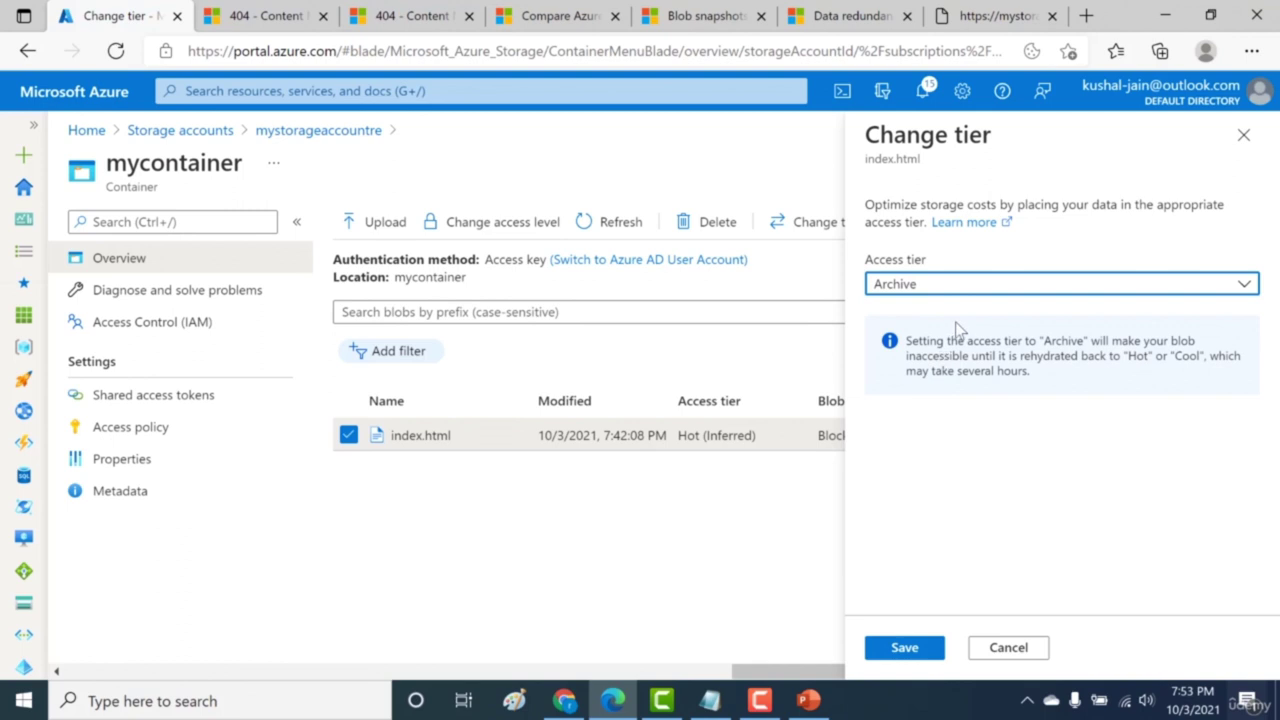
Step: Change index.html's access tier to Cool and confirm it in the blob properties
click(970, 292)
click(958, 343)
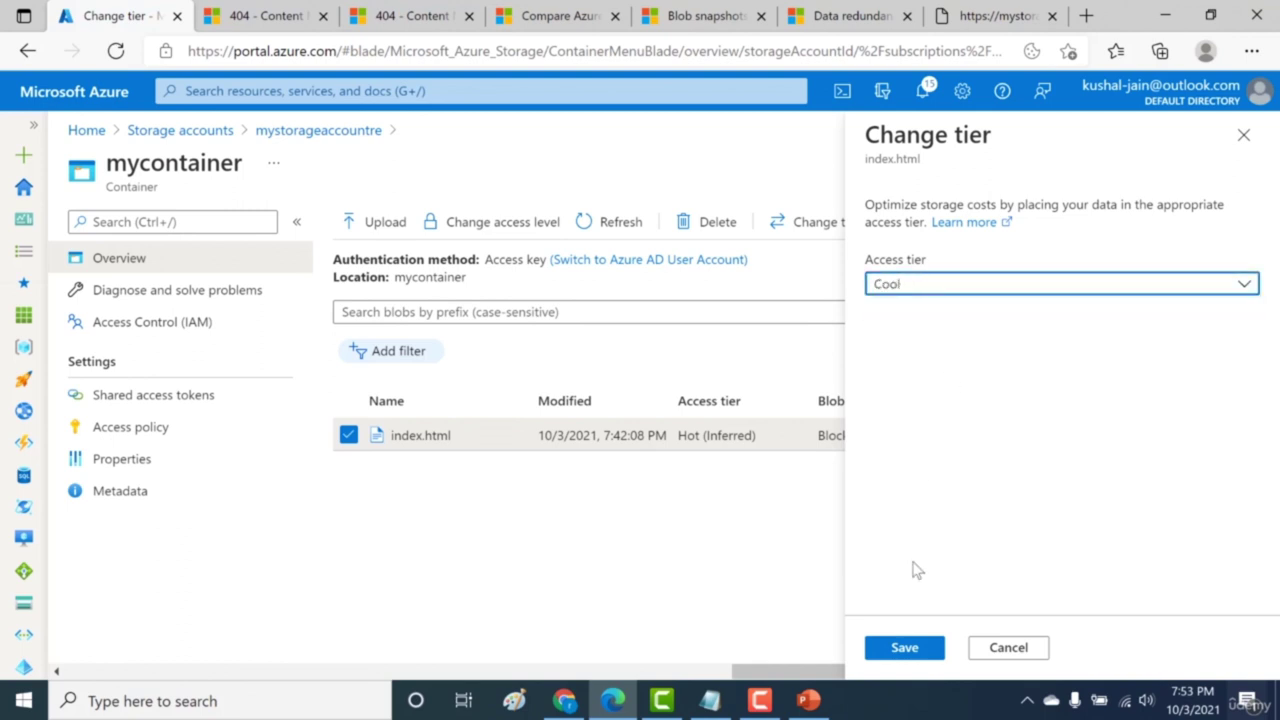
click(901, 647)
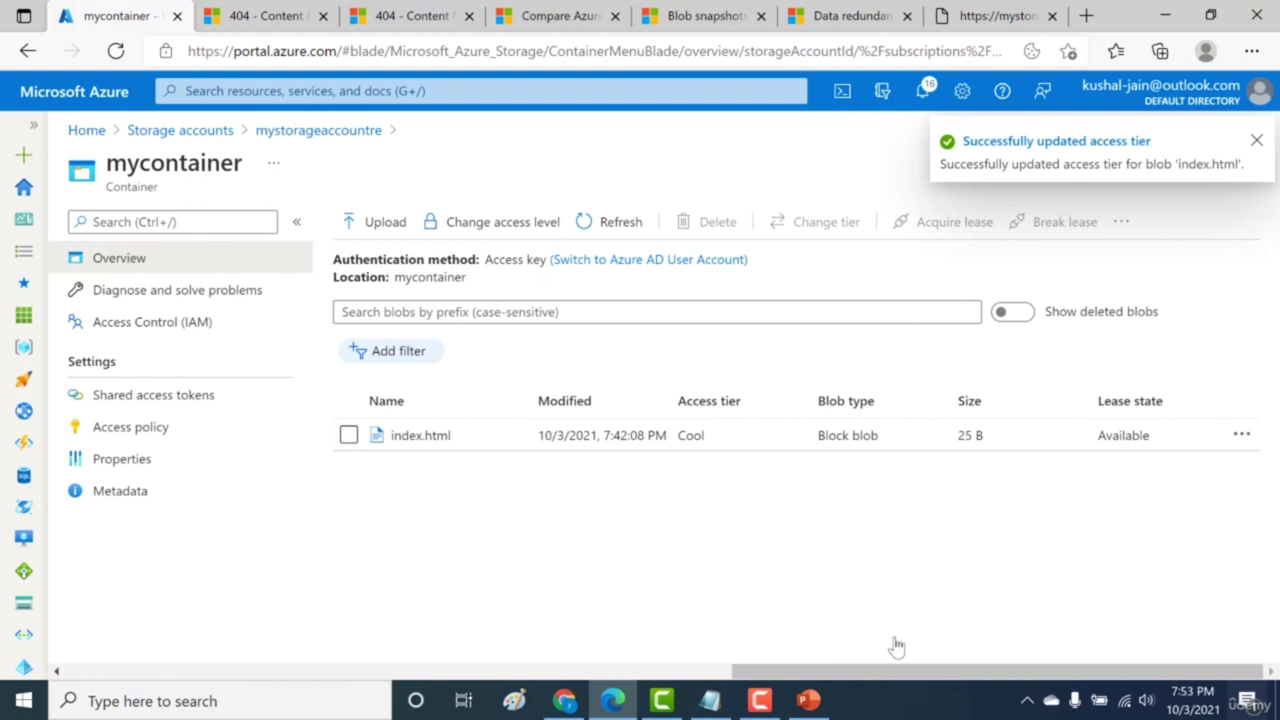
click(556, 448)
drag(314, 500, 355, 507)
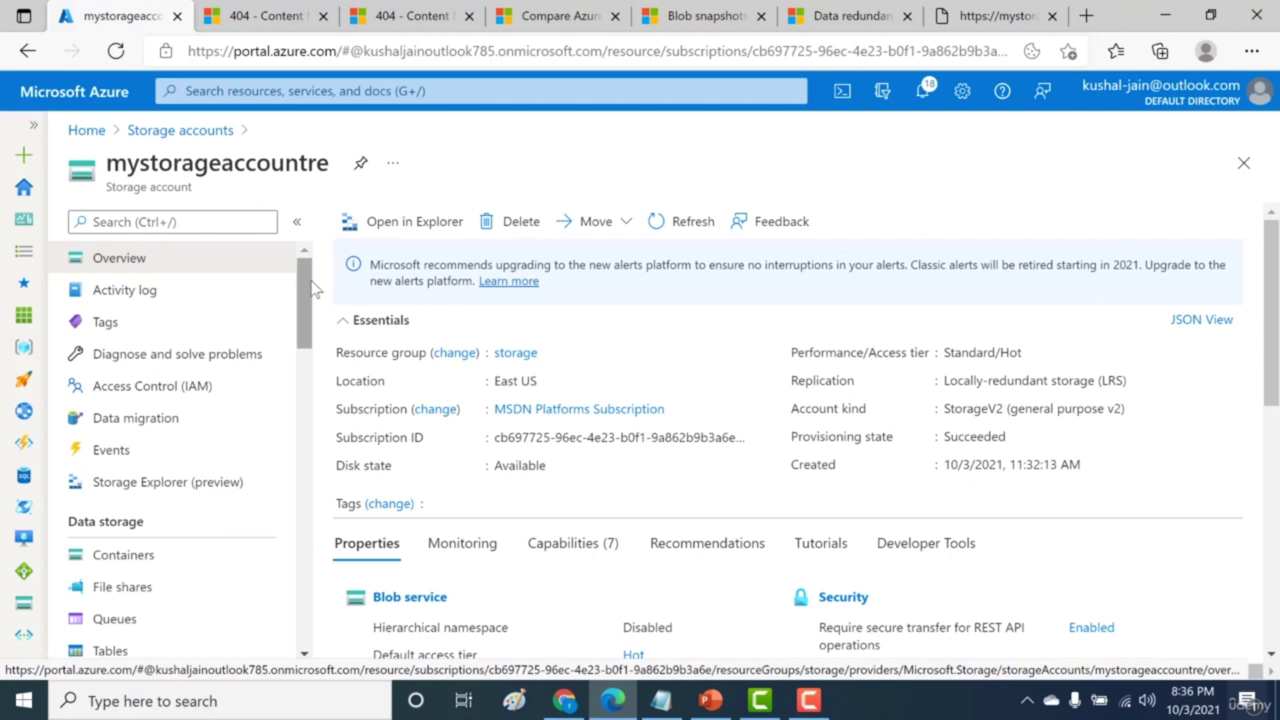
Step: Open Lifecycle management for mystorageaccountre and begin adding a new rule
drag(311, 282, 306, 420)
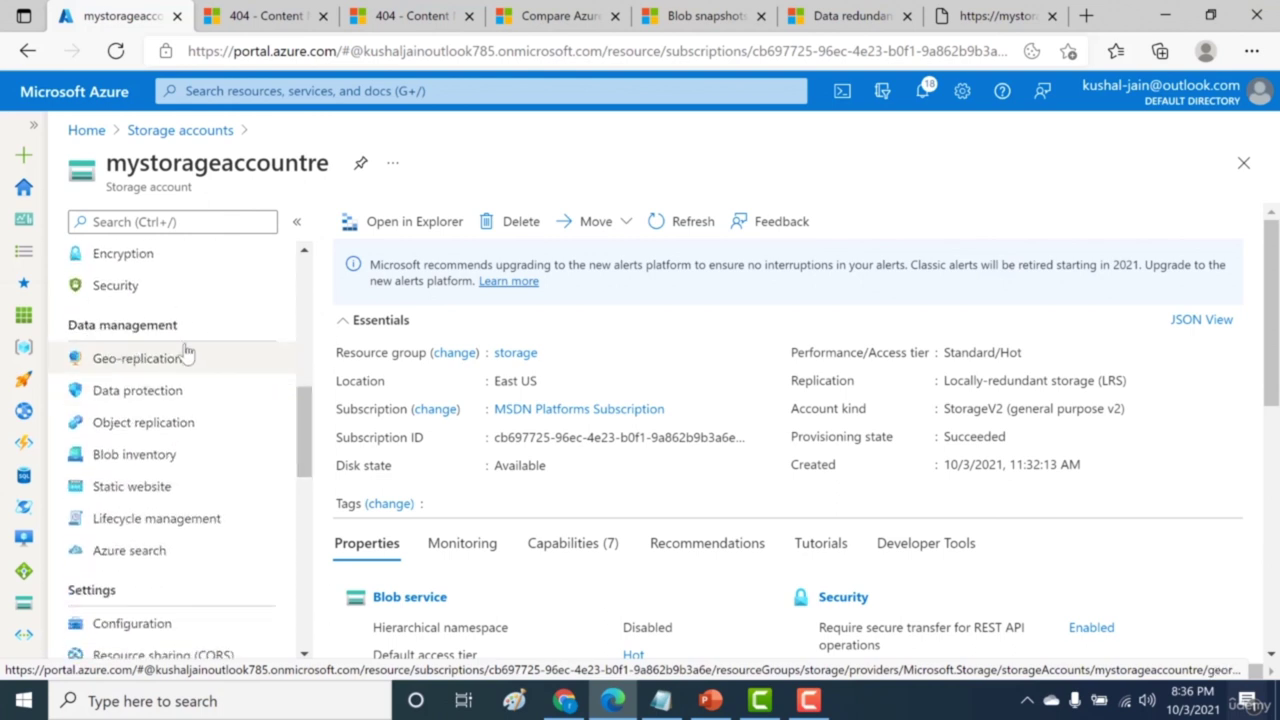
click(179, 535)
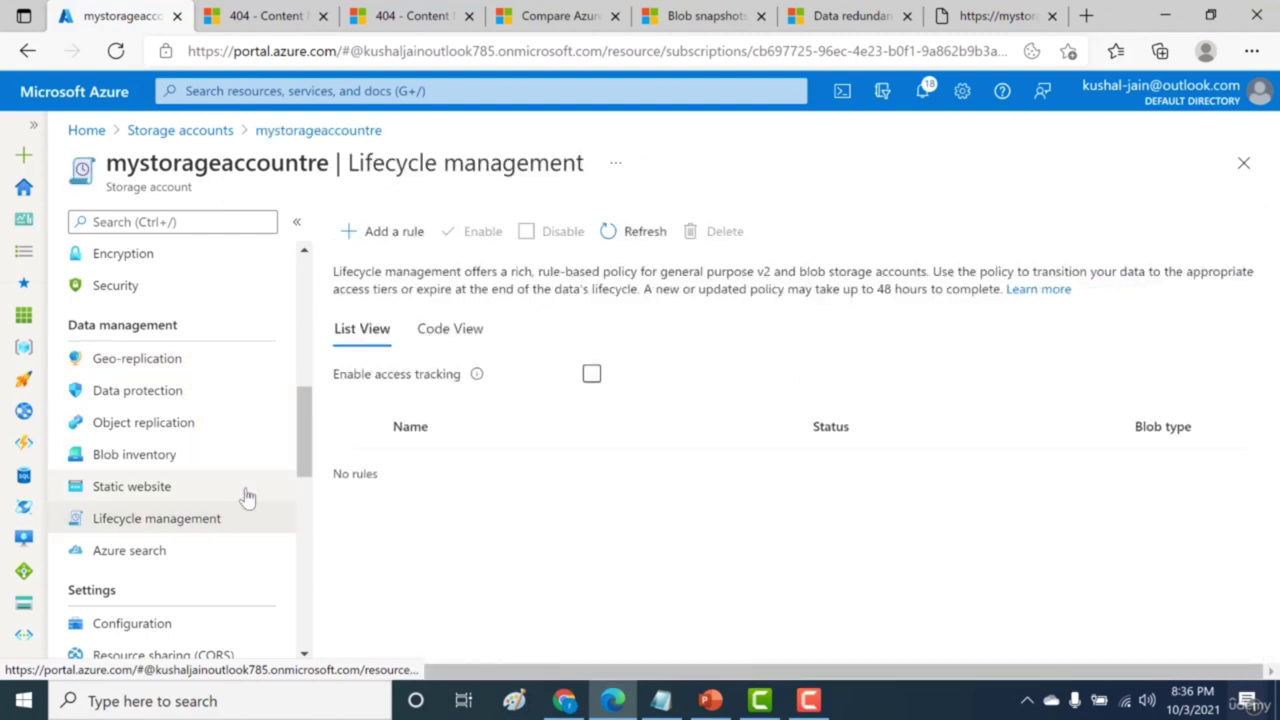
click(406, 233)
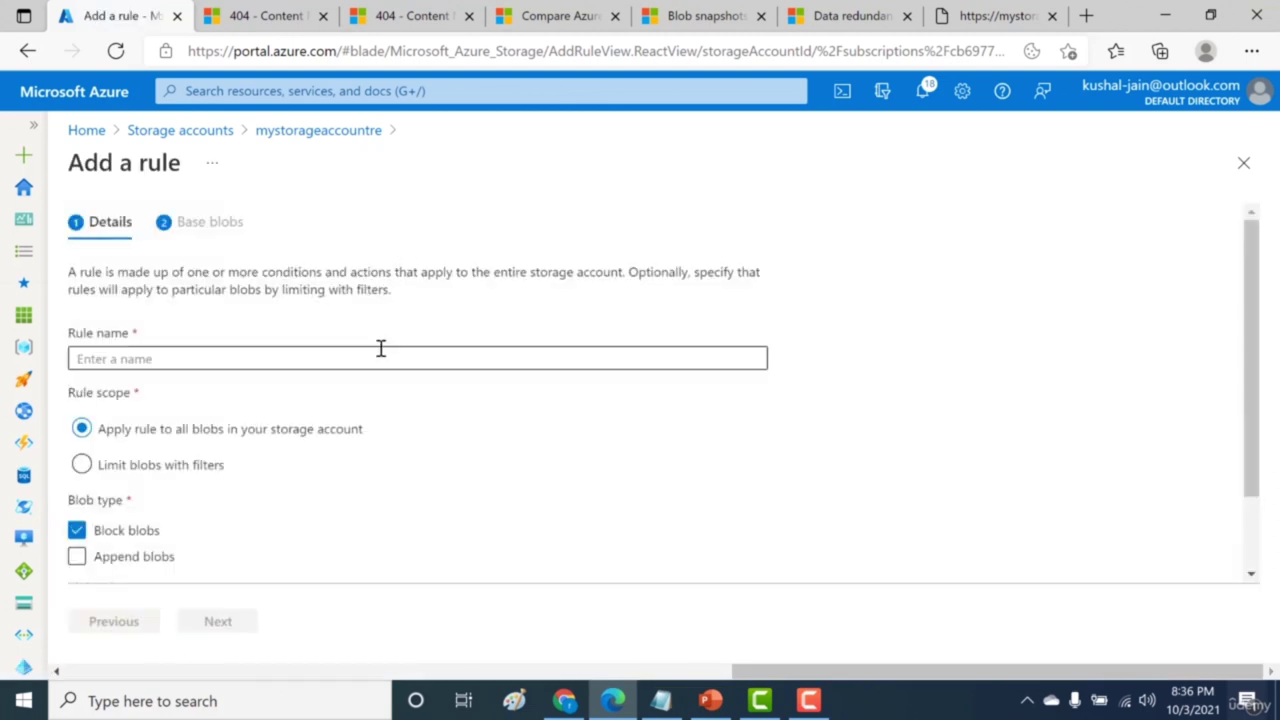
Step: Name the new lifecycle rule 'blobrule' and continue to its conditions
click(380, 347)
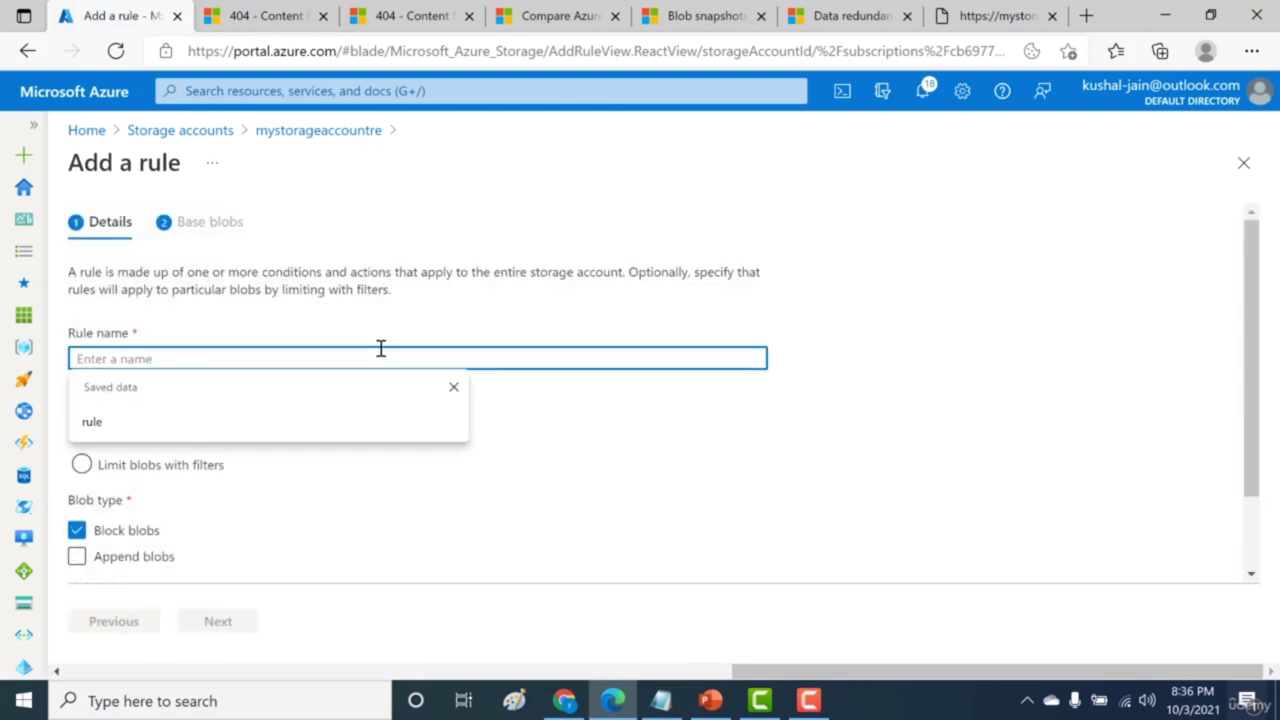
text(blob)
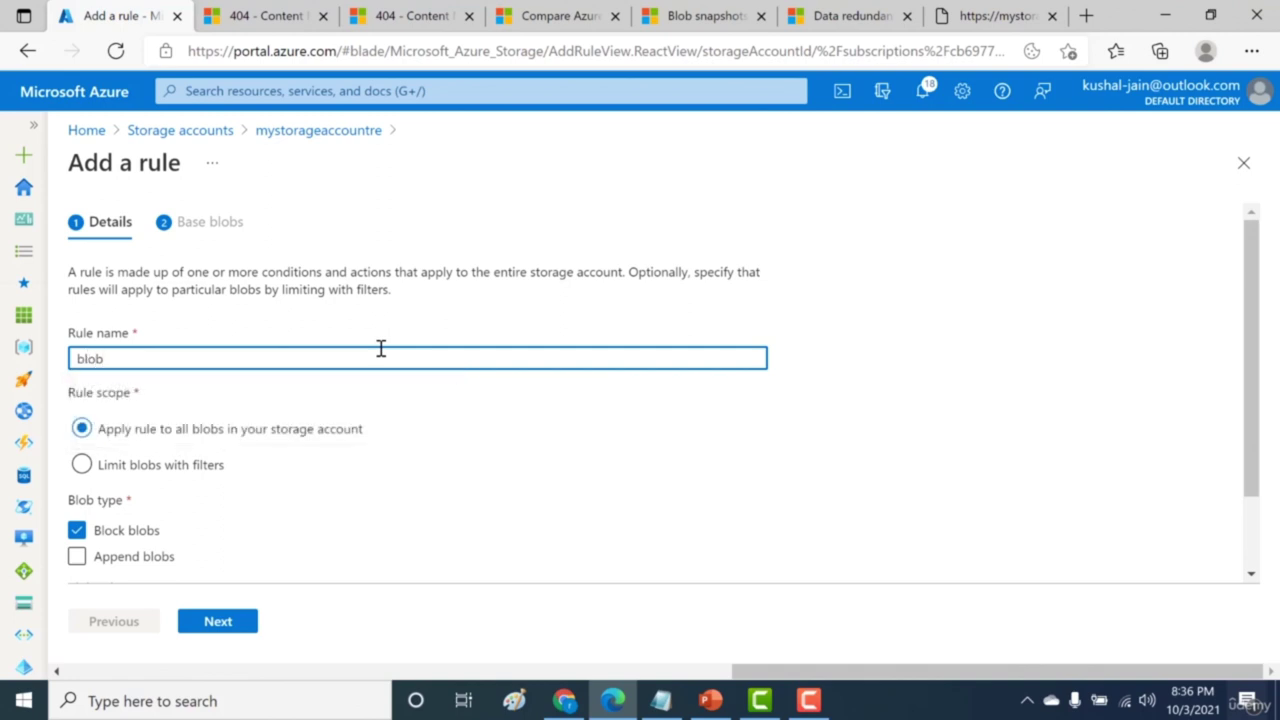
key(BackSpace)
text(ril)
key(BackSpace)
key(BackSpace)
text(ule)
scroll(326, 509, down, 2)
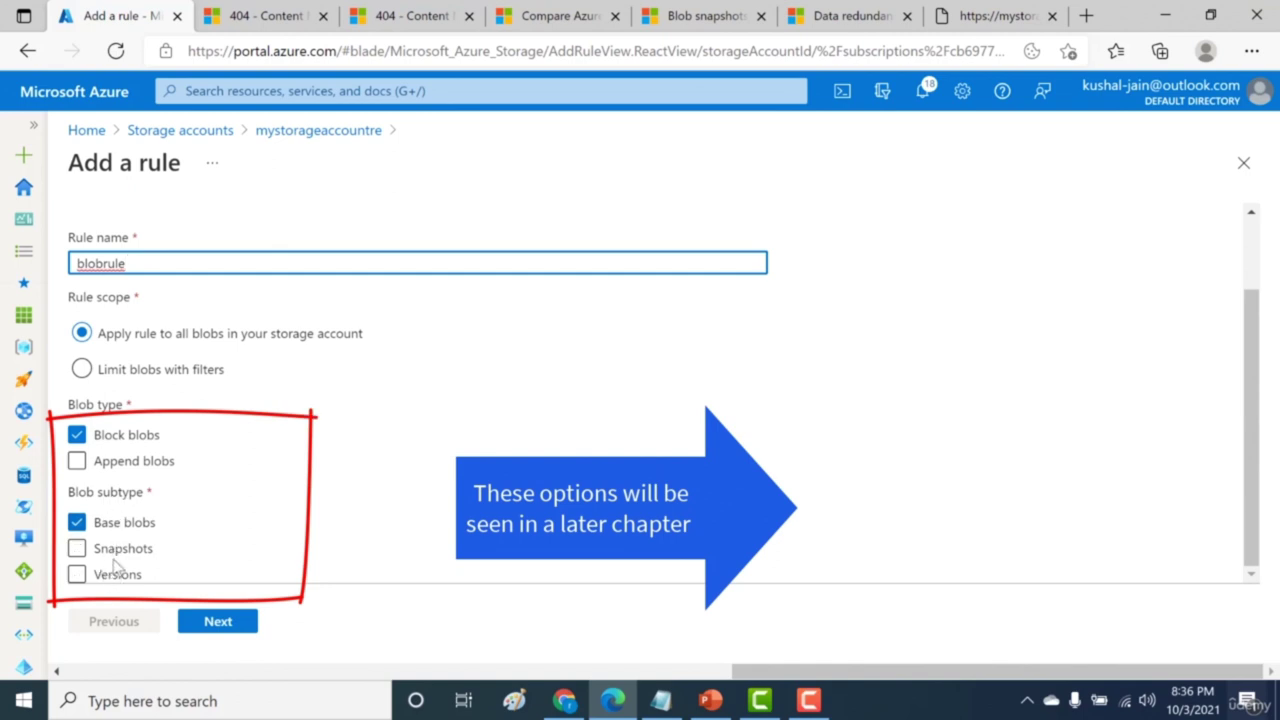
click(216, 622)
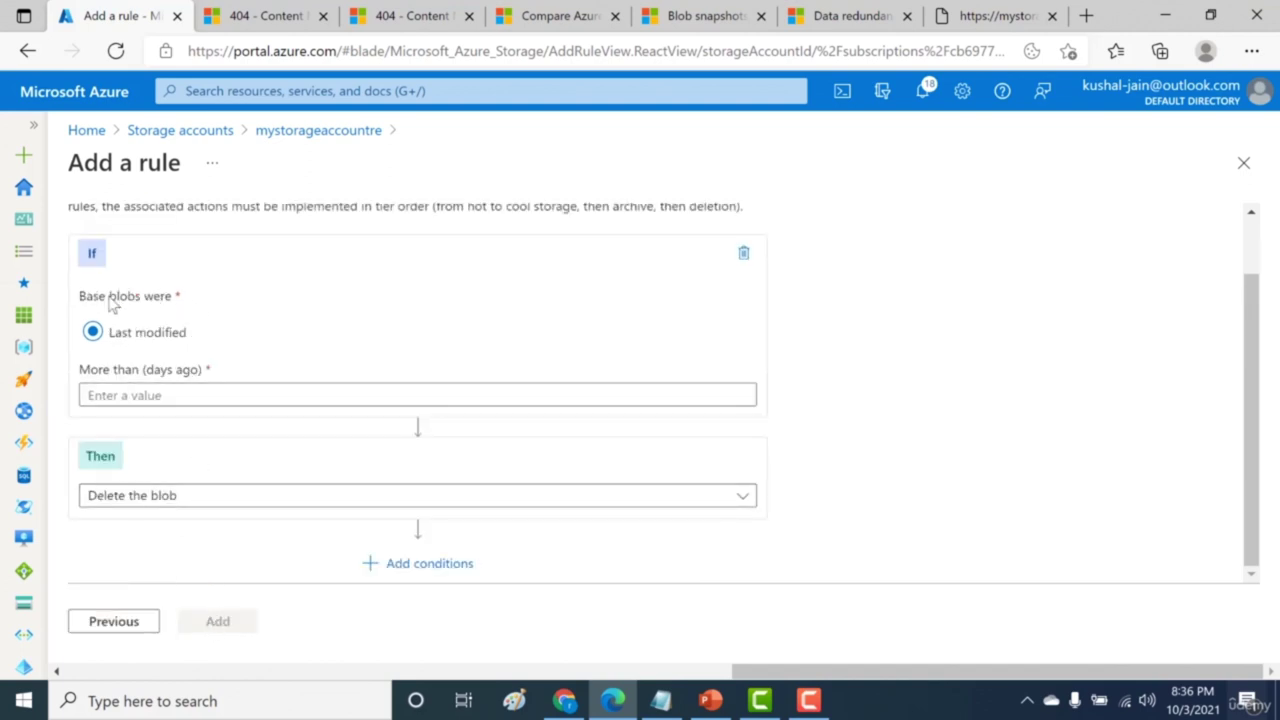
Step: Set 10 days since last modified with Move to cool storage, and add the rule
click(170, 396)
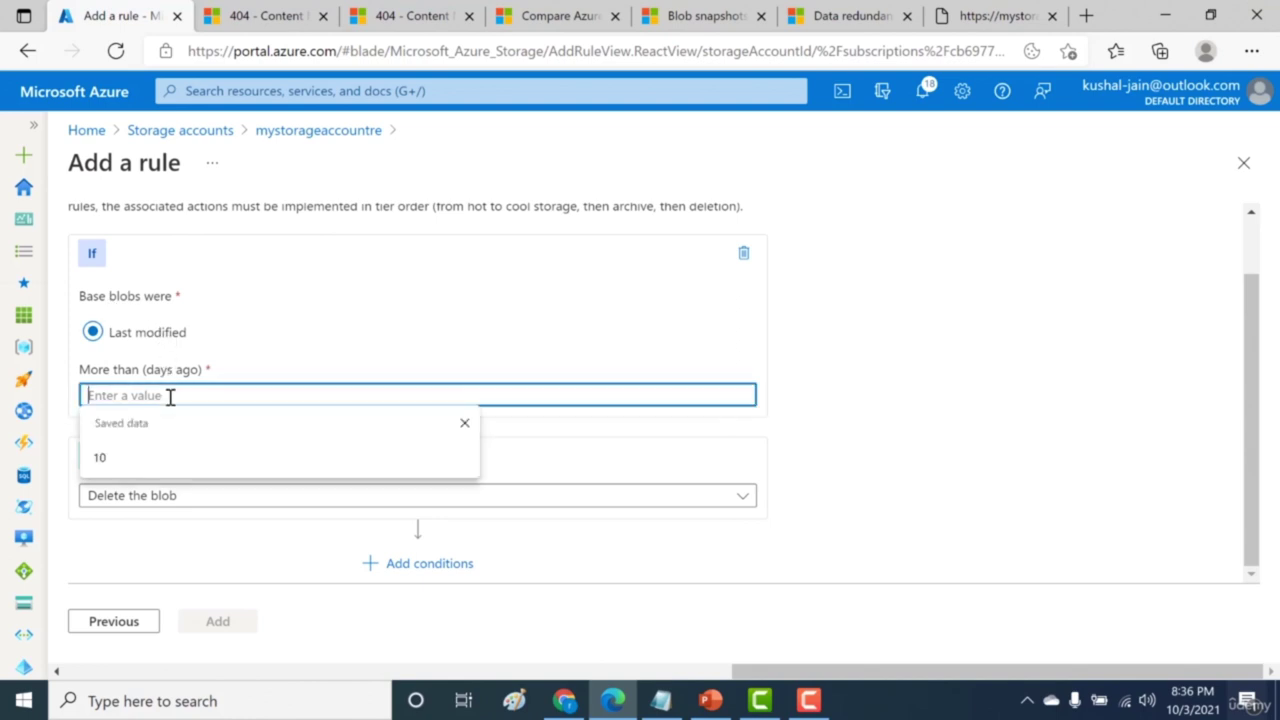
text(10)
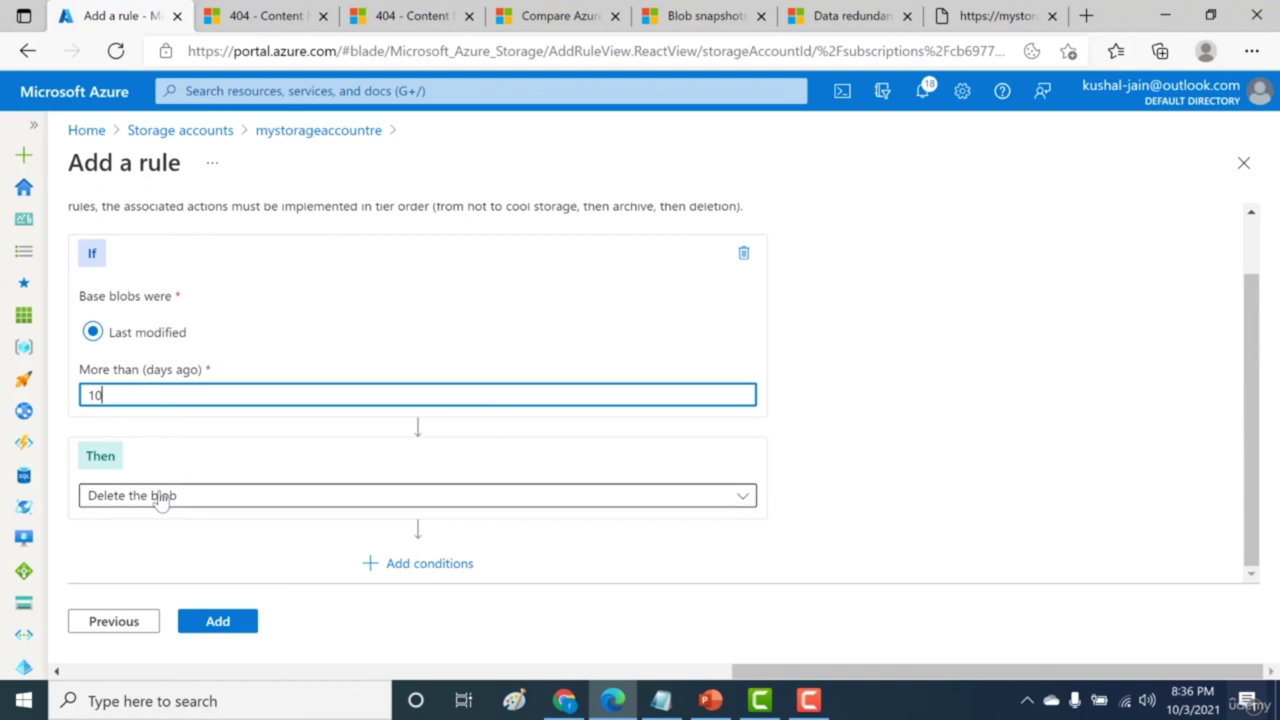
click(160, 500)
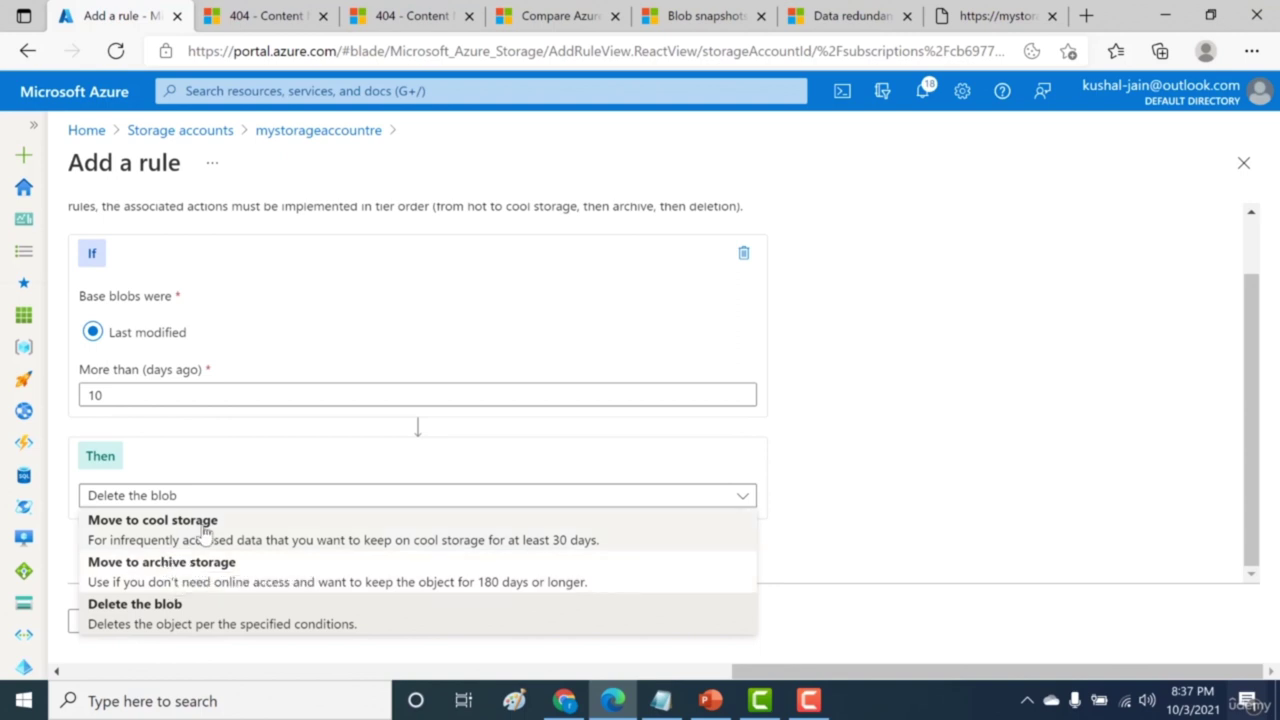
click(203, 529)
click(203, 624)
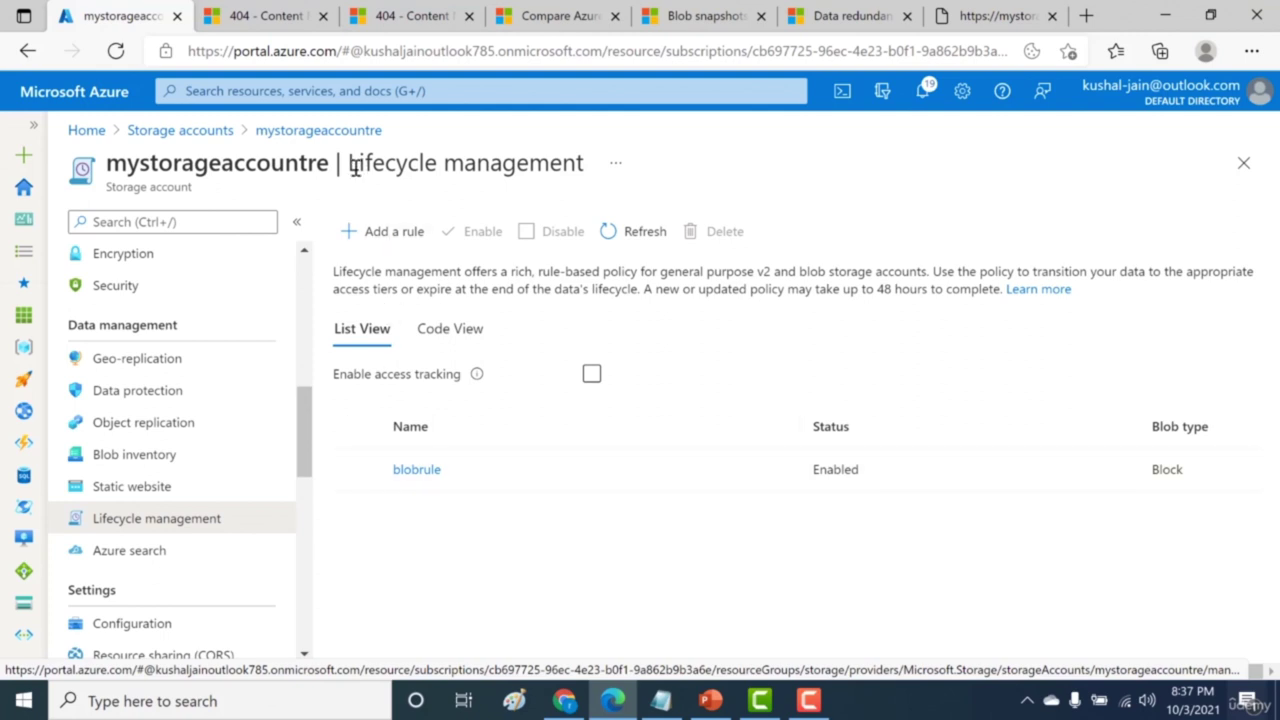
Step: Highlight the Lifecycle management title, then switch to the PowerPoint SAS slide
drag(352, 168, 585, 155)
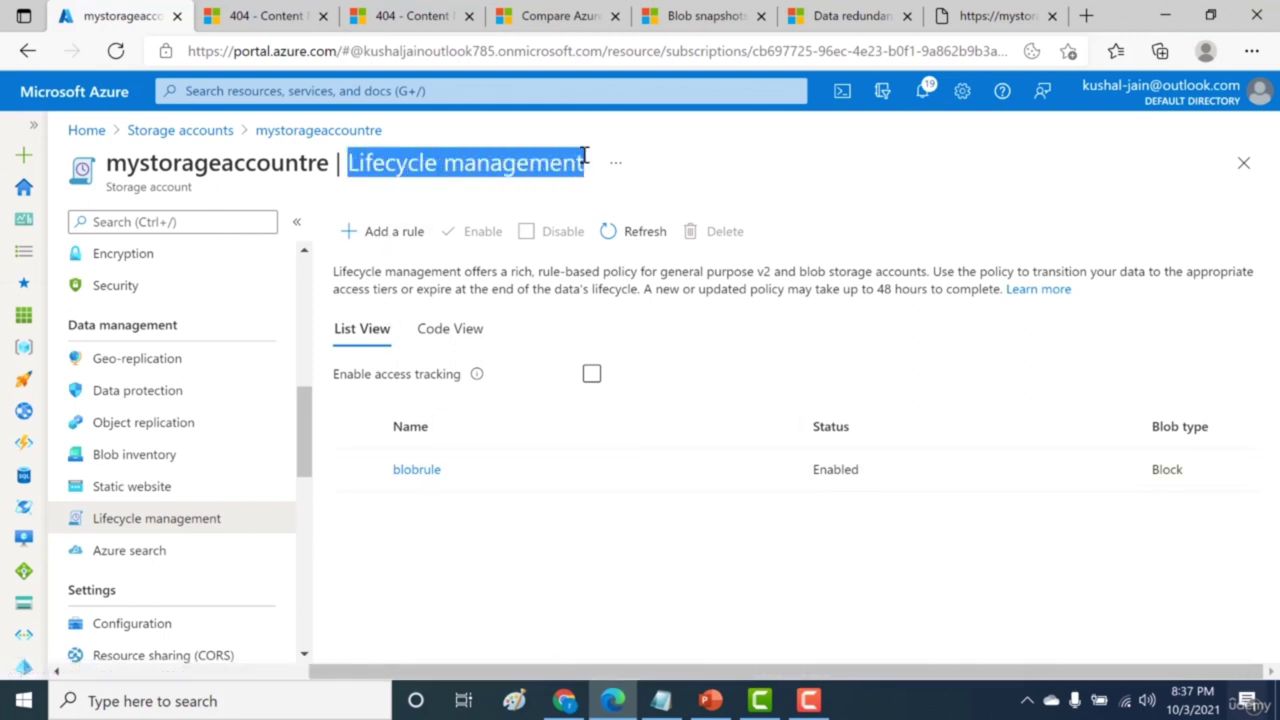
click(800, 700)
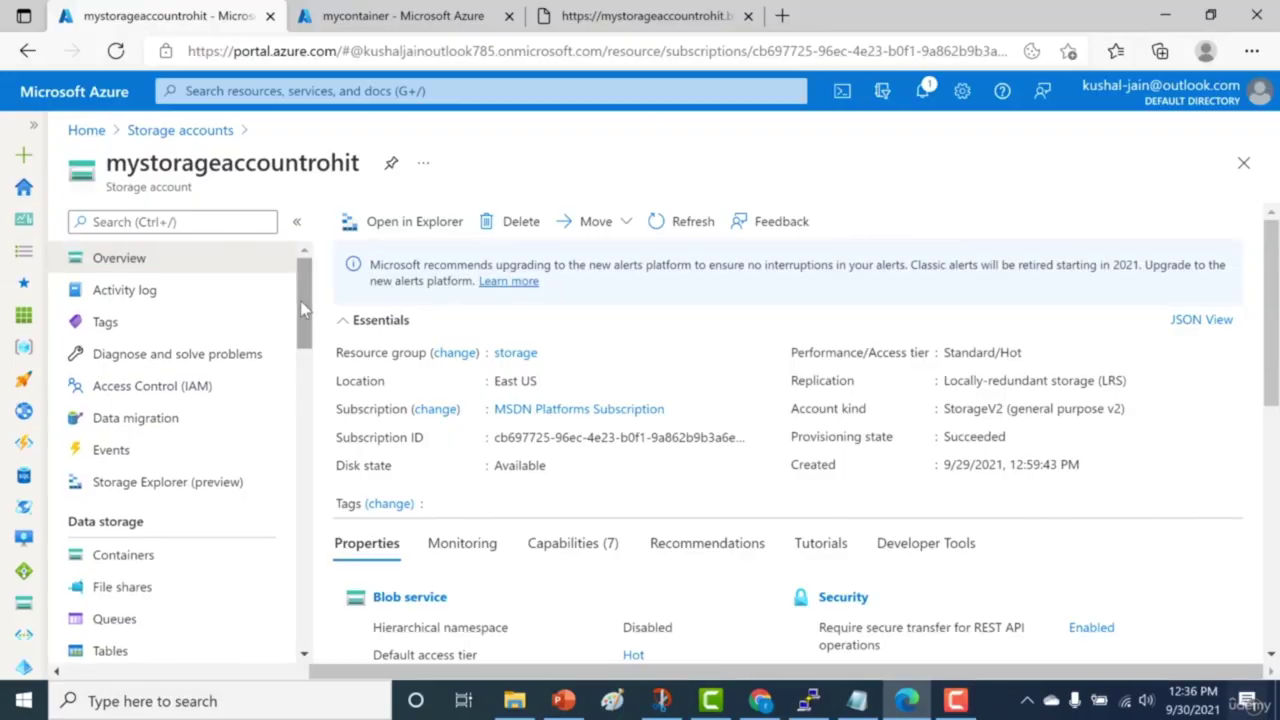
Step: Return to the mystorageaccountrohit storage account overview and scroll its sidebar
drag(303, 310, 302, 388)
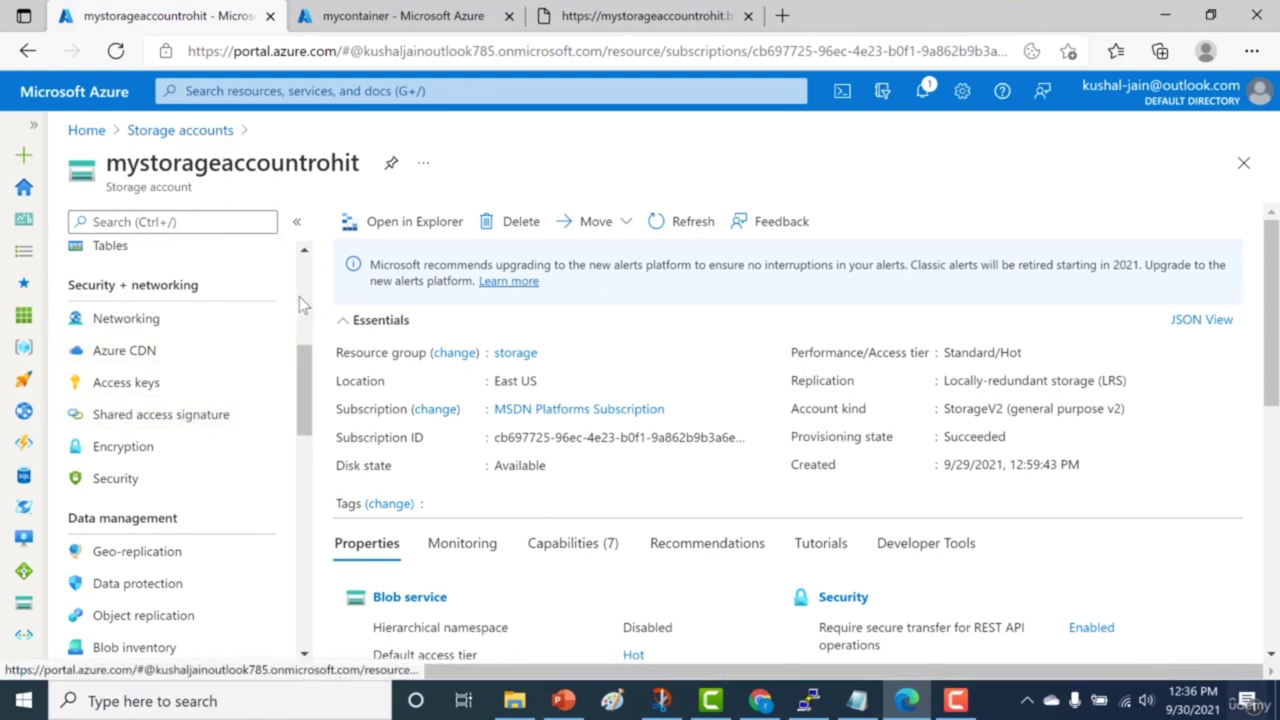
Step: Go to Containers, open mycontainer, and select the firebase.json blob
scroll(299, 295, up, 4)
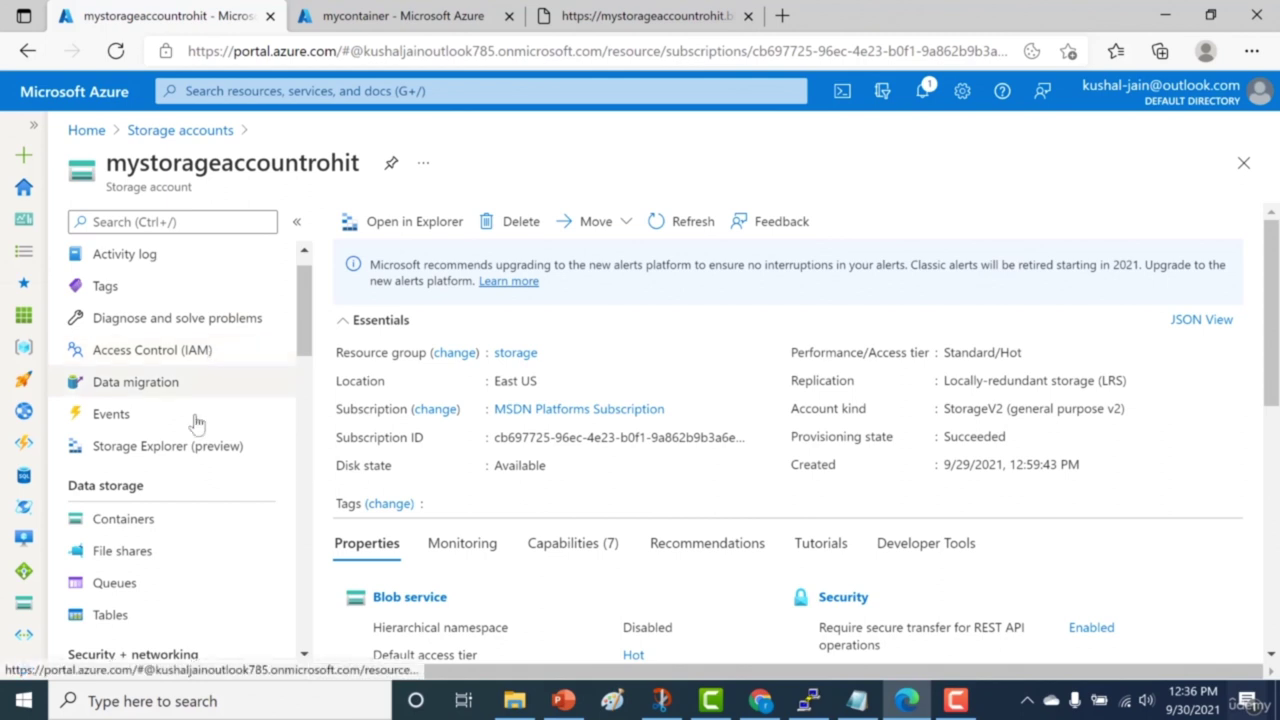
click(156, 524)
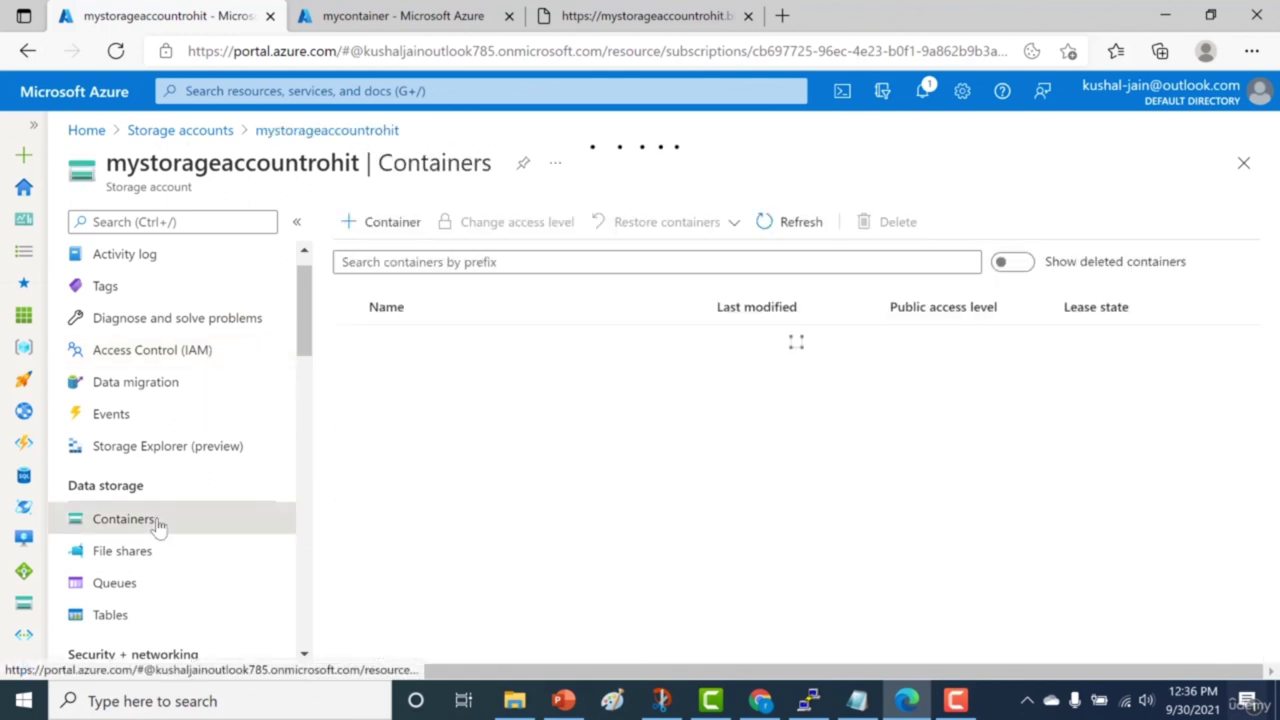
click(400, 388)
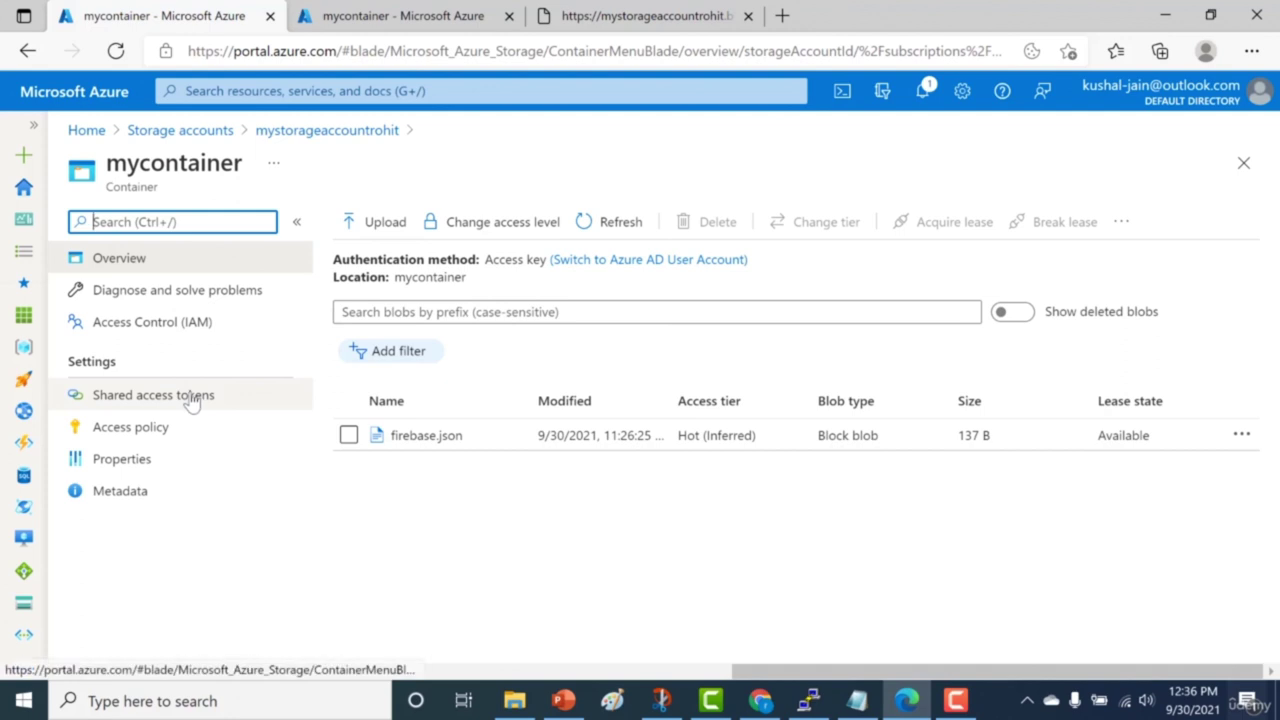
click(420, 437)
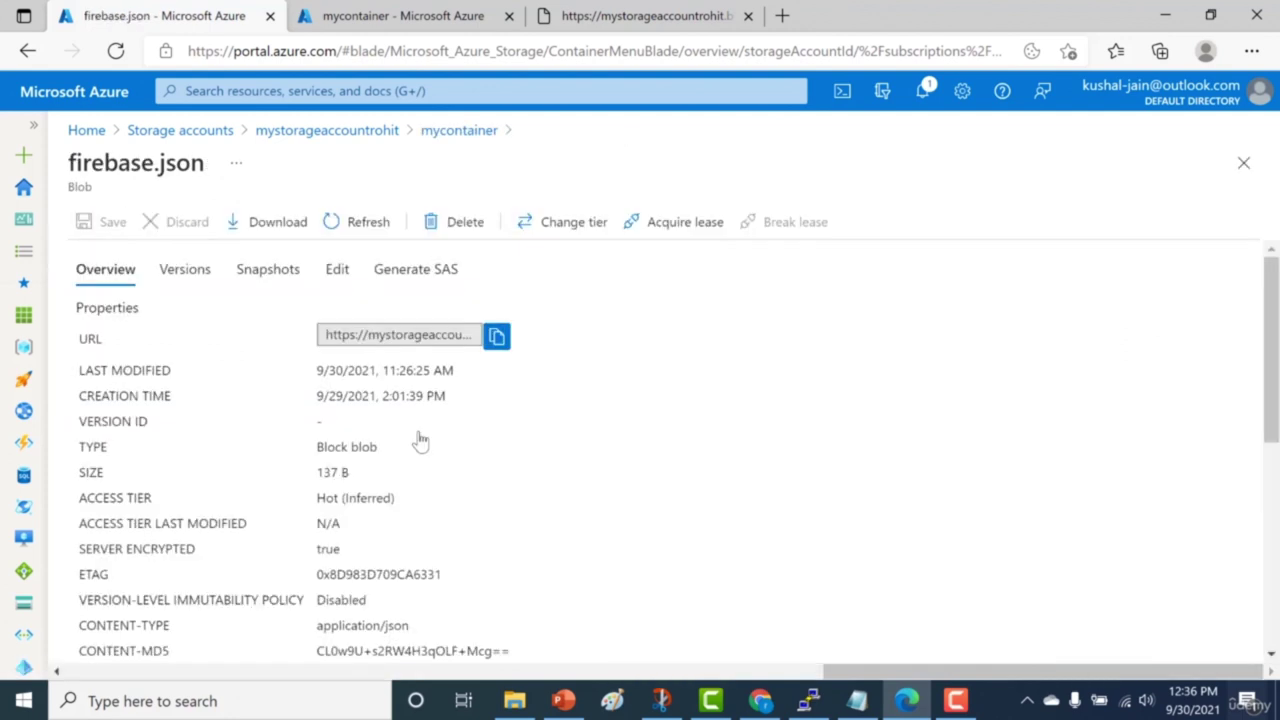
Step: Generate a Read SAS token and URL for firebase.json from its Generate SAS settings
click(386, 272)
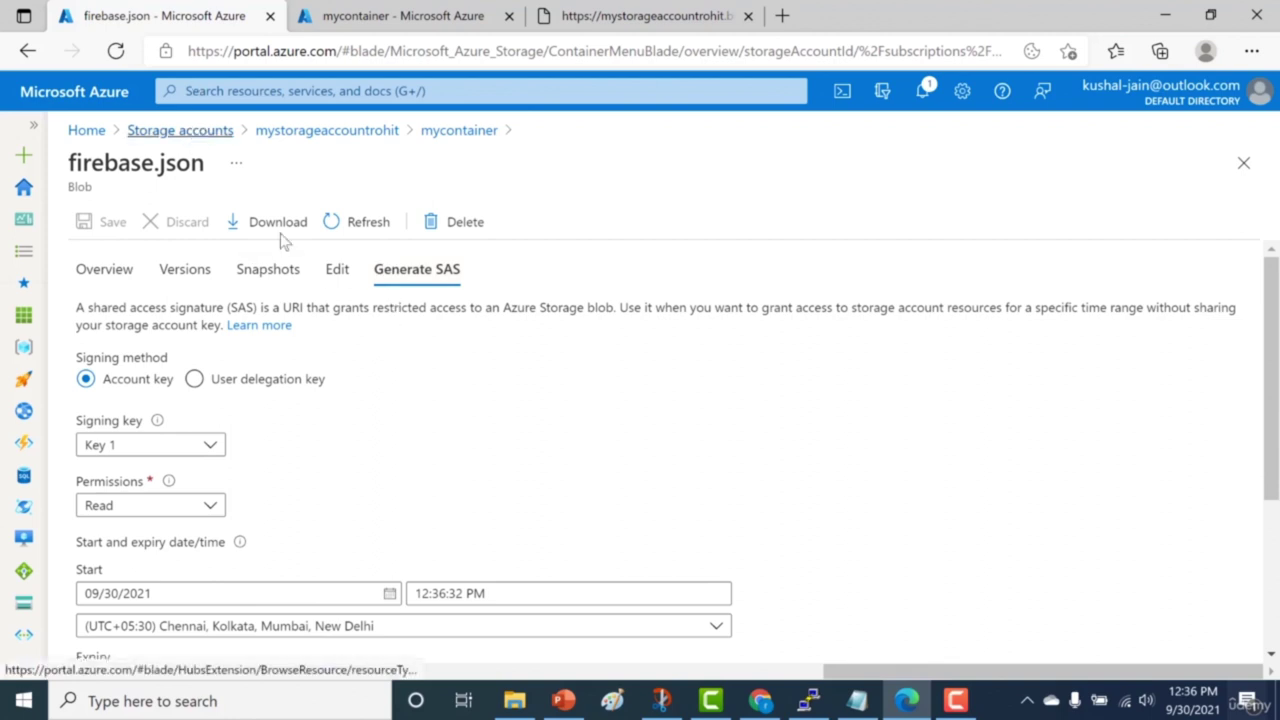
scroll(518, 433, down, 3)
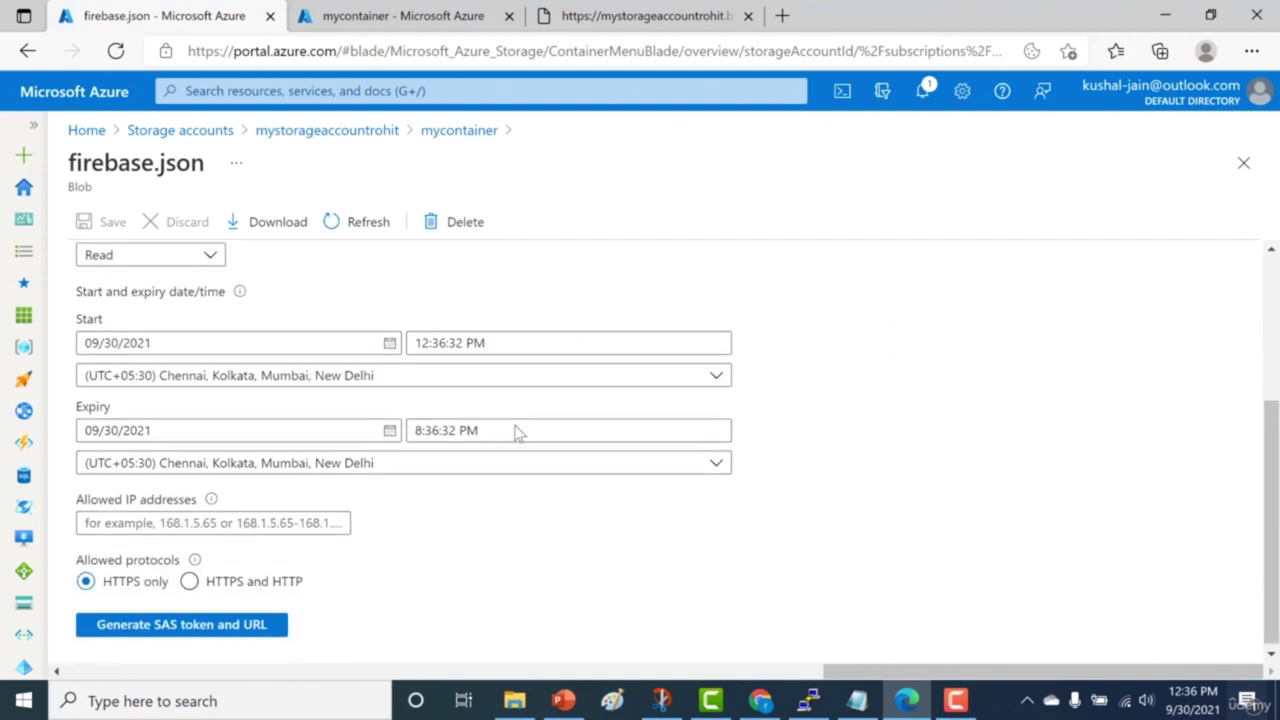
click(120, 632)
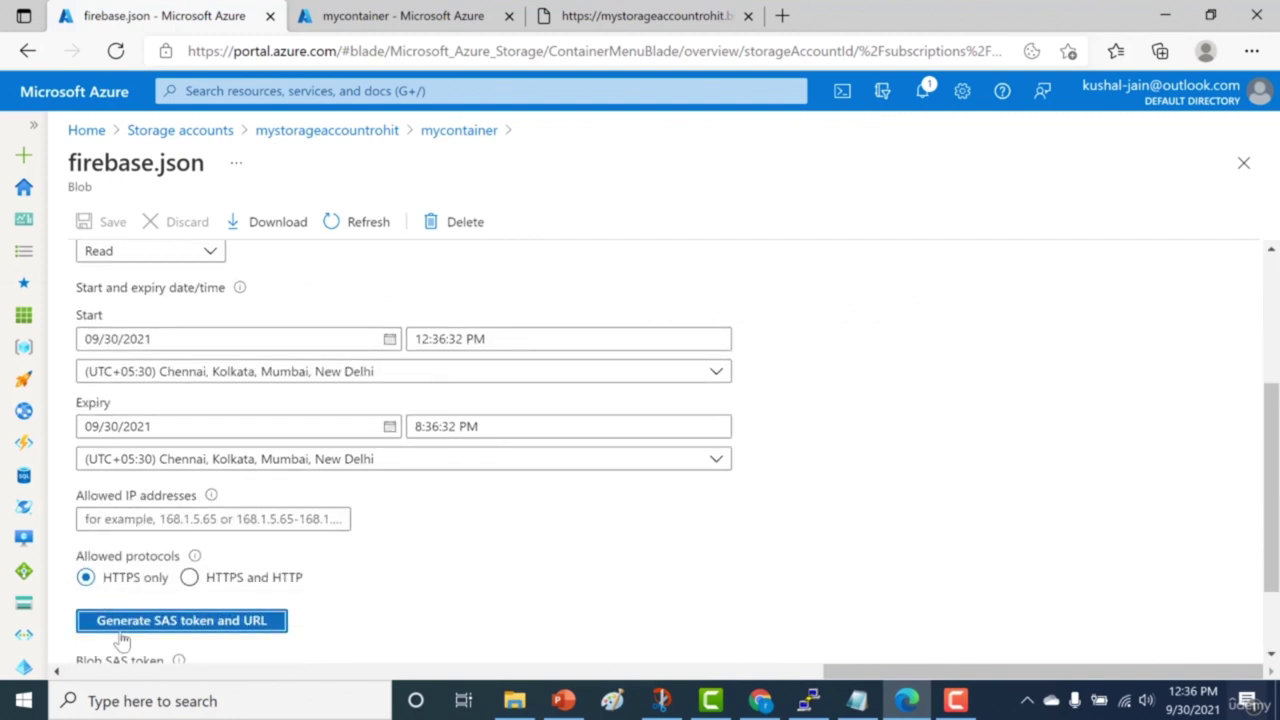
scroll(398, 597, down, 2)
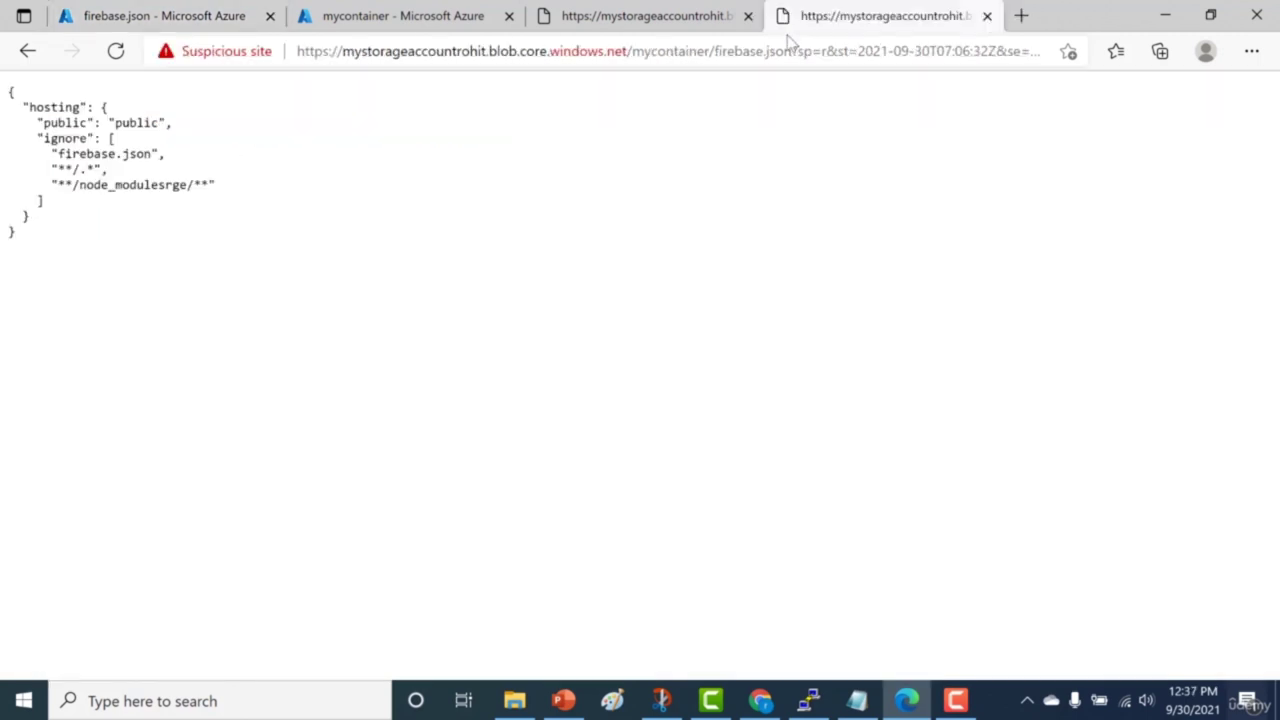
Step: Reload firebase.json through its SAS URL, select its JSON, and return to the mycontainer tab
click(783, 51)
key(Return)
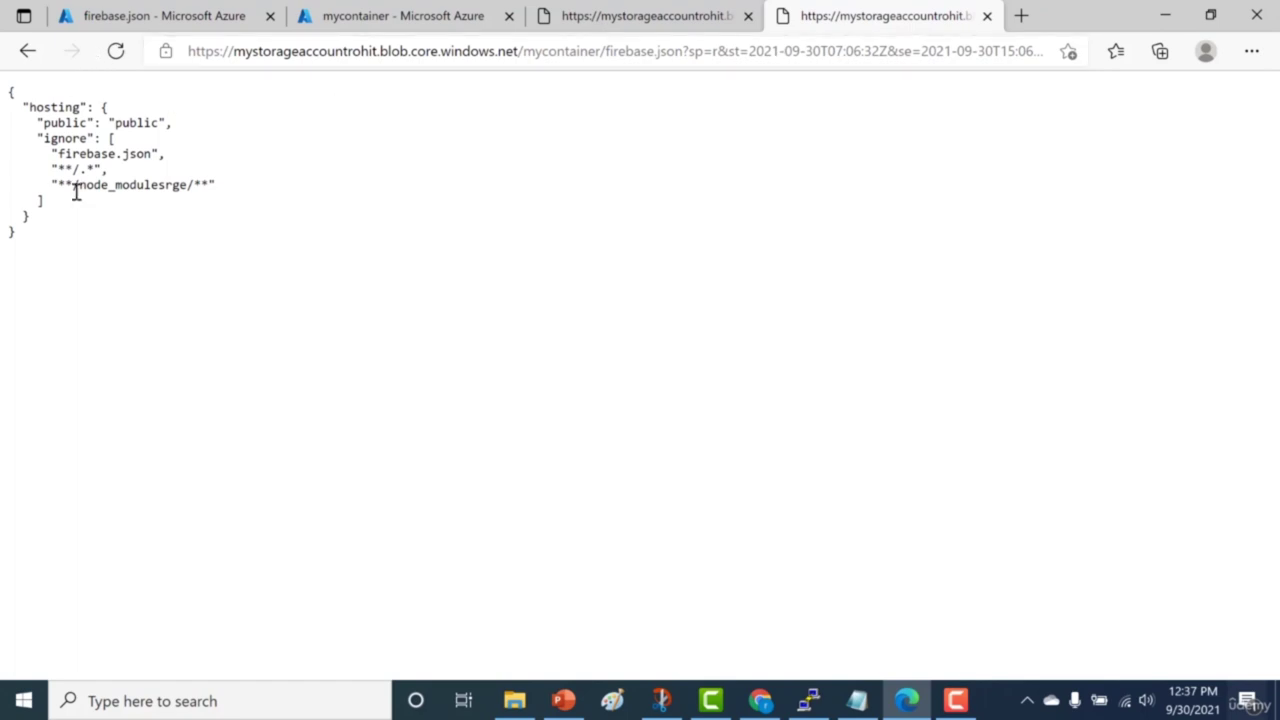
drag(22, 232, 10, 90)
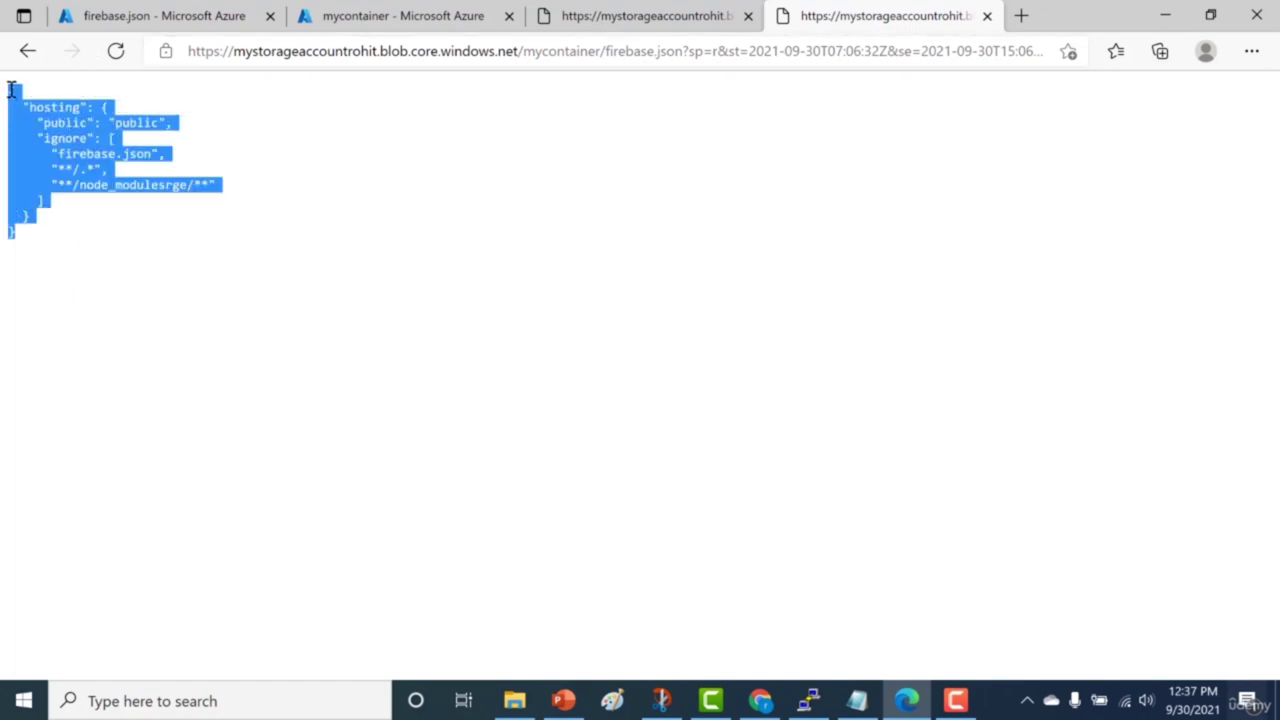
click(460, 48)
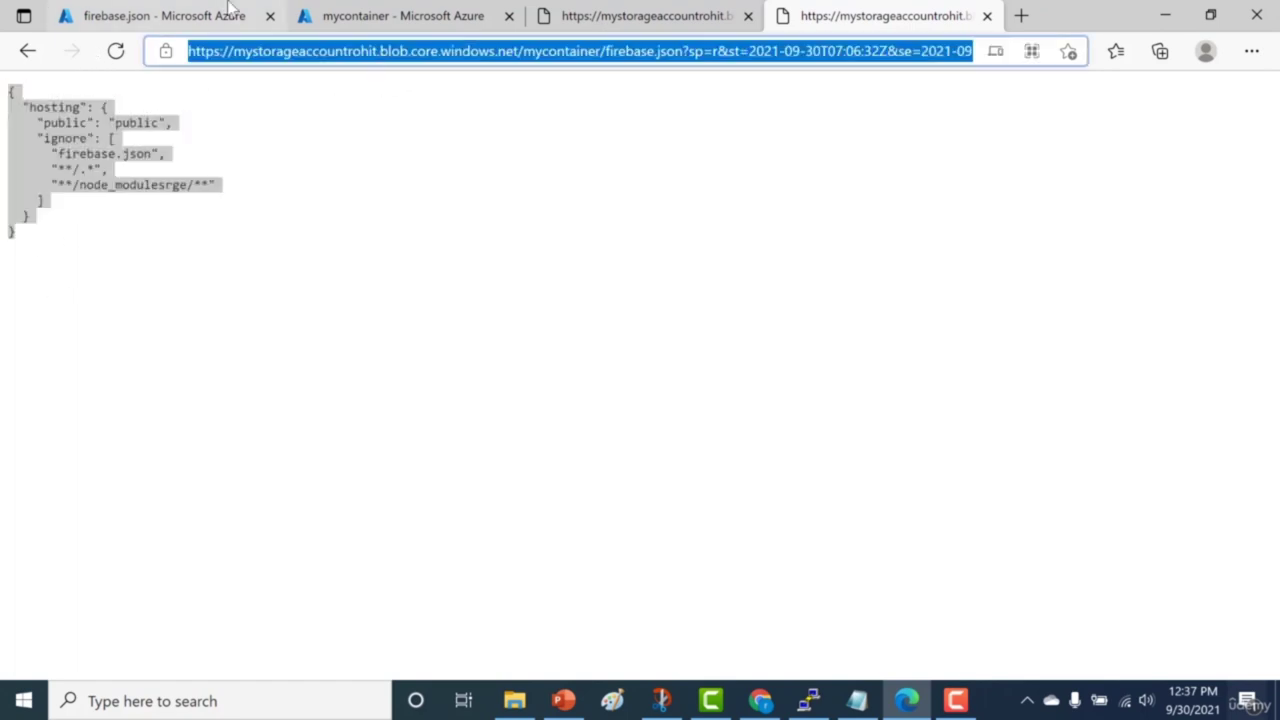
click(350, 12)
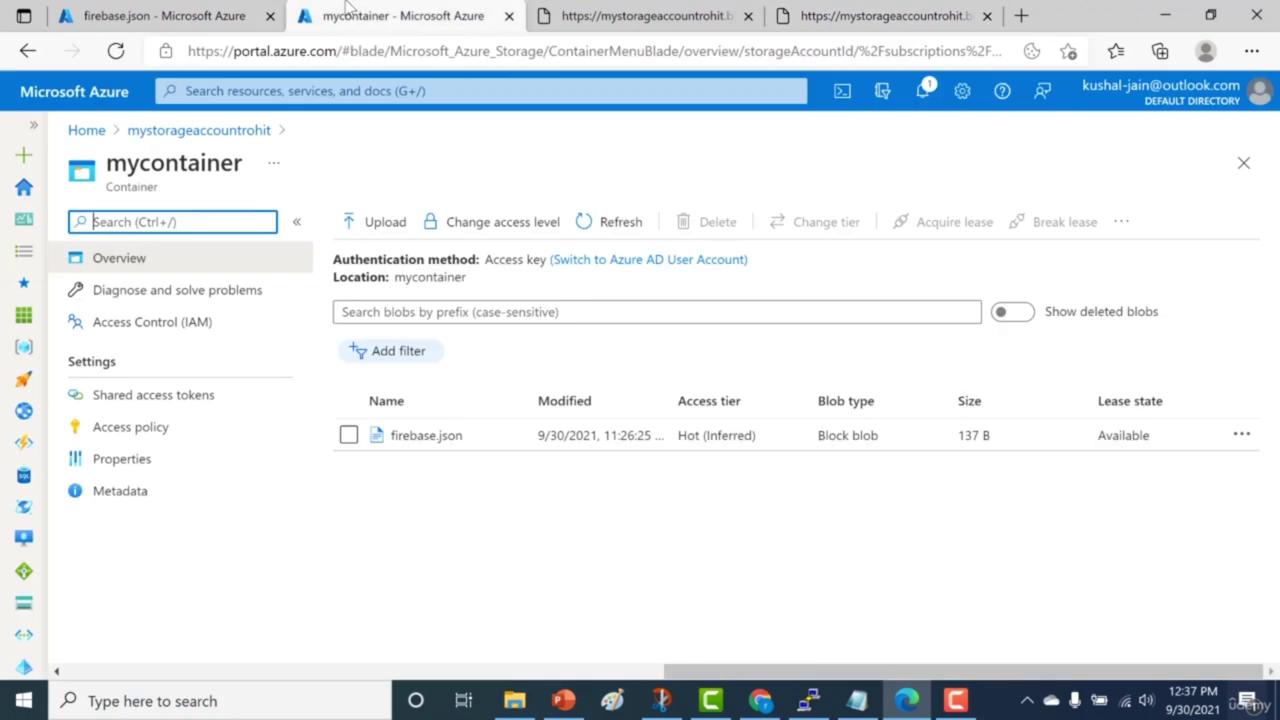
click(493, 227)
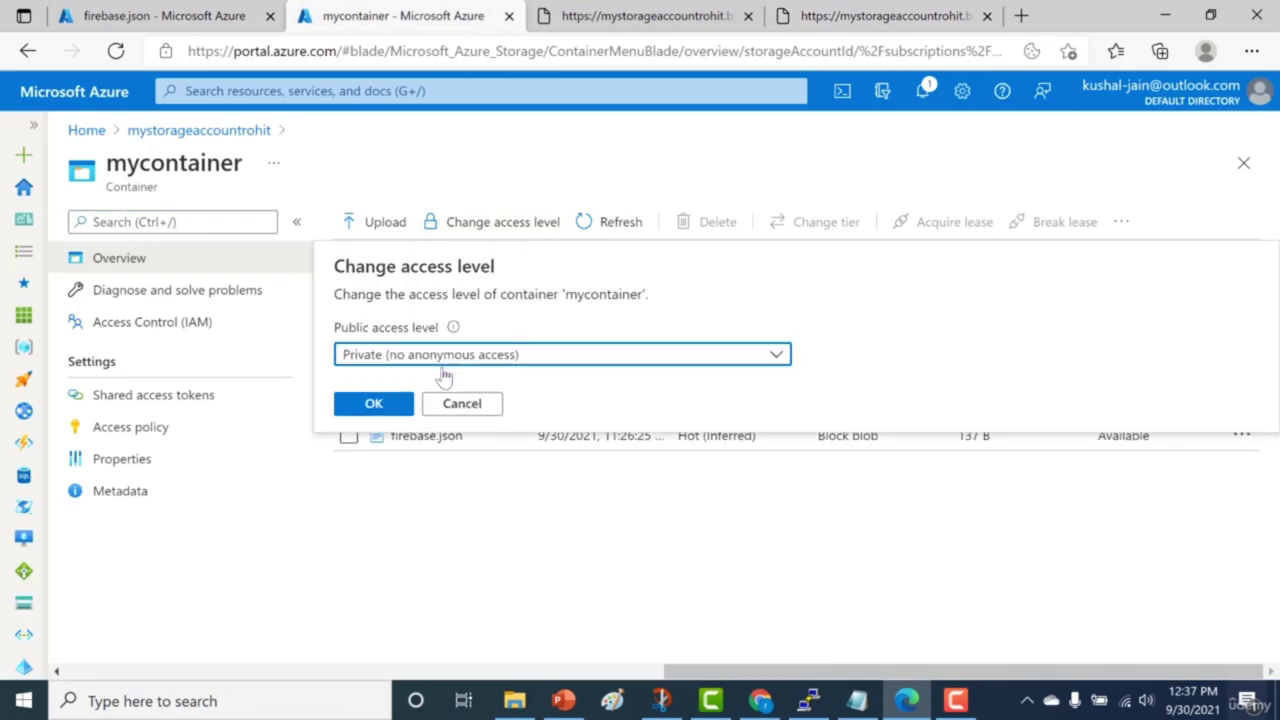
click(458, 403)
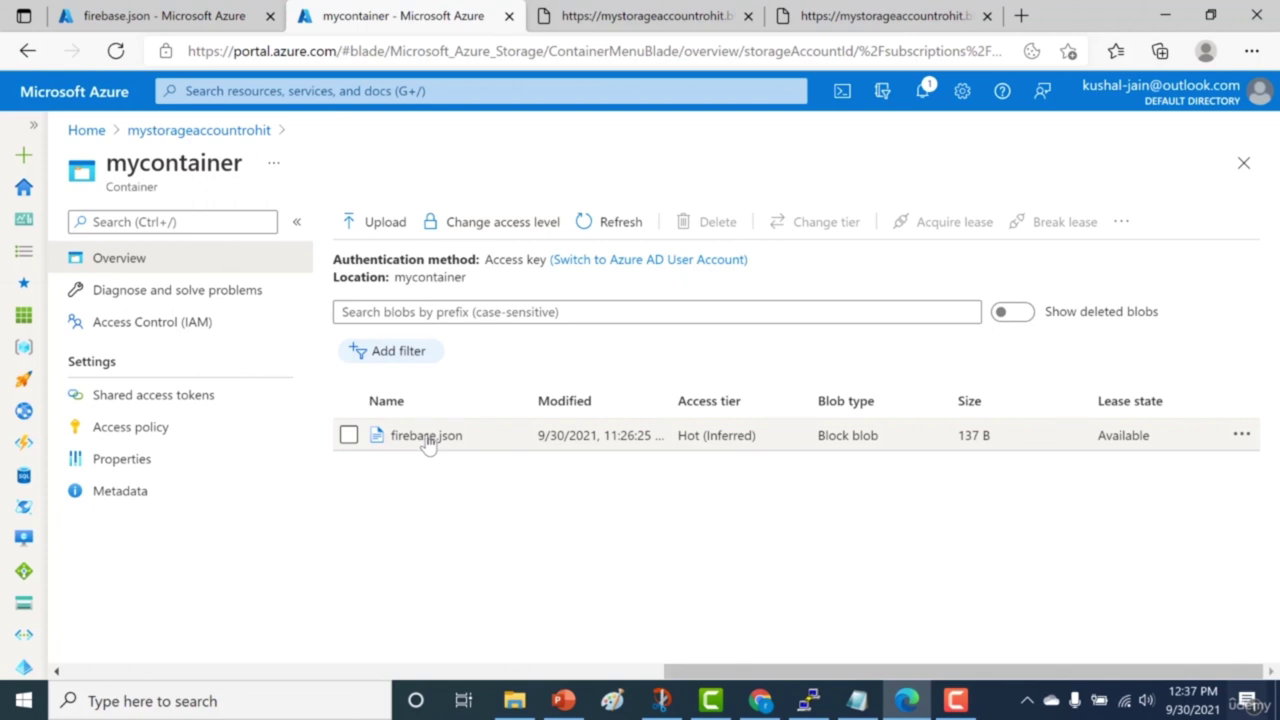
click(252, 141)
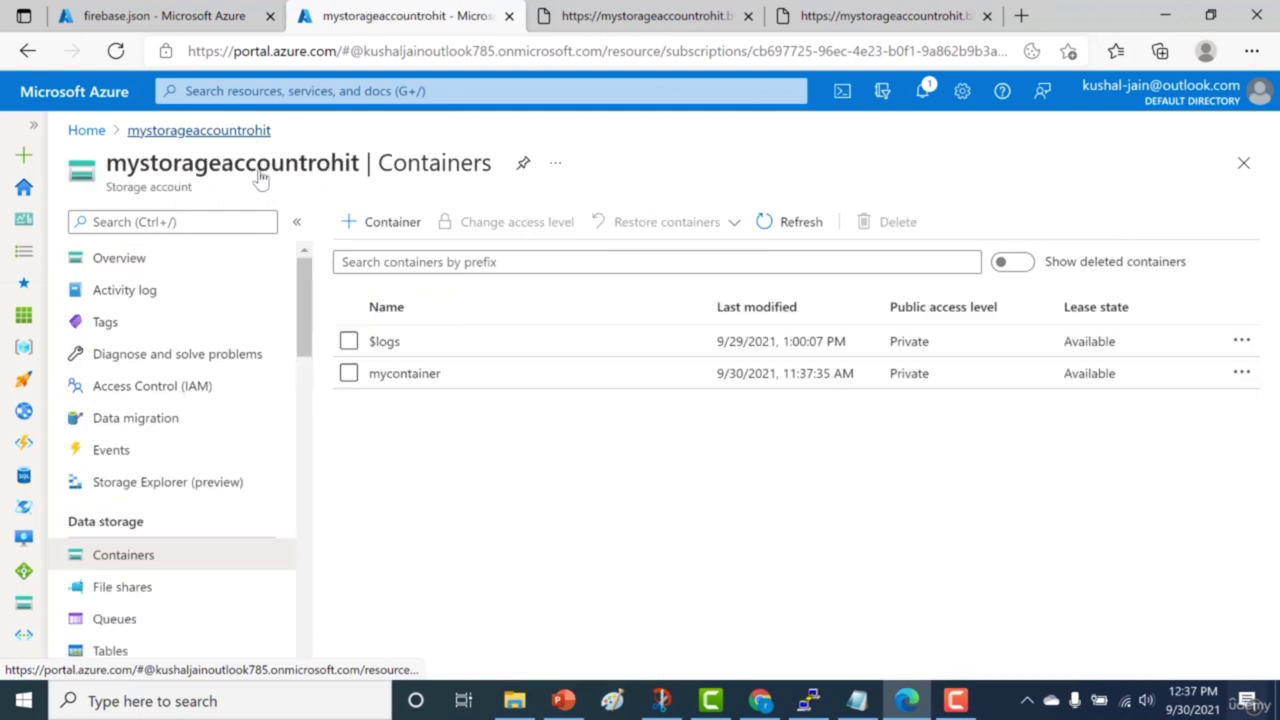
click(392, 376)
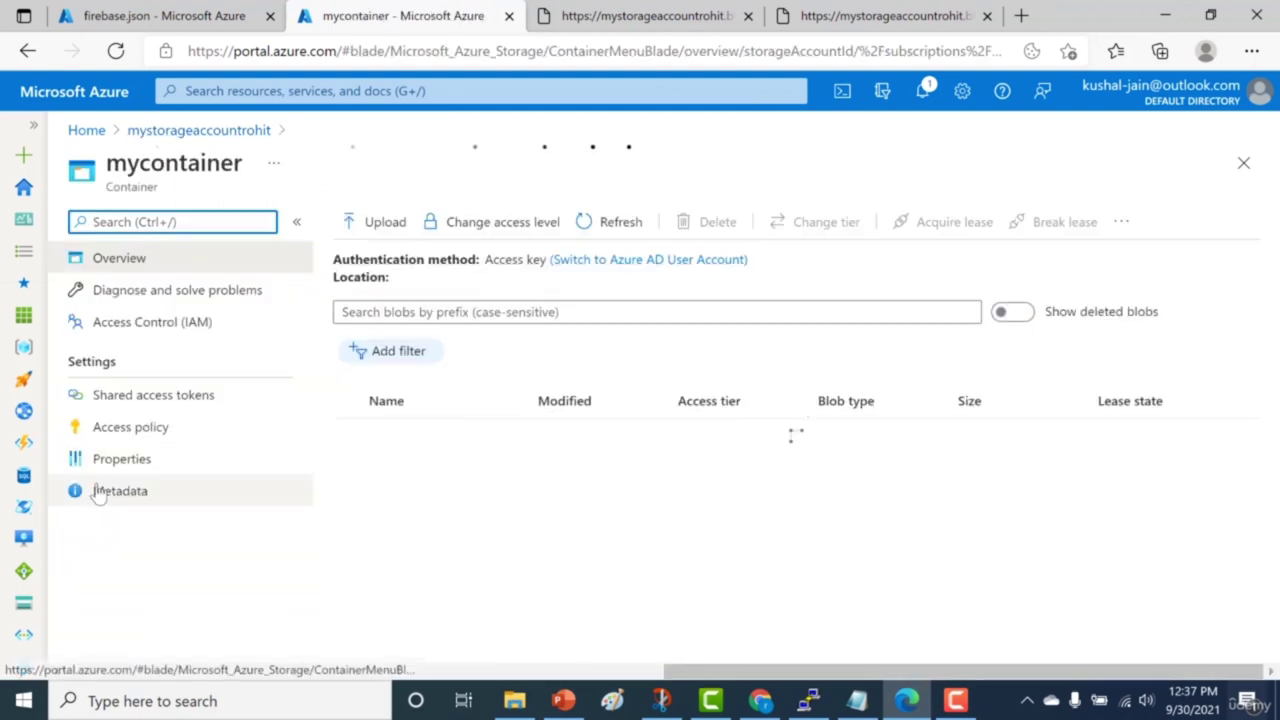
Step: Generate a mycontainer SAS token with Read and List permissions and copy the Blob SAS token
click(130, 405)
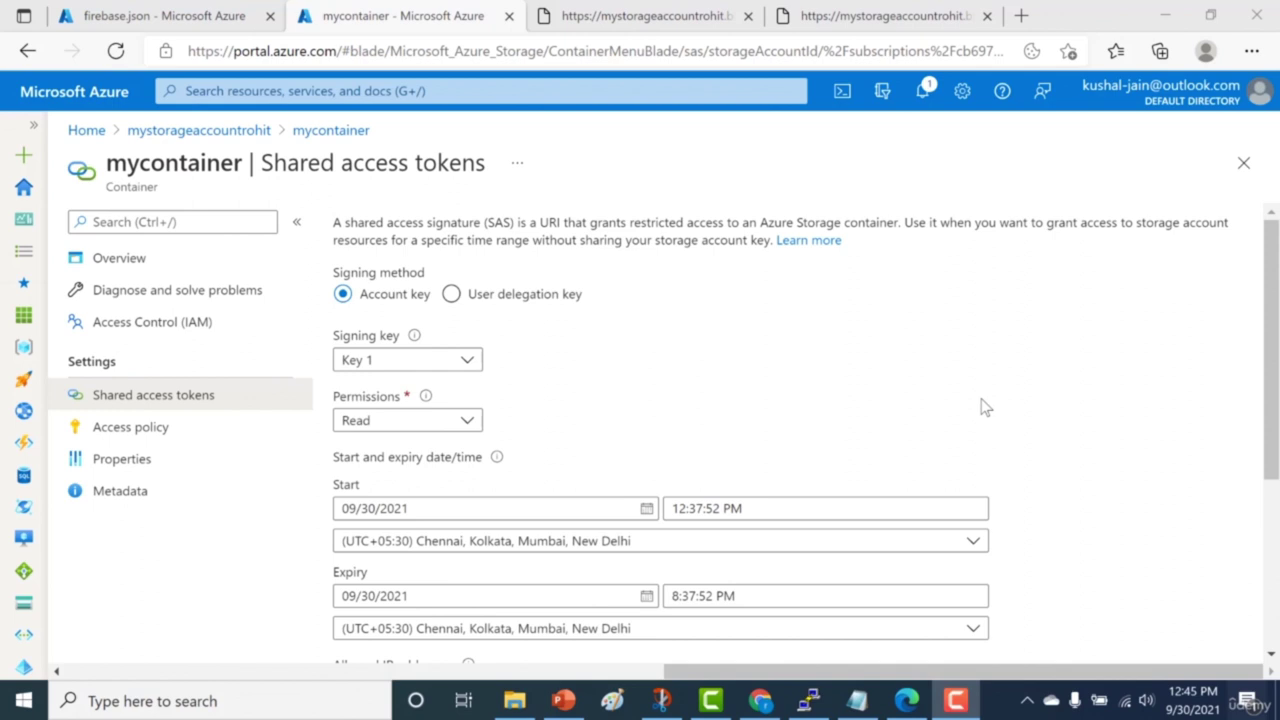
click(432, 424)
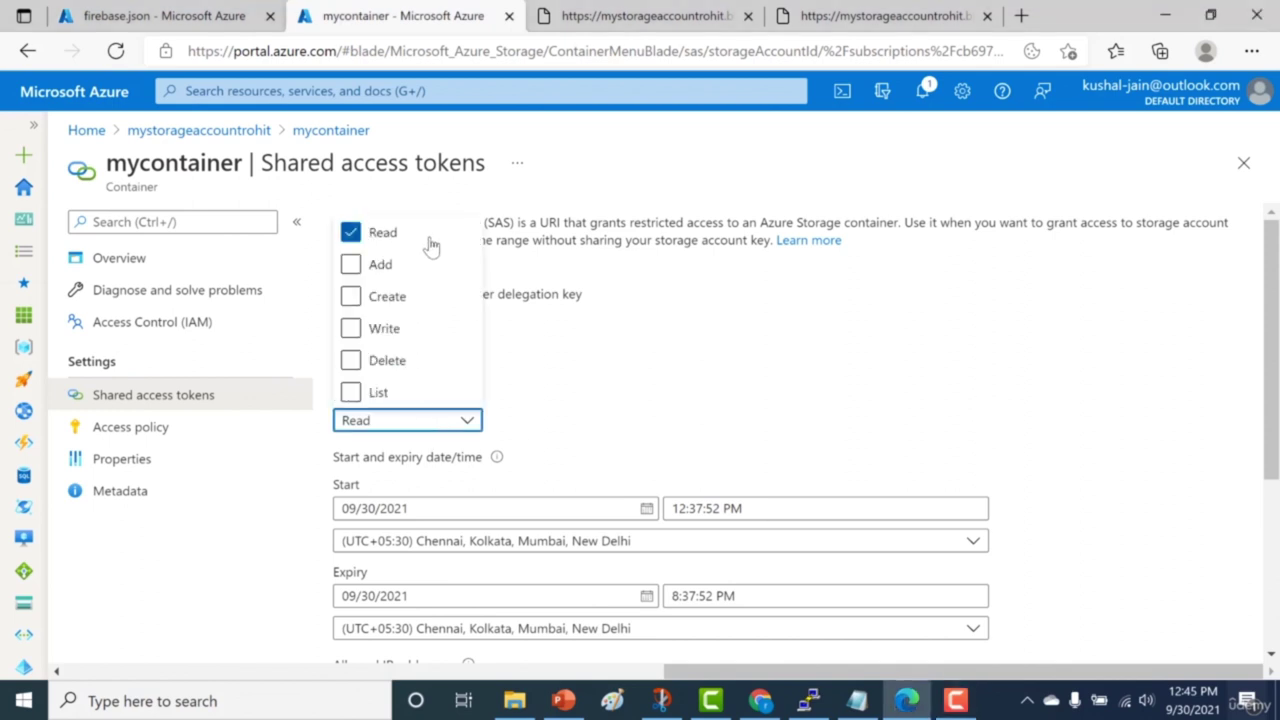
click(378, 392)
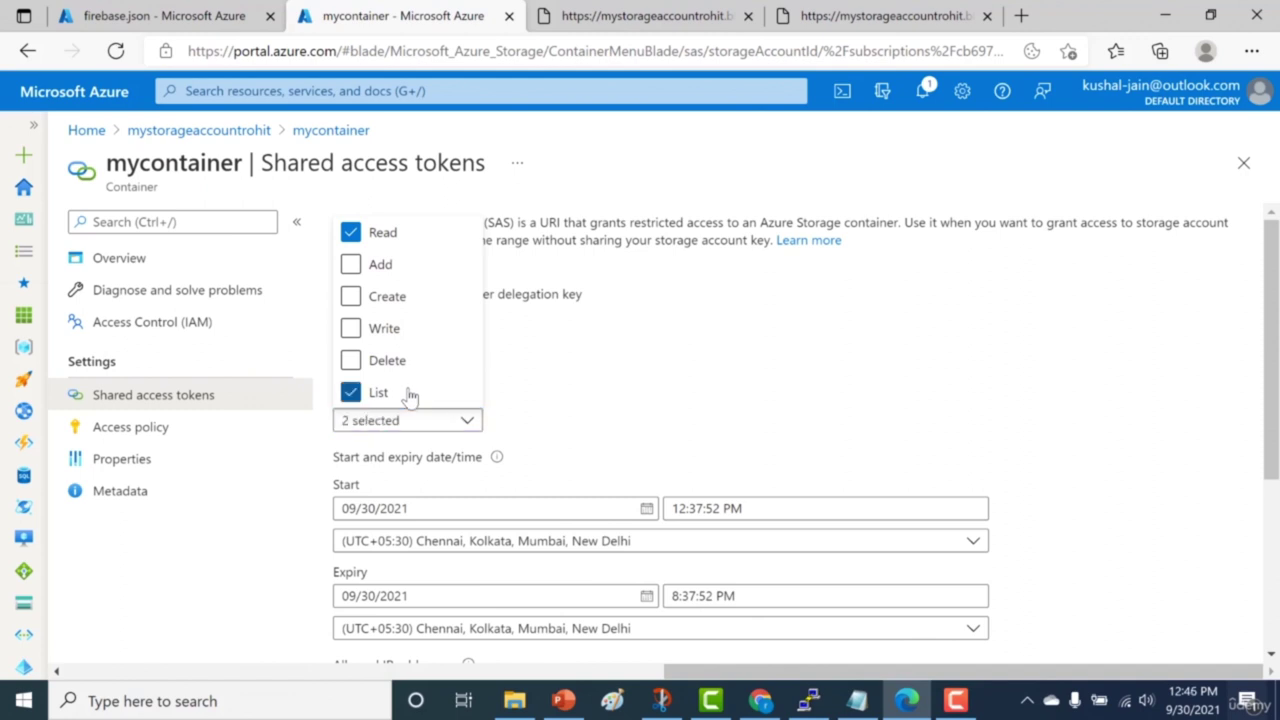
click(531, 391)
scroll(534, 392, down, 5)
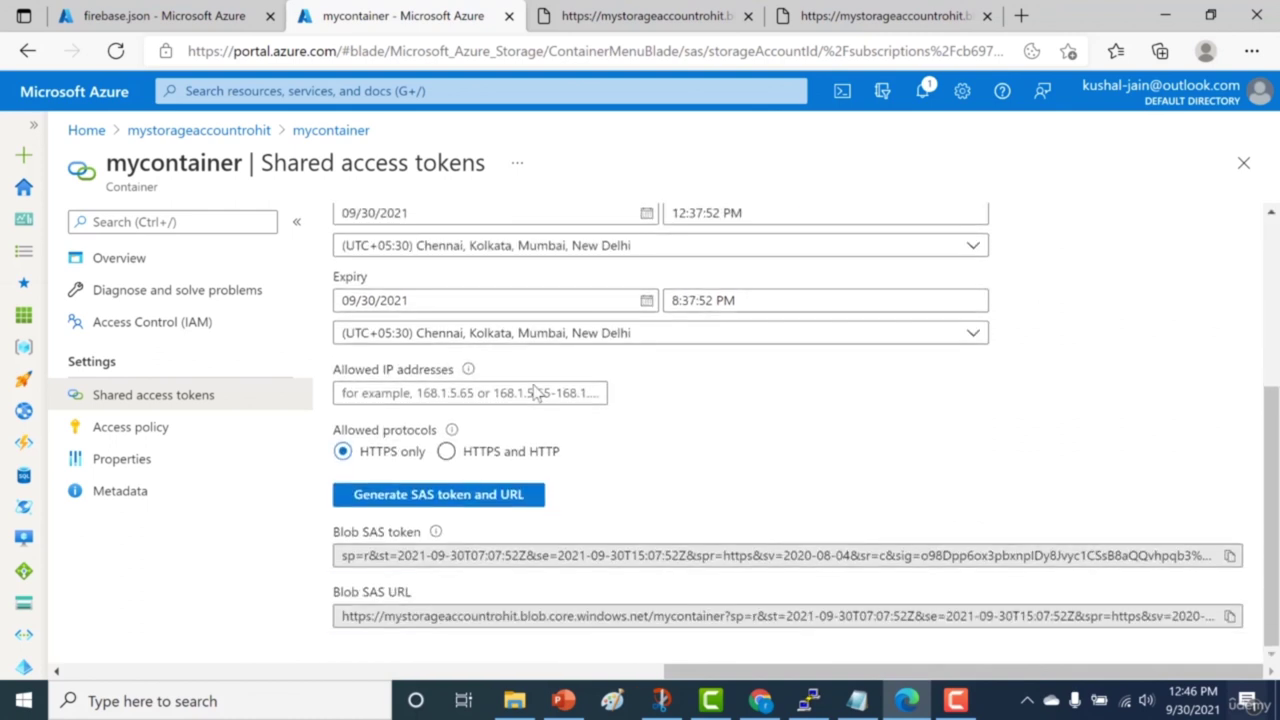
click(470, 503)
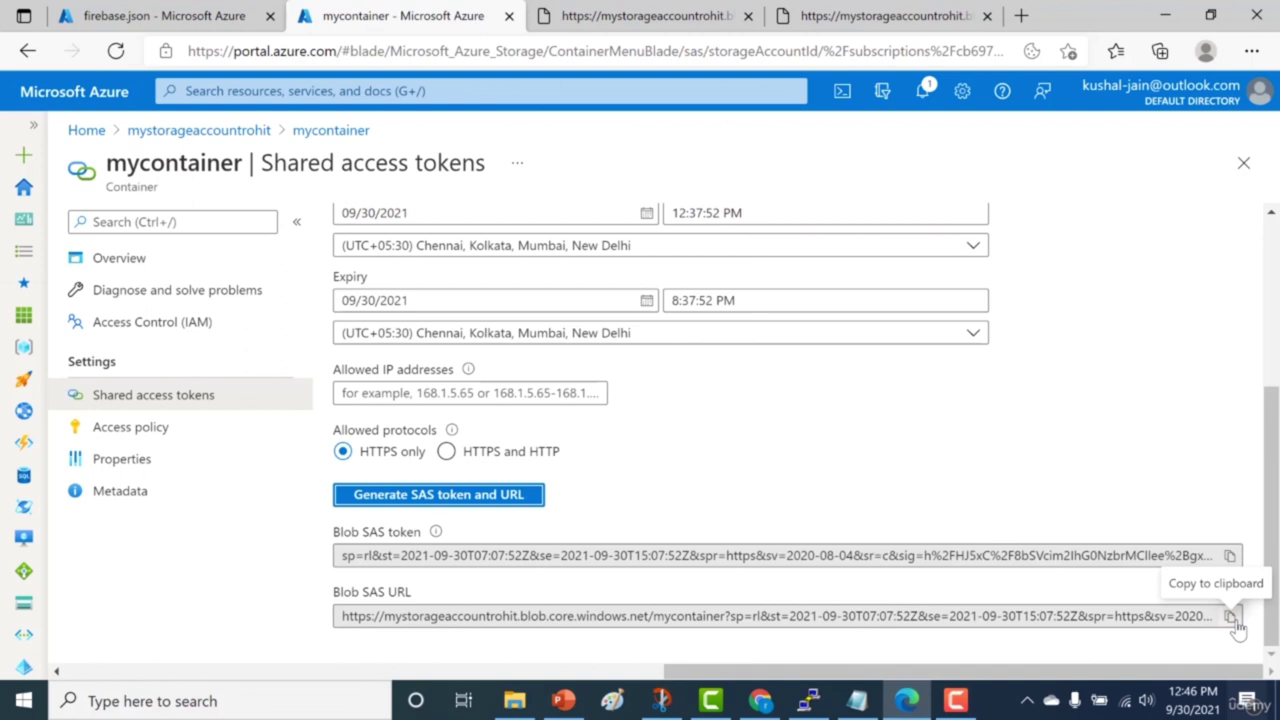
click(1229, 556)
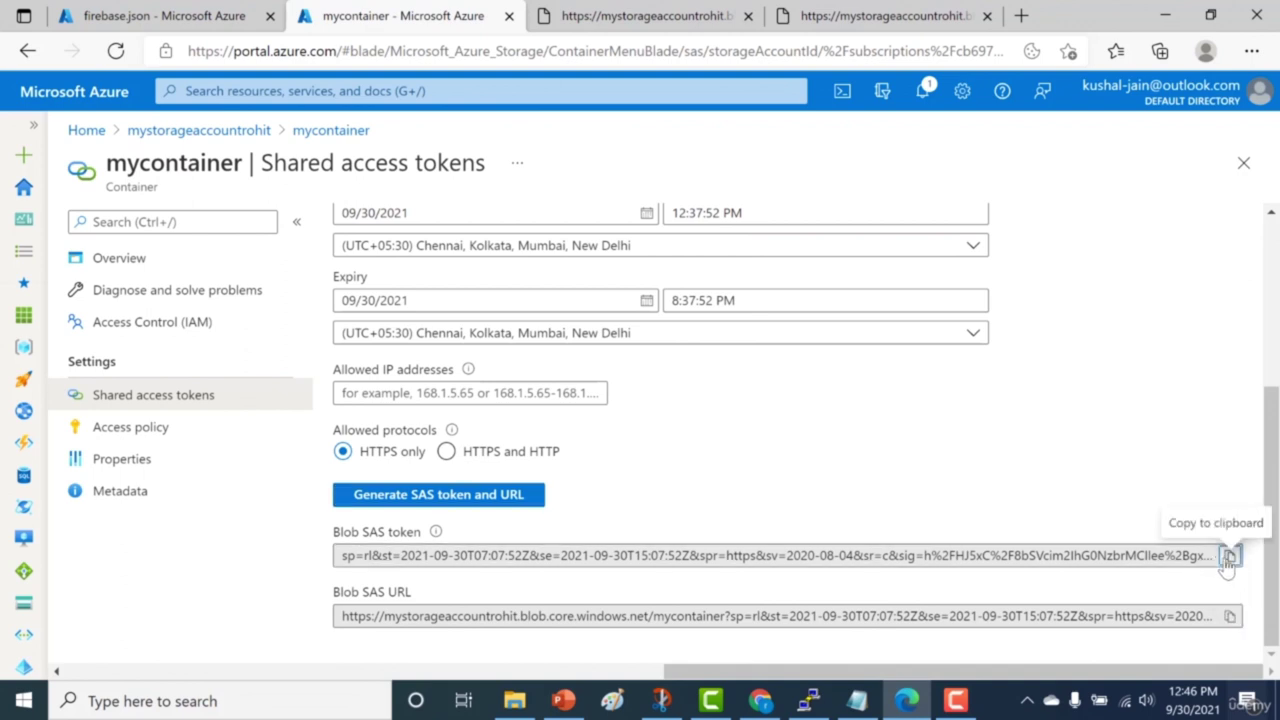
Step: Compare the open tabs: permission error page, firebase.json SAS settings and container listings
click(936, 10)
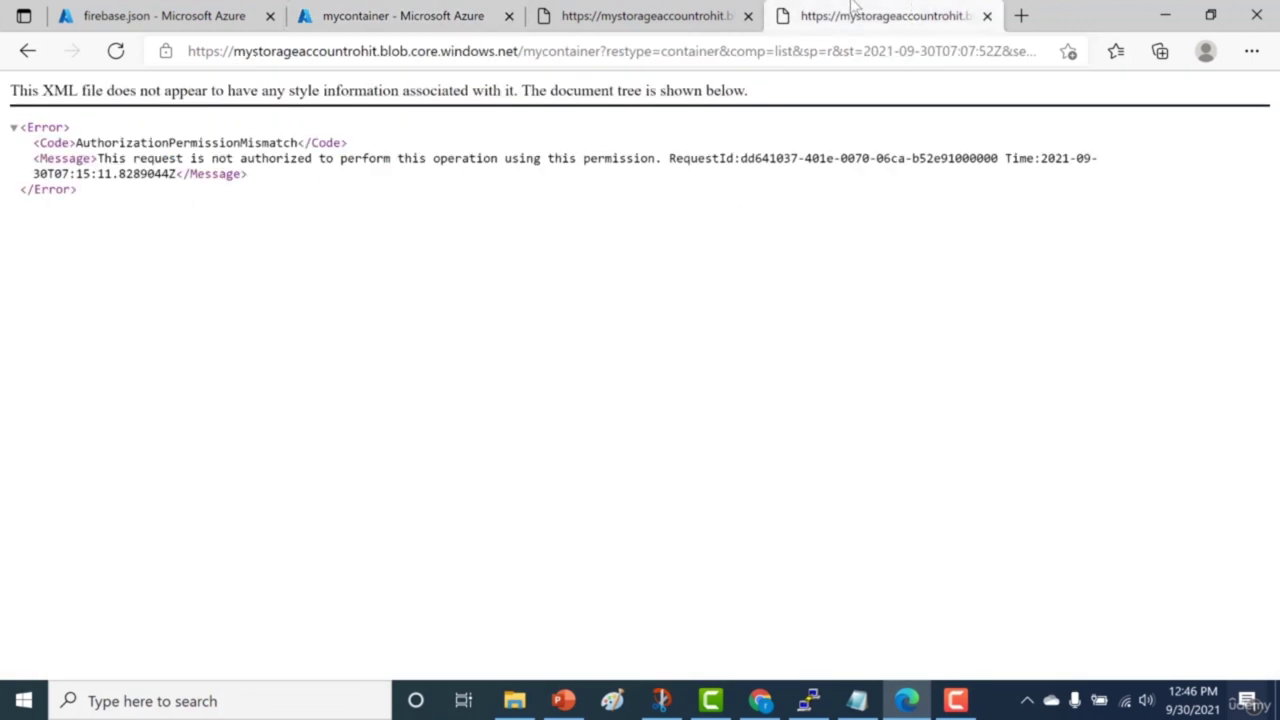
click(170, 12)
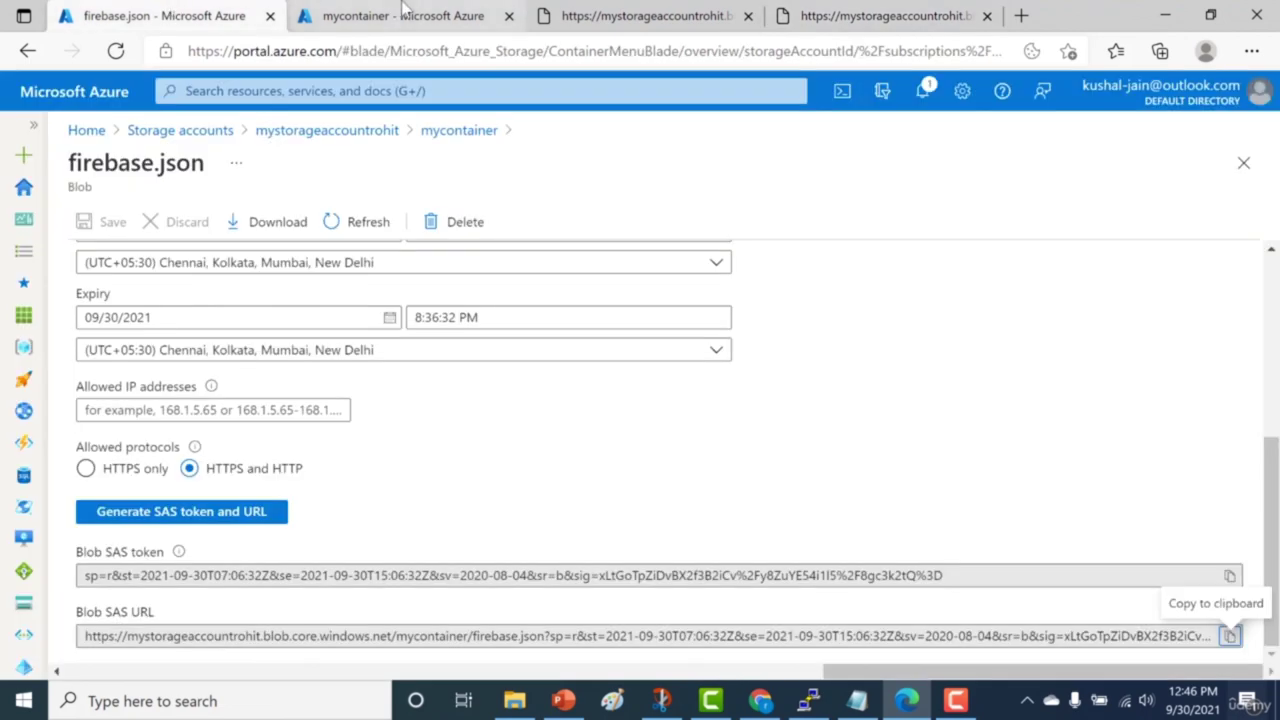
click(590, 10)
click(165, 15)
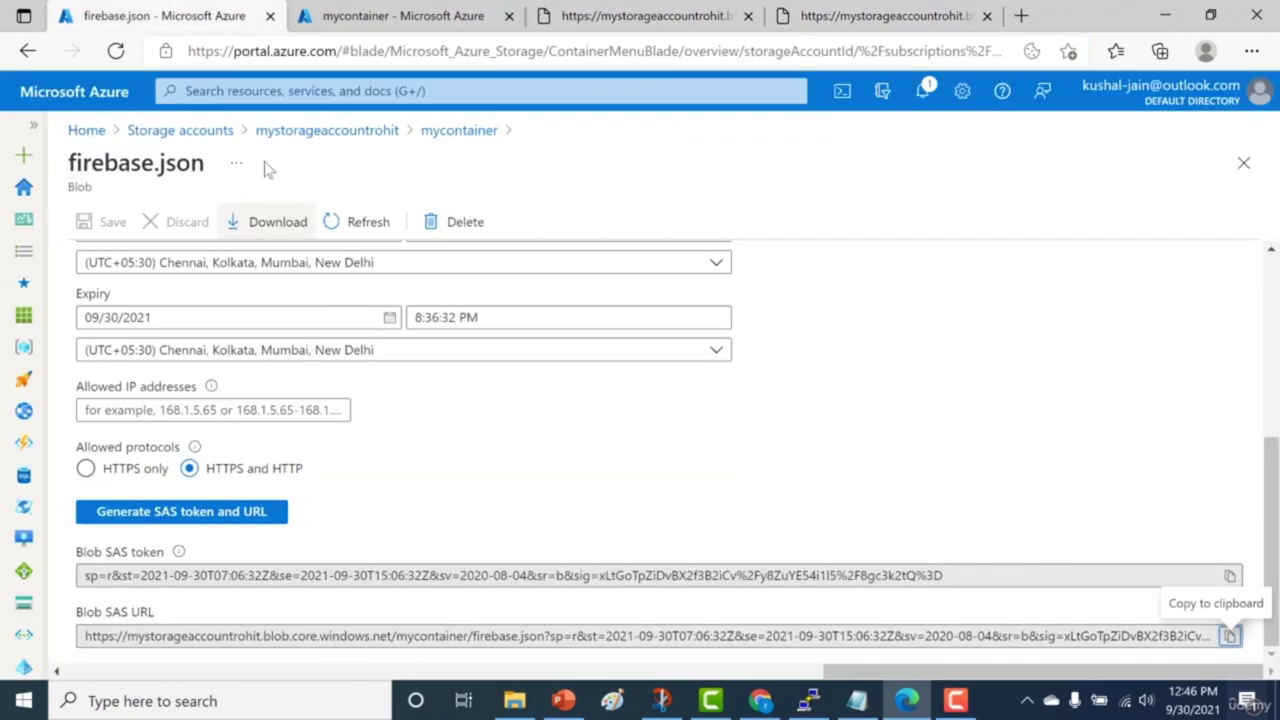
click(459, 131)
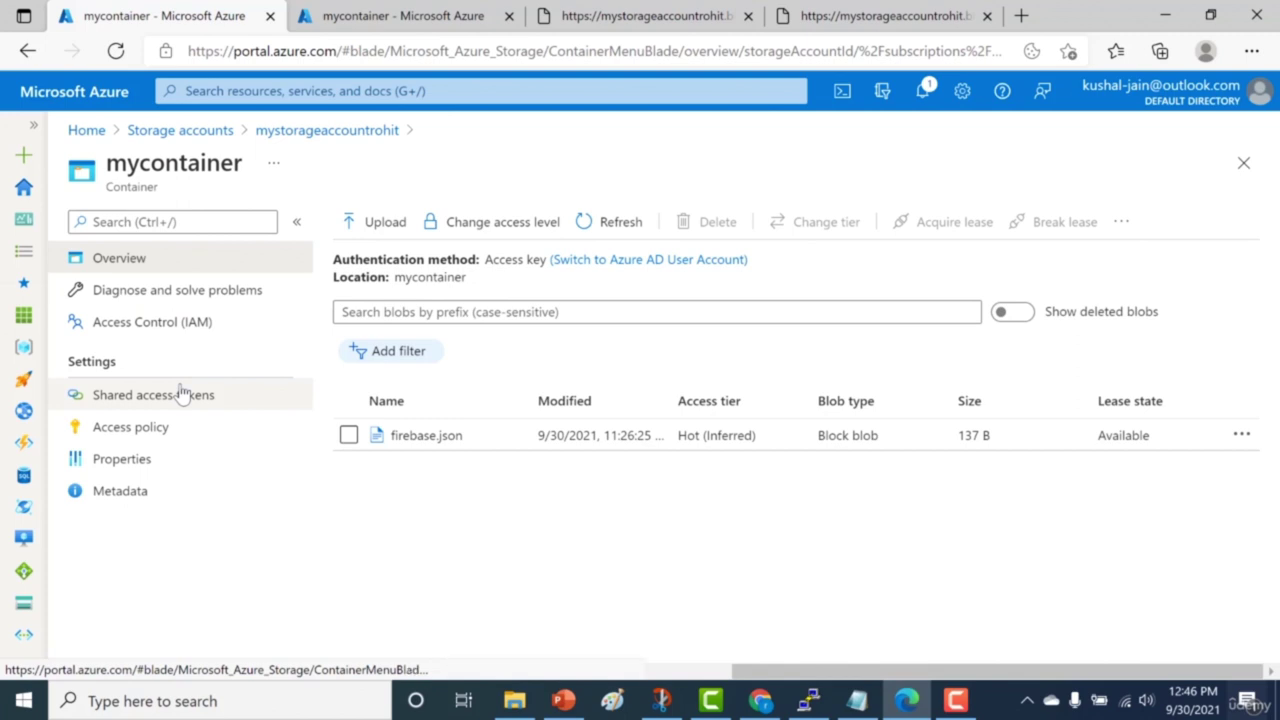
click(612, 14)
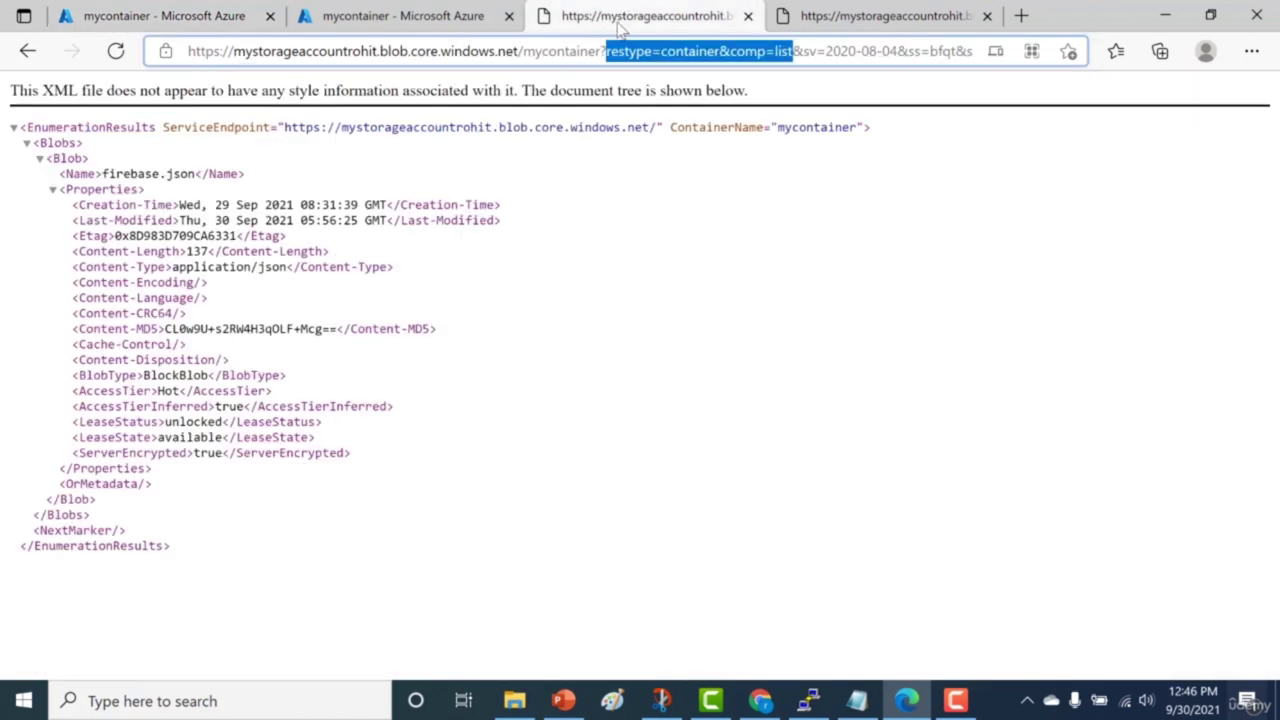
click(780, 18)
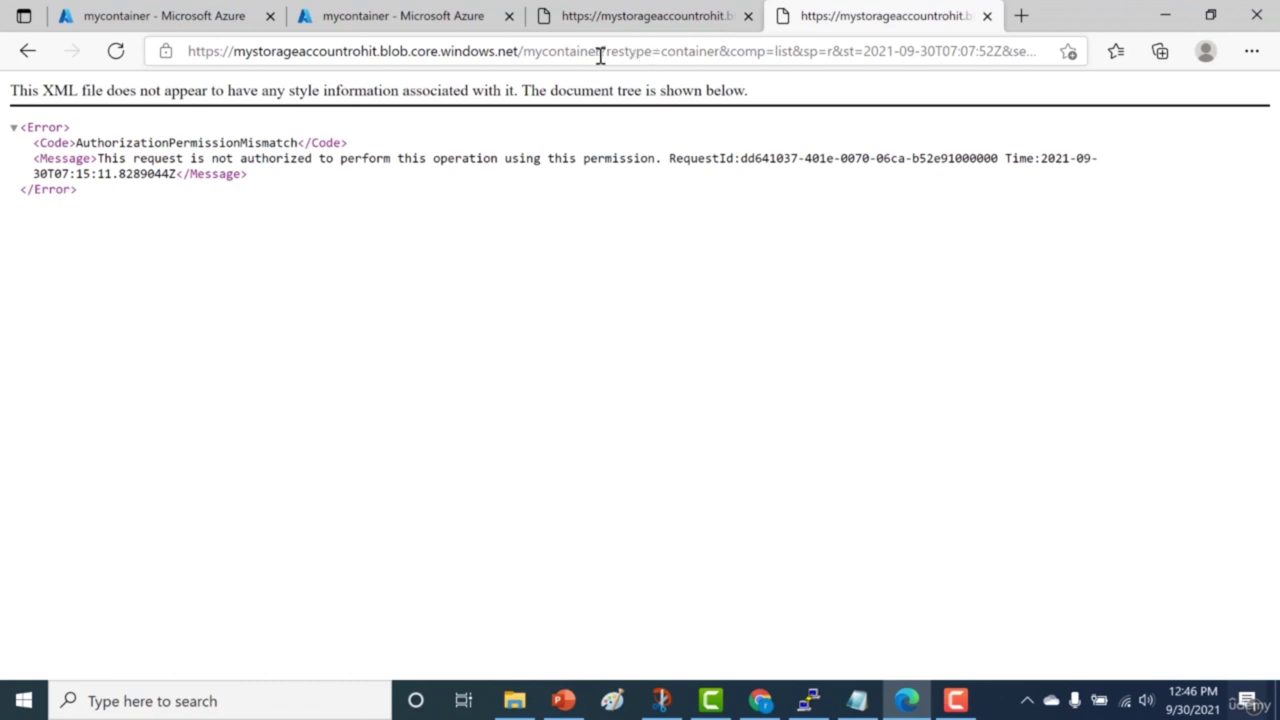
Step: Replace the URL's query with the new SAS token, insert firebase.json into the path, and load it
drag(604, 48, 1277, 46)
key(BackSpace)
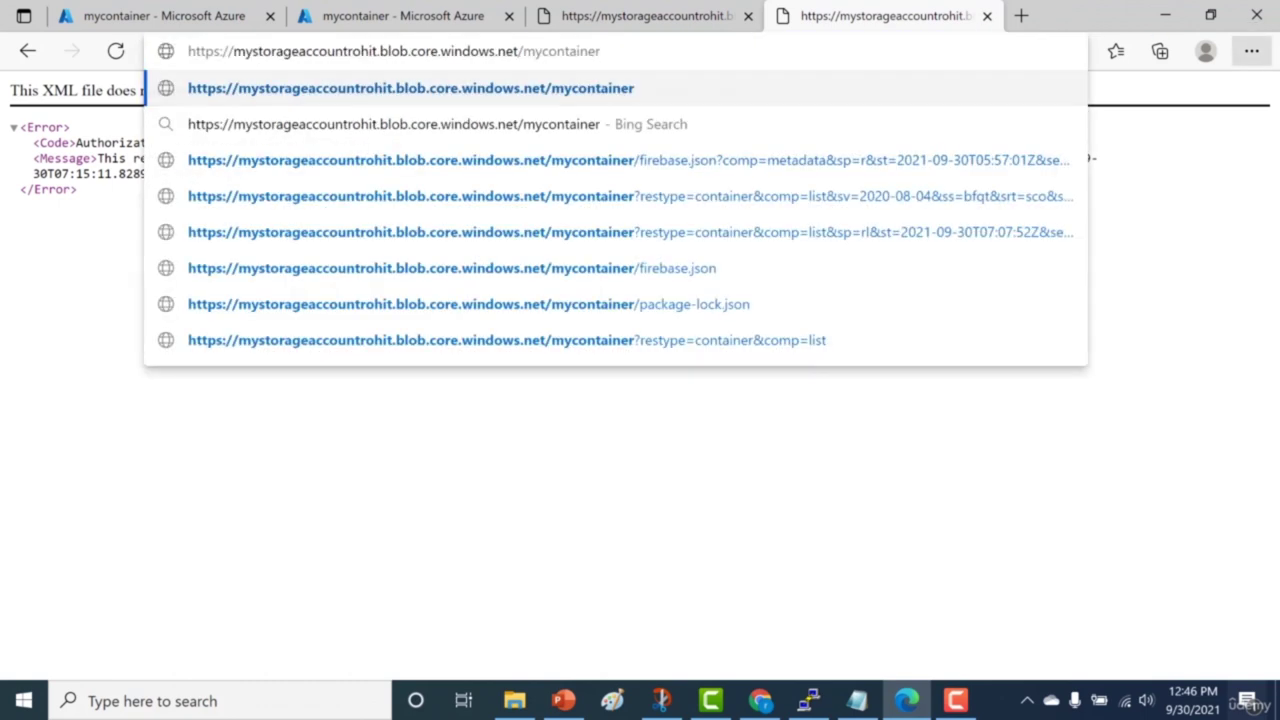
key(ctrl+v)
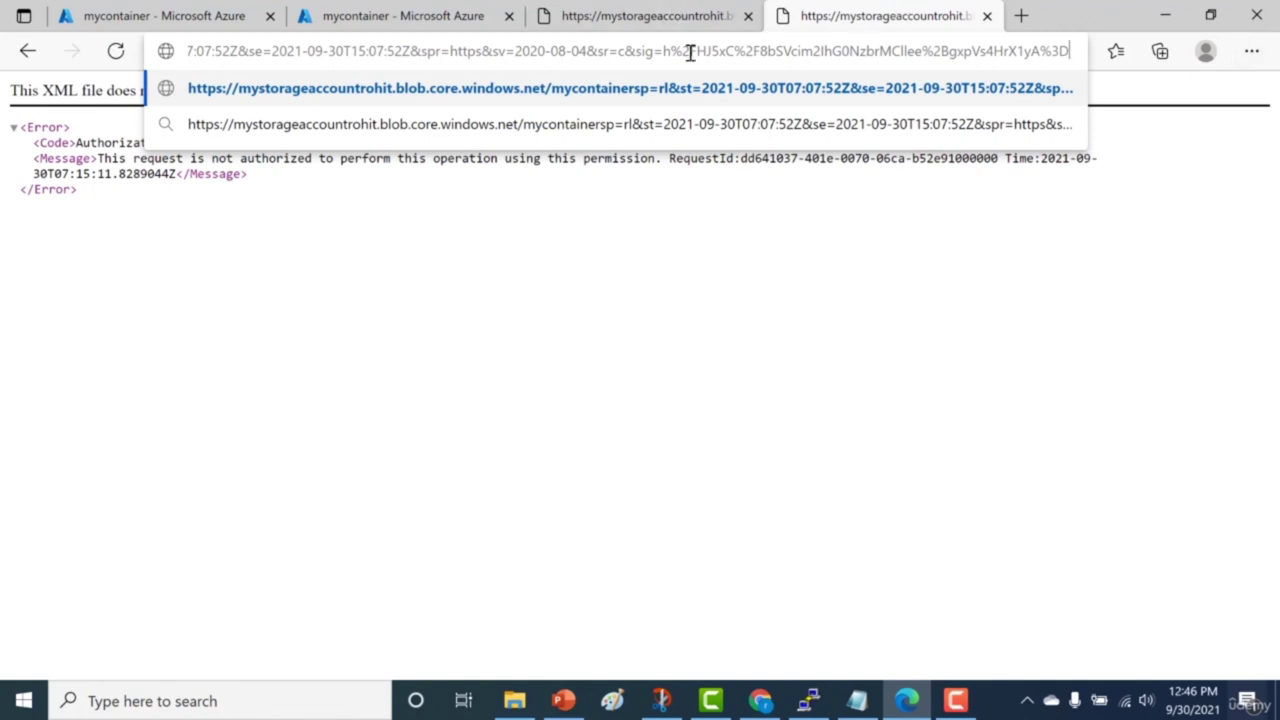
key(Home)
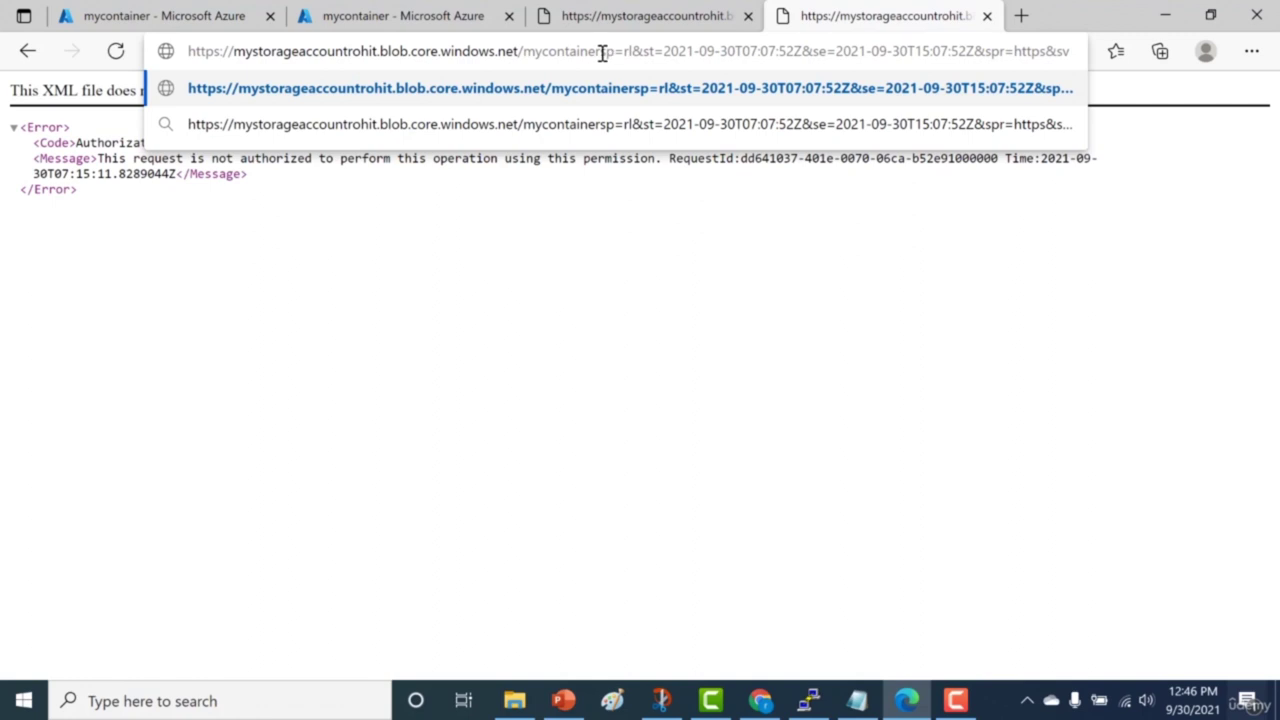
text(/)
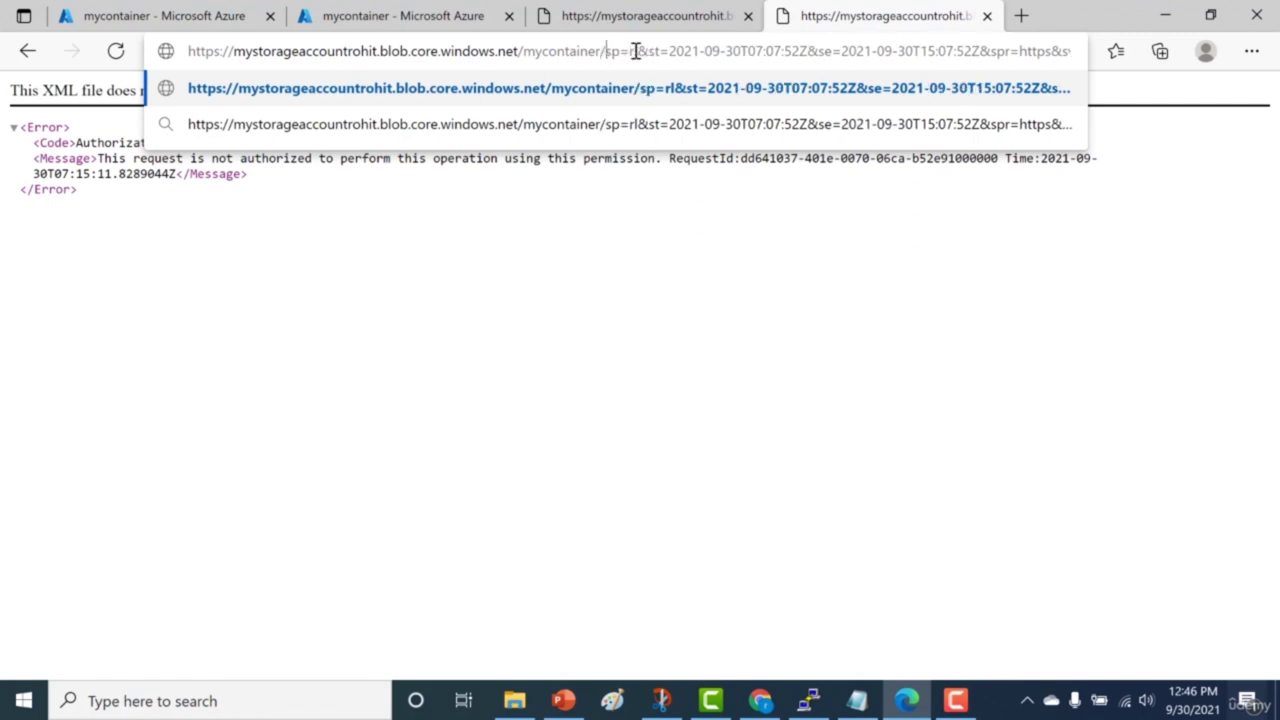
double_click(560, 51)
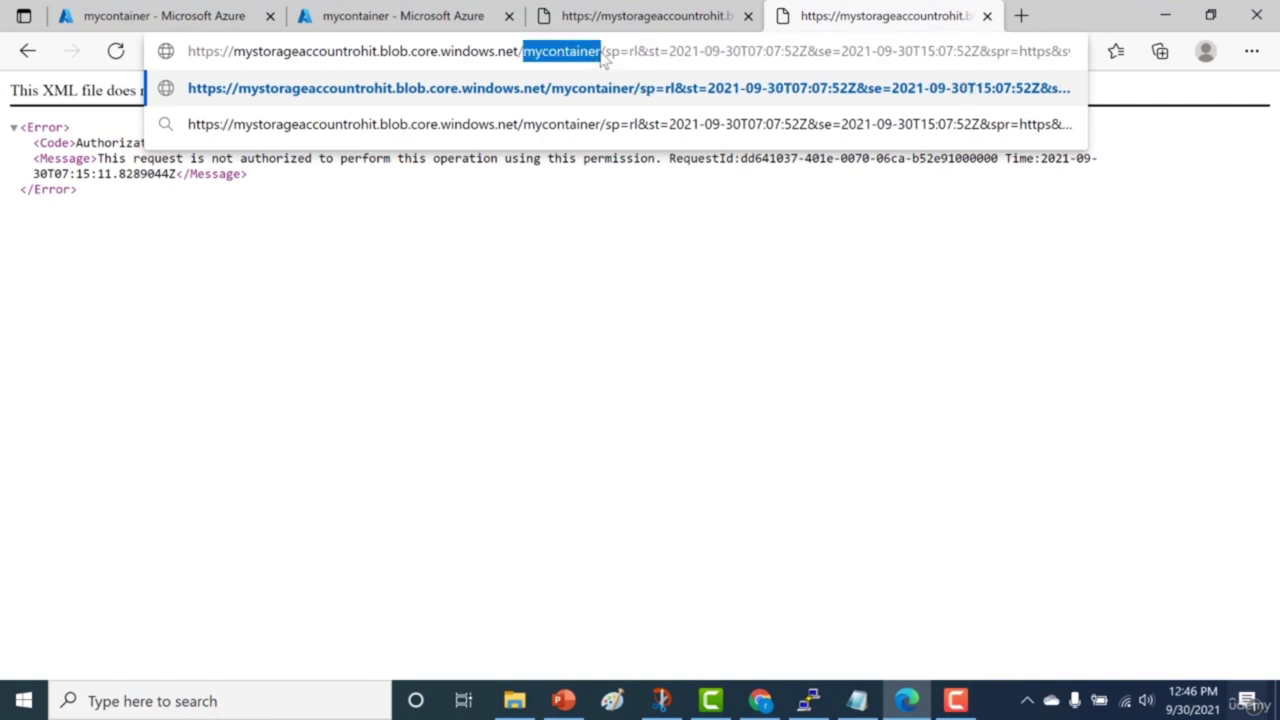
click(606, 50)
text(fi)
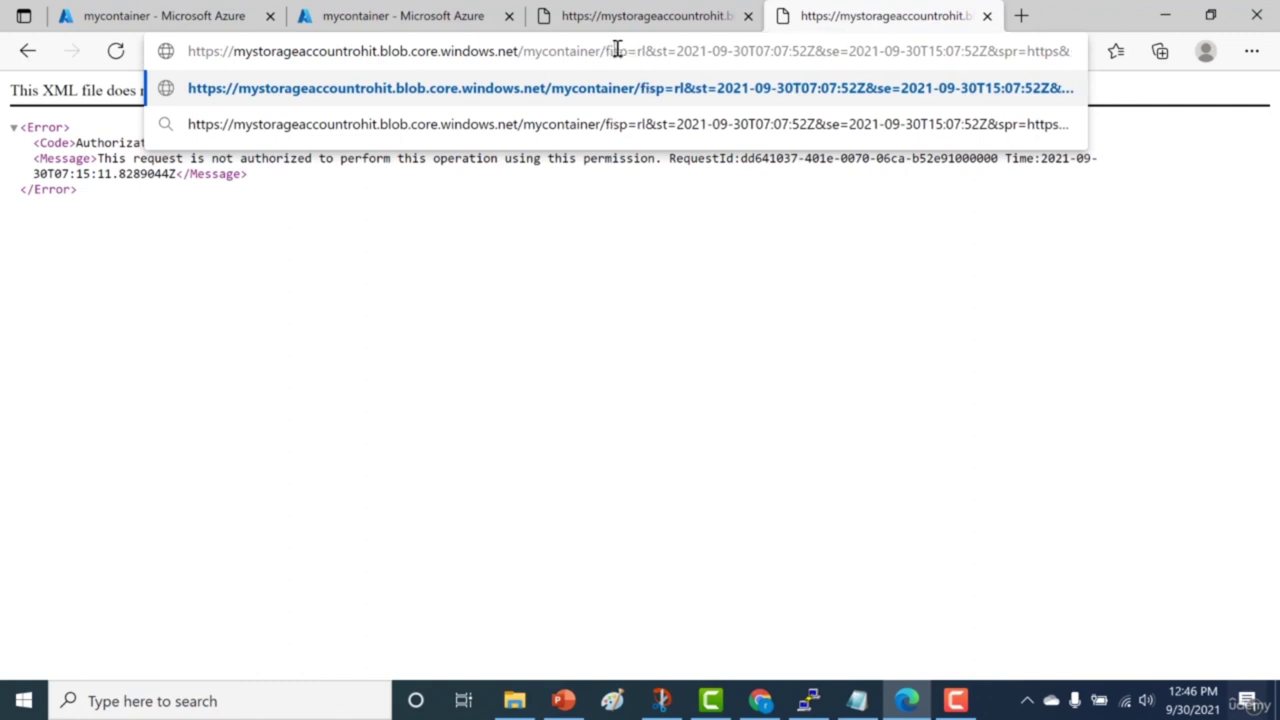
text(rebase.js)
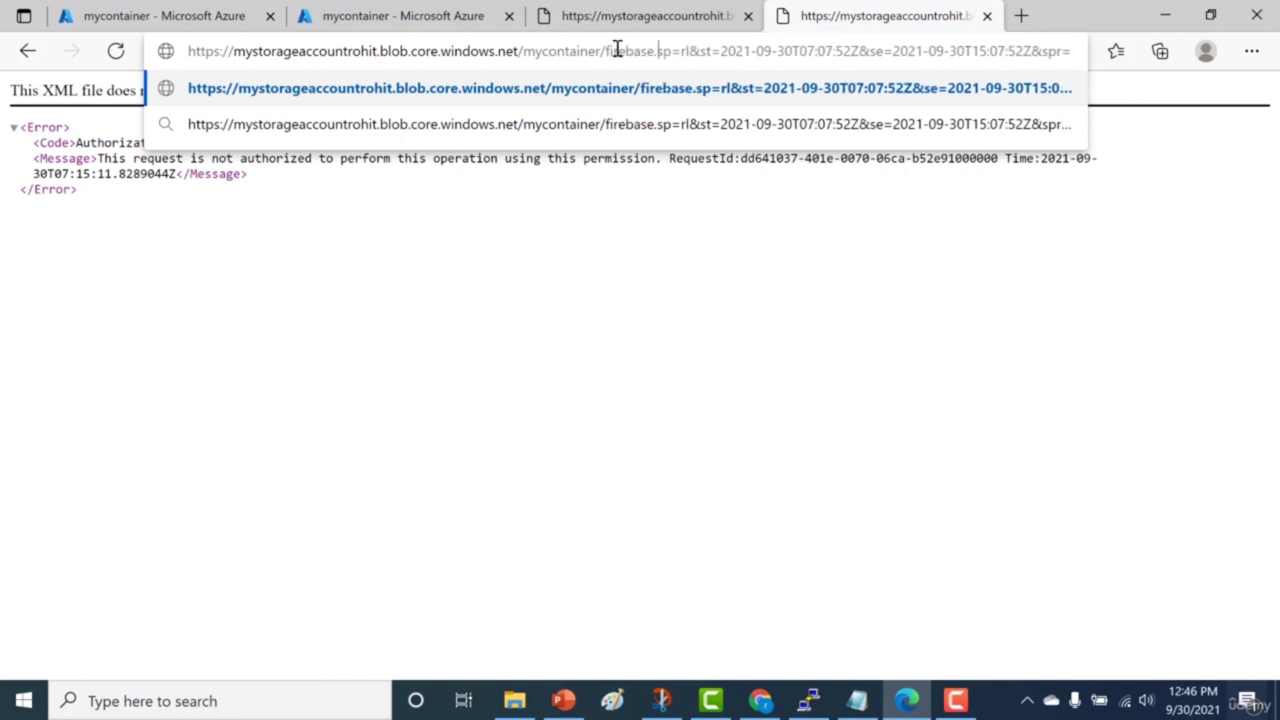
text(on)
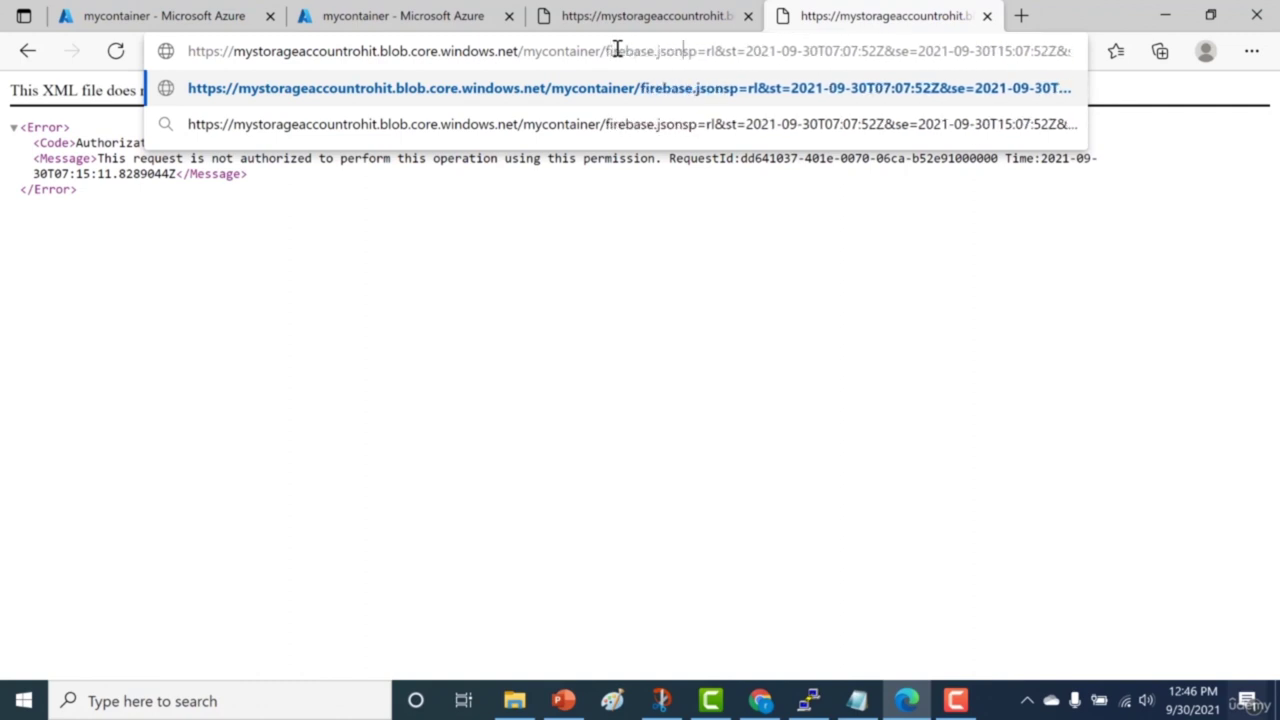
text(?)
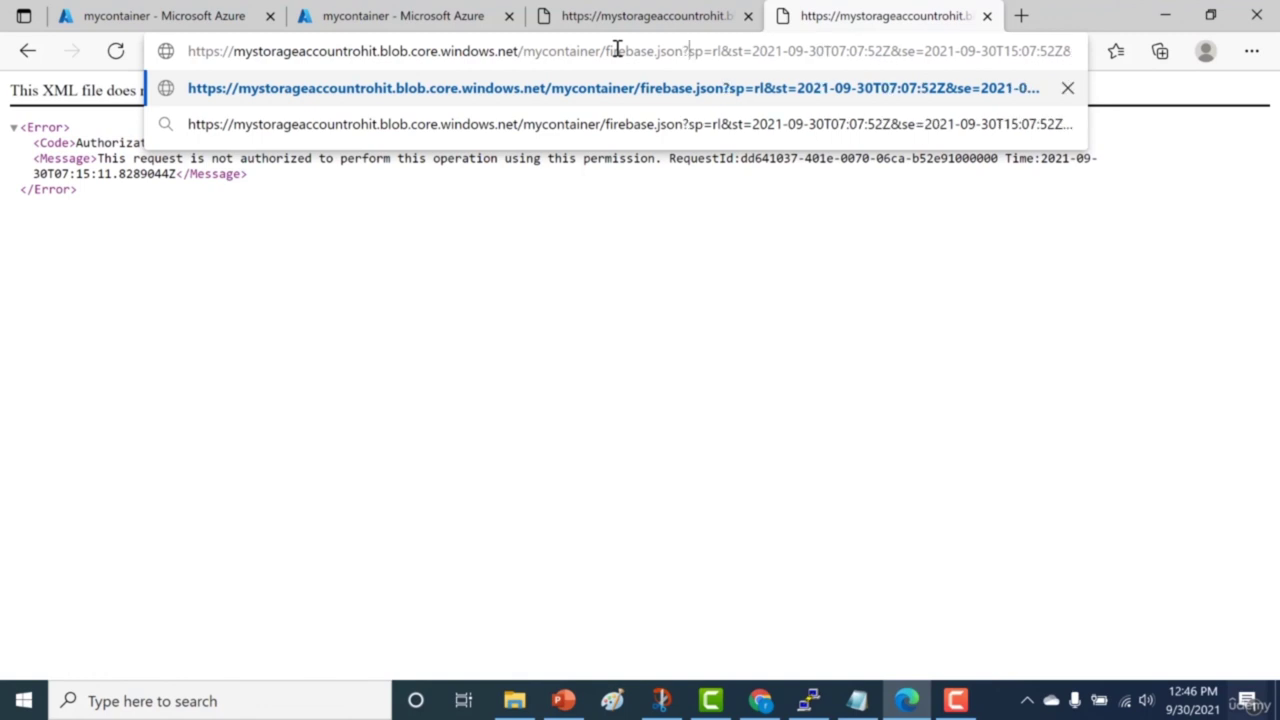
key(Return)
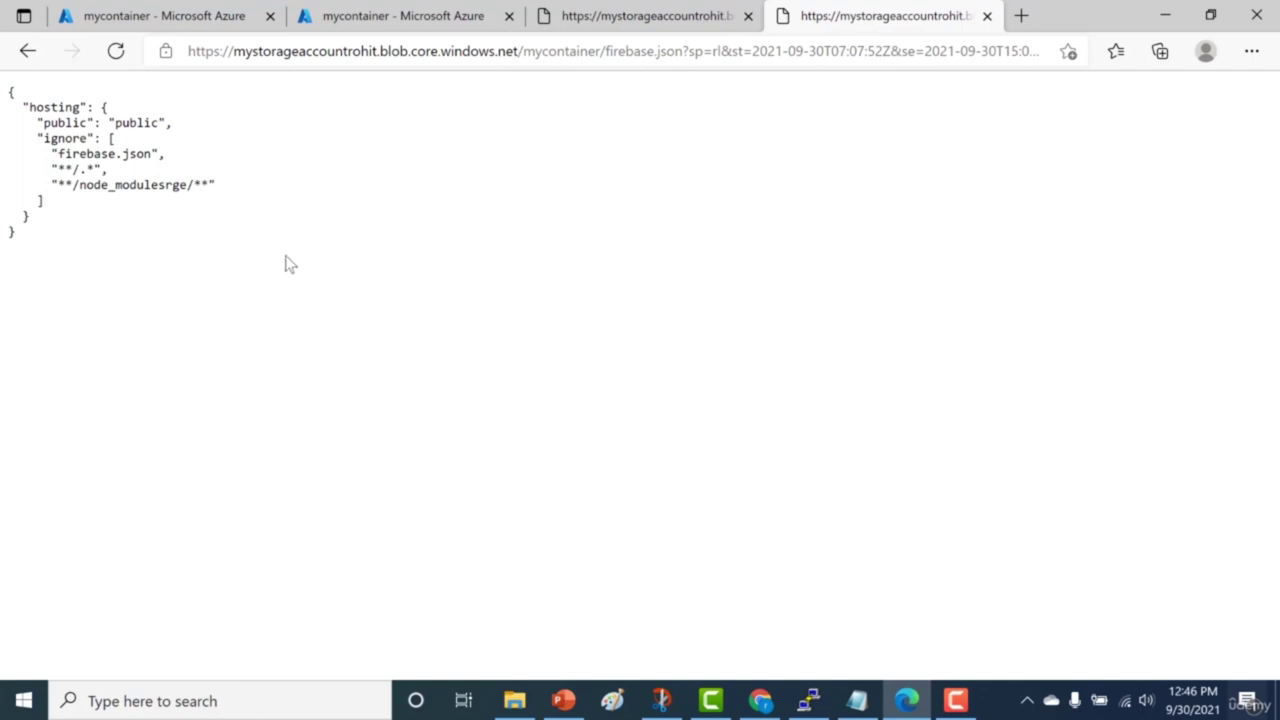
Step: Copy the ?restype=container&comp=list query from the earlier container listing URL
click(201, 13)
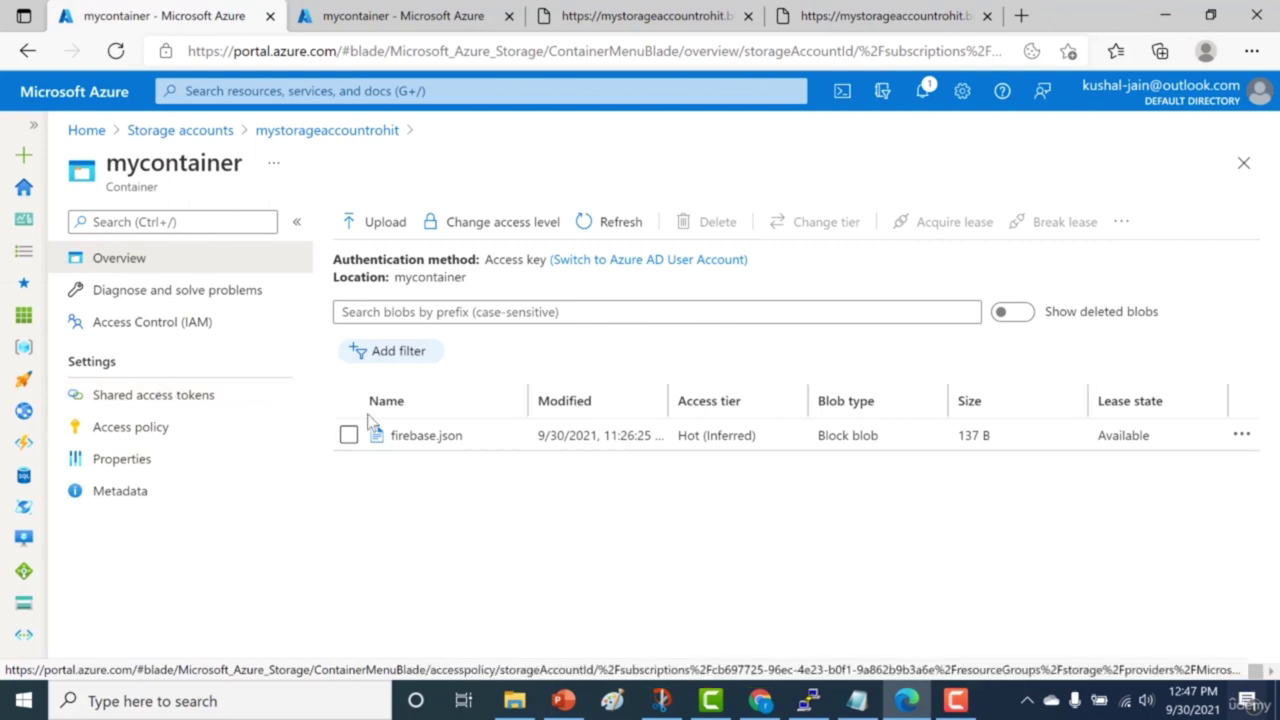
click(690, 4)
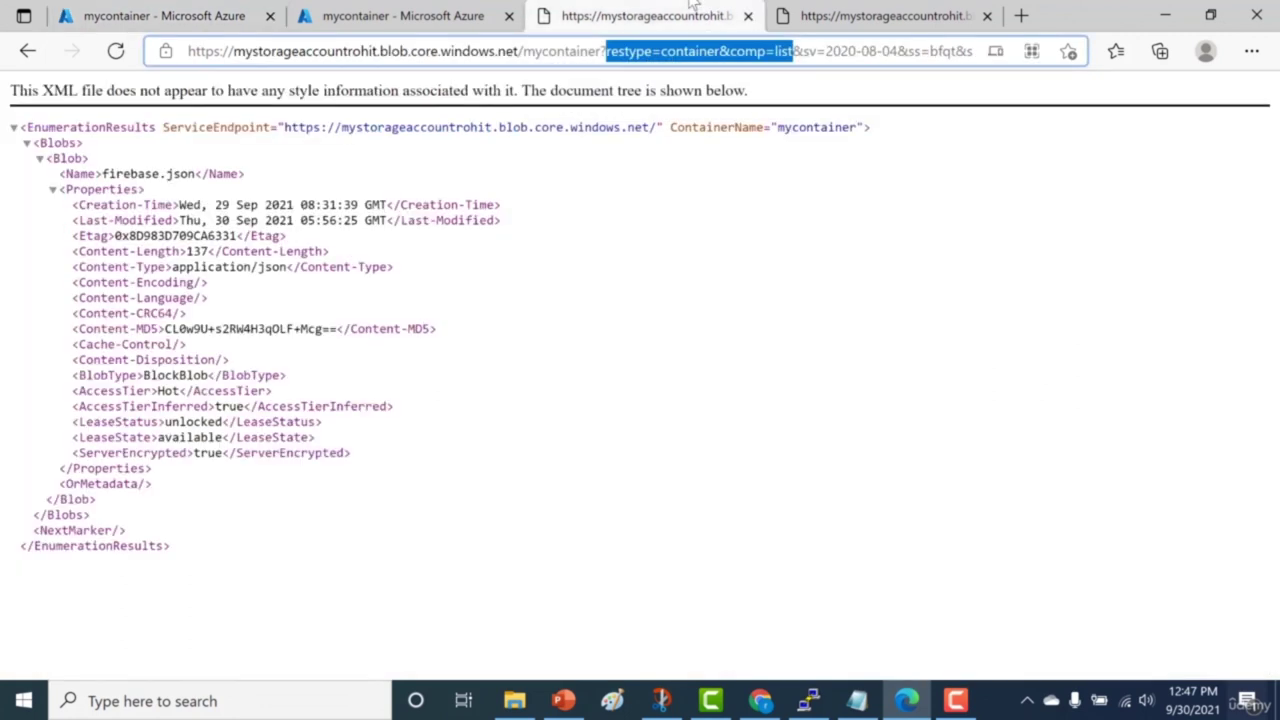
click(608, 52)
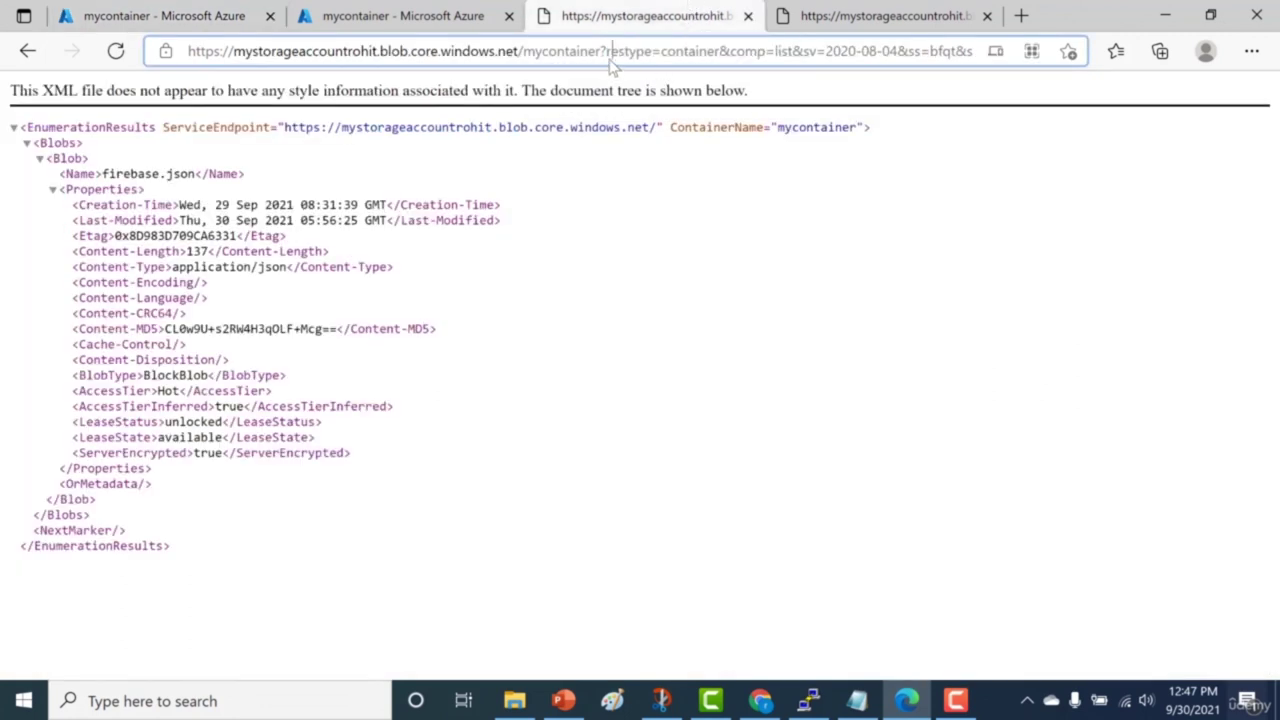
drag(604, 52, 792, 44)
key(ctrl+c)
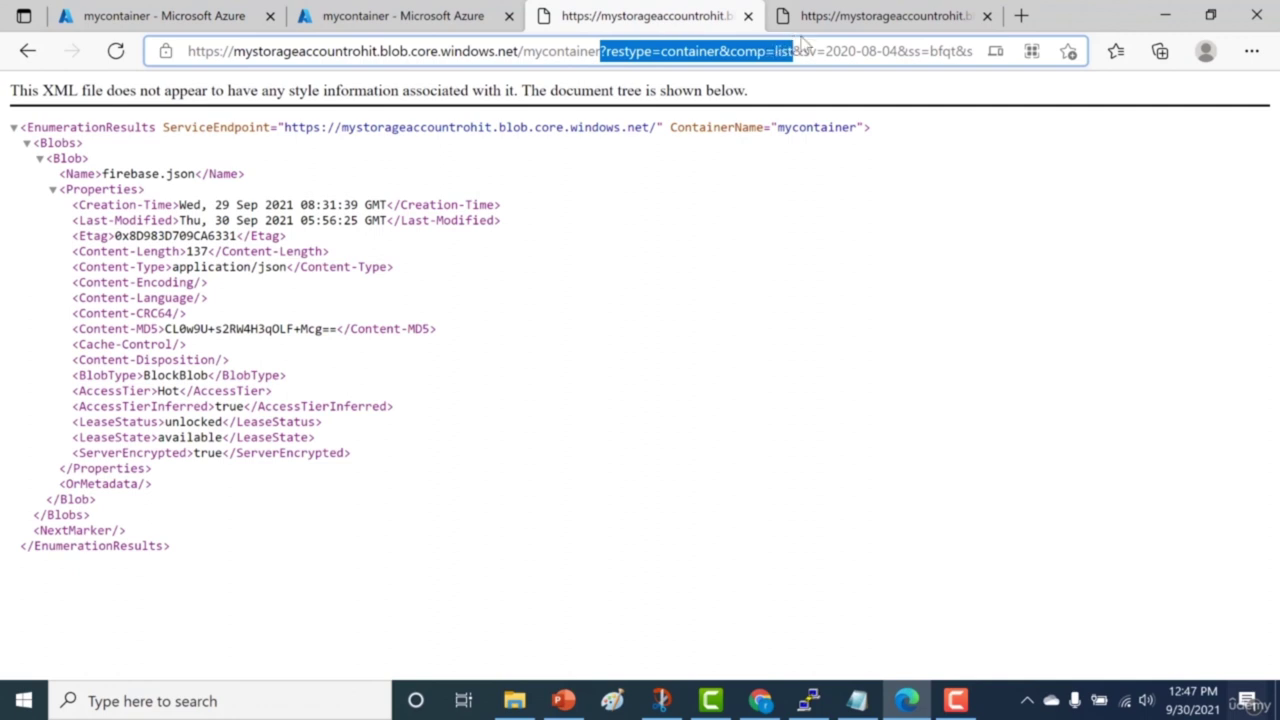
Step: Add the listing query to the firebase.json SAS URL, remove the blob name, and load mycontainer's blob list
click(816, 22)
click(690, 52)
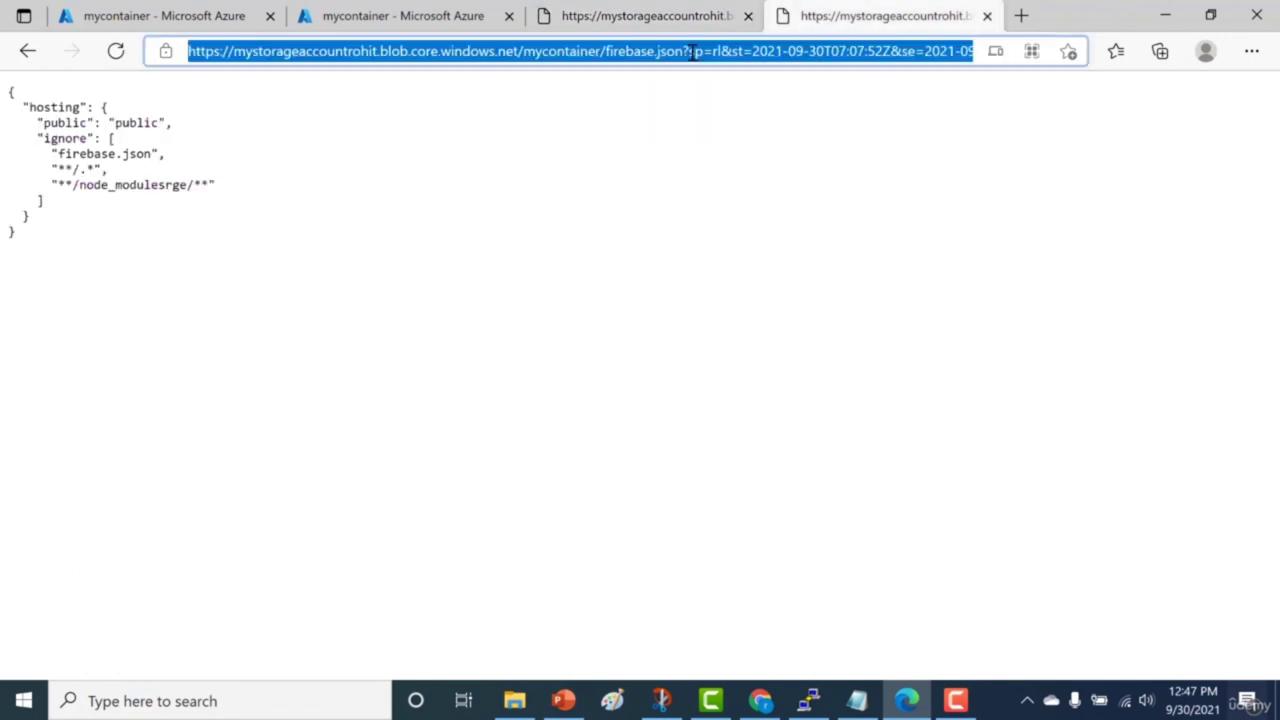
click(693, 55)
key(ctrl+v)
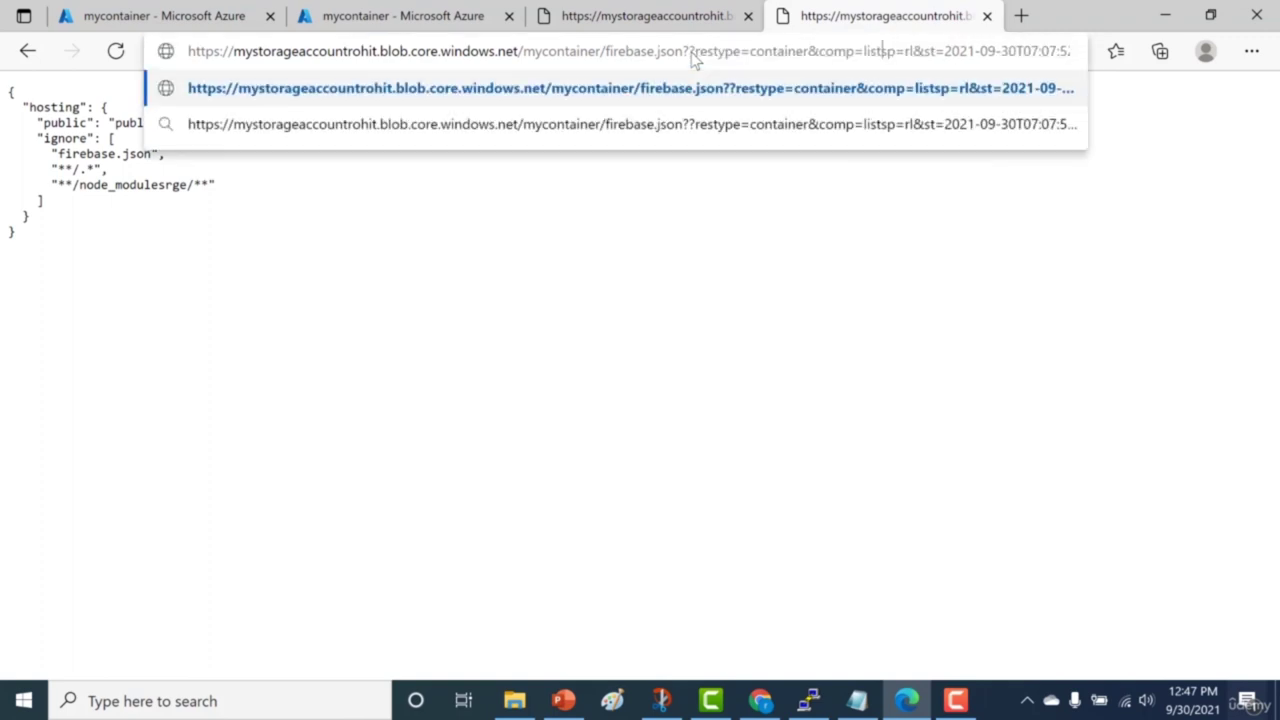
text(&)
key(Return)
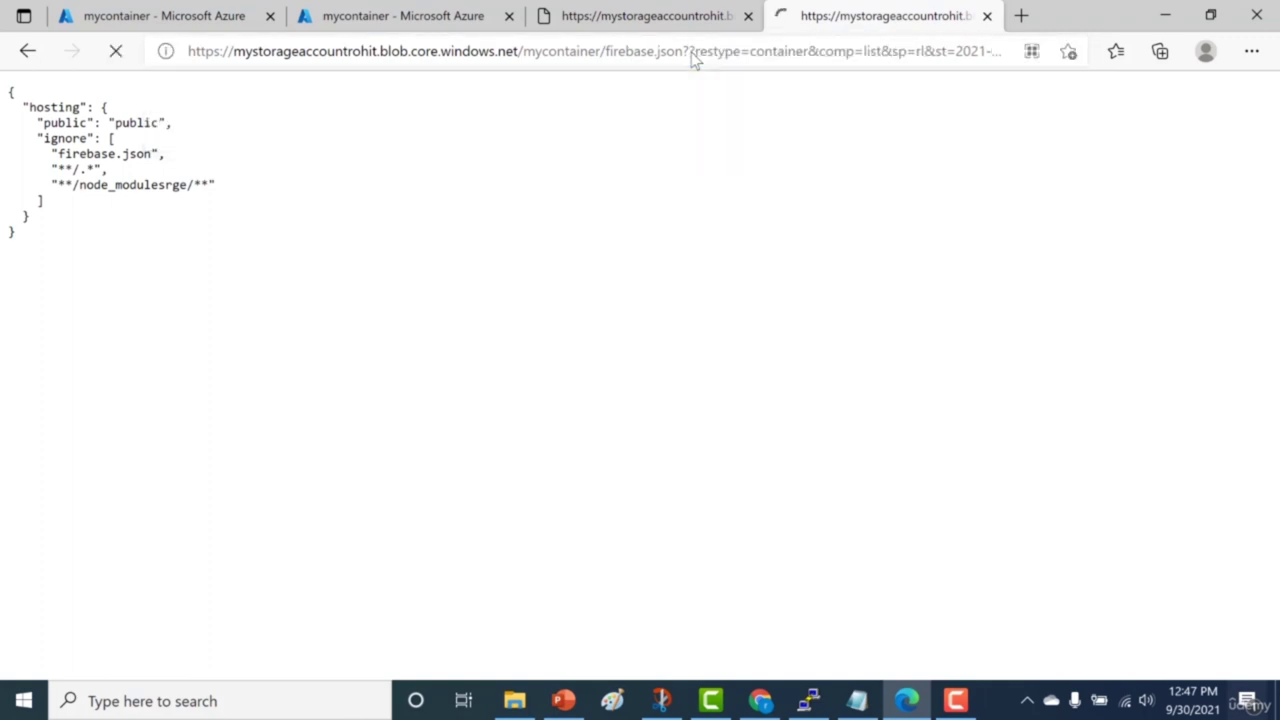
drag(684, 51, 614, 55)
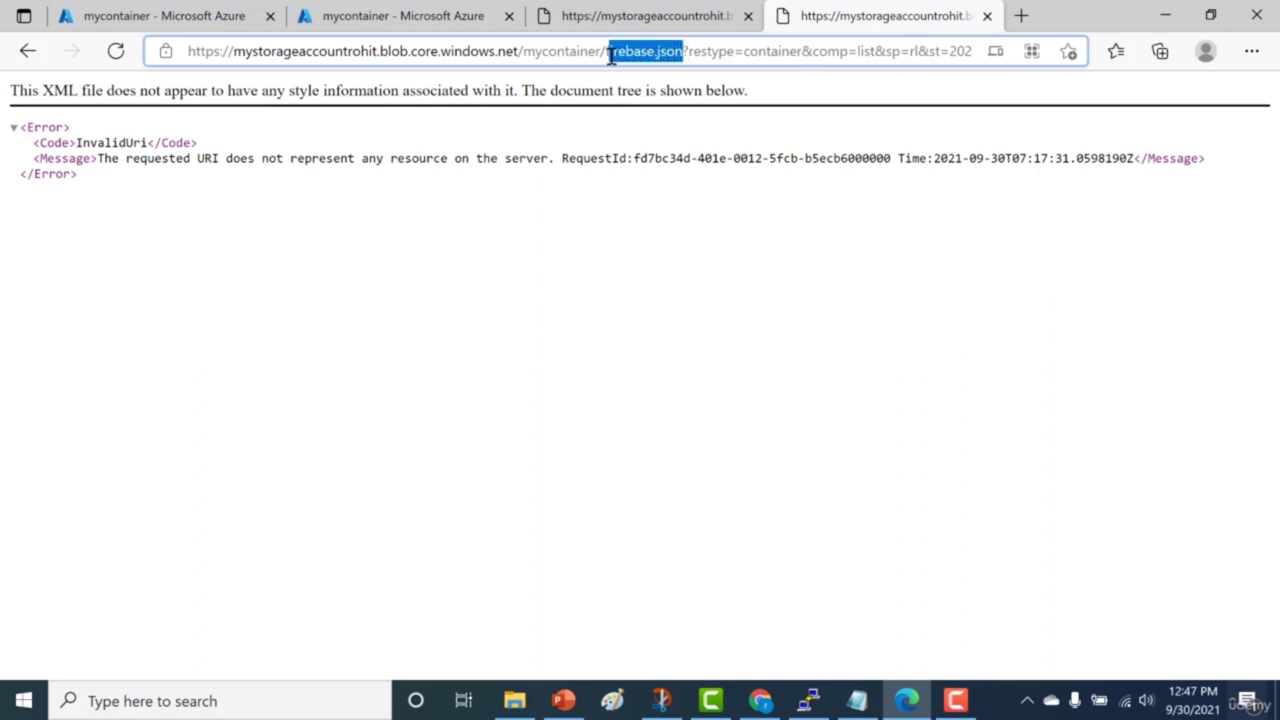
key(BackSpace)
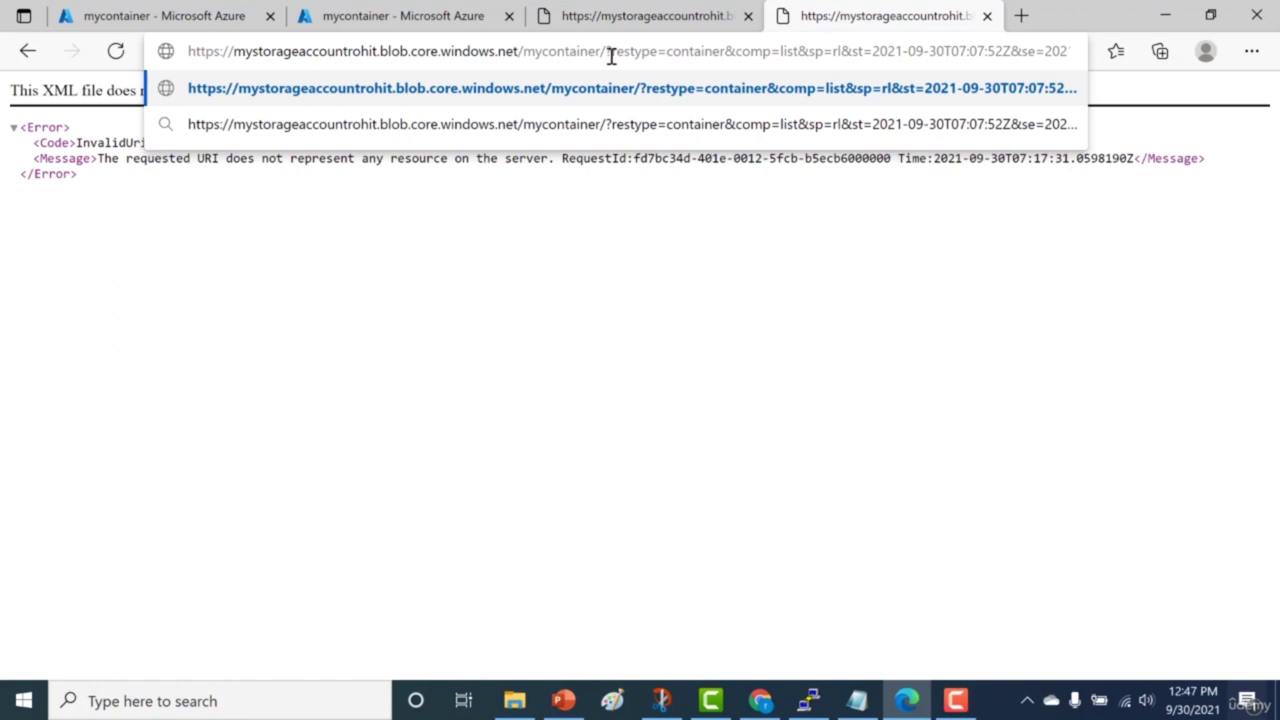
key(BackSpace)
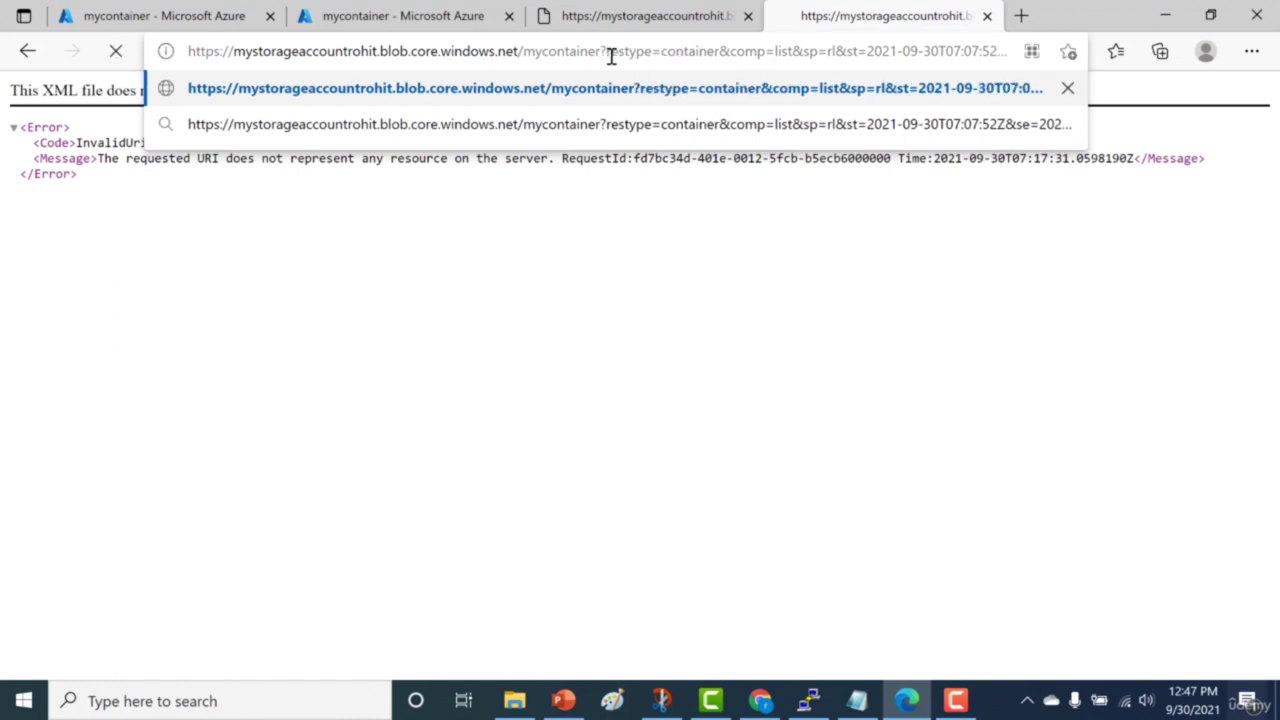
key(Return)
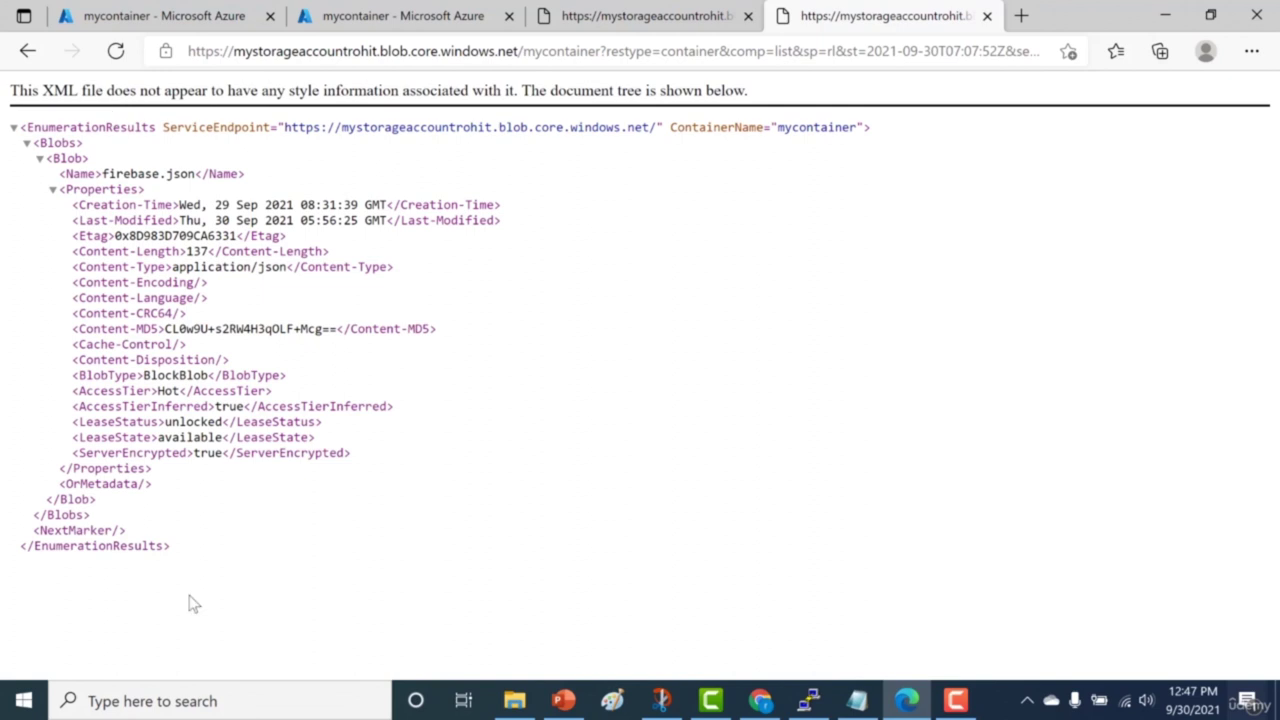
drag(189, 578, 58, 172)
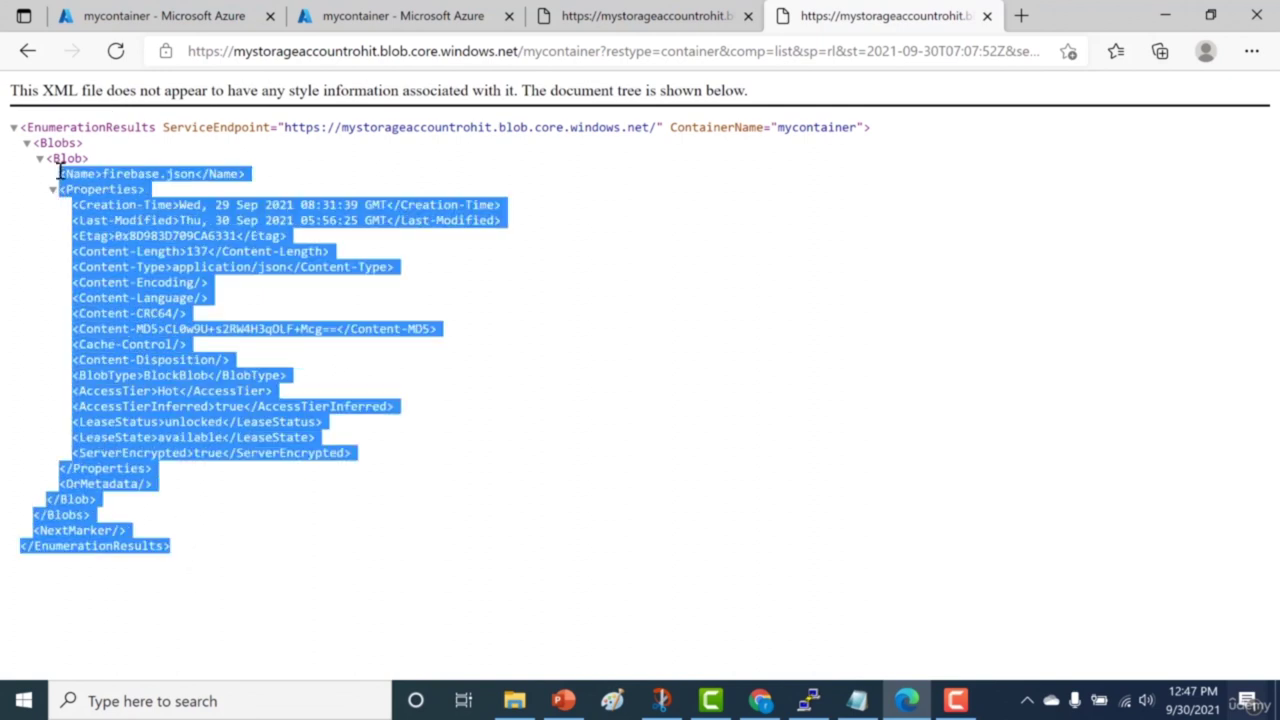
Step: Return to the mystorageaccountrohit storage account overview in the portal
click(155, 15)
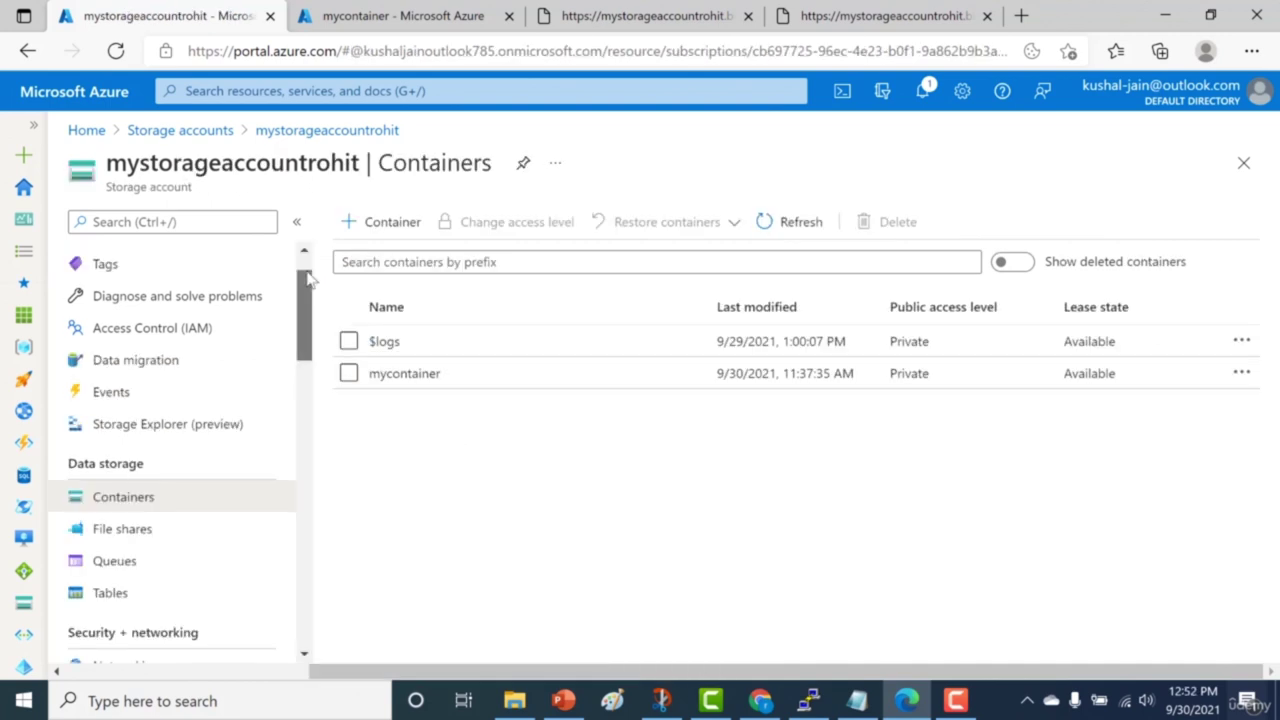
scroll(308, 312, down, 3)
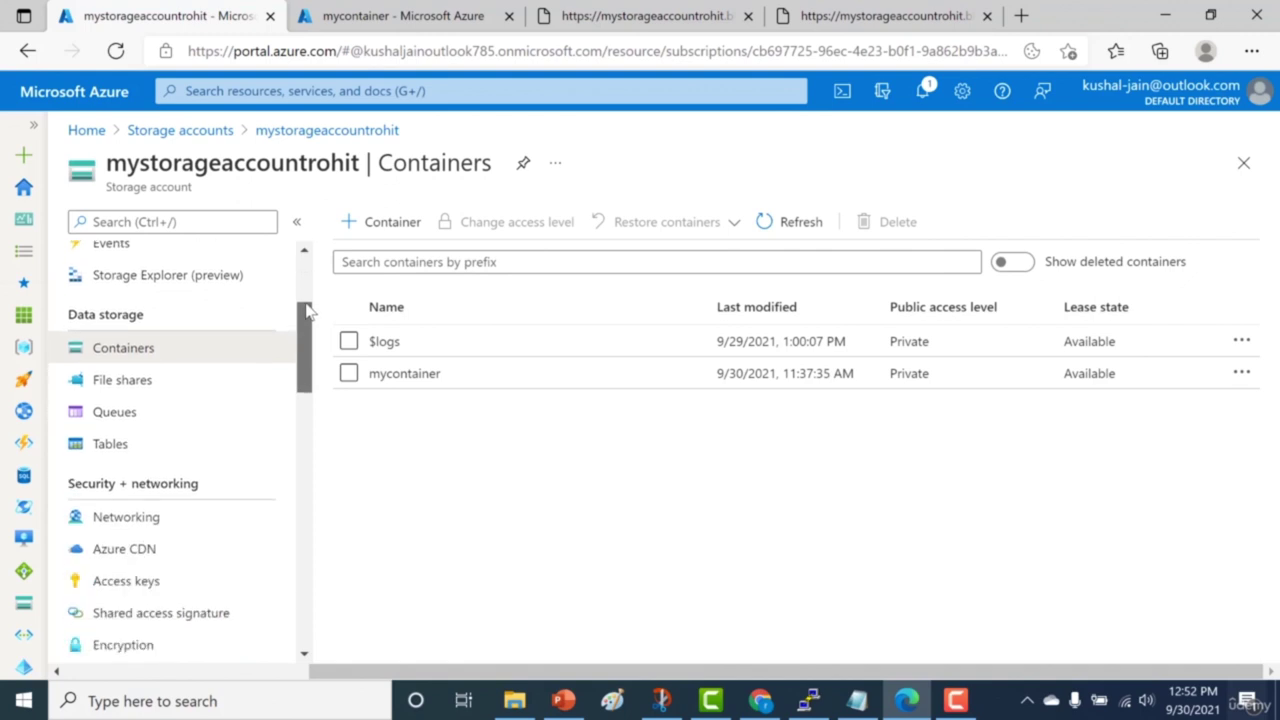
click(346, 134)
scroll(310, 300, down, 3)
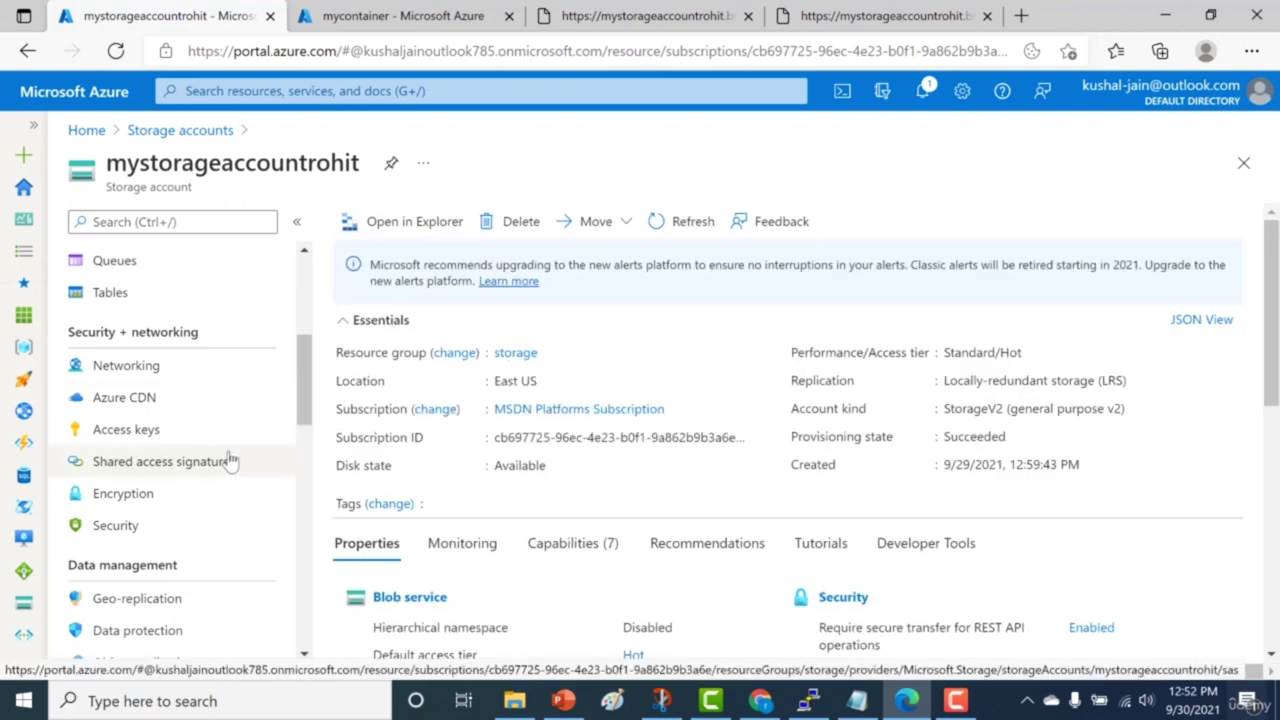
Step: In Shared access signature, limit allowed services to Blob by clearing File, Queue and Table
click(229, 460)
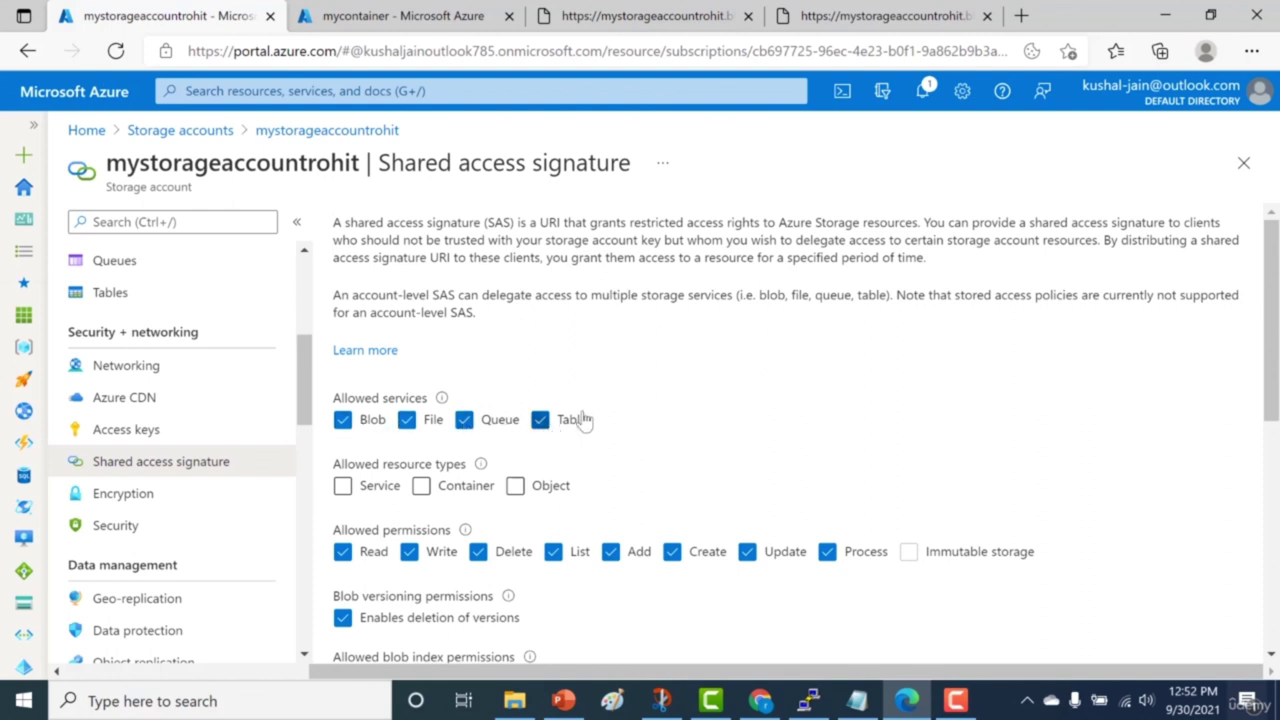
click(406, 419)
click(464, 419)
click(541, 421)
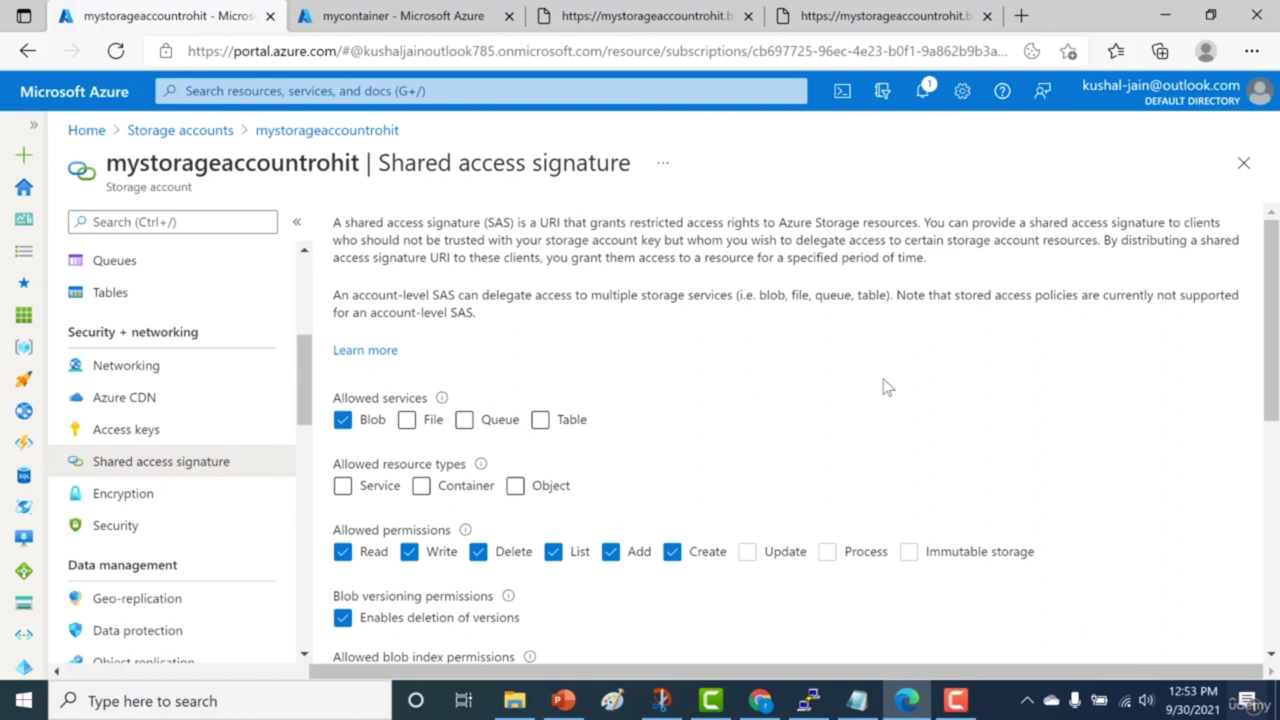
Step: Allow the Service, Container and Object resource types
scroll(1276, 292, down, 1)
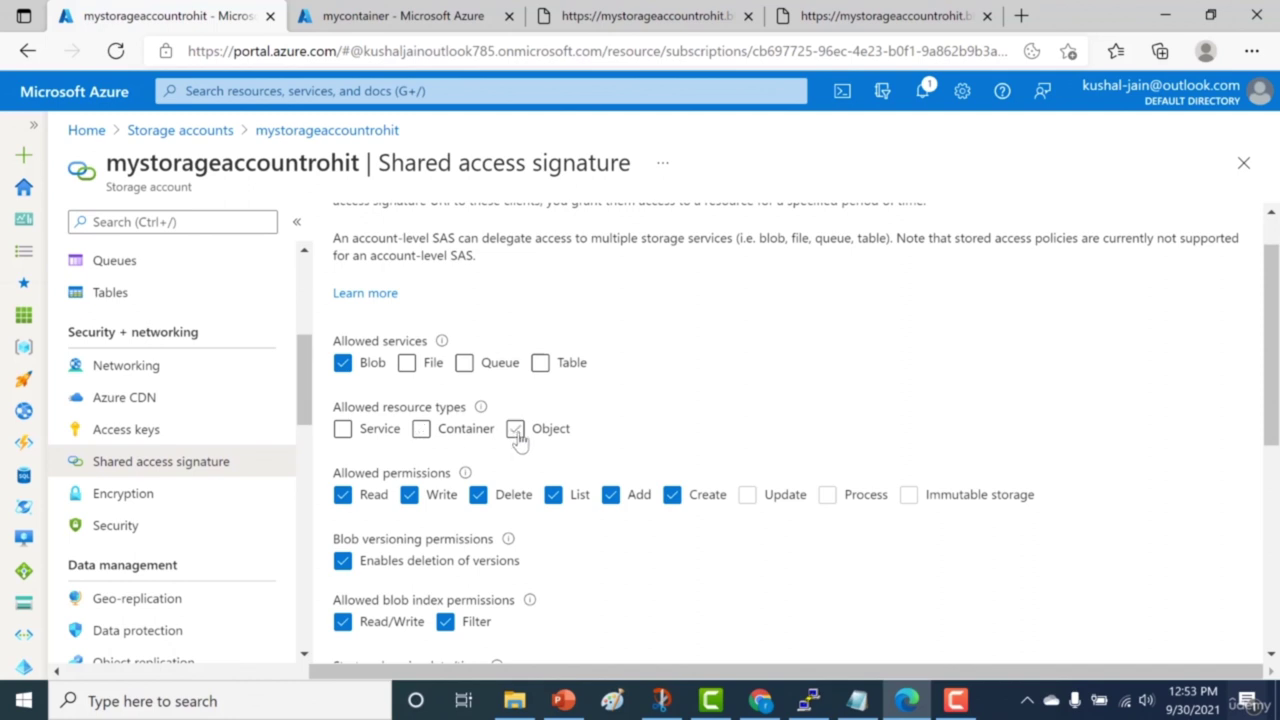
click(343, 436)
click(421, 430)
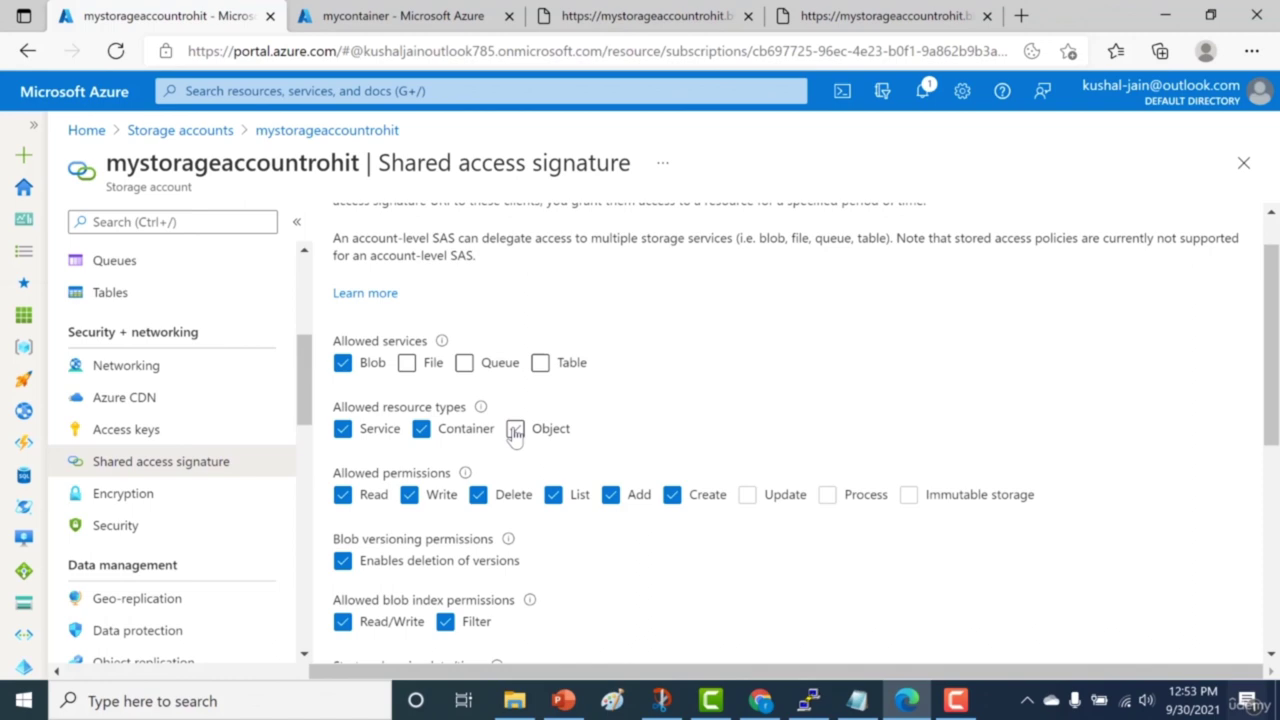
drag(1272, 283, 1272, 321)
click(515, 343)
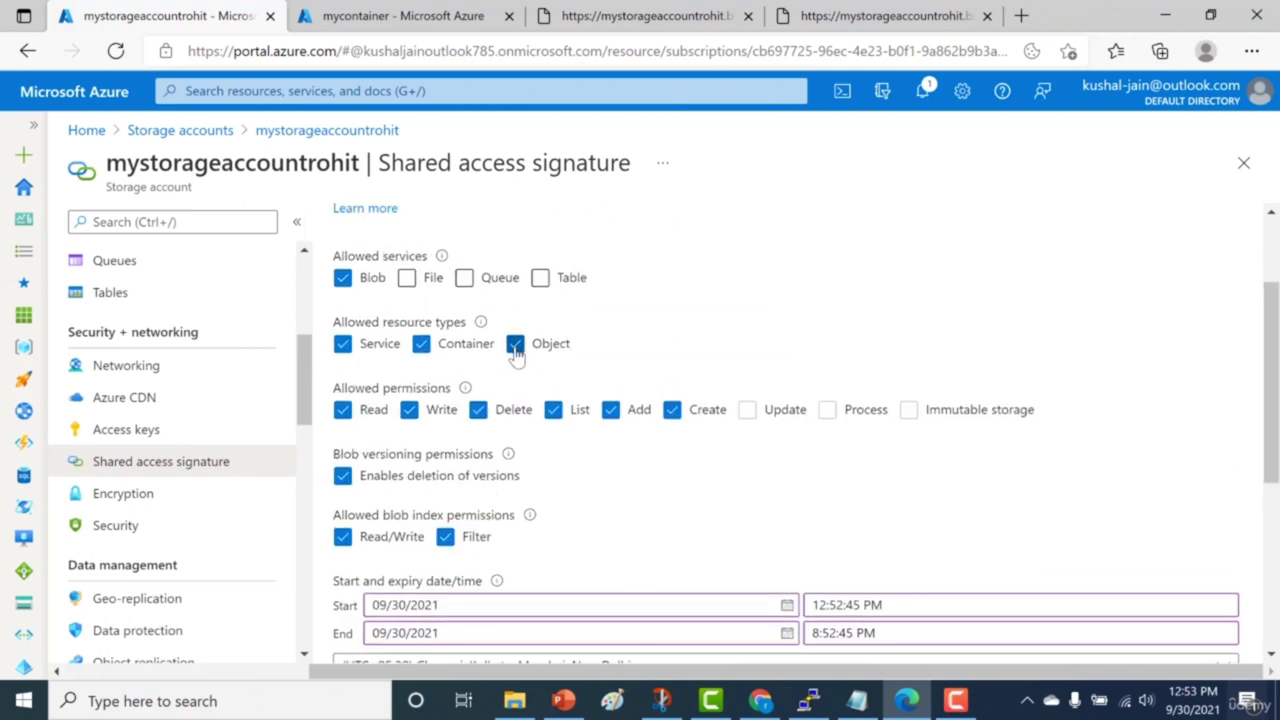
drag(1272, 330, 1272, 495)
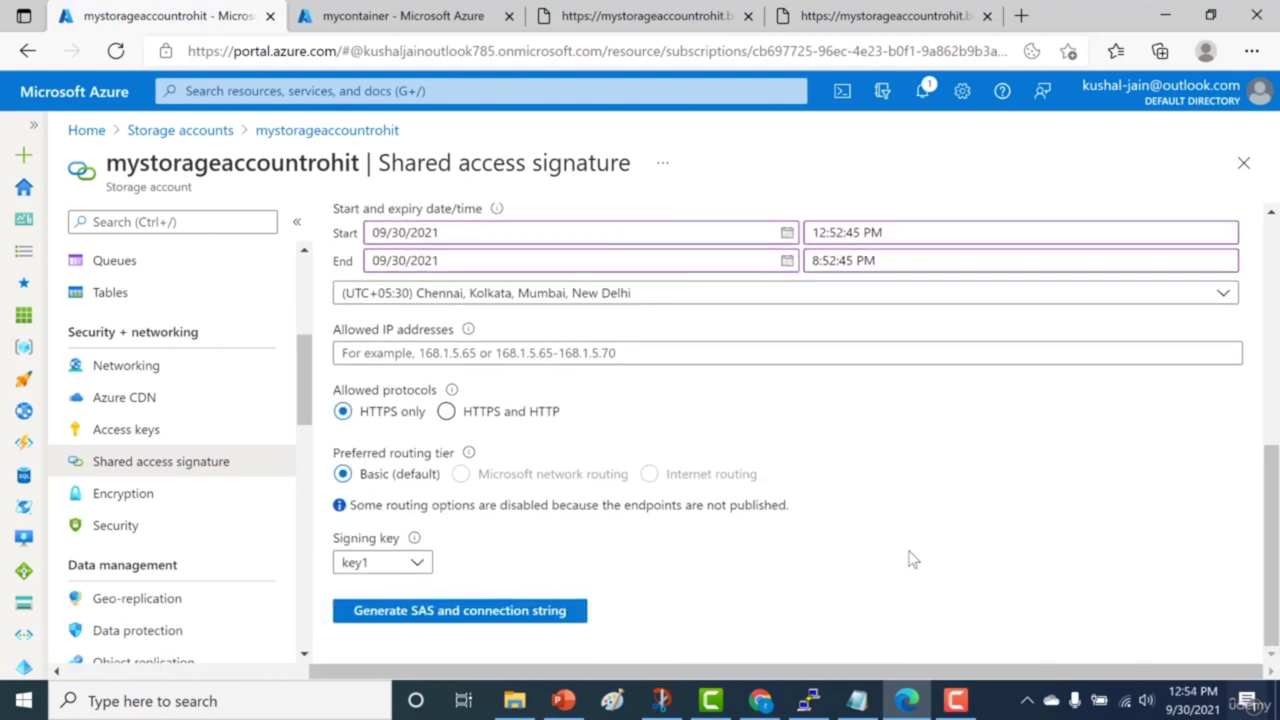
Step: Generate the SAS and connection string and copy the SAS token
click(468, 613)
drag(1272, 495, 1268, 570)
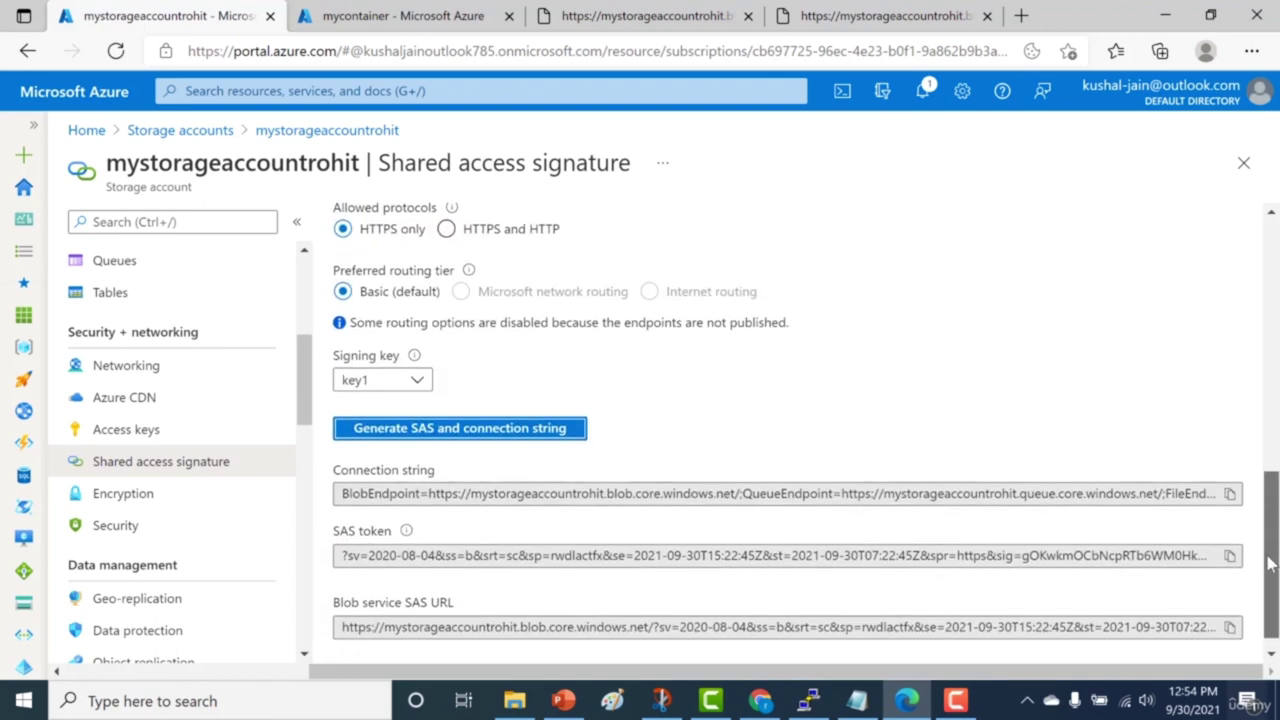
click(1229, 555)
Step: Request /mycontainer/firebase.json with the account SAS token in place of the listing query
click(997, 6)
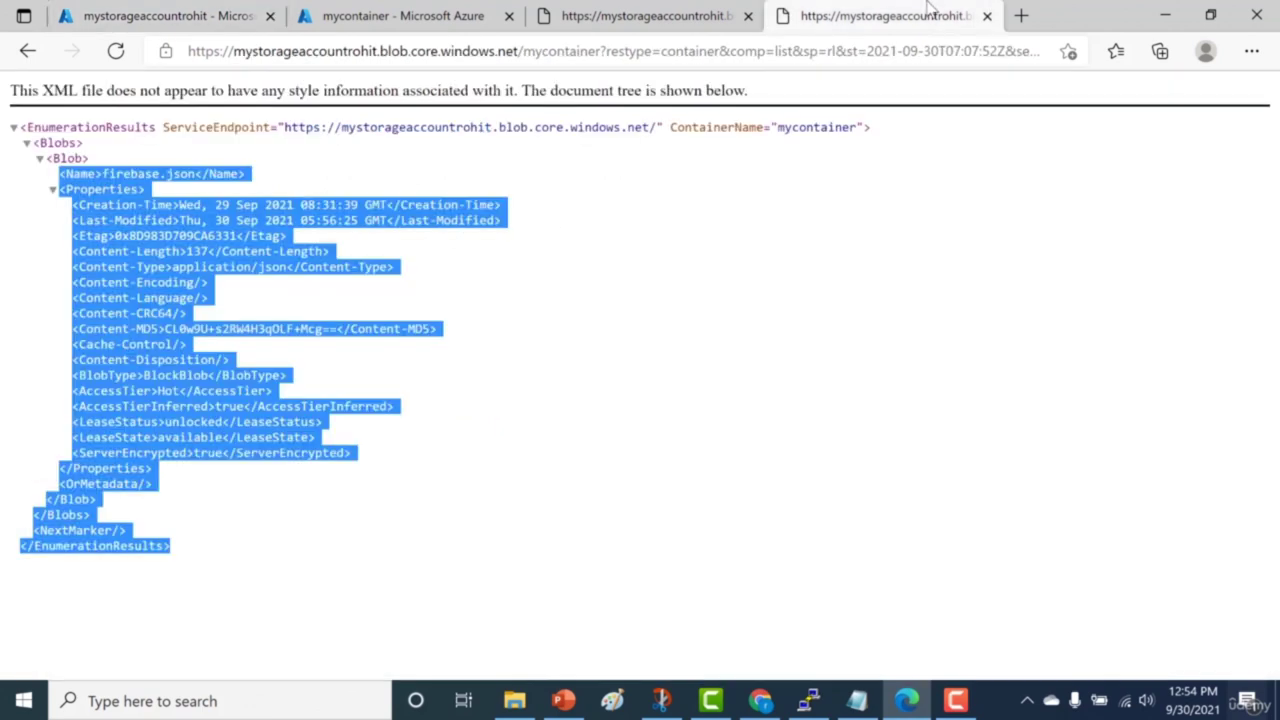
click(606, 51)
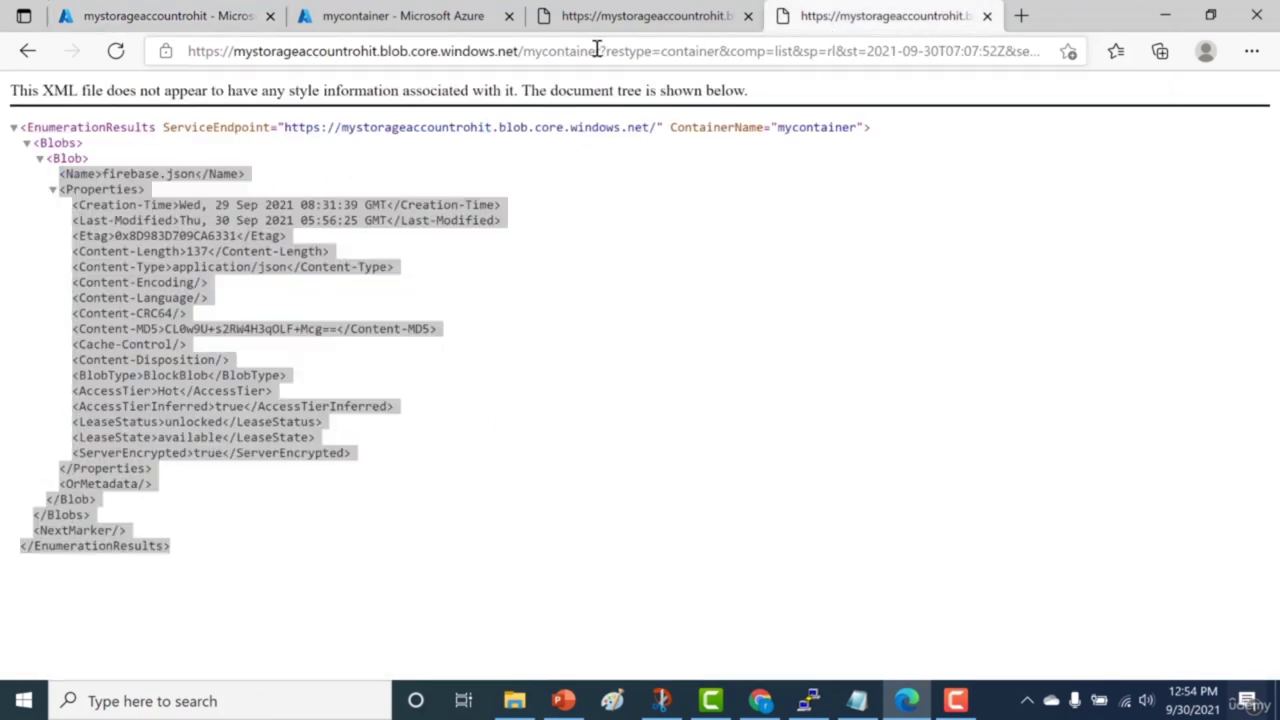
click(602, 52)
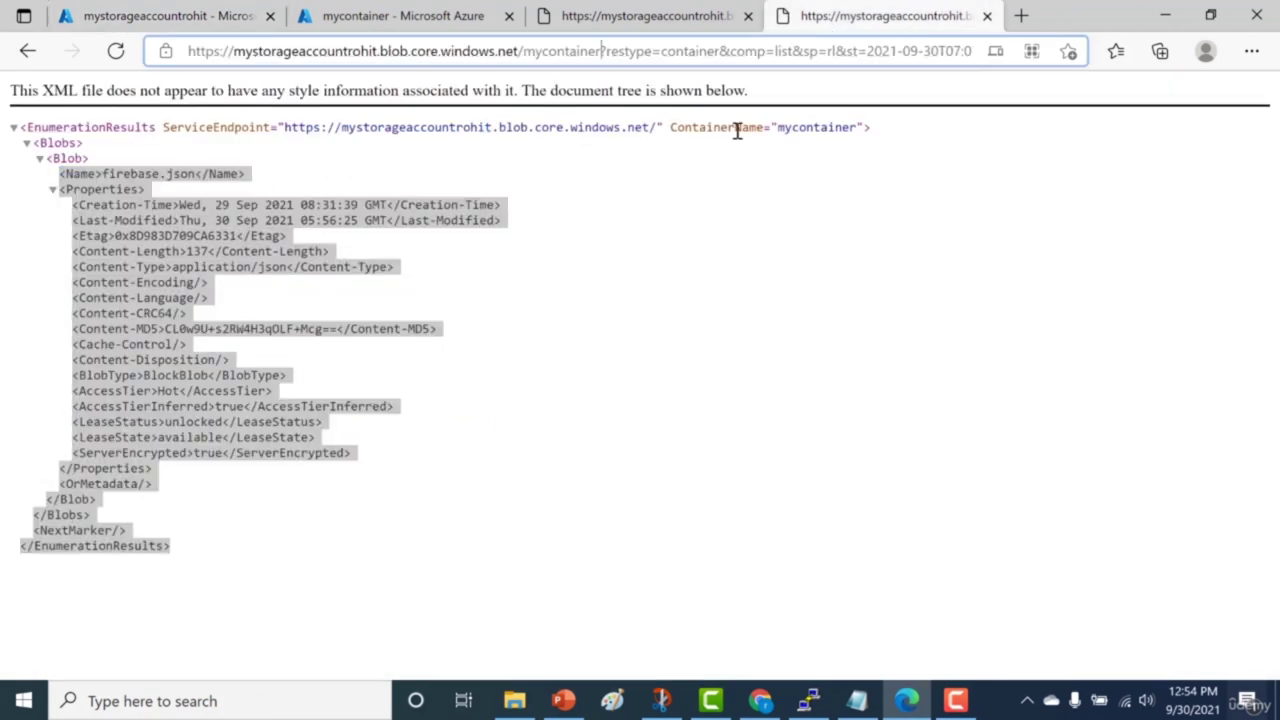
text(/firebase.json)
drag(692, 51, 878, 54)
key(BackSpace)
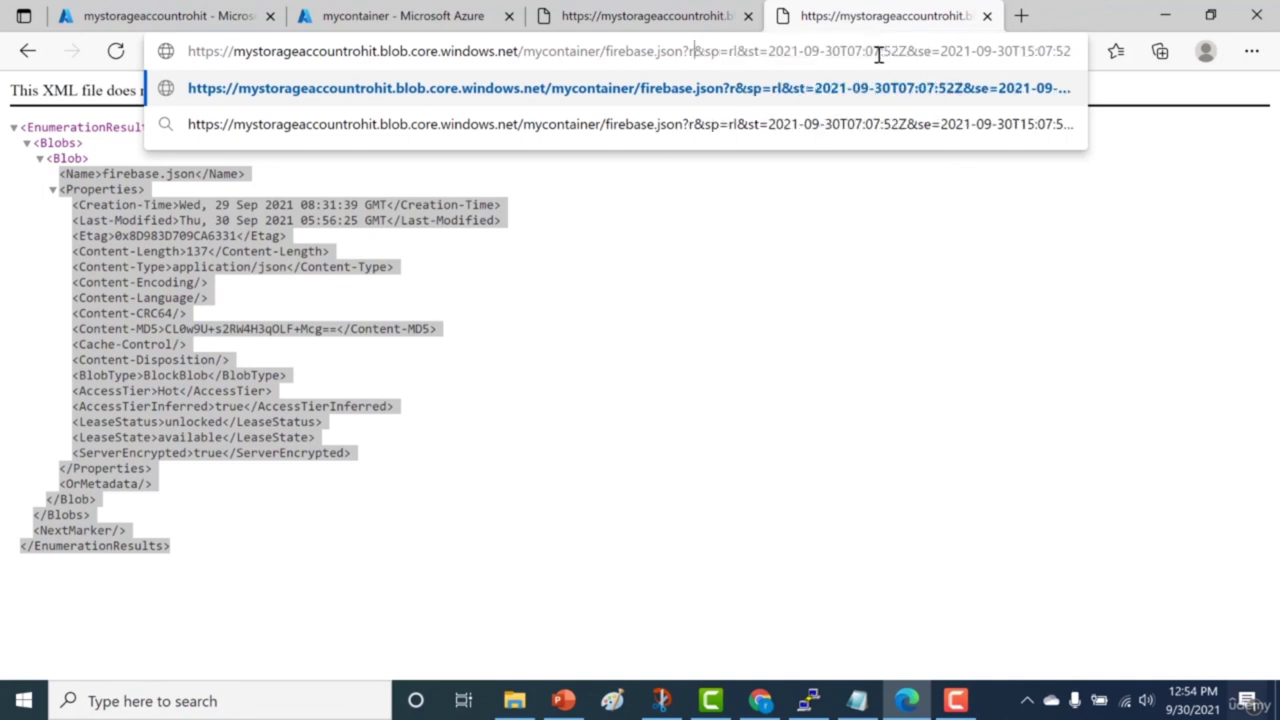
drag(690, 51, 1222, 32)
key(BackSpace)
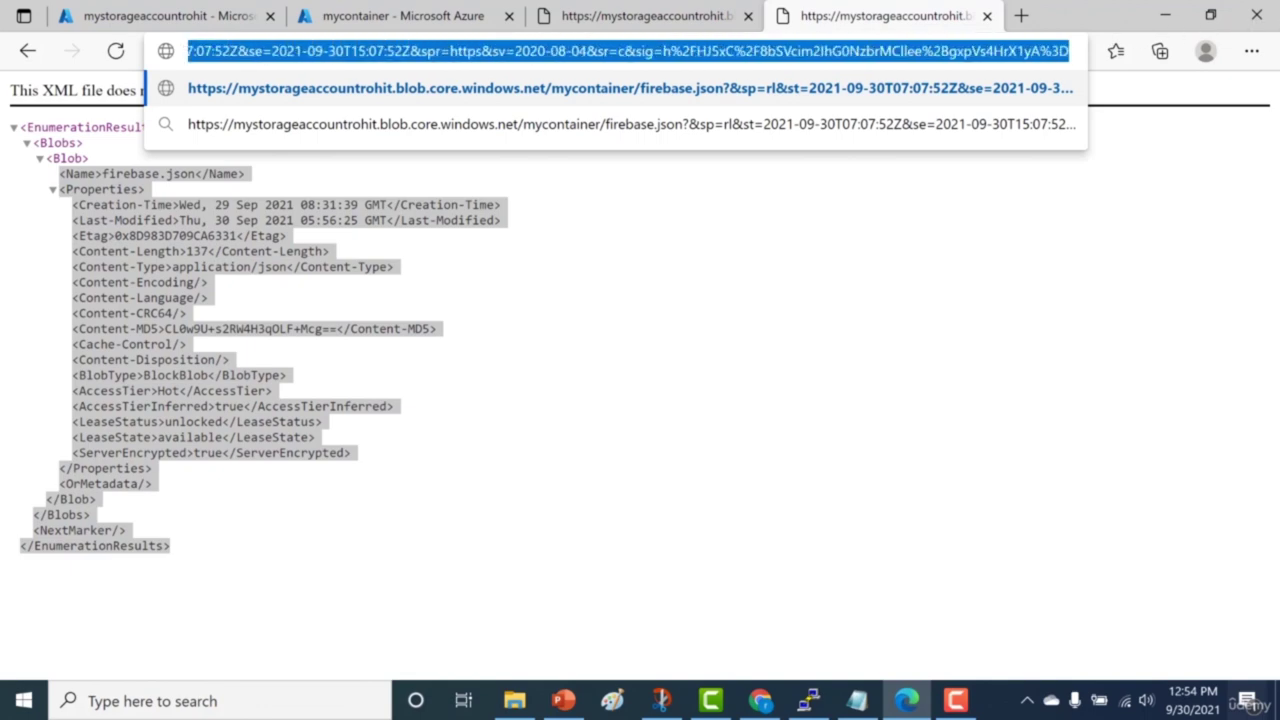
key(ctrl+v)
key(Return)
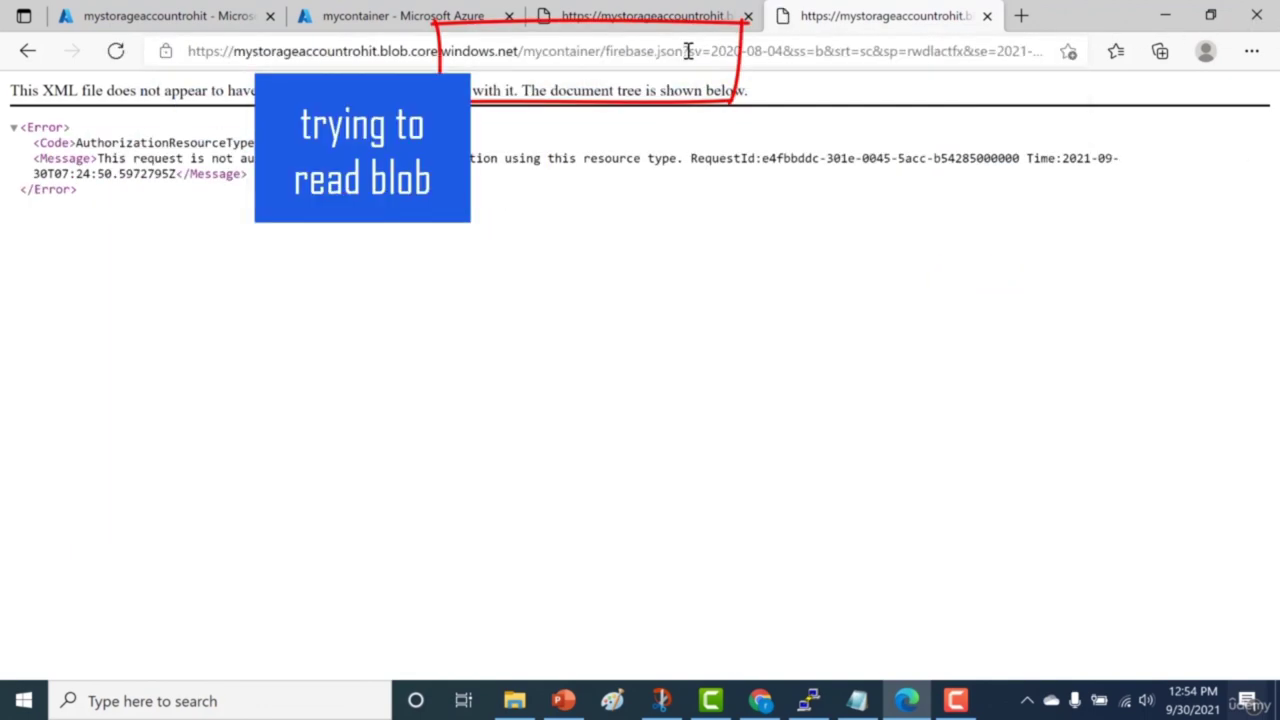
Step: Highlight the AuthorizationResourceTypeMismatch error, then go back to the Shared access signature page
key(ctrl+a)
click(88, 212)
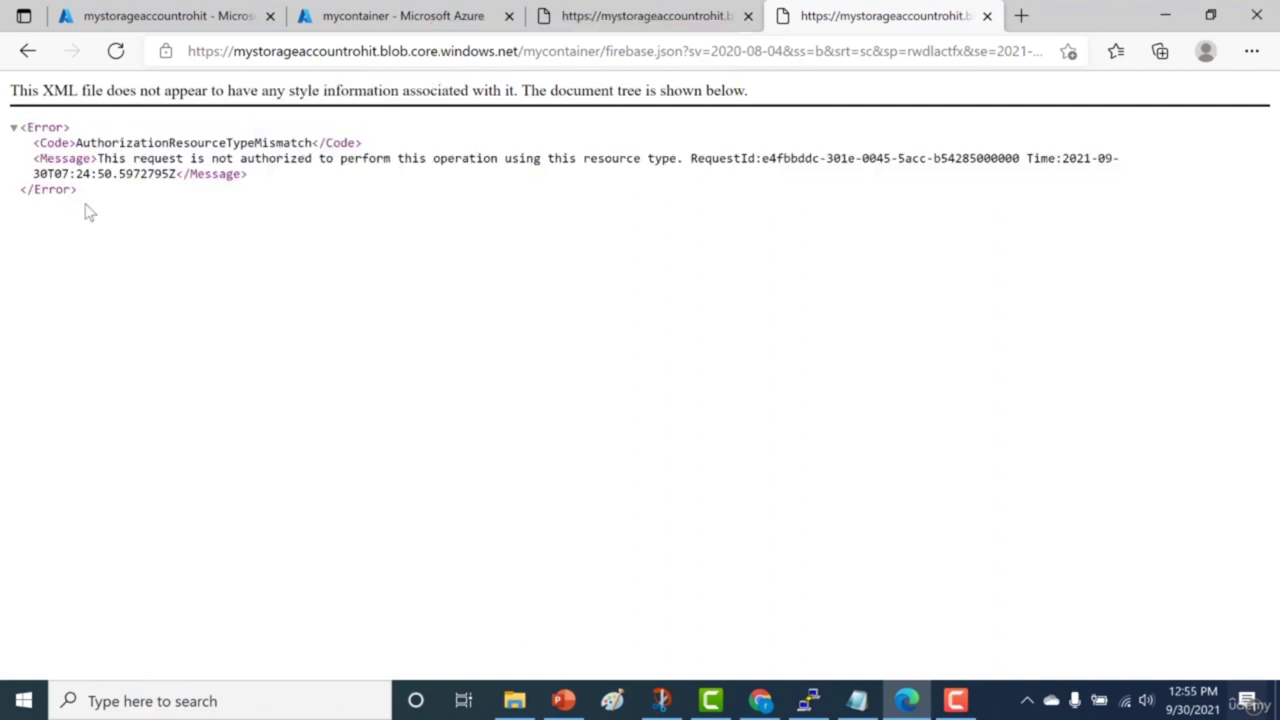
drag(112, 202, 51, 122)
click(155, 10)
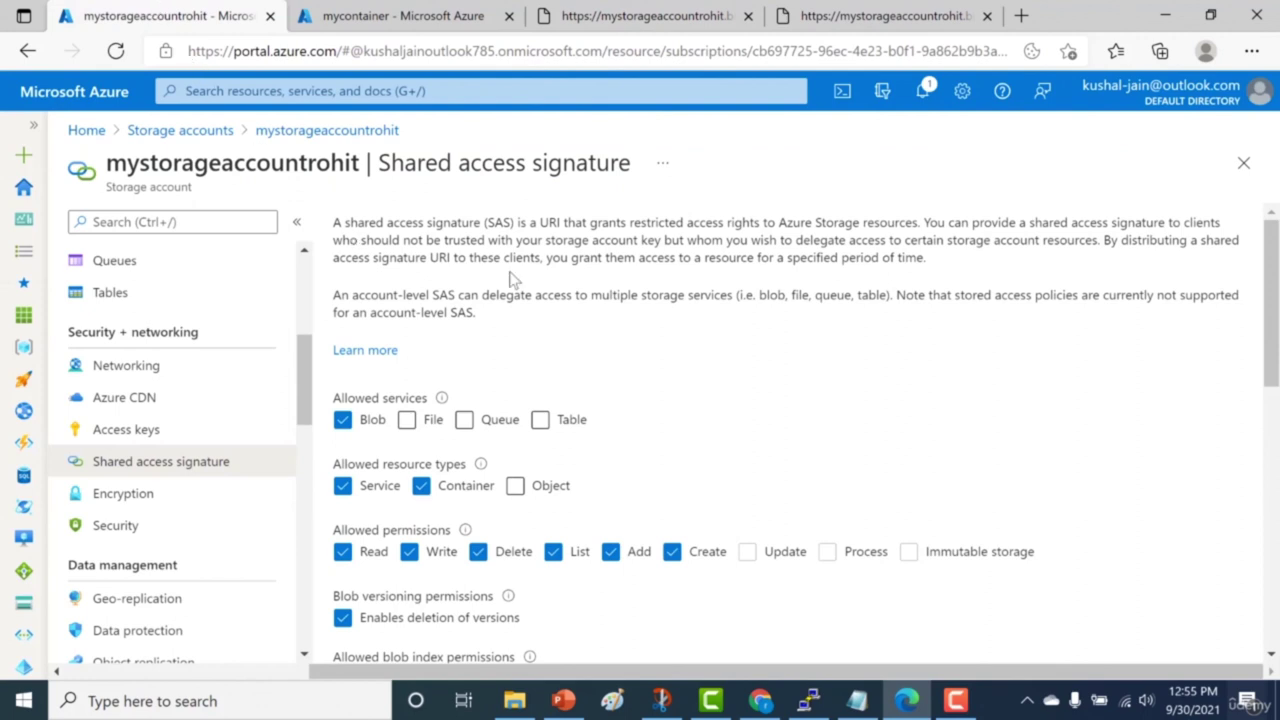
Step: Add the Object resource type and regenerate the SAS token so it carries srt=sco
click(515, 486)
scroll(515, 495, down, 7)
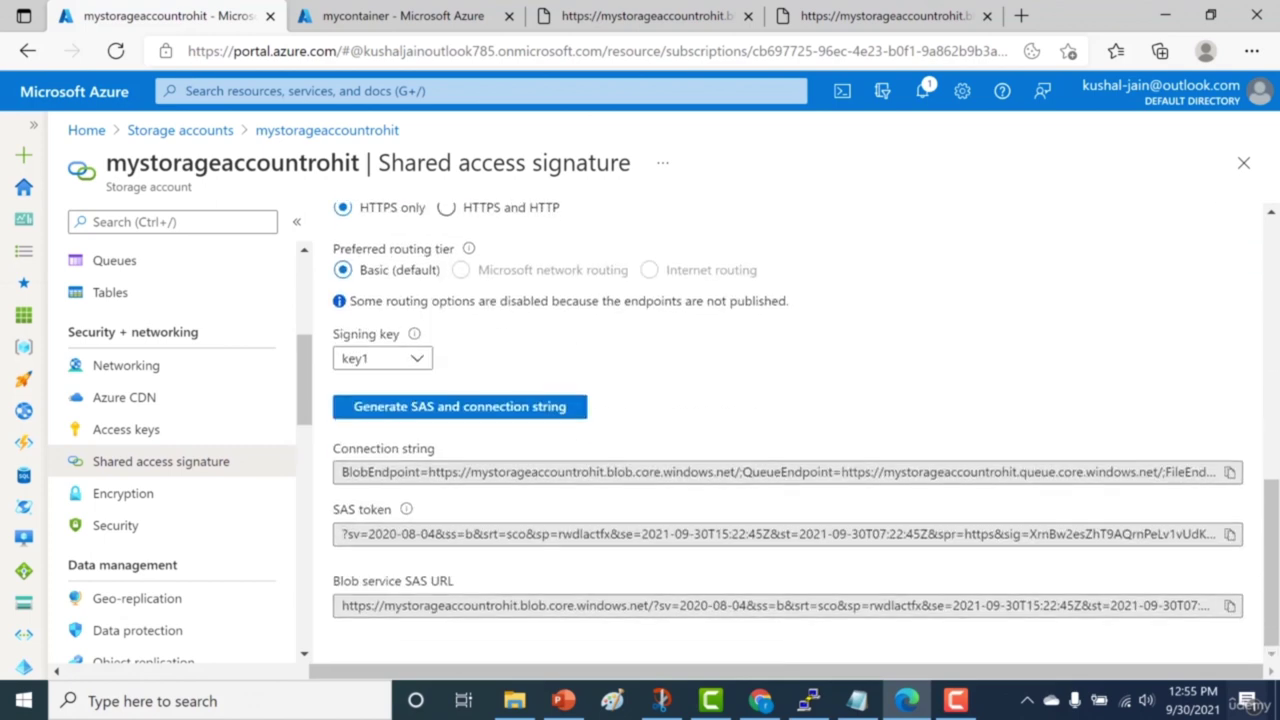
click(524, 407)
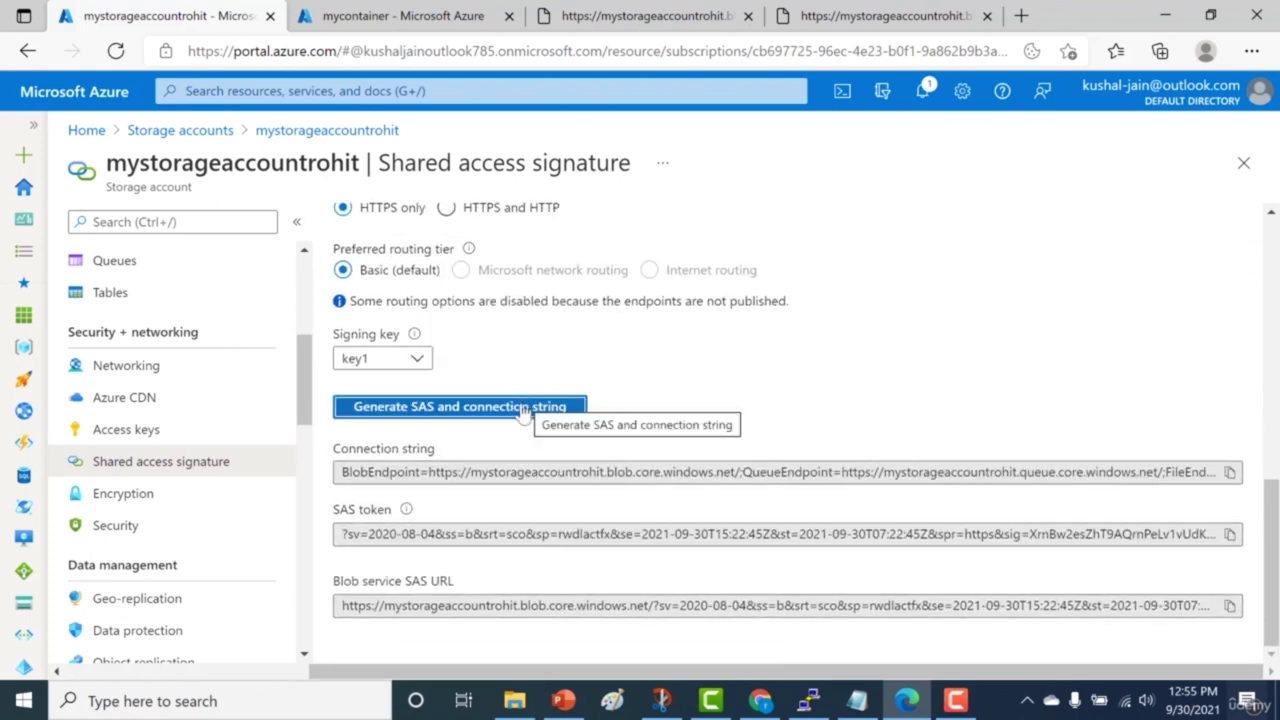
click(880, 16)
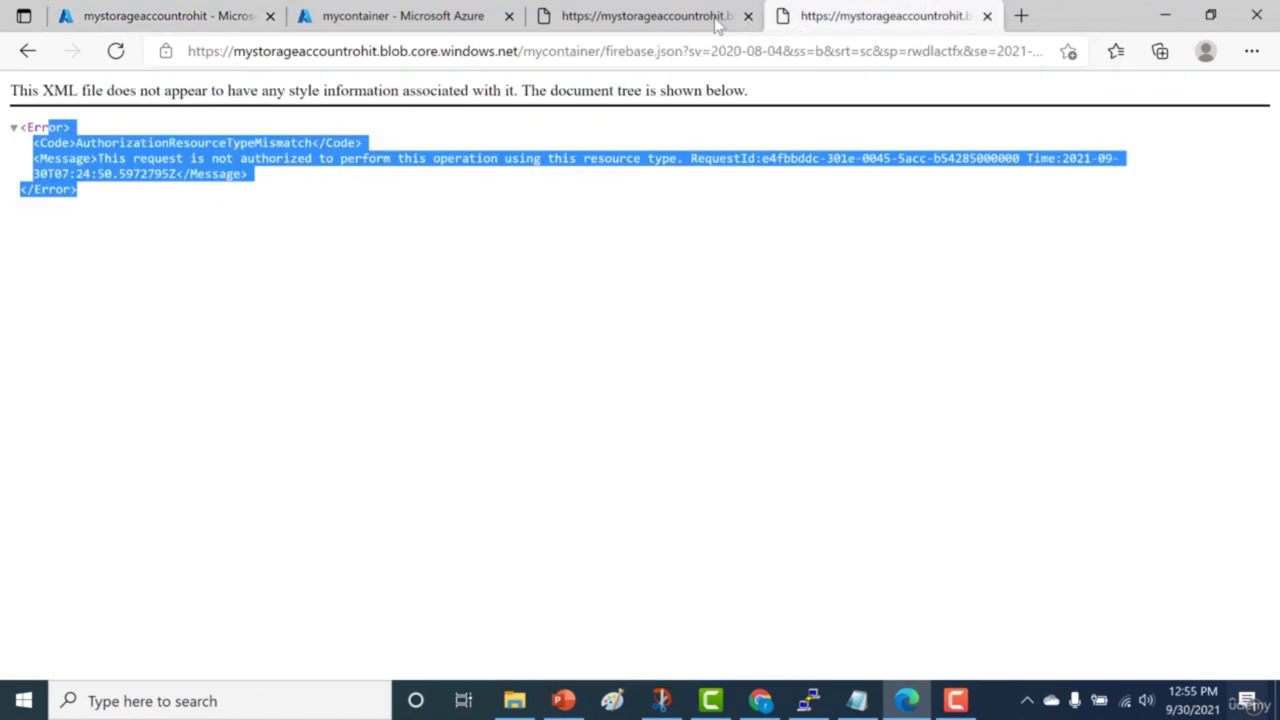
Step: Put the new SAS token after firebase.json?, drop the doubled '?', and load the blob's JSON
click(250, 17)
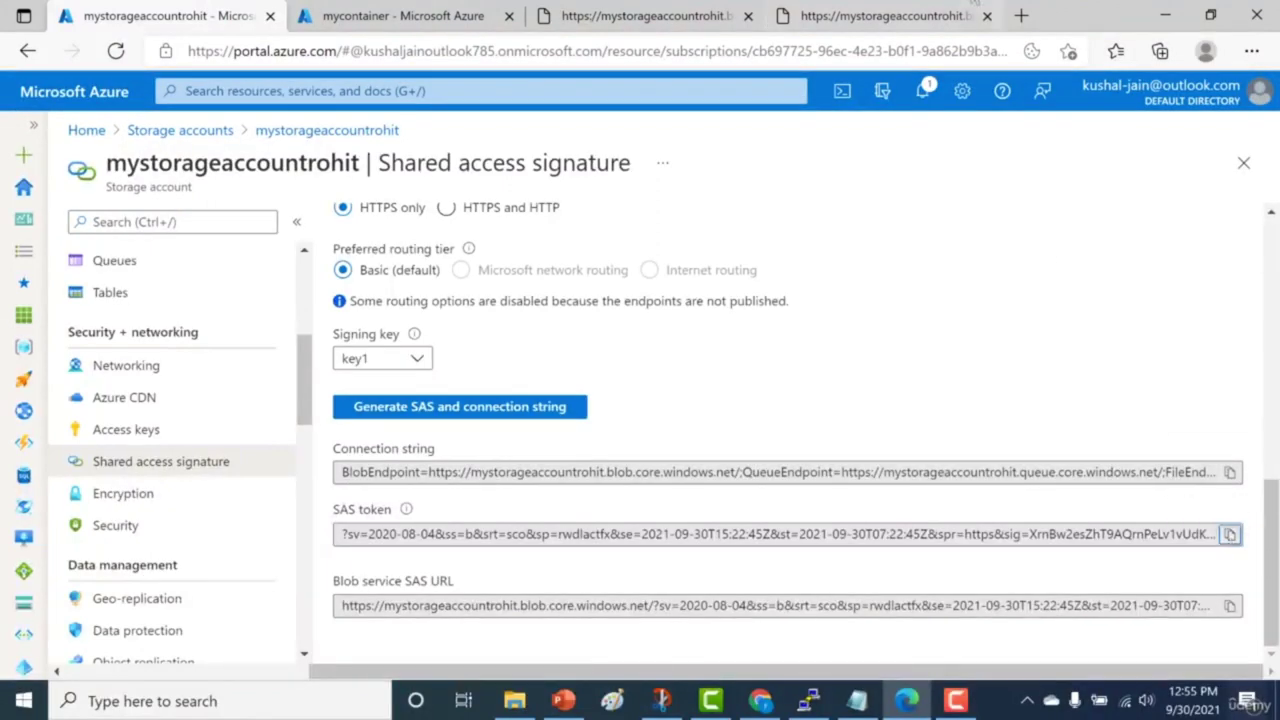
click(972, 6)
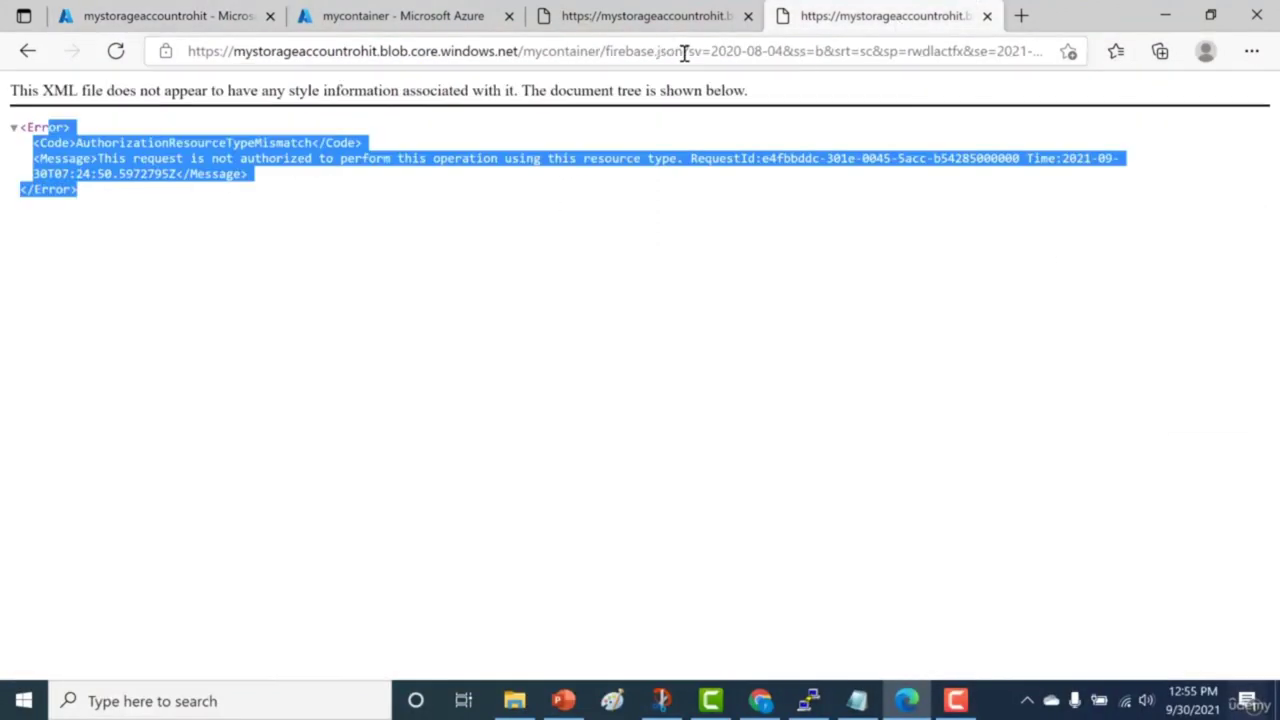
drag(684, 52, 1155, 30)
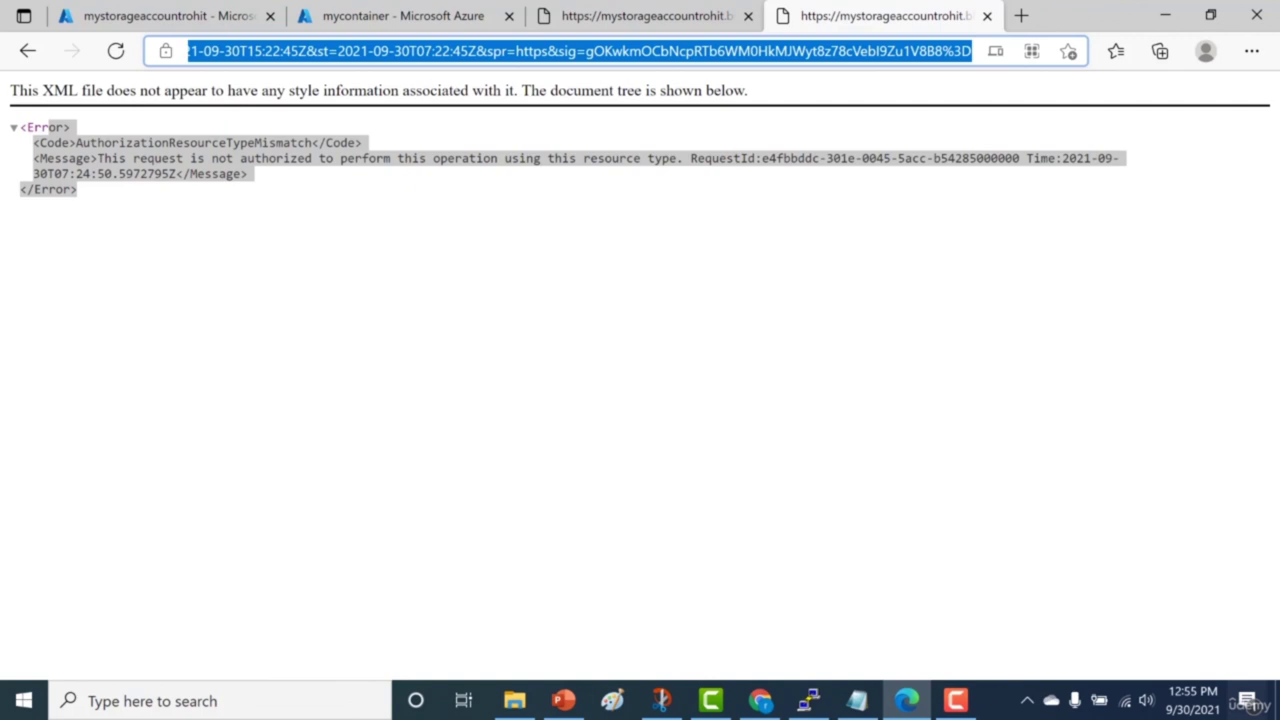
key(ctrl+v)
key(Return)
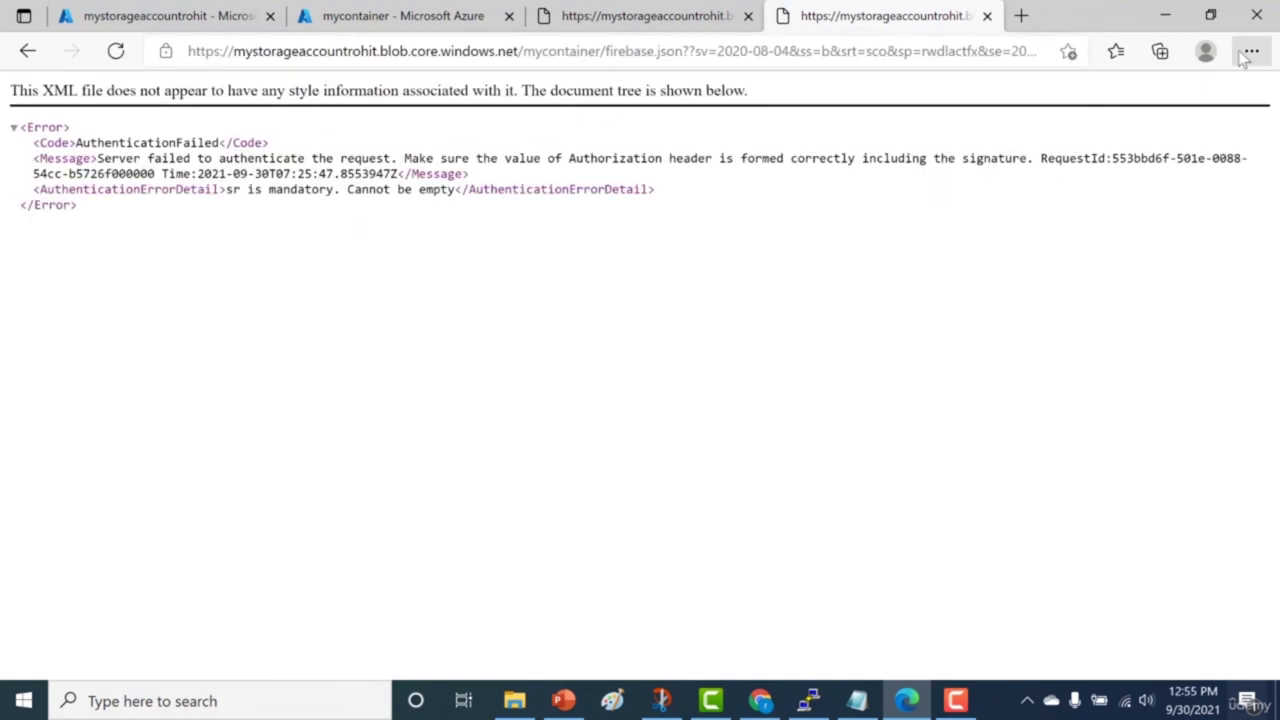
click(697, 52)
click(690, 52)
key(BackSpace)
key(Return)
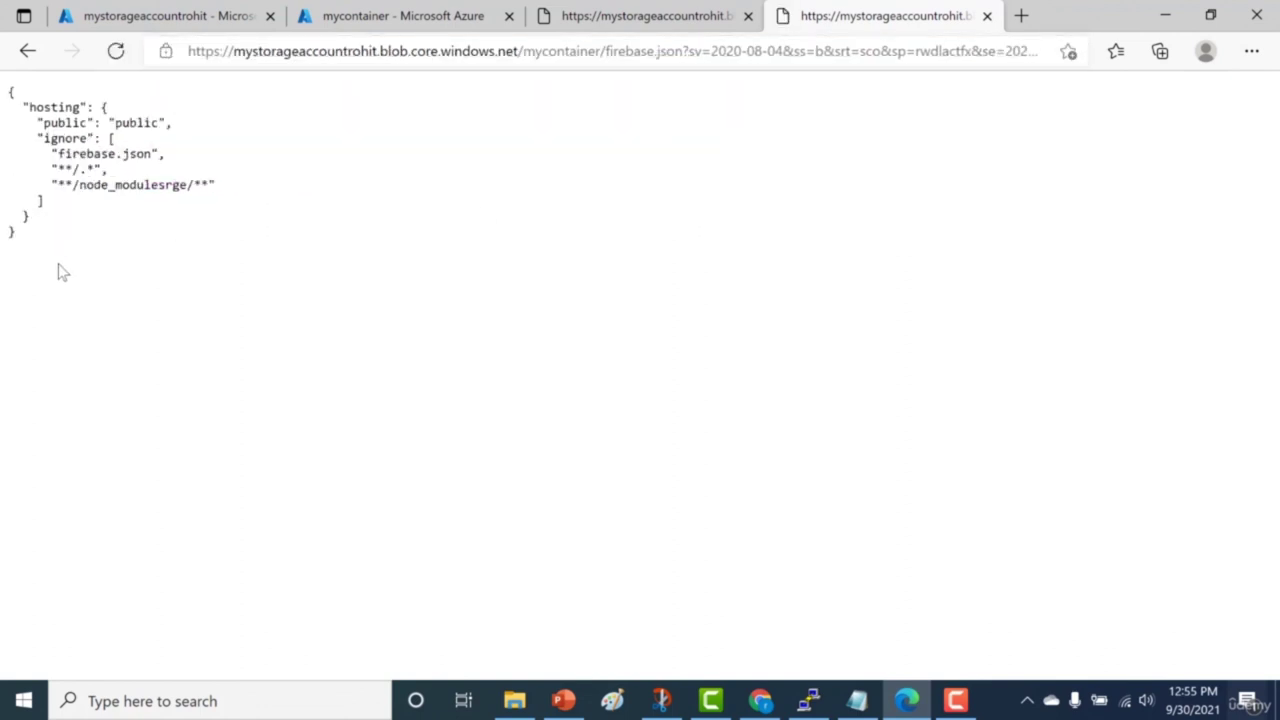
key(ctrl+a)
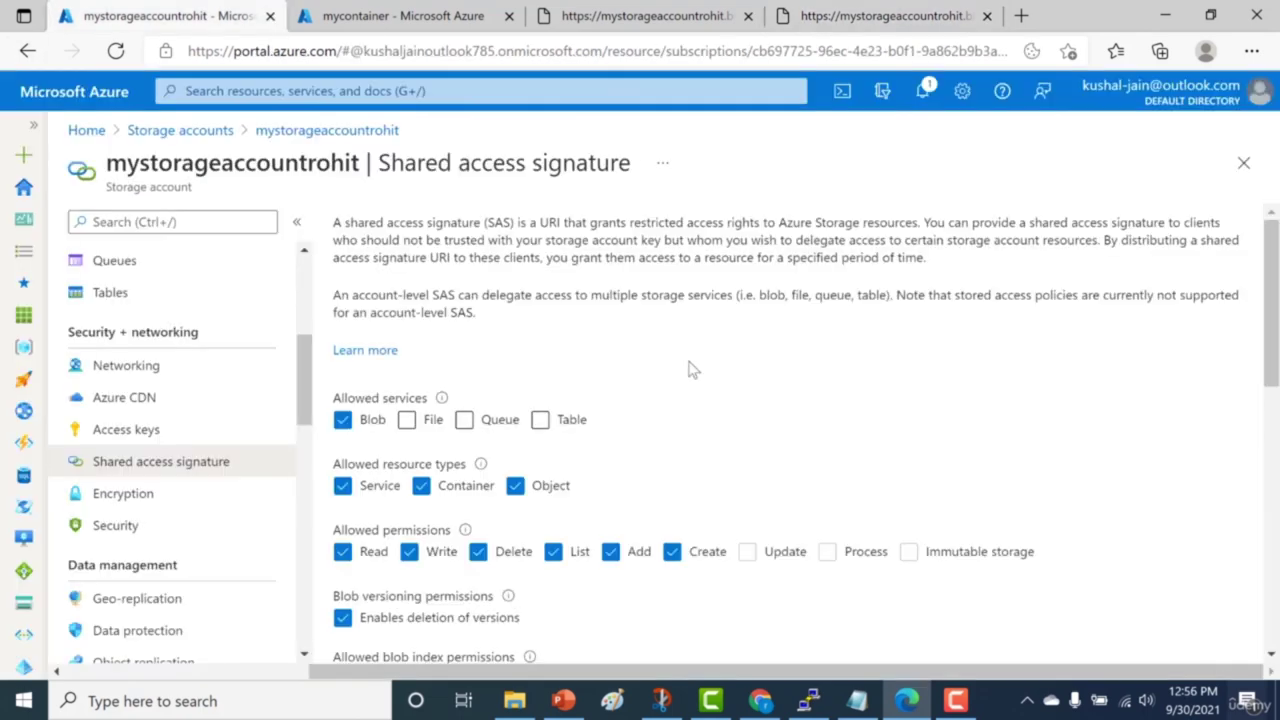
Step: Swap the mycontainer/firebase.json path for /?comp=list& to list the account's containers, showing mycontainer
click(831, 12)
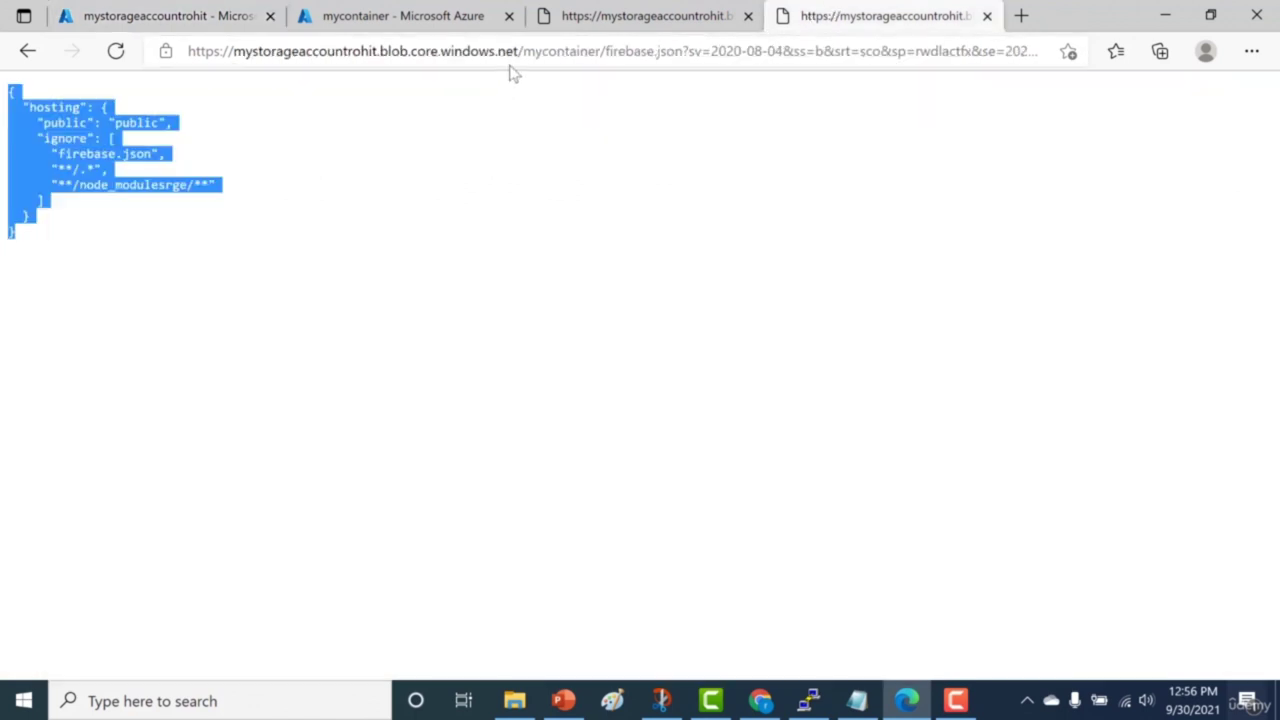
drag(521, 53, 685, 50)
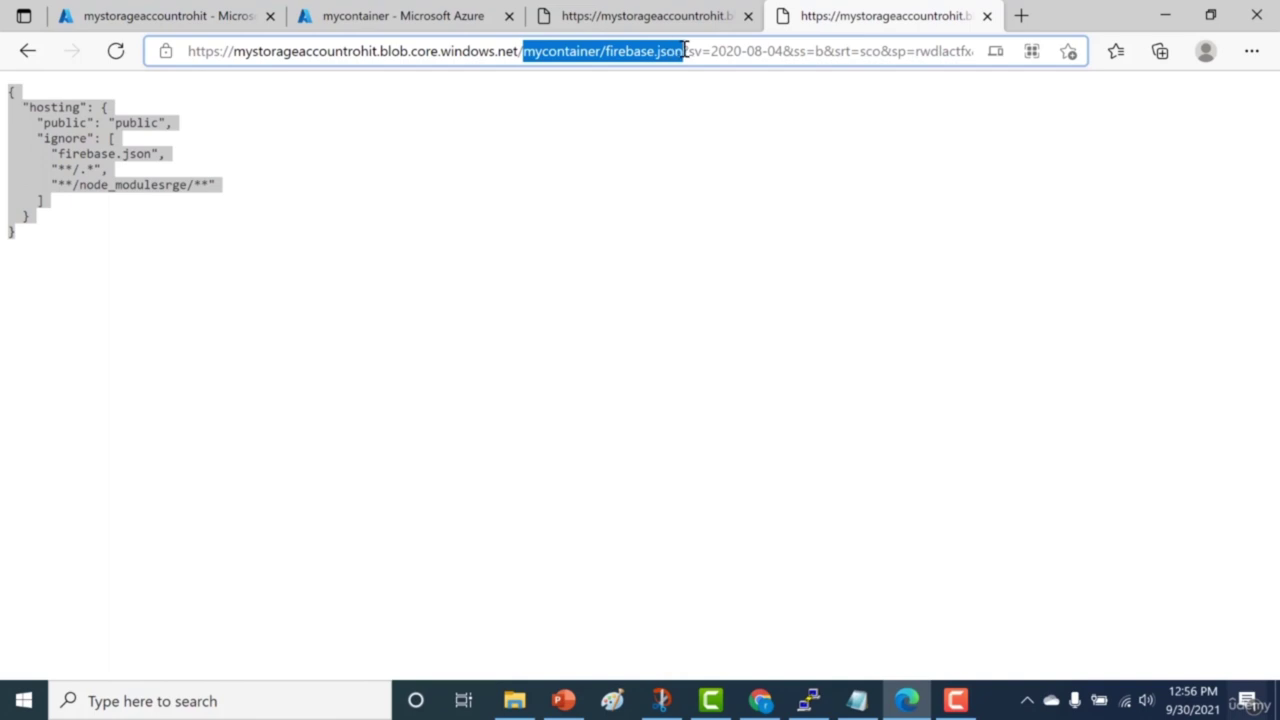
key(BackSpace)
key(BackSpace)
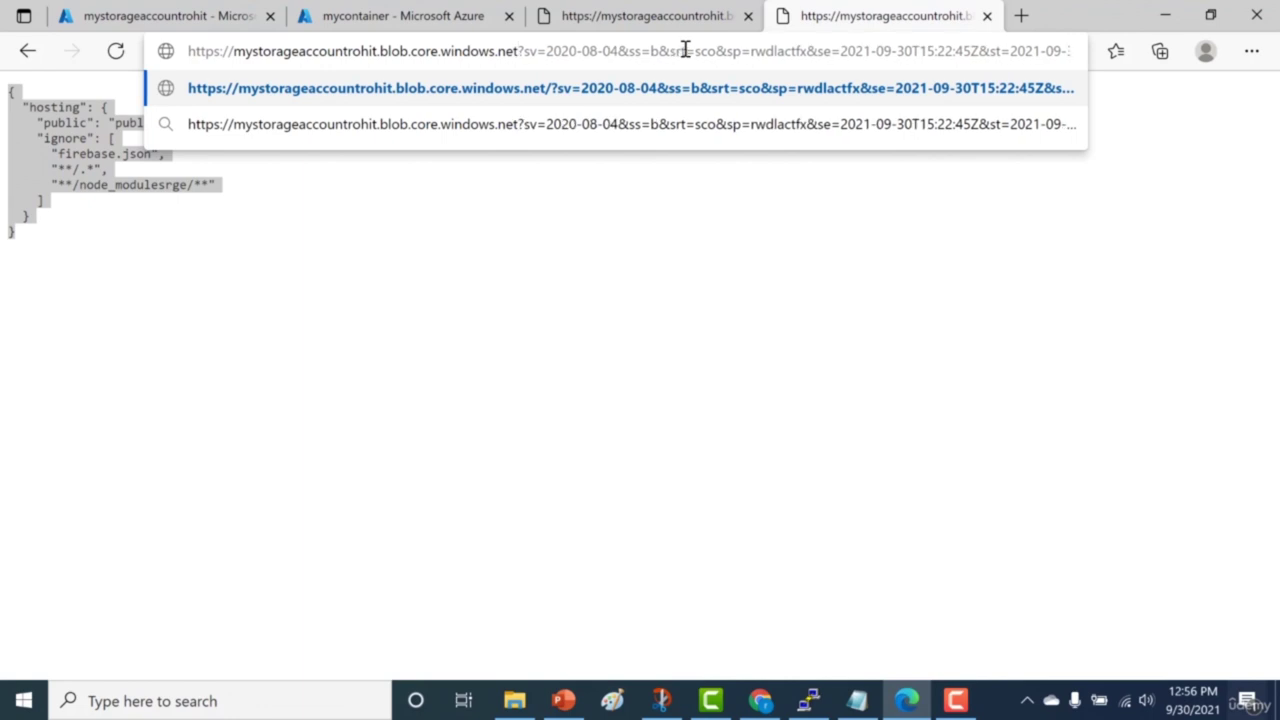
text(/?comp=)
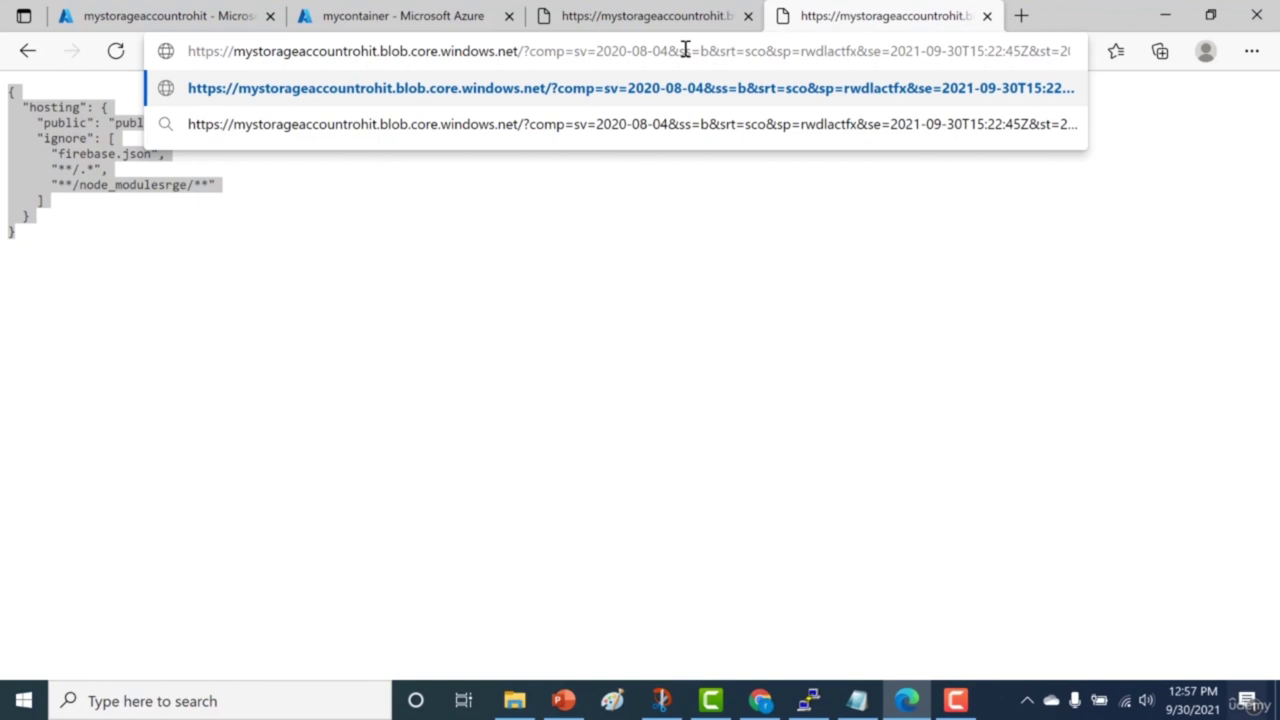
text(le)
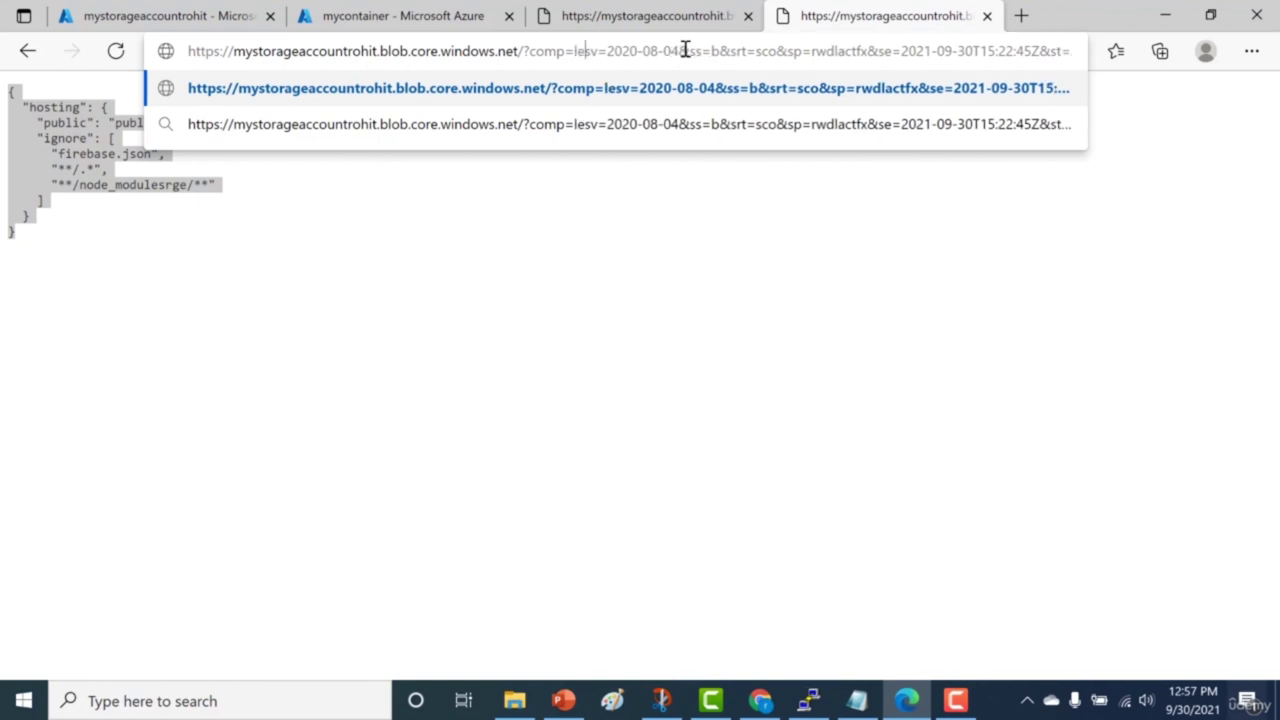
key(BackSpace)
text(ist&)
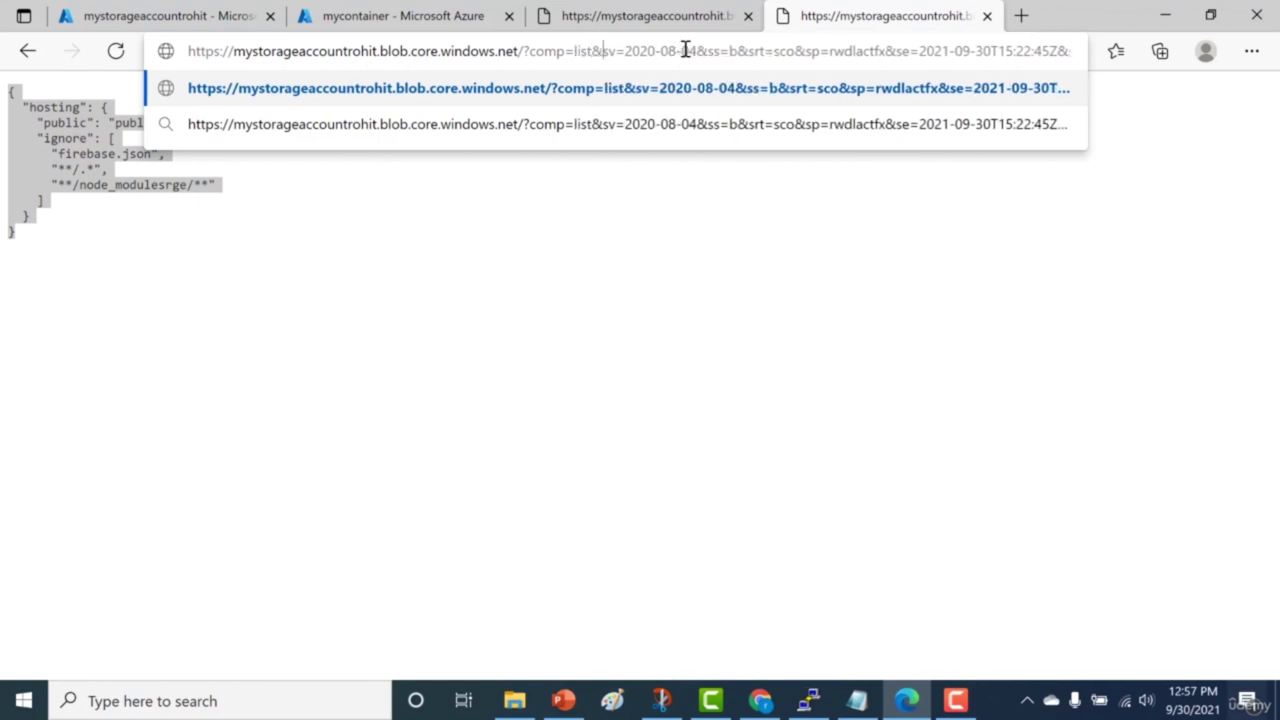
key(Return)
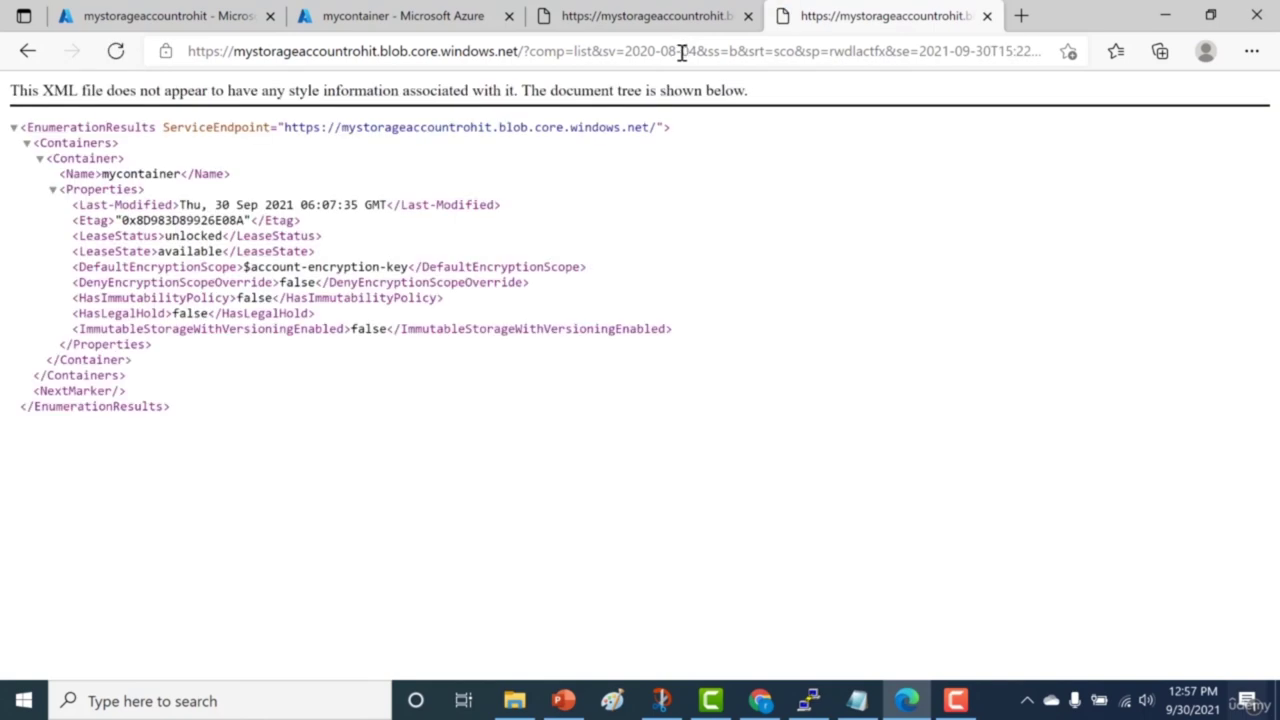
drag(166, 395, 110, 206)
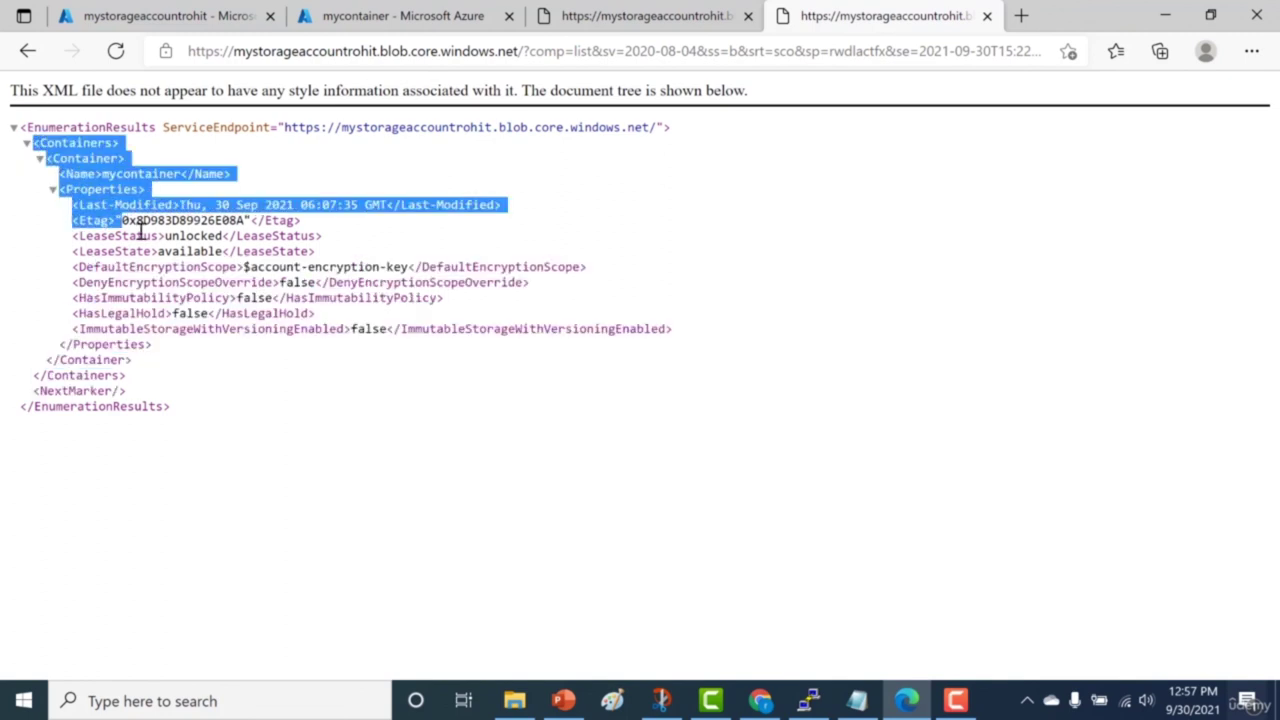
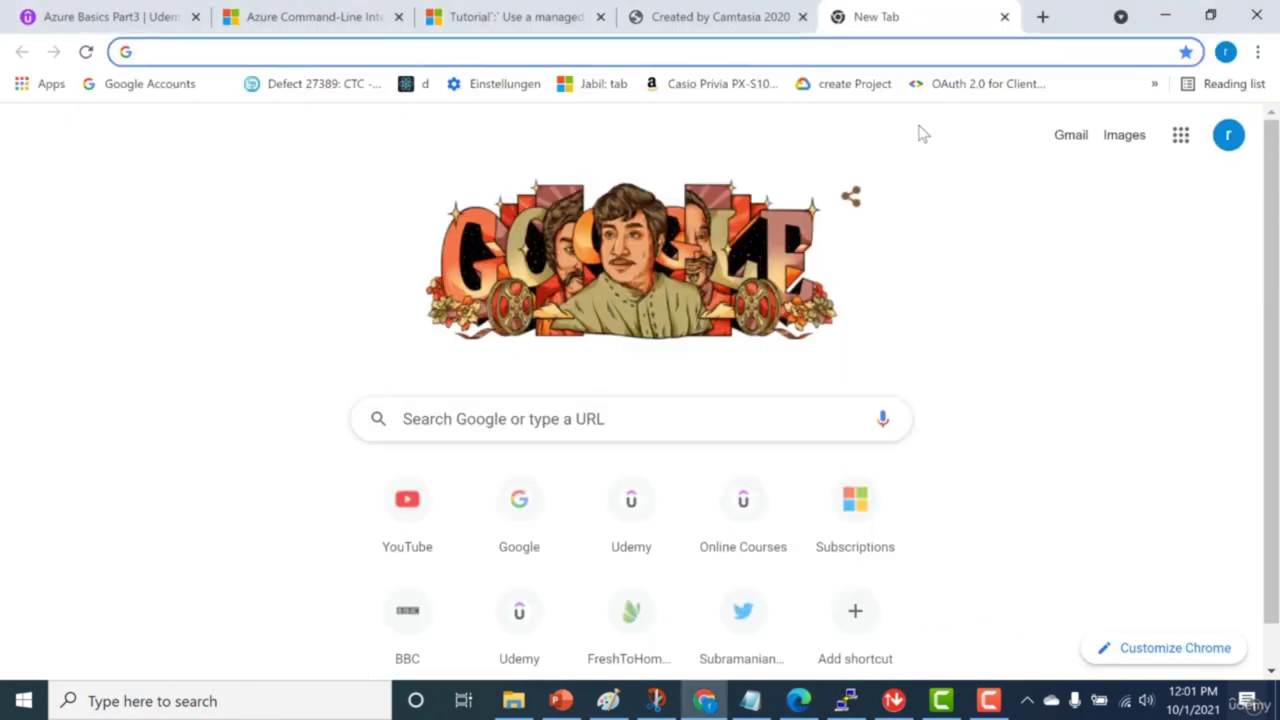
Step: Search Google for 'cli create vm in azure' and open the Windows VM Azure CLI quickstart
text(cl)
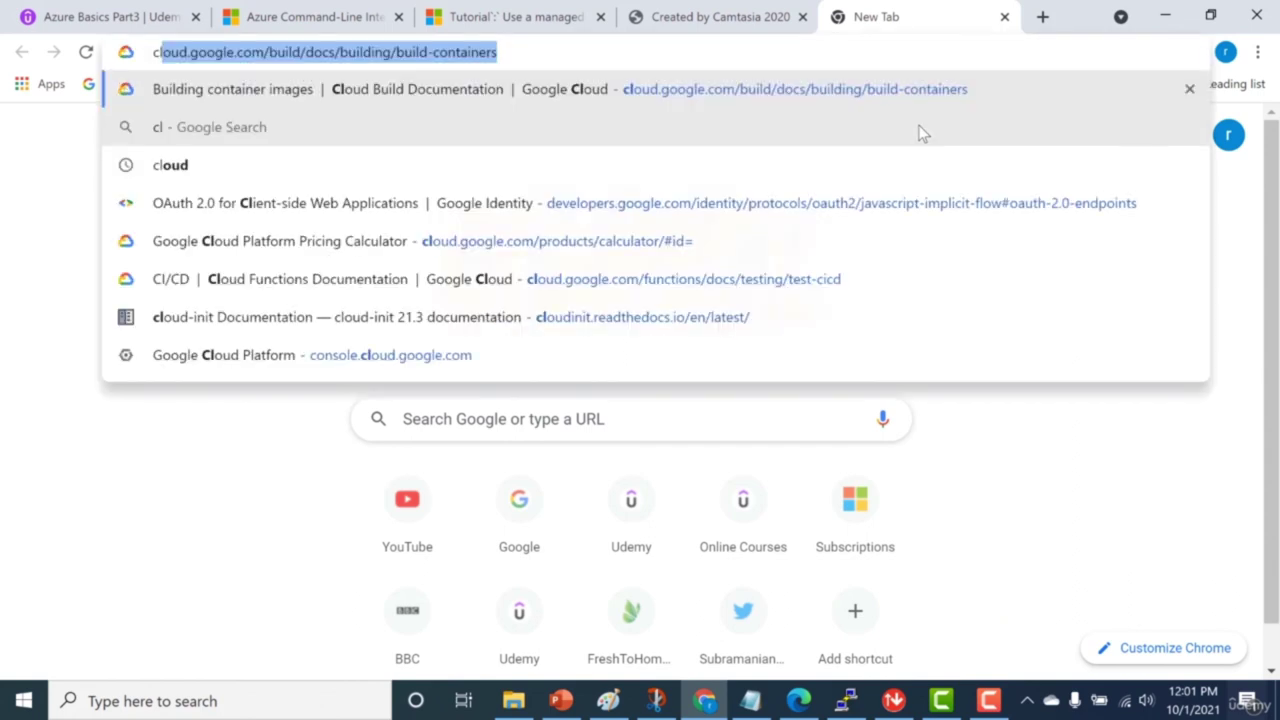
text(i create vm)
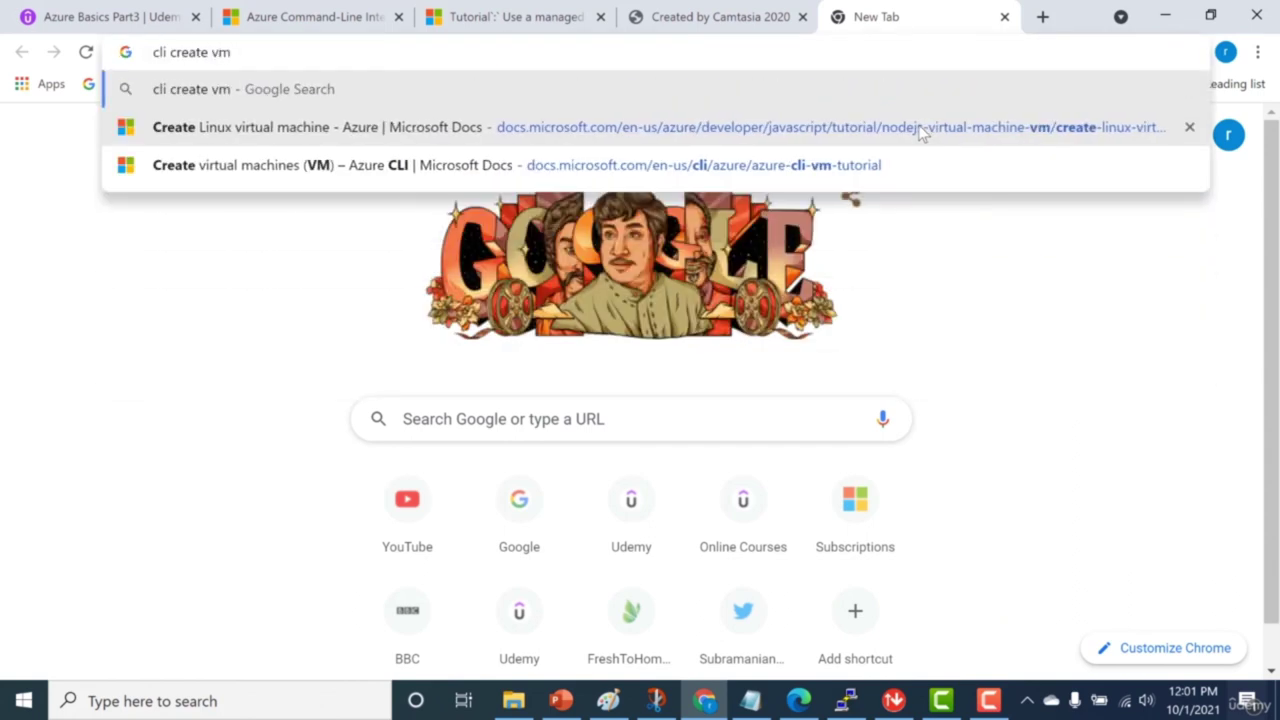
text( in azure)
key(Return)
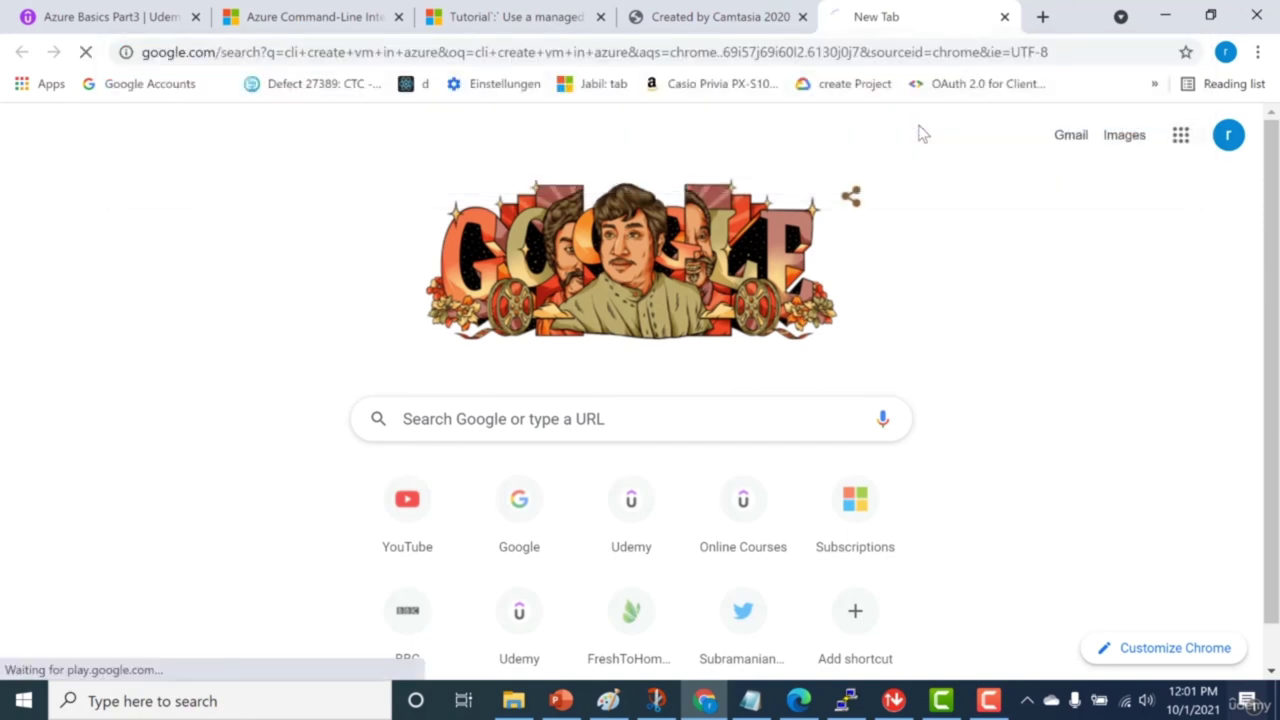
scroll(814, 307, down, 5)
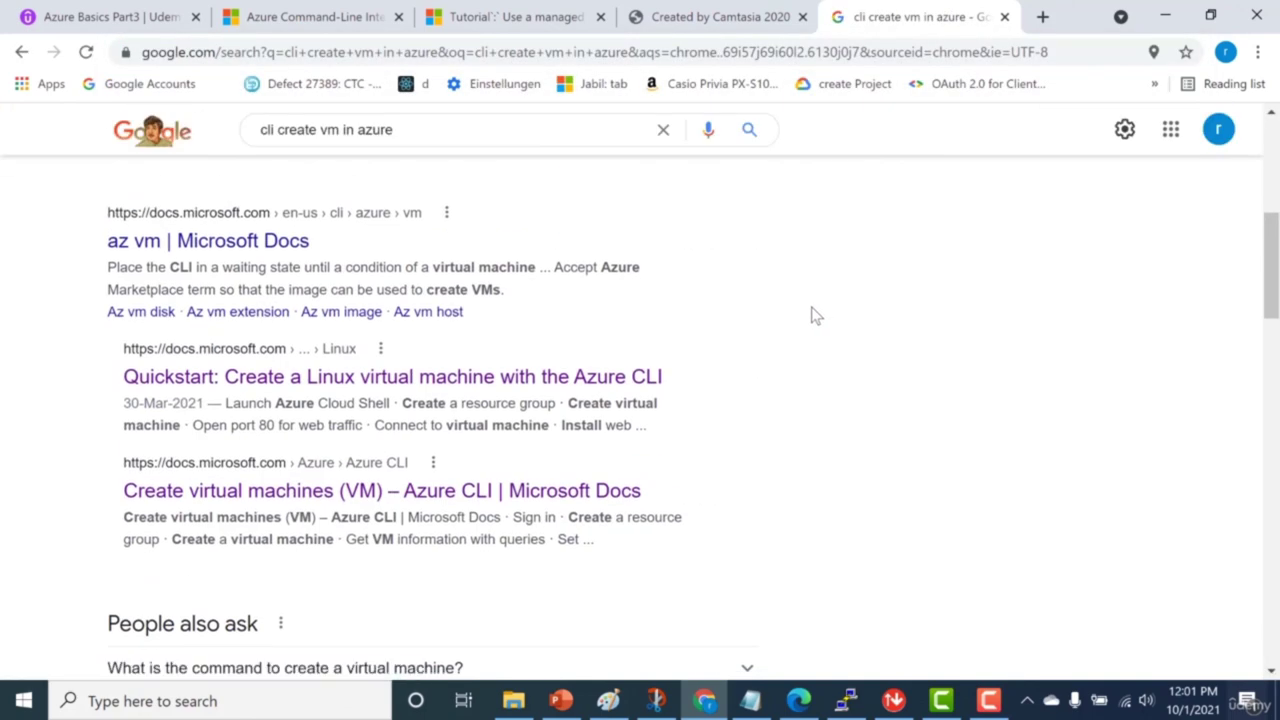
scroll(814, 307, up, 5)
scroll(650, 355, down, 1)
scroll(614, 366, up, 1)
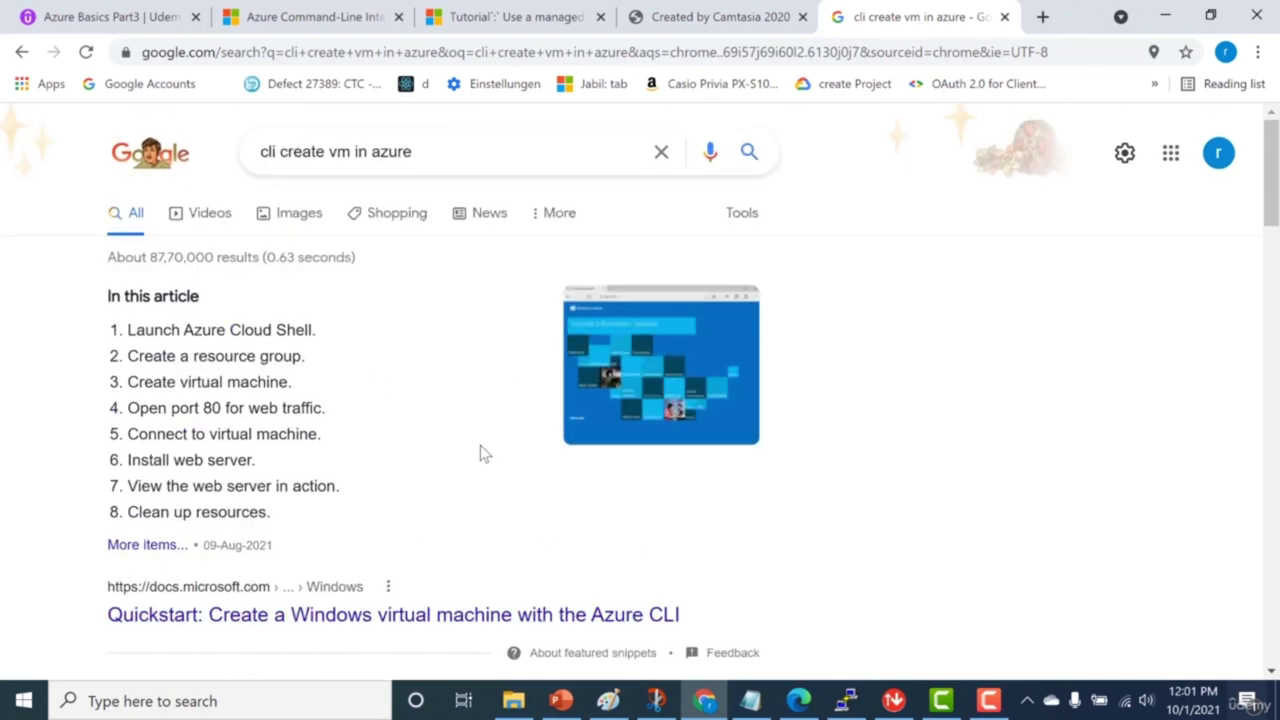
click(350, 614)
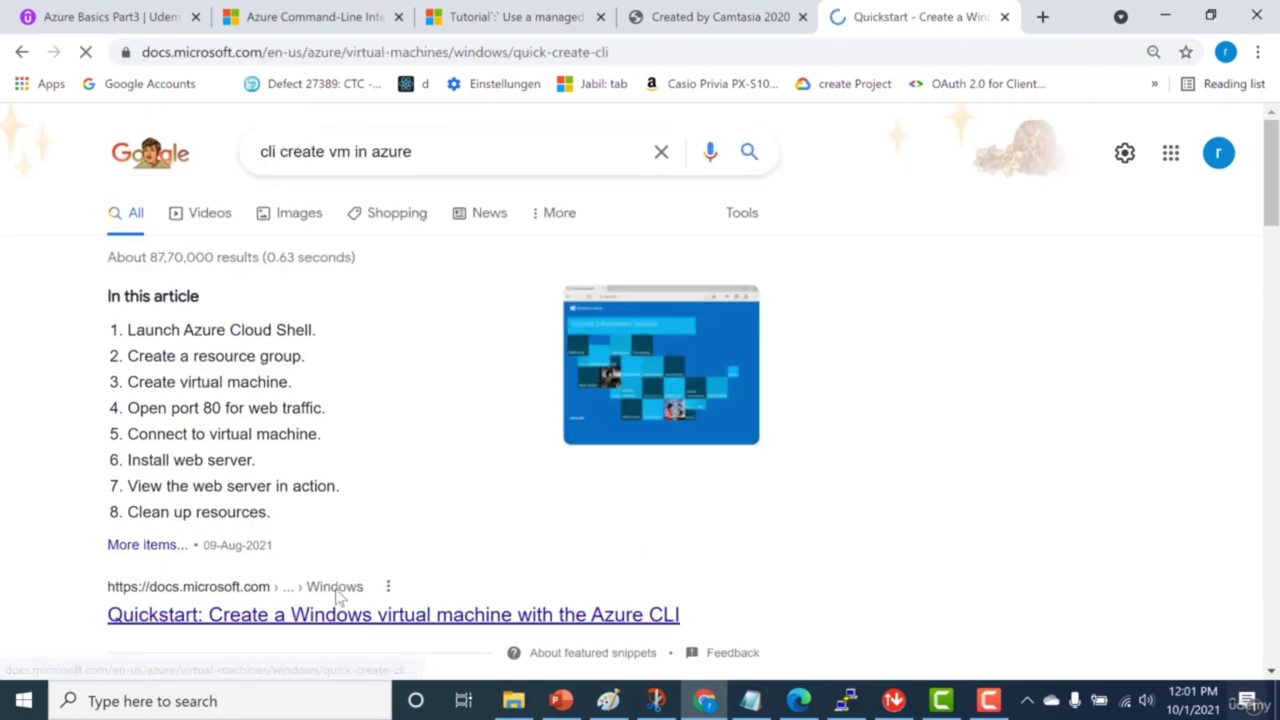
Step: Highlight the quickstart's az group create line and az vm create block, then return to the Azure CLI docs
scroll(433, 380, down, 5)
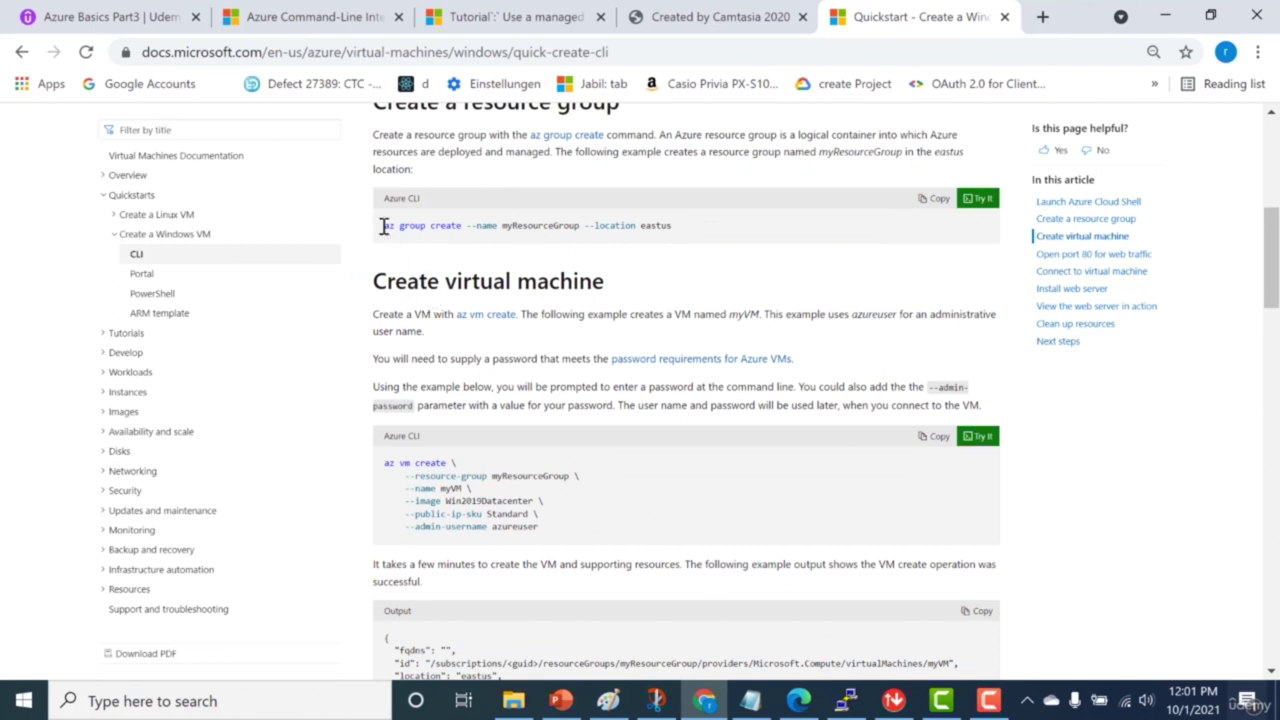
drag(387, 225, 673, 226)
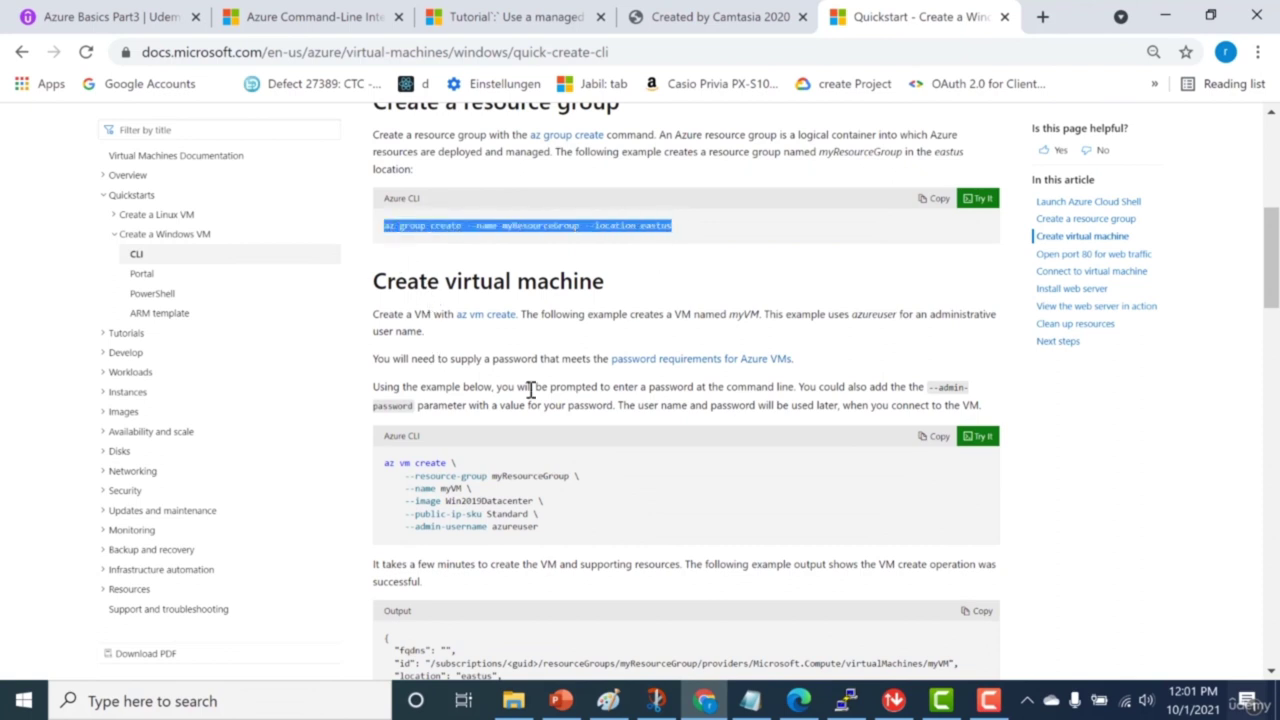
drag(384, 462, 577, 491)
key(alt+Tab)
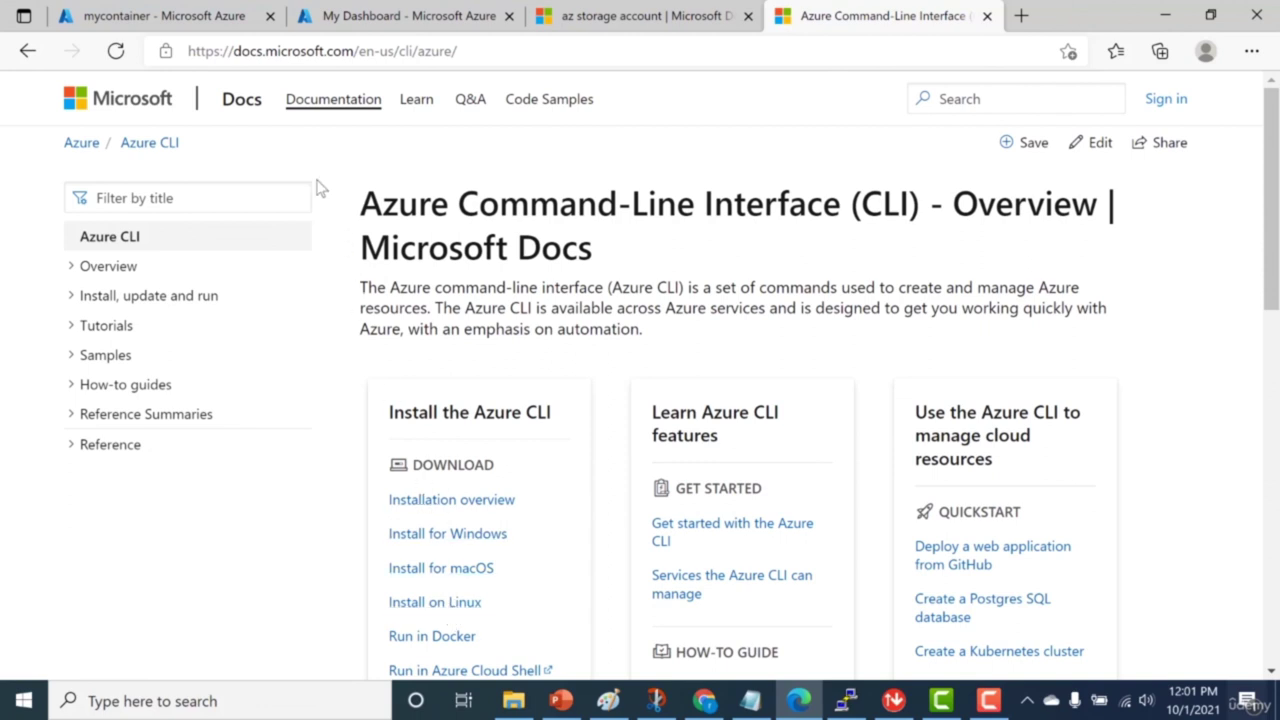
Step: Go from mycontainer back to the East US storage account's Access keys page
click(216, 12)
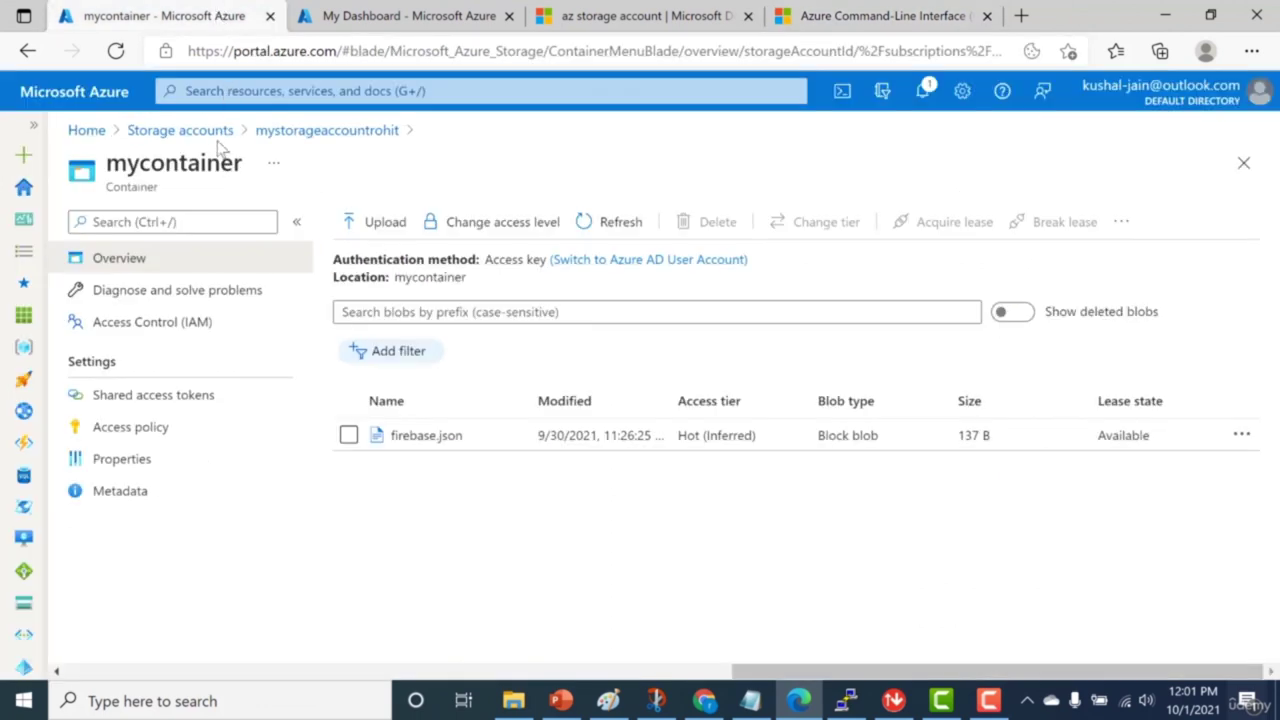
click(180, 130)
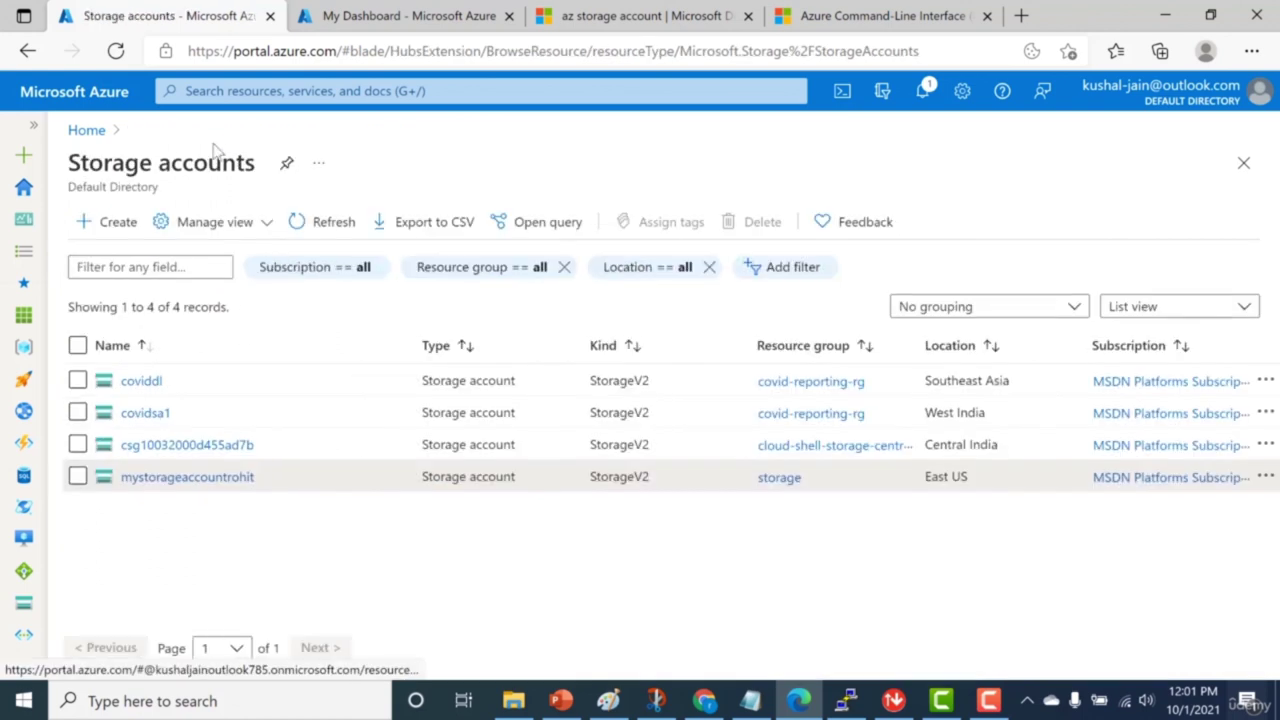
click(193, 480)
drag(305, 290, 306, 372)
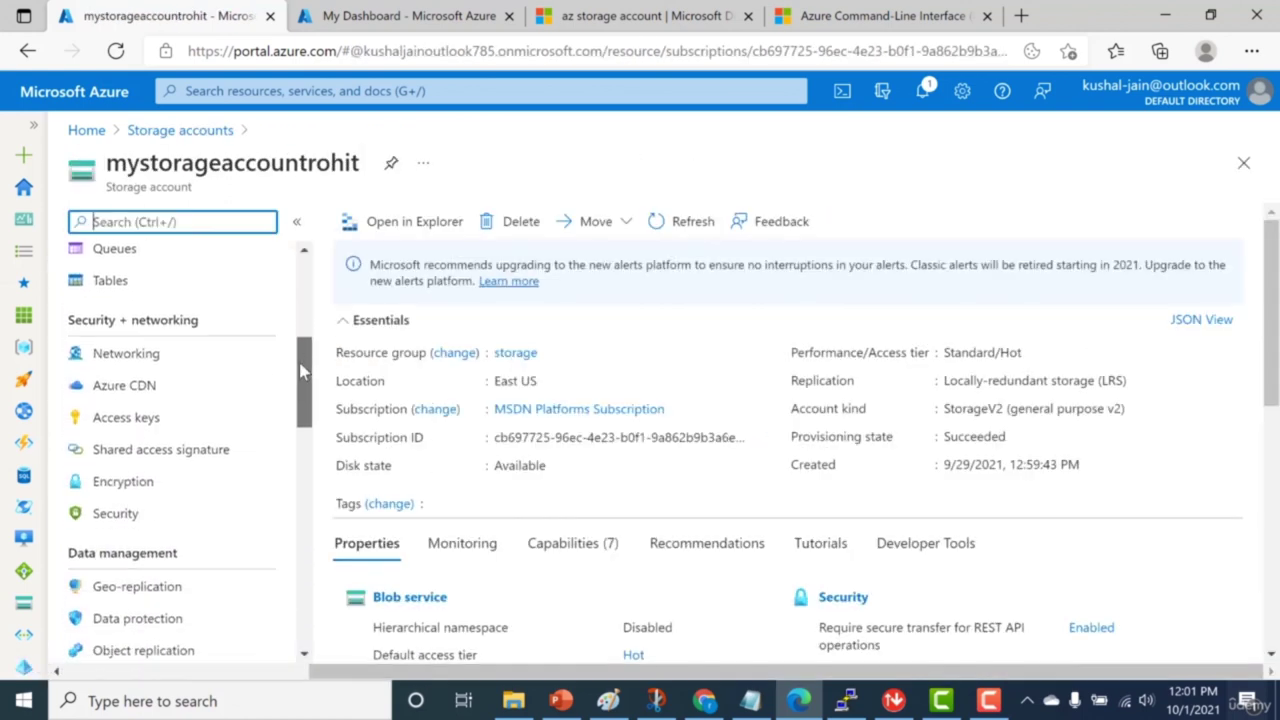
click(143, 417)
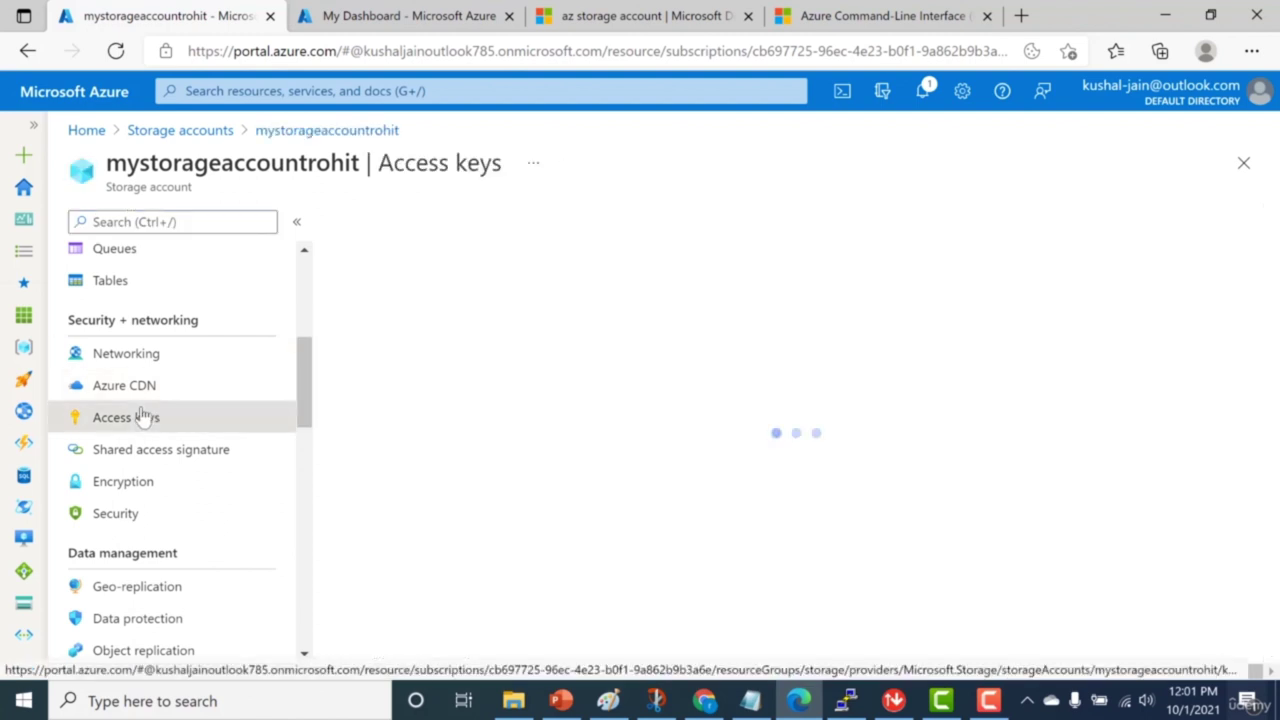
Step: Reveal the access keys, select part of key1, then hide the keys again
scroll(330, 410, down, 3)
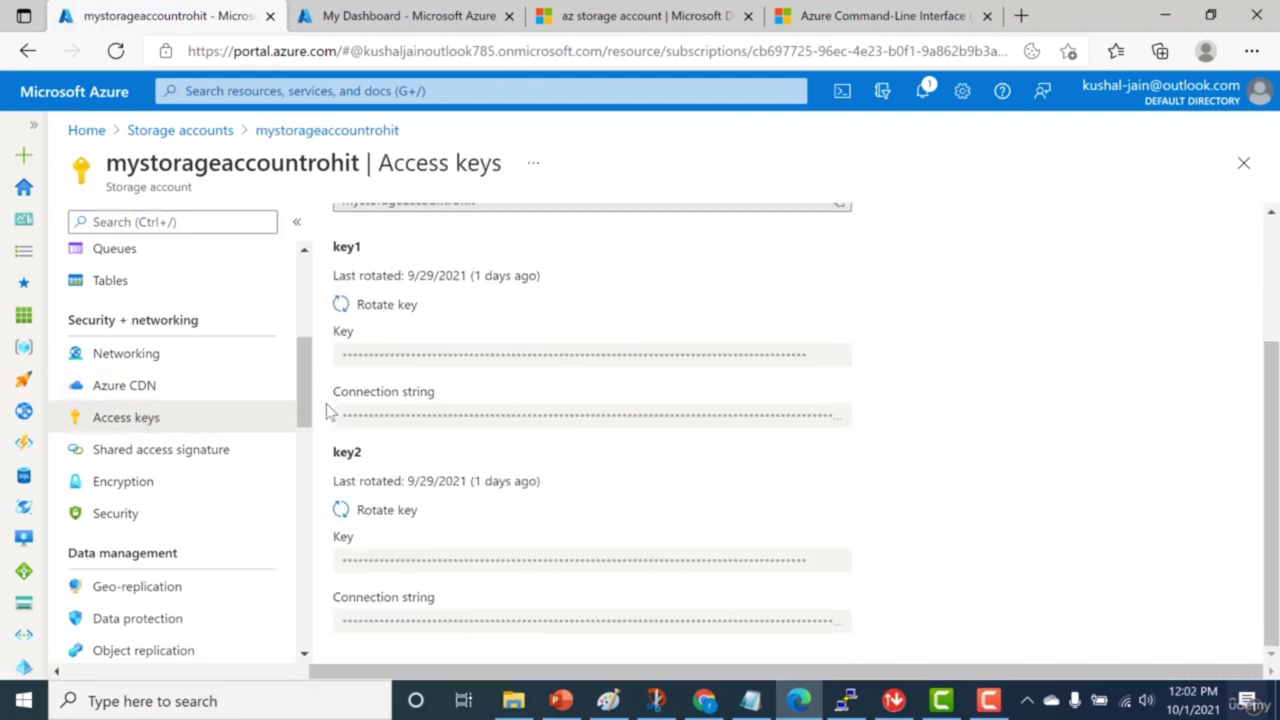
scroll(330, 410, up, 3)
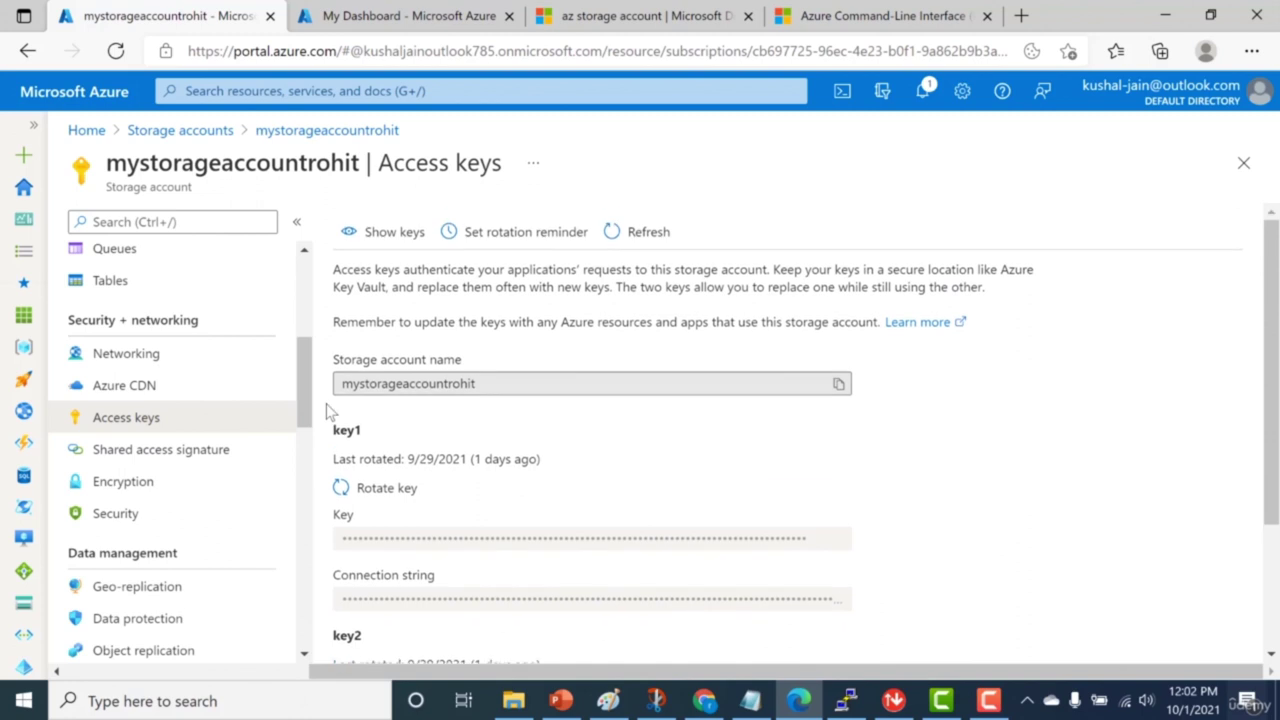
scroll(330, 410, down, 3)
scroll(335, 414, up, 3)
click(394, 232)
drag(431, 538, 706, 519)
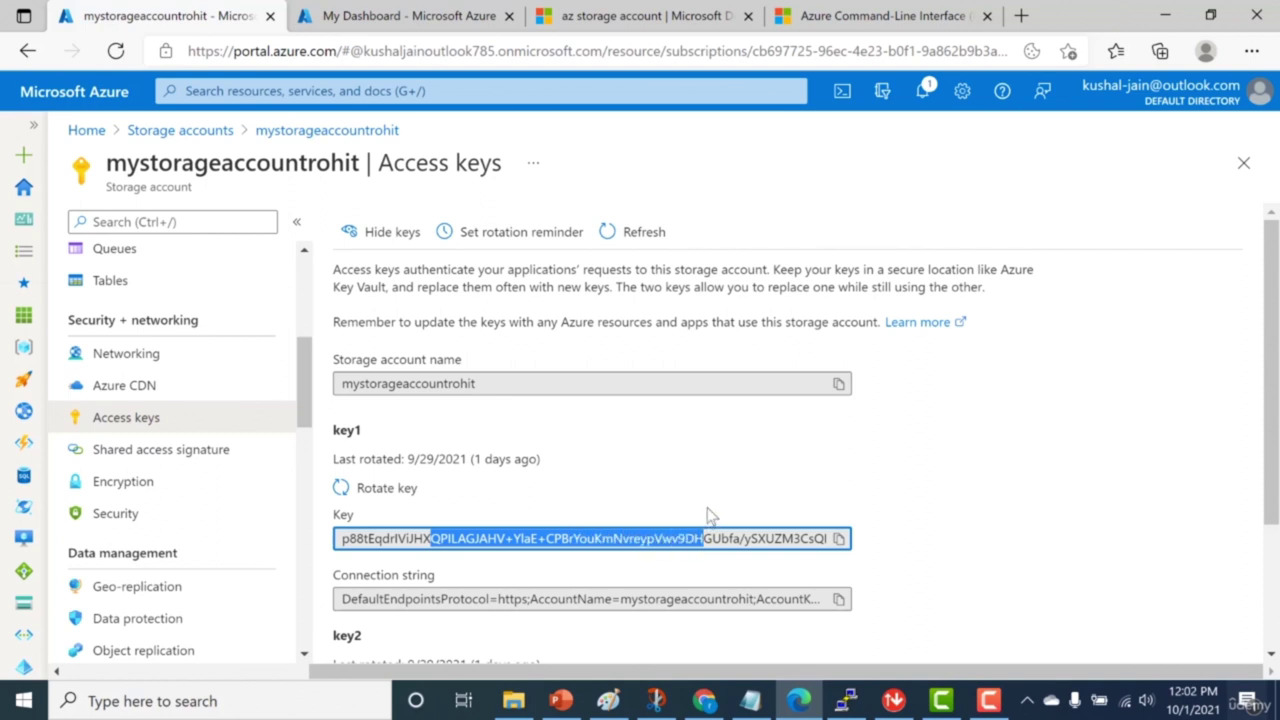
click(706, 516)
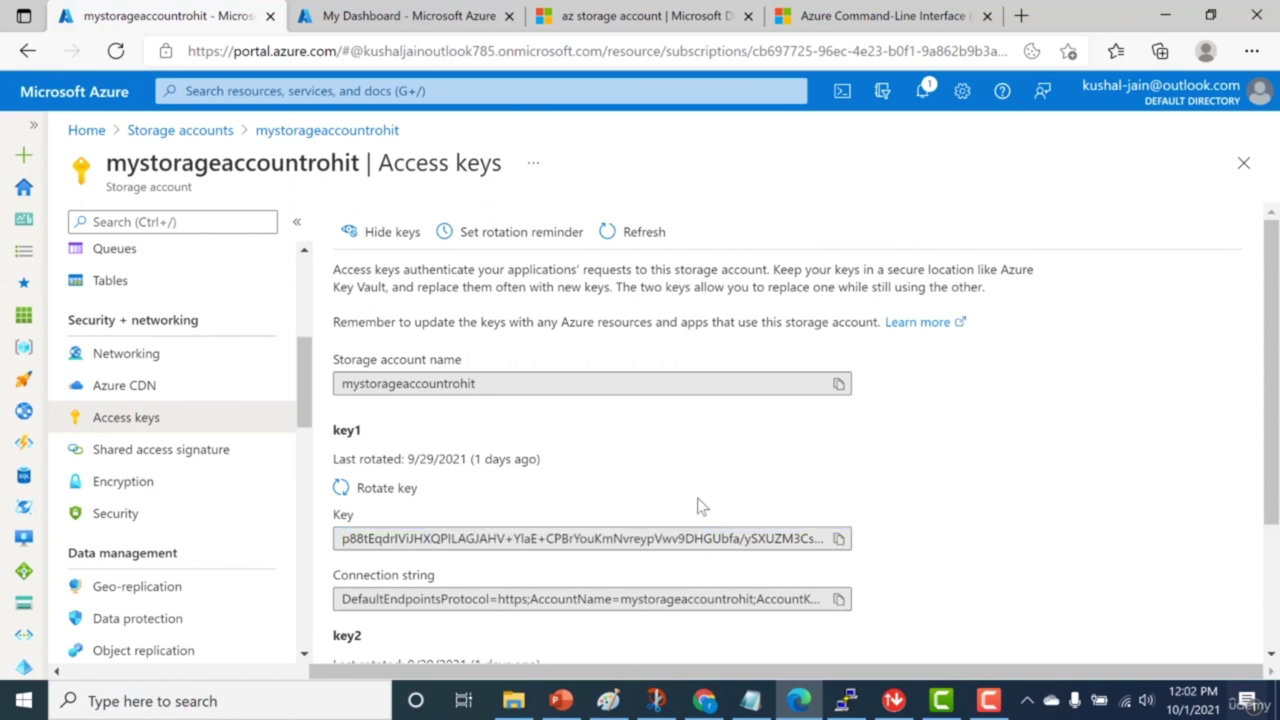
click(365, 228)
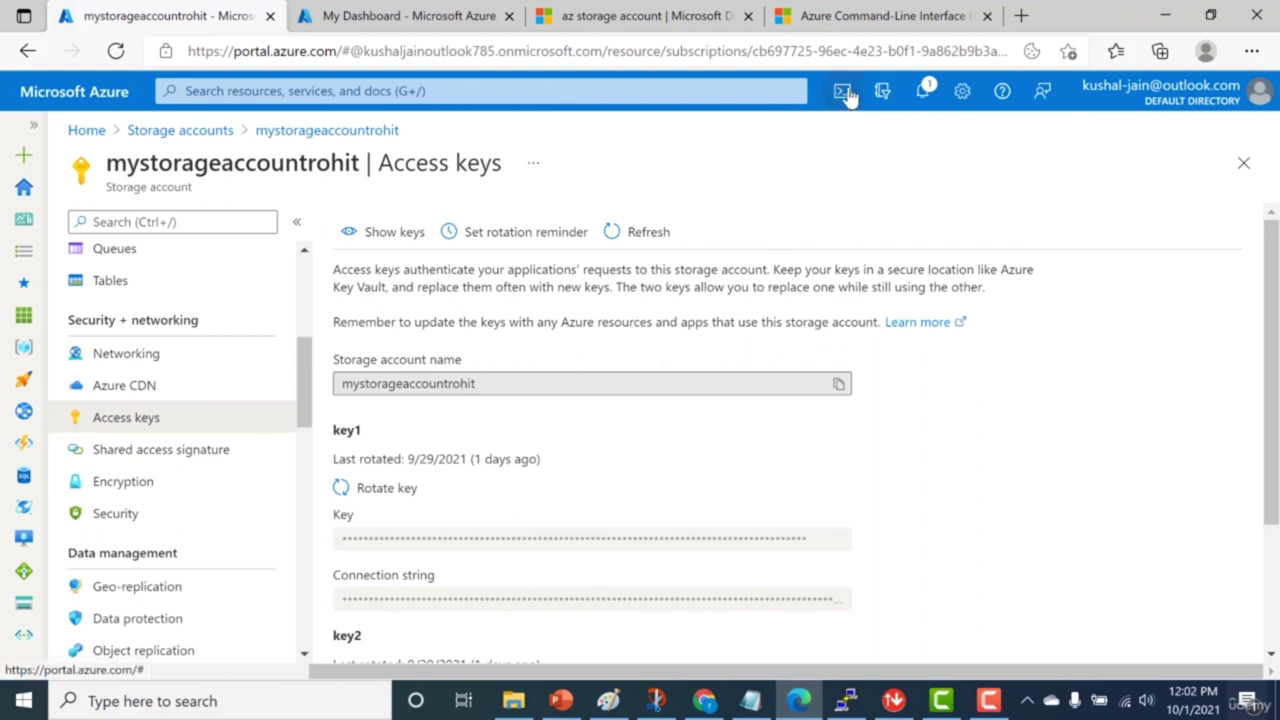
Step: Run az in the Bash Cloud Shell to list the Azure CLI command groups
click(497, 10)
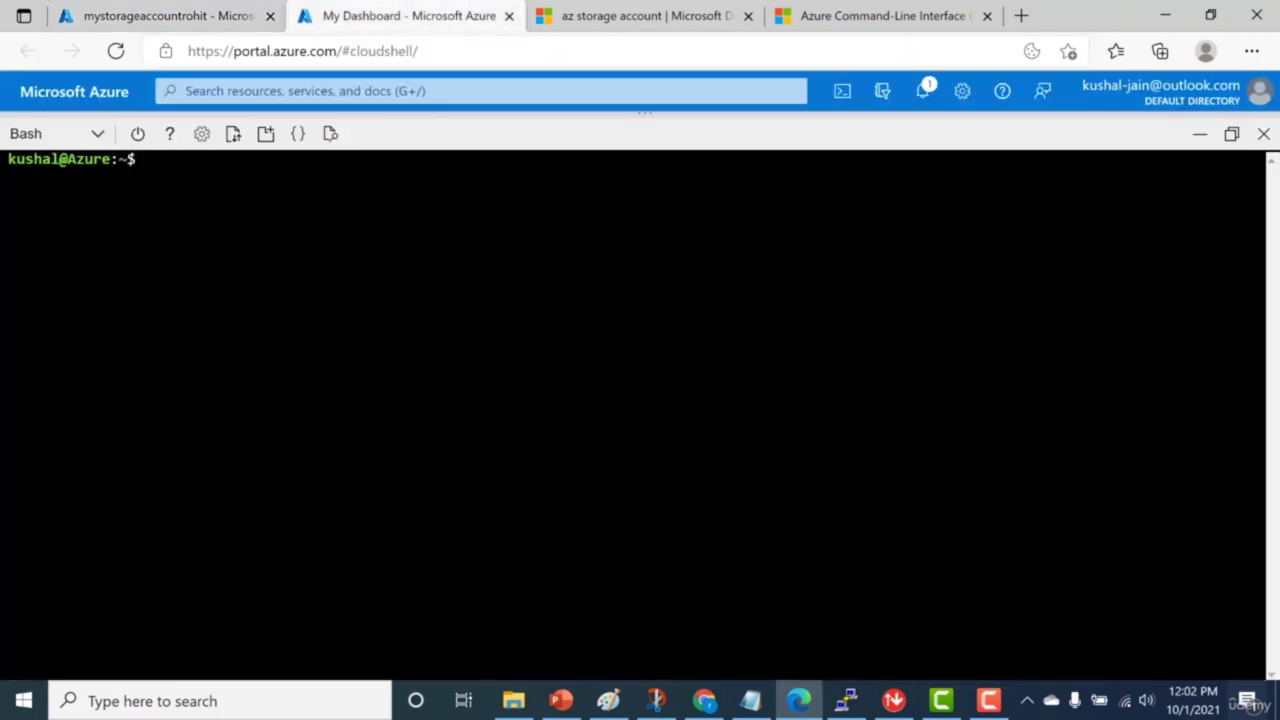
text(az)
key(Return)
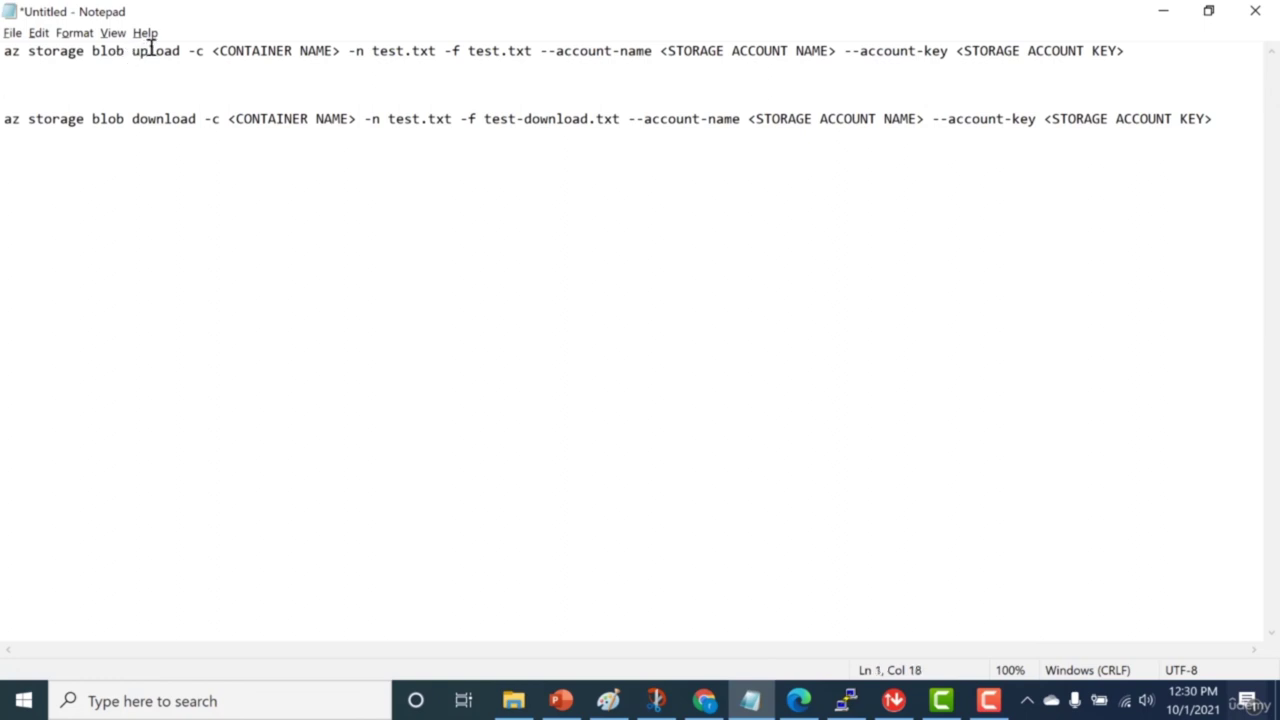
drag(213, 50, 316, 54)
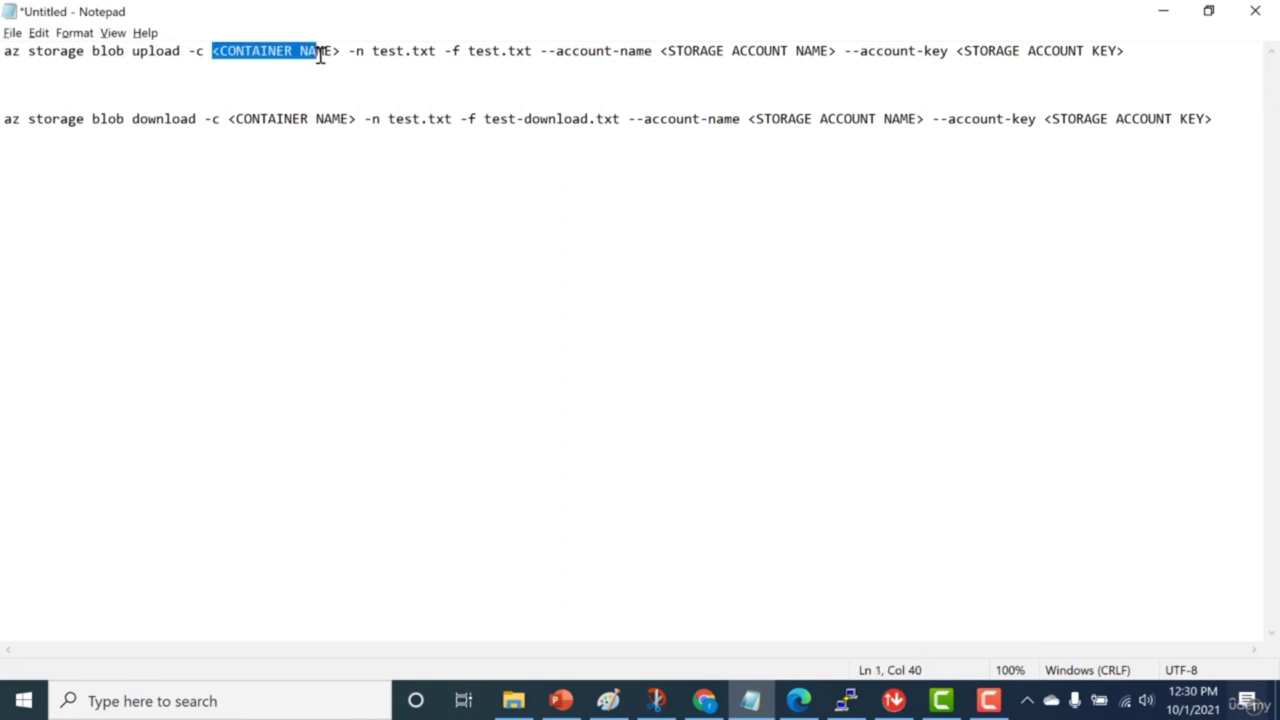
drag(677, 50, 796, 52)
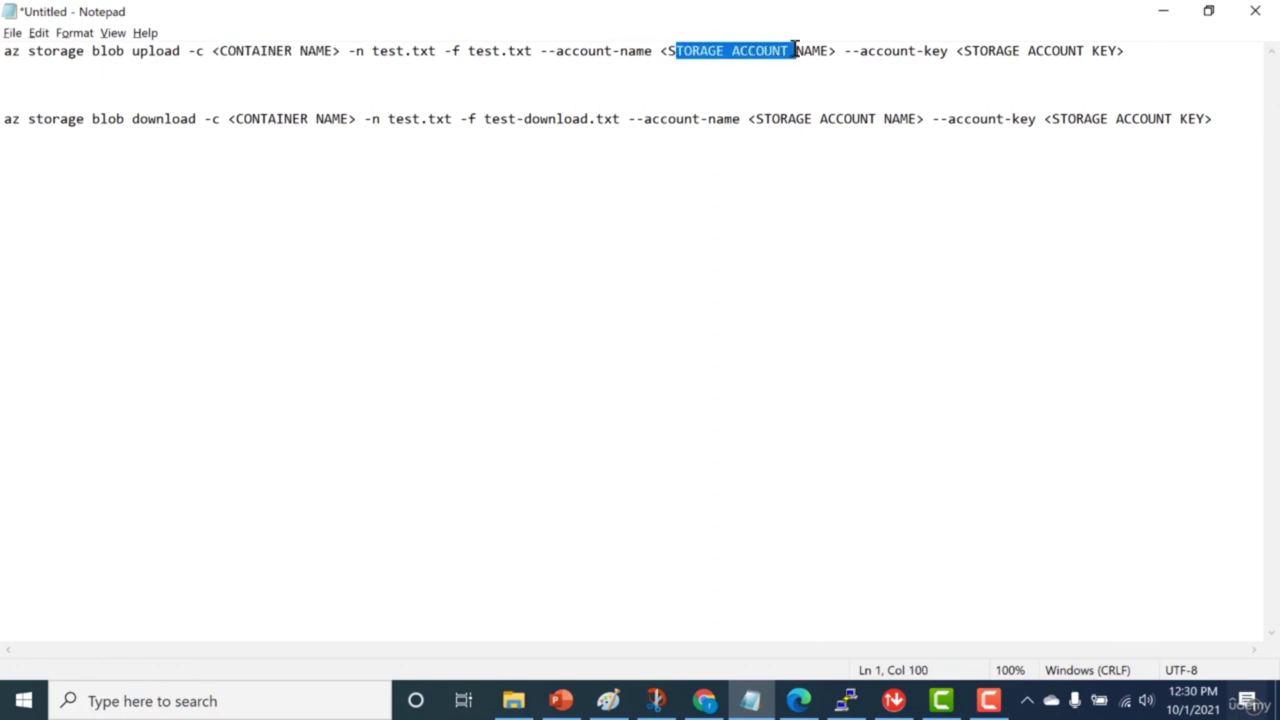
drag(960, 52, 1100, 55)
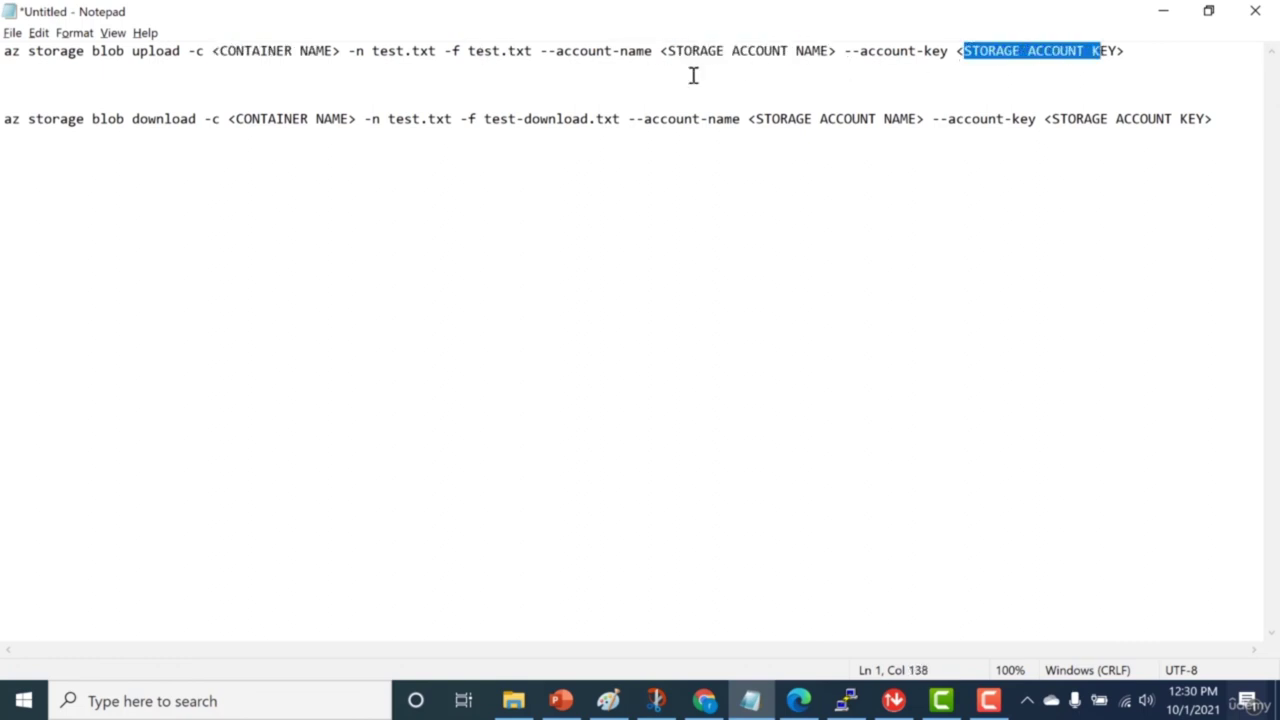
click(435, 60)
drag(435, 60, 391, 54)
click(386, 55)
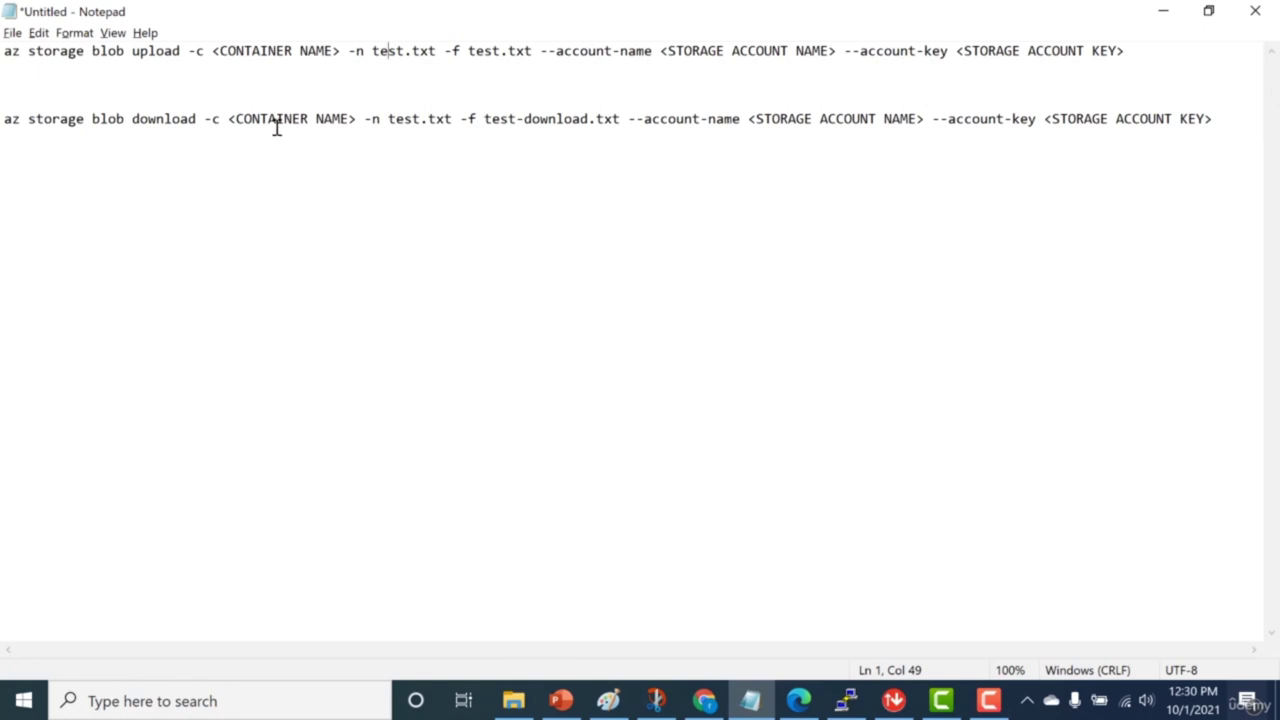
double_click(148, 118)
double_click(148, 118)
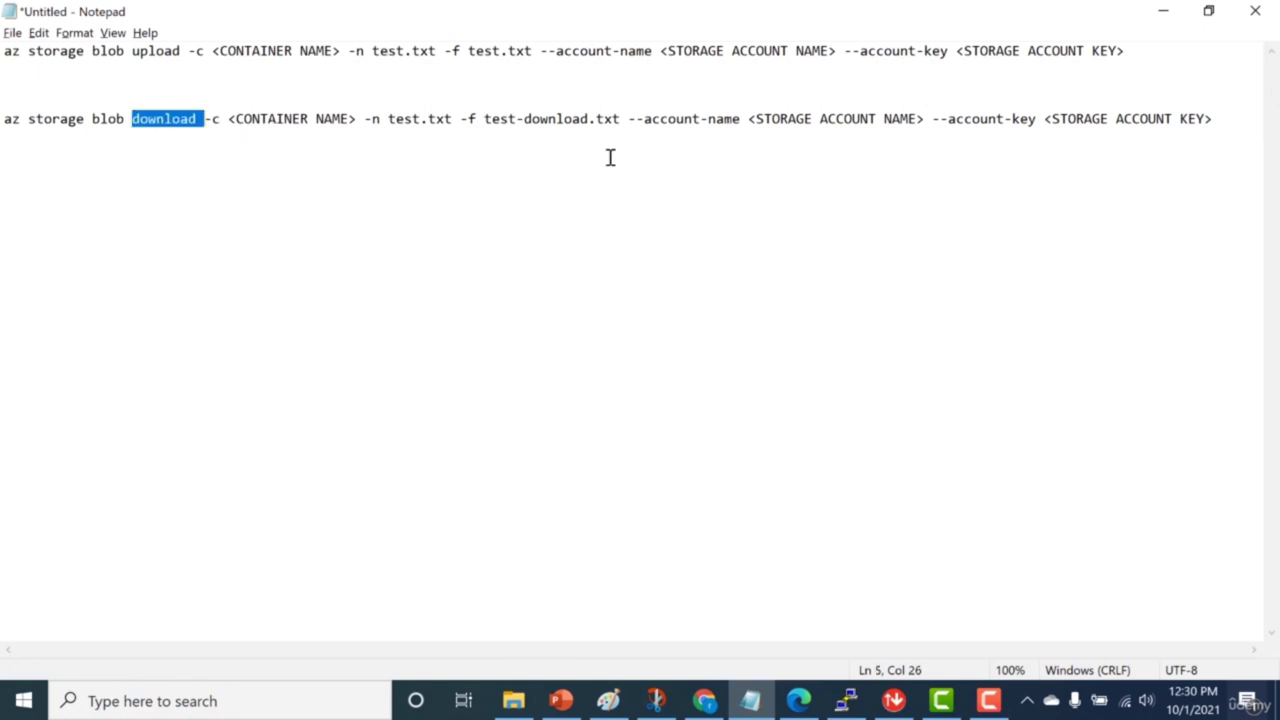
drag(1055, 118, 1208, 120)
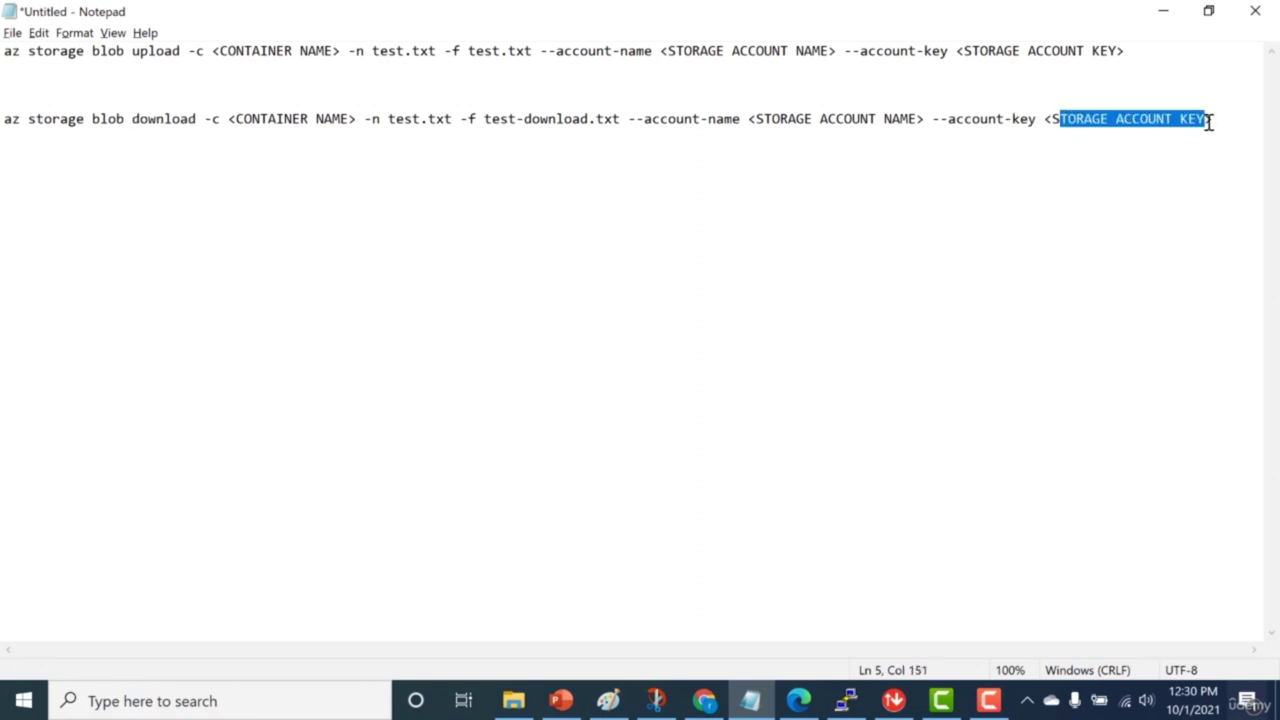
click(1208, 120)
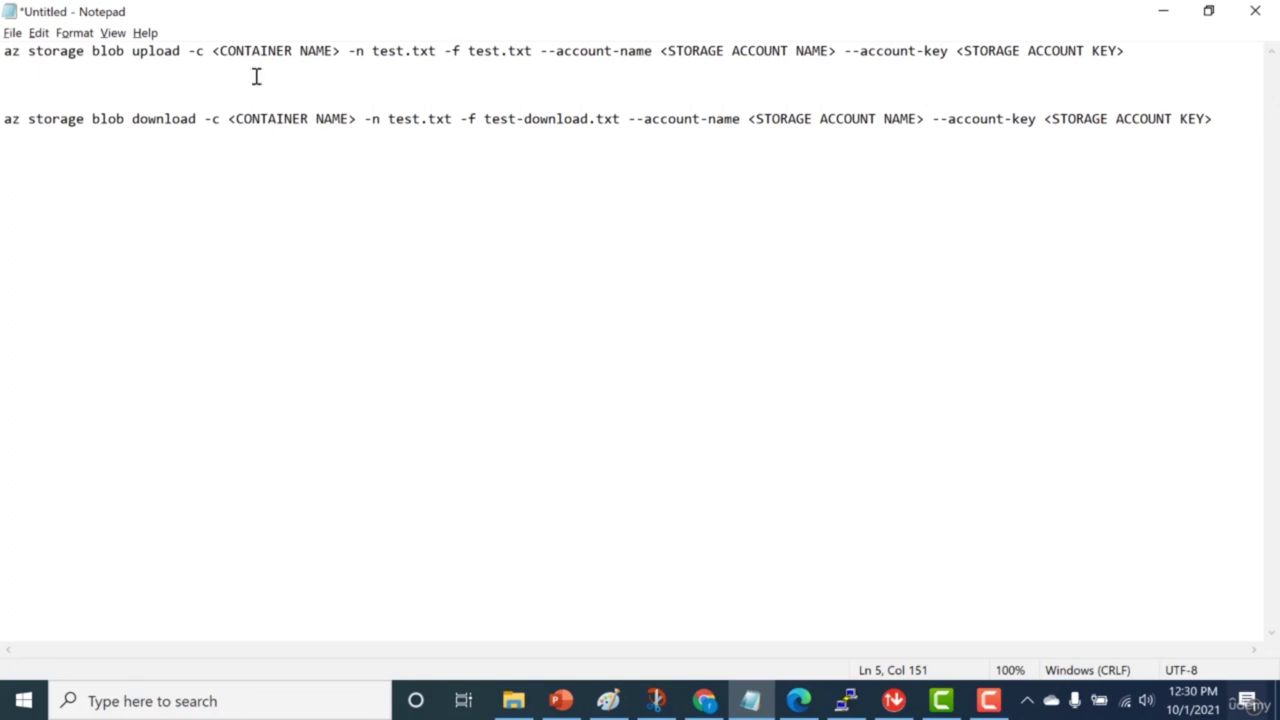
drag(372, 50, 437, 54)
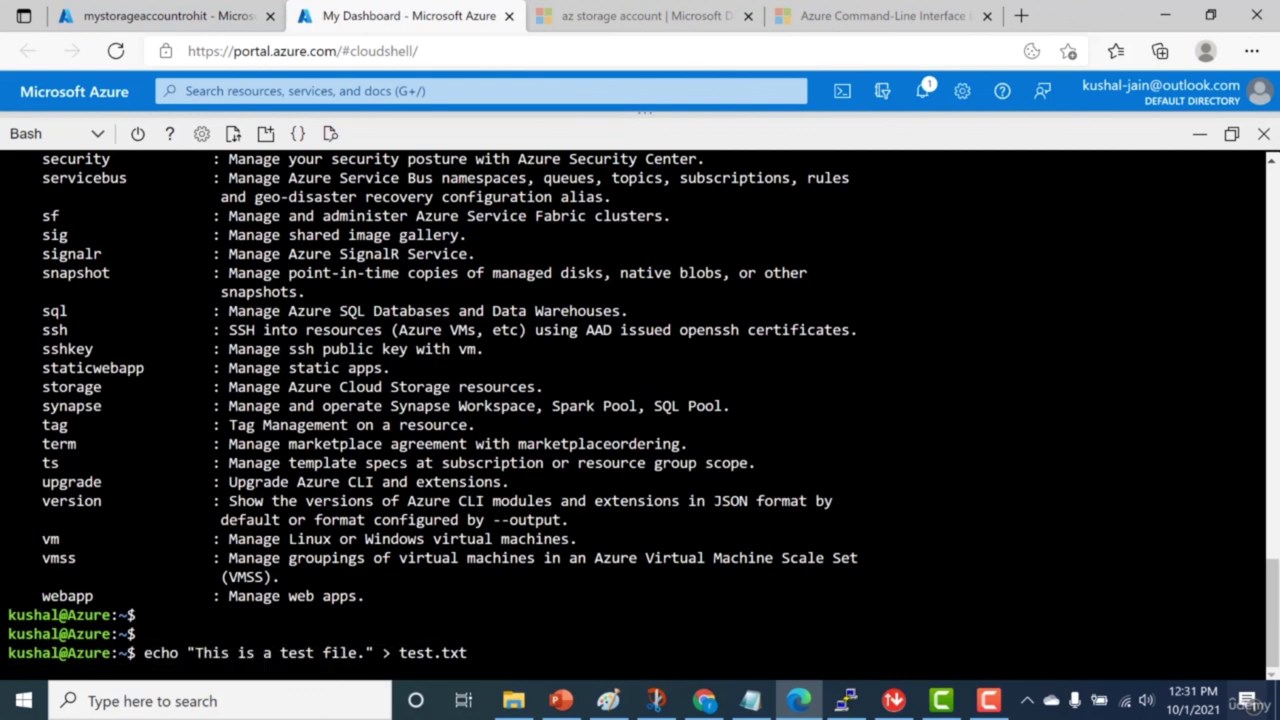
Step: Run the echo command creating test.txt, then ls to see it listed beside clouddrive
key(Return)
text(ls)
key(Return)
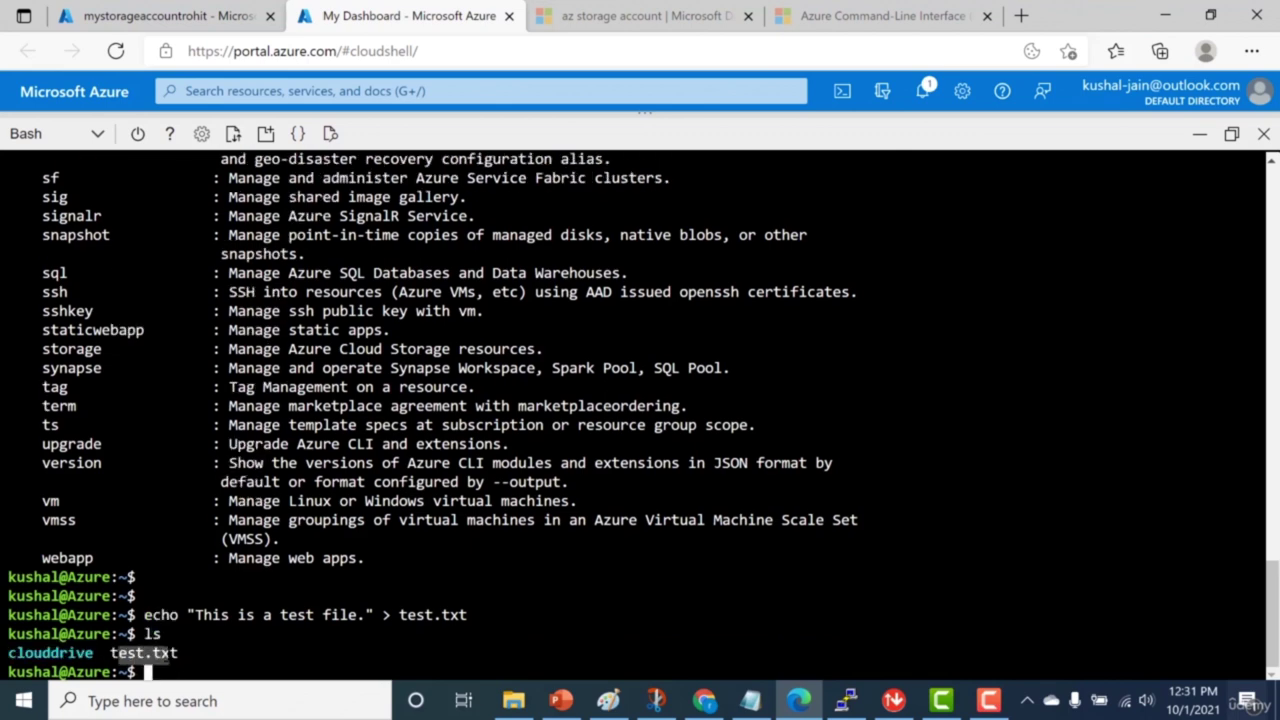
key(alt+Tab)
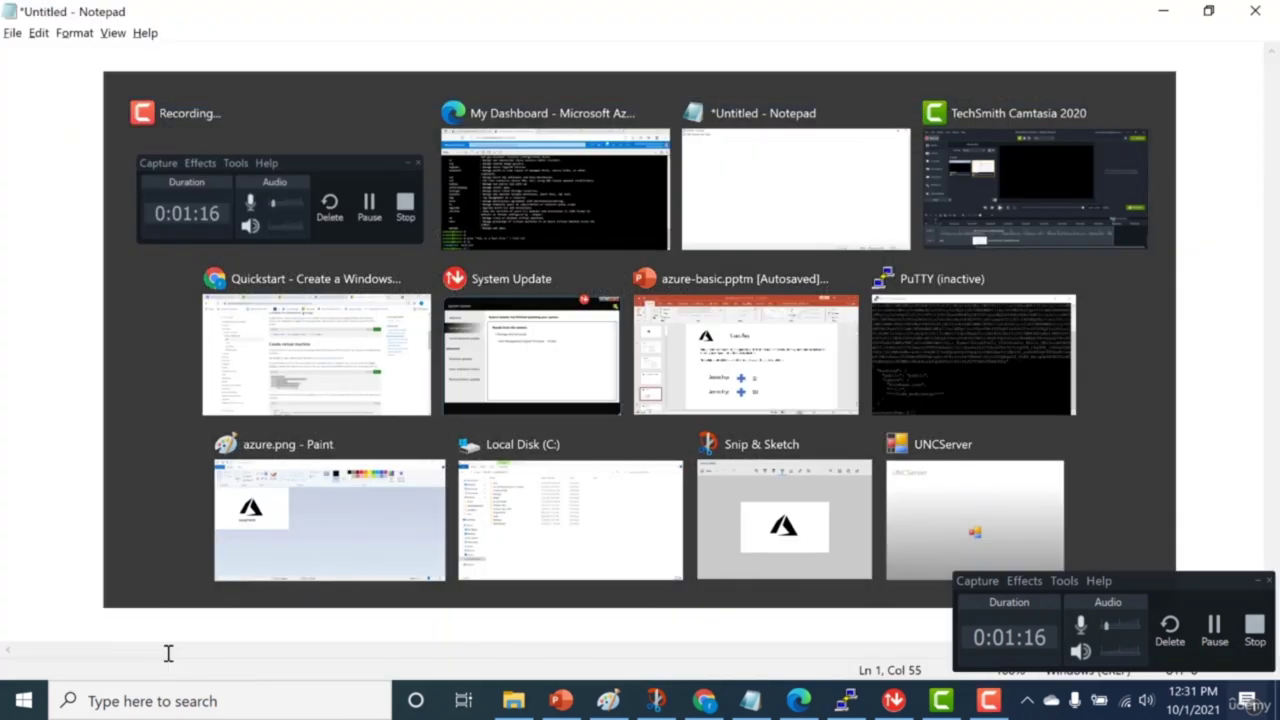
Step: Replace the upload command's container placeholder with mycontainer copied from the portal's Containers list
click(1120, 471)
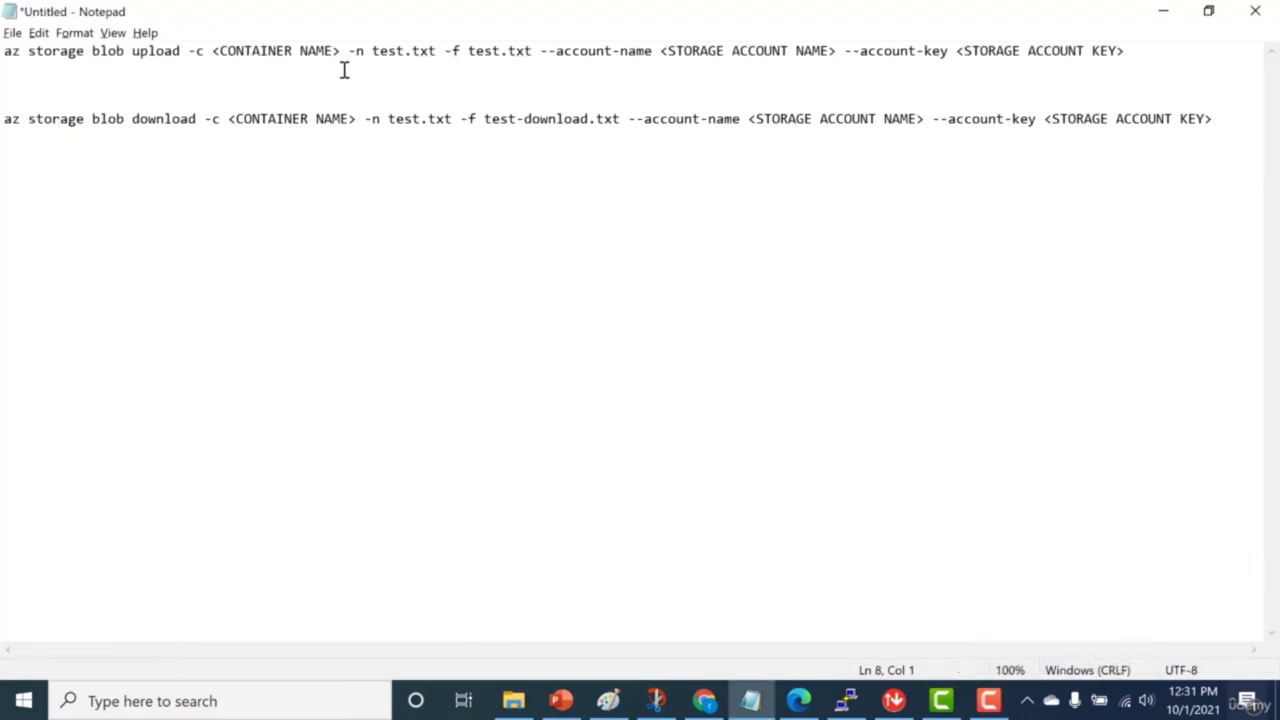
drag(211, 50, 340, 46)
key(Delete)
key(alt+Tab)
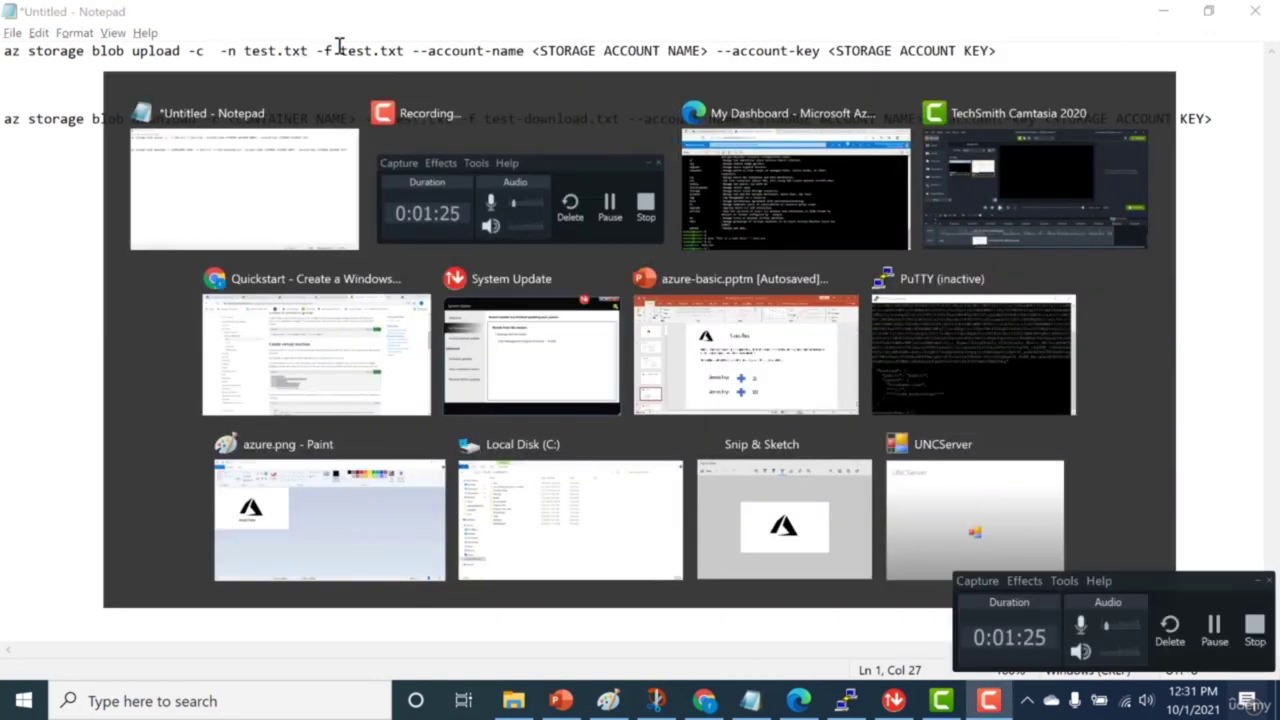
click(112, 554)
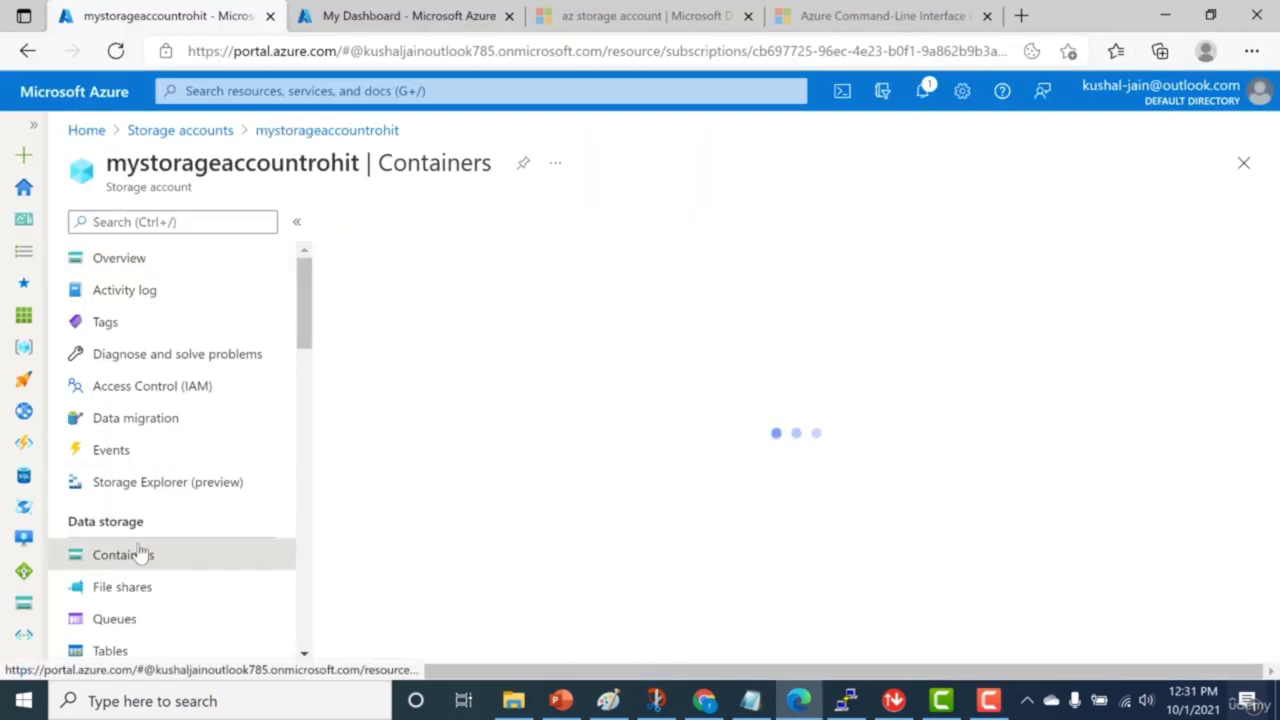
drag(442, 371, 372, 392)
key(ctrl+c)
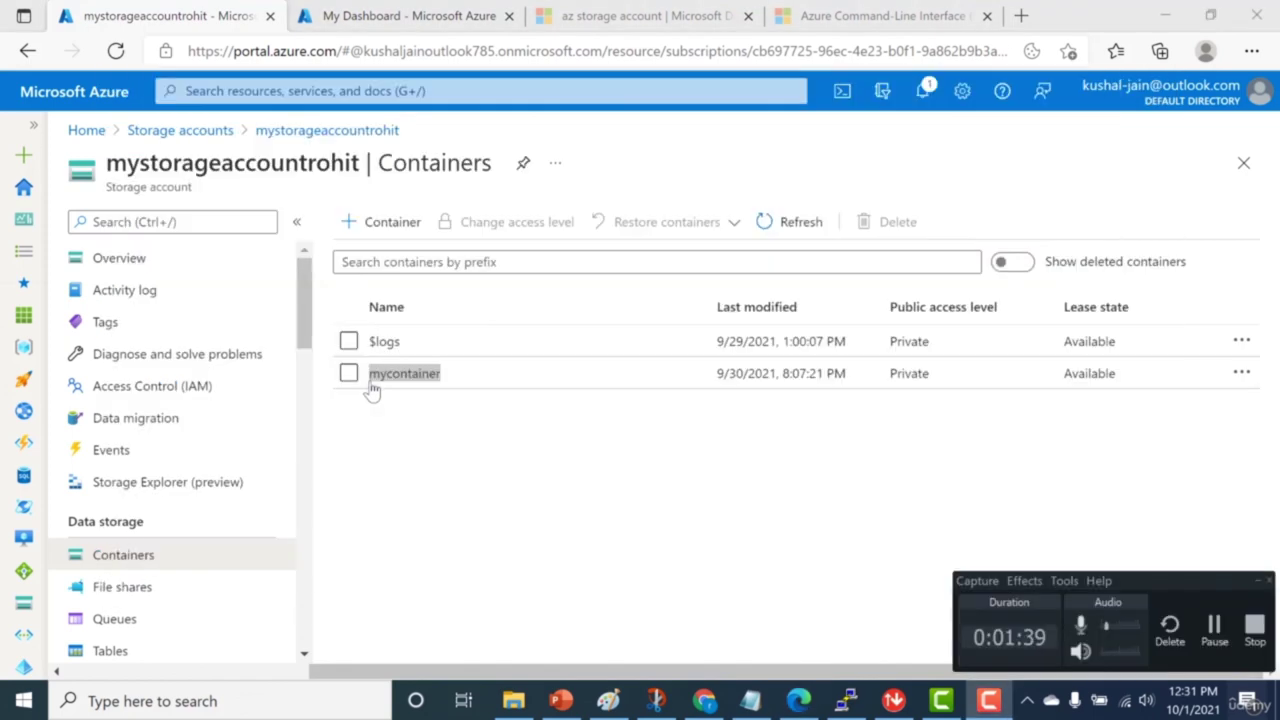
key(alt+Tab)
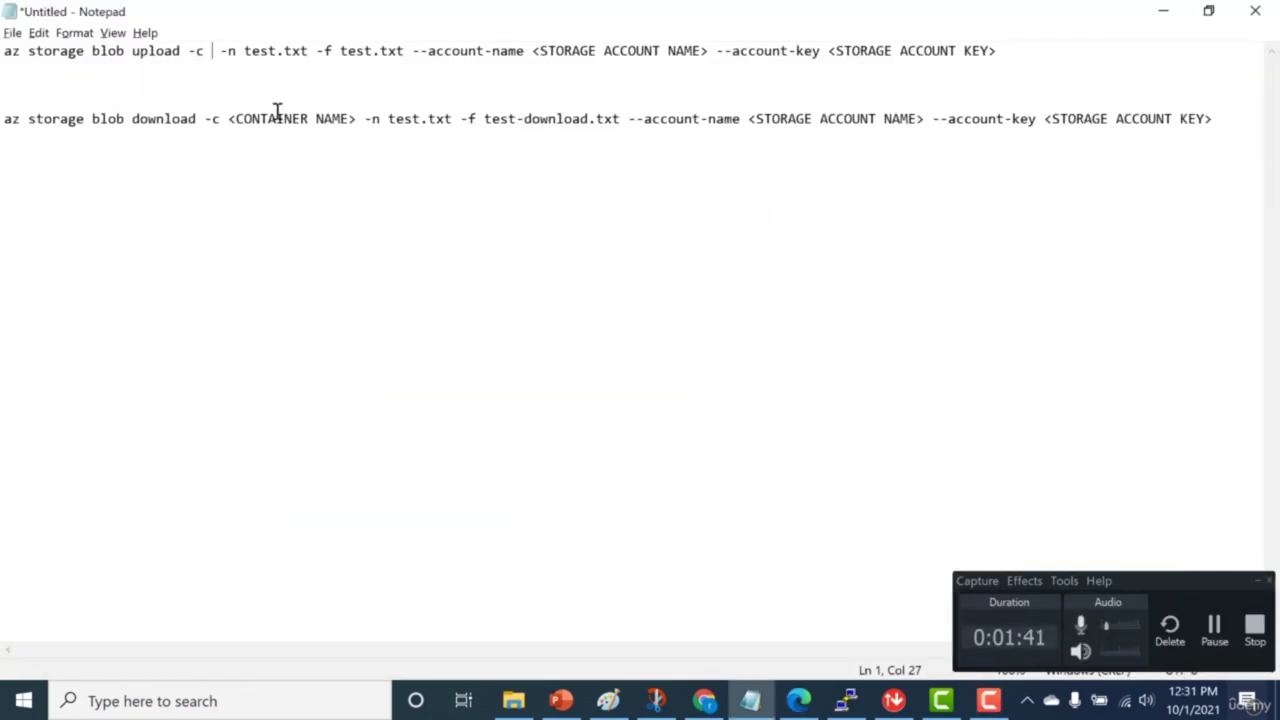
key(ctrl+v)
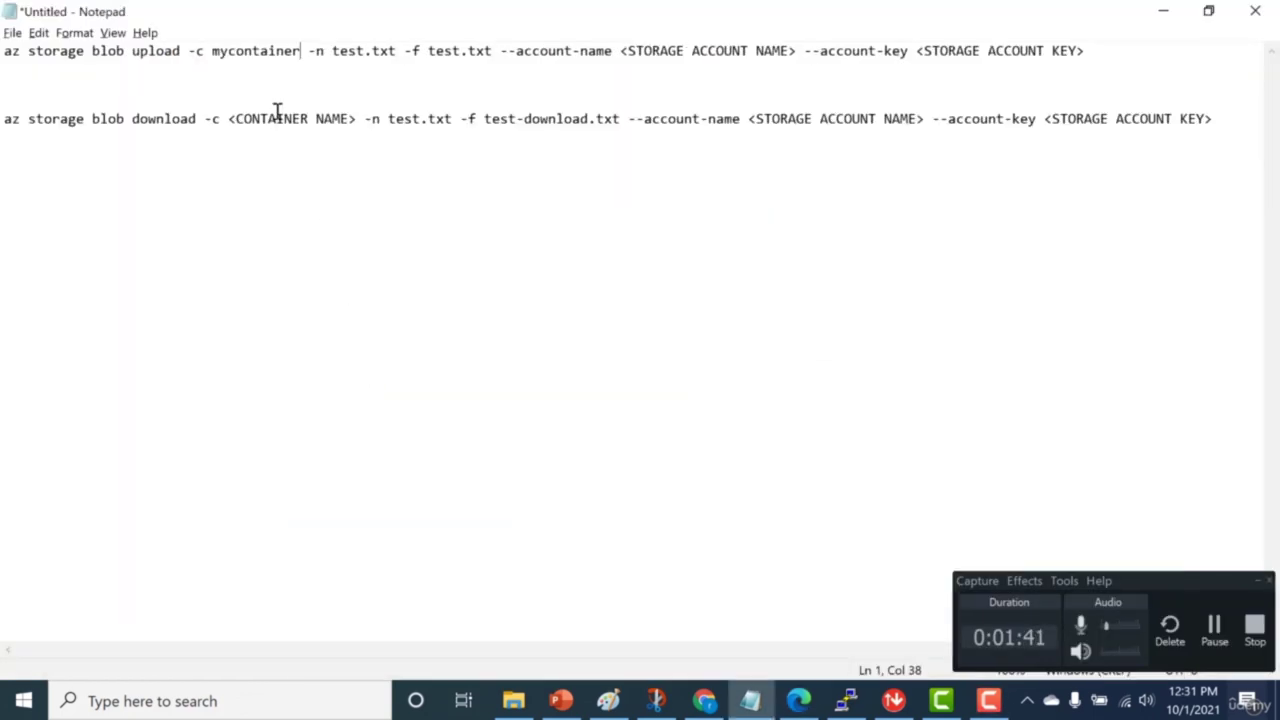
click(1257, 582)
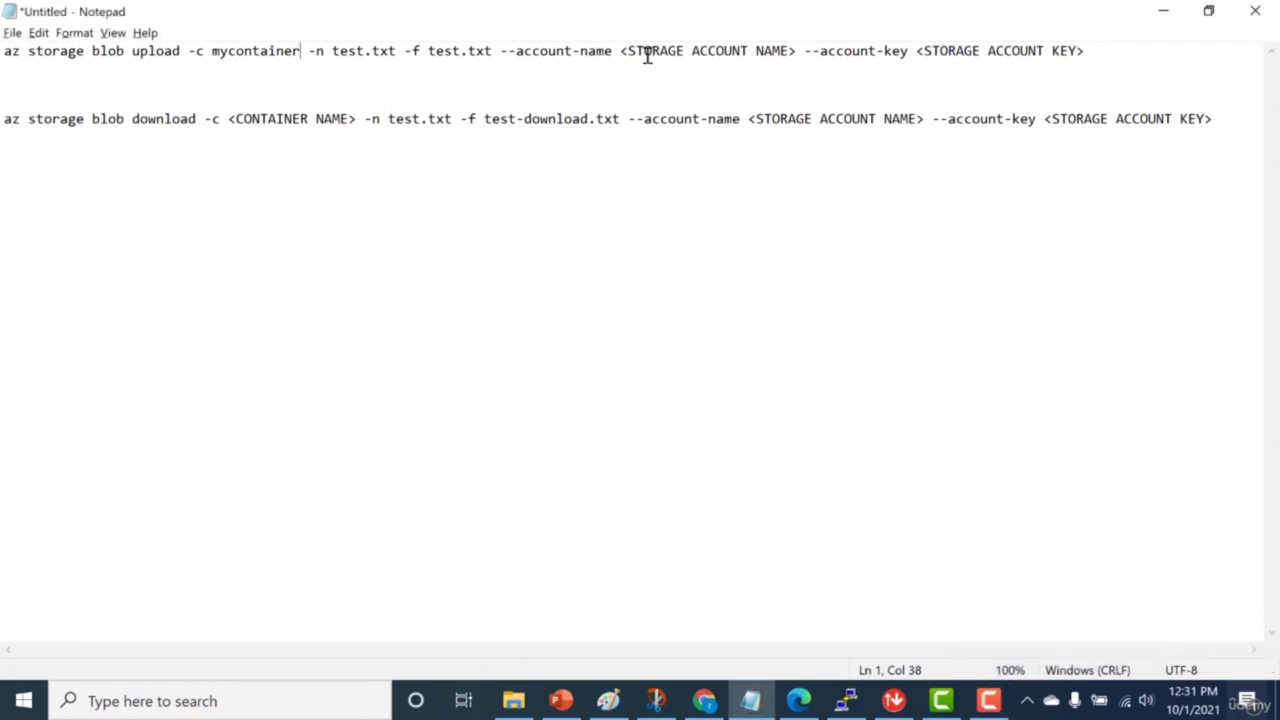
Step: Replace the account name placeholder with mystorageaccountrohit copied from the portal heading
drag(619, 50, 796, 56)
key(BackSpace)
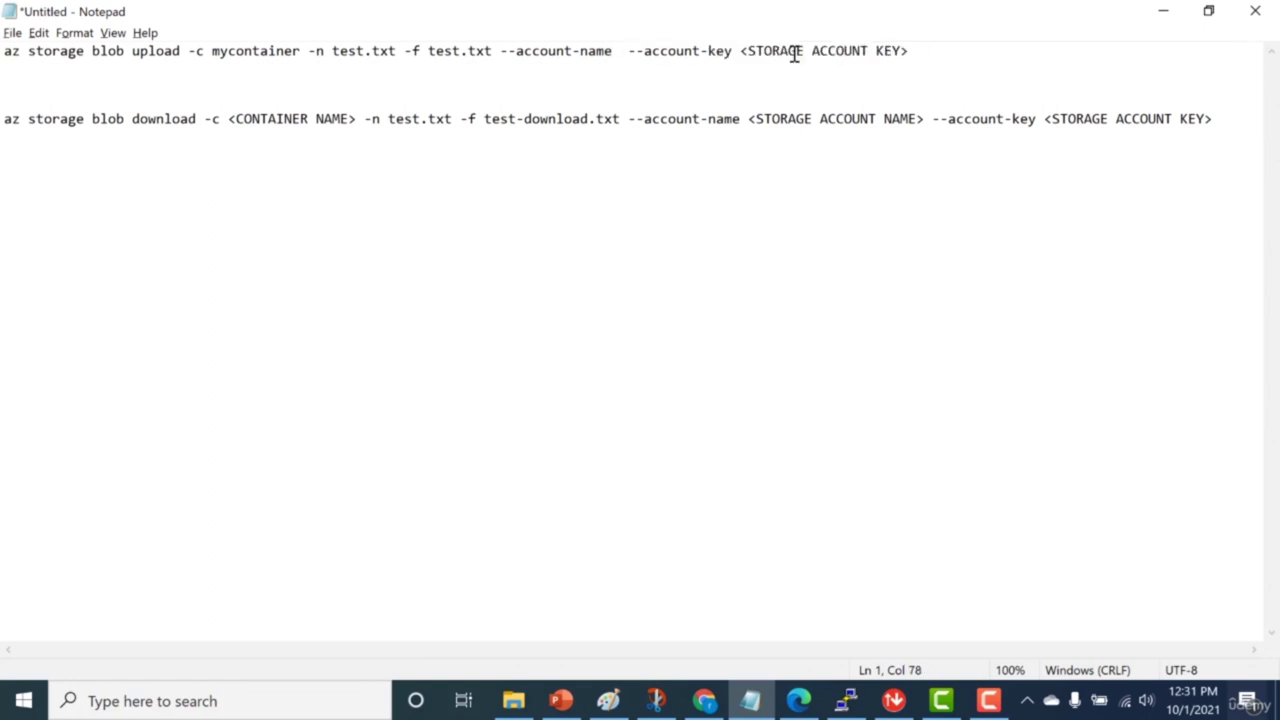
click(810, 703)
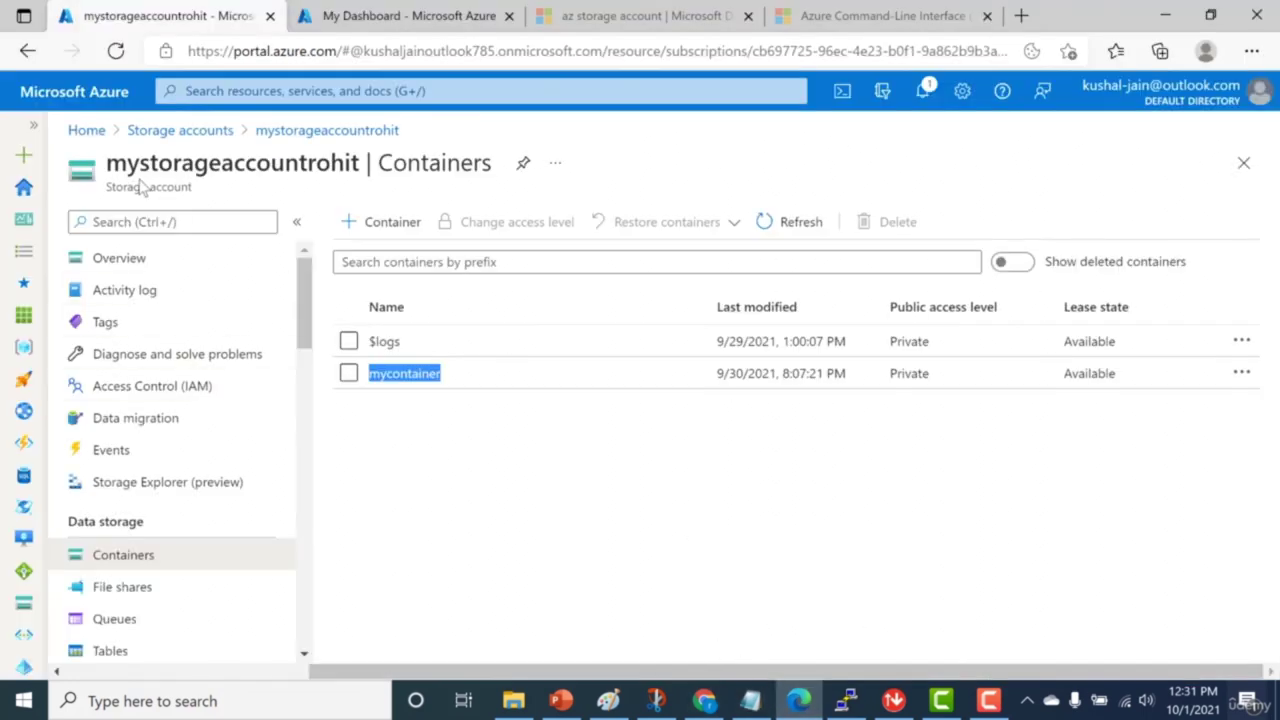
drag(106, 172, 358, 168)
key(ctrl+c)
key(alt+Tab)
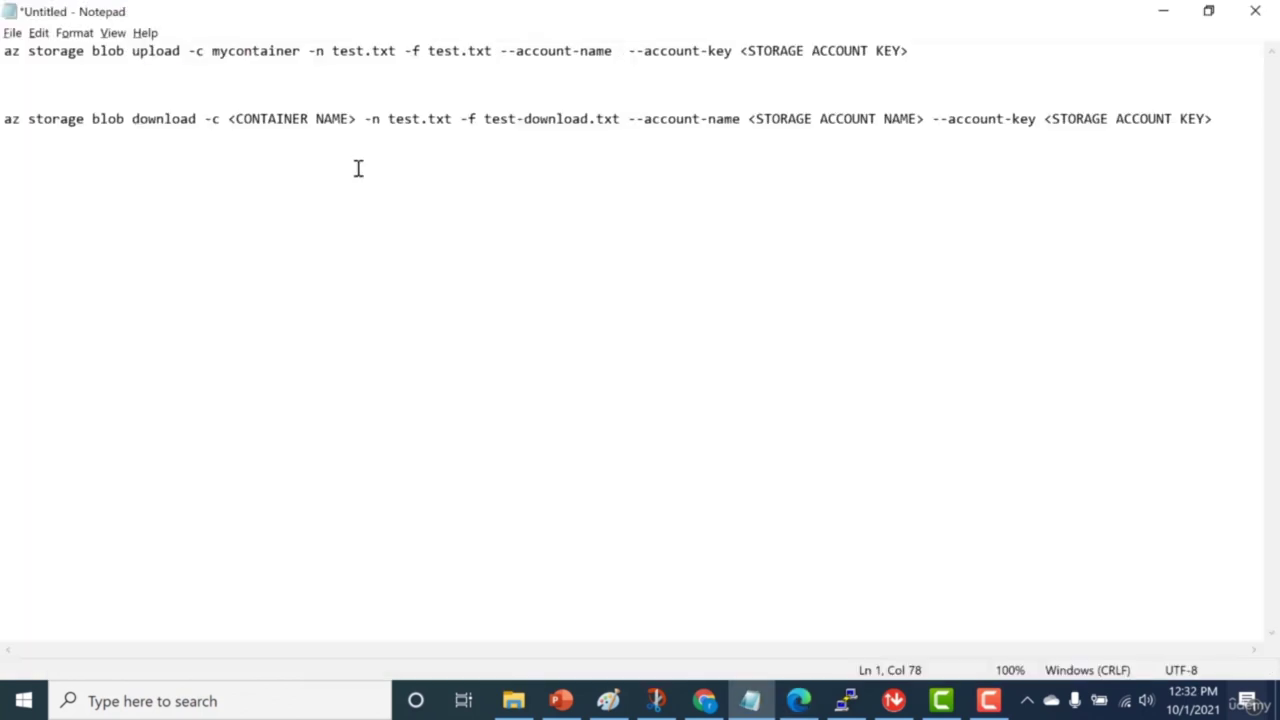
key(ctrl+v)
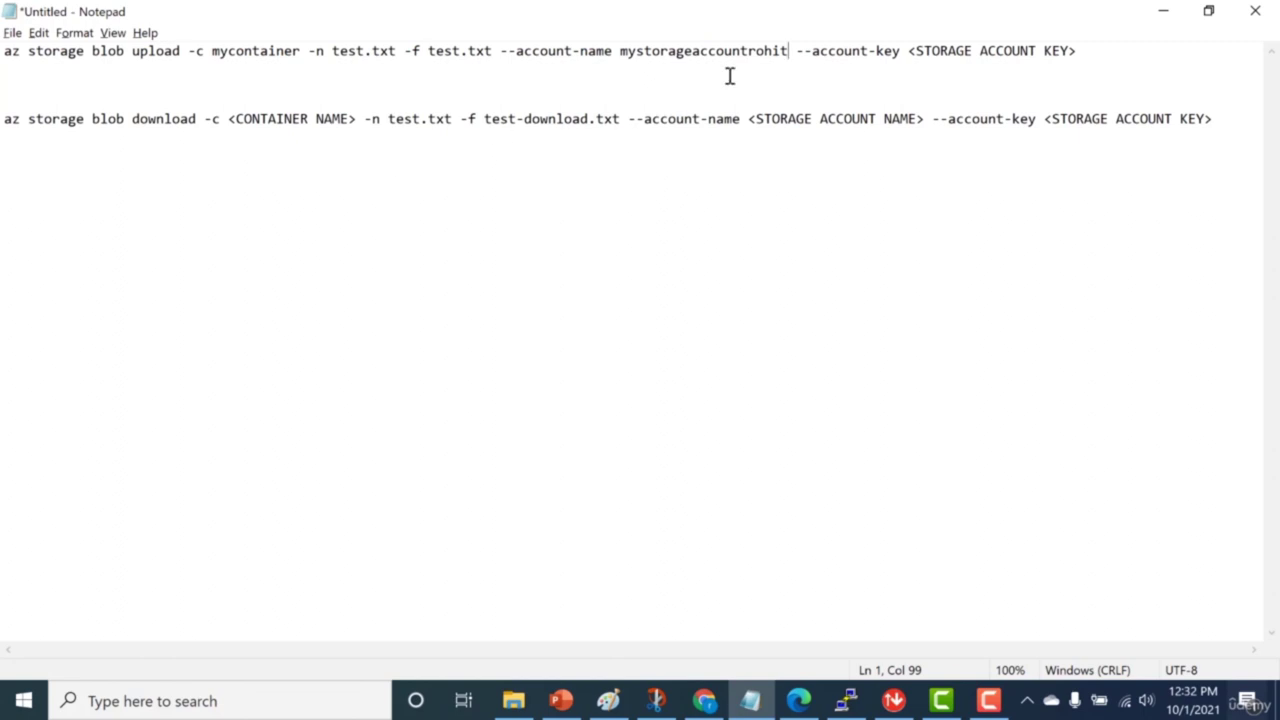
Step: Paste key1 from the Access keys page over the account key placeholder and select the command
drag(914, 55, 1091, 54)
key(BackSpace)
key(alt+Tab)
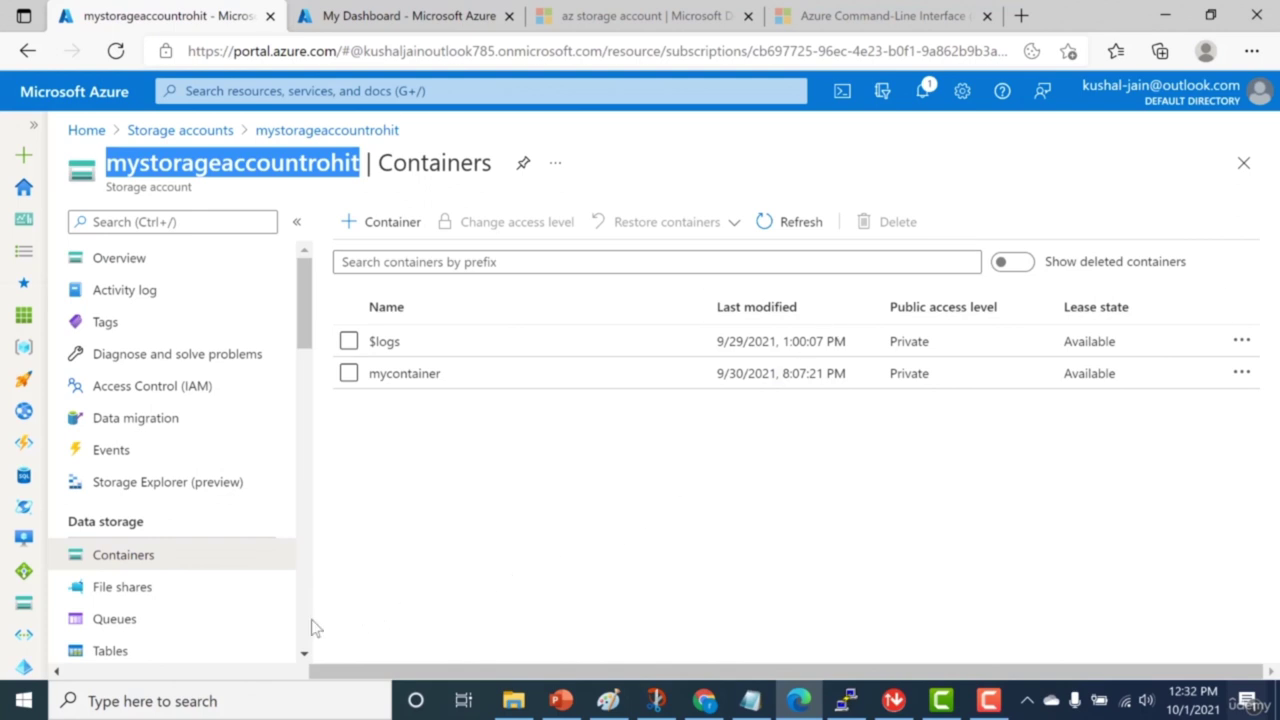
scroll(313, 627, down, 3)
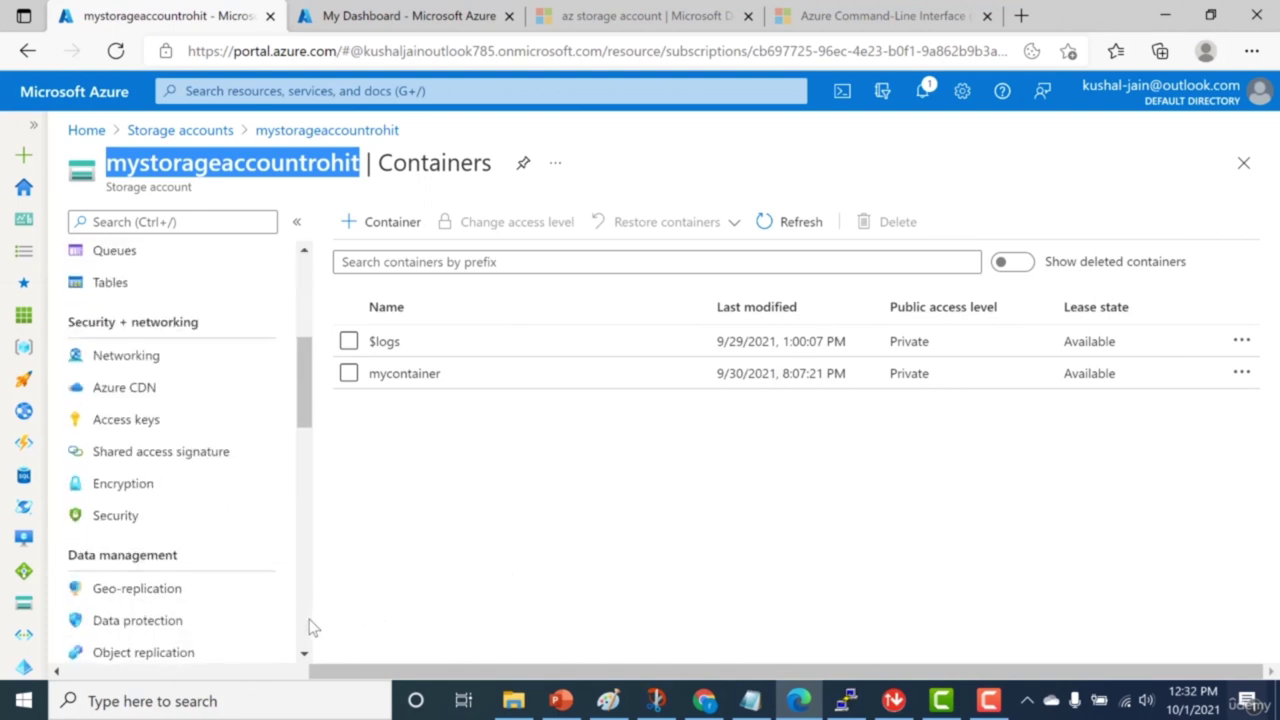
click(147, 418)
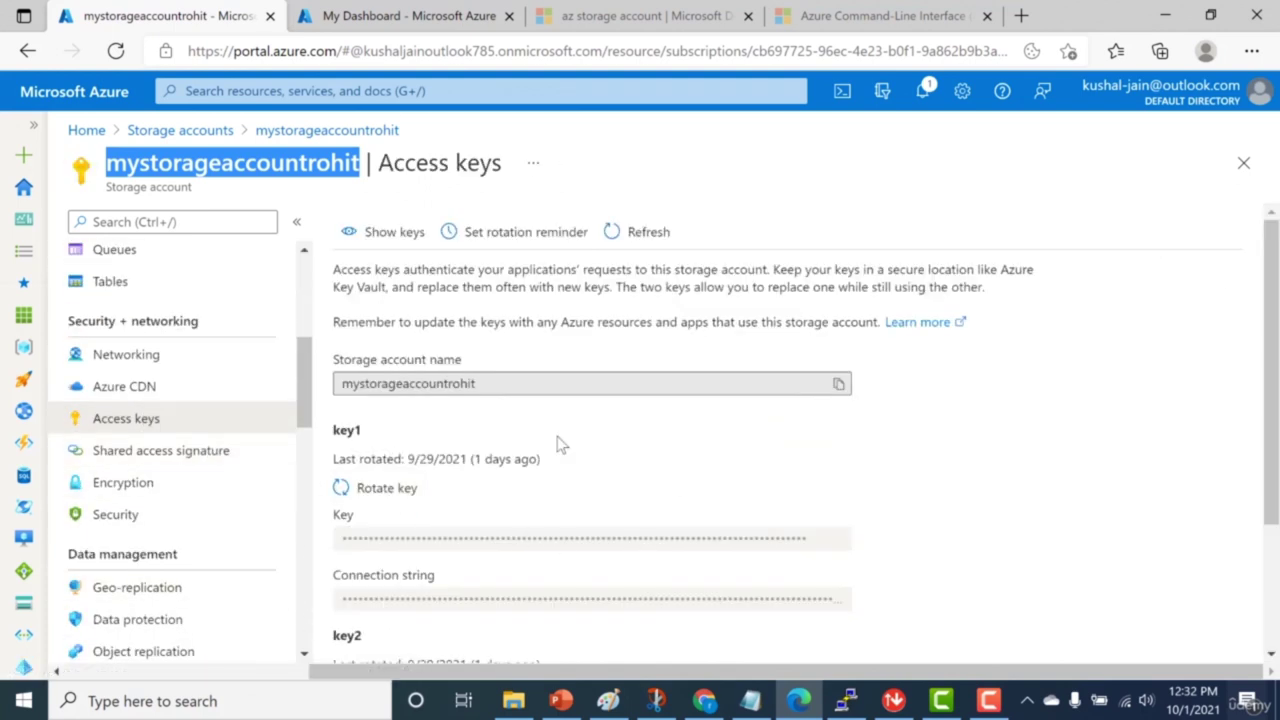
click(372, 231)
click(838, 538)
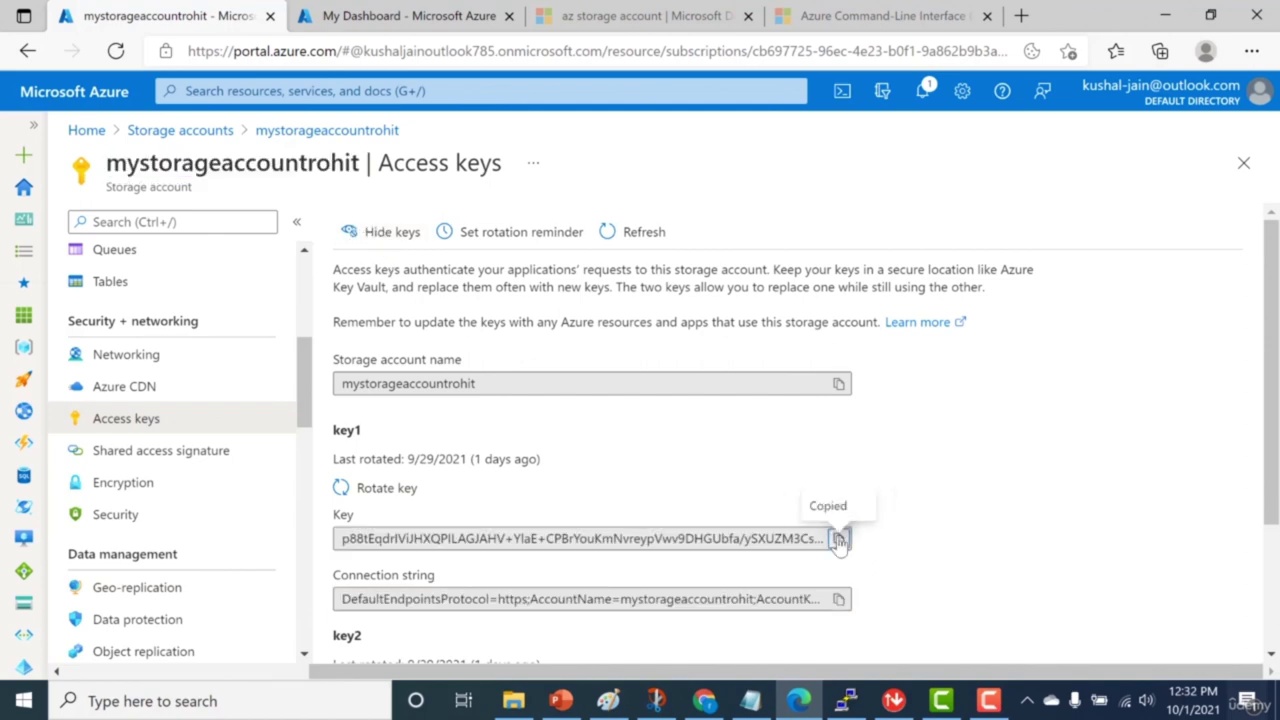
click(750, 700)
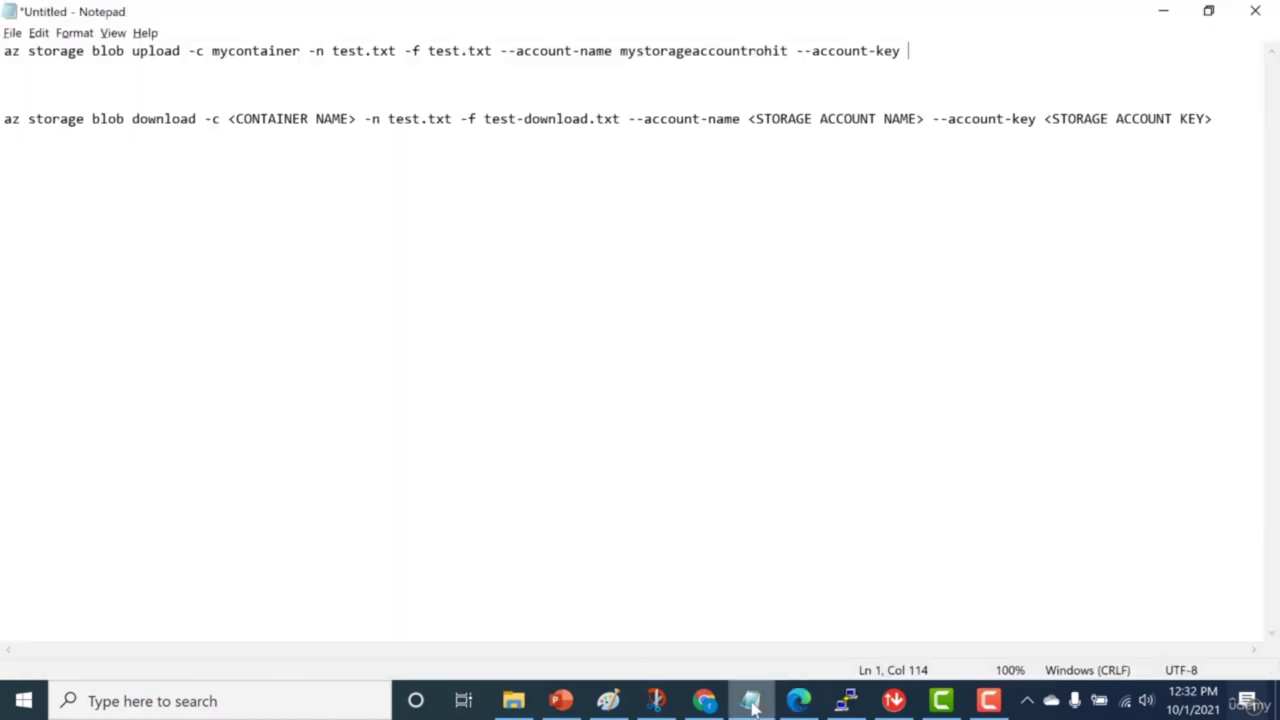
key(ctrl+v)
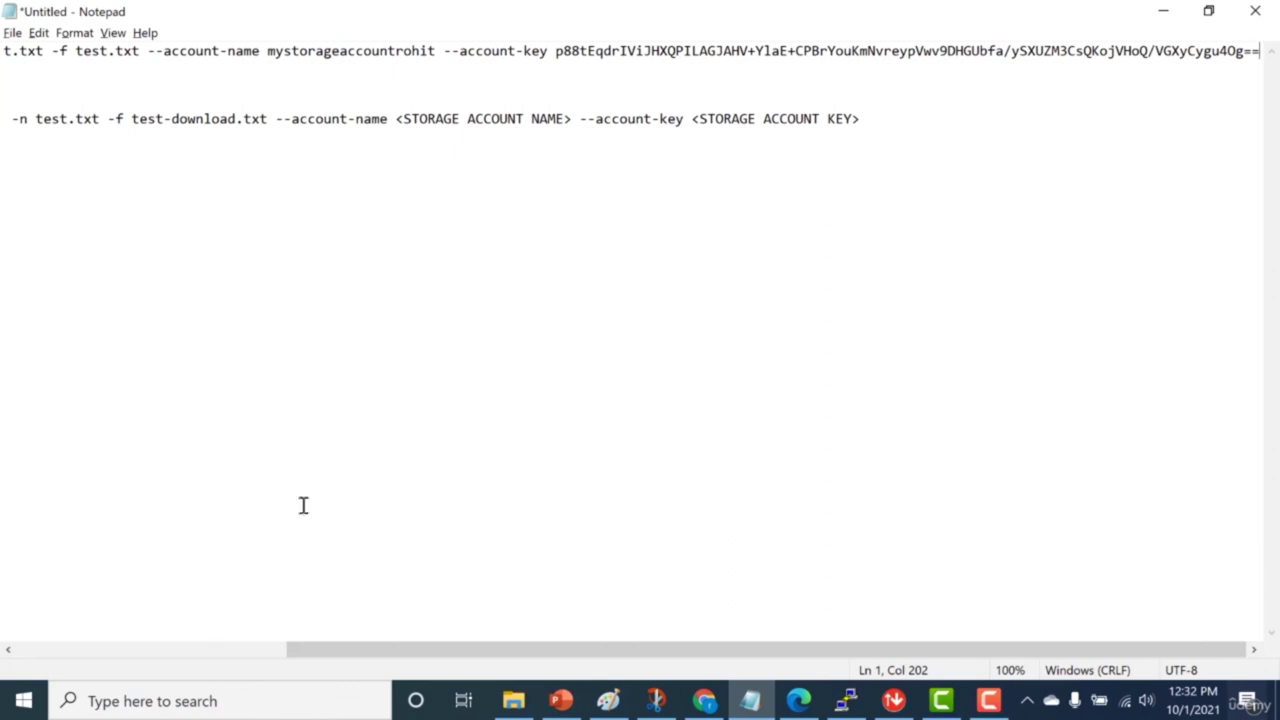
click(131, 652)
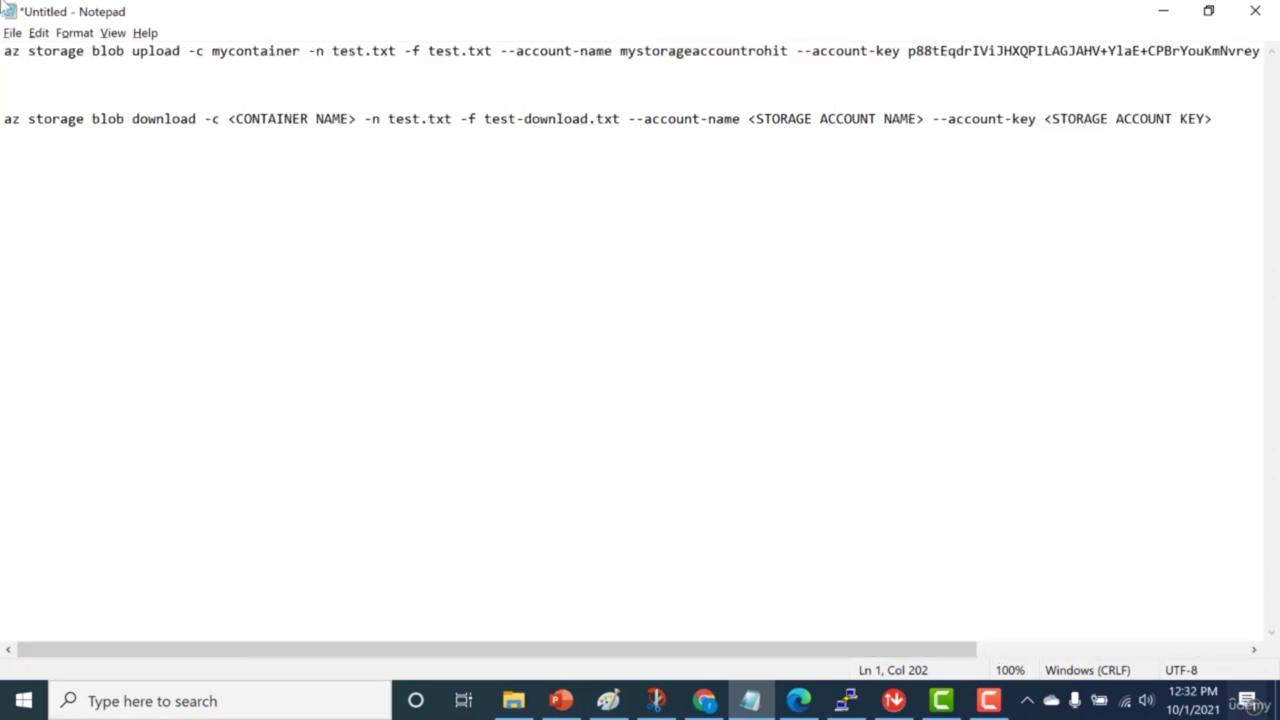
drag(4, 50, 15, 82)
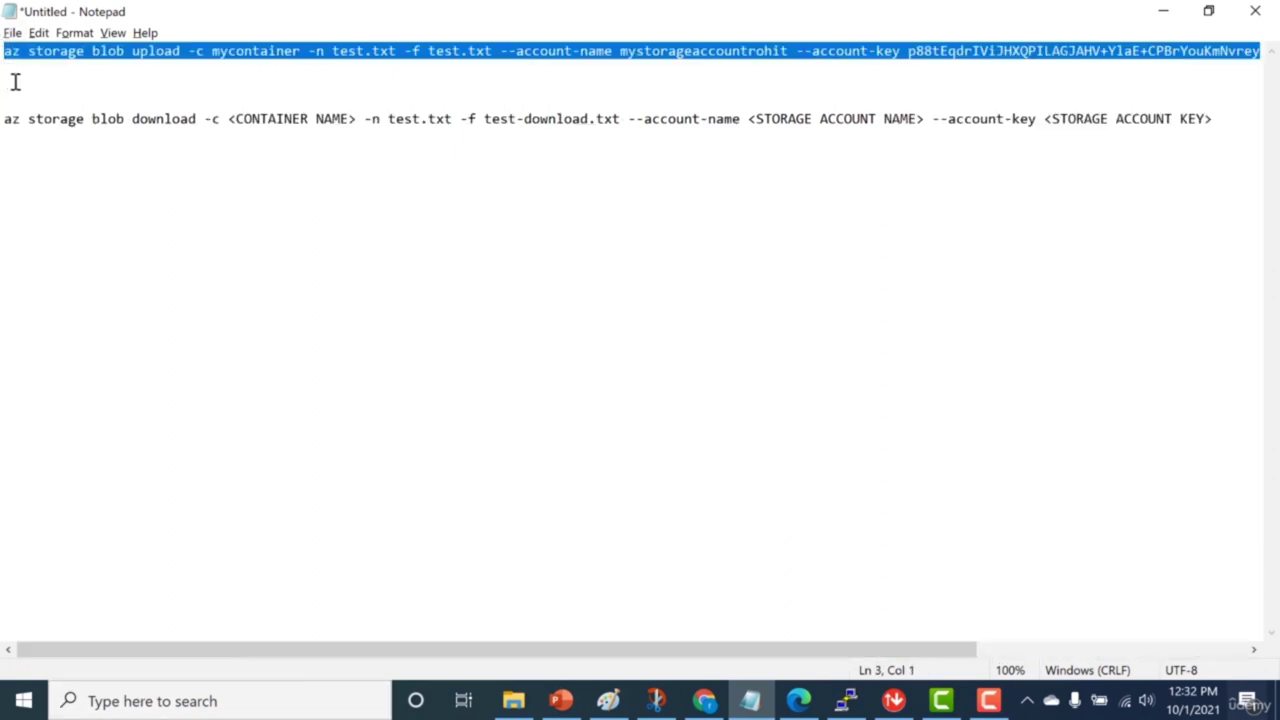
Step: Clear the Cloud Shell and run the pasted upload command for test.txt
click(795, 704)
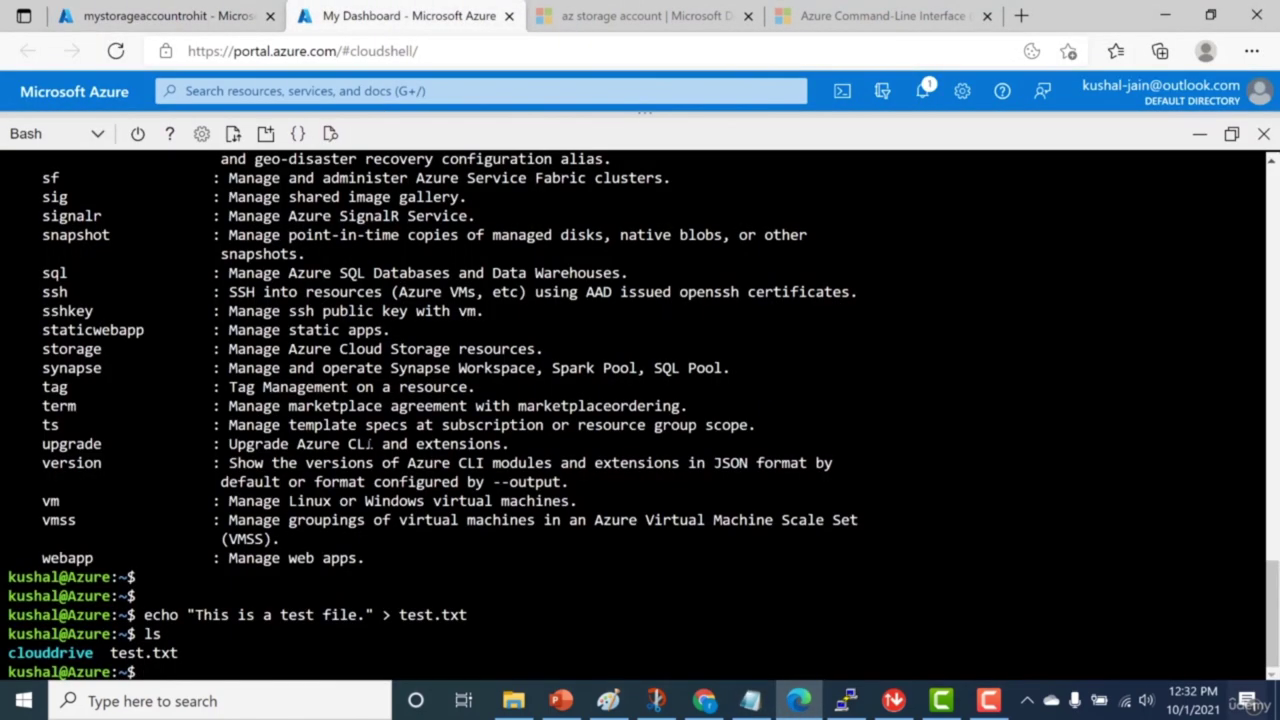
text(clear)
key(Return)
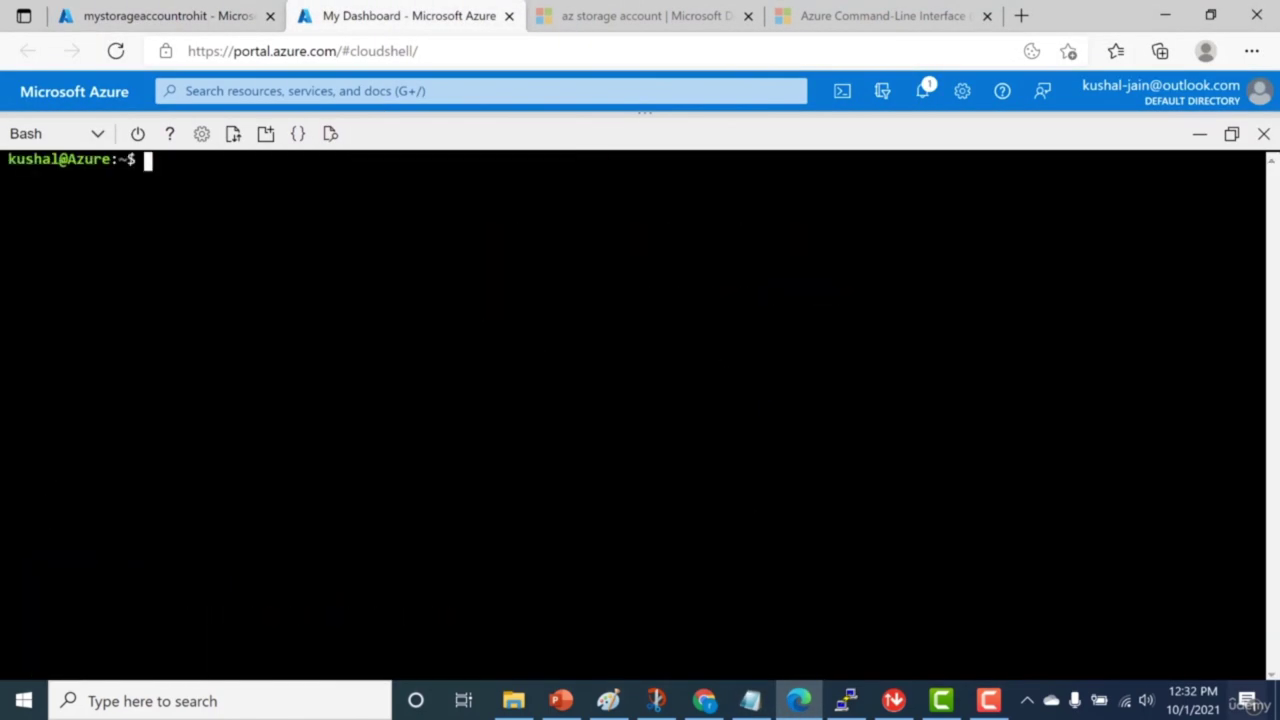
right_click(372, 405)
click(423, 391)
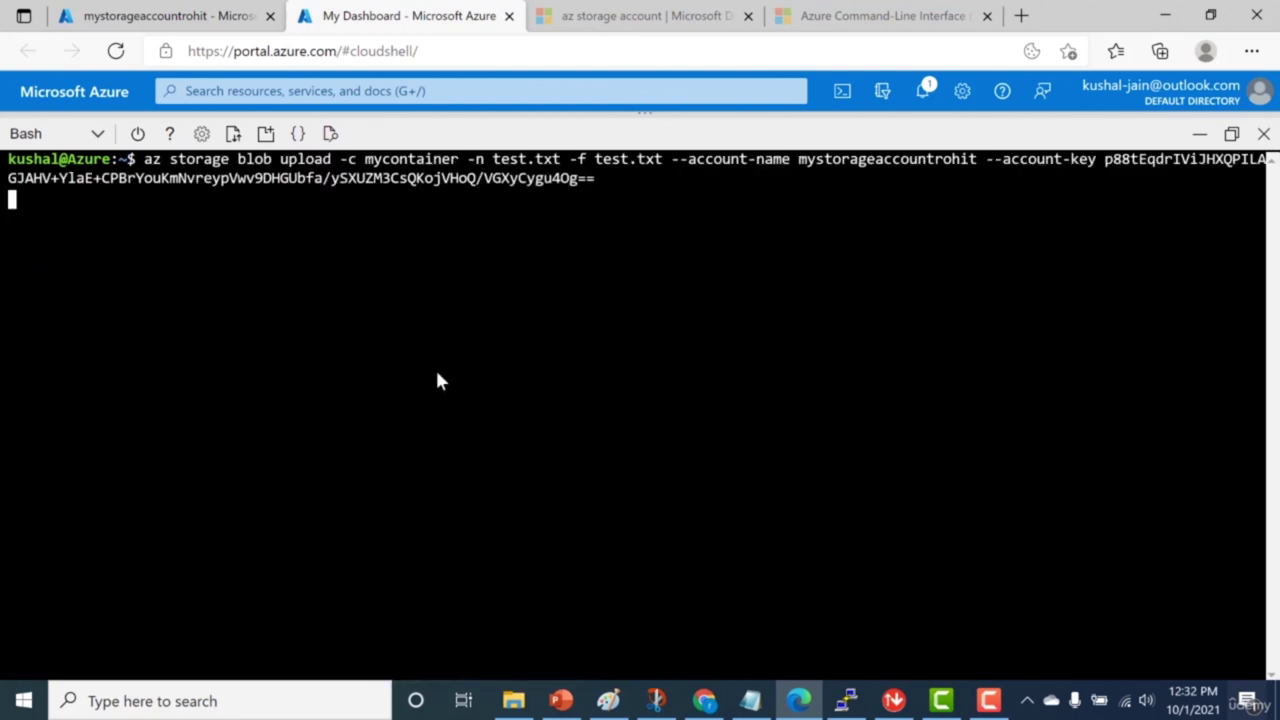
key(Return)
key(Return)
key(Return)
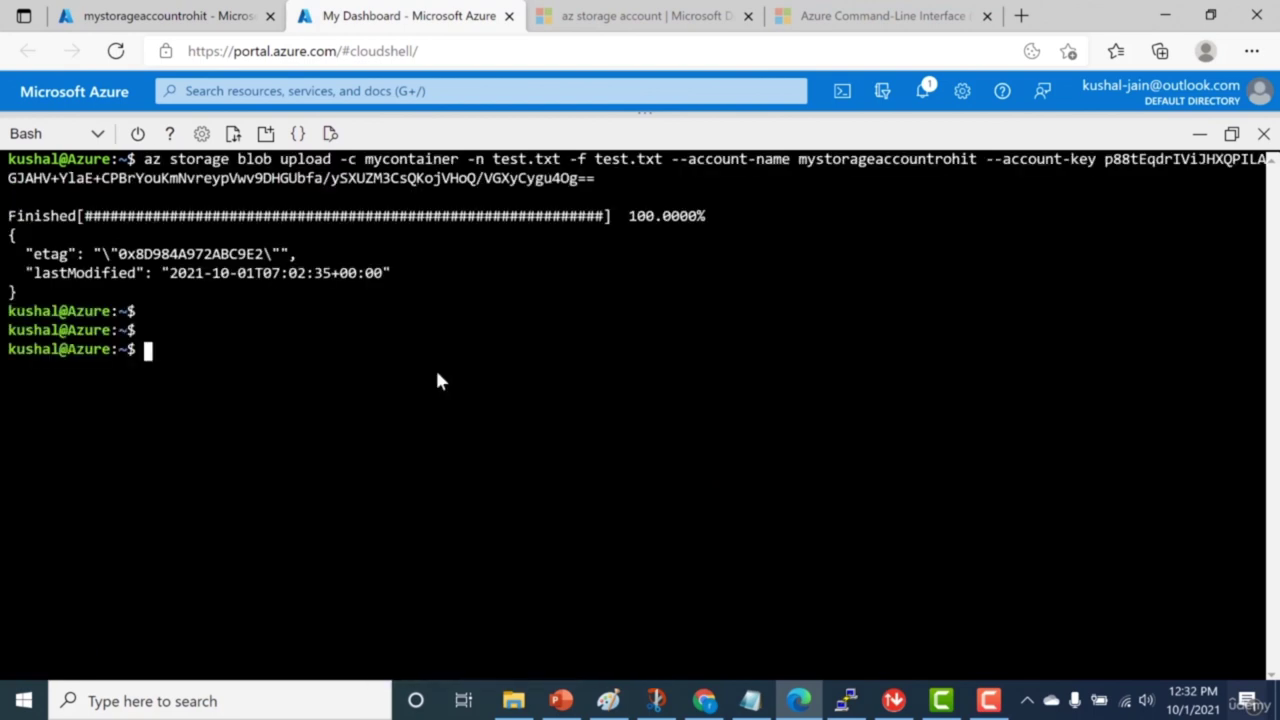
drag(405, 273, 3, 218)
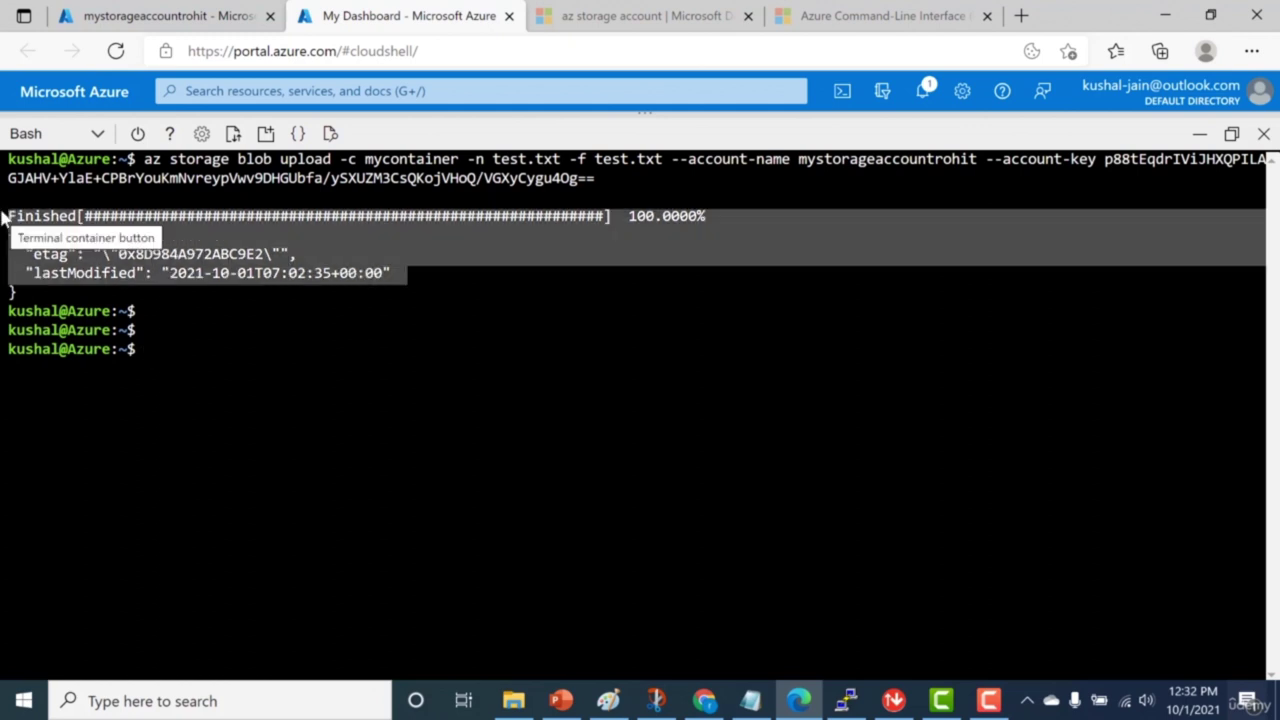
Step: Open mycontainer from the storage account's Containers list to confirm test.txt is there
click(198, 17)
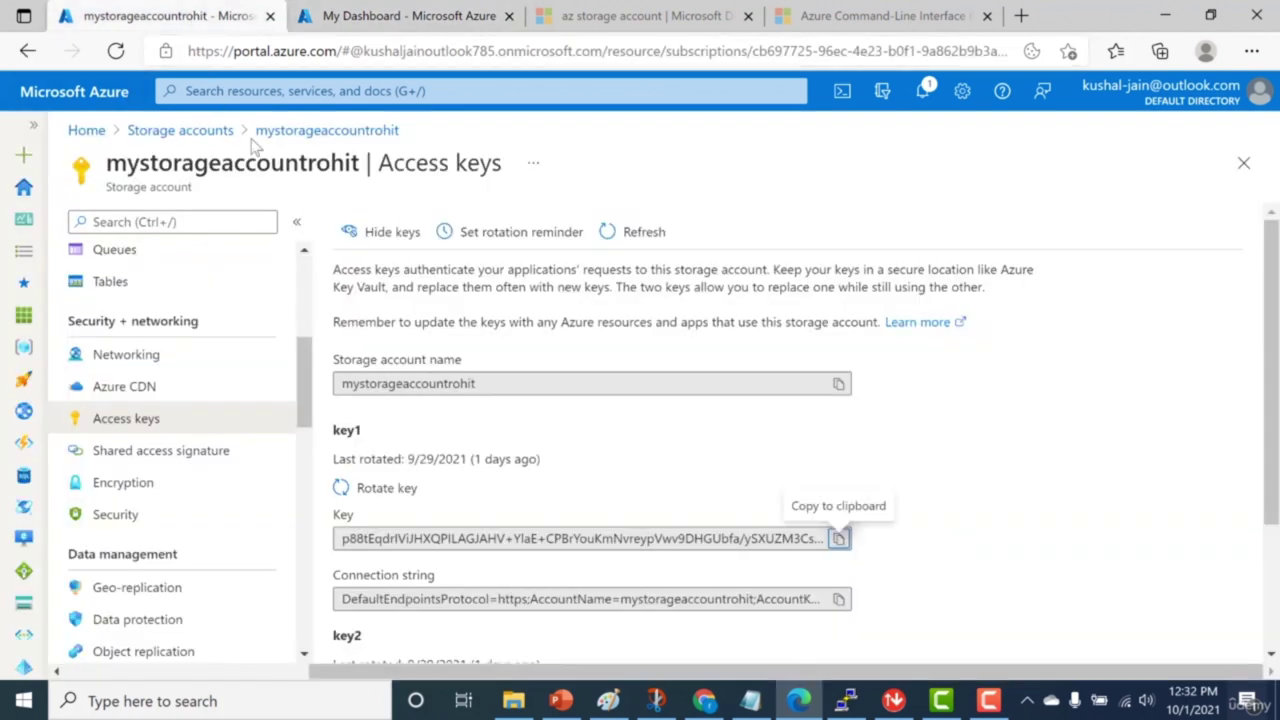
click(305, 131)
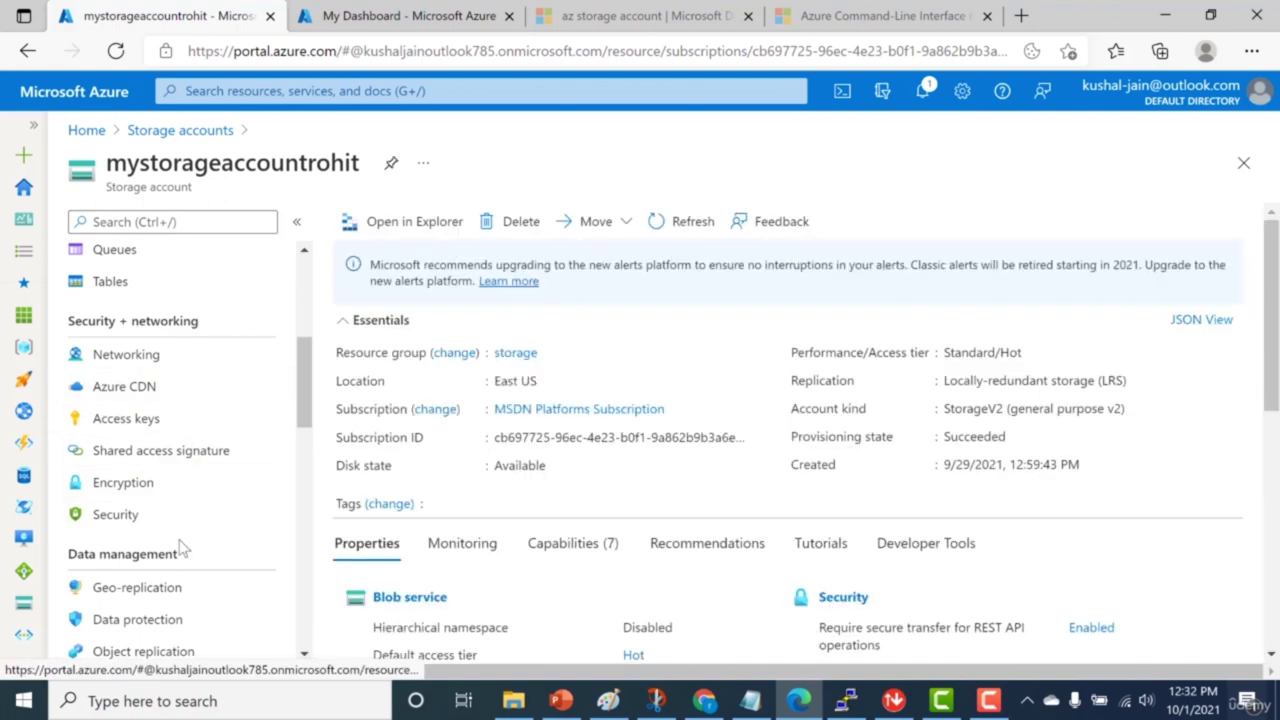
scroll(290, 290, up, 4)
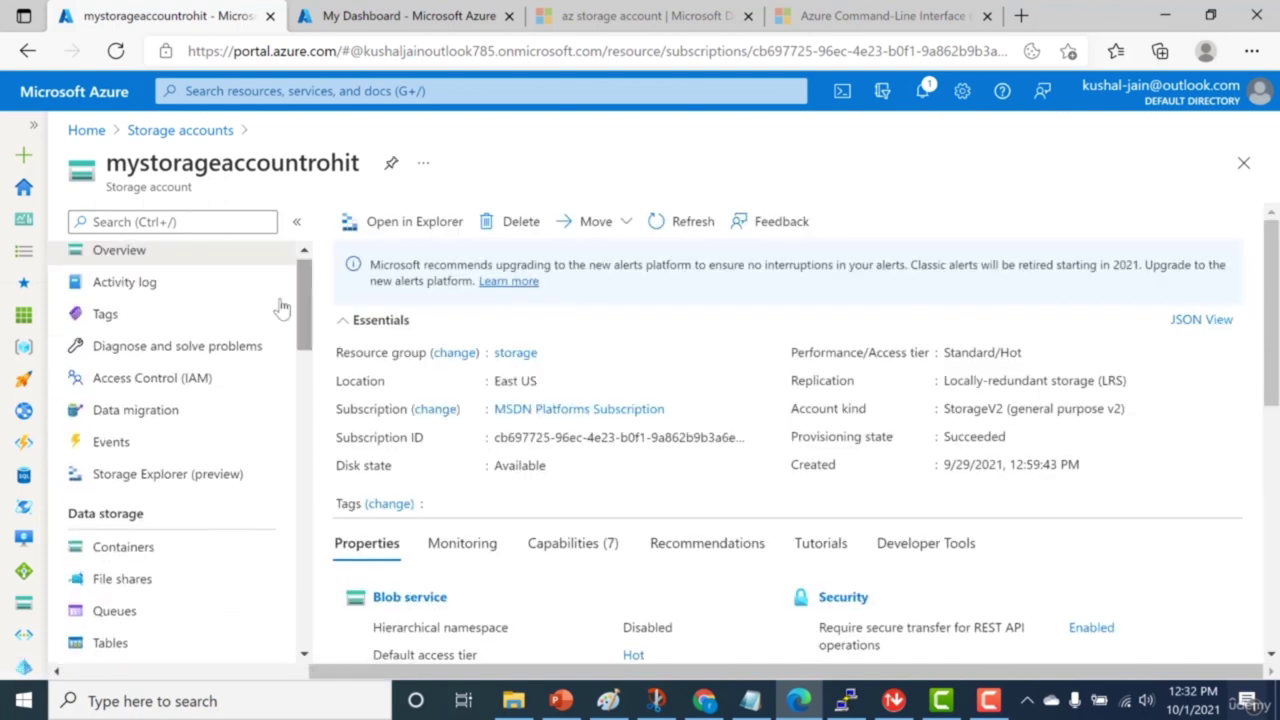
click(145, 554)
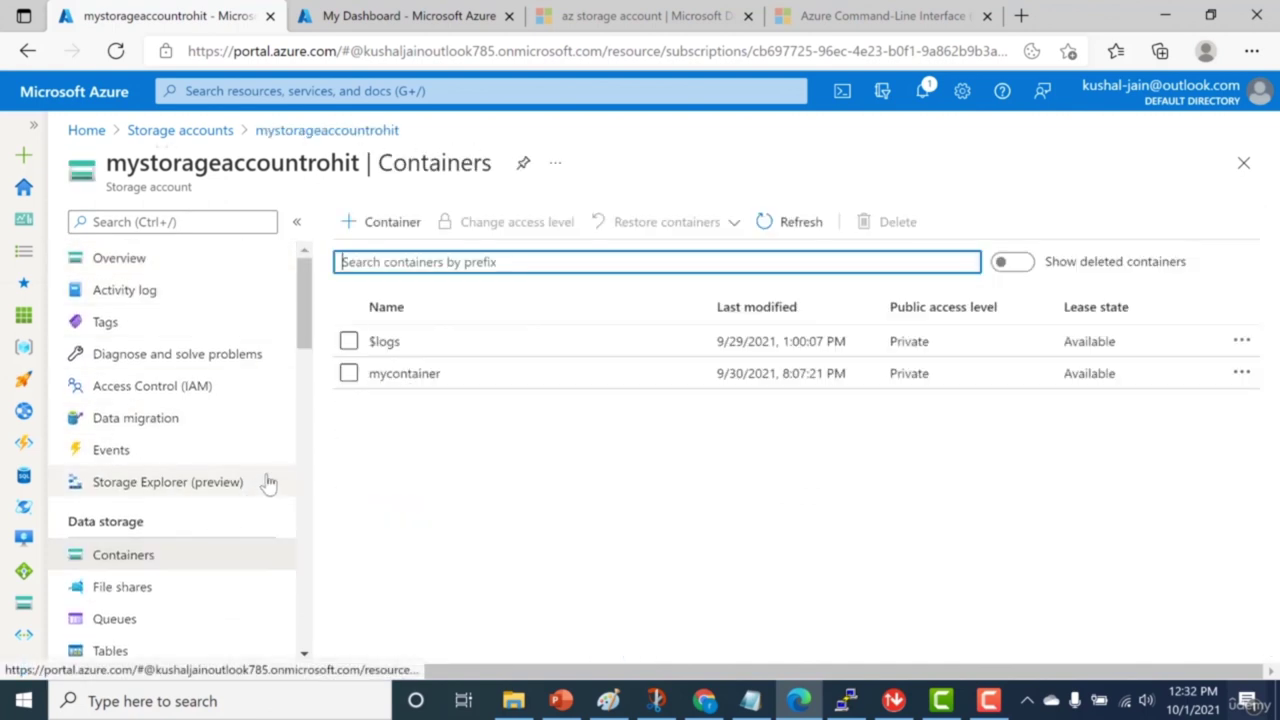
click(417, 375)
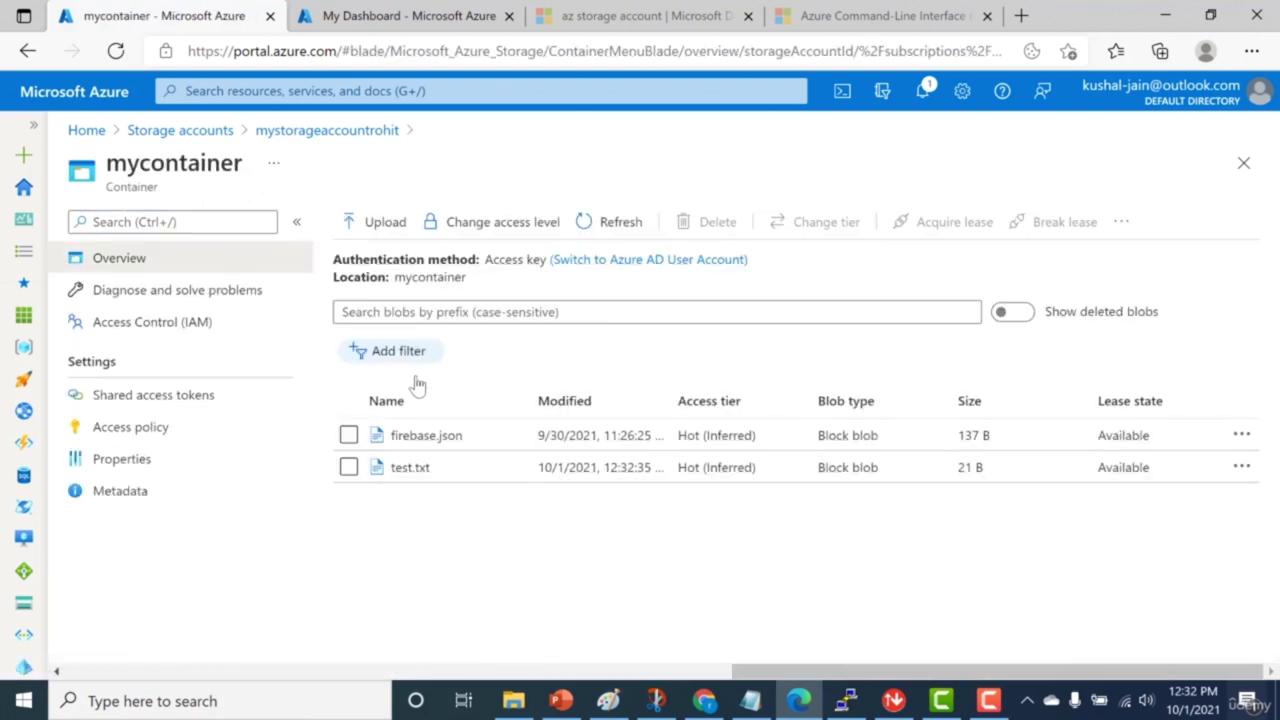
drag(449, 489, 427, 487)
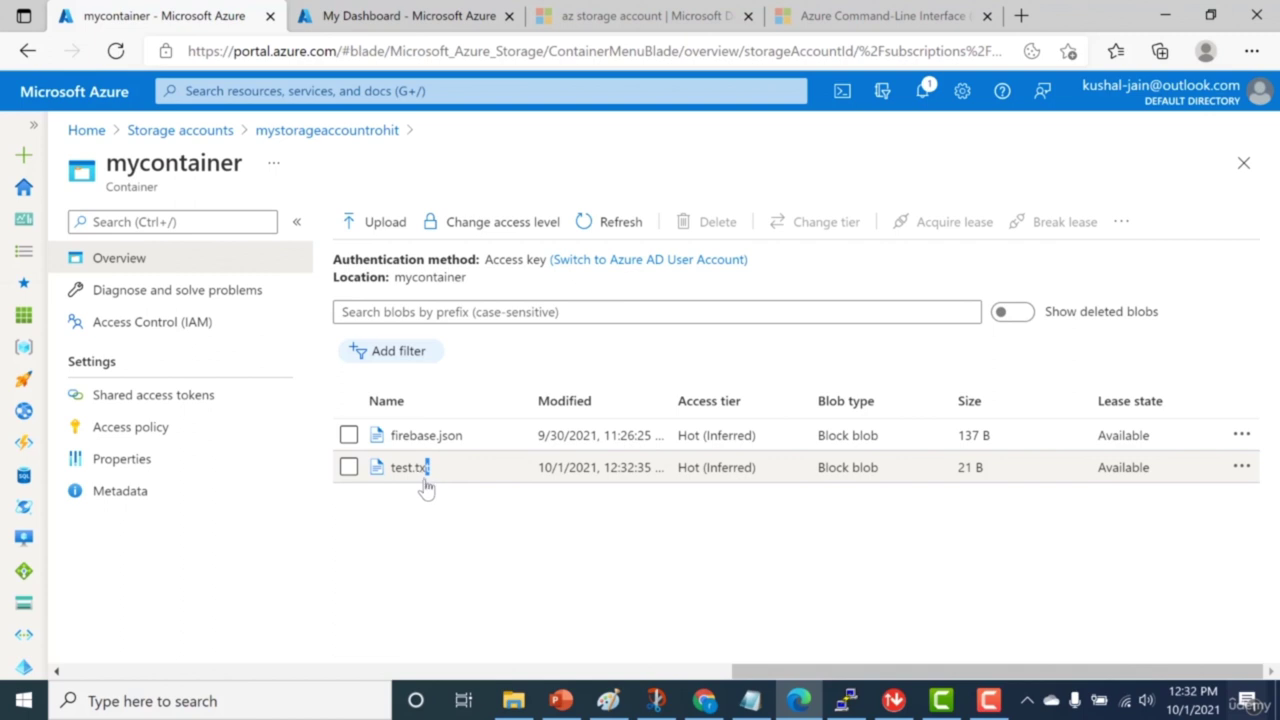
click(750, 700)
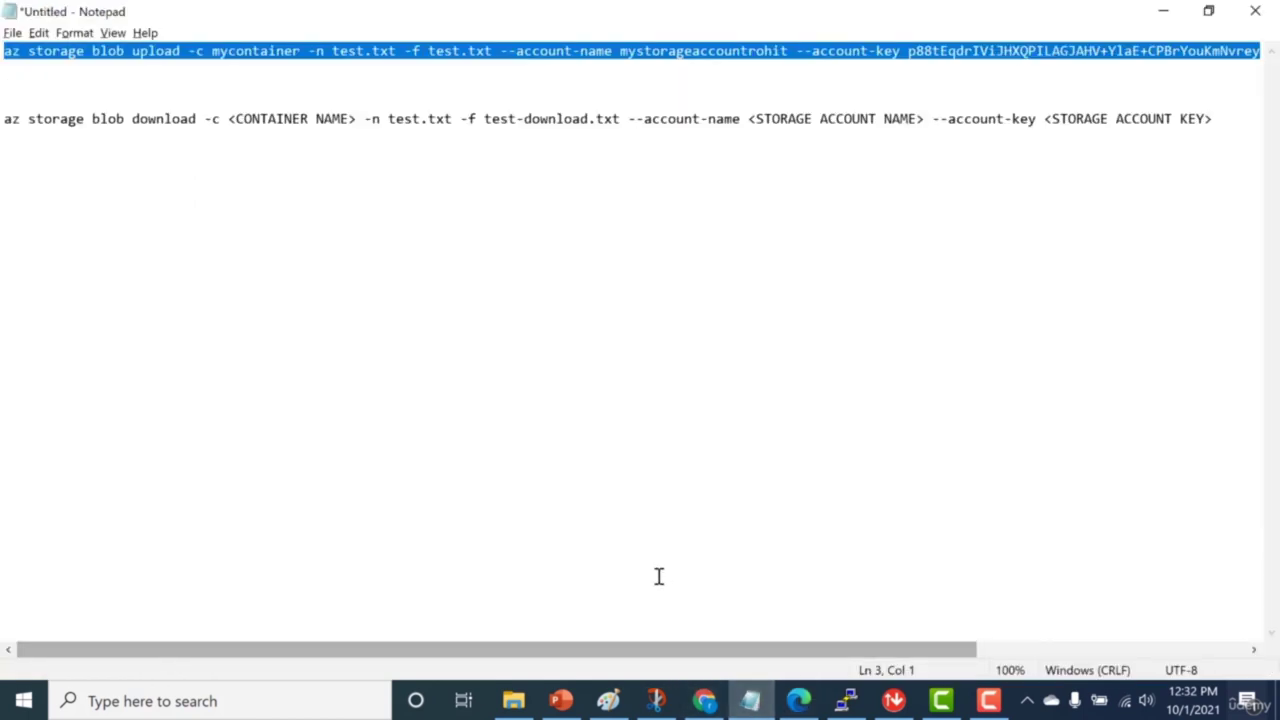
Step: Fill the download command's container and account key placeholders with mycontainer and the copied key
click(271, 114)
double_click(240, 52)
key(ctrl+c)
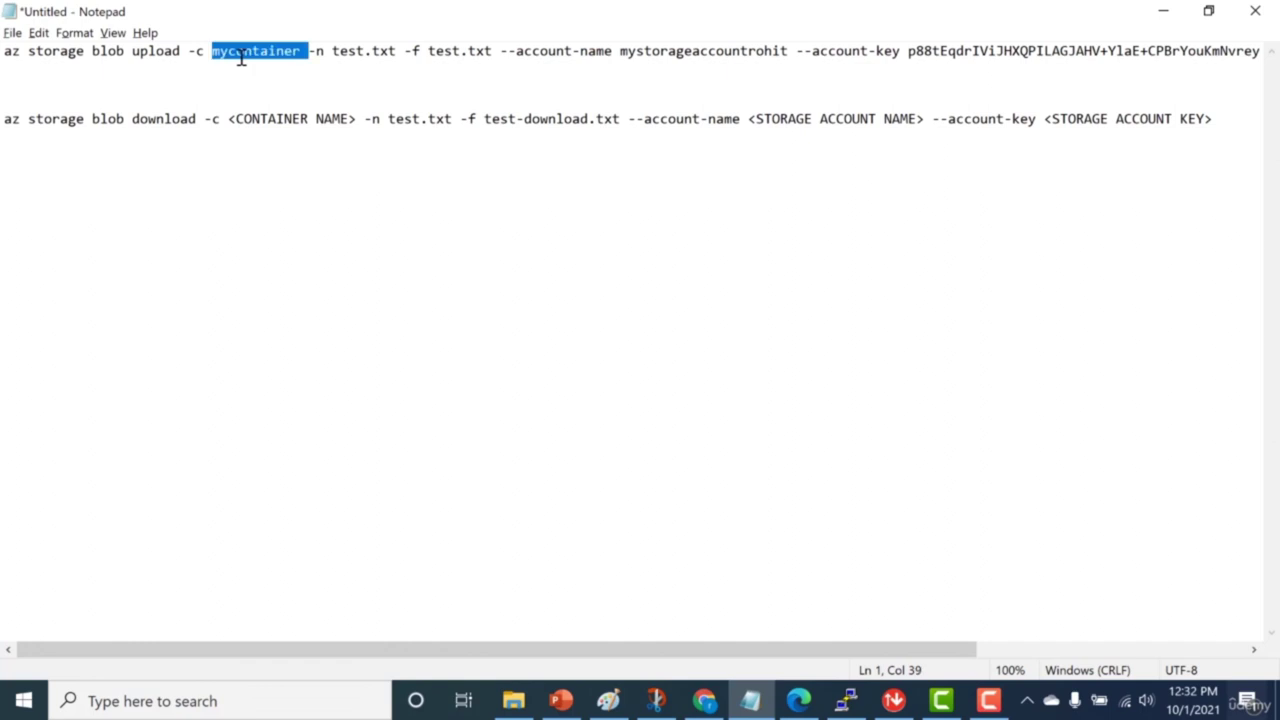
drag(228, 124, 356, 118)
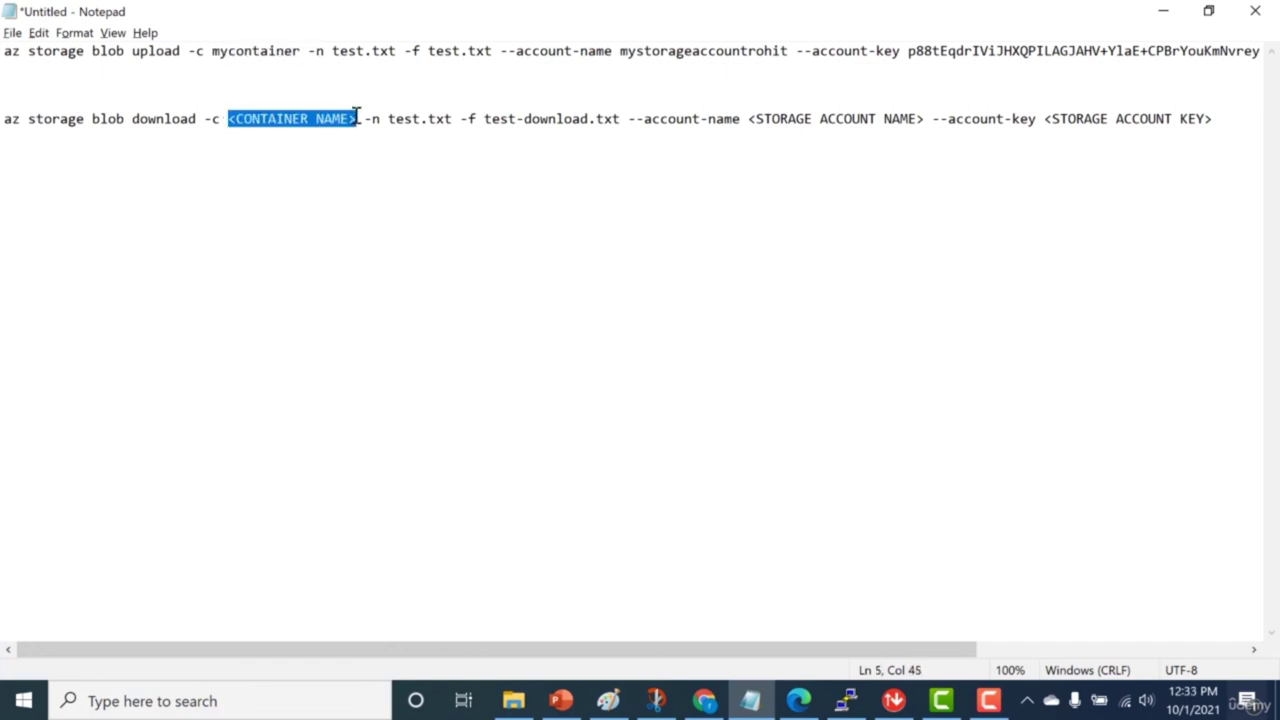
key(ctrl+v)
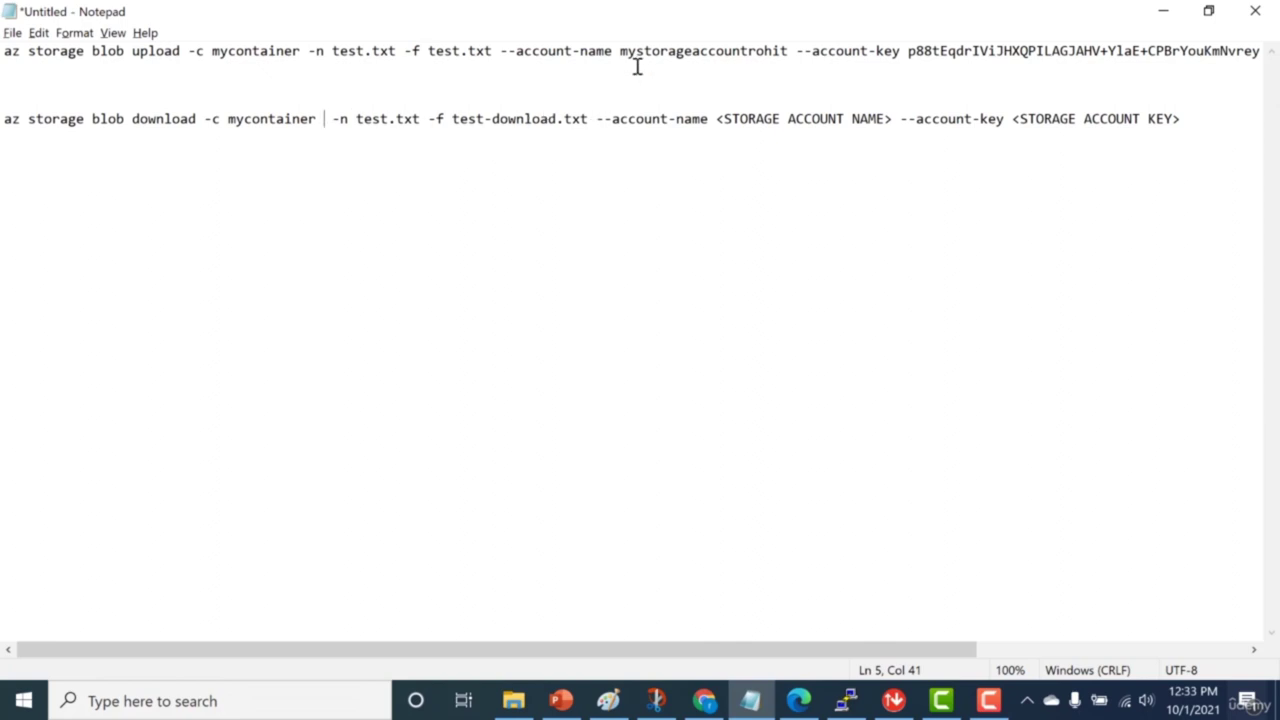
drag(907, 50, 1262, 45)
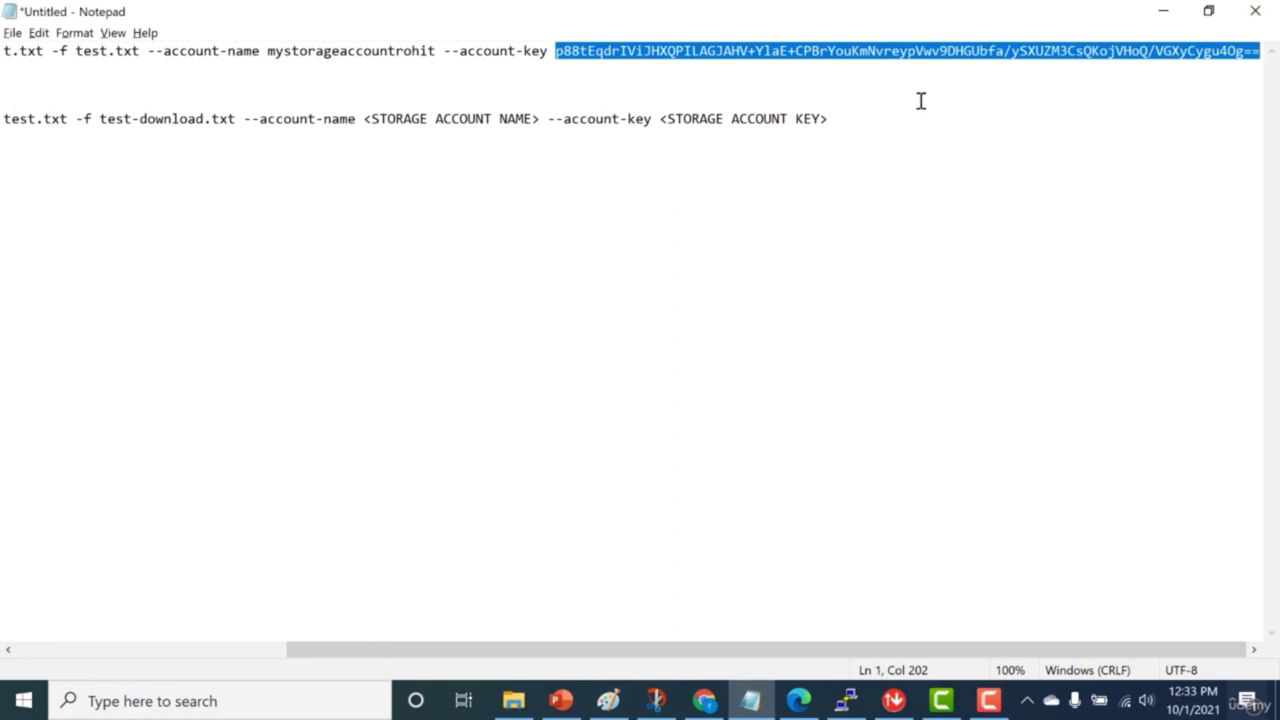
drag(659, 118, 827, 118)
drag(1012, 118, 1197, 120)
key(ctrl+v)
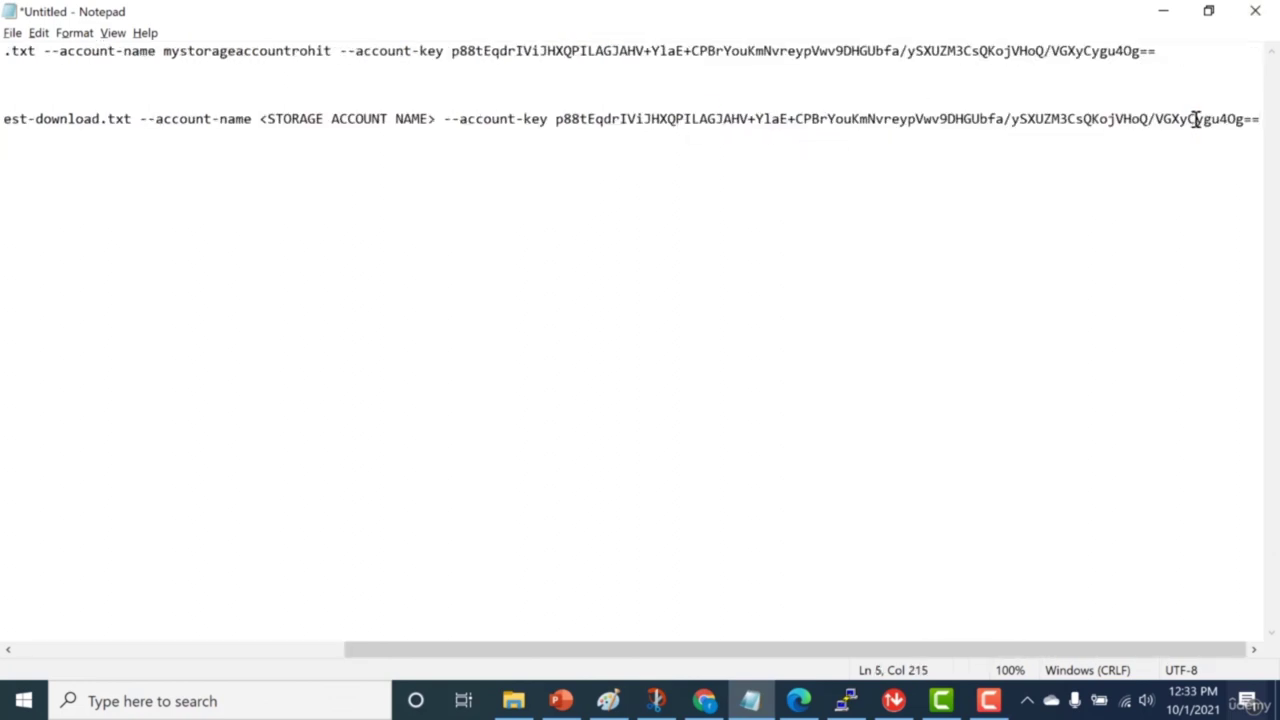
Step: Replace the download command's account name placeholder with mystorageaccountrohit and select the finished command
drag(771, 651, 465, 660)
drag(618, 50, 790, 47)
key(ctrl+c)
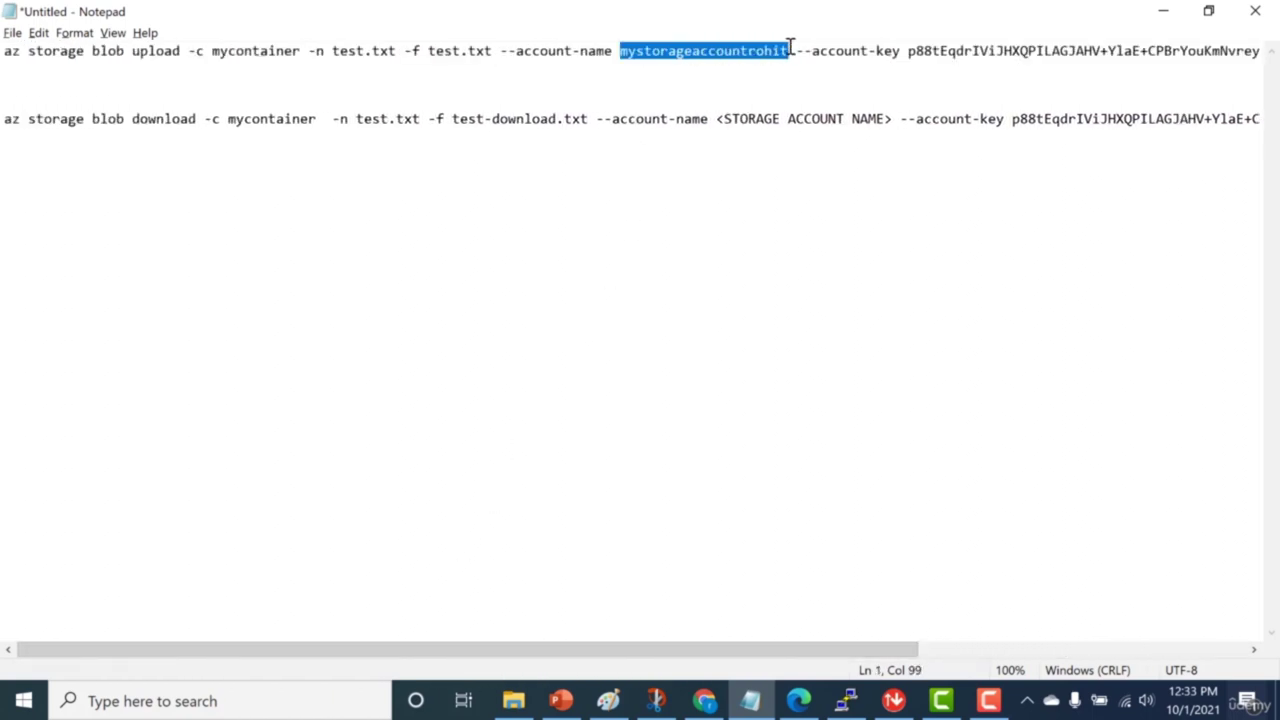
drag(717, 118, 884, 119)
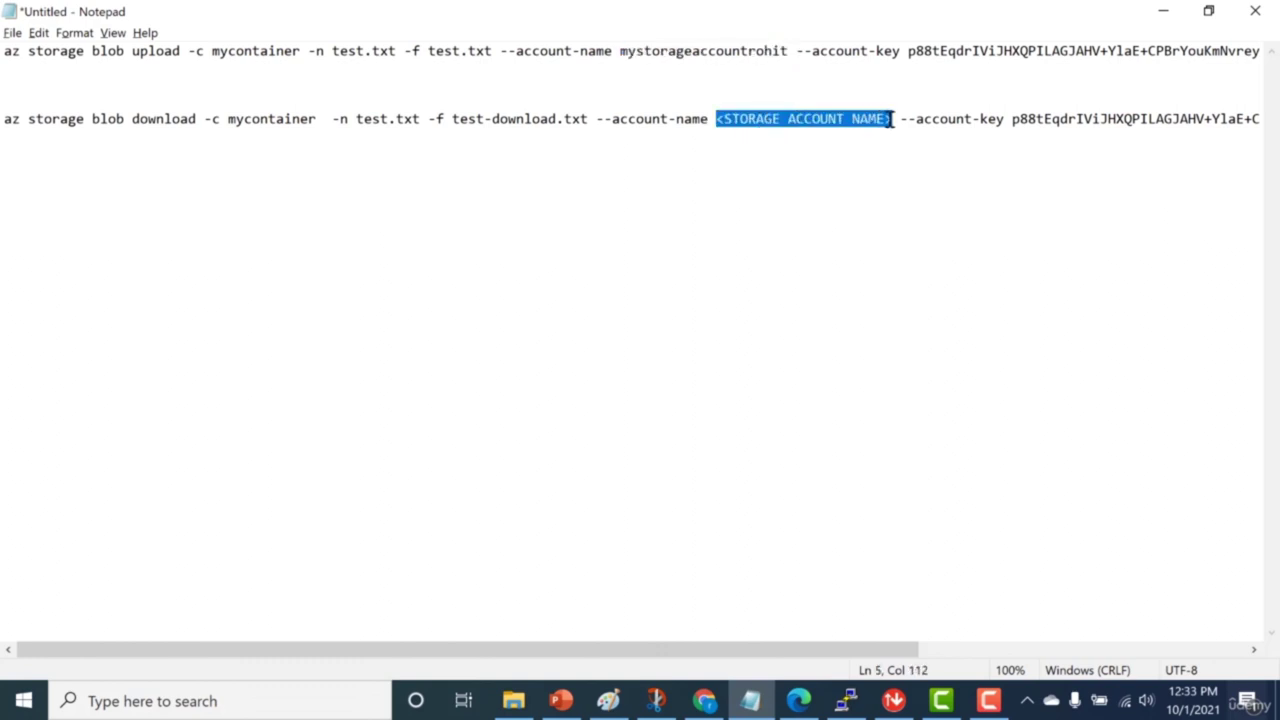
key(ctrl+v)
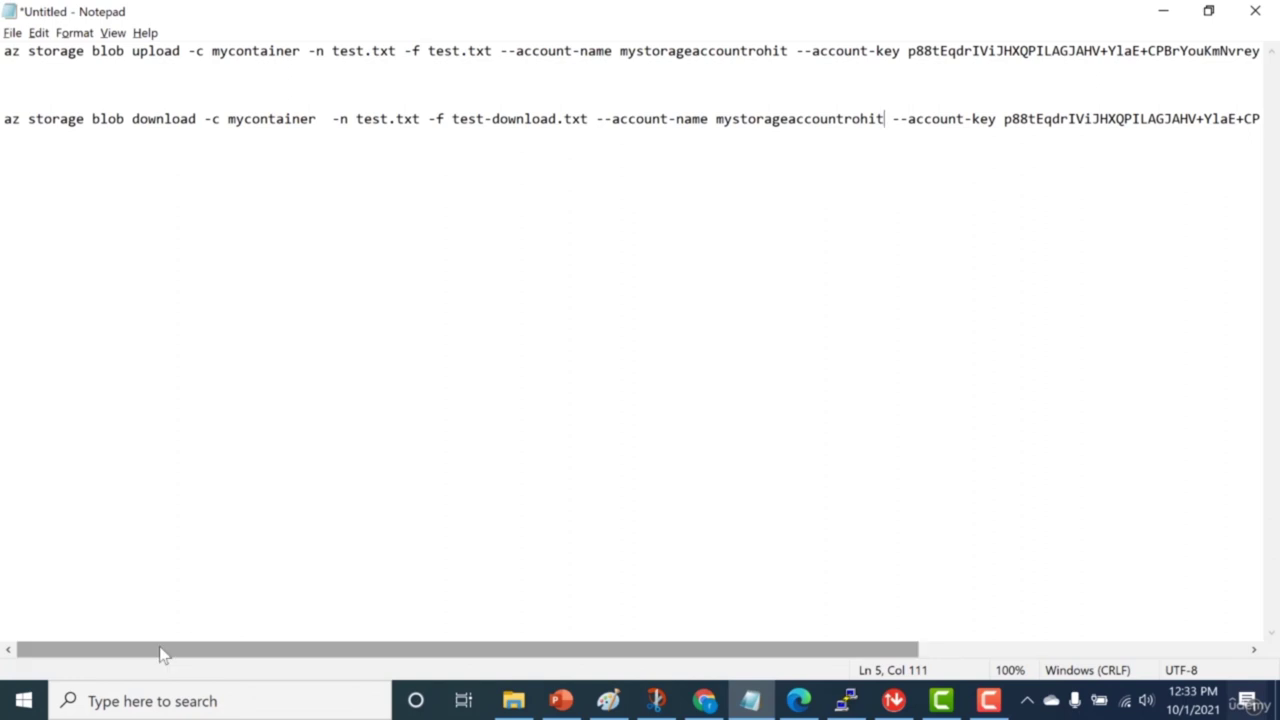
drag(4, 118, 1278, 170)
key(ctrl+c)
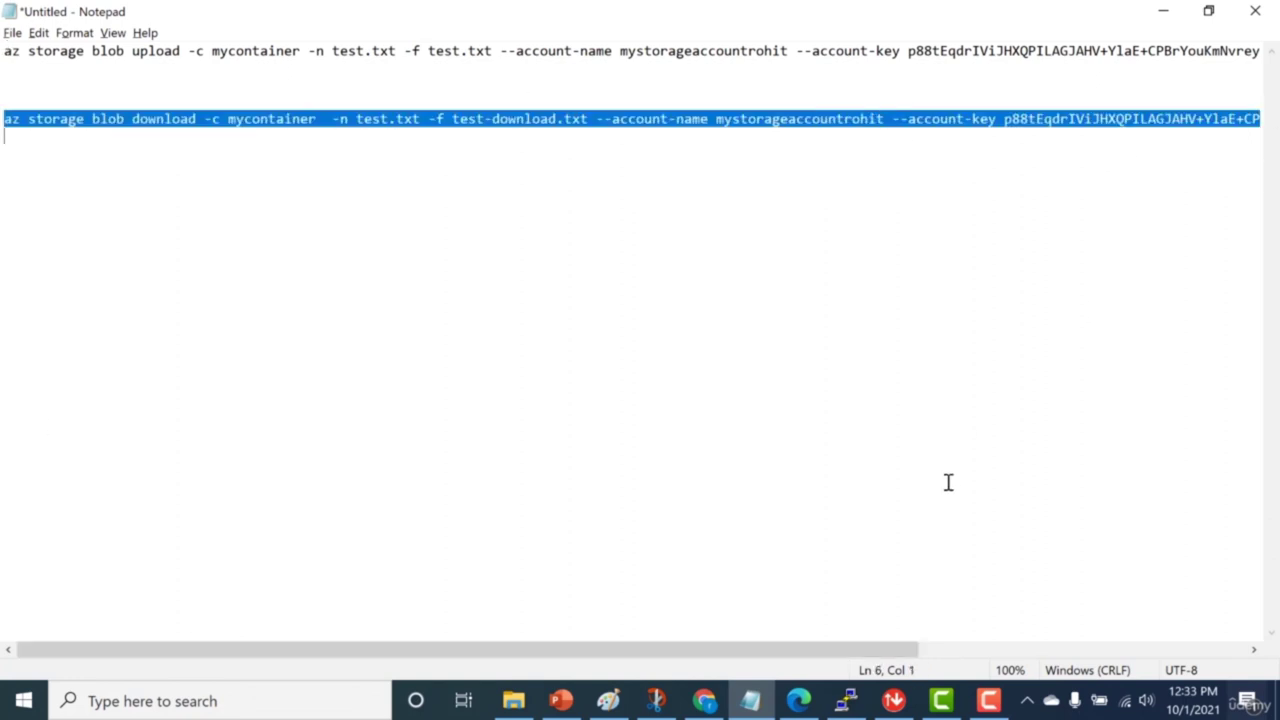
click(812, 701)
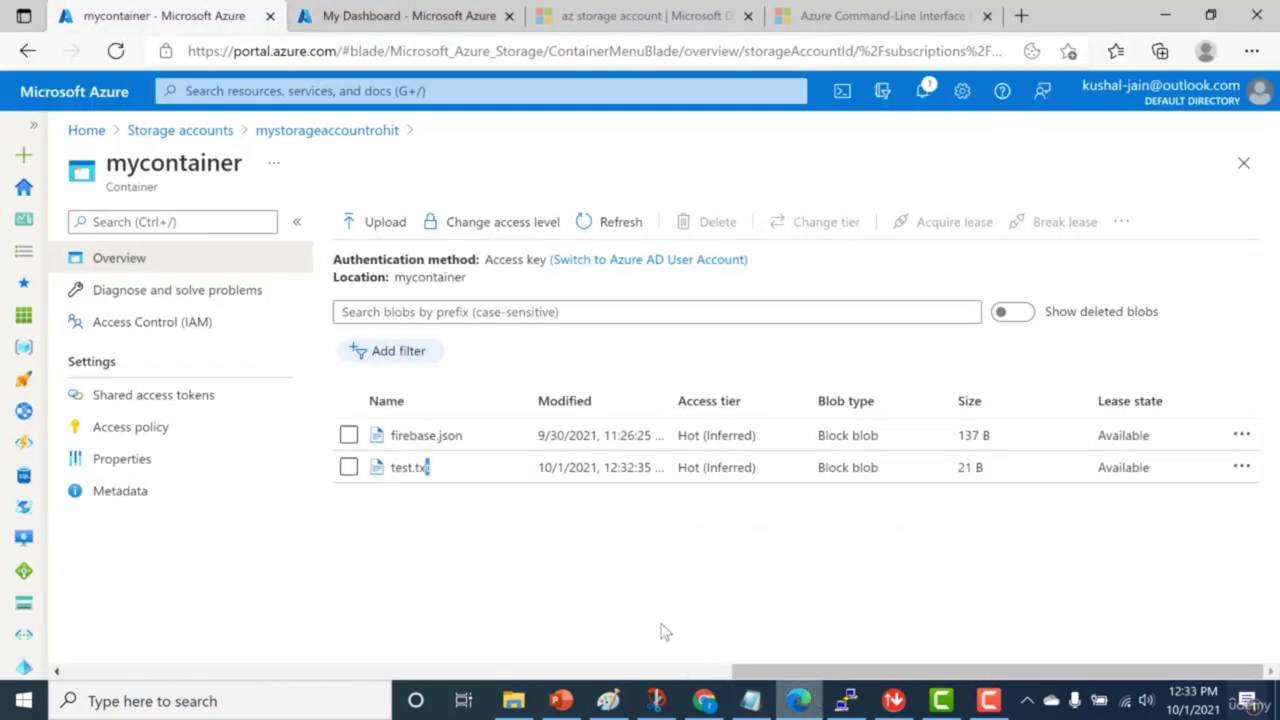
Step: Paste and run the download command in Cloud Shell, then list files to find test-download.txt
click(369, 28)
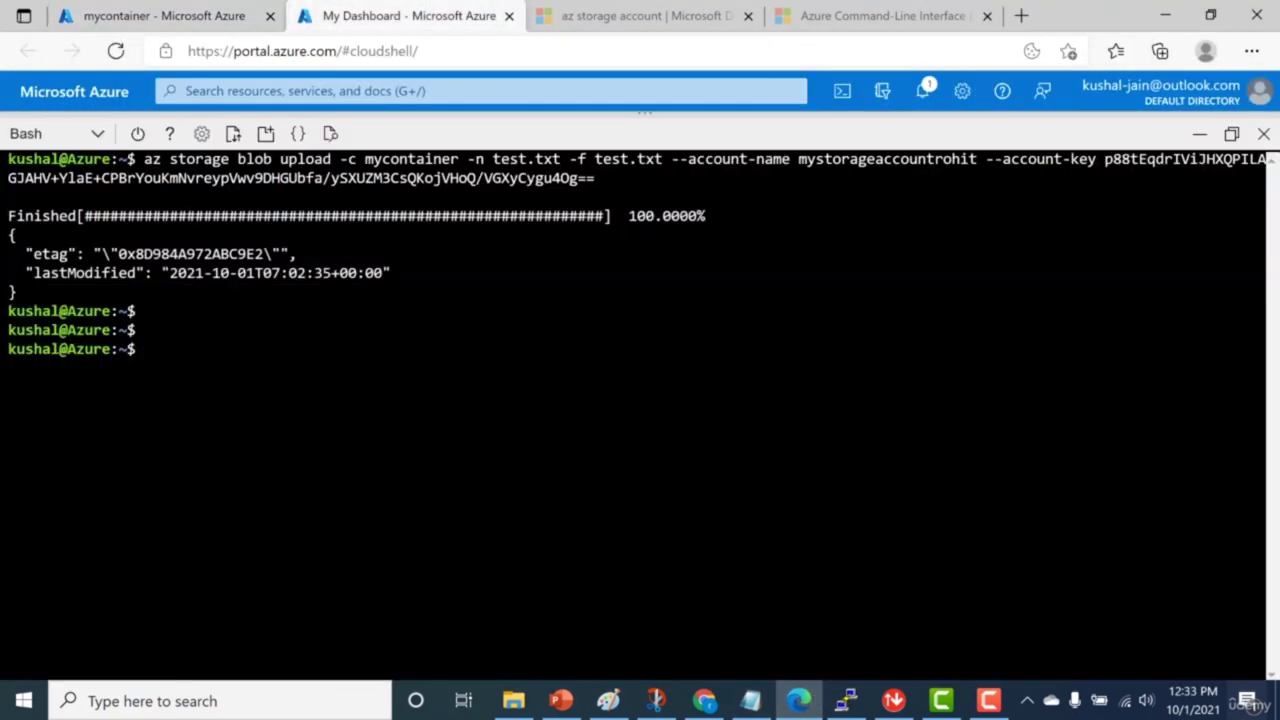
right_click(330, 435)
click(408, 362)
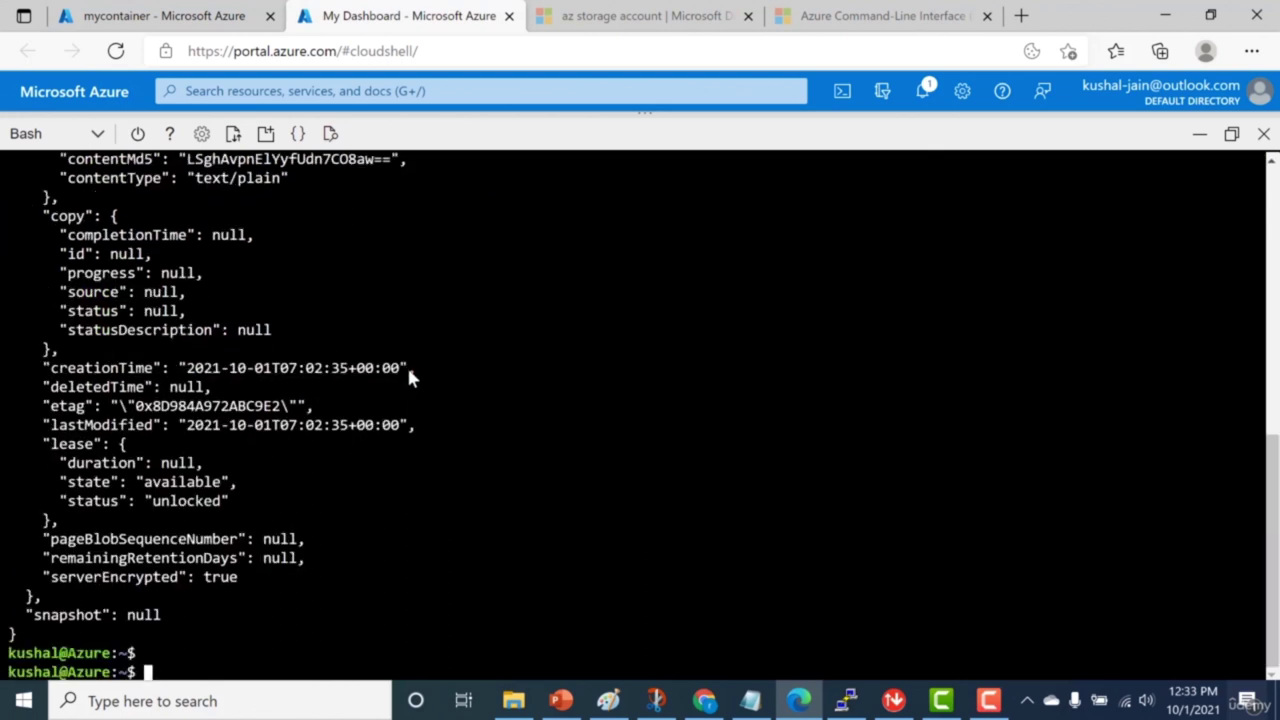
text(ls)
key(Return)
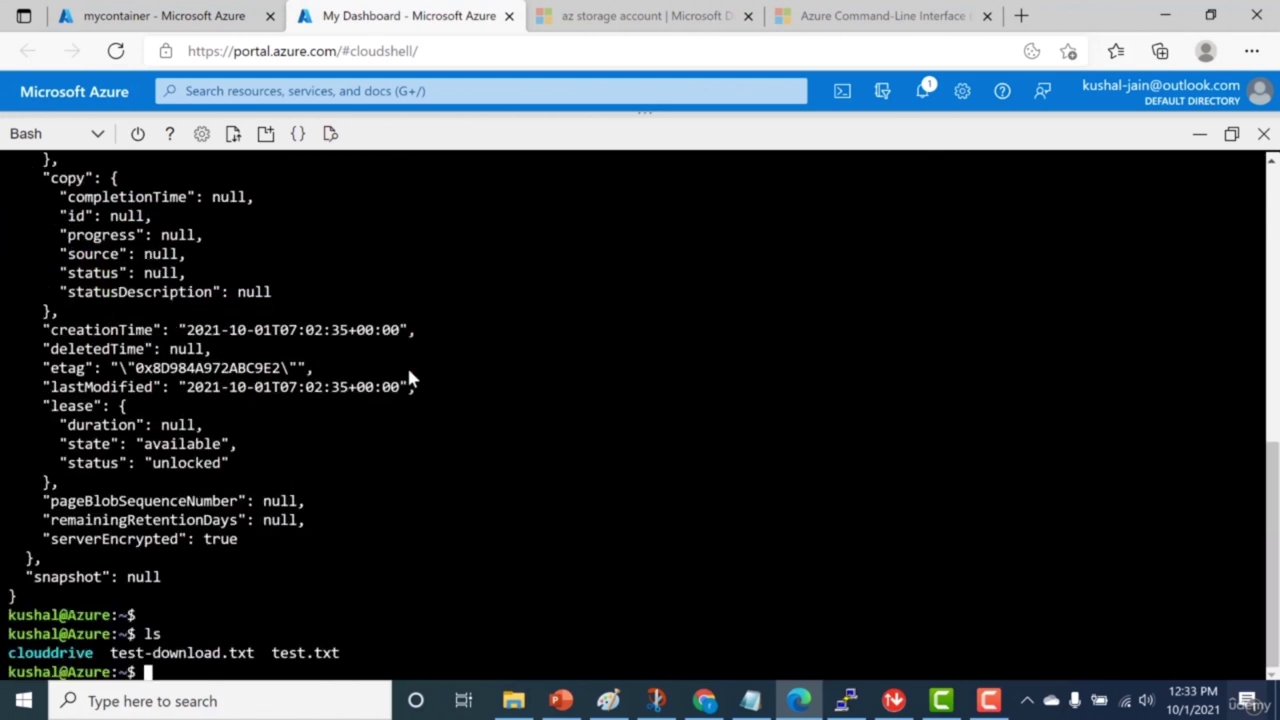
drag(255, 652, 116, 652)
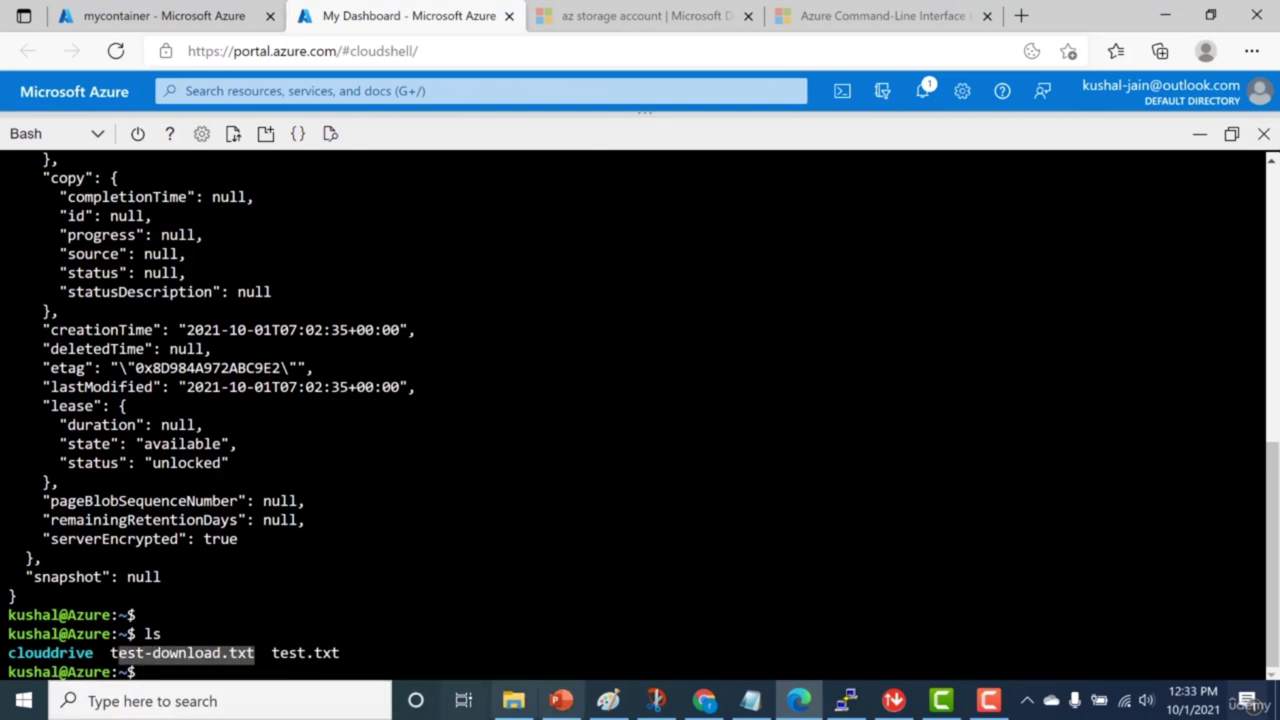
Step: Select the test-download.txt file name in the Notepad download command
click(750, 700)
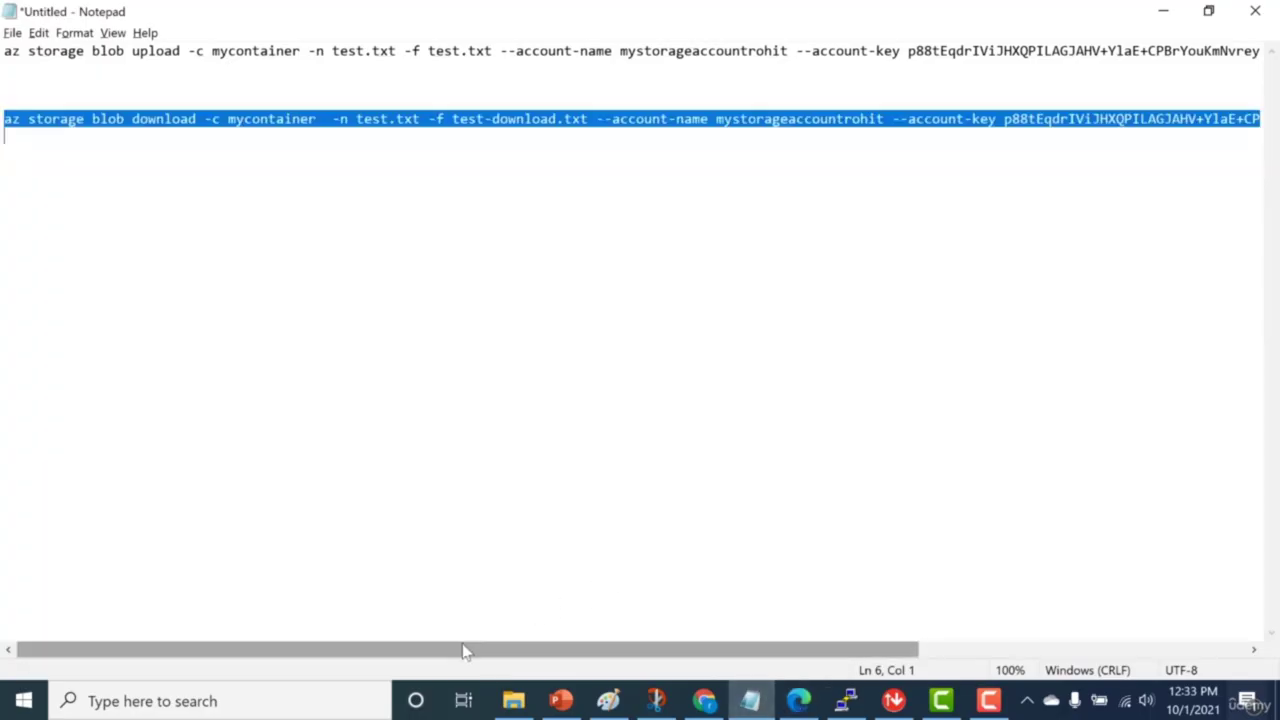
click(368, 474)
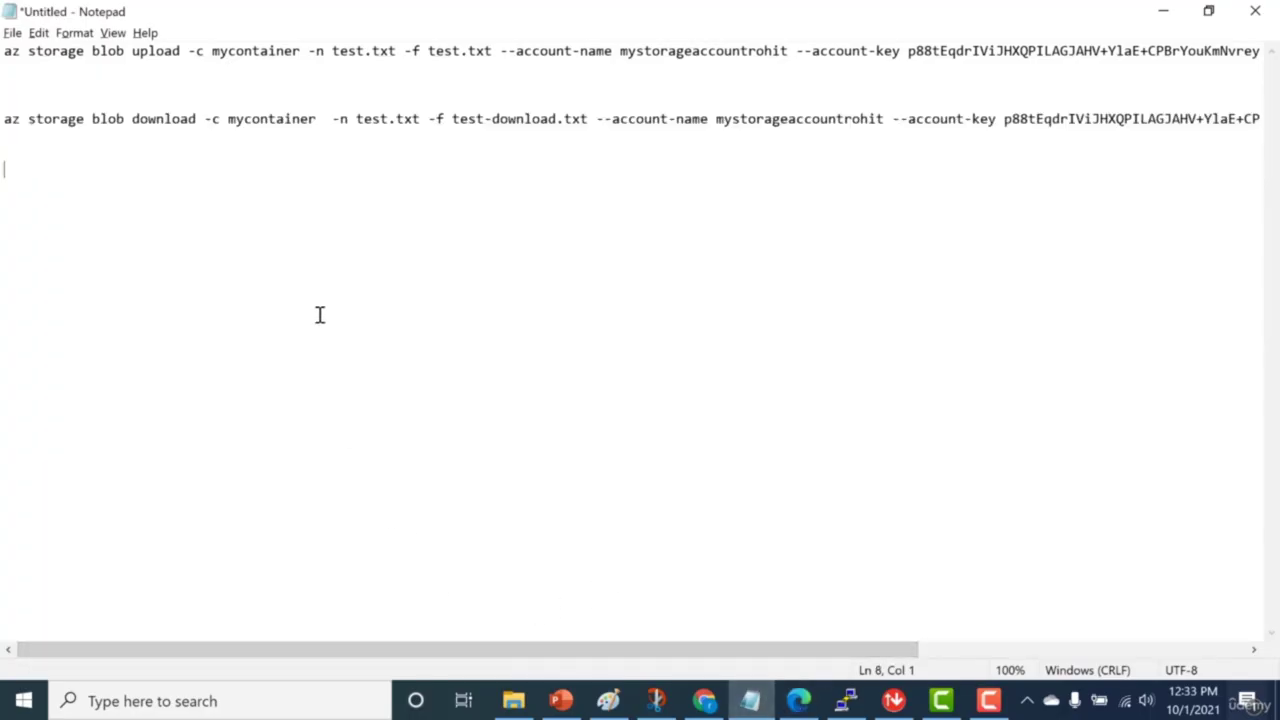
click(459, 118)
drag(452, 118, 588, 120)
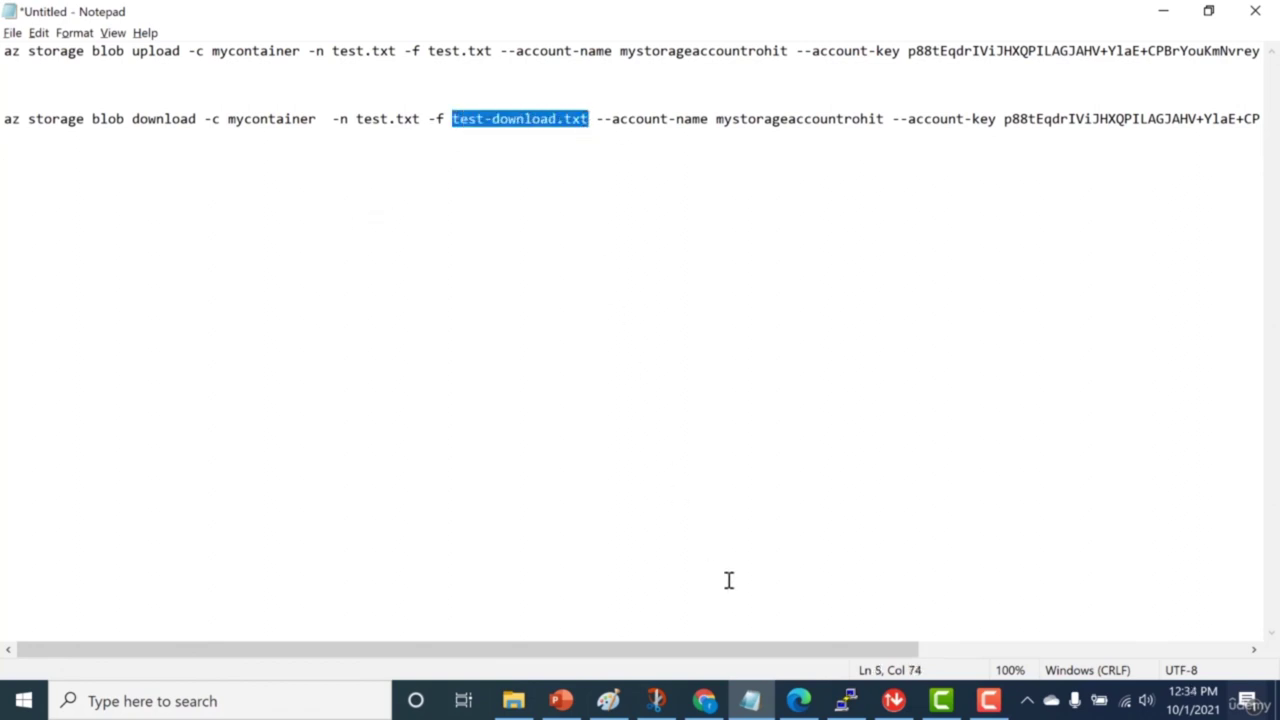
click(798, 700)
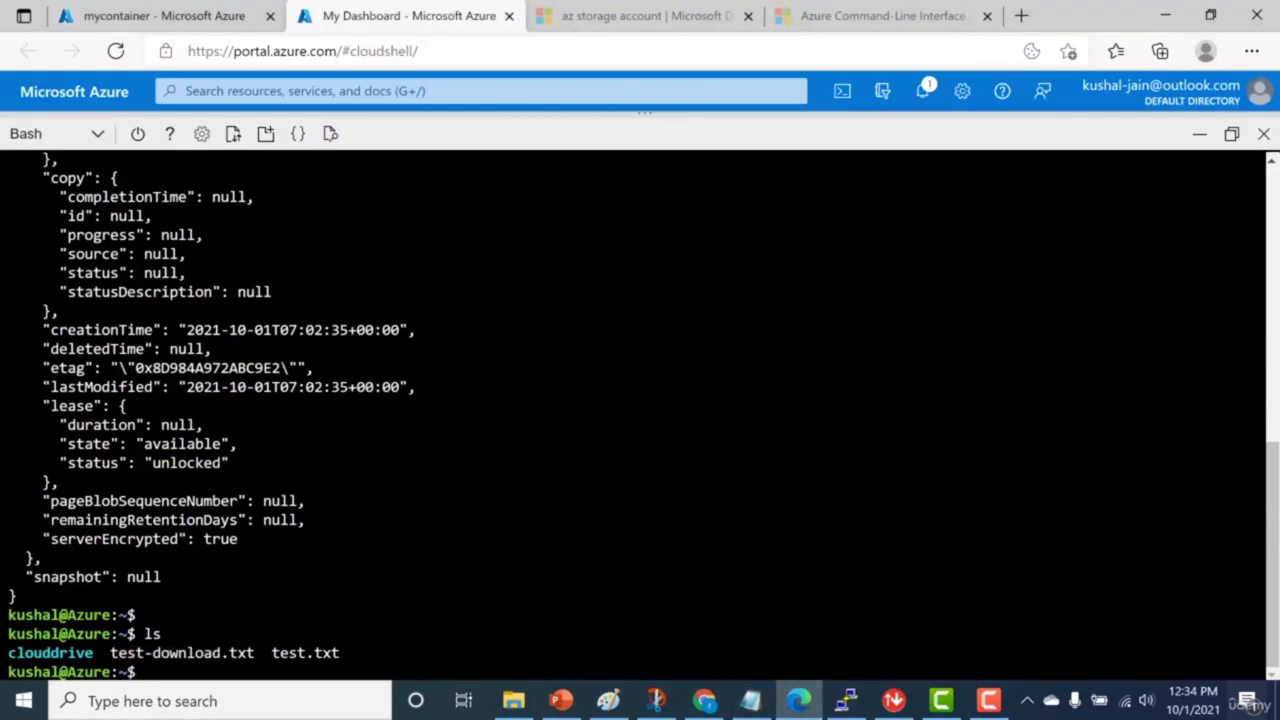
Step: Run cat test-download.txt to show its contents, 'This is a test file.'
text(cat)
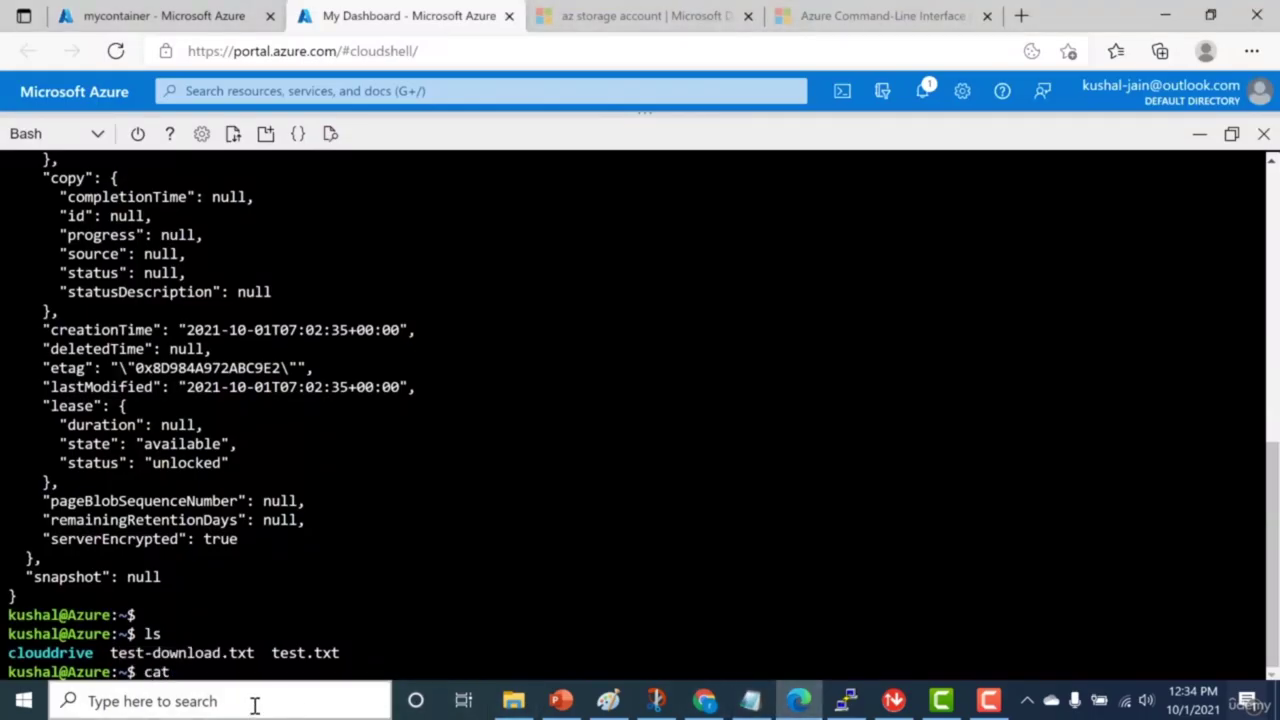
drag(110, 652, 254, 654)
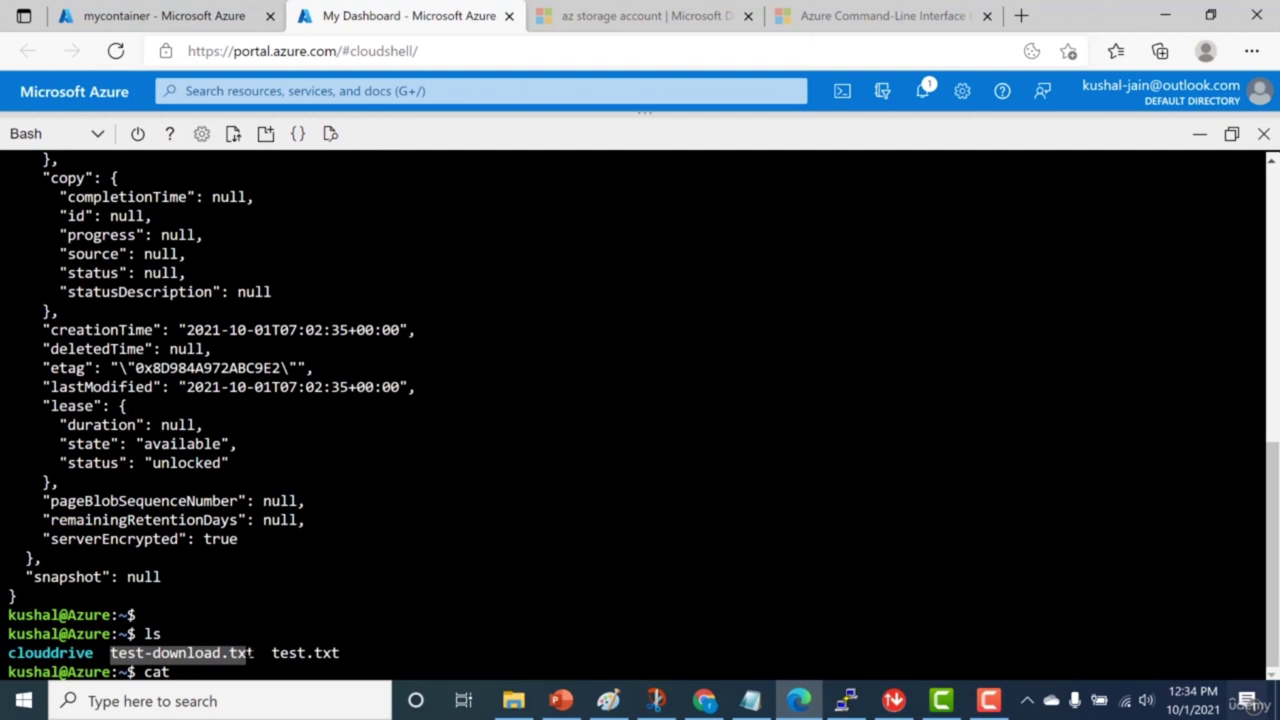
right_click(250, 652)
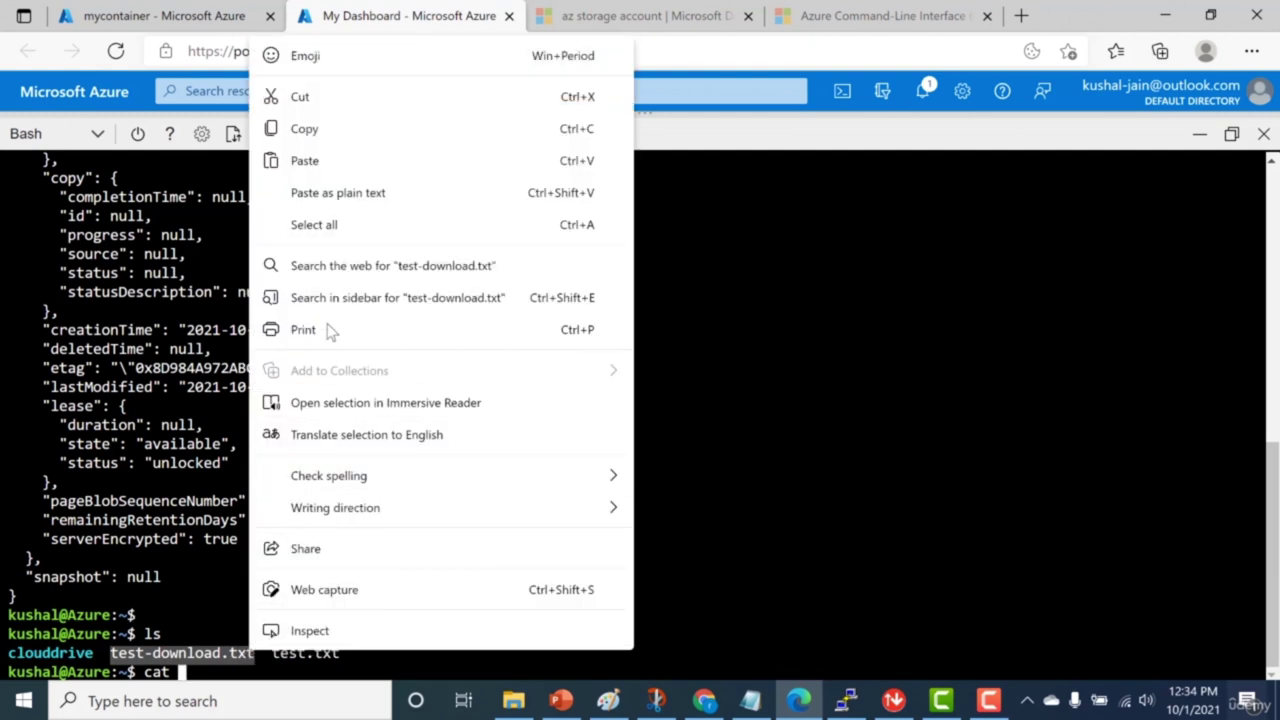
click(346, 129)
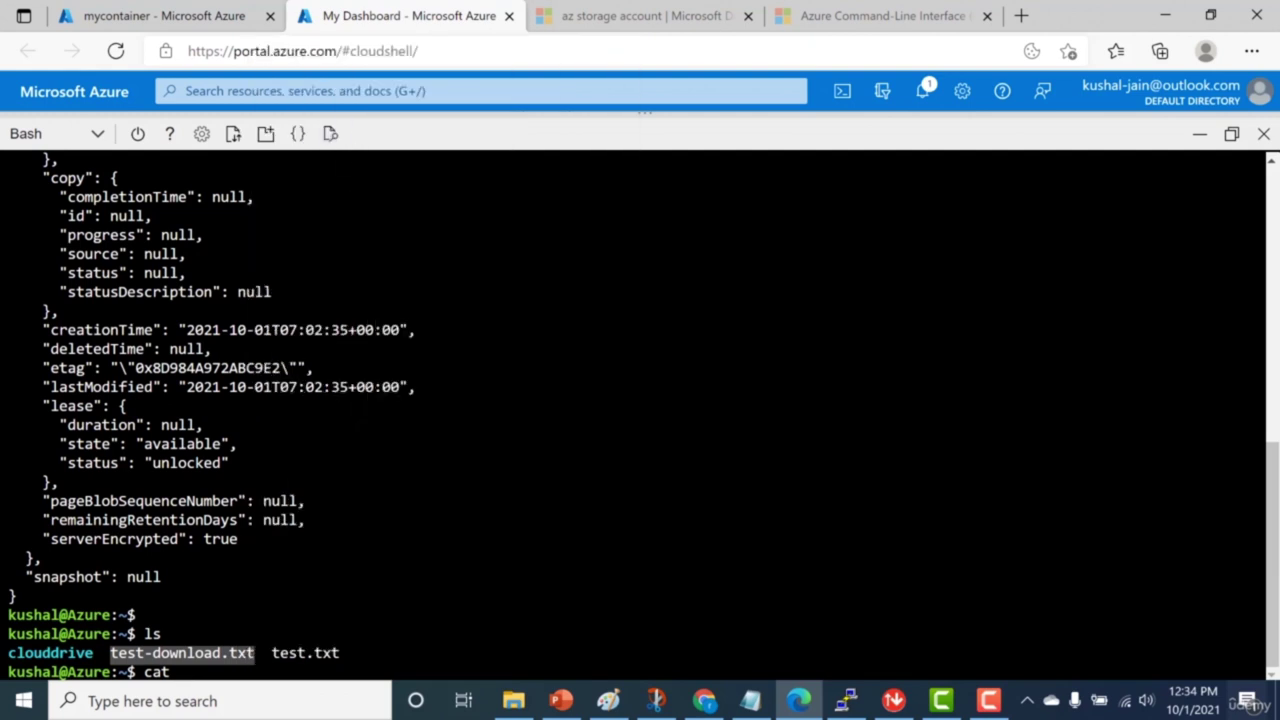
right_click(368, 532)
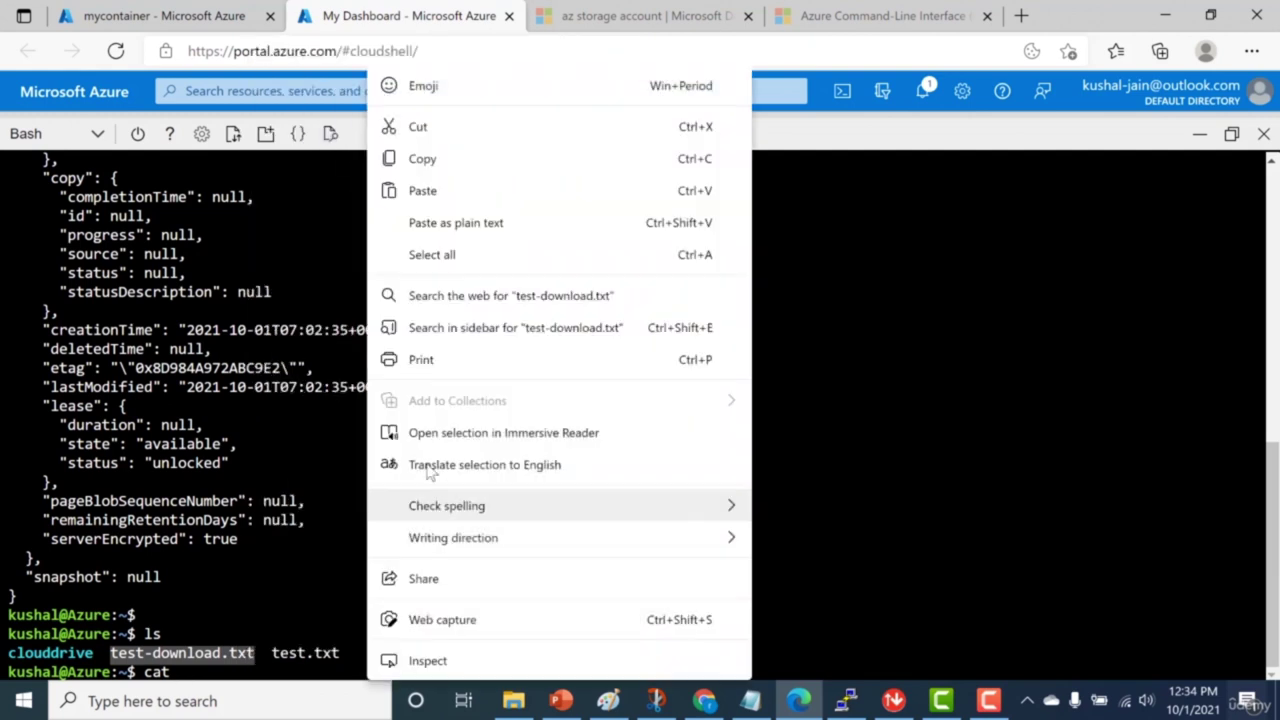
click(500, 206)
key(Return)
drag(178, 652, 8, 652)
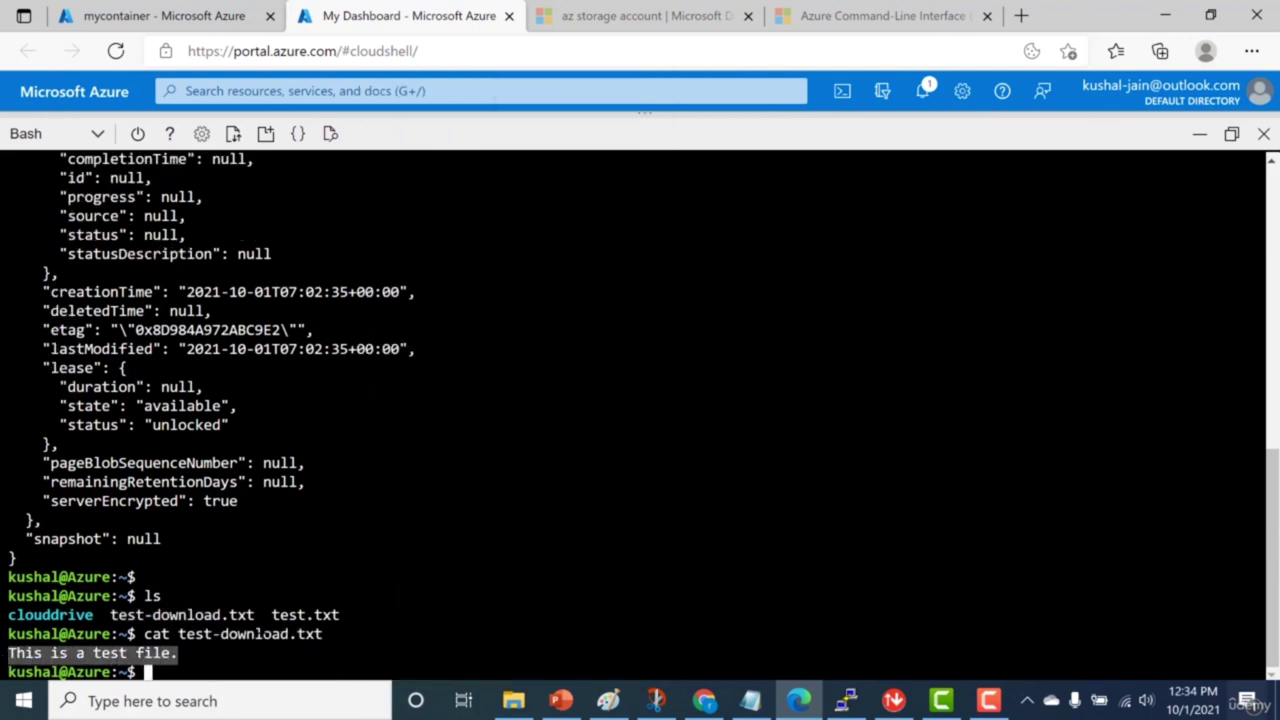
click(270, 630)
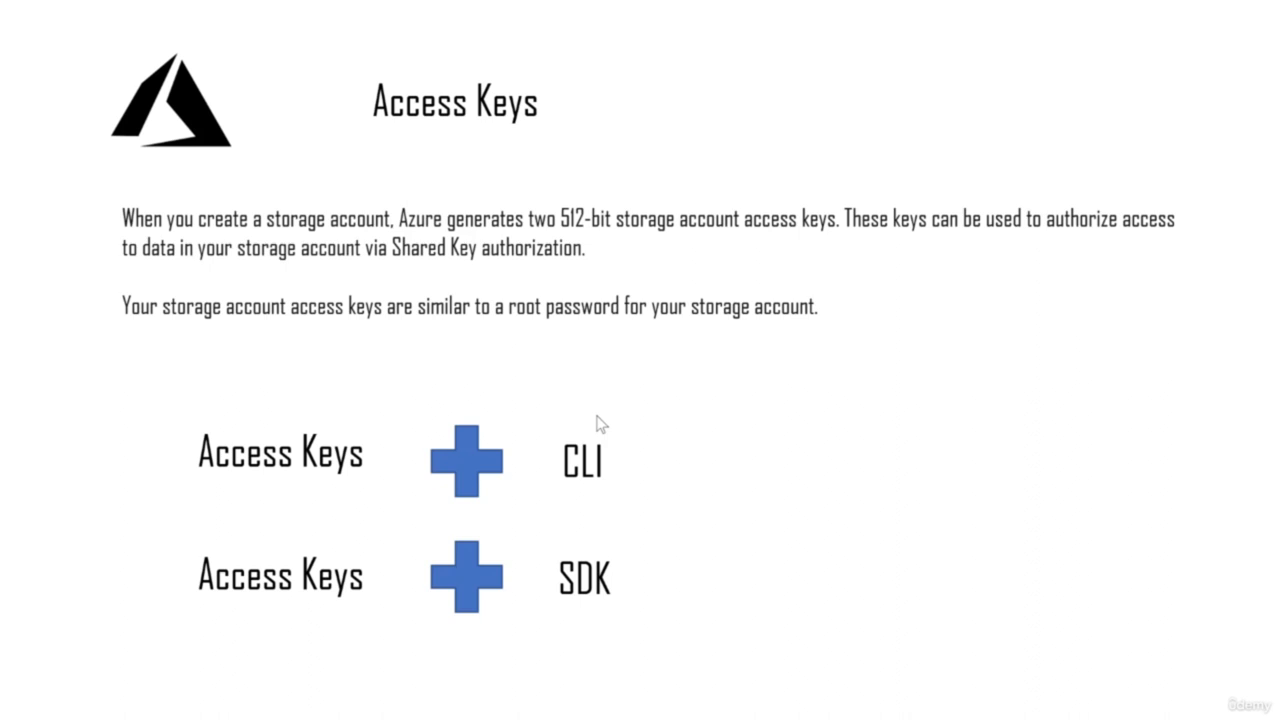
Step: Exit the Access Keys slideshow and bring the Azure Blob quickstart docs forward in Chrome
key(Escape)
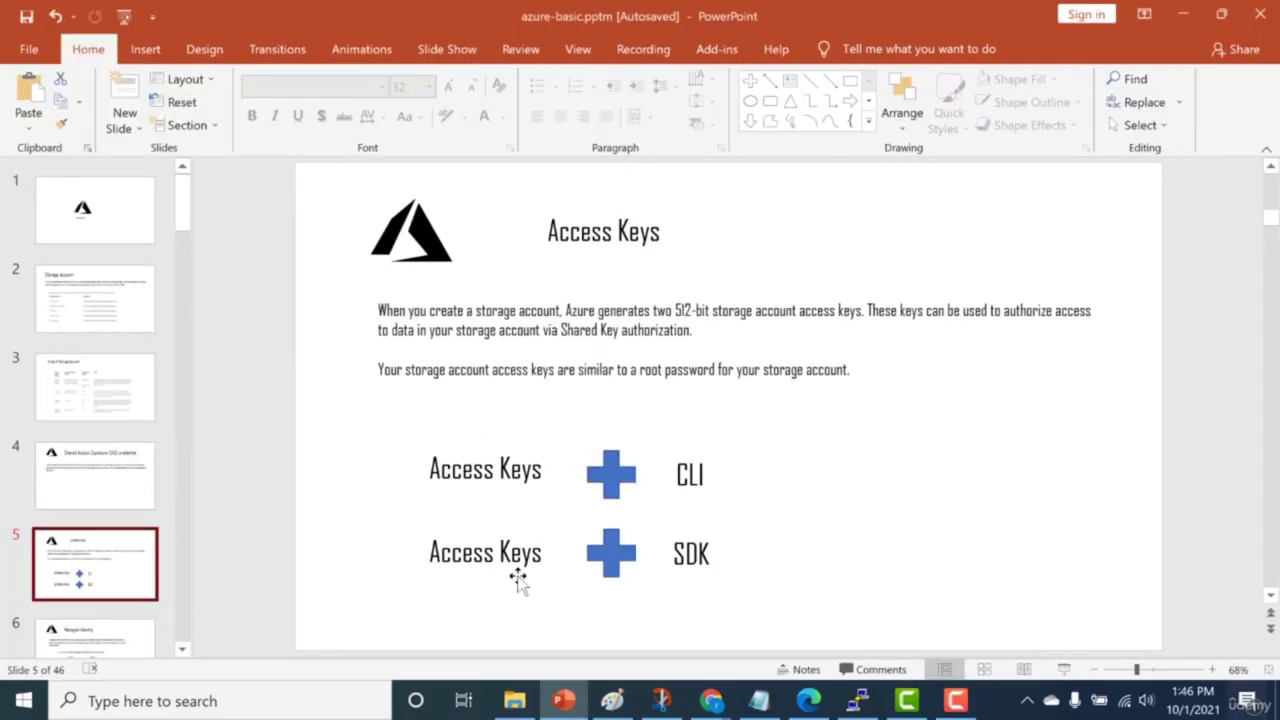
click(798, 669)
mouse_move(708, 700)
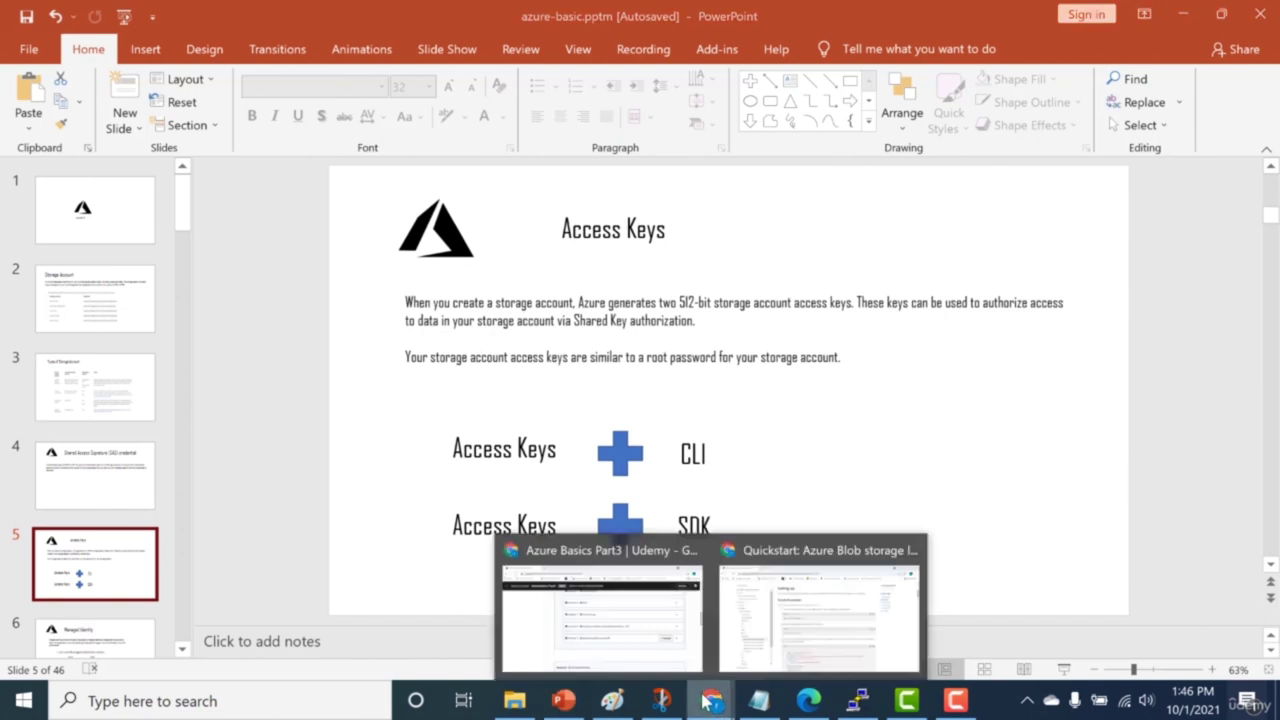
click(824, 612)
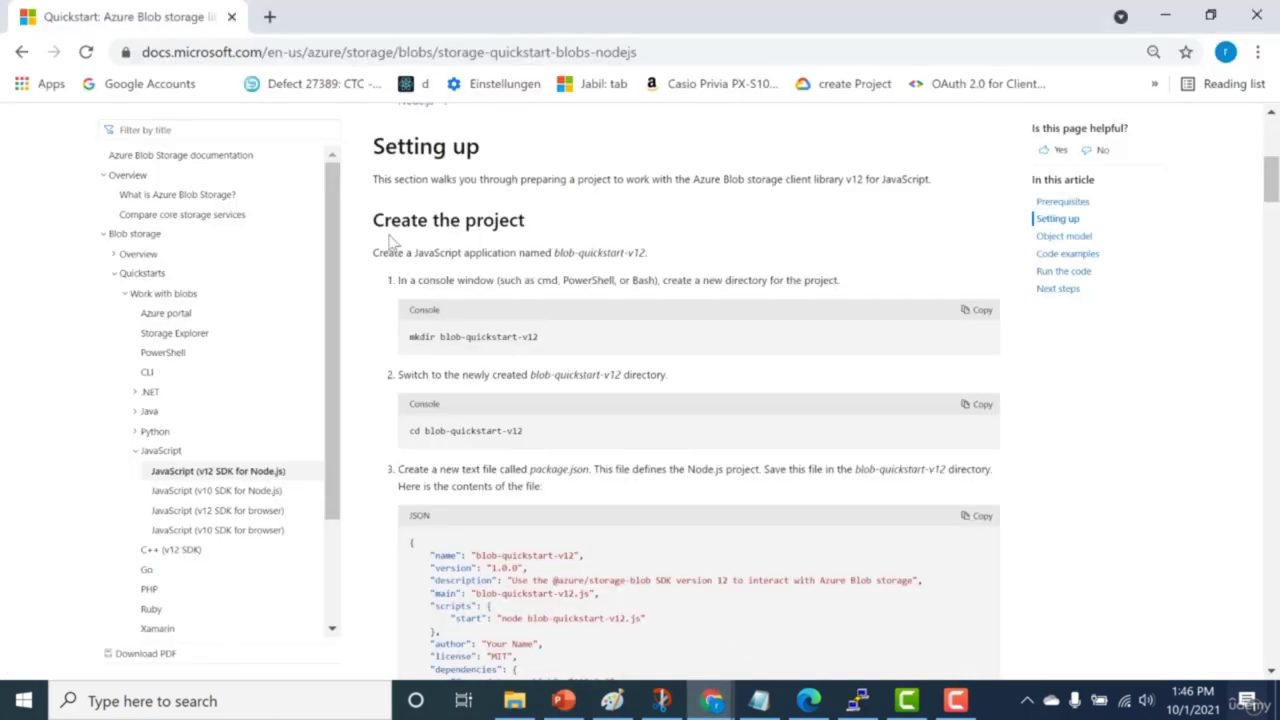
Step: Open the JavaScript (v12 SDK for Node.js) quickstart and read through its Setting up section
click(136, 452)
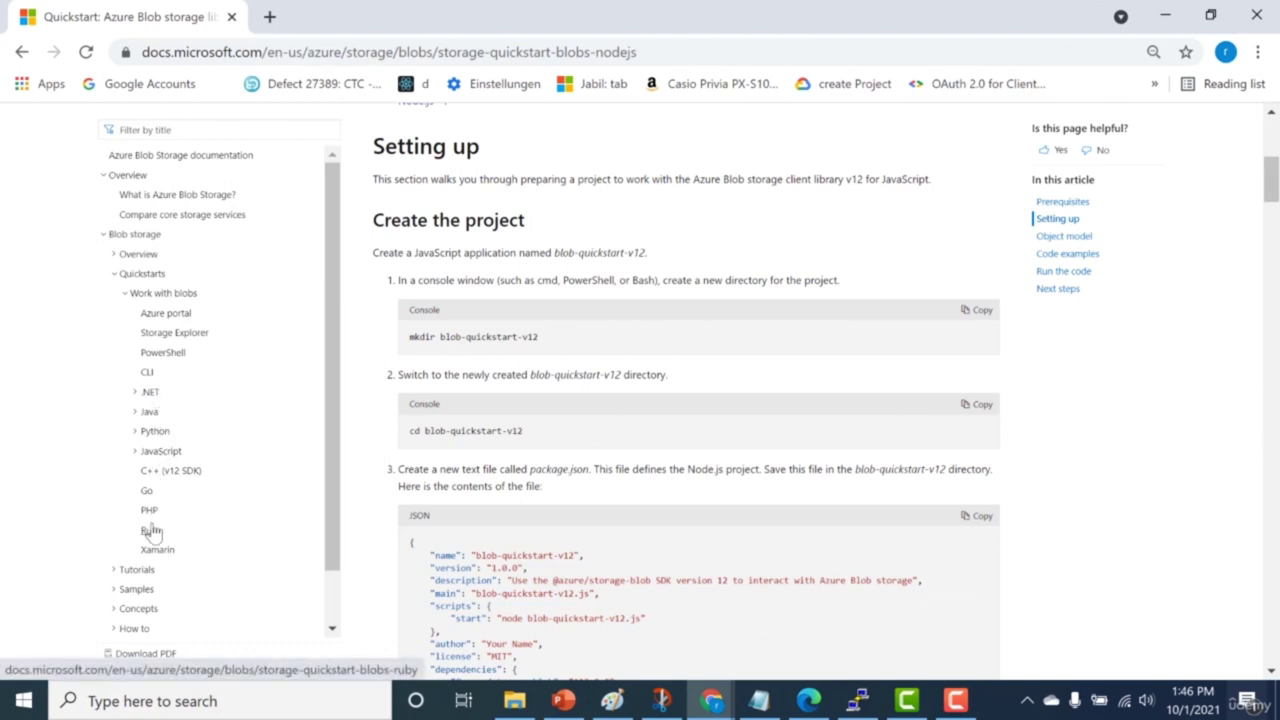
click(137, 452)
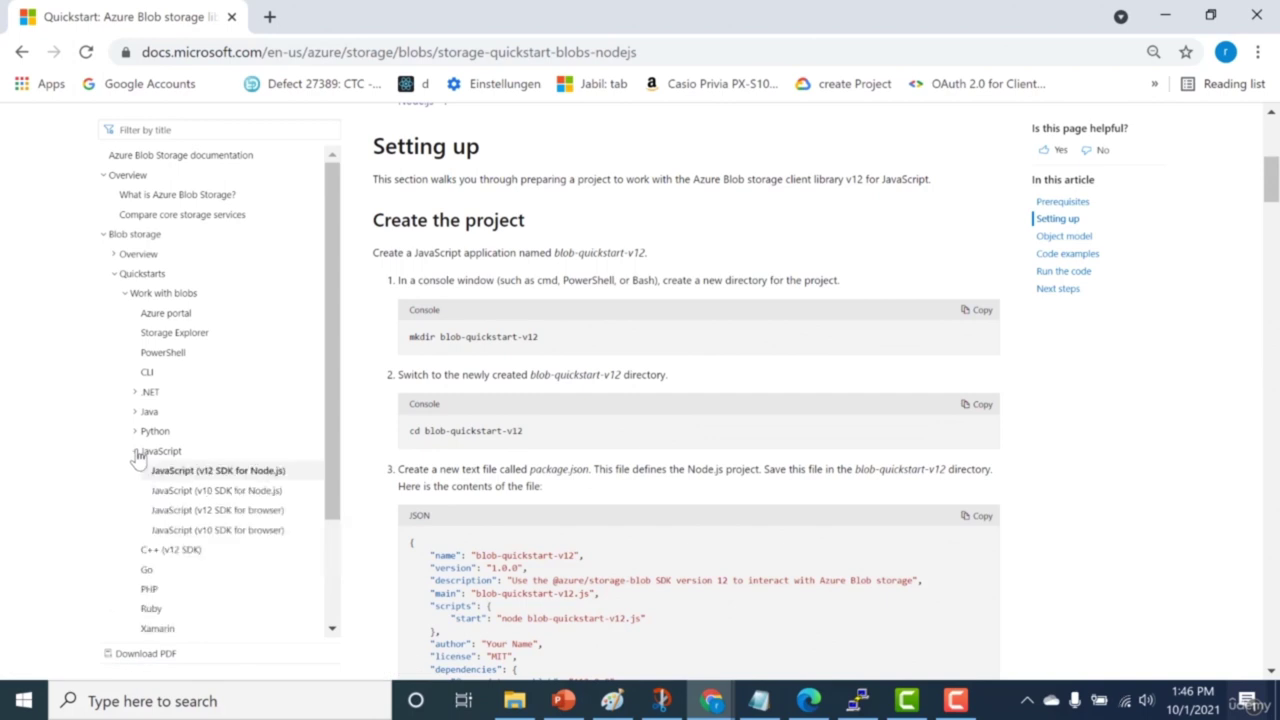
click(165, 470)
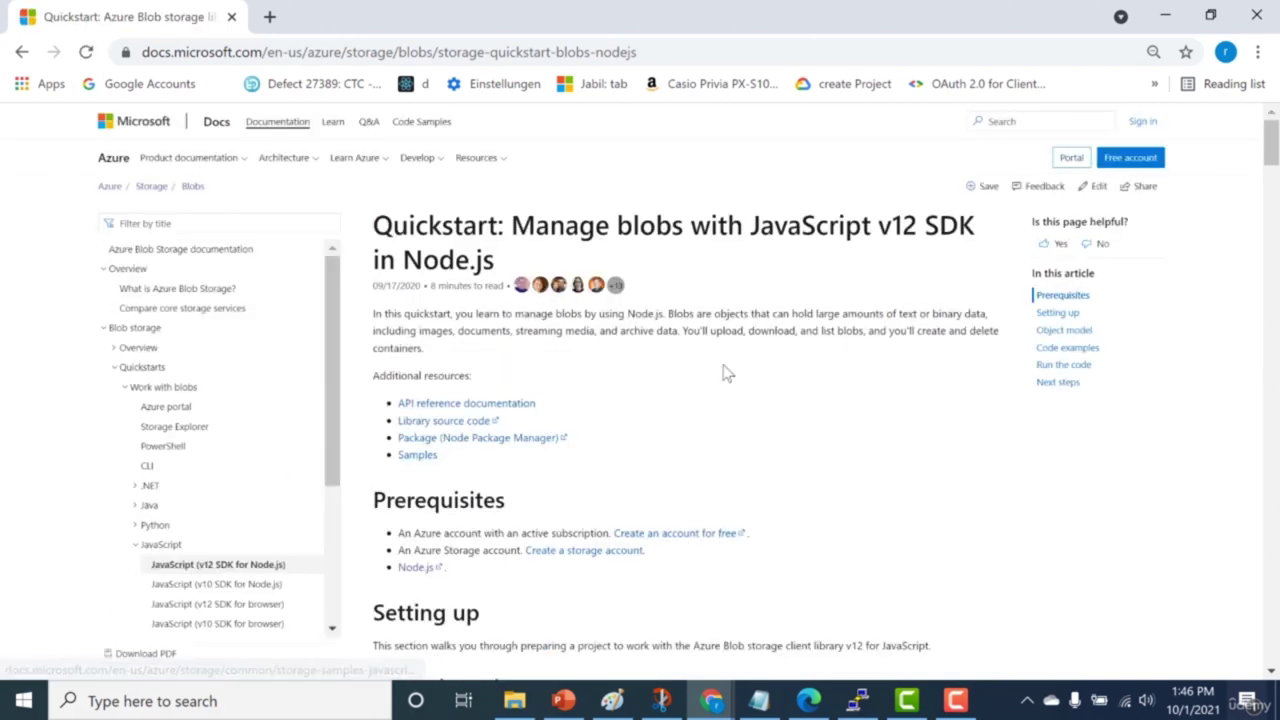
scroll(1272, 170, down, 7)
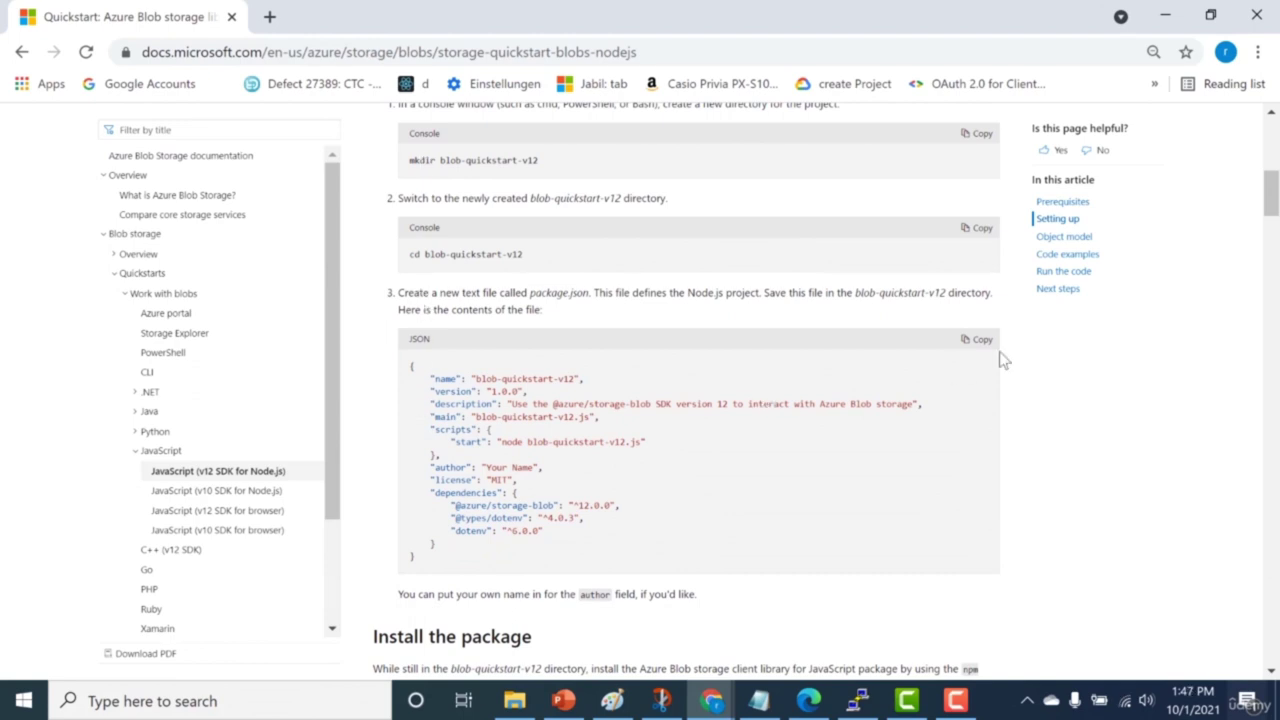
scroll(1272, 200, down, 2)
scroll(1272, 200, down, 5)
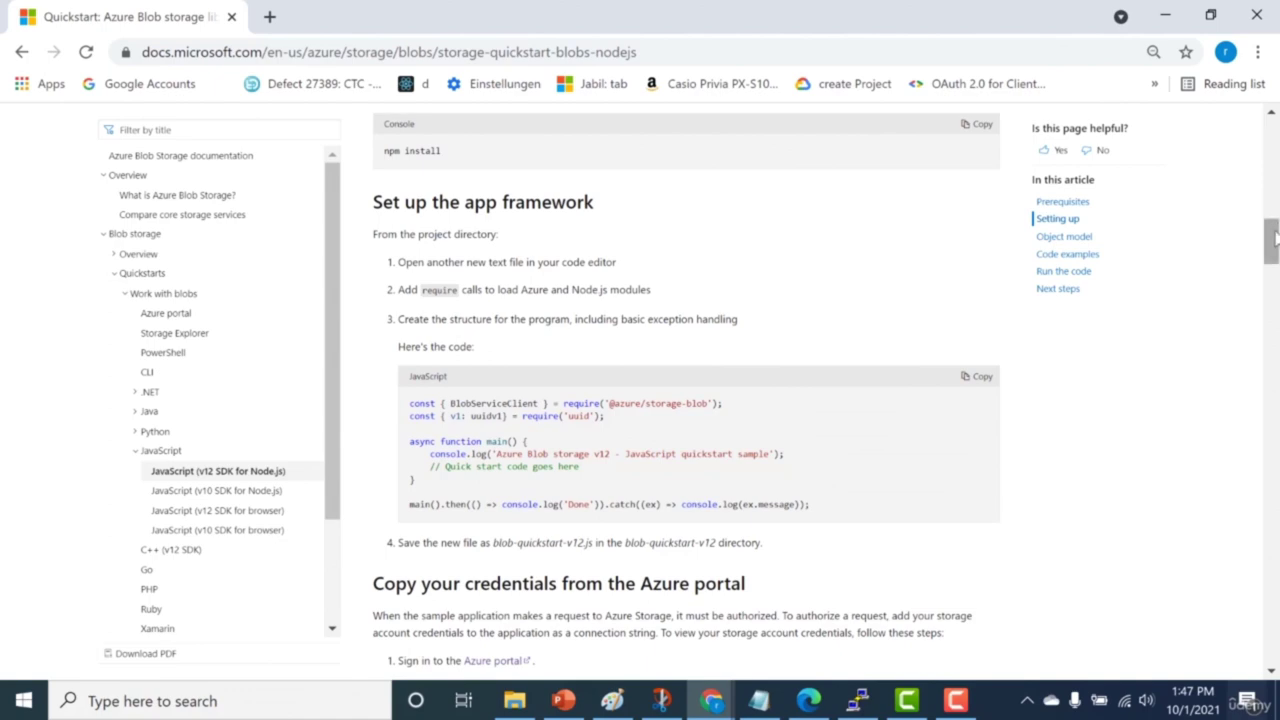
scroll(1053, 316, up, 10)
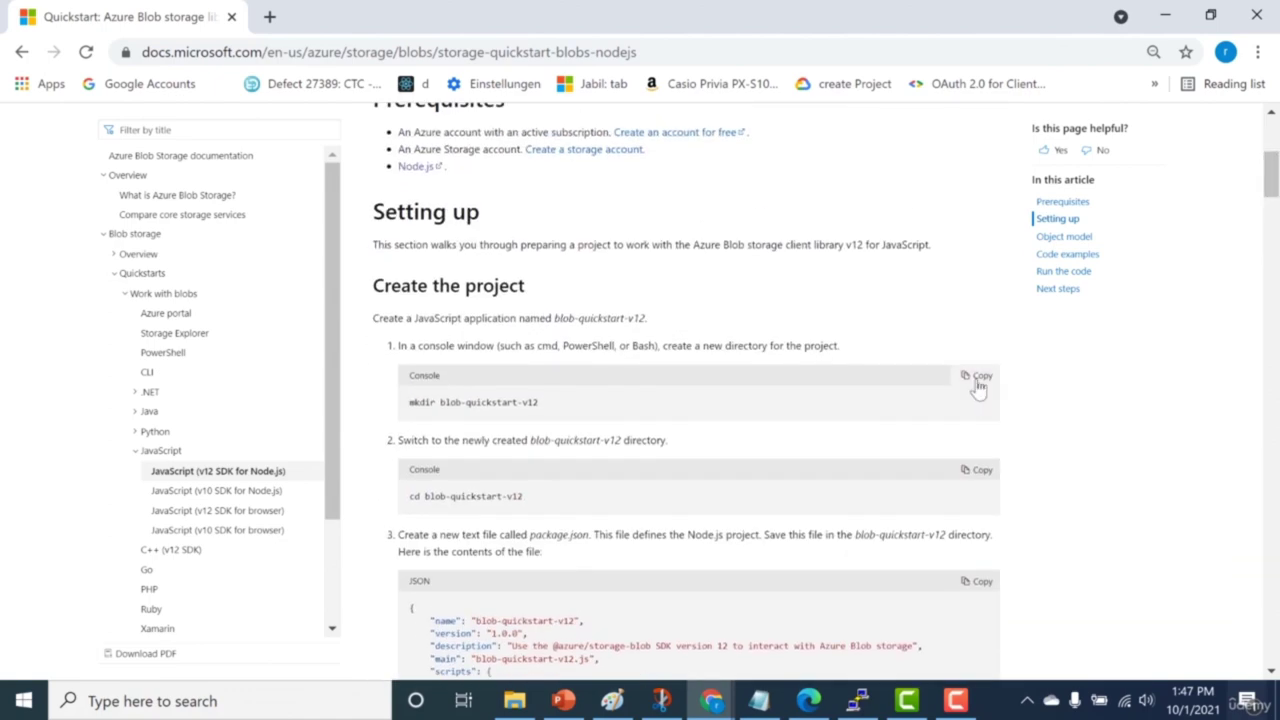
Step: Copy the mkdir blob-quickstart-v12 command and return to Cloud Shell
click(979, 379)
key(alt+Tab)
key(alt+Tab)
key(Tab)
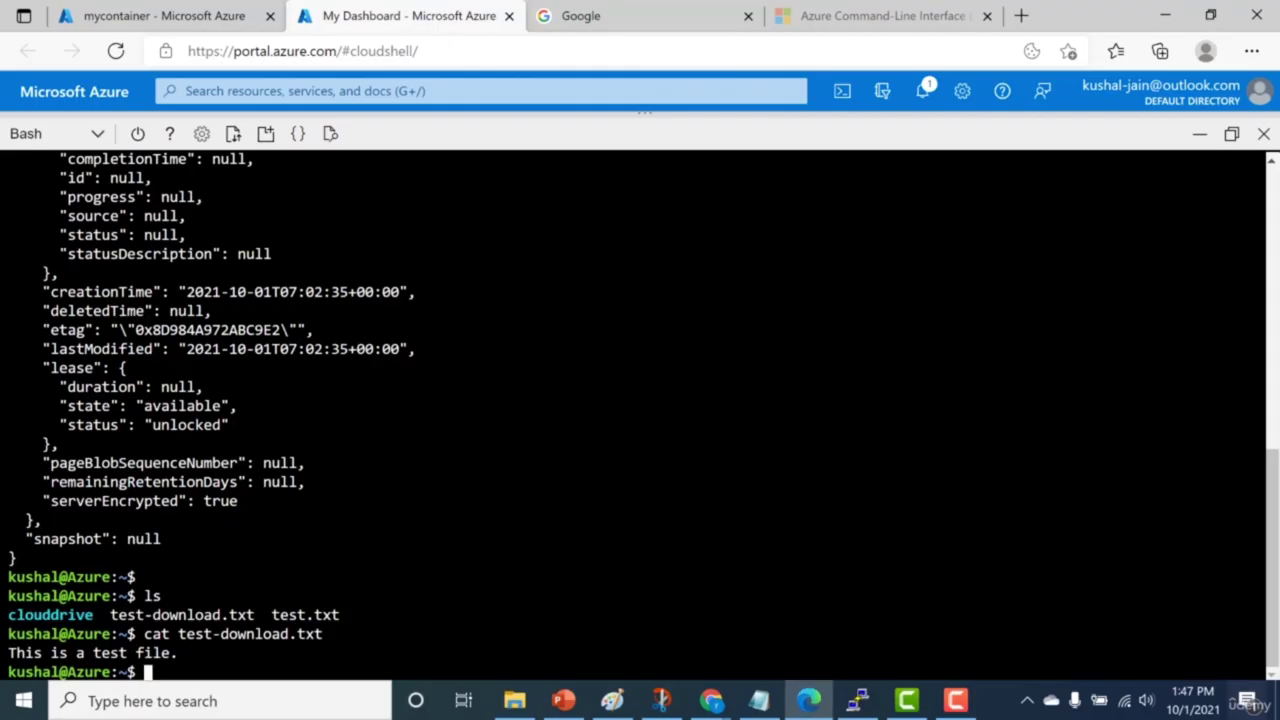
Step: Clear the terminal, create the blob-quickstart-v12 folder and move into it
text(clear)
key(Return)
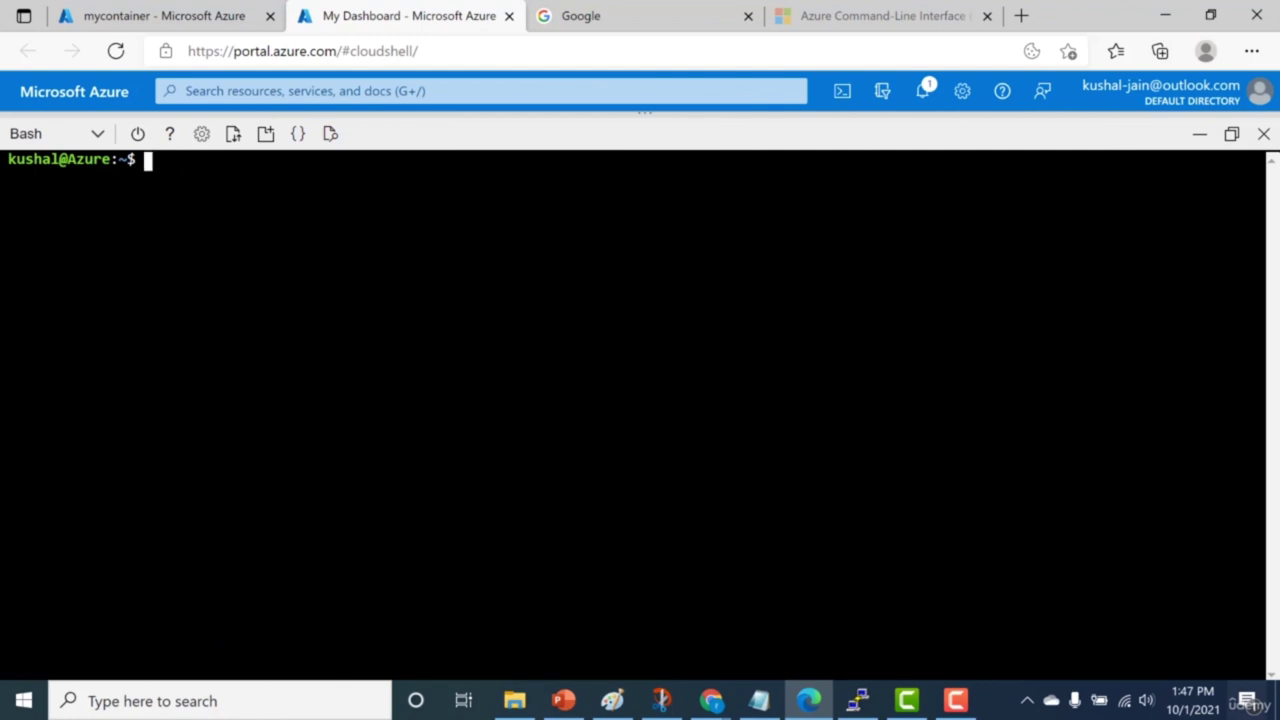
right_click(252, 147)
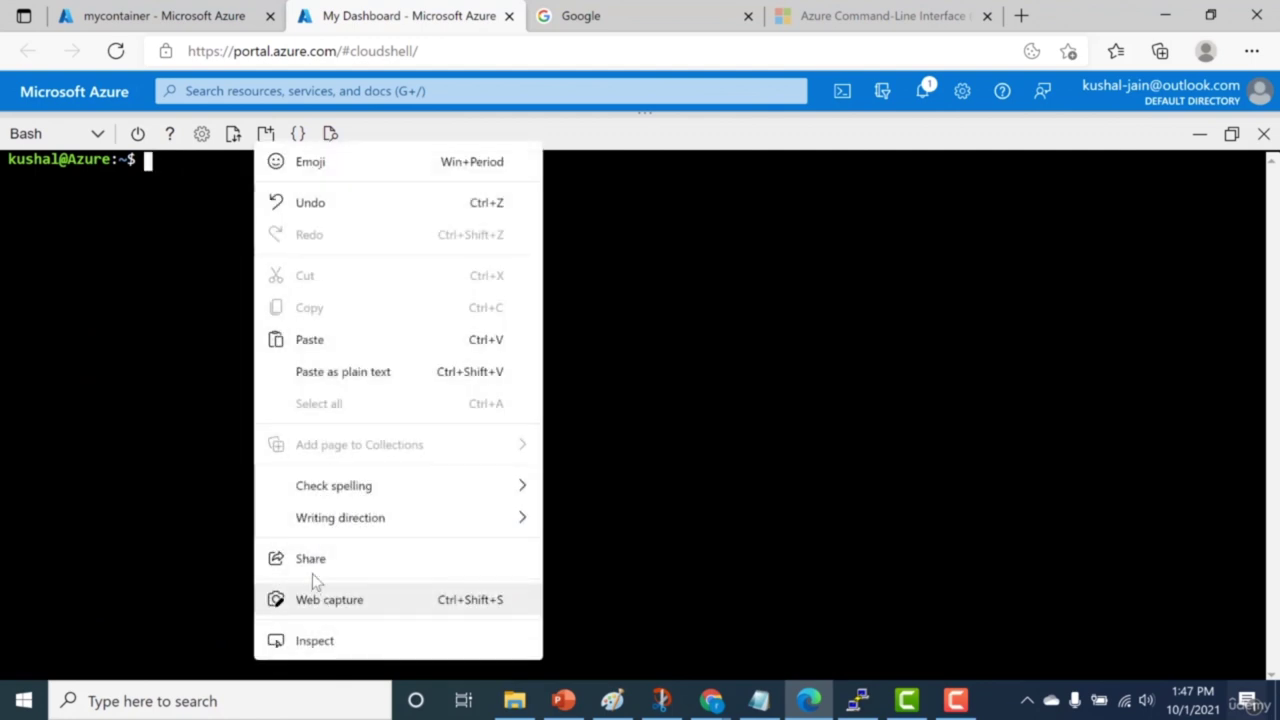
click(343, 376)
key(Return)
text(cd blob*)
key(Return)
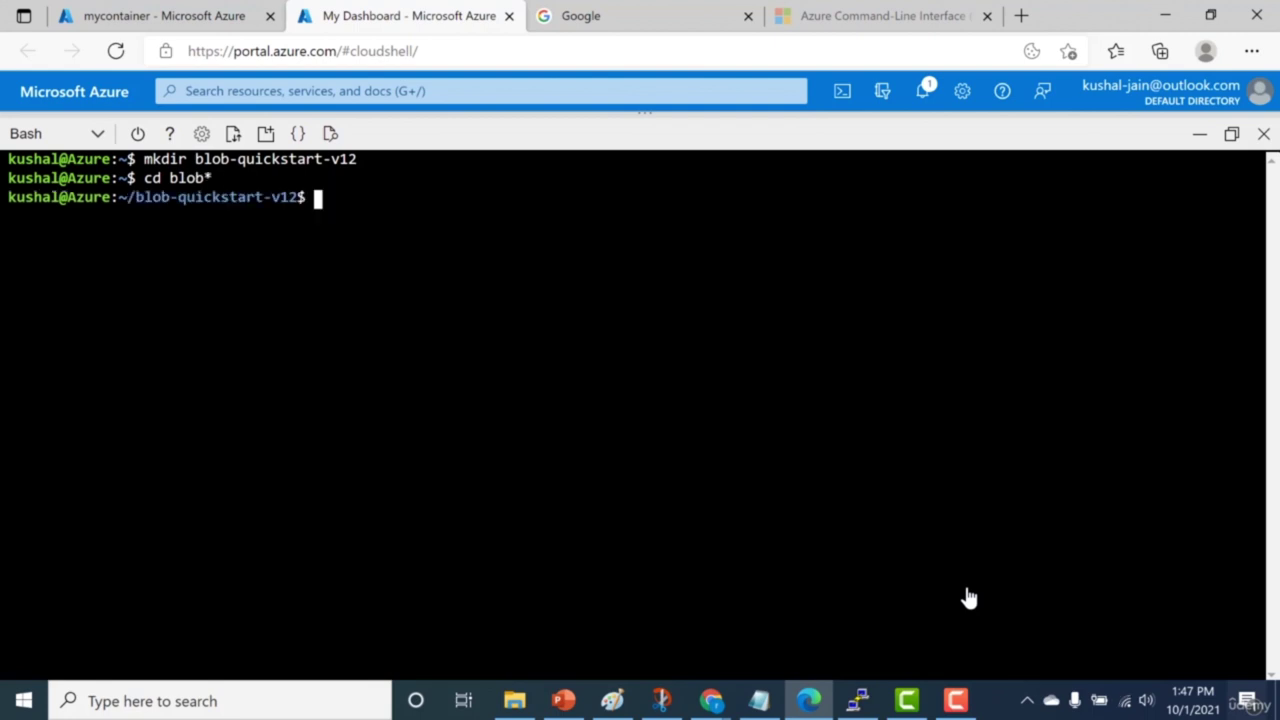
Step: Create package.json in vi with the pasted JSON contents and save it
text(vi package.json)
key(Return)
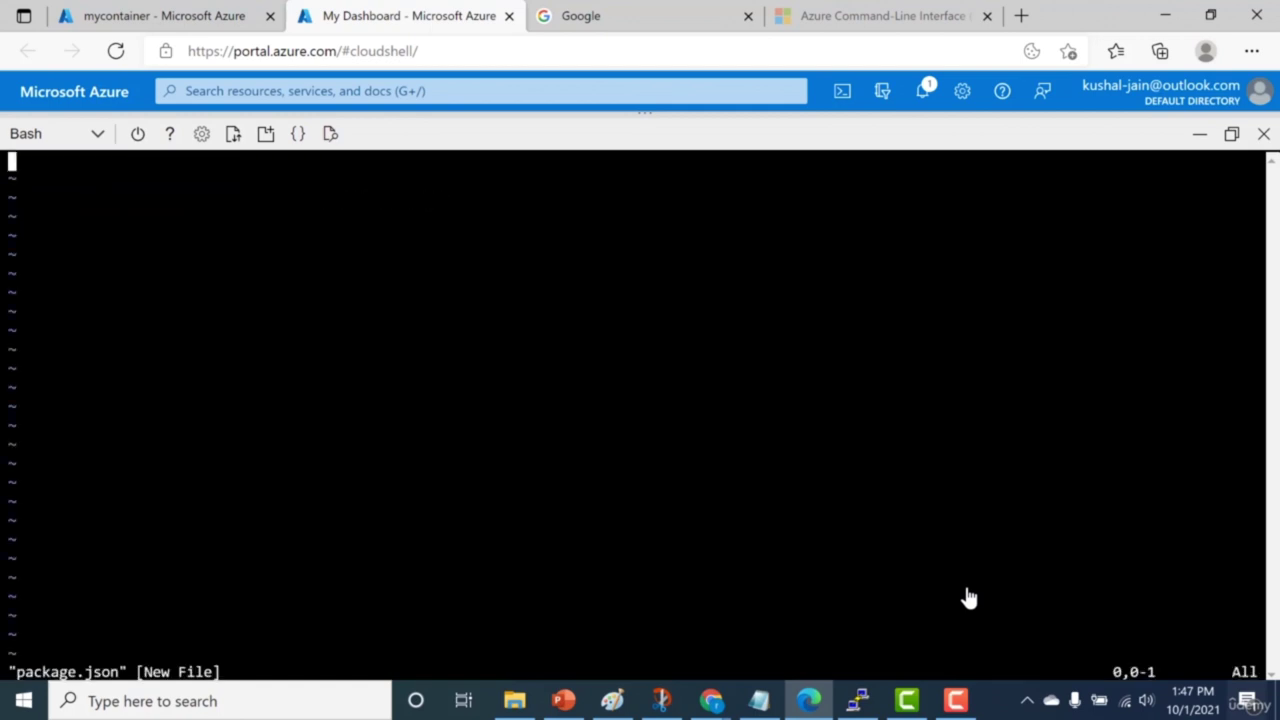
right_click(828, 162)
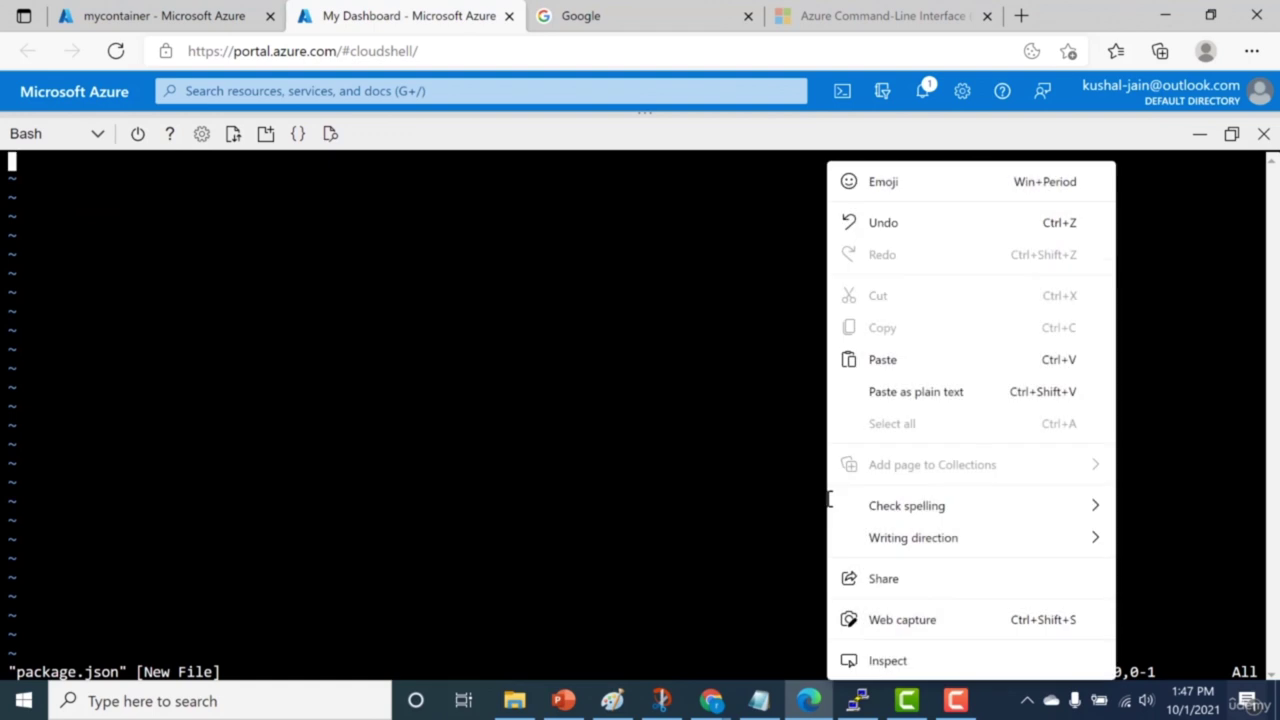
click(886, 391)
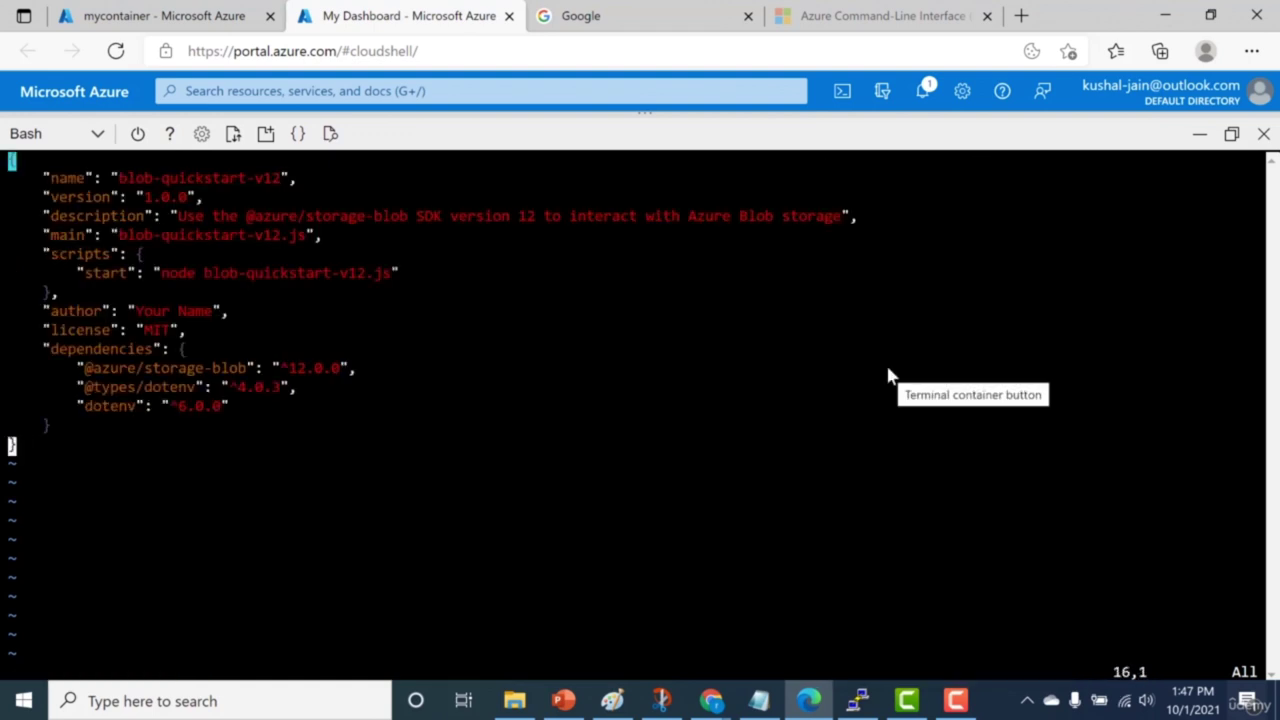
text(:wq)
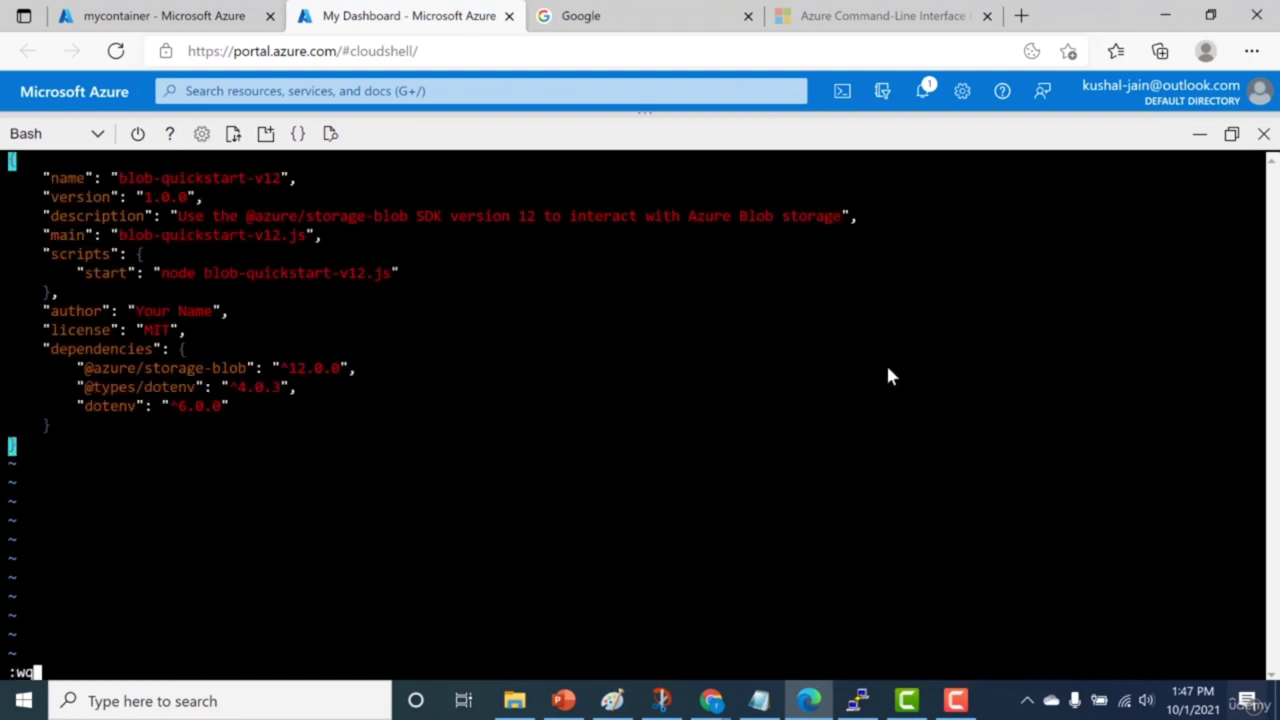
key(Return)
Step: Install the project's npm packages and list the folder contents
text(npm insta)
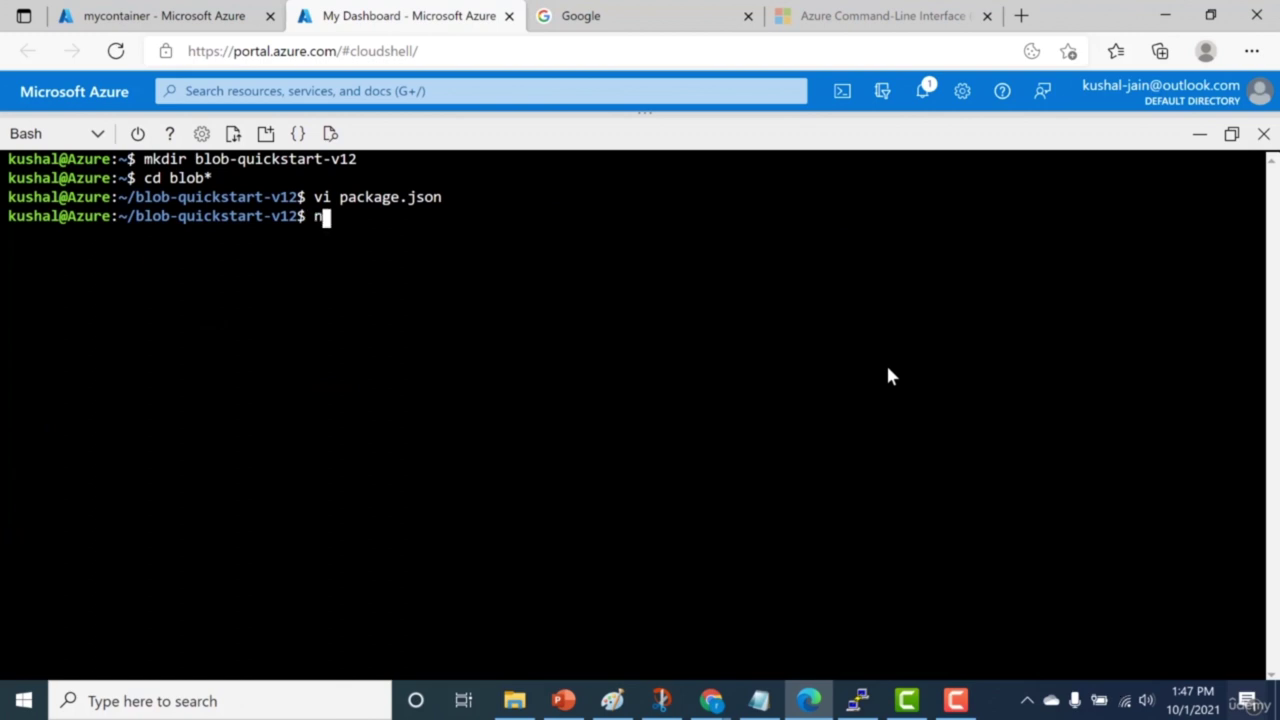
text(ll)
key(Return)
key(Return)
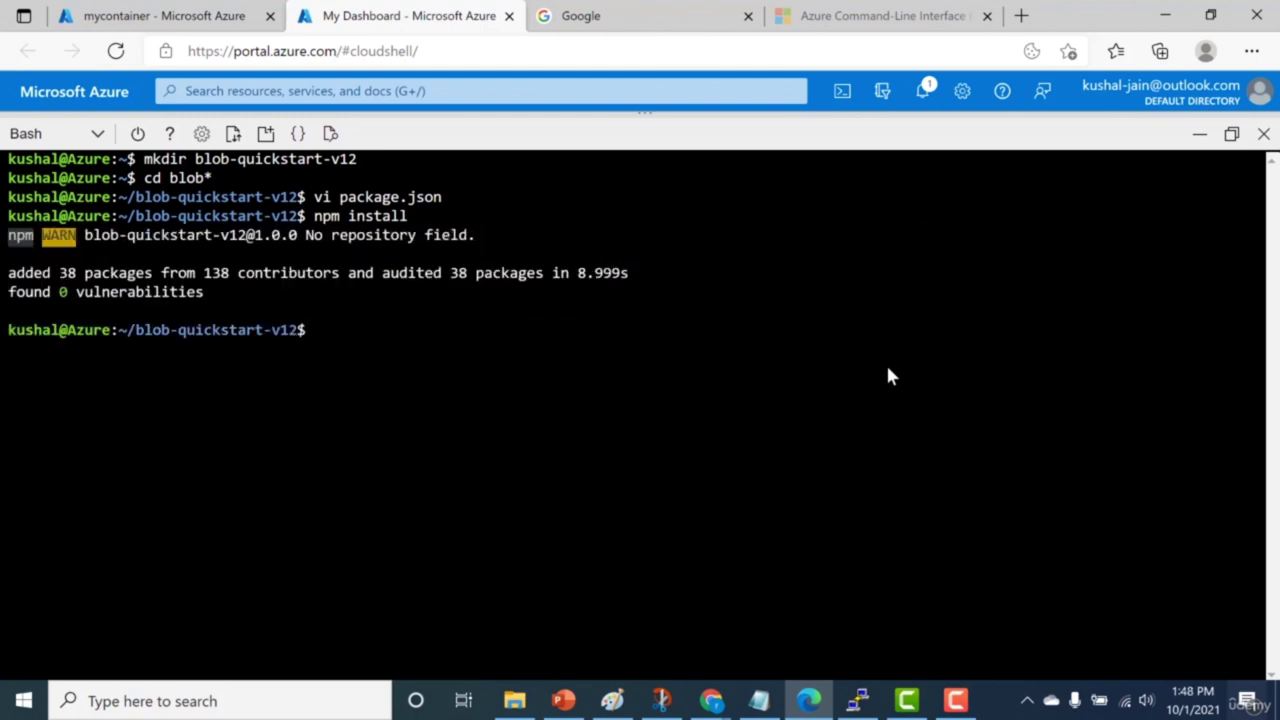
text(ls)
key(Return)
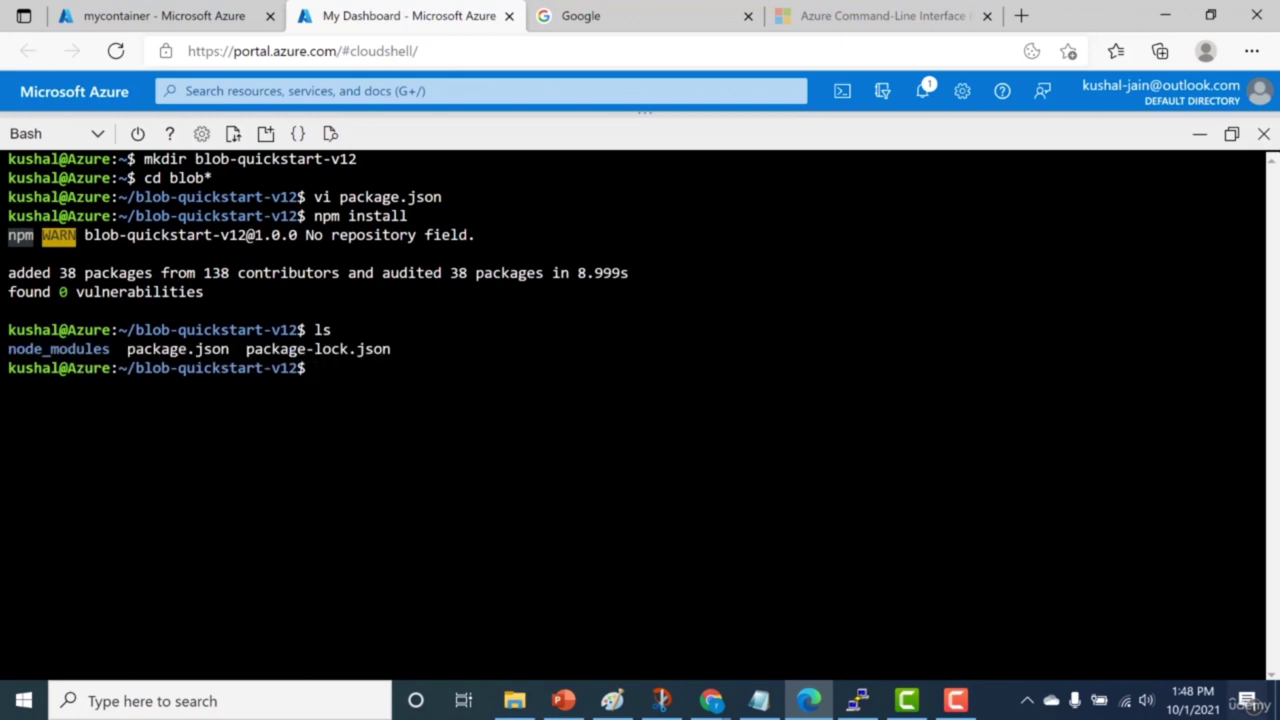
key(alt+Tab)
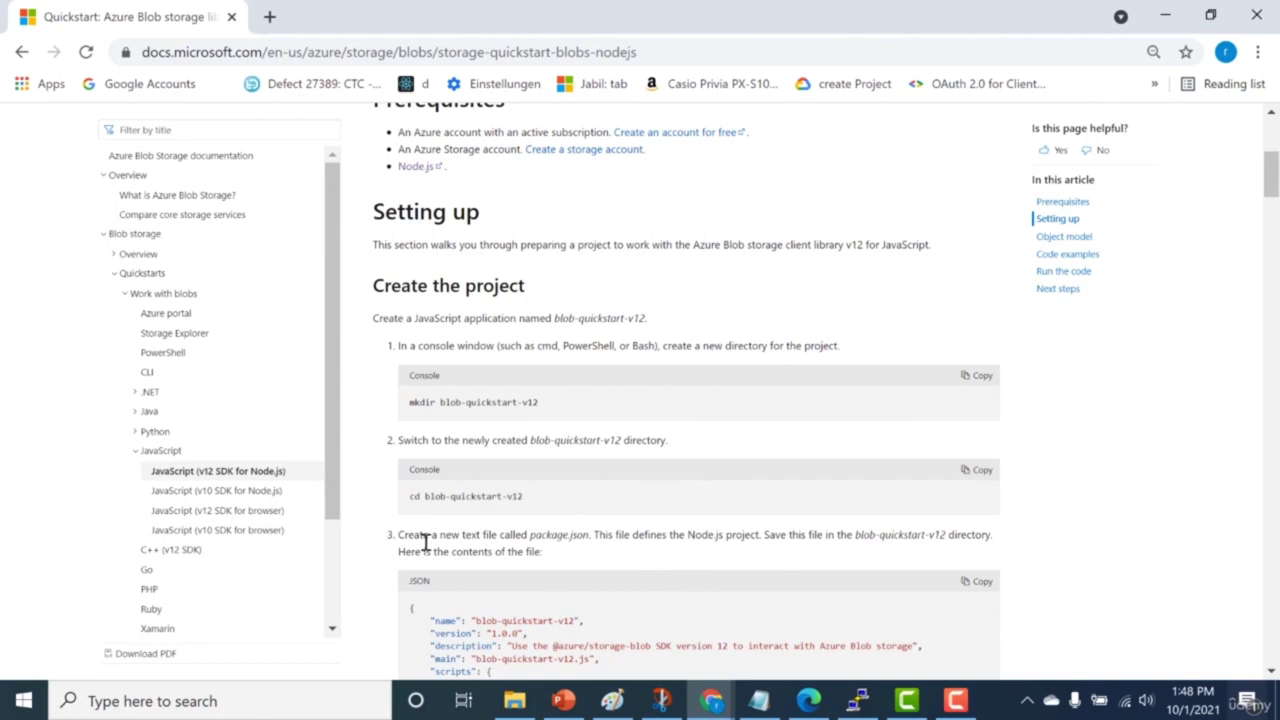
Step: Copy the JavaScript code block under 'Set up the app framework' and return to Cloud Shell
scroll(427, 553, down, 10)
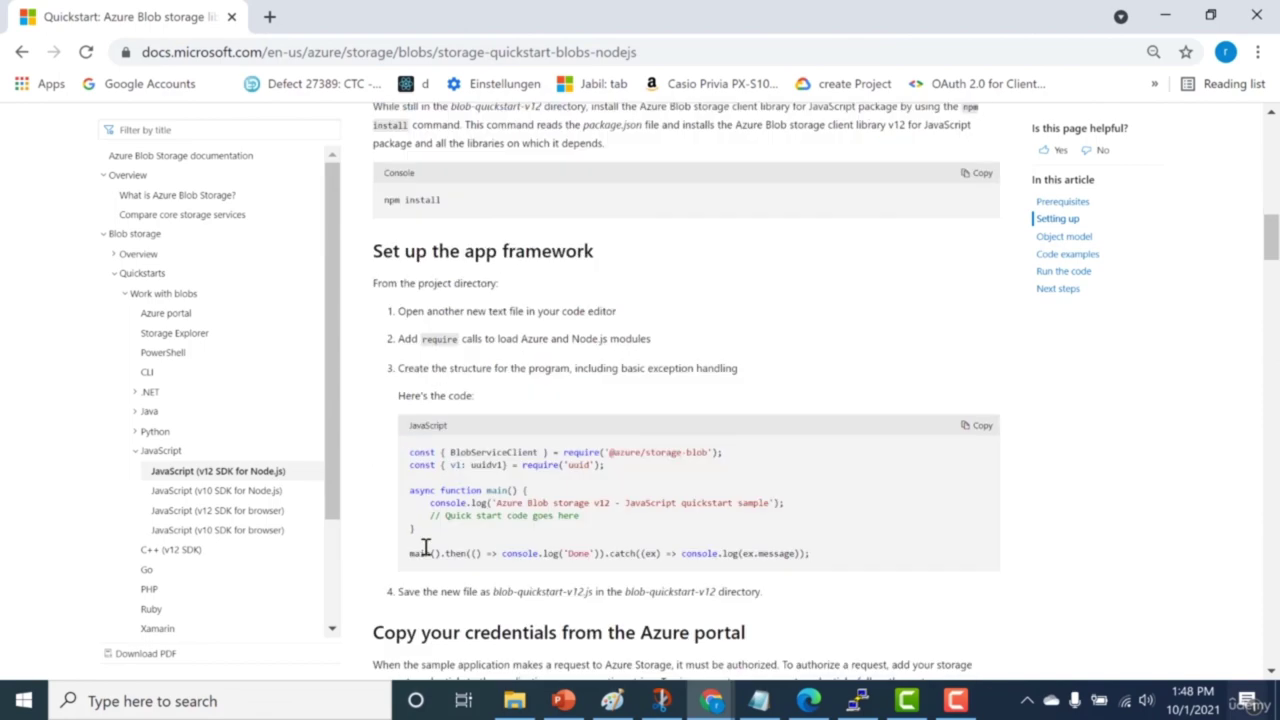
scroll(415, 372, up, 1)
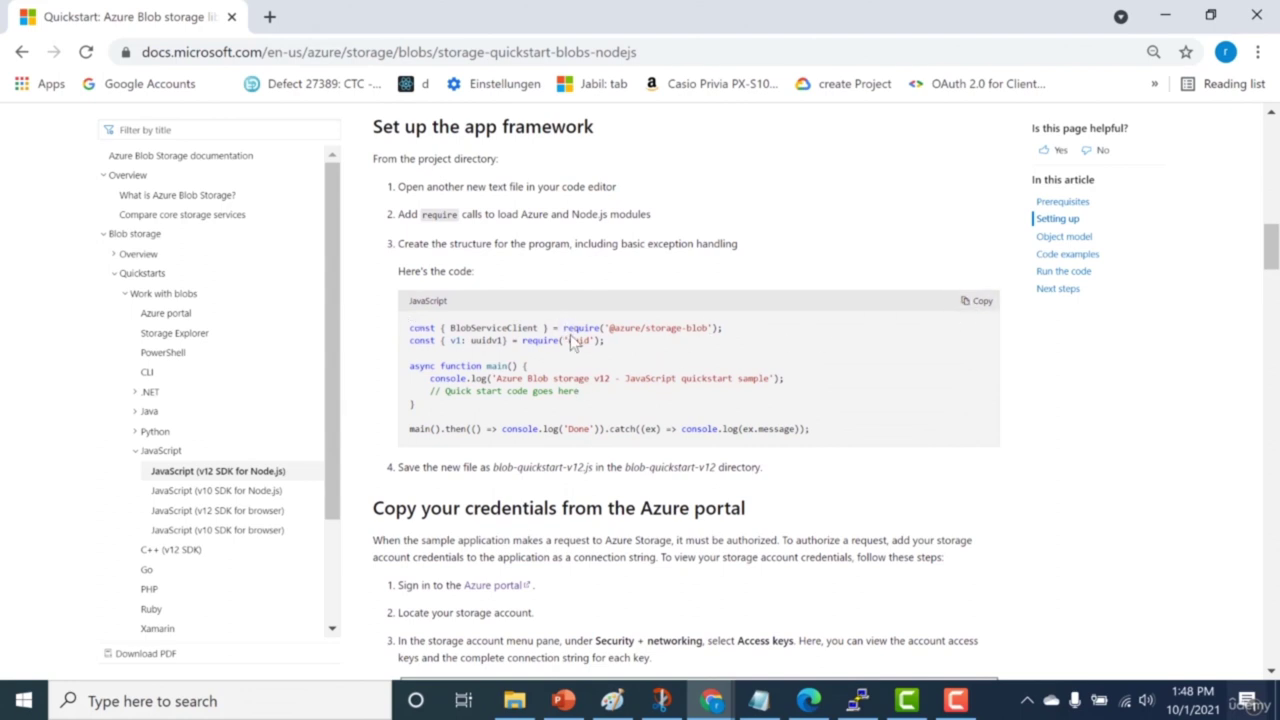
drag(627, 327, 677, 327)
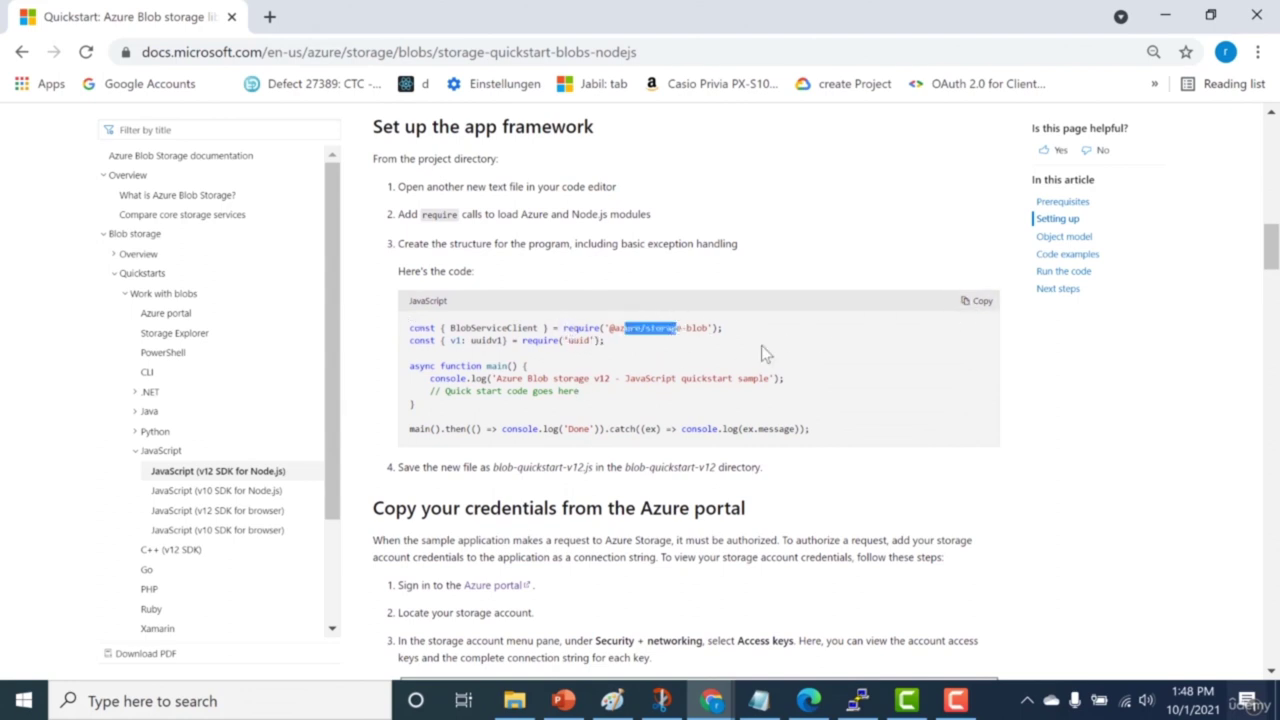
click(977, 303)
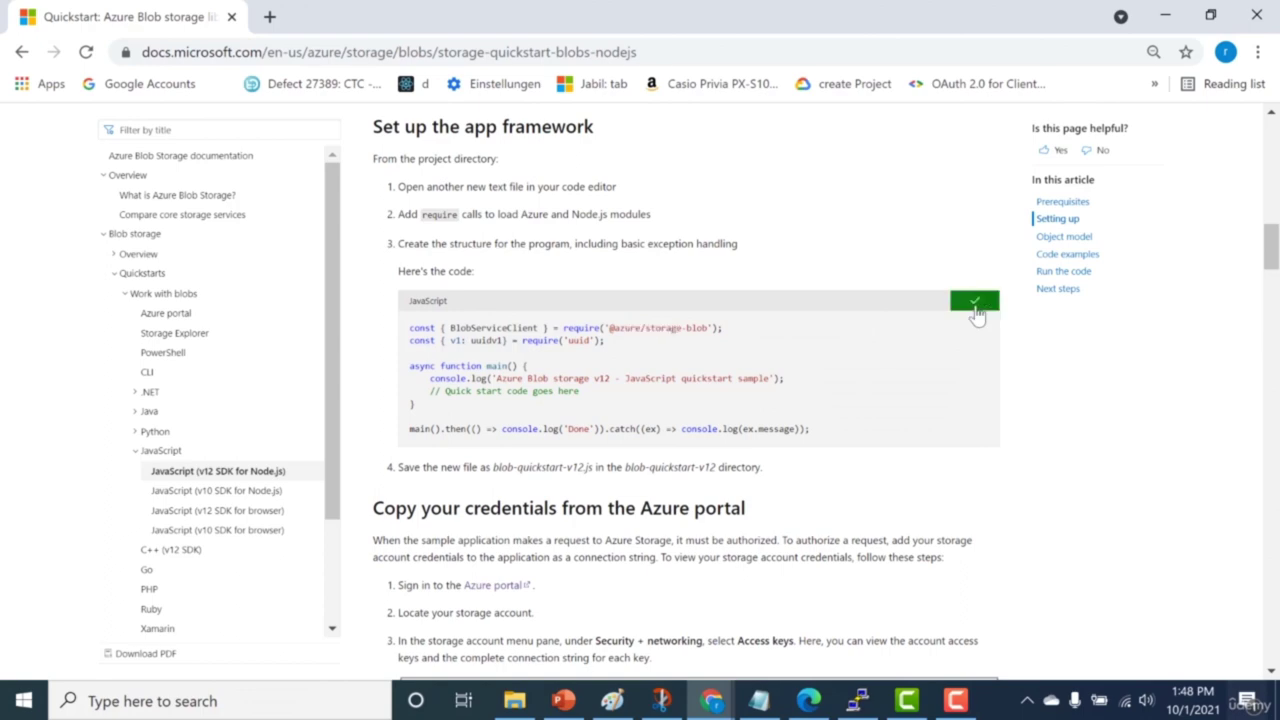
key(alt+Tab)
key(Tab)
key(alt+Tab)
key(Tab)
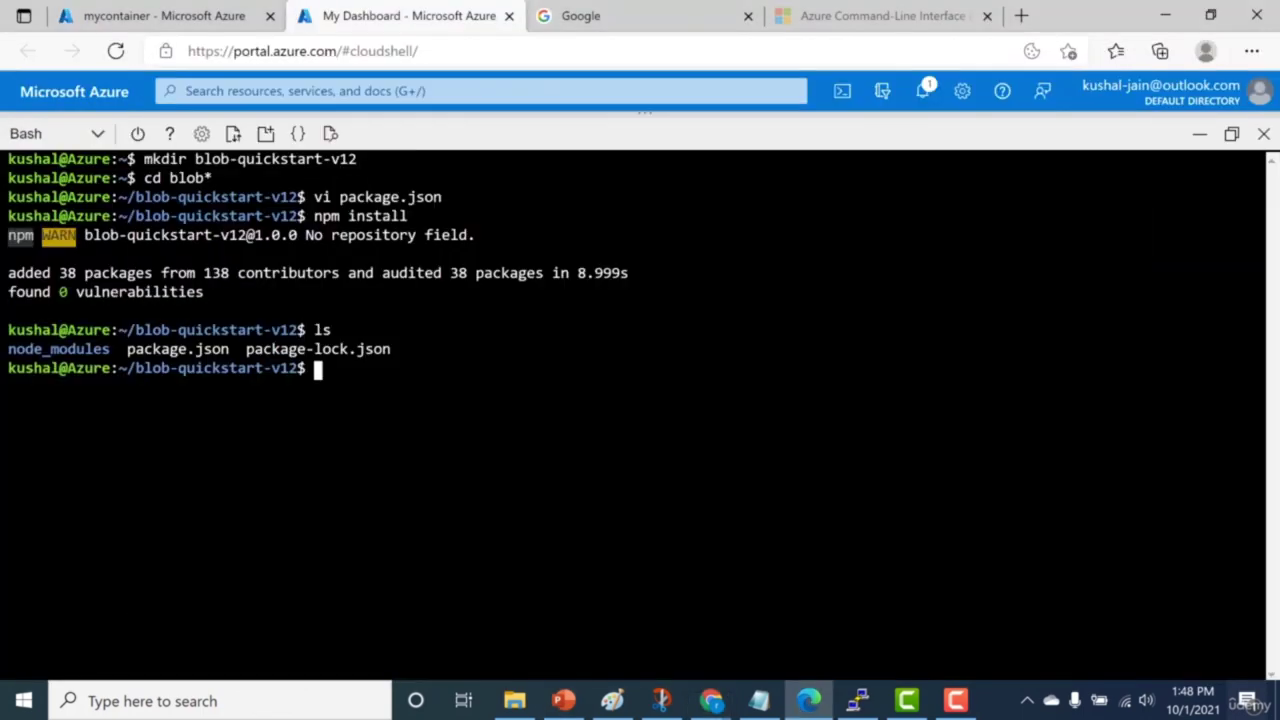
Step: Open a new index.js in vi and paste the app framework code into it
text(vi index.js)
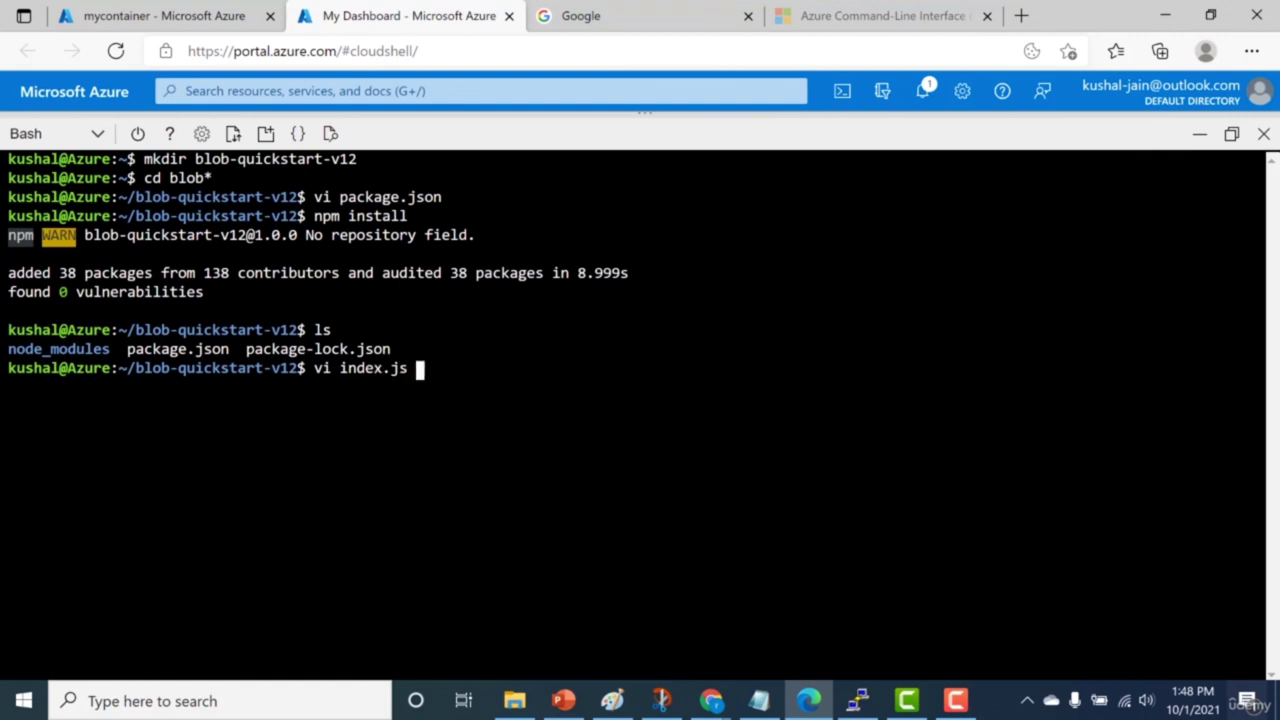
key(Return)
right_click(543, 377)
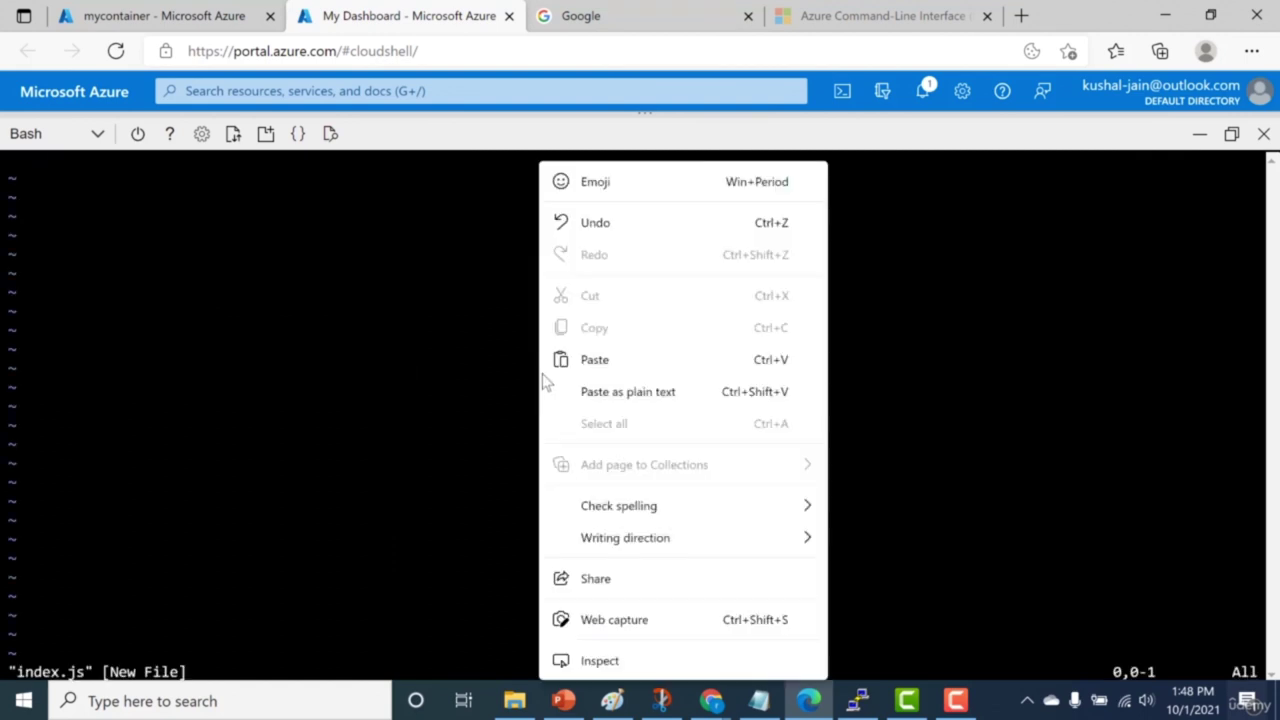
click(594, 360)
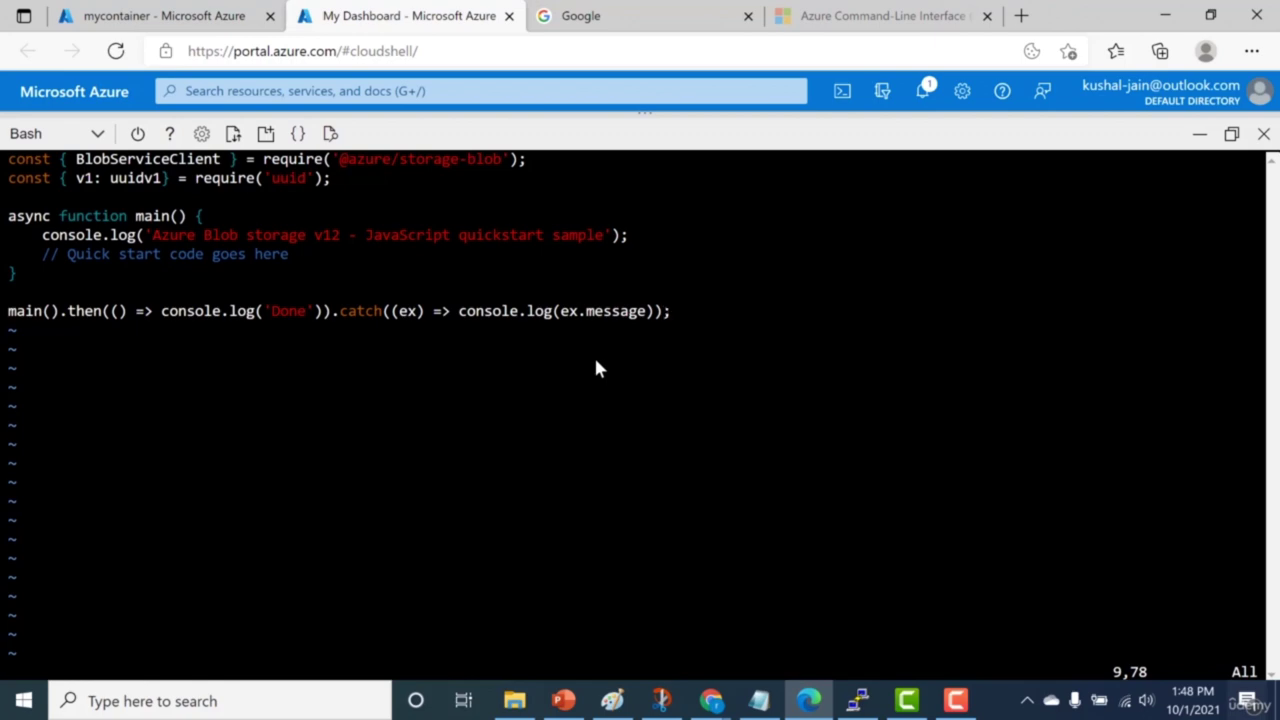
key(alt+Tab)
key(Tab)
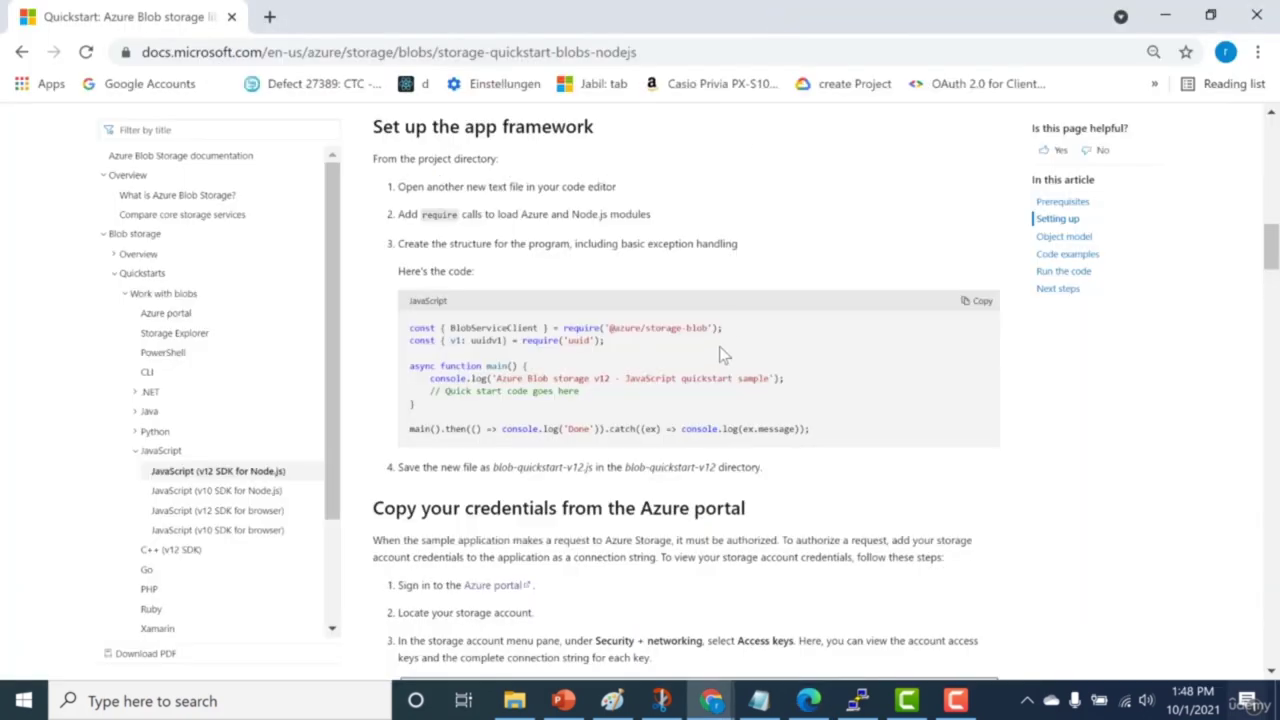
Step: Select the AZURE_STORAGE_CONNECTION_STRING name in the docs' Linux example
scroll(724, 355, down, 5)
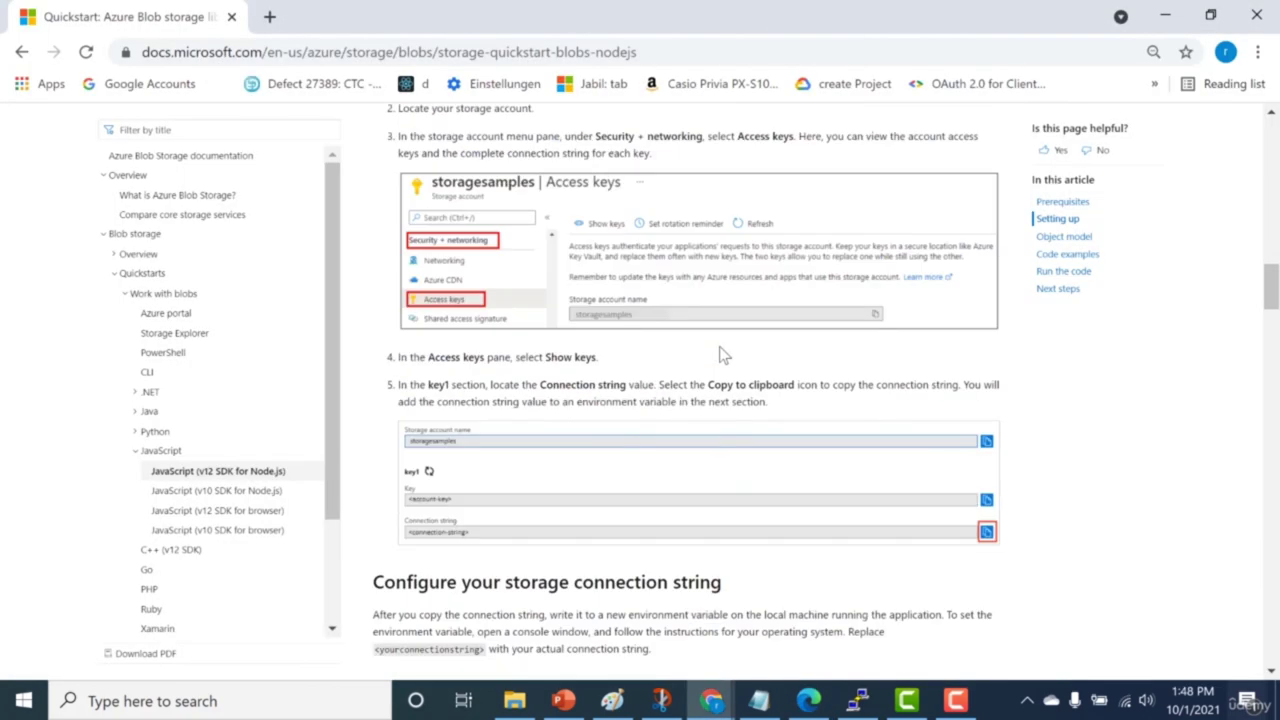
scroll(709, 386, down, 5)
drag(586, 386, 705, 386)
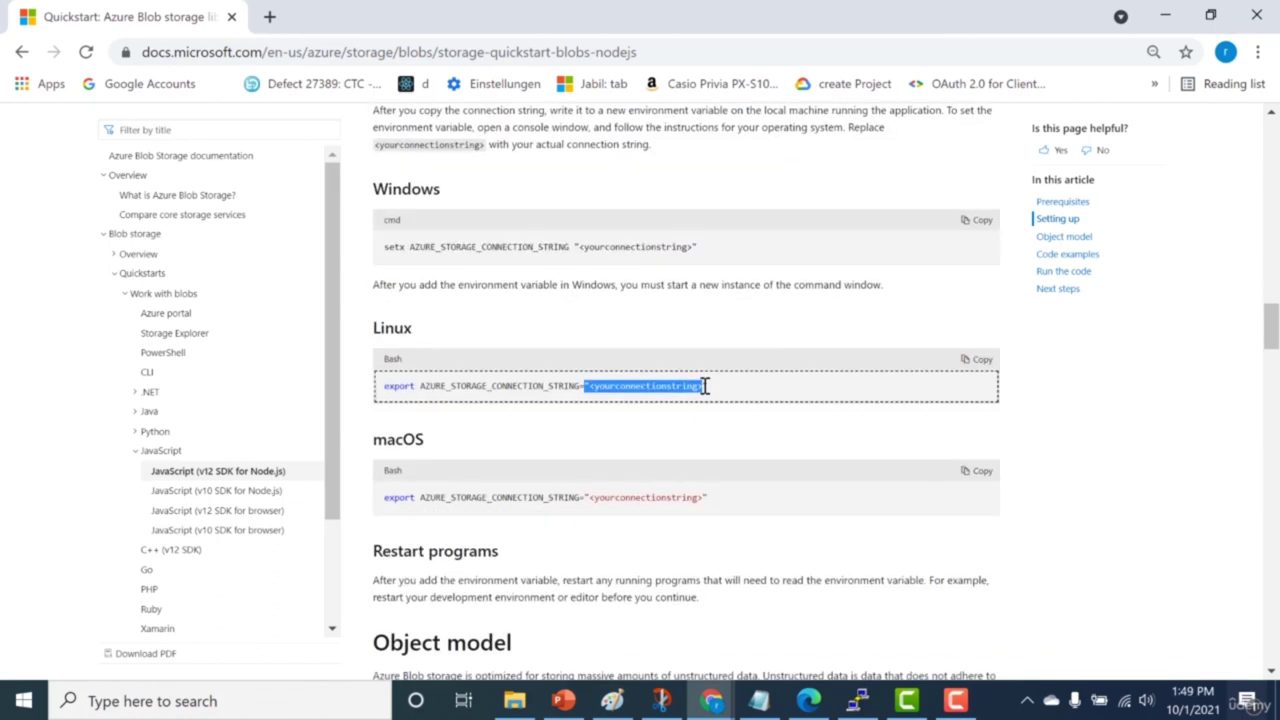
drag(451, 386, 488, 386)
click(596, 386)
drag(598, 386, 693, 386)
click(517, 385)
double_click(516, 386)
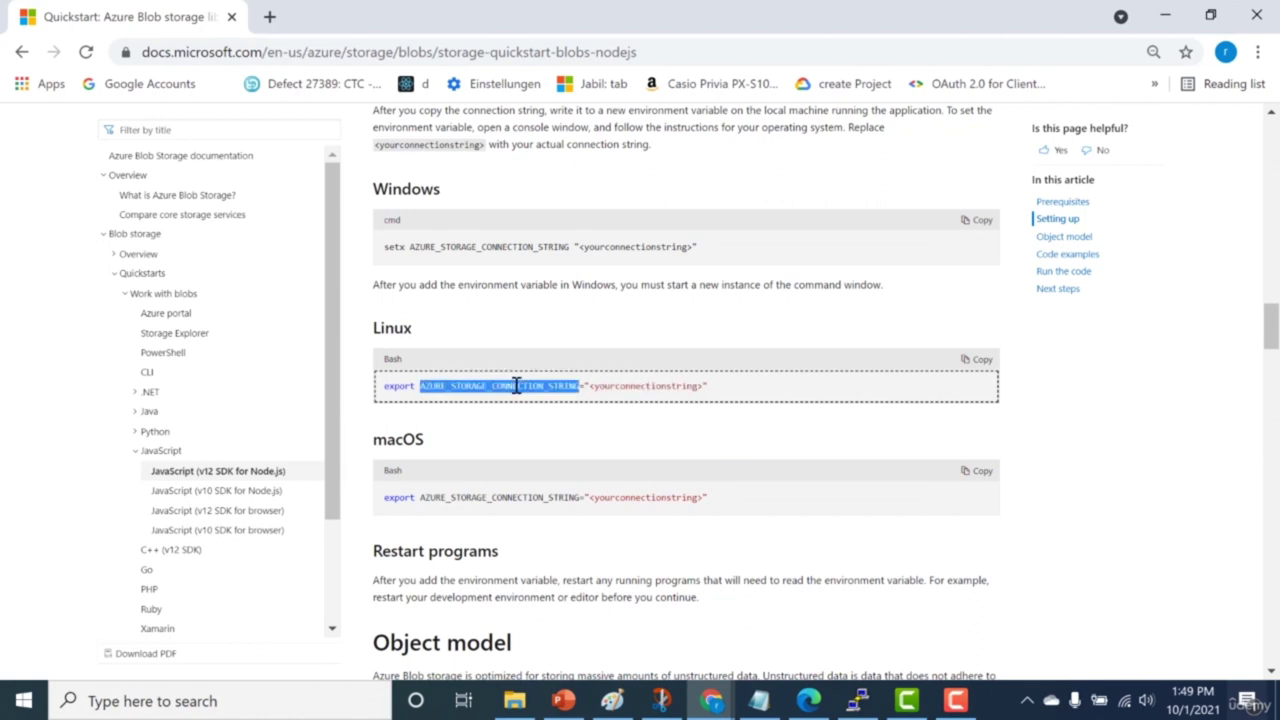
Step: Save index.js and quit vi with :wq
key(alt+Tab)
key(alt+Tab)
key(alt+Tab)
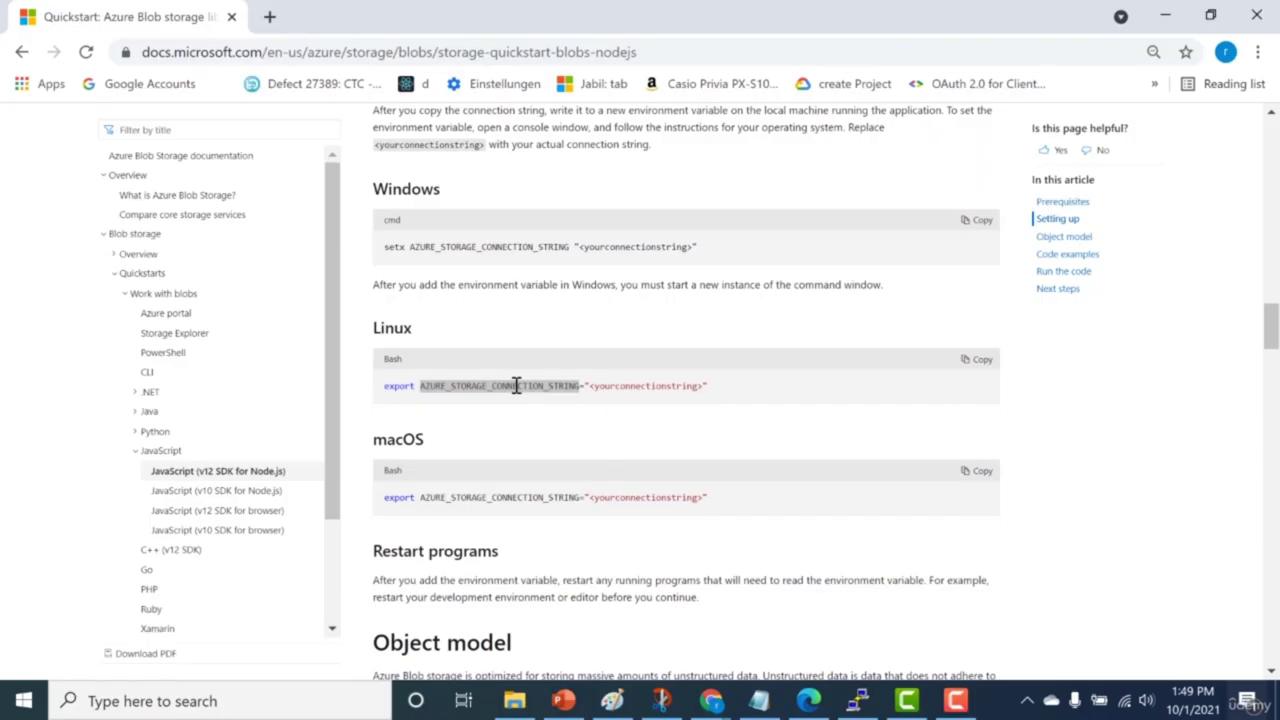
text(:wq)
key(Return)
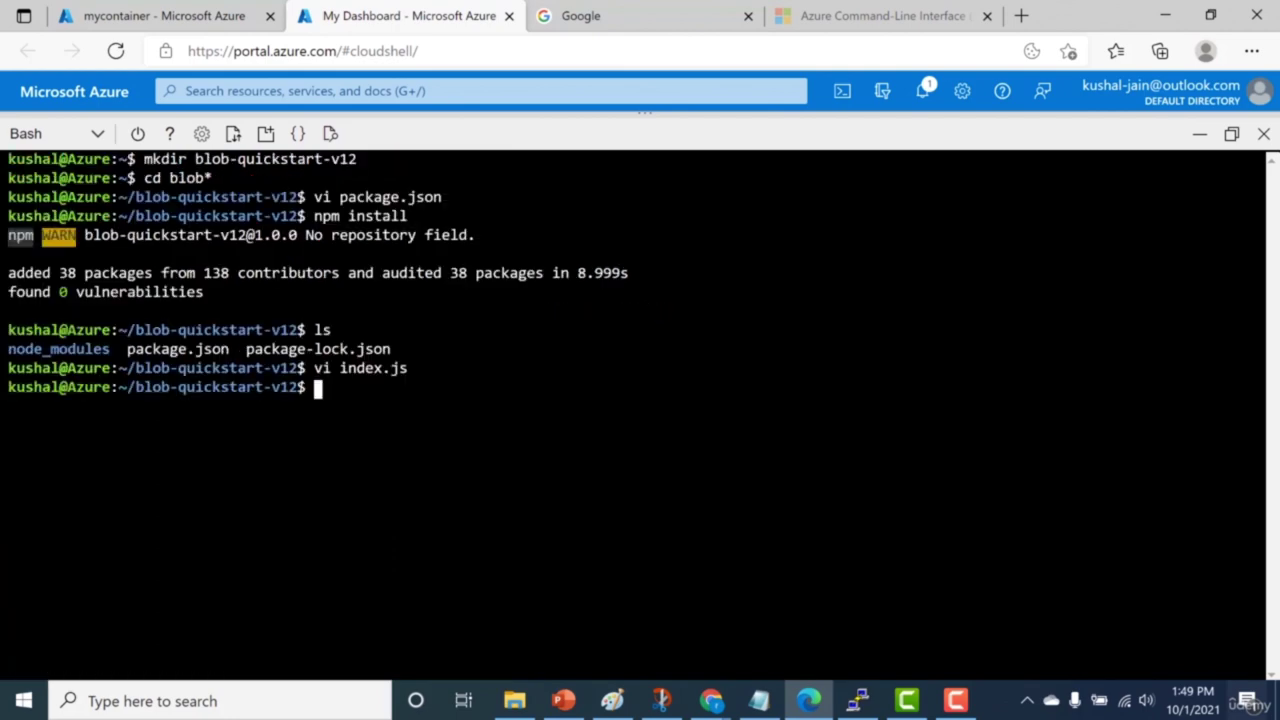
Step: Start the command 'export AZURE_STORAGE_CONNECTION_STRING=' with the pasted variable name
key(alt+Tab)
key(alt+Tab)
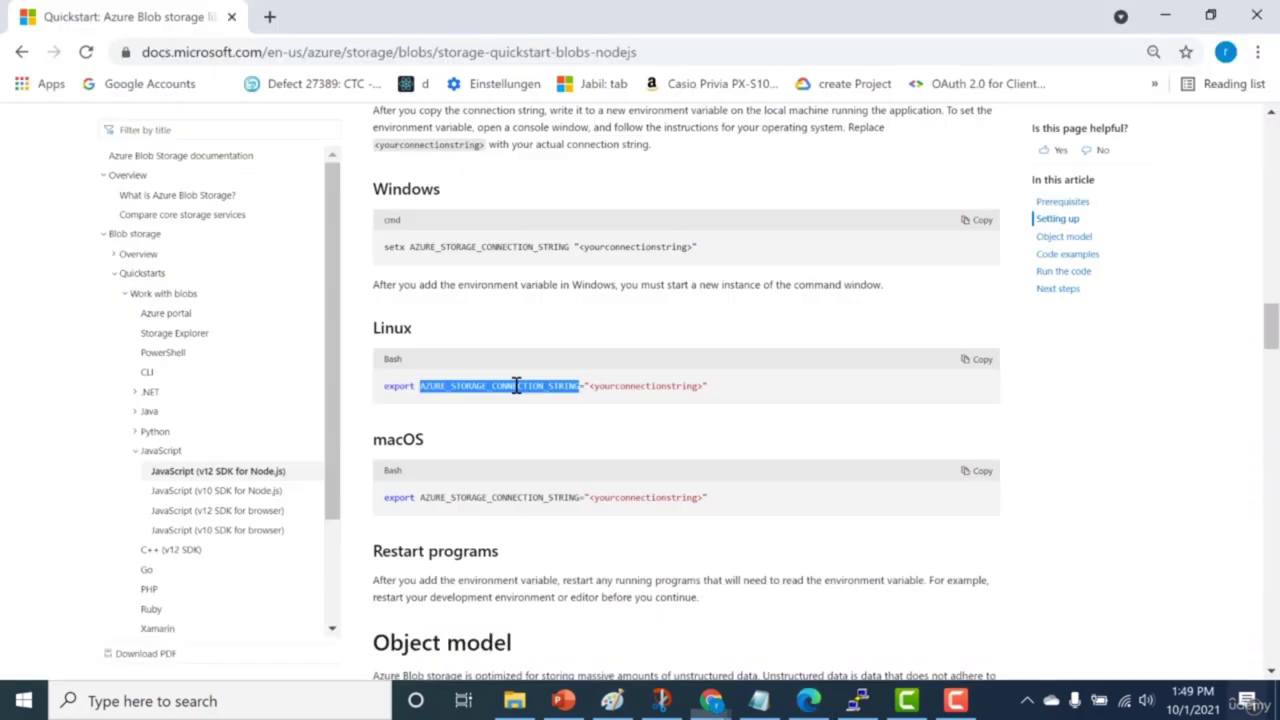
text(export)
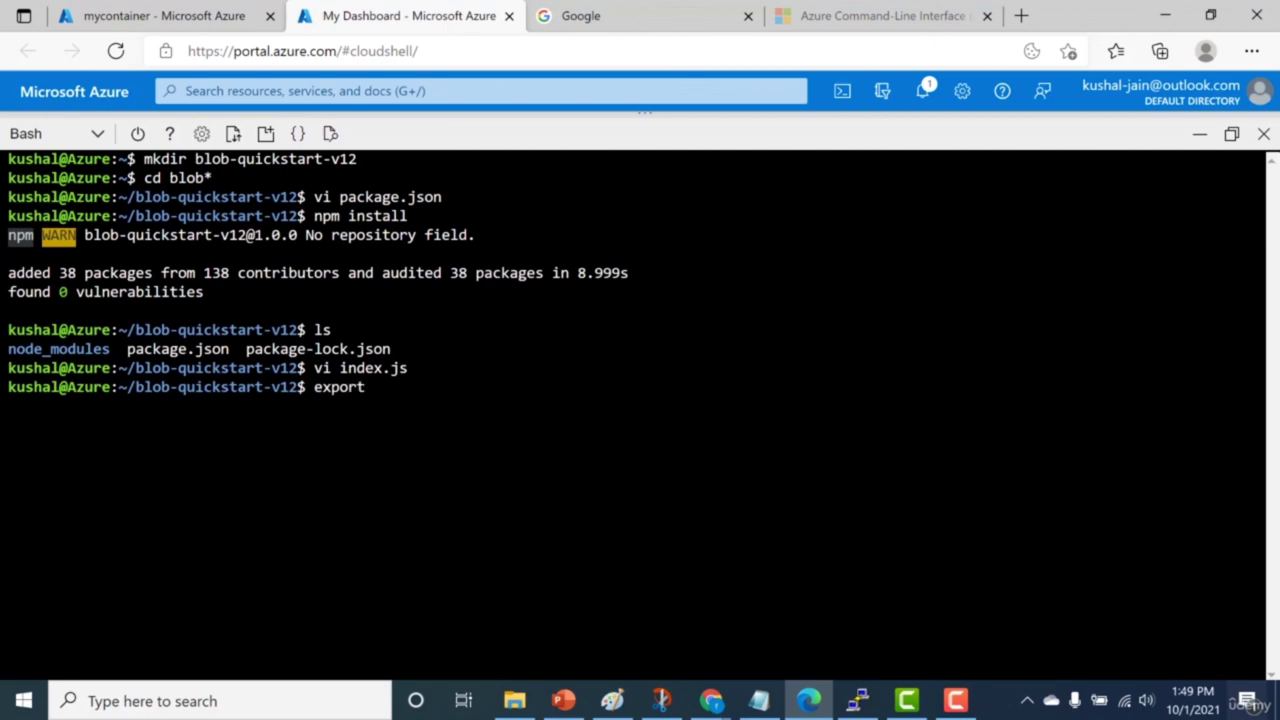
right_click(512, 364)
click(545, 358)
text(=)
key(alt+Tab)
key(alt+Tab)
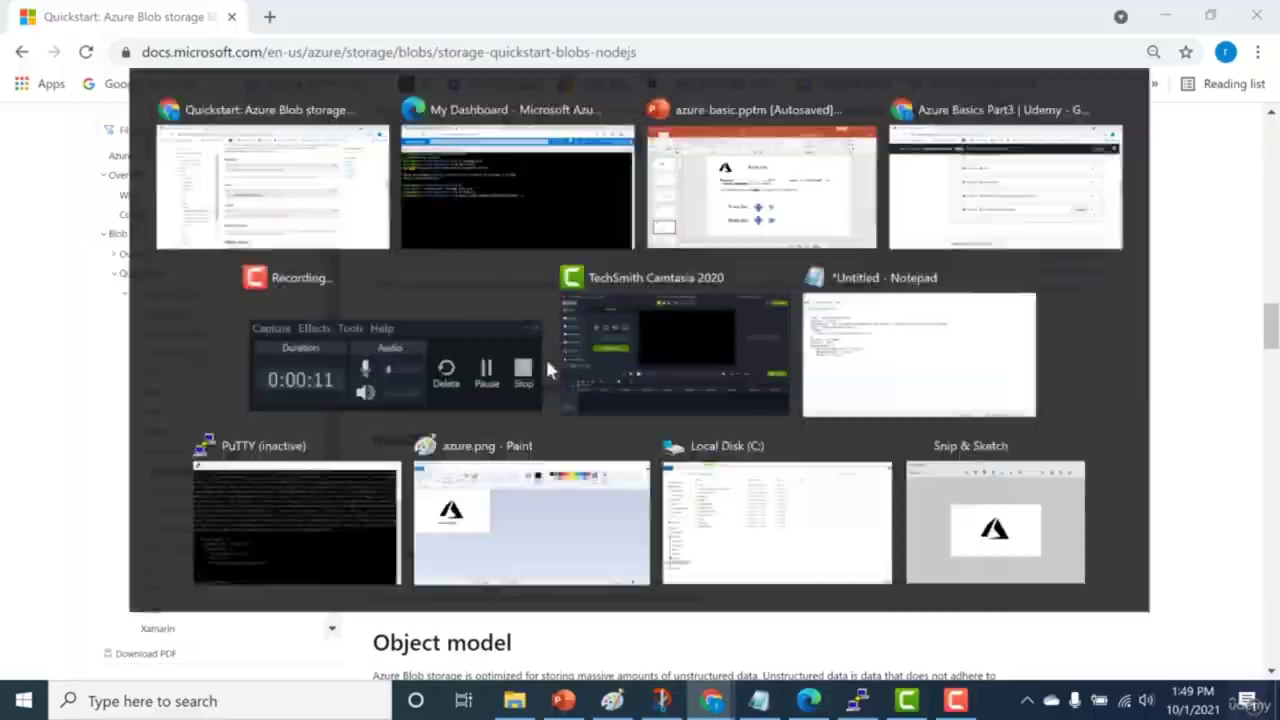
Step: Go to the mystorageaccountrohit storage account's Access keys blade
click(150, 16)
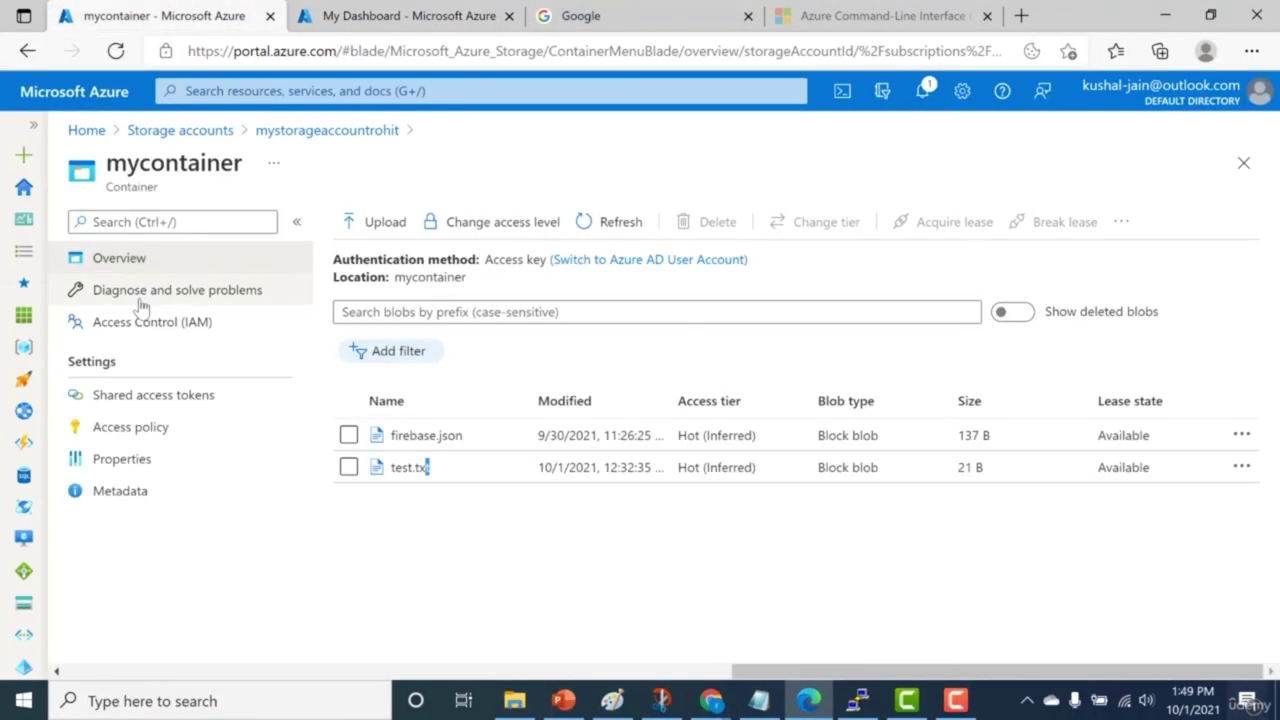
click(258, 132)
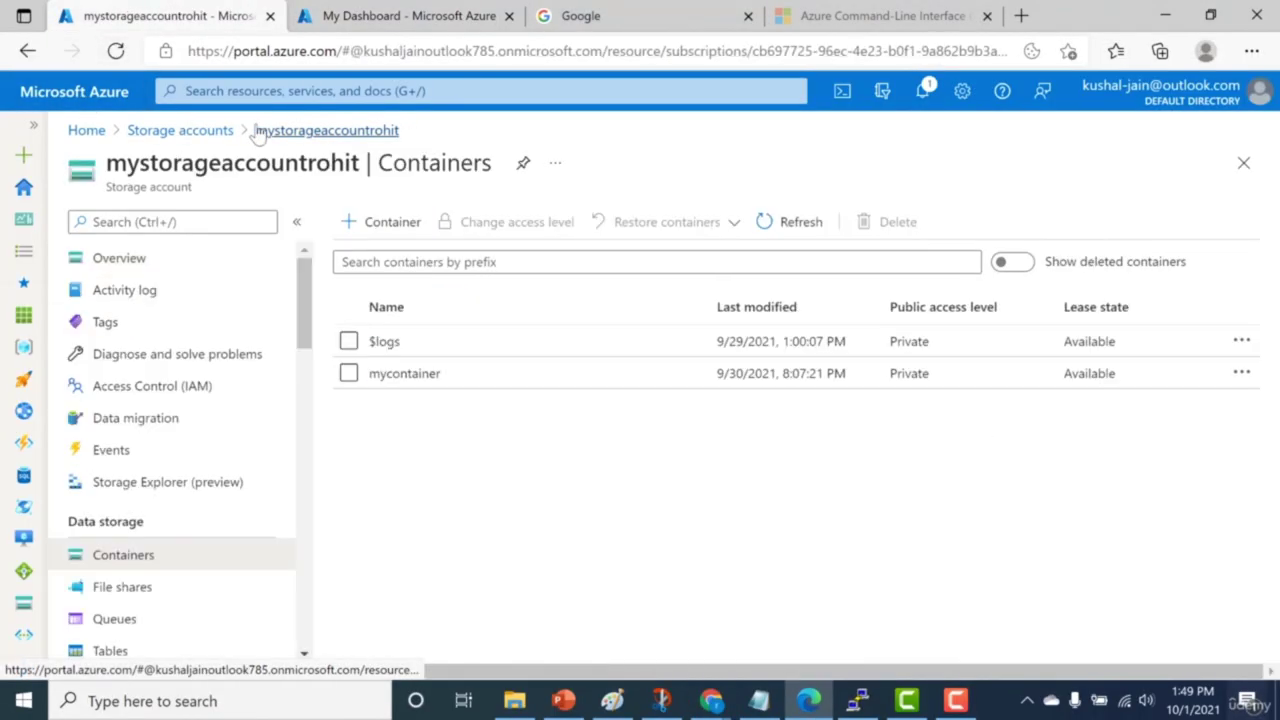
scroll(306, 566, down, 4)
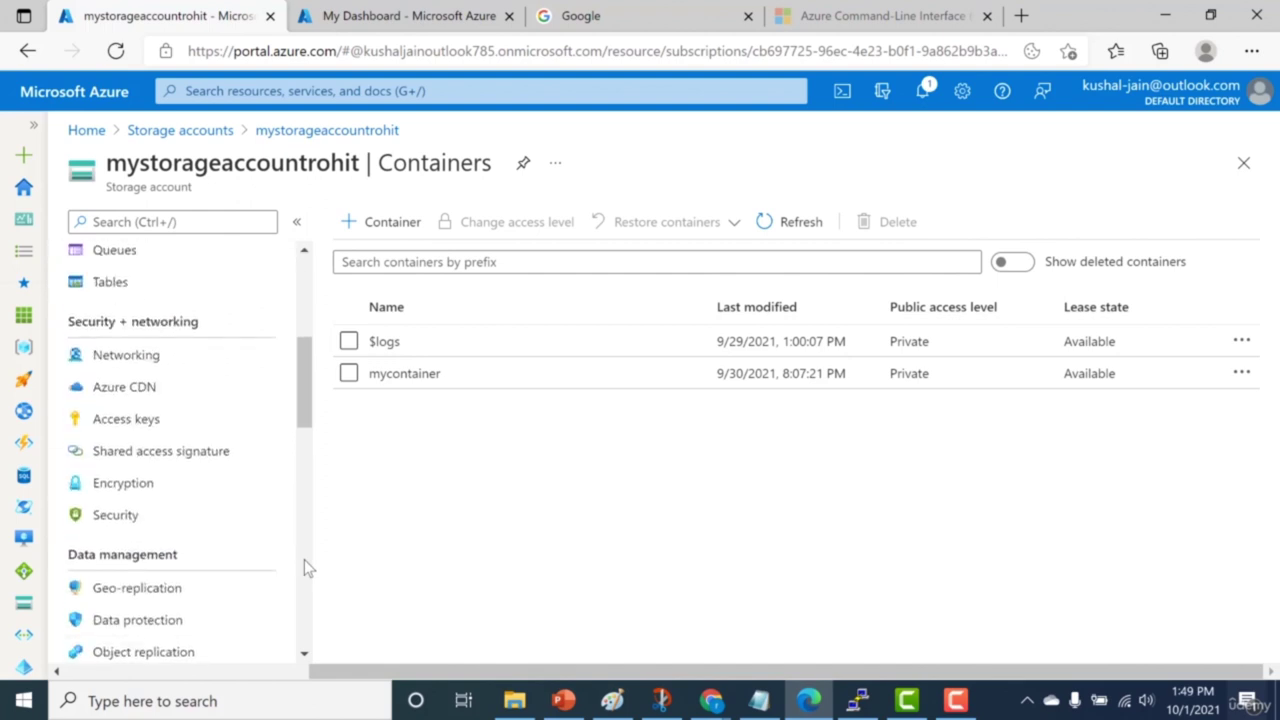
click(163, 420)
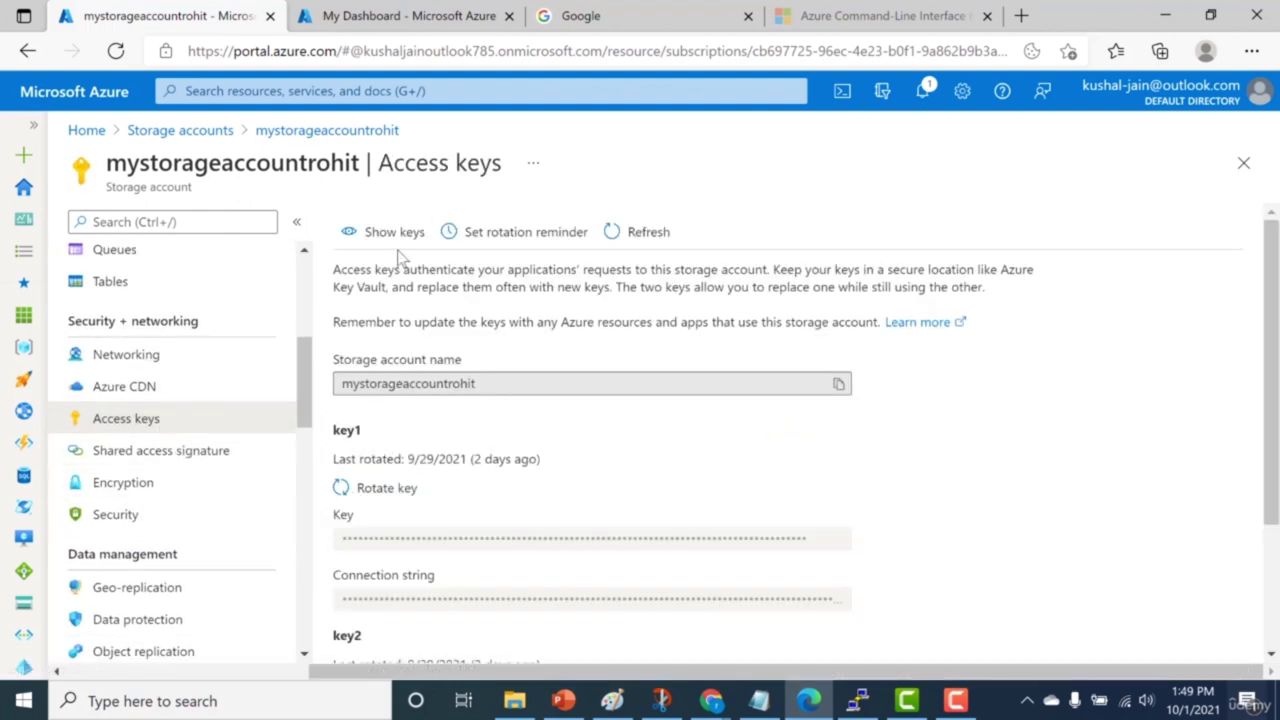
Step: Show the keys, copy key1's connection string, and switch to Cloud Shell
click(390, 233)
click(359, 601)
drag(488, 538, 590, 538)
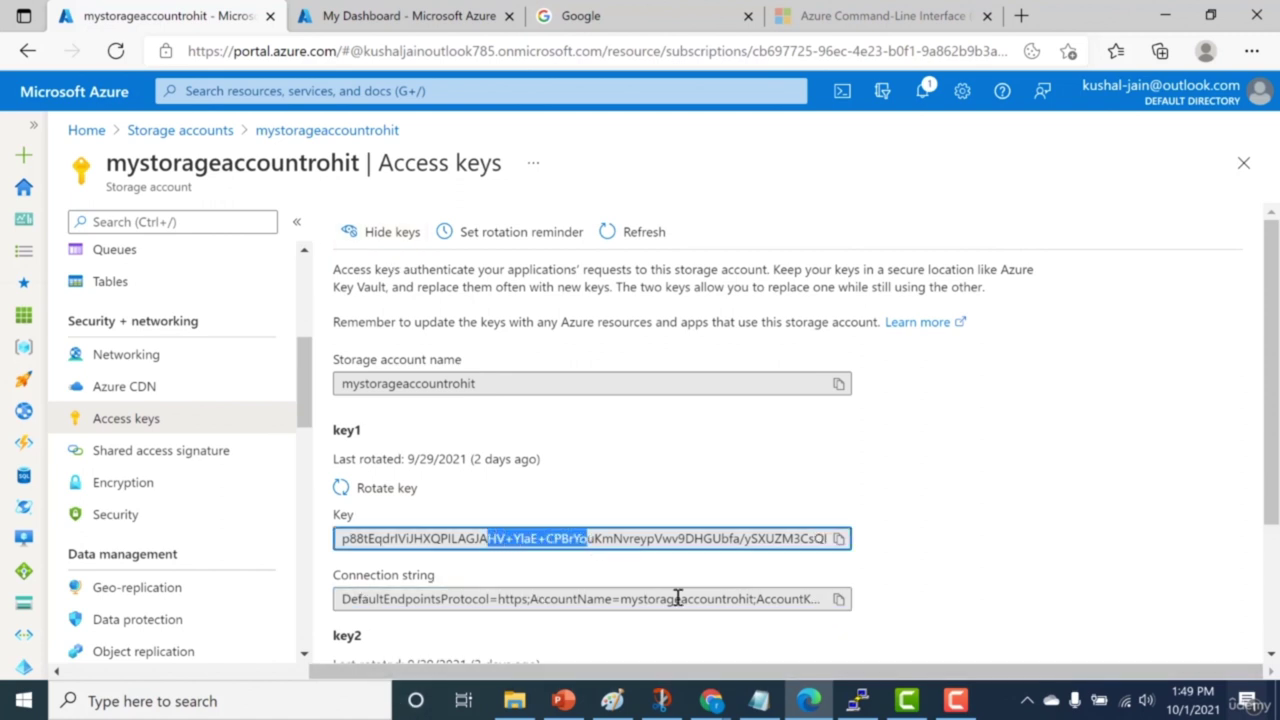
click(838, 599)
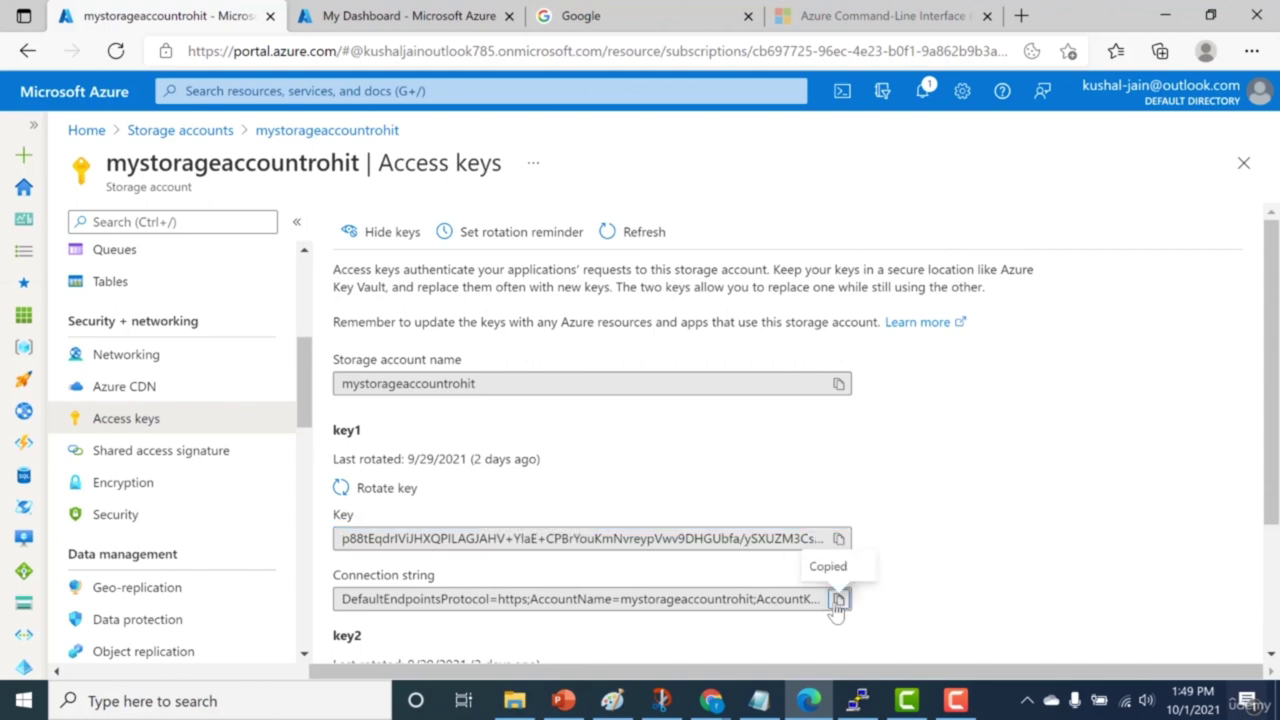
key(alt+Tab)
key(alt+Tab)
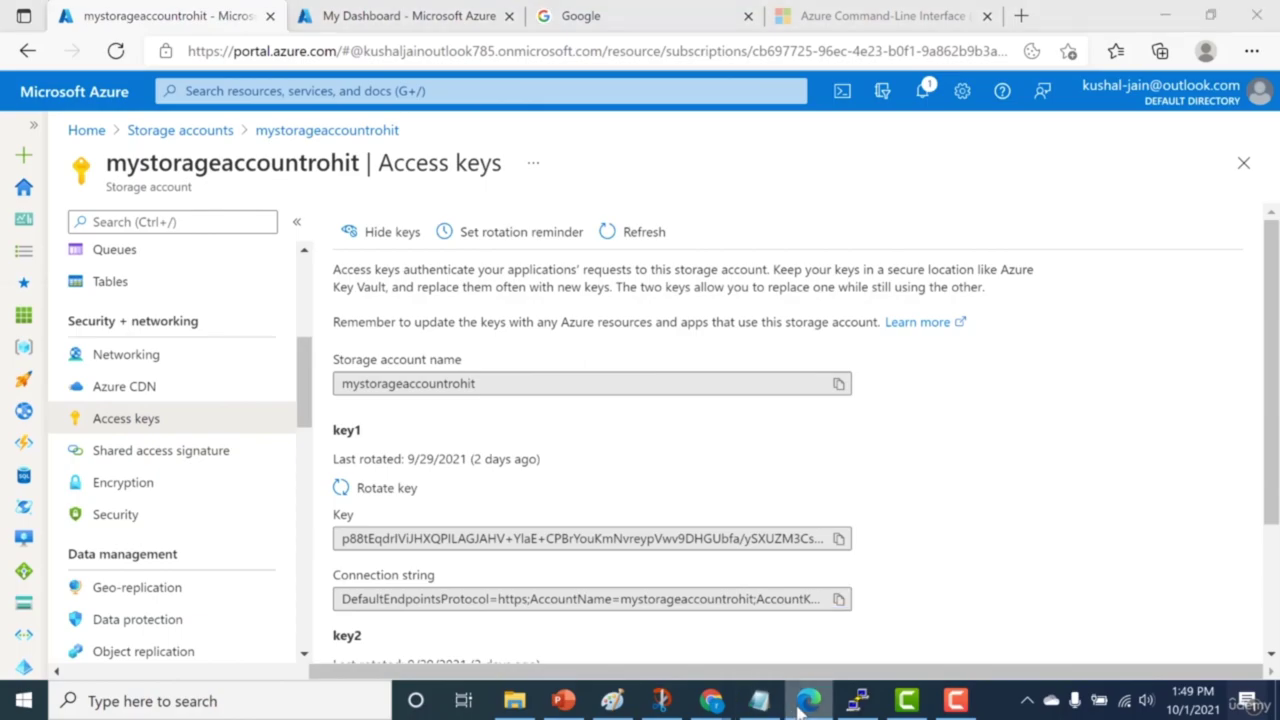
key(ctrl+Tab)
Step: Export AZURE_STORAGE_CONNECTION_STRING, rerunning the command with the spaces around = removed
drag(662, 406, 537, 406)
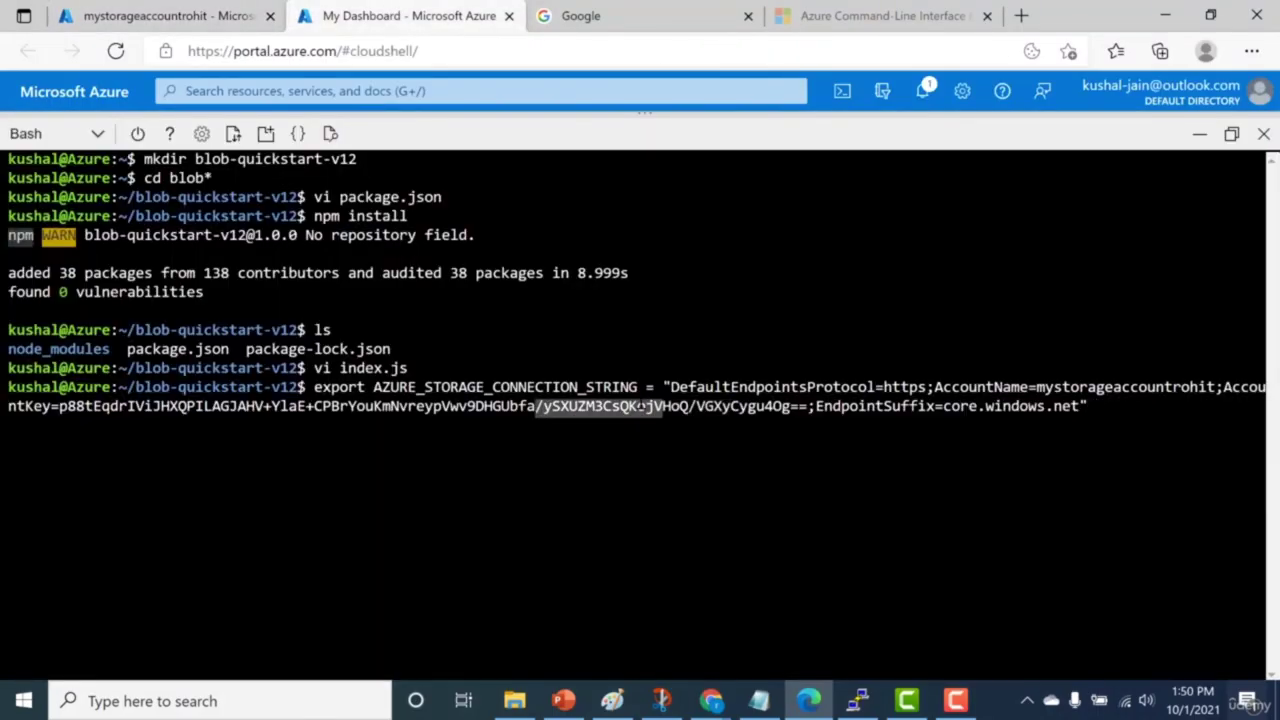
key(Return)
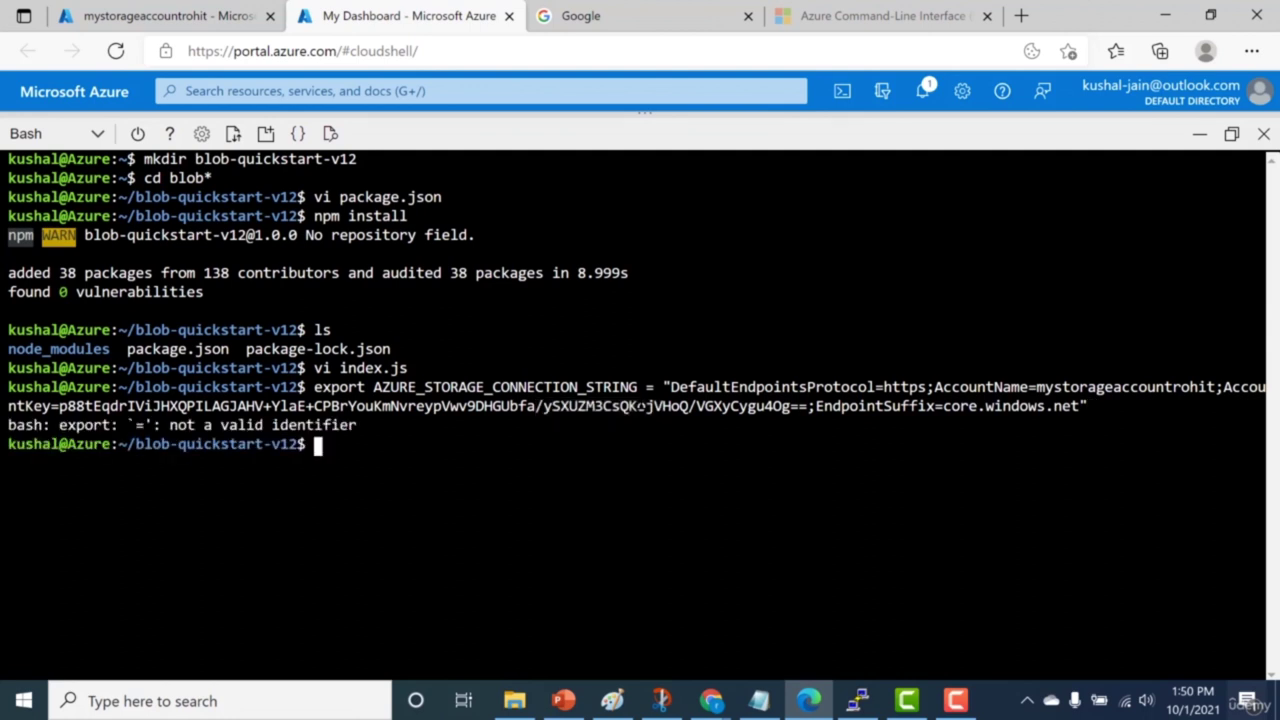
key(Up)
key(BackSpace)
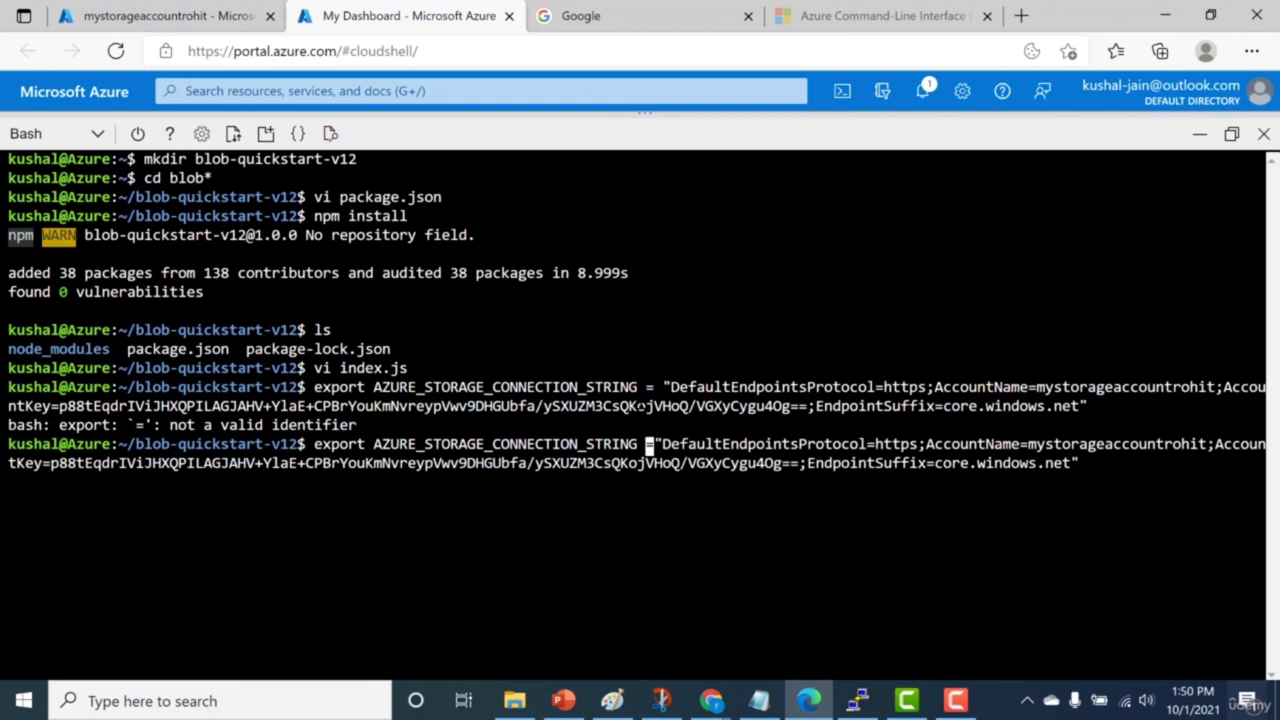
key(BackSpace)
key(Return)
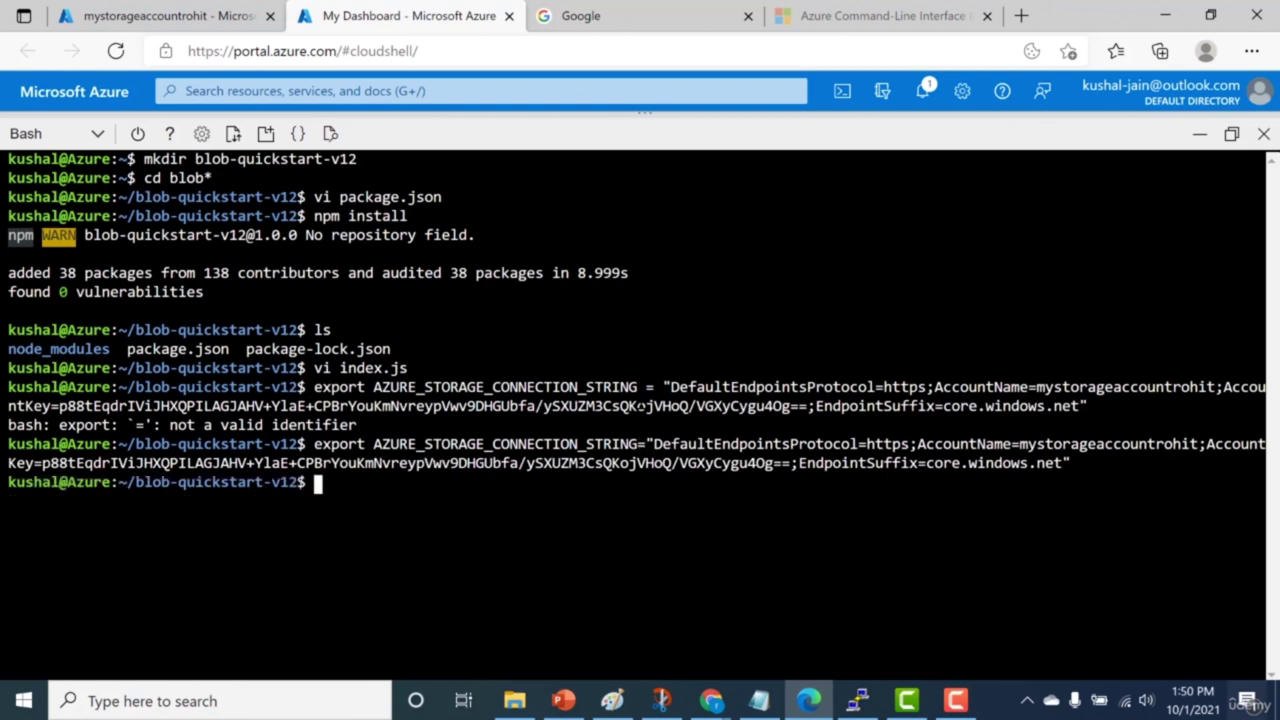
key(alt+Tab)
key(alt+Tab)
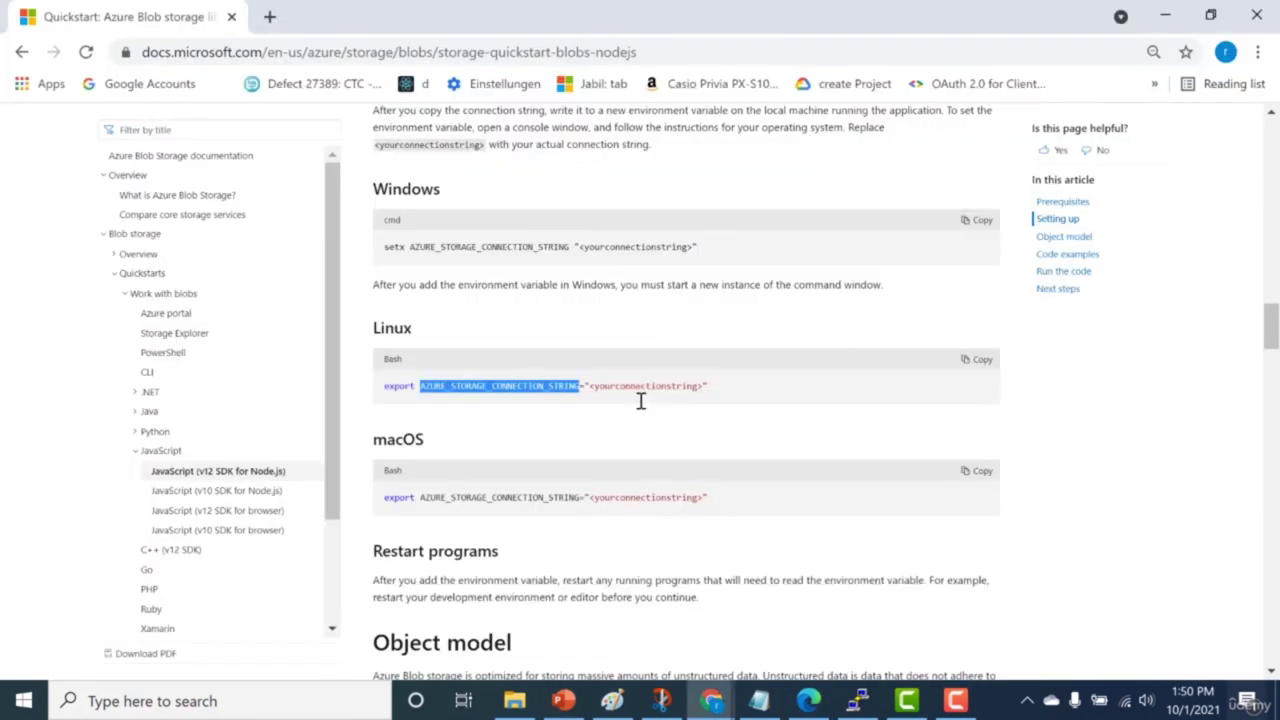
Step: Copy the docs' Create a container code sample
scroll(935, 456, down, 10)
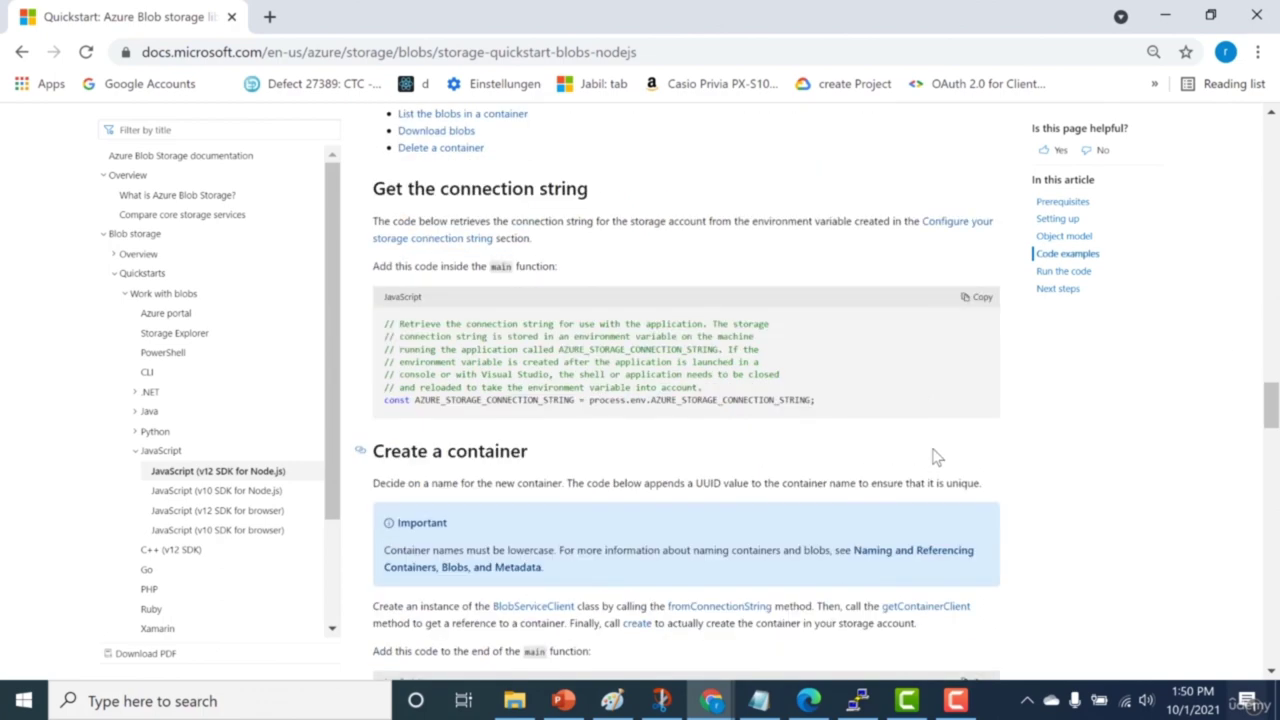
scroll(907, 506, down, 5)
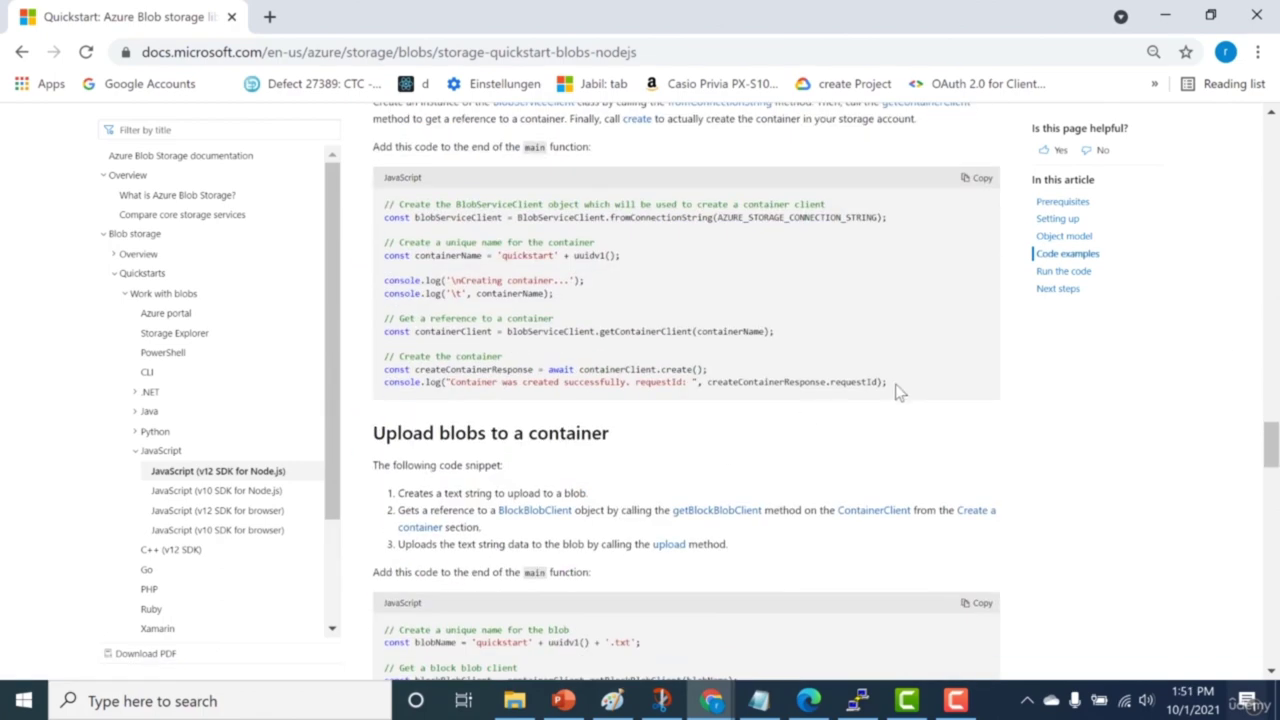
drag(888, 388, 764, 384)
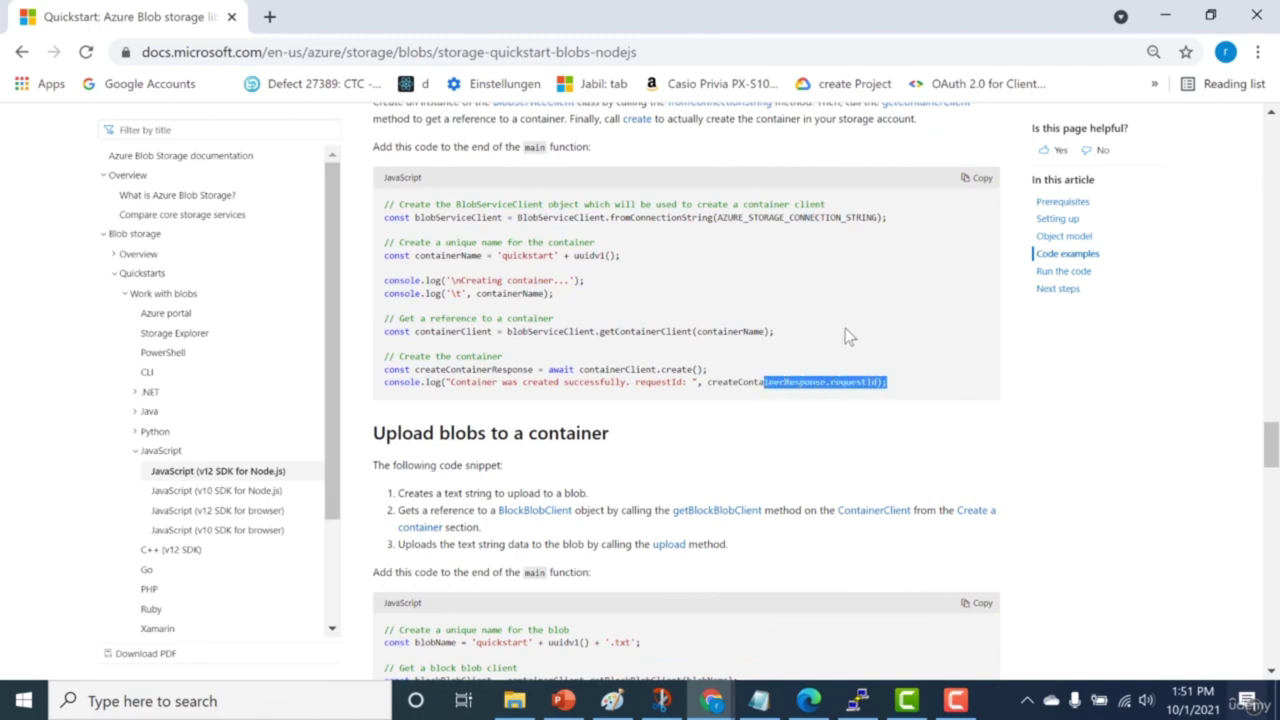
click(976, 181)
Step: Paste the create-container code into main in index.js and save with :wq
key(alt+Tab)
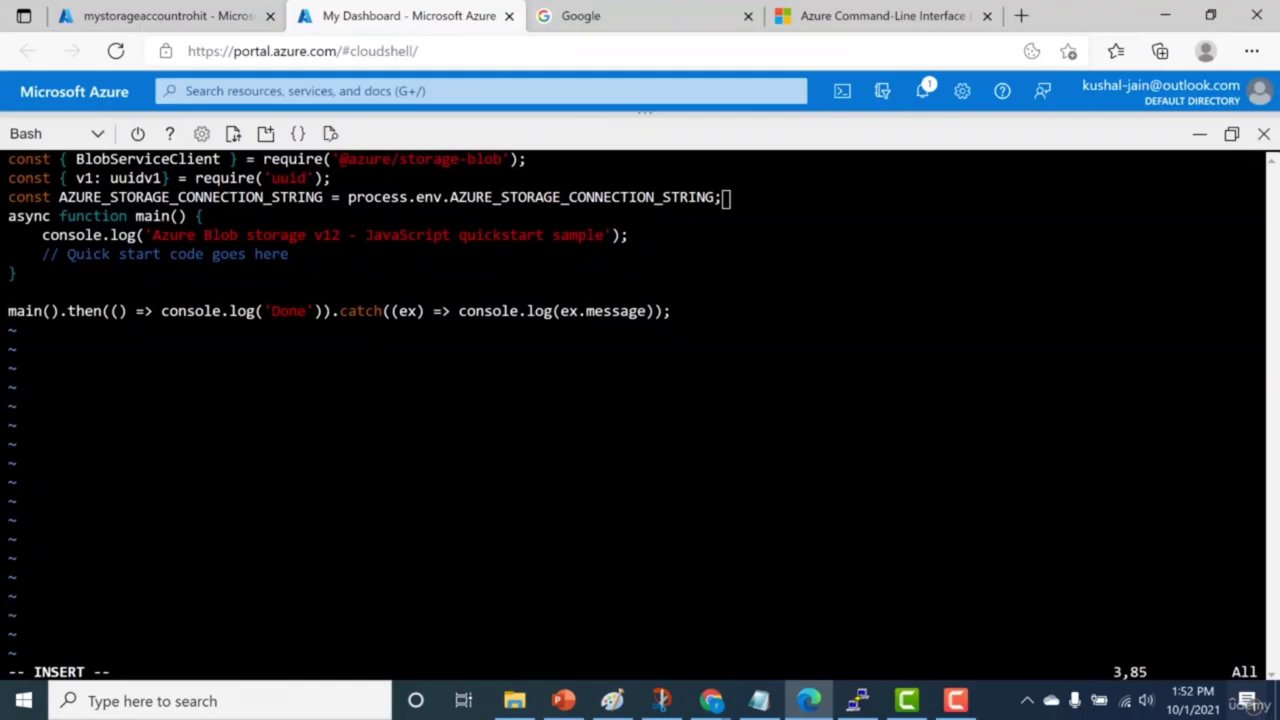
key(alt+f)
key(Escape)
key(Down)
key(Down)
key(Return)
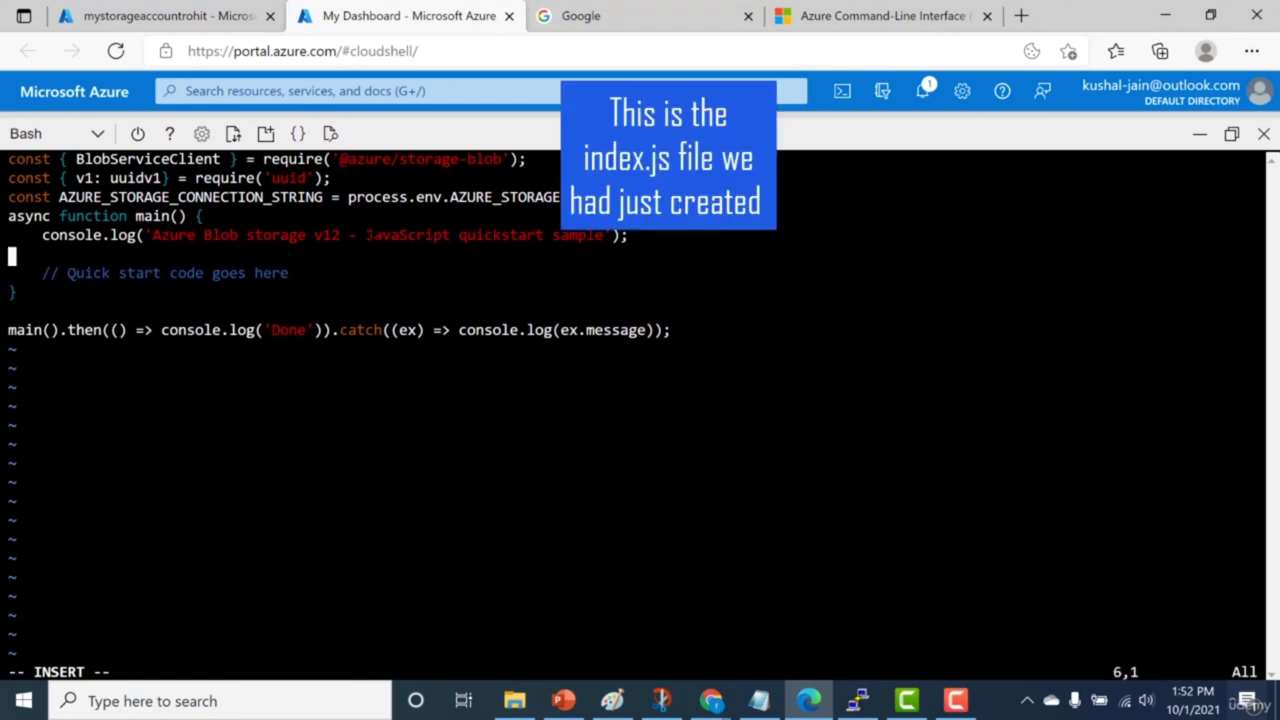
right_click(378, 162)
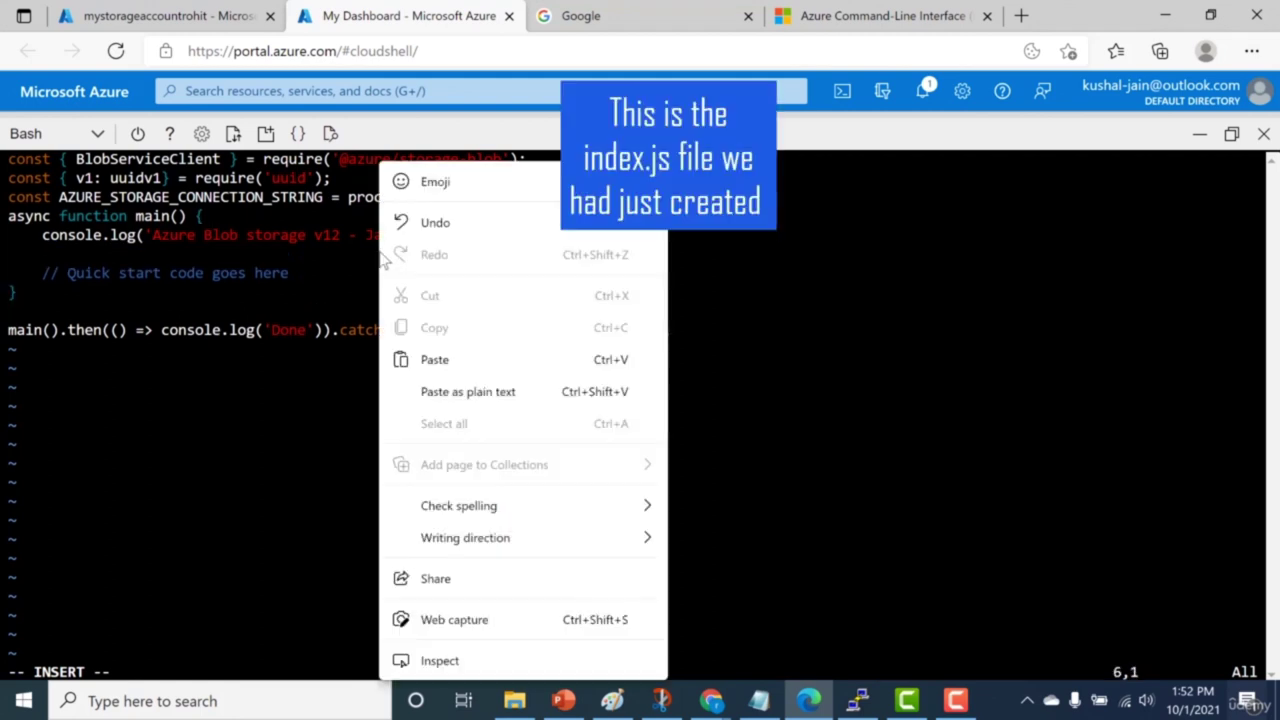
click(428, 356)
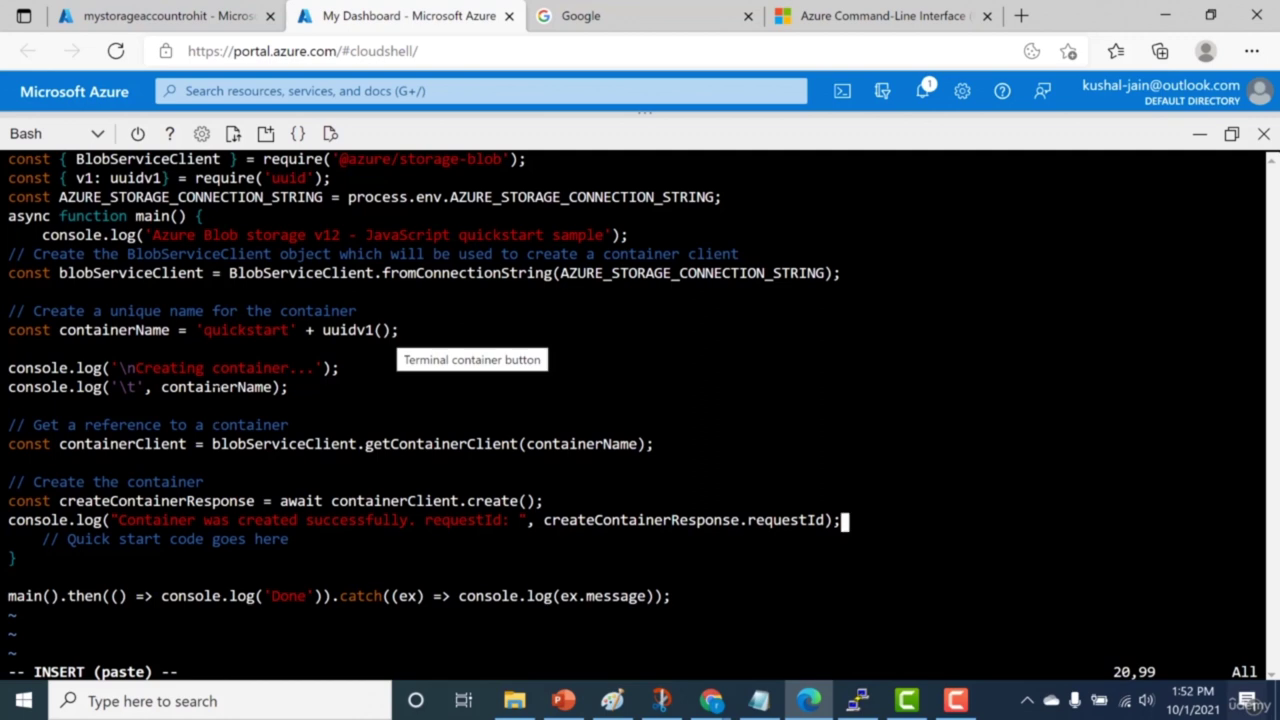
double_click(215, 388)
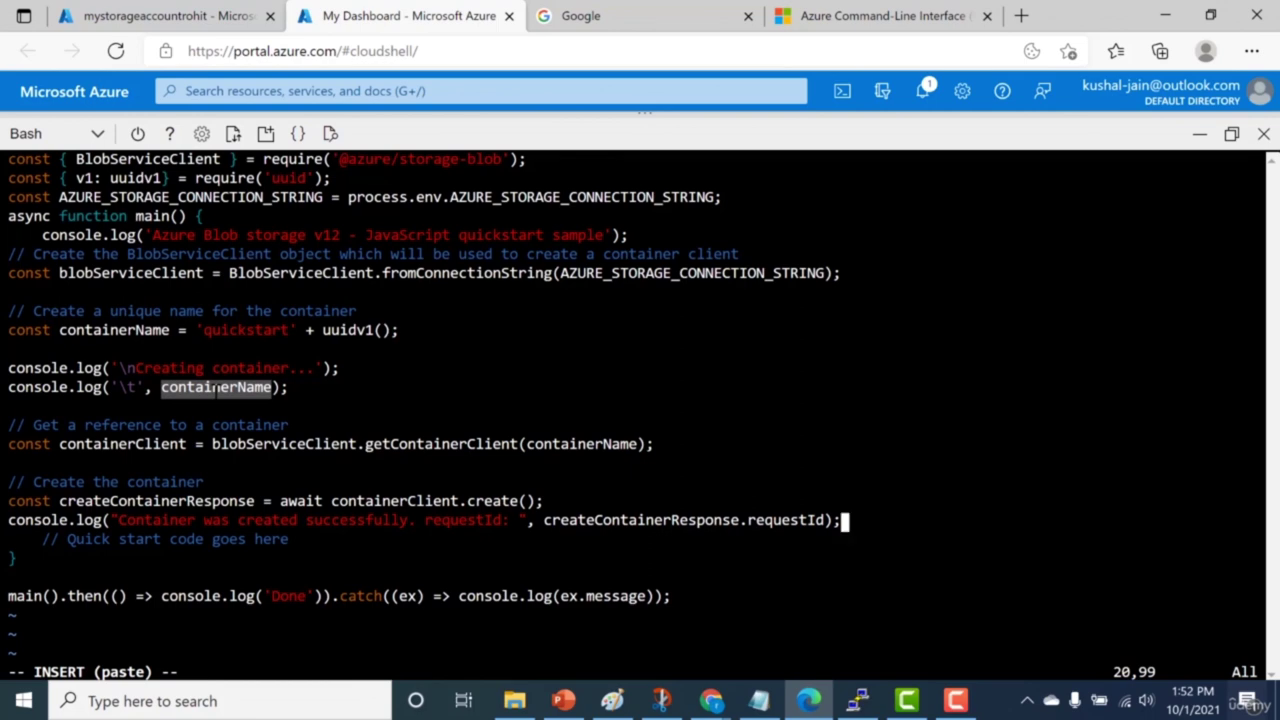
key(Escape)
text(:wq)
key(Return)
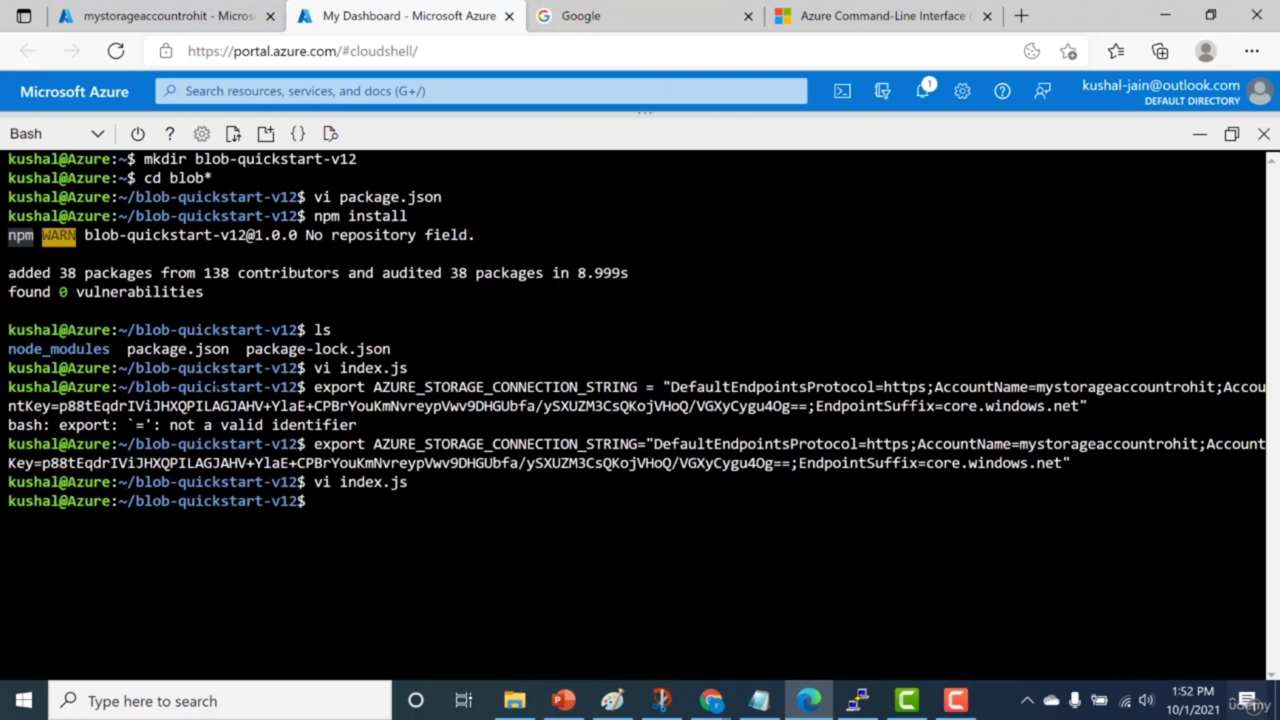
Step: Run node index.js to create the uniquely named quickstart container
text(node index.js)
key(Return)
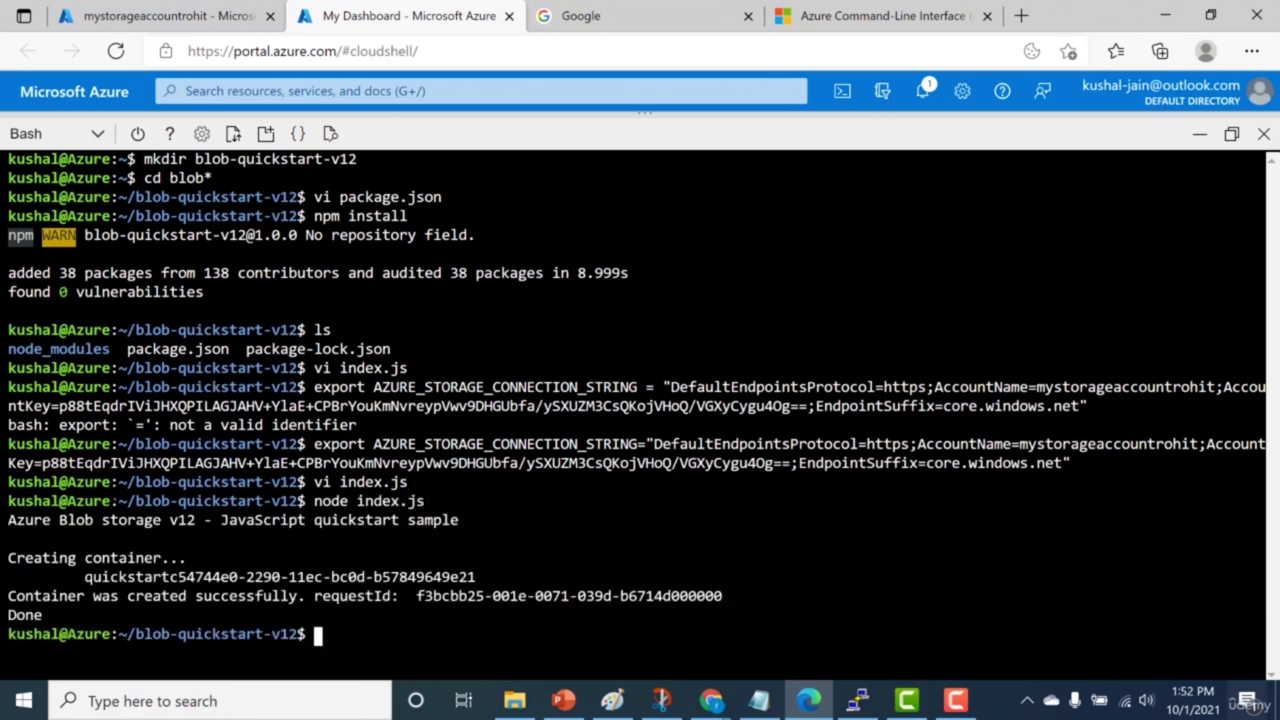
drag(78, 578, 140, 578)
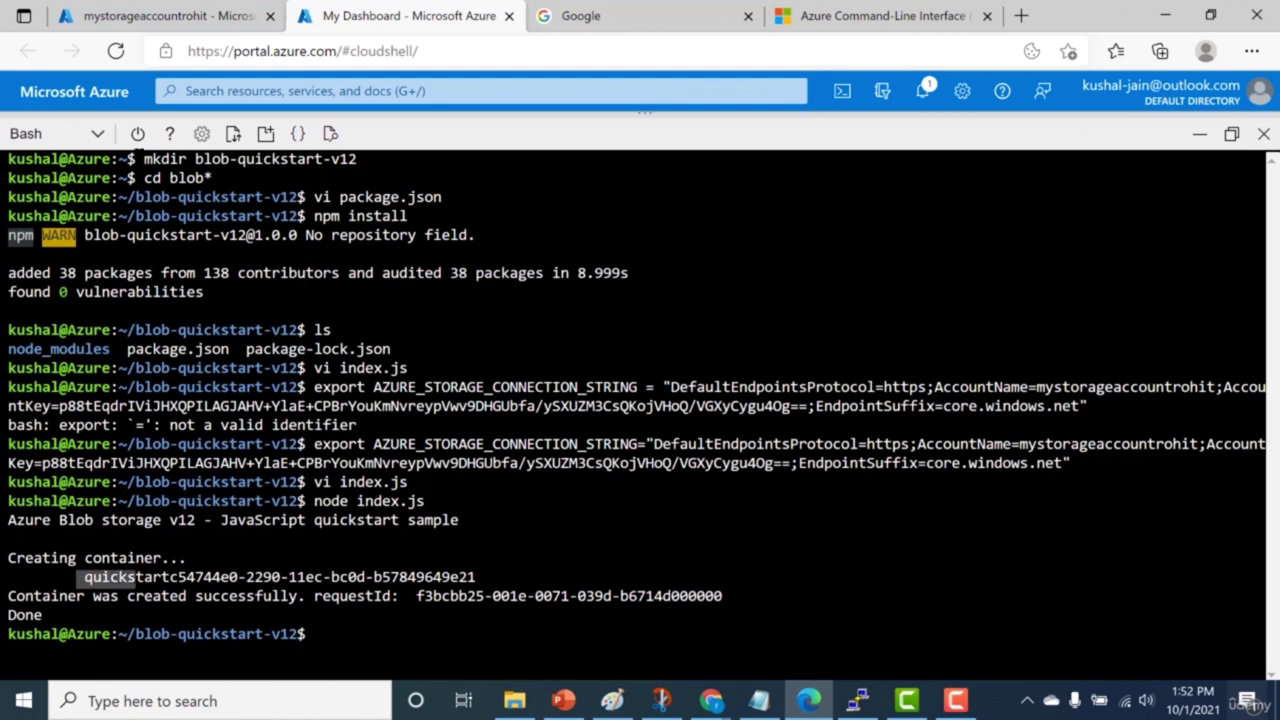
Step: Open mystorageaccountrohit's Containers list and the new quickstart container
key(ctrl+shift+Tab)
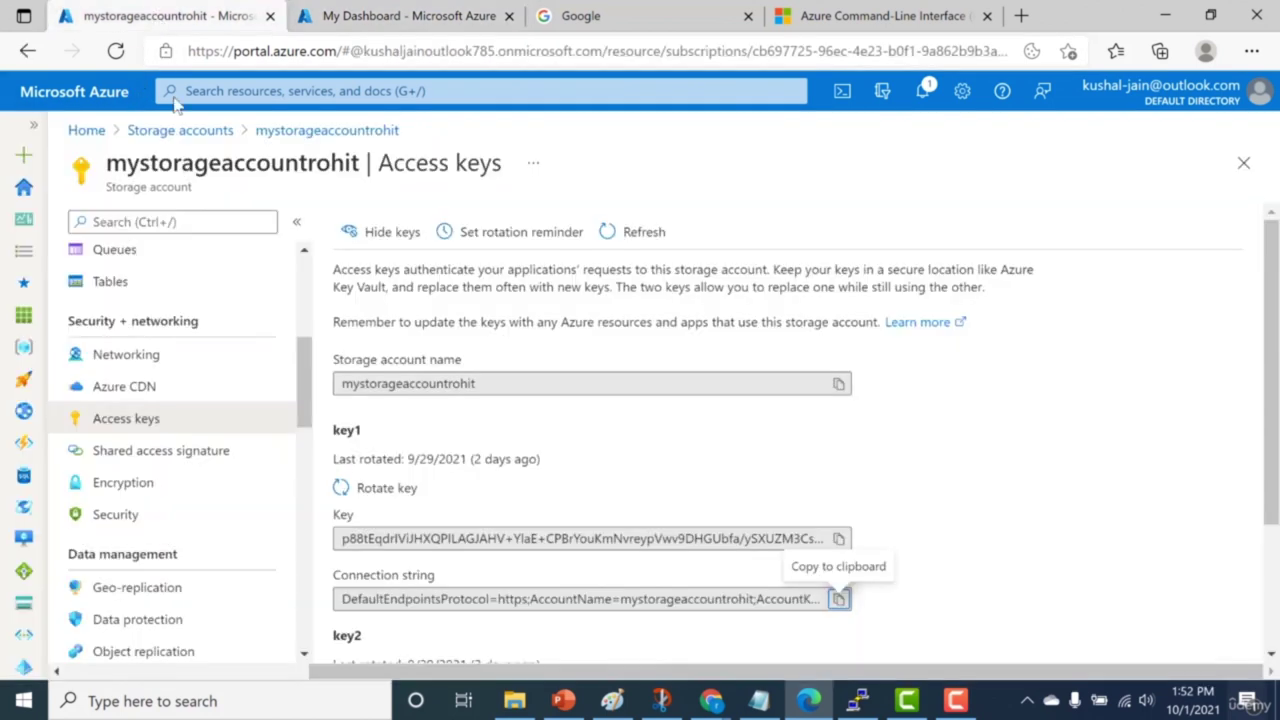
click(318, 131)
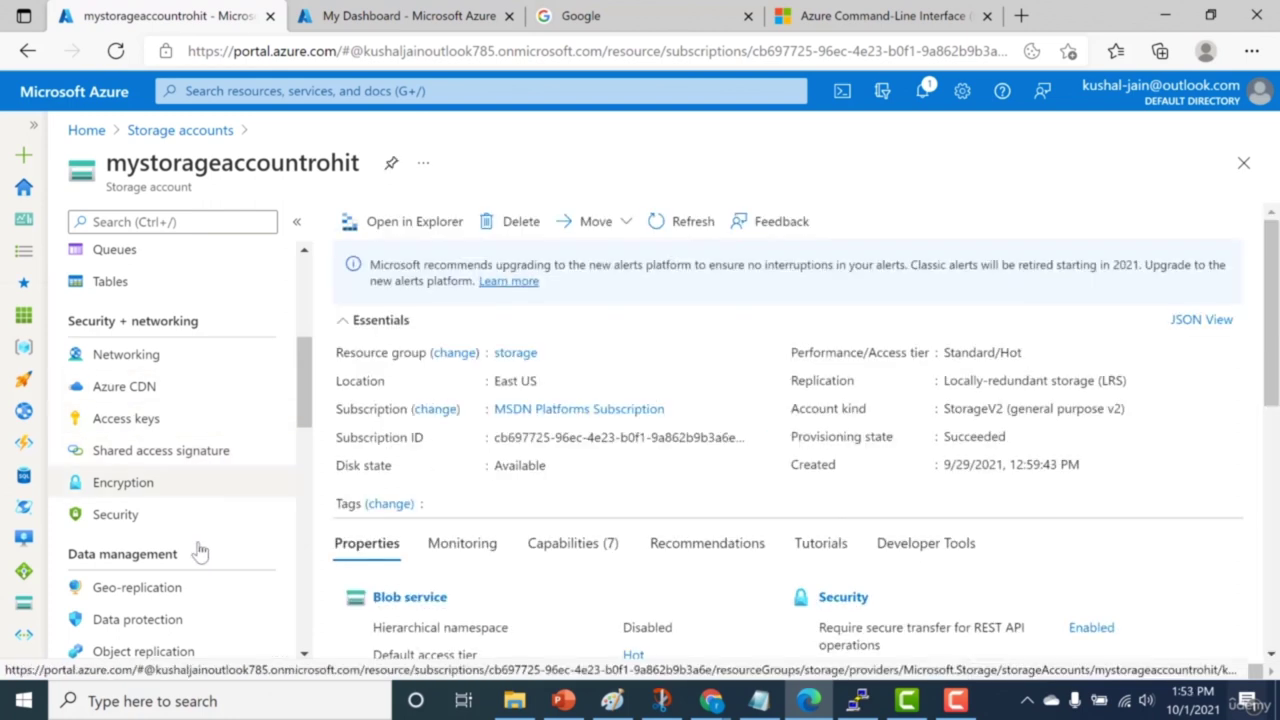
scroll(190, 548, up, 4)
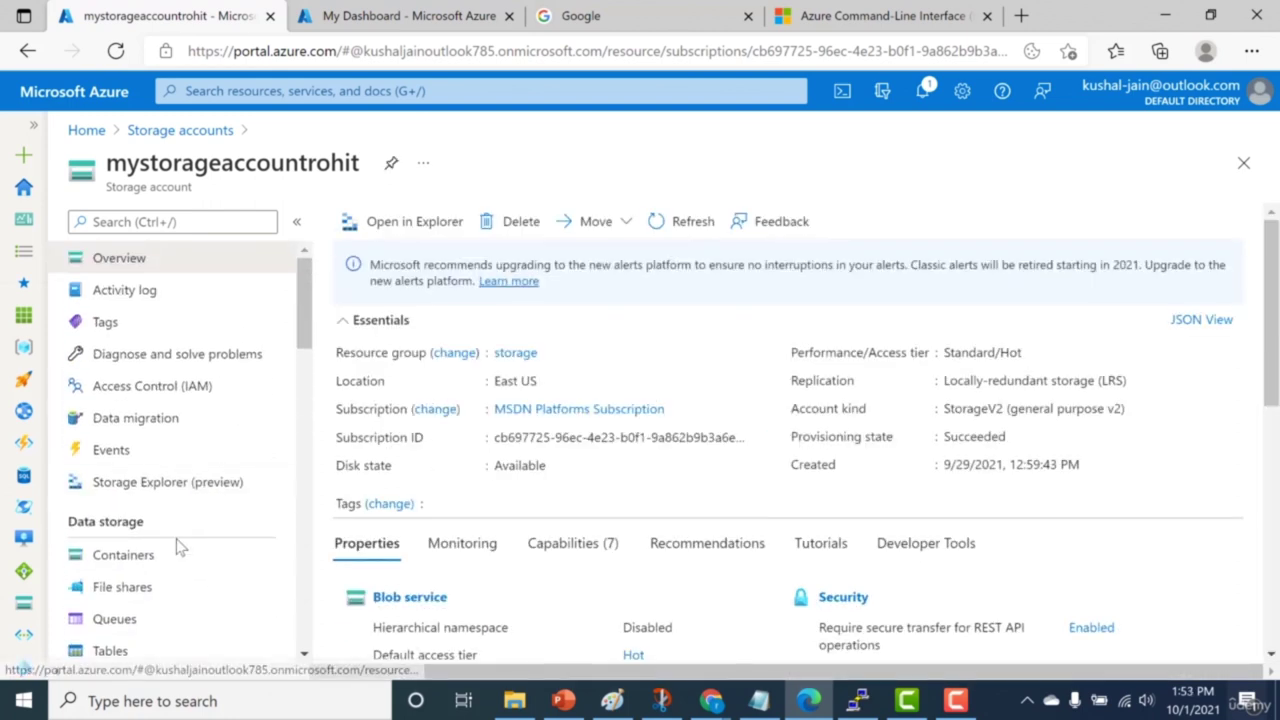
click(176, 552)
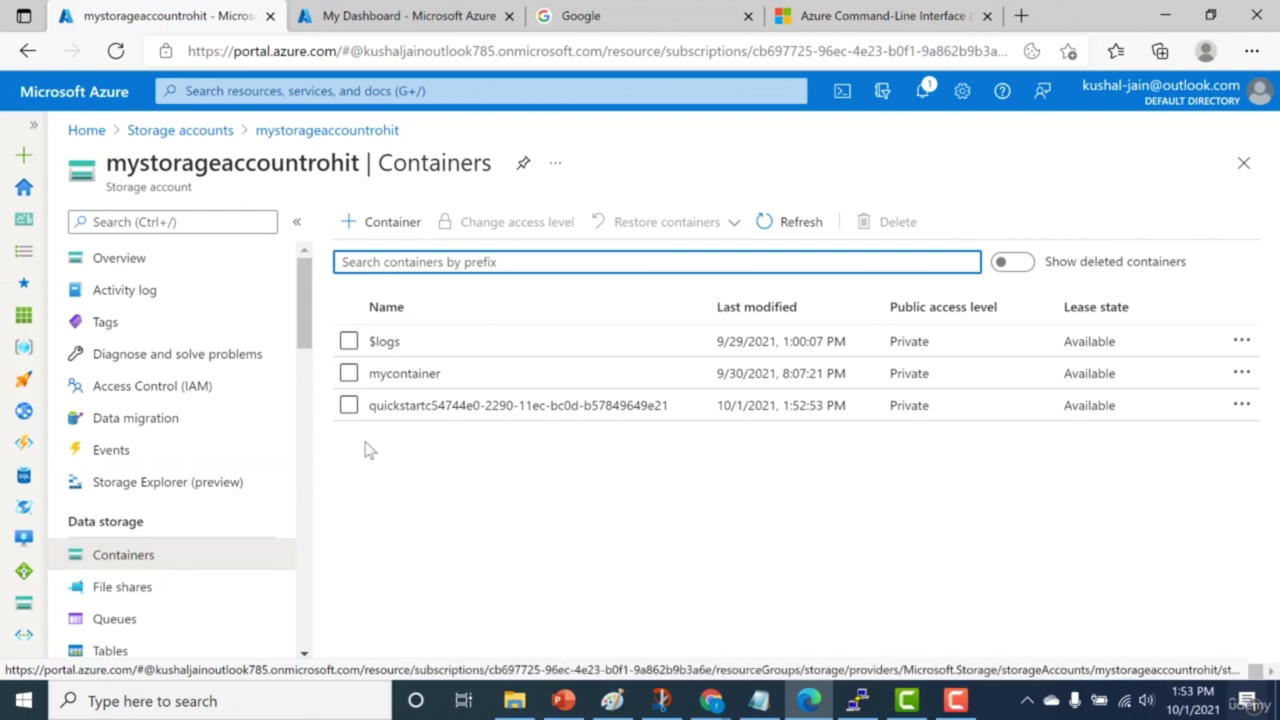
click(415, 410)
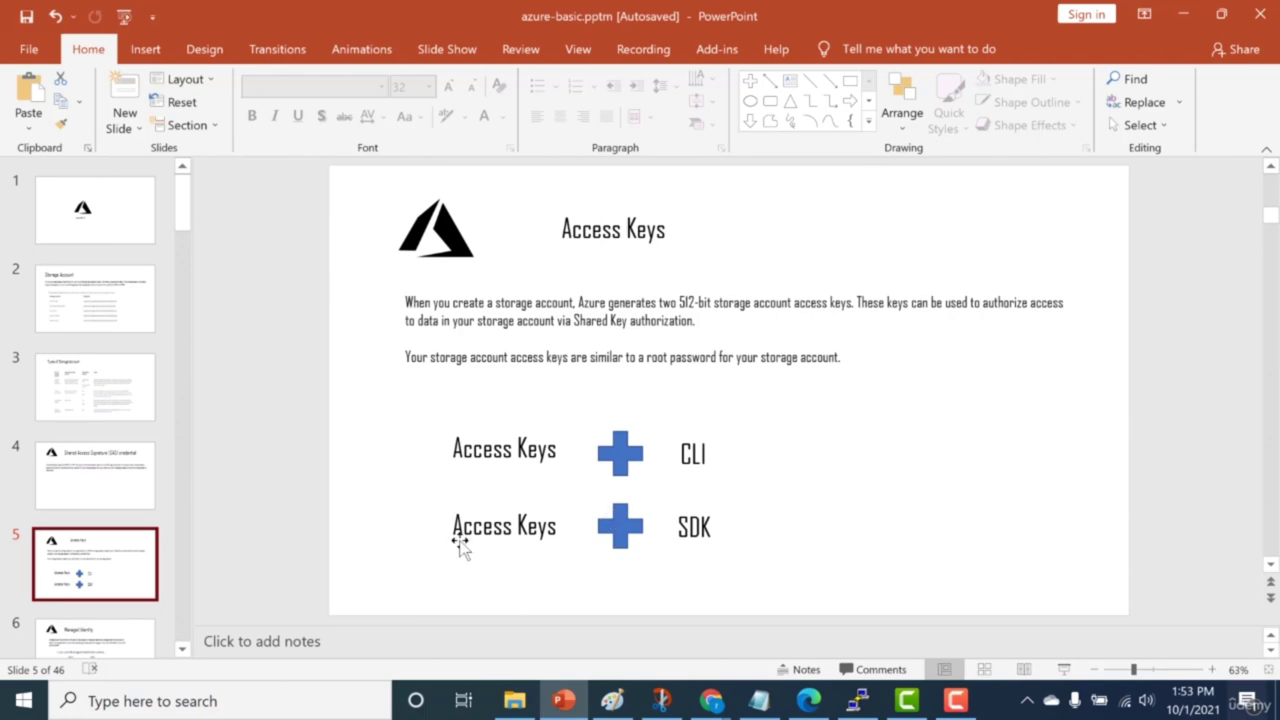
Step: Scroll the quickstart through Upload blobs to Download blobs and collapse the JavaScript navigation group
key(alt+Tab)
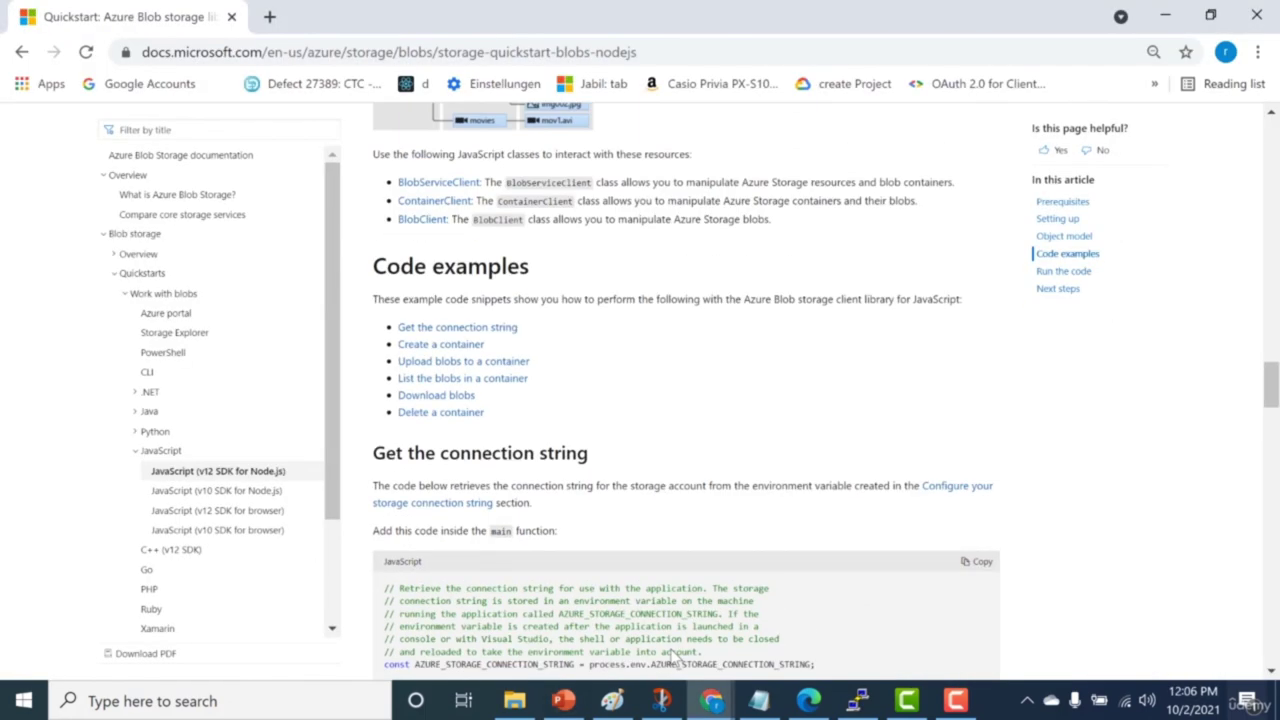
scroll(673, 656, down, 5)
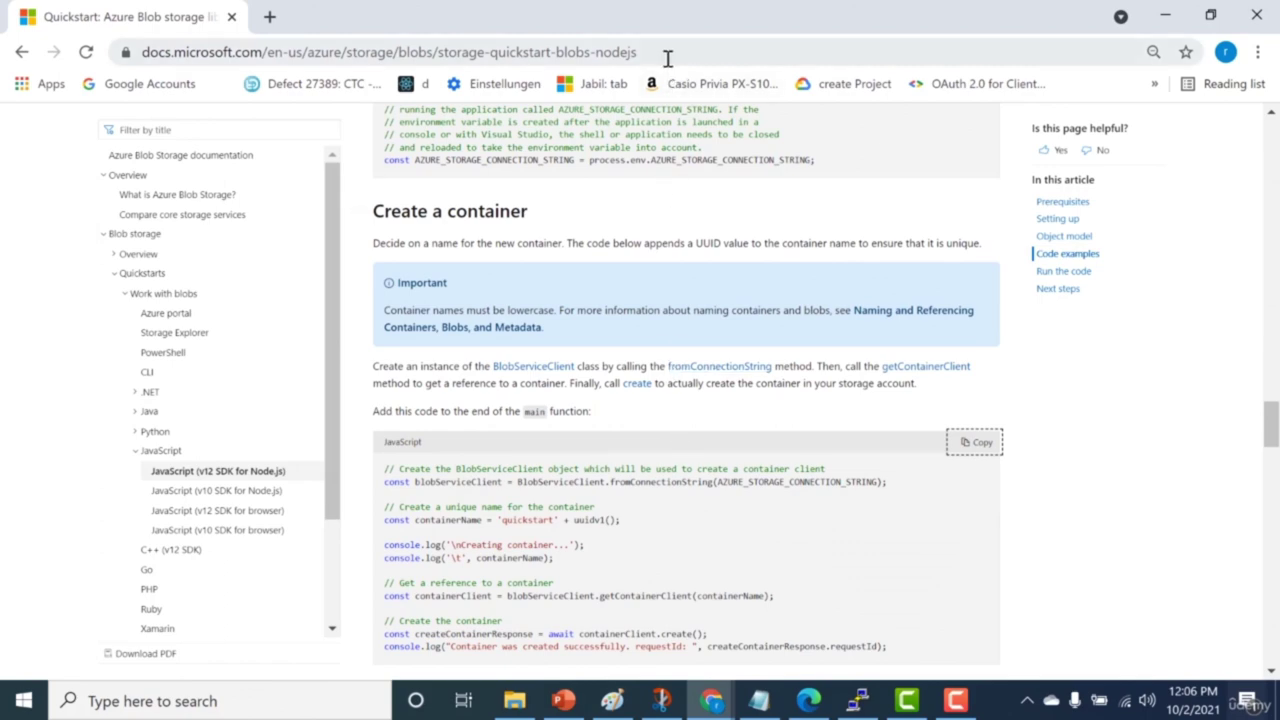
drag(555, 220, 436, 216)
scroll(435, 222, down, 5)
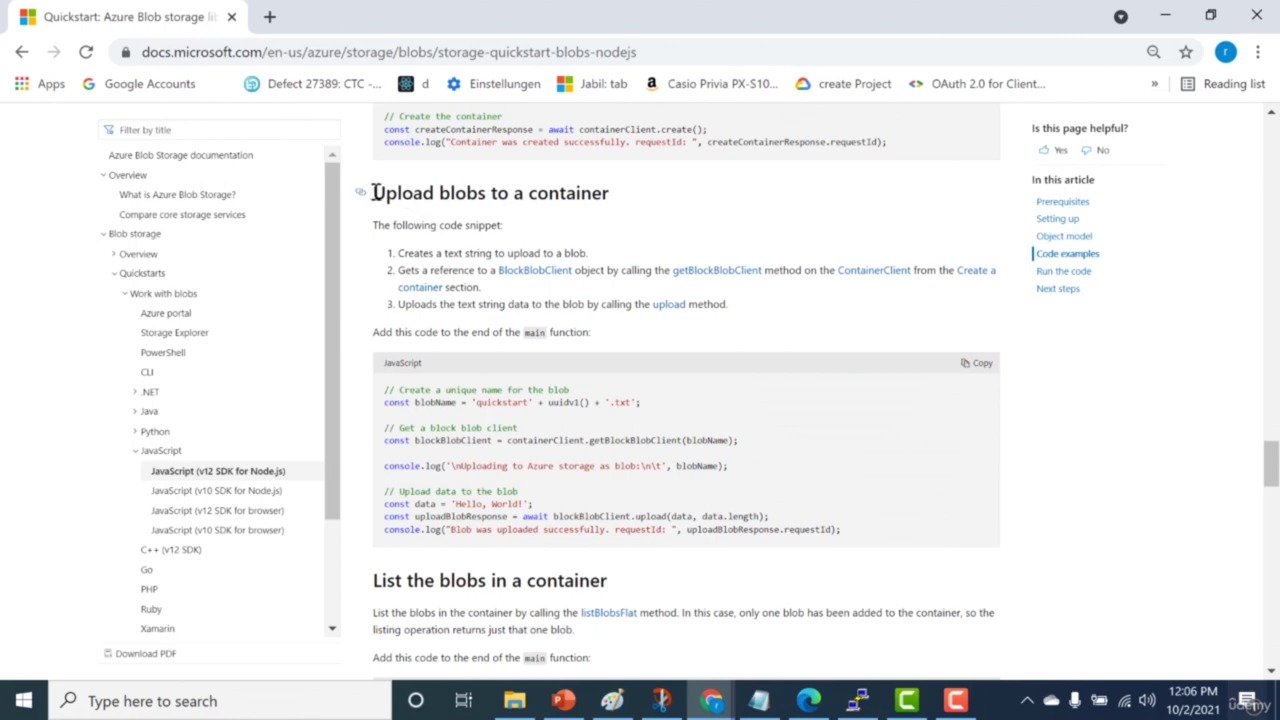
drag(378, 193, 428, 192)
scroll(428, 192, down, 5)
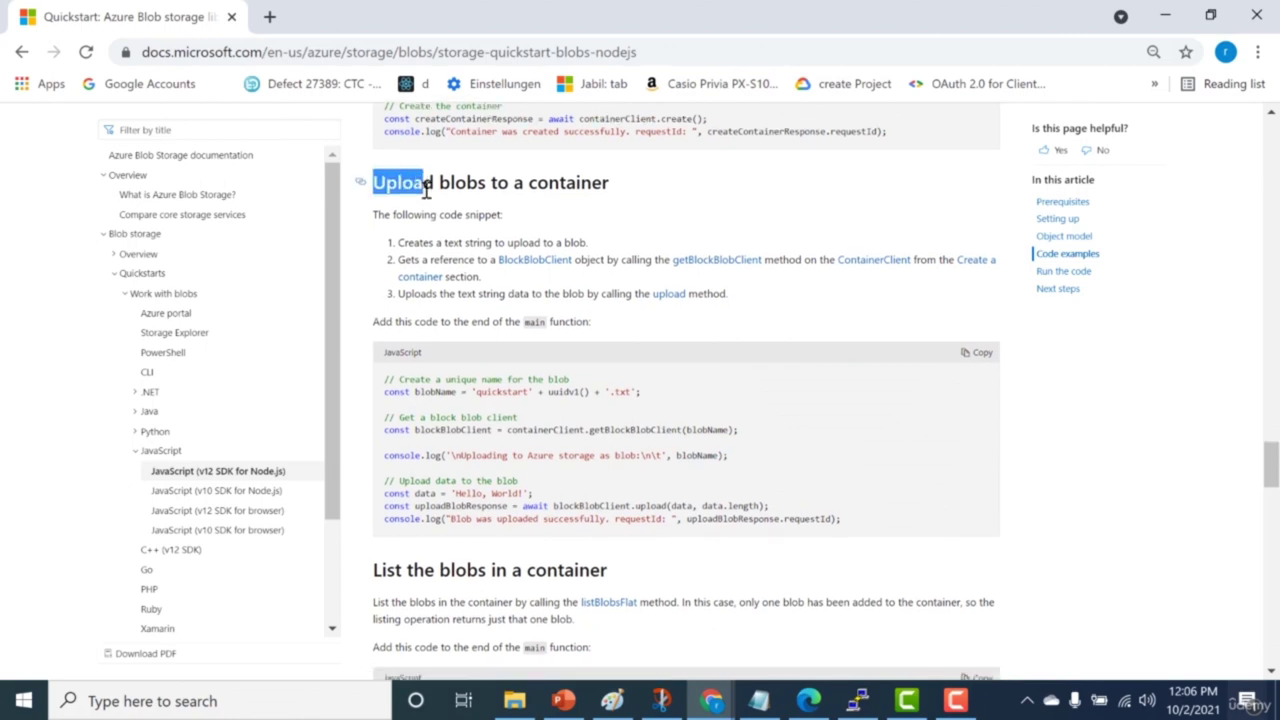
scroll(426, 190, down, 5)
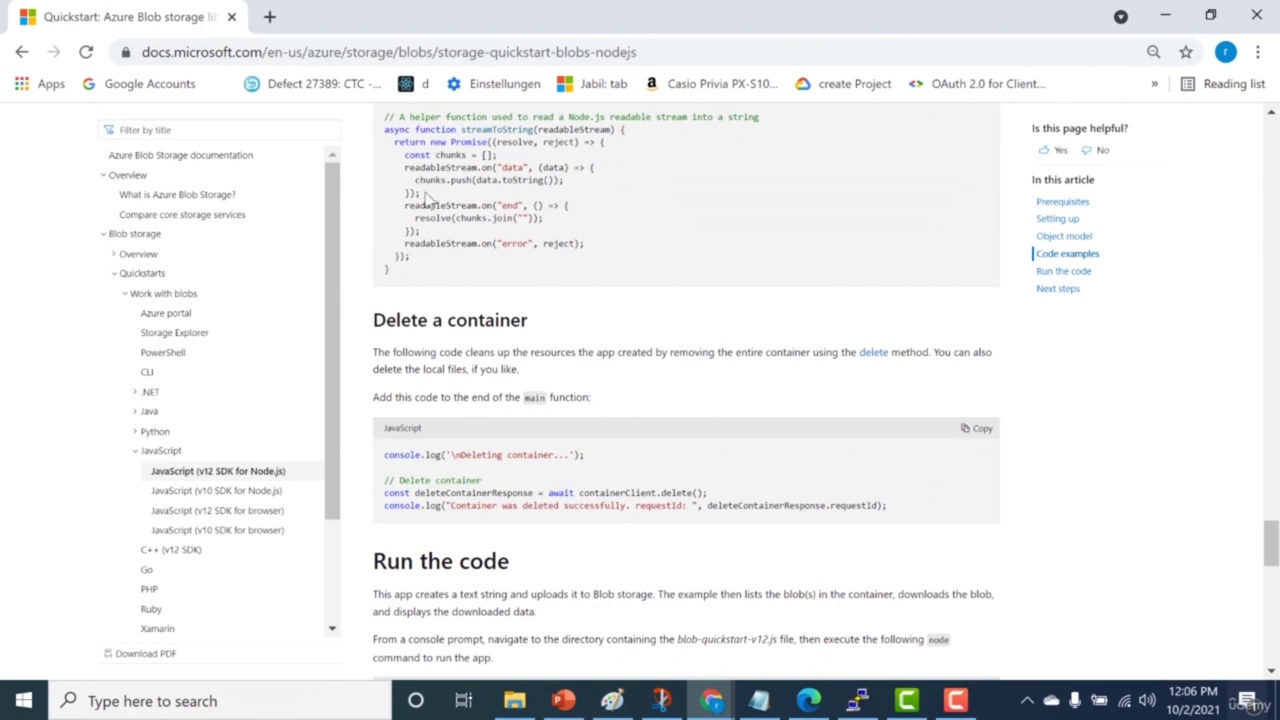
scroll(424, 287, up, 5)
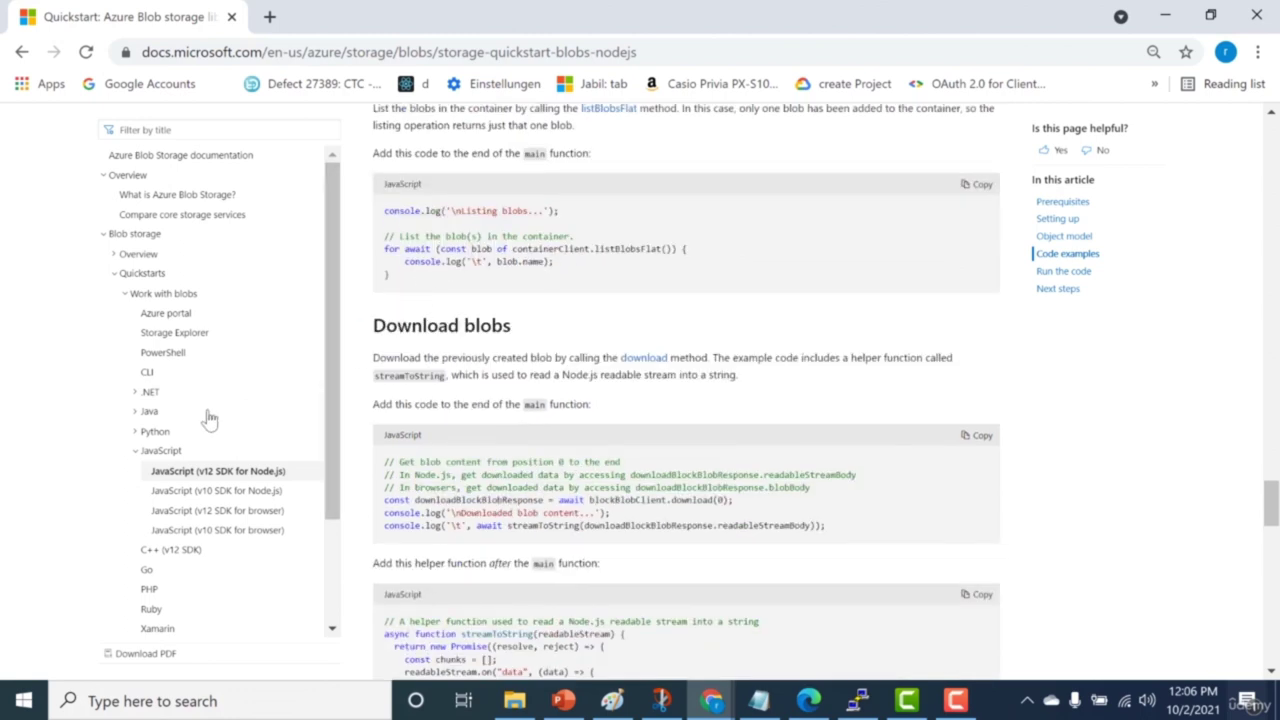
click(134, 454)
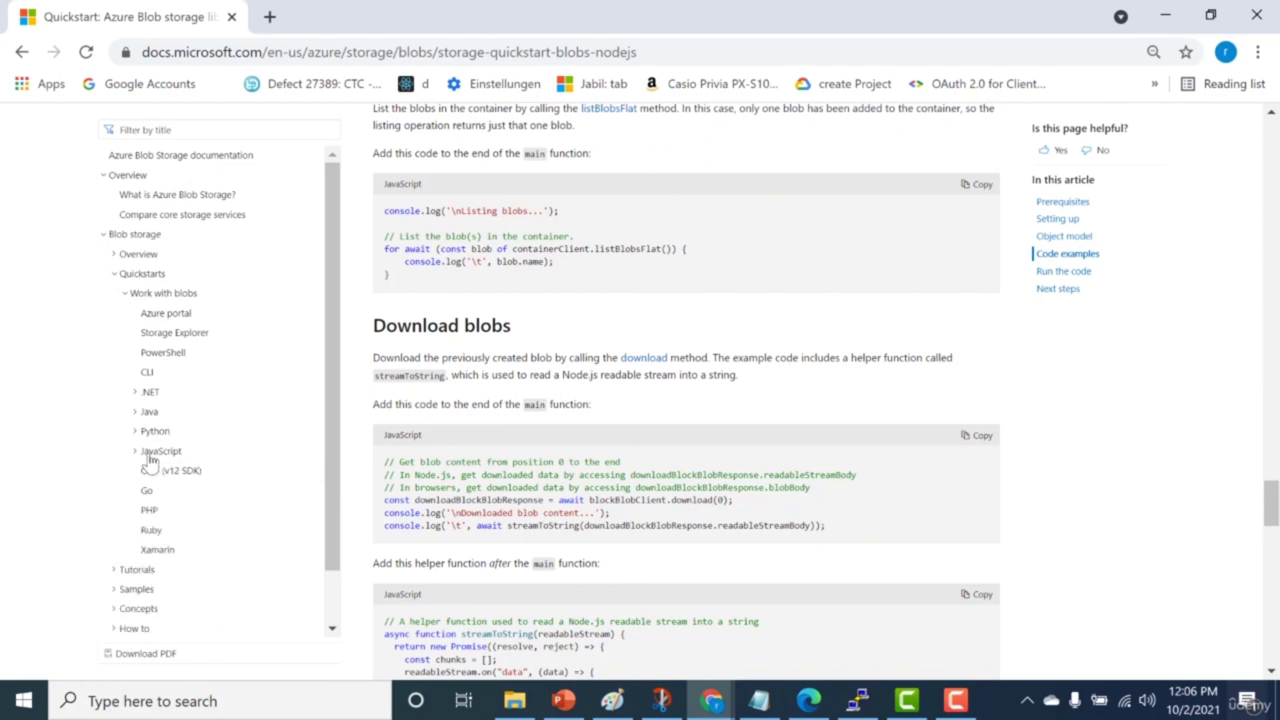
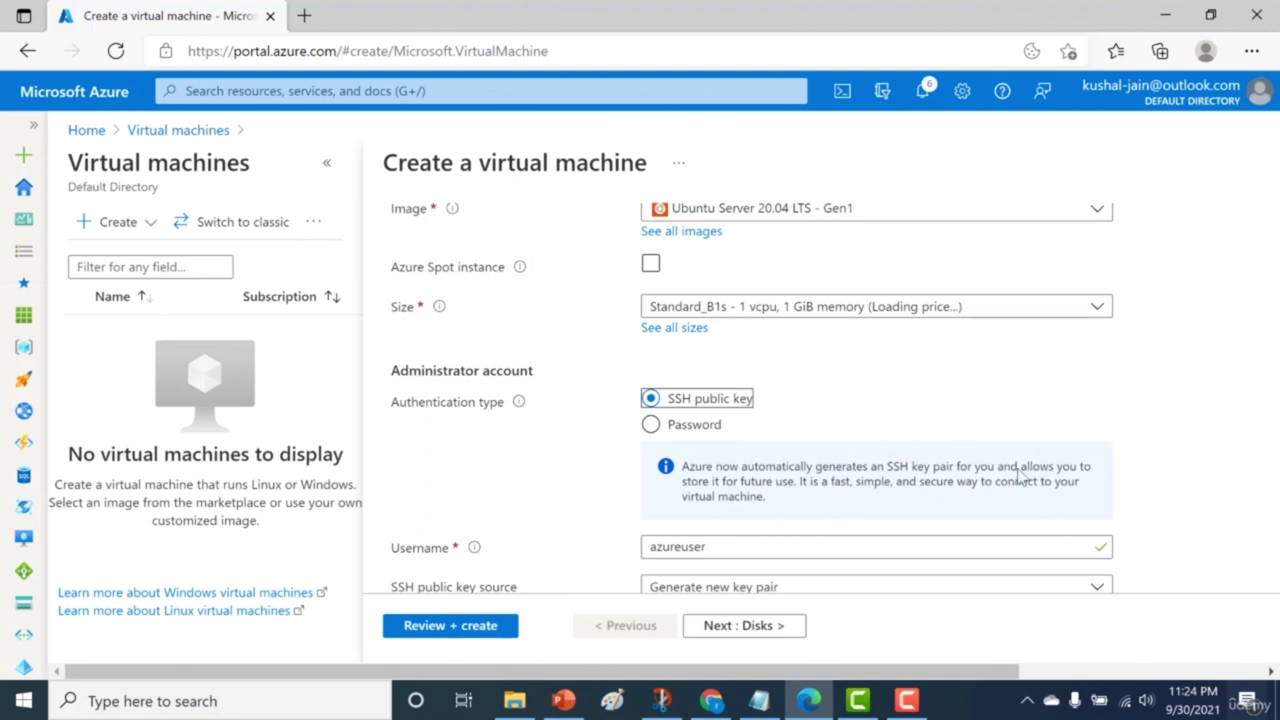
Step: Use password authentication with administrator username azureuser, entering and confirming the password
click(681, 427)
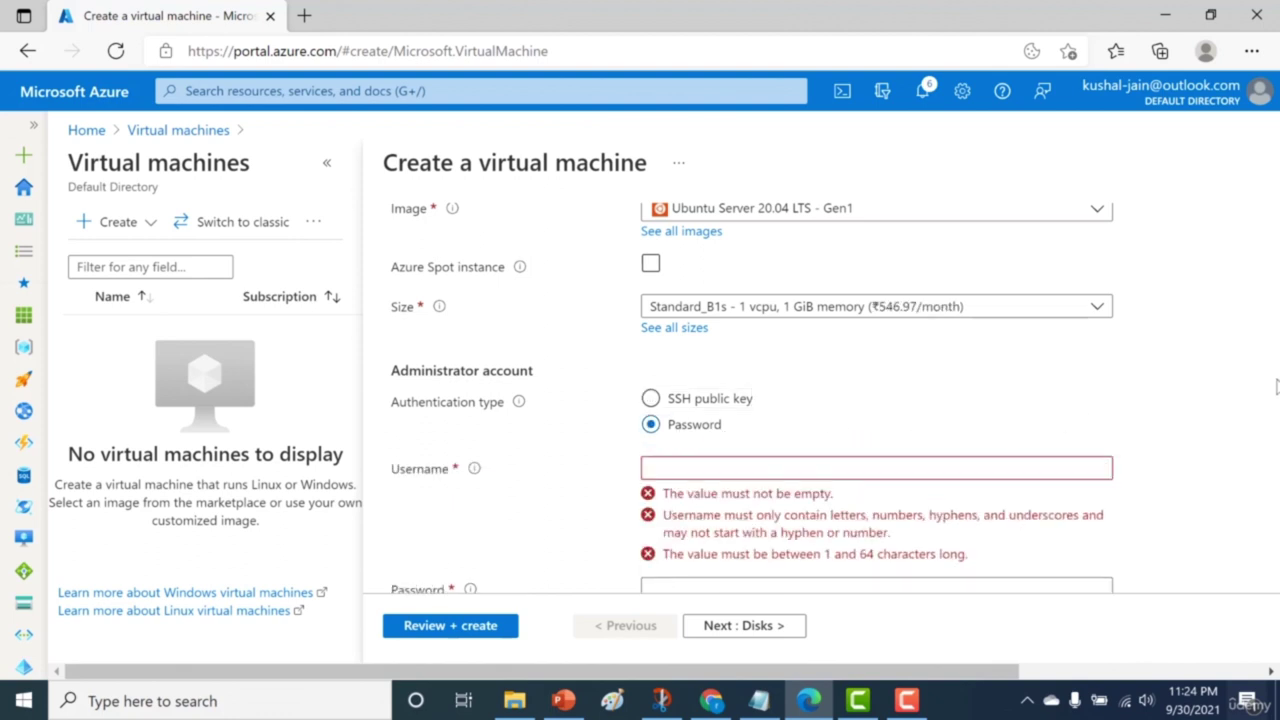
click(987, 467)
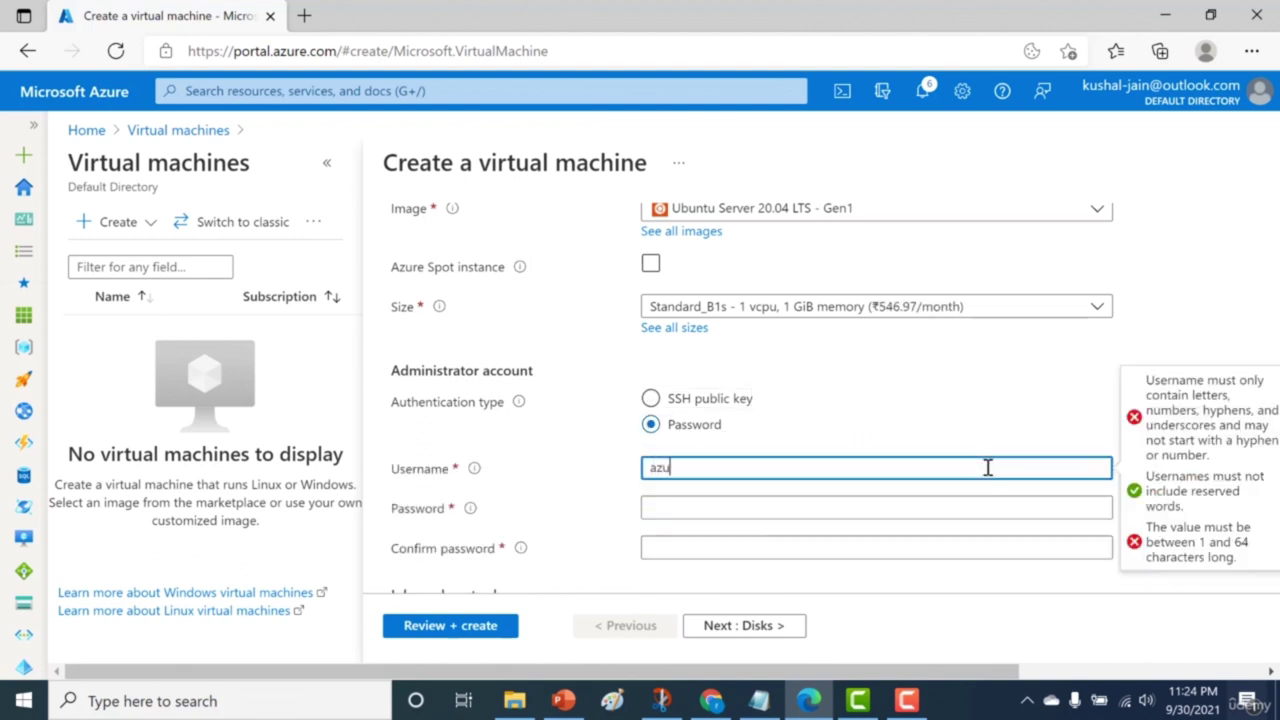
text(azureuser)
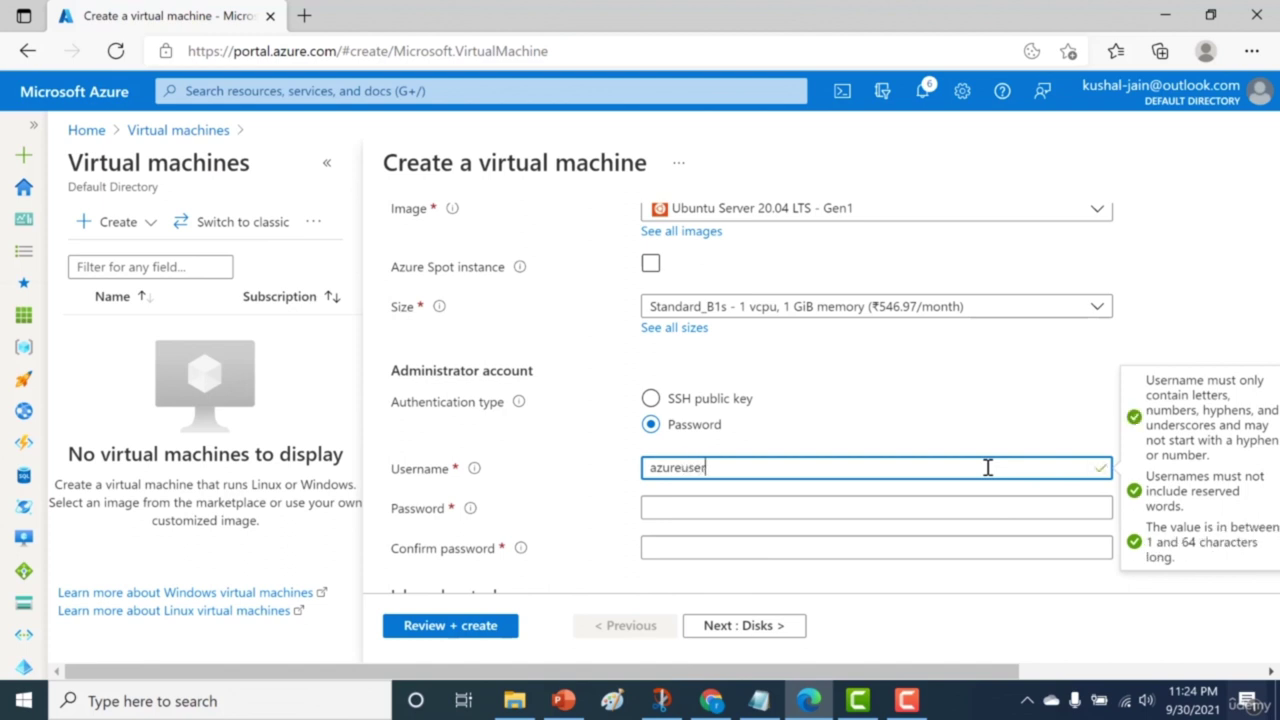
click(942, 510)
text(•••)
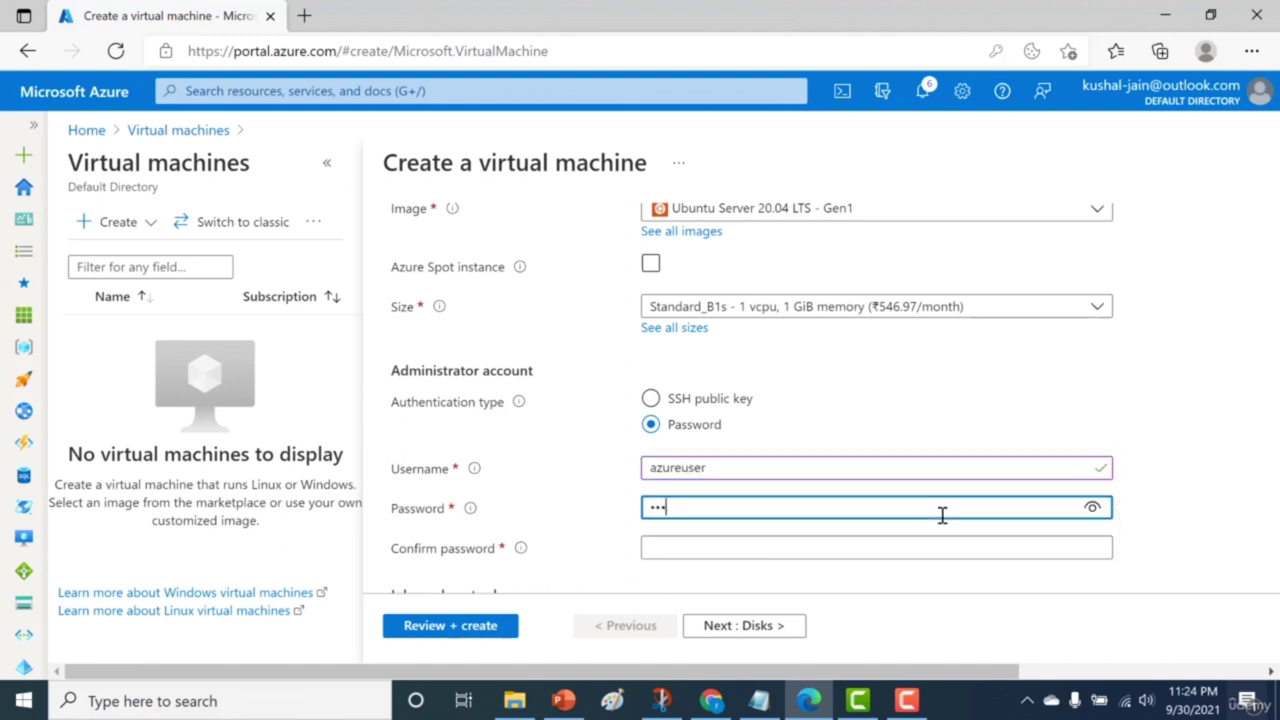
click(936, 547)
text(•••)
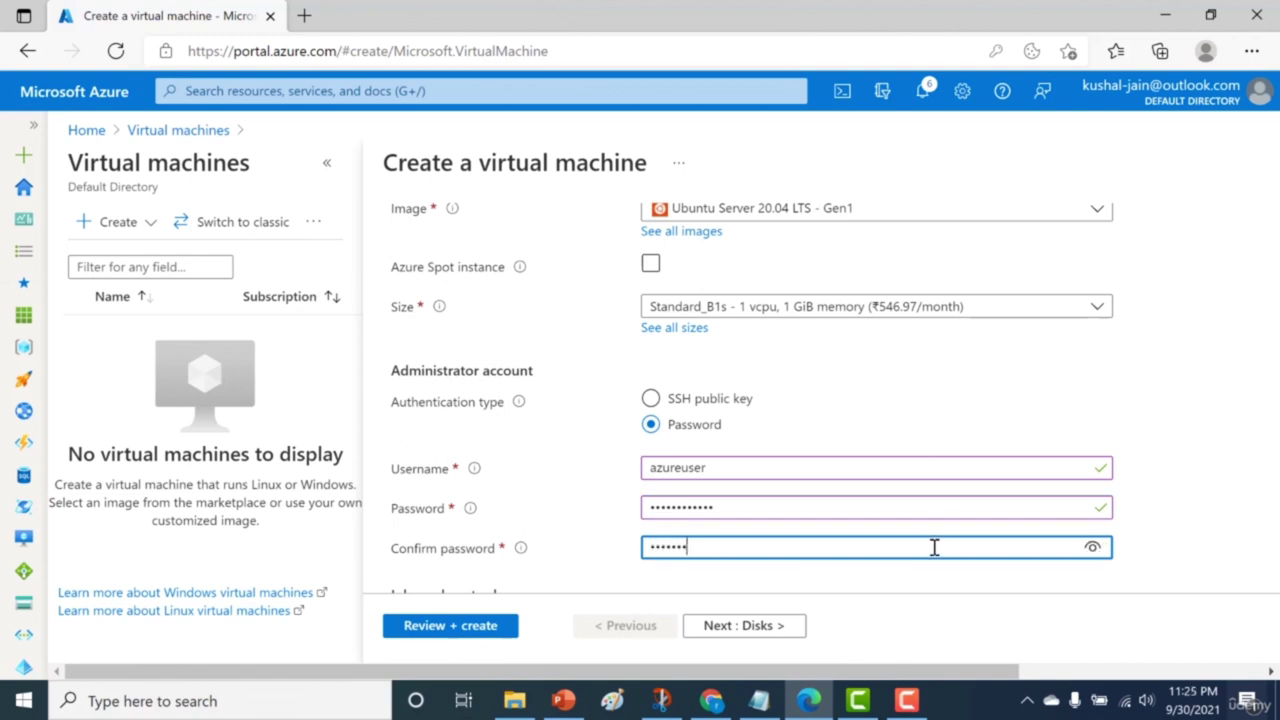
click(1172, 438)
scroll(1172, 438, down, 3)
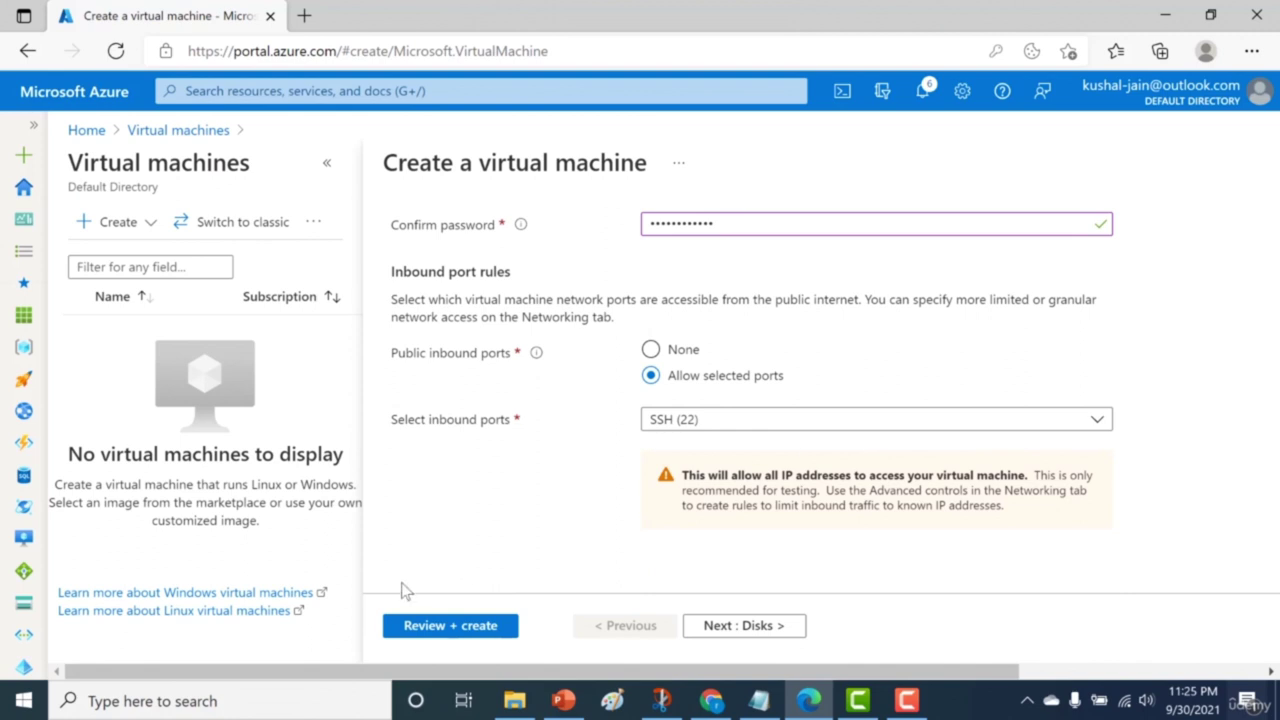
Step: Pass validation, review the Standard B1s VM summary, and create the virtual machine
click(400, 627)
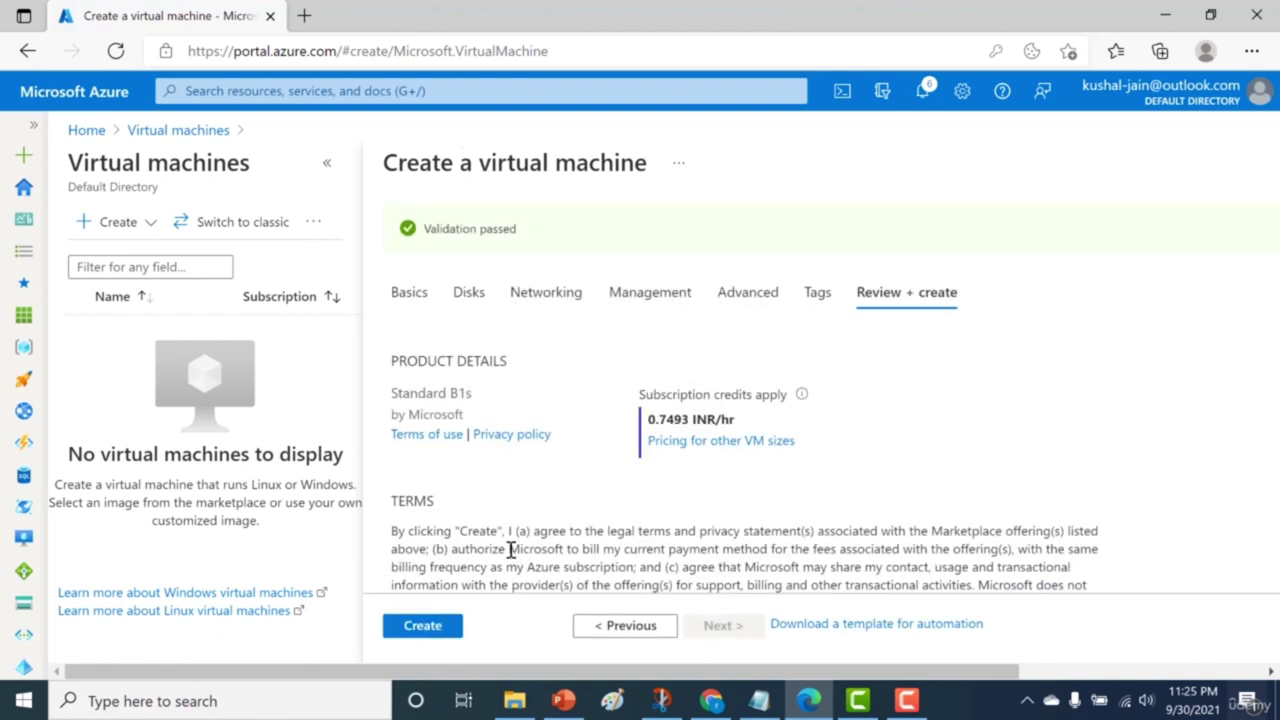
scroll(510, 550, down, 10)
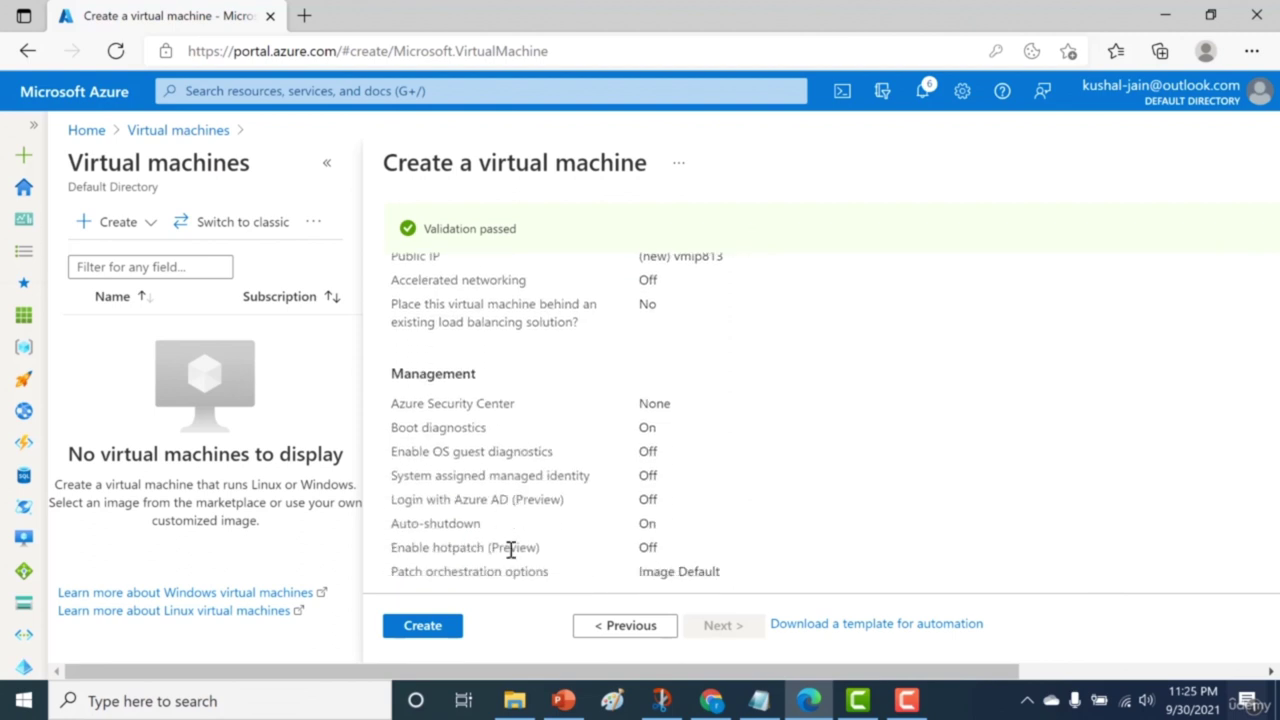
scroll(510, 550, down, 3)
scroll(509, 550, up, 10)
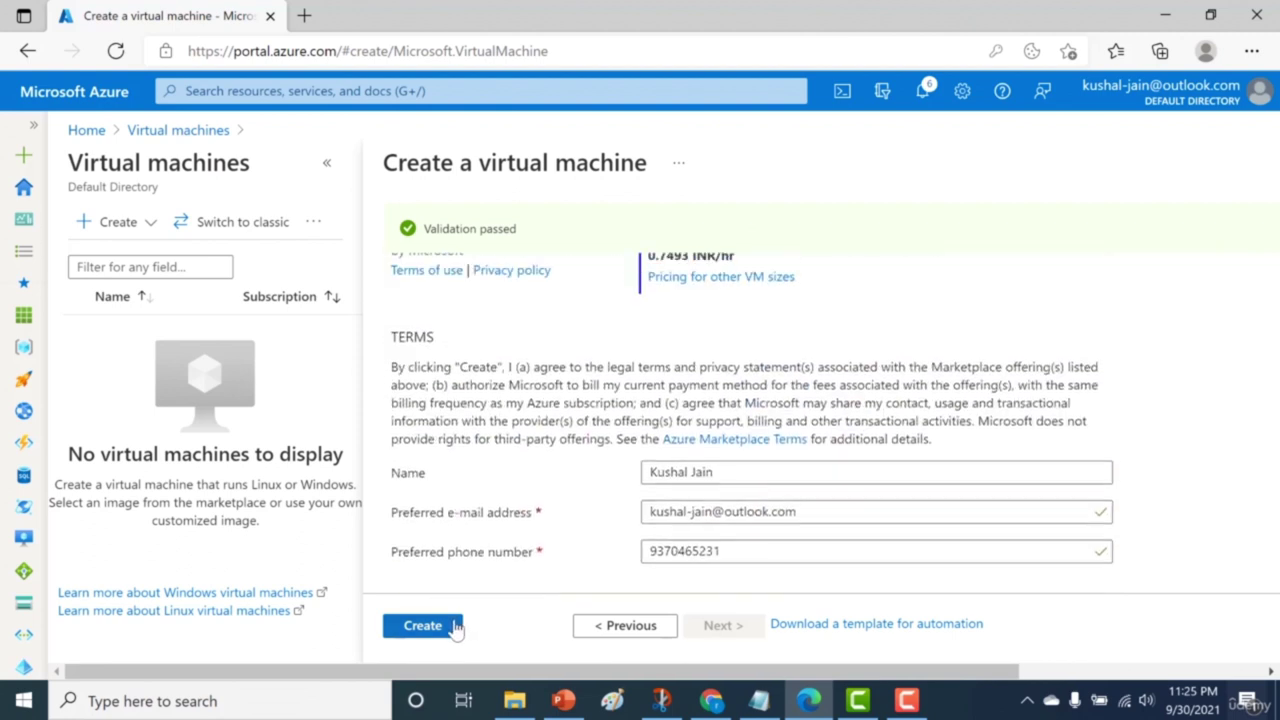
click(422, 625)
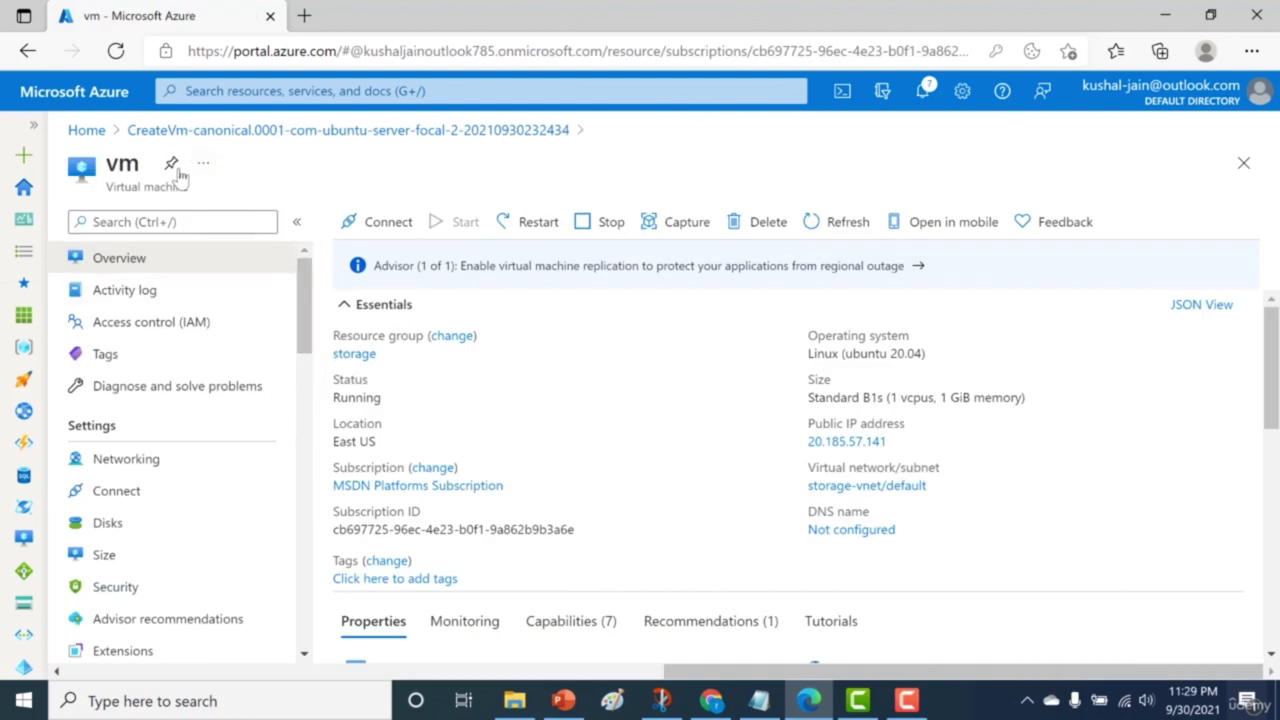
Step: Go to the Identity page under the vm's Settings menu
drag(300, 294, 303, 402)
click(177, 335)
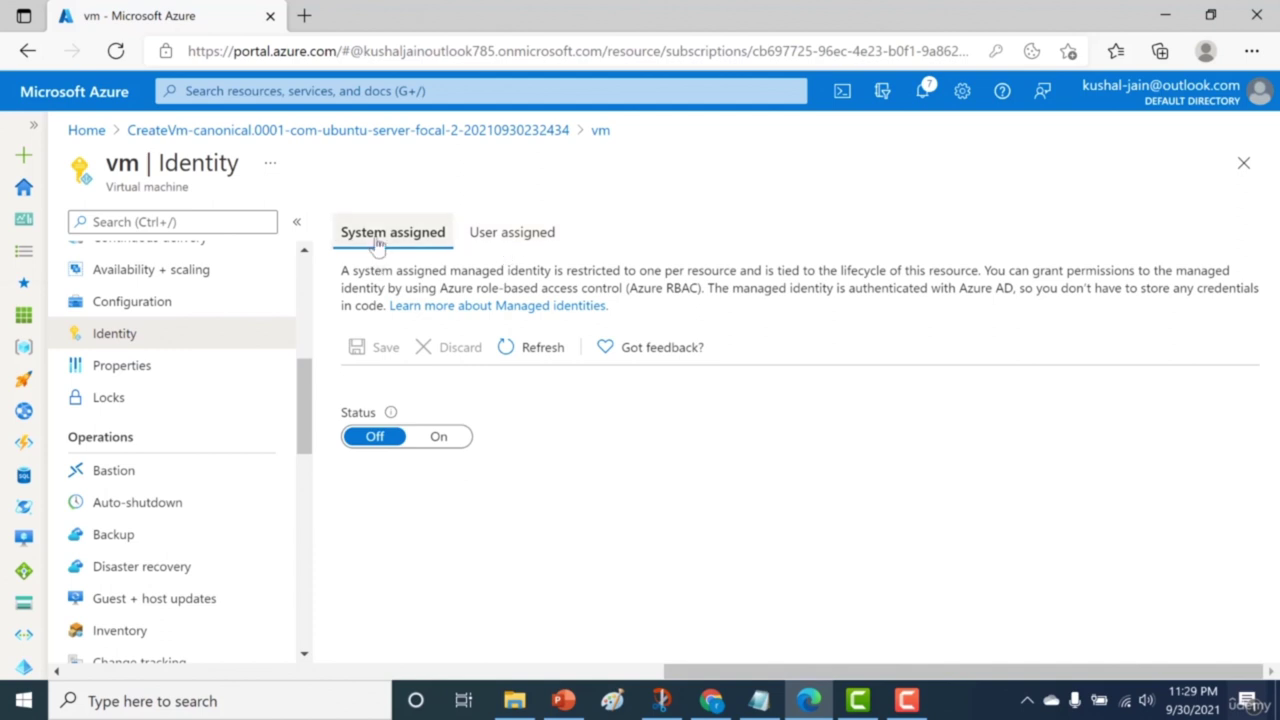
Step: Switch the system-assigned identity On, save and confirm, then view its Azure role assignments
click(442, 446)
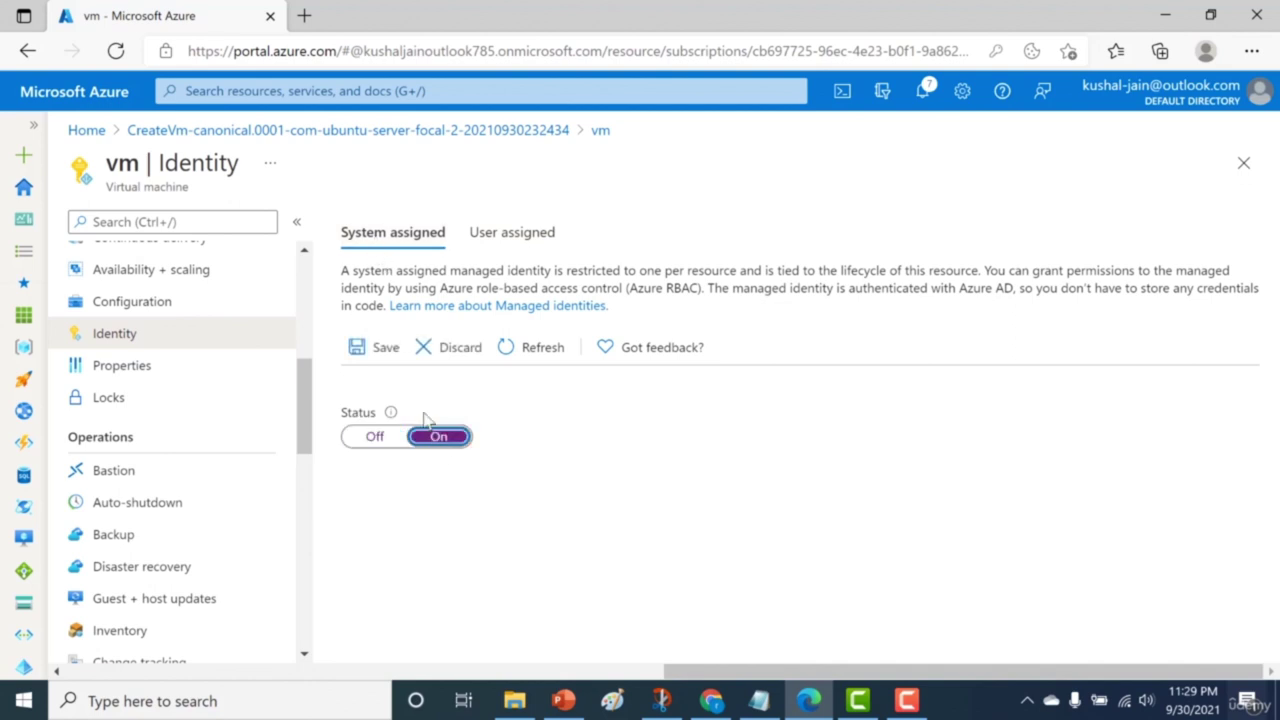
click(380, 352)
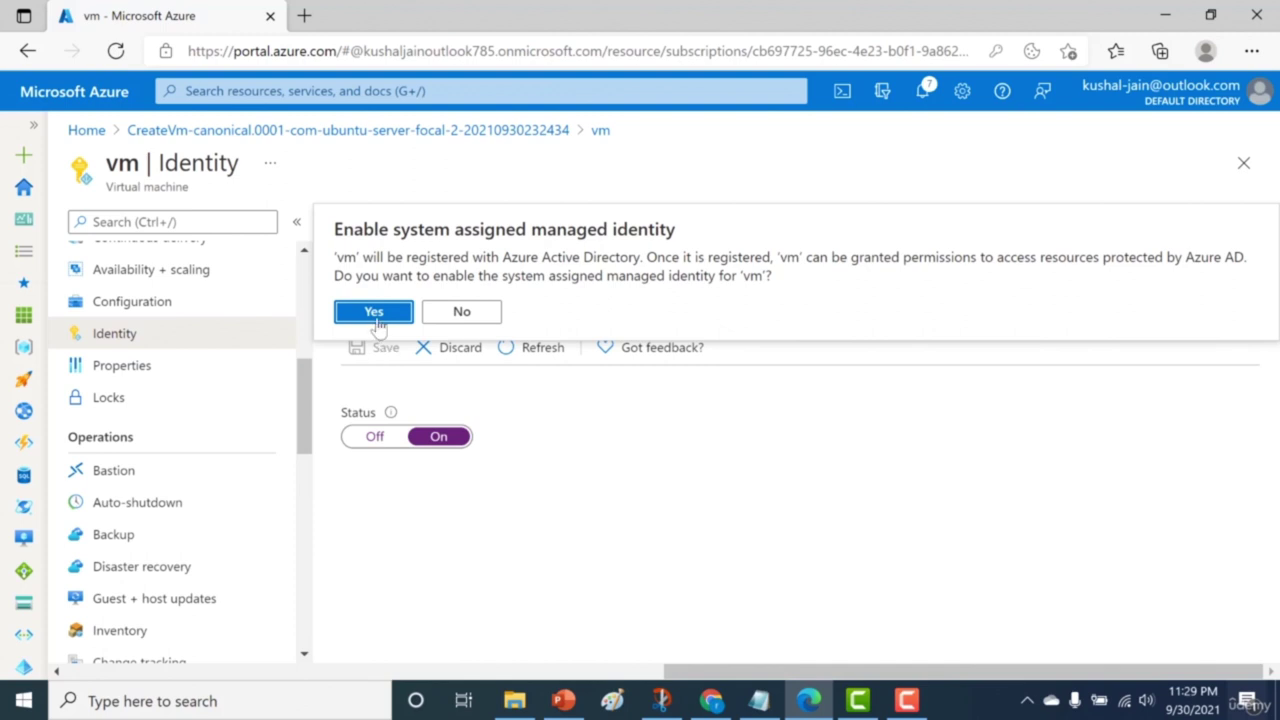
click(376, 314)
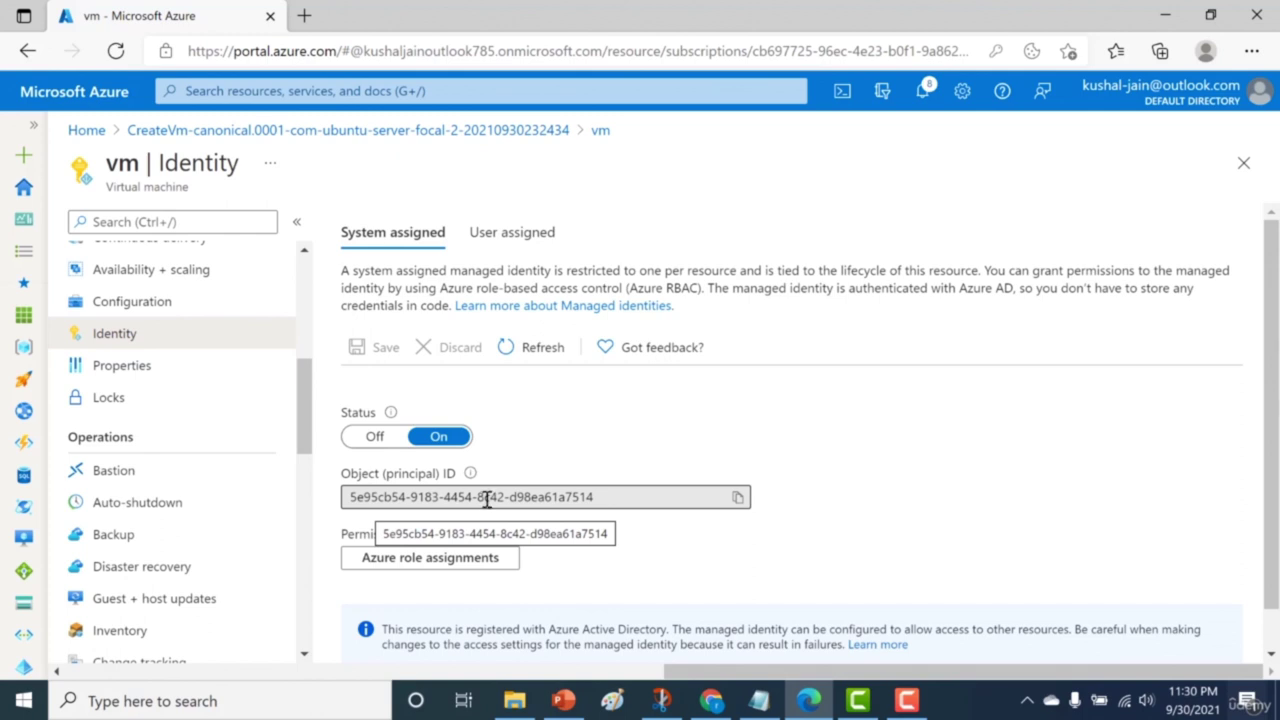
click(413, 565)
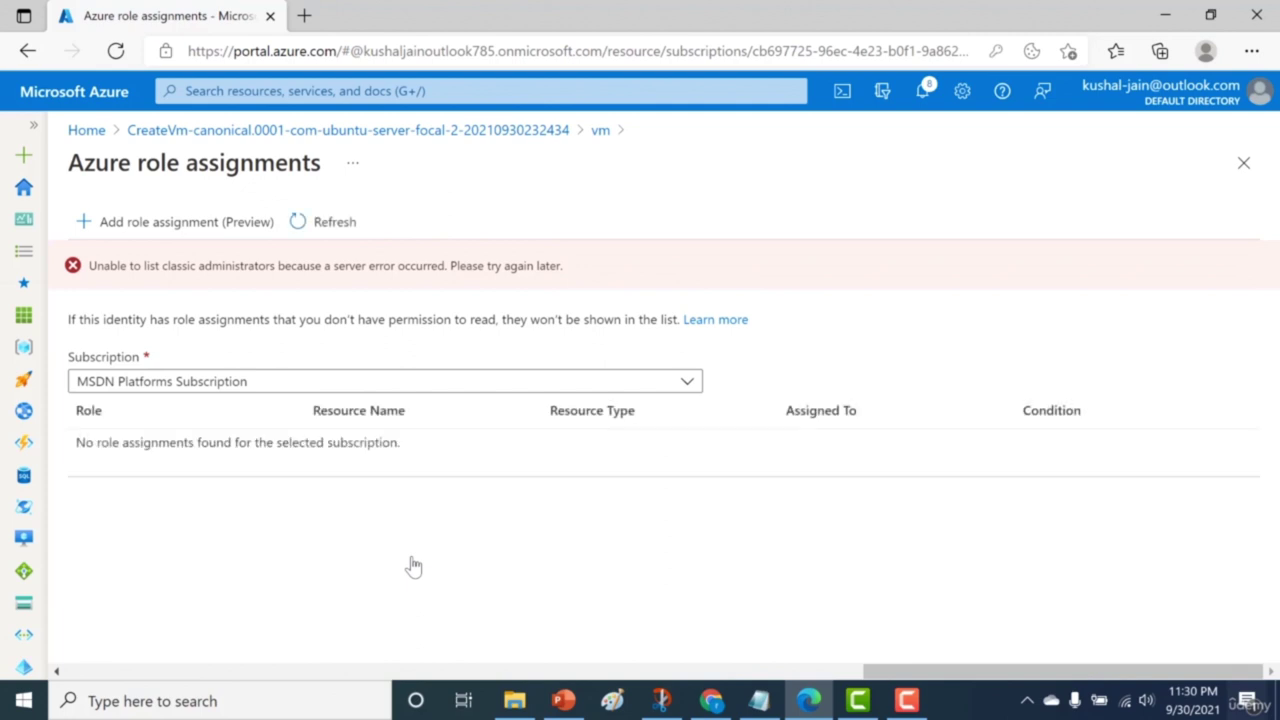
Step: Add an Owner role assignment scoped to the Storage account mystorageaccountrohit and save it
click(238, 225)
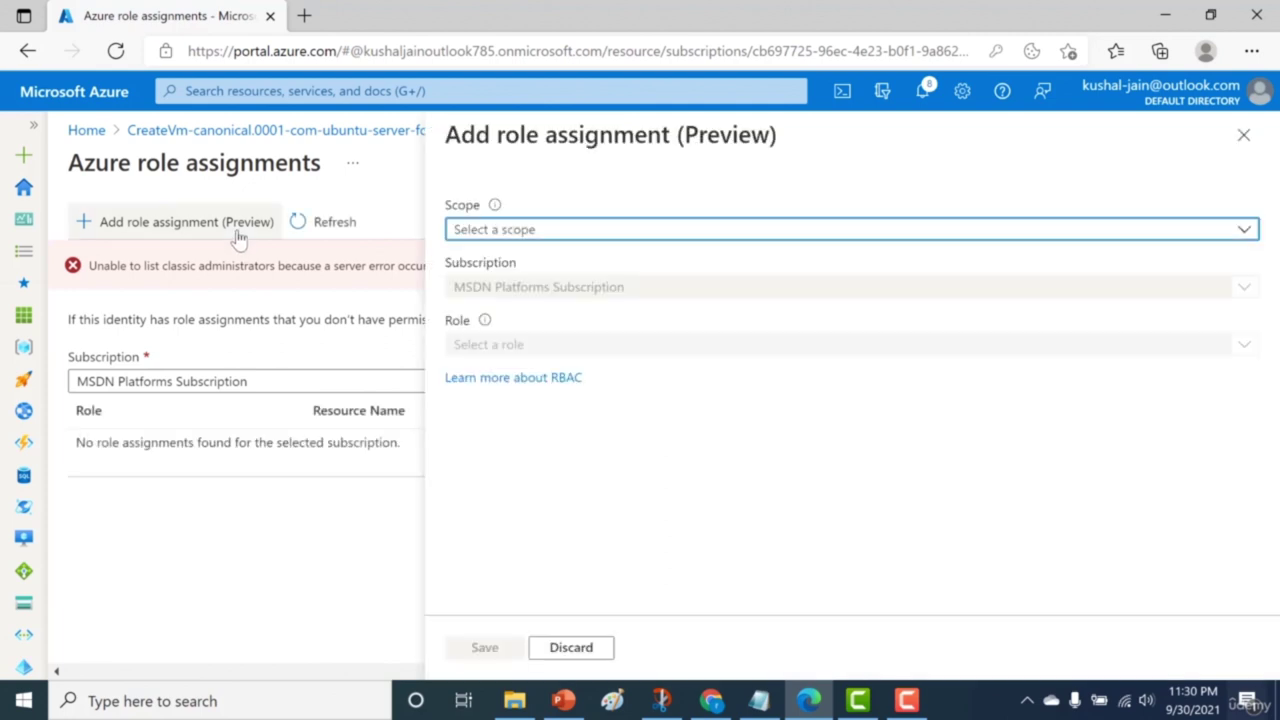
click(494, 235)
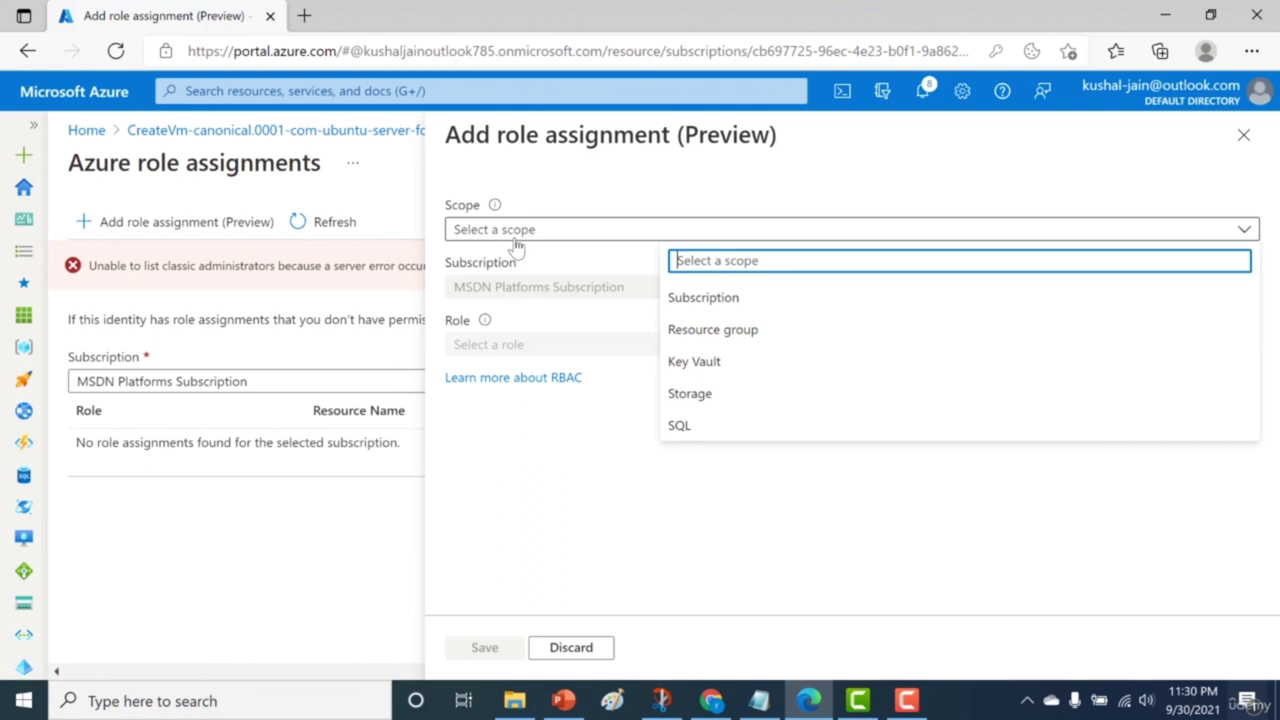
click(731, 397)
click(731, 349)
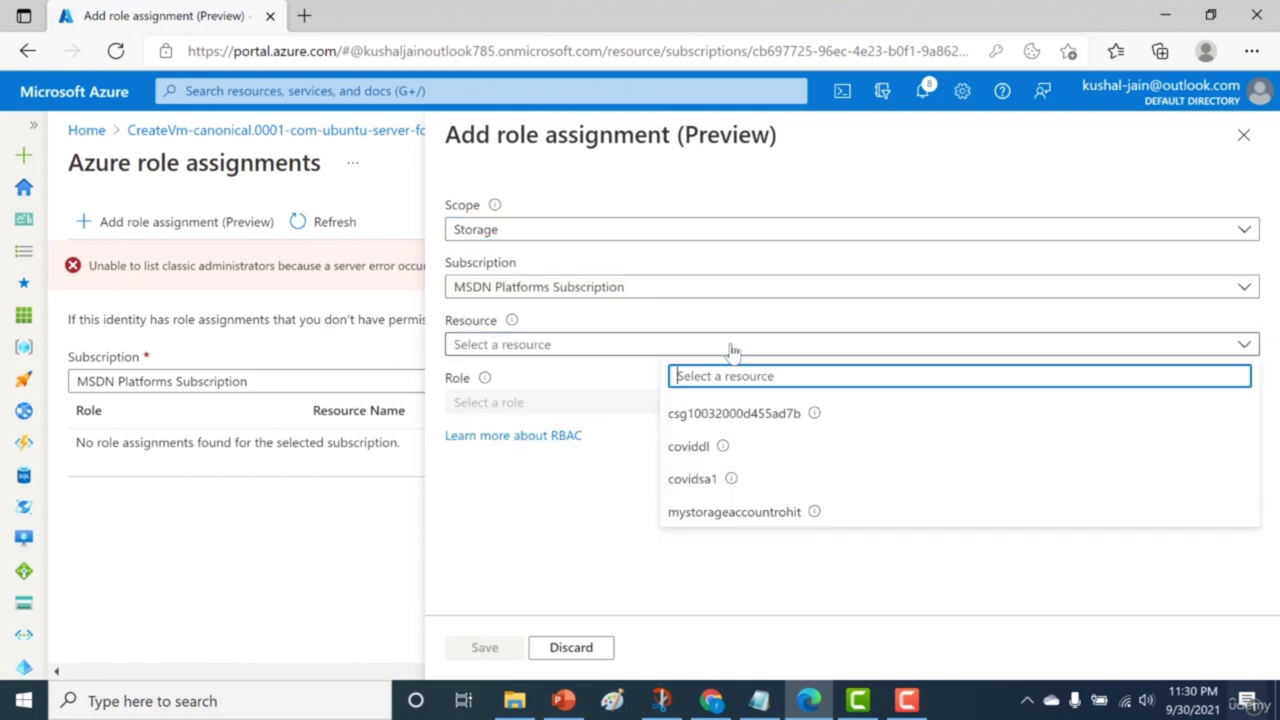
click(727, 514)
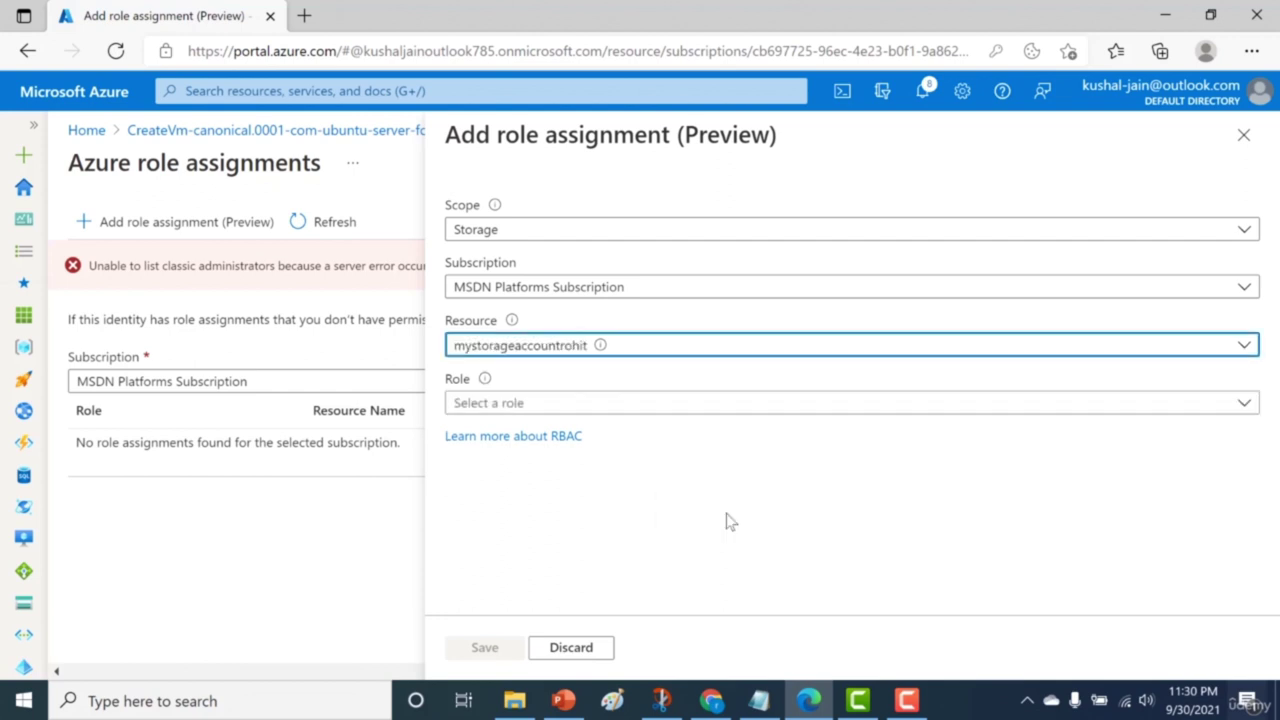
click(739, 410)
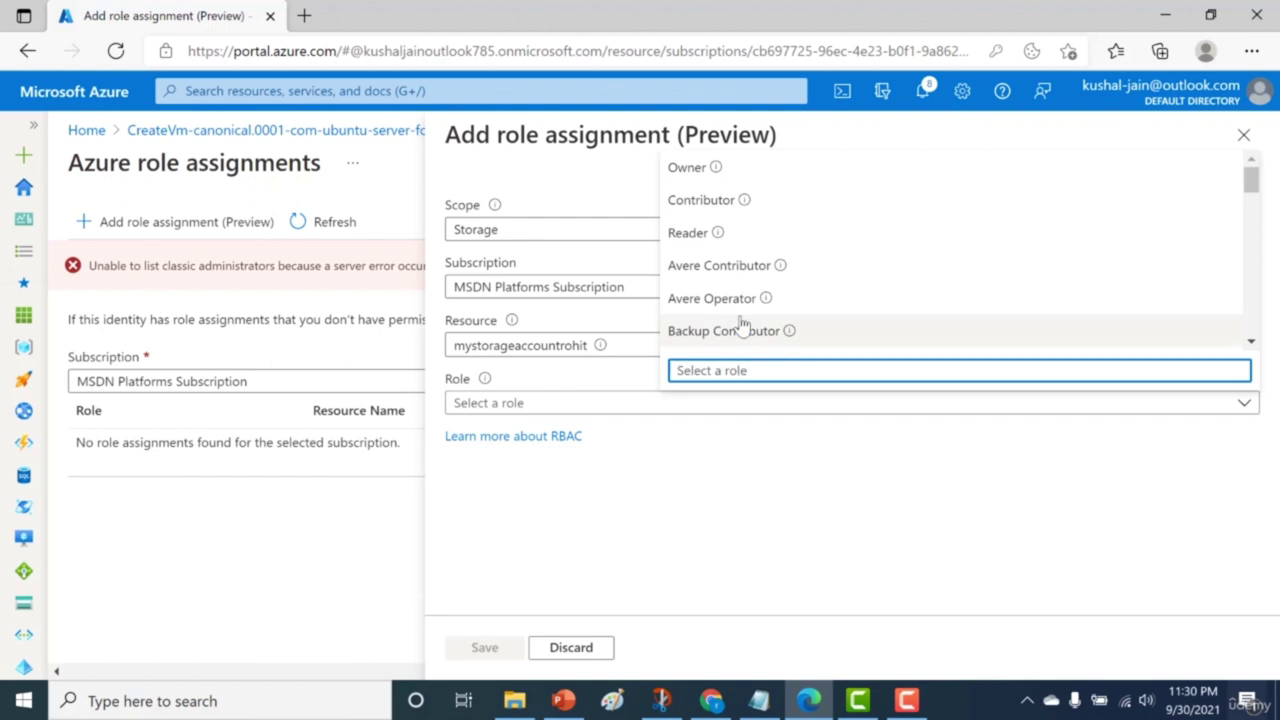
click(737, 177)
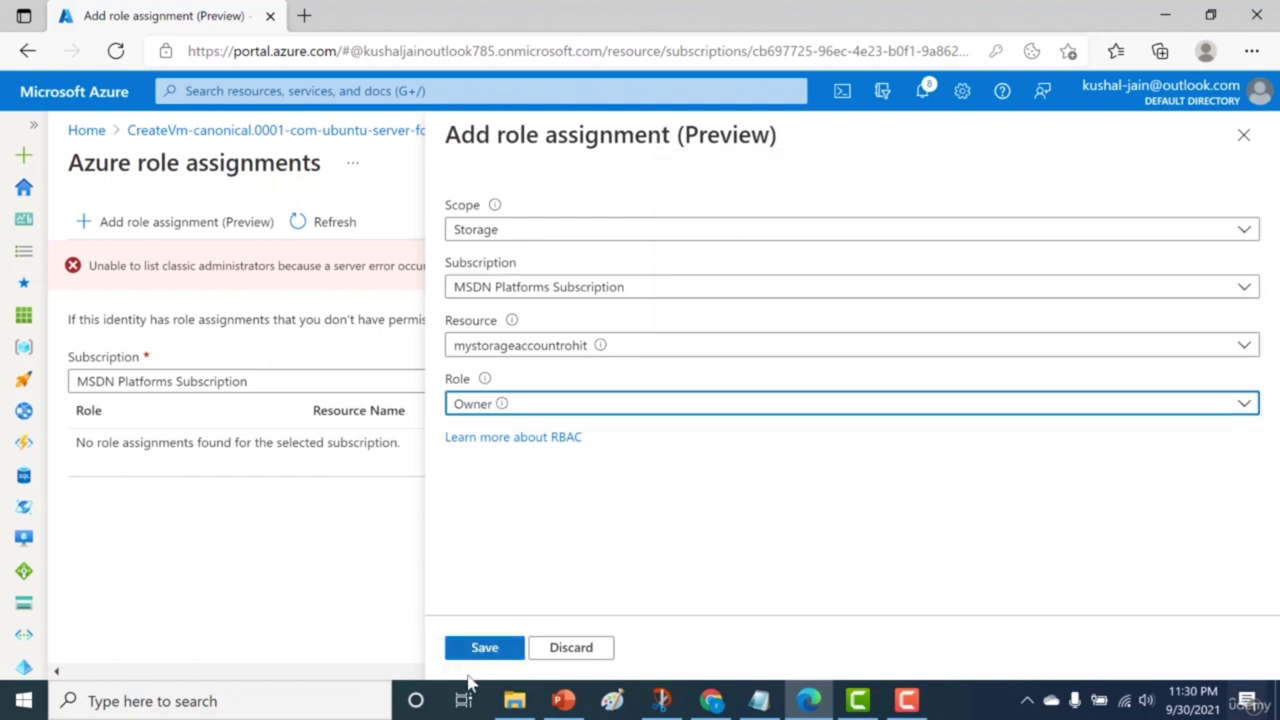
click(482, 648)
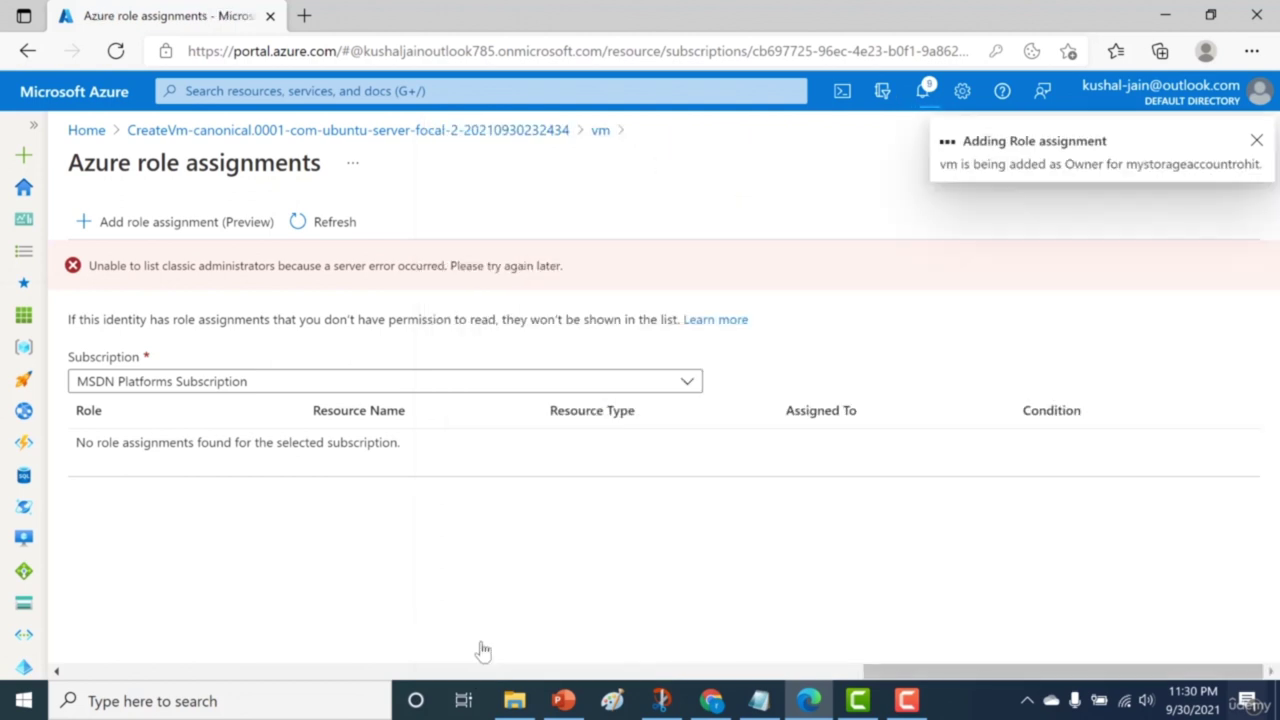
click(241, 230)
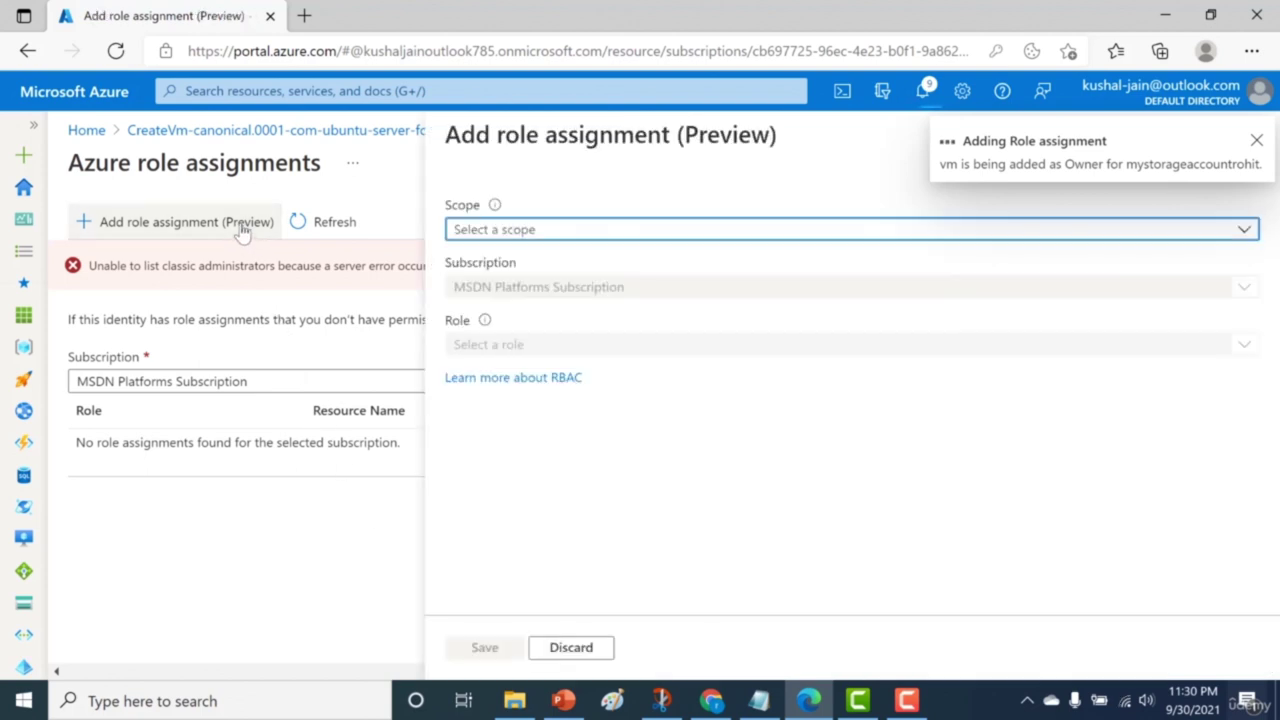
Step: Assign Storage Blob Data Reader on the mystorageaccountrohit storage account and save
click(490, 232)
click(672, 396)
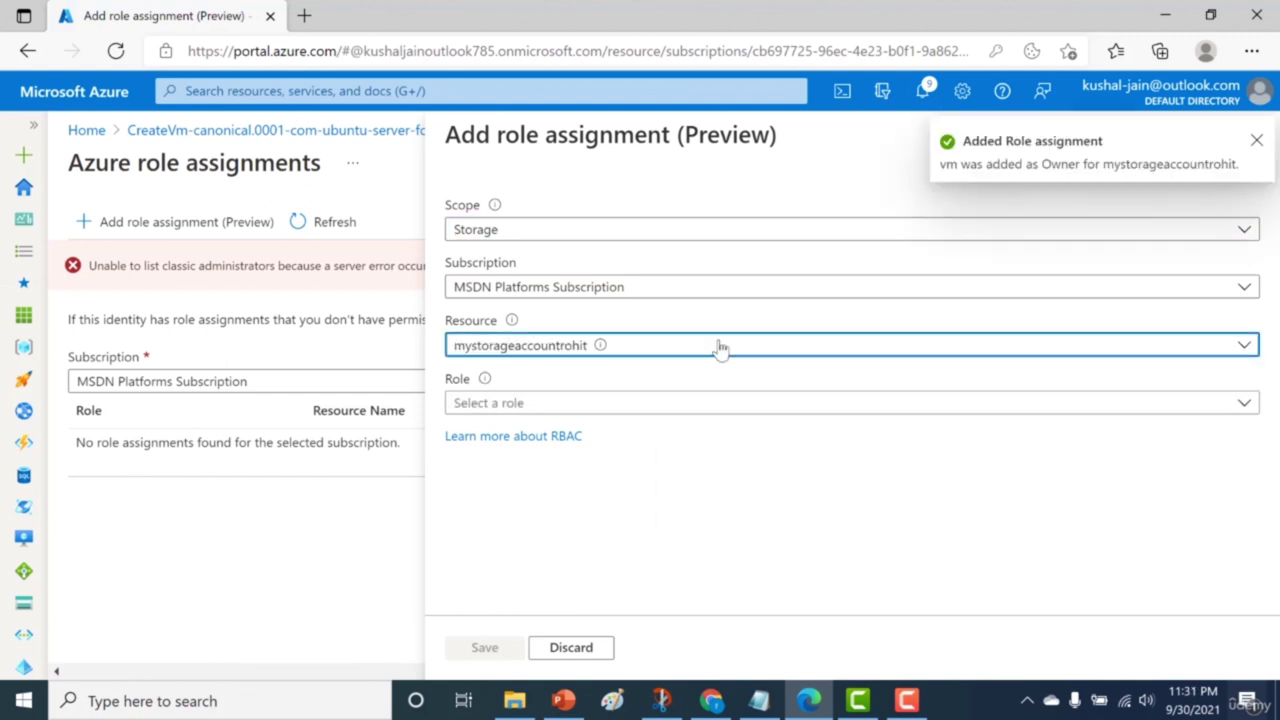
click(717, 346)
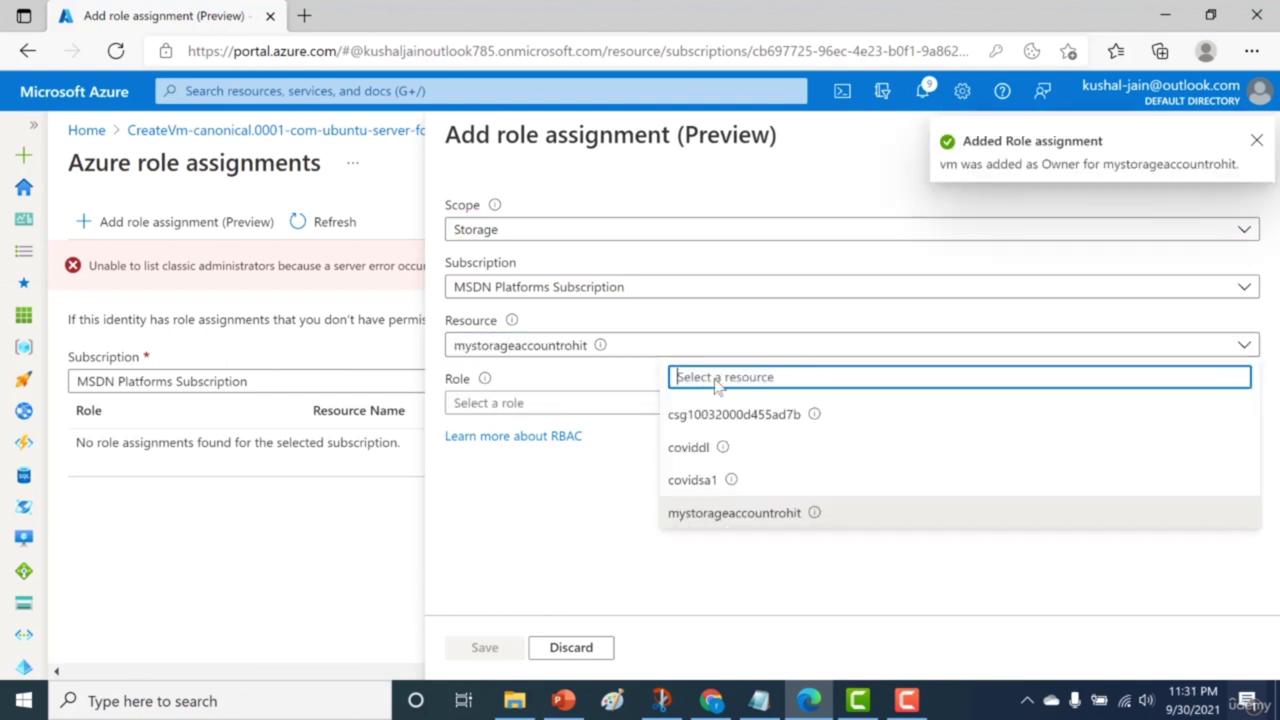
click(714, 514)
click(727, 405)
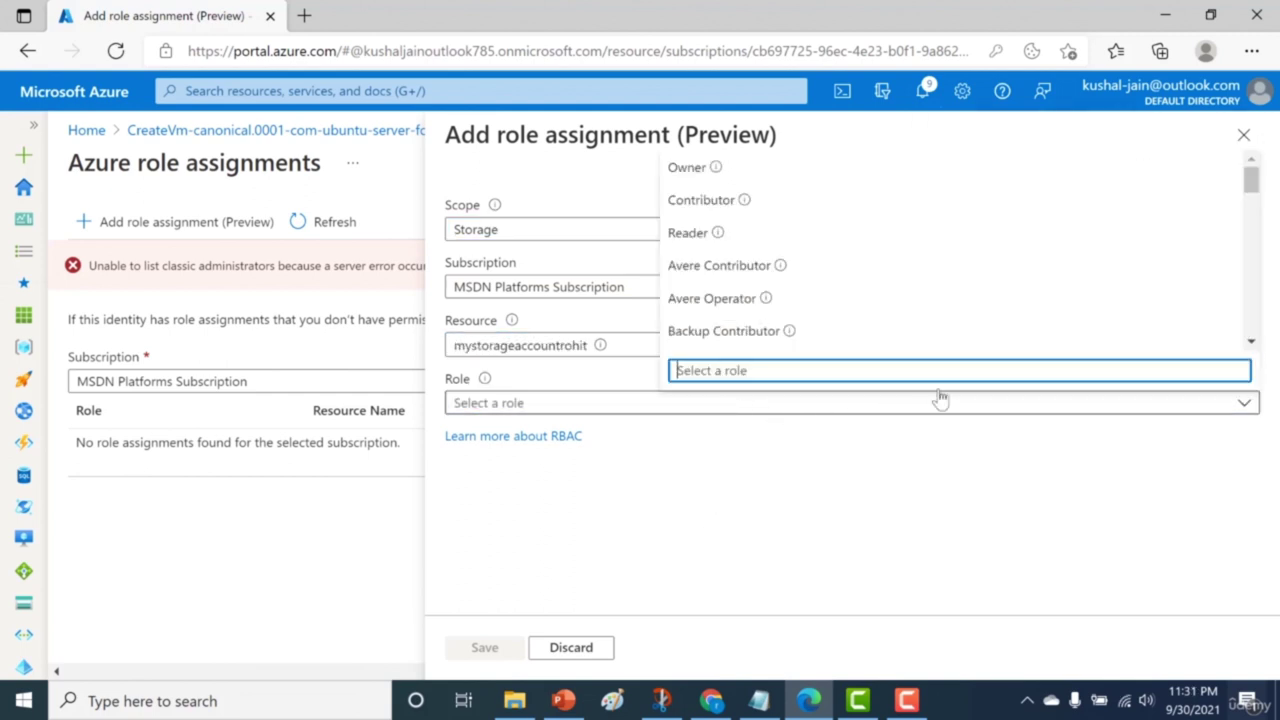
drag(1251, 178, 1250, 283)
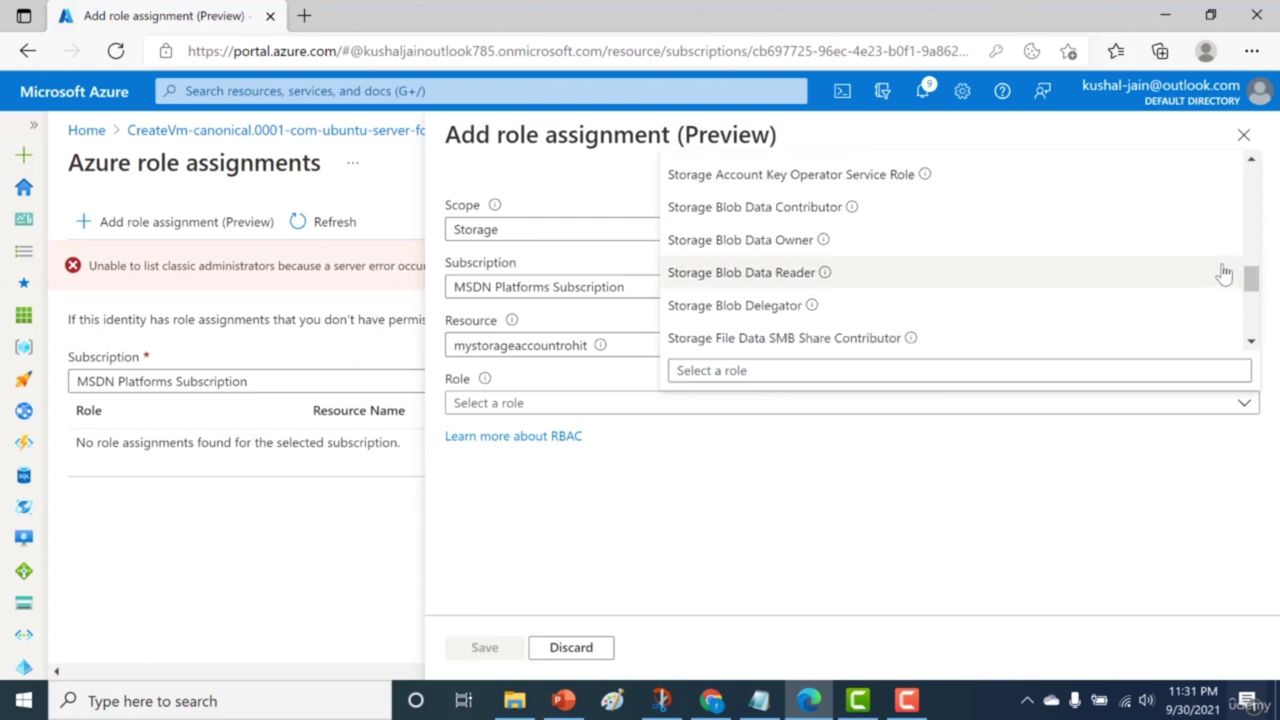
click(801, 274)
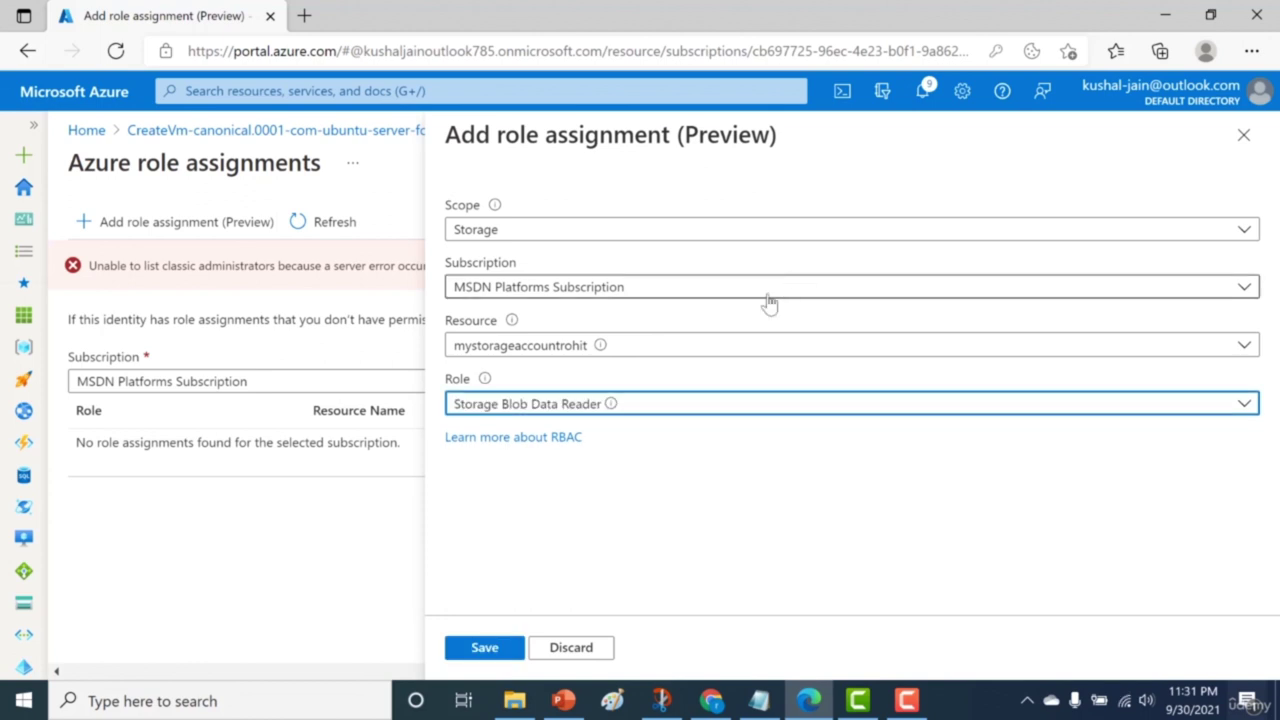
click(503, 648)
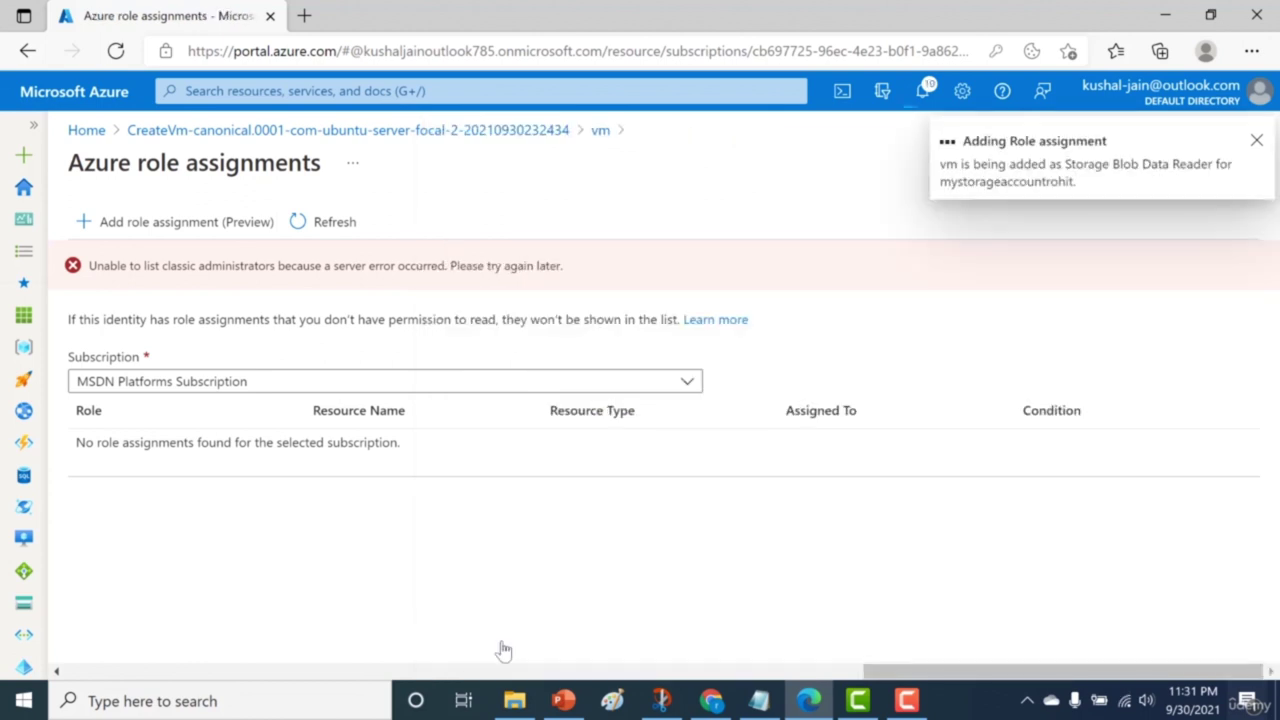
Step: Refresh the role assignments list to confirm the new assignment appears
click(345, 222)
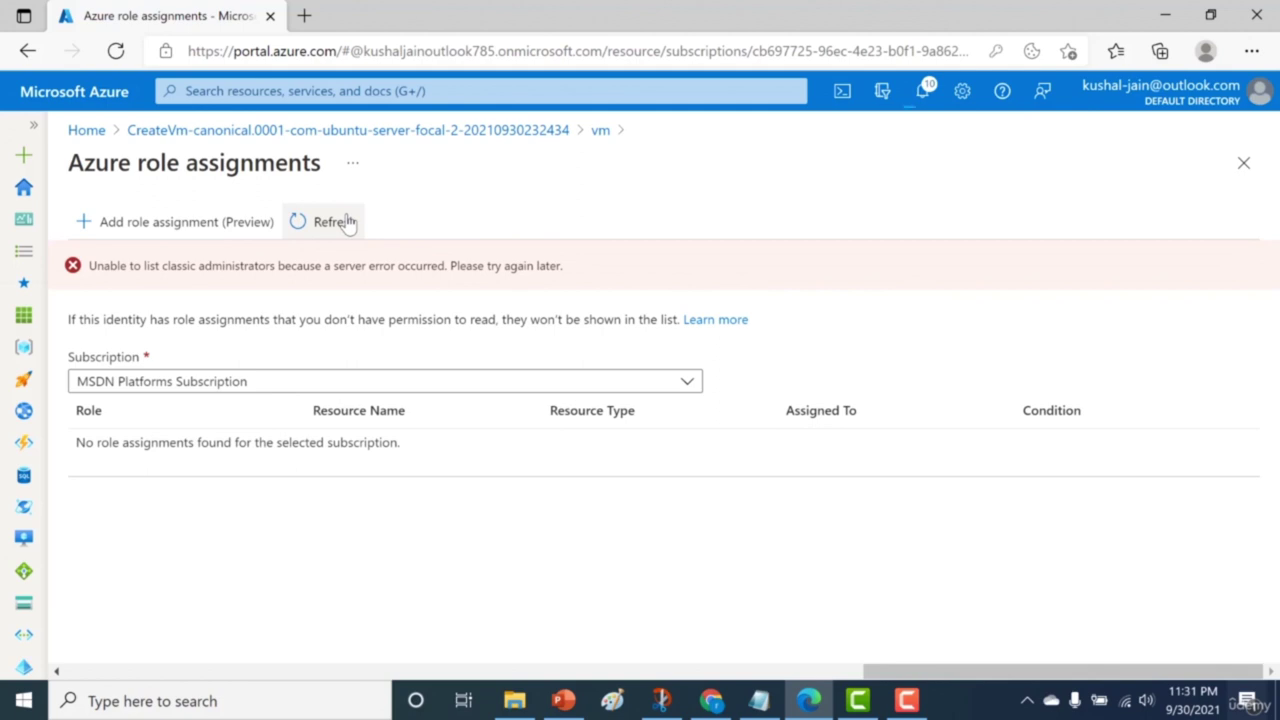
click(345, 222)
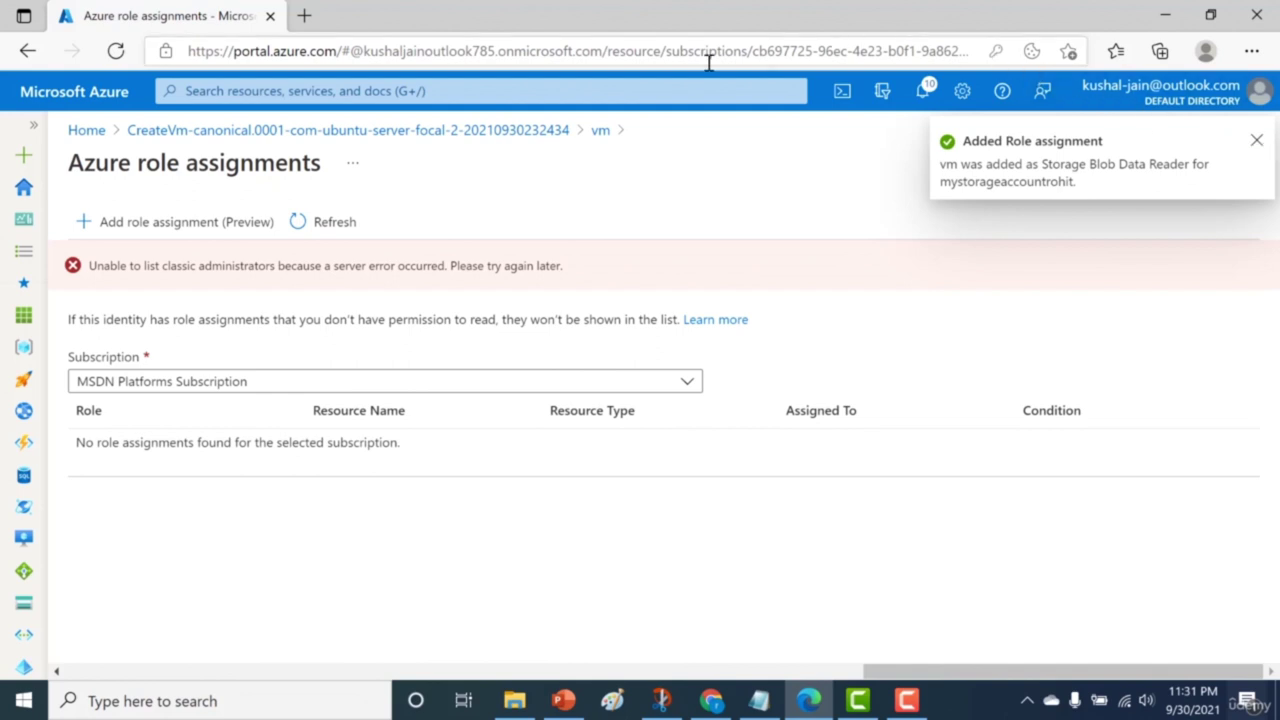
click(452, 89)
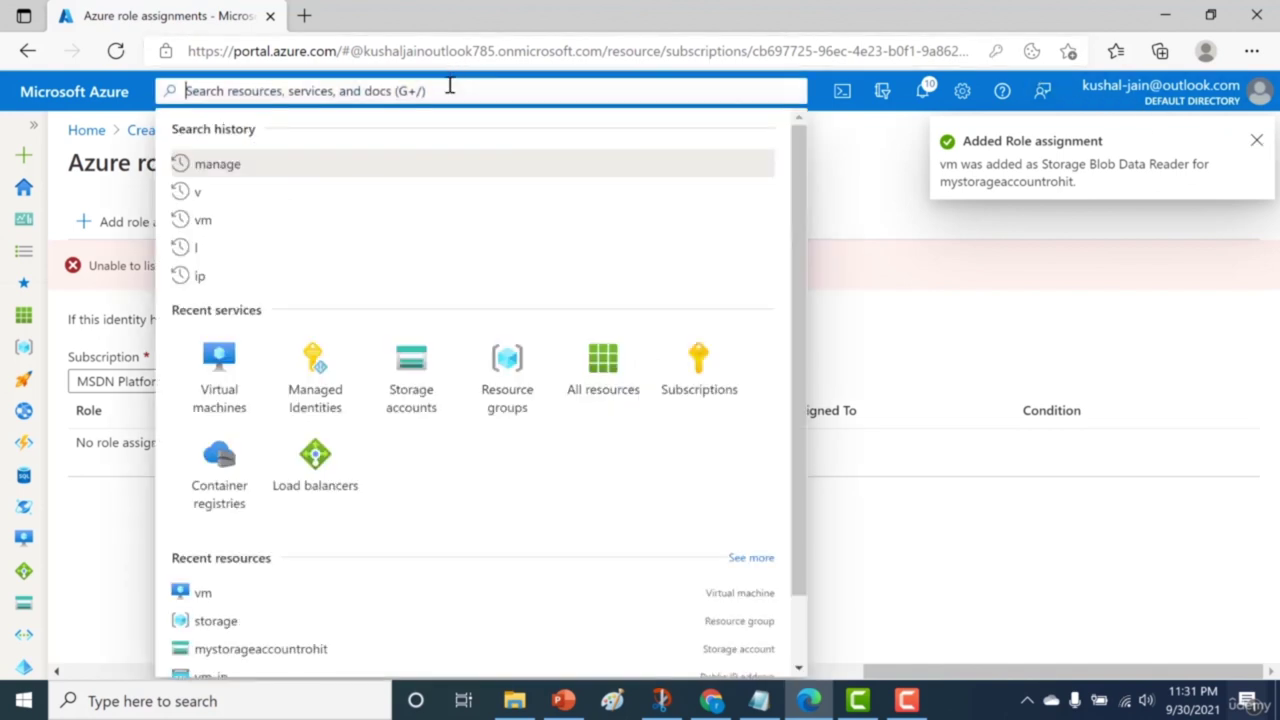
Step: Browse Storage accounts to mystorageaccountrohit's mycontainer and check the 137 B firebase.json blob
click(390, 382)
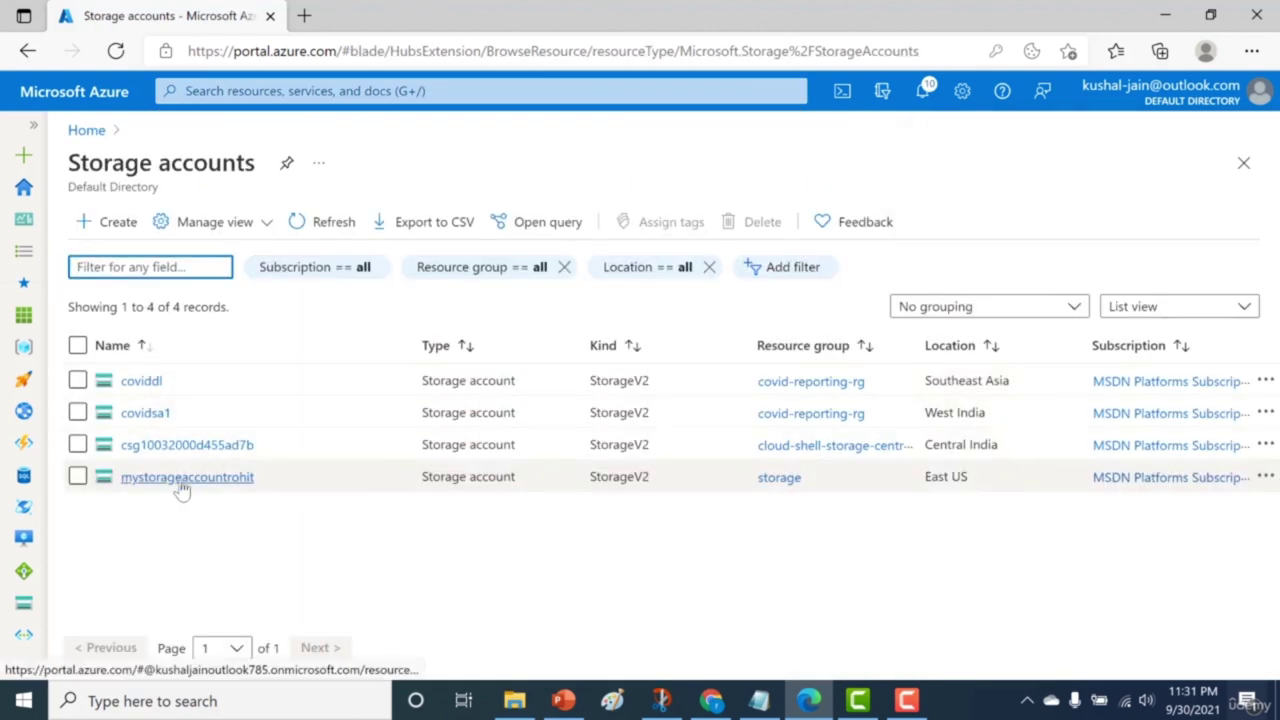
click(182, 483)
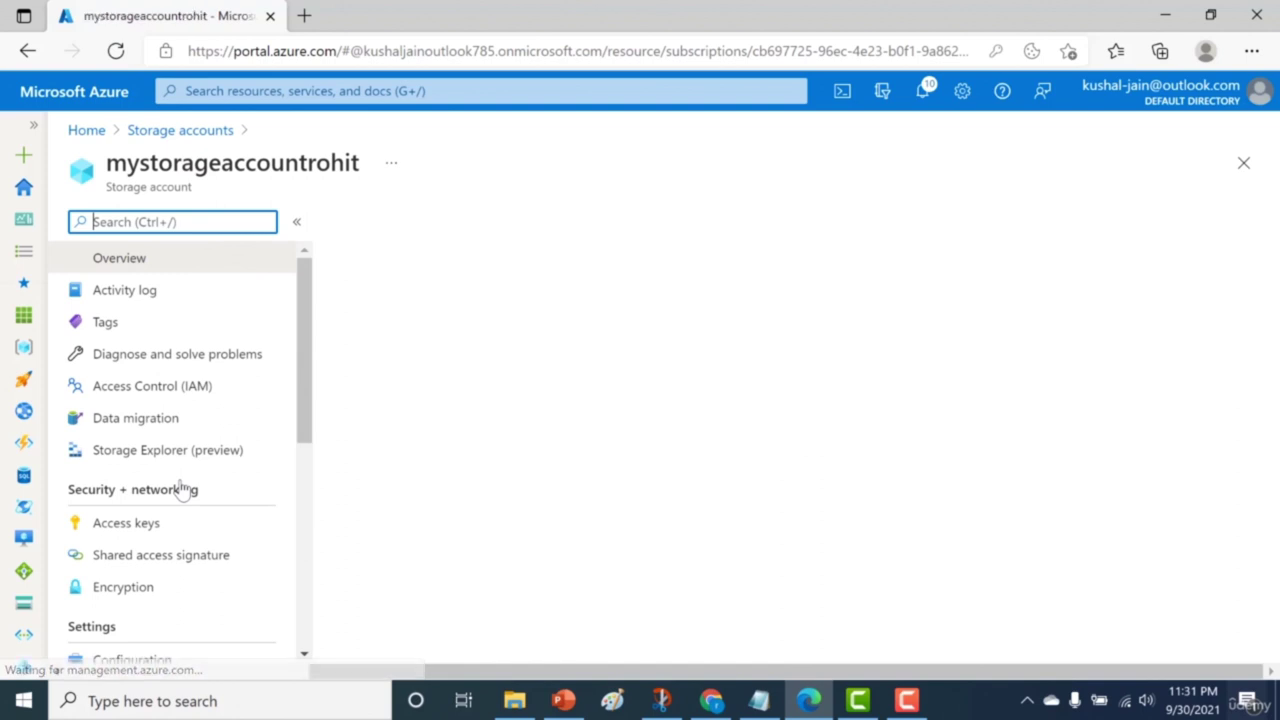
click(178, 555)
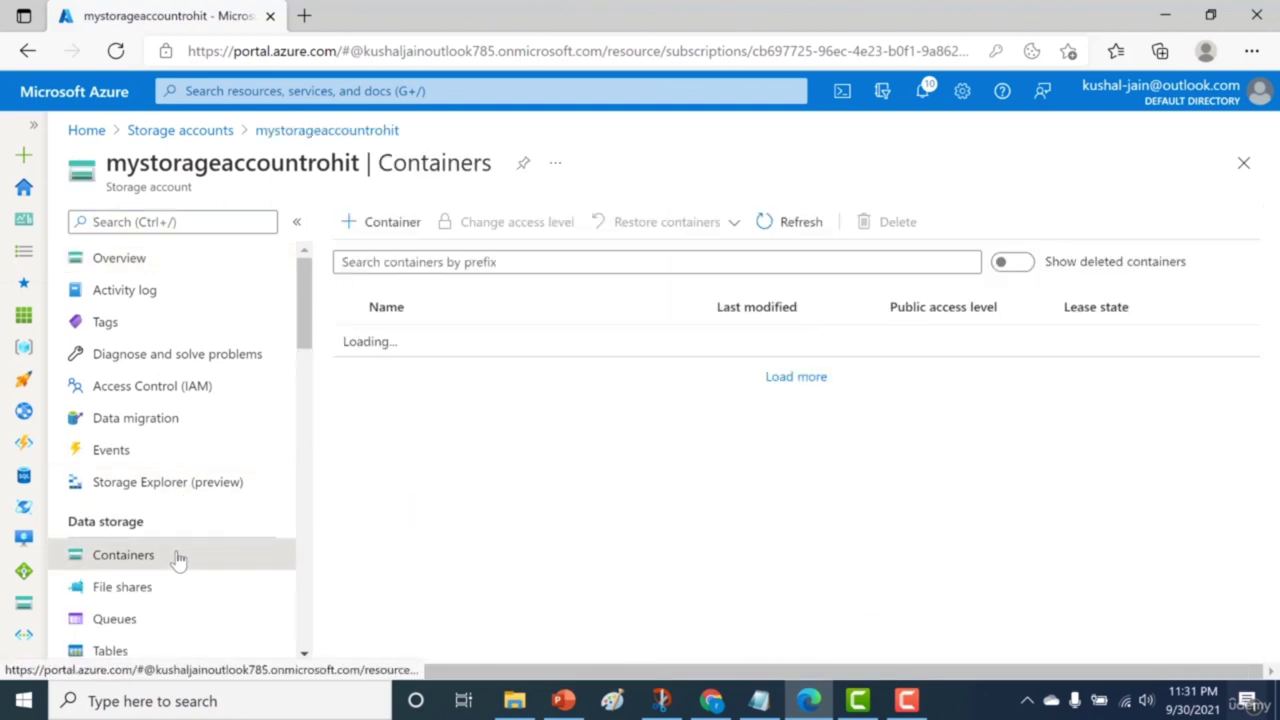
click(401, 377)
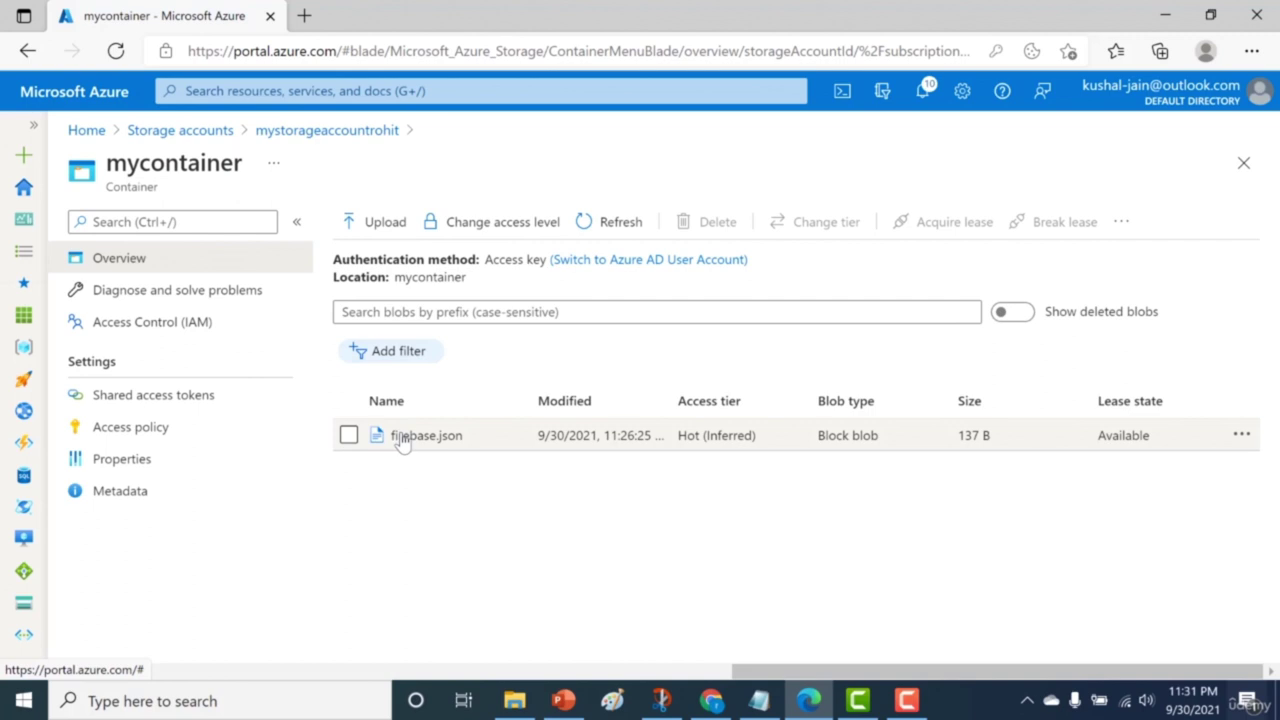
drag(469, 449, 406, 451)
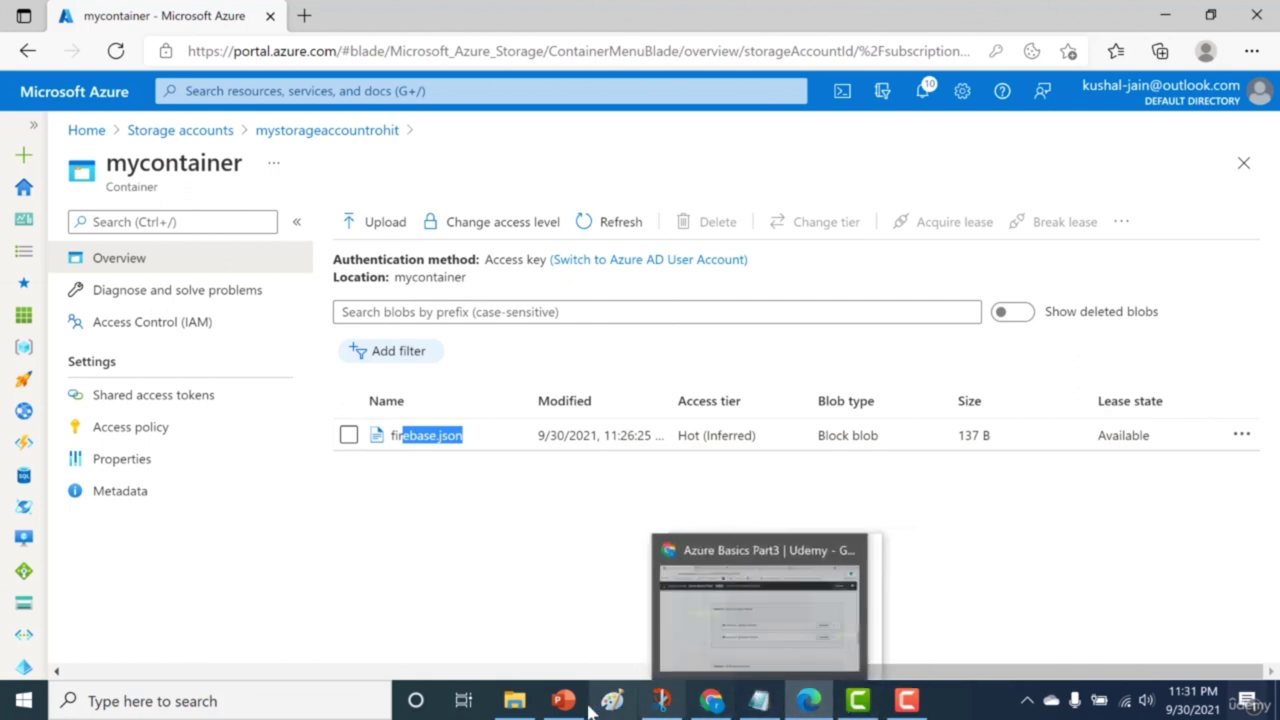
click(243, 711)
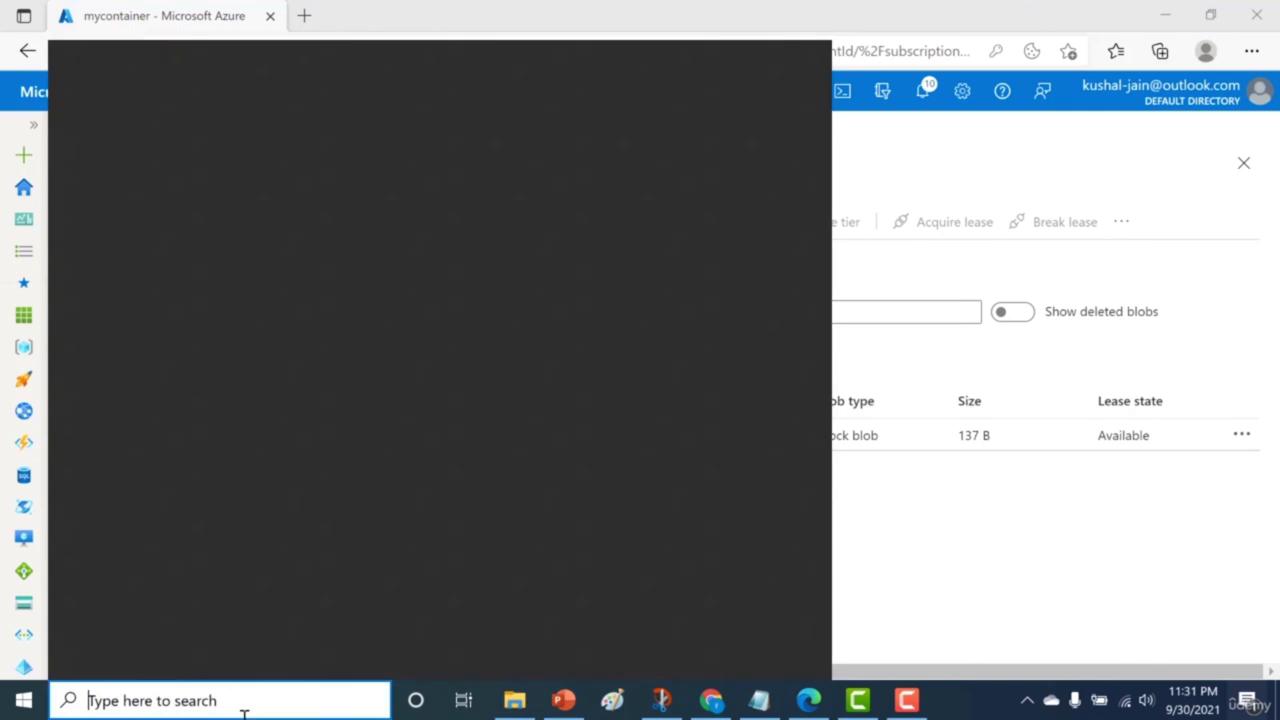
Step: Launch PuTTY and copy the vm's public IP address from its overview page
text(putty)
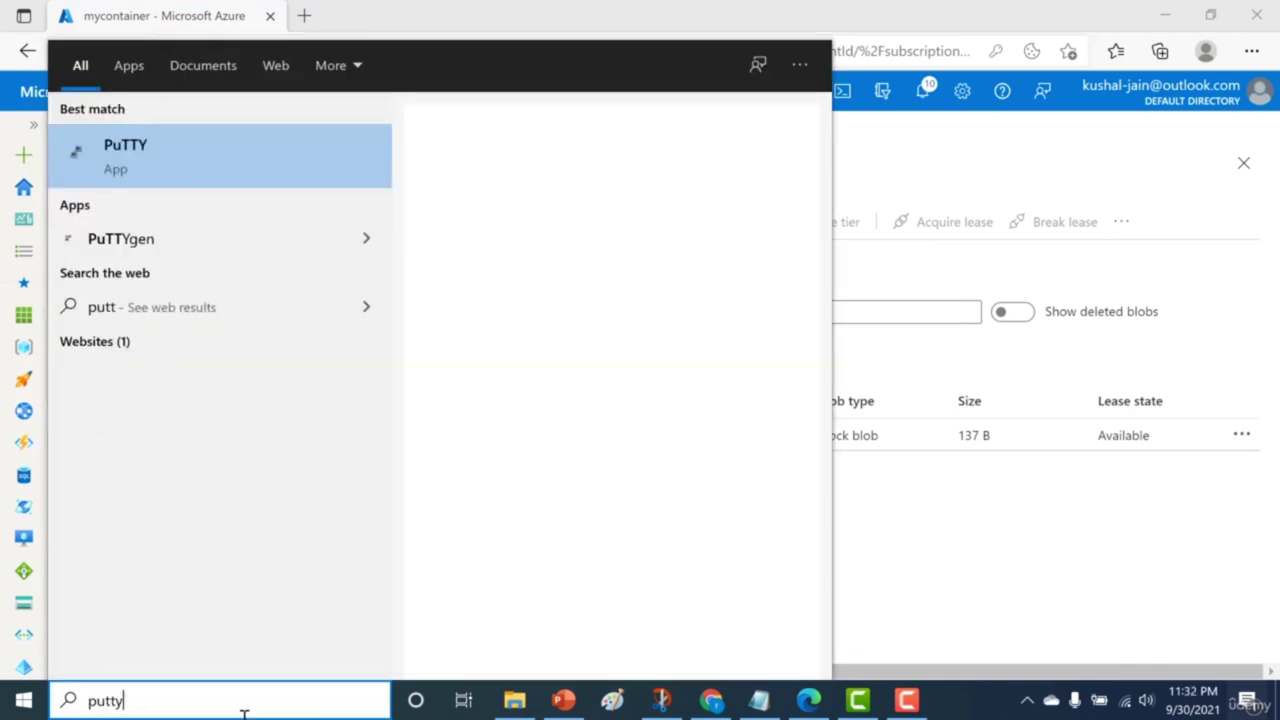
key(Return)
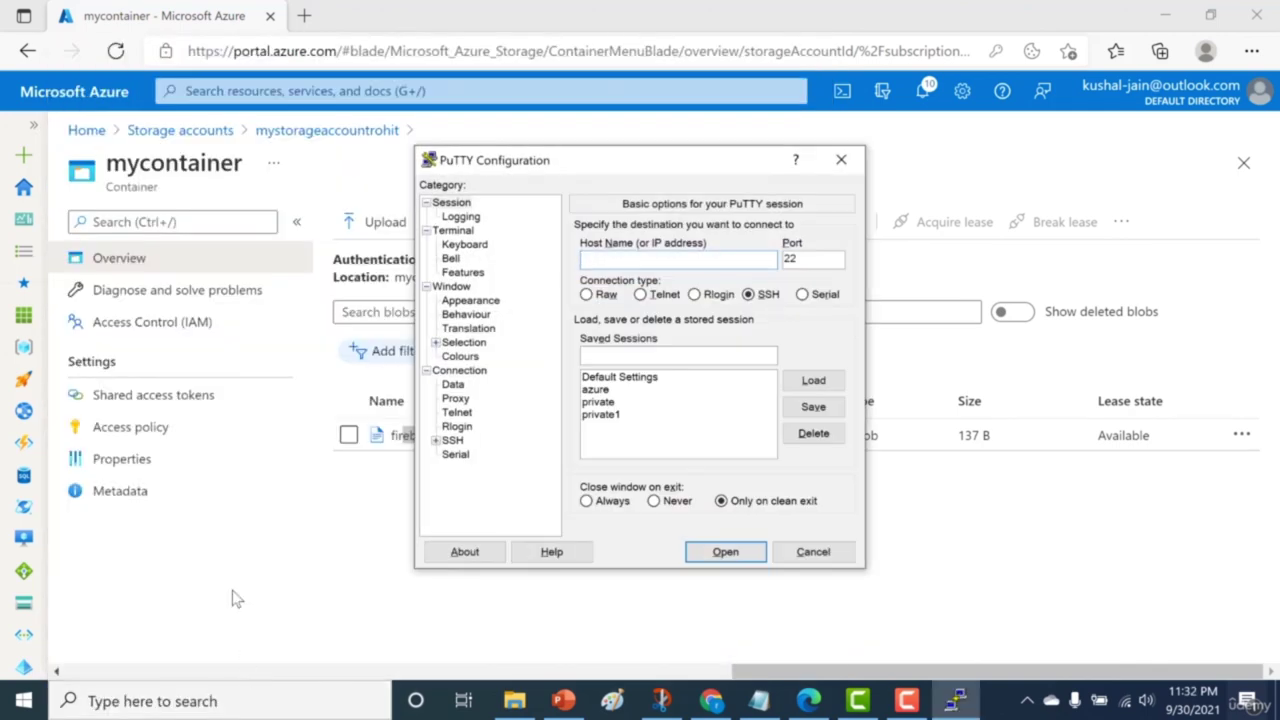
click(180, 130)
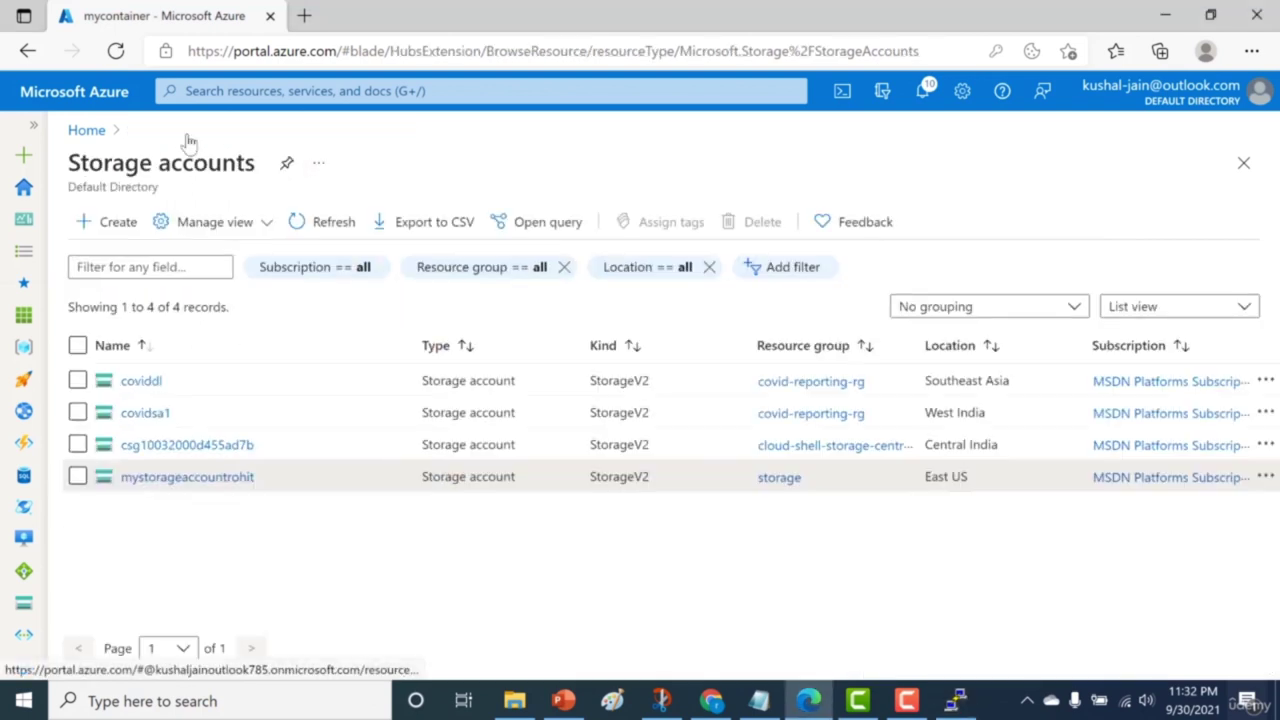
click(343, 92)
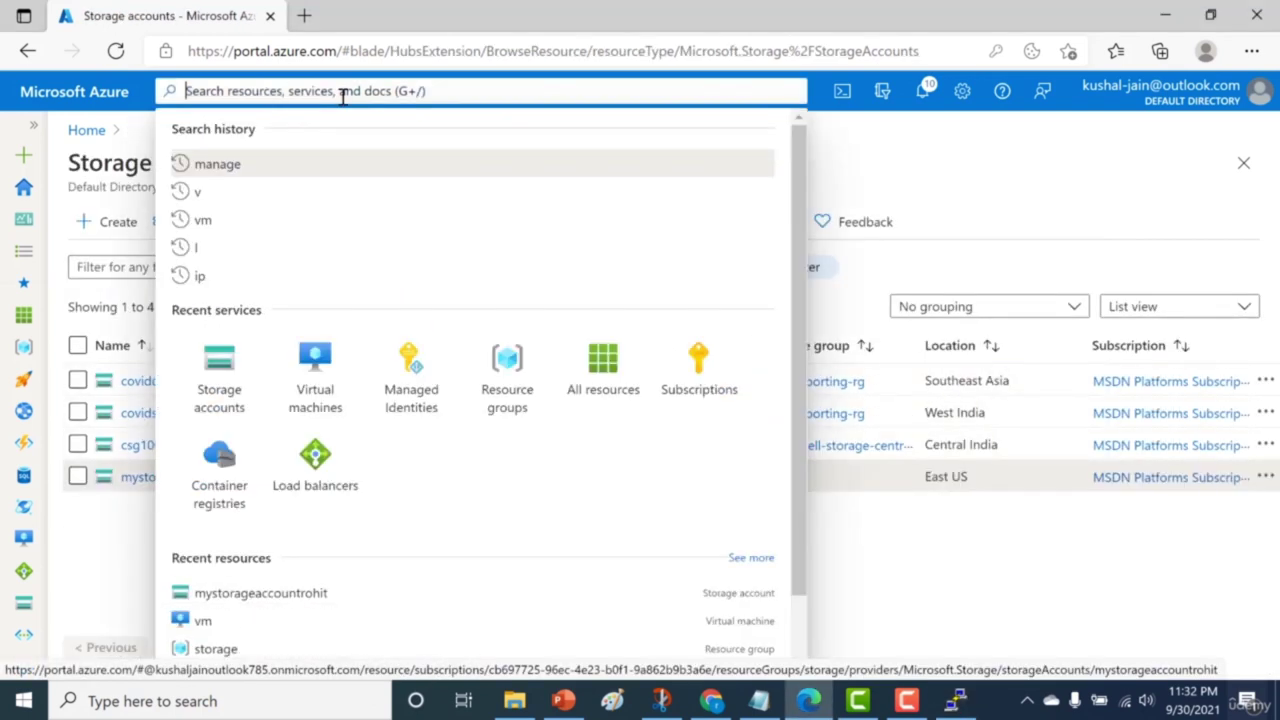
click(345, 367)
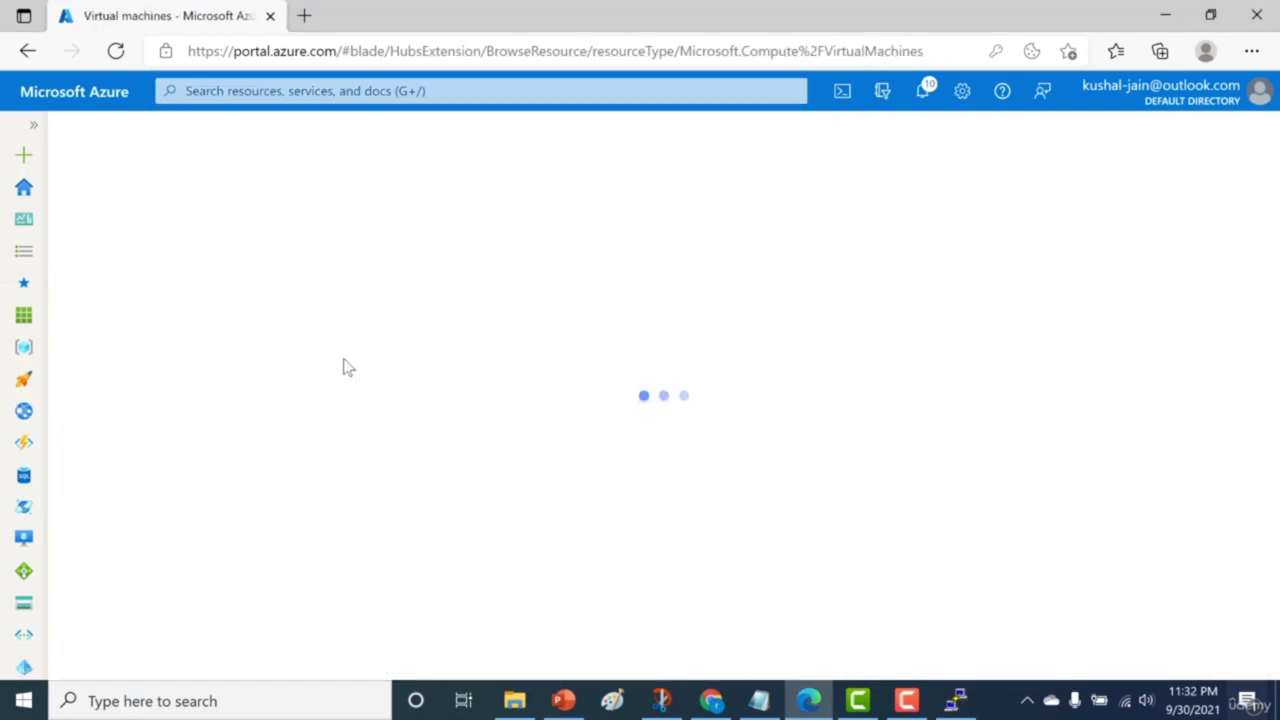
click(130, 386)
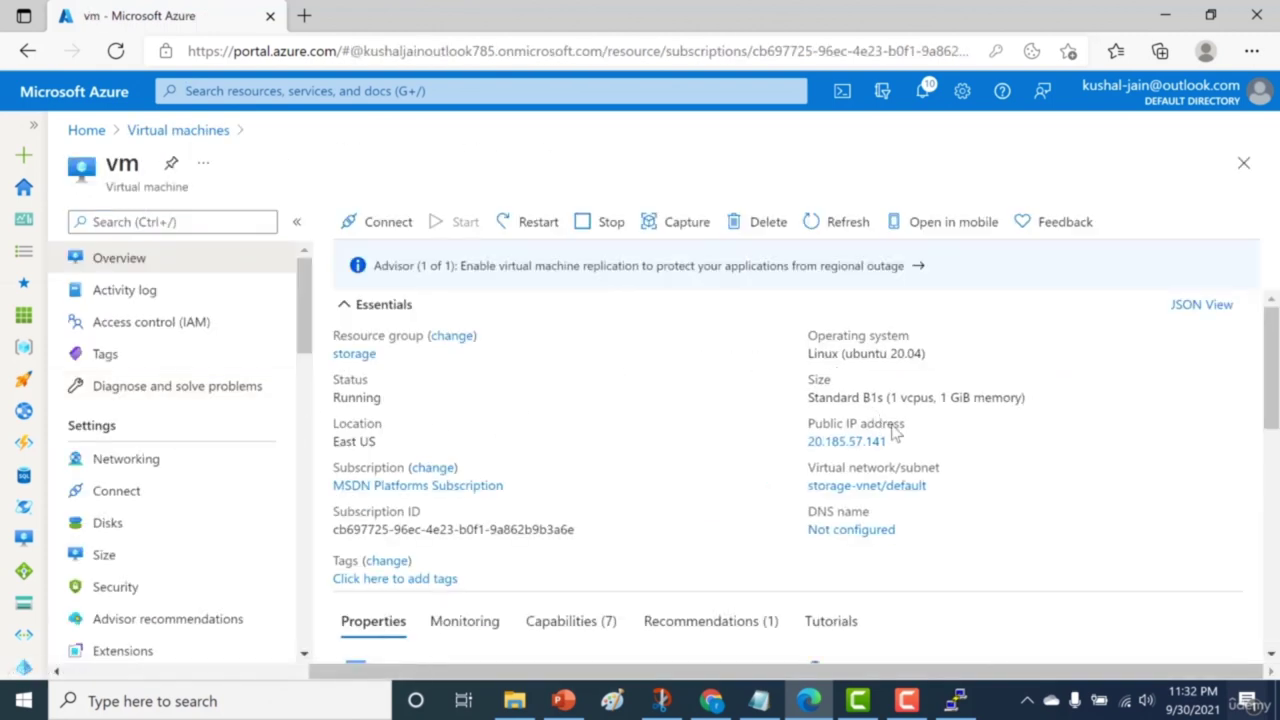
click(897, 442)
Step: Connect PuTTY to 20.185.57.141, accept the host key, and log in as azureuser
click(955, 700)
key(ctrl+v)
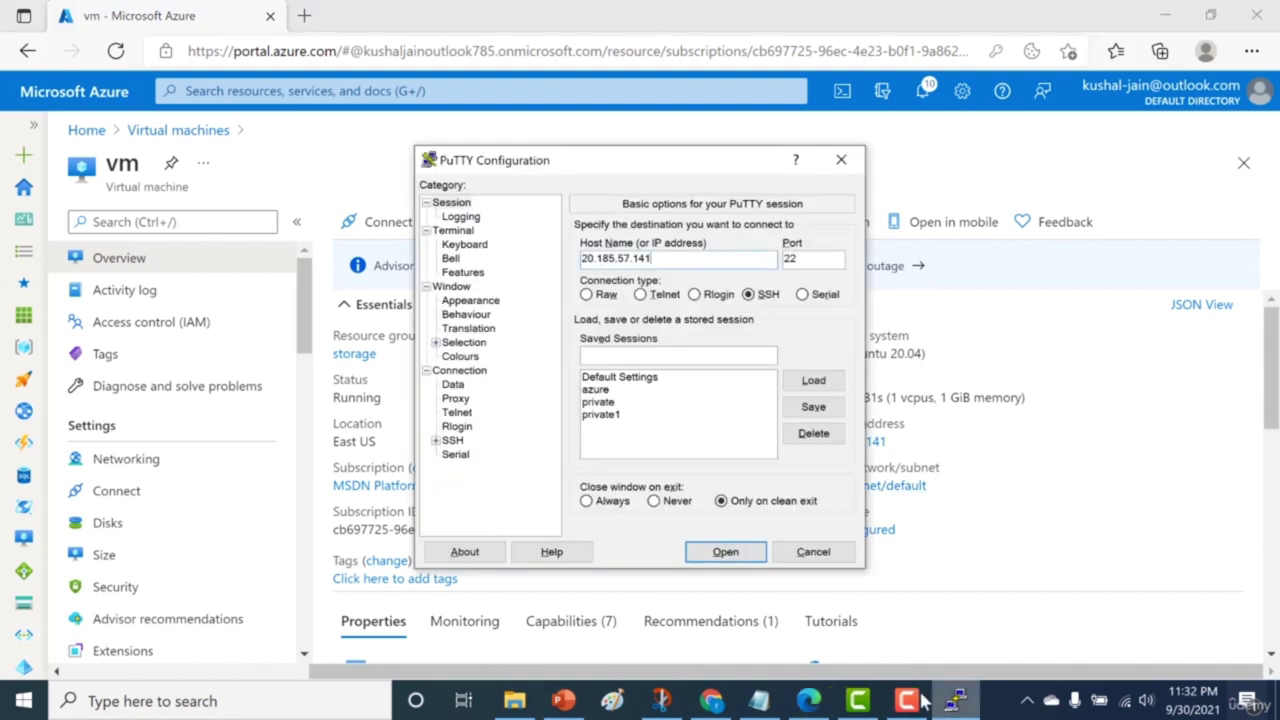
click(745, 556)
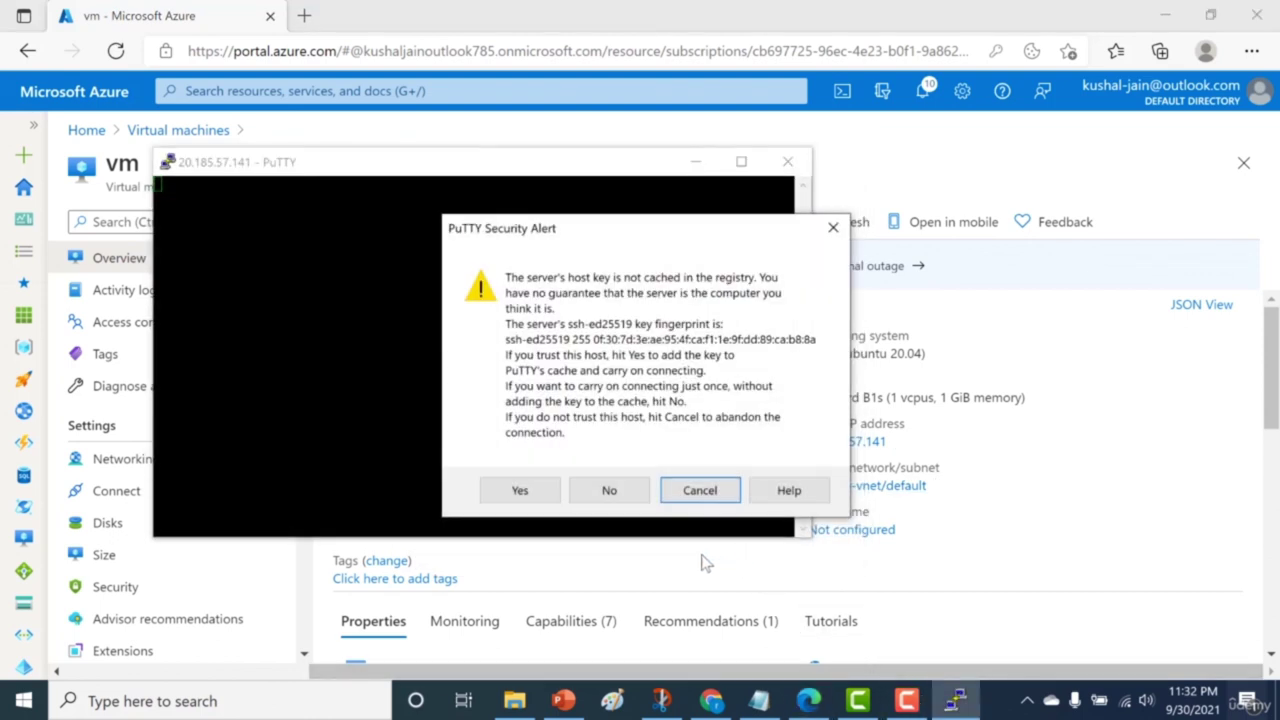
click(498, 487)
text(azureuser)
key(Return)
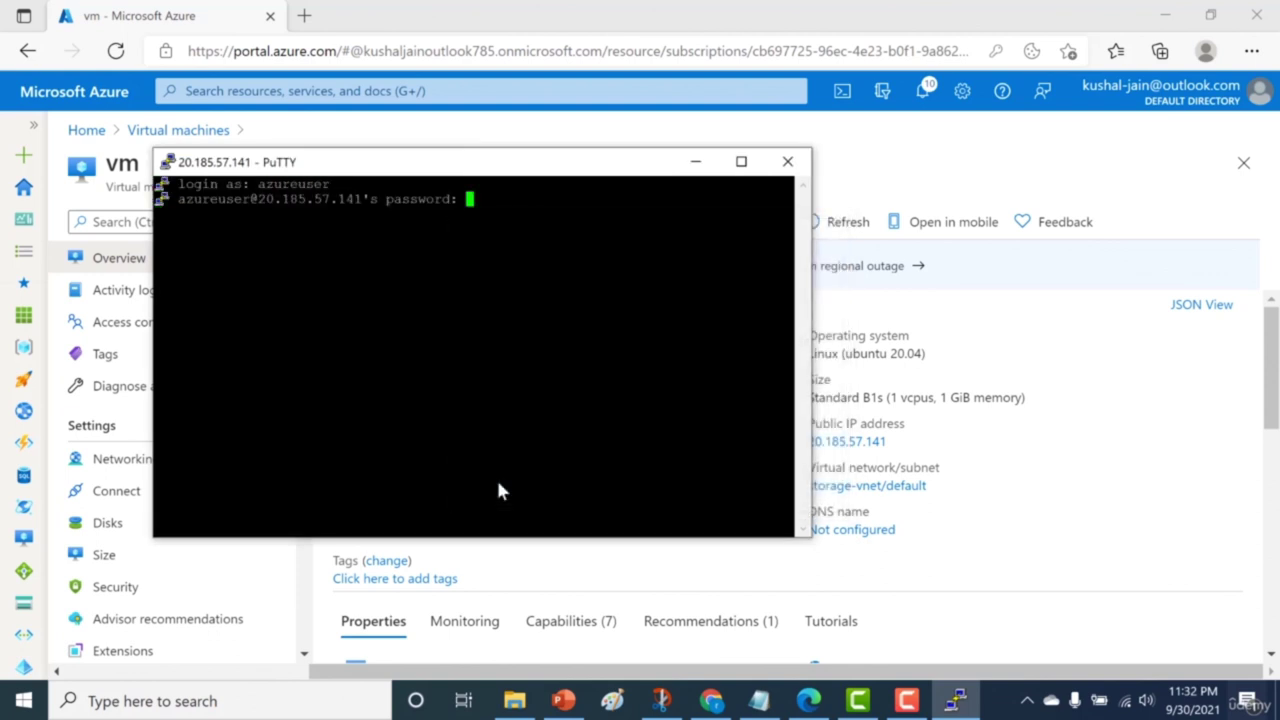
key(Return)
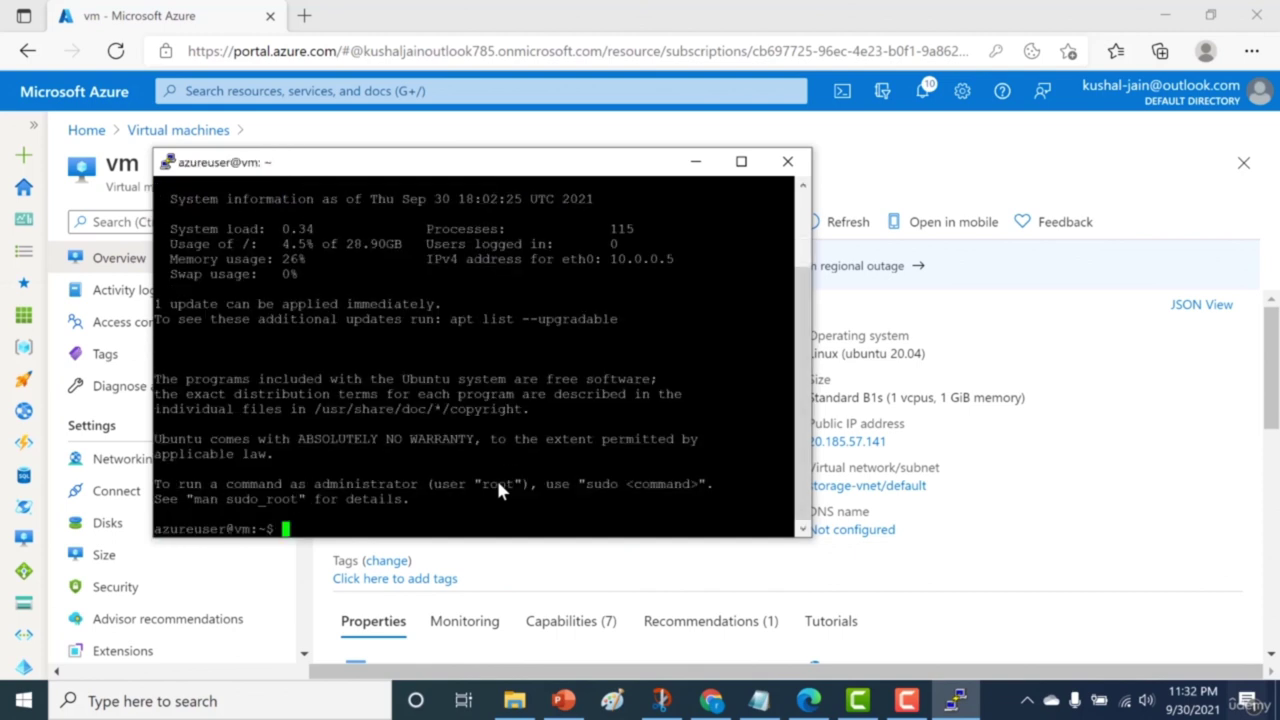
key(Return)
key(Return)
key(Return)
key(Return)
key(Return)
key(Return)
key(Return)
key(Return)
key(Return)
key(Return)
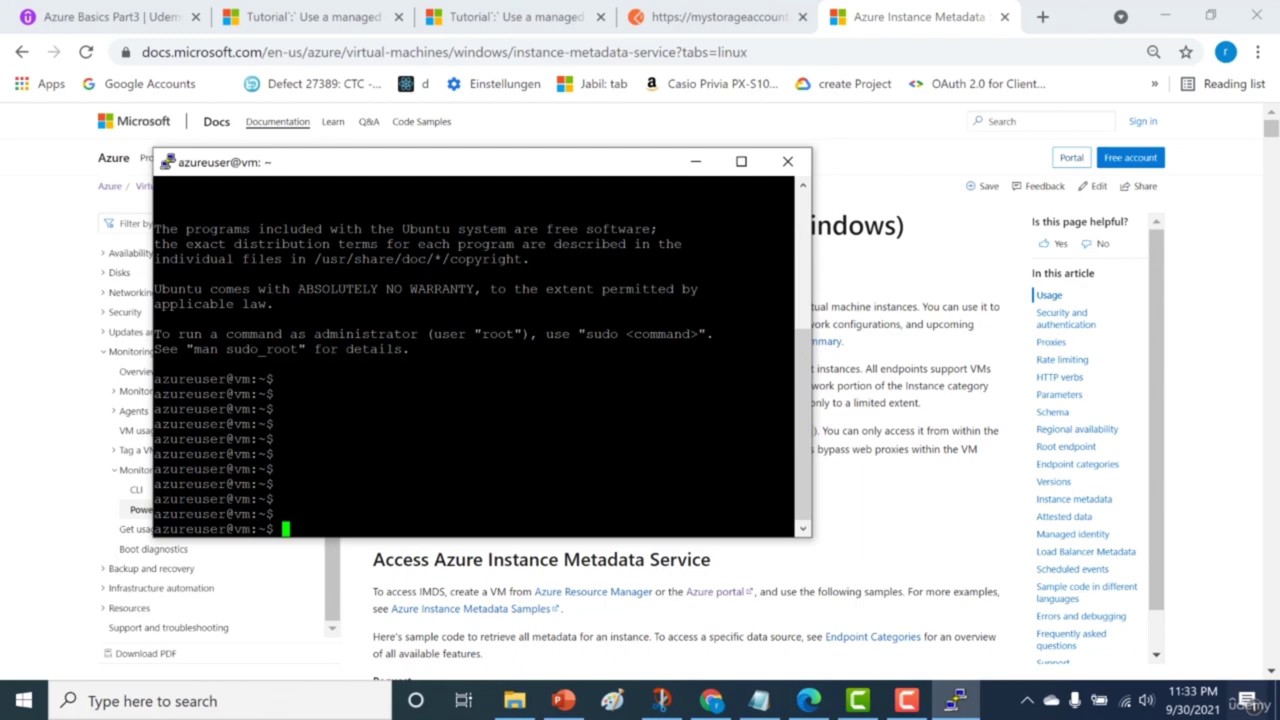
Step: Copy the curl command from the 'Get an access token' tutorial
click(543, 16)
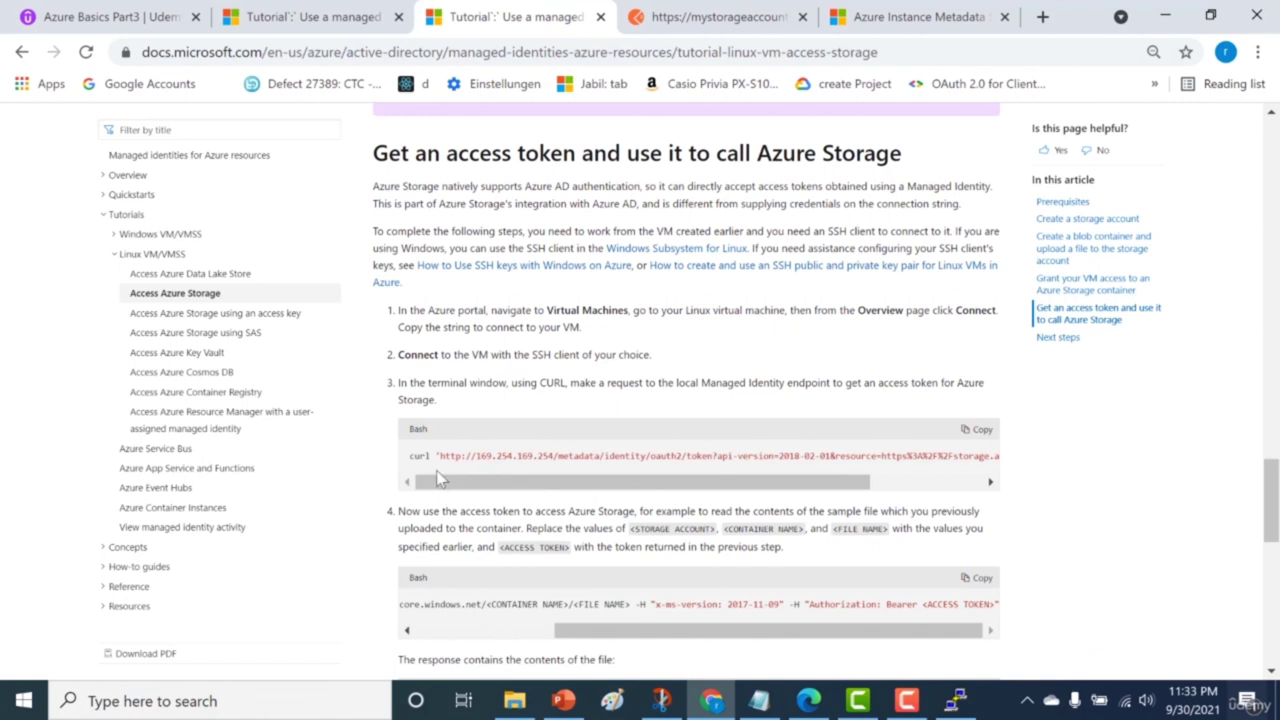
drag(410, 455, 980, 457)
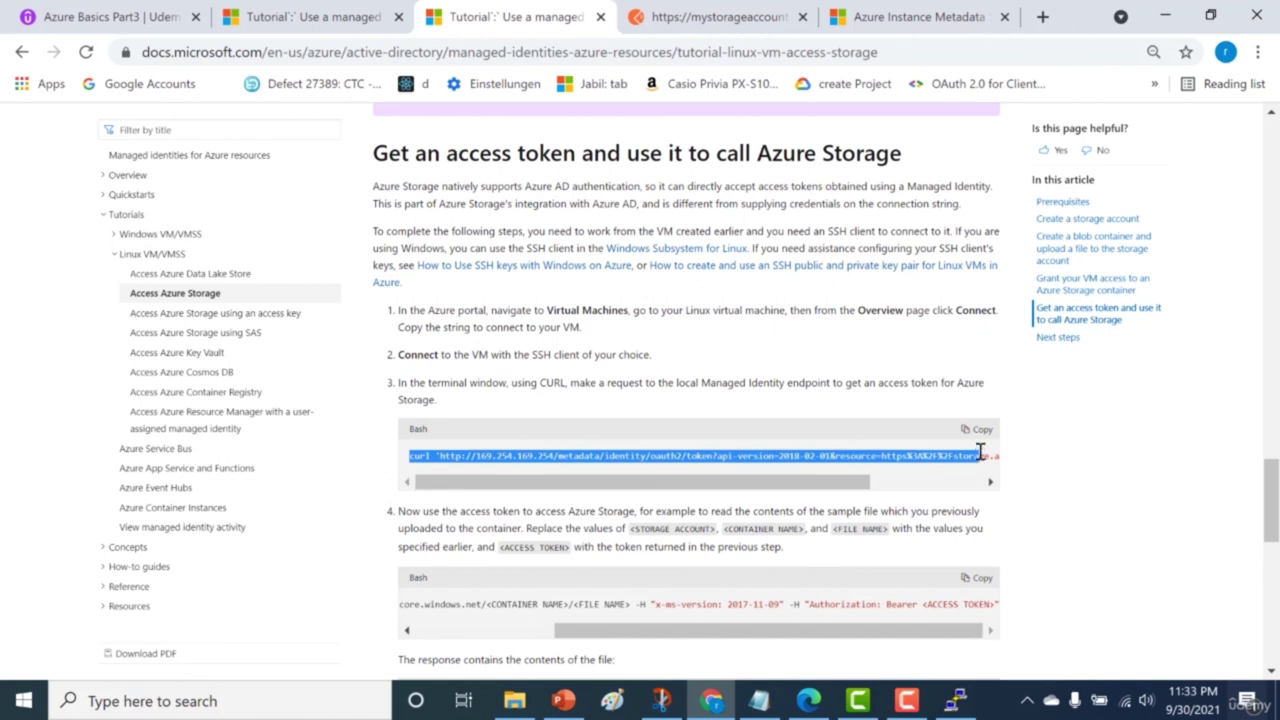
click(980, 432)
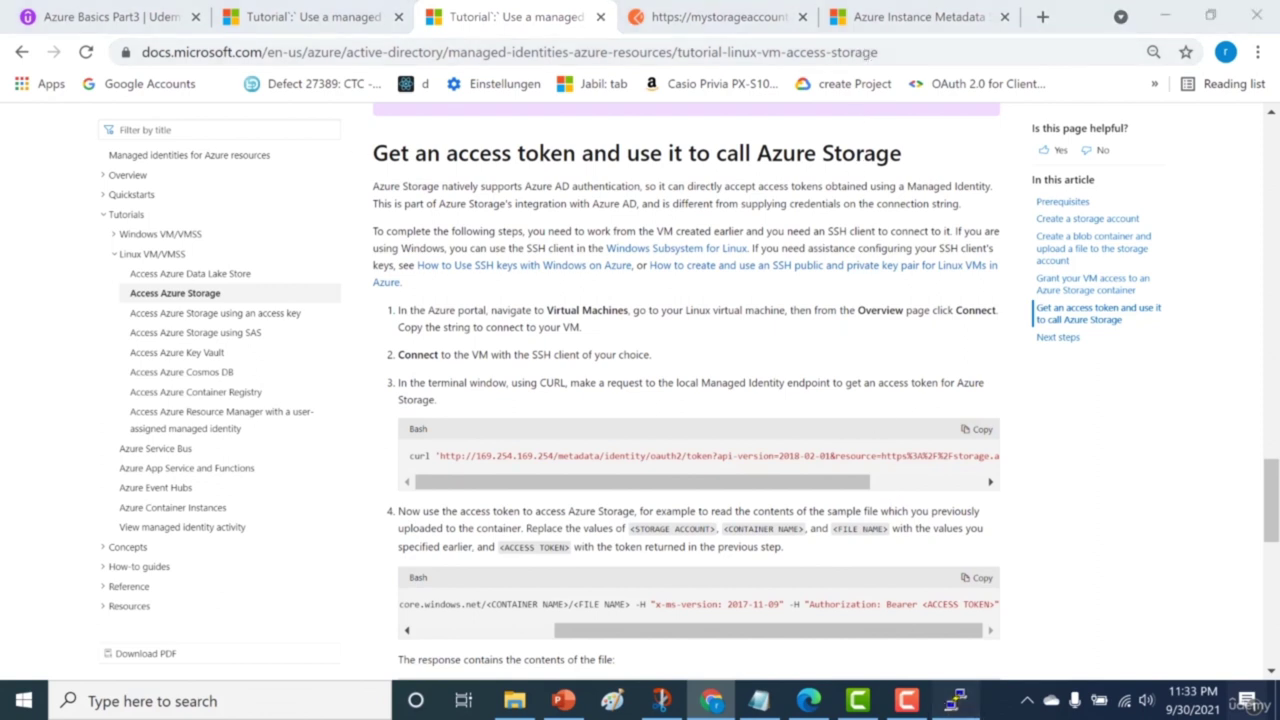
click(948, 702)
Step: Run the pasted curl request in PuTTY and select the returned access_token value
key(shift+Insert)
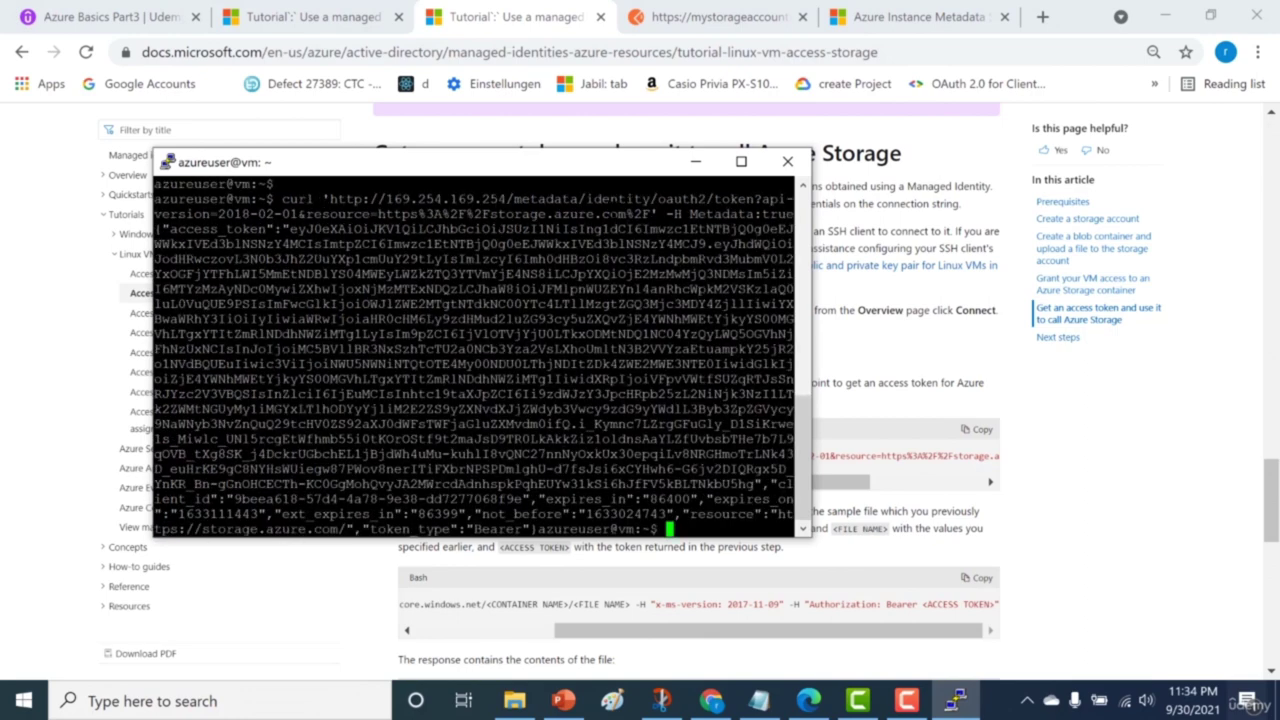
drag(283, 229, 401, 416)
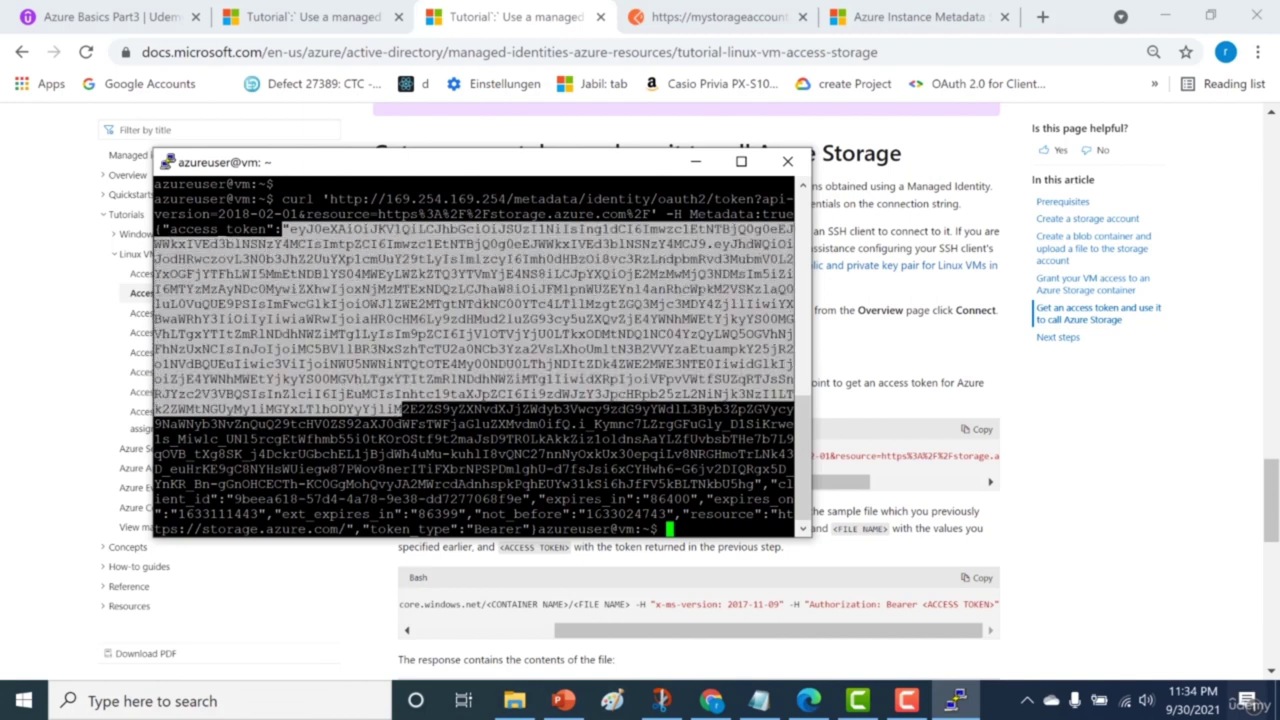
drag(530, 499, 290, 229)
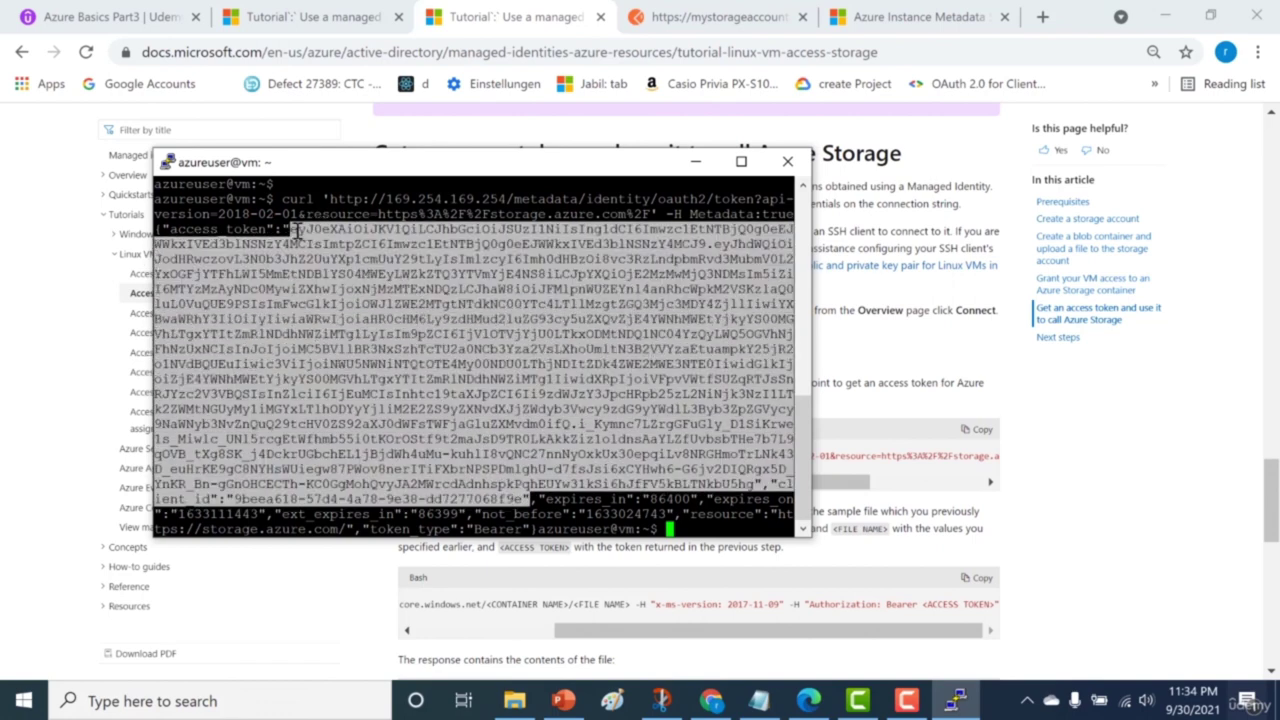
click(759, 700)
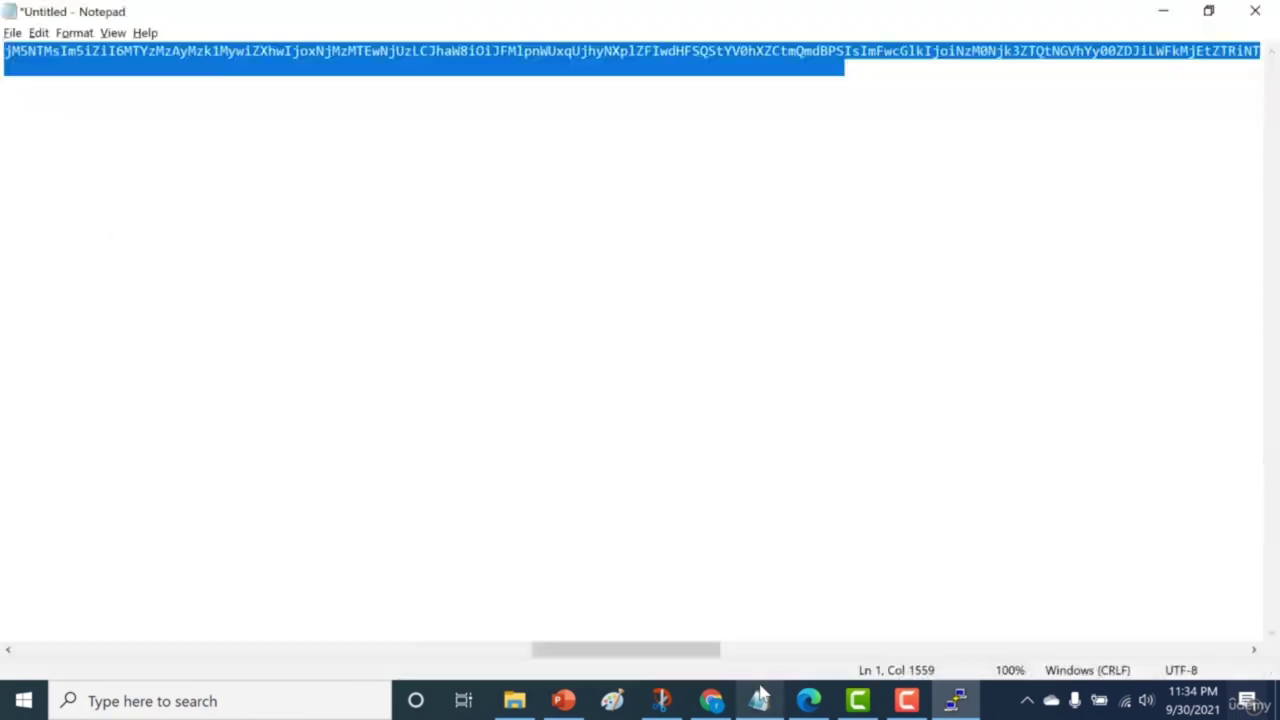
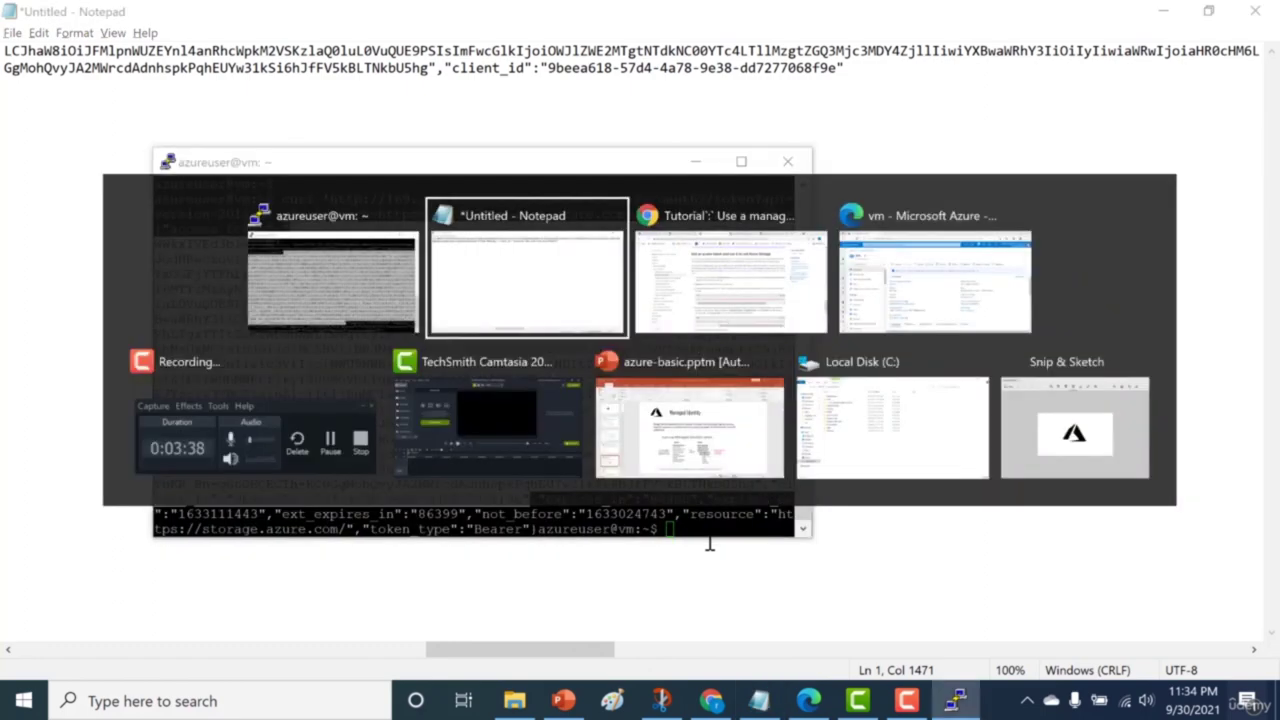
Step: Look at the start of the tutorial's example curl command for reading a blob
key(alt+Tab)
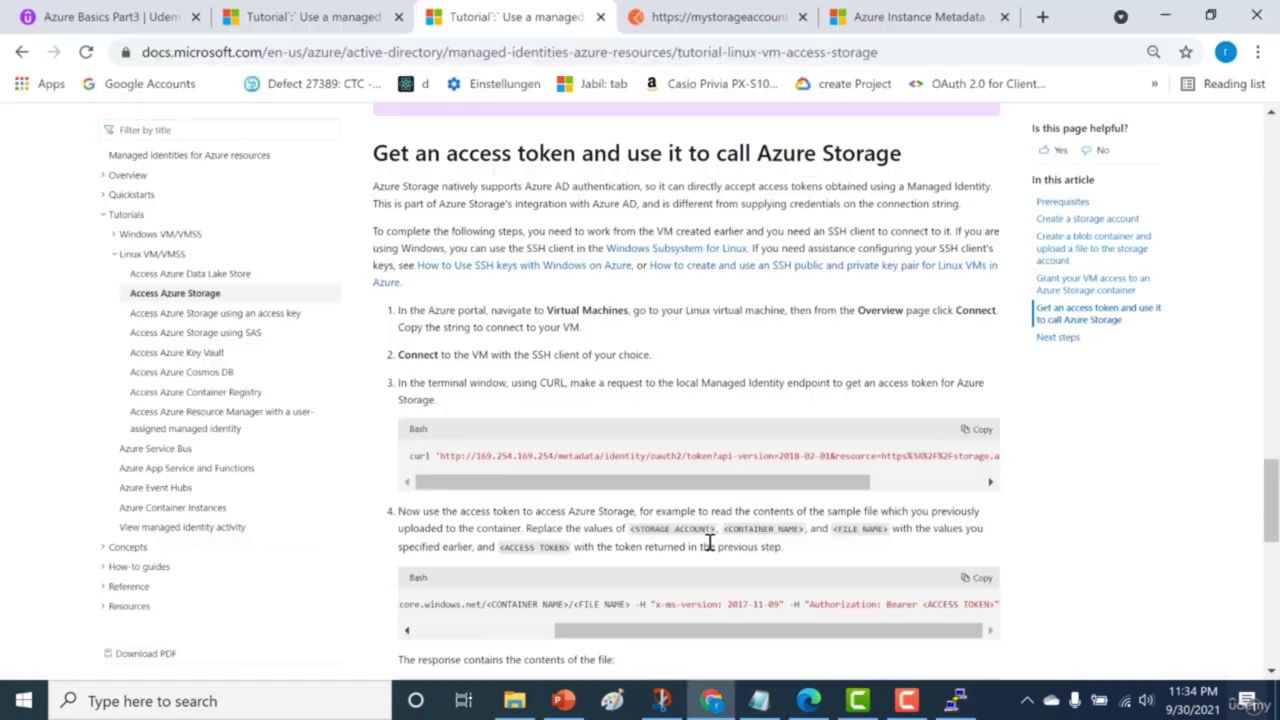
click(484, 631)
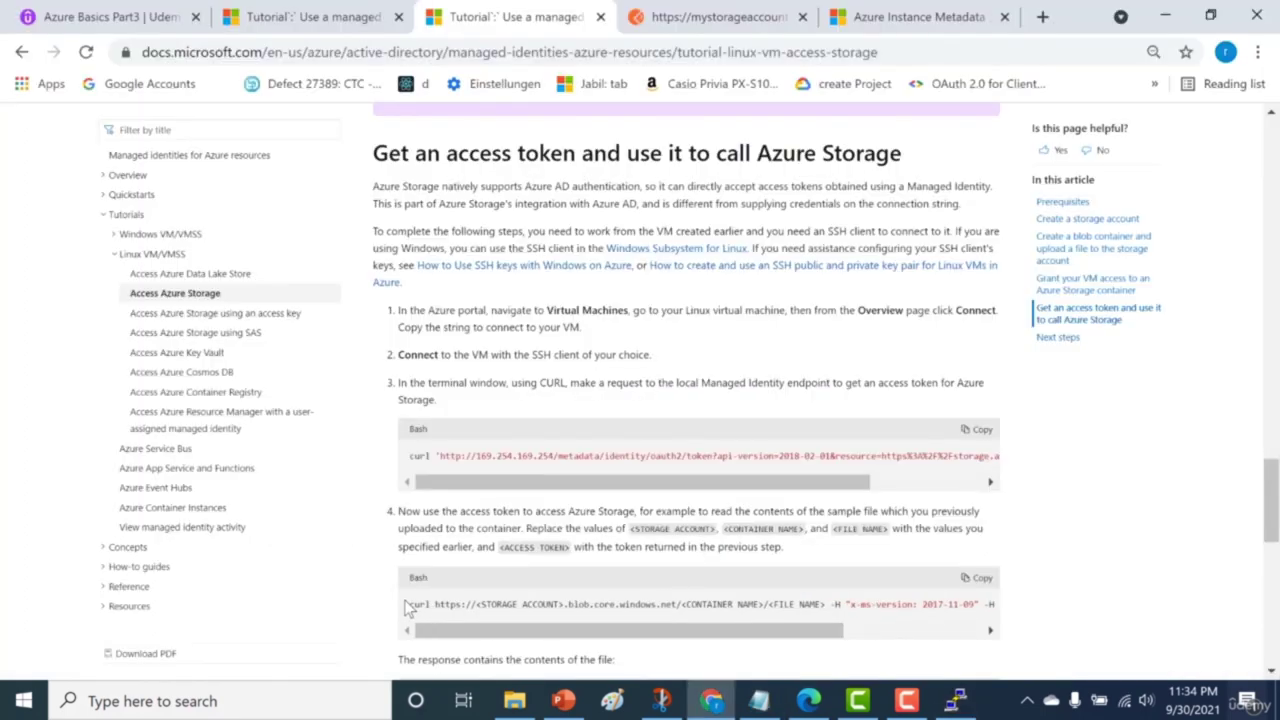
drag(410, 603, 414, 603)
click(413, 603)
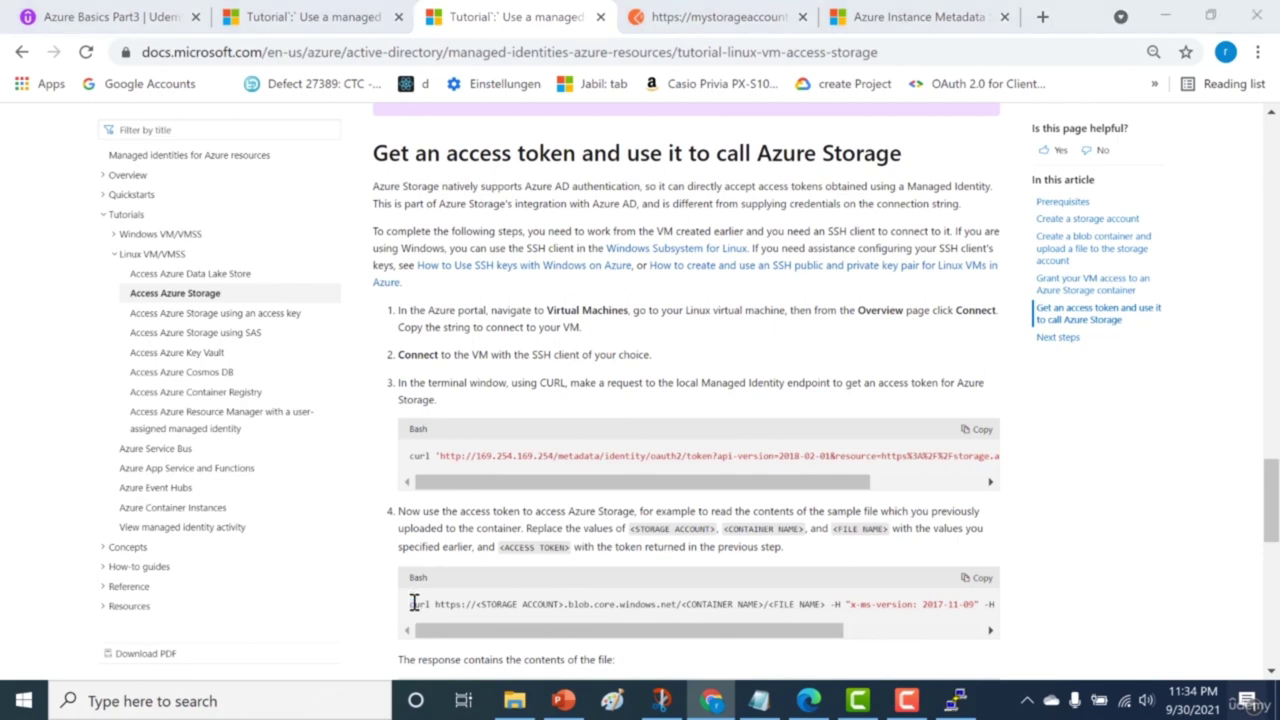
key(alt+Tab)
key(alt+Tab)
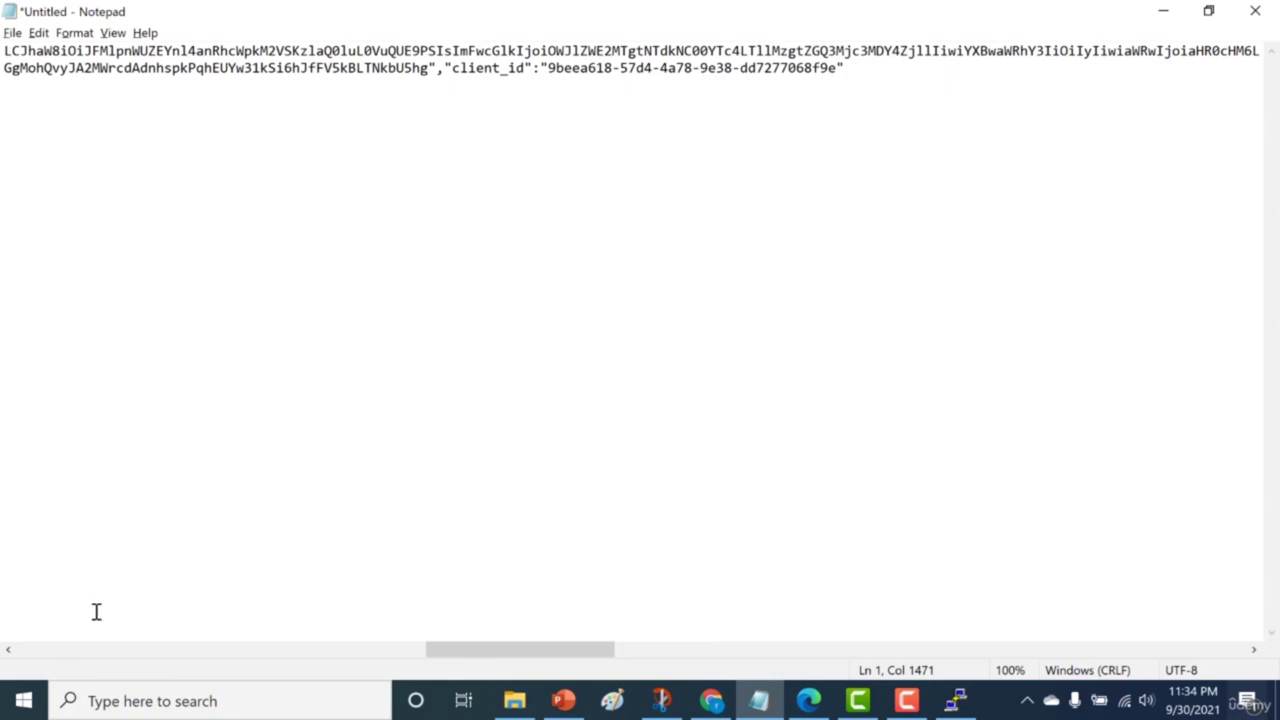
Step: Type 'curl' in front of the pasted access token in Notepad
click(42, 649)
click(42, 649)
click(2, 49)
text(curl)
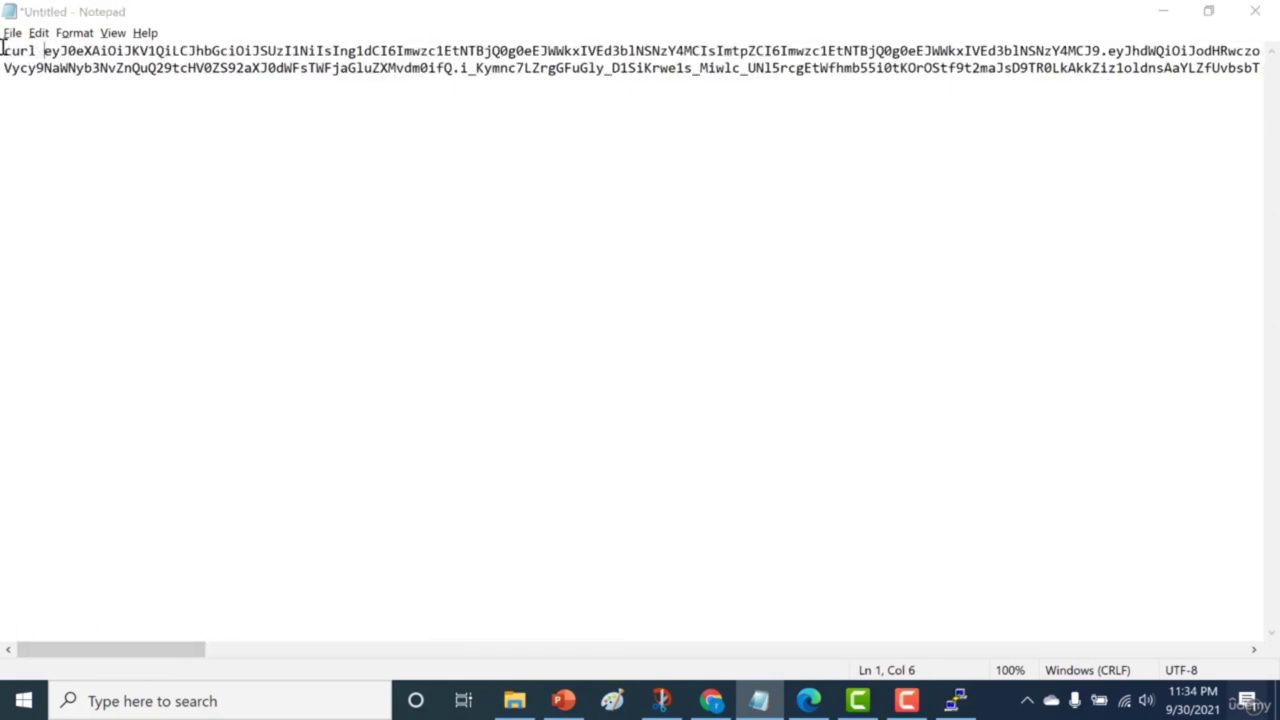
key(alt+Tab)
key(Tab)
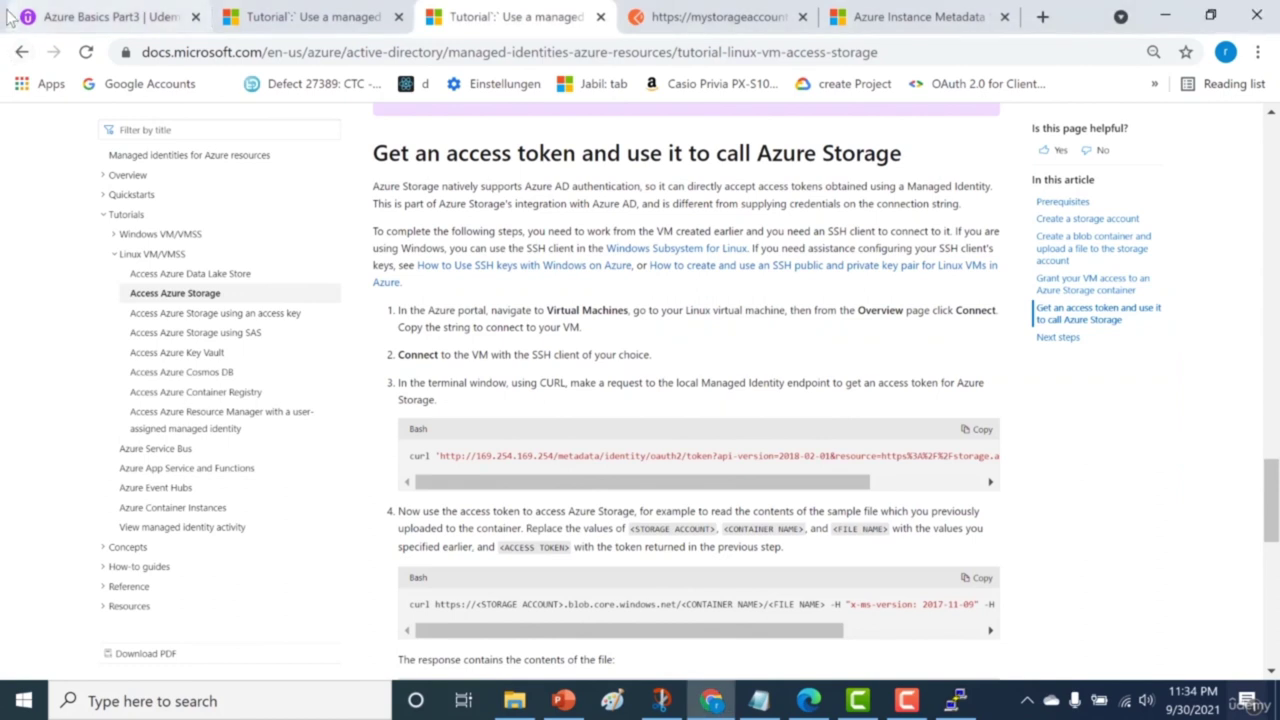
Step: Copy the URL of the firebase.json blob in mycontainer from its Azure portal properties
click(818, 700)
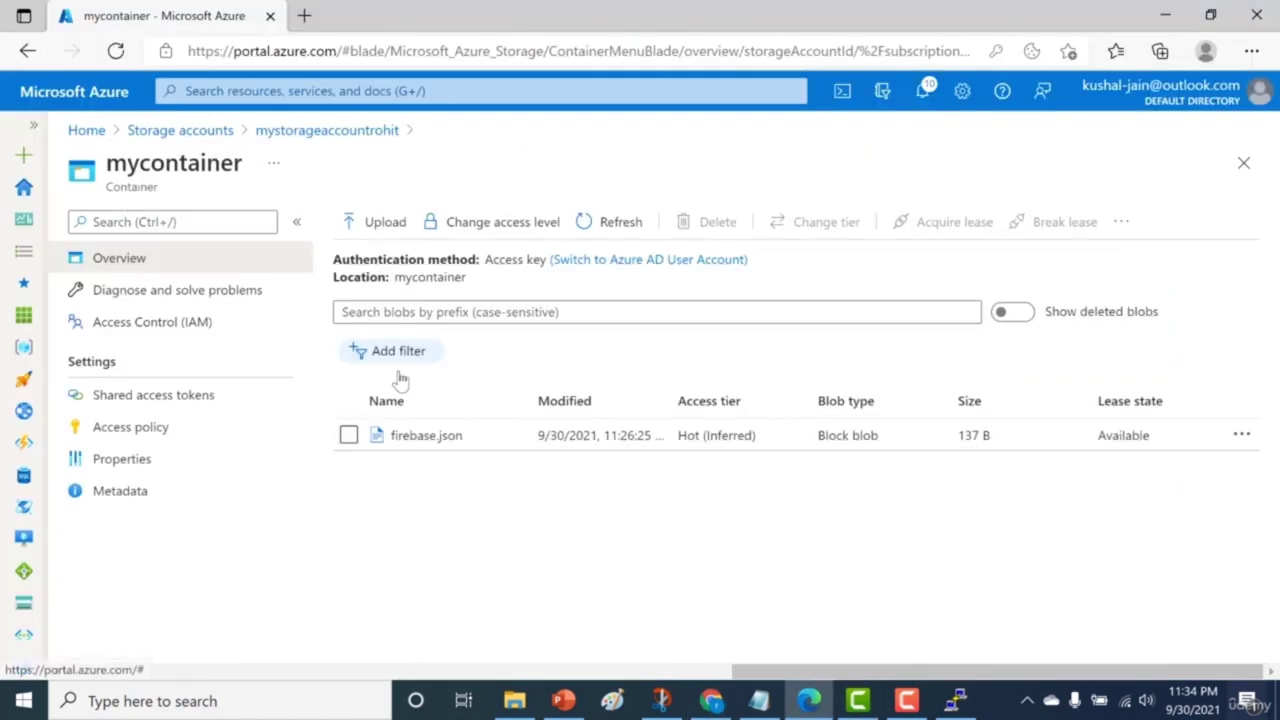
click(402, 441)
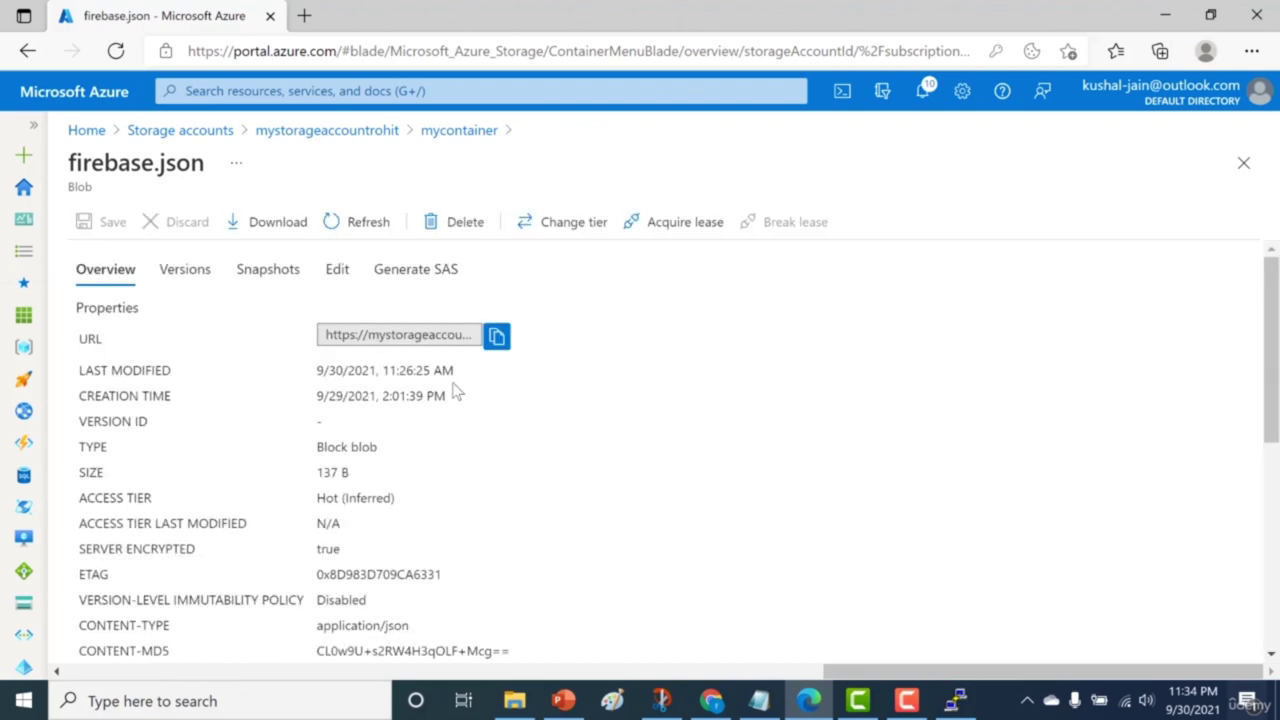
click(497, 337)
key(alt+Tab)
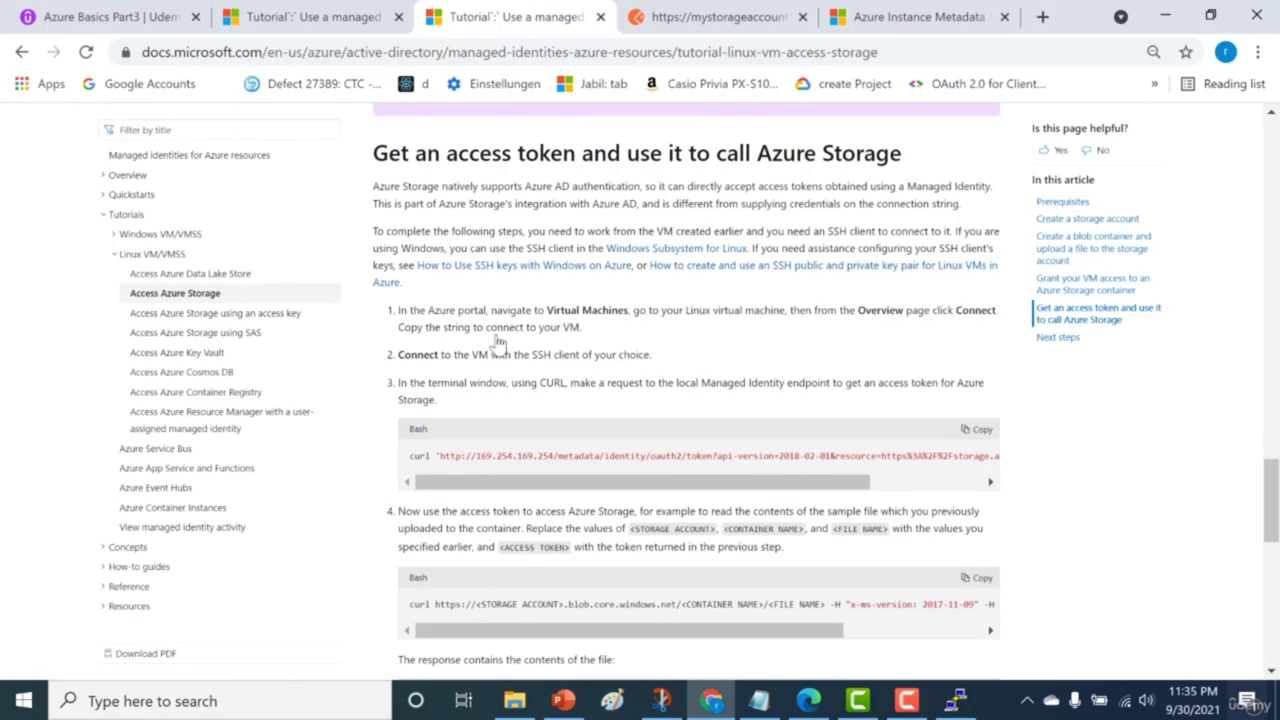
key(alt+Tab)
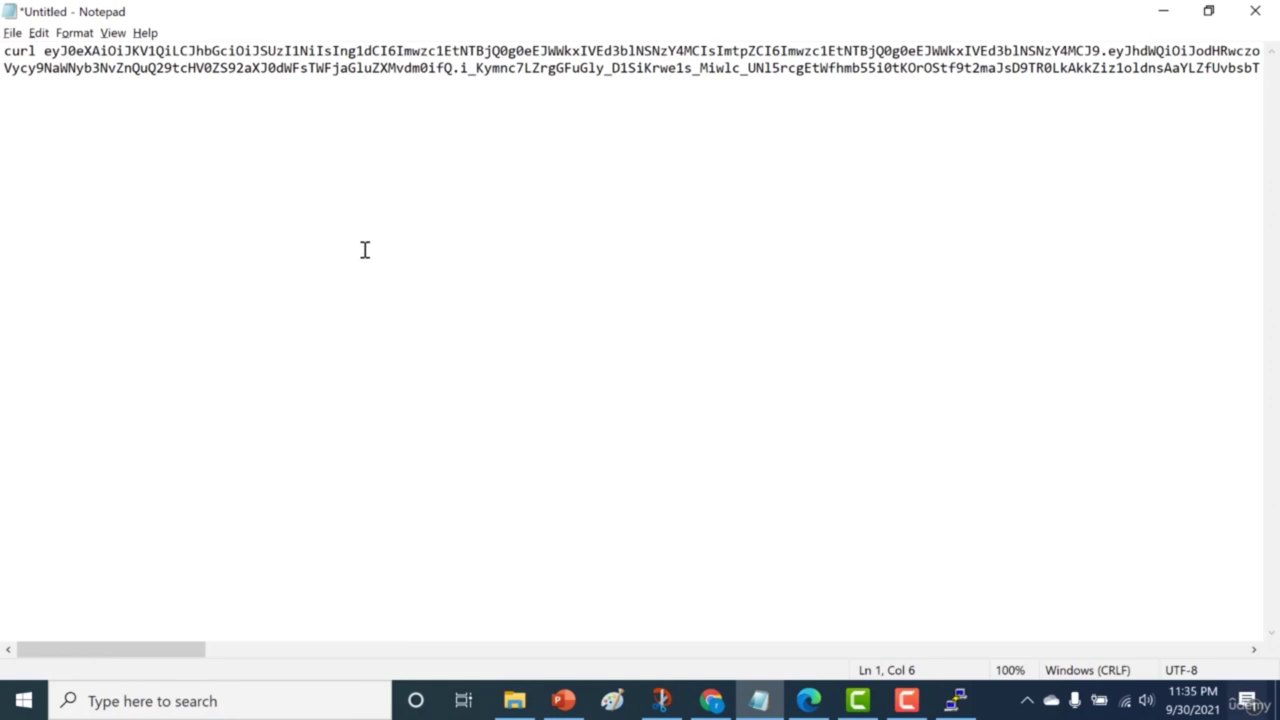
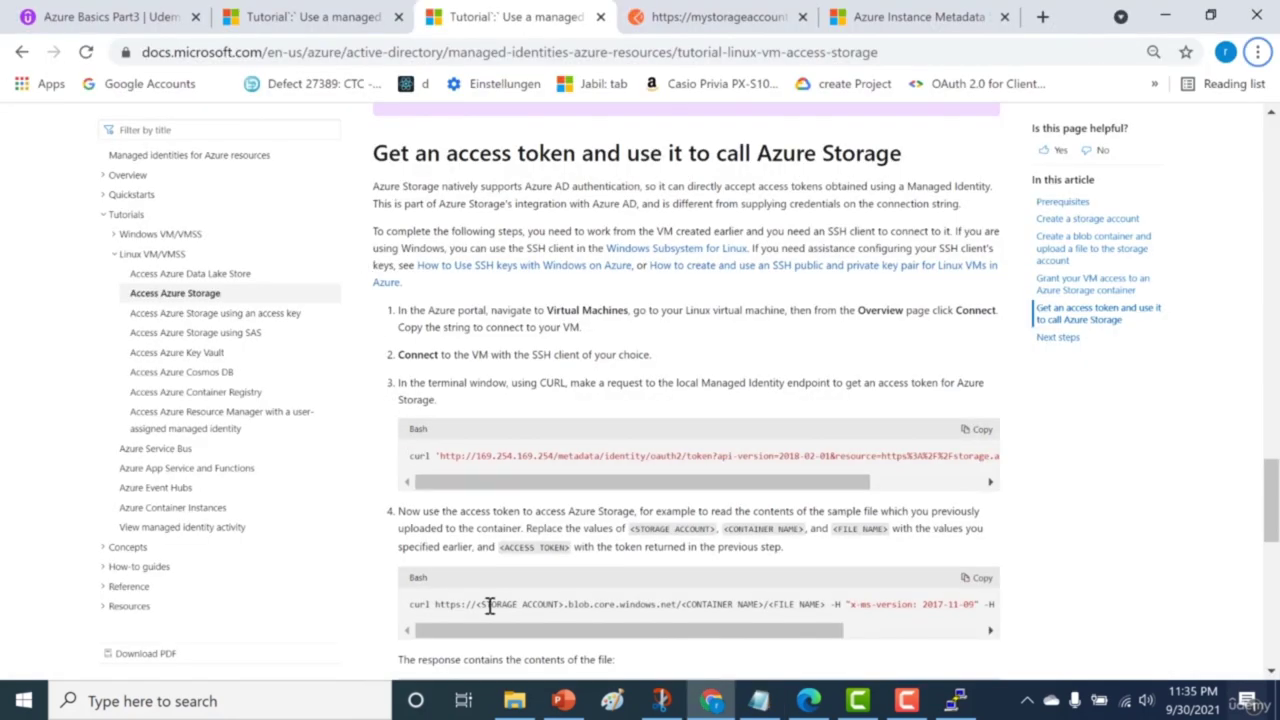
Step: Paste the x-ms-version 2017-11-09 and Bearer authorization headers before the token in the Notepad curl command
drag(497, 632, 925, 603)
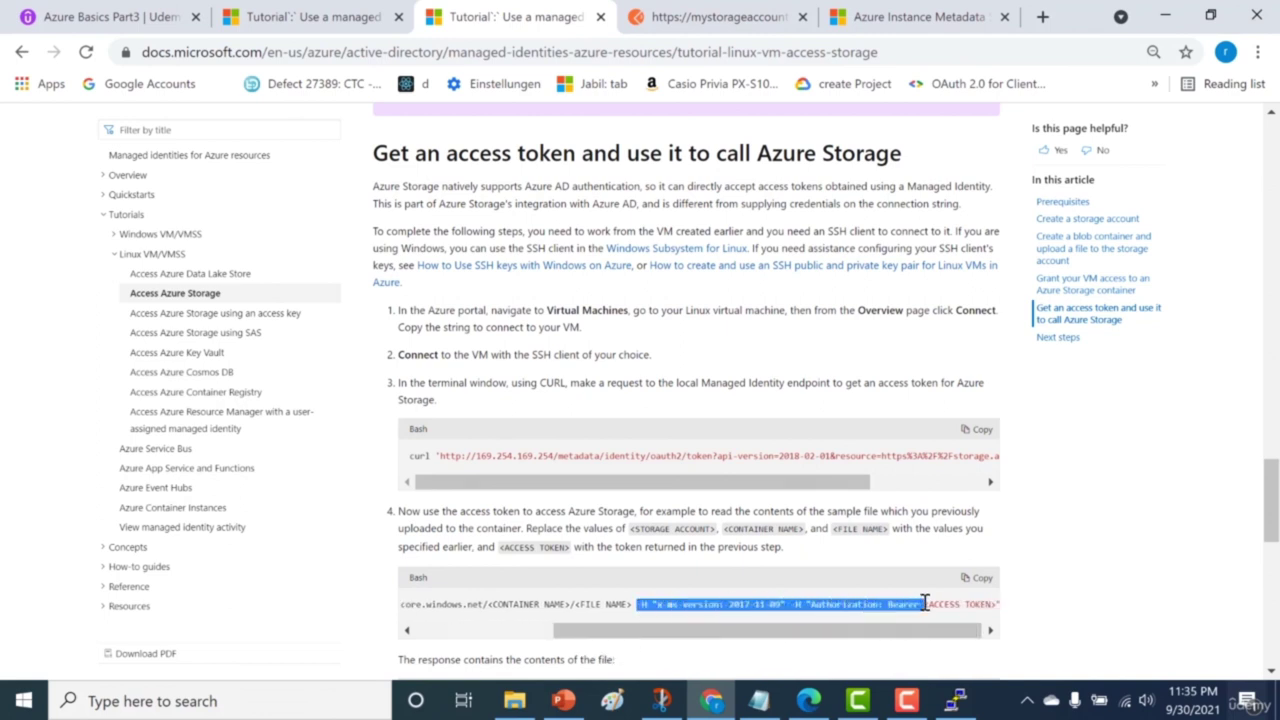
key(alt+Tab)
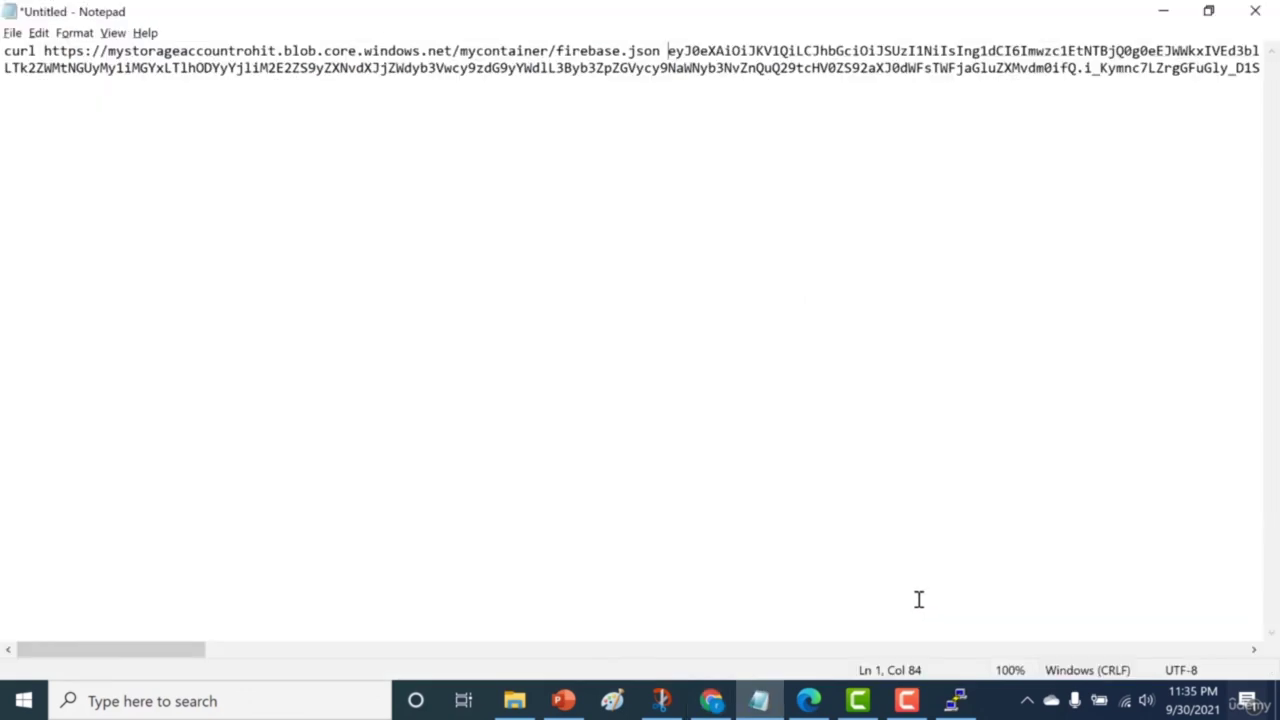
key(ctrl+v)
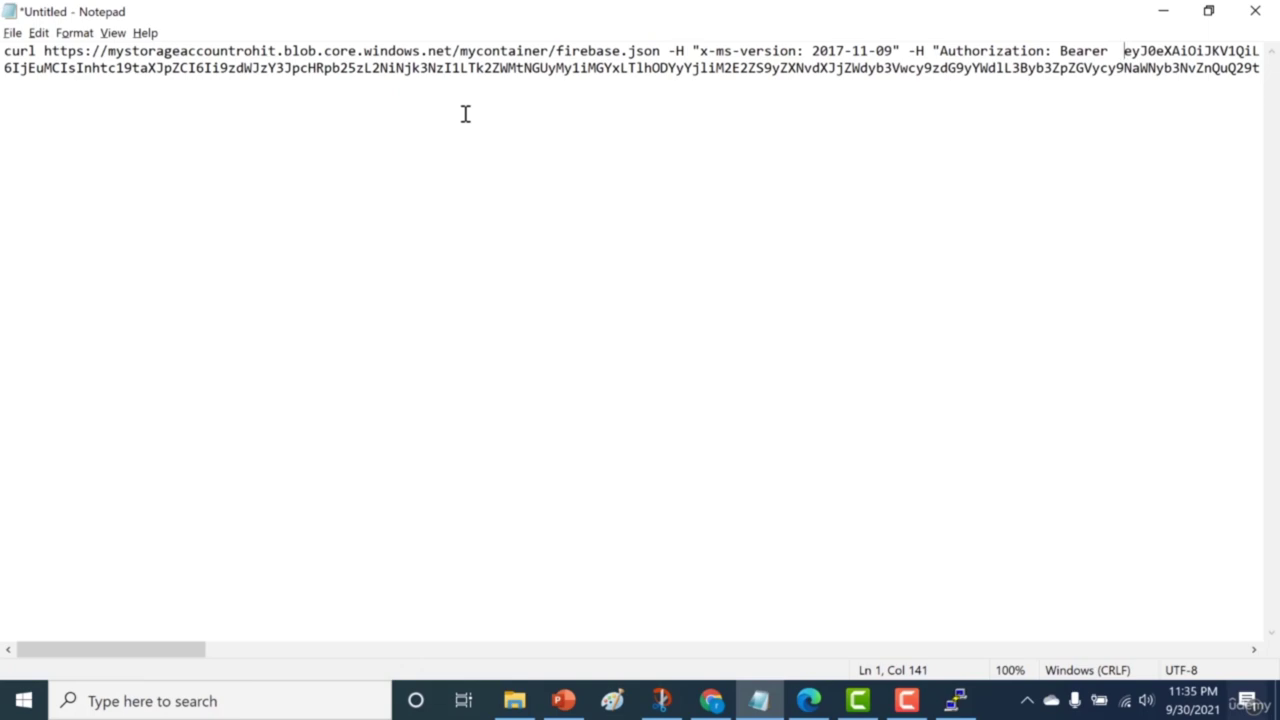
click(449, 89)
key(ctrl+a)
key(ctrl+c)
key(alt+Tab)
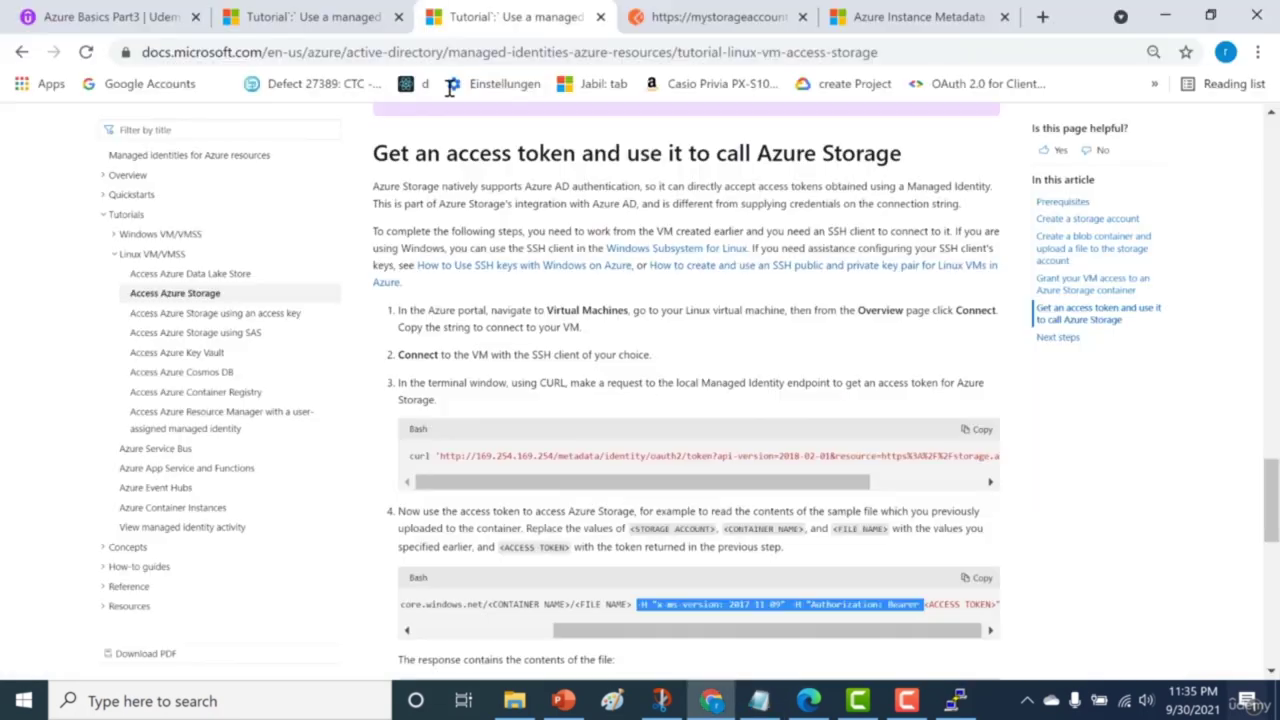
key(alt+Tab)
key(alt+Tab)
key(alt+Tab)
key(alt+Tab)
key(alt+Tab)
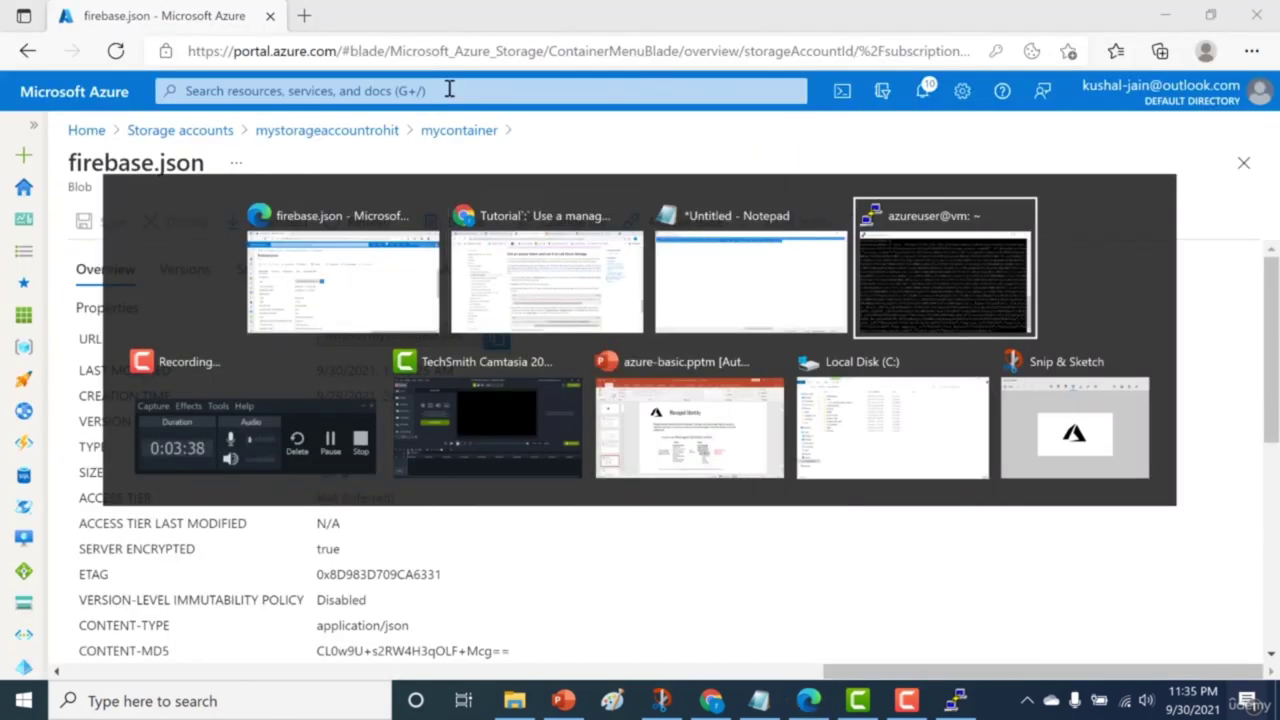
Step: Clear the terminal and run the pasted curl request on the VM
text(clear)
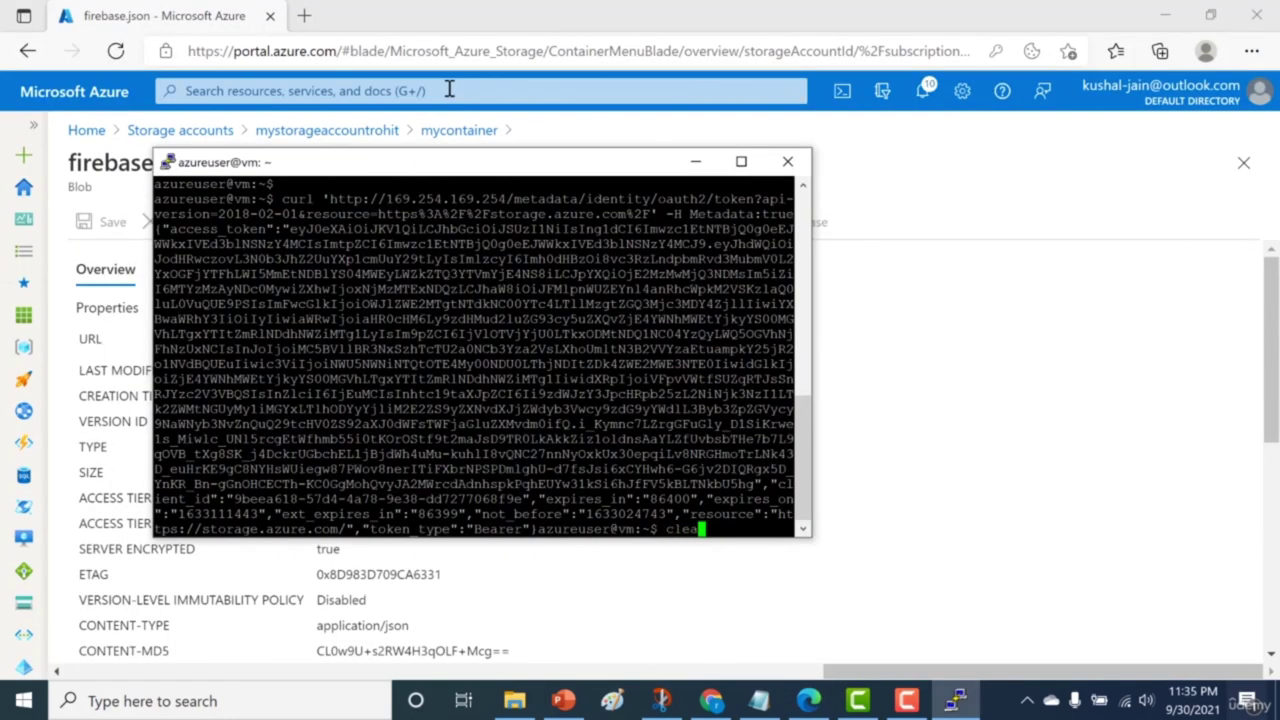
key(Return)
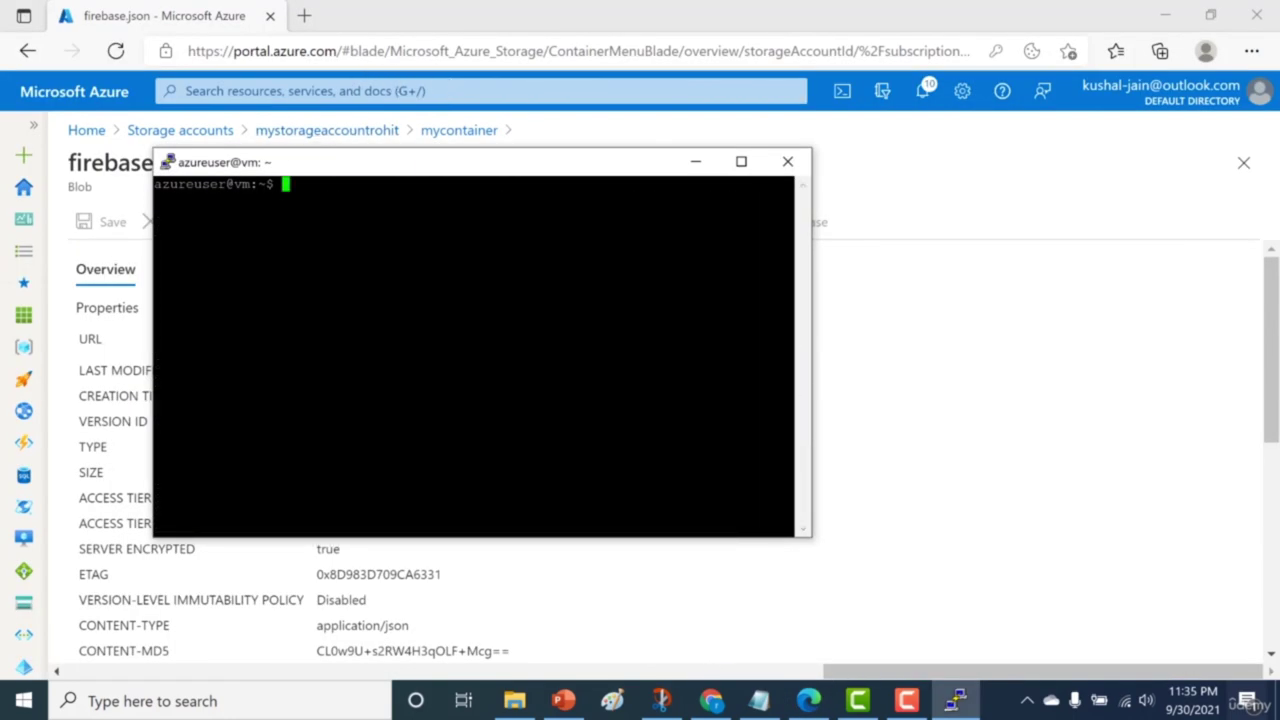
key(shift+Insert)
key(Return)
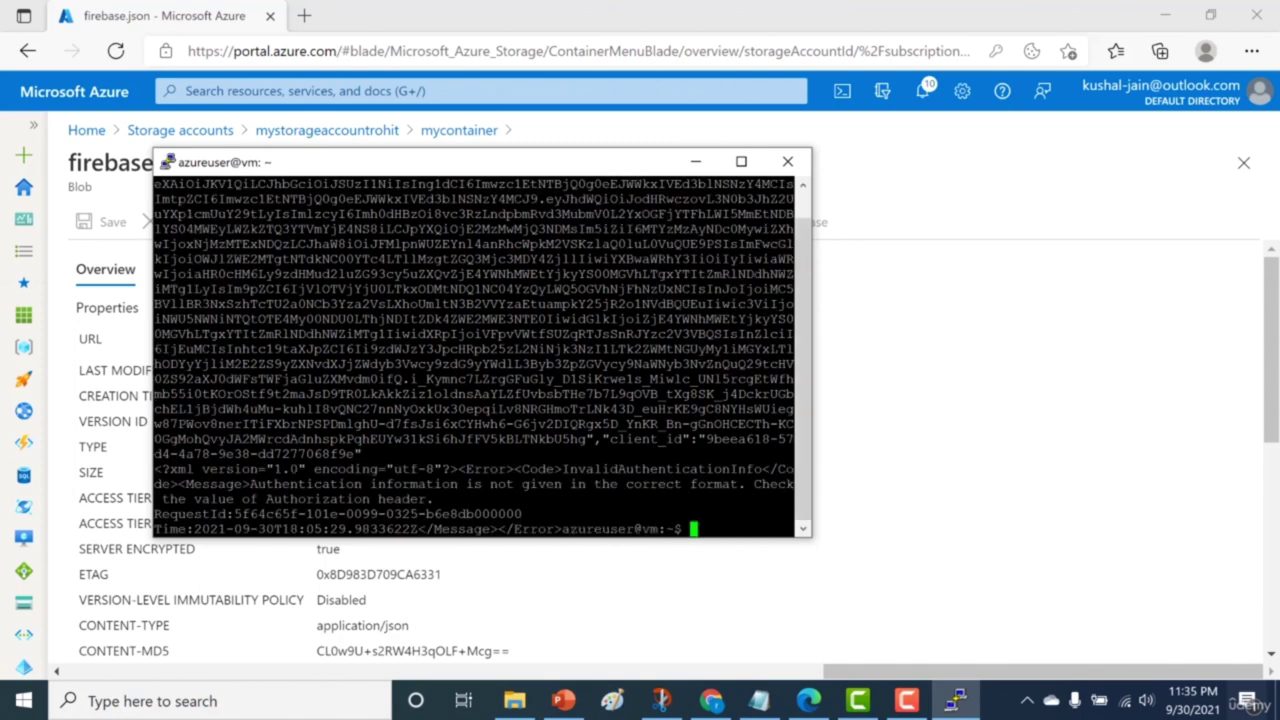
Step: Delete the stray client_id text from the curl command in Notepad
drag(586, 440, 692, 455)
key(super+Down)
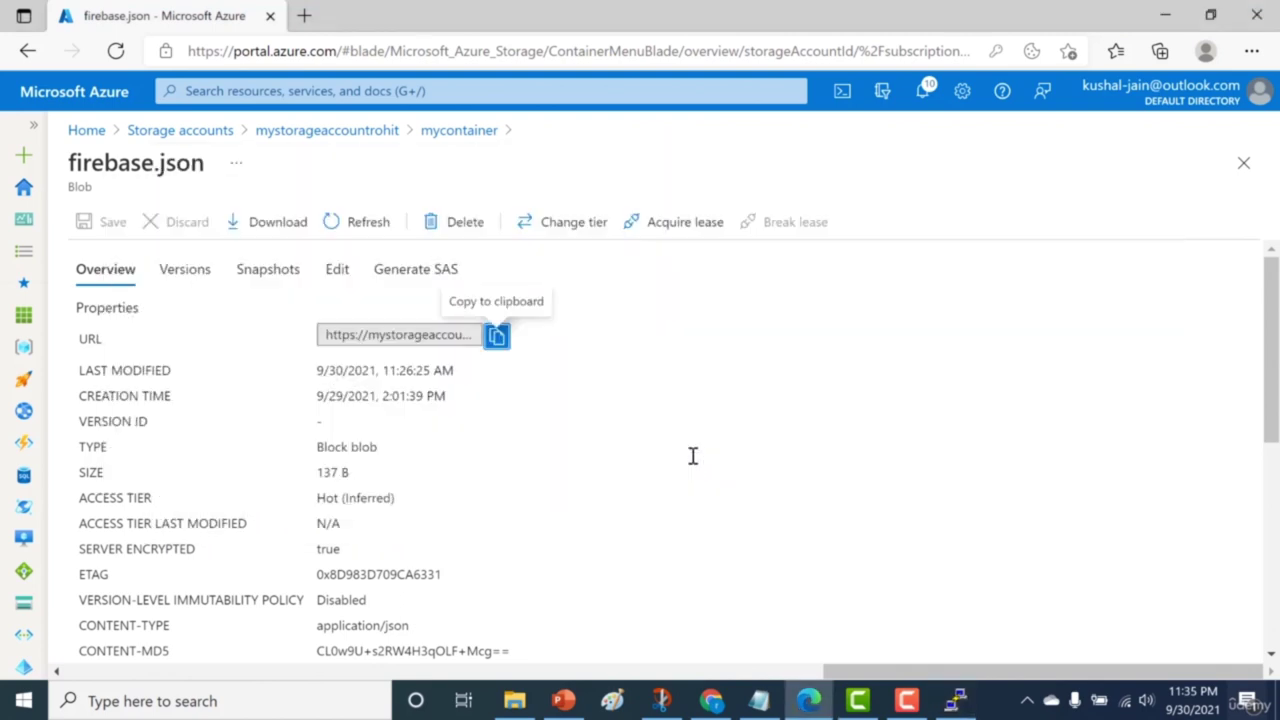
click(759, 700)
drag(743, 649, 729, 645)
click(478, 66)
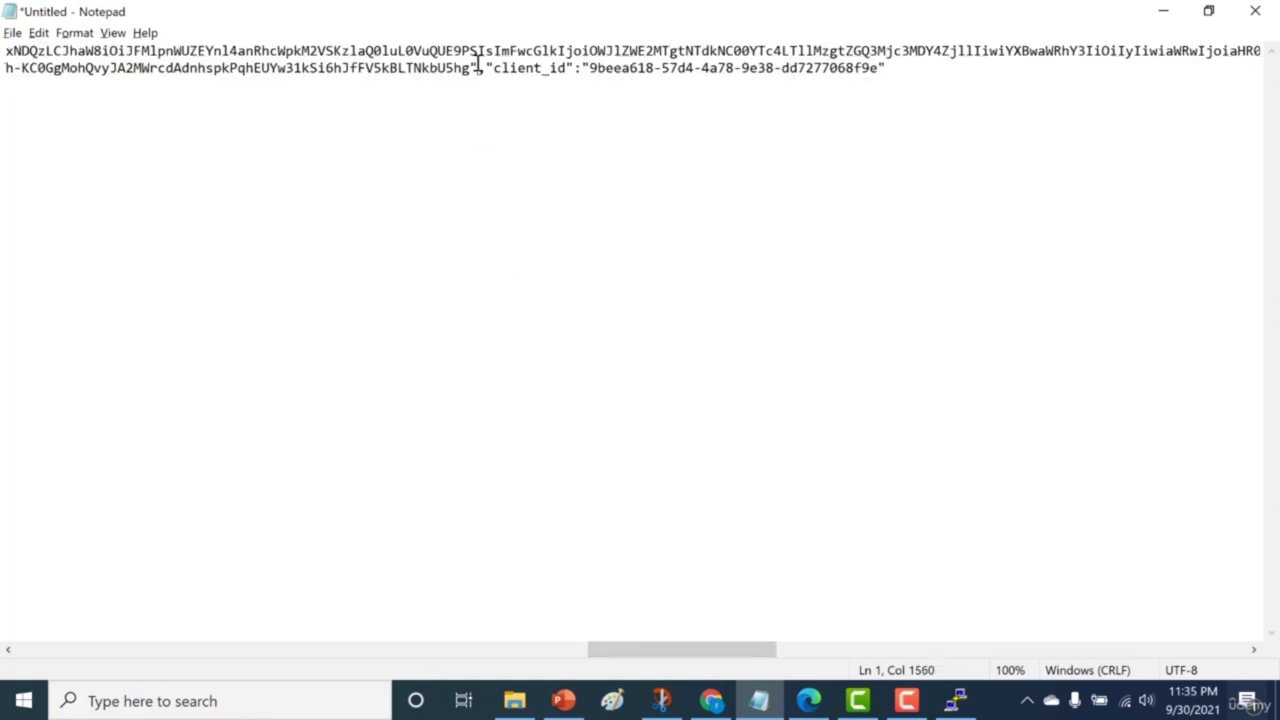
drag(478, 66, 895, 74)
key(Delete)
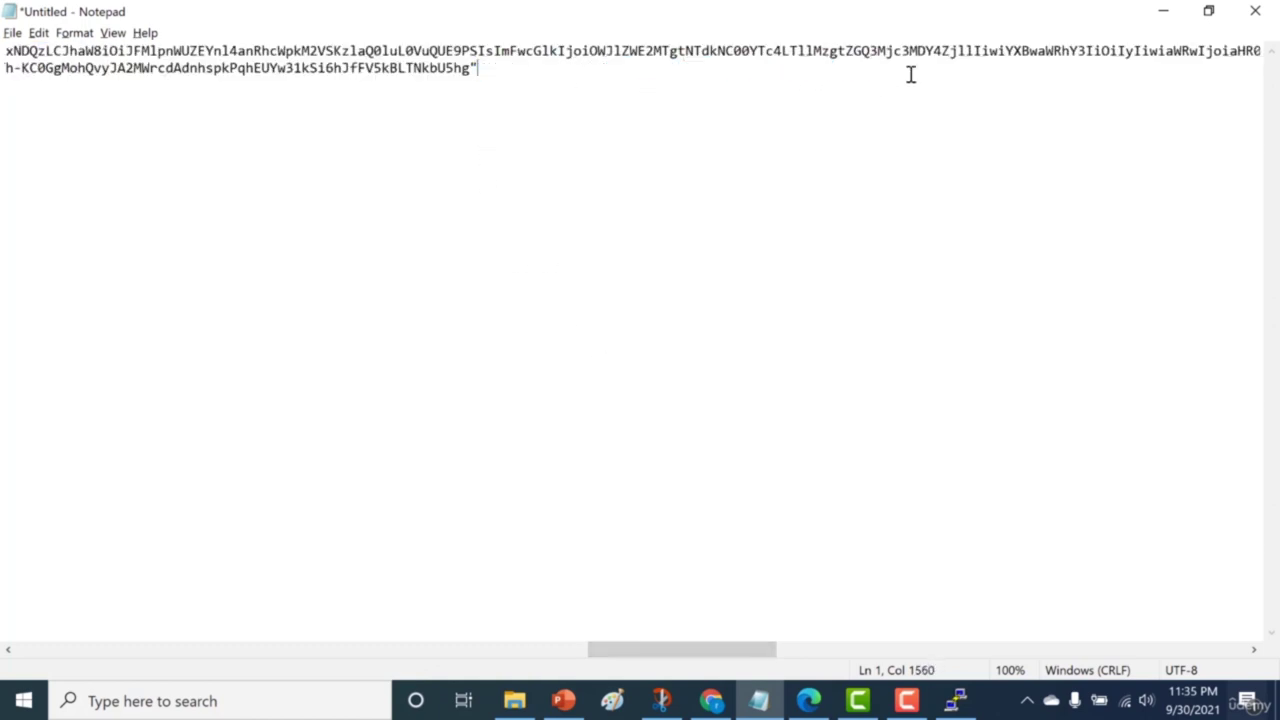
key(ctrl+a)
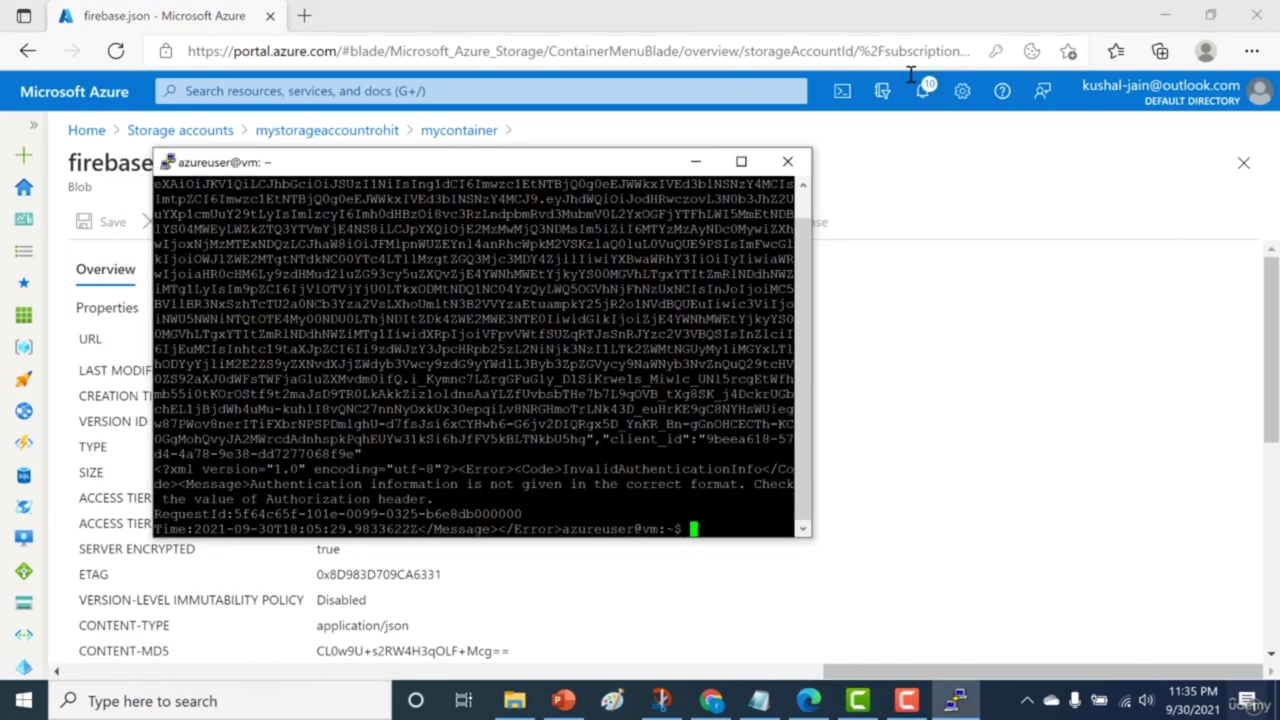
Step: Rerun the corrected curl request and select the printed firebase.json content
text(clear)
key(Return)
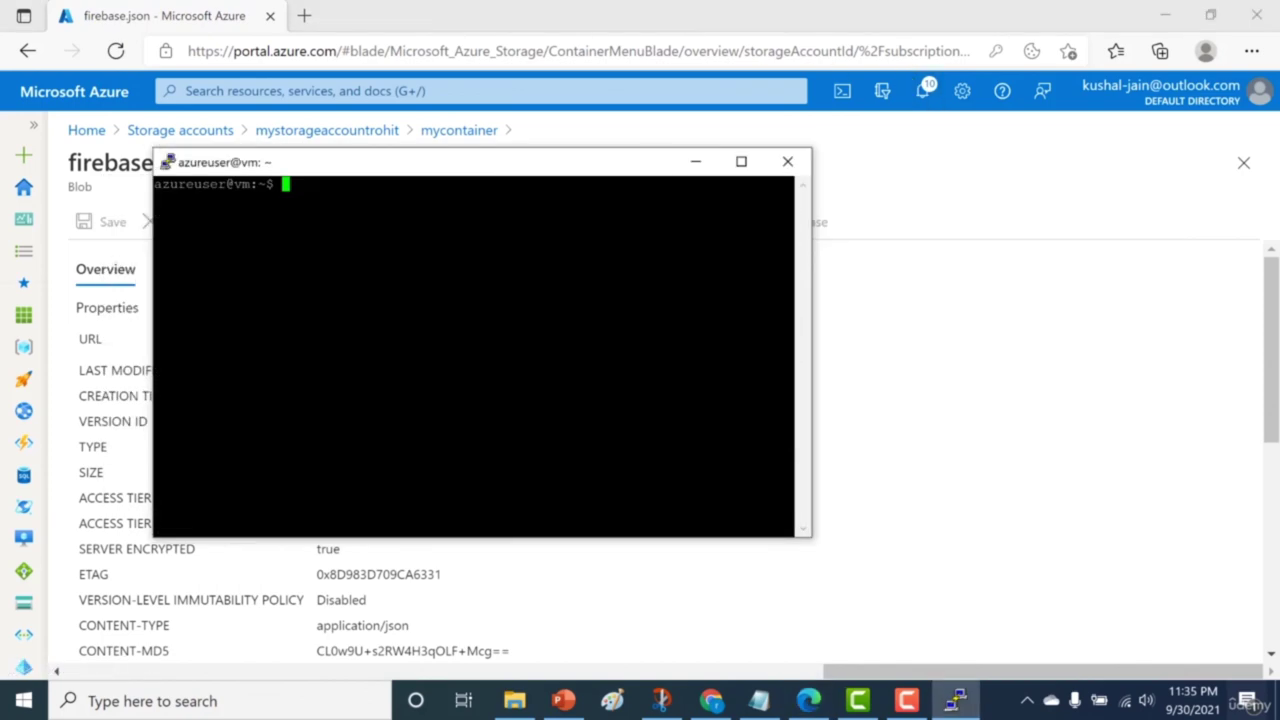
key(shift+Insert)
key(Return)
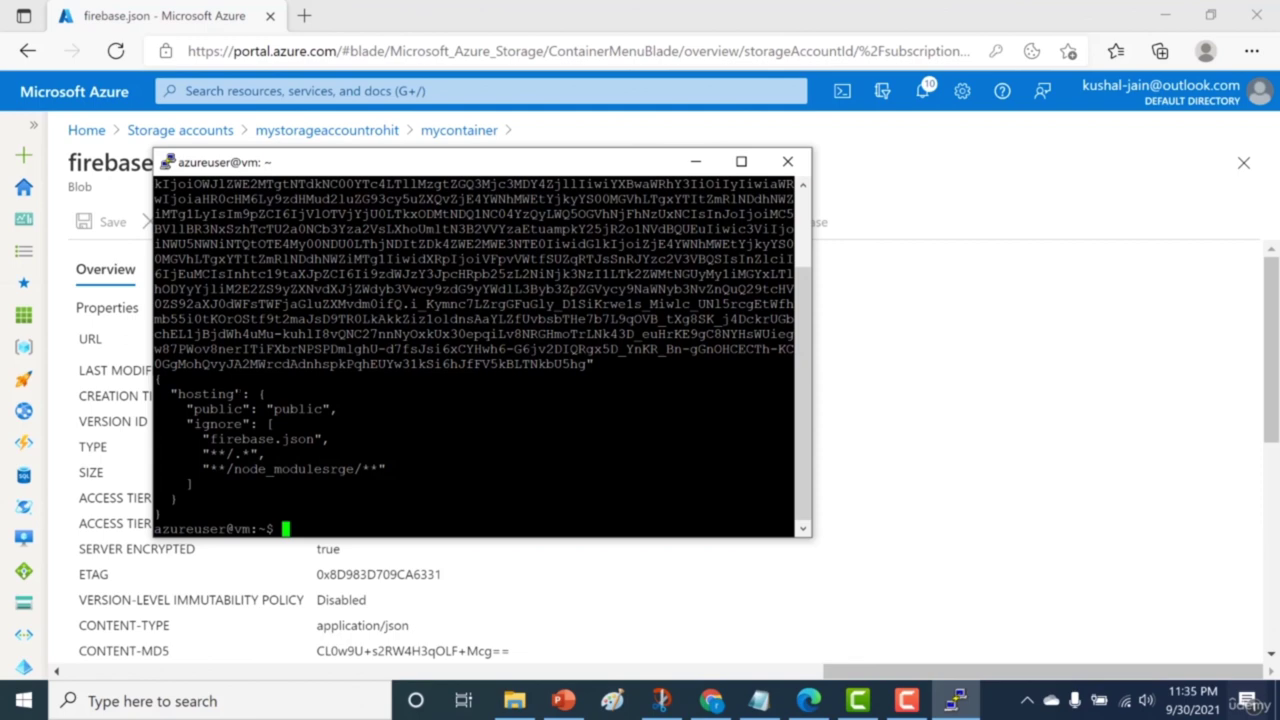
drag(157, 379, 197, 510)
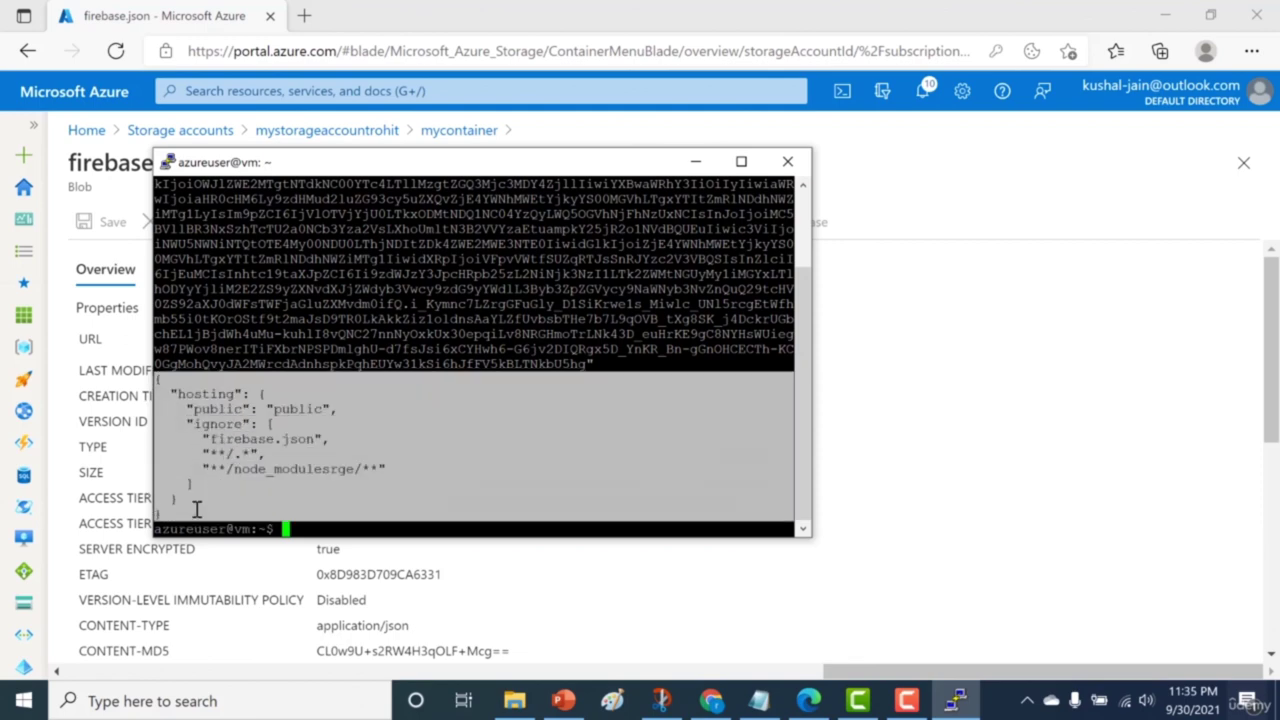
click(187, 601)
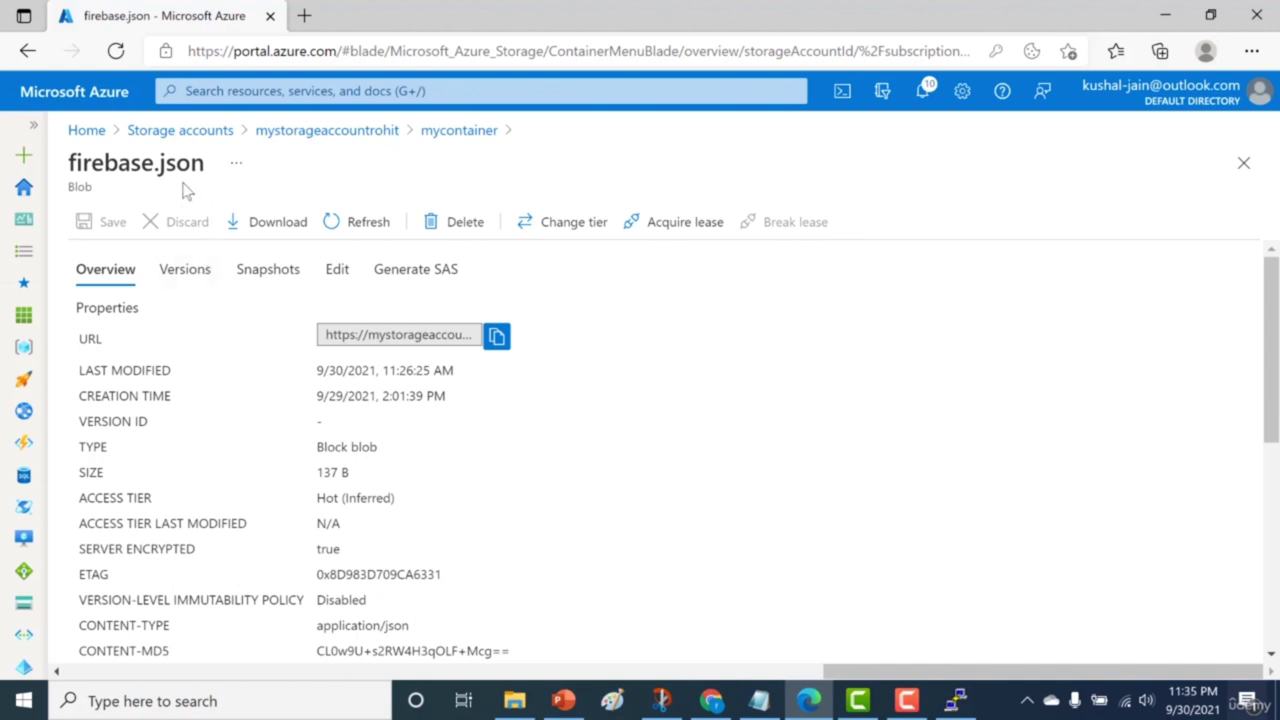
Step: Open firebase.json in the blob editor and compare its JSON with the terminal output
click(337, 269)
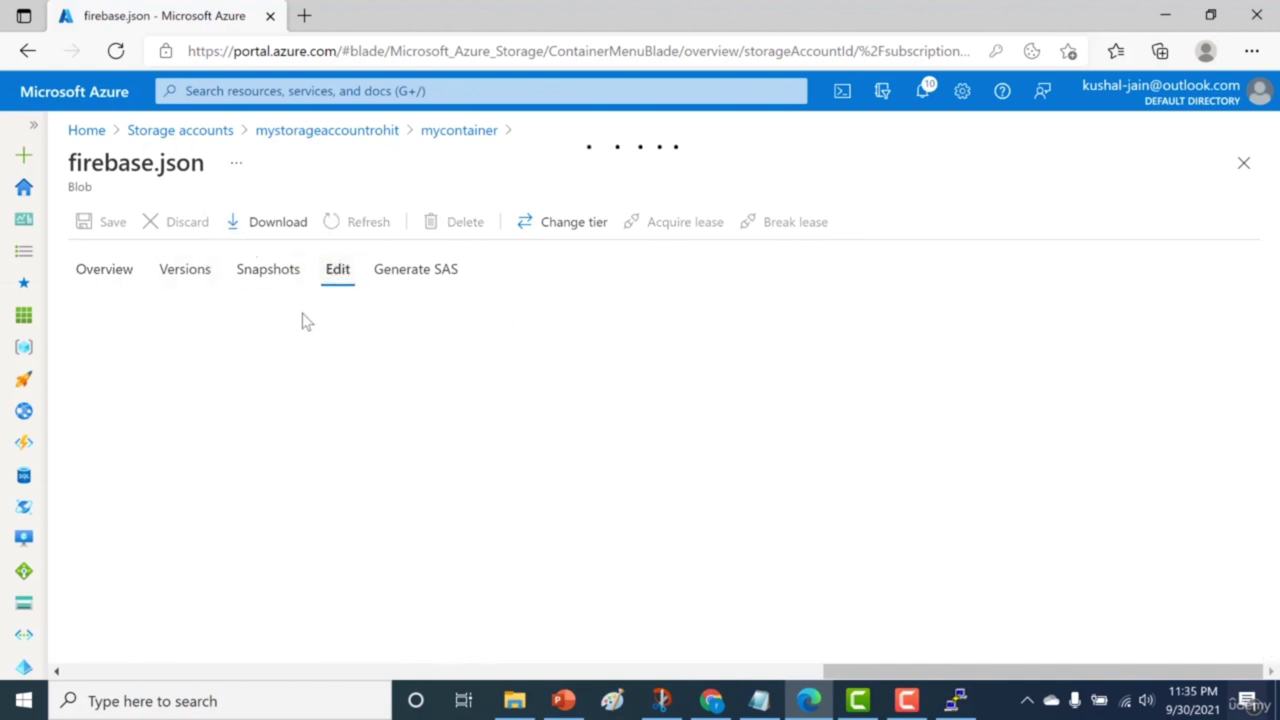
drag(205, 492, 133, 320)
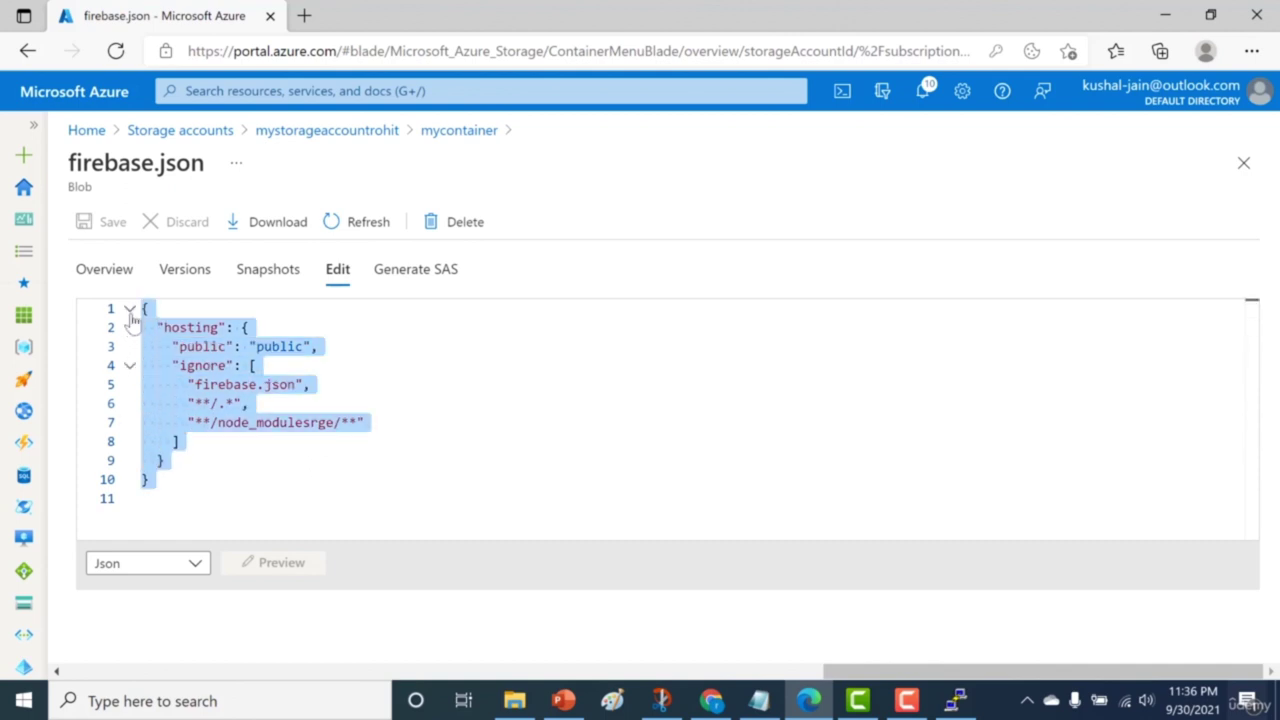
key(alt+Tab)
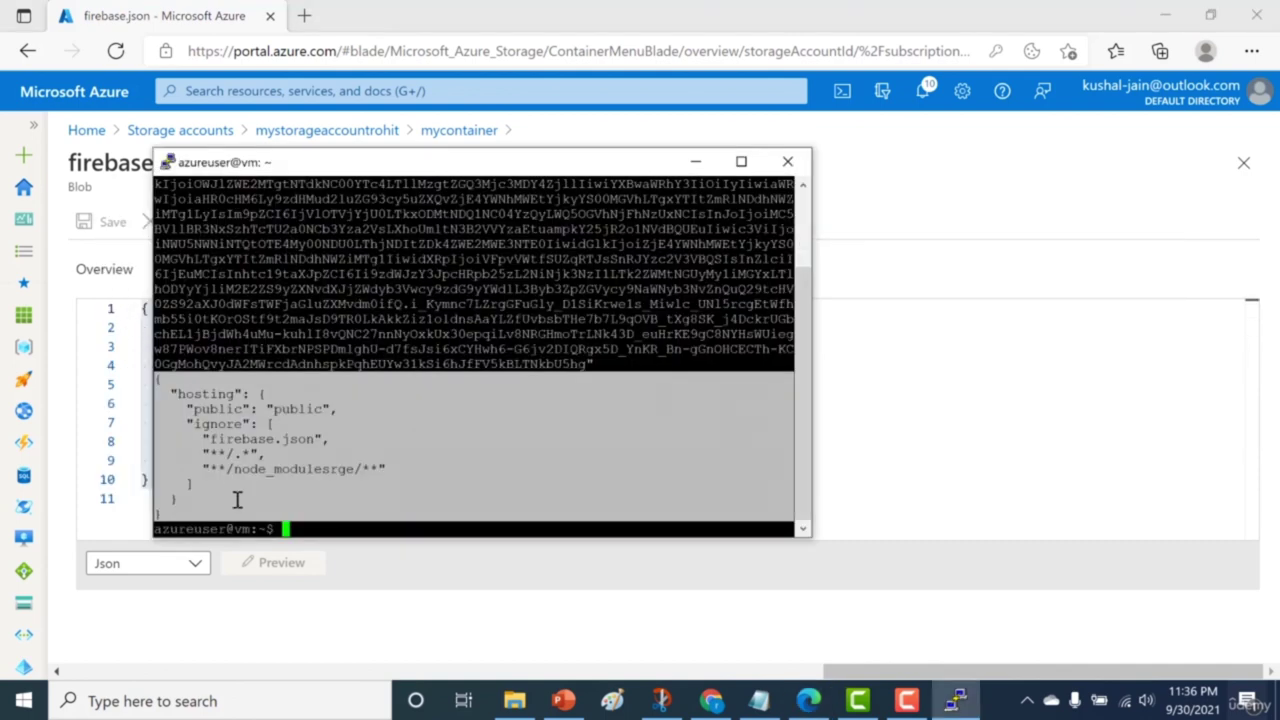
click(237, 500)
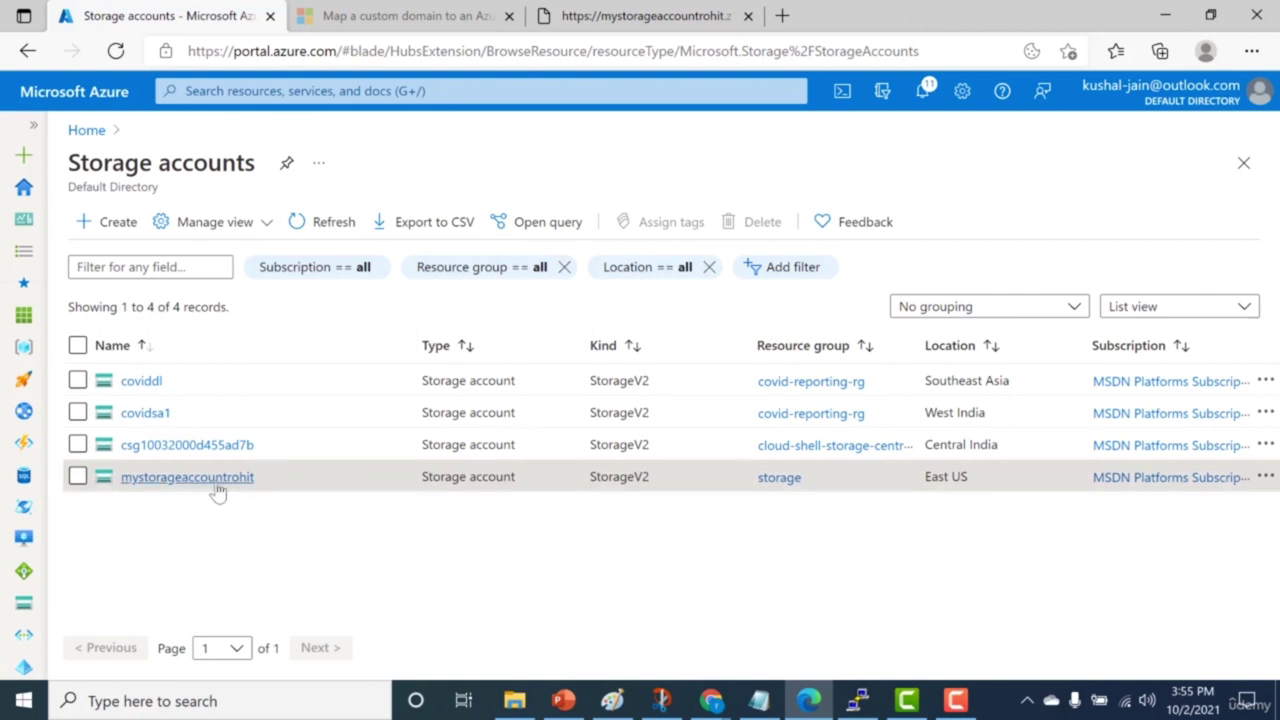
Step: Turn on Static website for mystorageaccountrohit with index.html and error.html, then view Containers
click(216, 486)
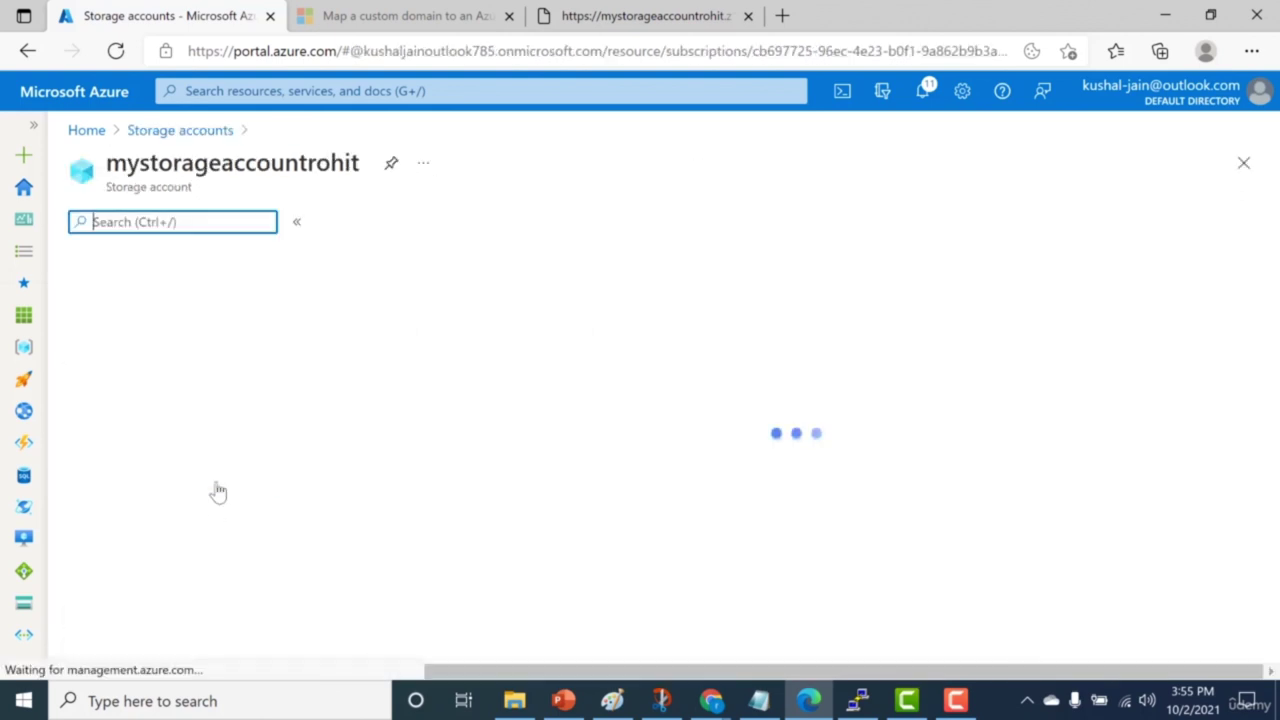
drag(310, 335, 308, 465)
click(147, 483)
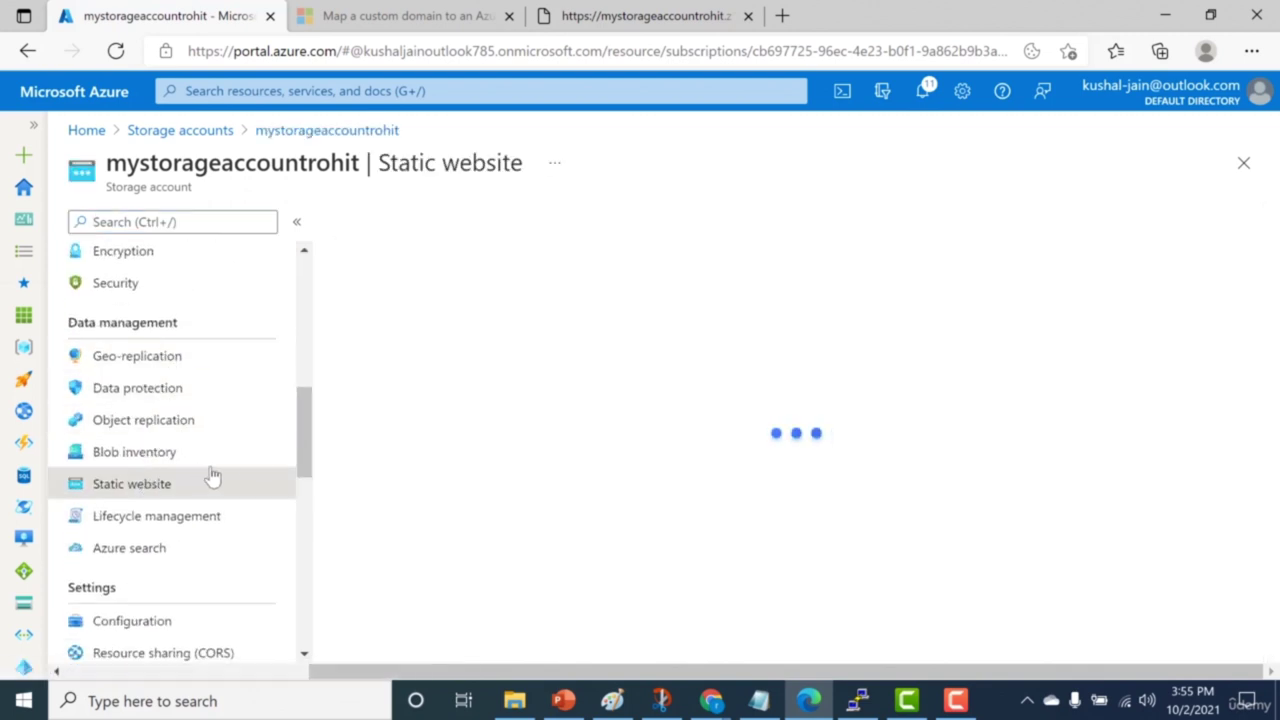
click(436, 346)
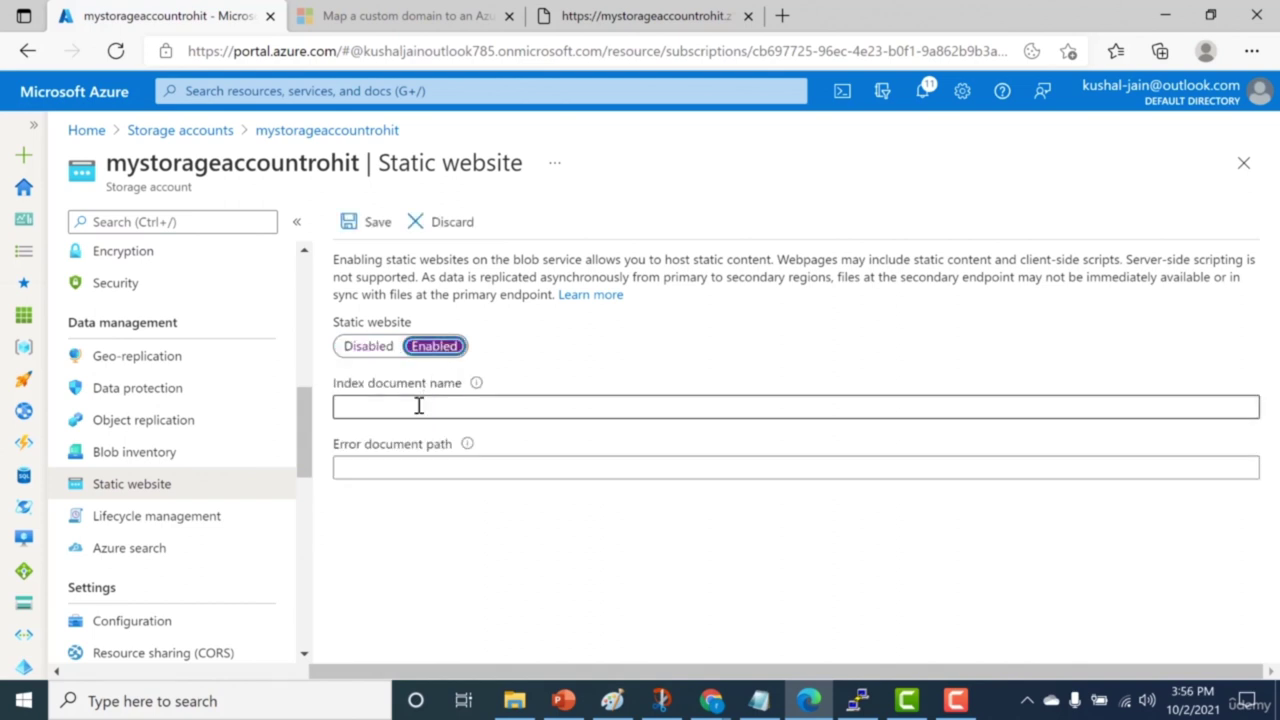
click(419, 405)
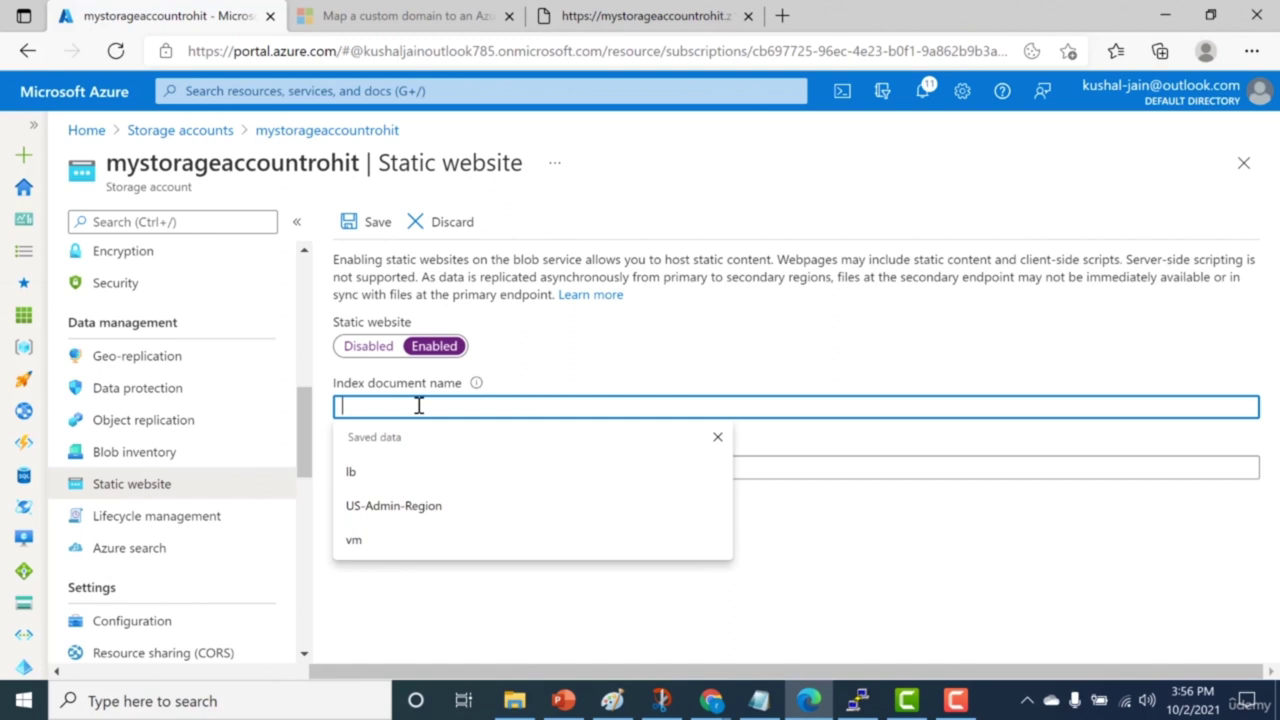
text(index.ht)
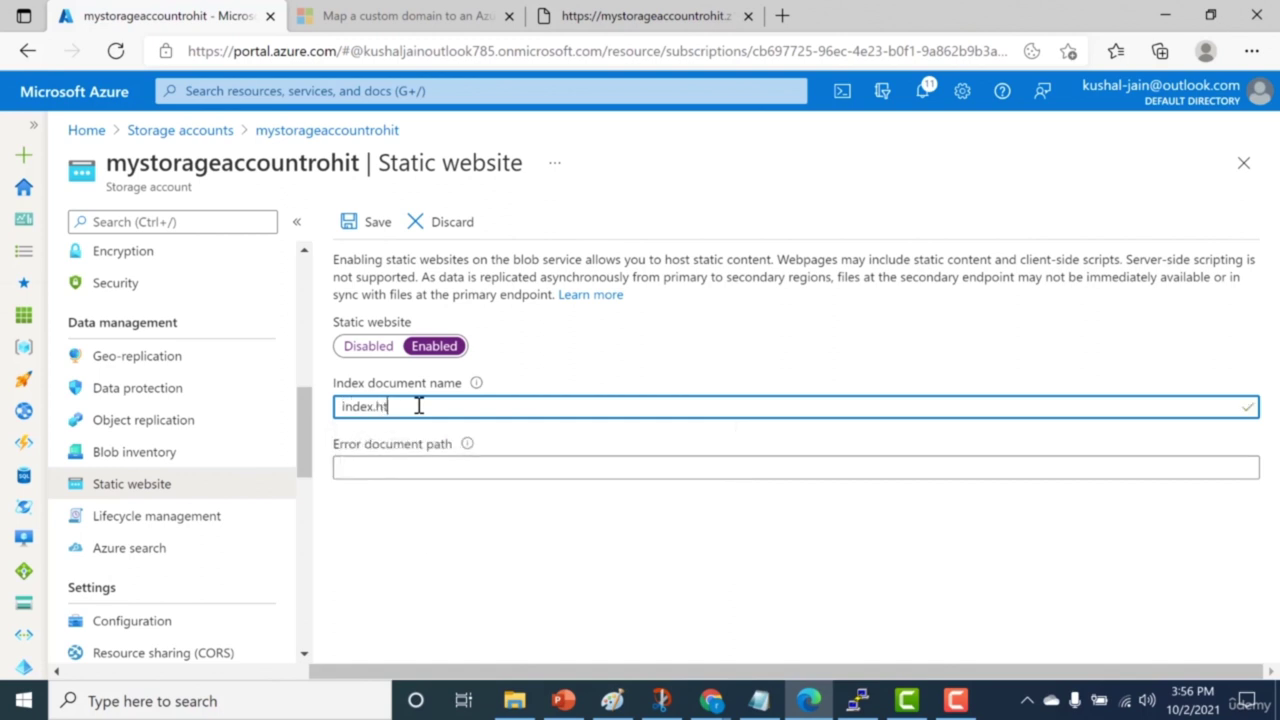
text(ml)
drag(401, 406, 360, 406)
click(355, 464)
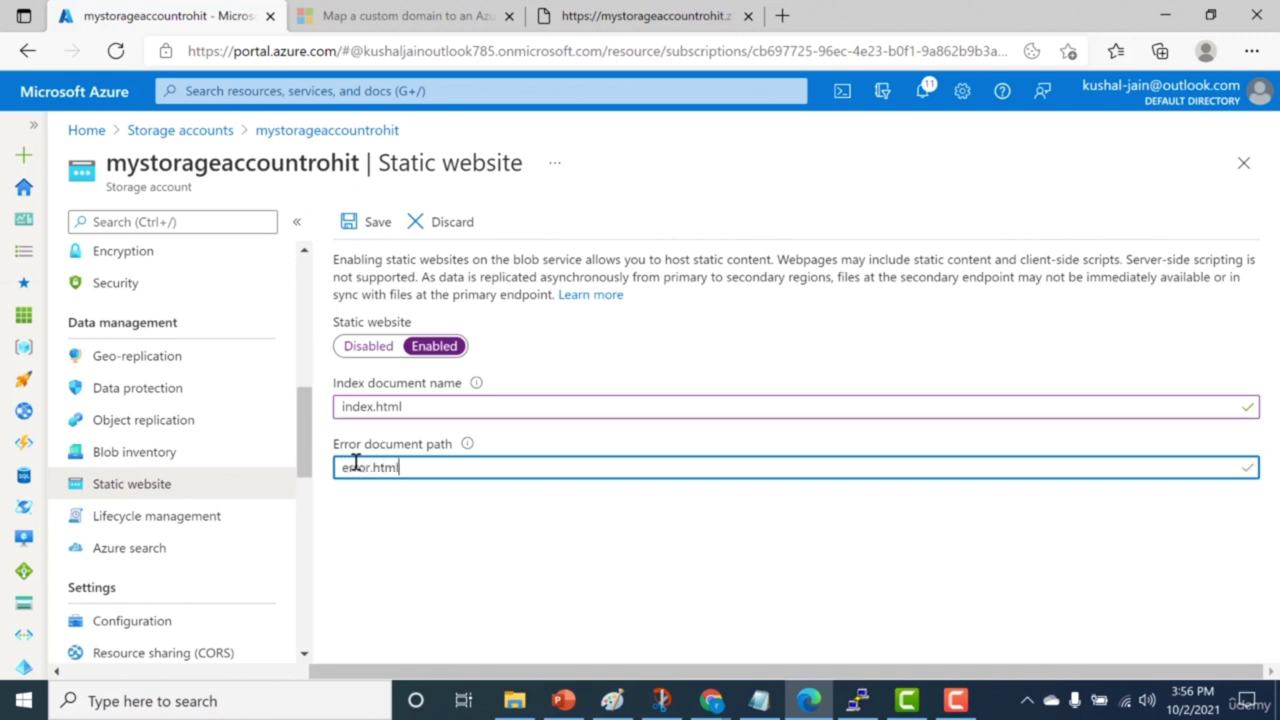
click(364, 224)
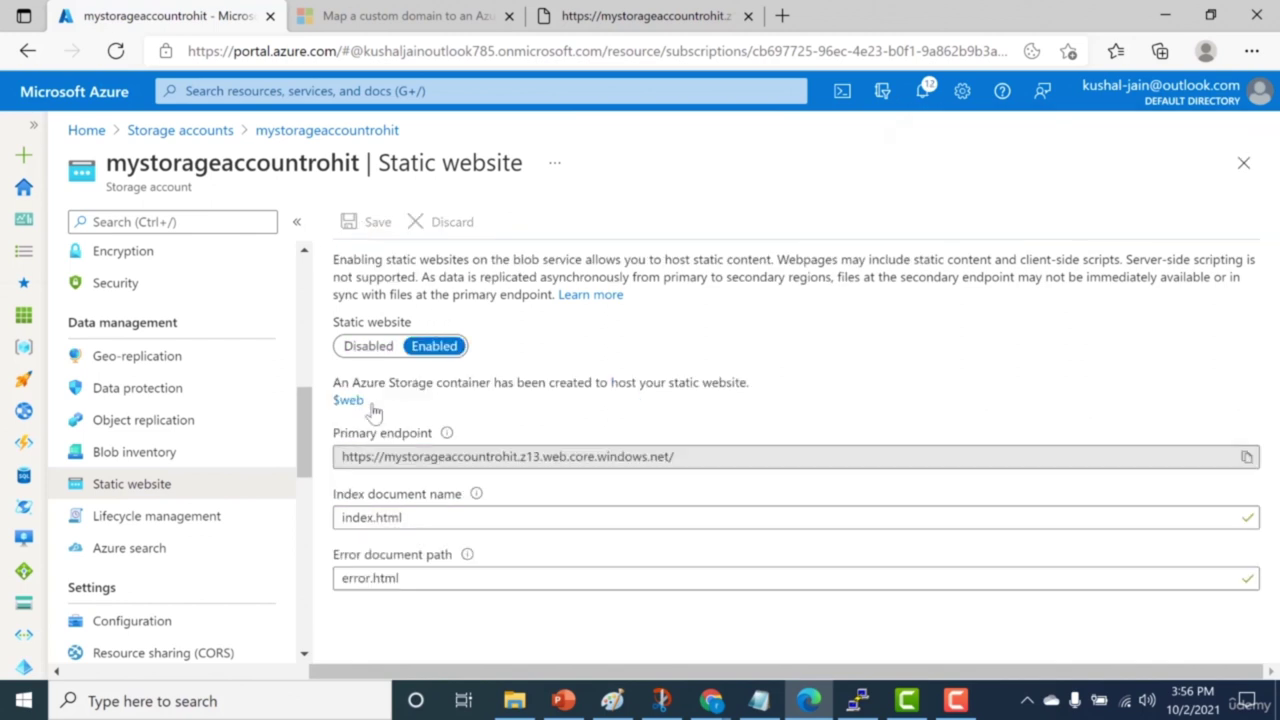
scroll(310, 322, up, 4)
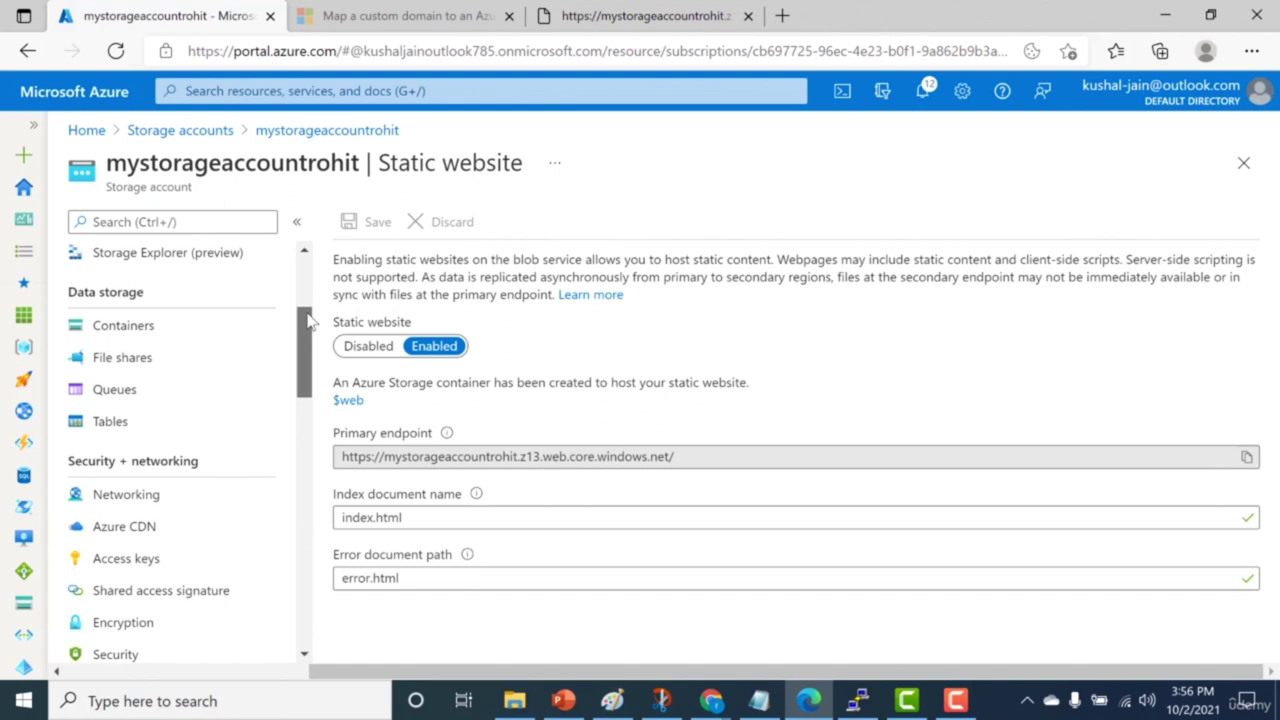
click(113, 332)
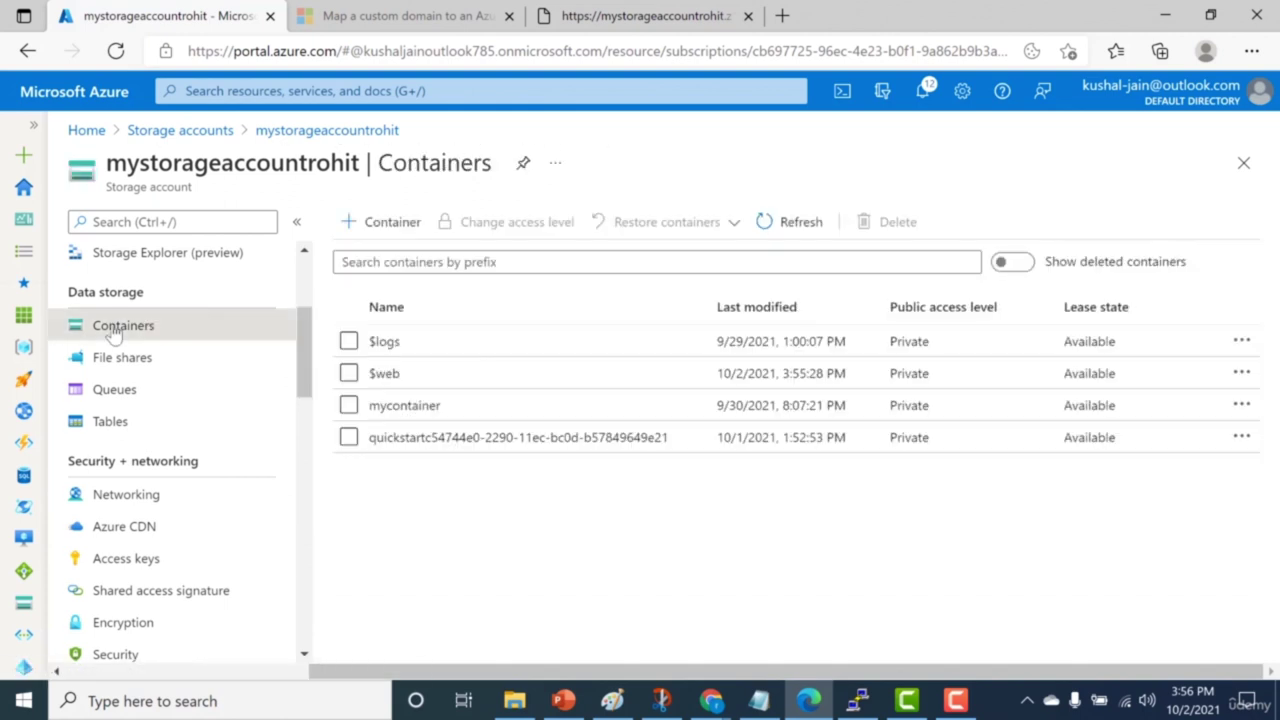
Step: Open the $web container and save the edited index.html in Notepad
click(384, 373)
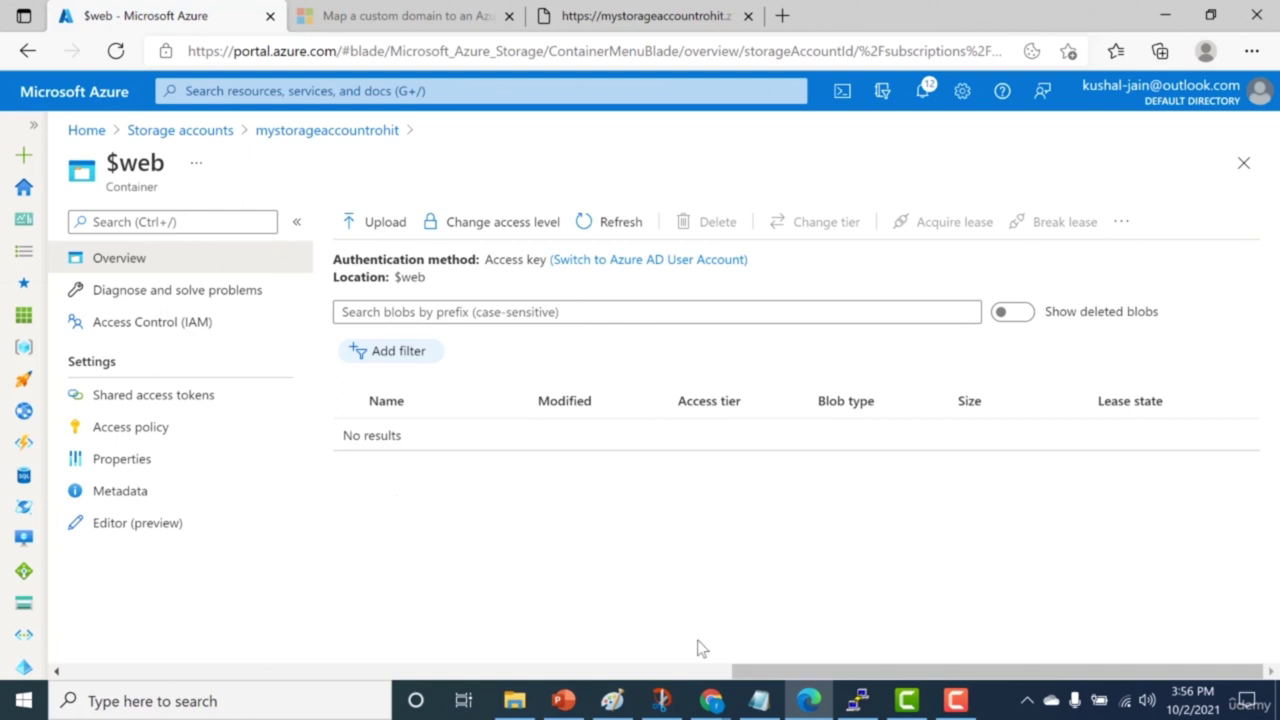
mouse_move(762, 708)
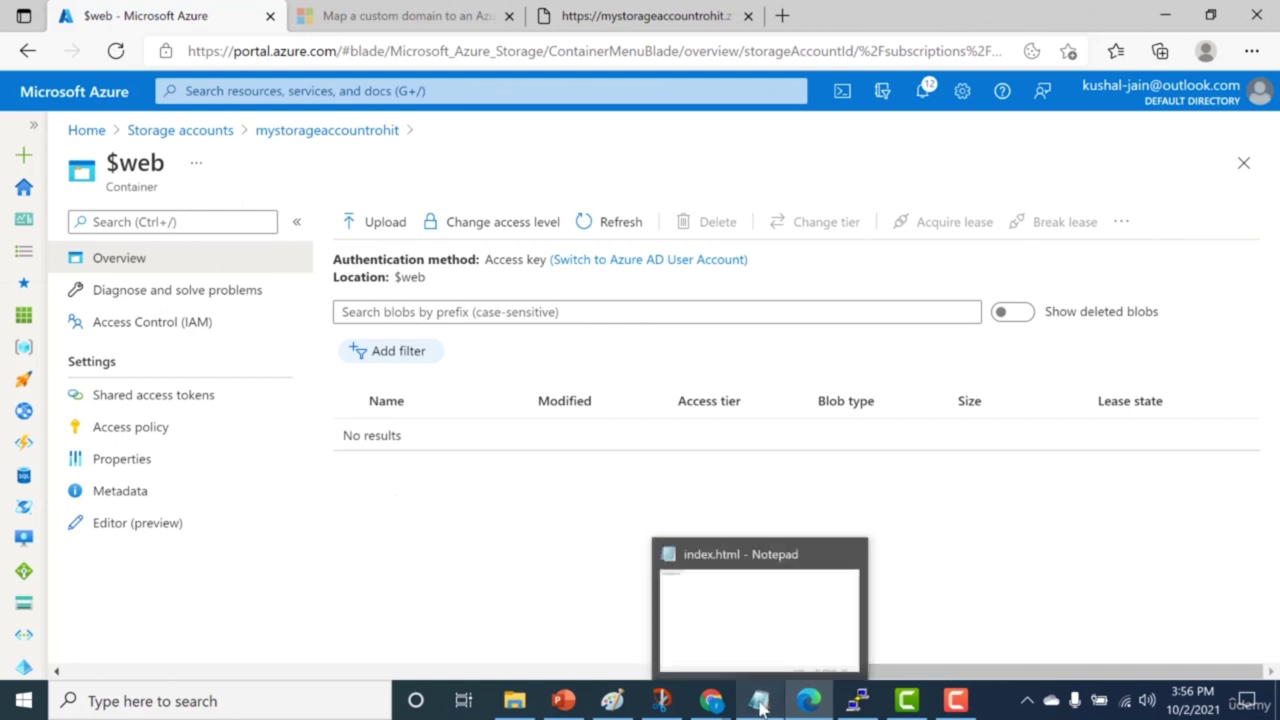
click(762, 706)
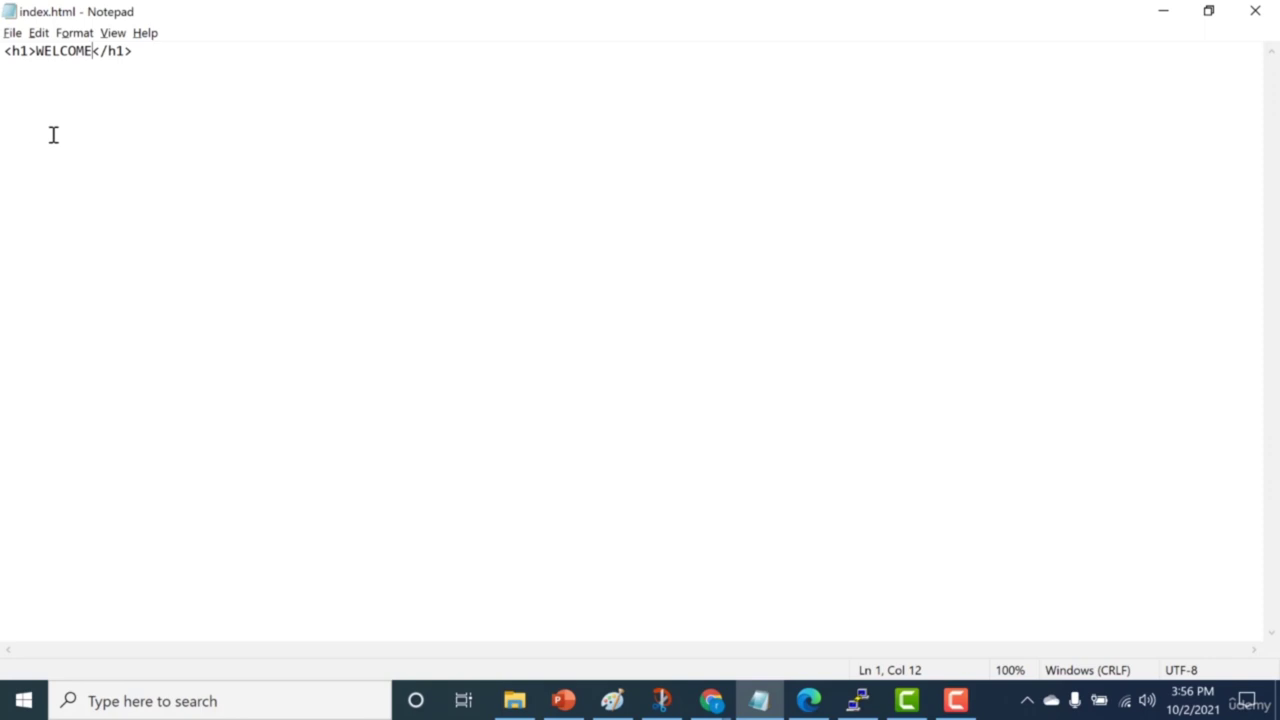
drag(4, 48, 129, 49)
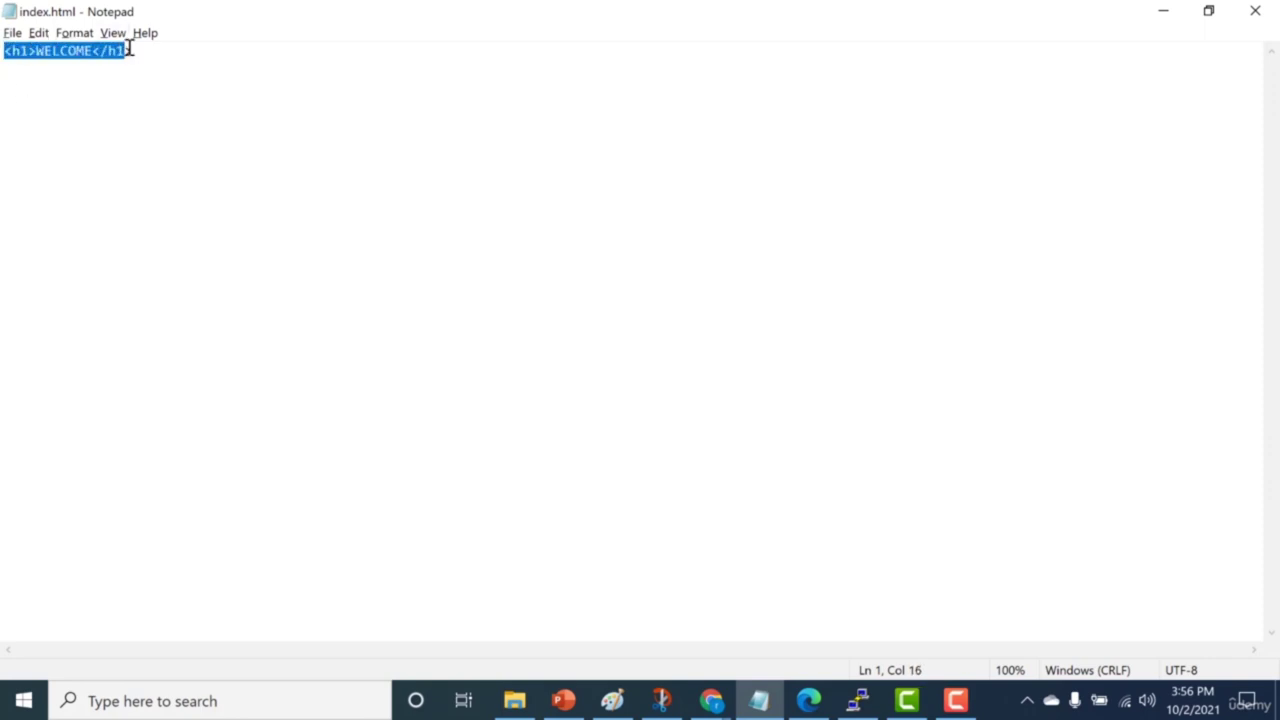
click(132, 50)
click(12, 33)
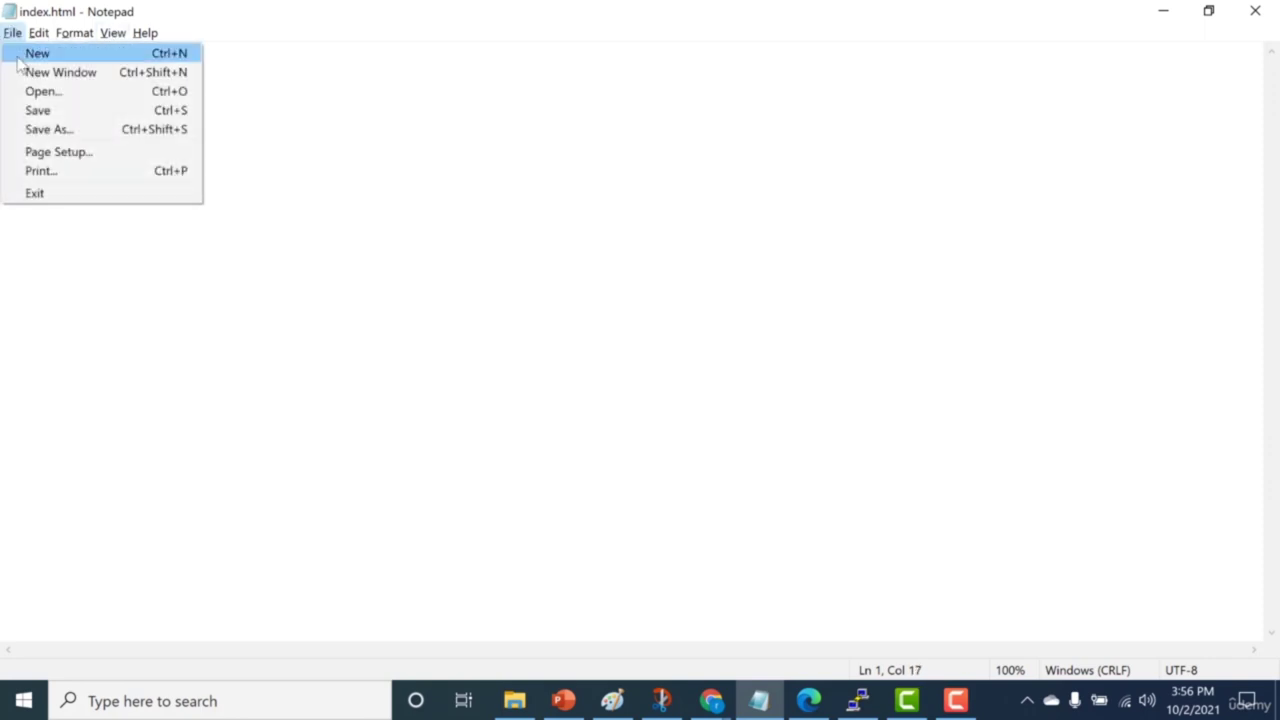
click(29, 108)
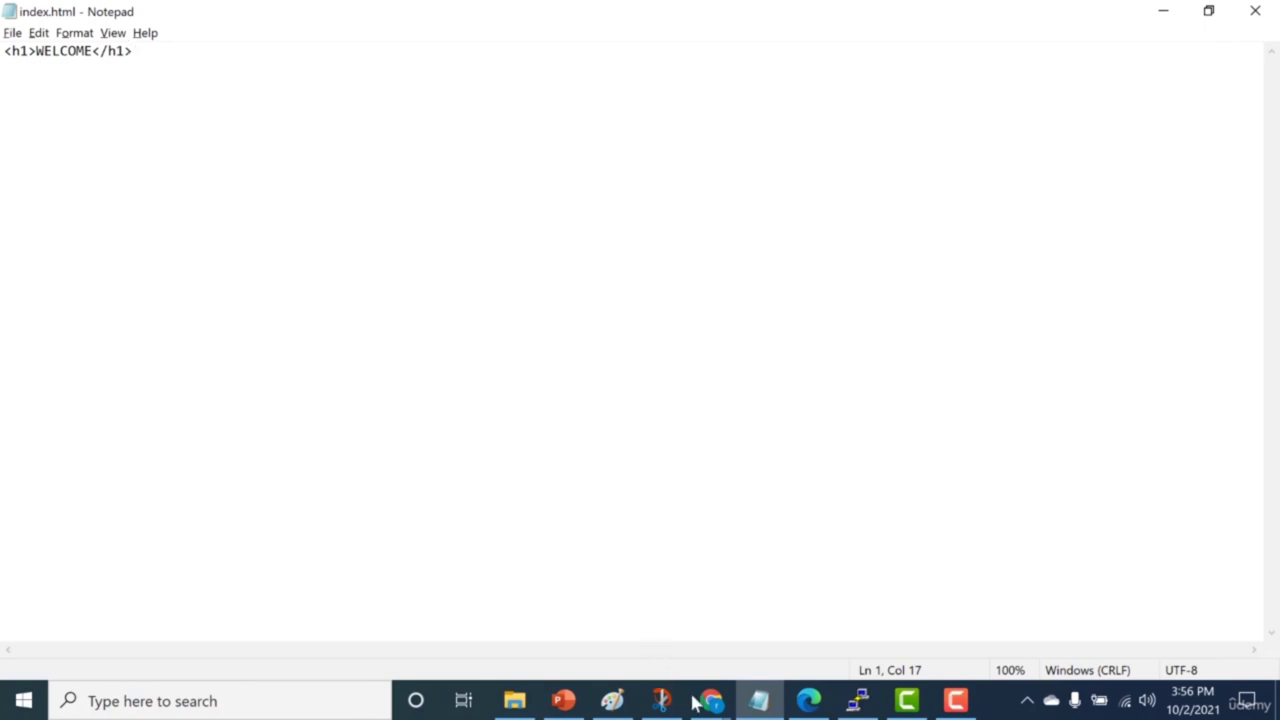
Step: Upload index.html from the Desktop into $web with Overwrite enabled
click(808, 700)
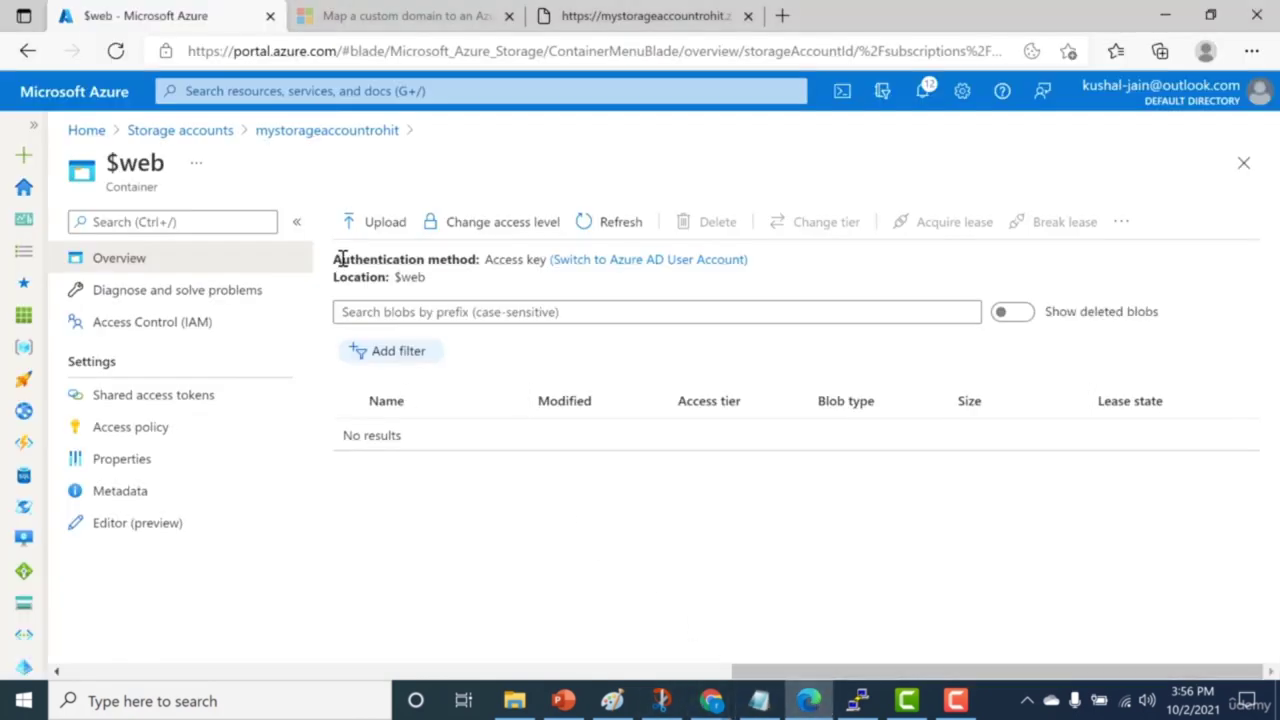
click(365, 228)
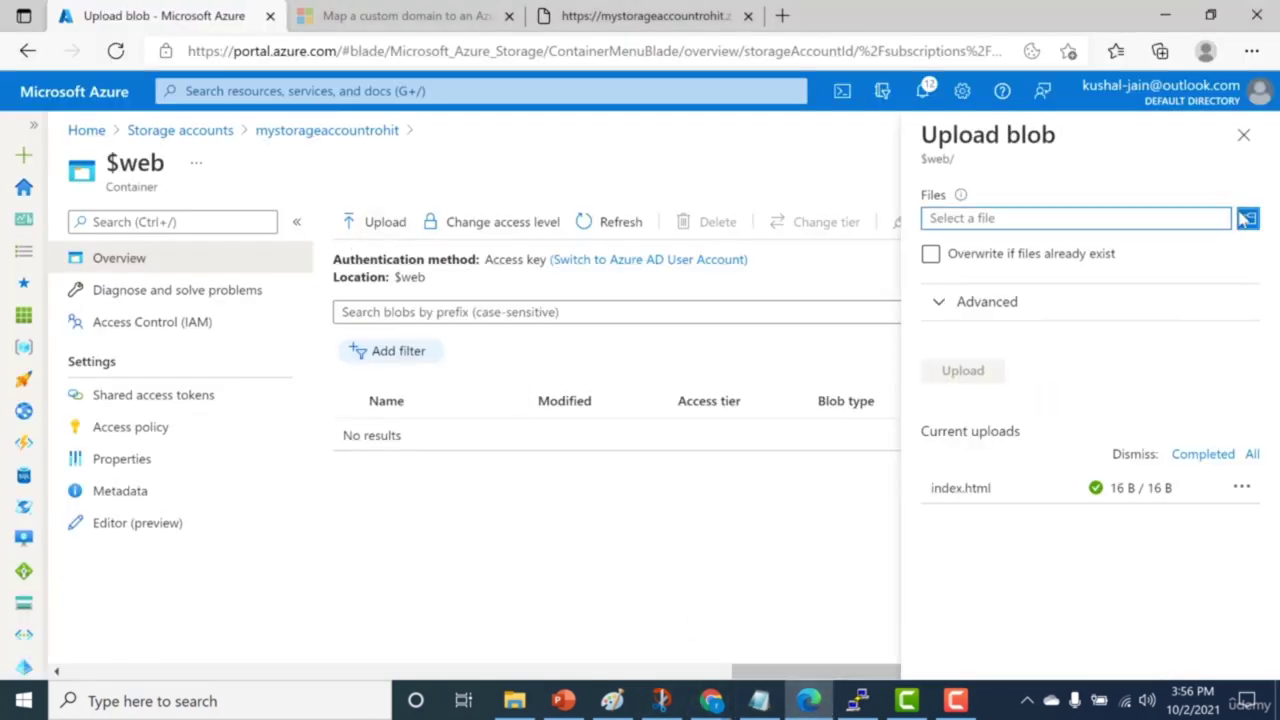
click(1247, 219)
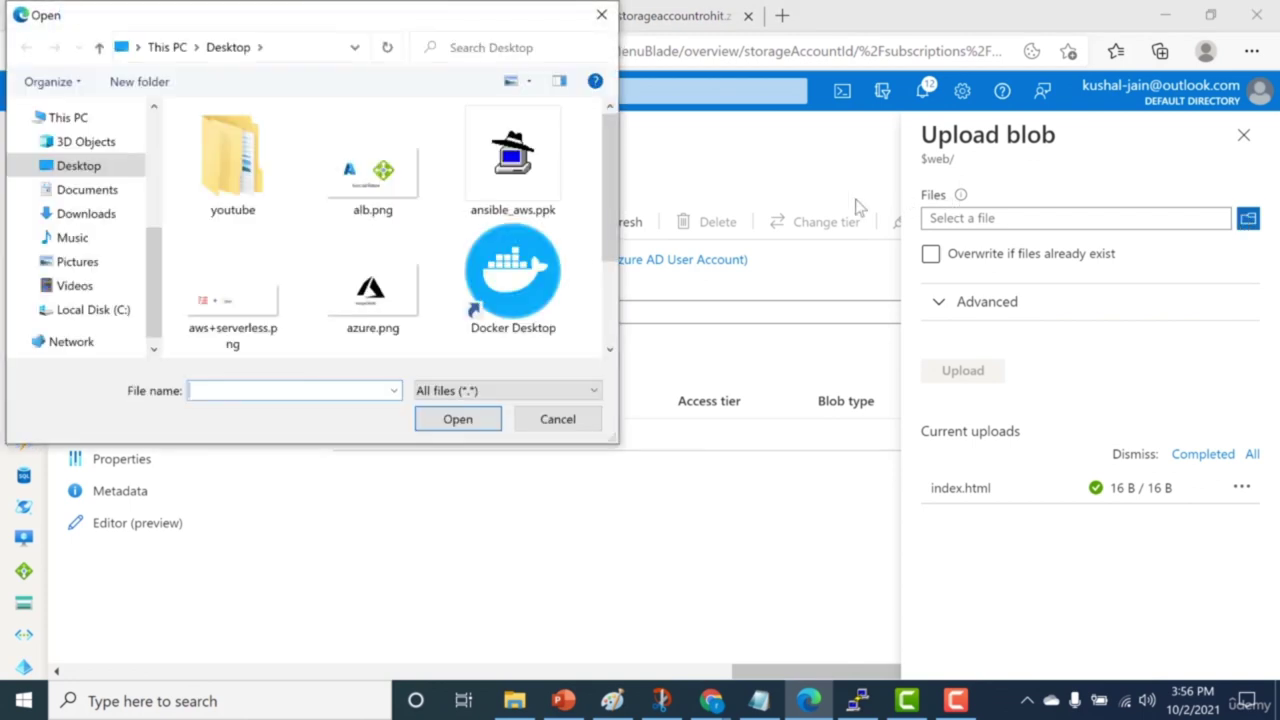
click(611, 270)
click(233, 278)
click(447, 422)
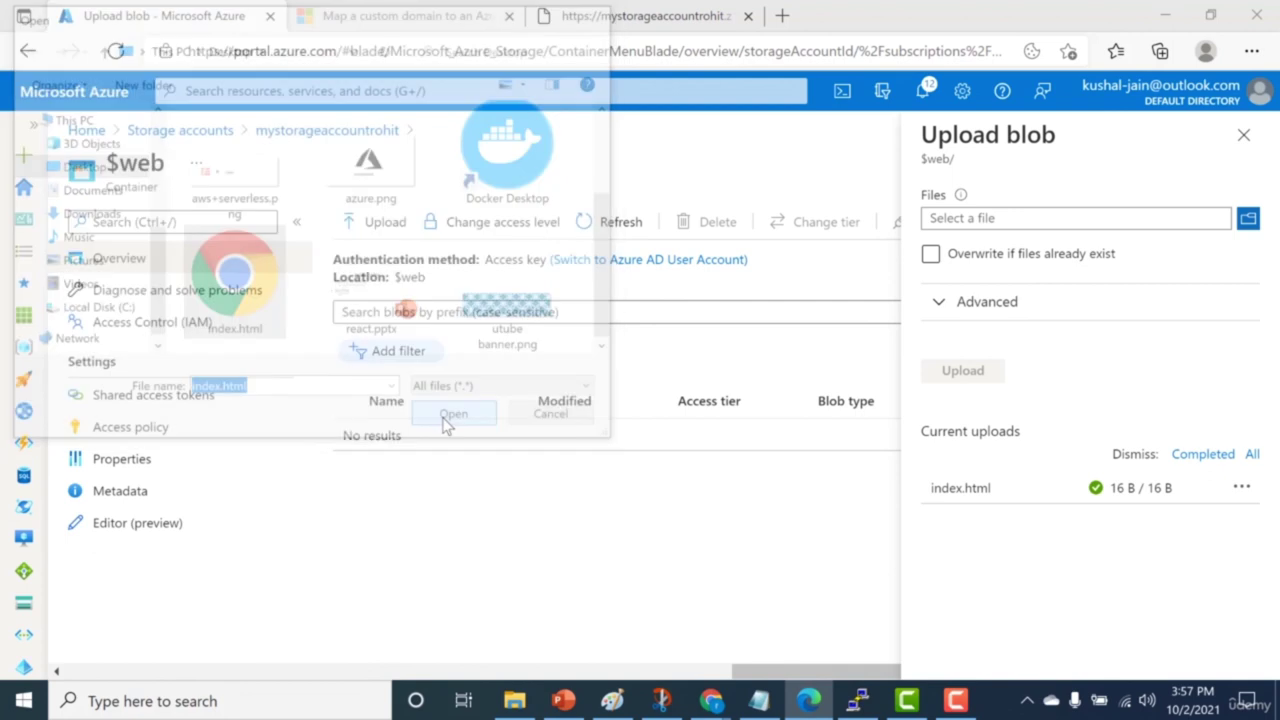
click(938, 272)
click(931, 256)
click(955, 374)
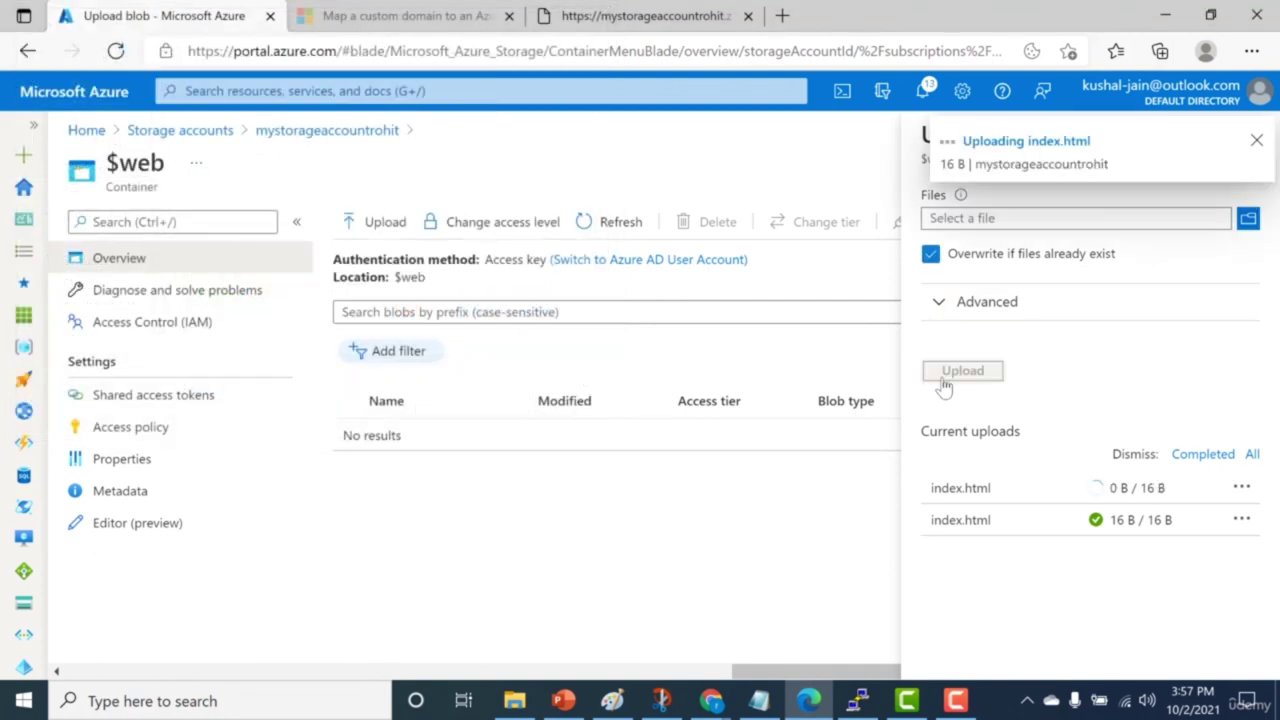
click(1255, 142)
click(1252, 145)
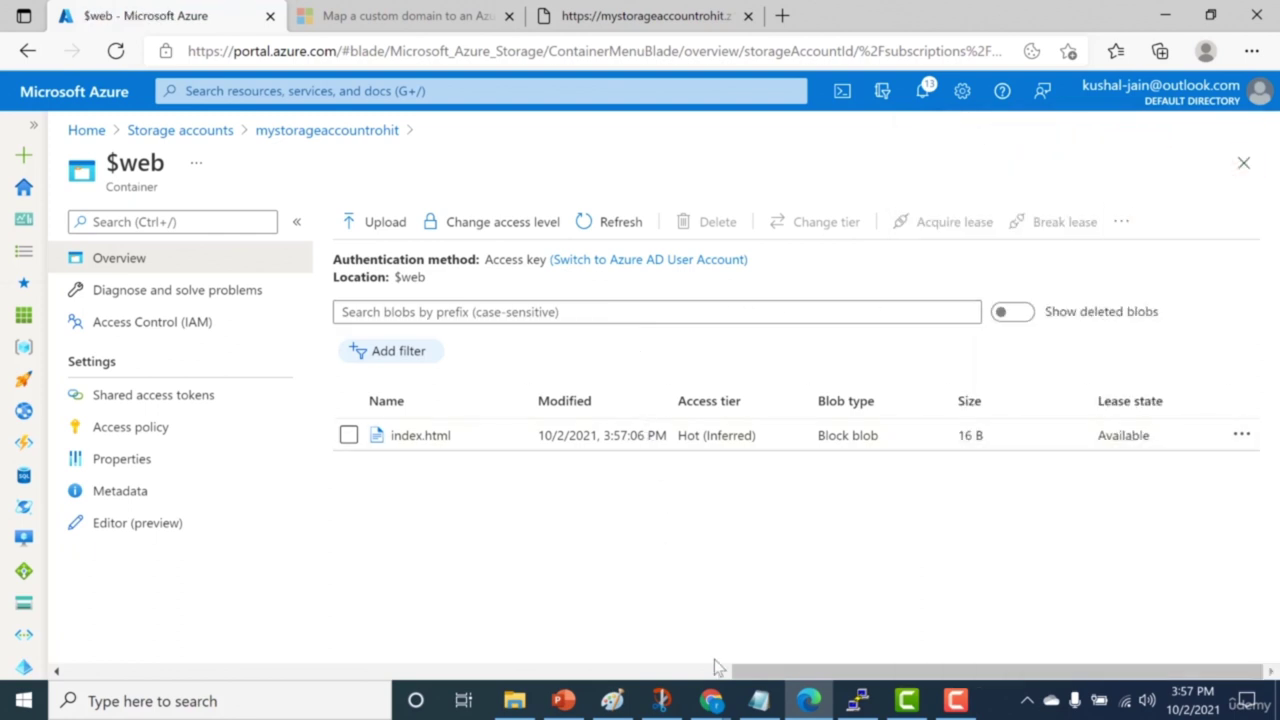
Step: Replace the WELCOME heading with 'Page does not exist'
click(759, 700)
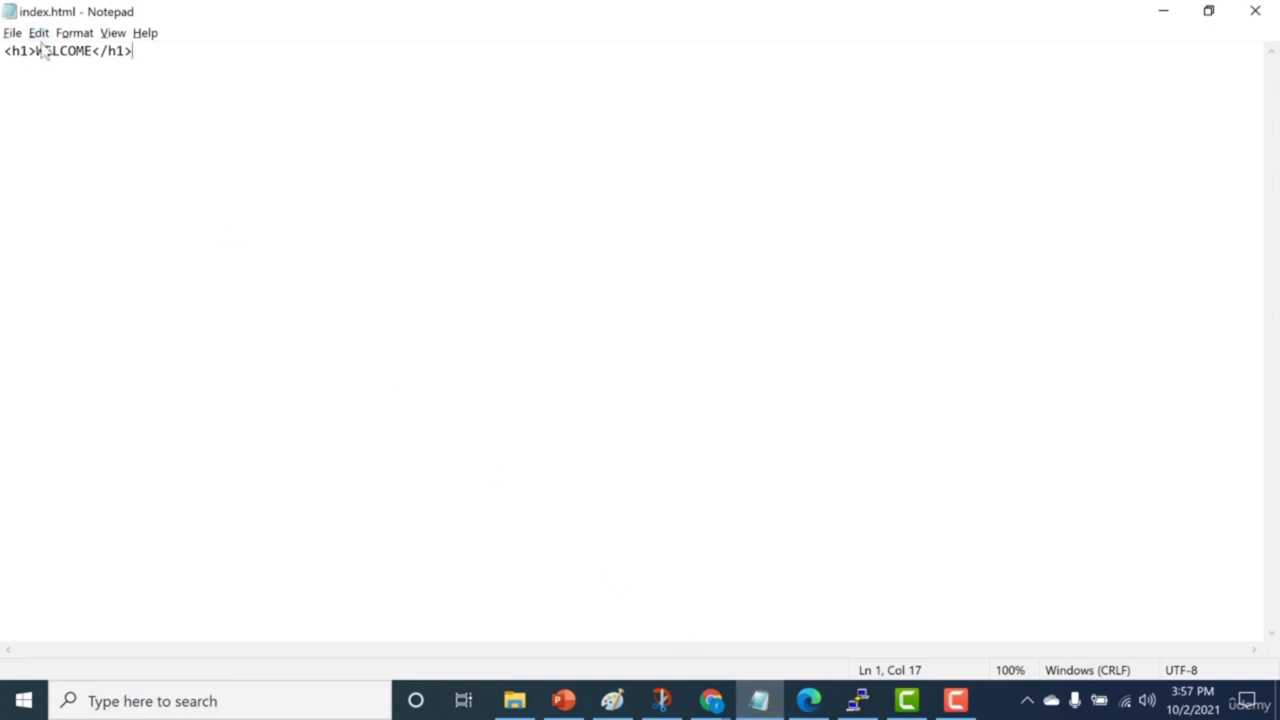
drag(38, 52, 80, 52)
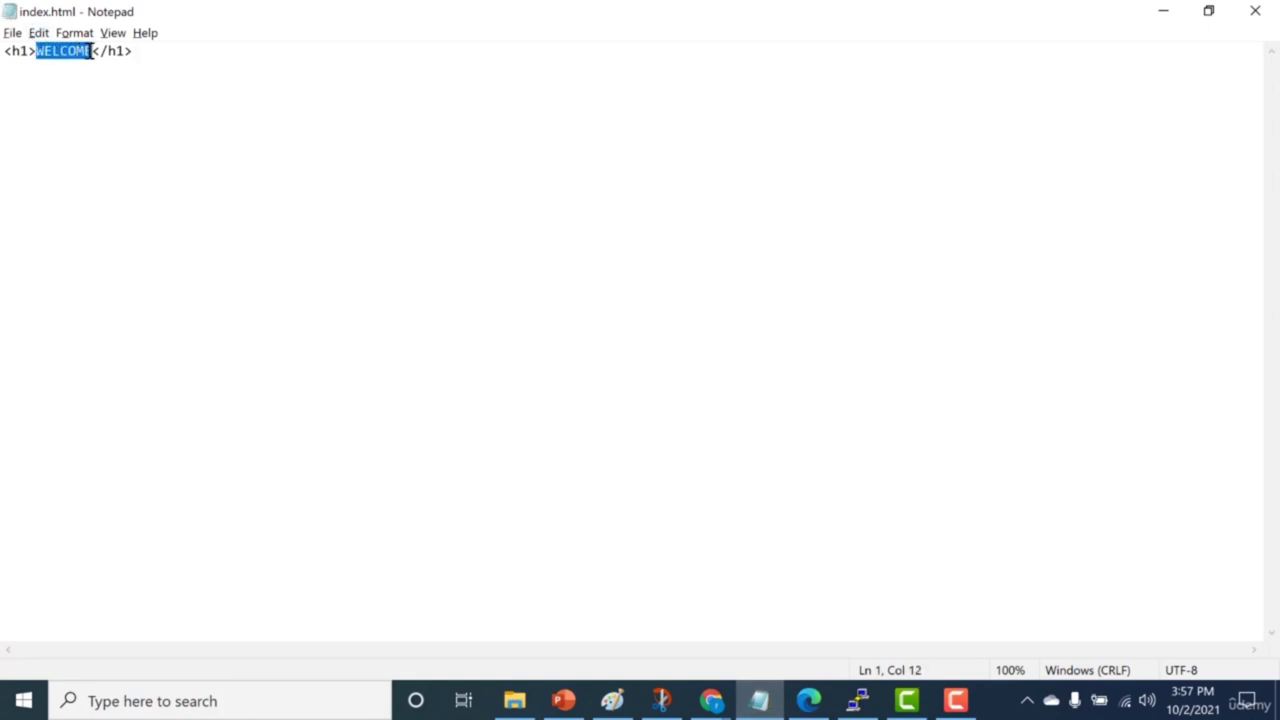
key(BackSpace)
text(Pa)
key(BackSpace)
key(BackSpace)
text(Page doesn)
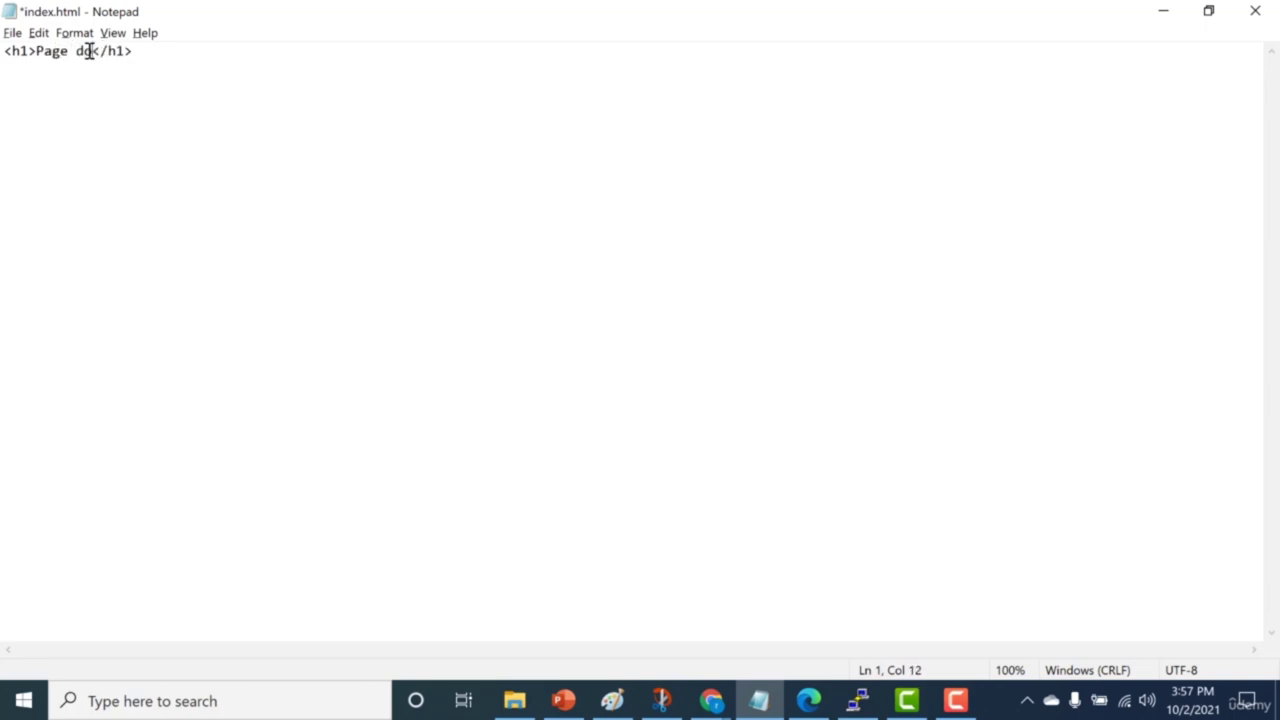
key(BackSpace)
text(not exist)
Step: Save the page as error.html on the Desktop
click(12, 32)
click(27, 130)
text(error.html)
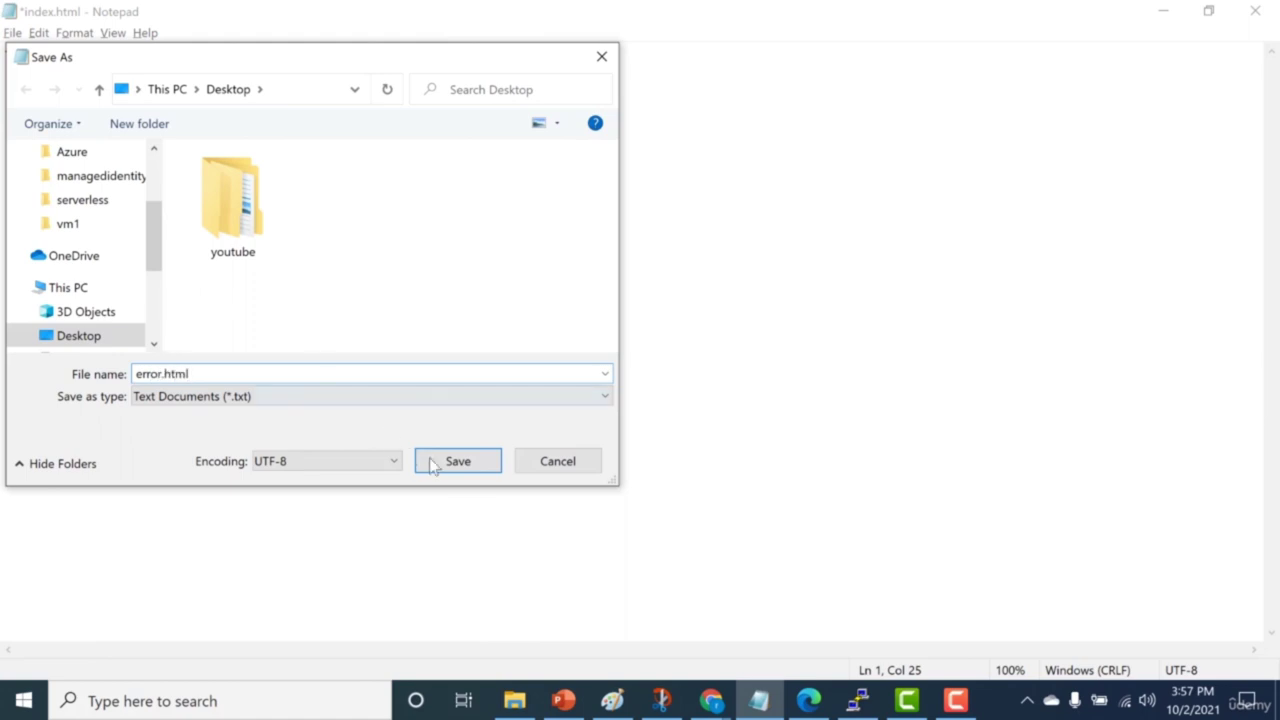
click(435, 465)
key(alt+Tab)
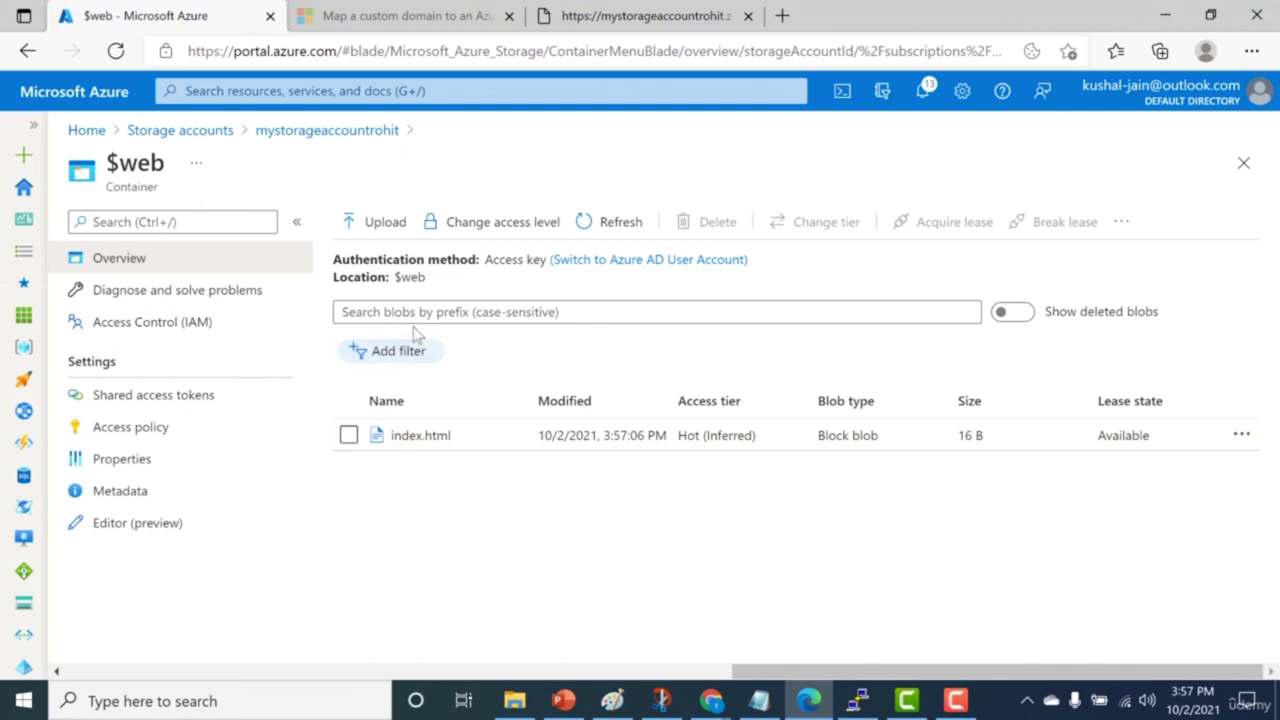
Step: Upload error.html from the Desktop into the $web container
click(383, 225)
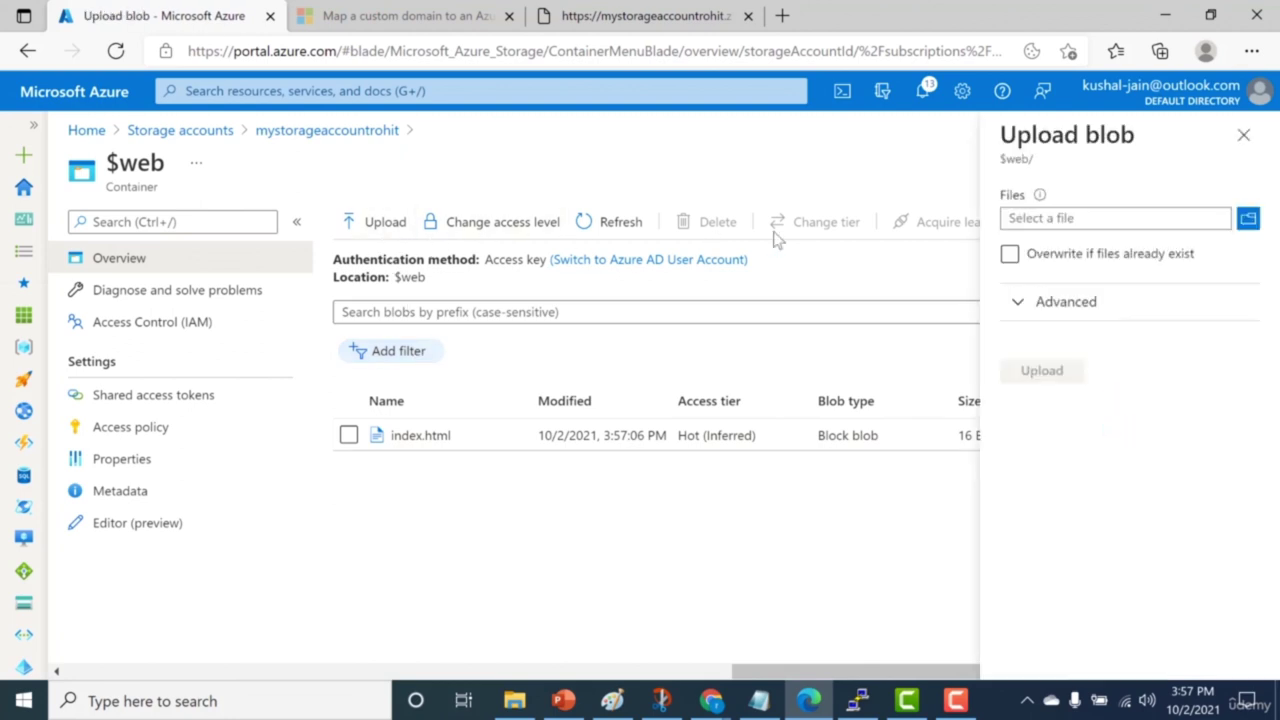
click(1246, 219)
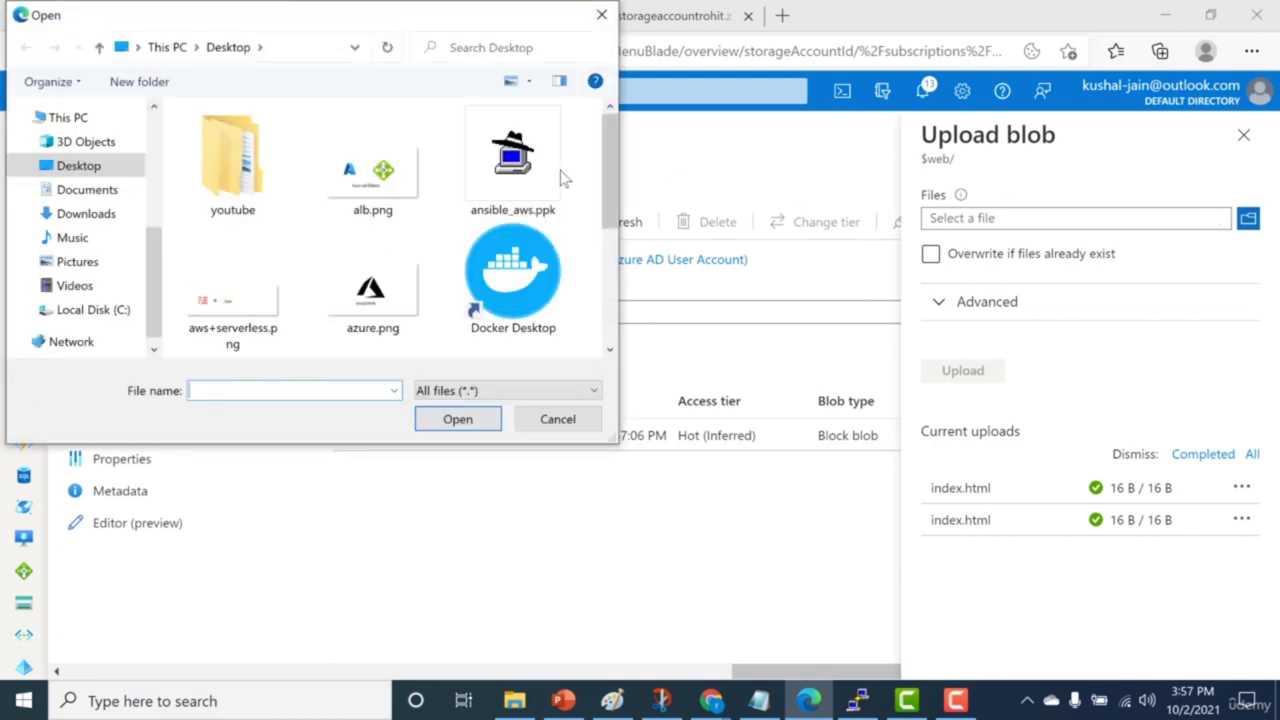
scroll(606, 294, down, 2)
click(258, 172)
double_click(258, 172)
click(937, 373)
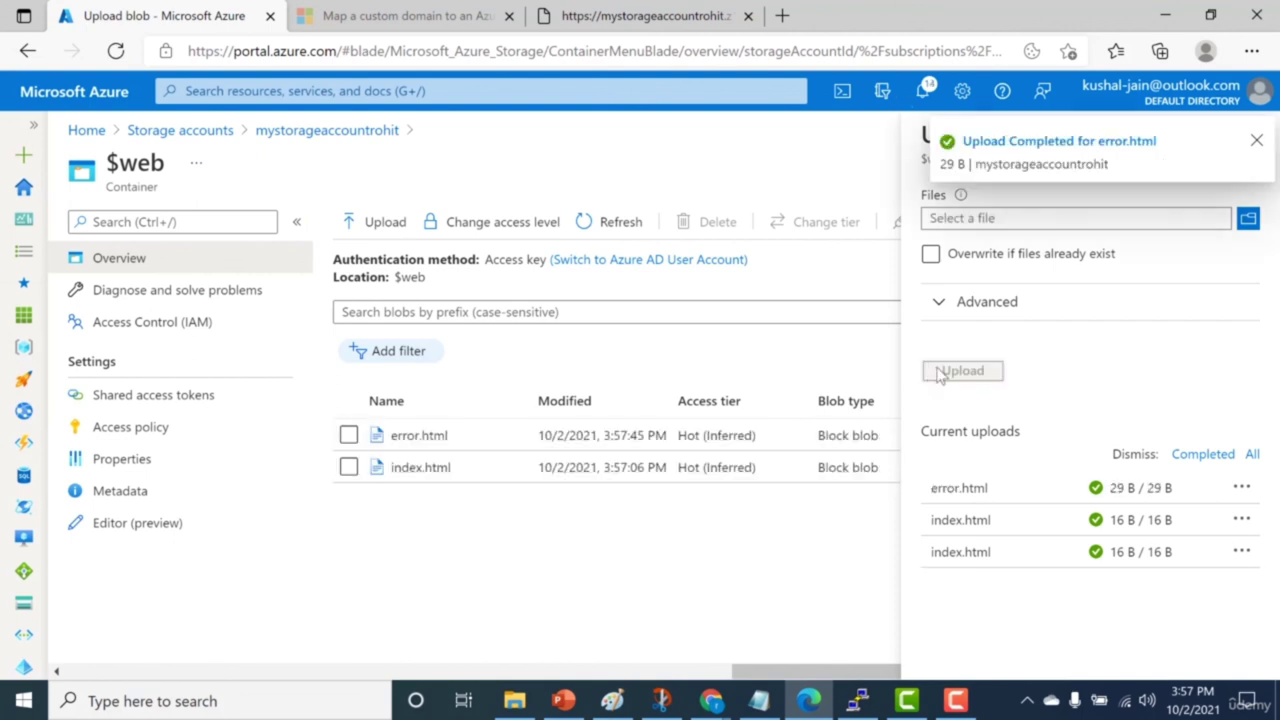
click(1256, 140)
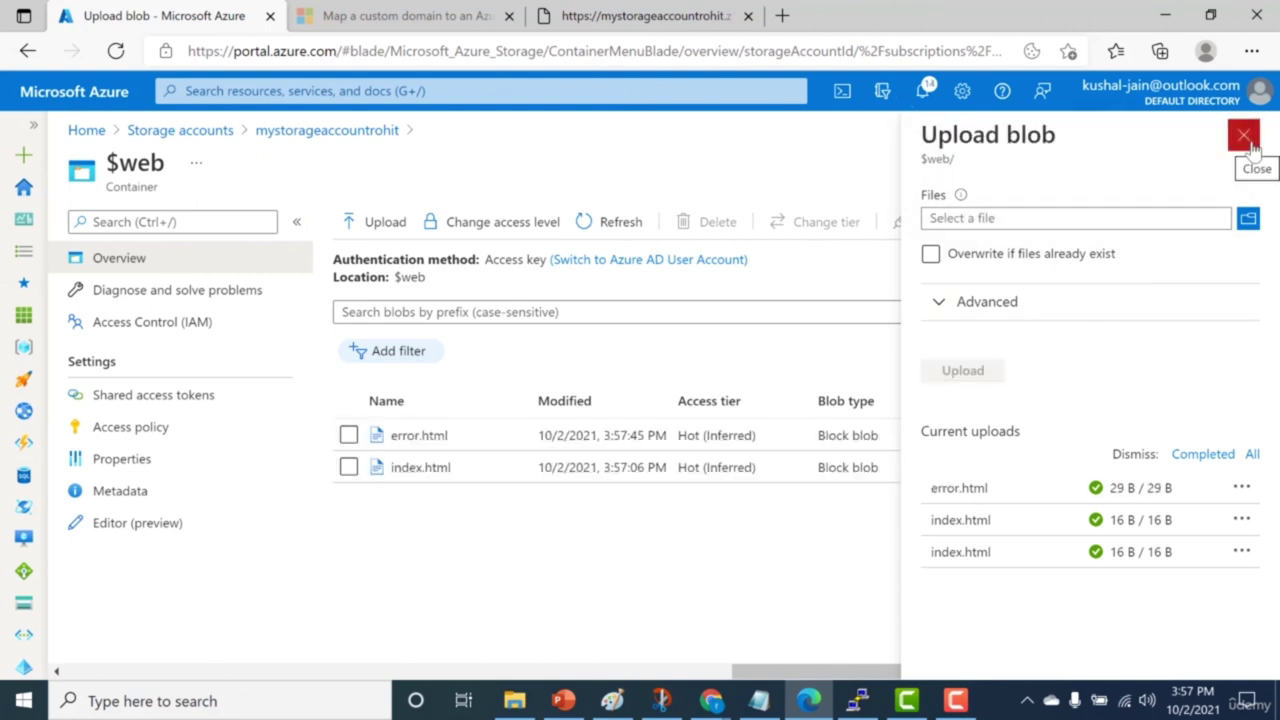
click(1250, 145)
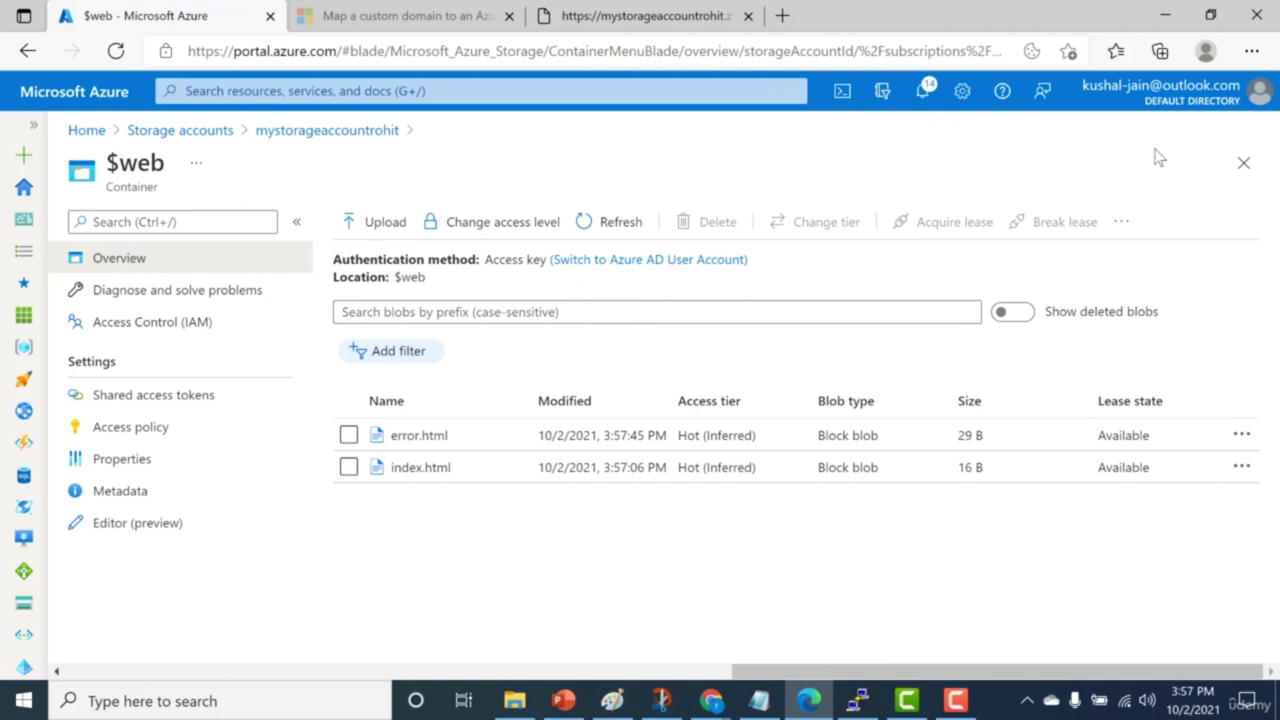
Step: Open the storage account's Static website settings and select the primary endpoint URL
click(286, 130)
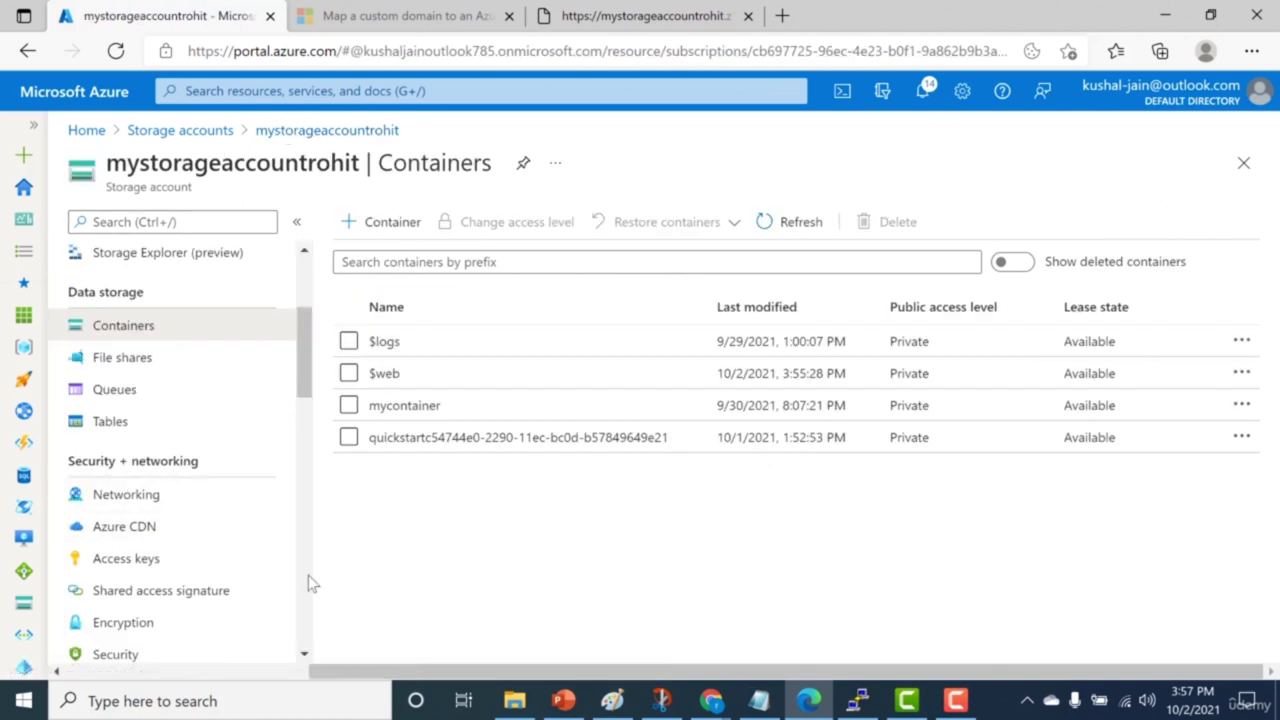
scroll(308, 575, down, 4)
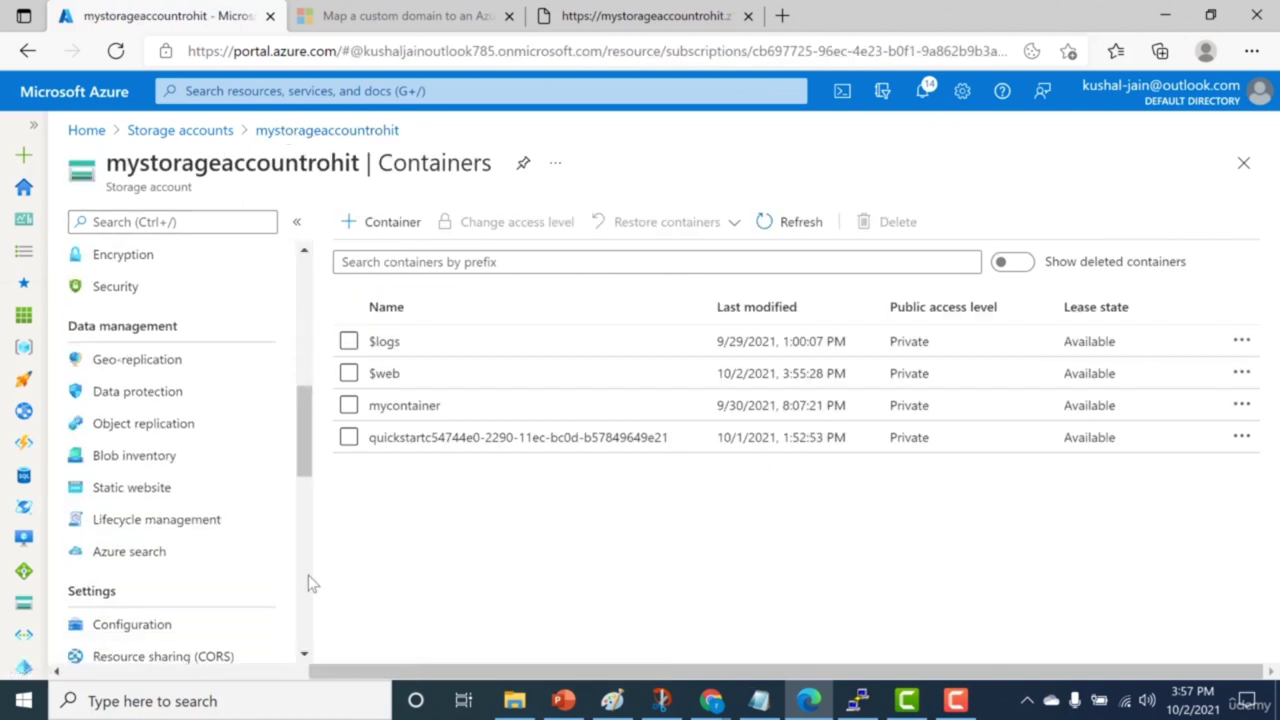
click(172, 487)
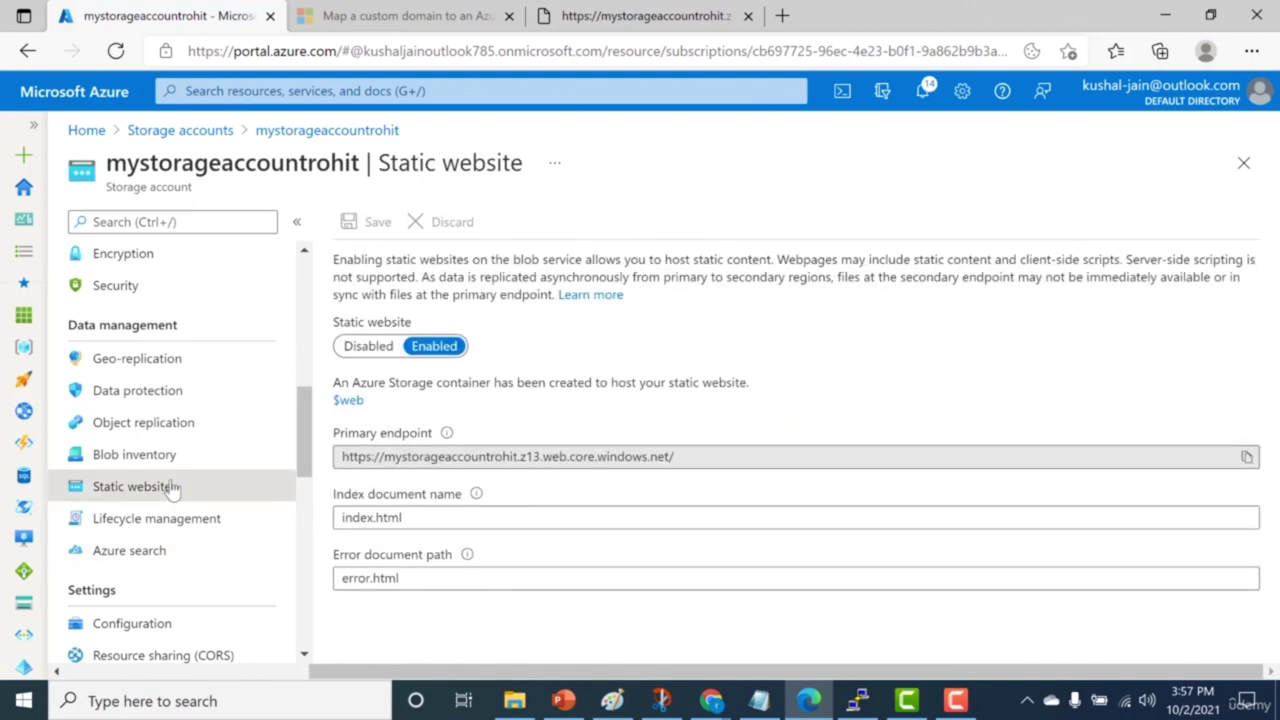
drag(341, 456, 775, 22)
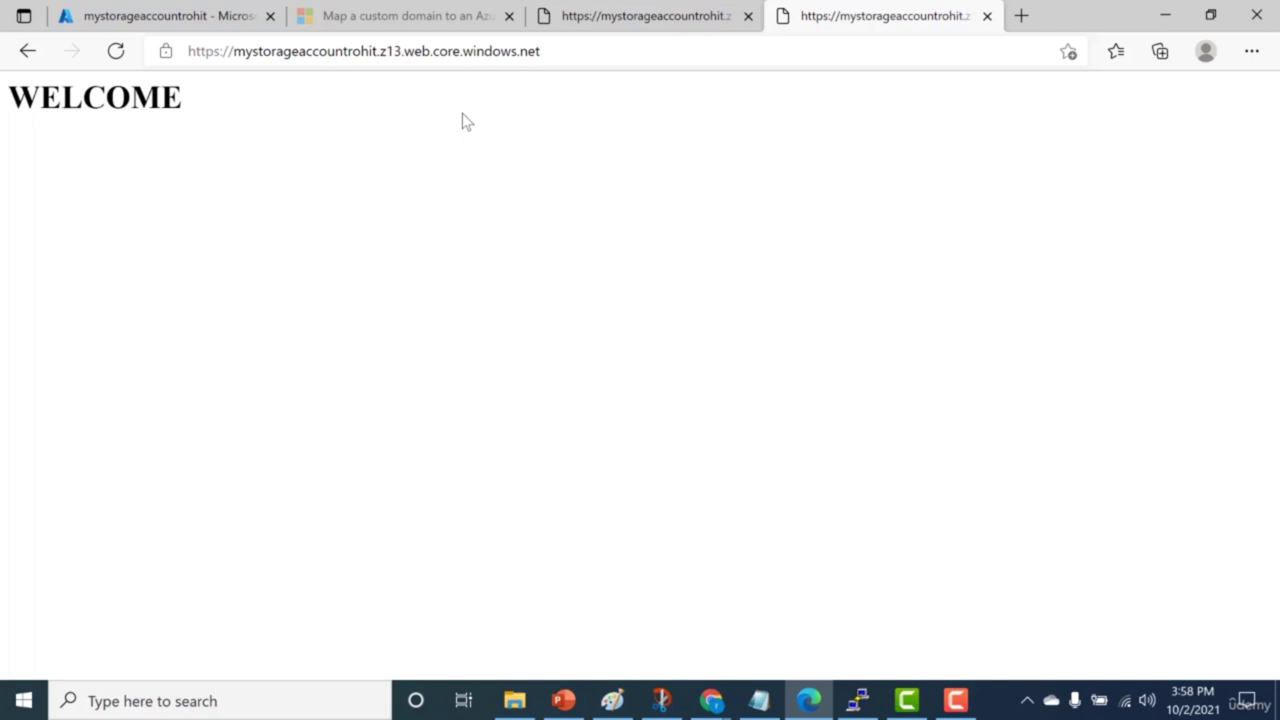
Step: Append /abc to the site URL to show the custom 'Page does not exist' page
drag(260, 115, 13, 93)
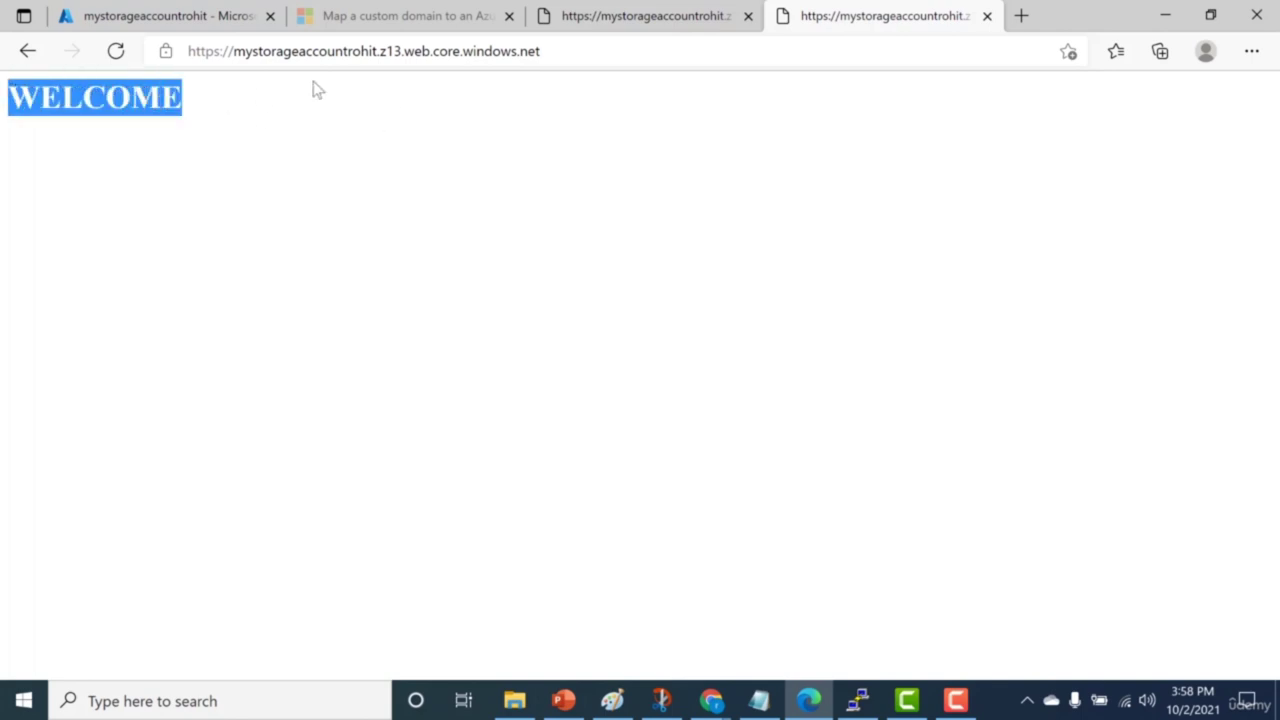
click(560, 51)
click(565, 51)
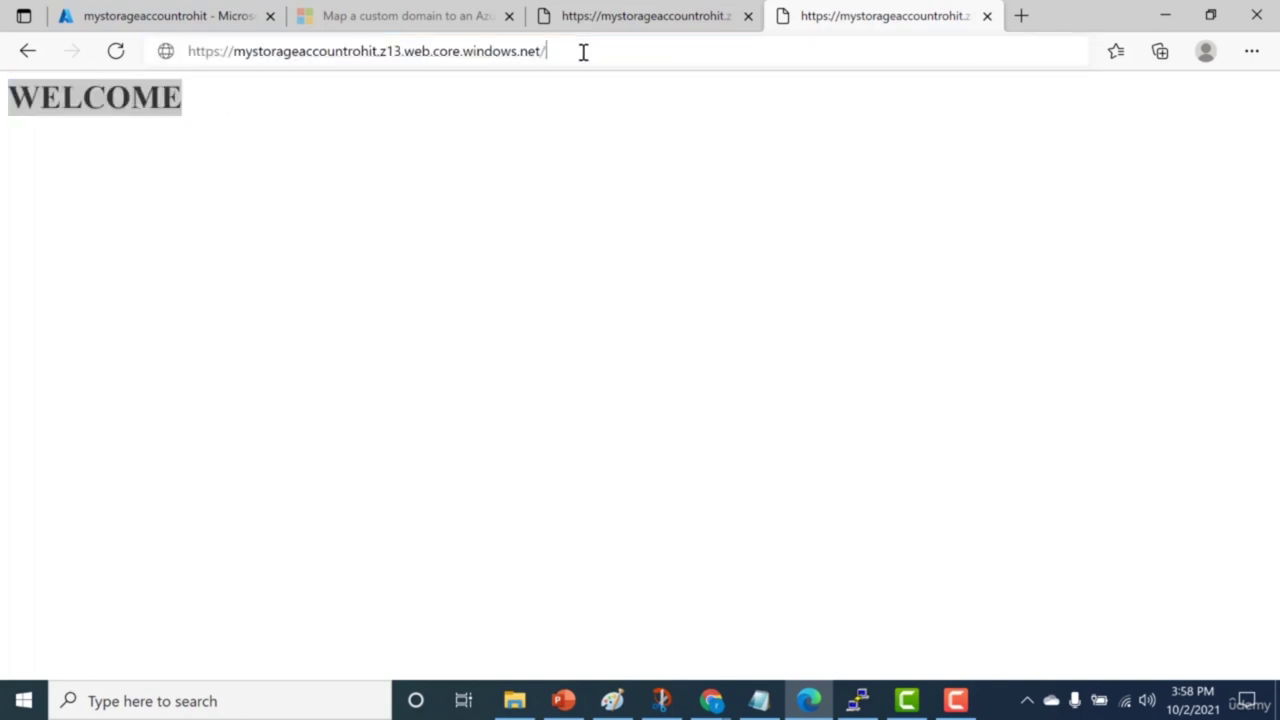
text(/)
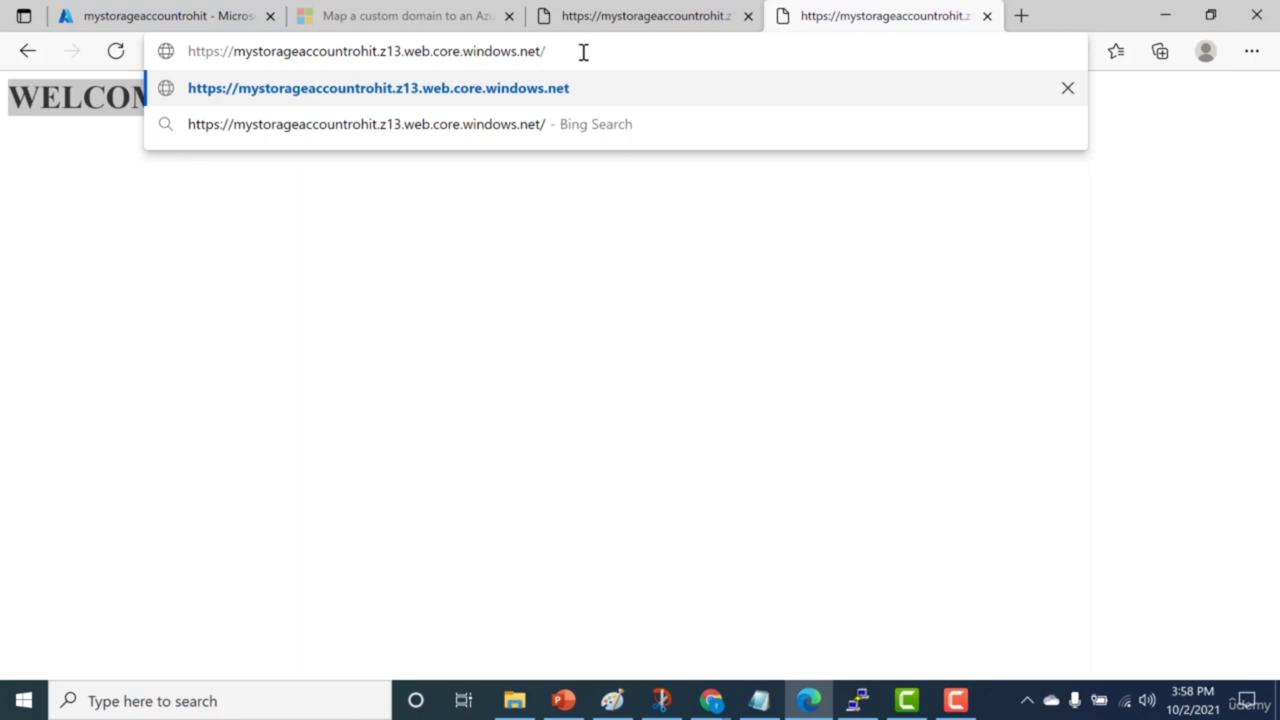
text(errr)
key(BackSpace)
key(BackSpace)
key(BackSpace)
key(BackSpace)
text(abc)
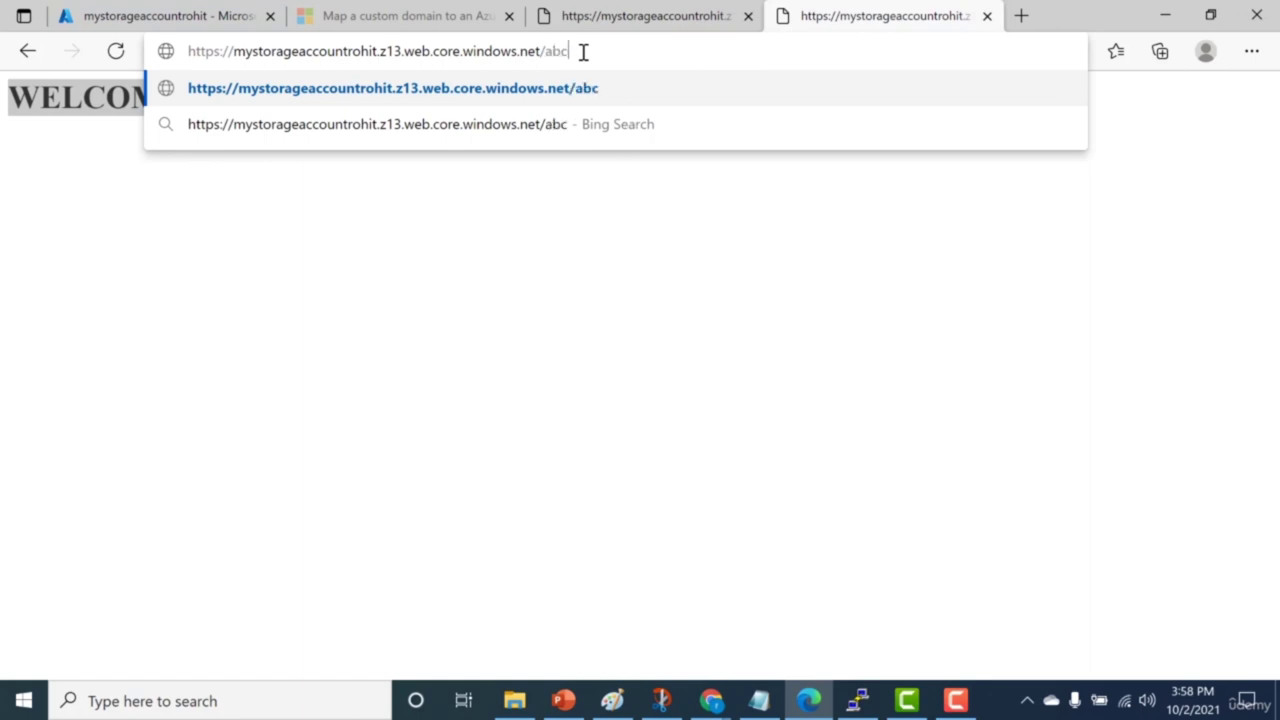
key(Return)
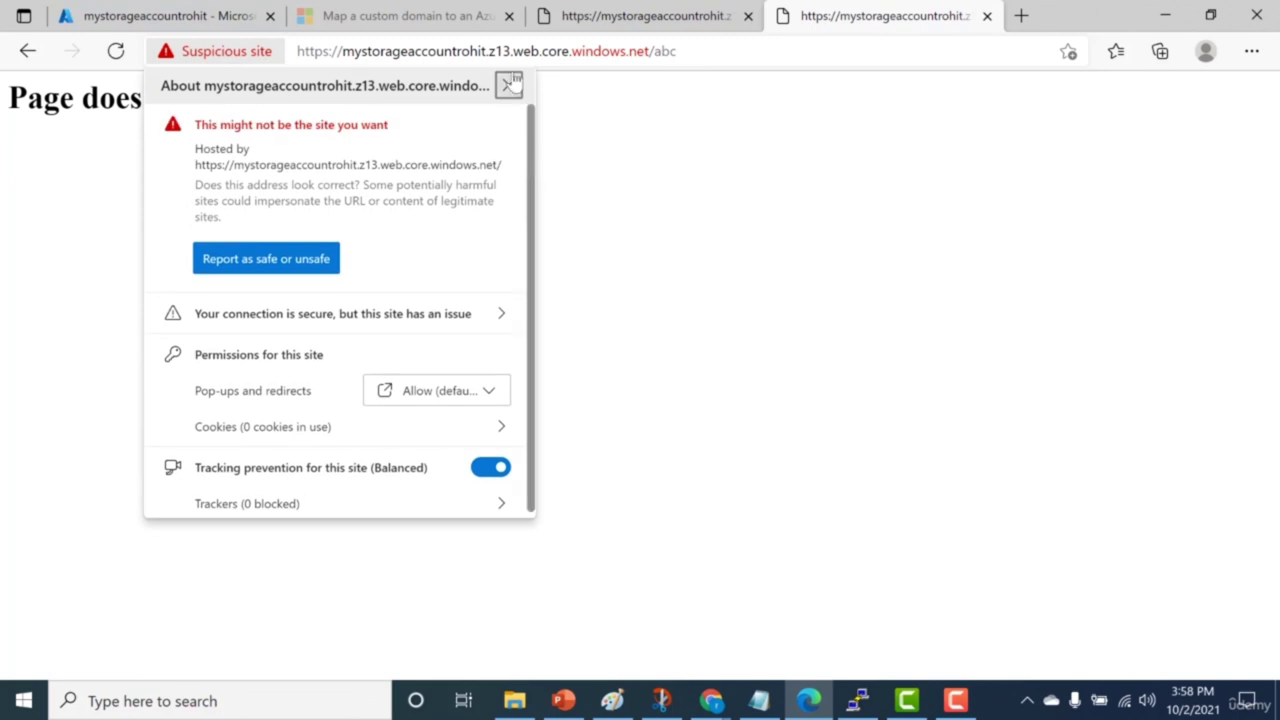
click(508, 85)
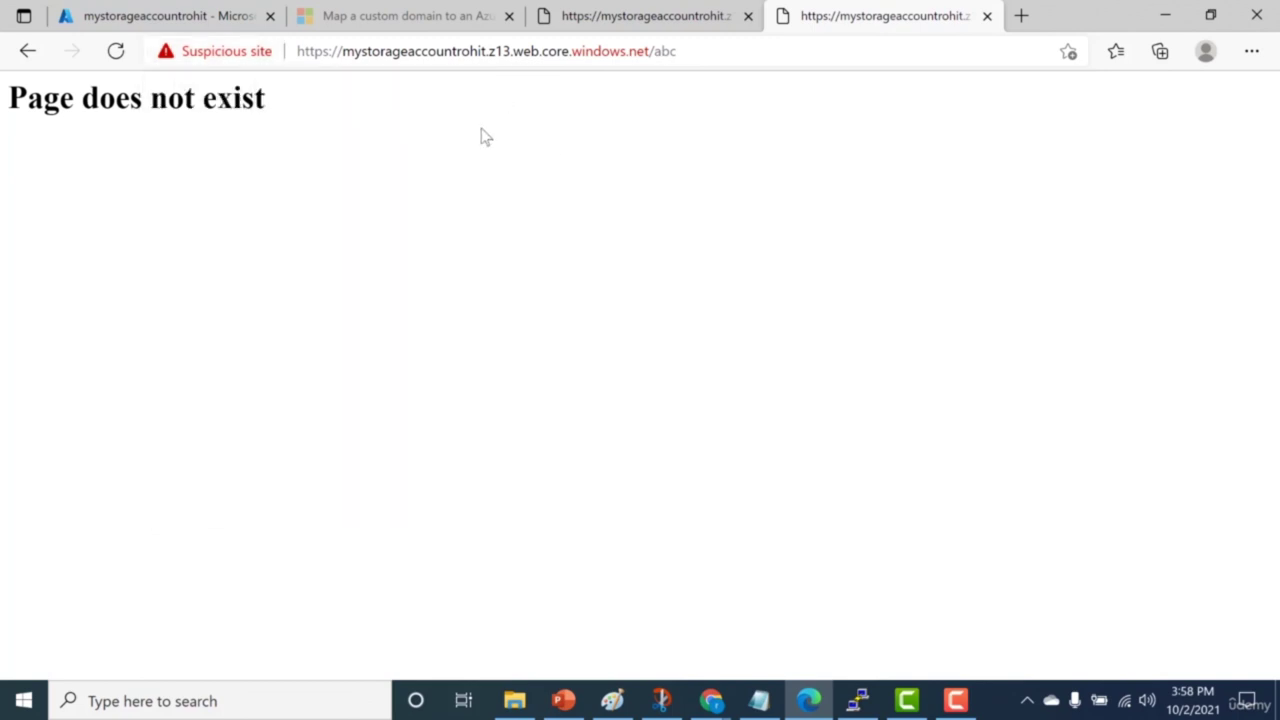
drag(265, 110, 3, 105)
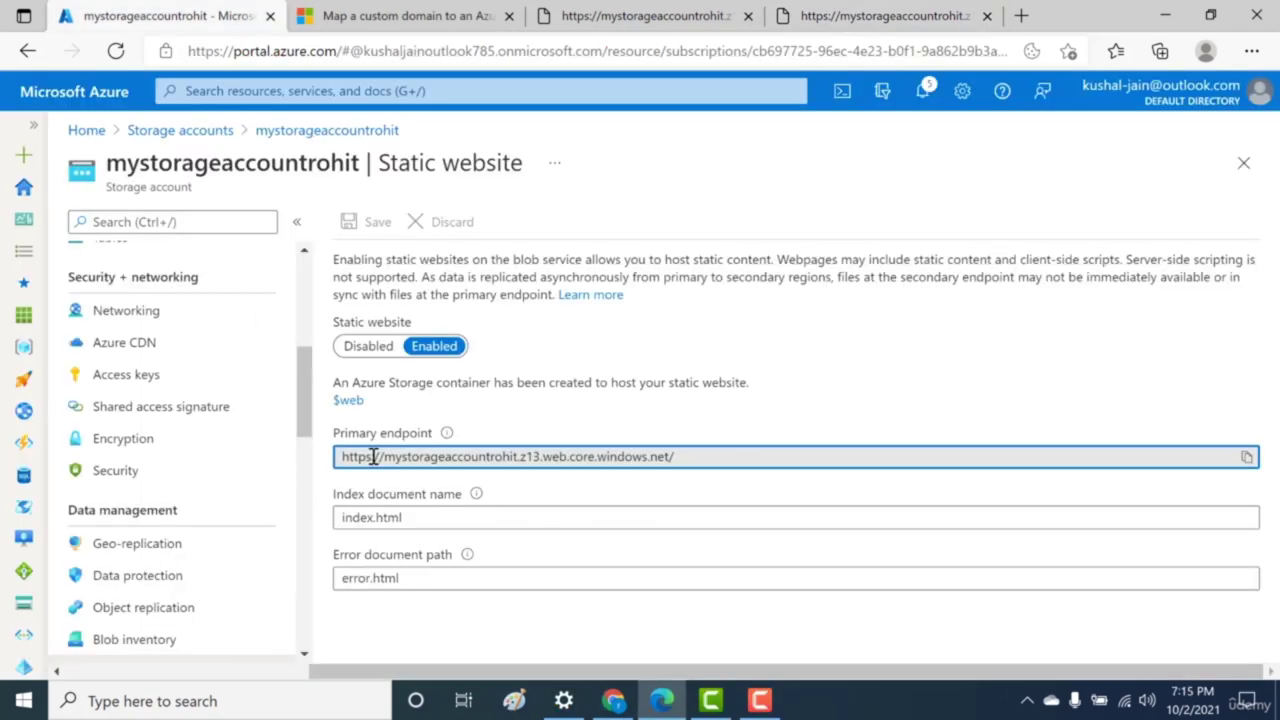
Step: Select the full primary endpoint address and bring the Udemy Chrome window forward
drag(373, 457, 632, 490)
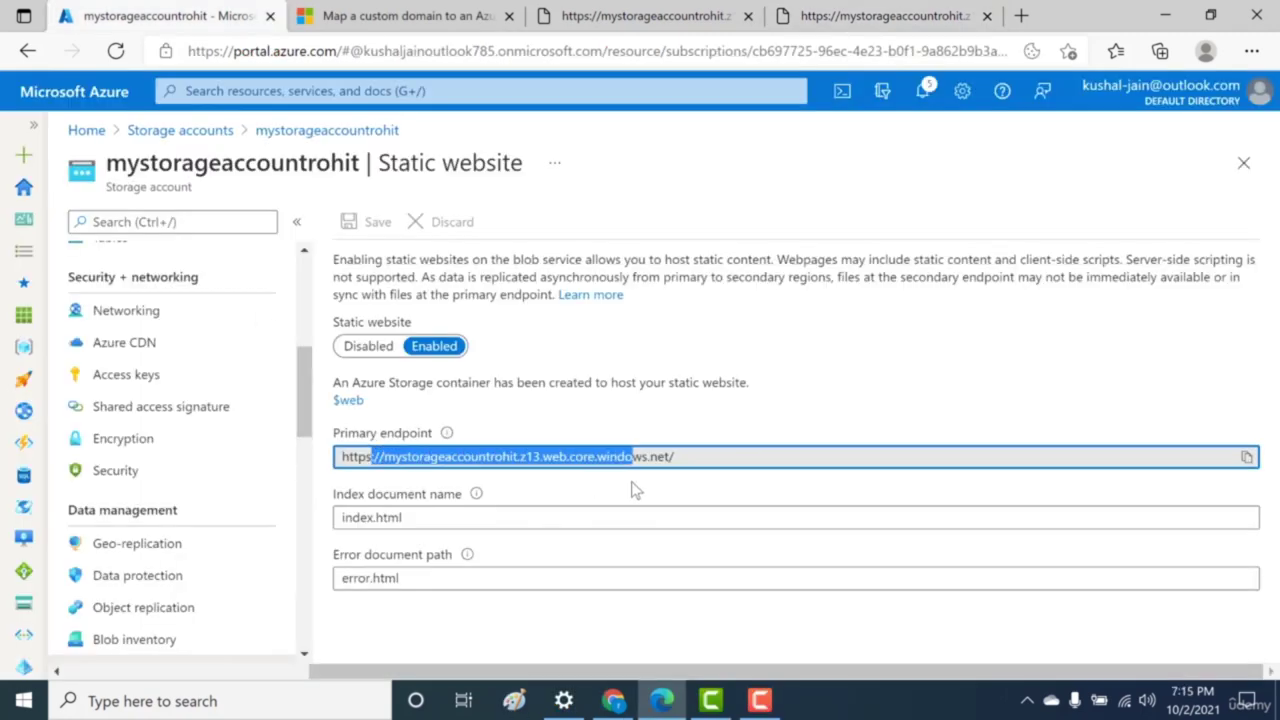
click(632, 490)
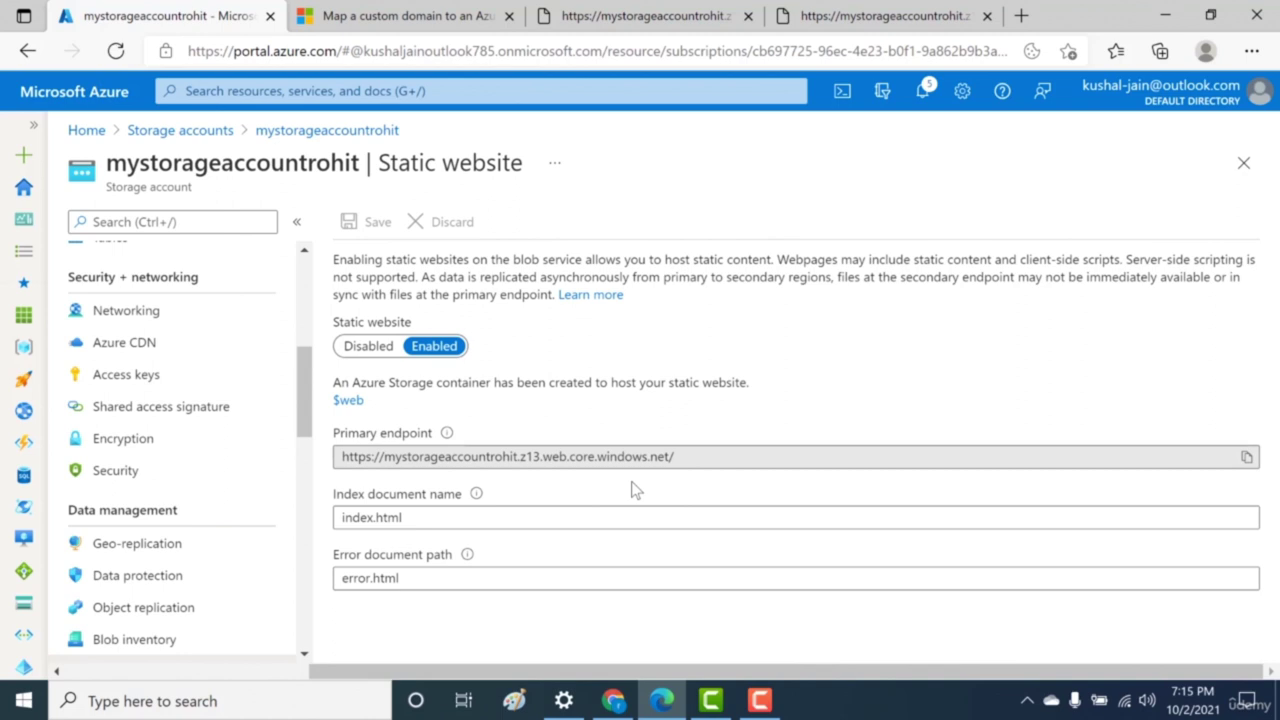
drag(708, 457, 336, 478)
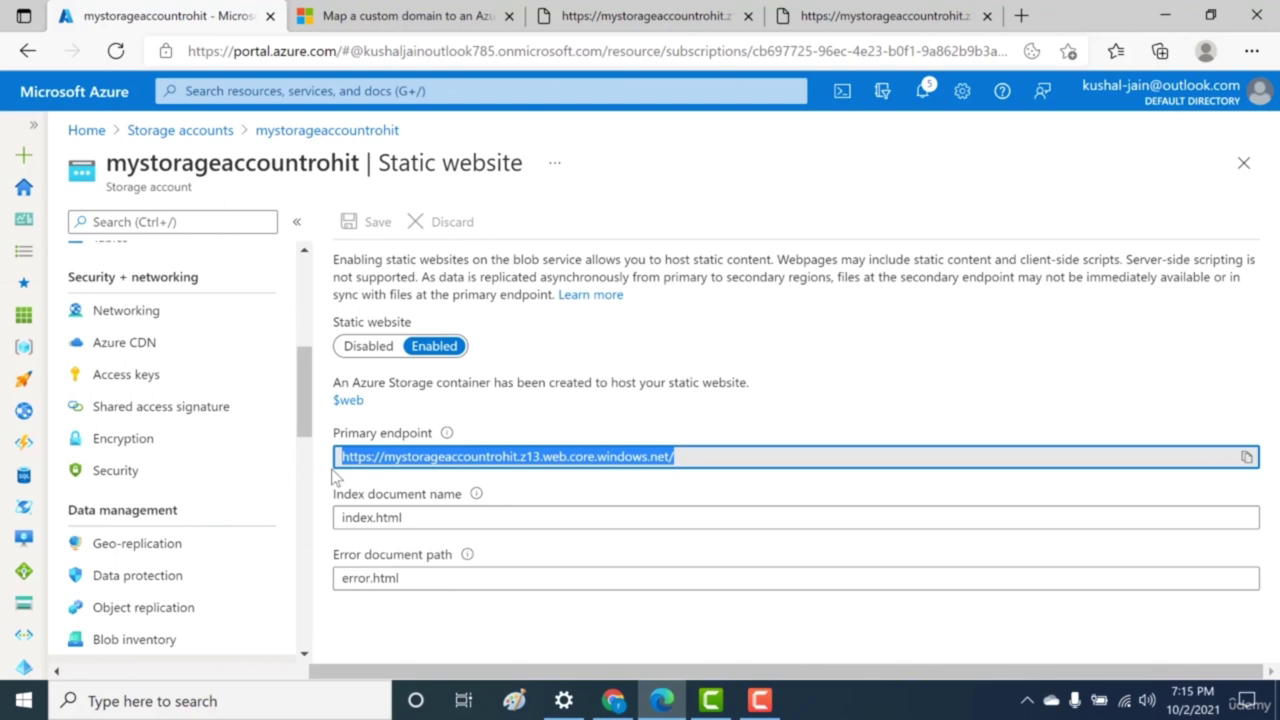
click(613, 703)
click(613, 703)
click(613, 703)
click(270, 17)
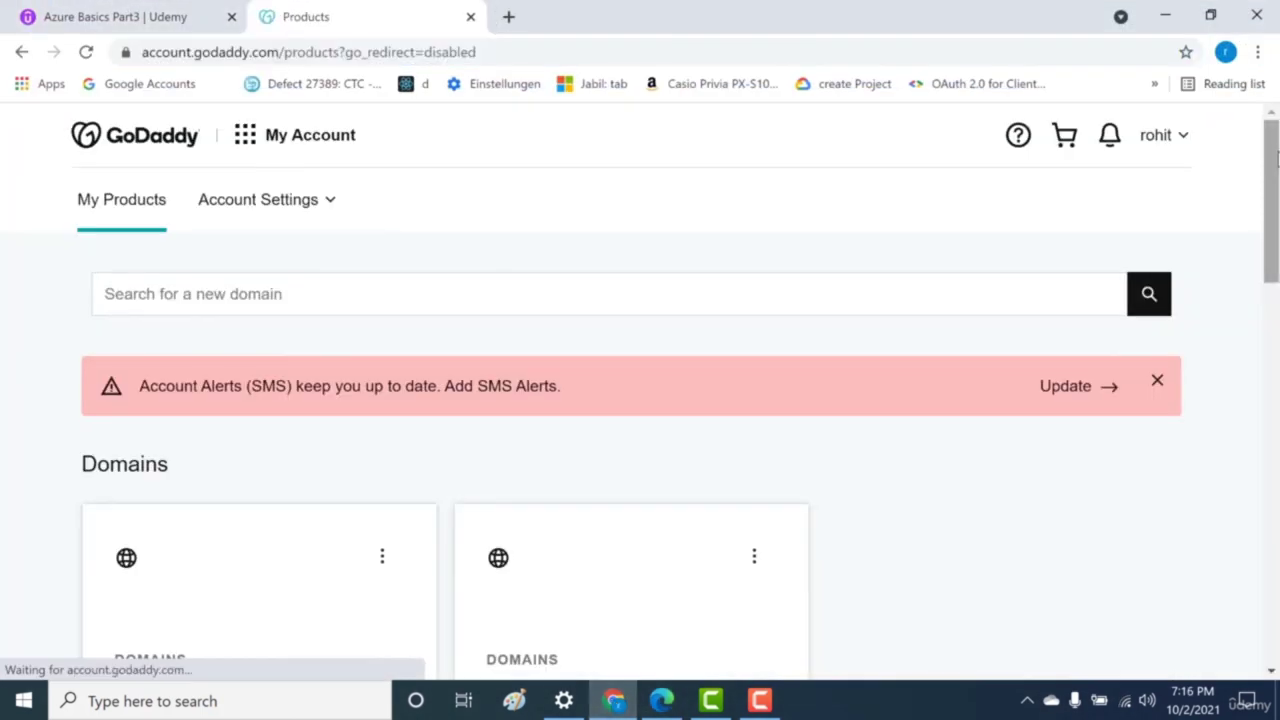
drag(1277, 158, 1274, 262)
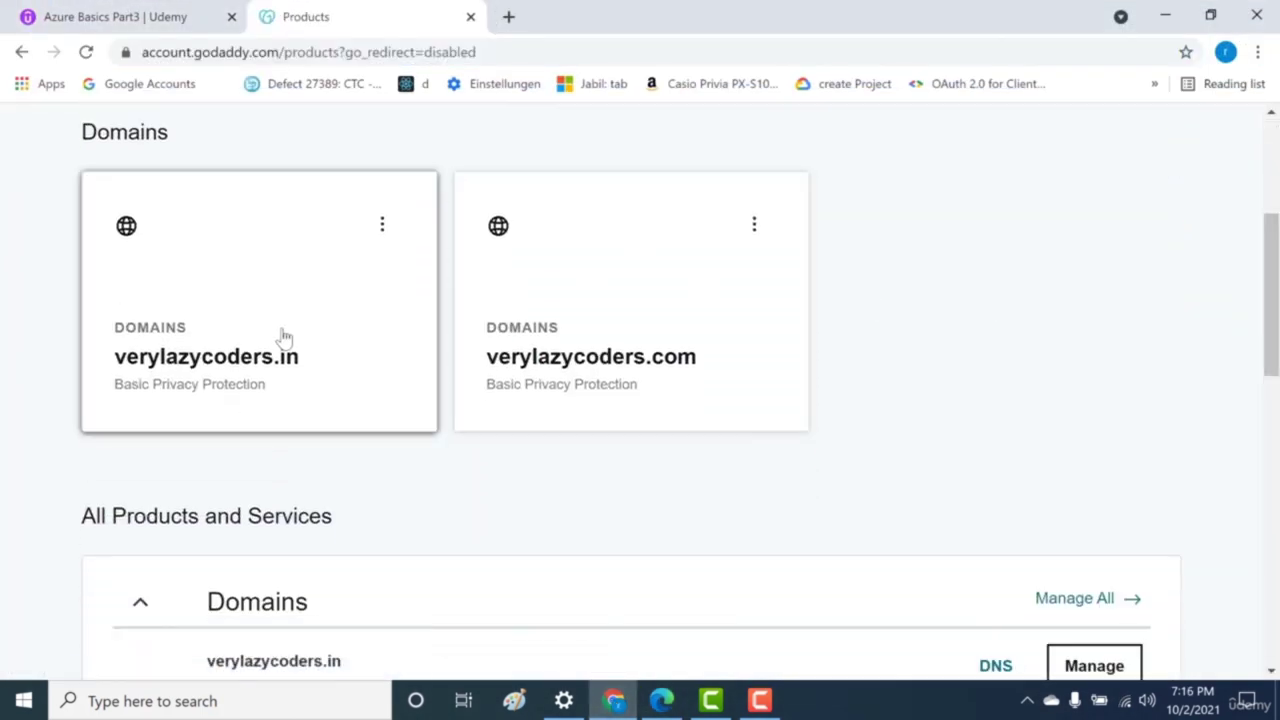
drag(1268, 251, 1270, 287)
click(988, 535)
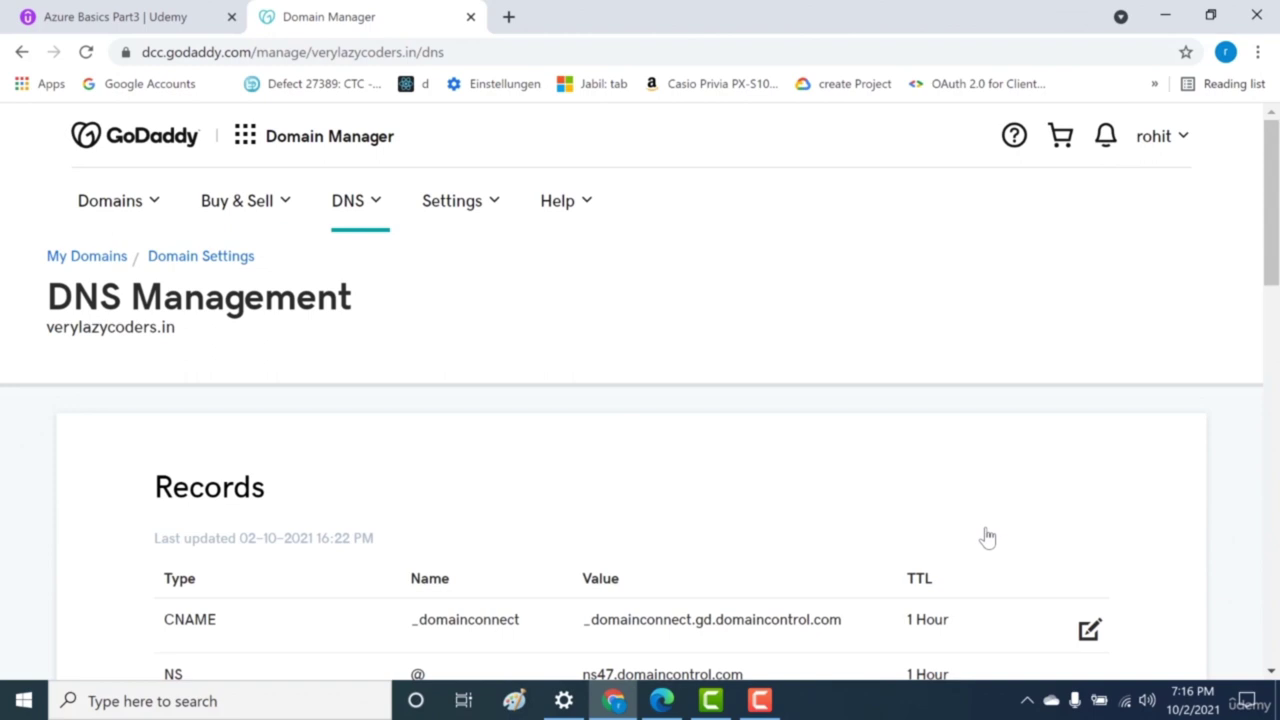
drag(1272, 274, 1248, 387)
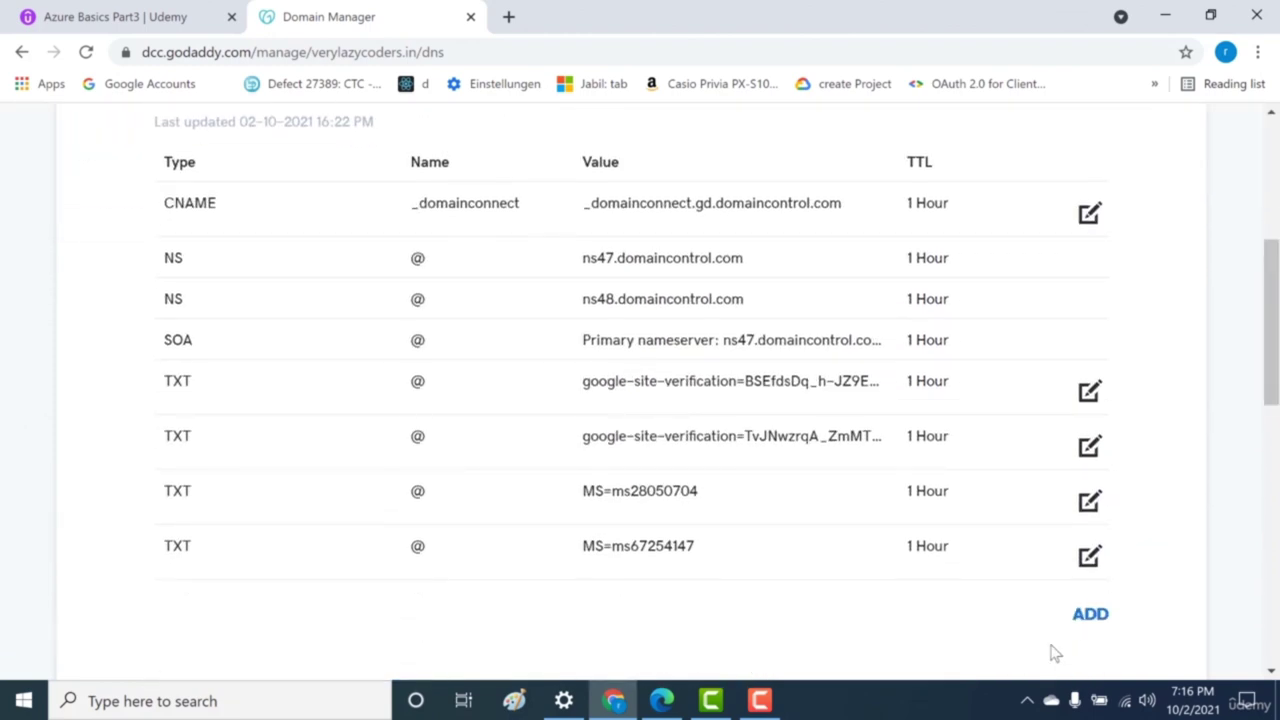
click(1091, 617)
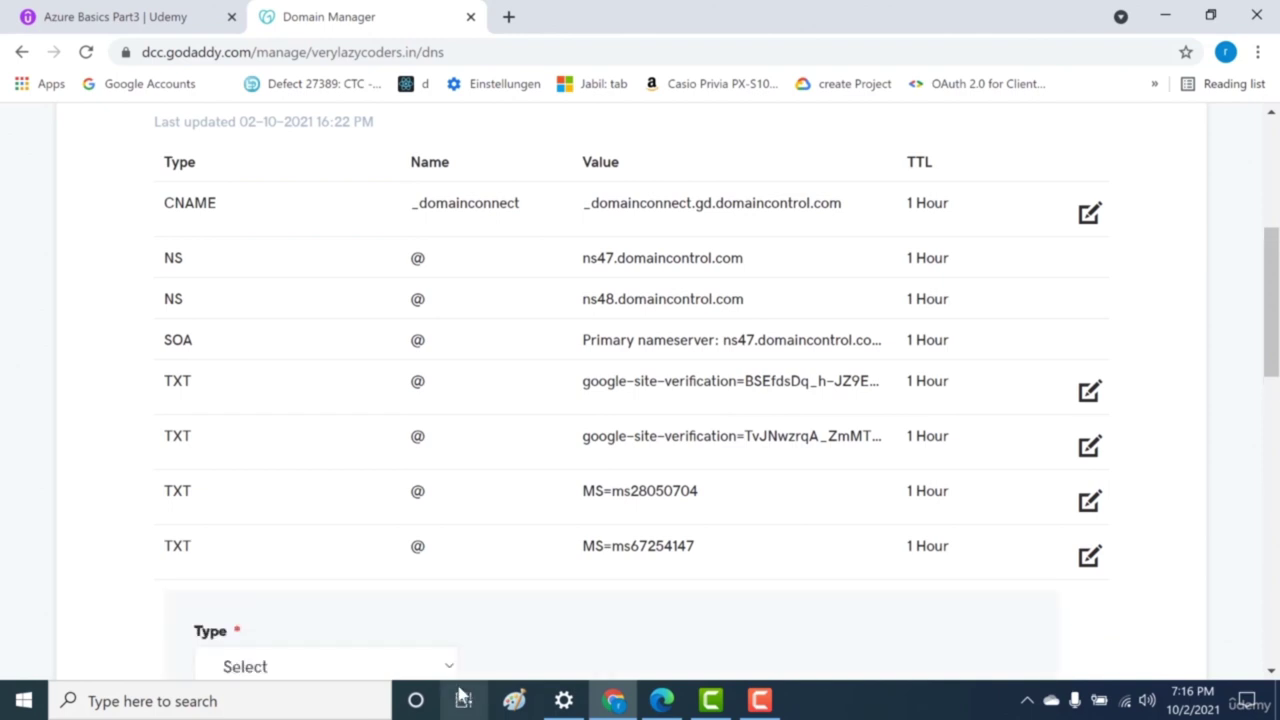
click(320, 670)
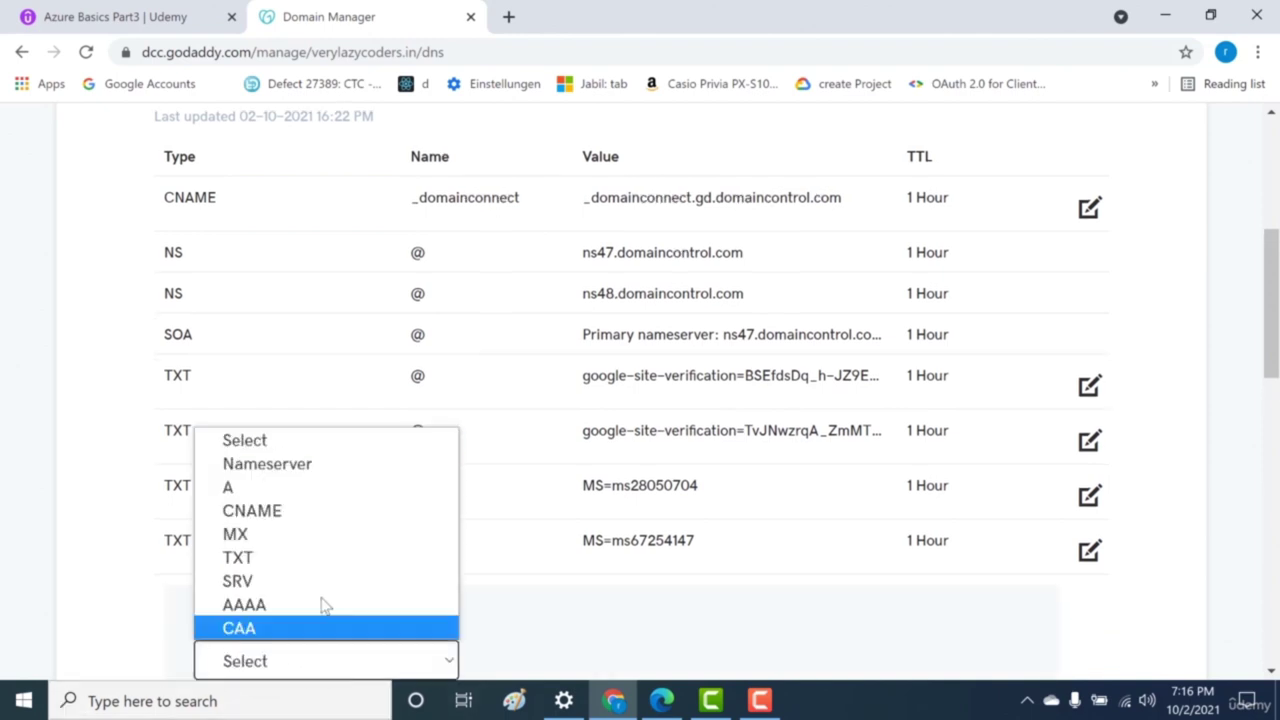
click(343, 512)
scroll(766, 409, down, 3)
click(686, 403)
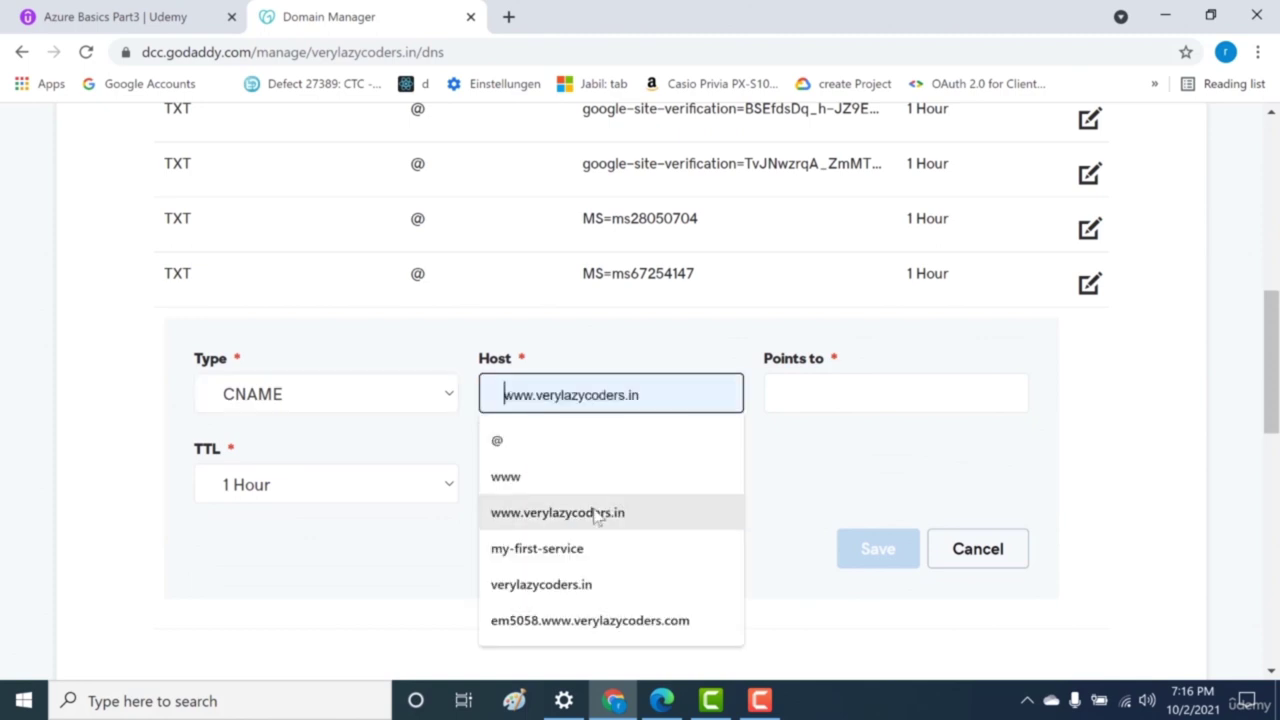
click(601, 476)
click(821, 395)
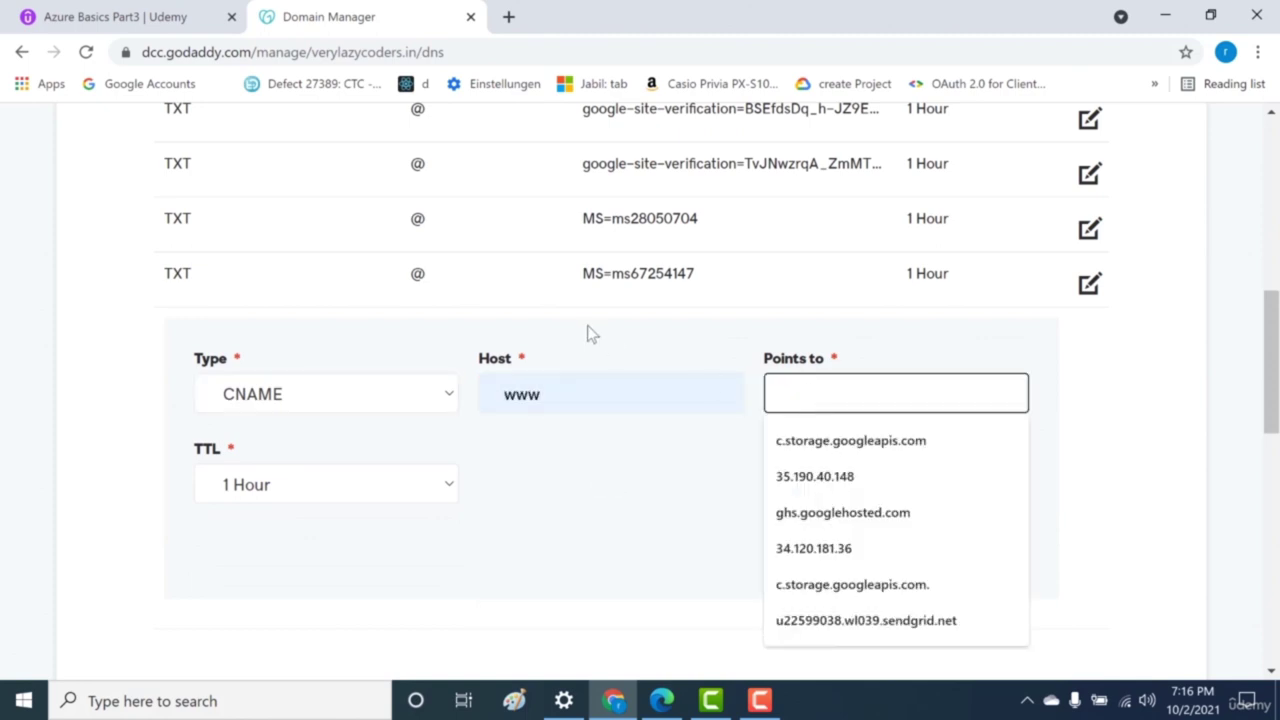
key(alt+Tab)
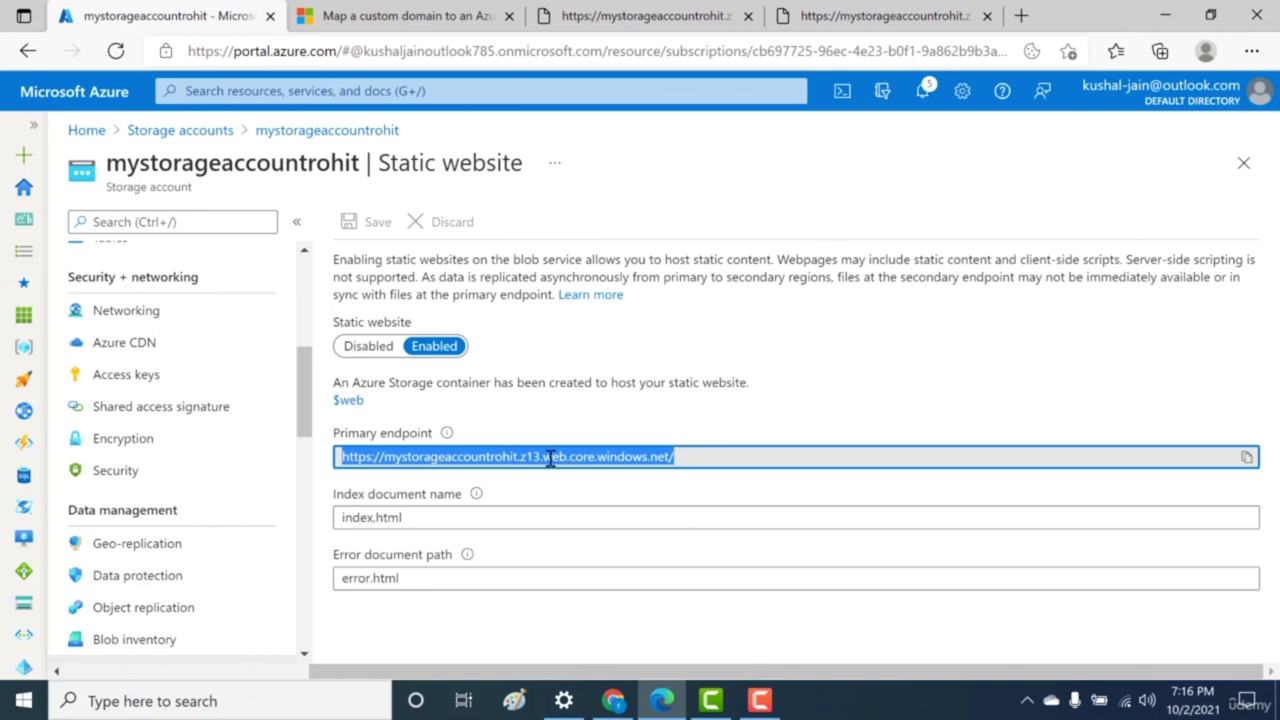
click(1246, 457)
key(alt+Tab)
click(973, 399)
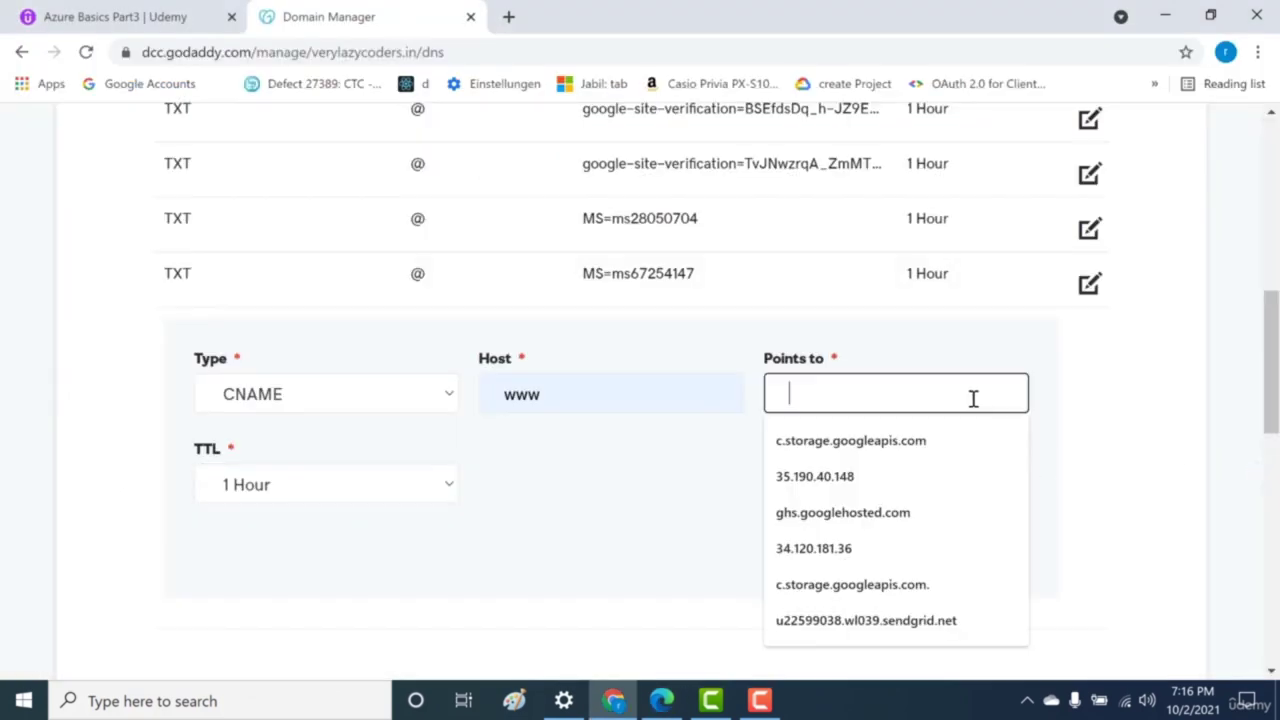
key(ctrl+v)
click(866, 550)
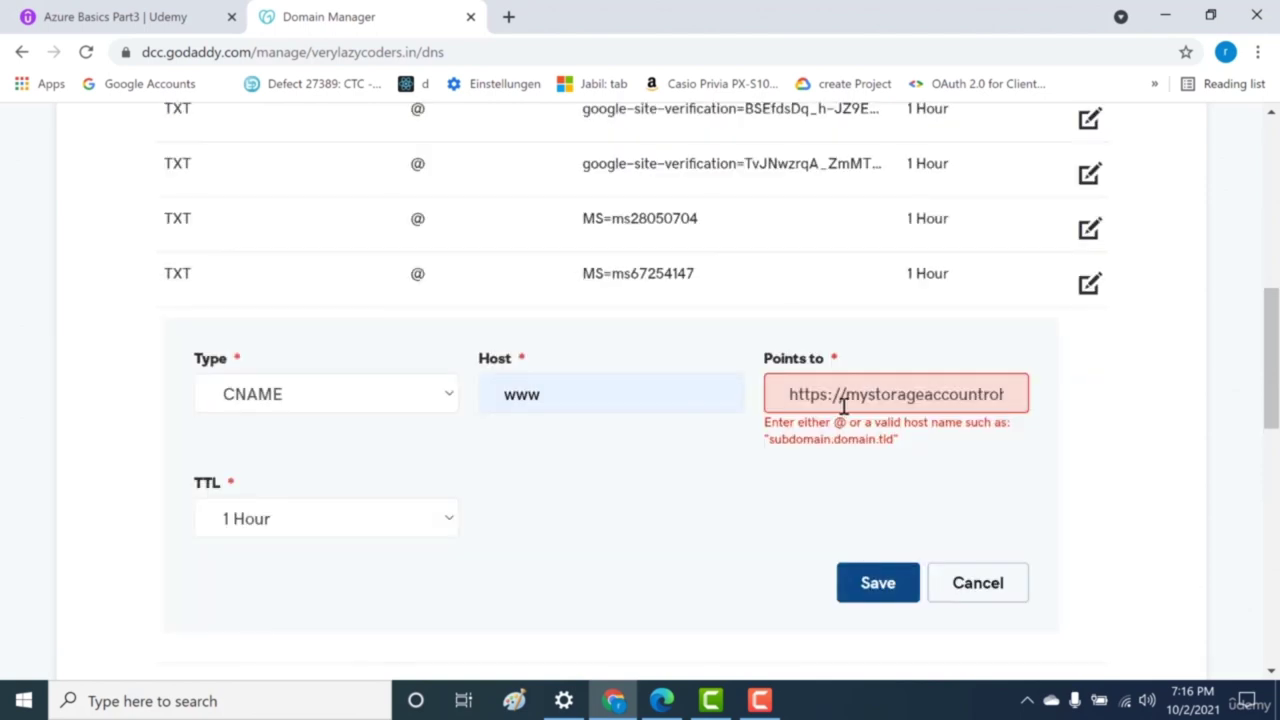
drag(843, 395, 674, 399)
key(BackSpace)
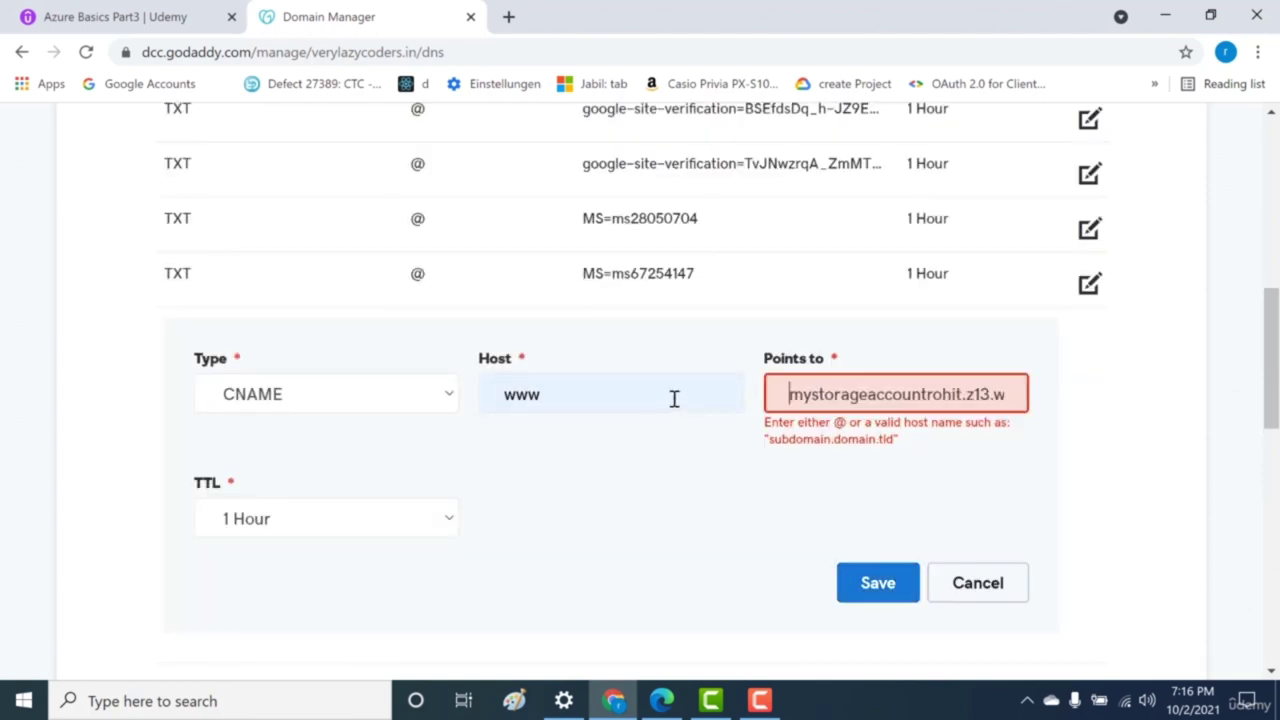
key(End)
key(BackSpace)
click(874, 580)
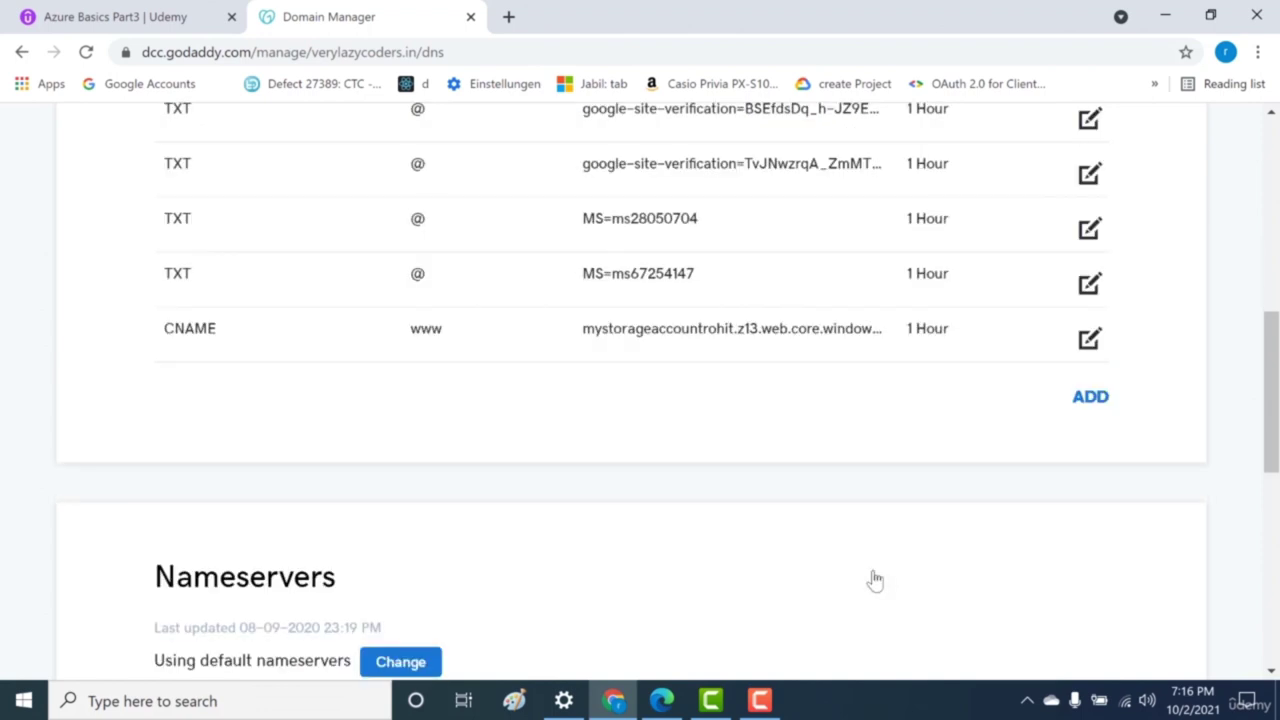
key(alt+Tab)
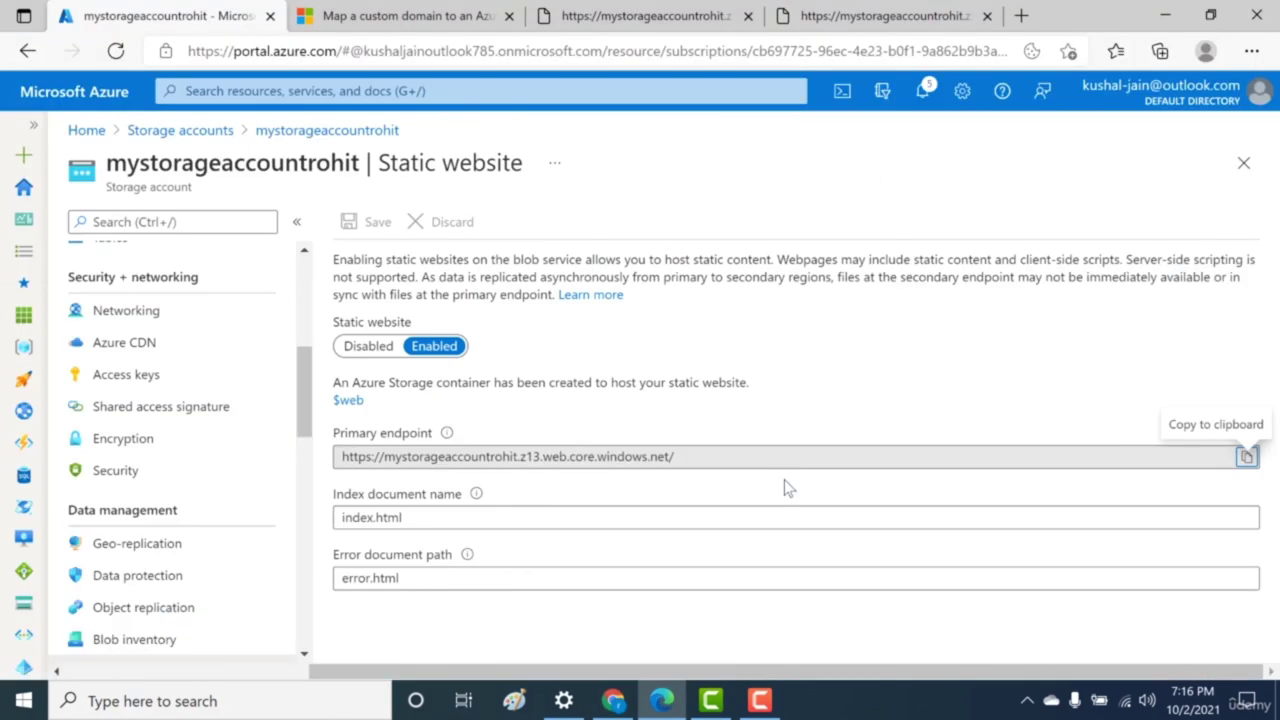
click(136, 313)
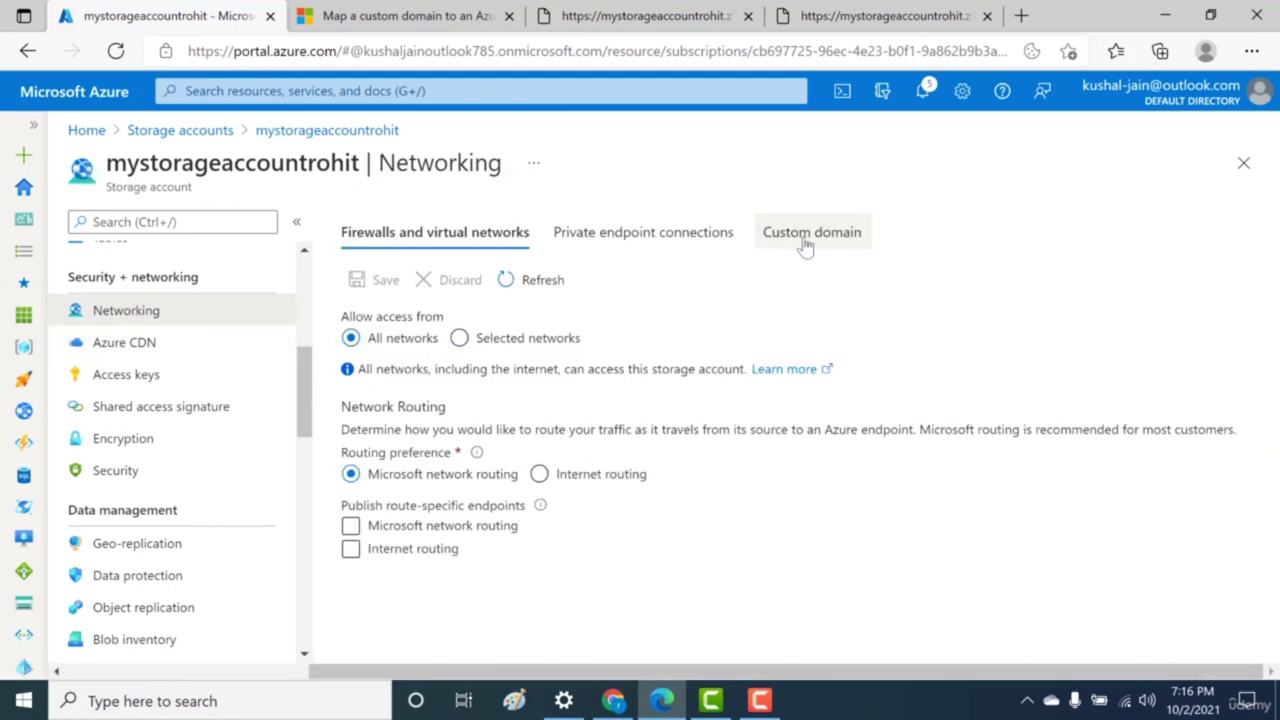
click(805, 245)
click(536, 586)
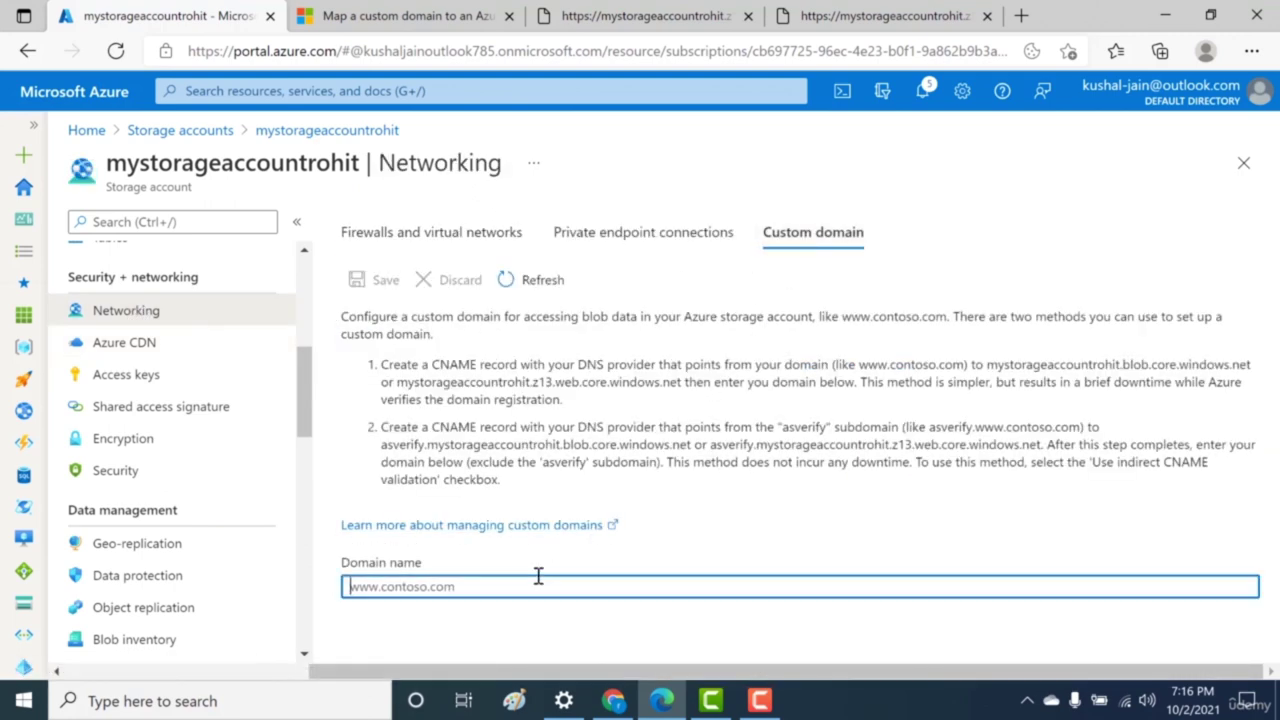
text(www.verylaz)
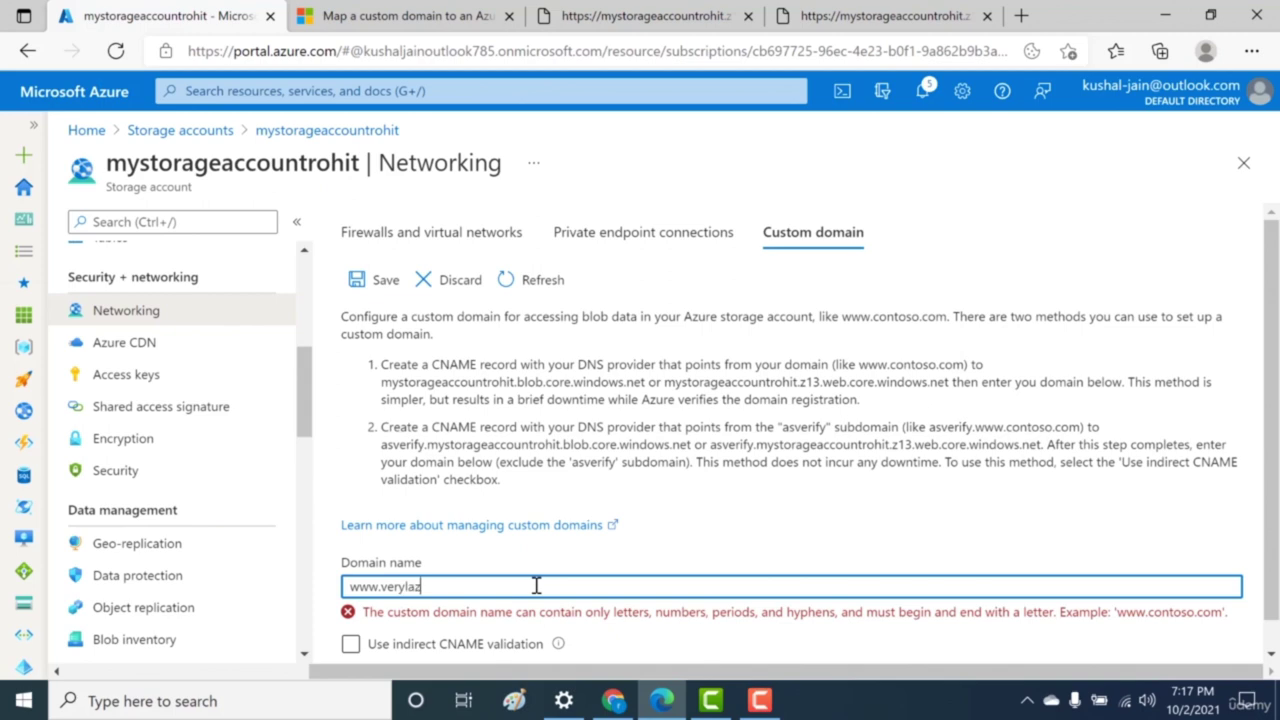
text(ycoder)
click(592, 543)
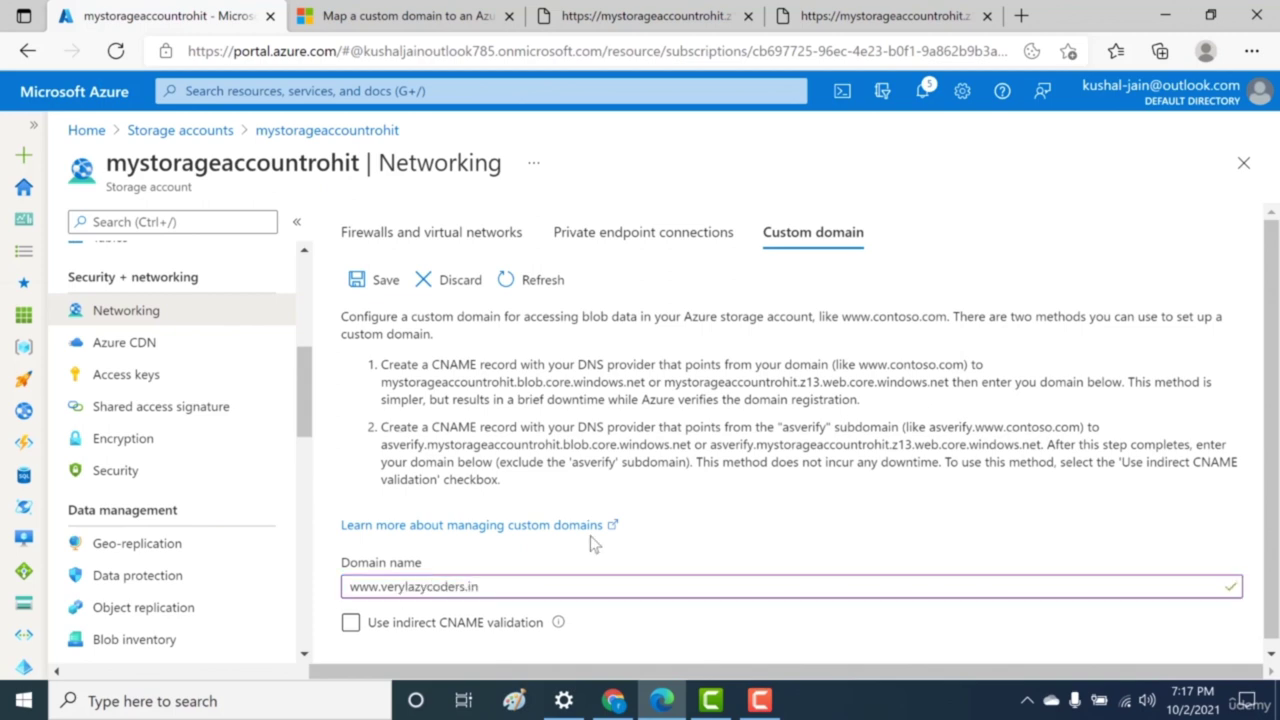
scroll(592, 543, down, 1)
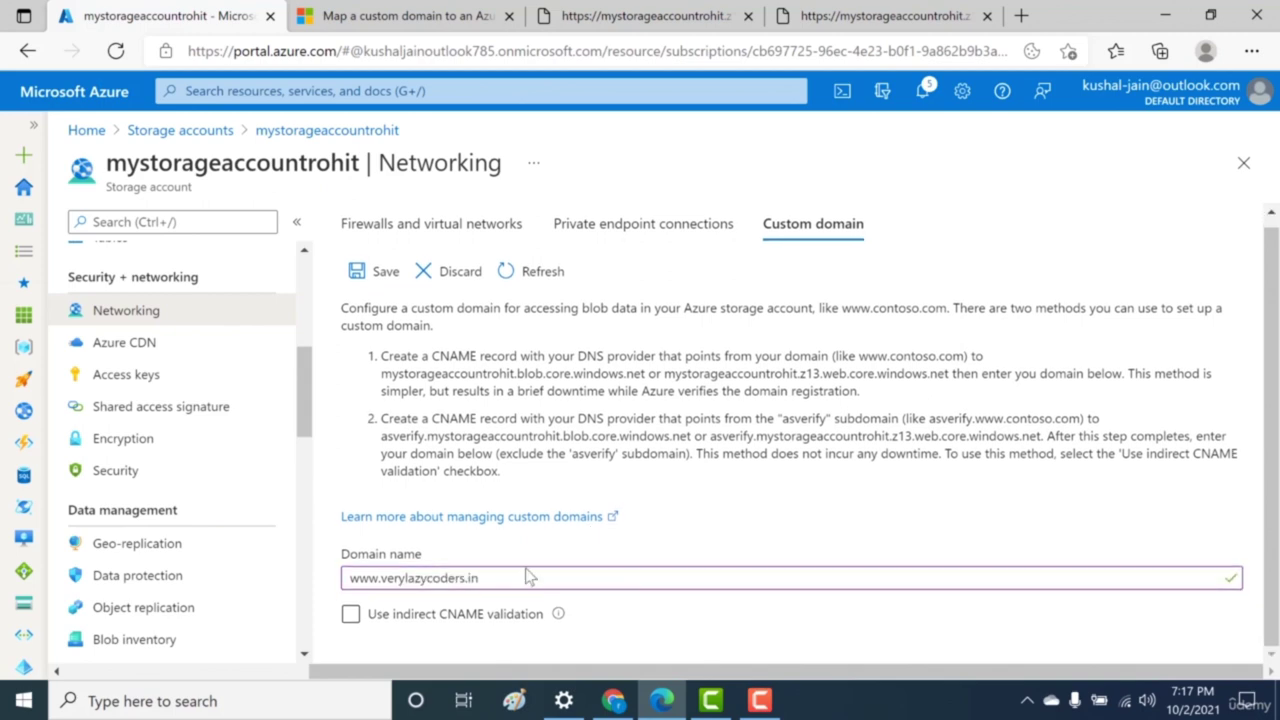
click(373, 276)
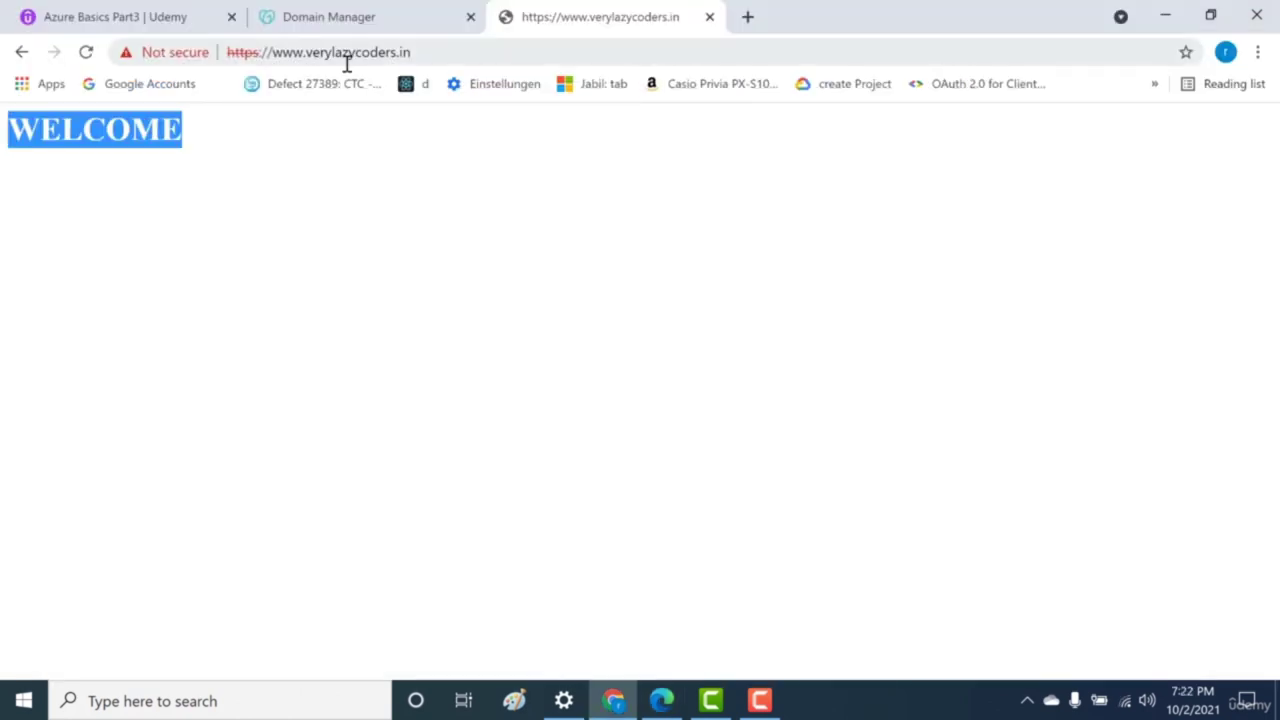
click(347, 60)
key(Return)
drag(229, 134, 38, 133)
click(27, 133)
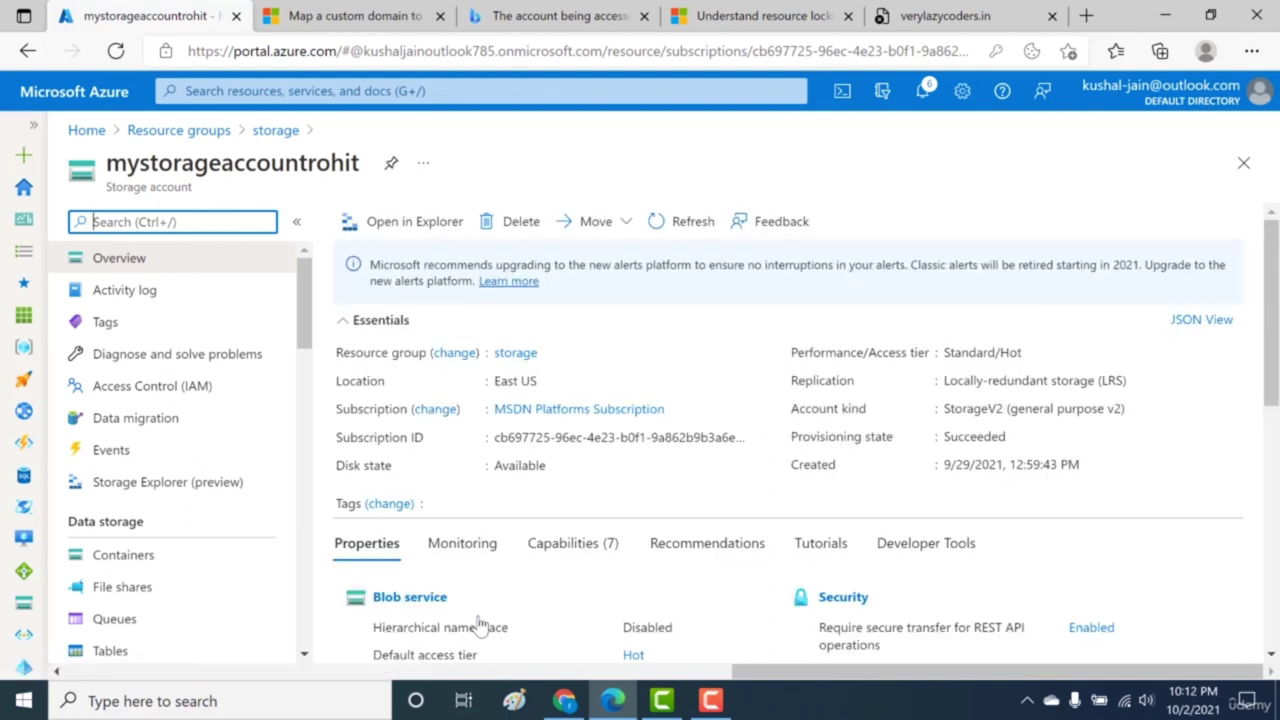
Step: Under Settings > Locks, create a lock named my-lock with lock type Delete
drag(305, 290, 313, 262)
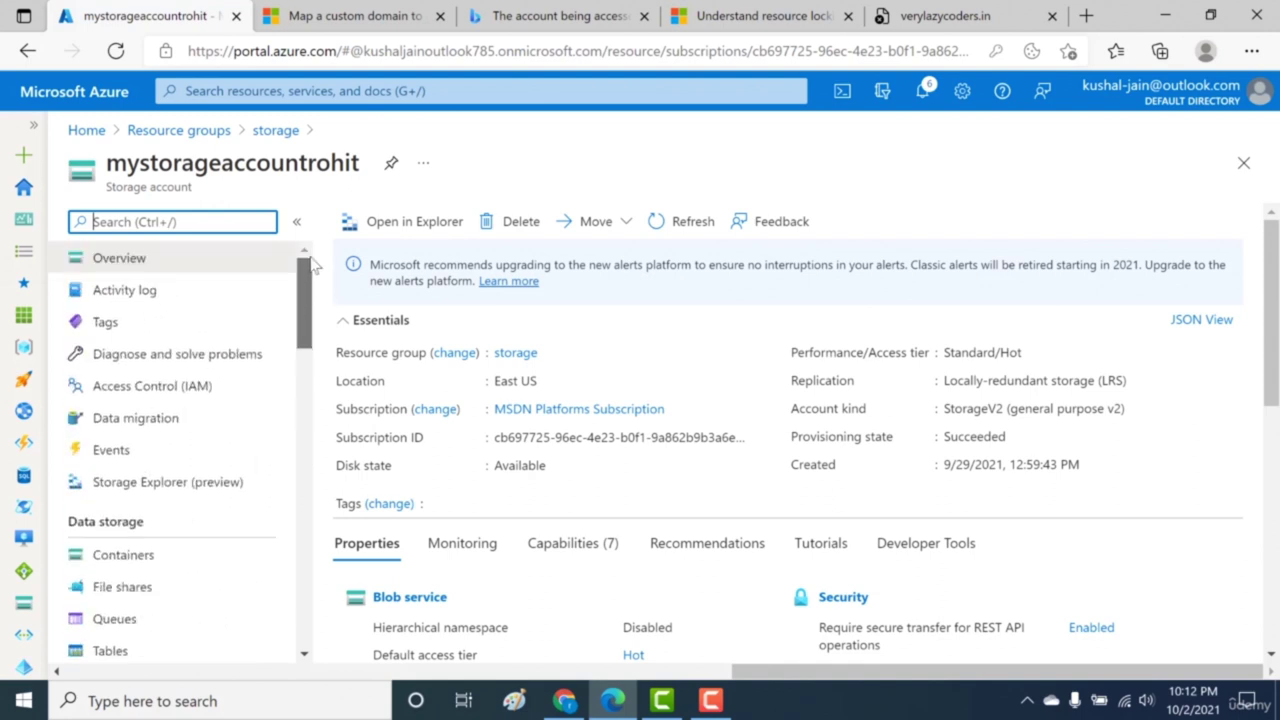
drag(311, 298, 310, 485)
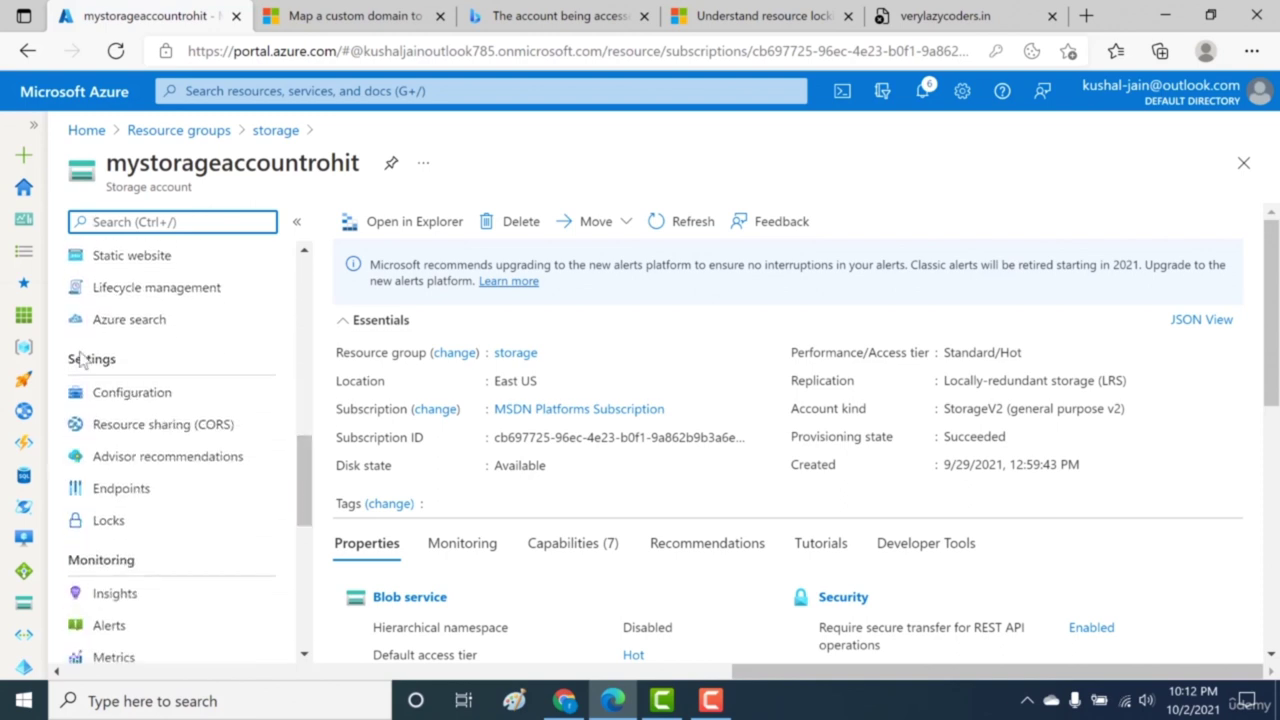
click(131, 520)
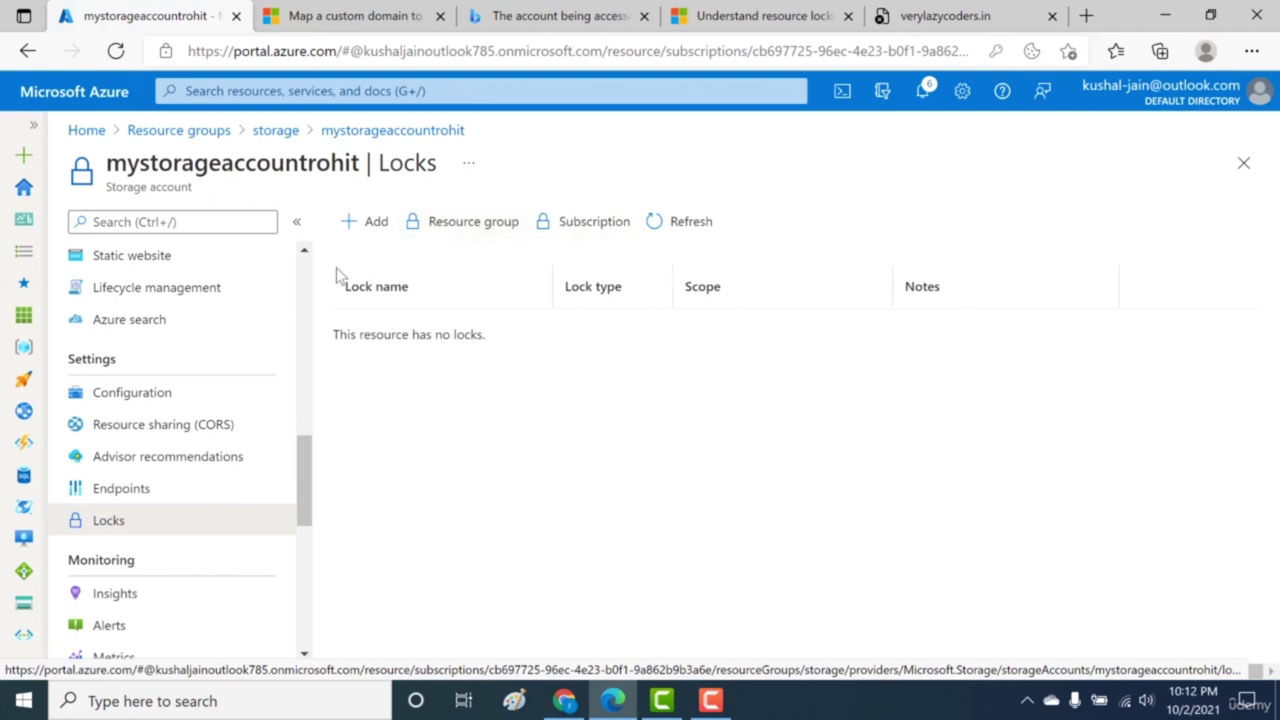
click(375, 218)
click(436, 360)
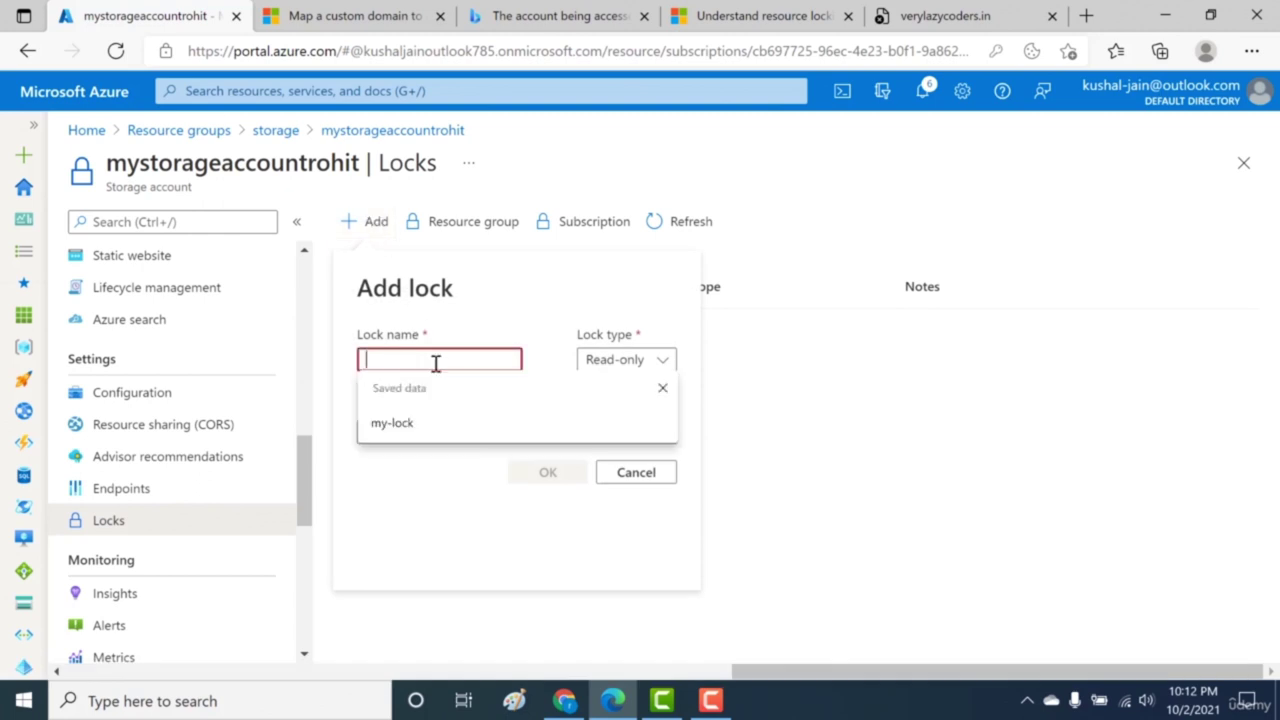
click(425, 421)
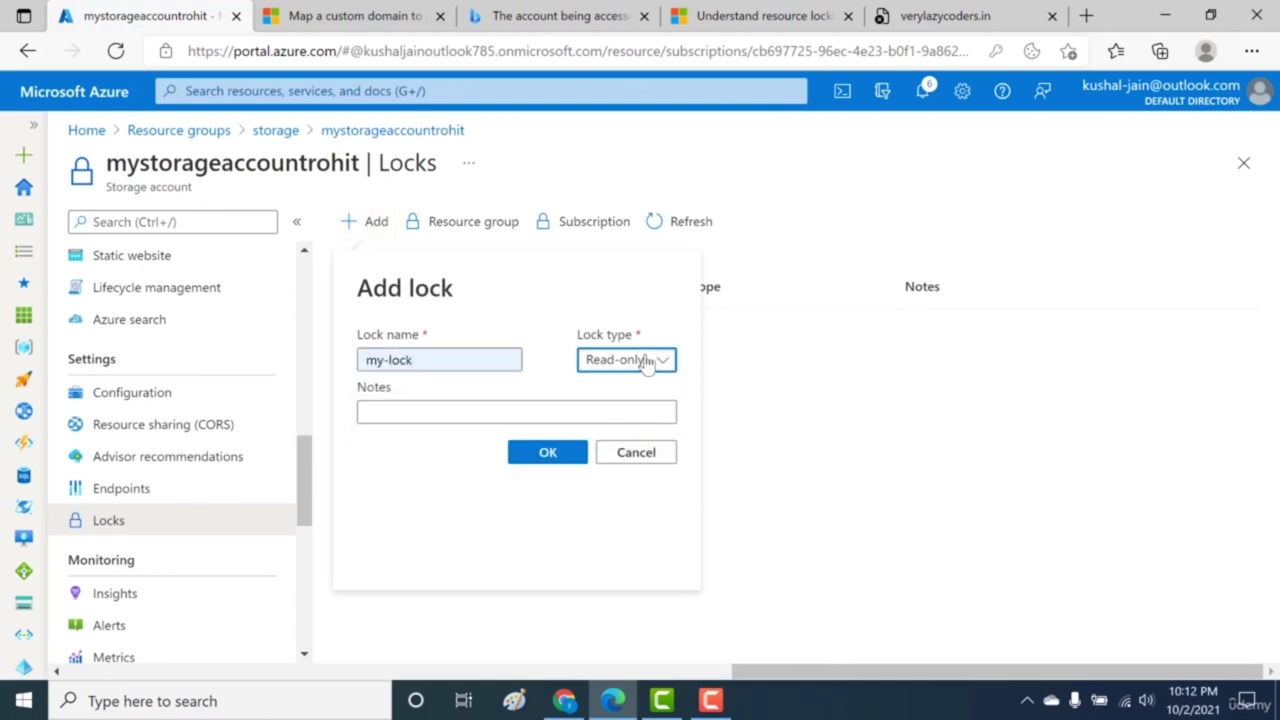
click(652, 360)
click(622, 417)
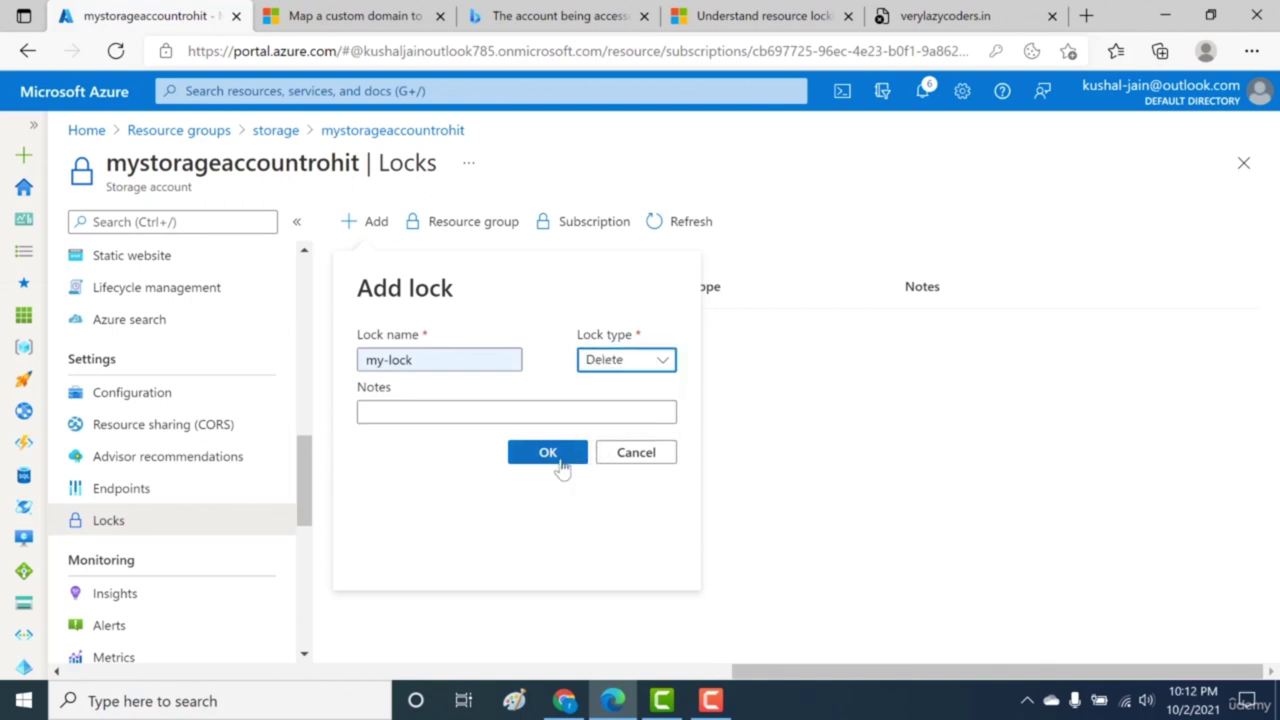
click(560, 460)
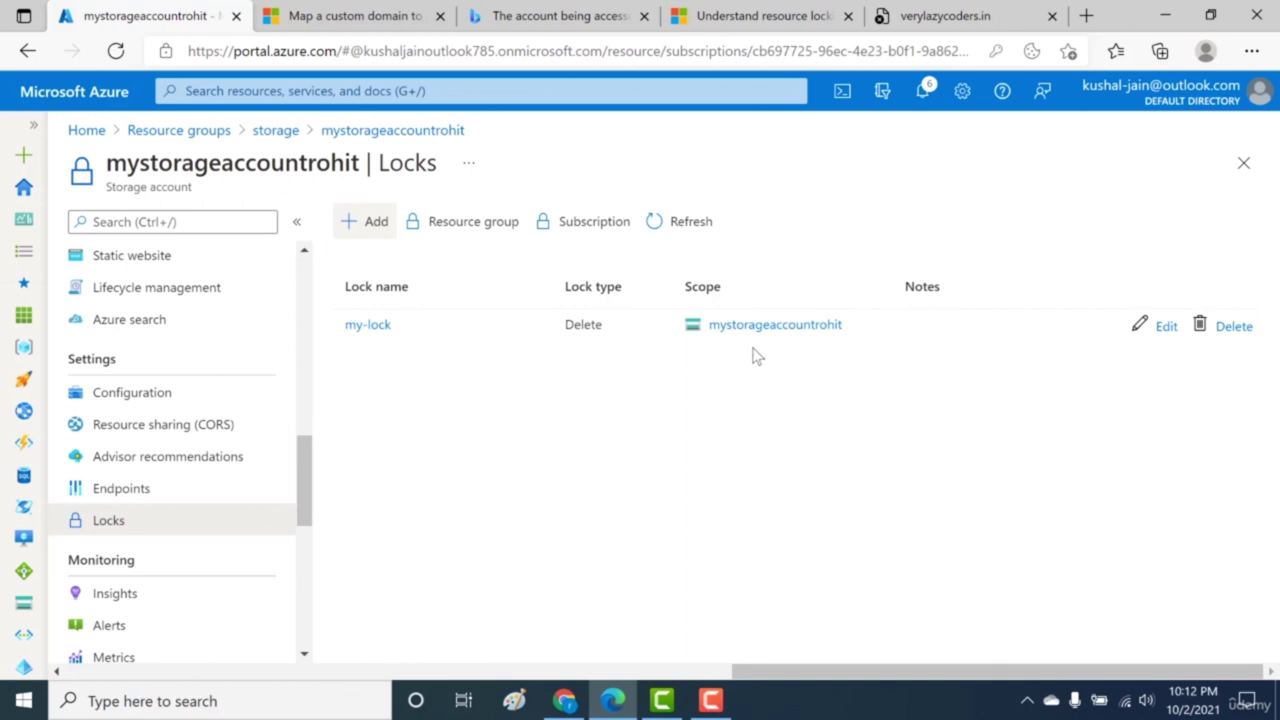
scroll(309, 412, up, 3)
Step: Attempt to delete mycontainer, hit the ScopeLocked error, and return to the Locks page
scroll(309, 412, up, 4)
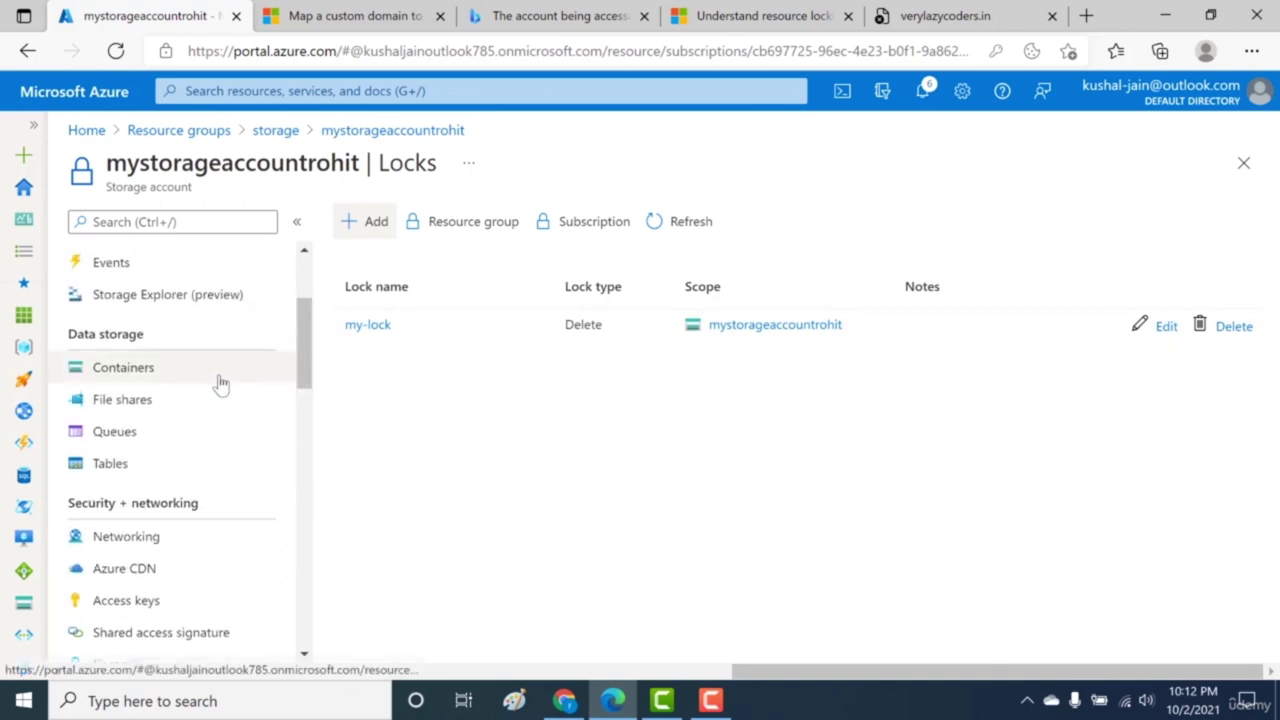
click(221, 385)
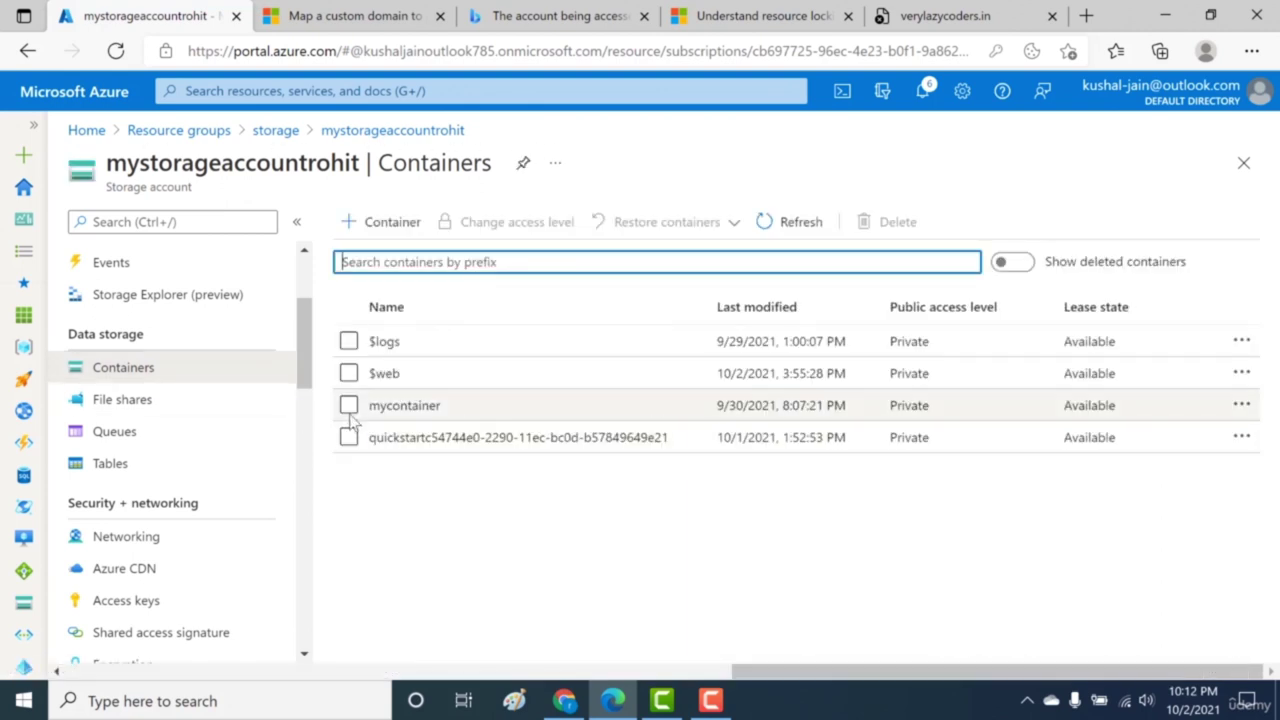
click(348, 405)
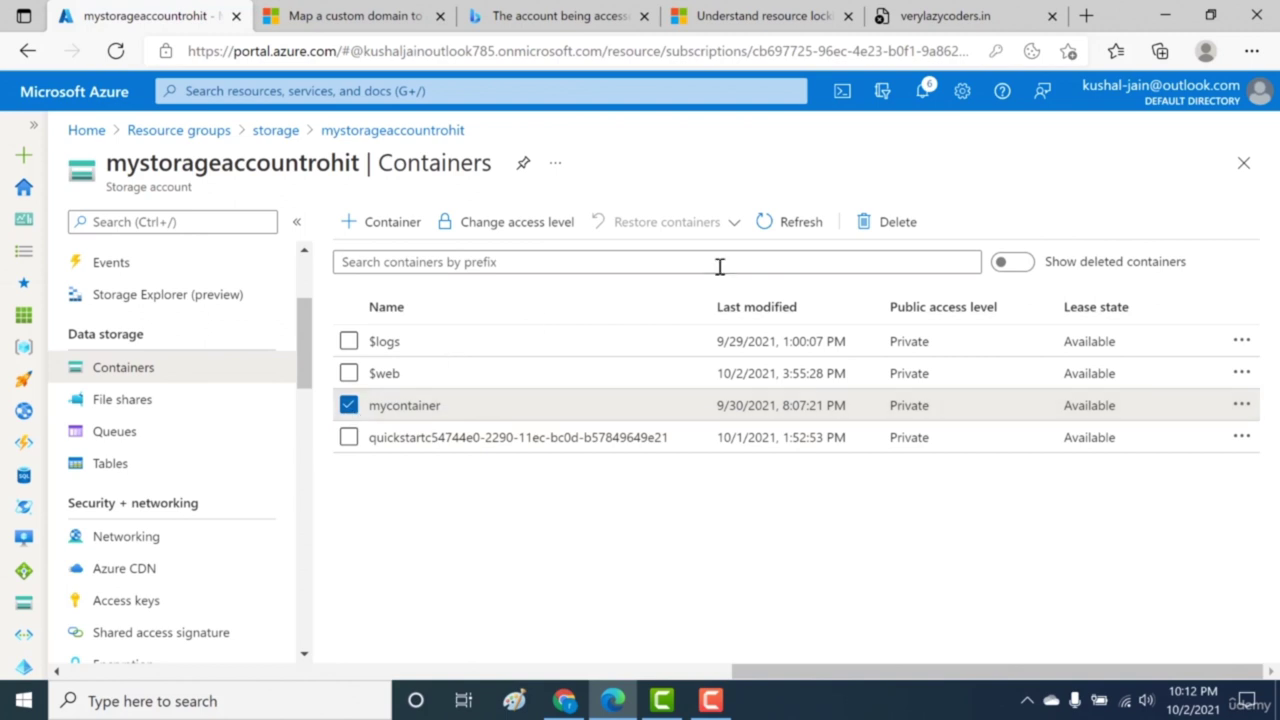
click(898, 224)
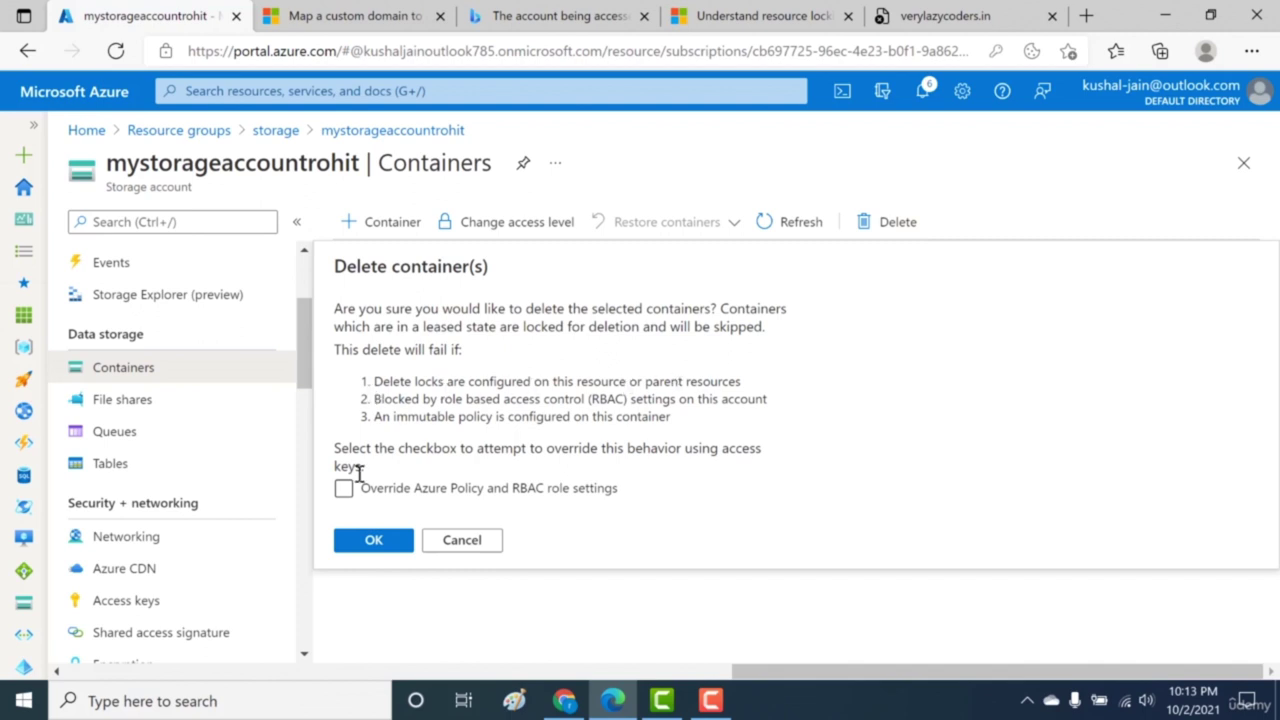
click(358, 540)
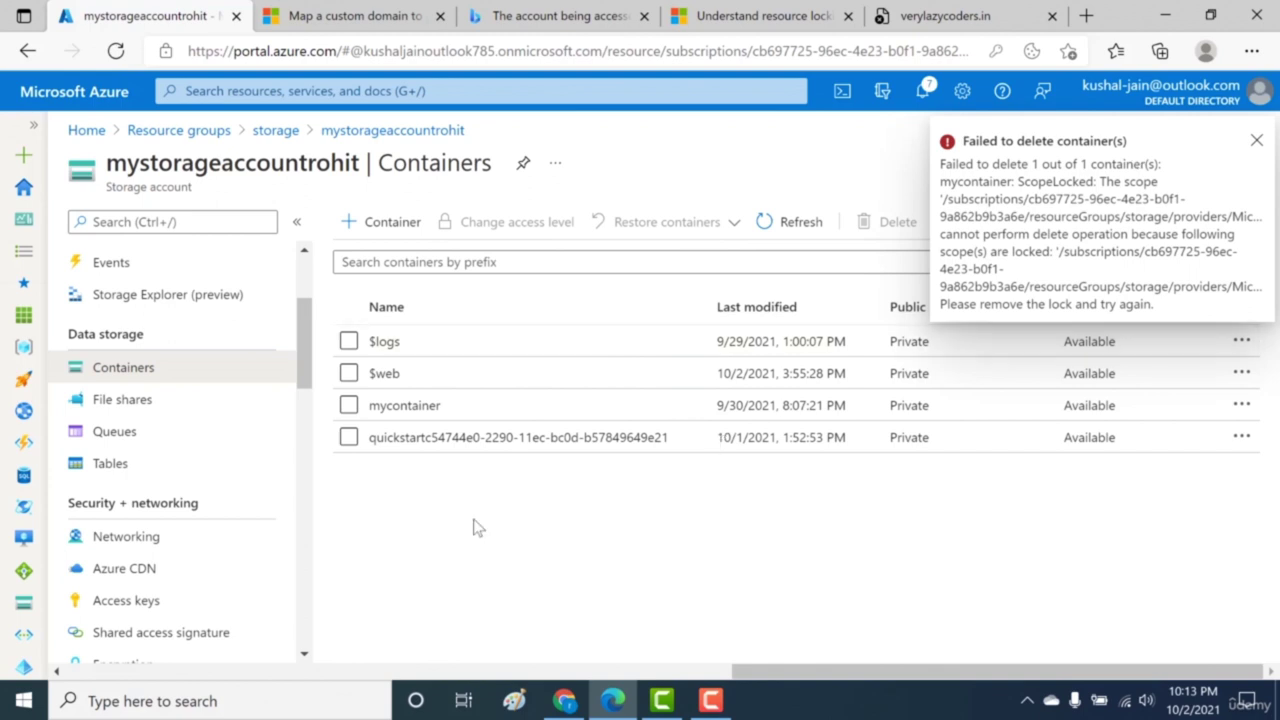
scroll(300, 615, down, 8)
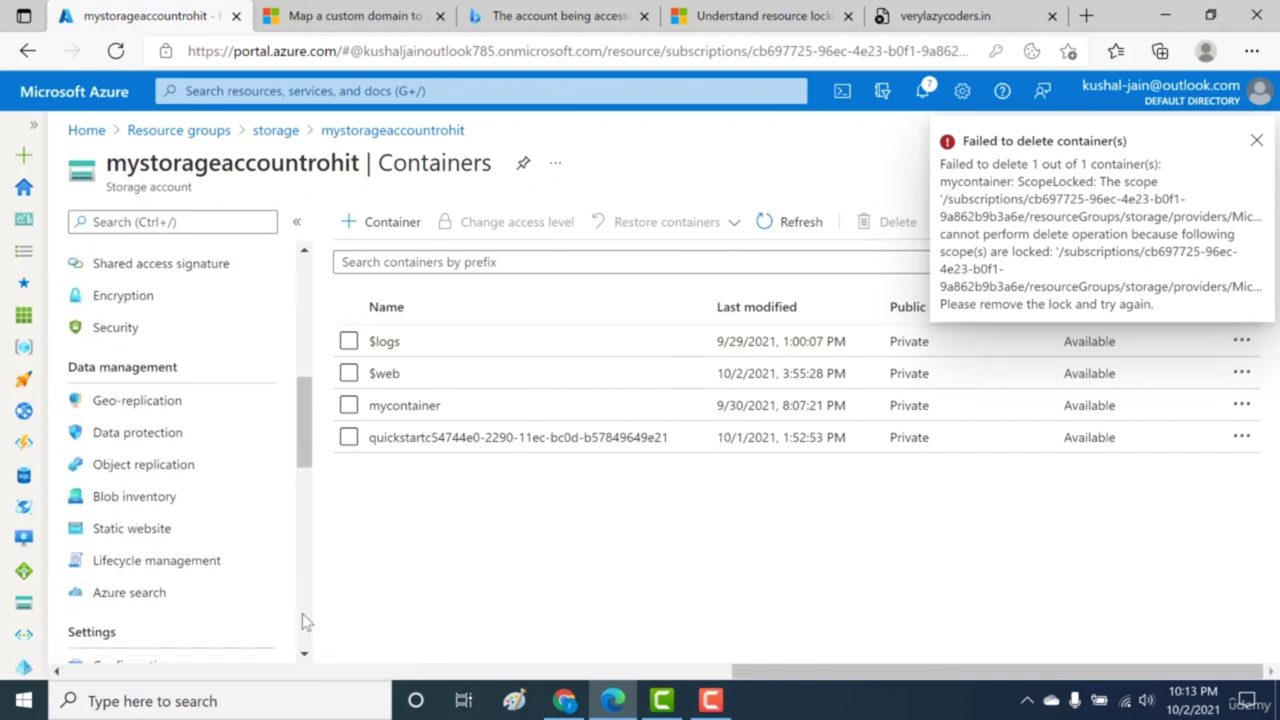
click(167, 425)
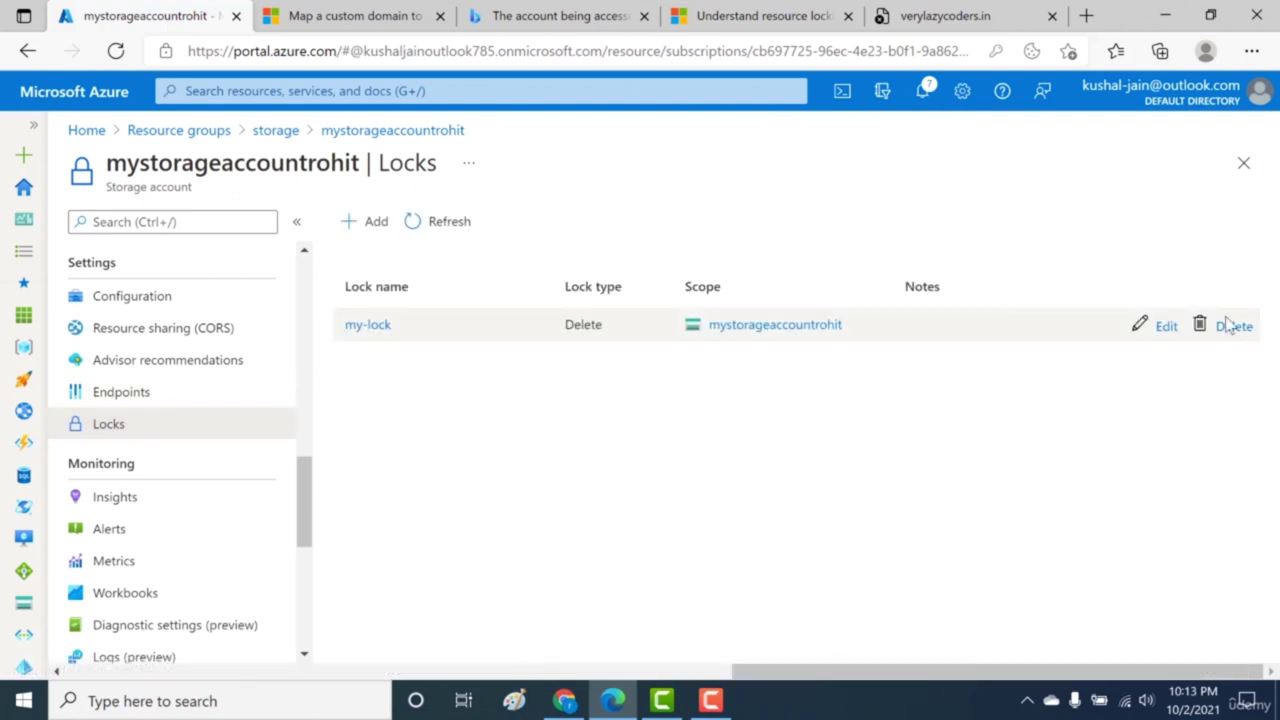
Step: Delete the my-lock lock, then delete mycontainer from Containers
click(1233, 326)
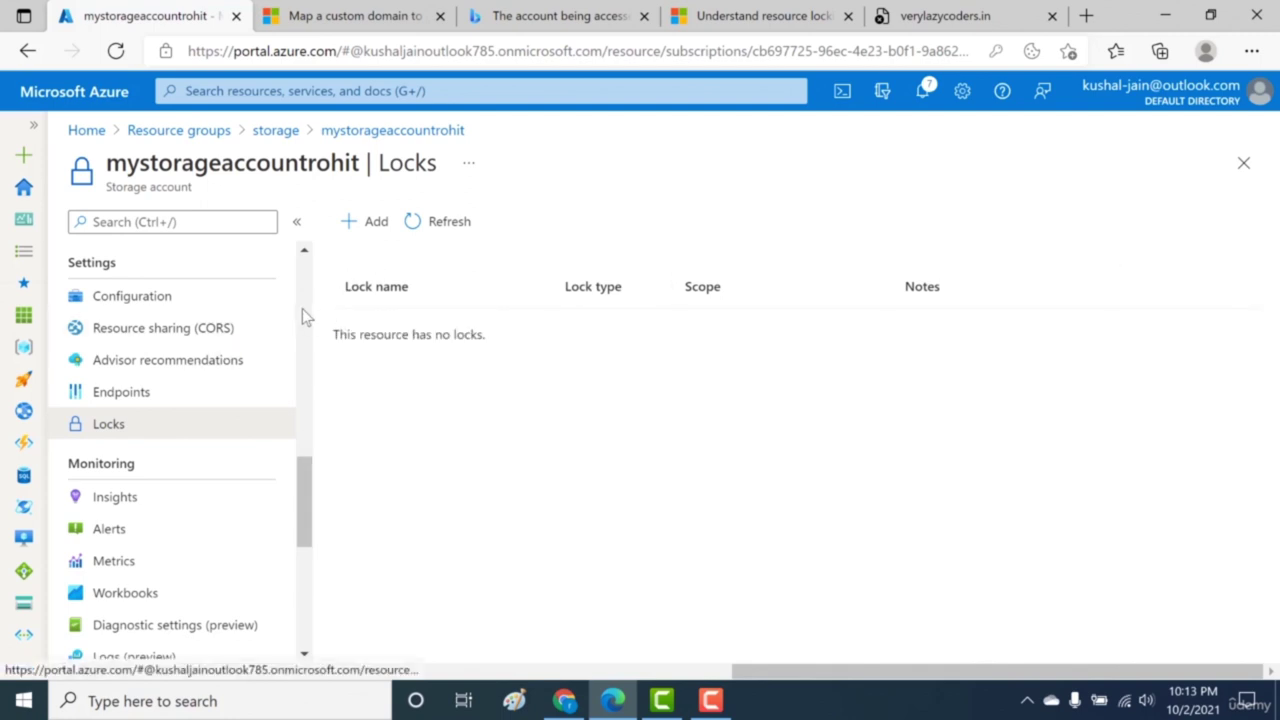
scroll(308, 315, up, 2)
scroll(308, 315, up, 5)
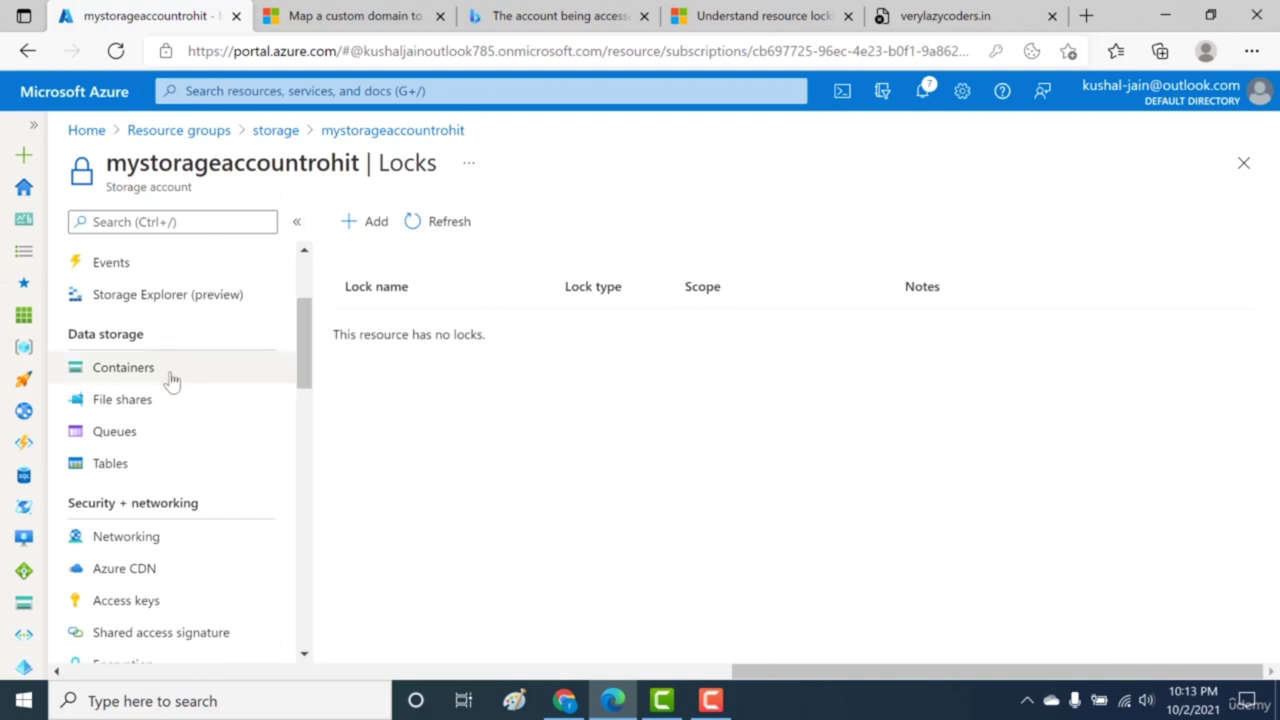
click(171, 377)
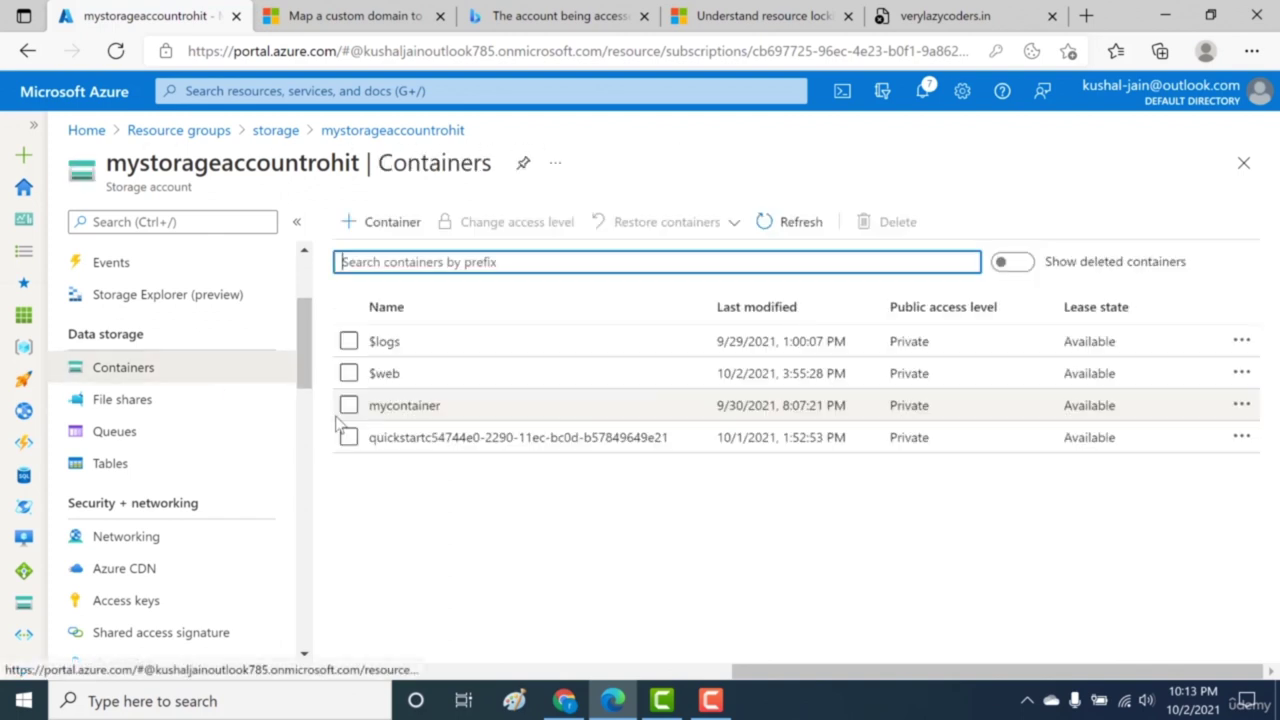
click(348, 405)
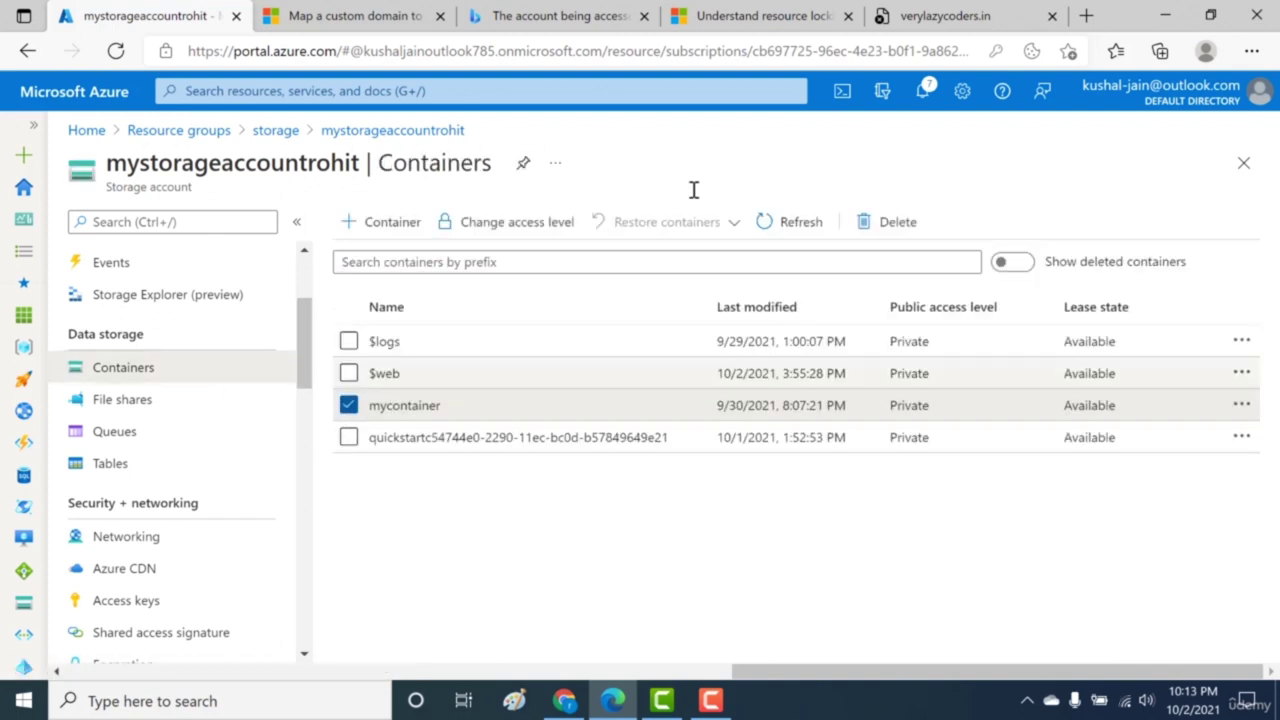
click(886, 221)
click(364, 539)
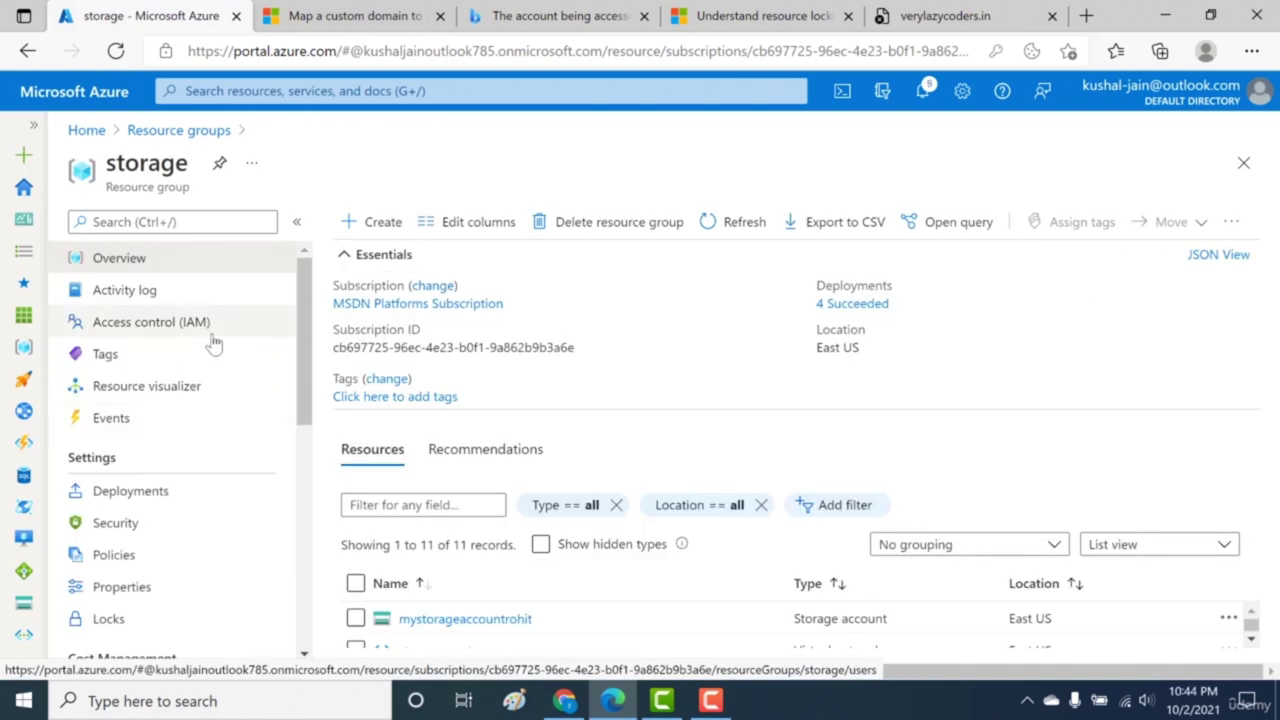
Step: Start a new storage account in the 'storage' resource group
click(383, 223)
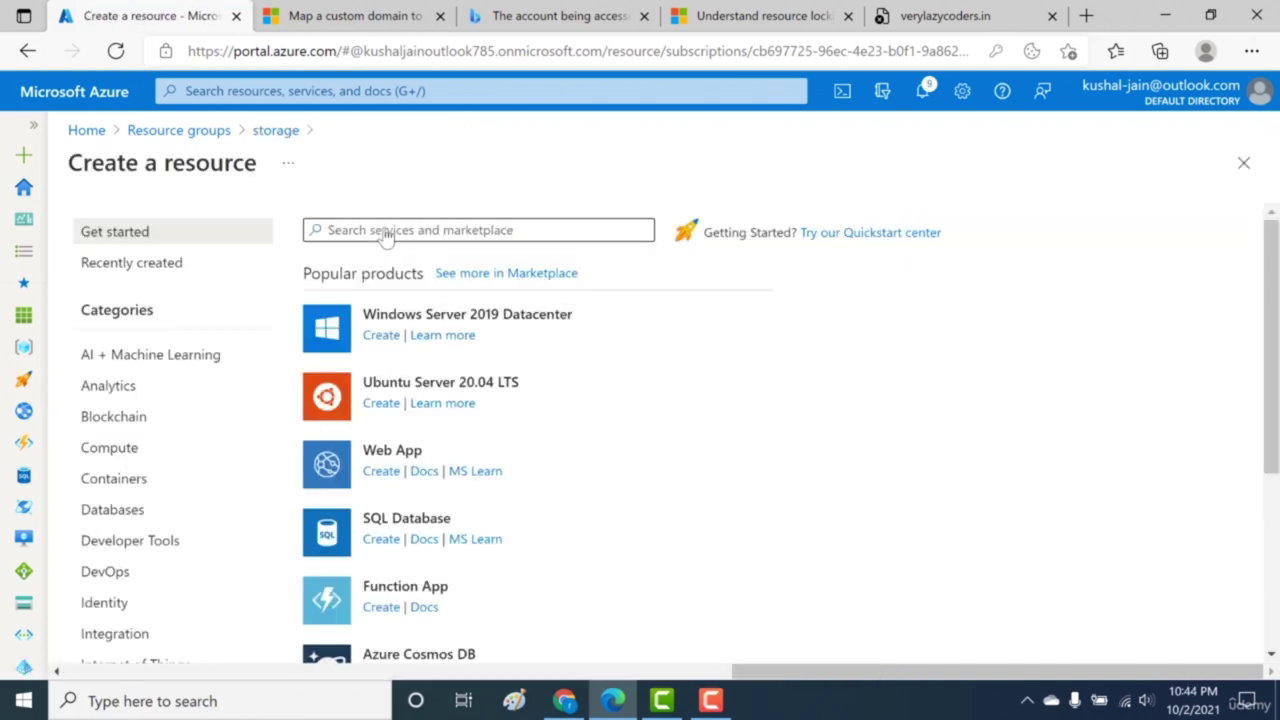
text(storageacco)
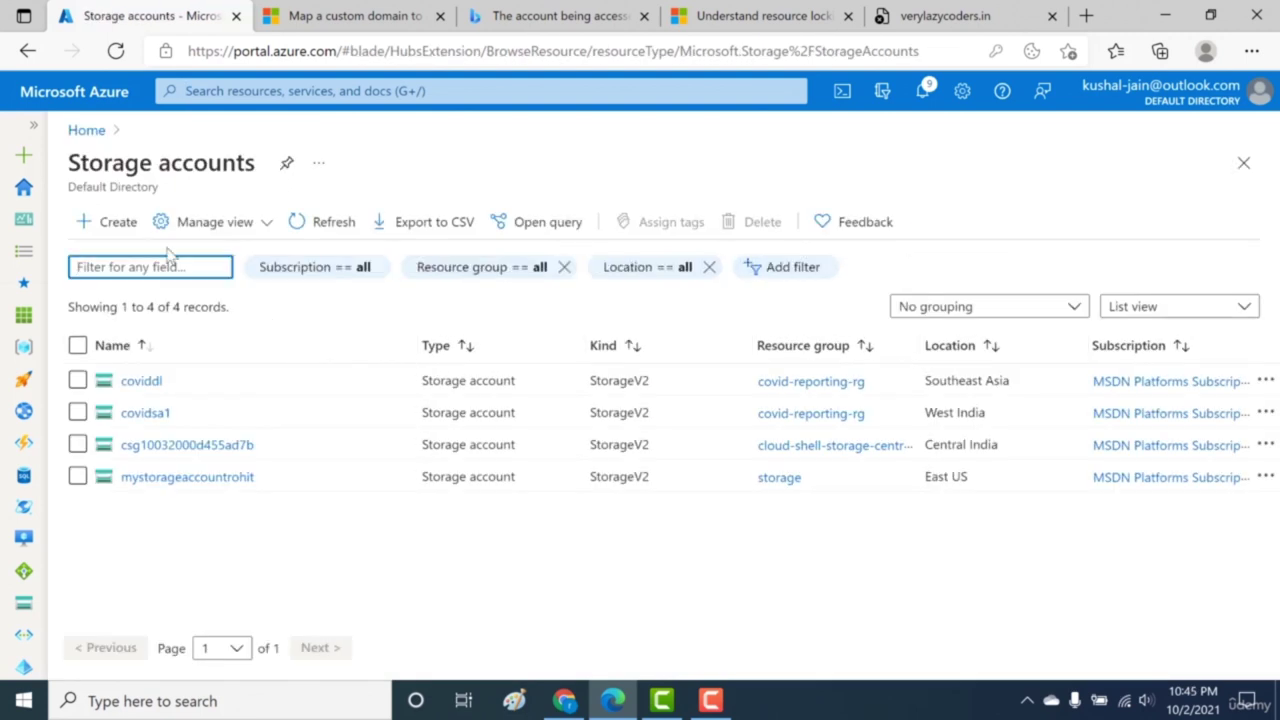
click(122, 228)
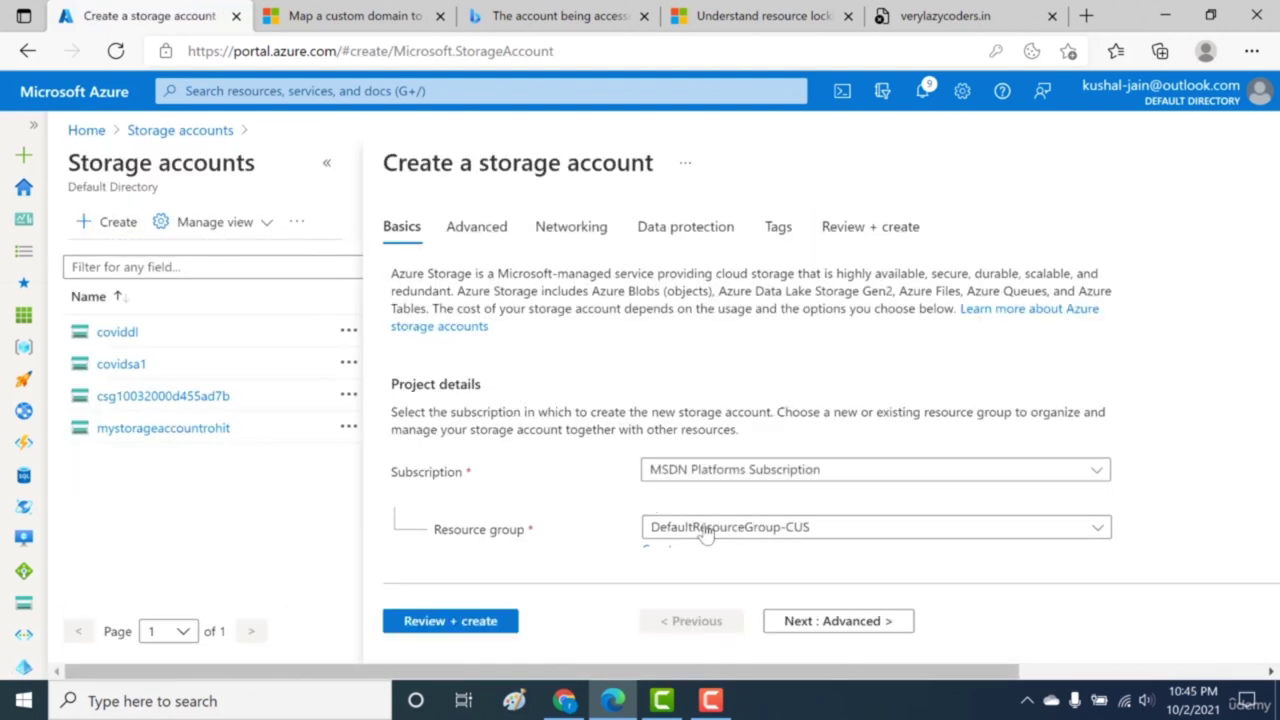
click(706, 537)
click(743, 508)
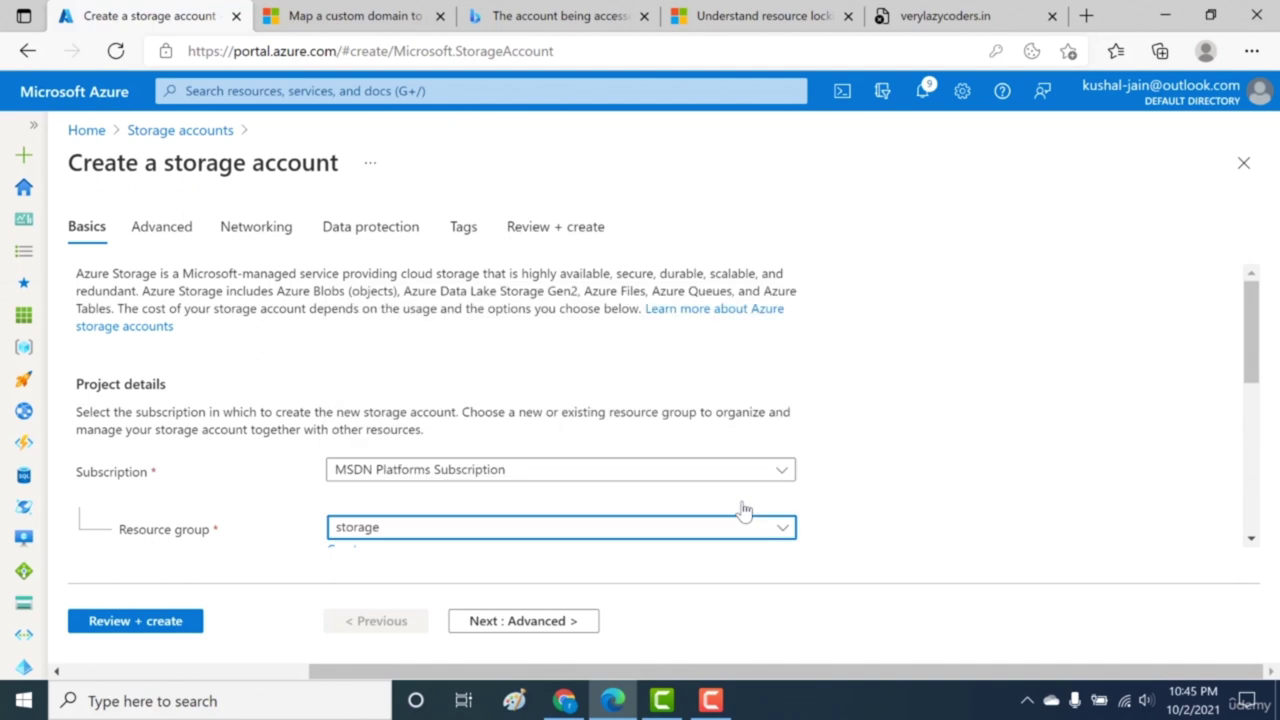
Step: Name the storage account mystorageaccountrohit02
scroll(860, 428, down, 3)
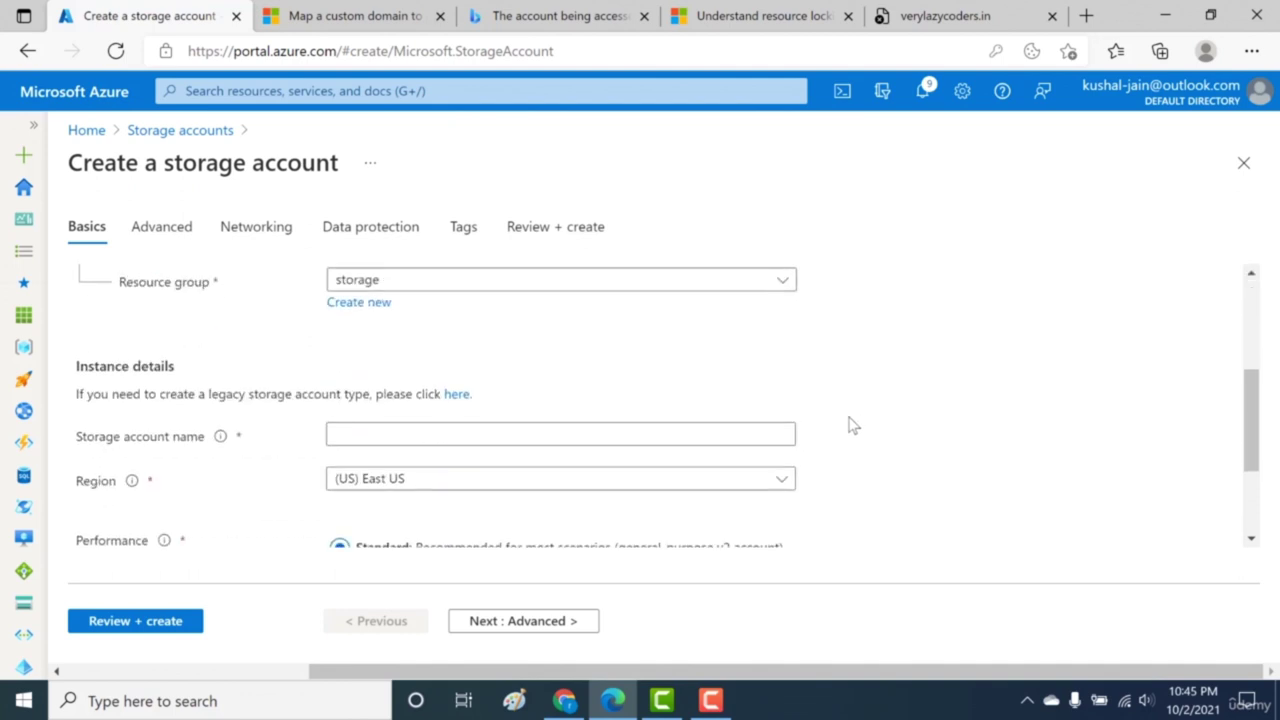
click(575, 434)
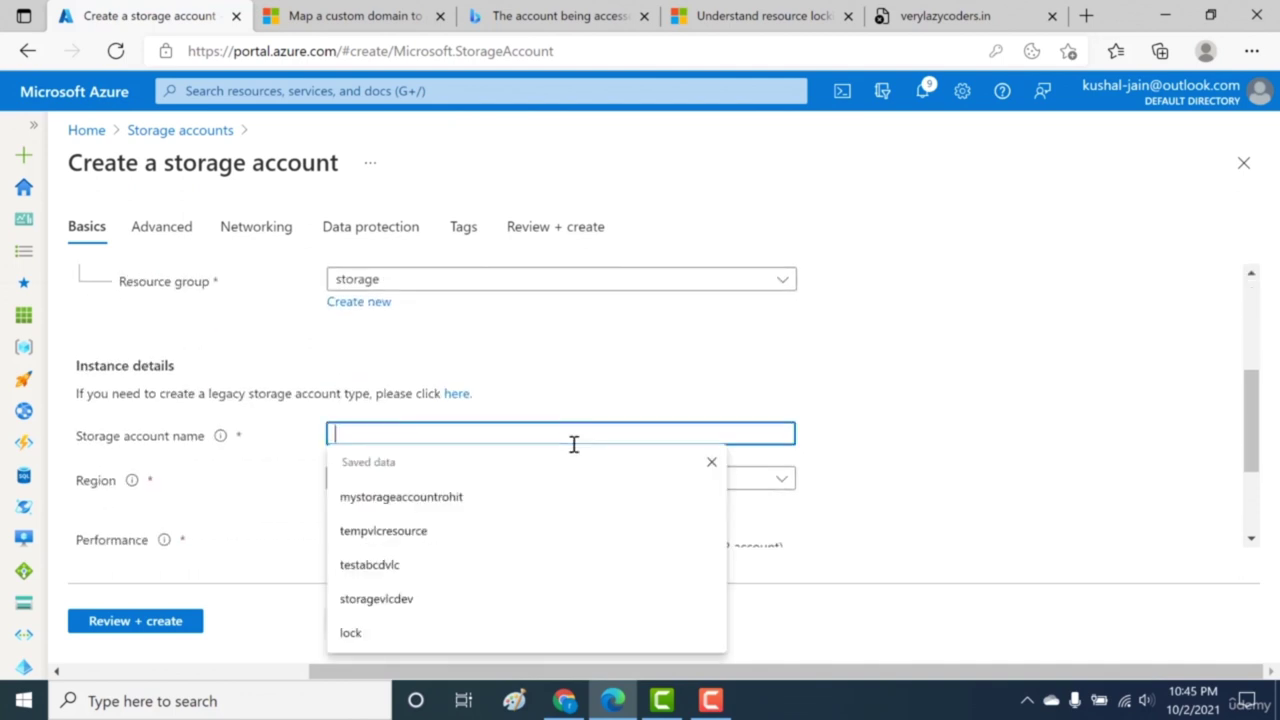
click(530, 492)
text(0)
key(BackSpace)
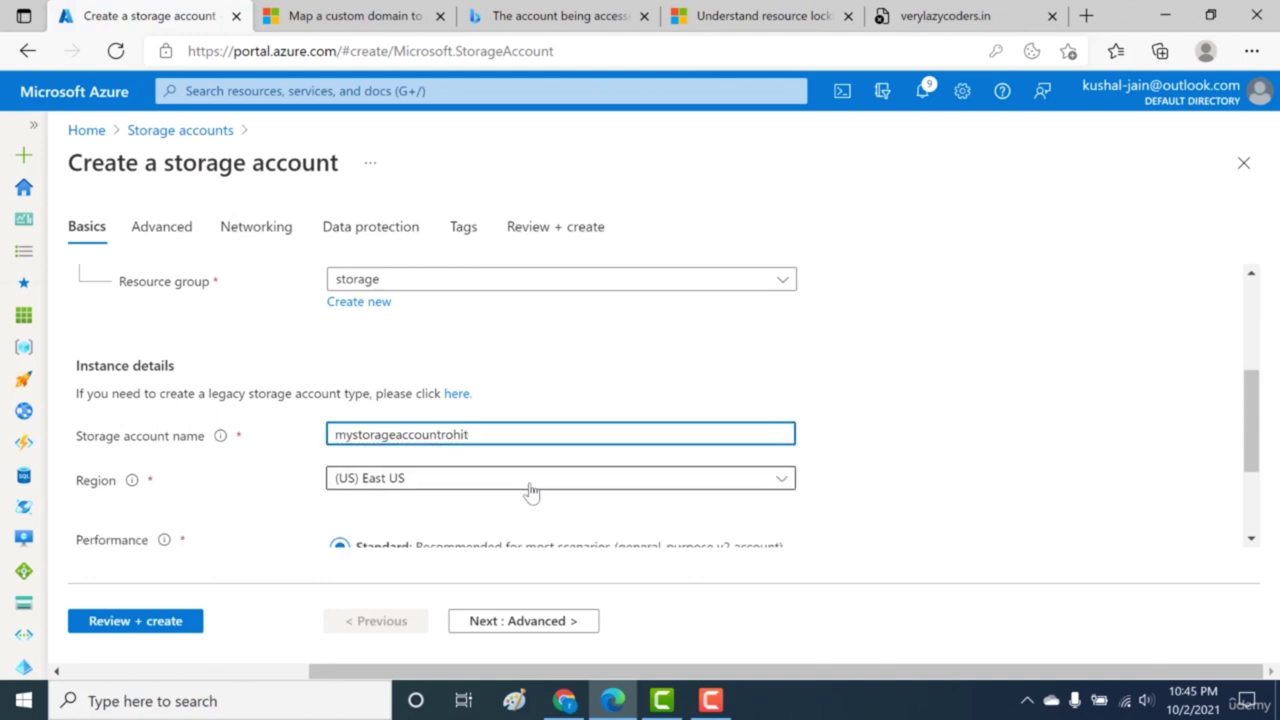
text(01)
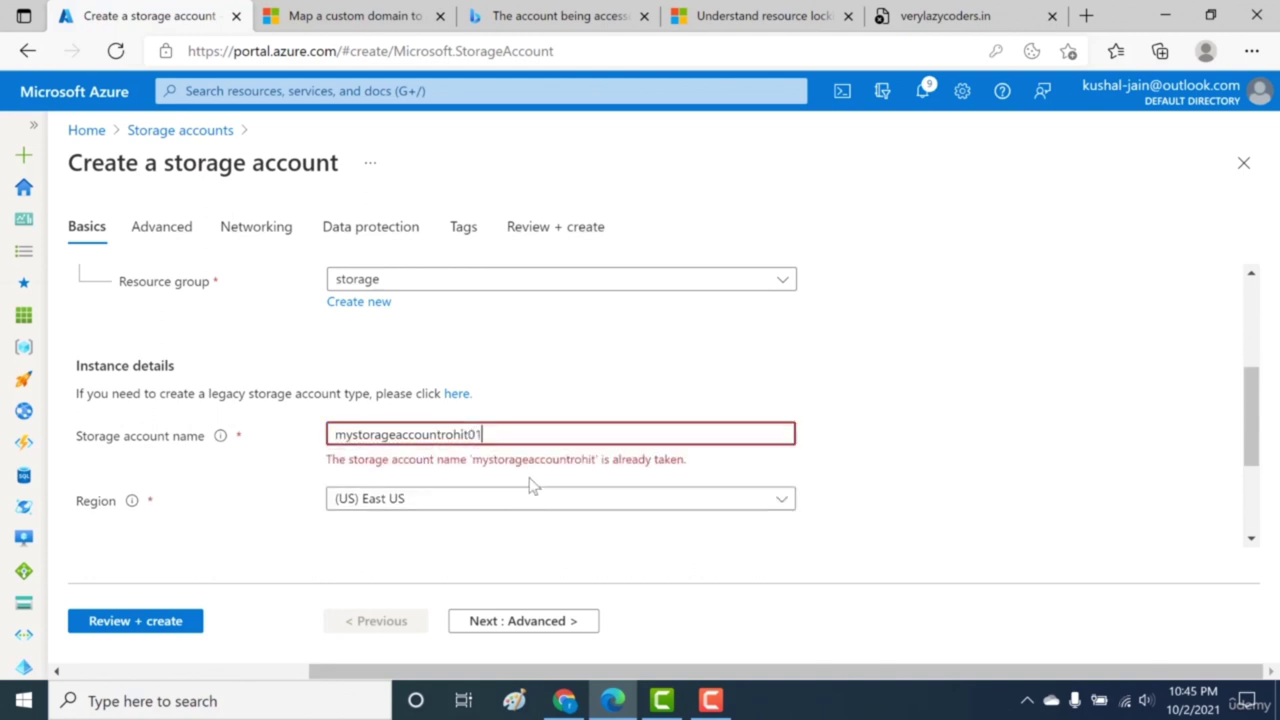
key(BackSpace)
text(2)
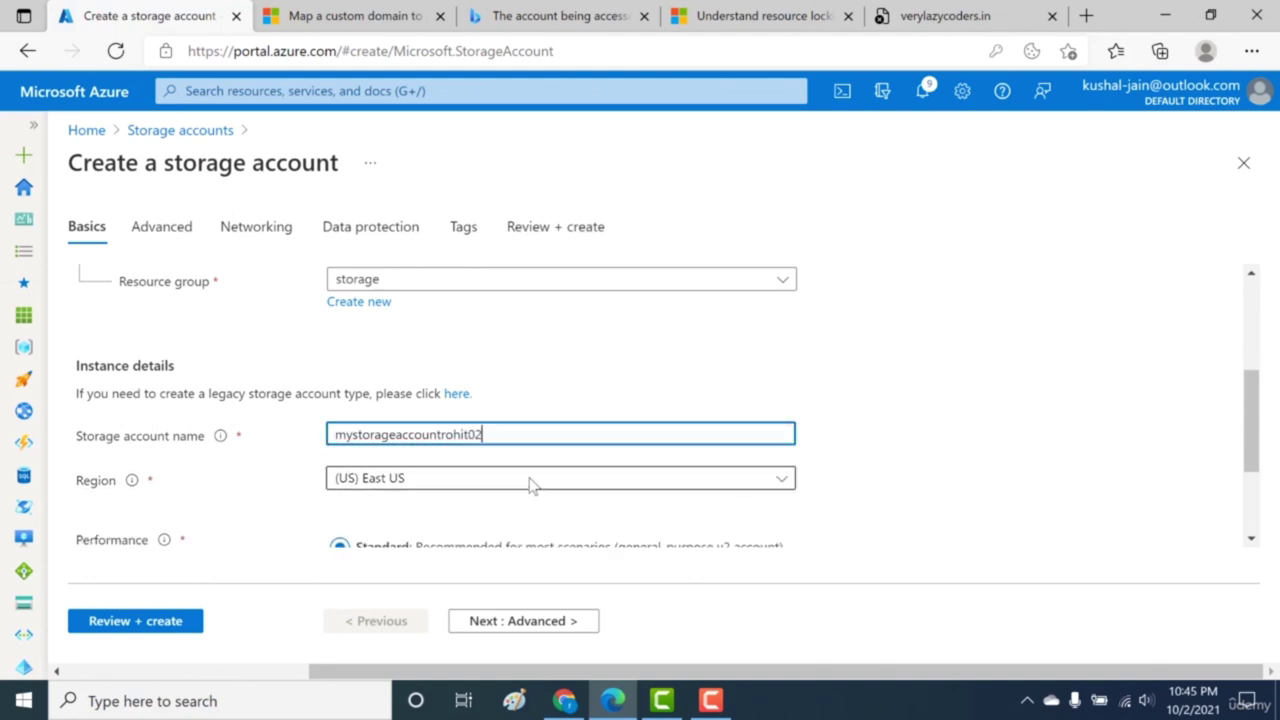
click(447, 530)
Step: Check the Data protection settings and run Review + create validation
scroll(447, 530, down, 3)
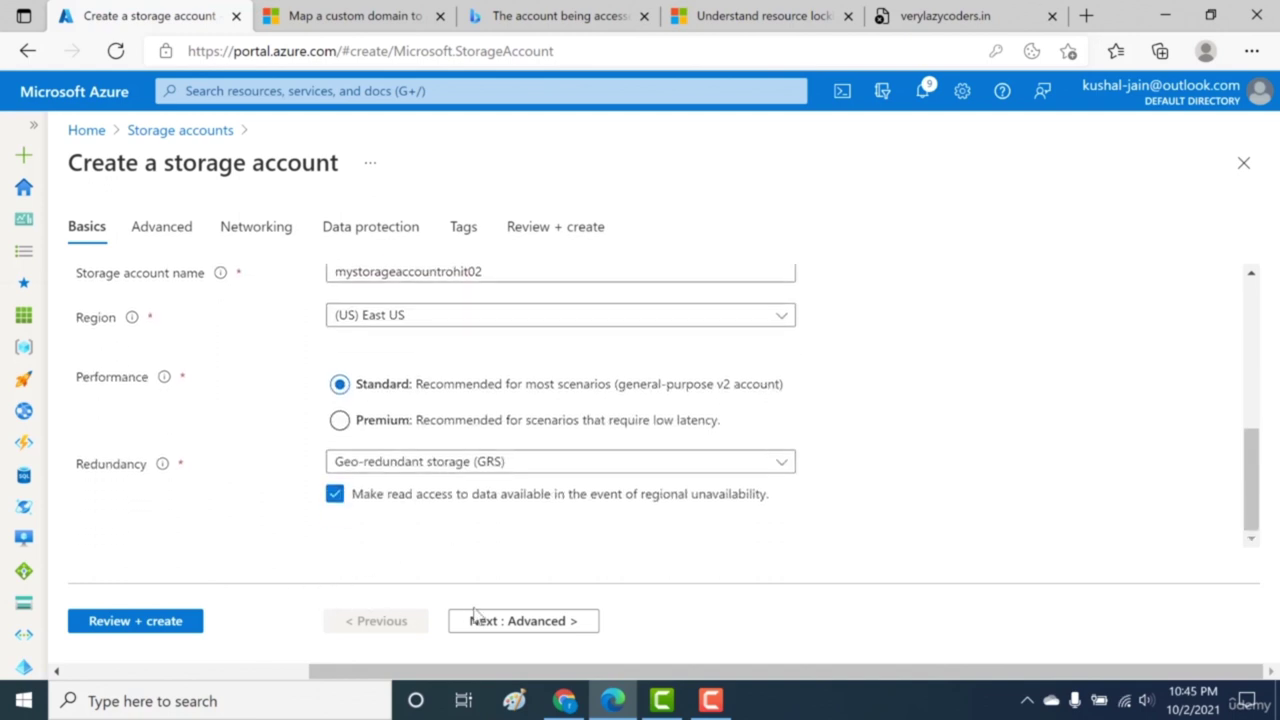
scroll(437, 486, up, 8)
click(369, 228)
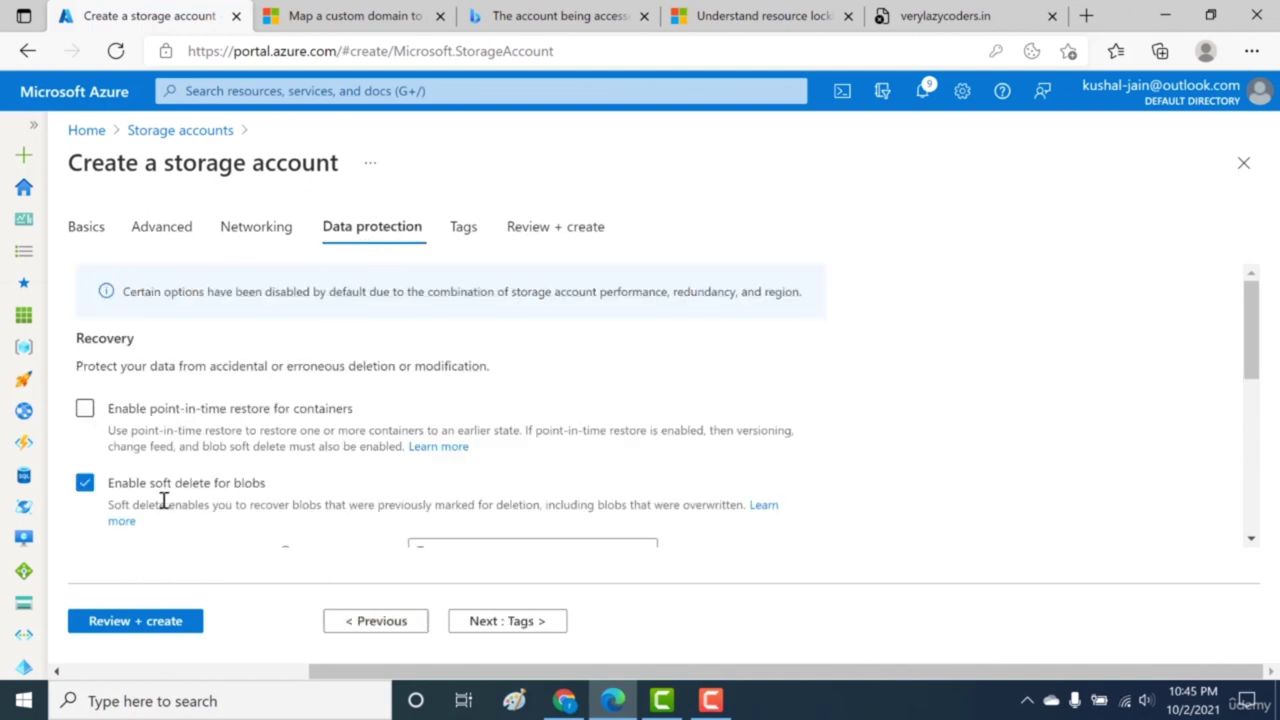
drag(1247, 372, 1248, 402)
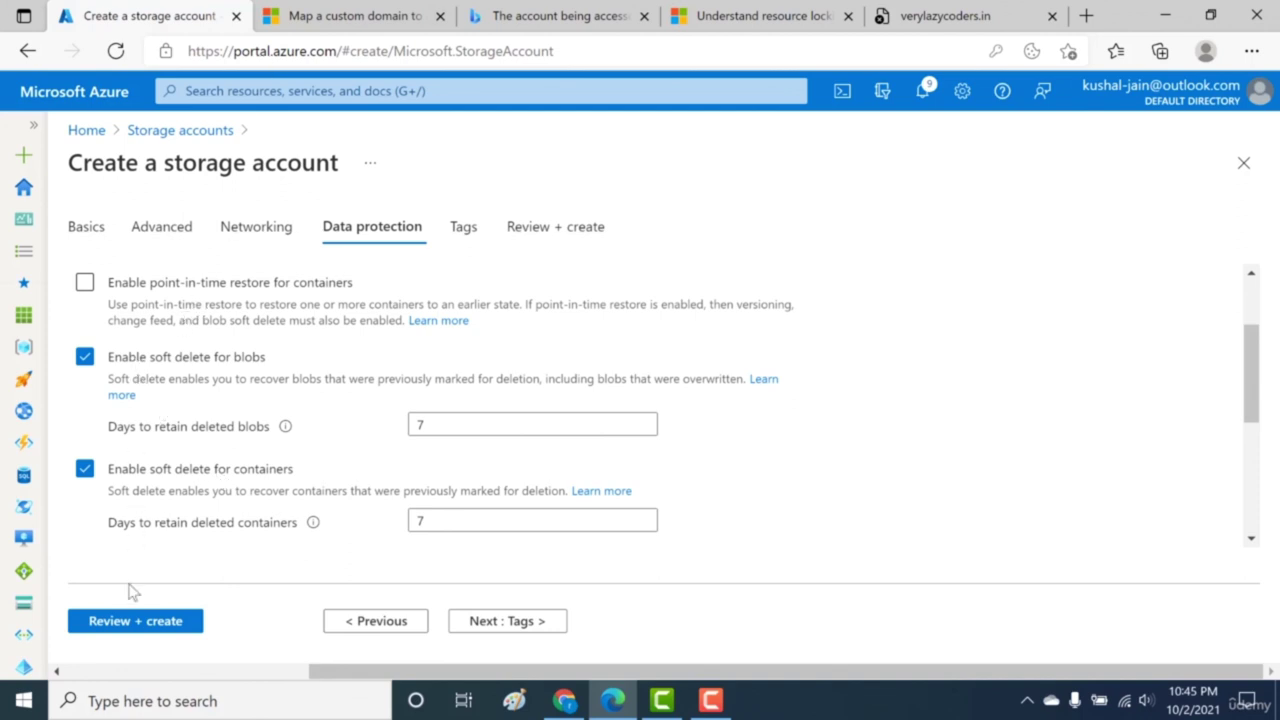
click(135, 621)
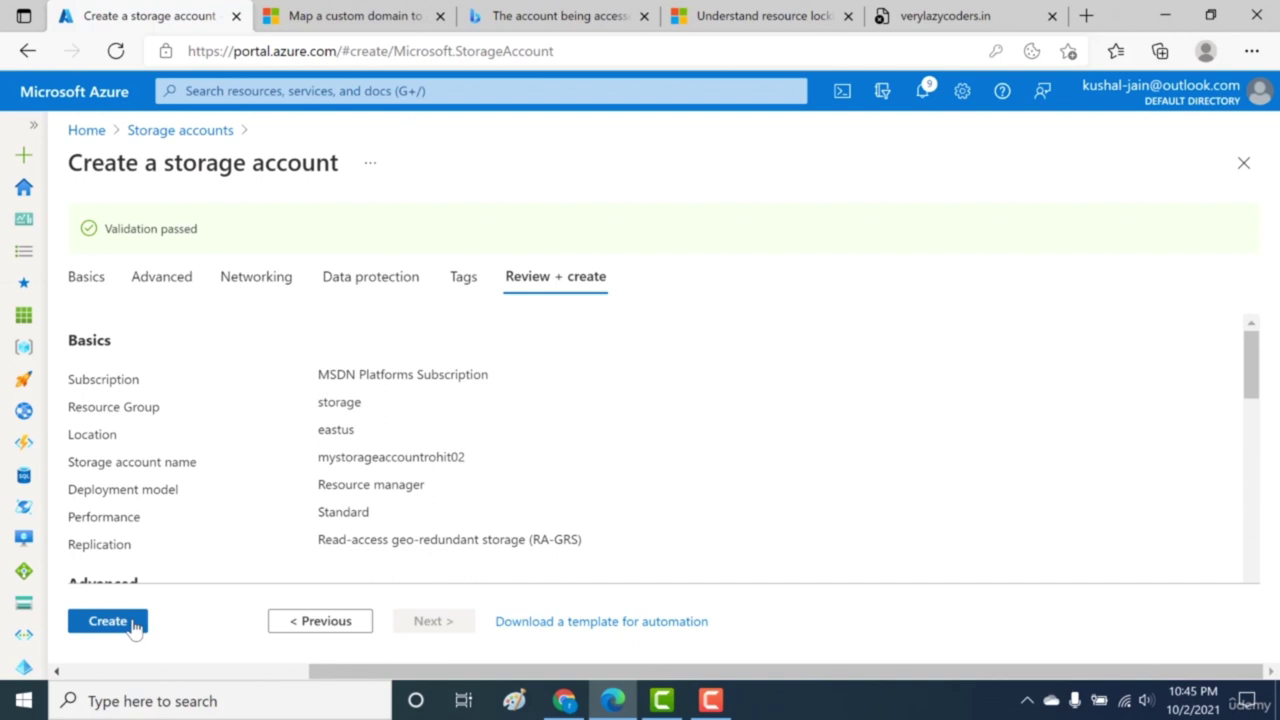
Step: Create mystorageaccountrohit02, close the verylazycoders.in tab, and go to the deployed resource
click(135, 624)
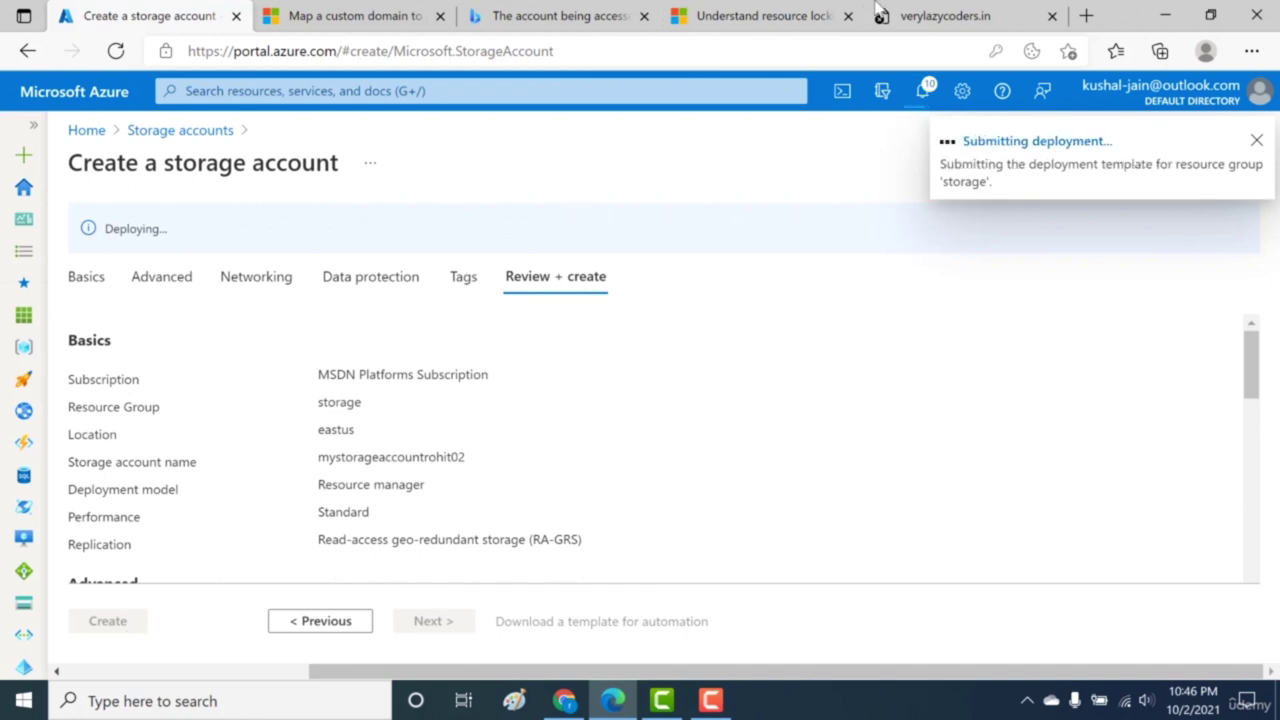
click(1053, 16)
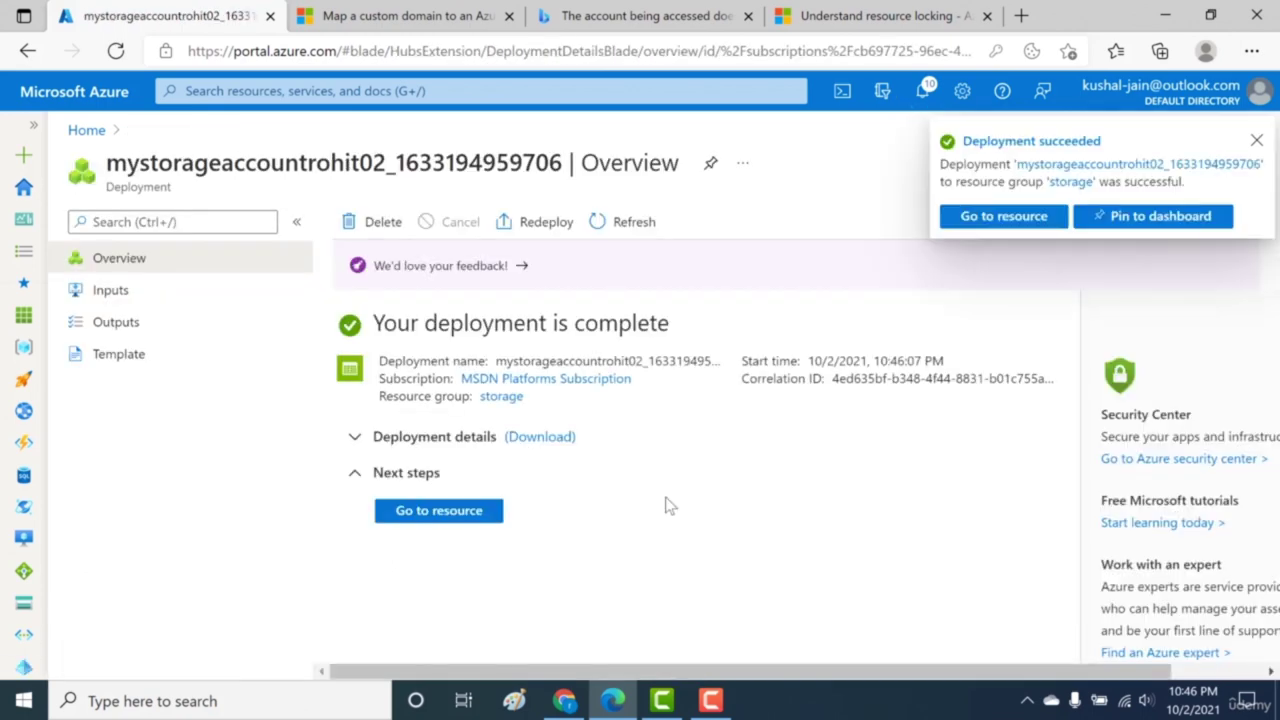
click(438, 510)
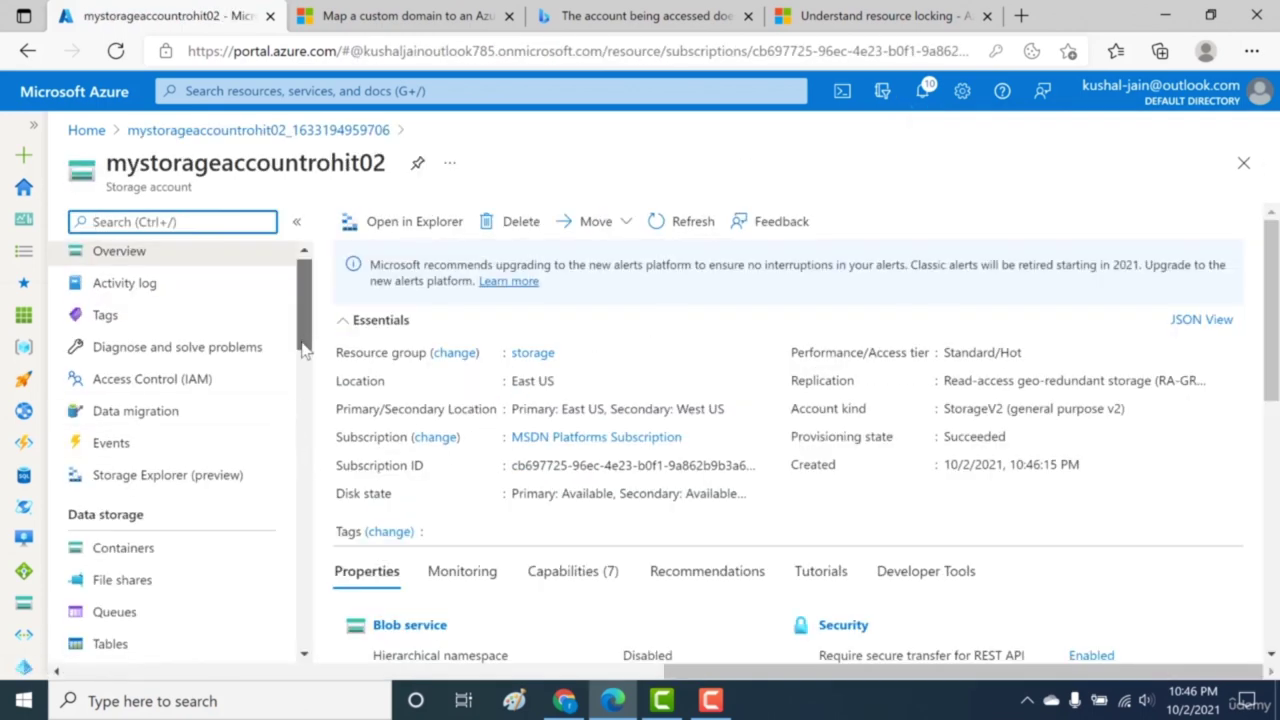
scroll(301, 345, down, 3)
Step: From the new account's Containers page, create a container named mycontainer
click(168, 385)
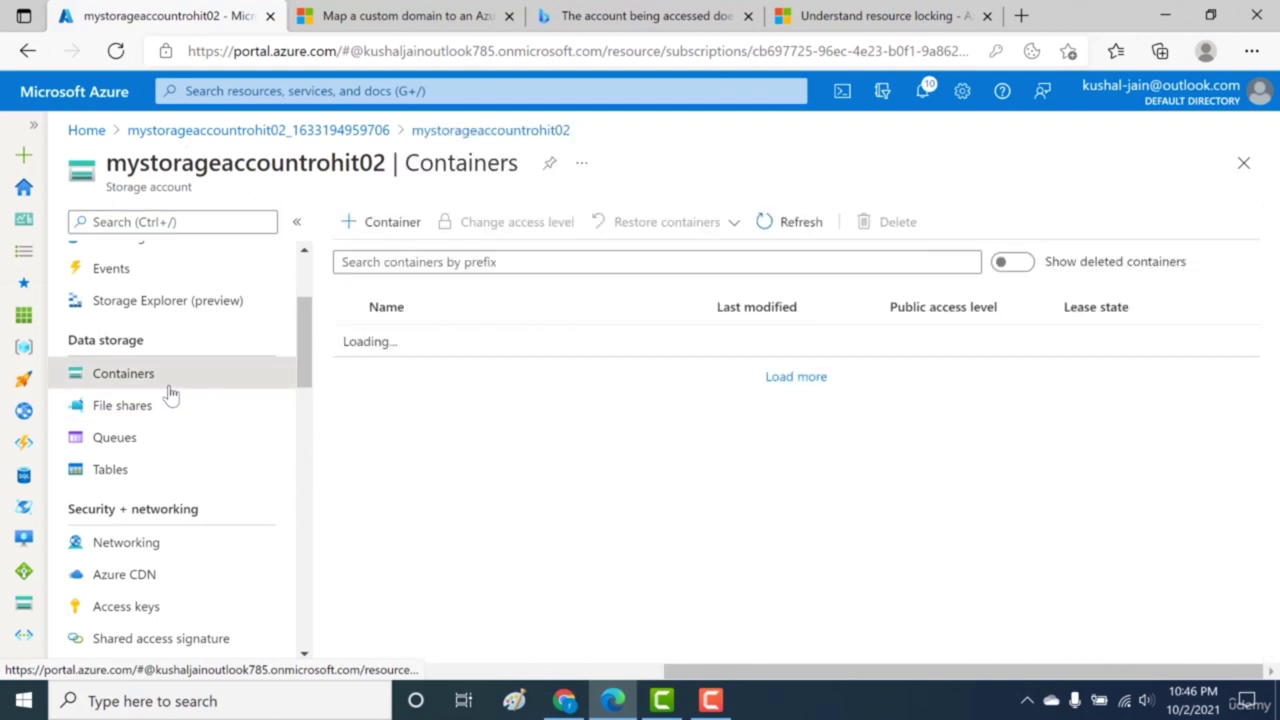
click(374, 225)
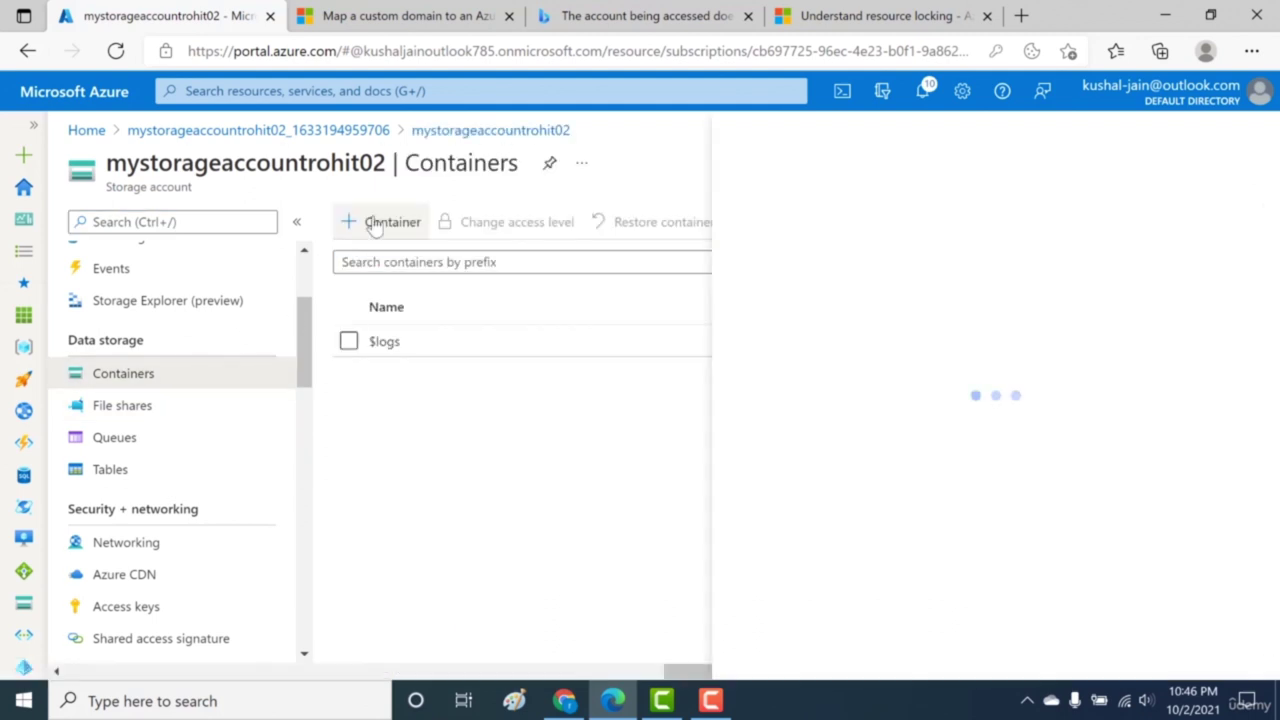
text(mycontainer)
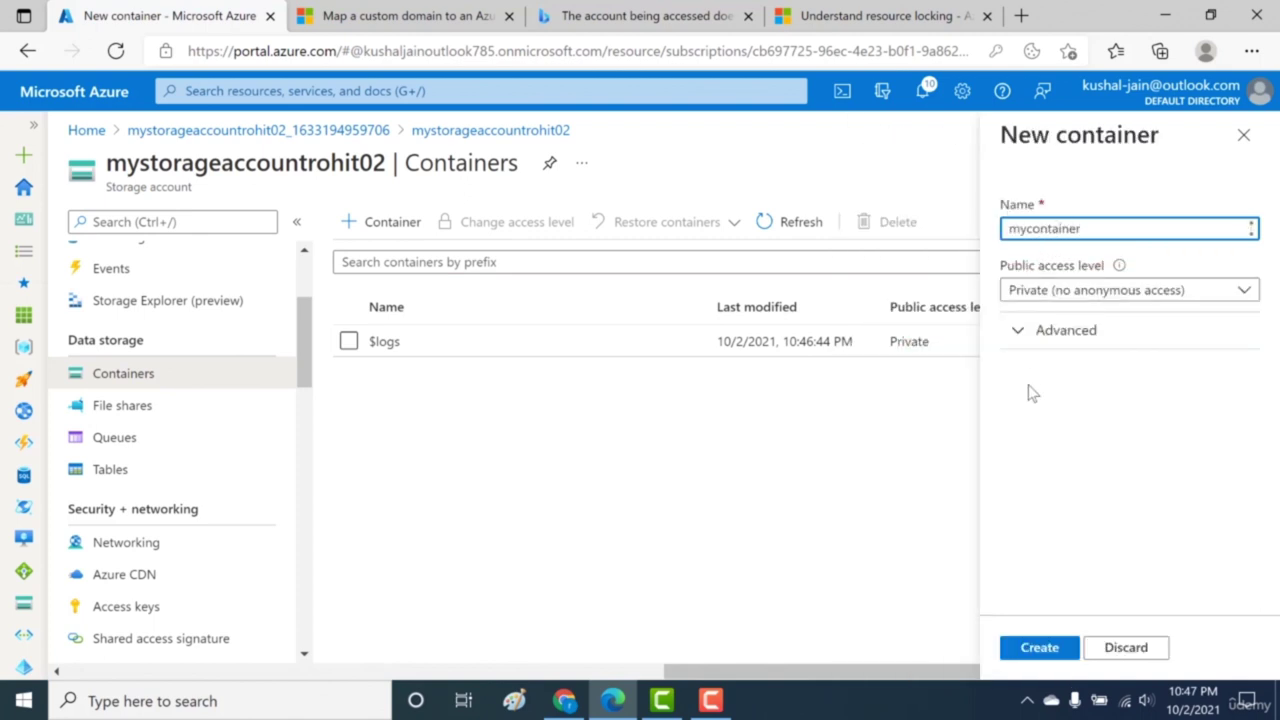
click(1023, 649)
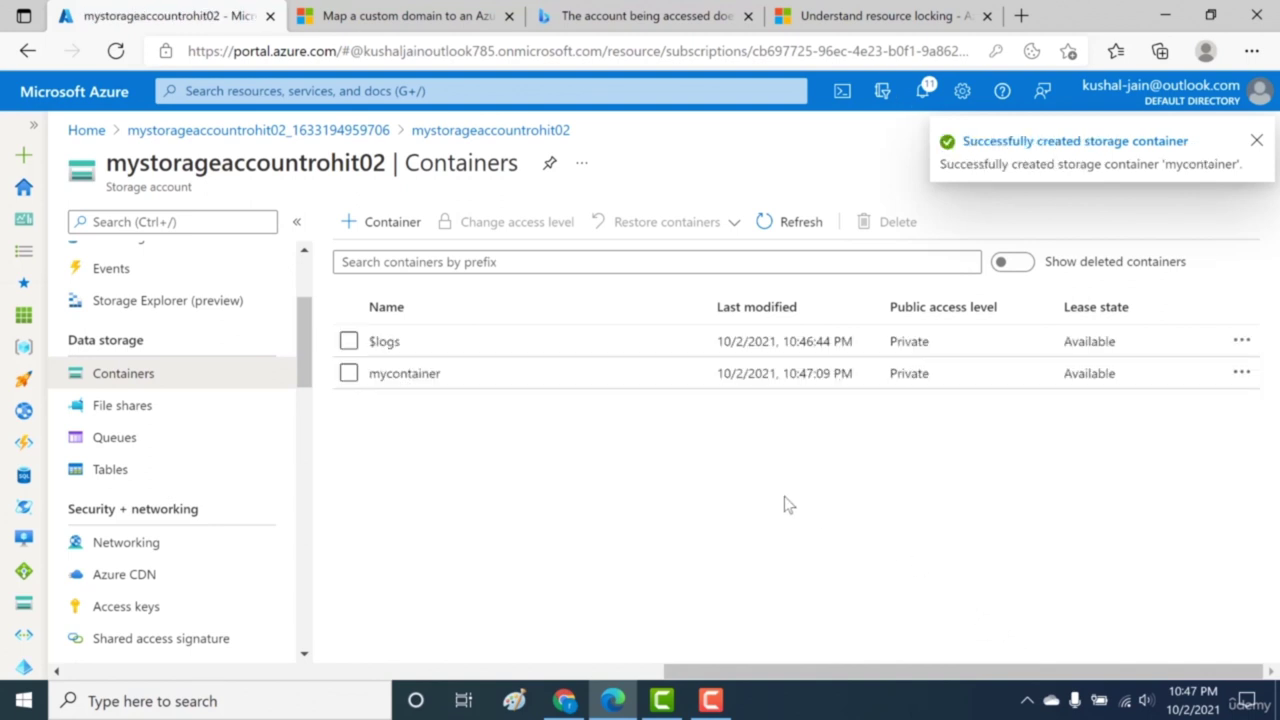
Step: Upload azure.png from the Desktop into mycontainer and close the upload panel
click(412, 376)
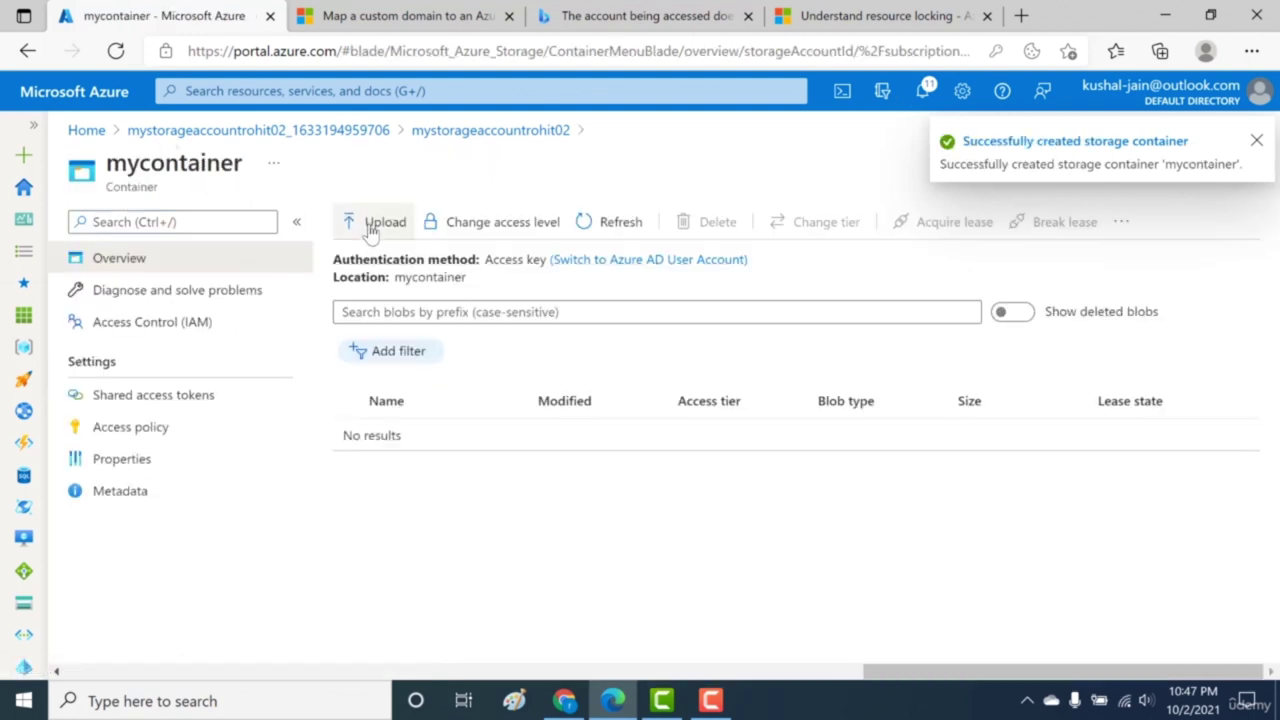
click(372, 226)
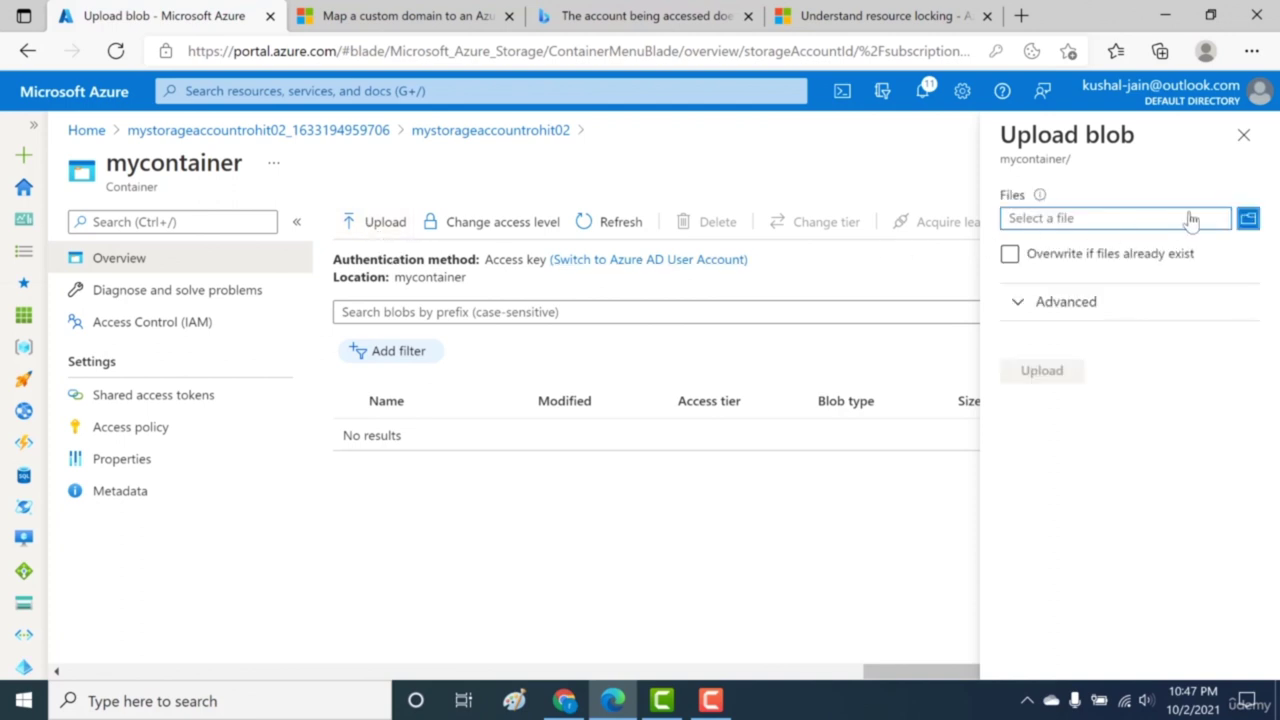
click(1248, 222)
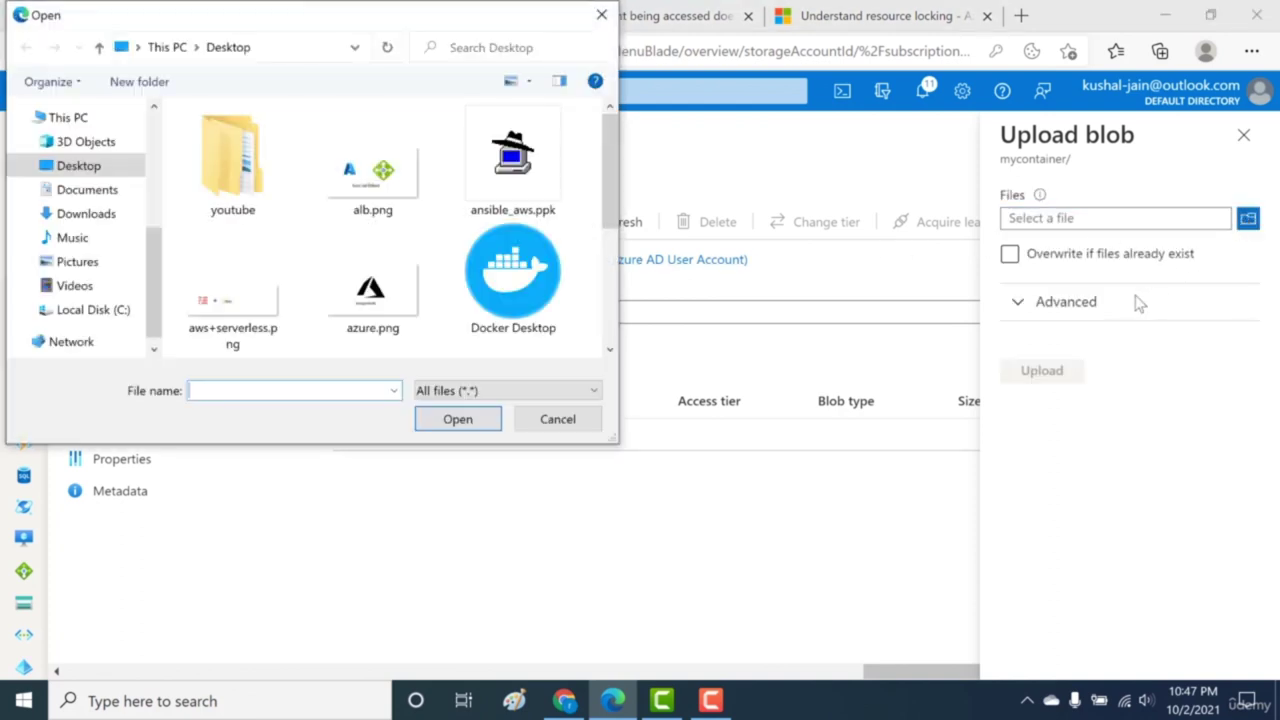
double_click(372, 290)
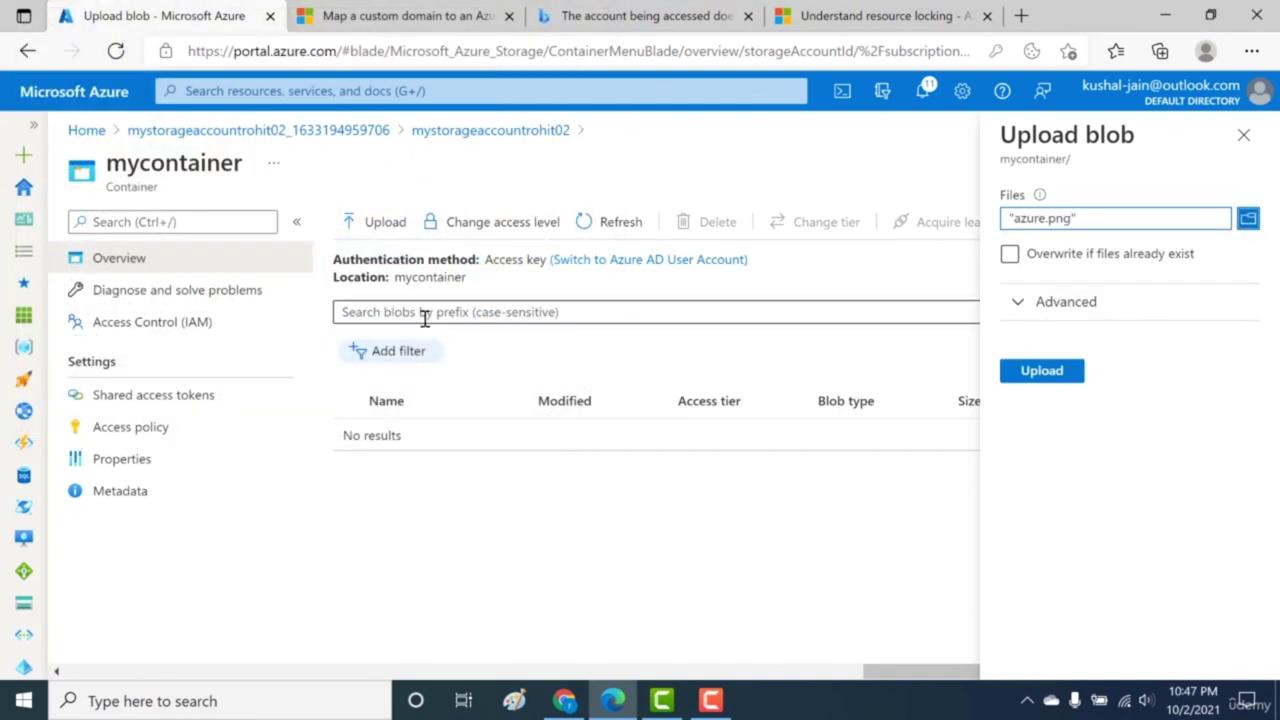
click(1018, 372)
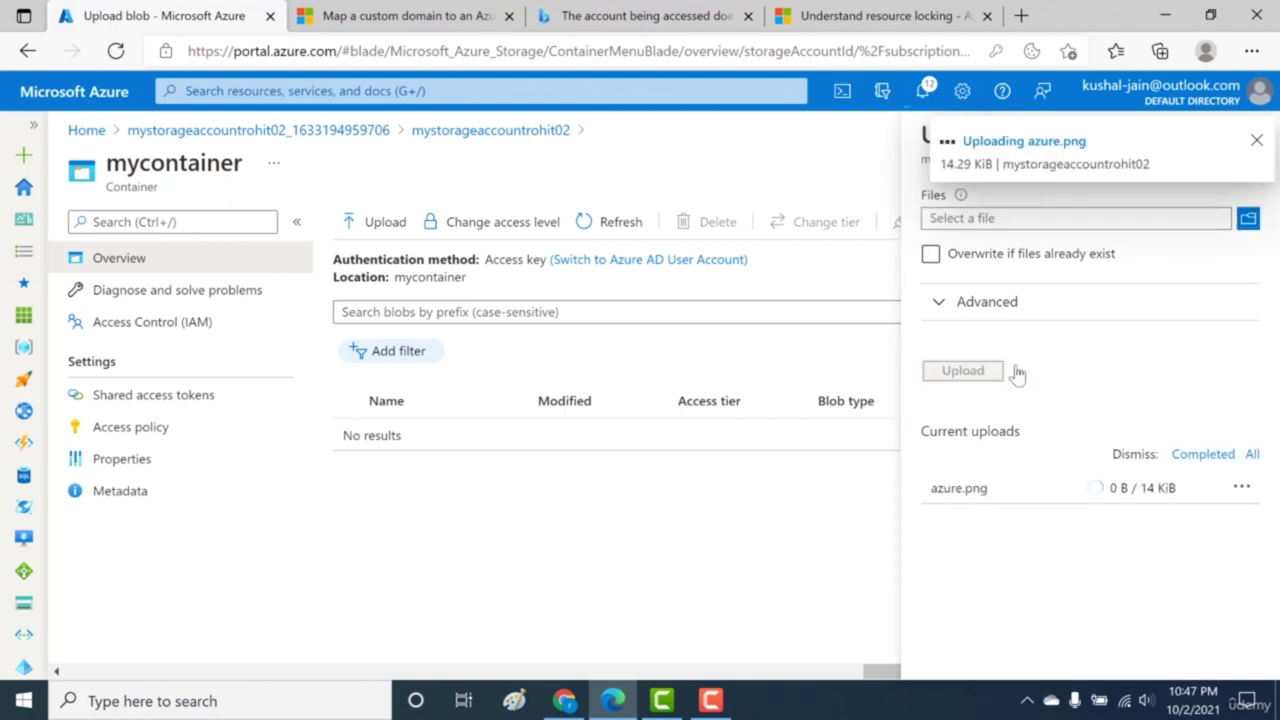
click(1256, 140)
click(1244, 137)
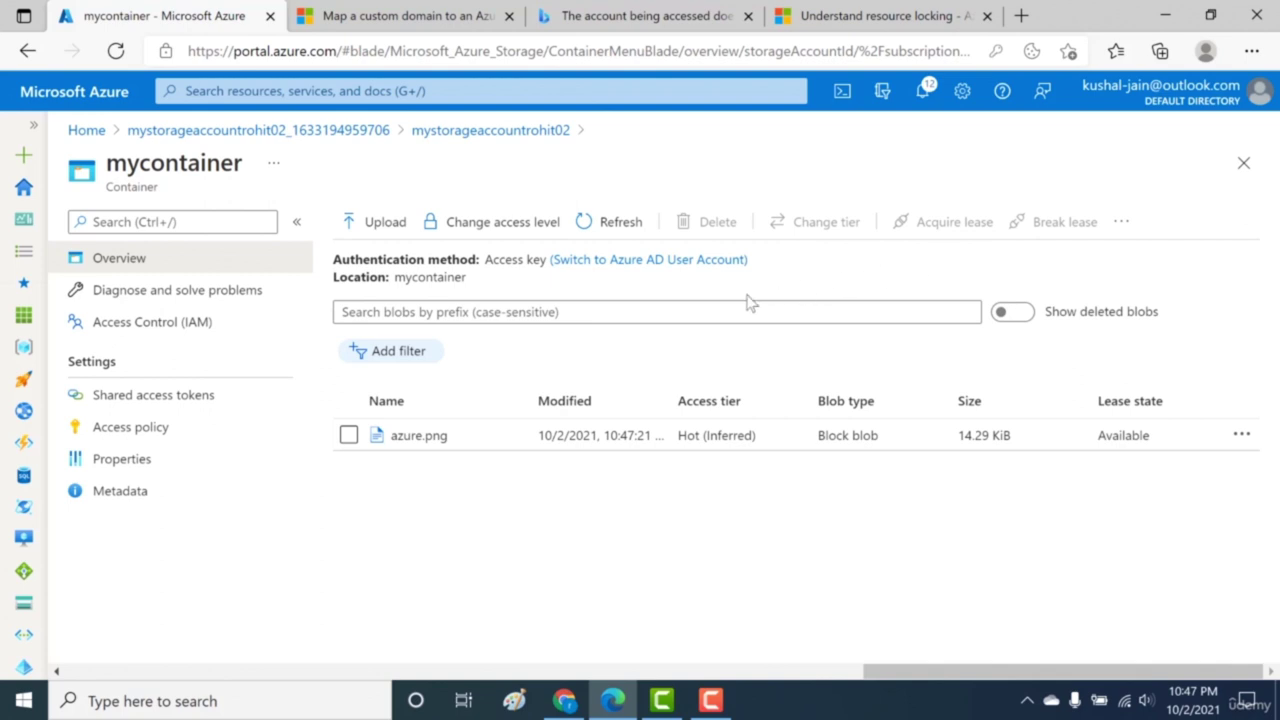
Step: Delete azure.png from mycontainer, then show deleted blobs so it appears with Deleted status
click(348, 435)
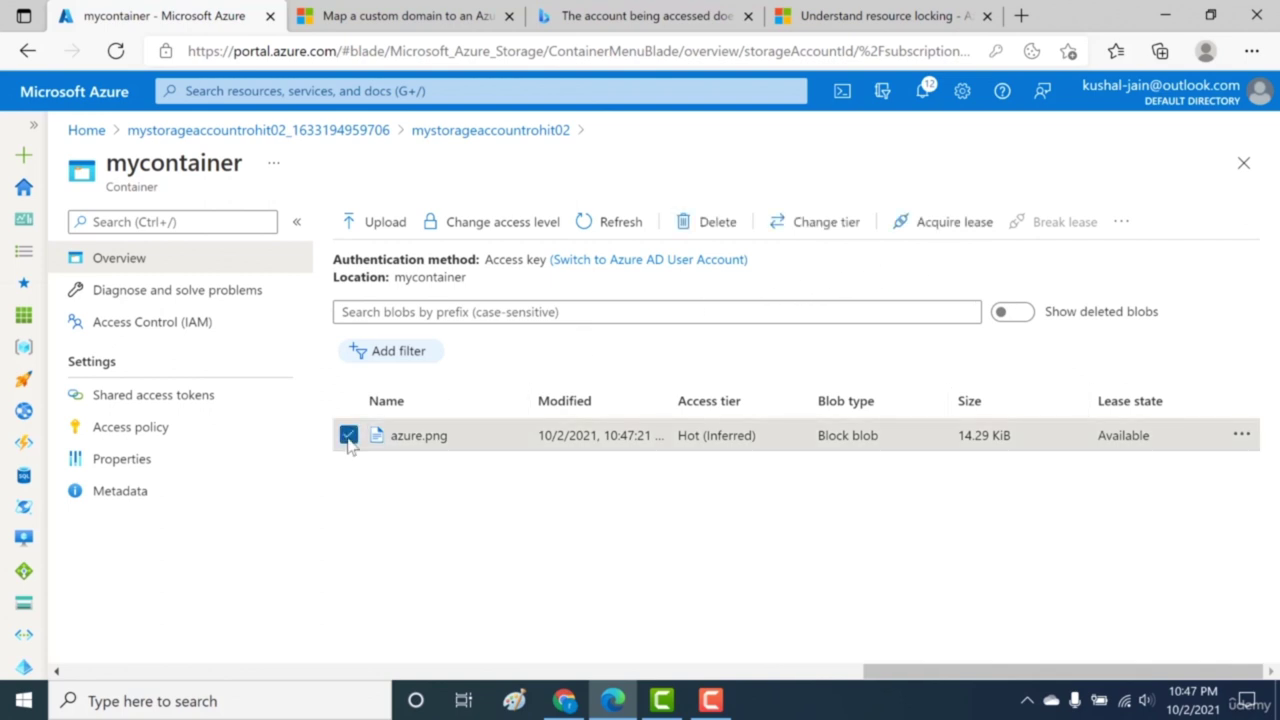
click(700, 224)
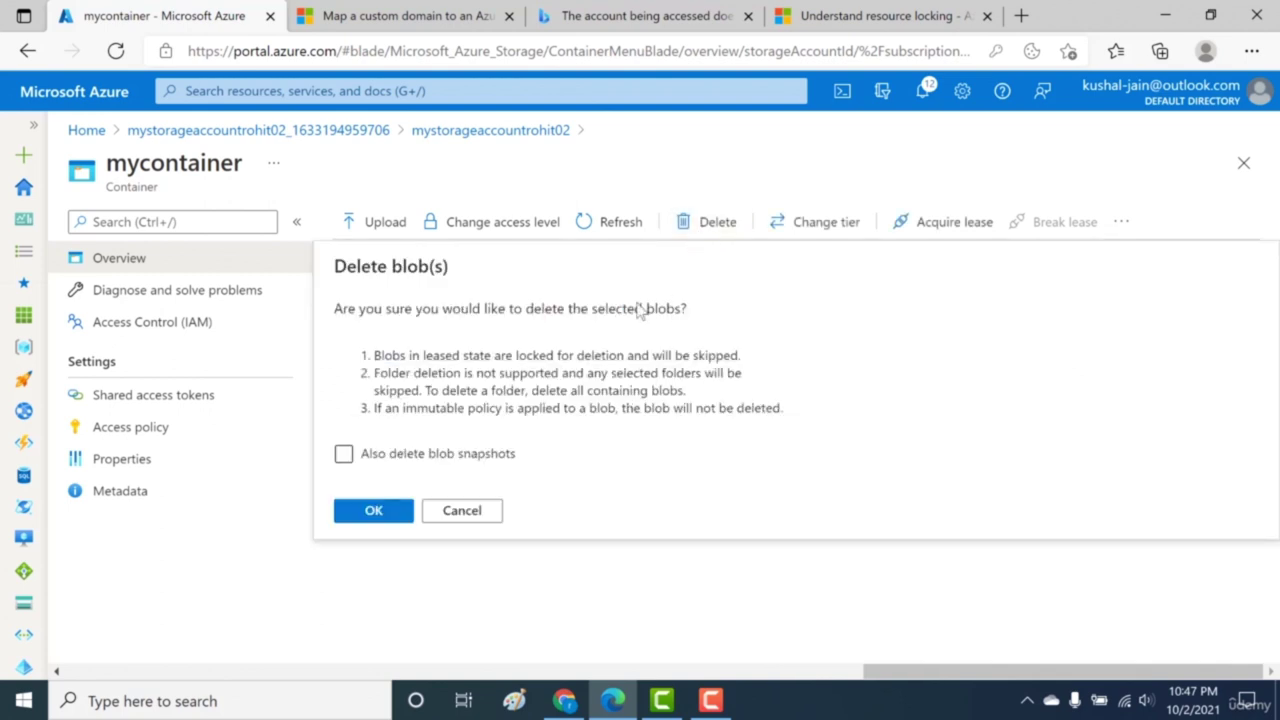
click(391, 514)
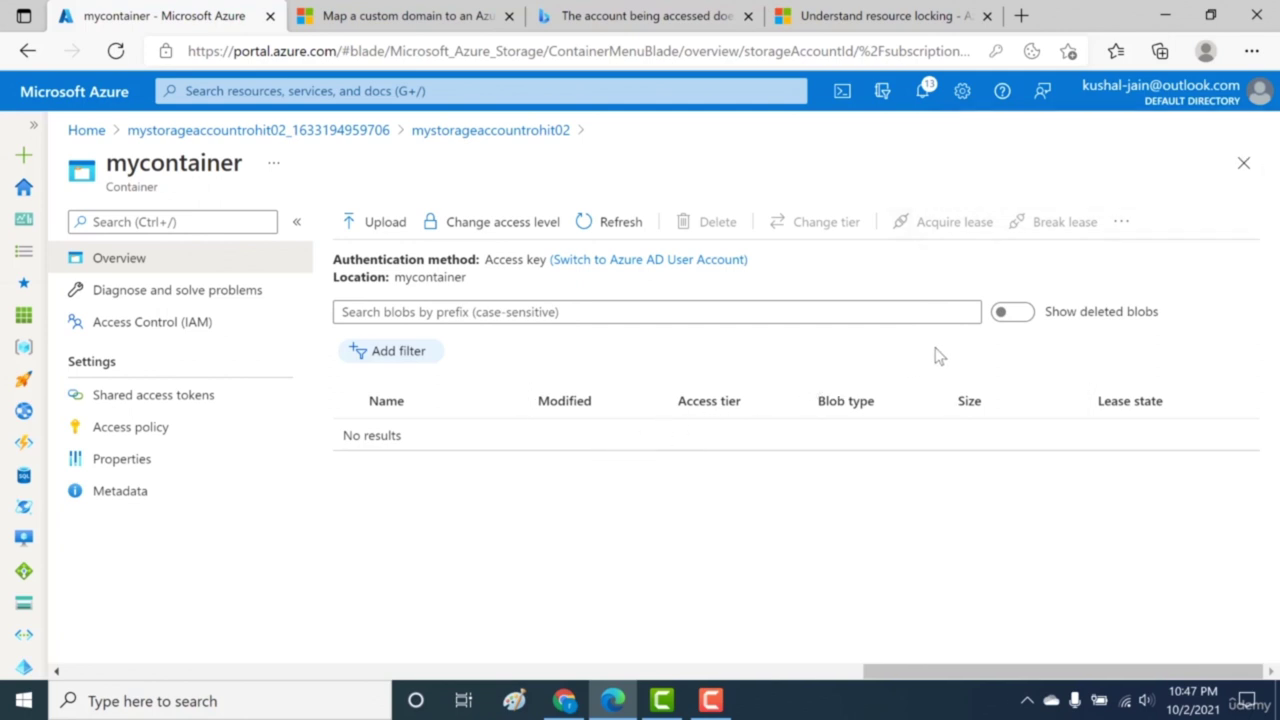
click(1013, 312)
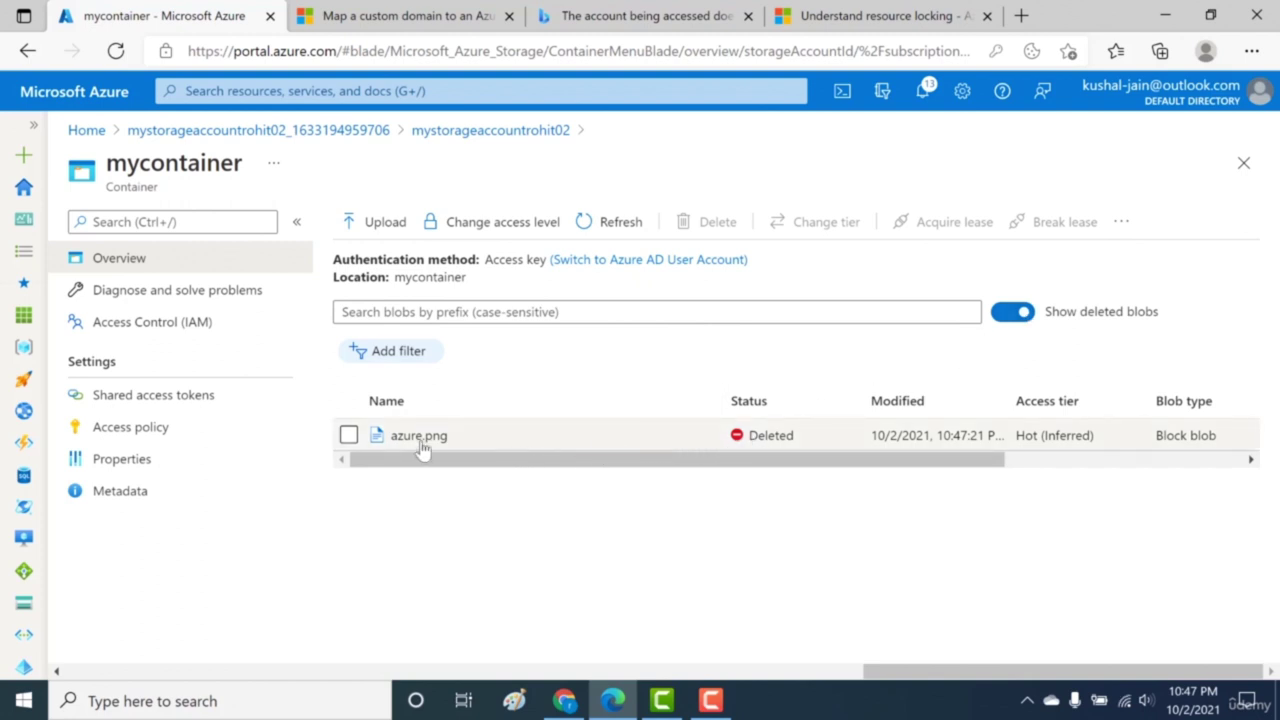
click(348, 436)
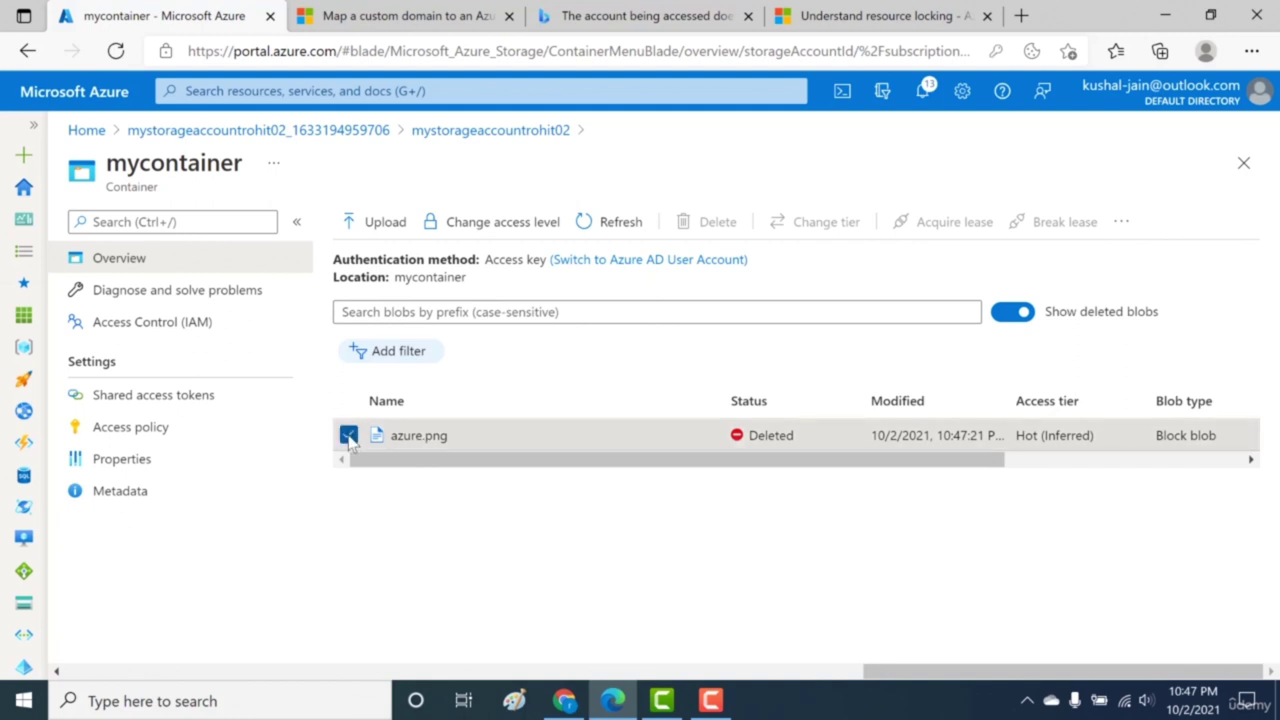
Step: Undelete azure.png so it is Active again, then open the account's Data protection page
click(414, 440)
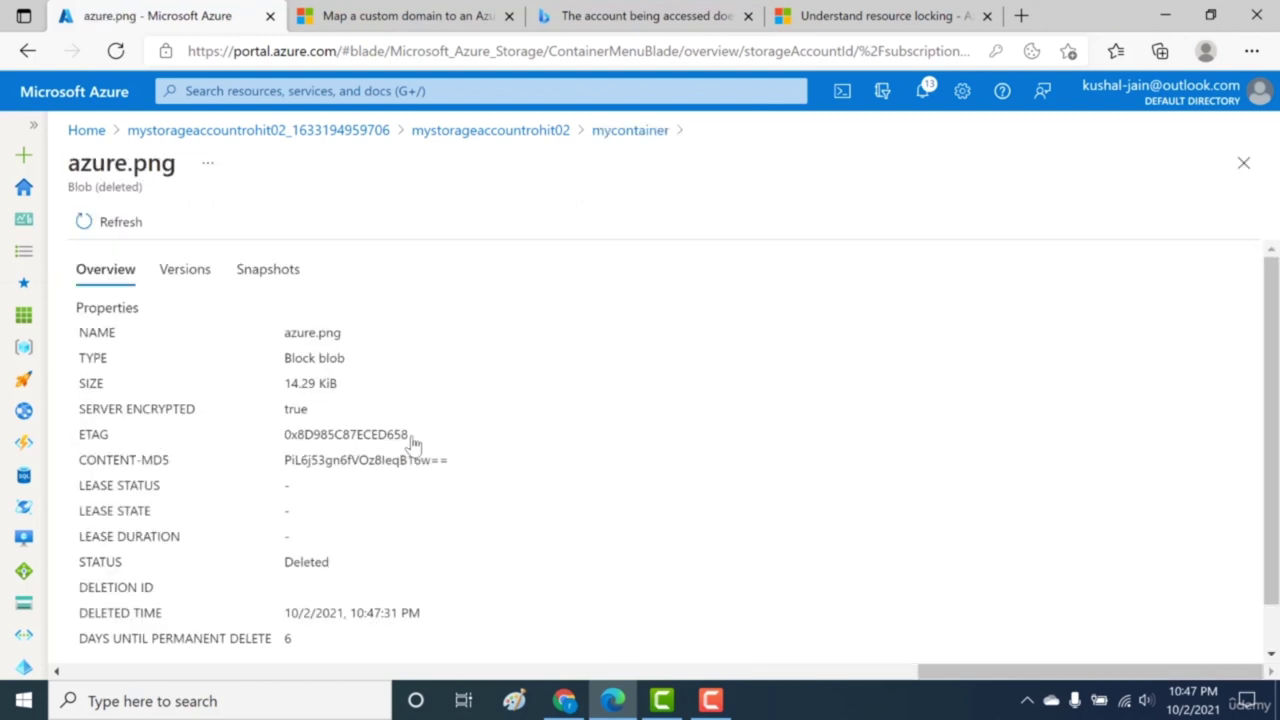
scroll(1188, 621, down, 1)
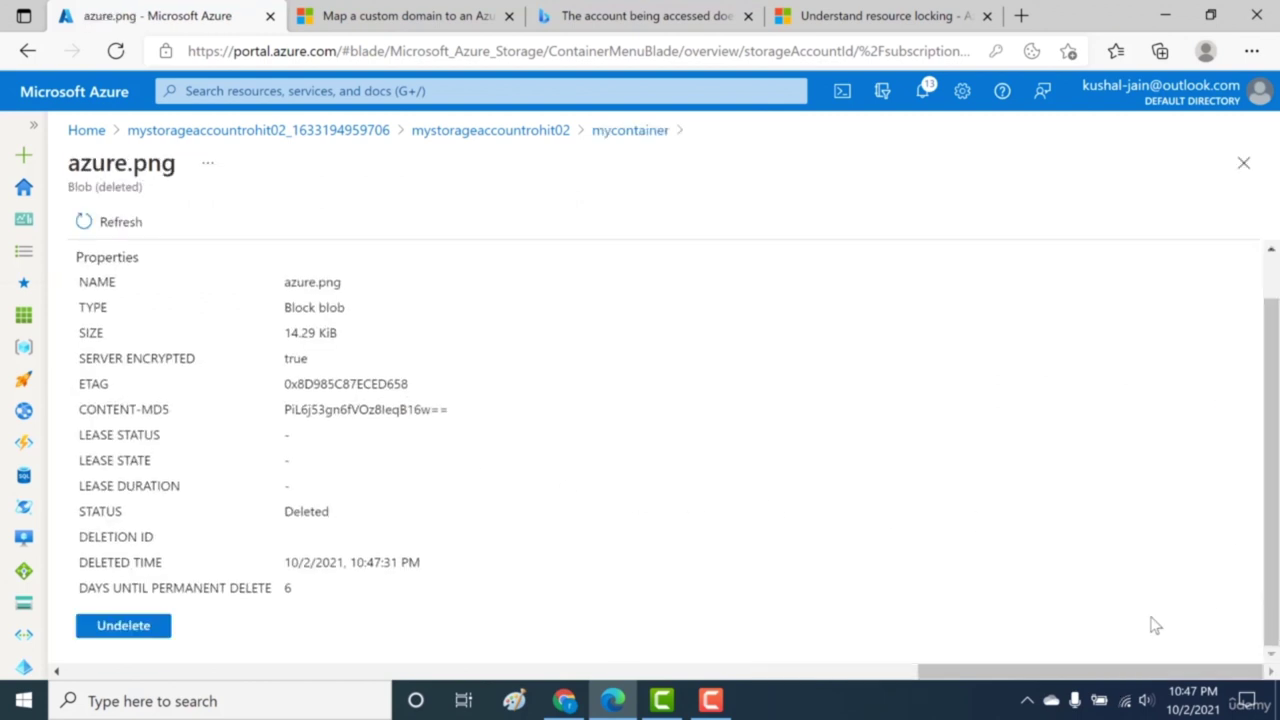
click(110, 628)
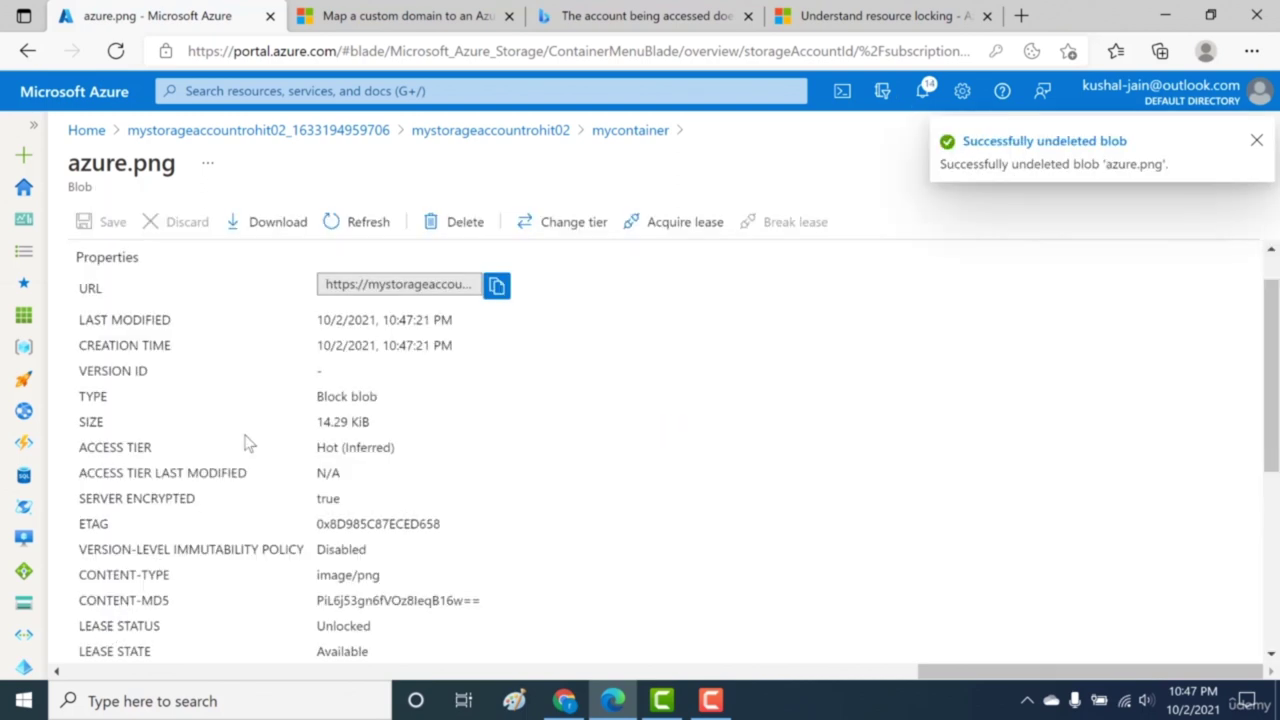
click(358, 222)
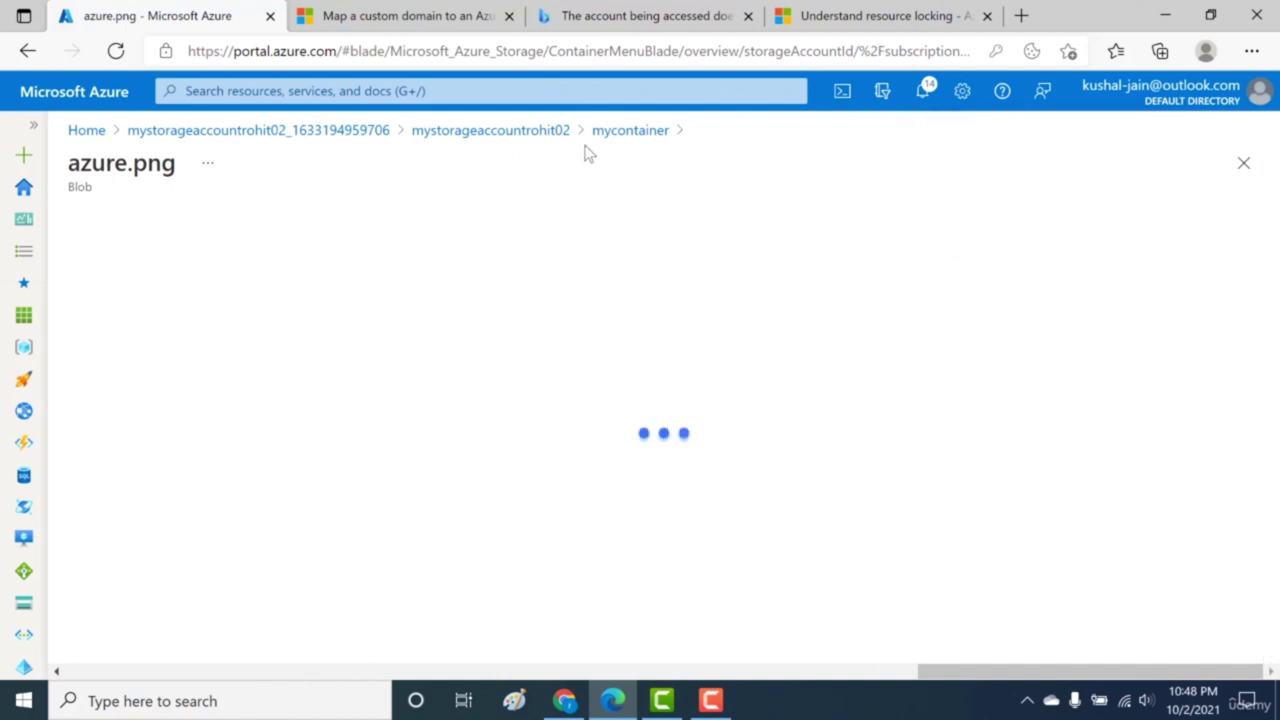
click(628, 131)
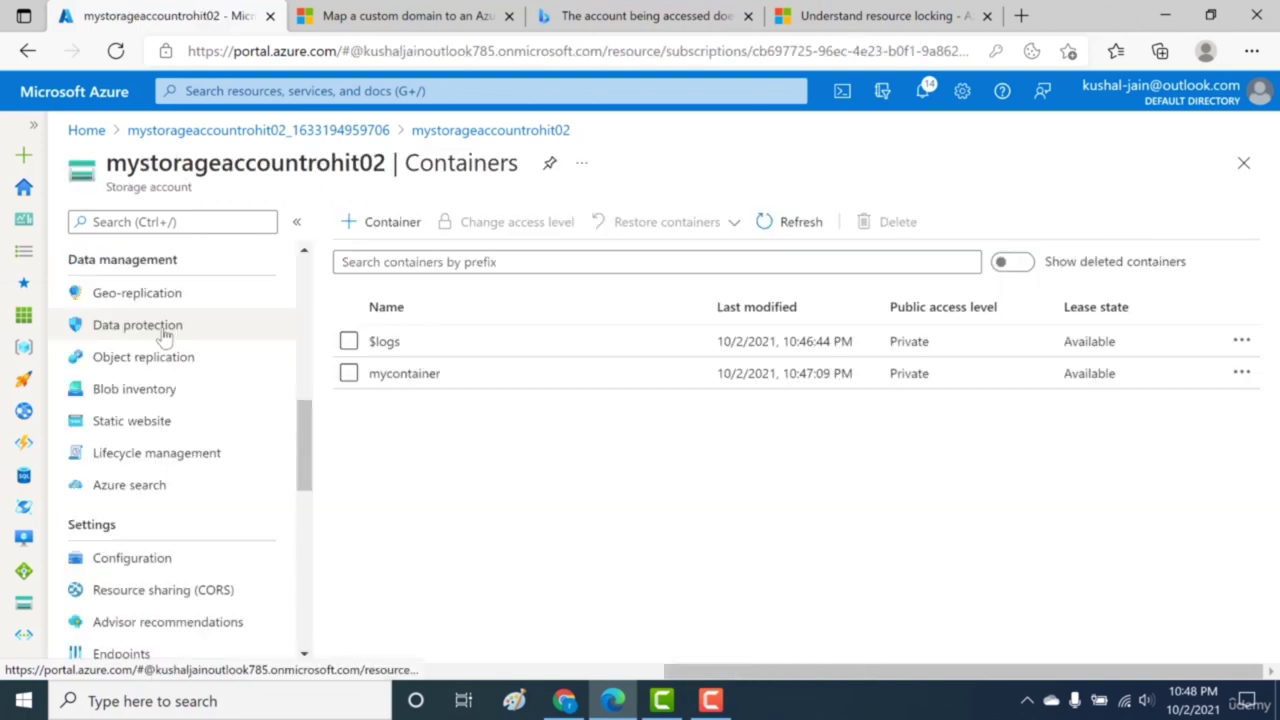
click(155, 327)
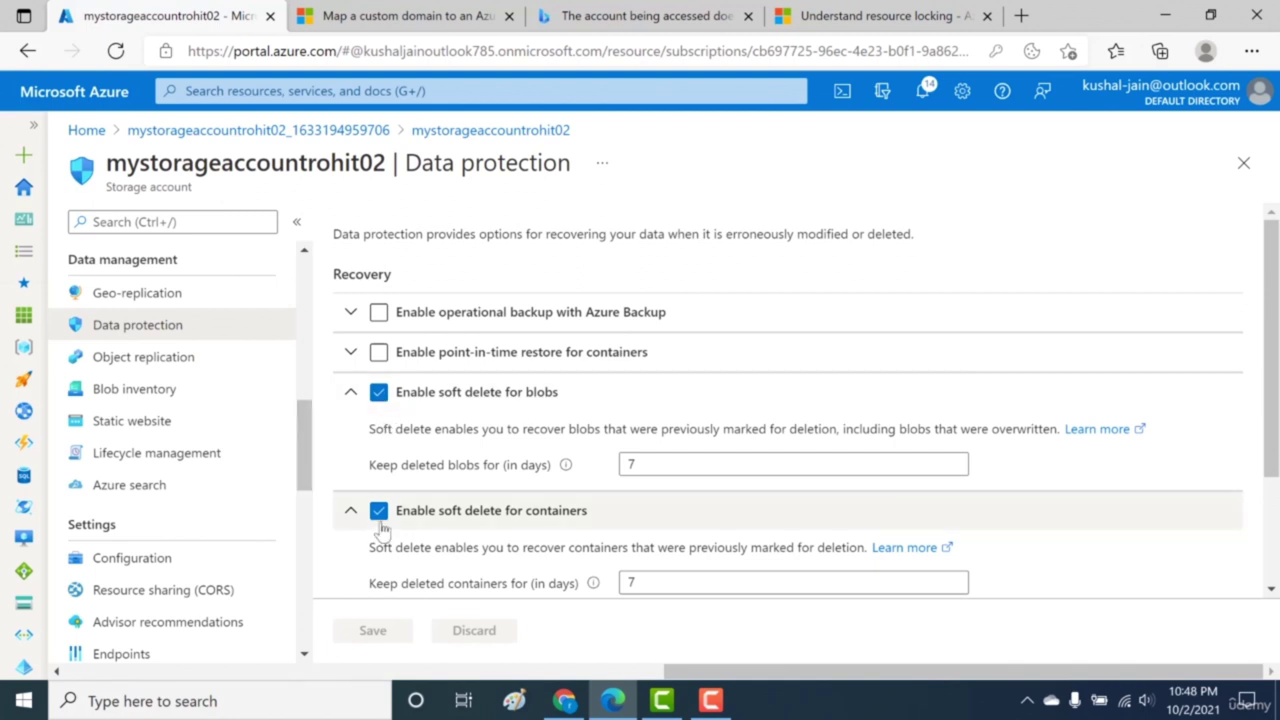
Step: Untick soft delete for blobs and soft delete for containers, and save the change
click(379, 392)
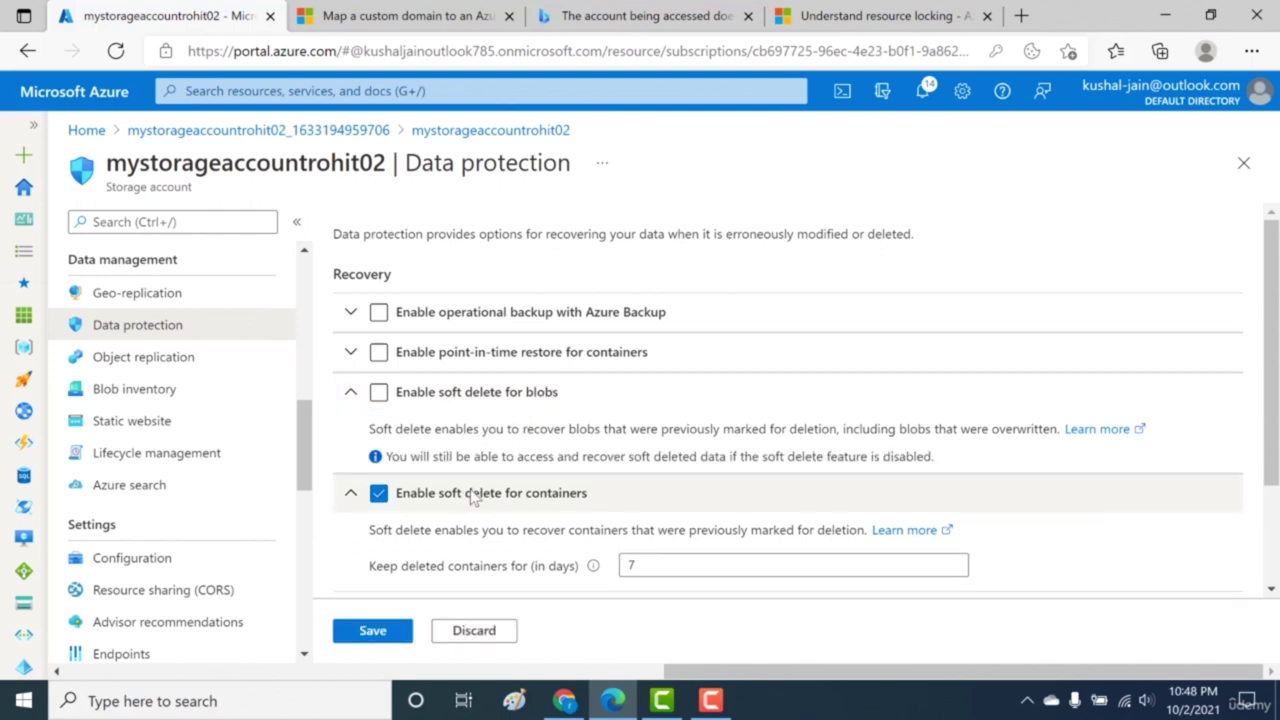
click(378, 494)
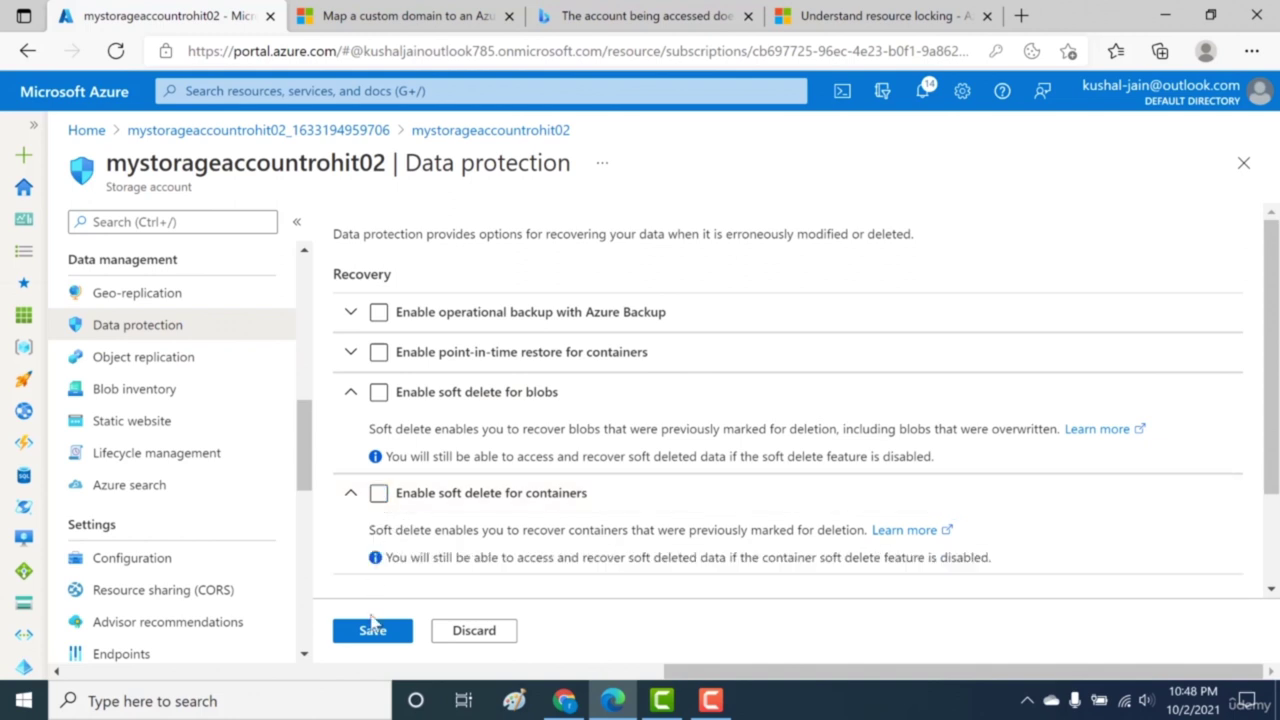
click(373, 631)
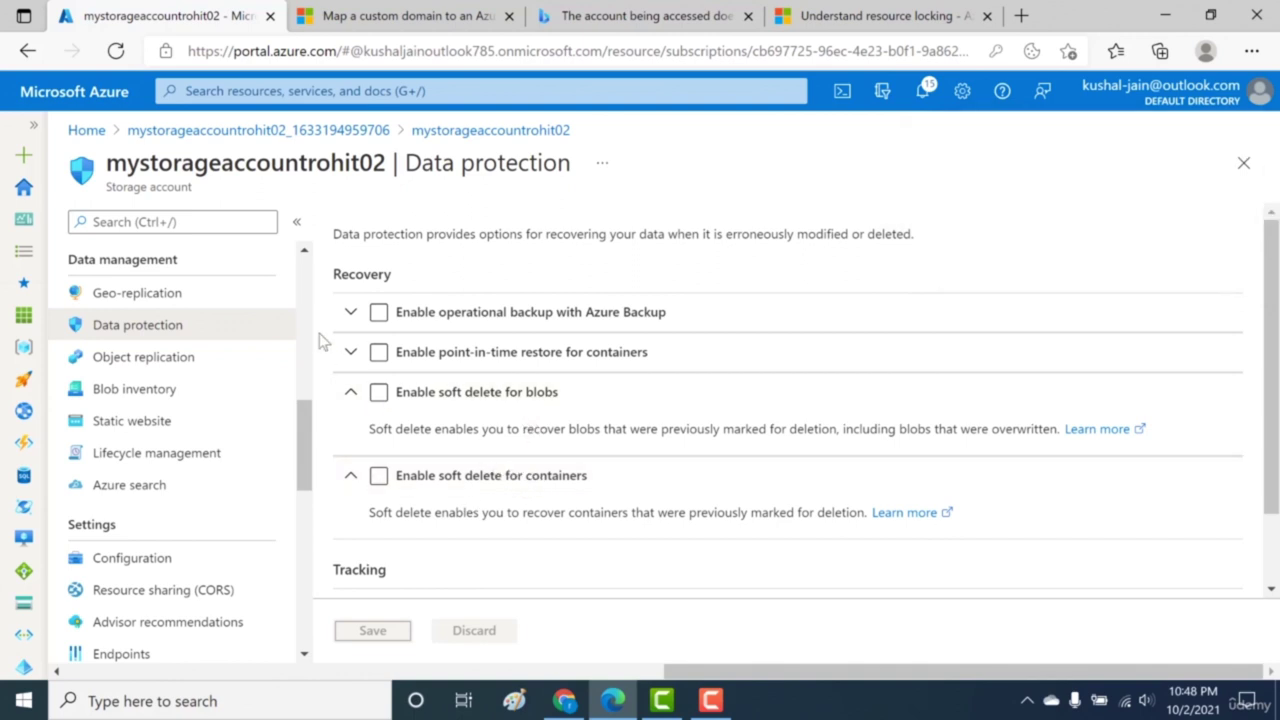
scroll(290, 350, up, 5)
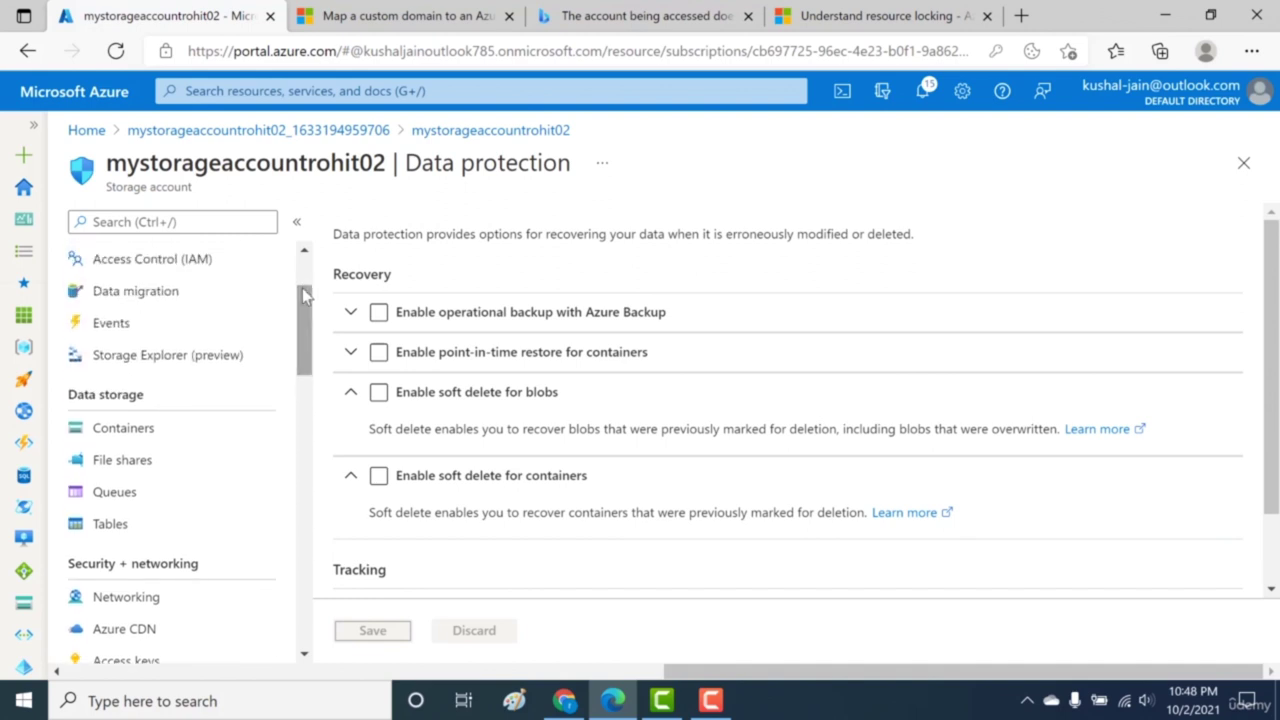
Step: Upload alb.png from the Desktop into mycontainer as a 21.81 KiB Hot-tier block blob
click(209, 437)
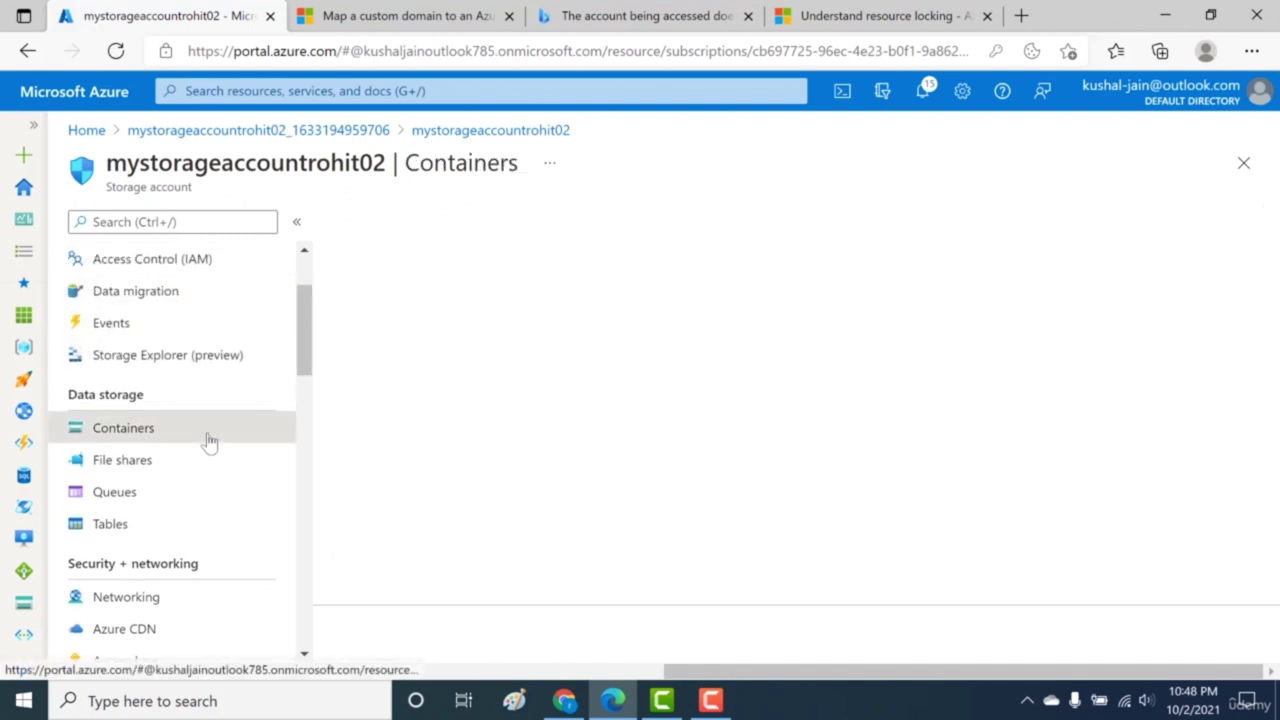
click(397, 383)
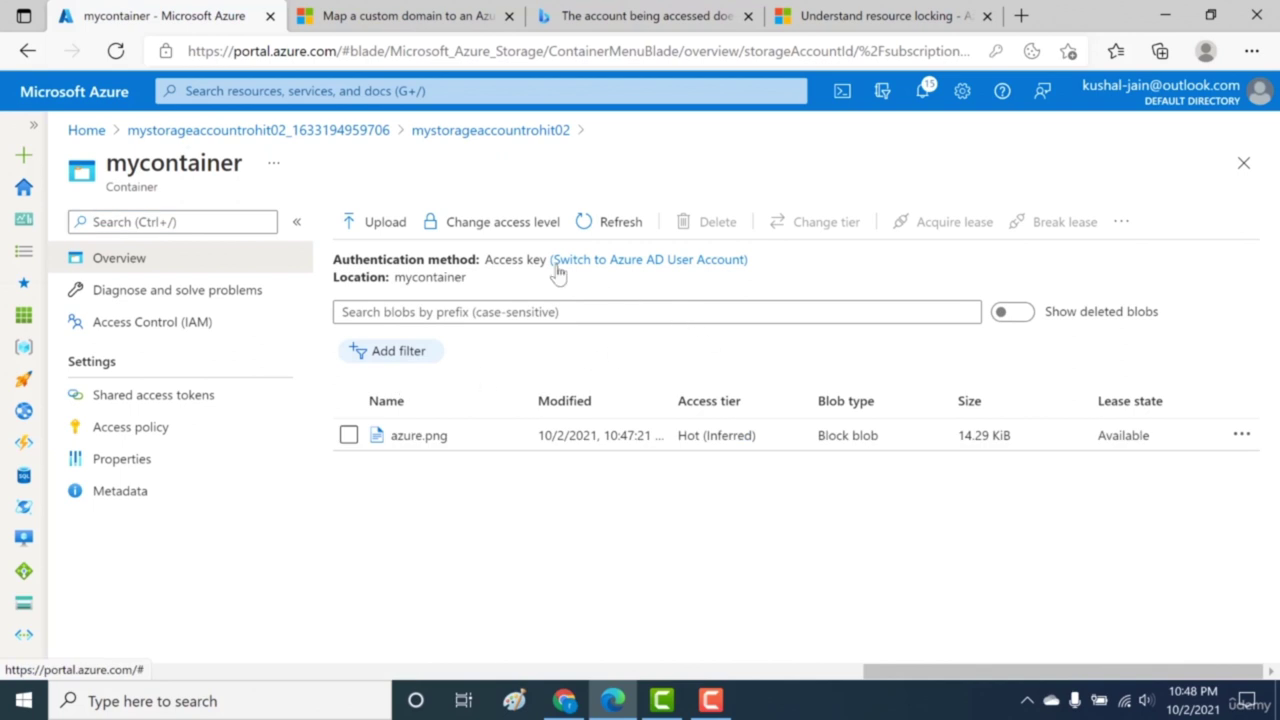
click(376, 223)
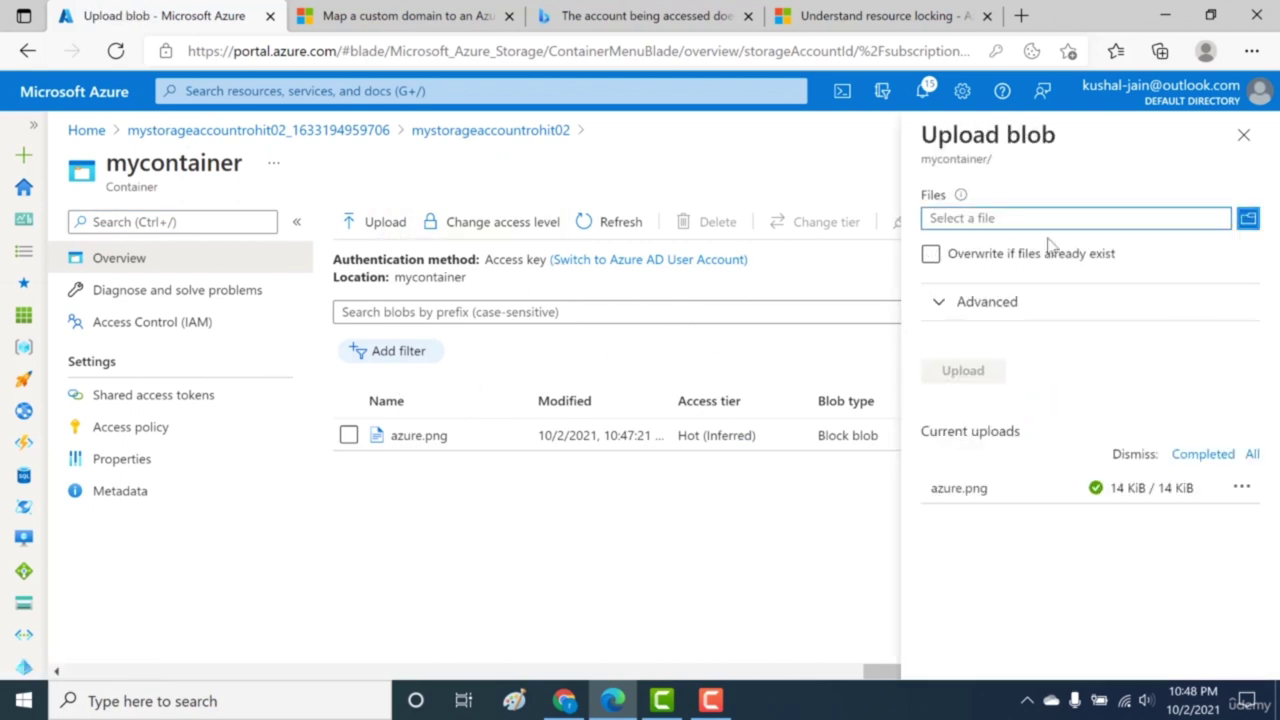
click(1248, 220)
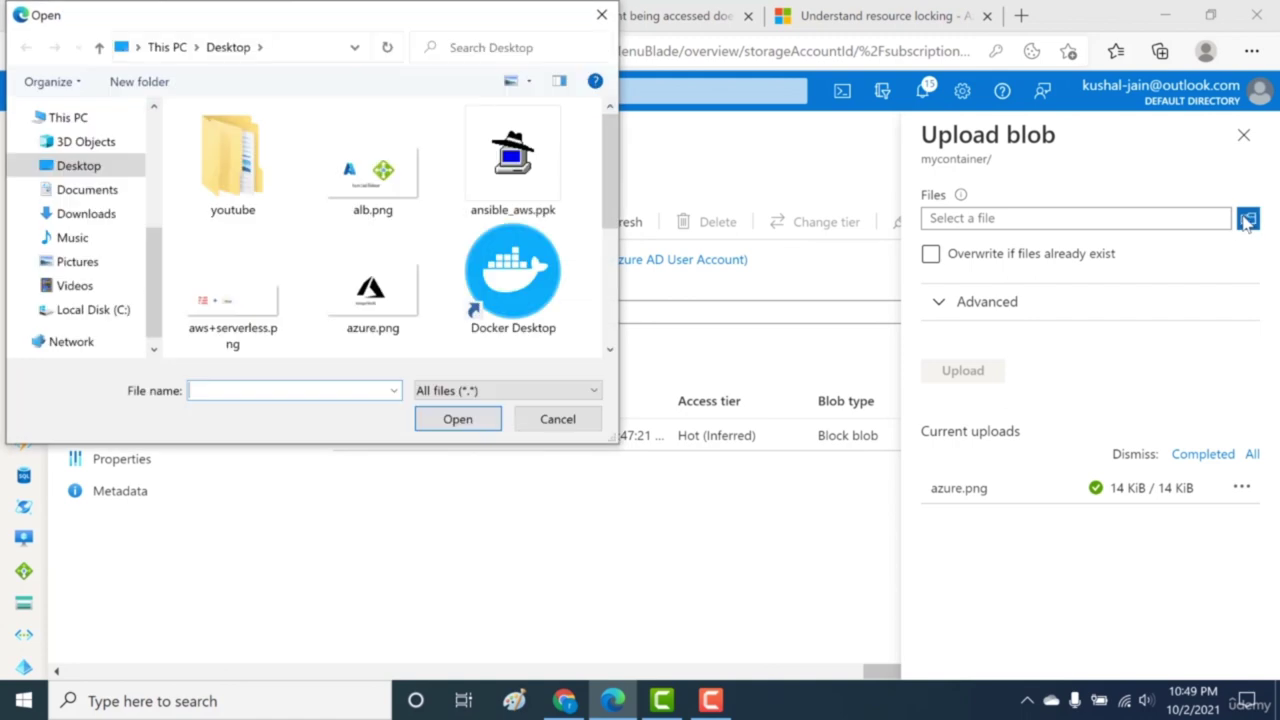
double_click(343, 211)
click(960, 378)
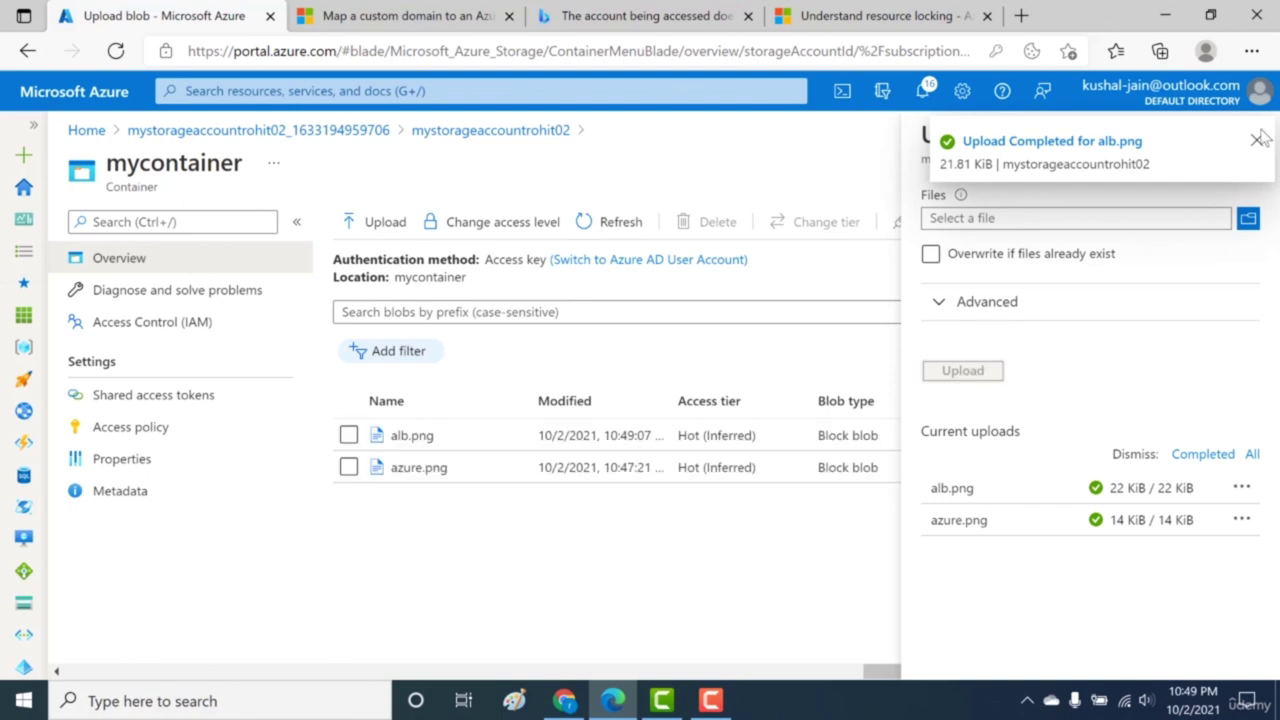
click(1258, 141)
click(1240, 134)
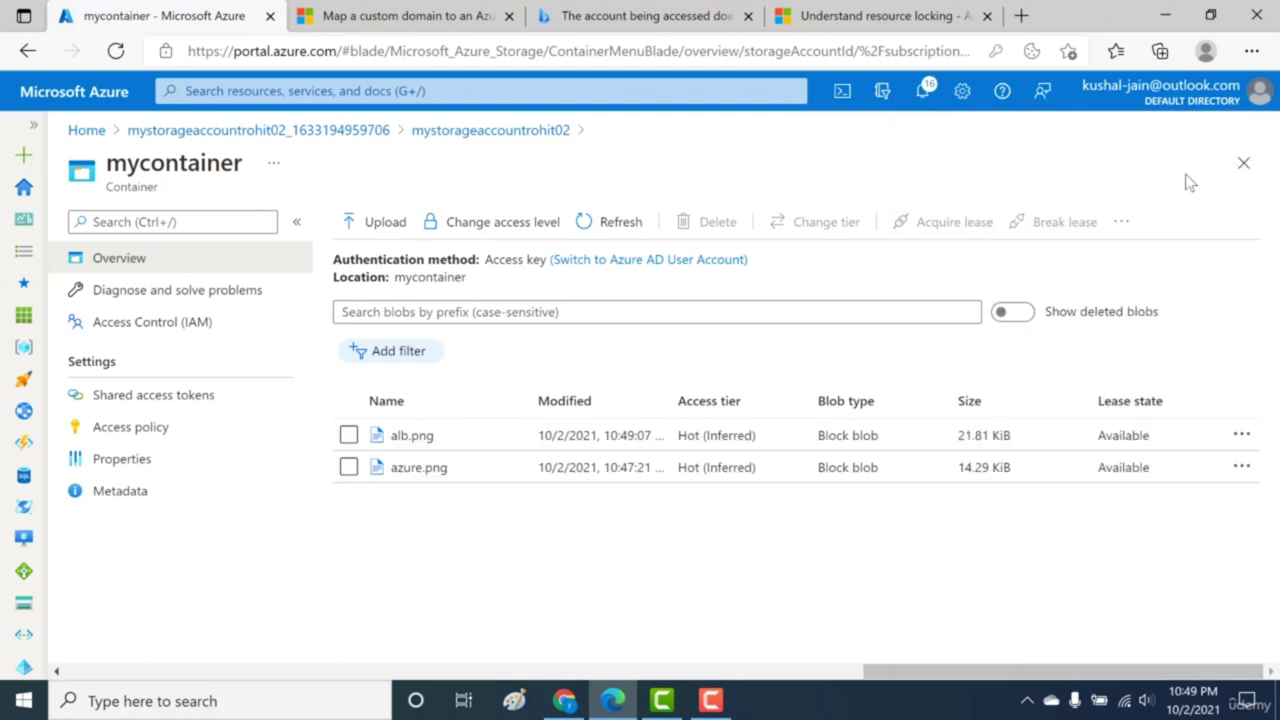
Step: Delete alb.png, confirm it is absent even with deleted blobs shown, and return to the account
click(348, 436)
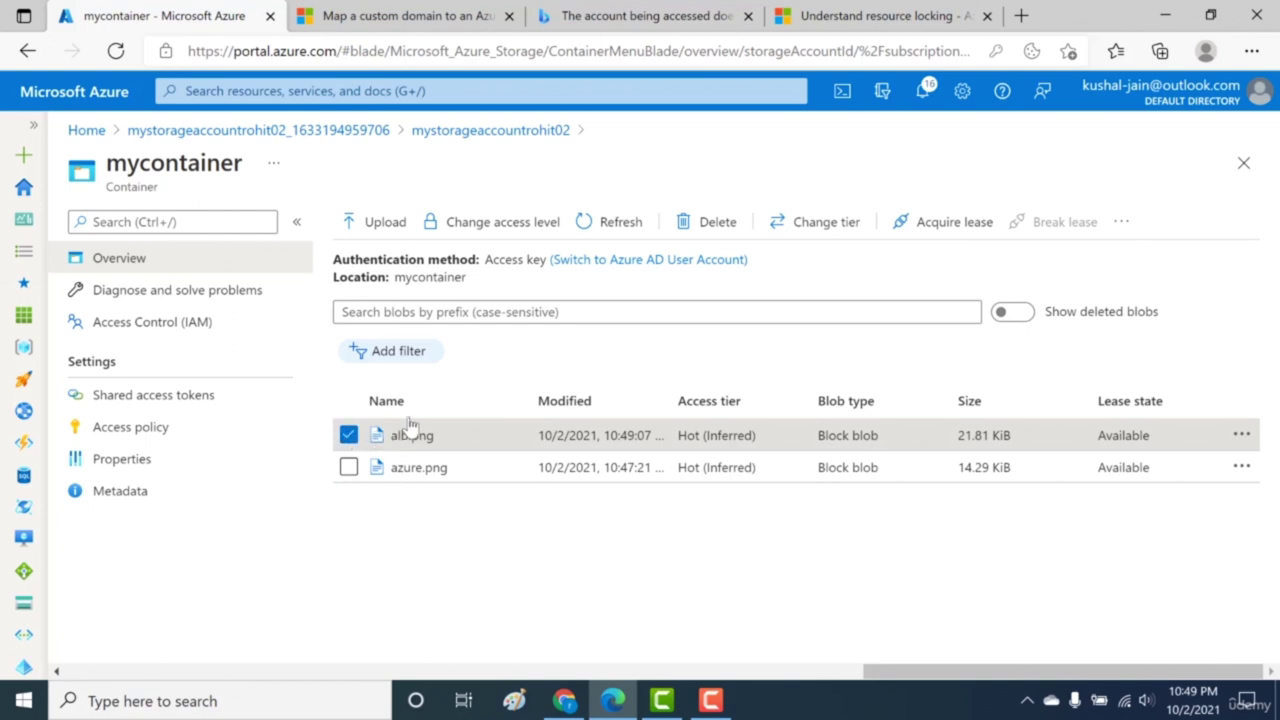
click(708, 224)
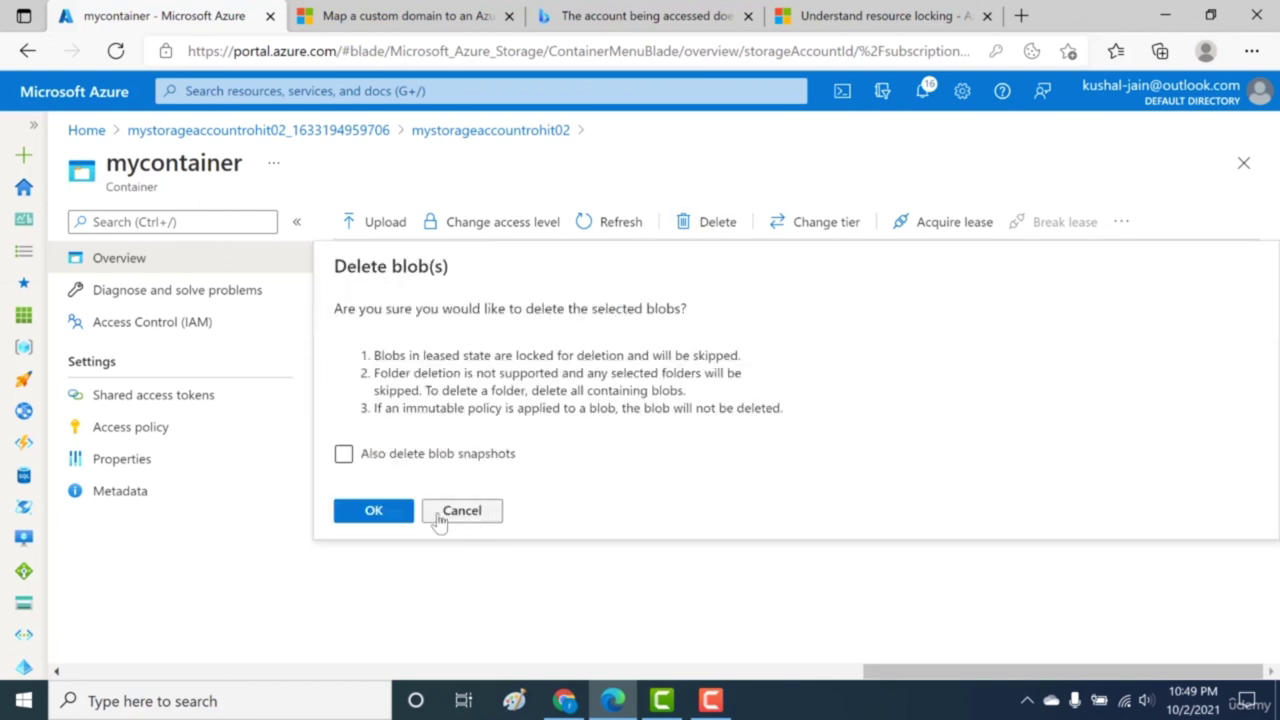
click(393, 514)
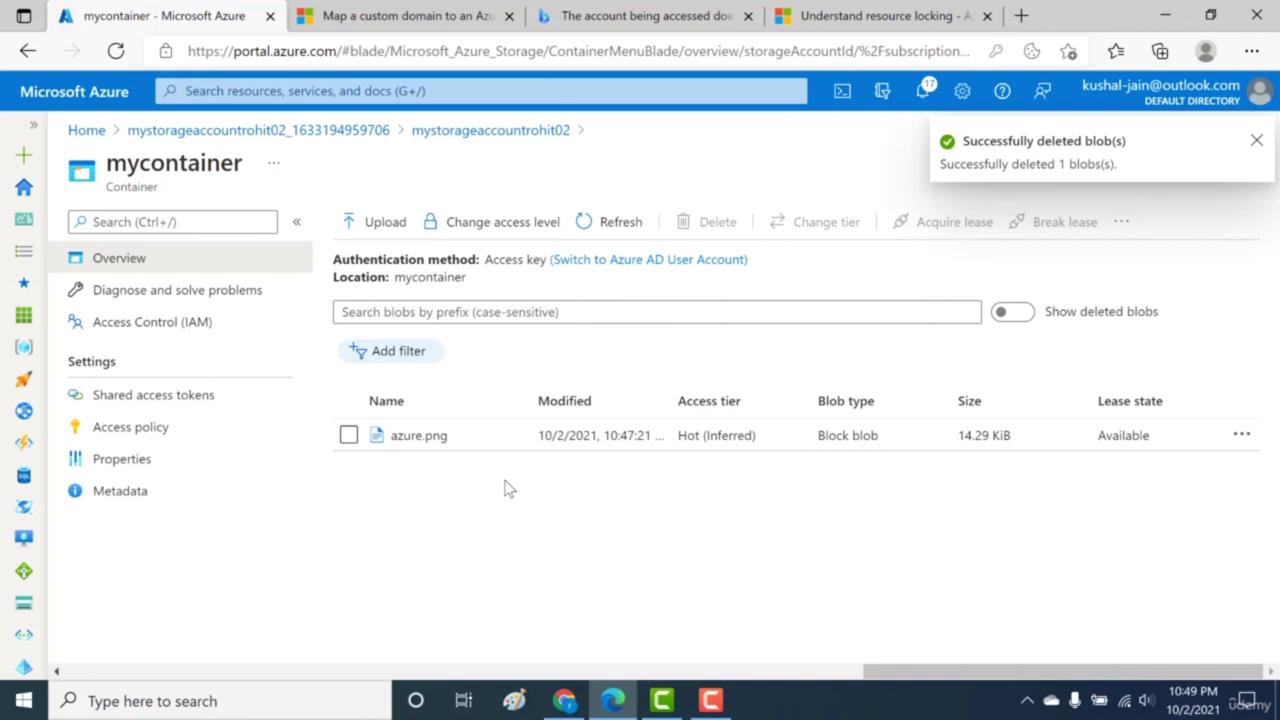
click(1013, 313)
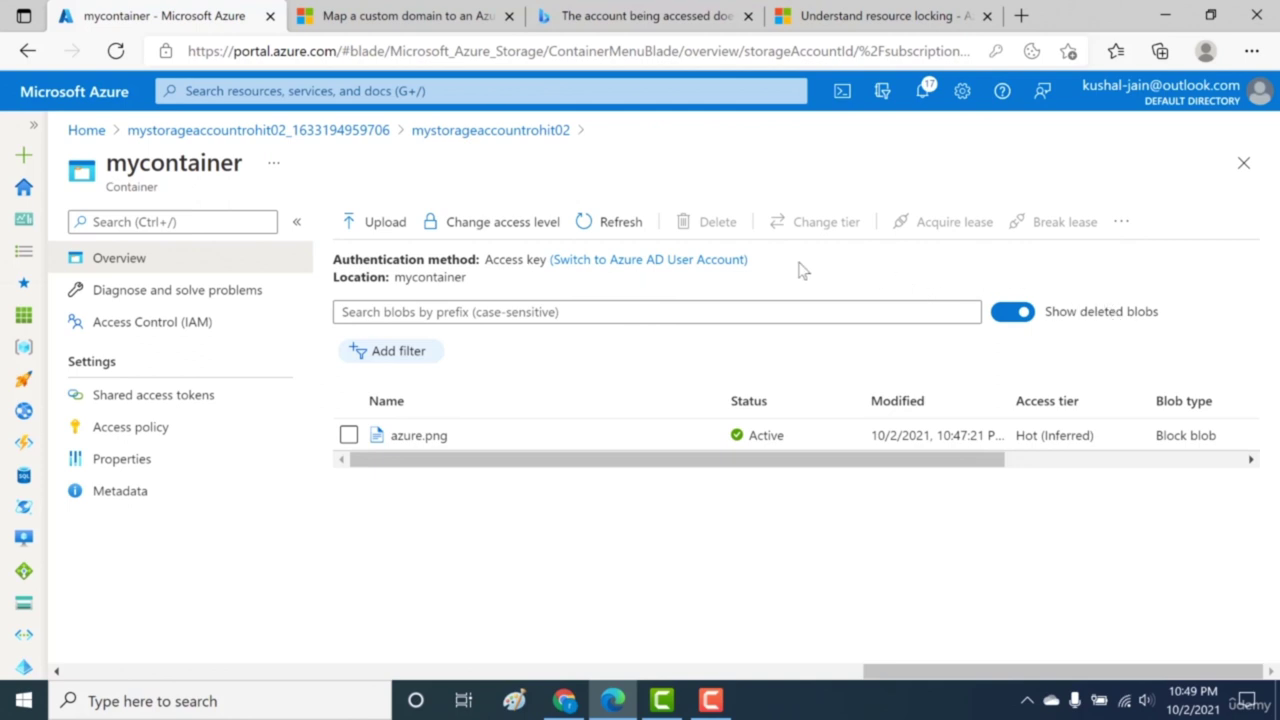
click(503, 131)
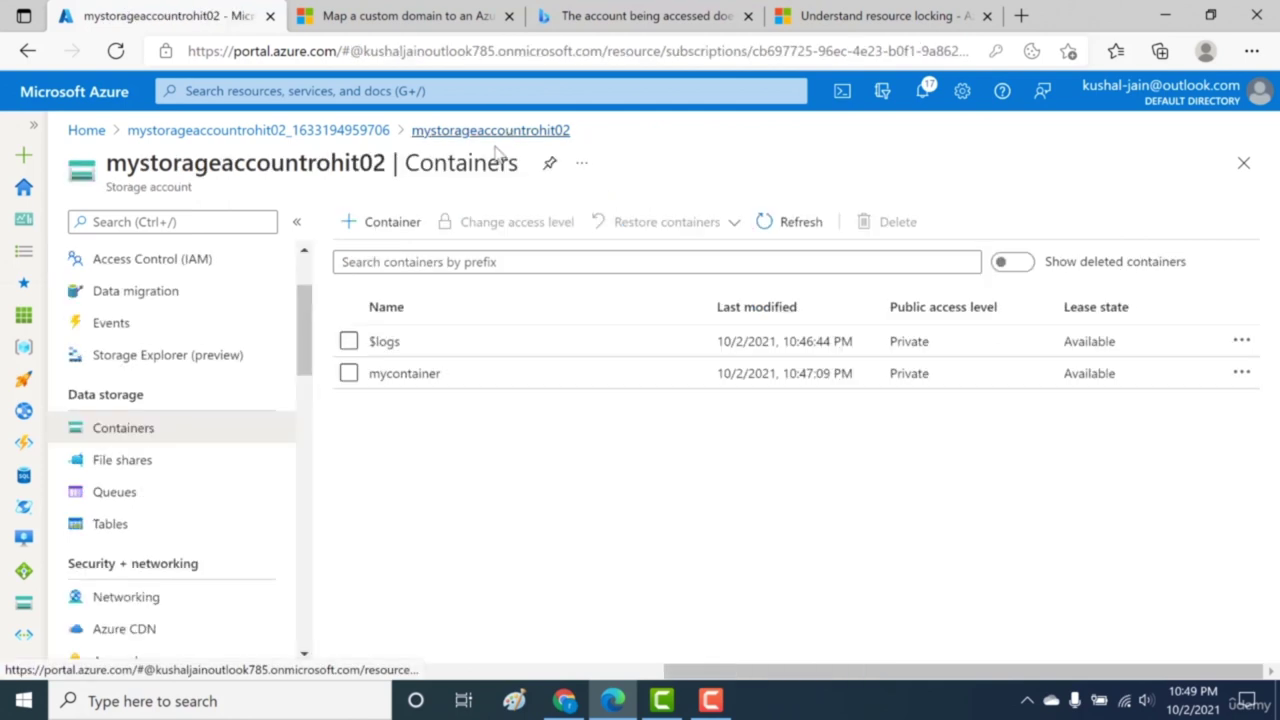
Step: Show deleted containers to see only active $logs and mycontainer, then go to Data protection
click(348, 374)
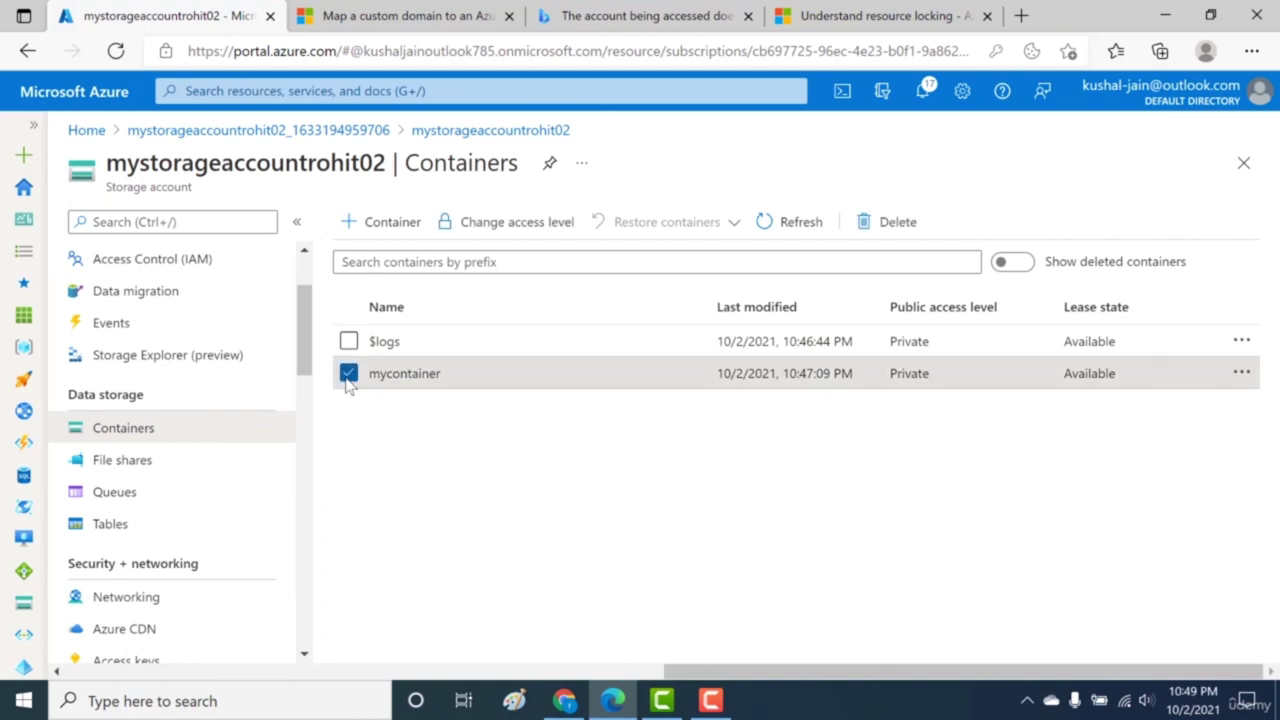
click(1008, 266)
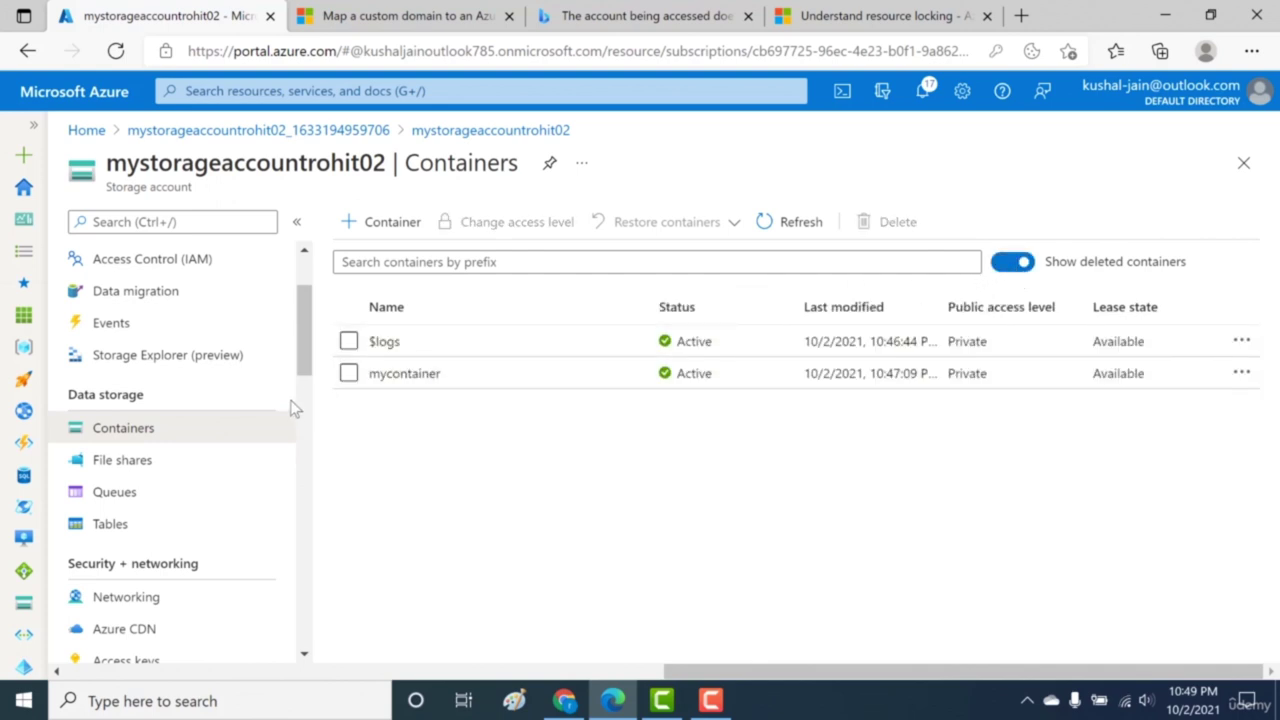
drag(300, 366, 302, 407)
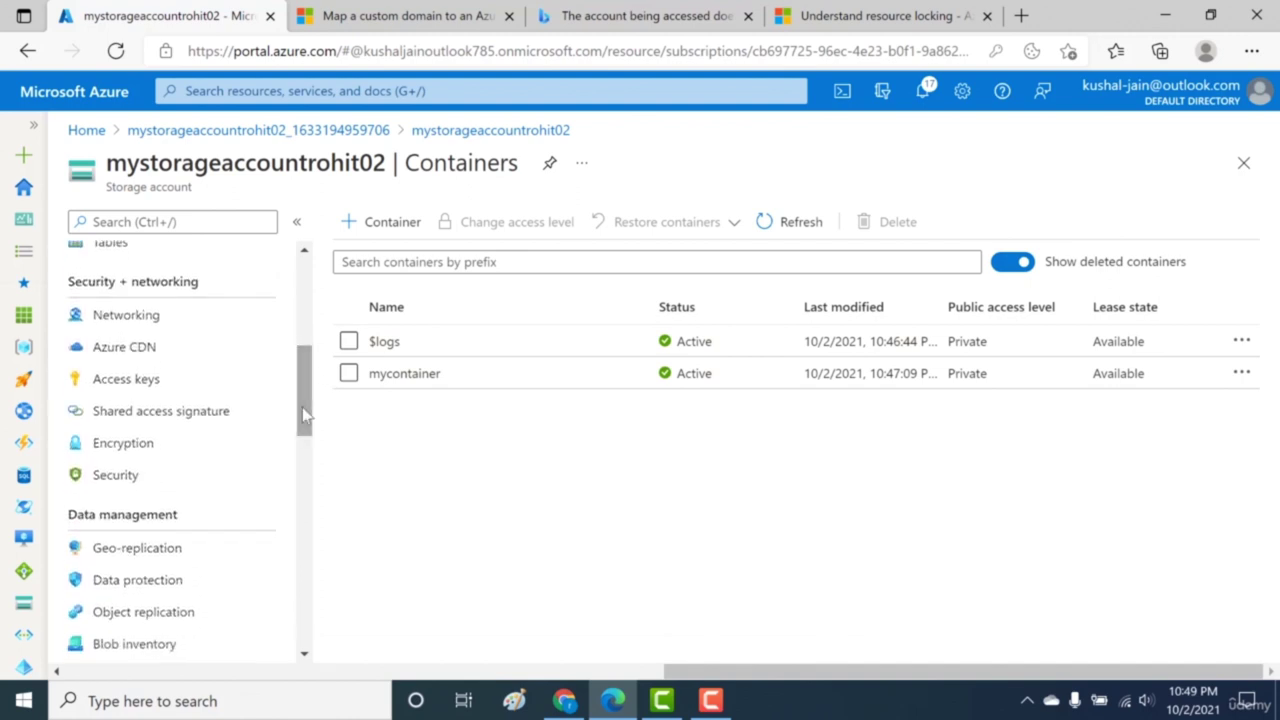
click(182, 582)
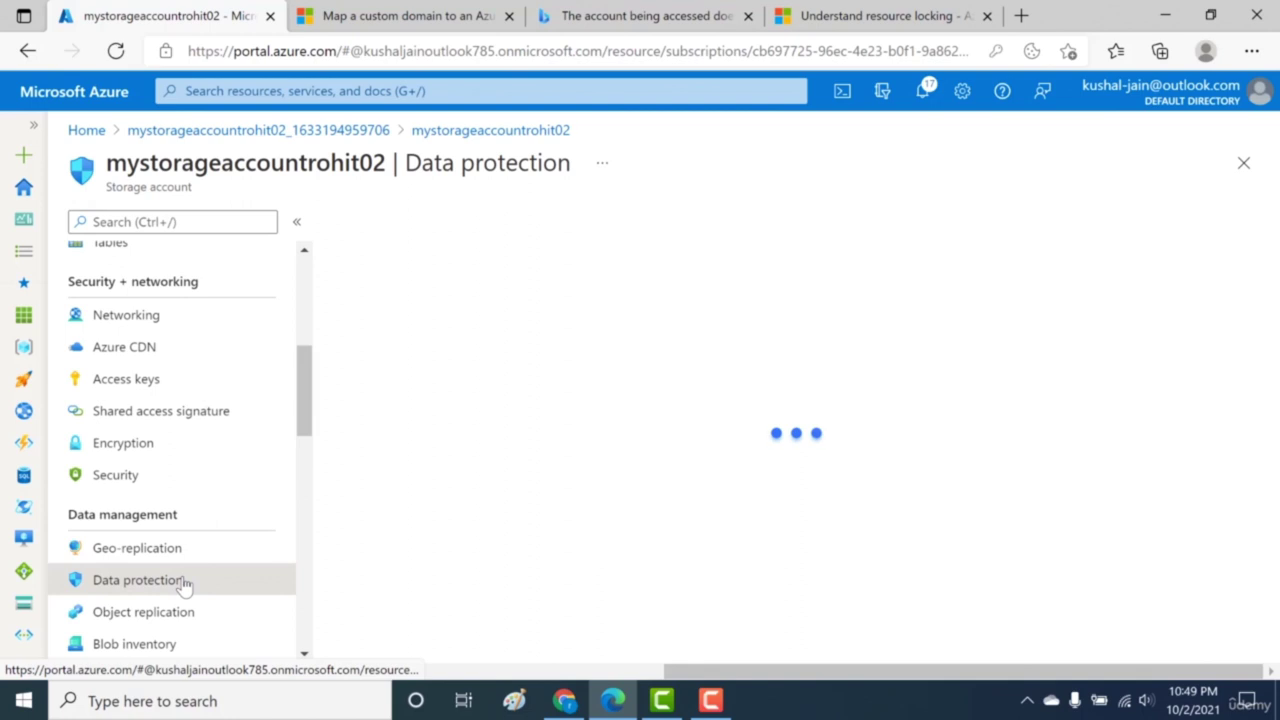
Step: Enable container soft delete with 7-day retention, save it, and return to the Containers list
click(368, 436)
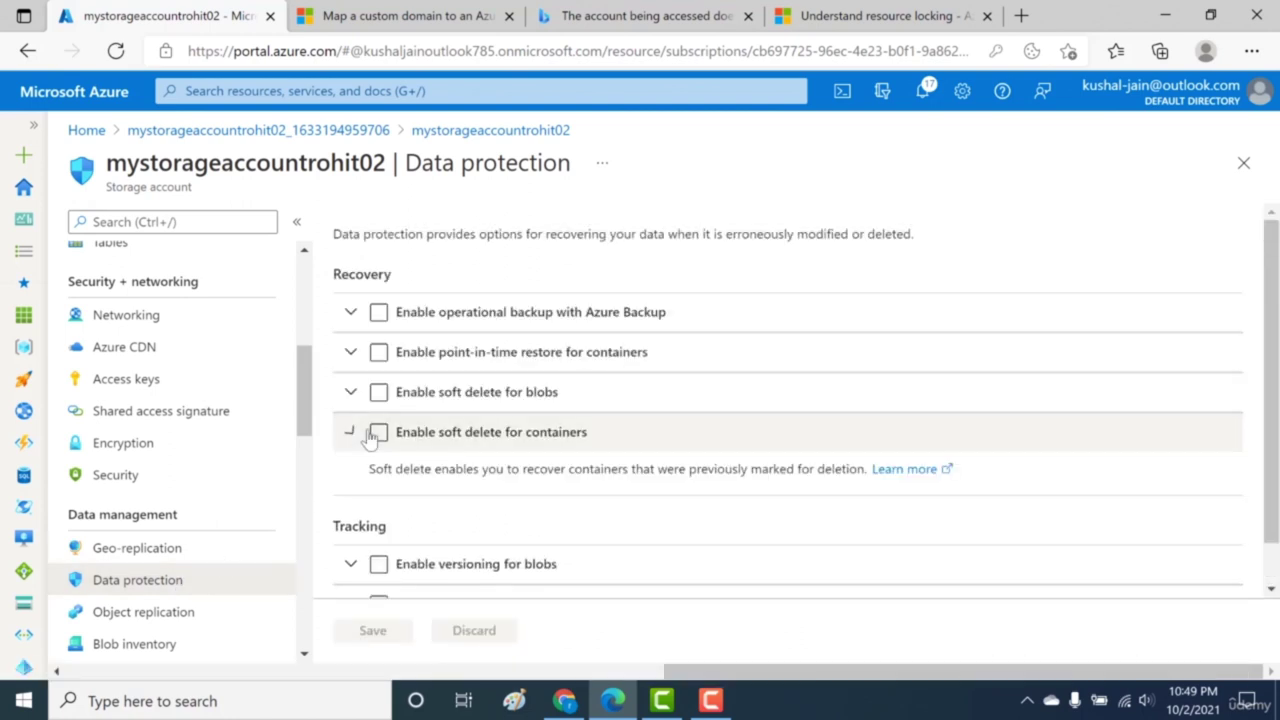
click(376, 434)
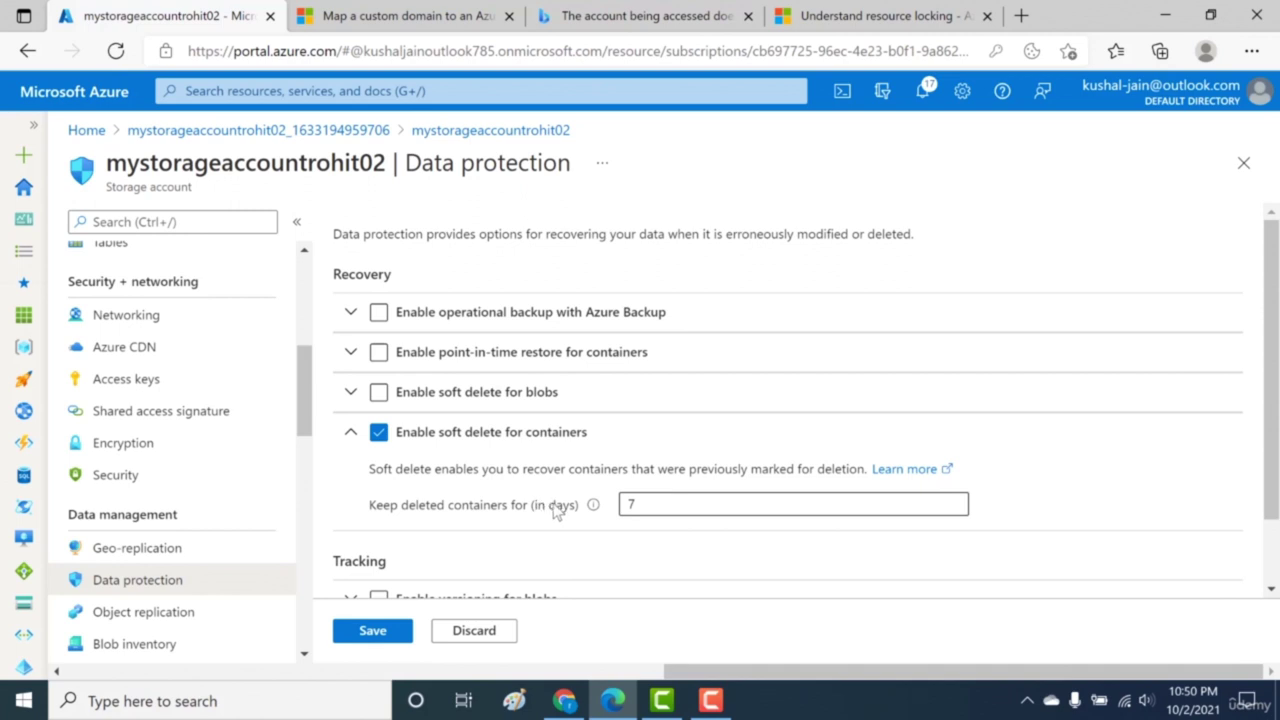
click(634, 503)
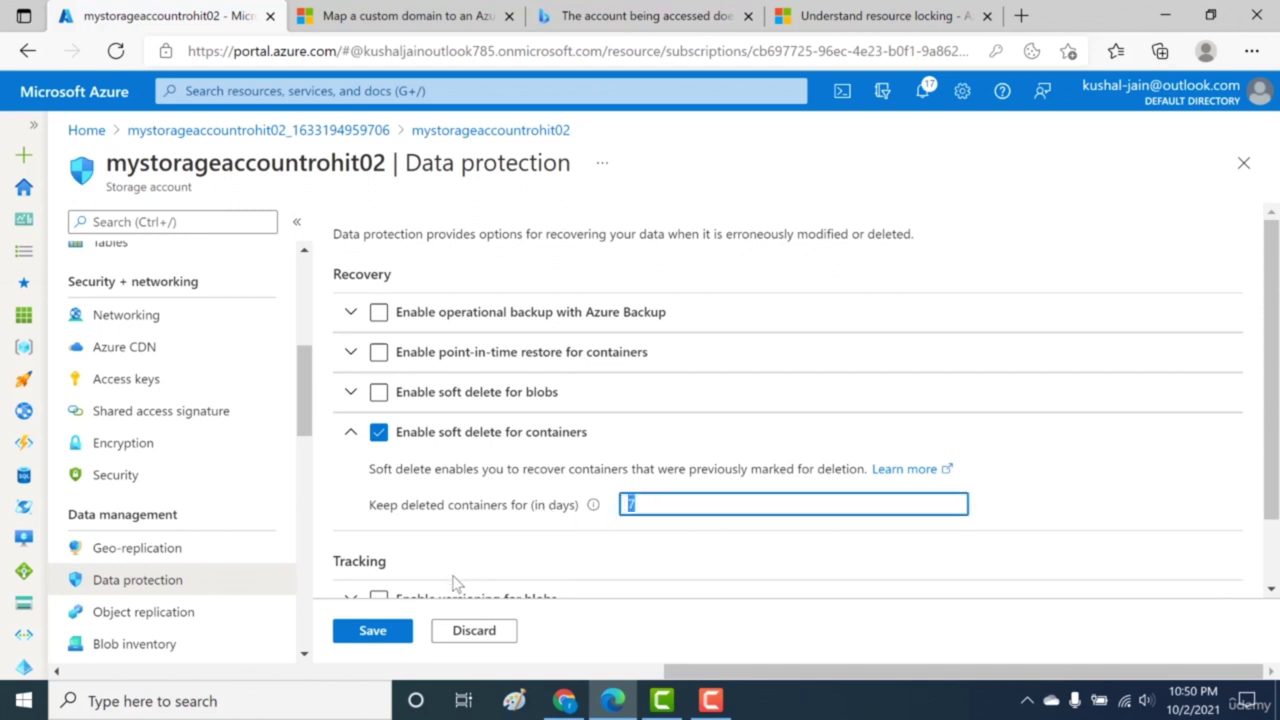
click(368, 630)
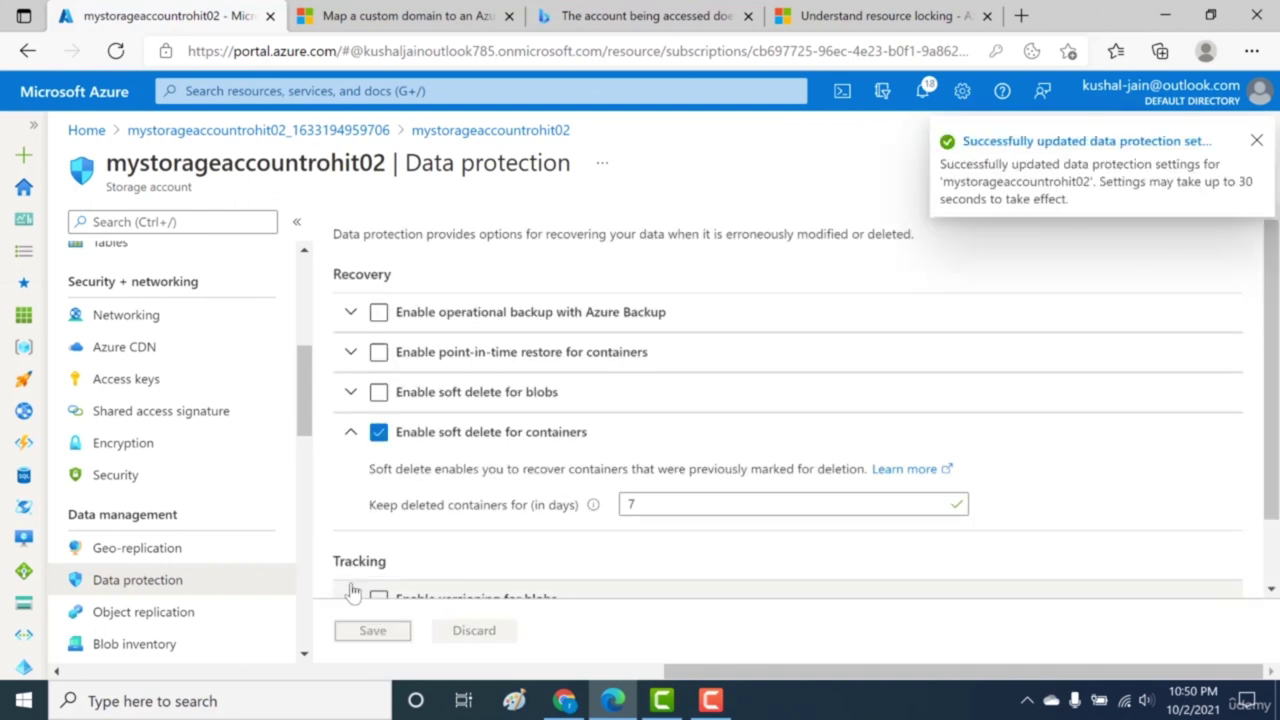
scroll(251, 351, up, 4)
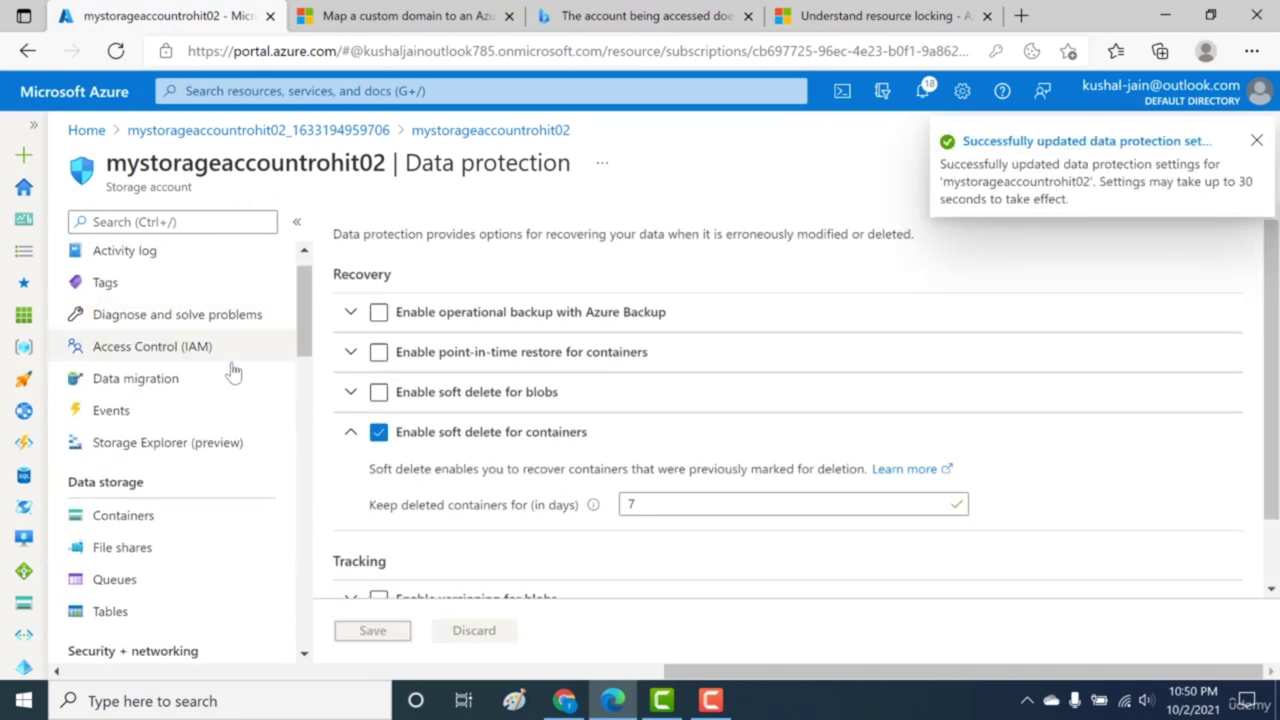
click(137, 520)
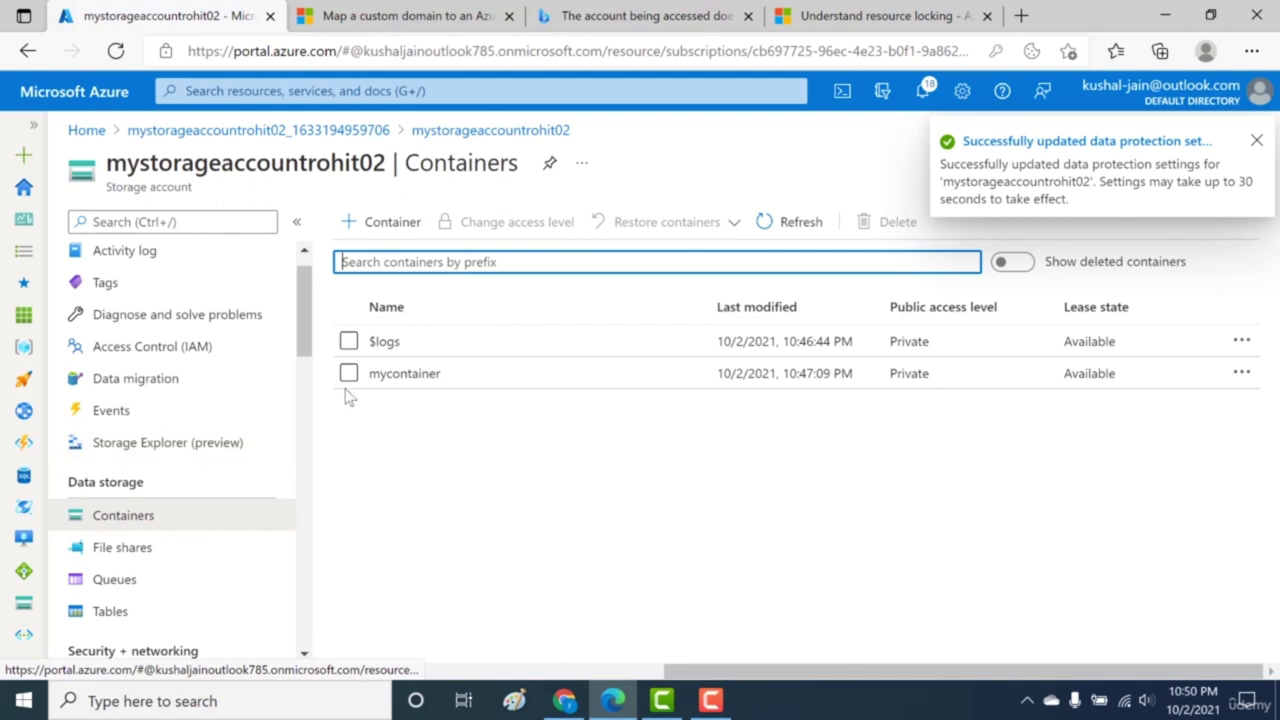
Step: Delete mycontainer, refresh, and show deleted containers so it appears as Deleted beside $logs
click(348, 373)
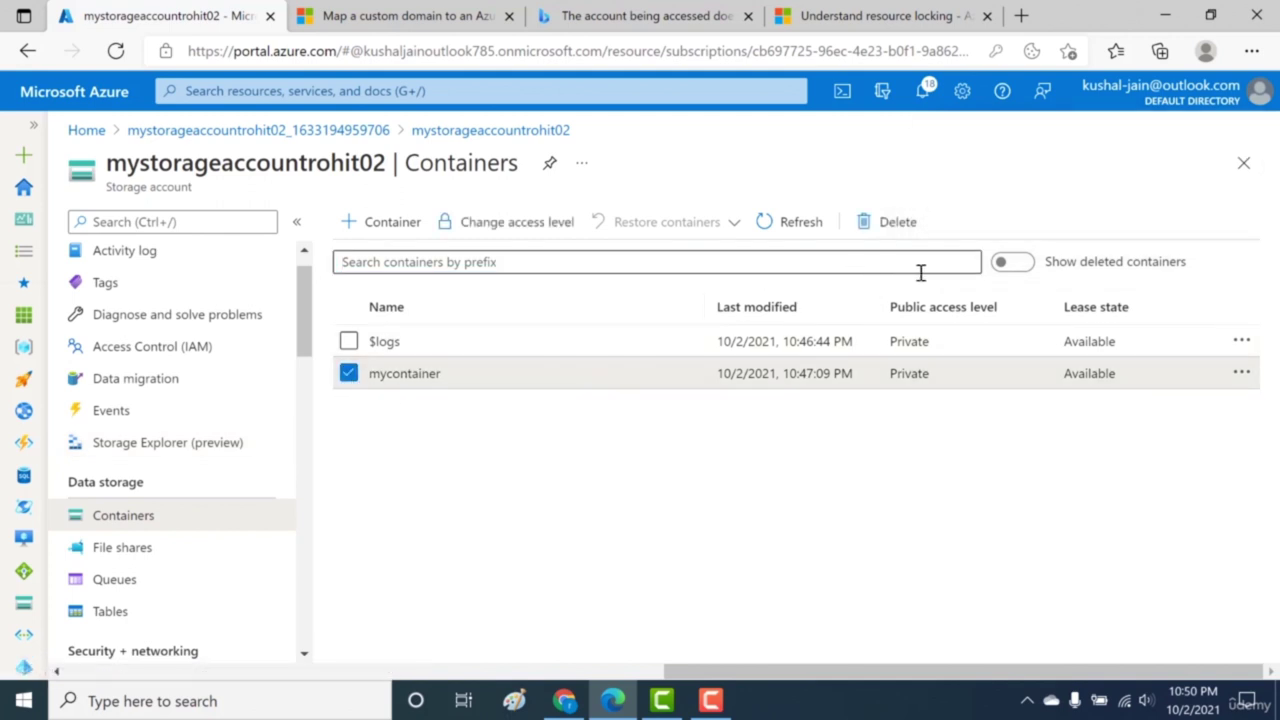
click(910, 232)
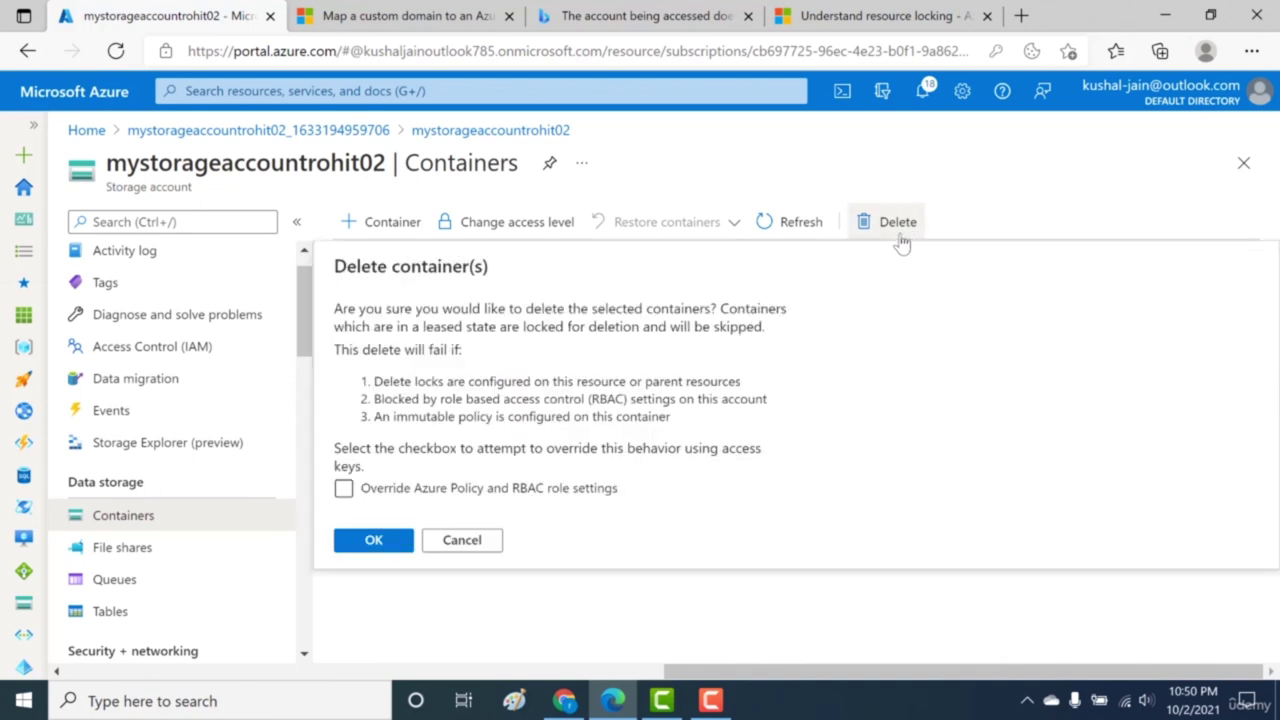
click(399, 546)
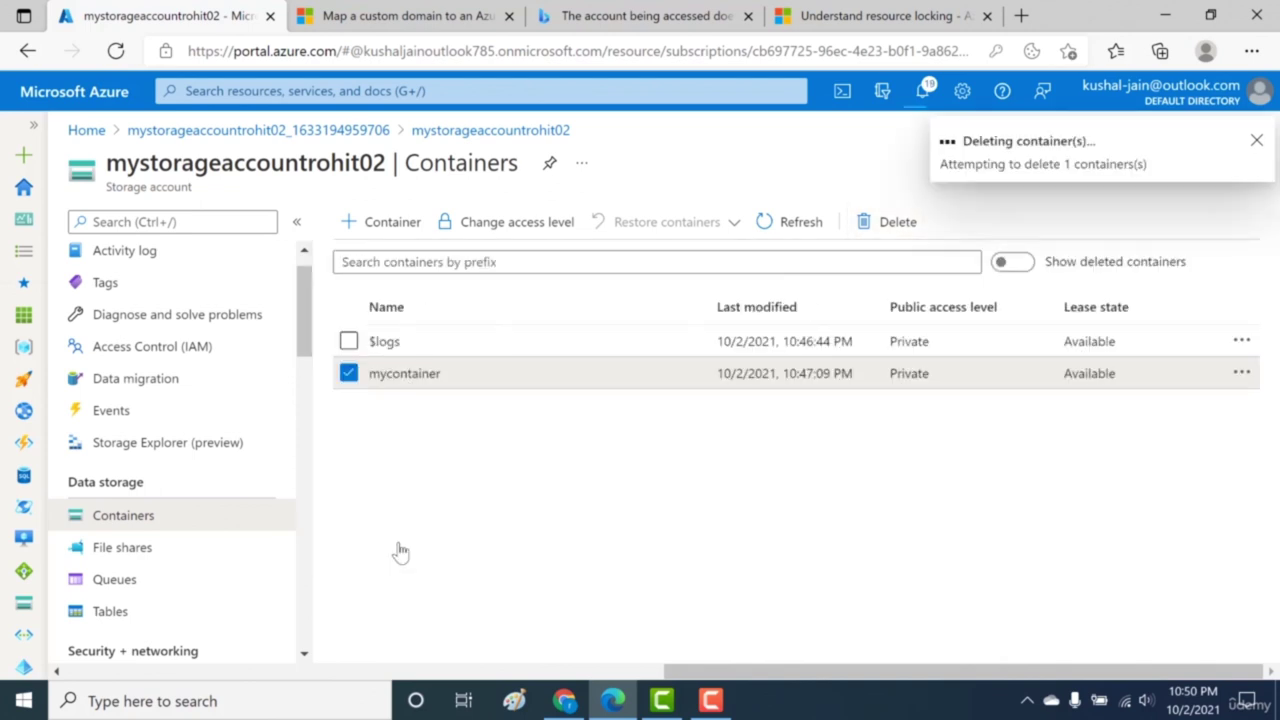
click(775, 228)
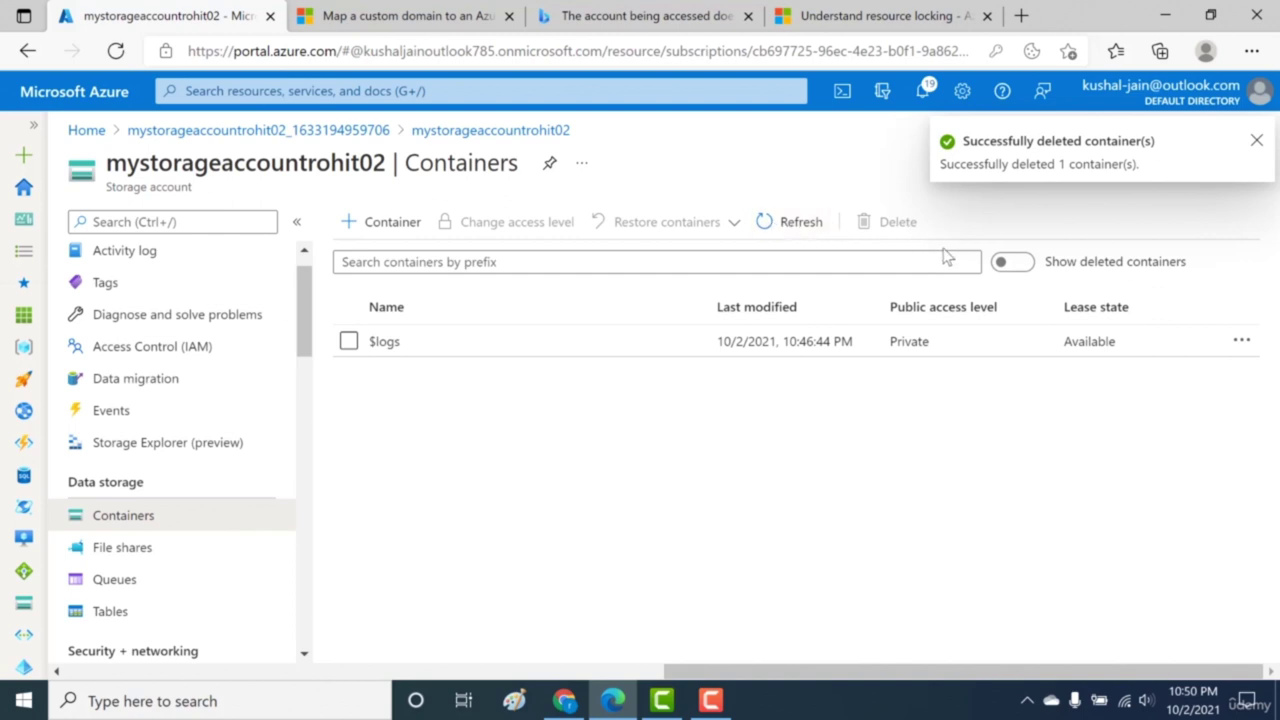
click(1013, 264)
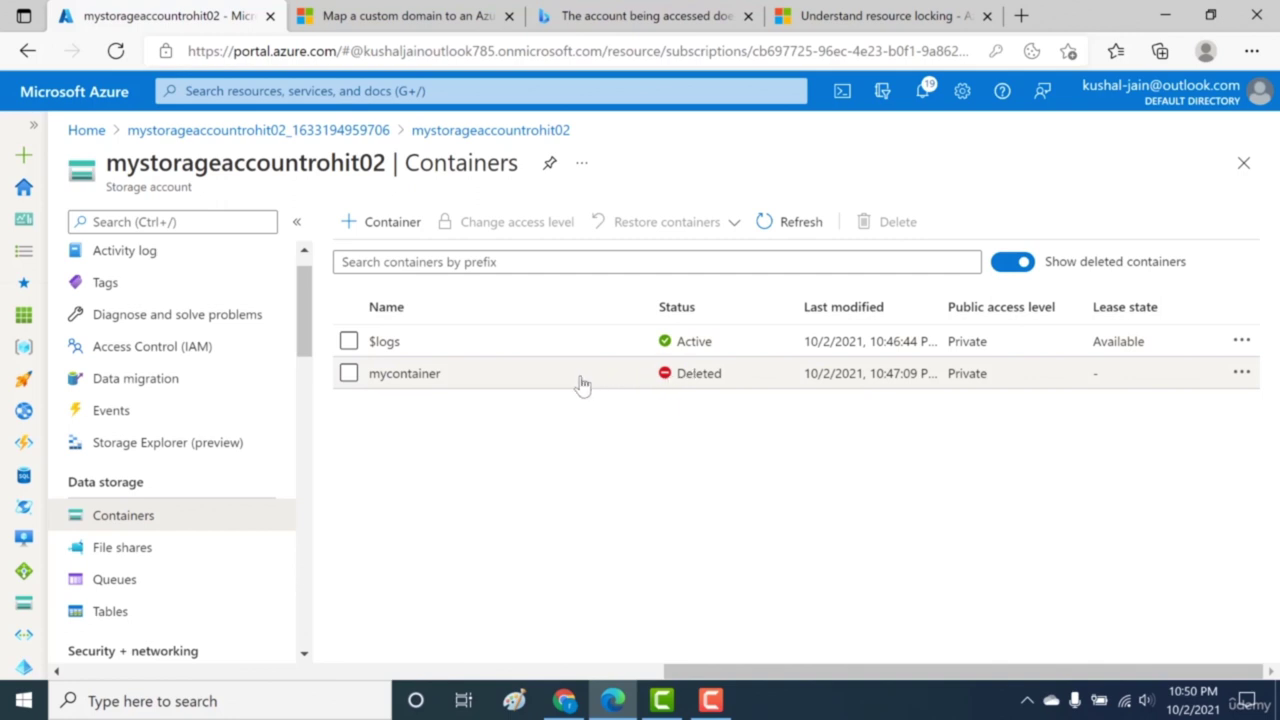
Step: Try undeleting mycontainer from its Properties; after the error, dismiss it and cancel the panel
click(405, 374)
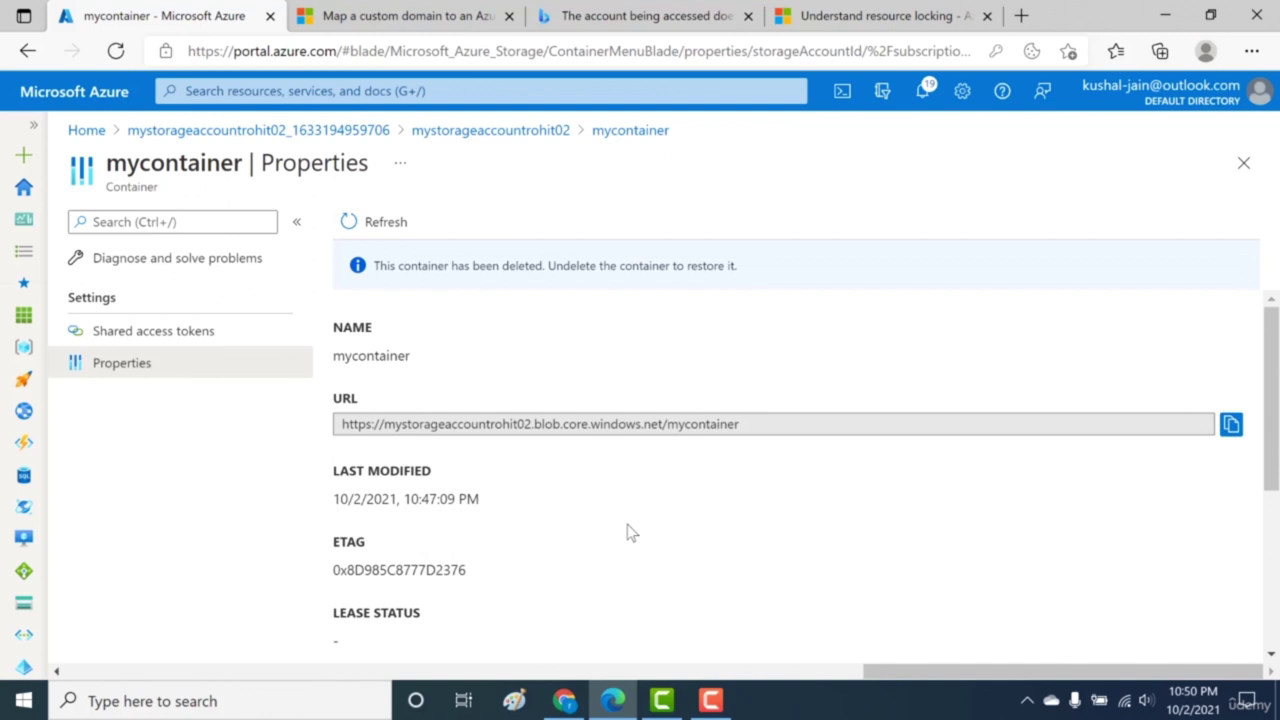
scroll(630, 532, down, 5)
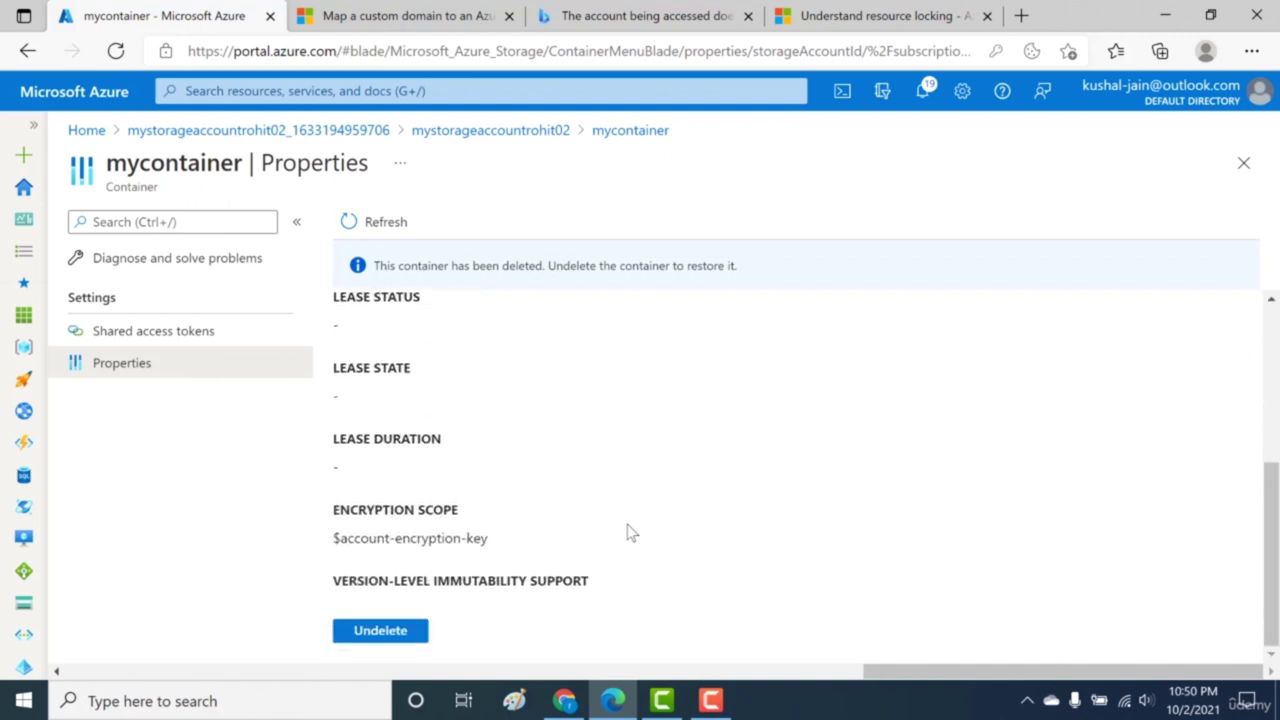
click(405, 632)
click(1040, 648)
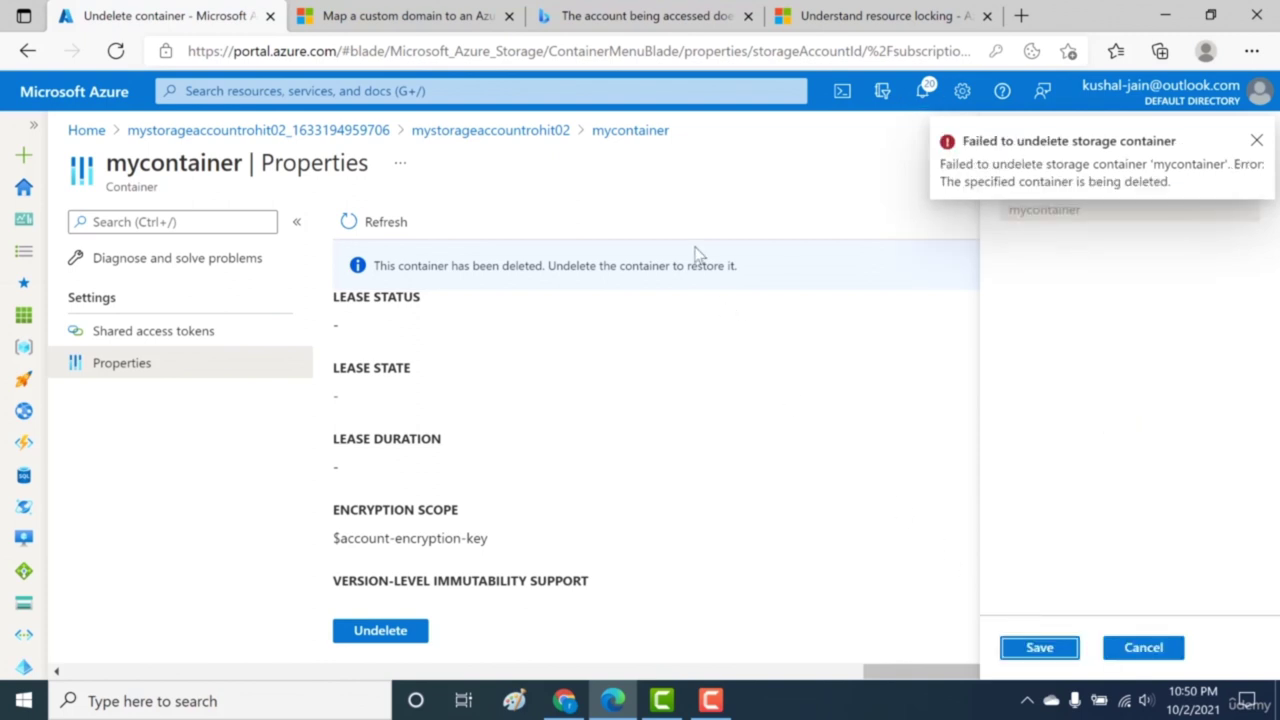
click(1256, 140)
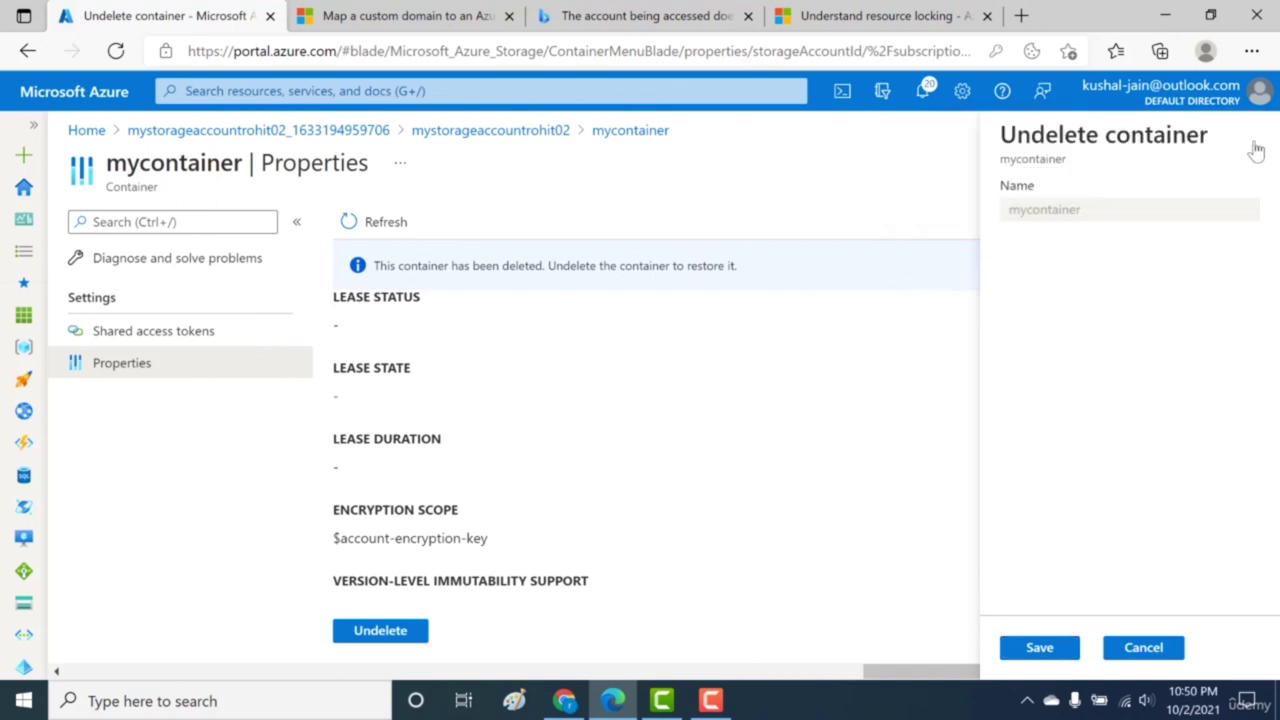
click(1172, 648)
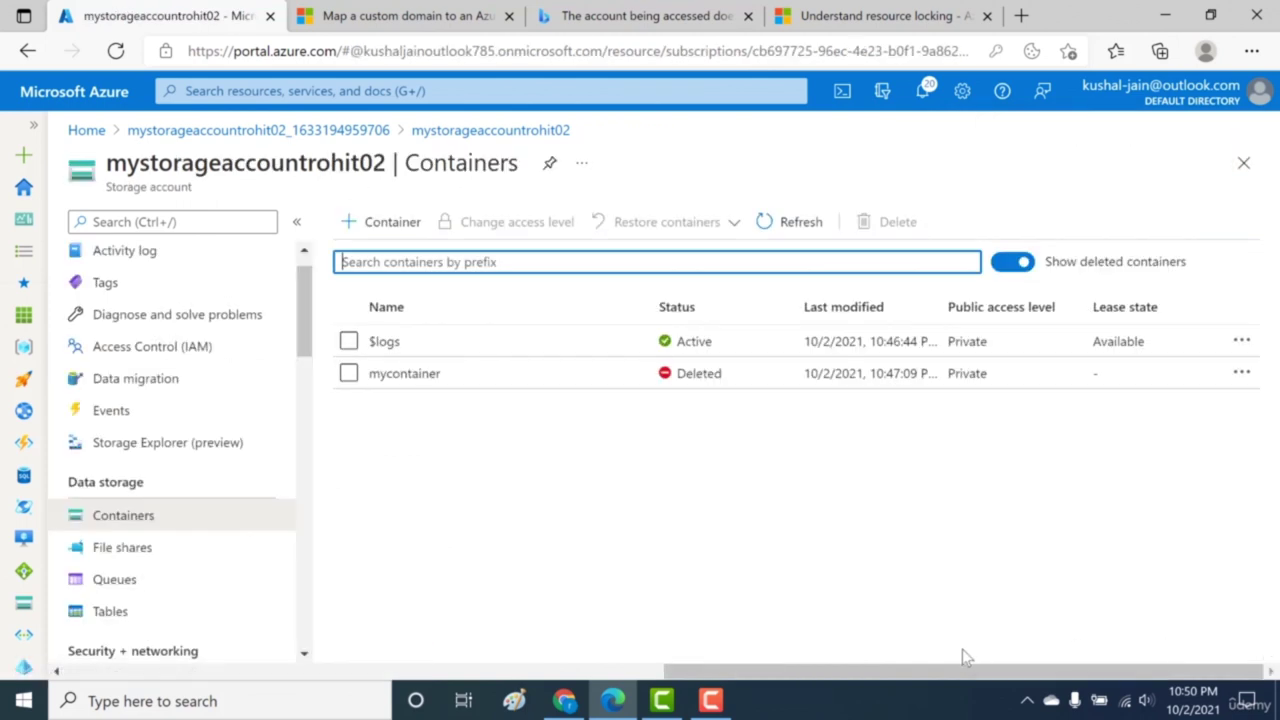
Step: Undelete mycontainer again from its Properties so it is listed as Active with Available lease
click(405, 375)
scroll(1231, 420, down, 3)
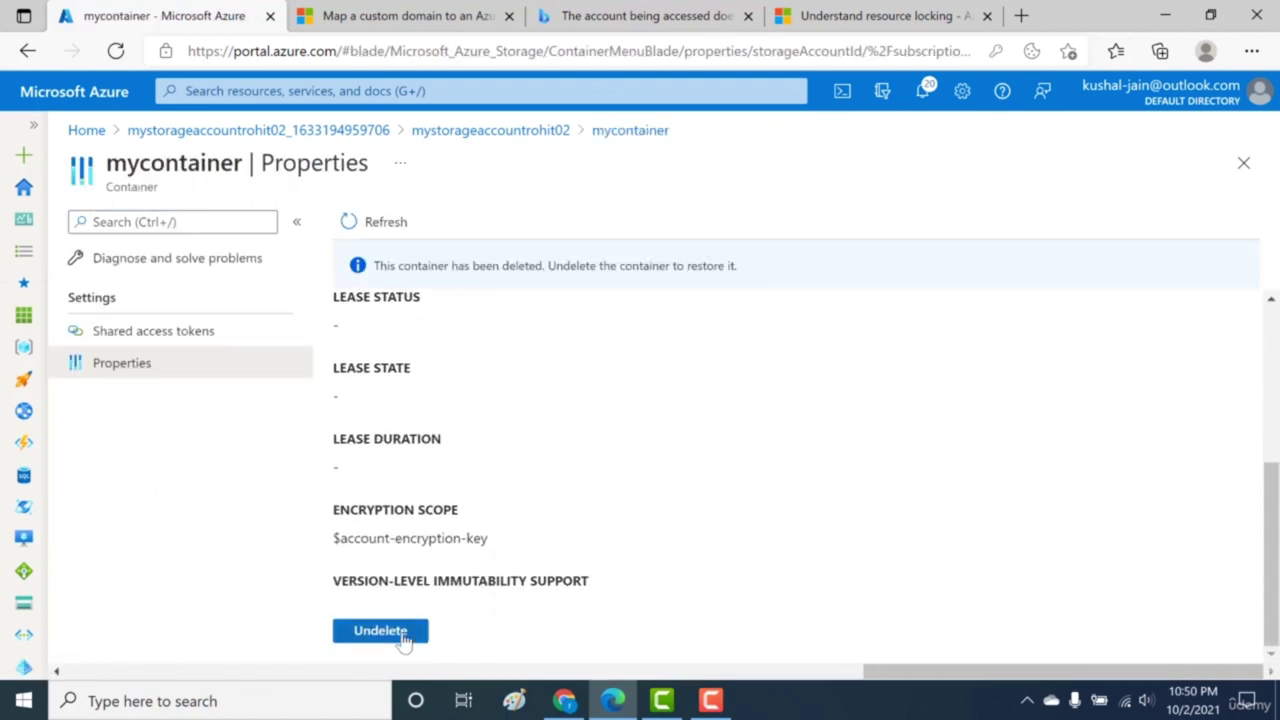
click(380, 631)
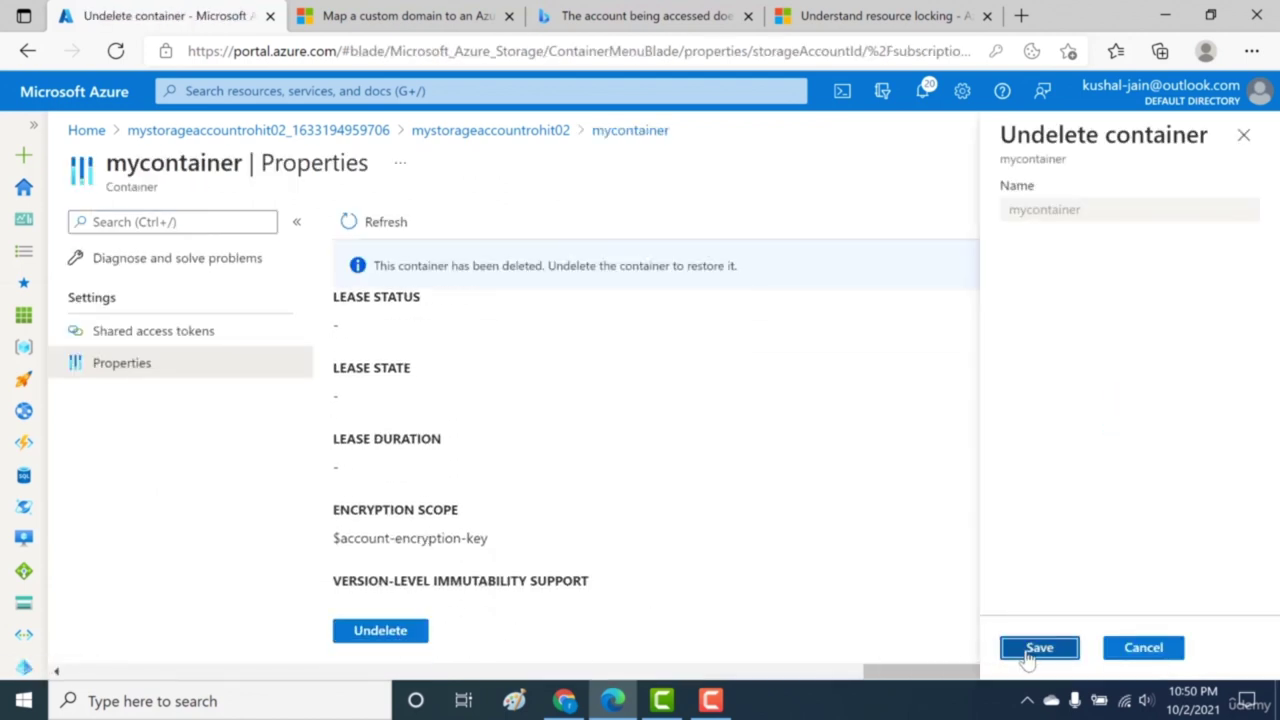
click(1026, 652)
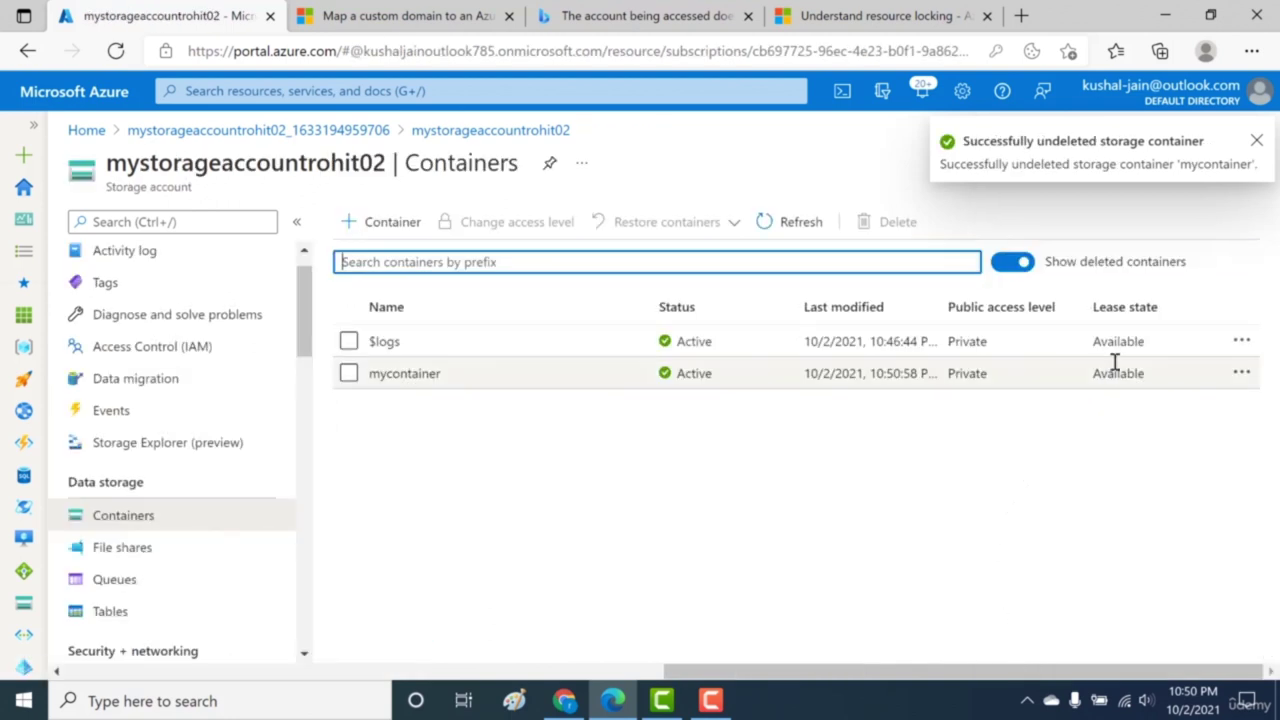
click(1258, 142)
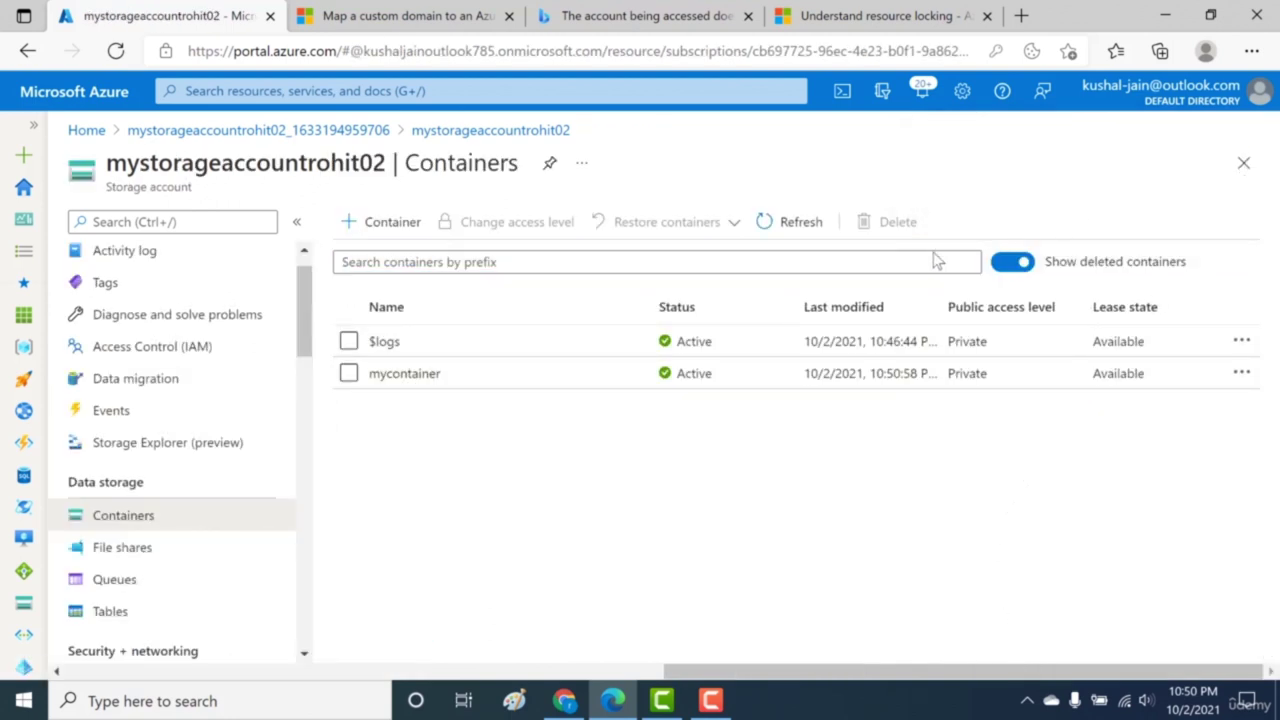
Step: Turn off soft delete for containers on the Data protection page and save
scroll(303, 591, down, 3)
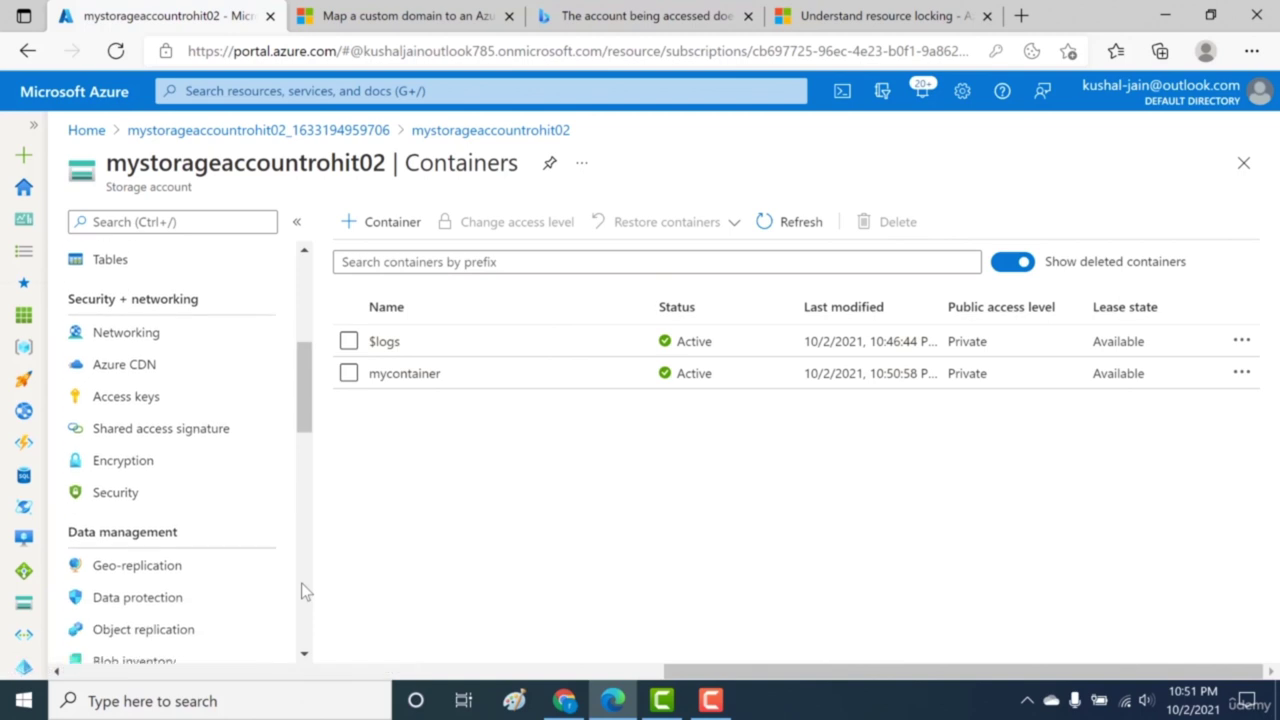
click(209, 560)
click(202, 582)
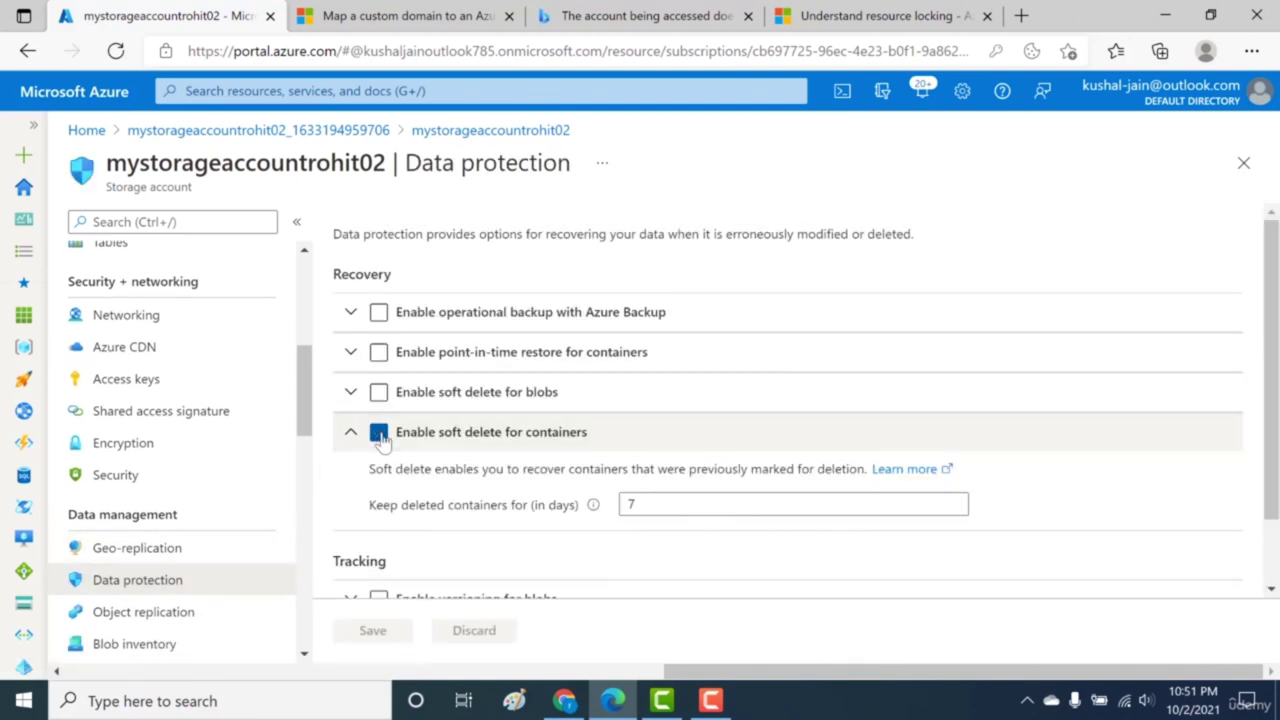
click(379, 435)
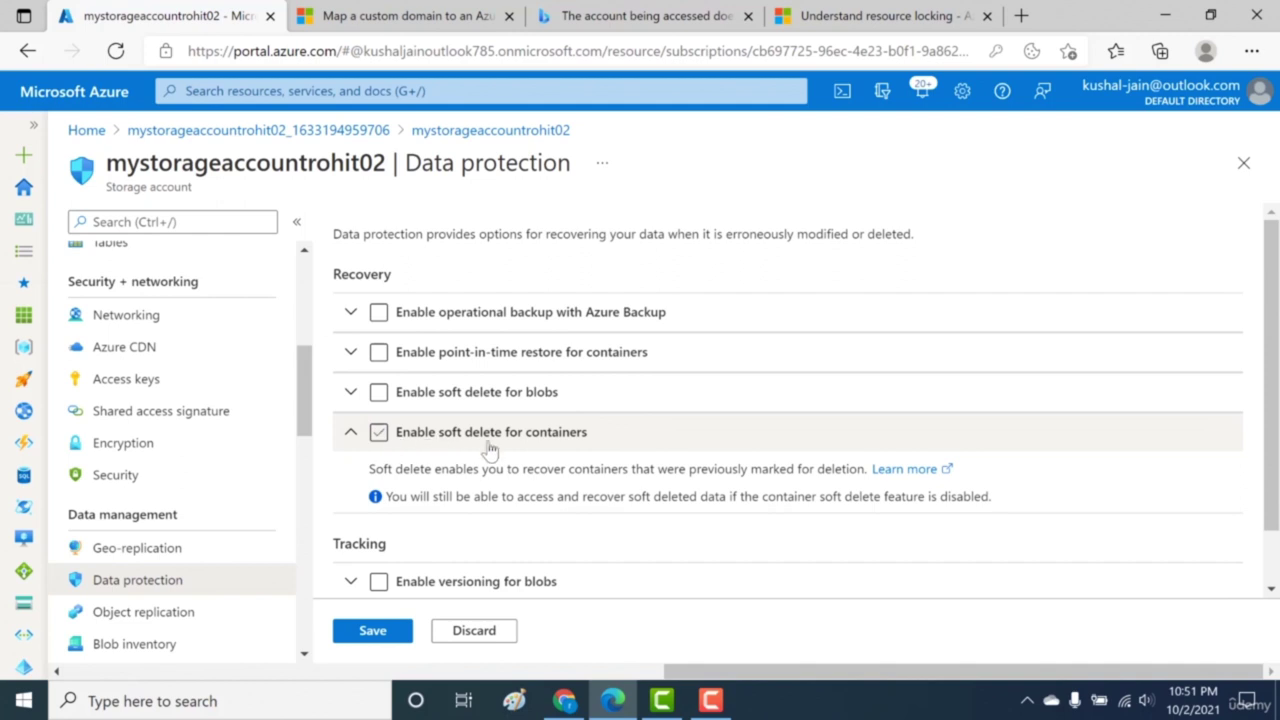
click(387, 630)
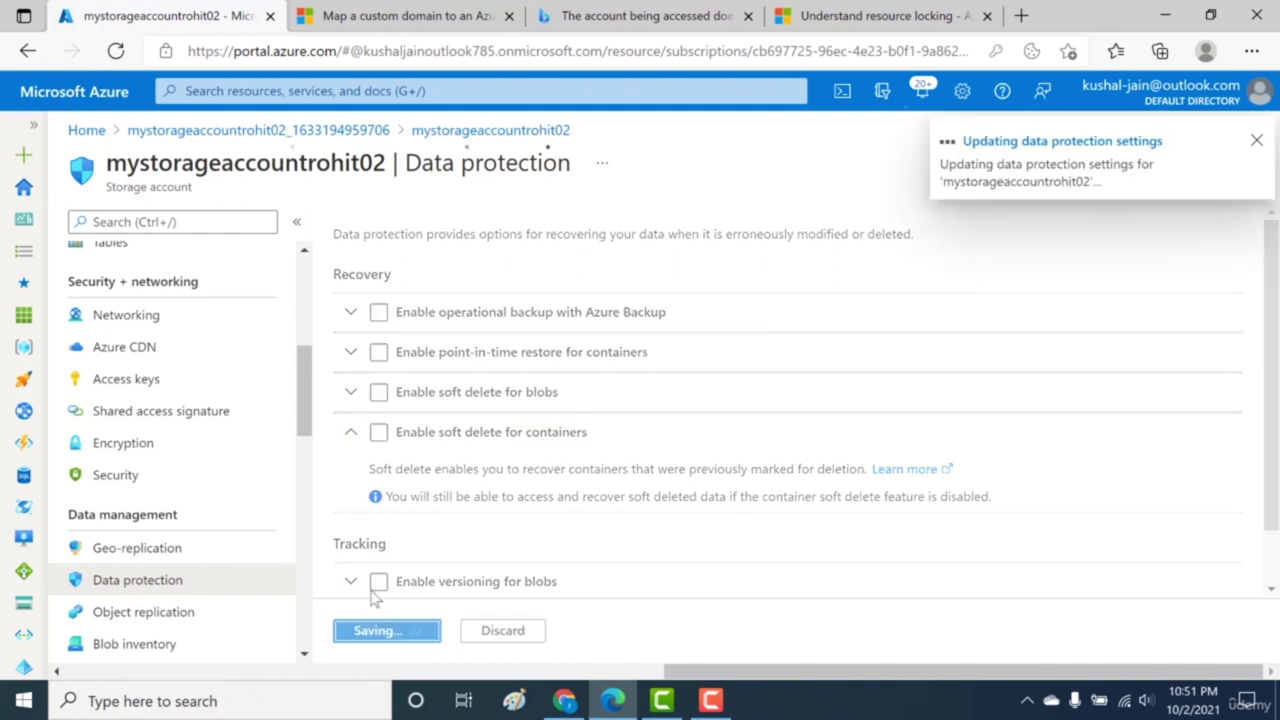
scroll(302, 330, up, 4)
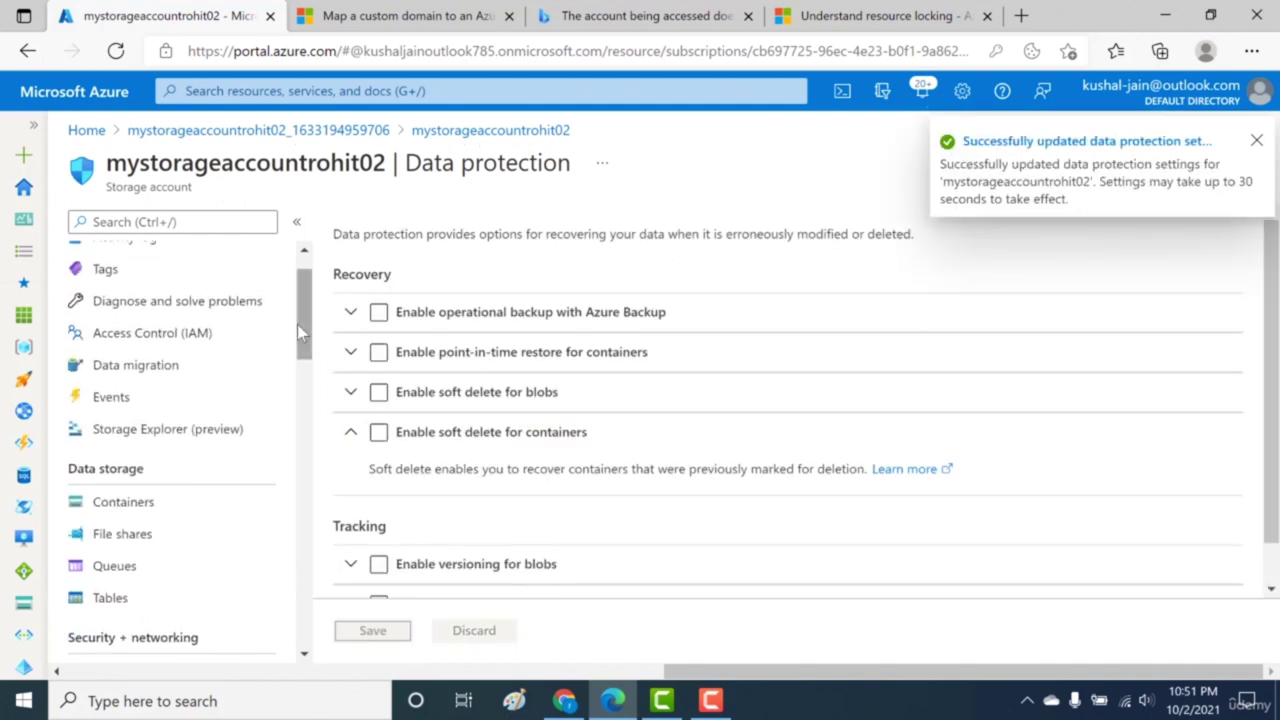
Step: Delete mycontainer and show deleted containers to confirm it no longer appears
click(123, 515)
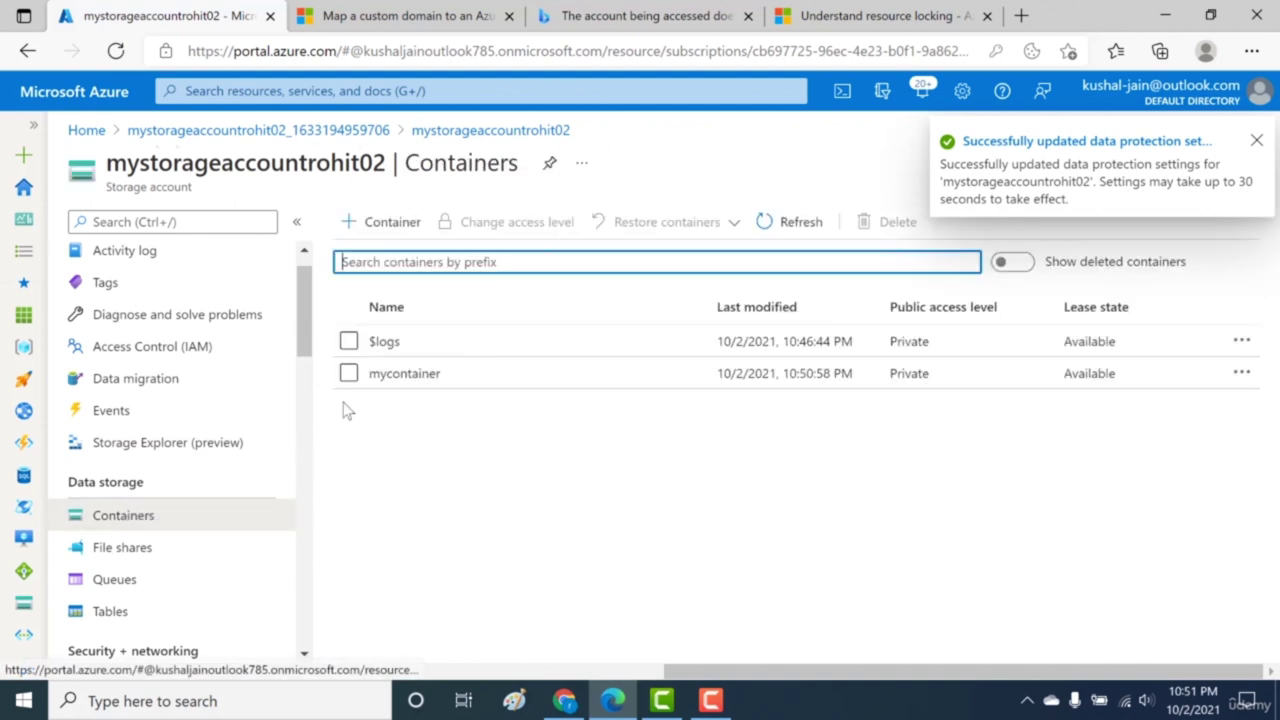
click(348, 375)
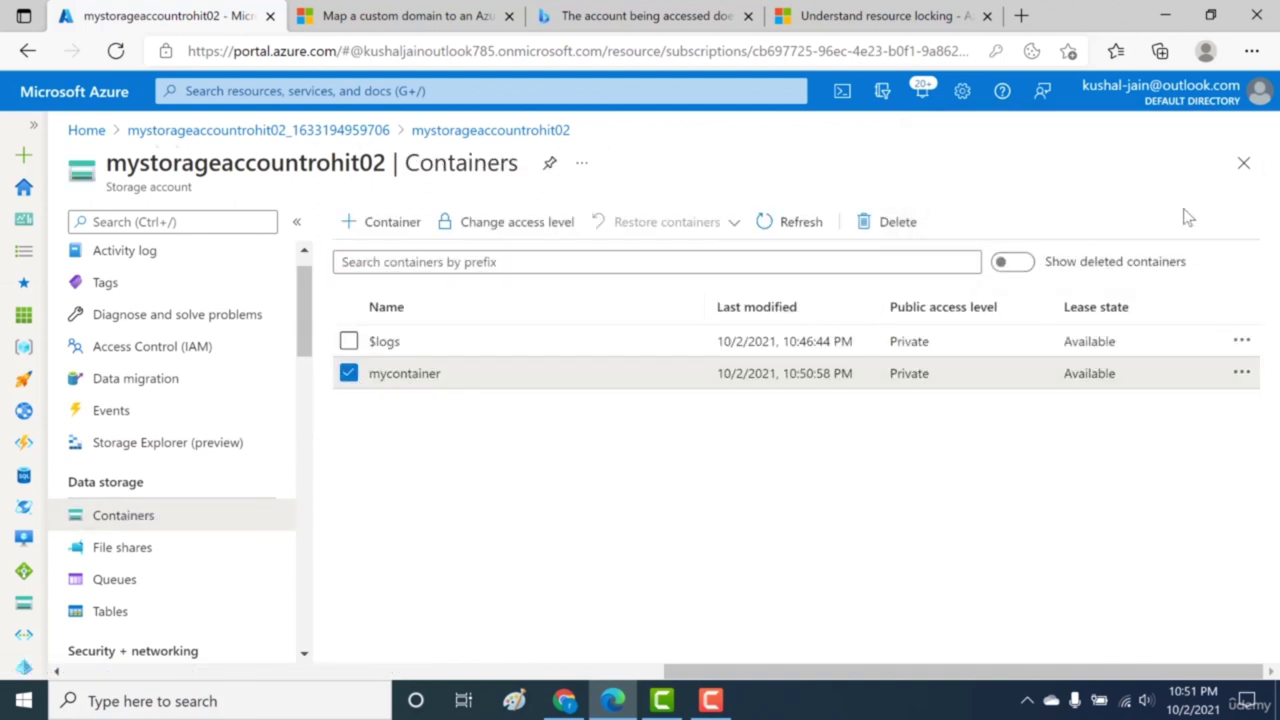
click(905, 226)
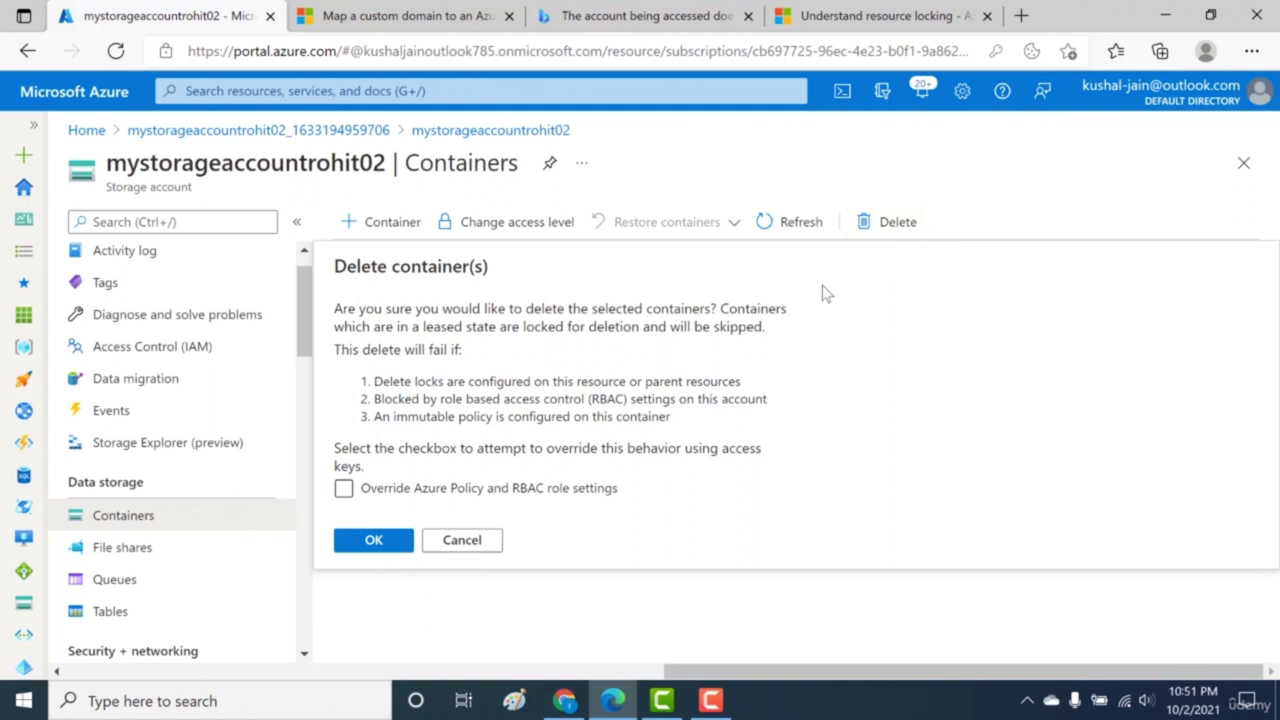
click(376, 540)
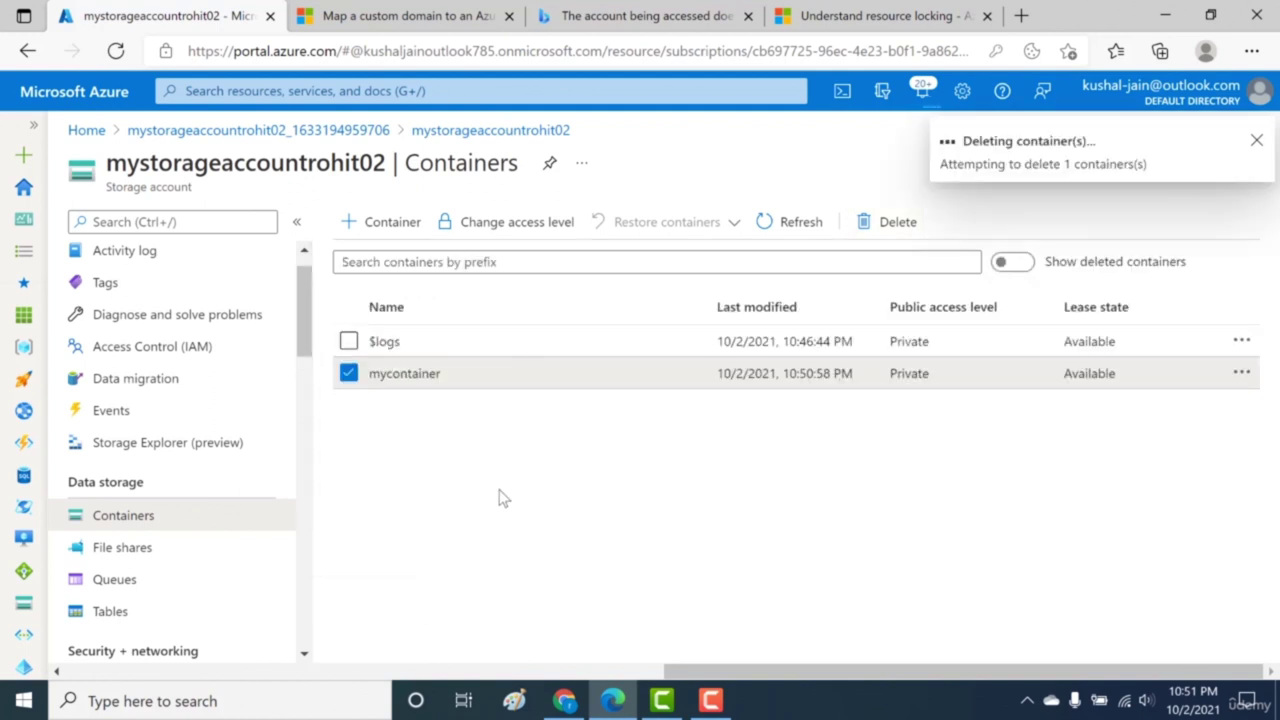
click(1008, 263)
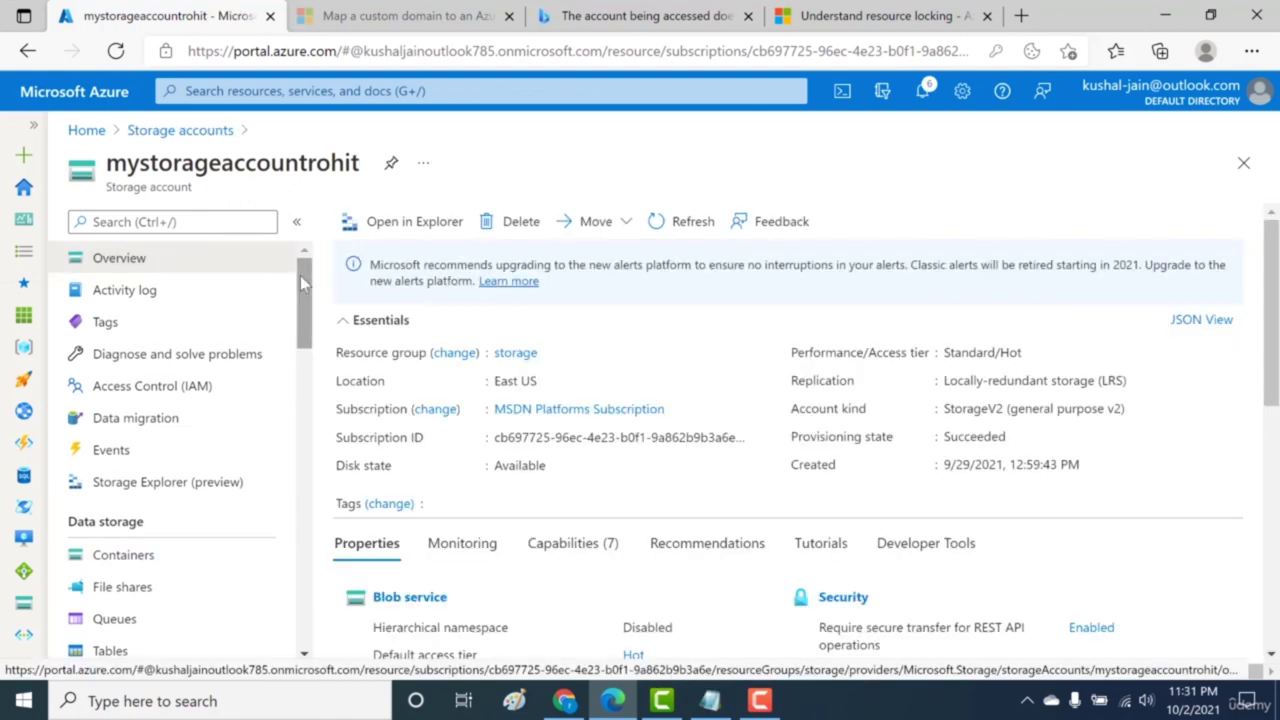
Step: Confirm blob versioning and 7-day soft delete are enabled under Data protection, then open Containers
drag(303, 285, 306, 411)
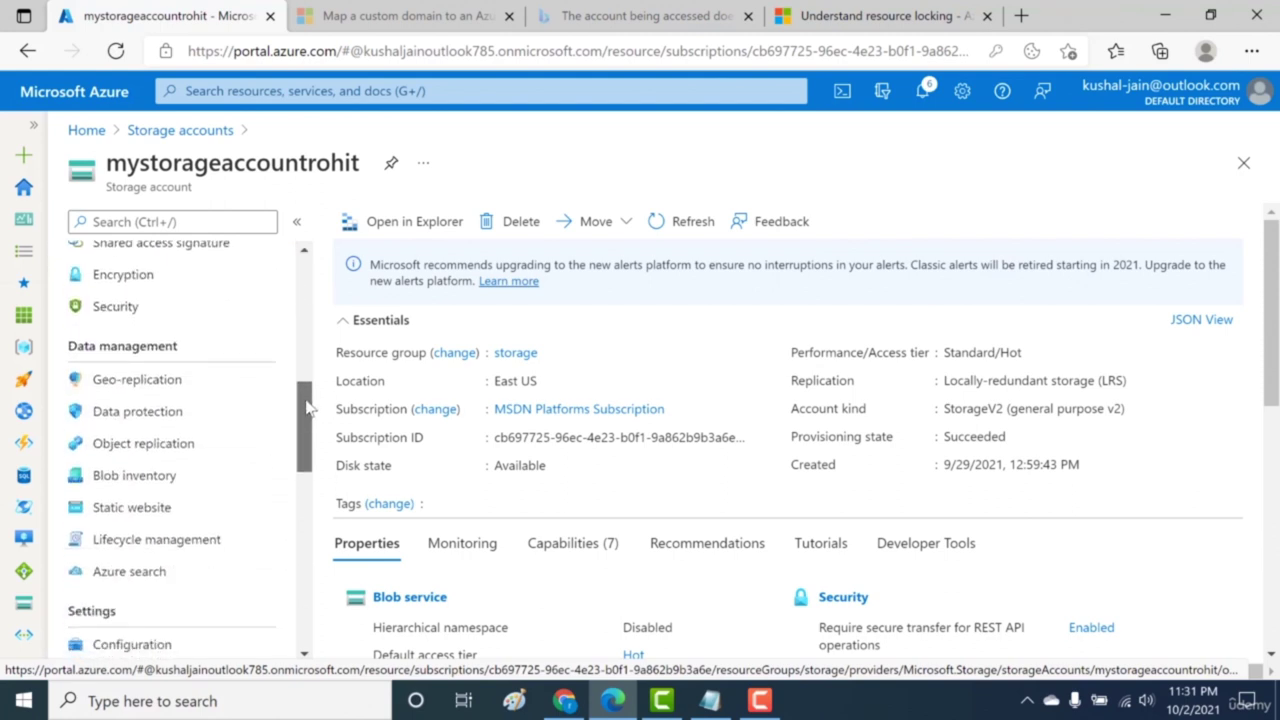
click(186, 411)
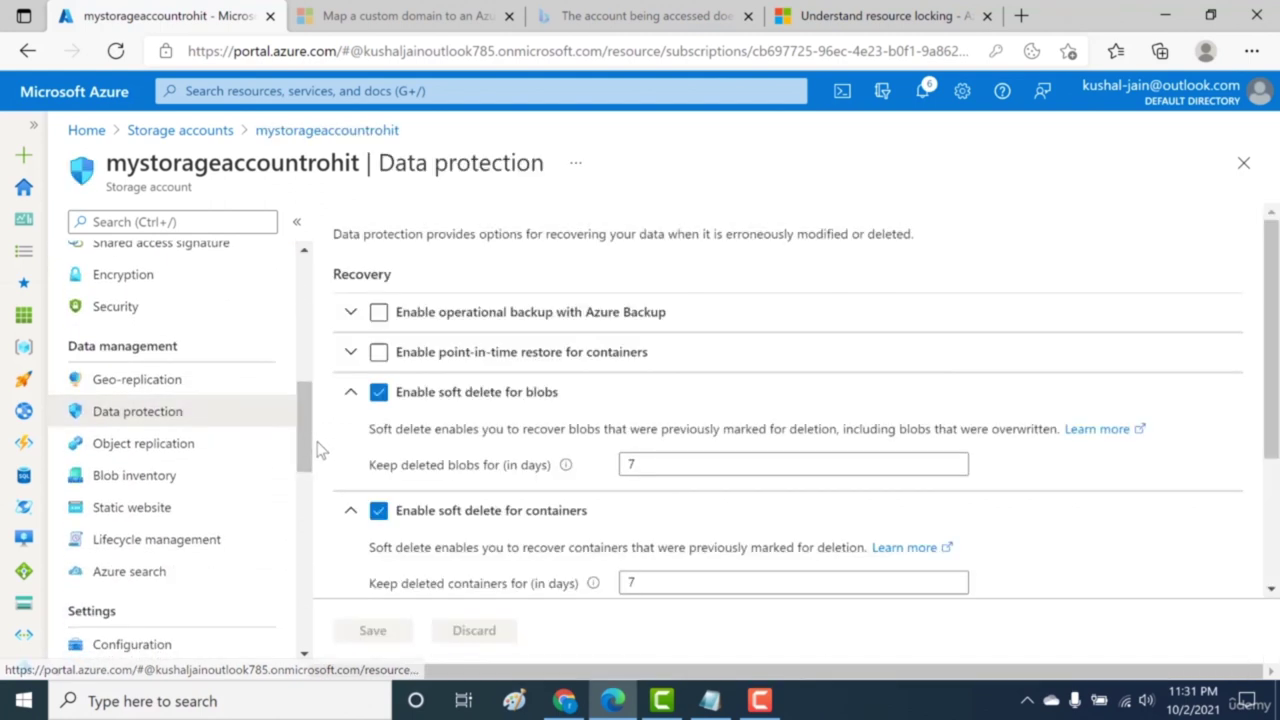
scroll(344, 505, down, 2)
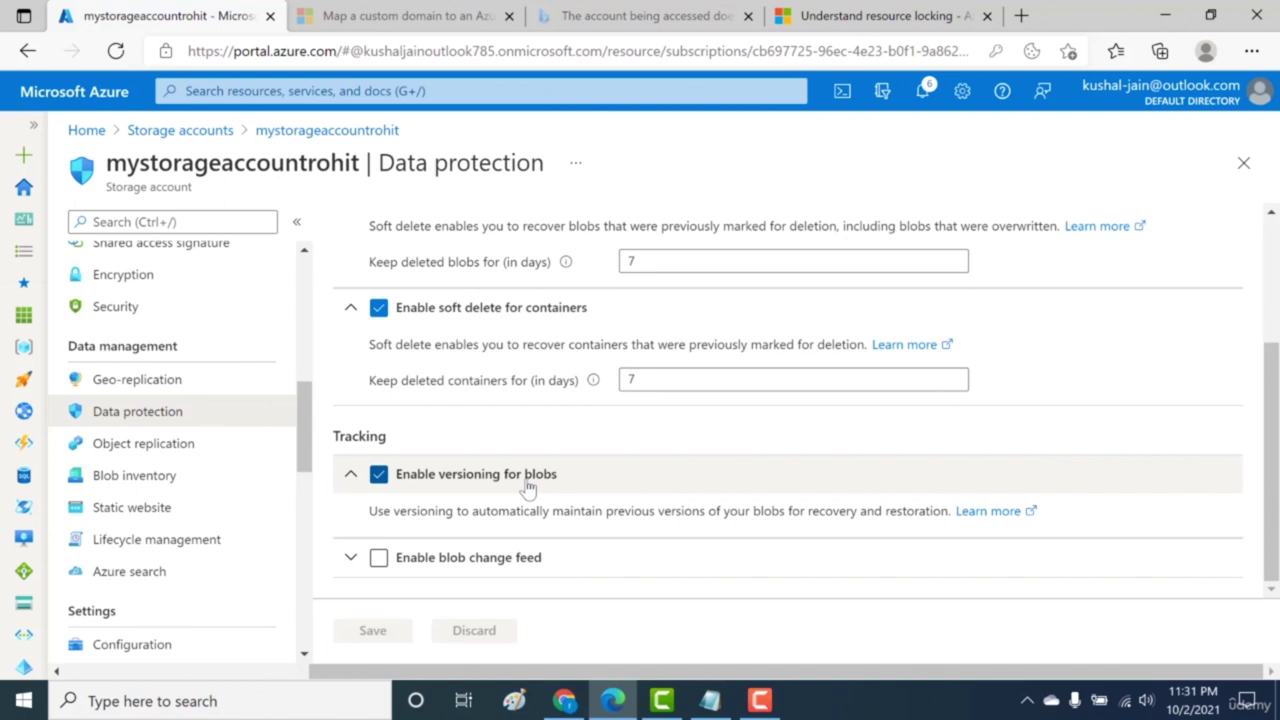
drag(452, 511, 912, 511)
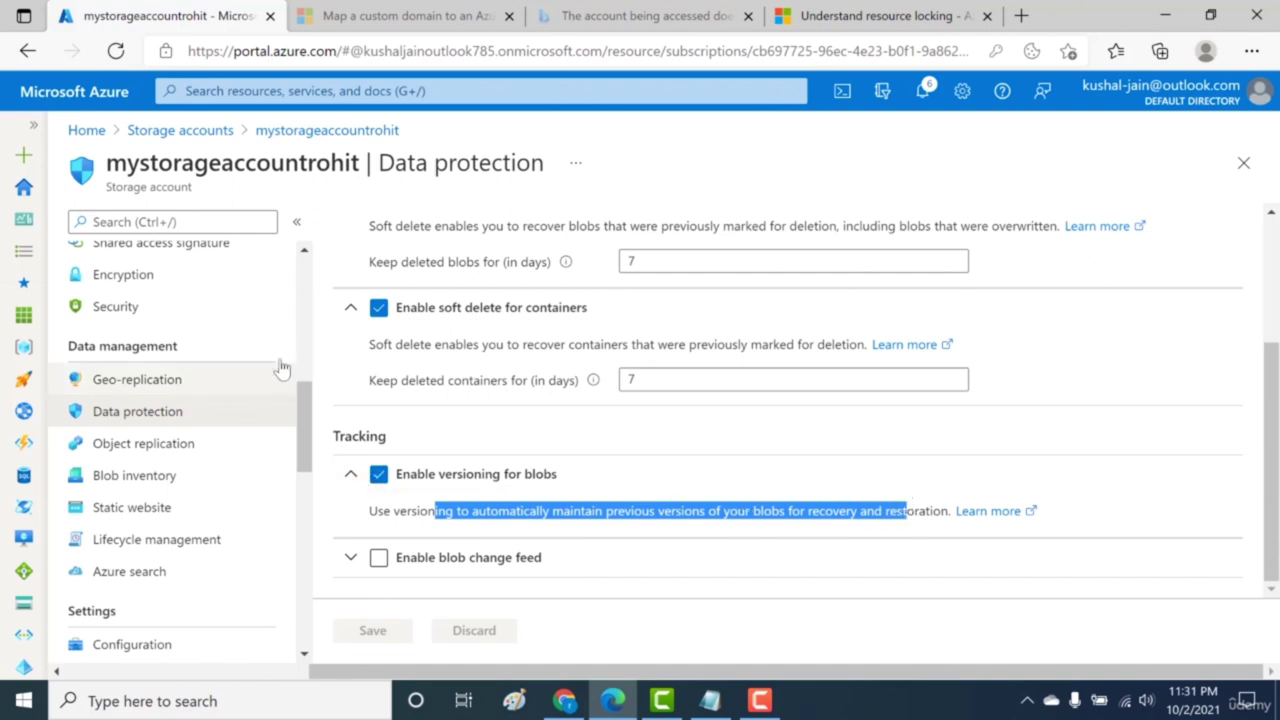
scroll(177, 495, up, 6)
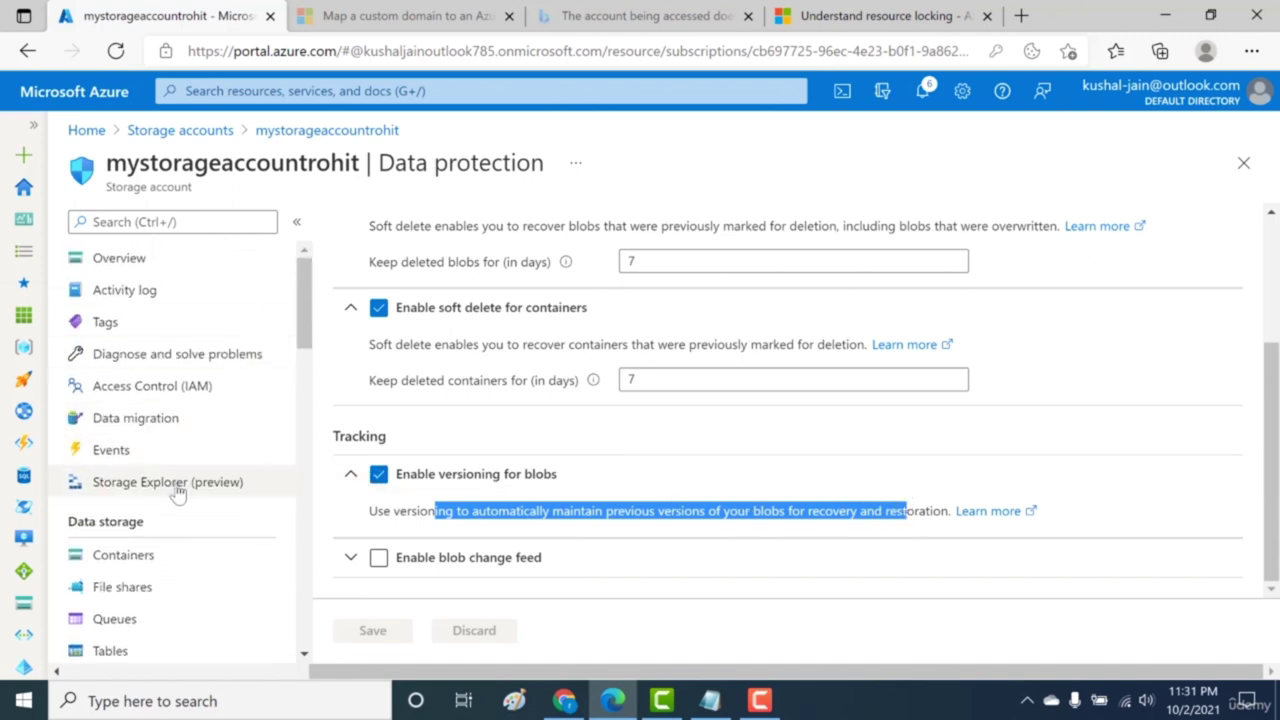
click(143, 558)
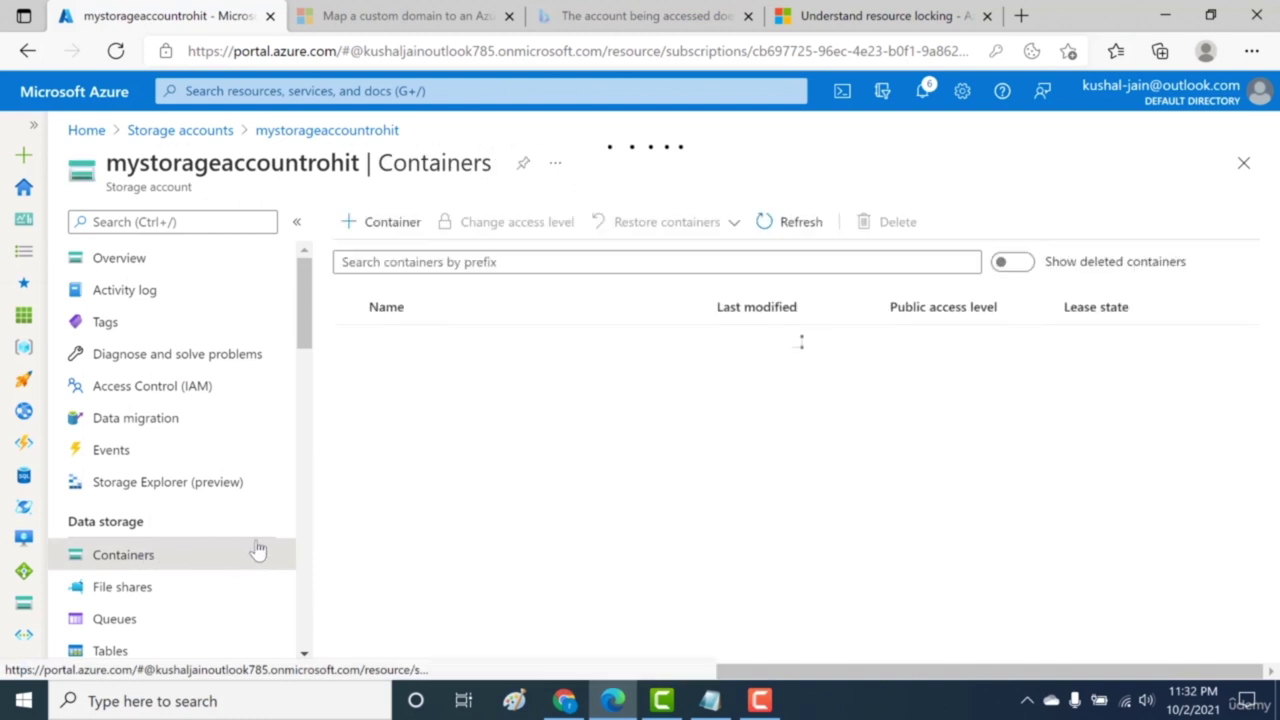
Step: Create a private container named 'version'
click(396, 226)
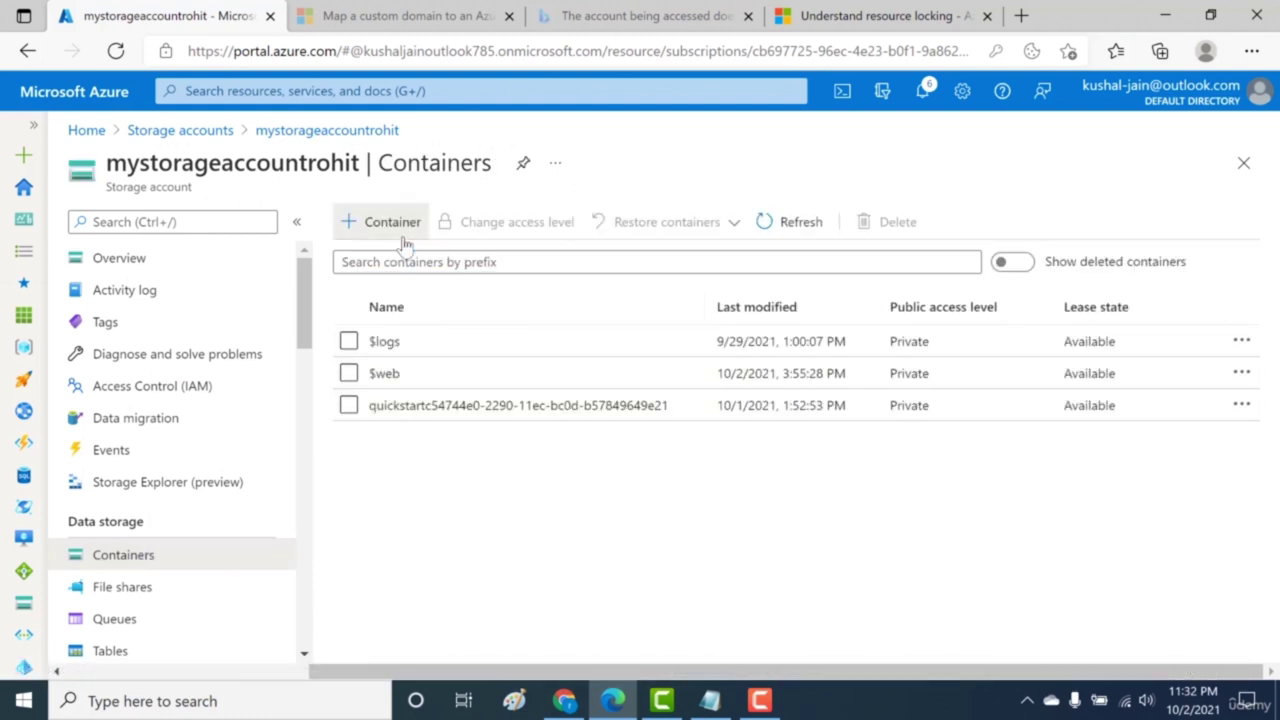
text(version)
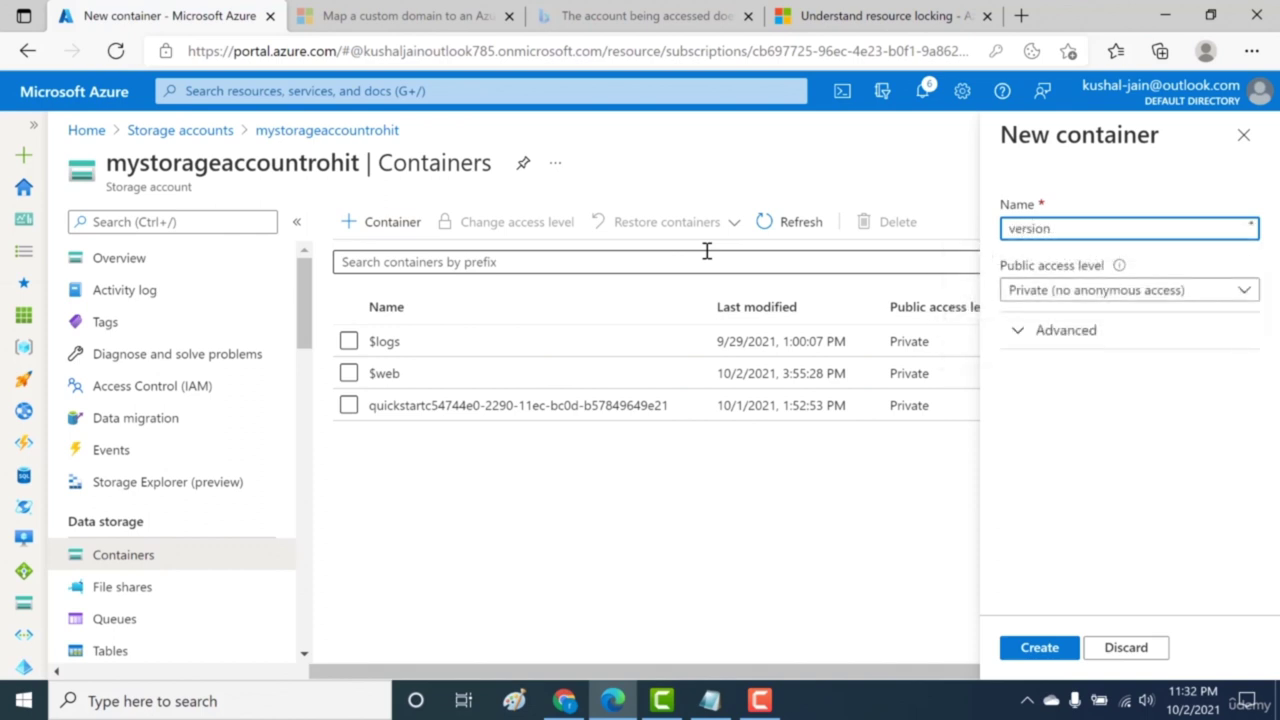
click(1038, 648)
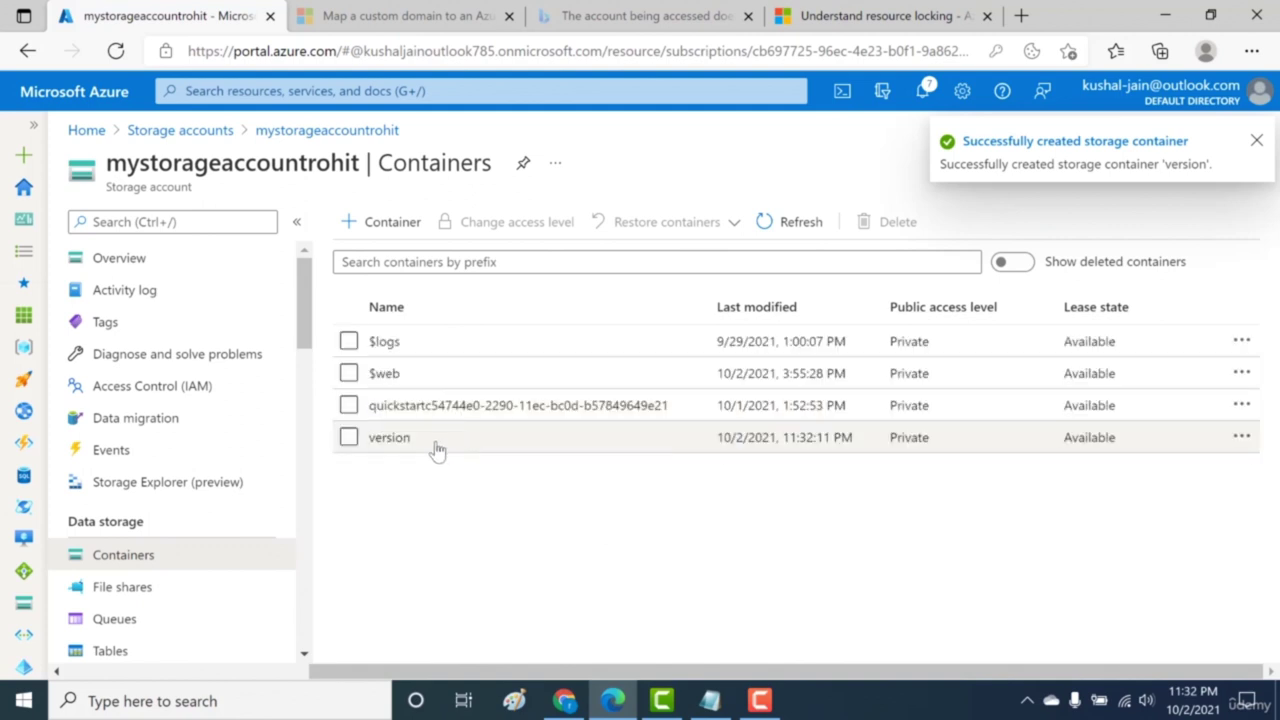
Step: Upload index.html from the Desktop into the version container
click(376, 437)
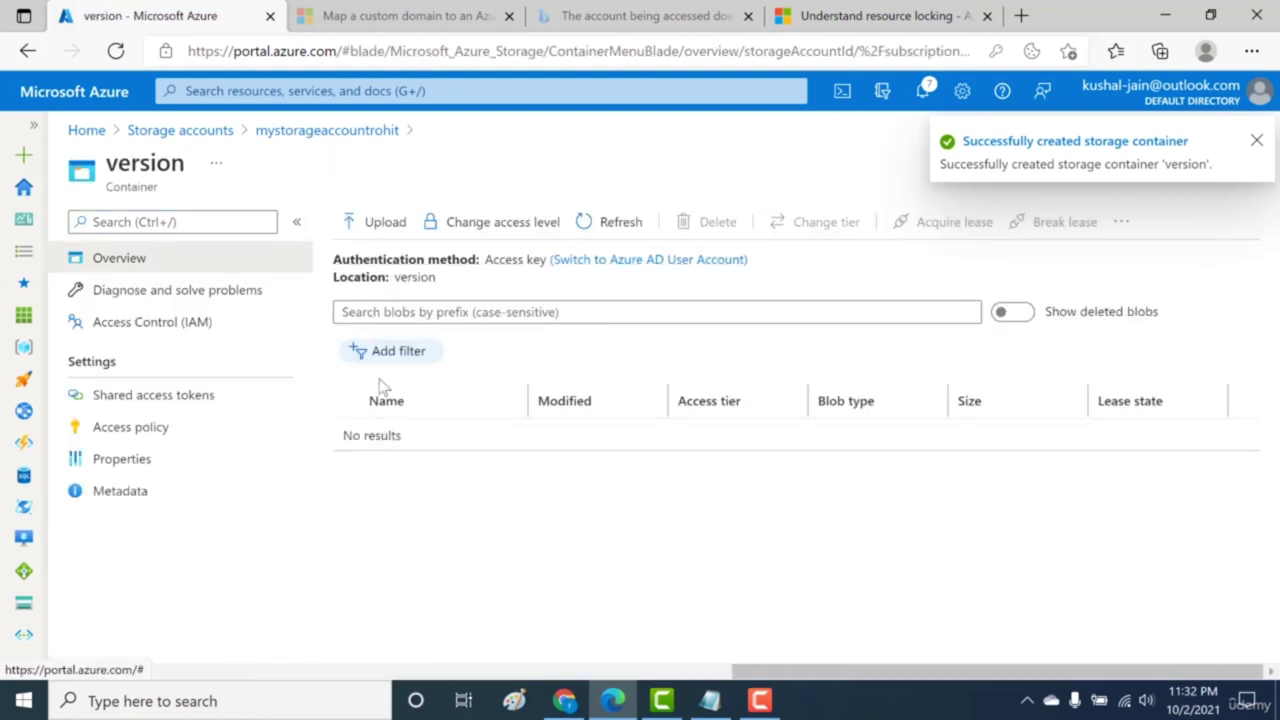
click(375, 225)
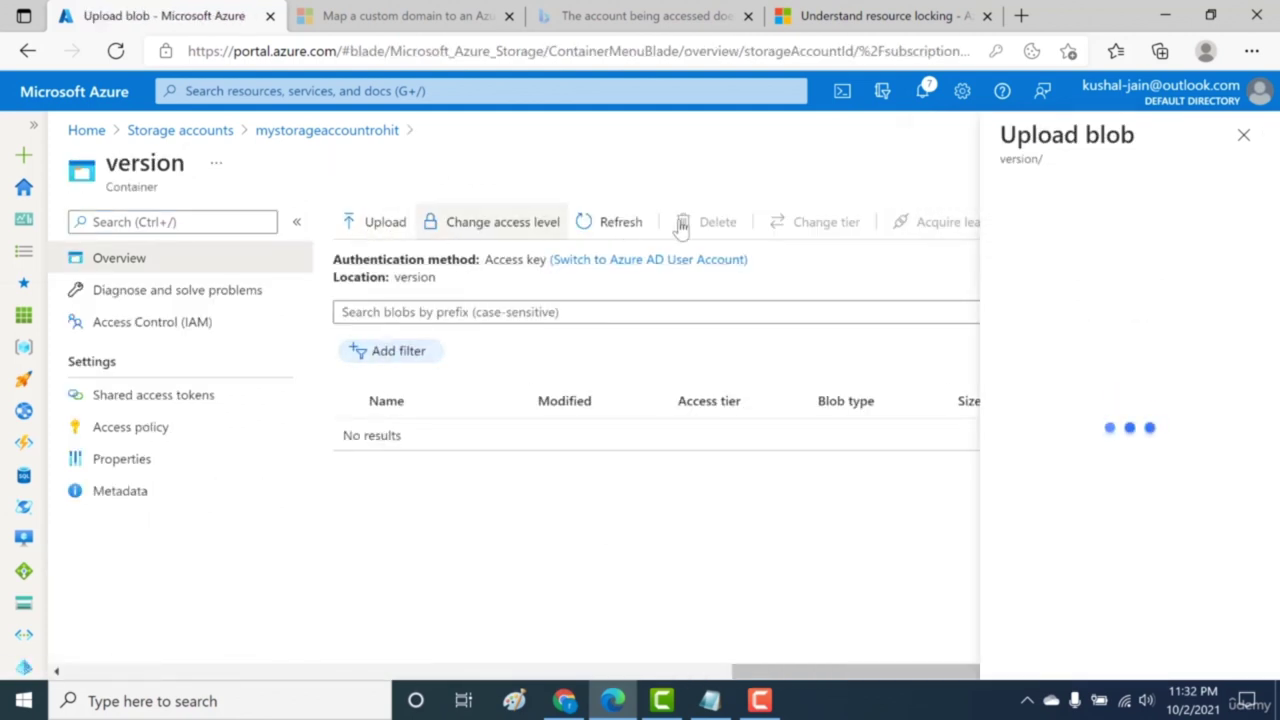
click(1248, 218)
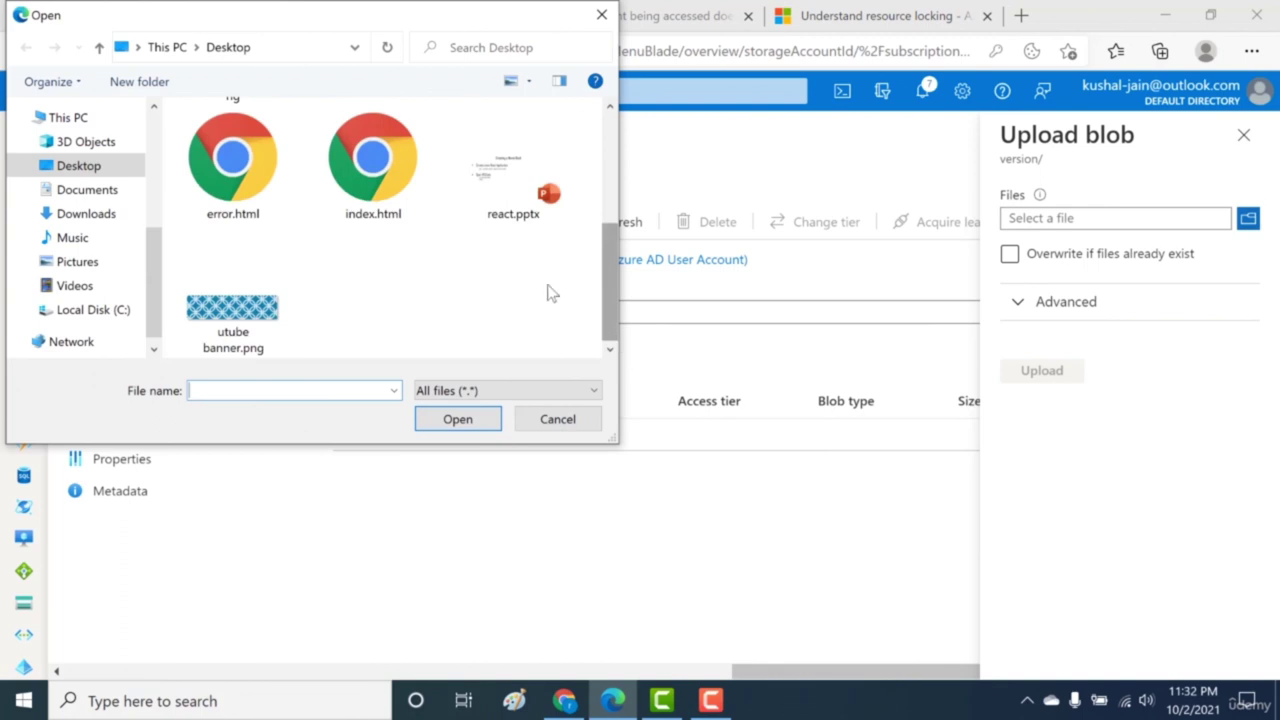
click(398, 212)
click(434, 422)
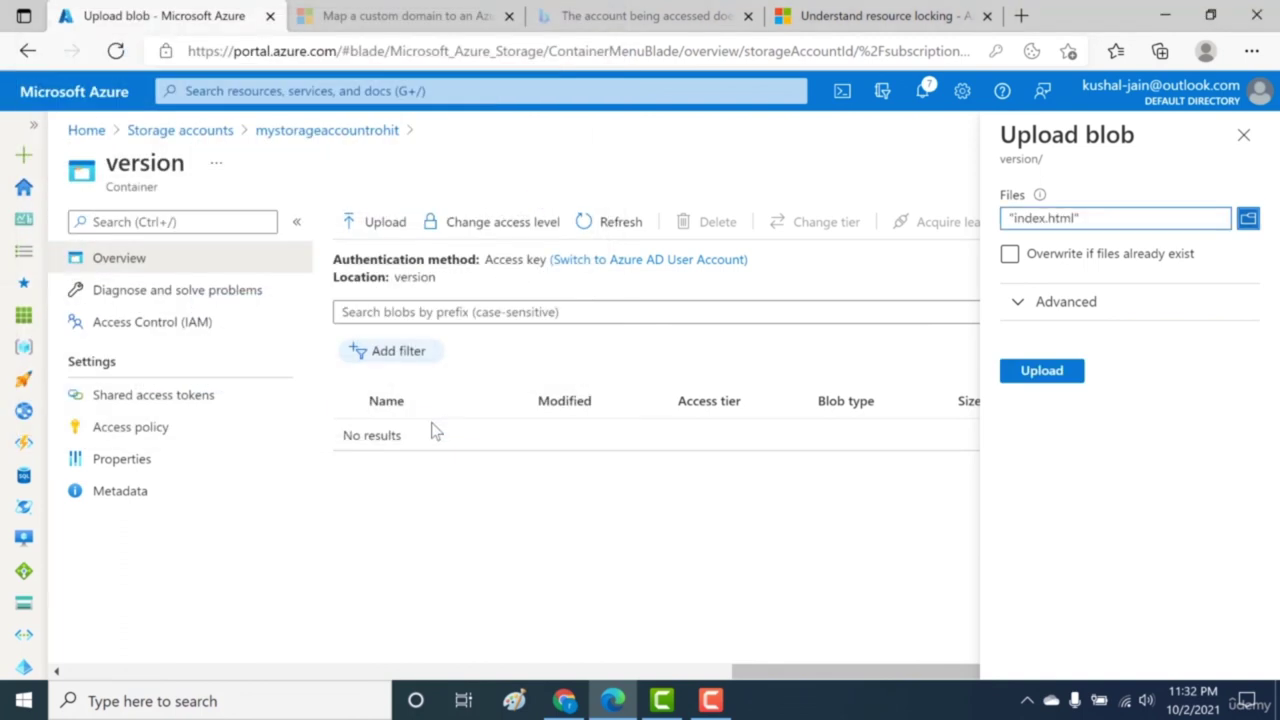
click(1036, 377)
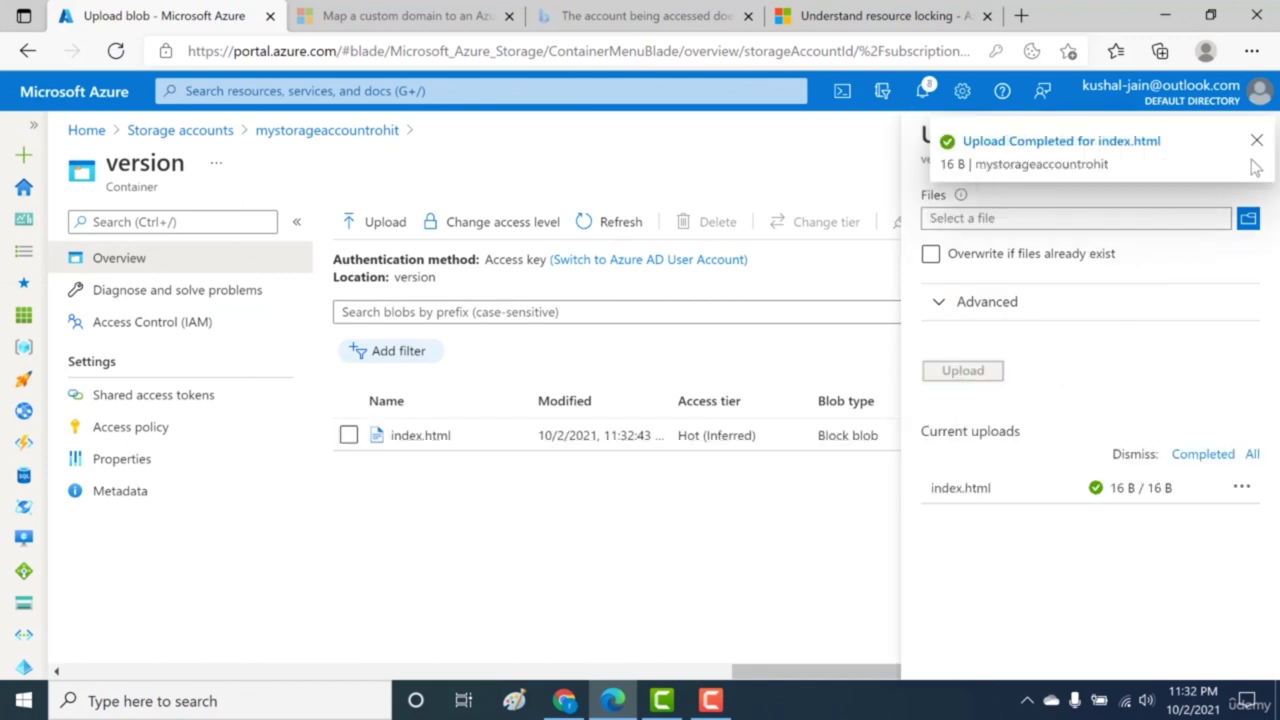
click(1256, 141)
click(1241, 135)
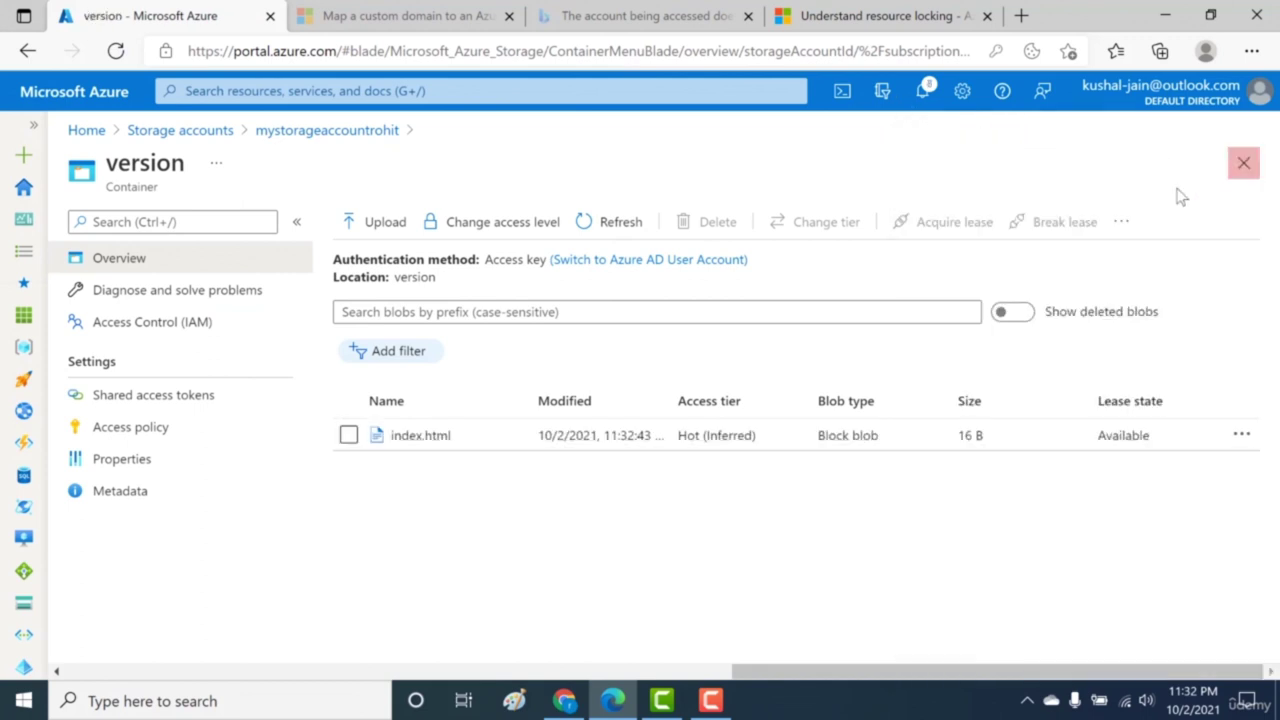
Step: View index.html's code, <h1>WELCOME</h1>, in the blob's Edit tab, then show the desktop
click(426, 438)
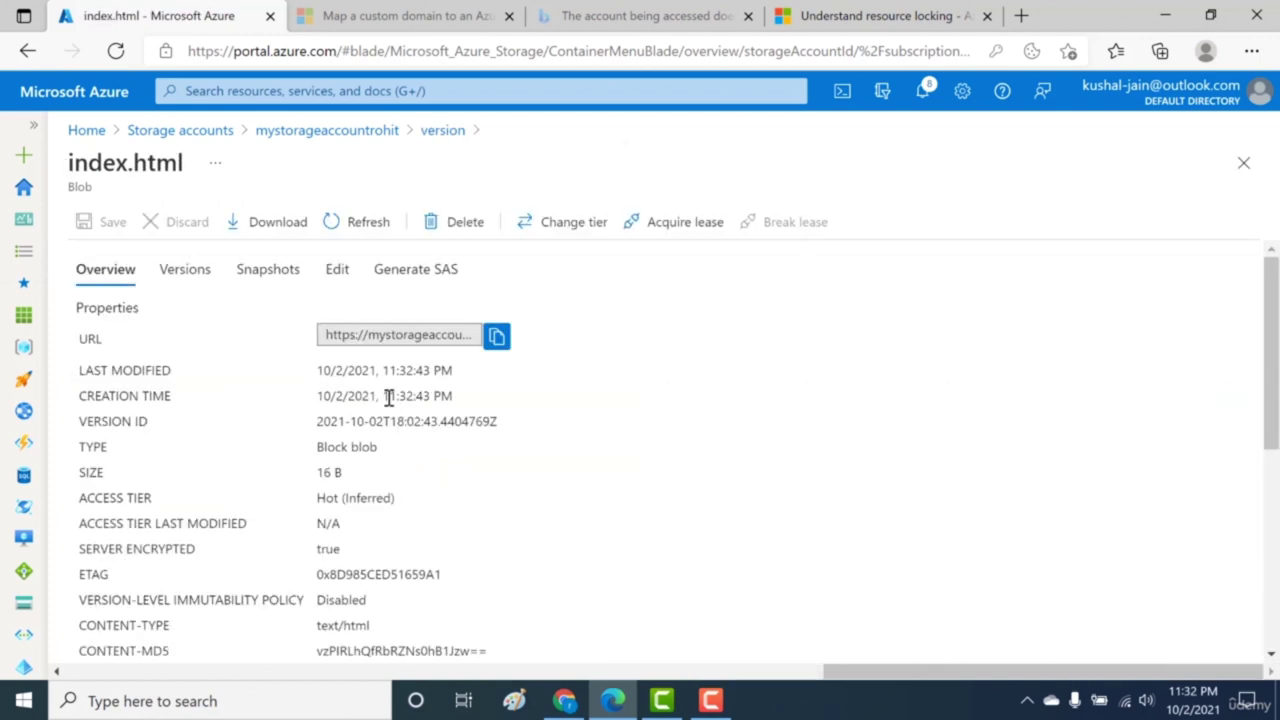
click(336, 272)
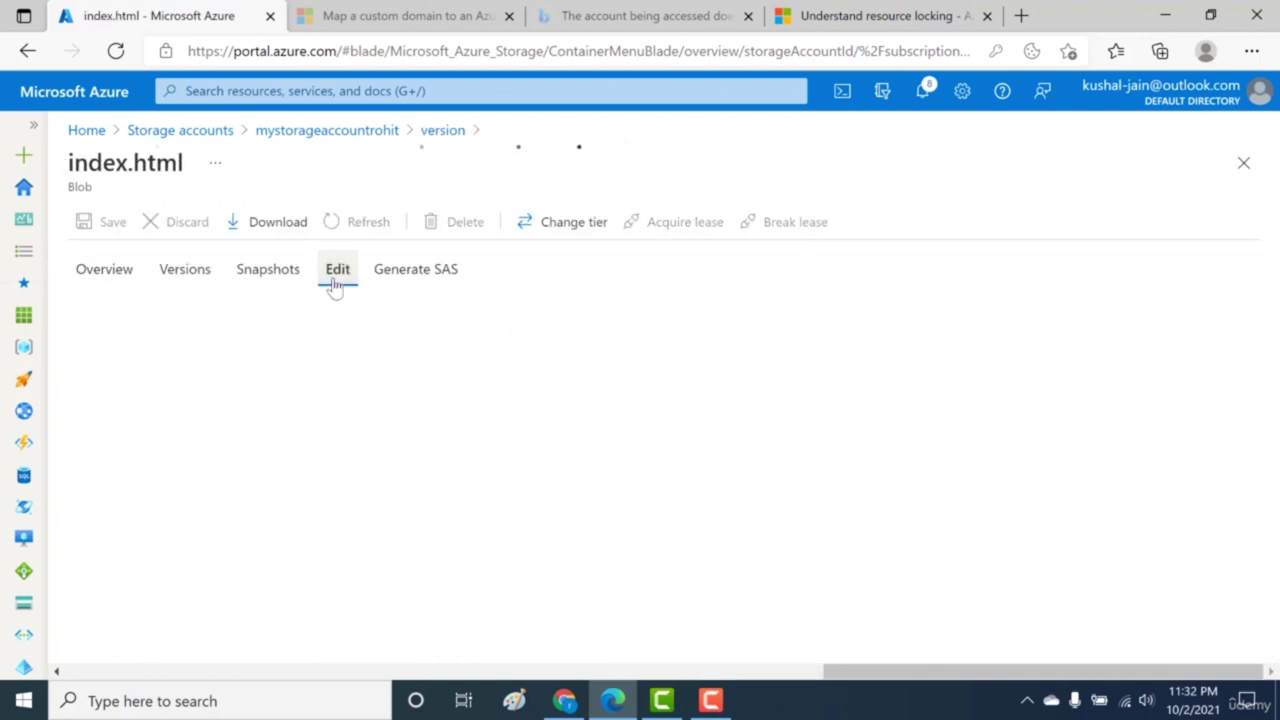
drag(190, 316, 218, 312)
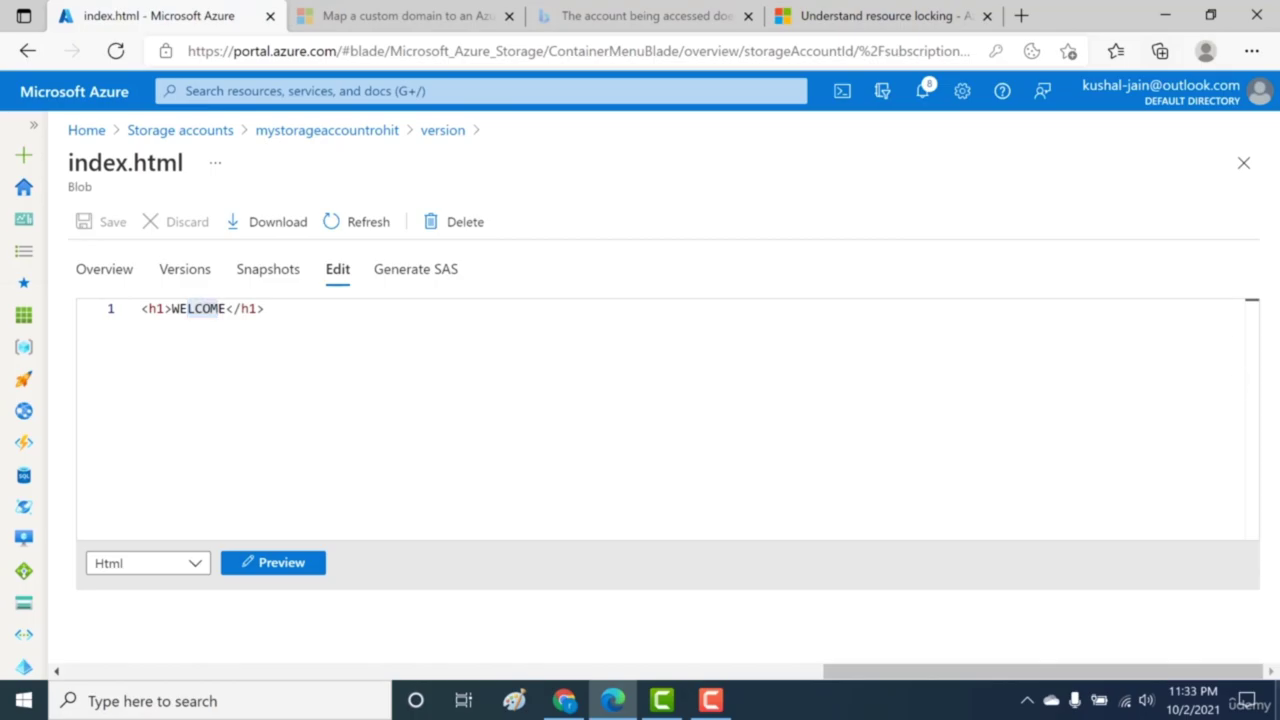
click(1278, 705)
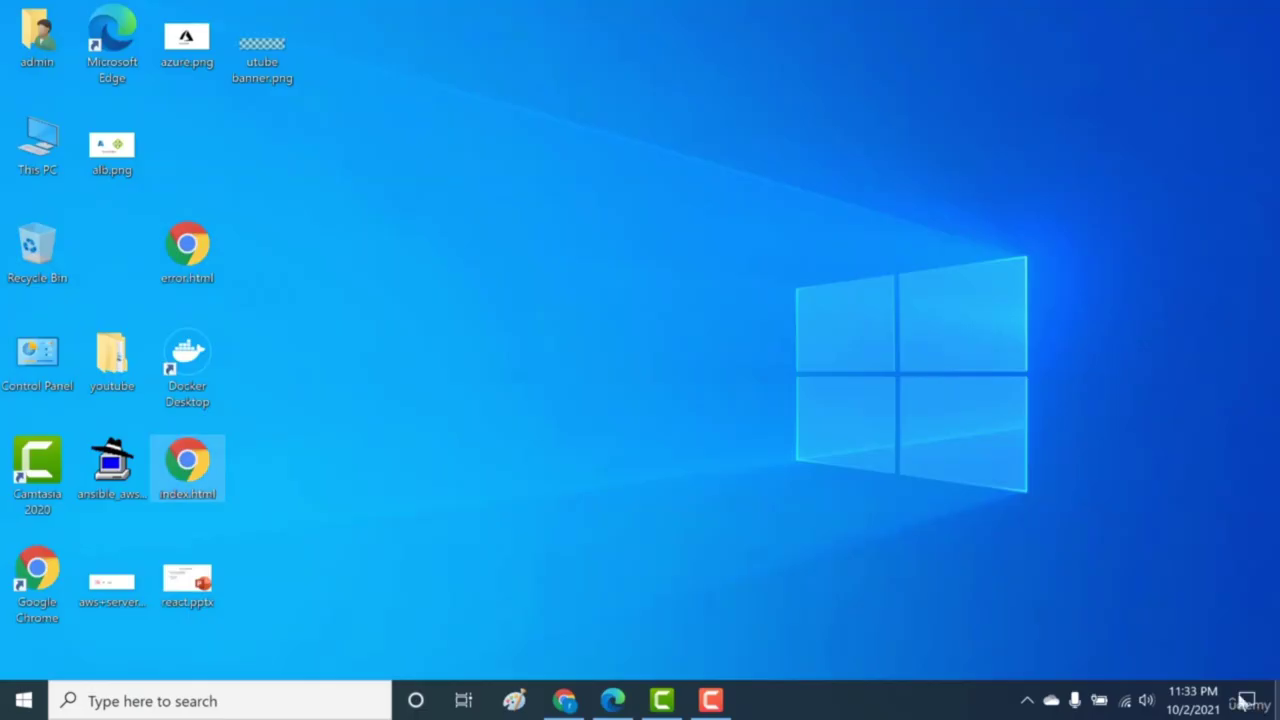
Step: Open the desktop copy of index.html in Notepad
right_click(222, 494)
mouse_move(306, 428)
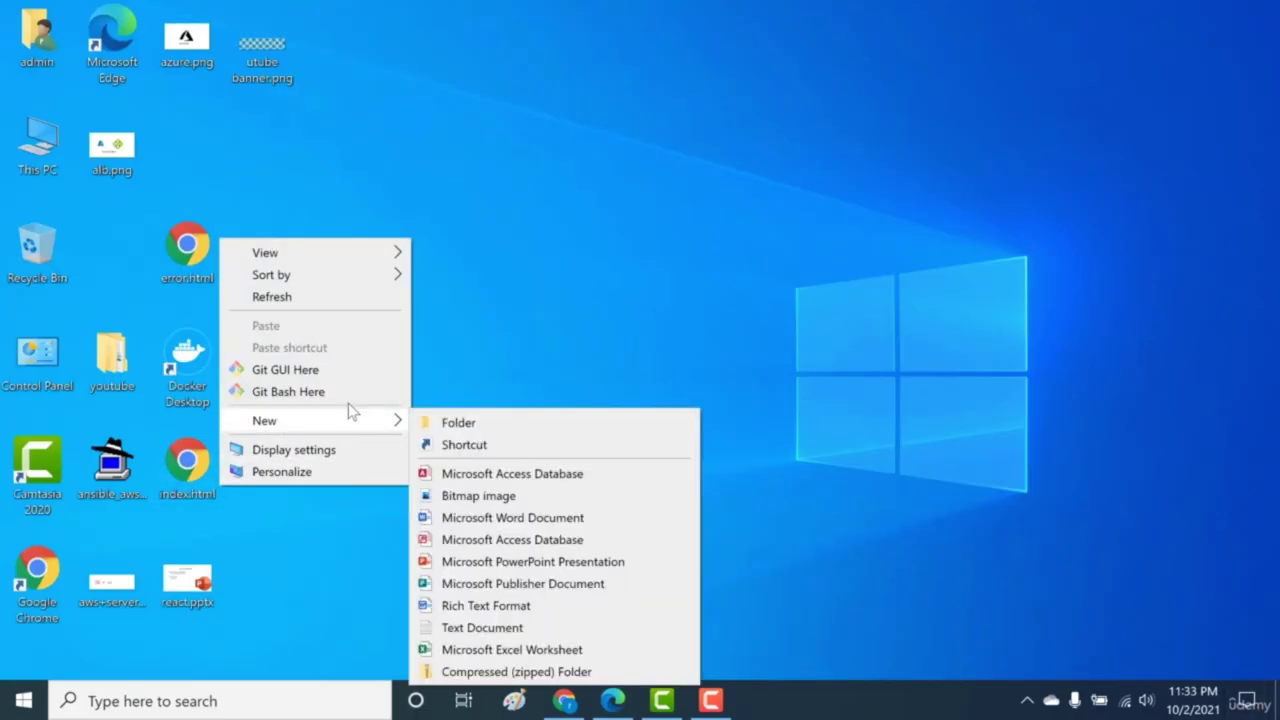
click(208, 472)
right_click(213, 458)
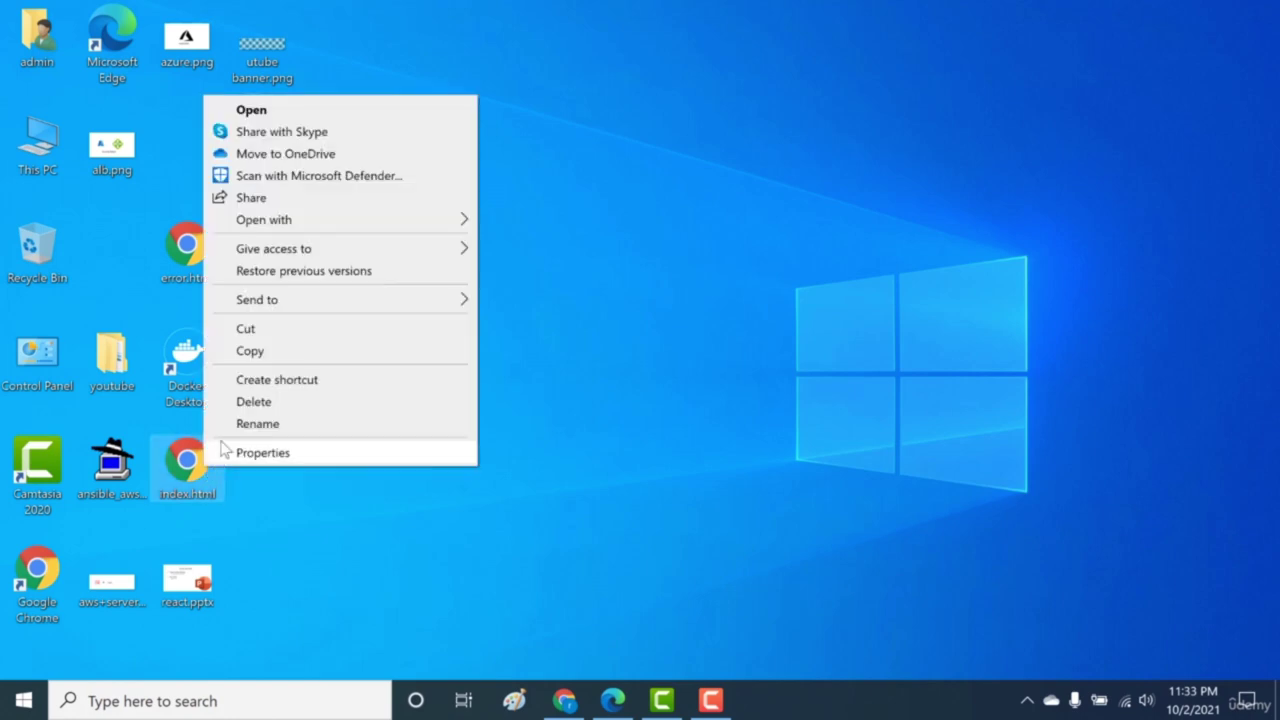
mouse_move(323, 215)
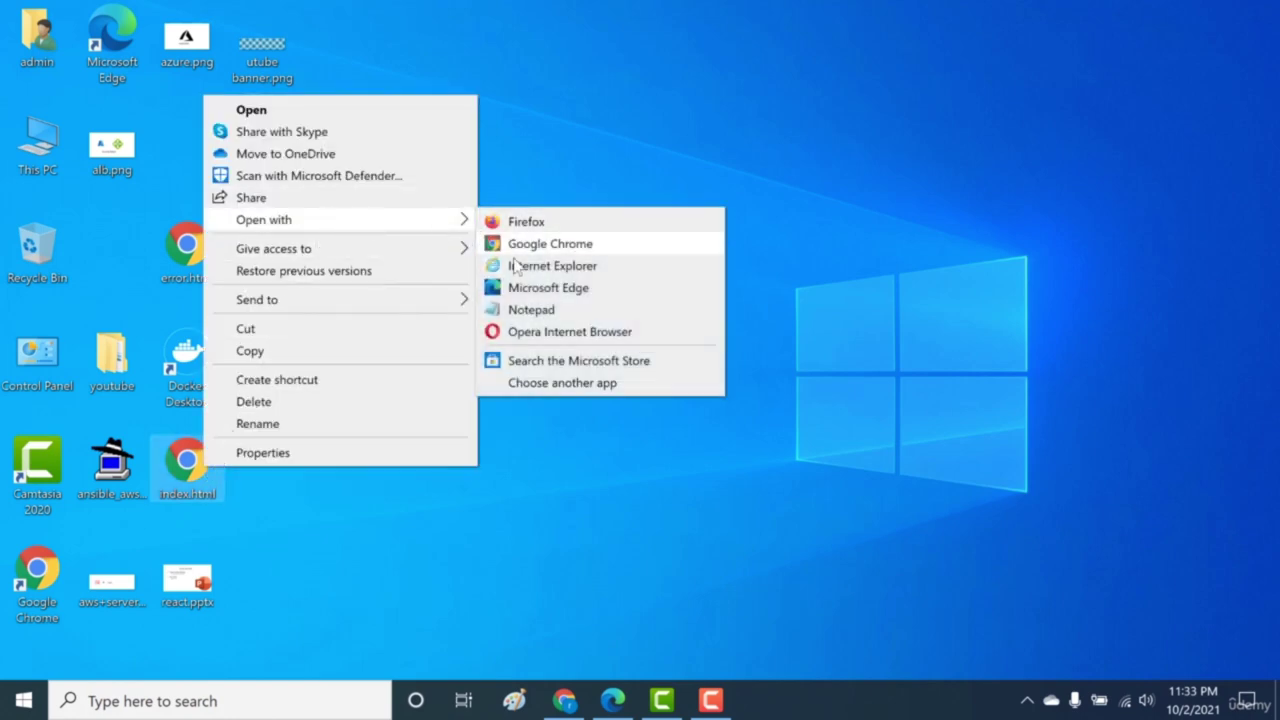
click(533, 309)
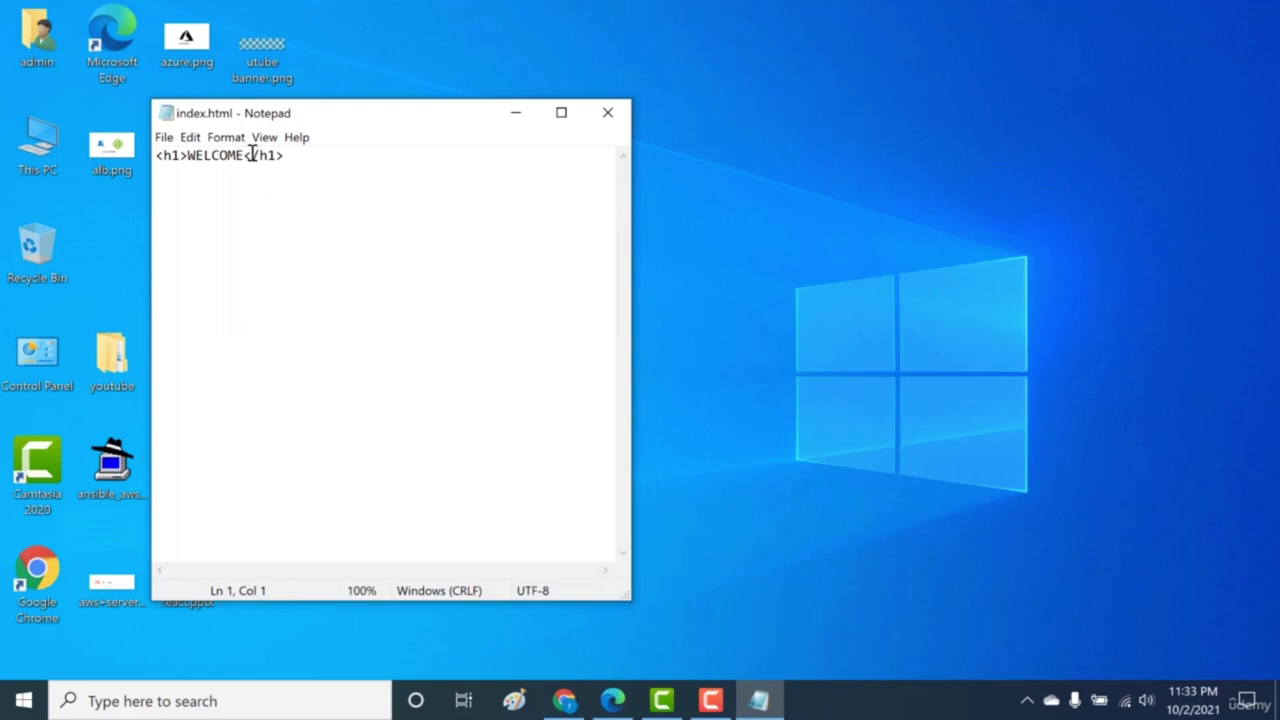
Step: Add 'new' after WELCOME, save the file, and return to the Azure portal
click(246, 155)
text(<)
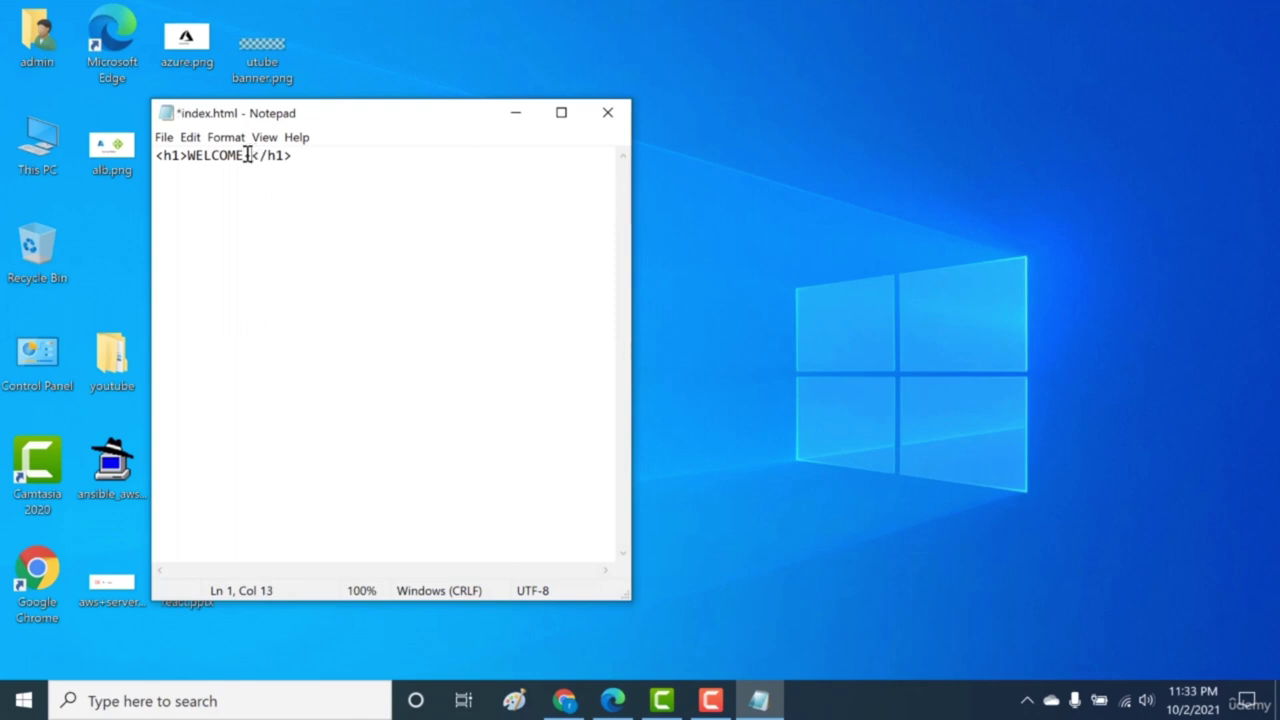
text(new)
key(ctrl+s)
key(alt+Tab)
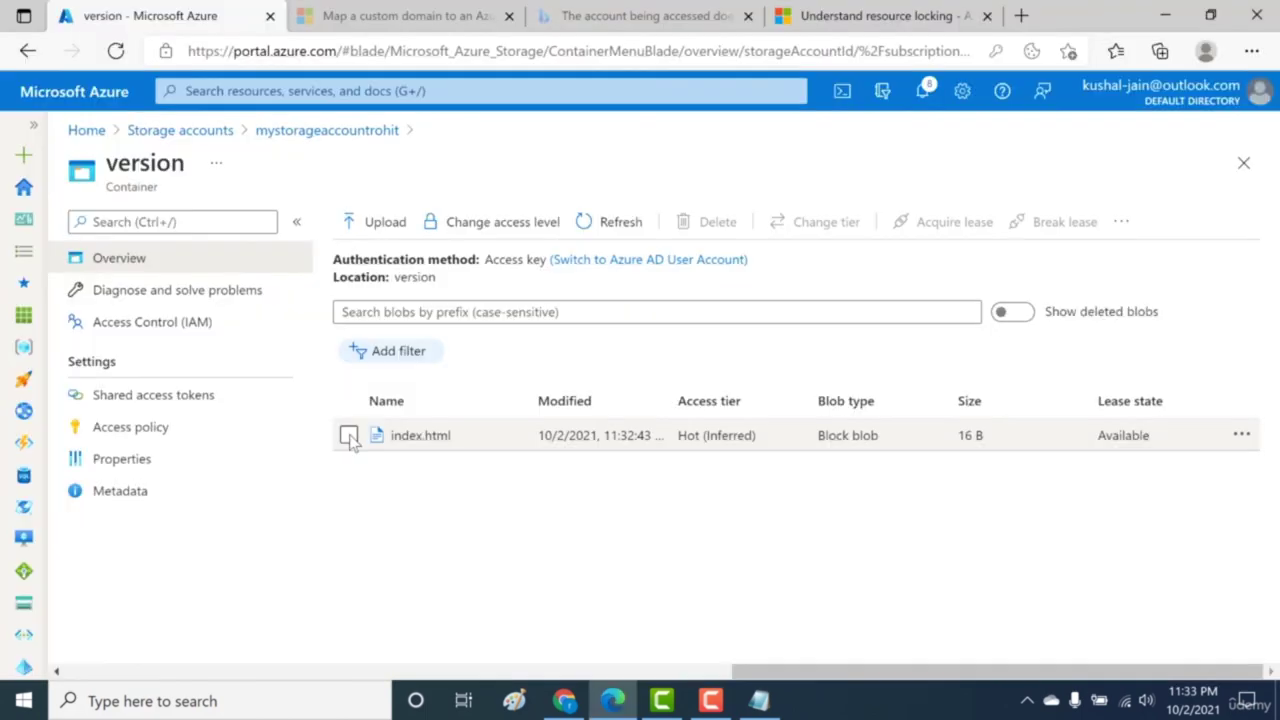
Step: Upload the edited index.html with overwrite enabled, replacing the blob with the 20 B file
click(374, 222)
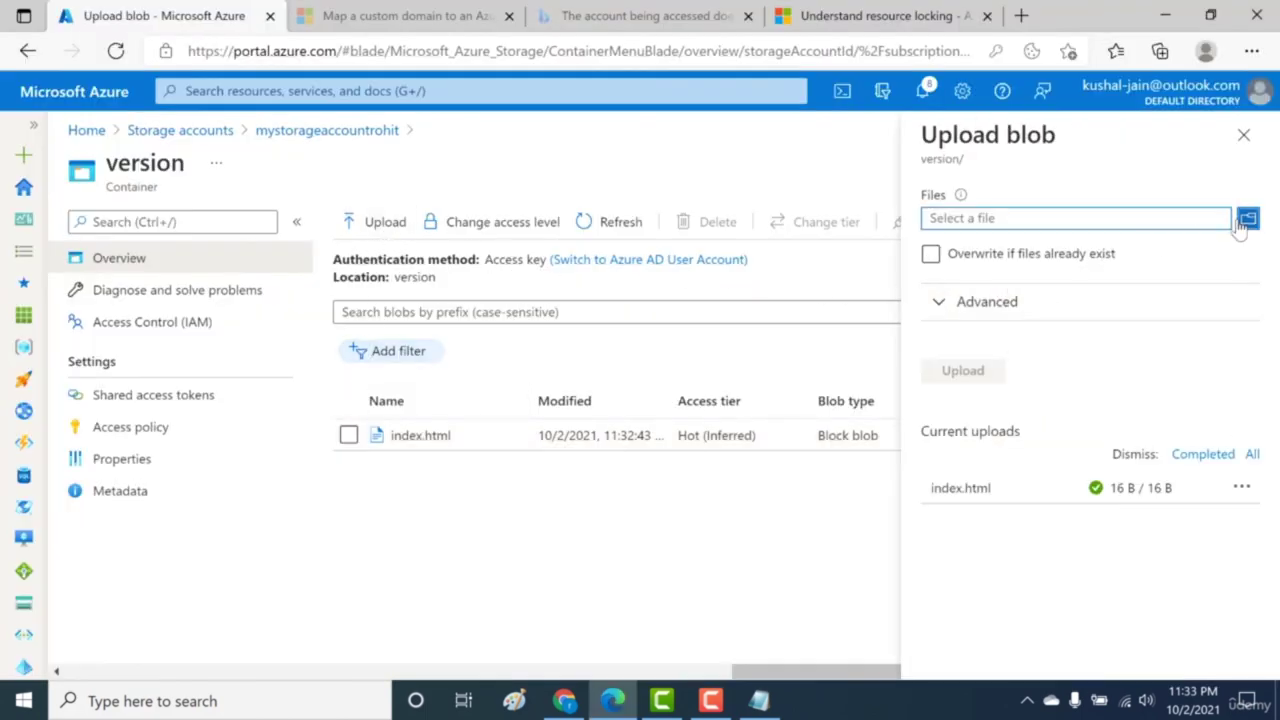
click(1244, 222)
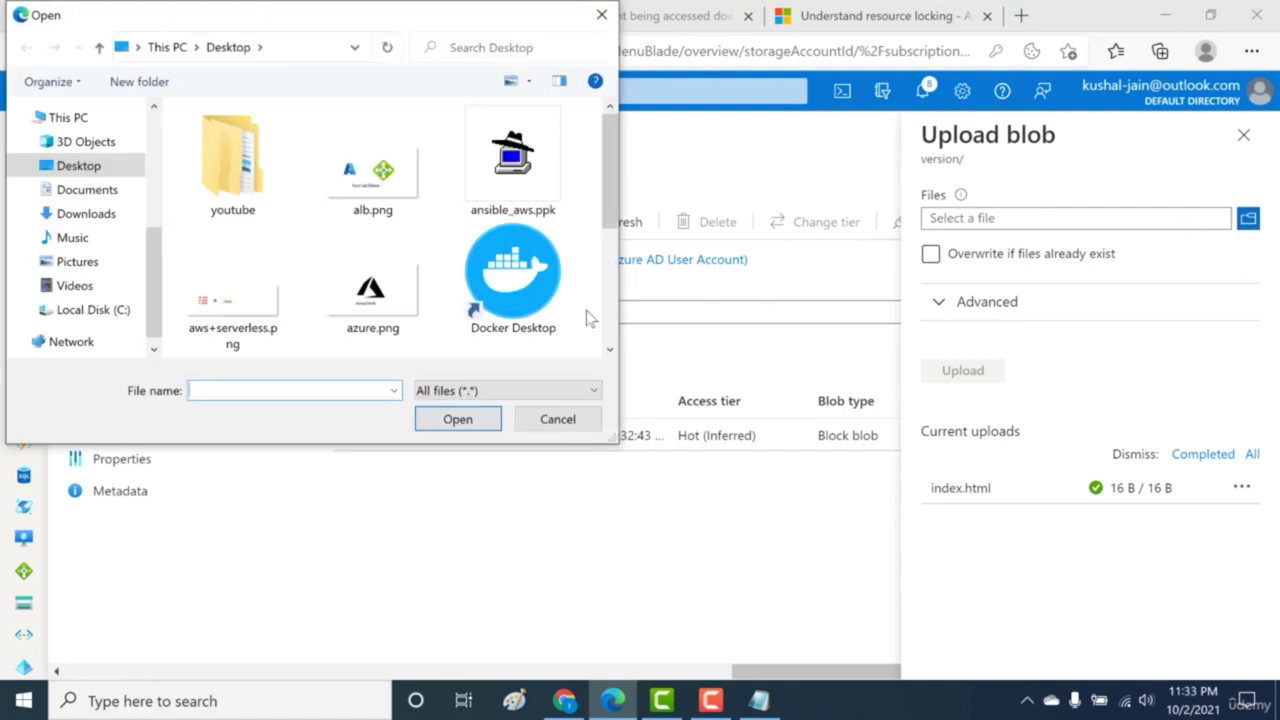
click(610, 316)
click(380, 202)
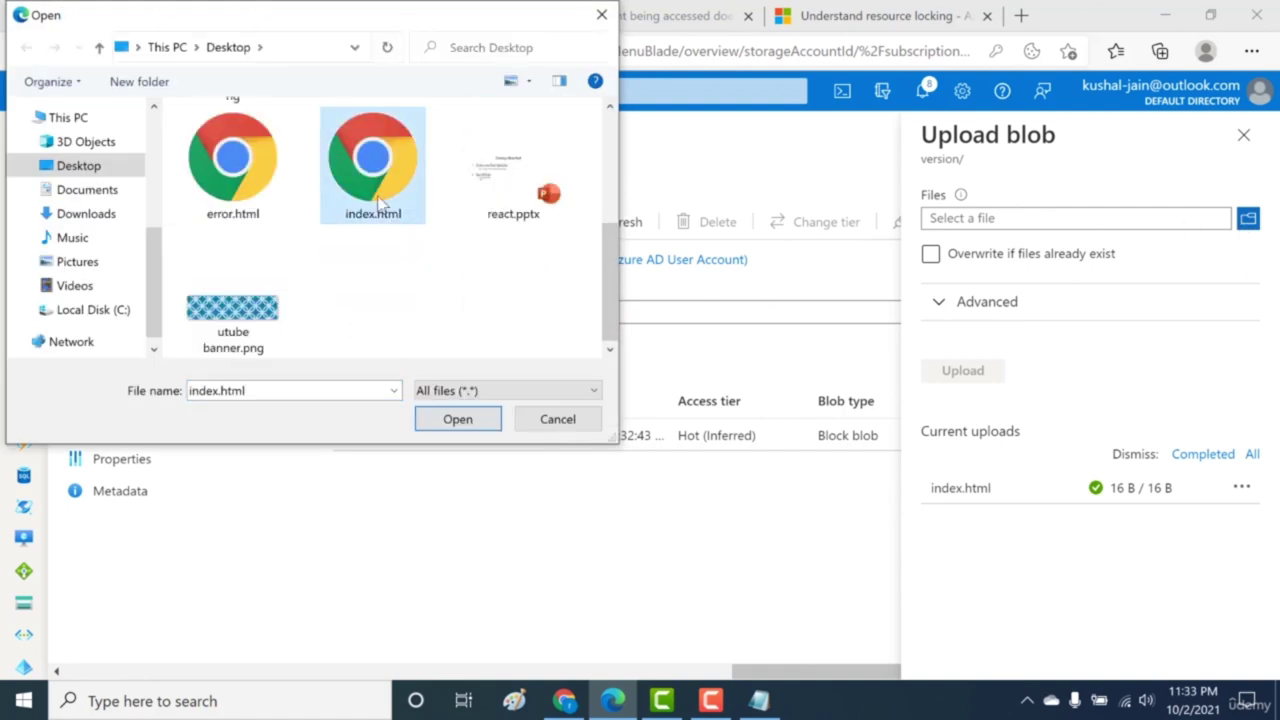
click(437, 418)
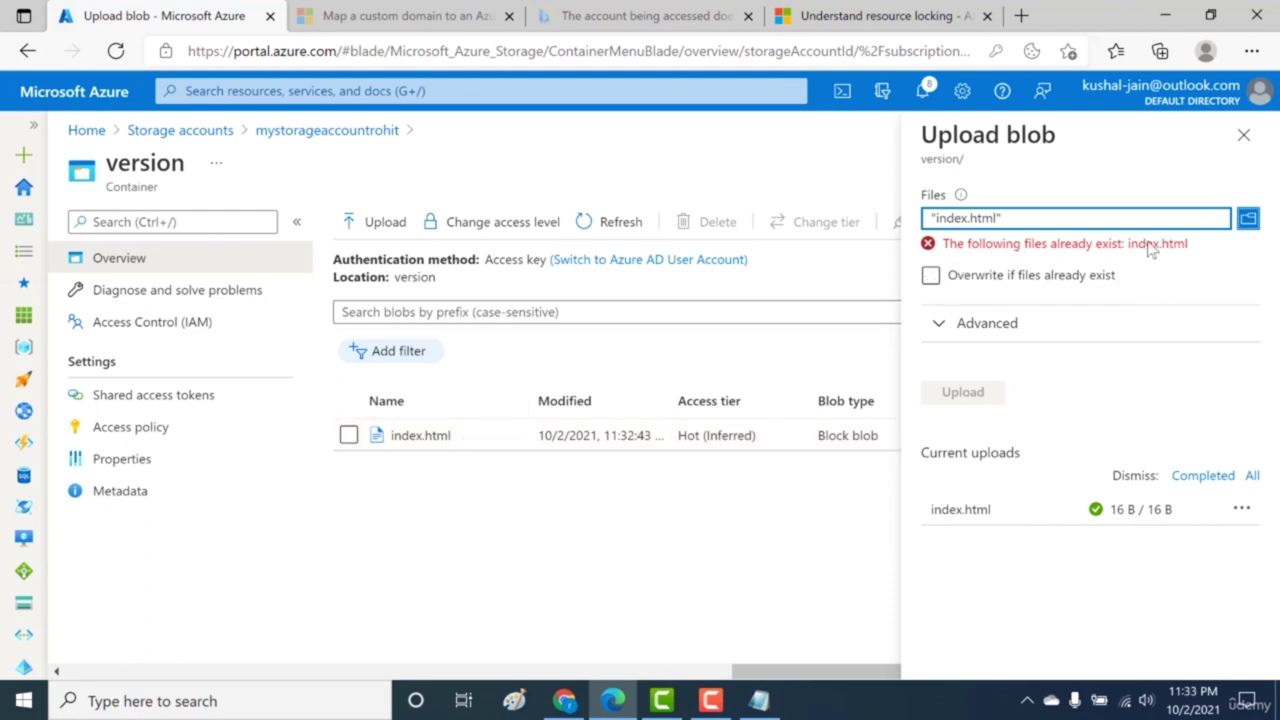
click(931, 276)
click(934, 376)
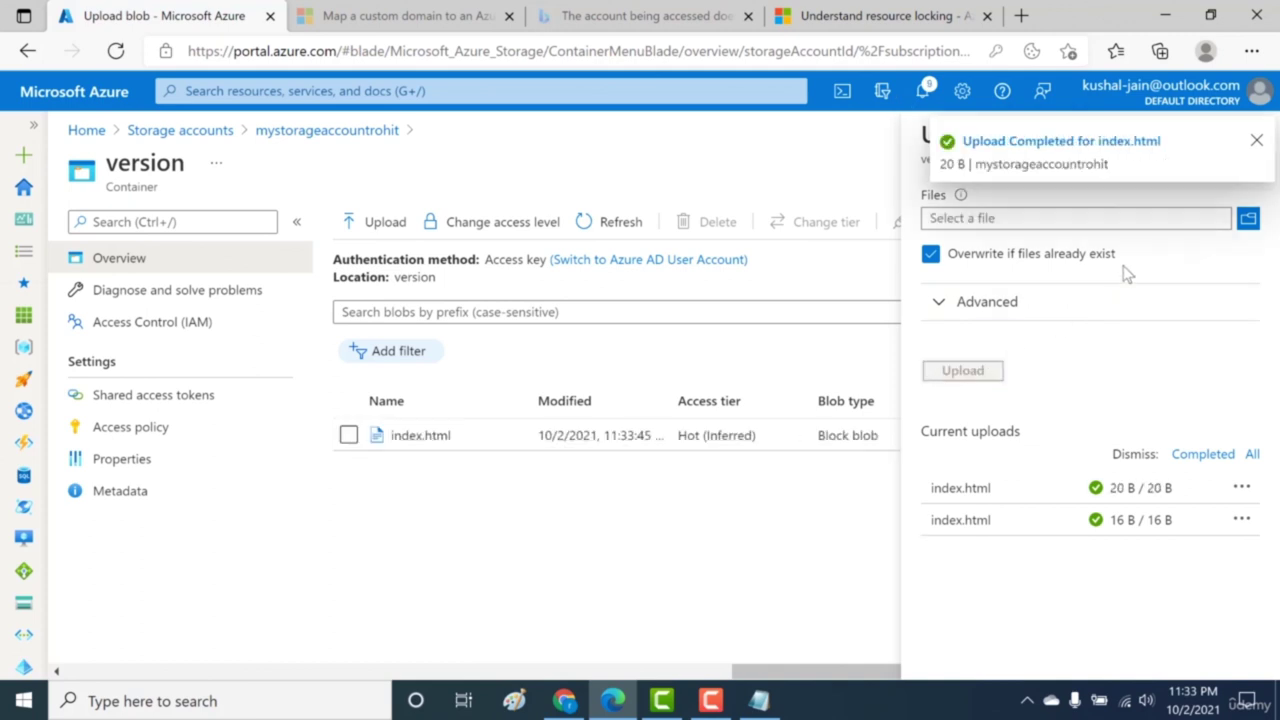
click(1256, 141)
click(1244, 136)
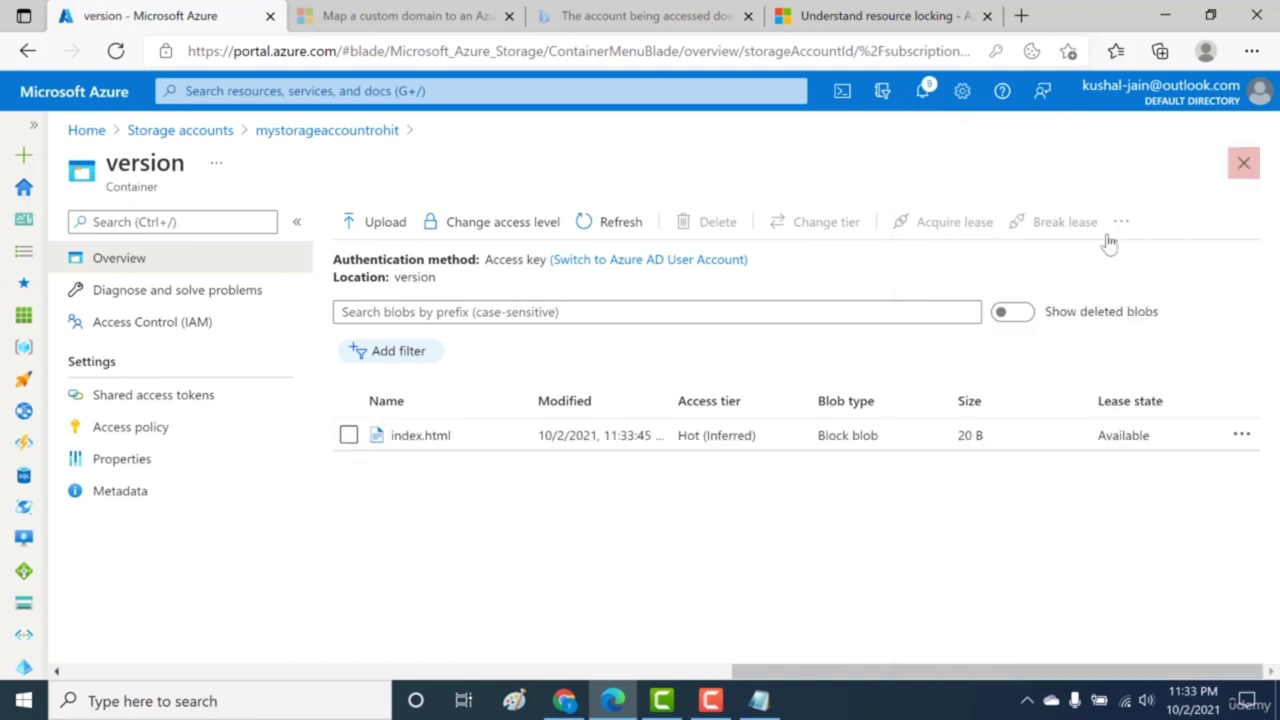
Step: Confirm the current index.html content now includes the added 'new' text
click(427, 436)
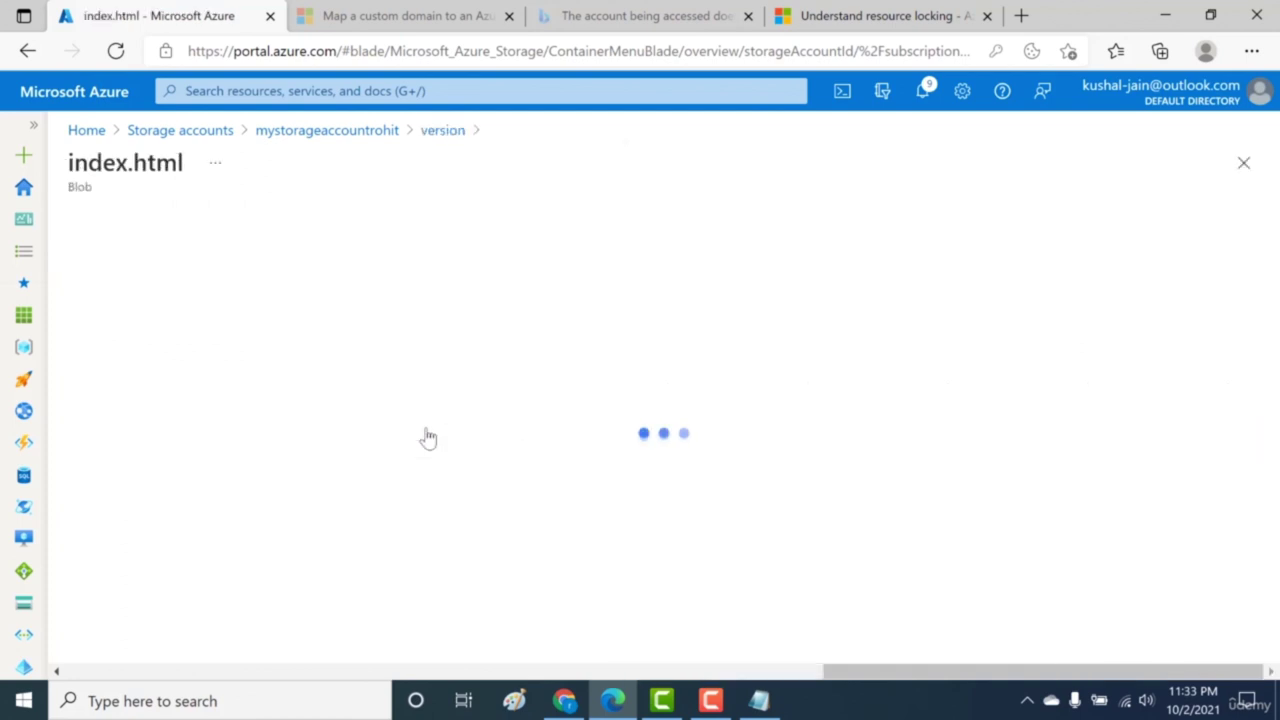
click(350, 275)
drag(224, 312, 259, 312)
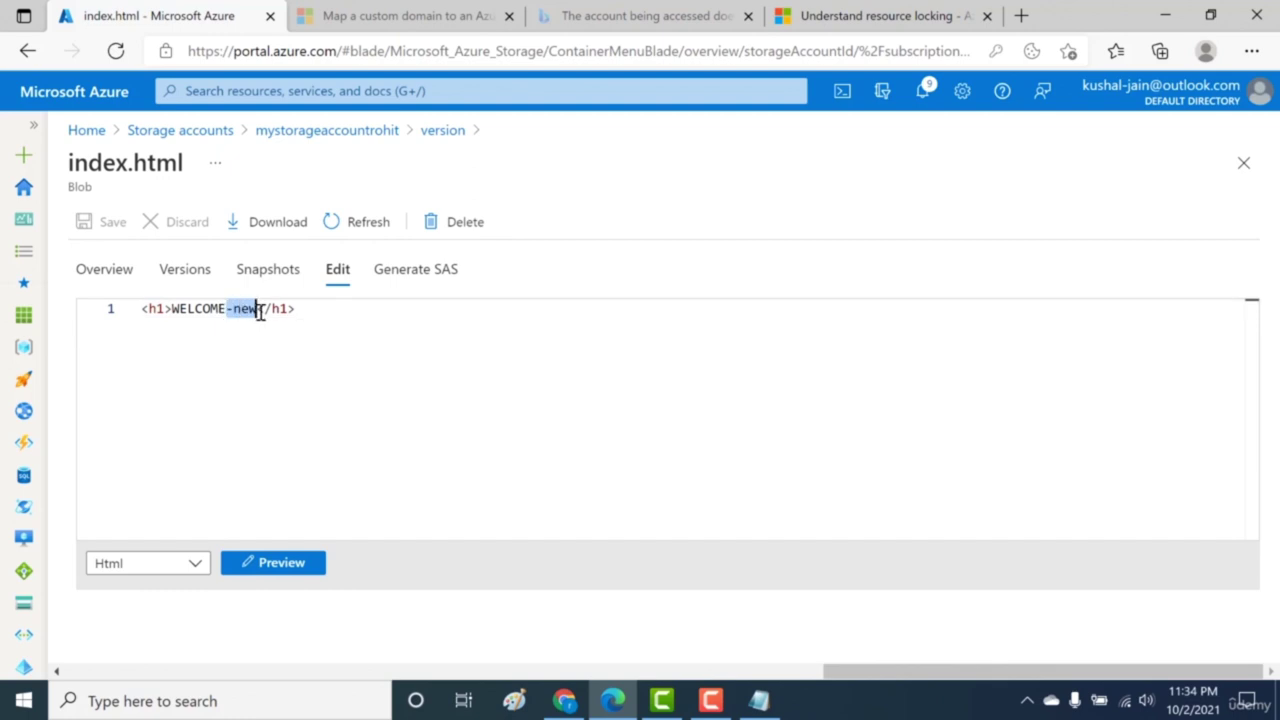
Step: Open the earlier 16 B version from Versions in a new tab, showing the original WELCOME
click(200, 274)
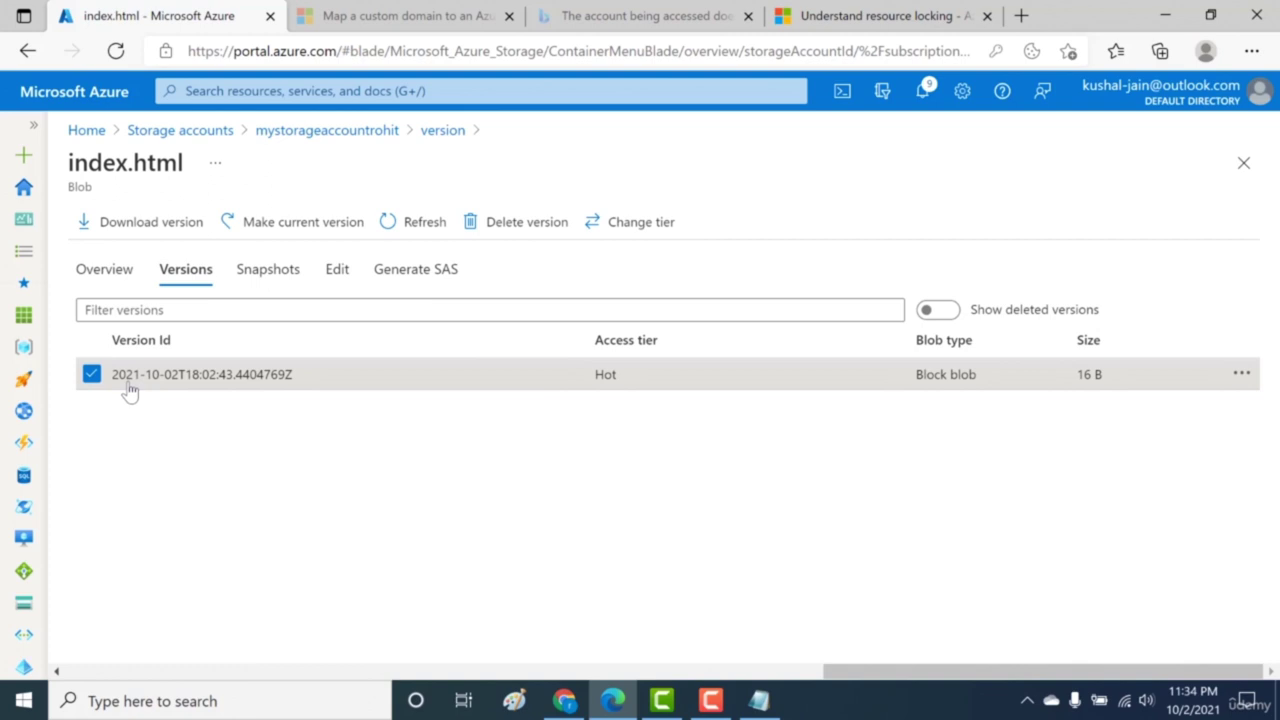
drag(129, 391, 245, 392)
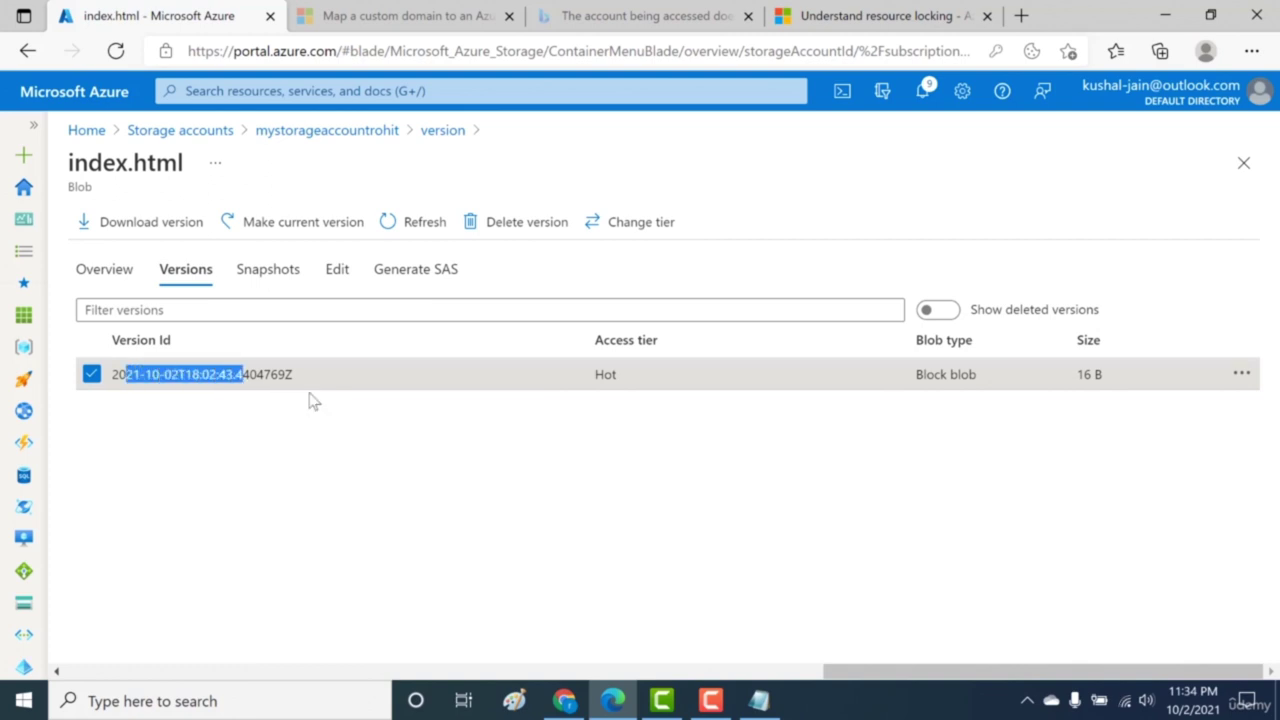
click(1241, 374)
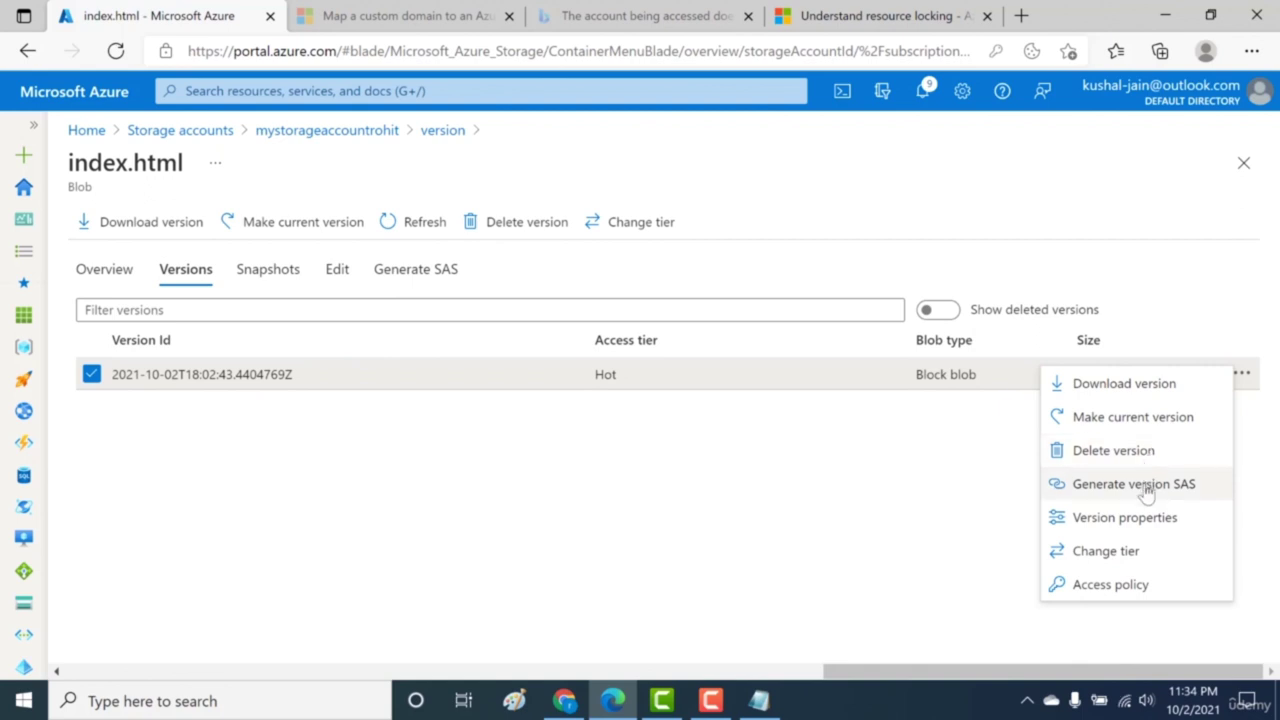
click(1124, 383)
double_click(128, 113)
drag(210, 110, 42, 110)
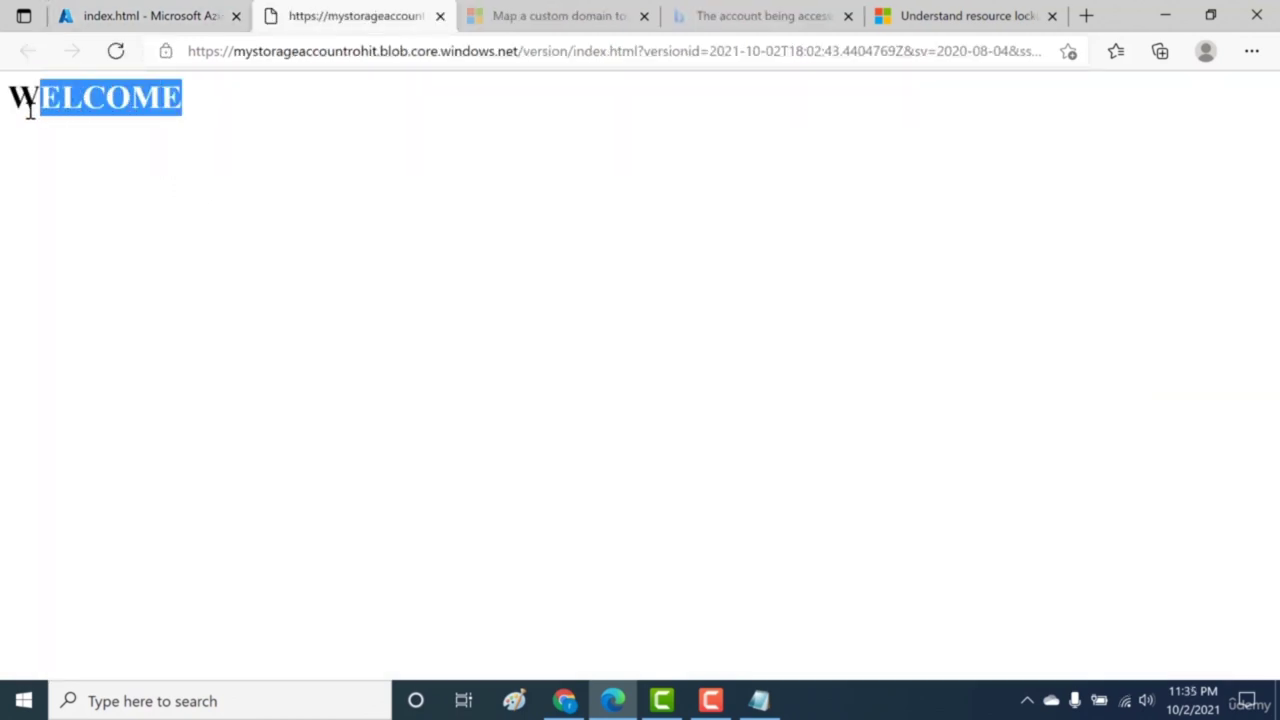
click(149, 20)
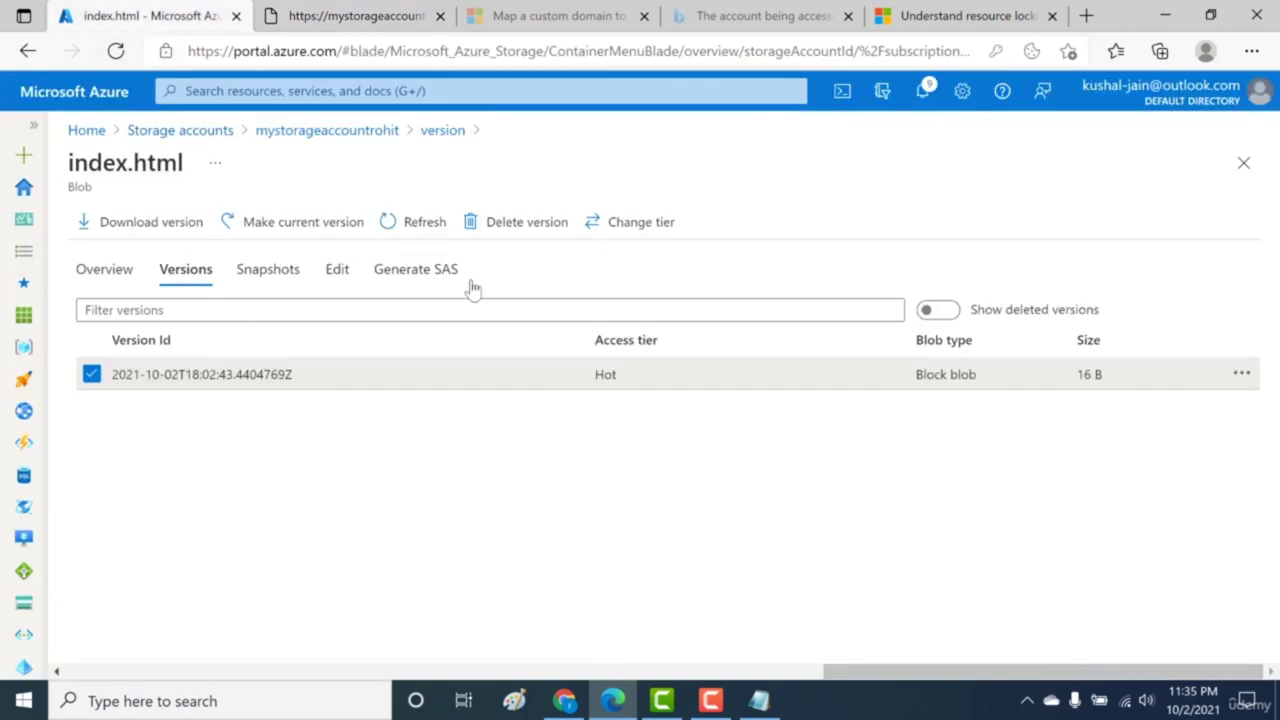
Step: Make the earlier version of index.html current and verify its content reads WELCOME
click(1241, 377)
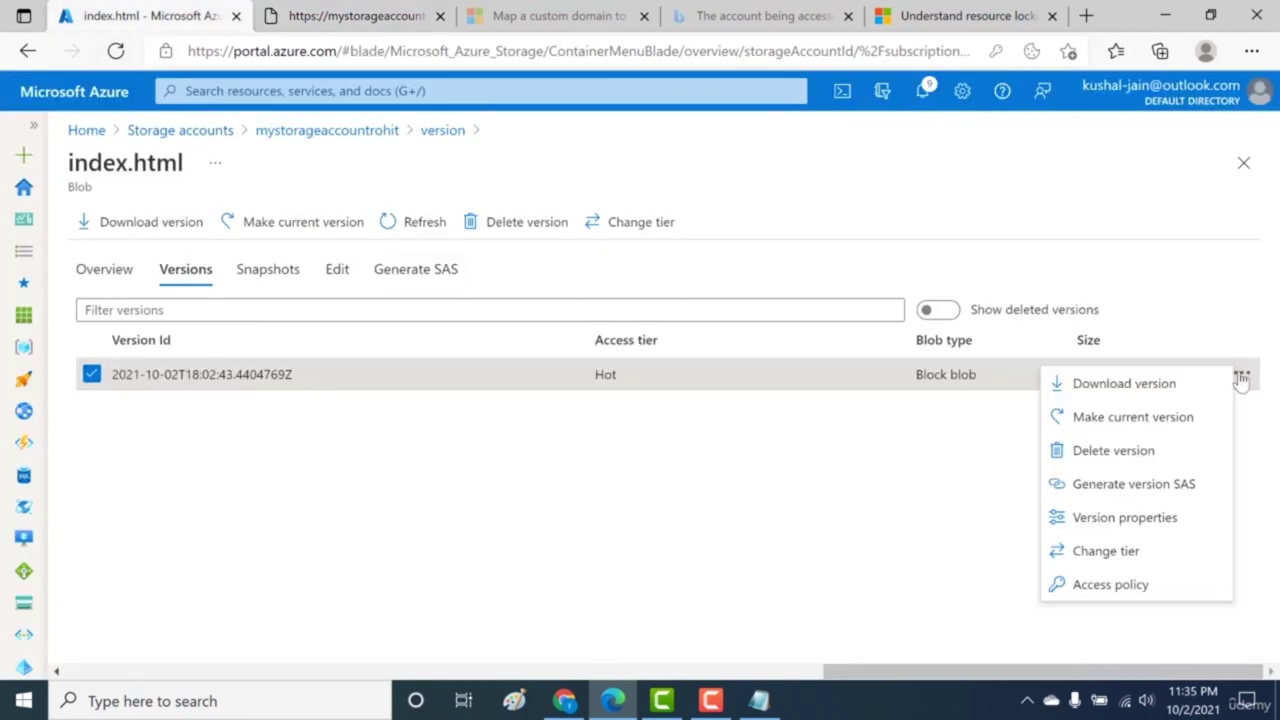
click(1158, 421)
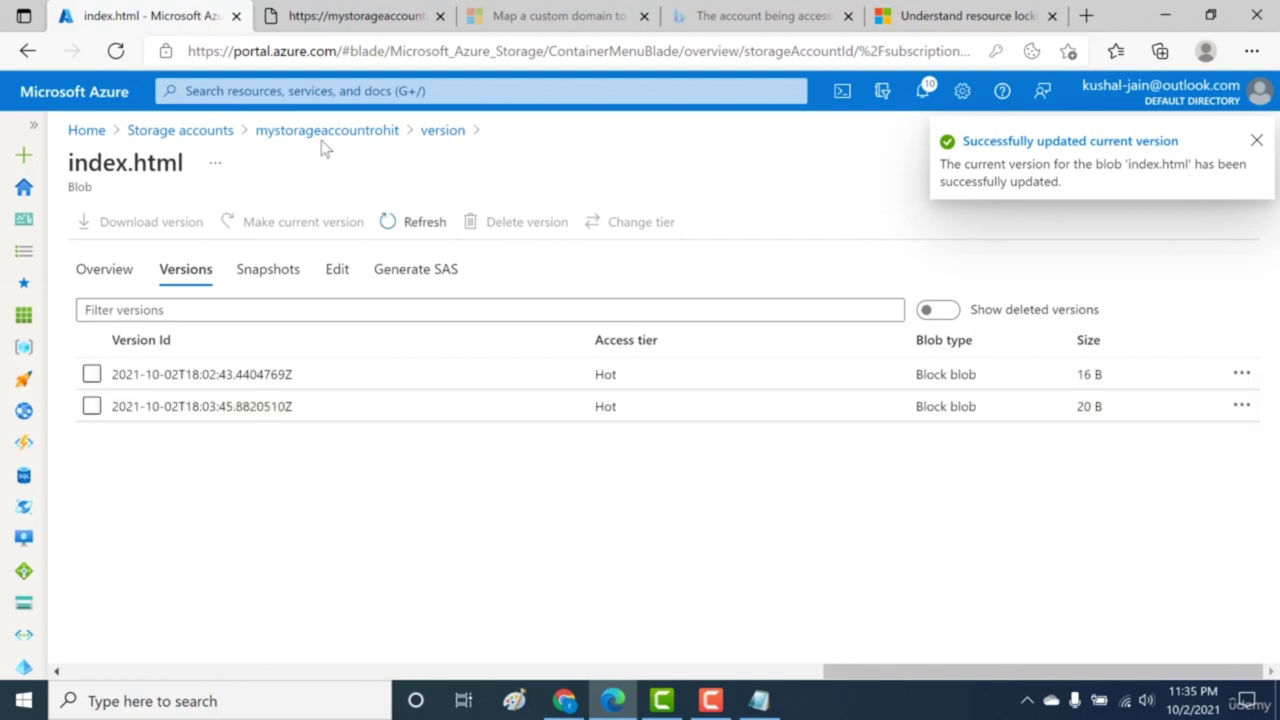
click(443, 131)
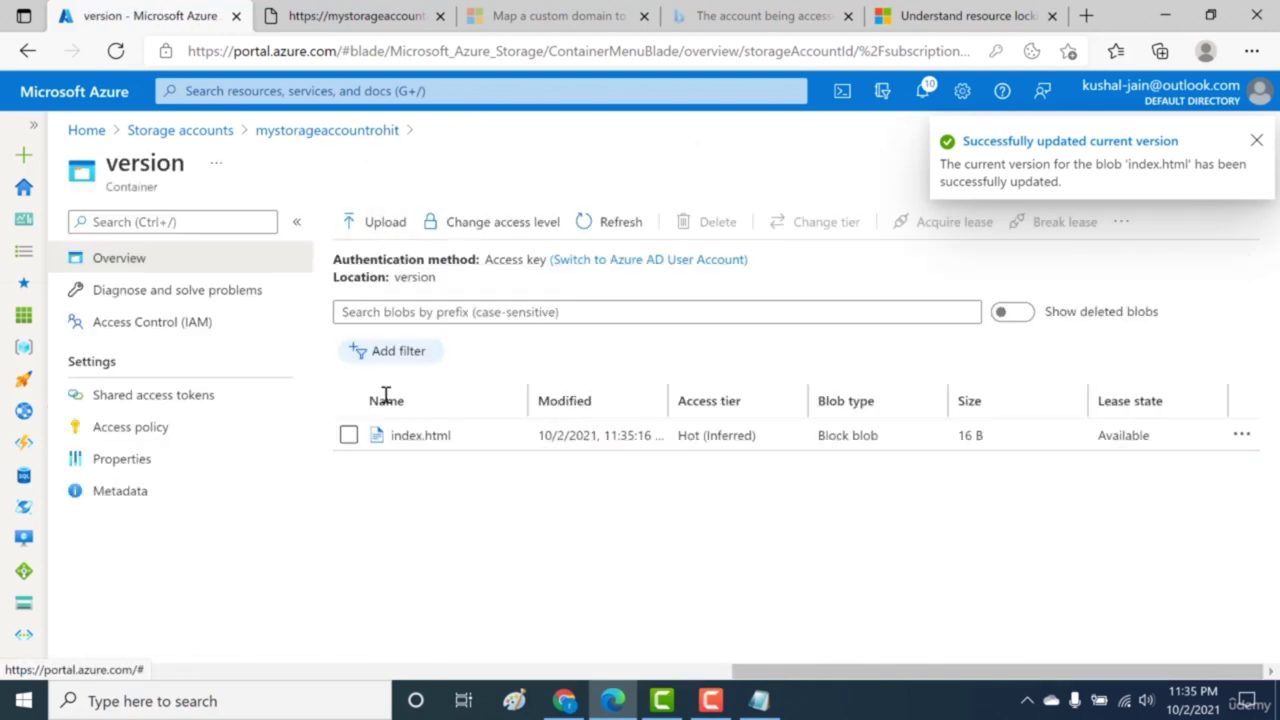
click(402, 443)
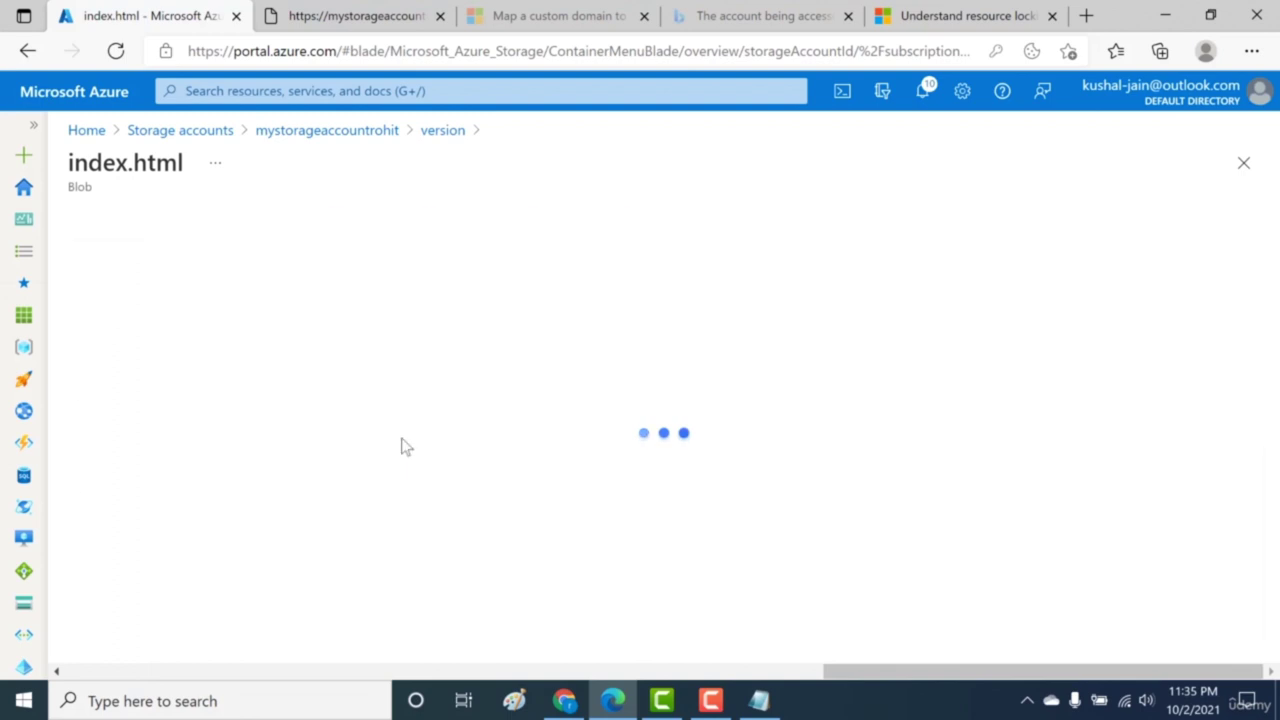
click(343, 276)
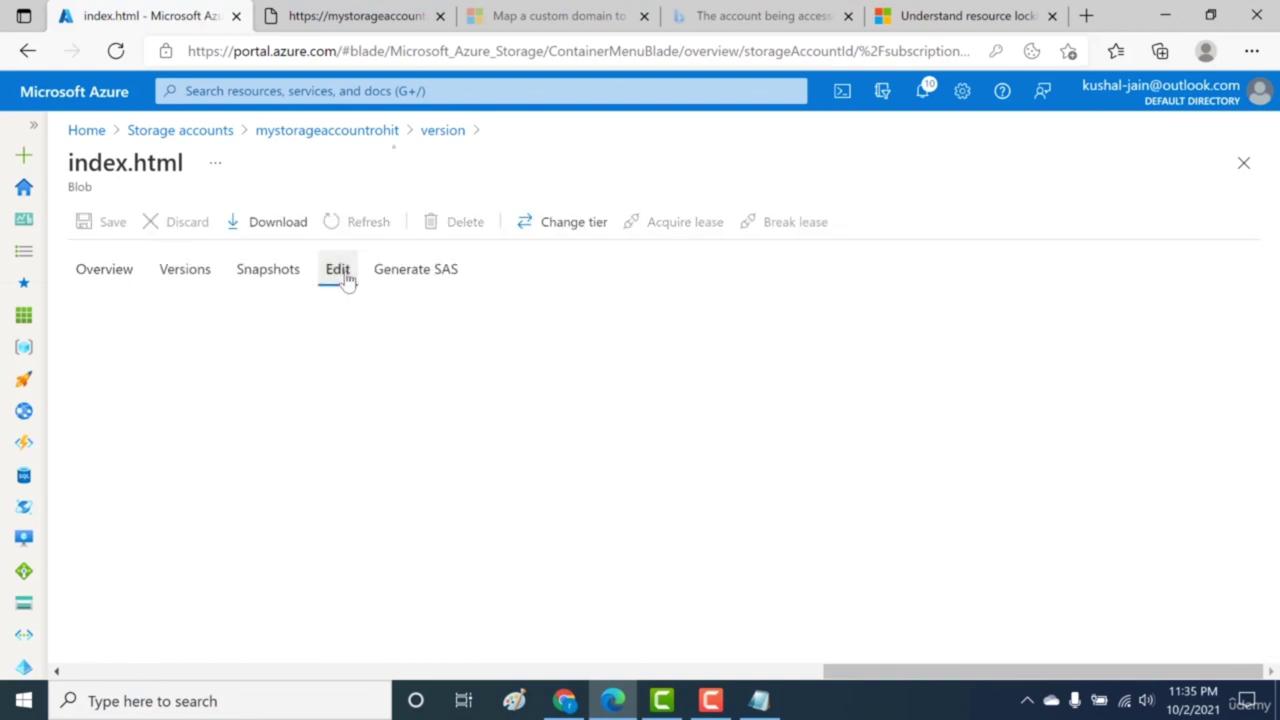
drag(226, 310, 172, 308)
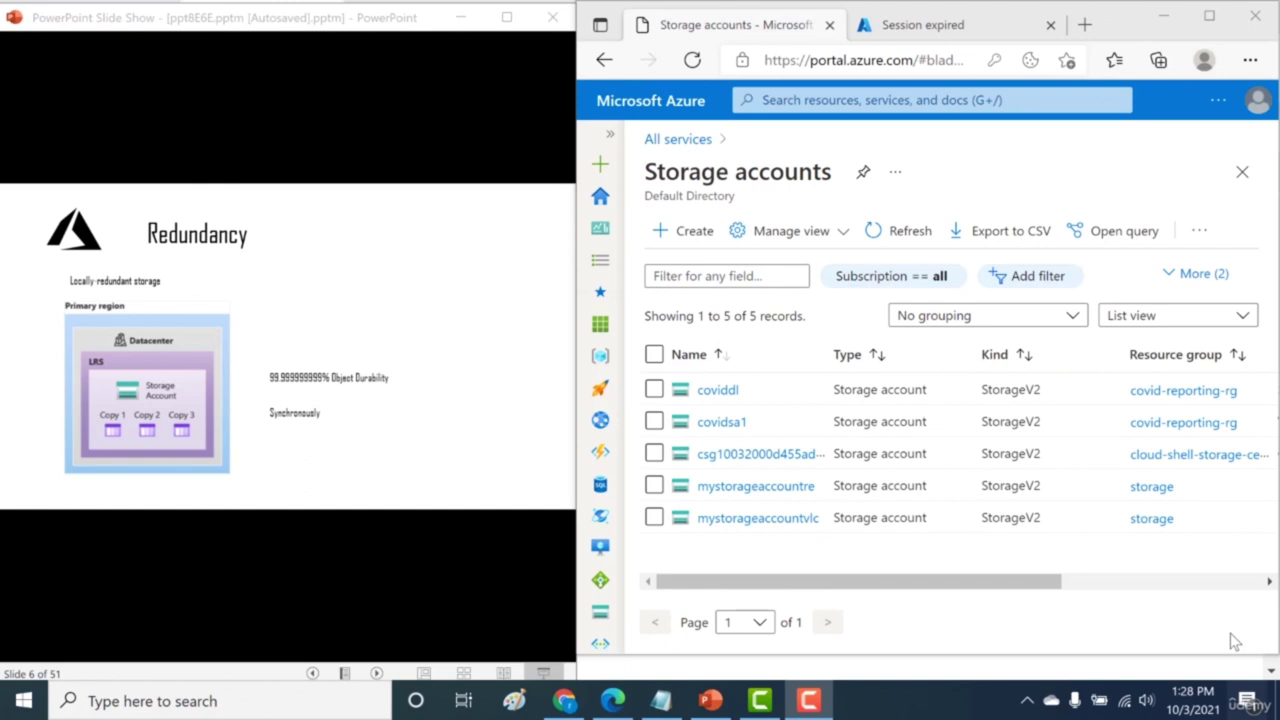
Step: Start a new storage account and expand the Redundancy dropdown on the Basics tab
click(695, 230)
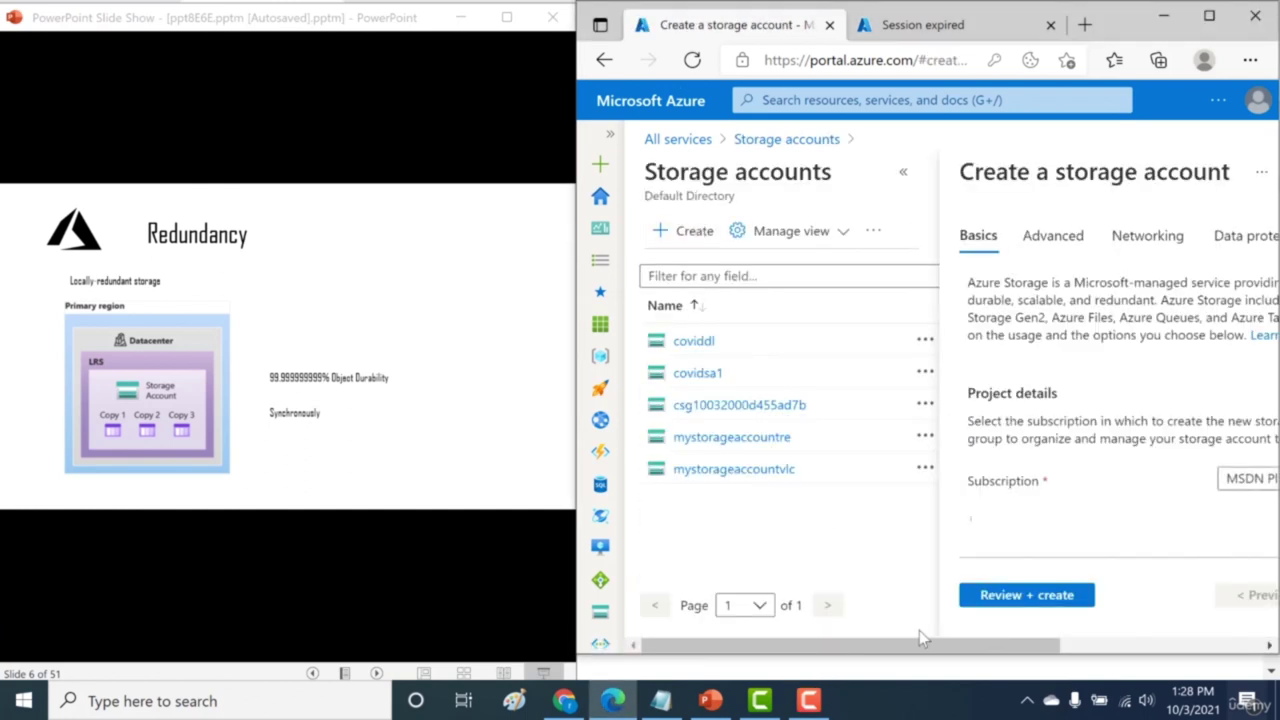
drag(926, 650, 1142, 650)
scroll(1249, 447, down, 5)
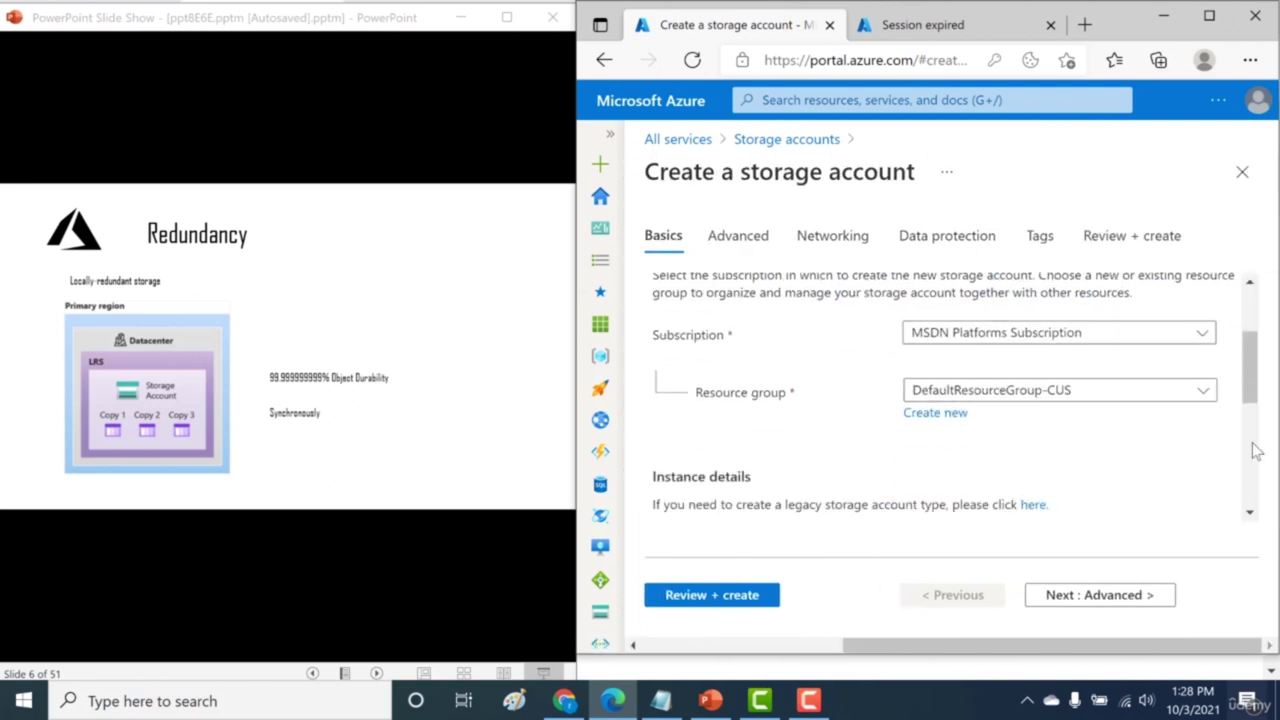
scroll(1252, 447, down, 4)
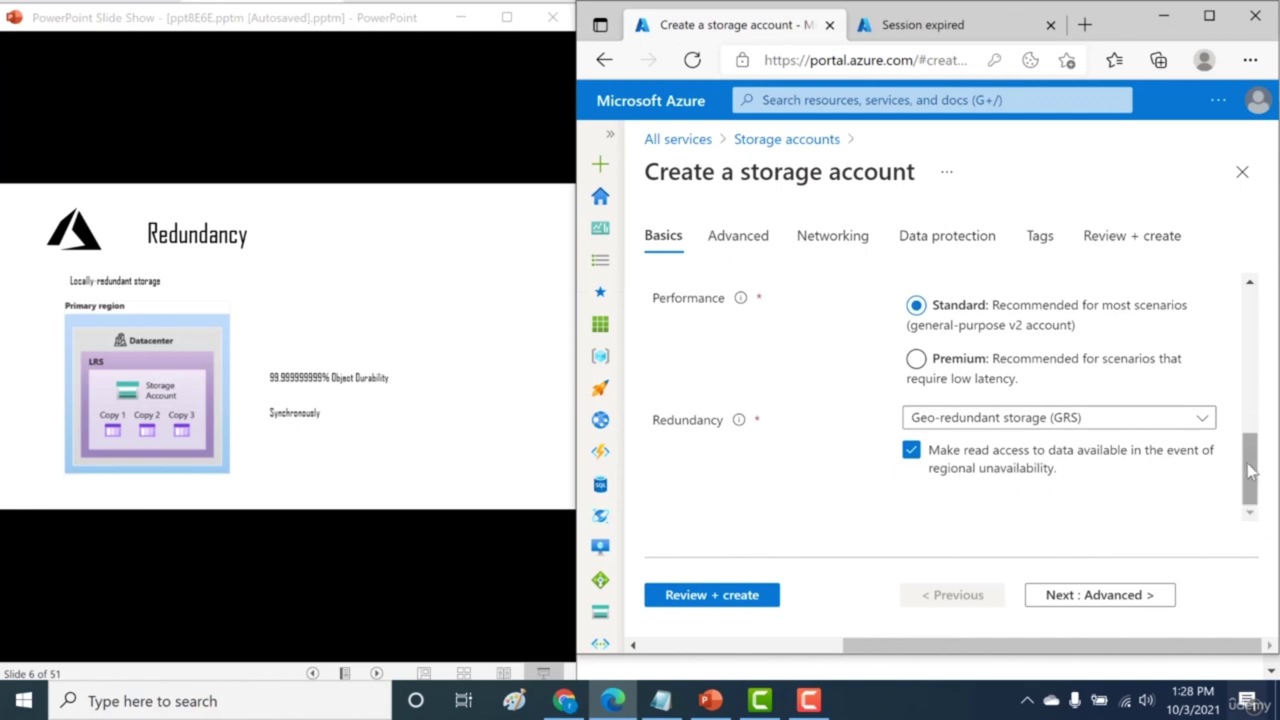
click(1195, 418)
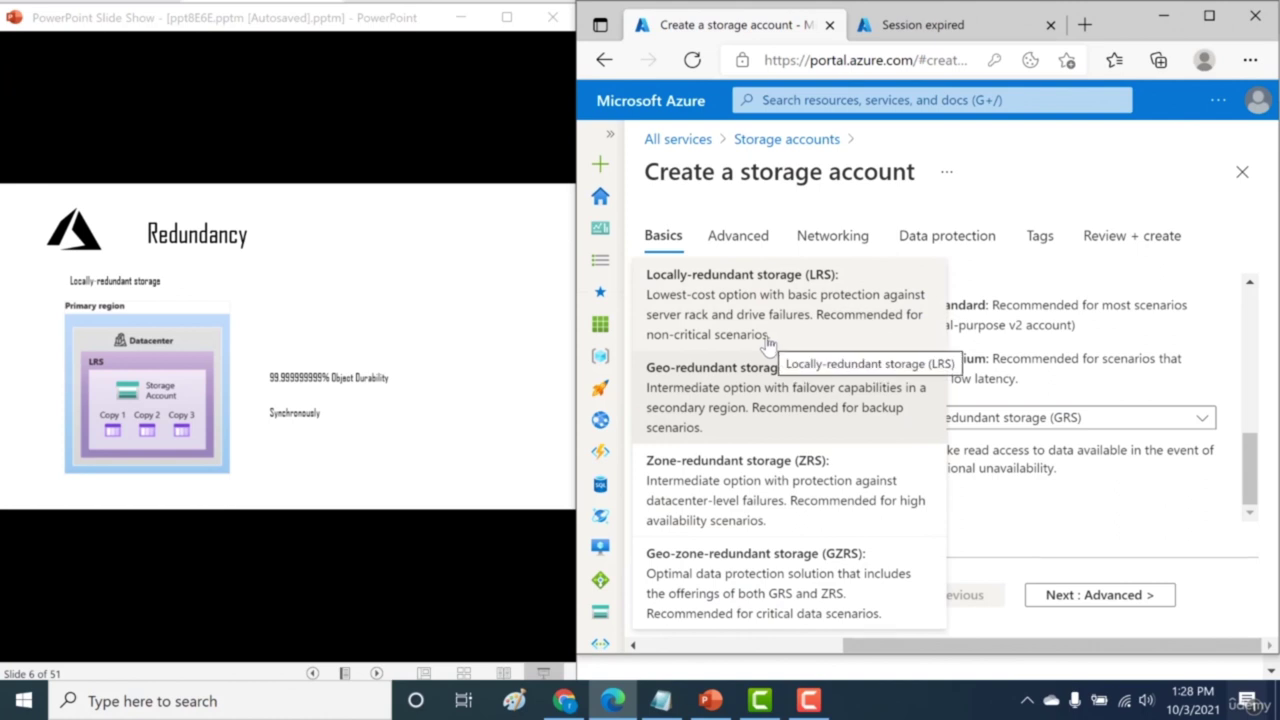
Step: Compare the LRS, ZRS, GRS and GZRS options against the redundancy slides
click(514, 564)
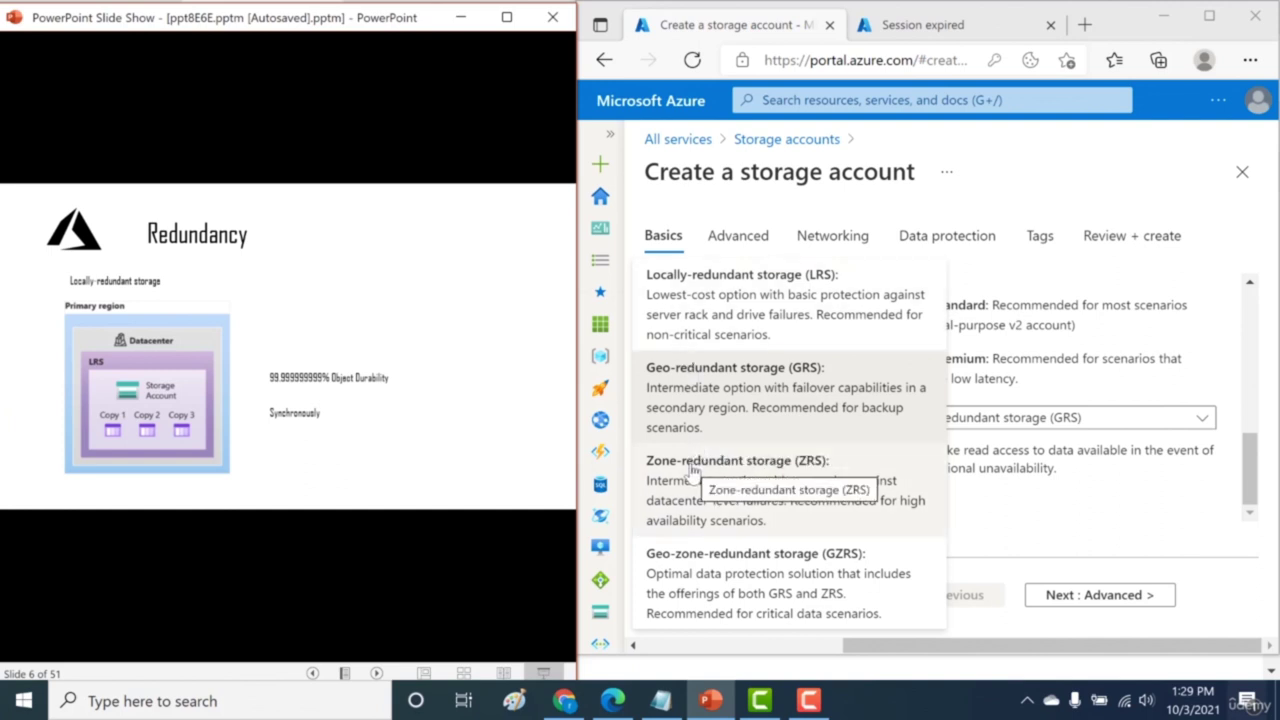
key(Right)
key(Right)
key(Left)
key(Left)
key(Right)
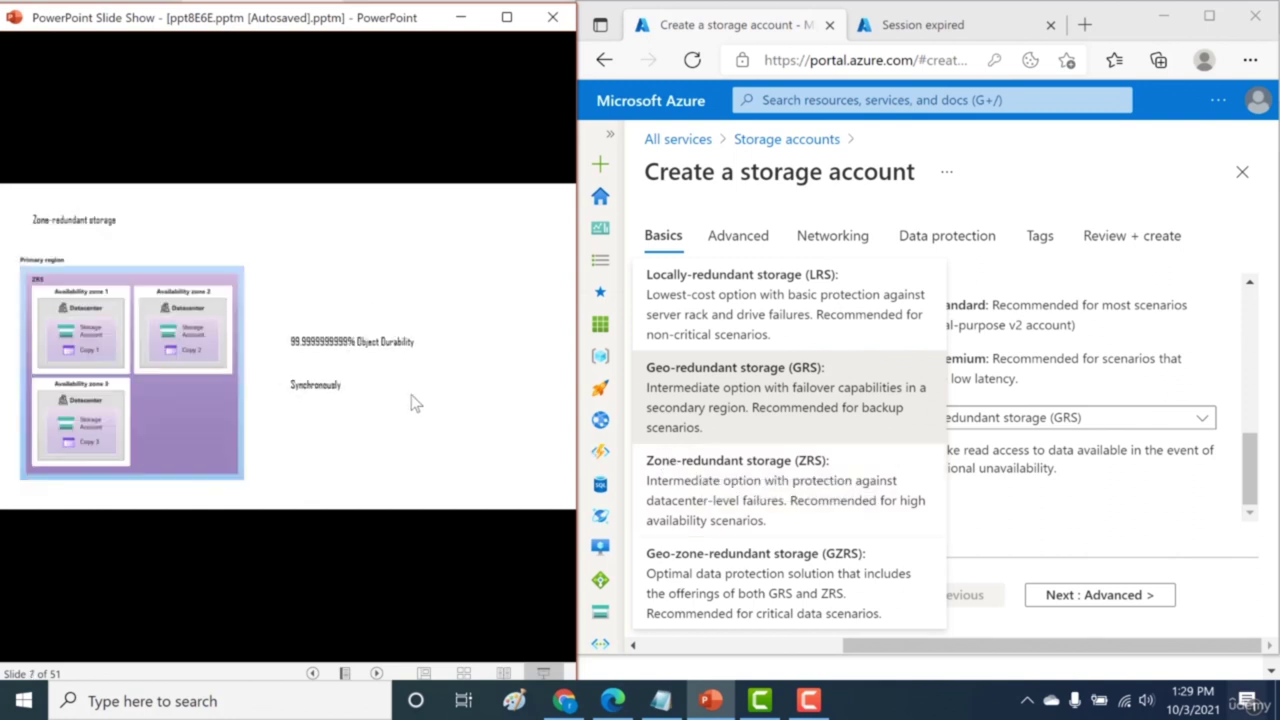
click(697, 463)
click(697, 463)
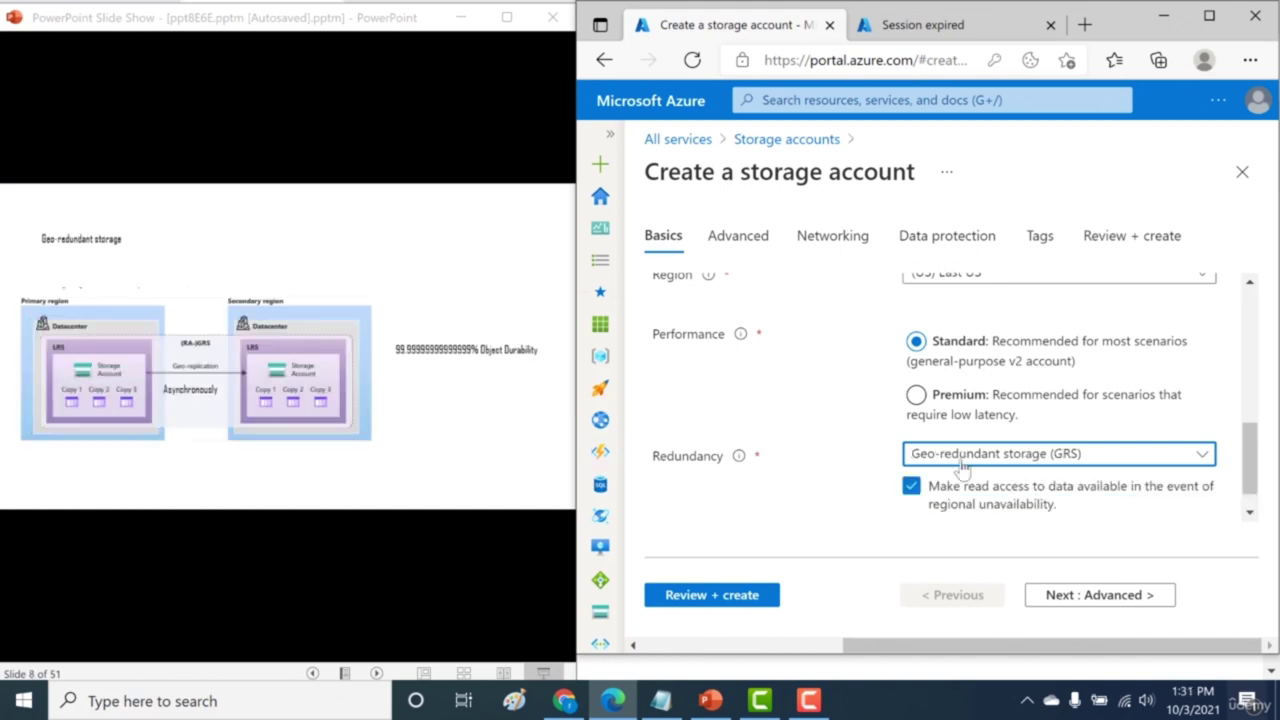
Step: After briefly keeping GRS, set Redundancy to Geo-zone-redundant storage (GZRS) with read access
click(962, 468)
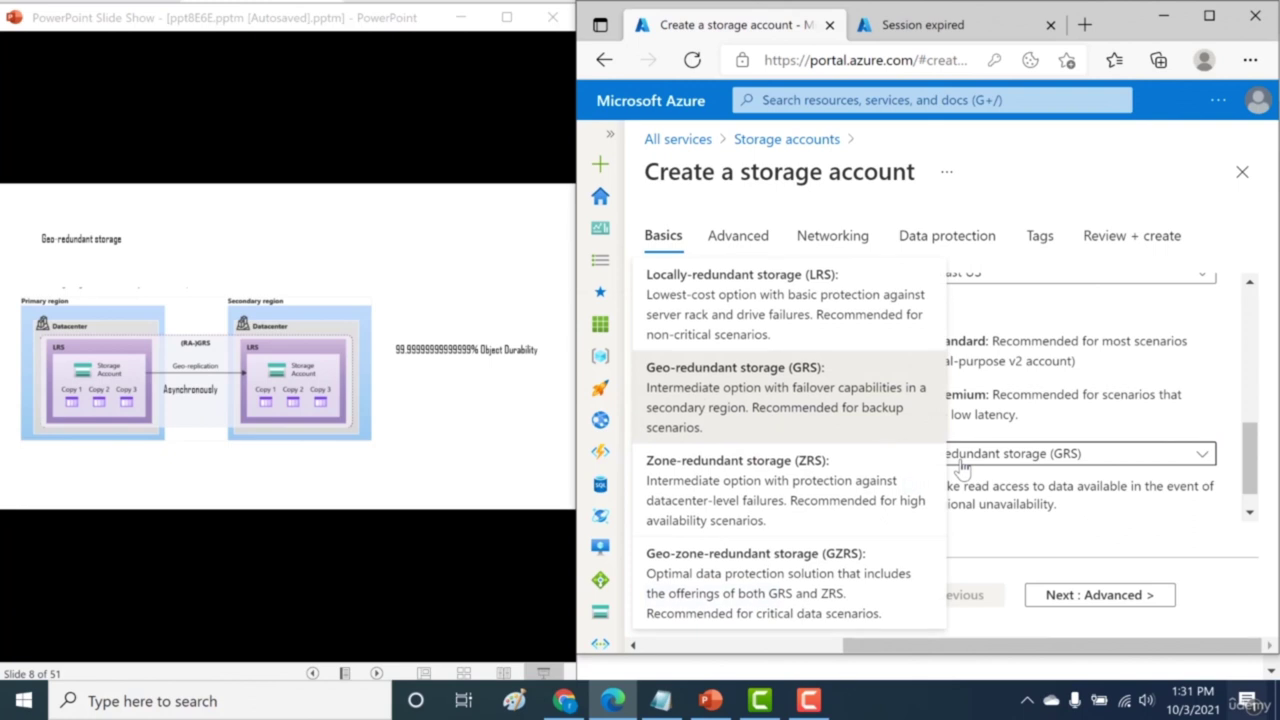
click(806, 407)
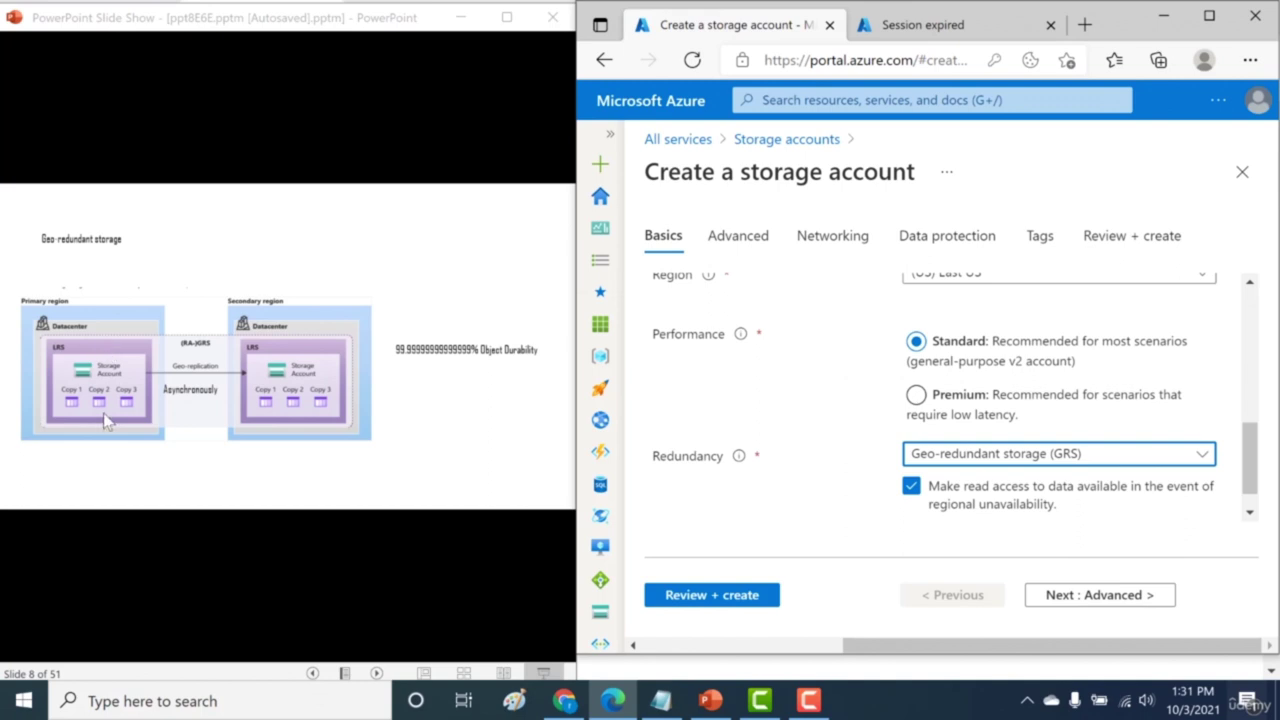
click(983, 464)
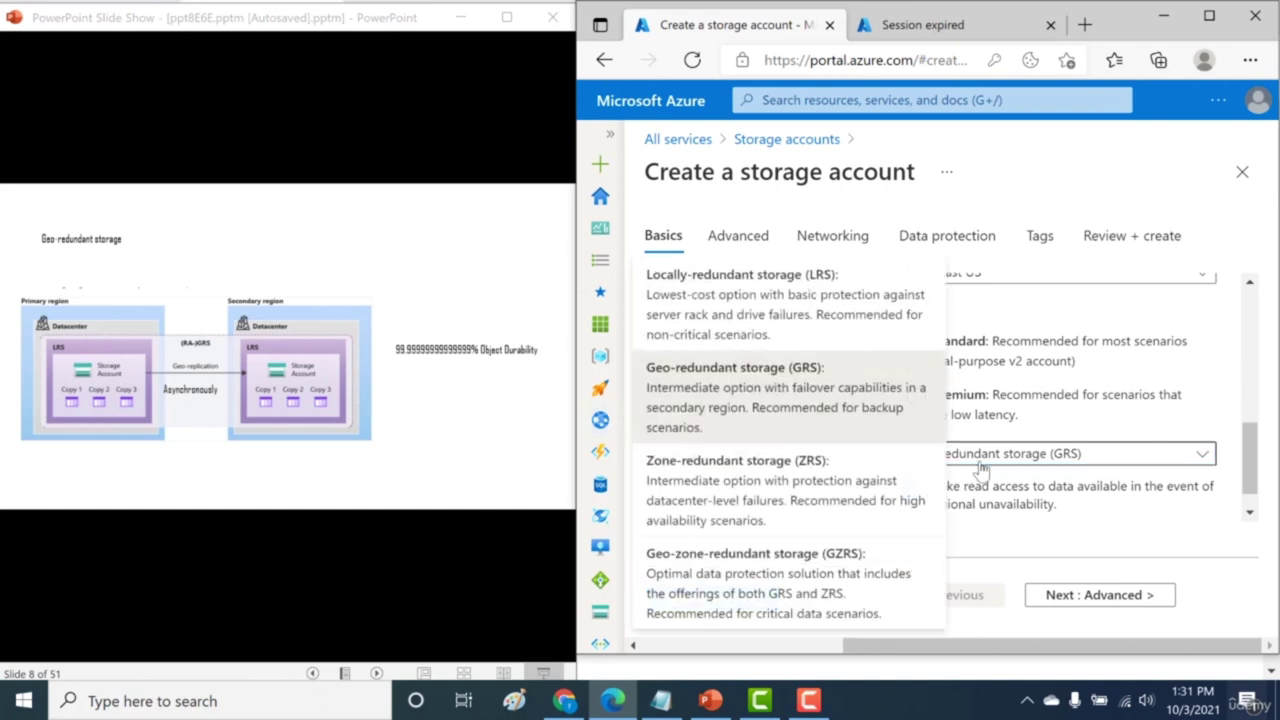
click(983, 466)
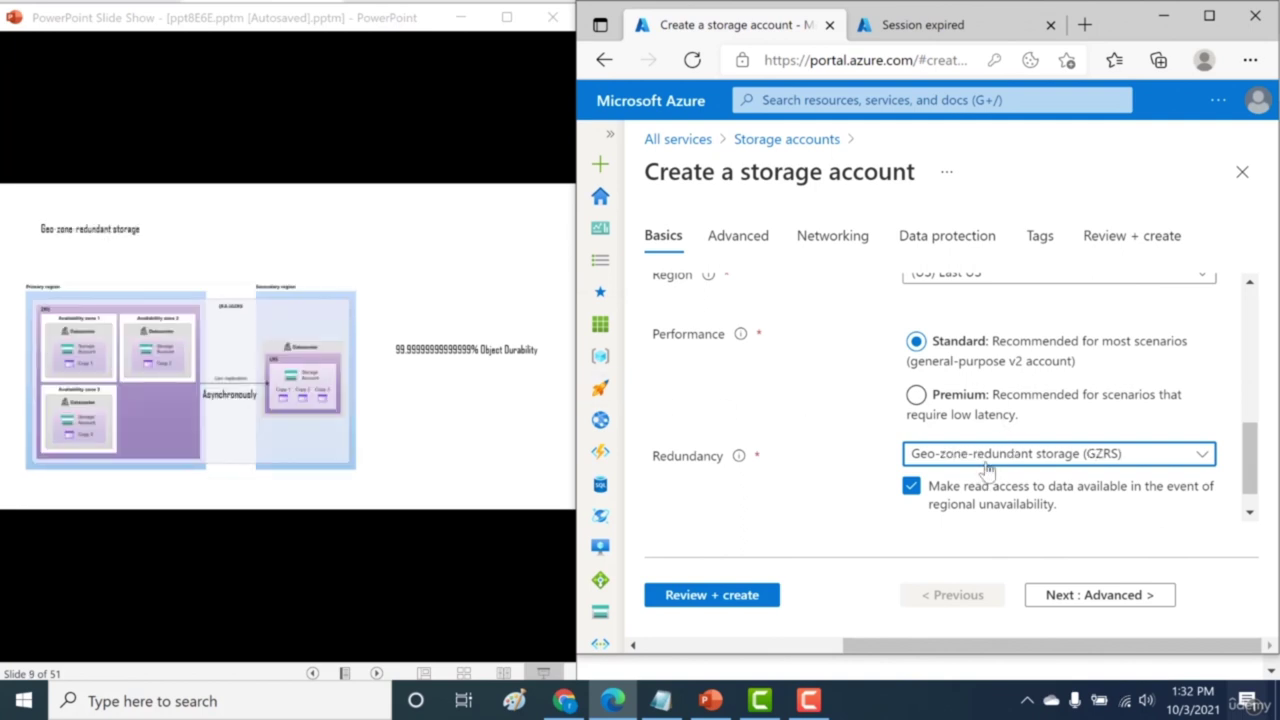
click(988, 464)
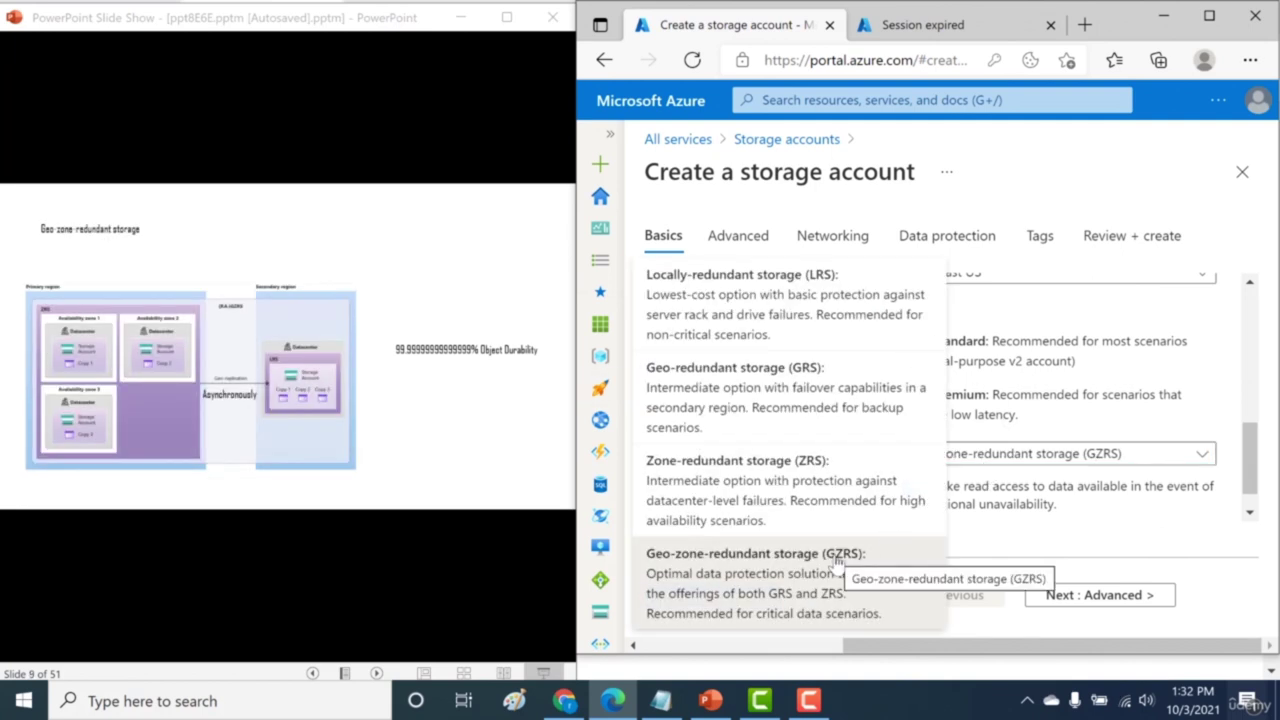
click(745, 578)
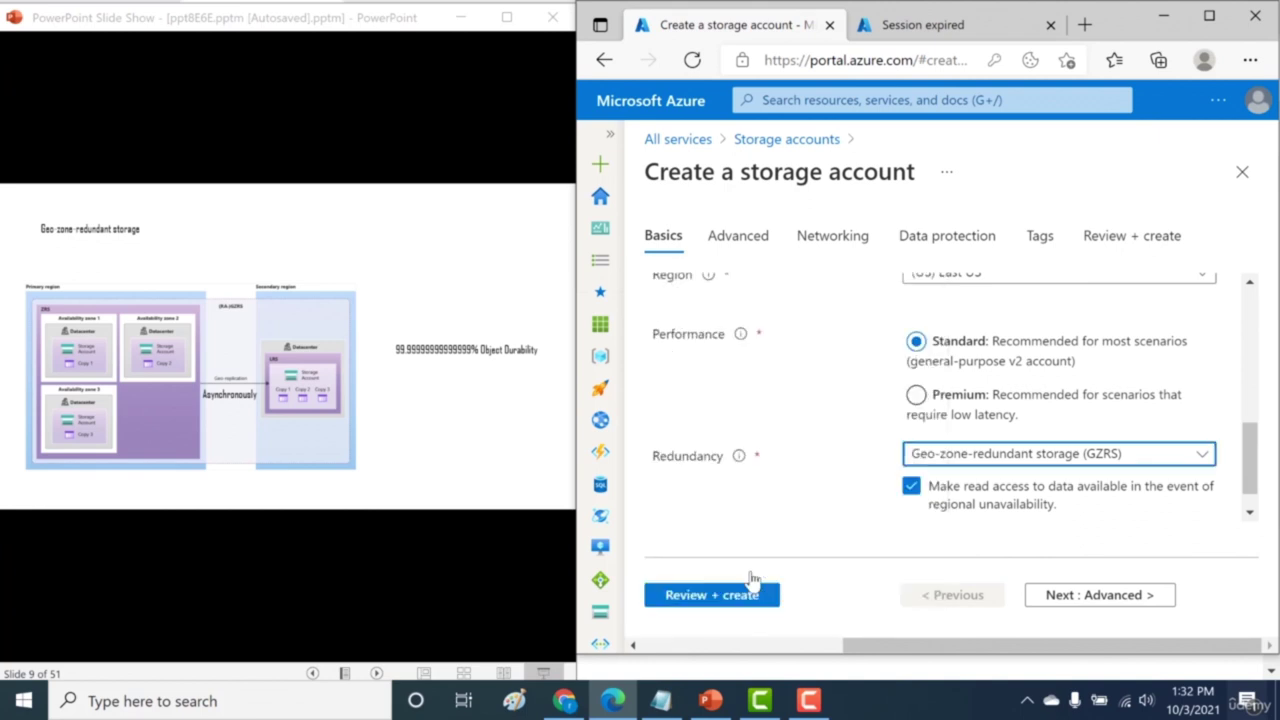
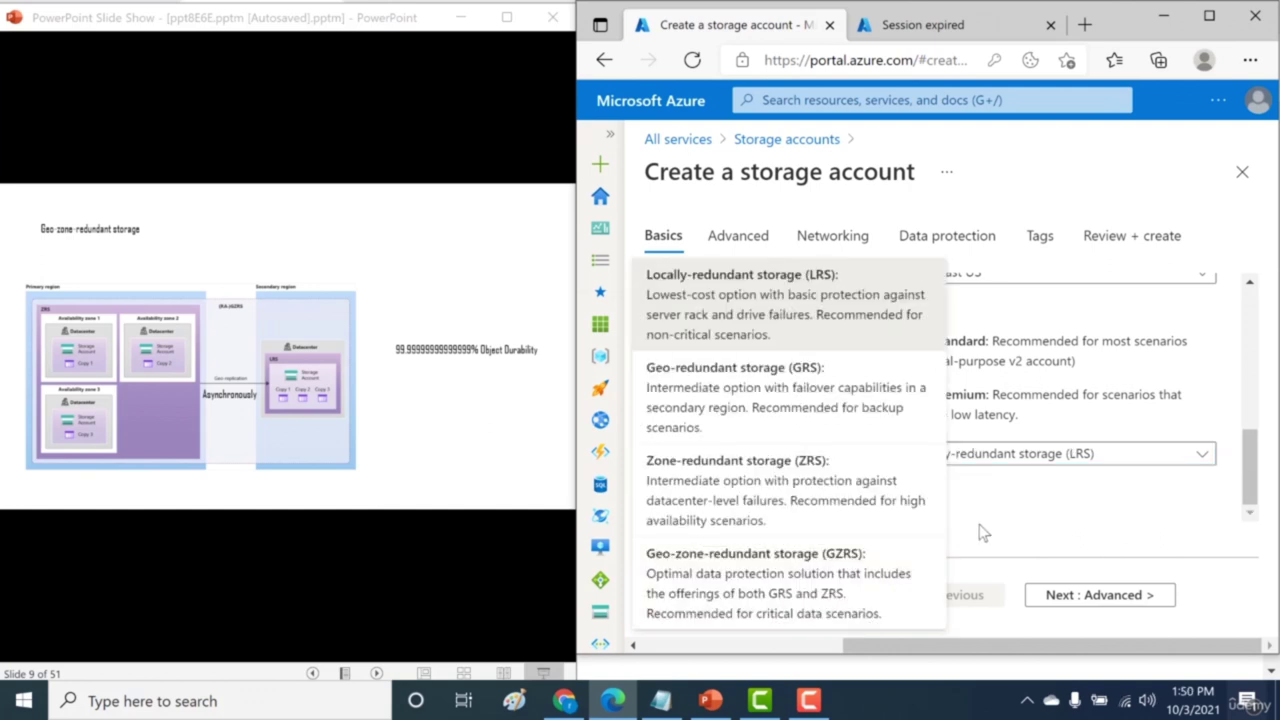
Step: Set the new account's redundancy to Locally-redundant storage (LRS)
click(986, 500)
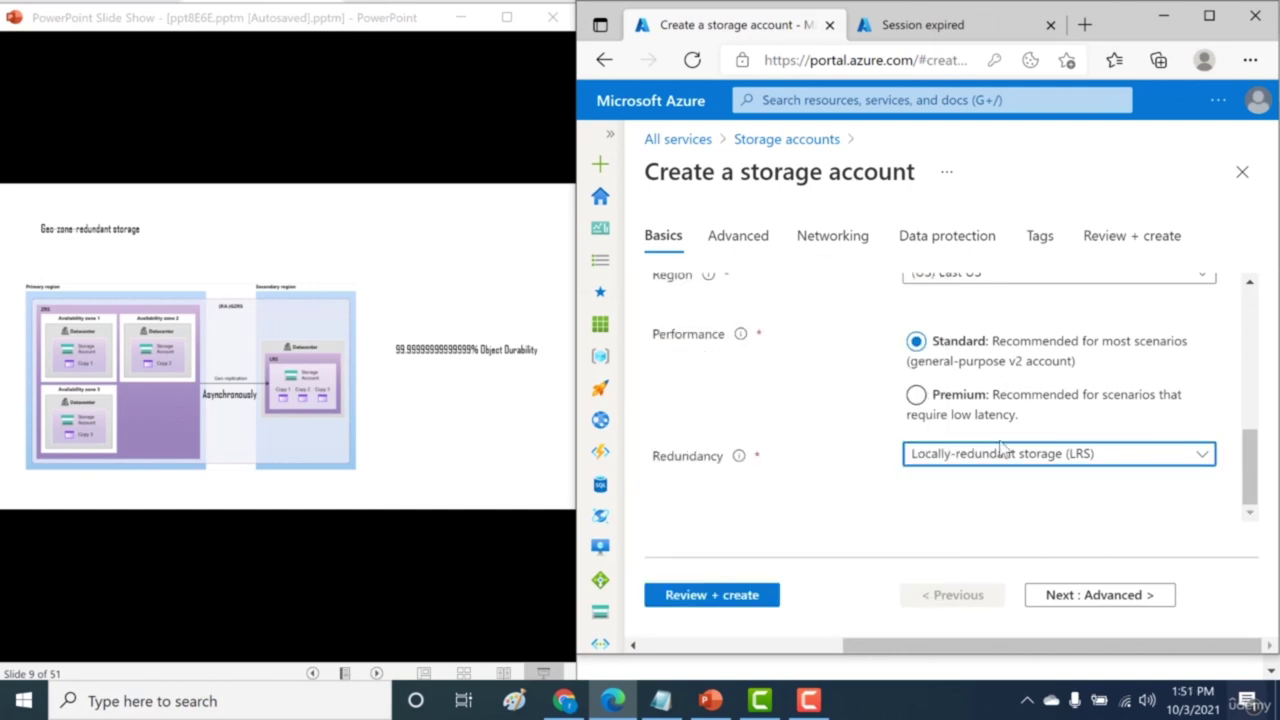
click(998, 456)
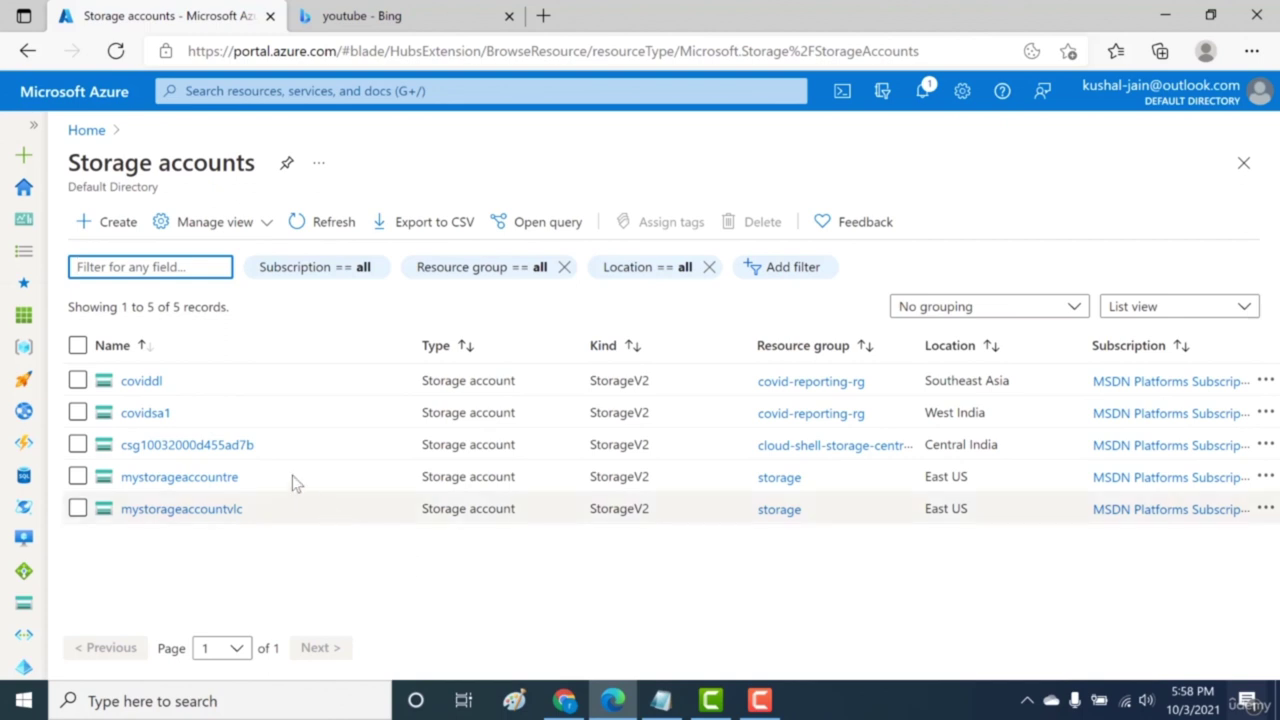
Step: Start a new storage account in the 'storage' resource group, naming it with a 'geo' suffix
click(92, 221)
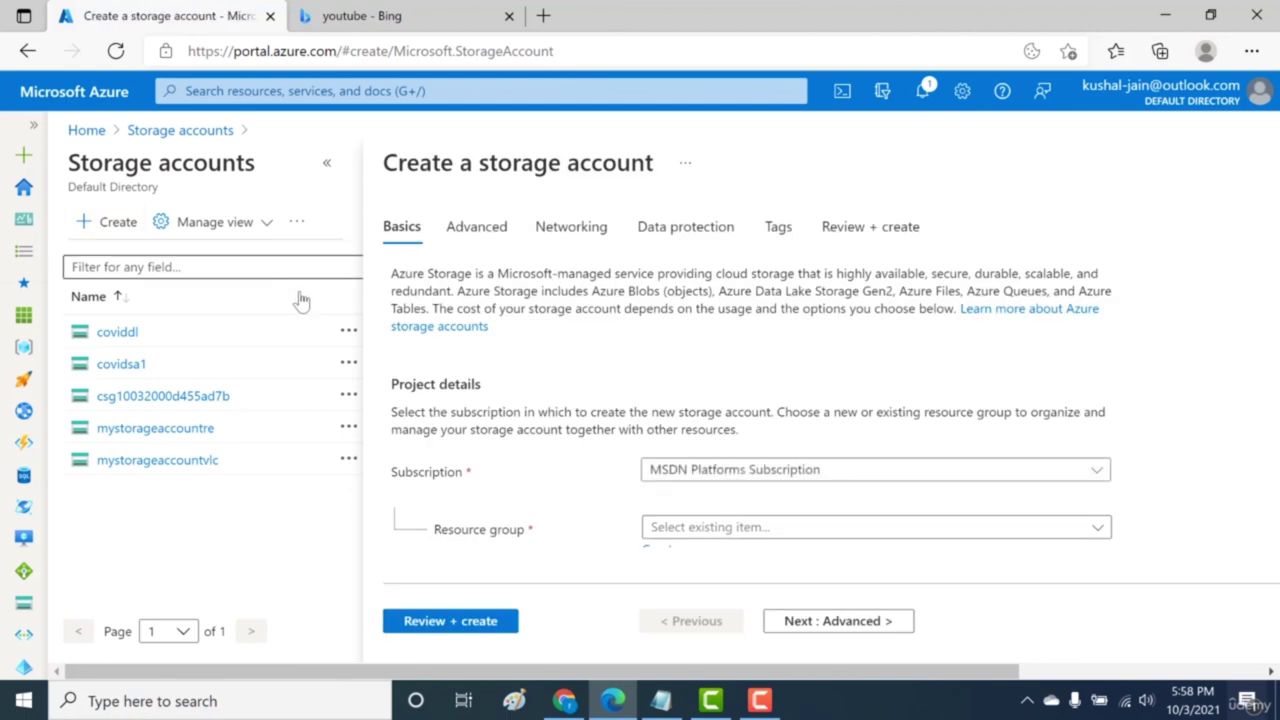
click(771, 528)
click(717, 502)
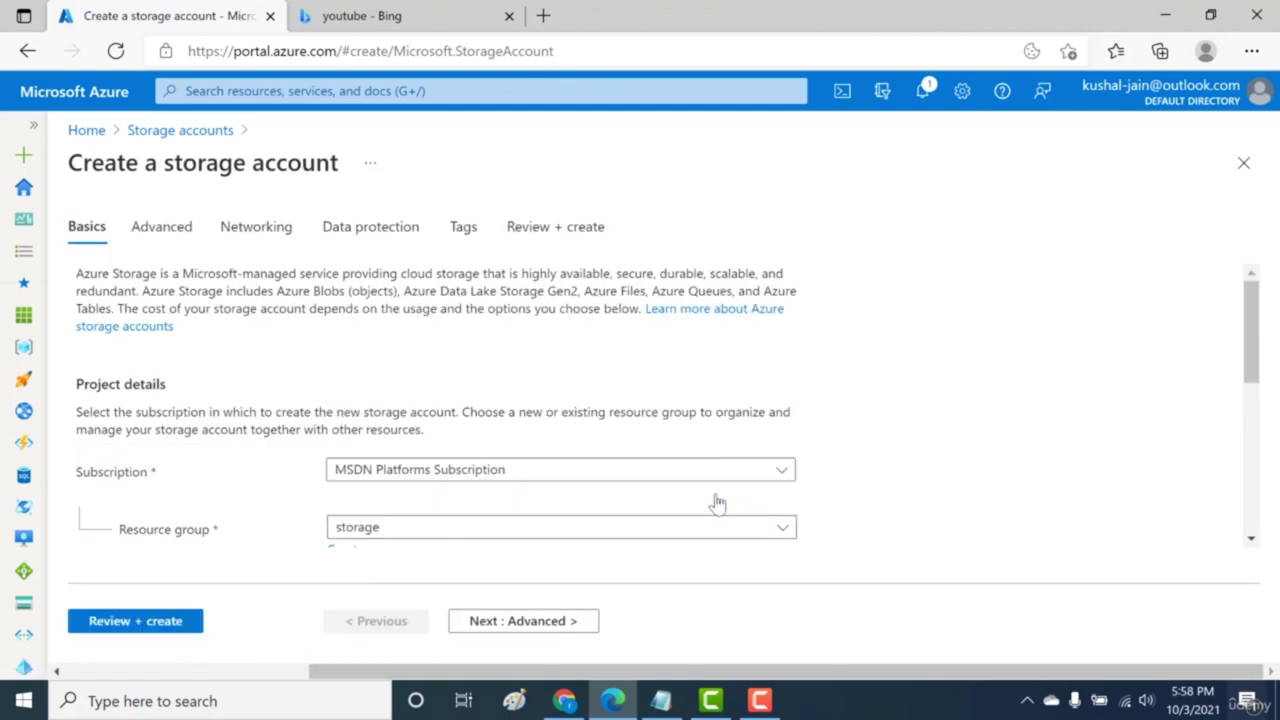
drag(1245, 330, 1185, 445)
click(751, 331)
click(646, 393)
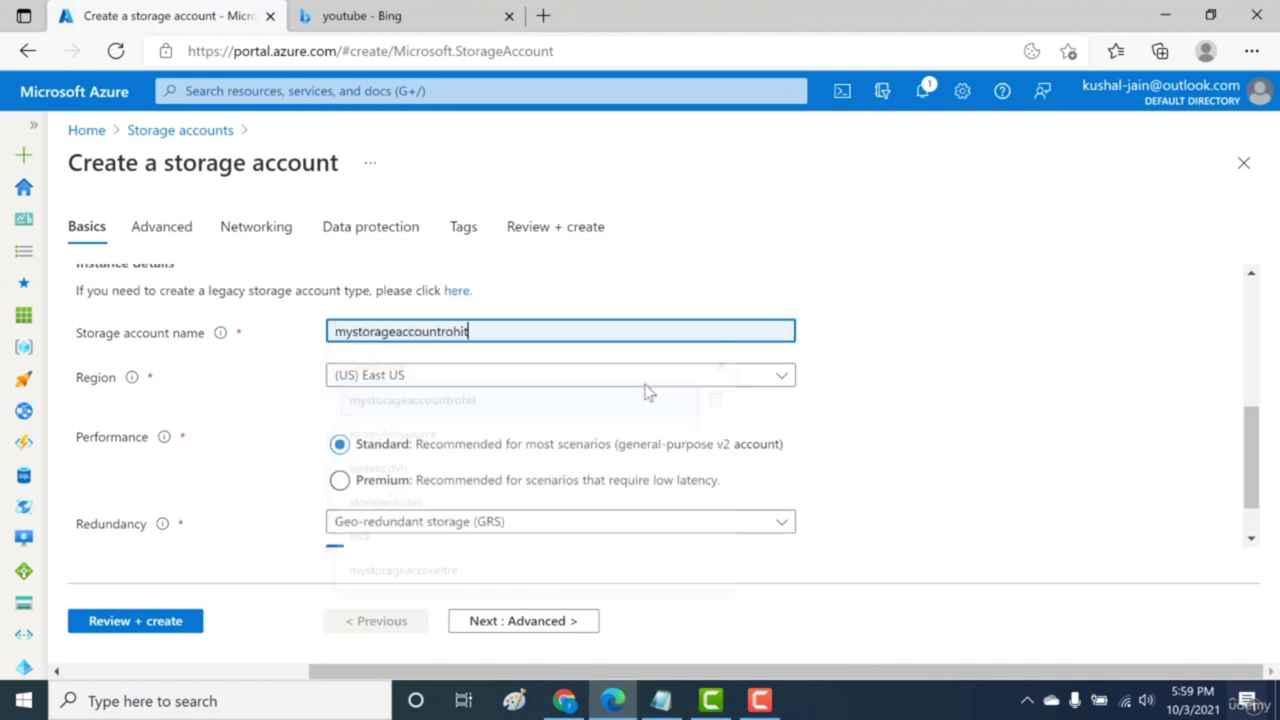
text(geo)
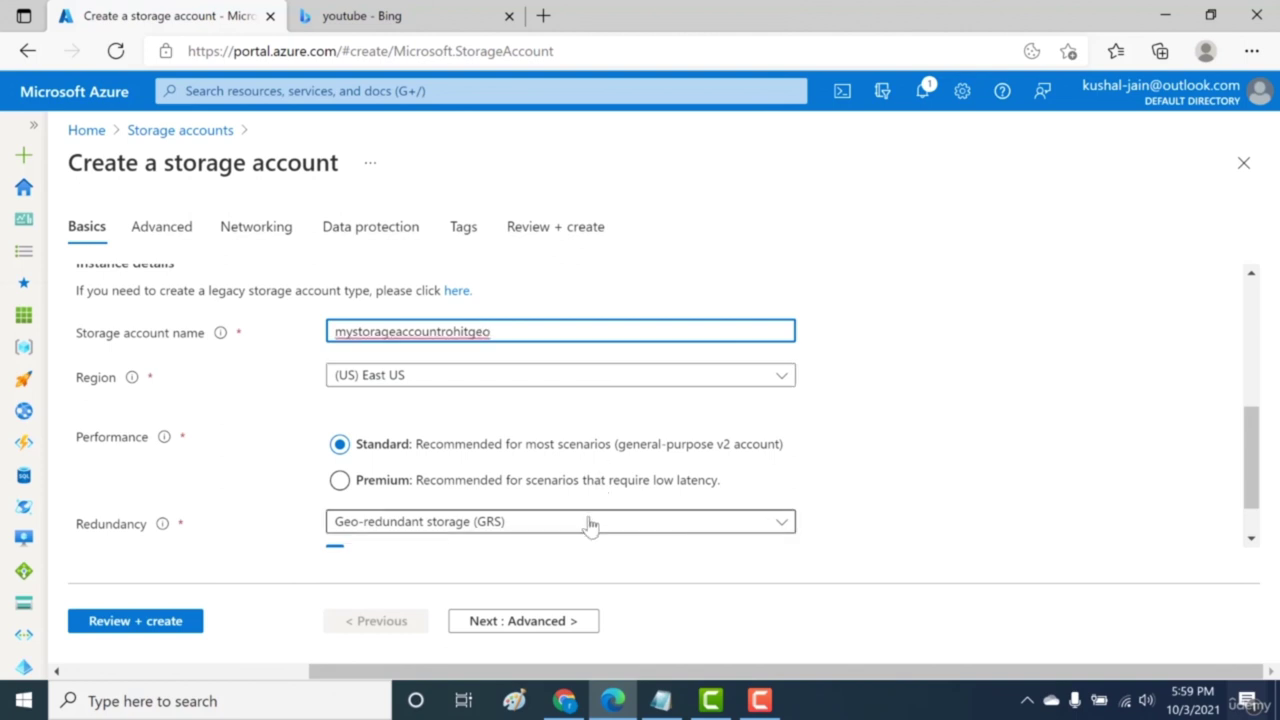
click(808, 403)
Step: Submit the East US read-access geo-redundant account for validation and creation
scroll(766, 420, down, 1)
scroll(538, 535, up, 3)
scroll(538, 535, up, 2)
scroll(240, 467, down, 4)
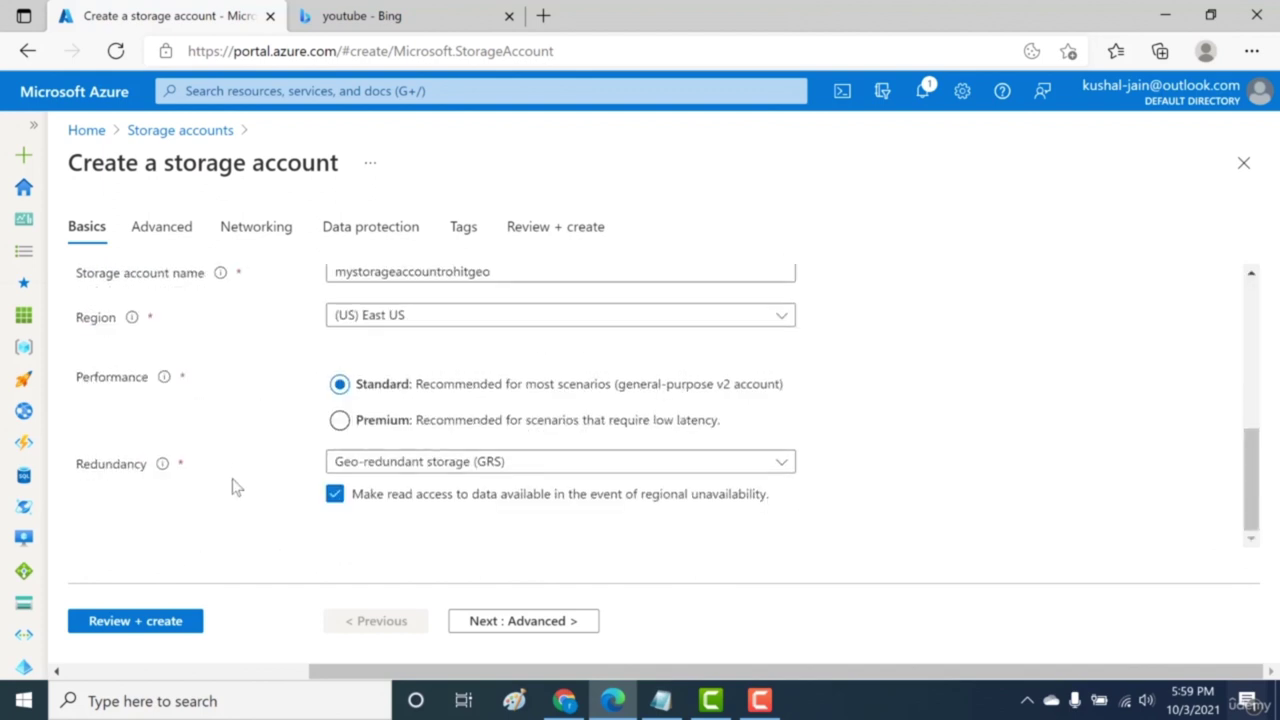
click(149, 631)
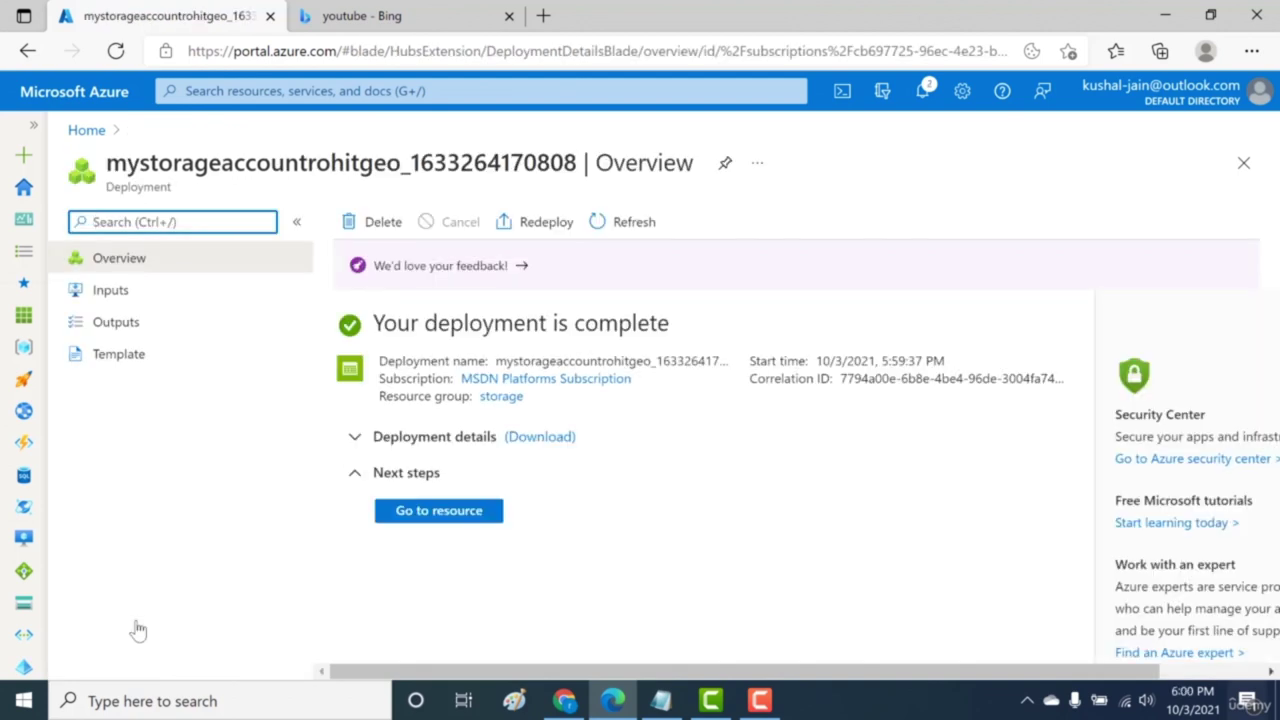
Step: Open the deployed account and its Geo-replication page showing East US primary, West US secondary
click(480, 511)
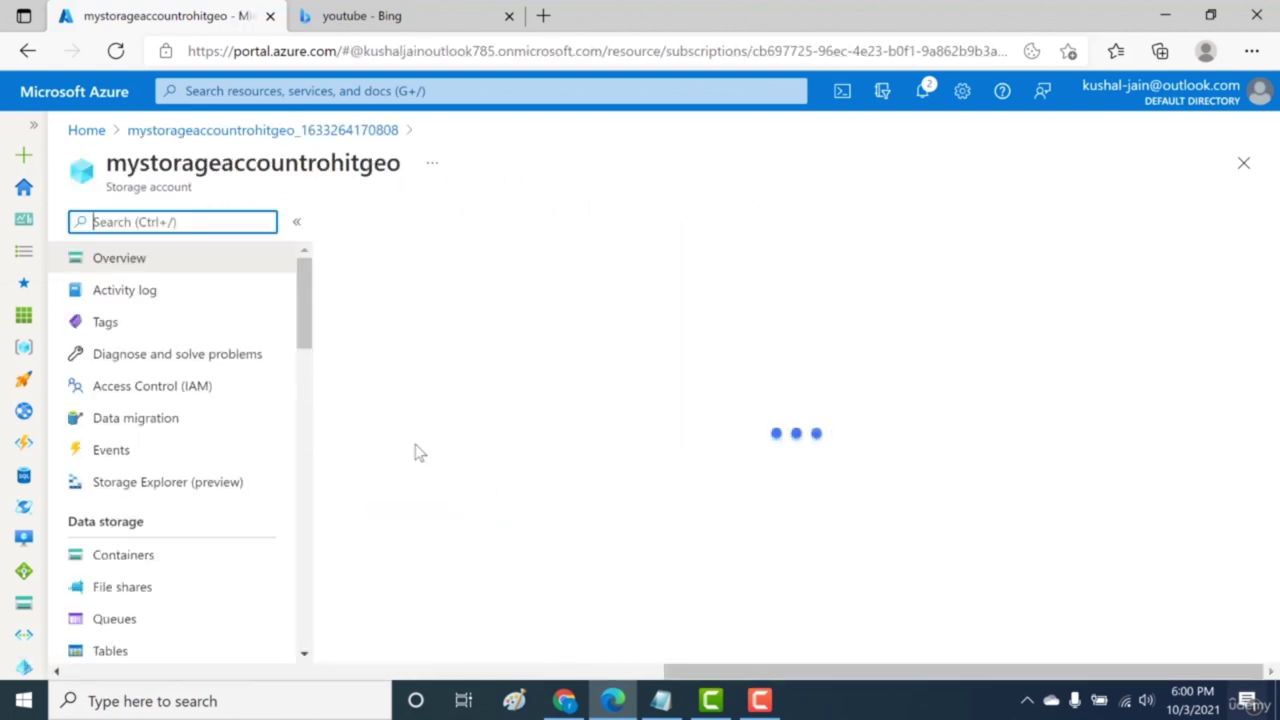
scroll(306, 385, down, 3)
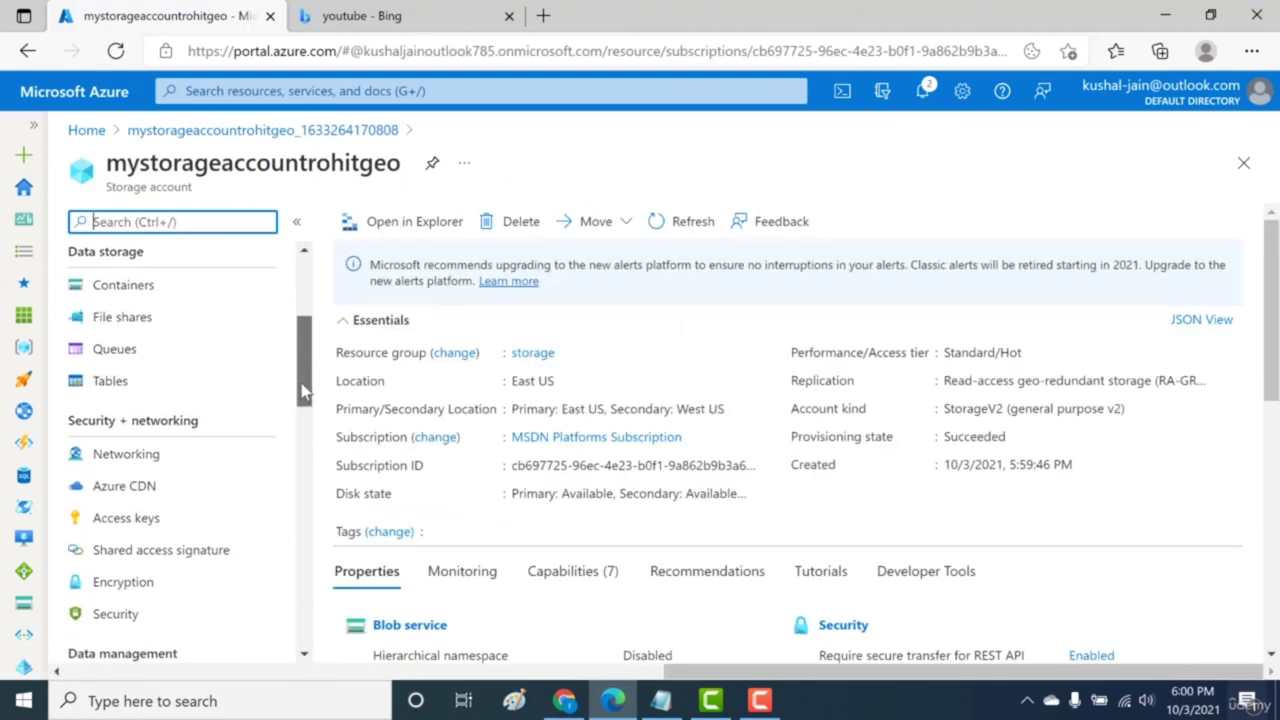
scroll(303, 397, down, 3)
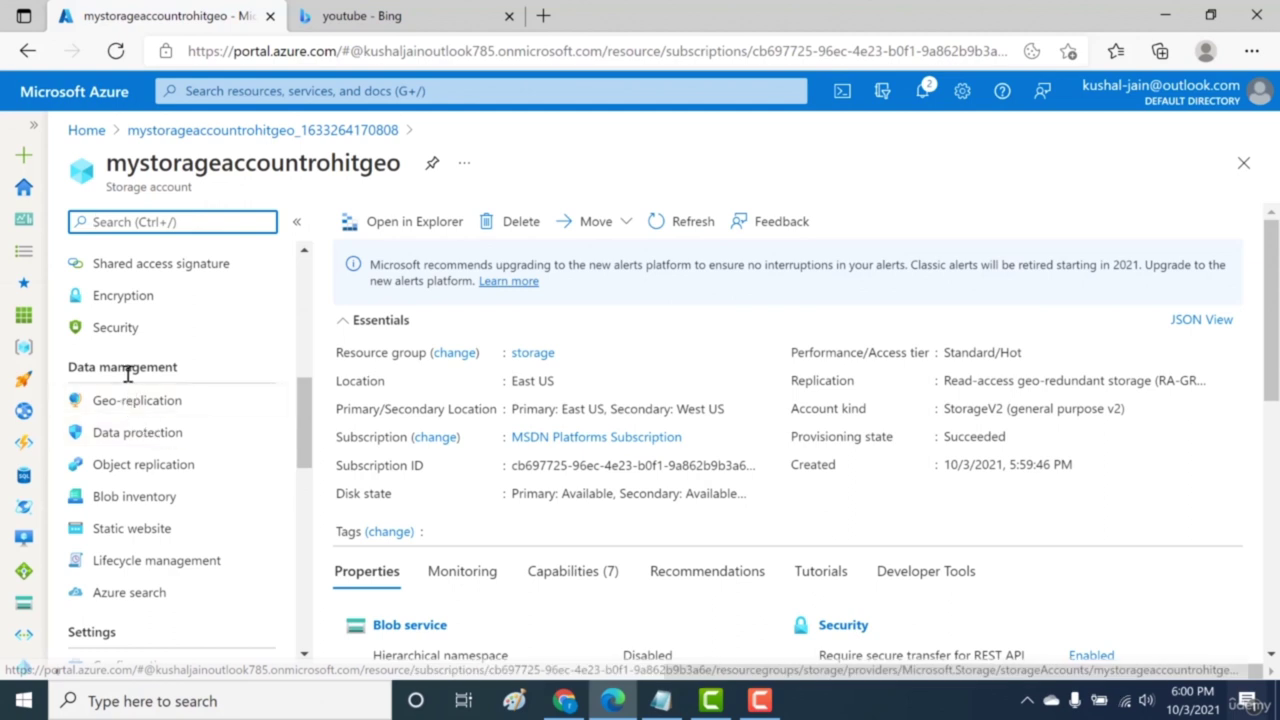
click(128, 400)
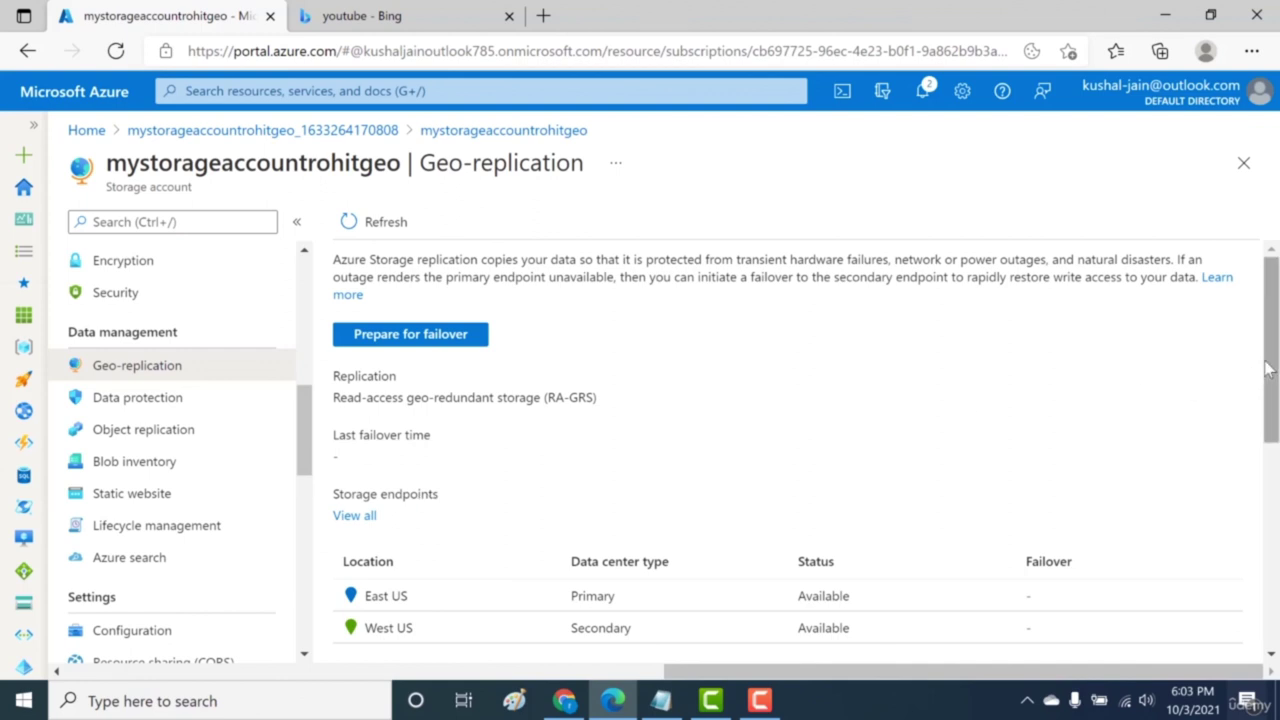
drag(1269, 369, 1268, 412)
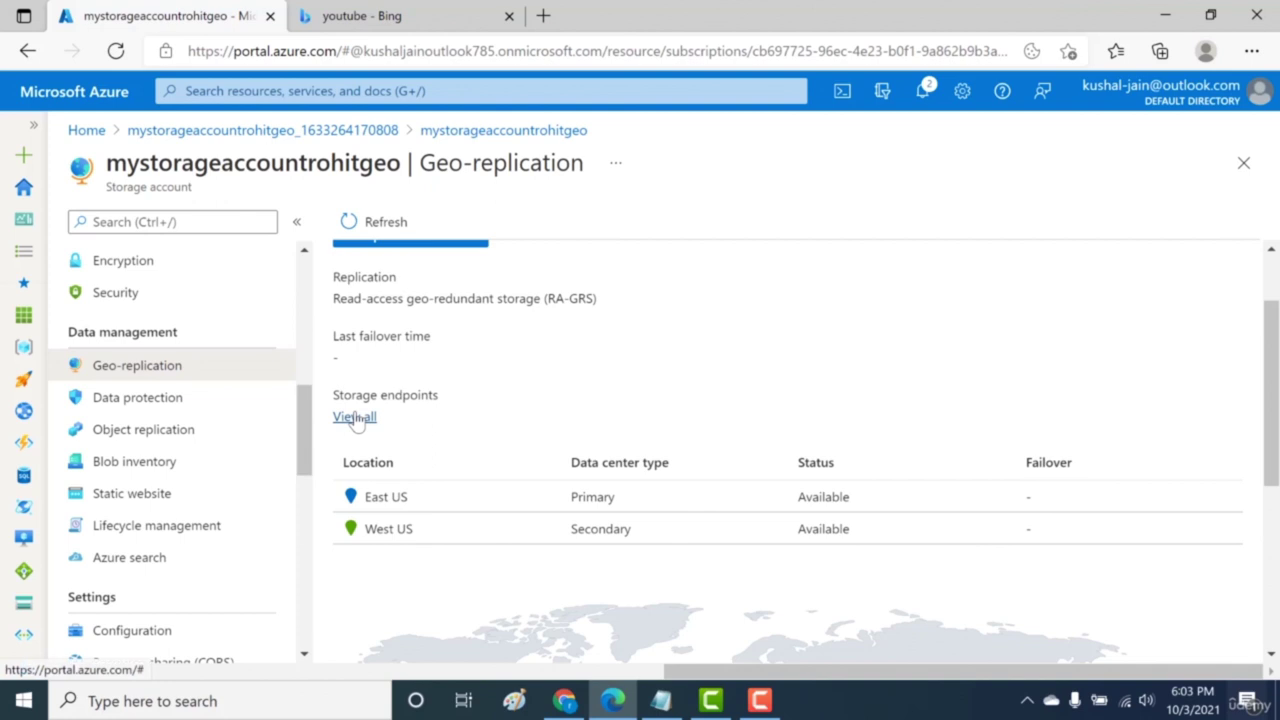
scroll(302, 347, up, 4)
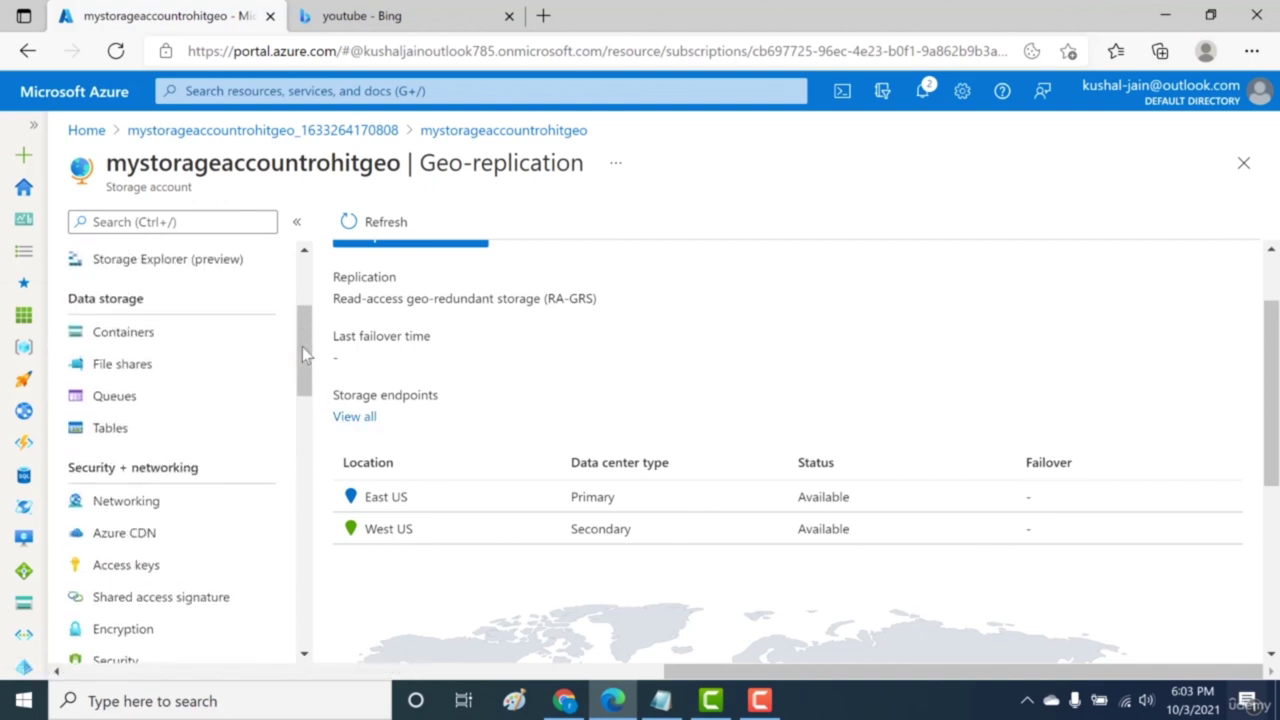
Step: Create container 'mycontainer' with anonymous read access for blobs only
click(180, 338)
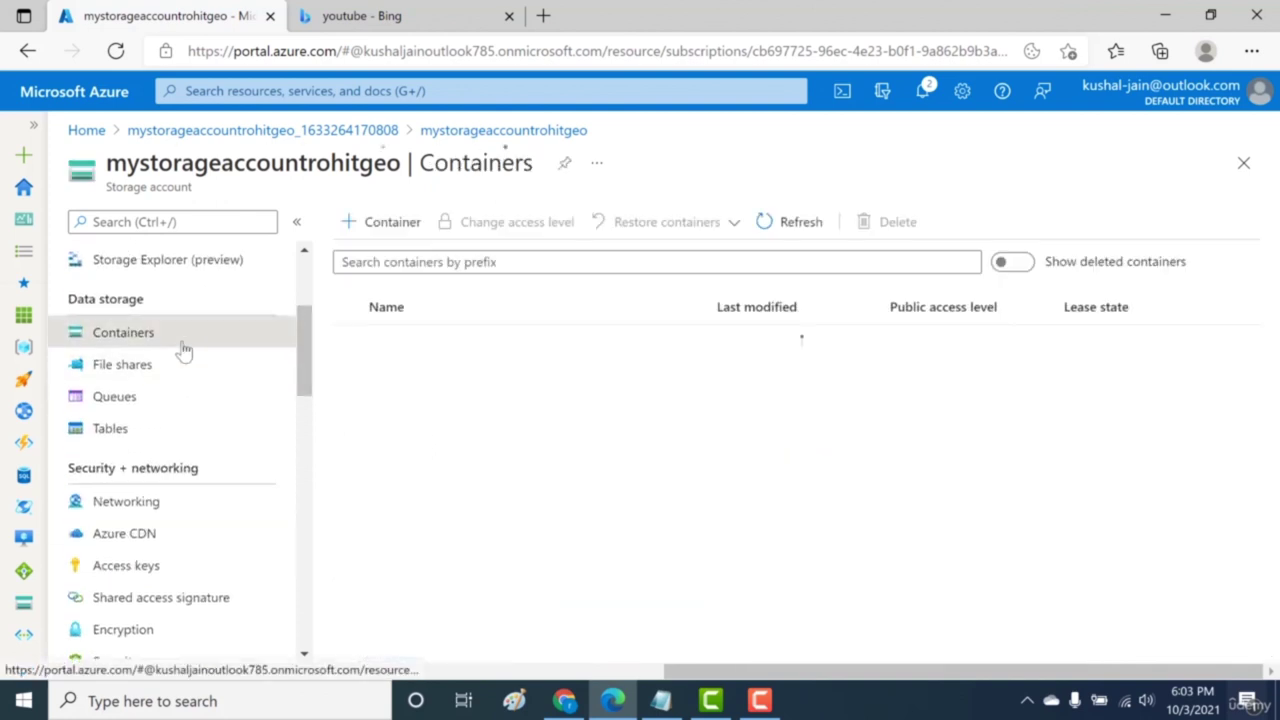
click(388, 223)
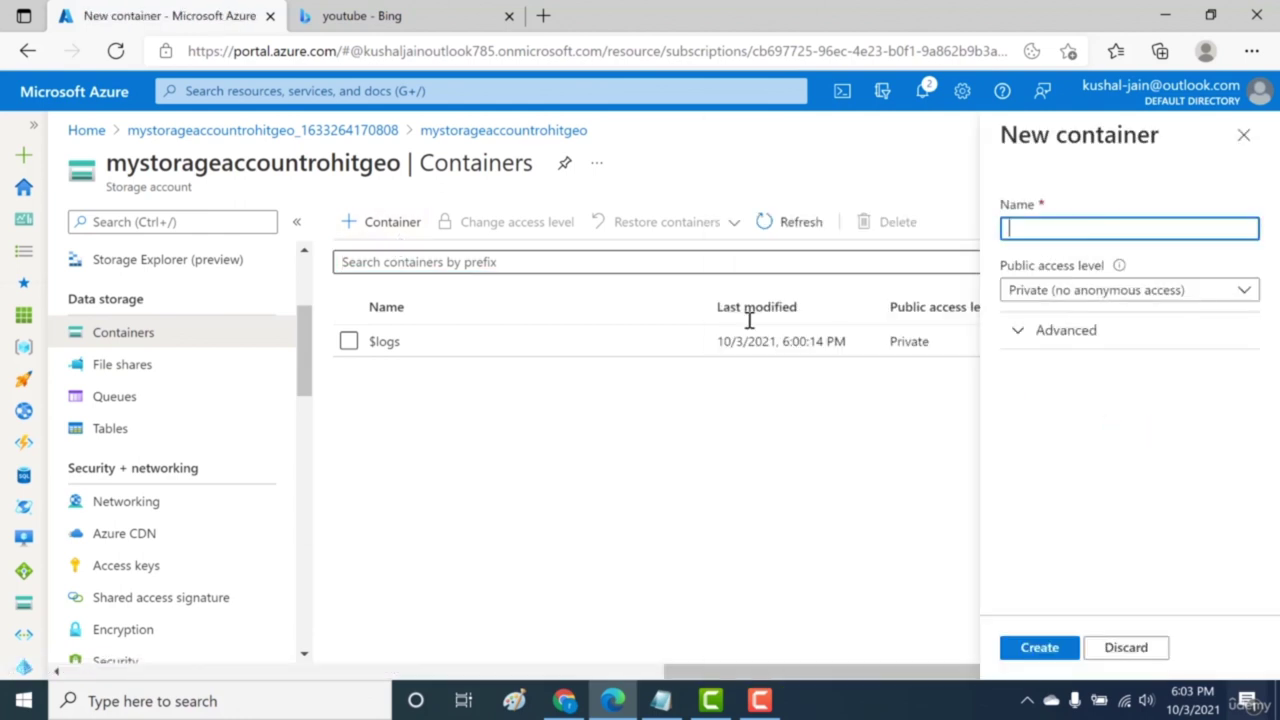
text(mycontainer)
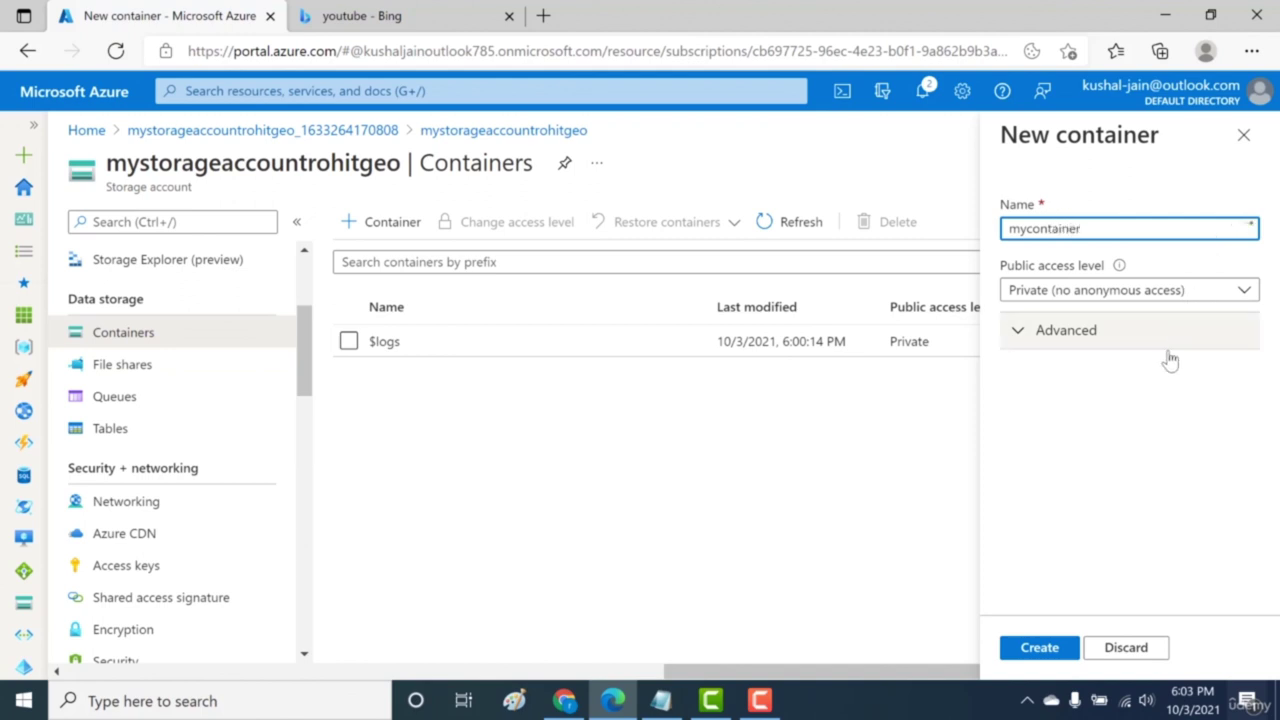
click(1080, 295)
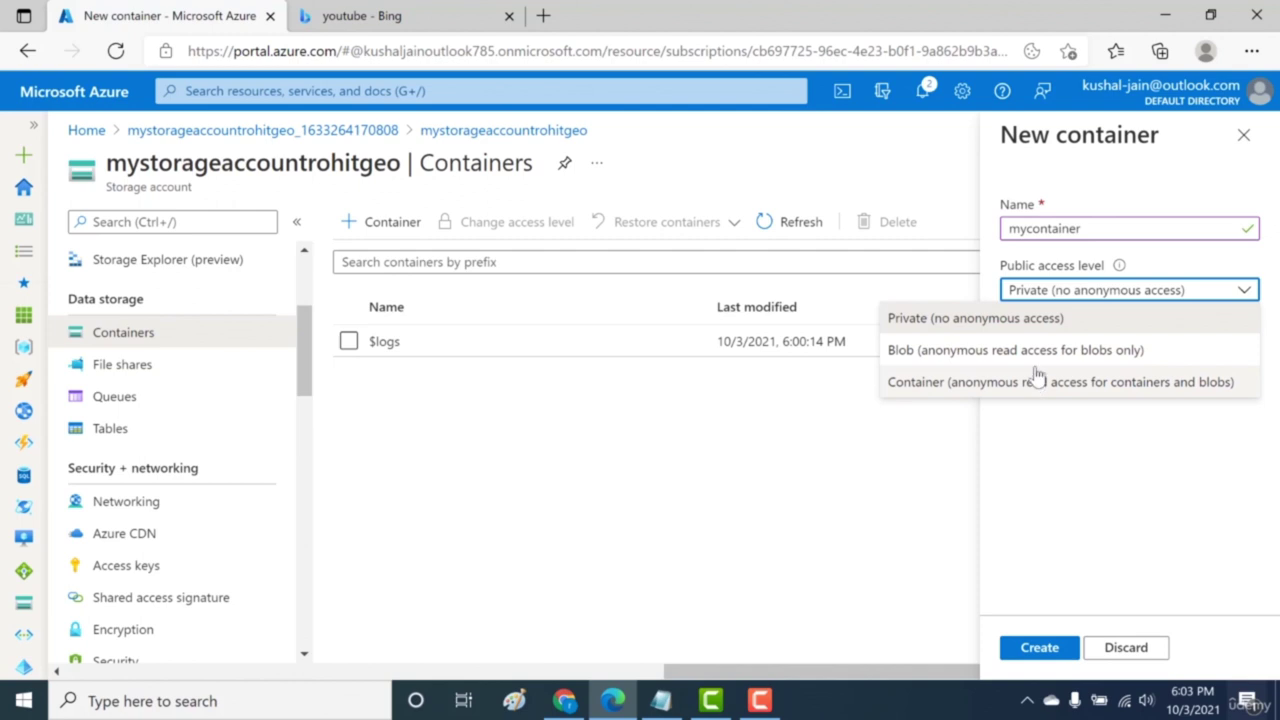
click(1040, 350)
click(904, 648)
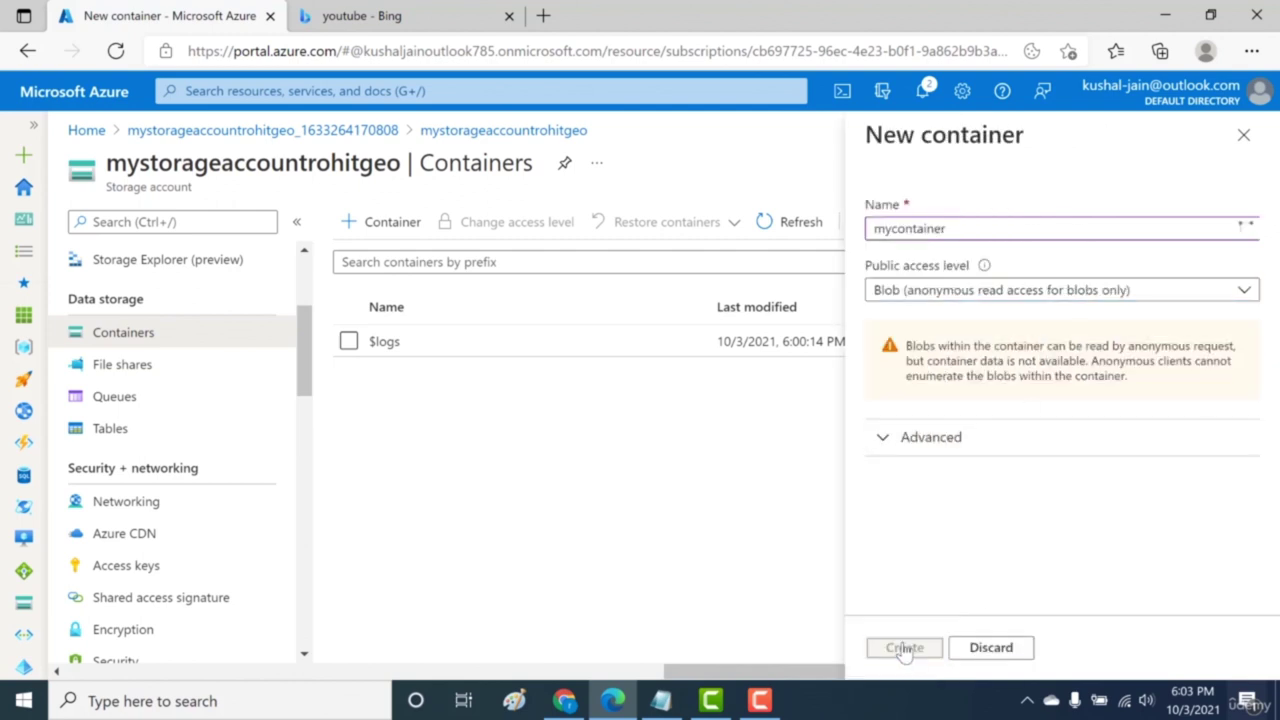
Step: Upload index.html into mycontainer and close the upload notification and panel
click(404, 373)
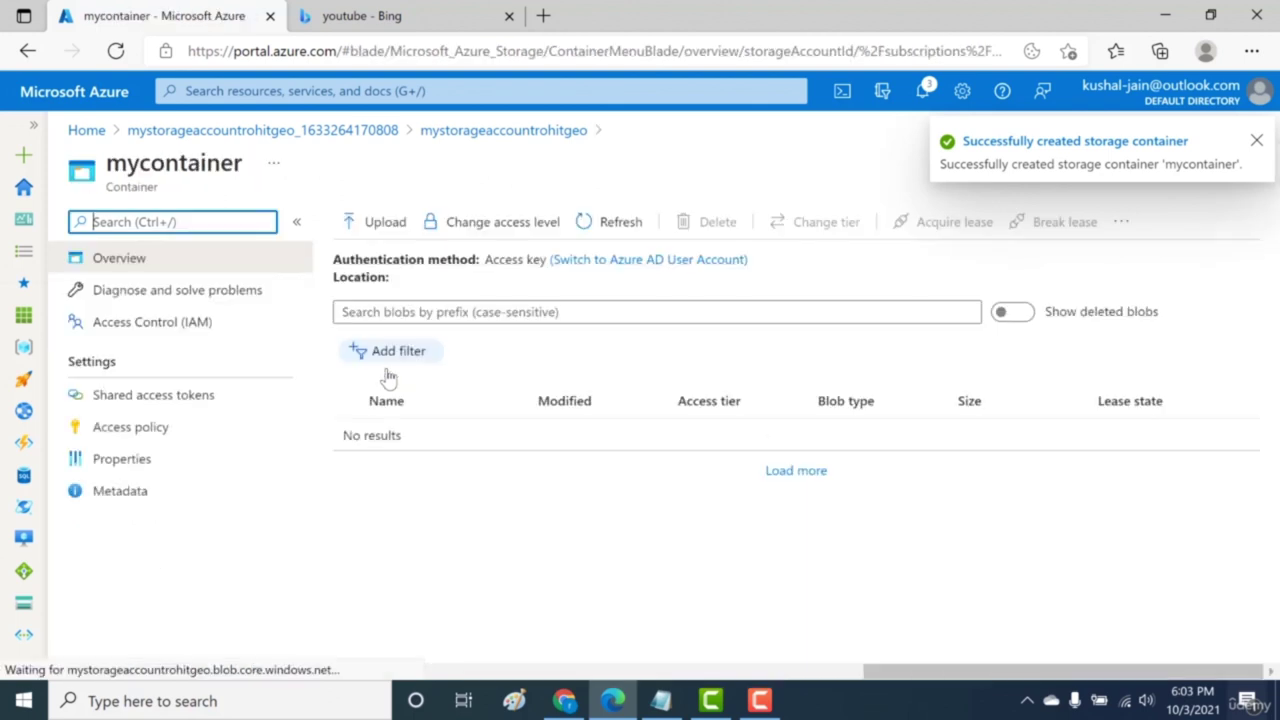
click(398, 225)
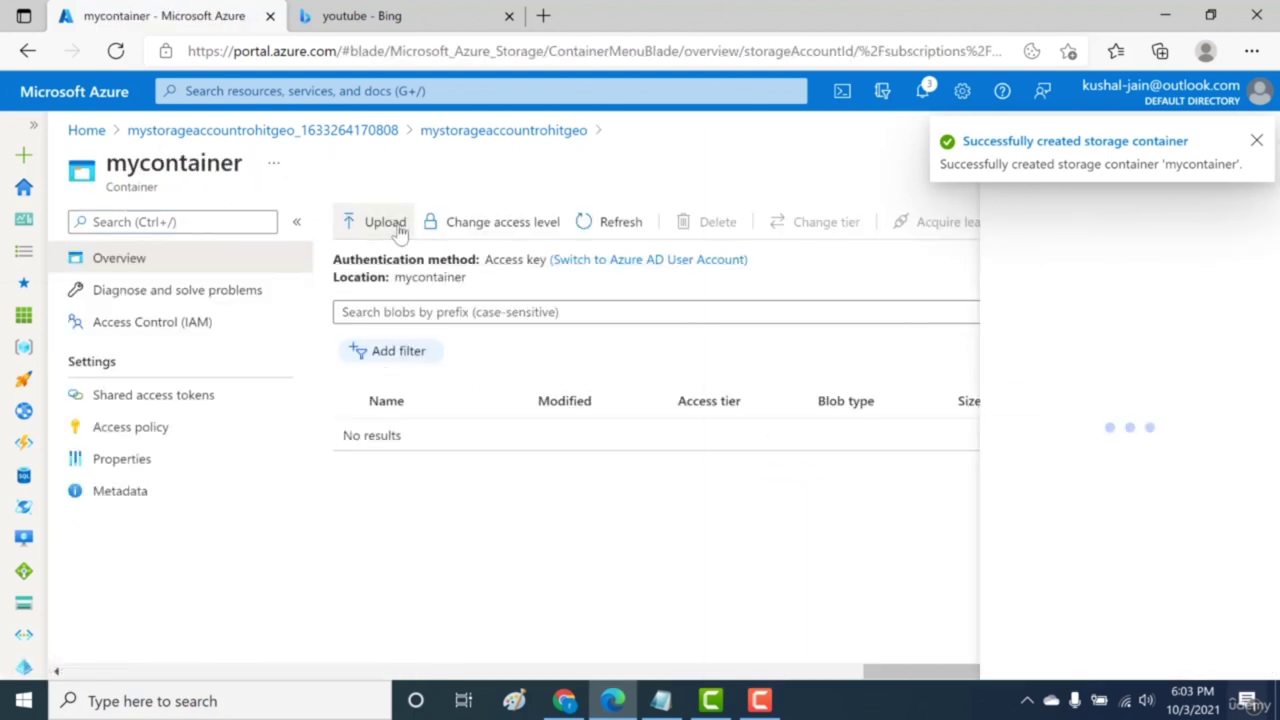
click(1247, 218)
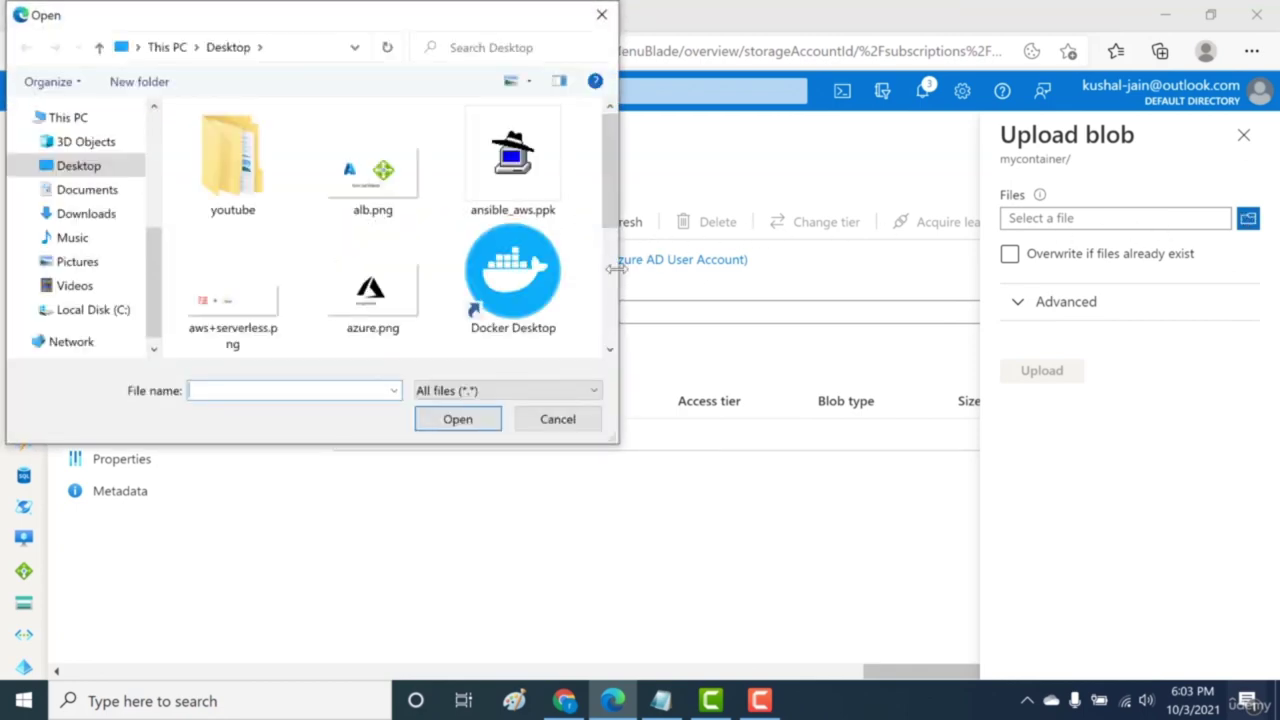
scroll(612, 270, down, 5)
double_click(343, 206)
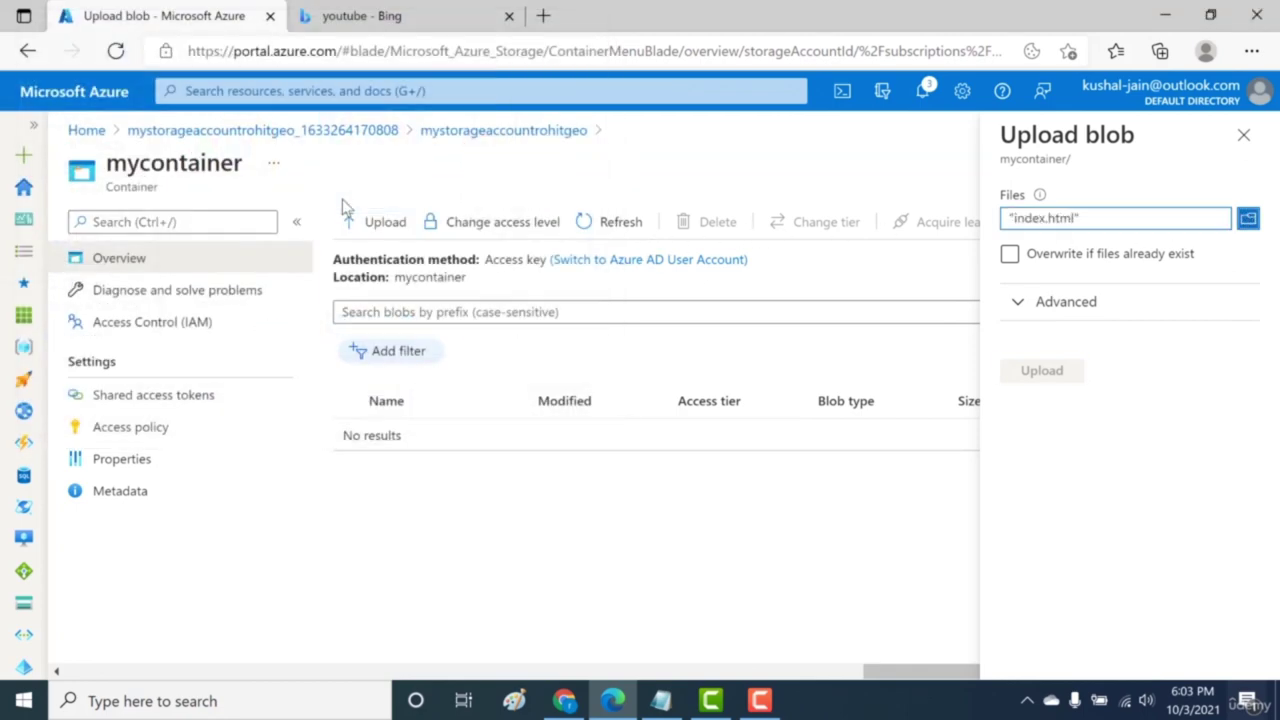
click(1034, 370)
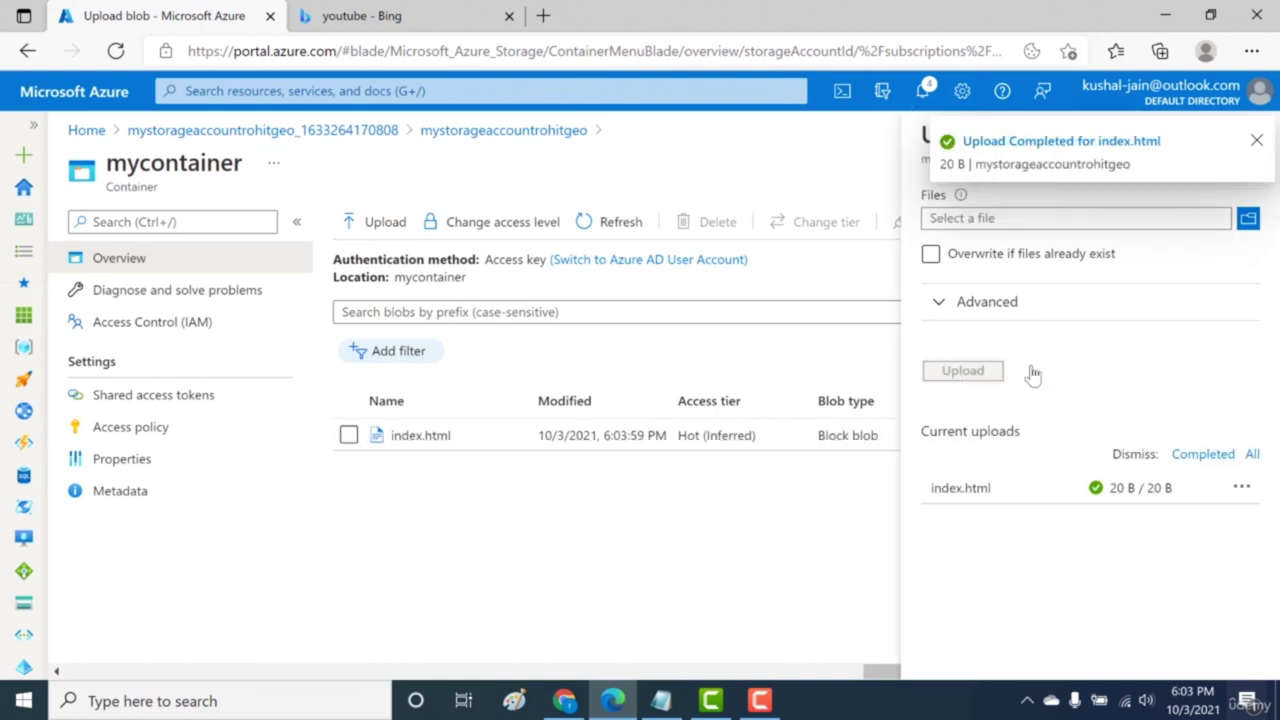
click(1257, 141)
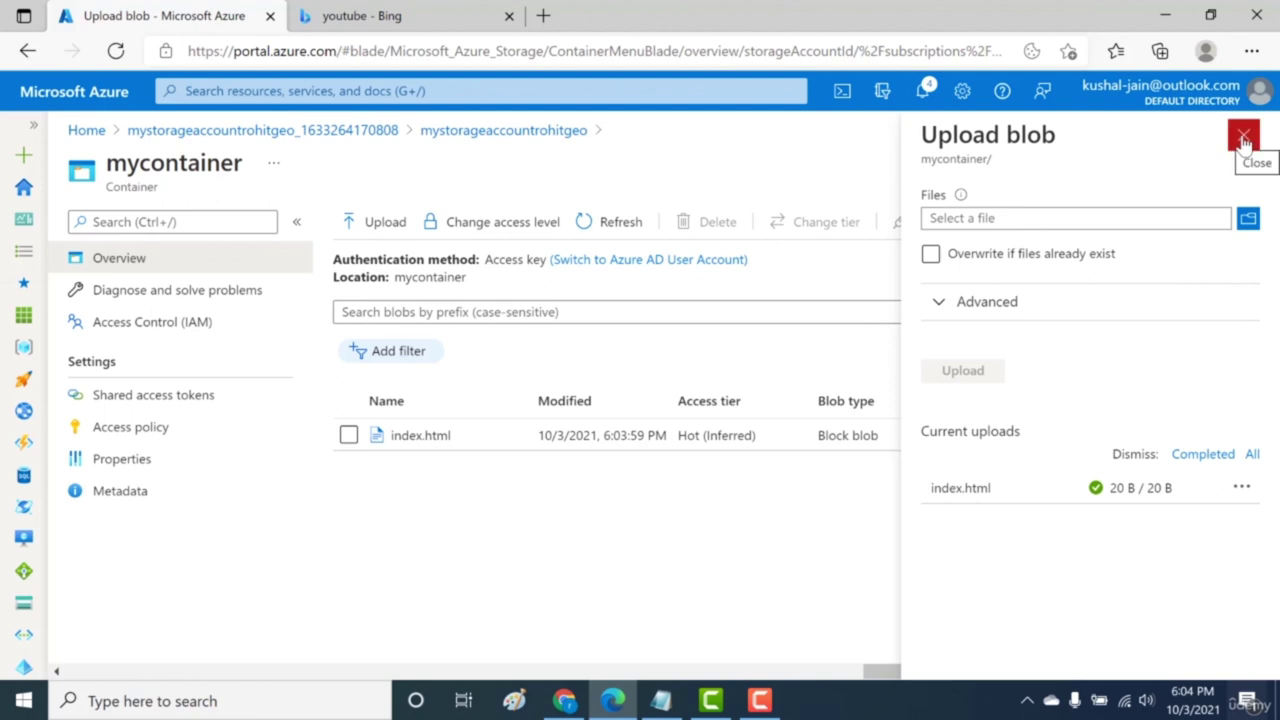
click(1243, 141)
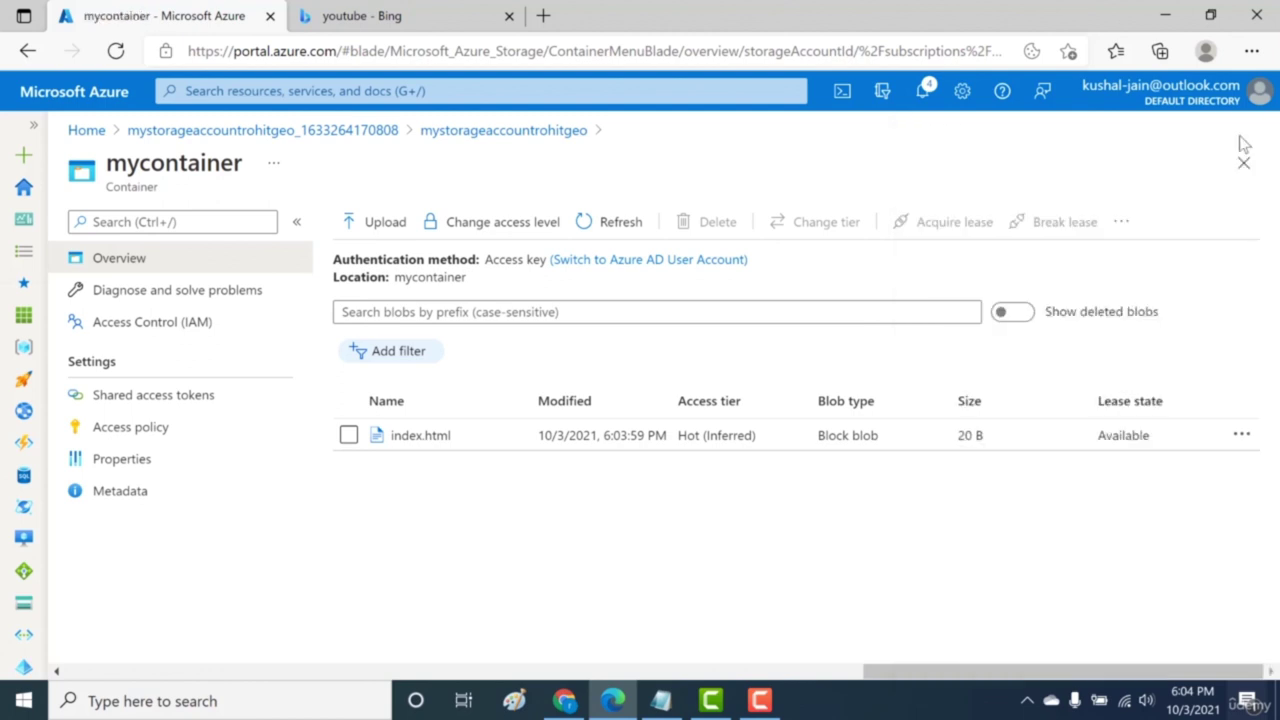
Step: Copy index.html's blob URL and load it in a new tab, confirming WELCOME-new appears
click(429, 440)
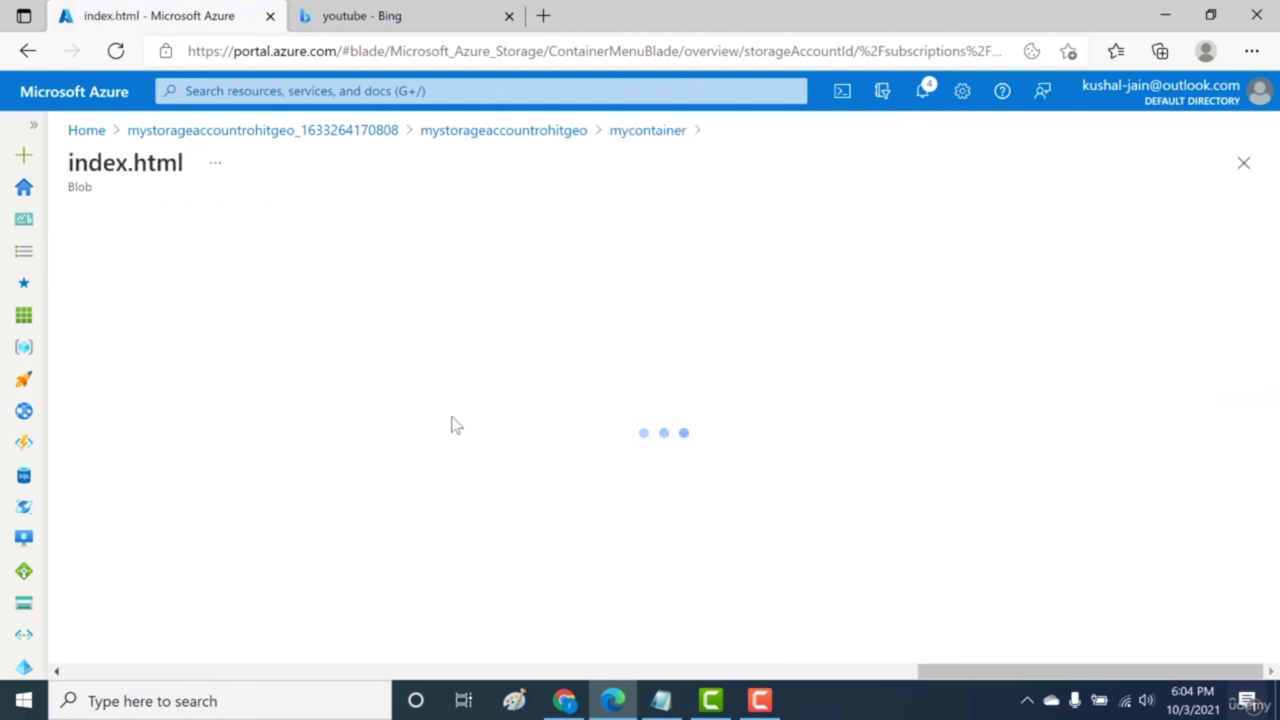
click(496, 336)
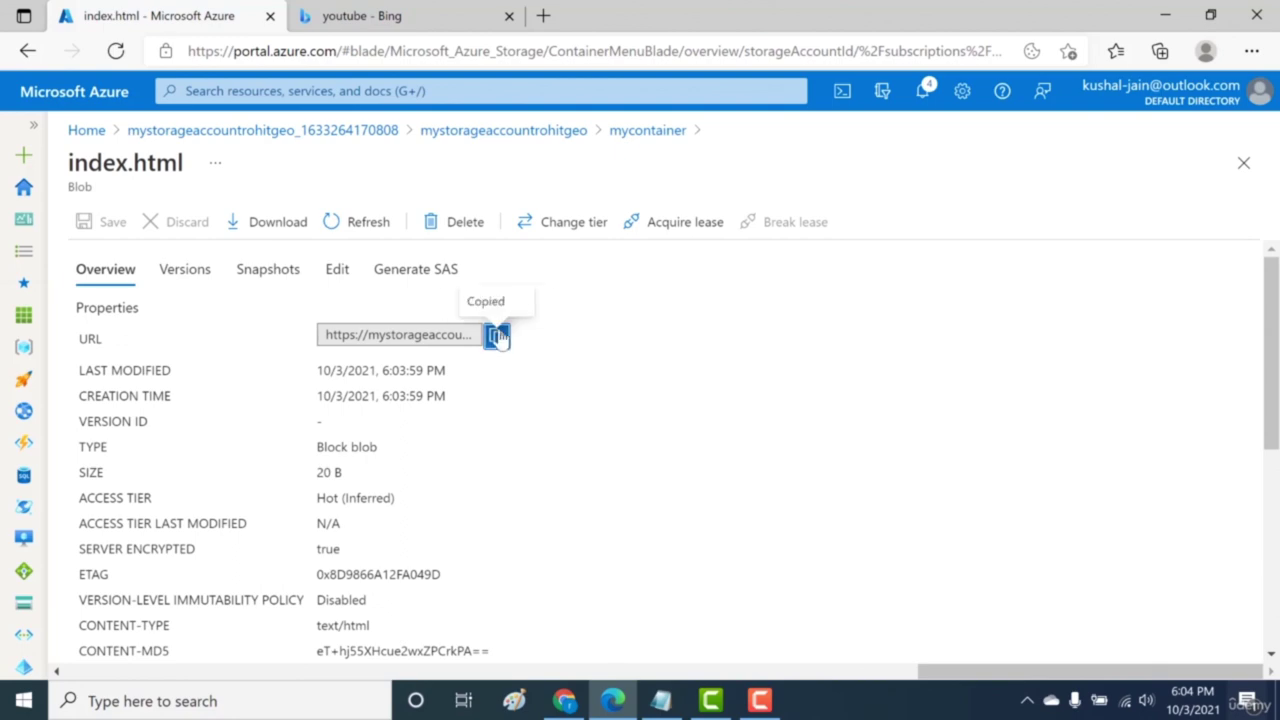
click(543, 15)
key(ctrl+v)
key(Return)
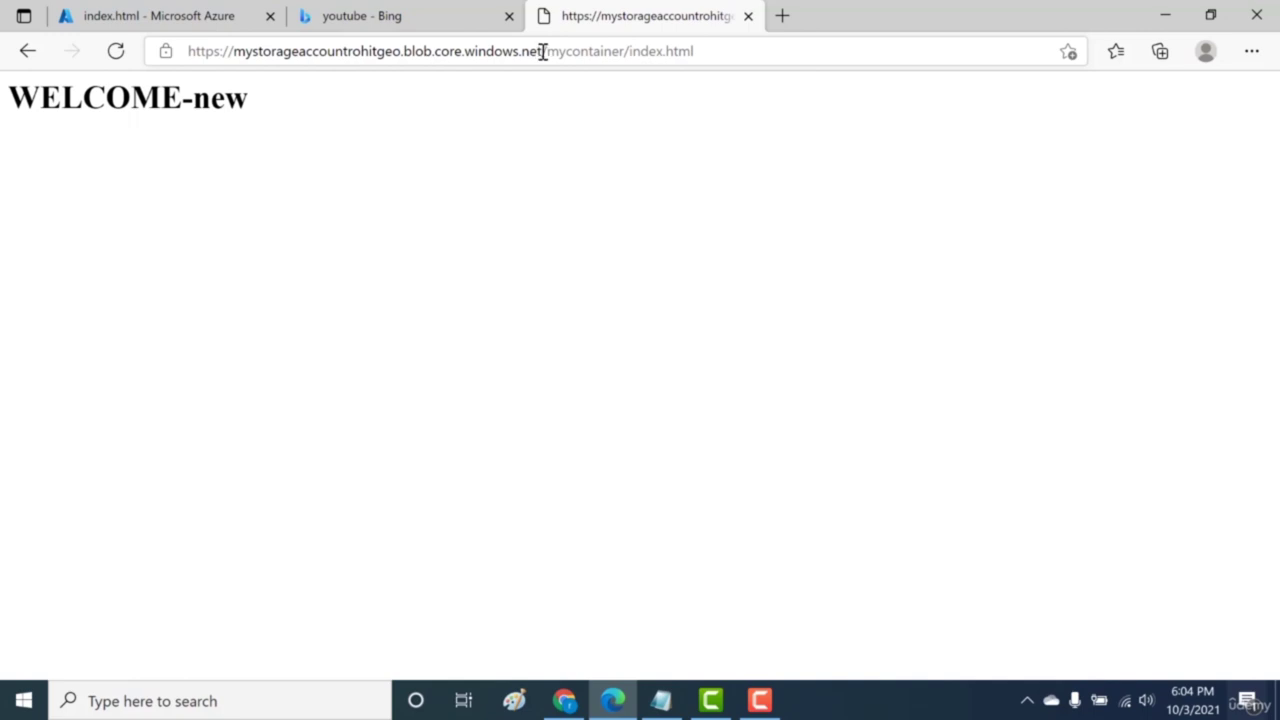
drag(710, 49, 116, 45)
click(117, 22)
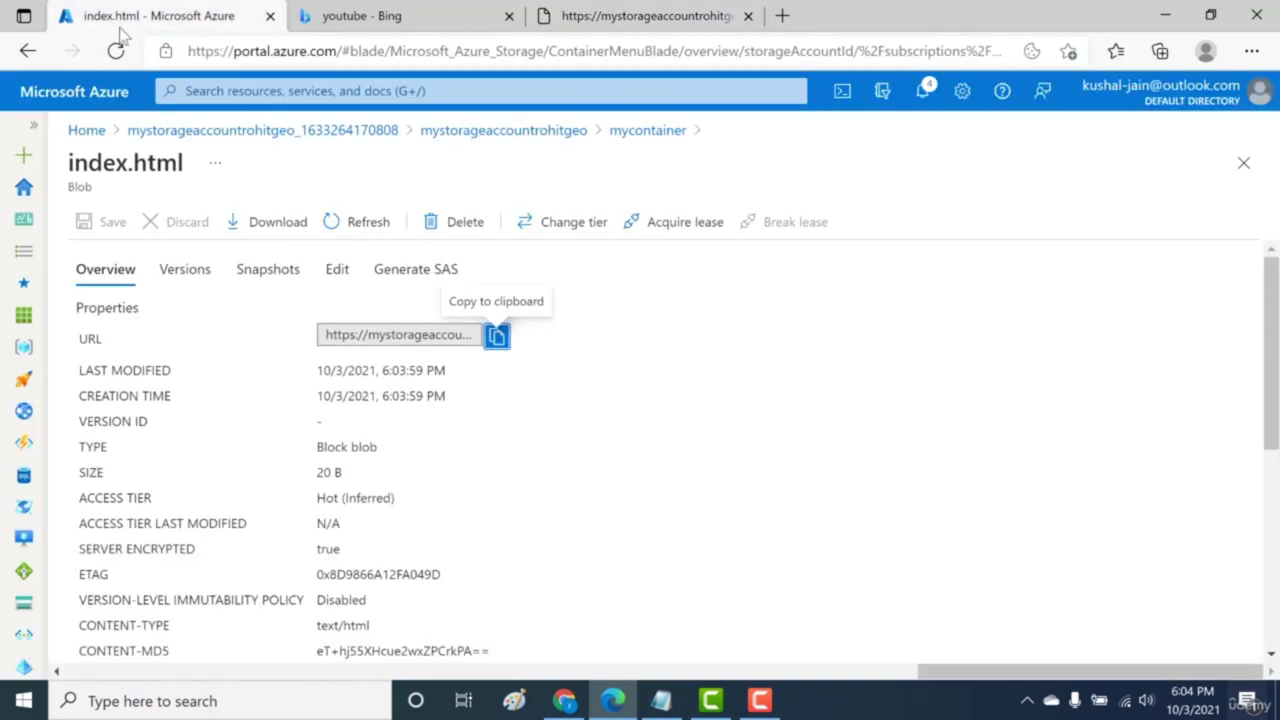
Step: Return to the account's Geo-replication page and show all storage endpoints
click(452, 131)
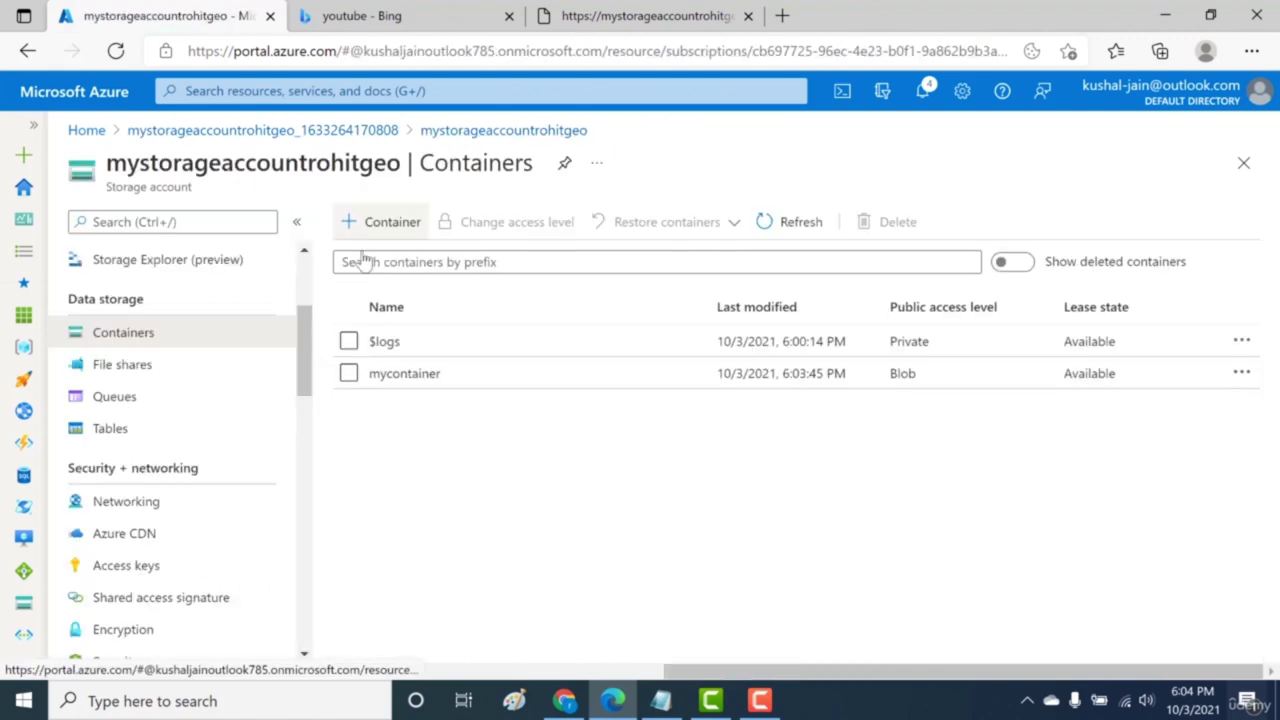
scroll(309, 503, down, 4)
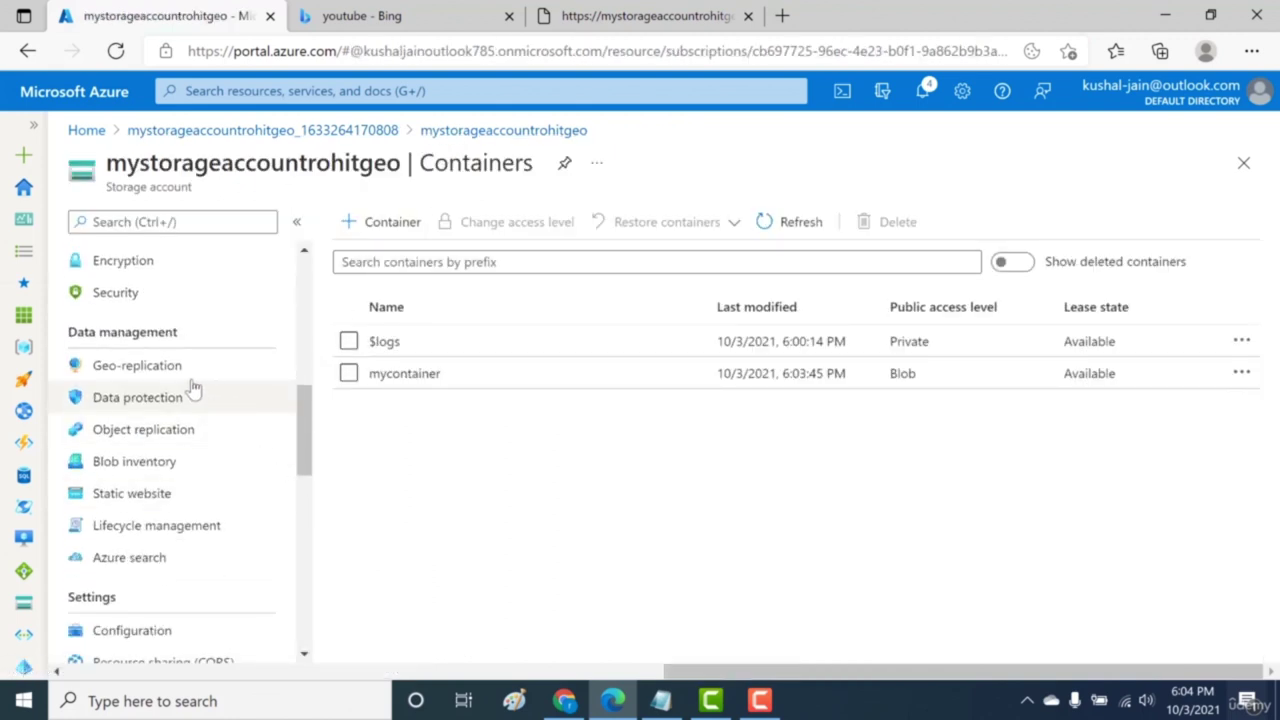
click(187, 370)
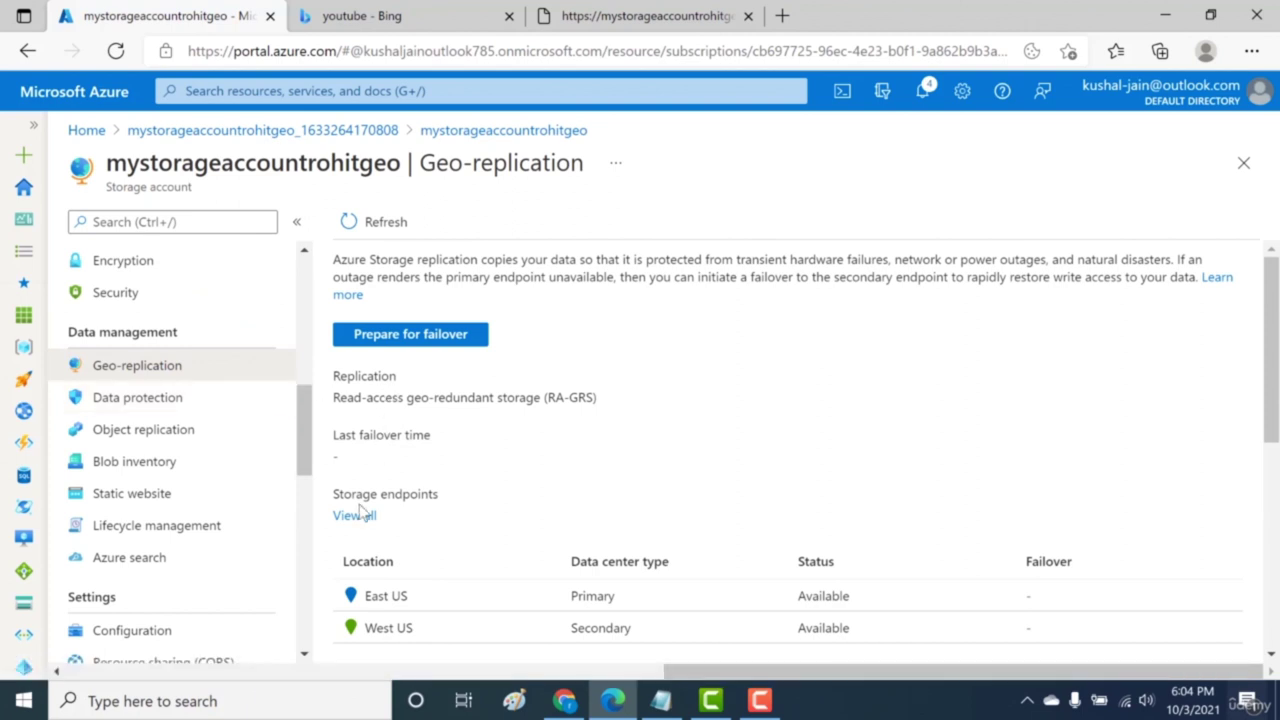
click(355, 516)
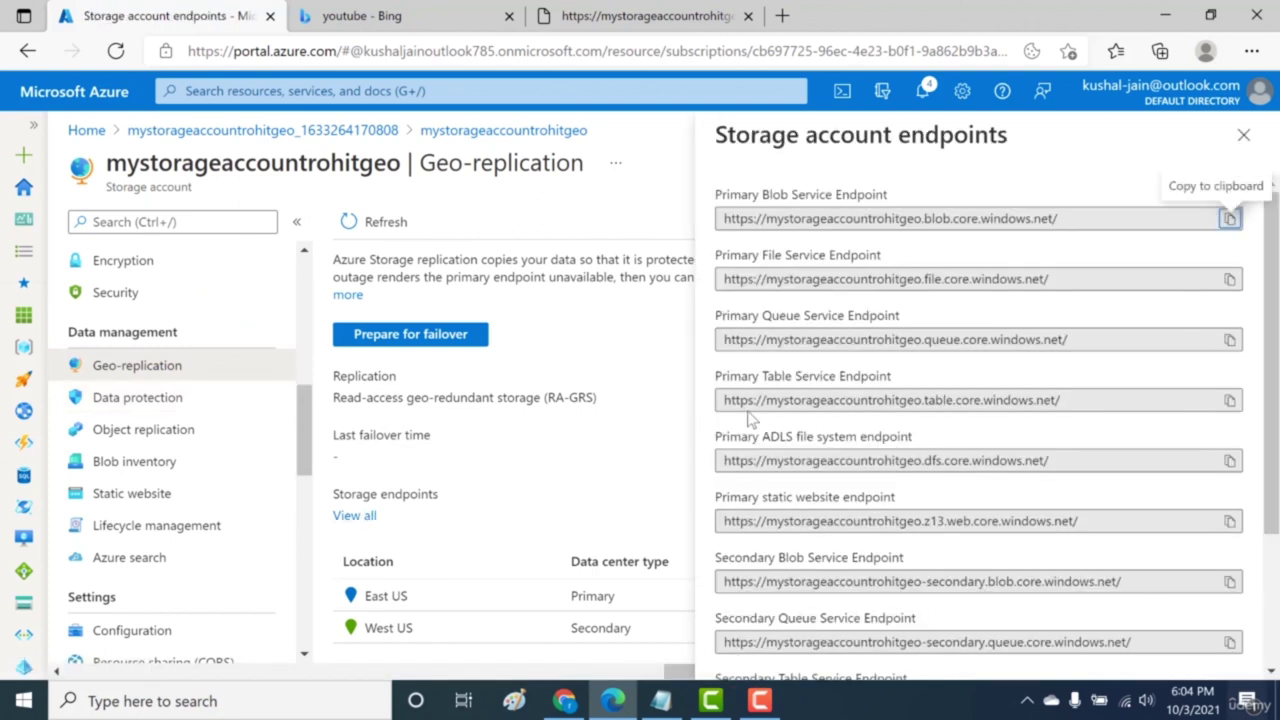
Step: Select the primary, then the secondary Blob Service Endpoint URL from the endpoints list
drag(1058, 222, 713, 228)
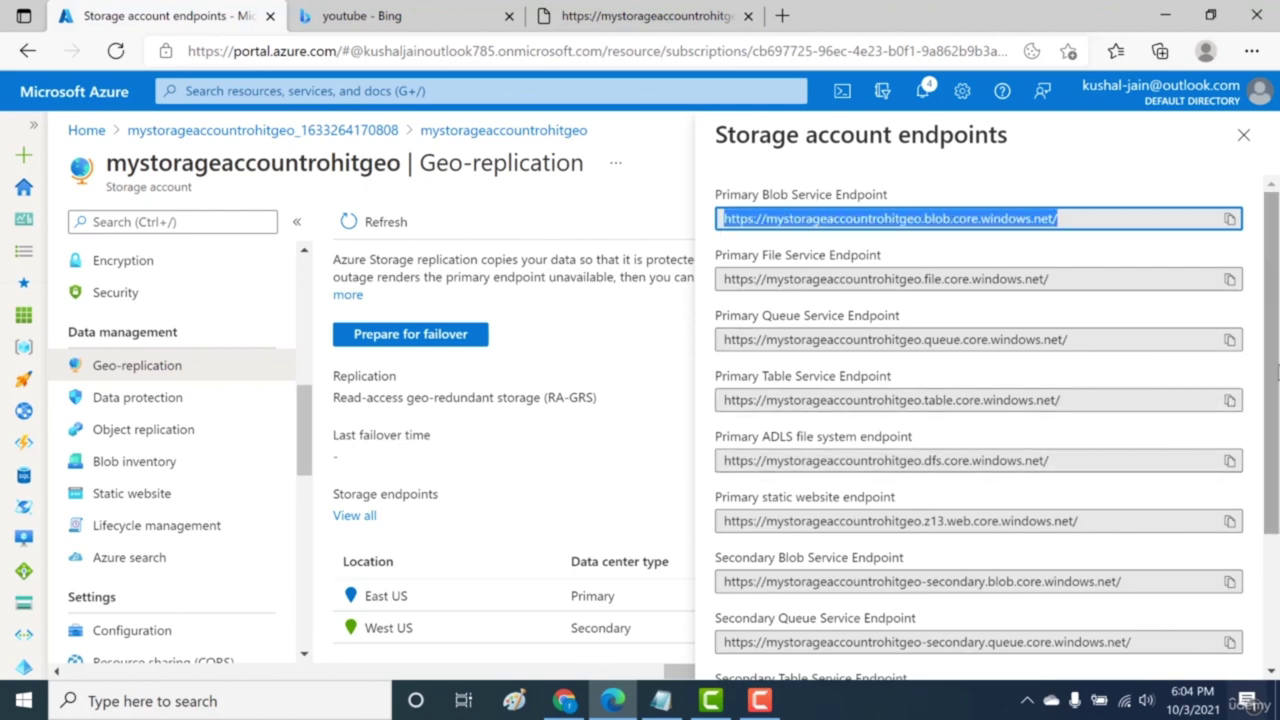
scroll(1270, 400, down, 2)
scroll(1272, 440, down, 2)
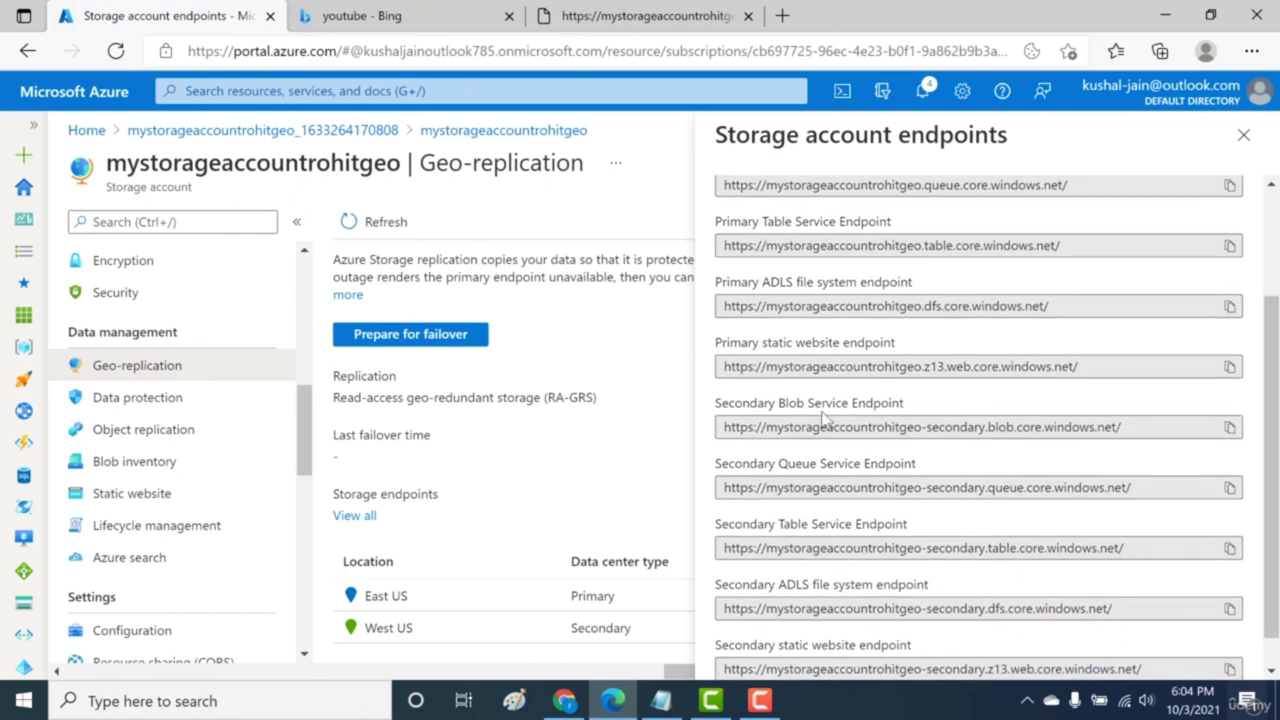
drag(718, 427, 1163, 390)
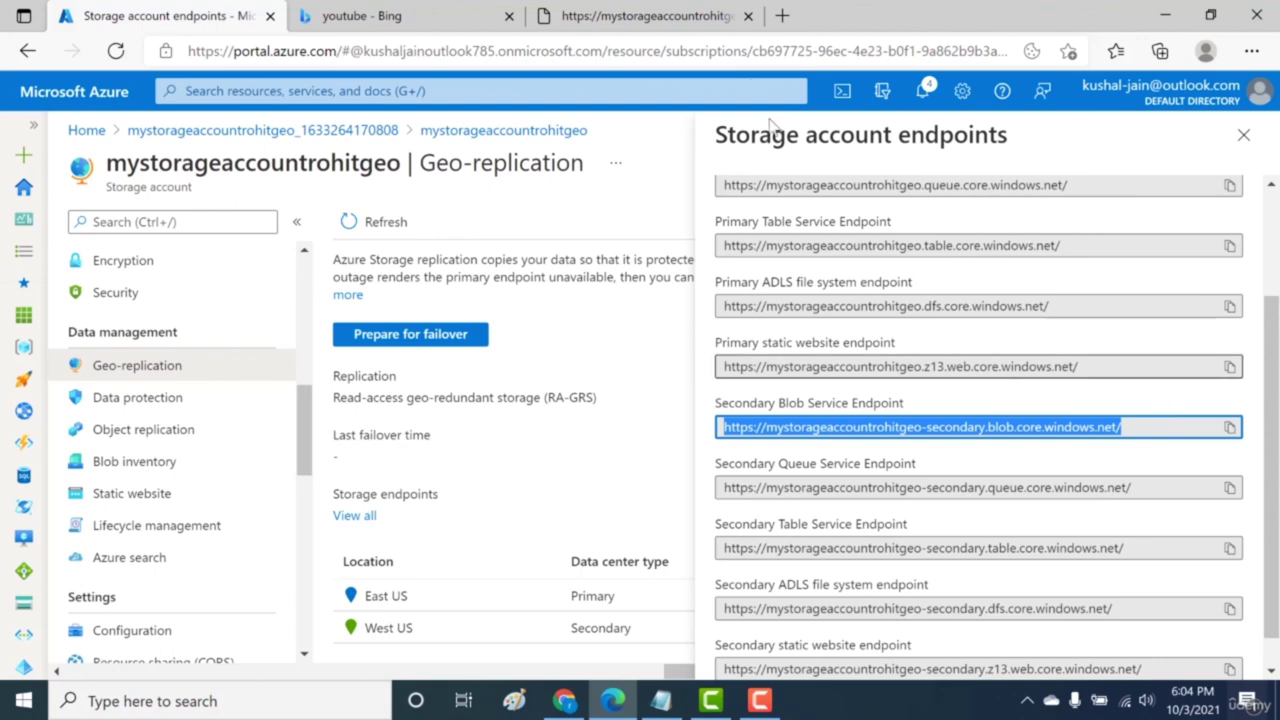
click(688, 24)
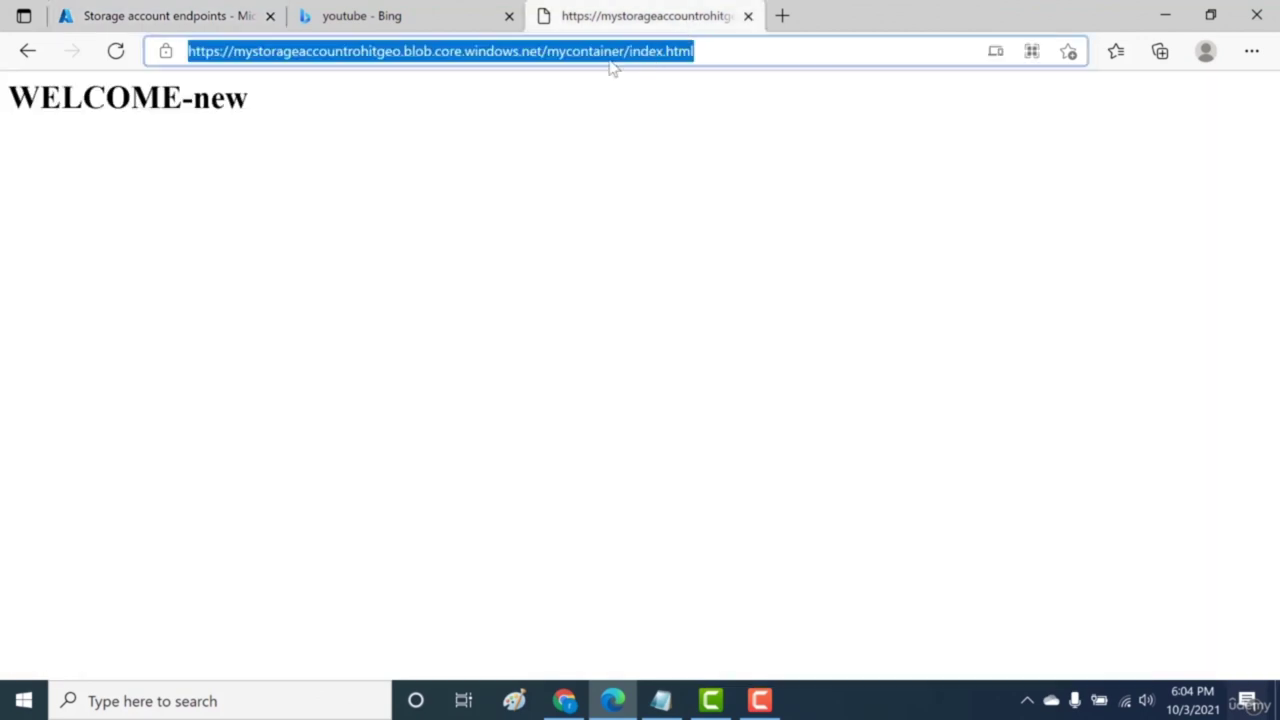
Step: Load index.html from the secondary blob endpoint, removing the extra slash from the address
click(544, 56)
drag(544, 56, 136, 134)
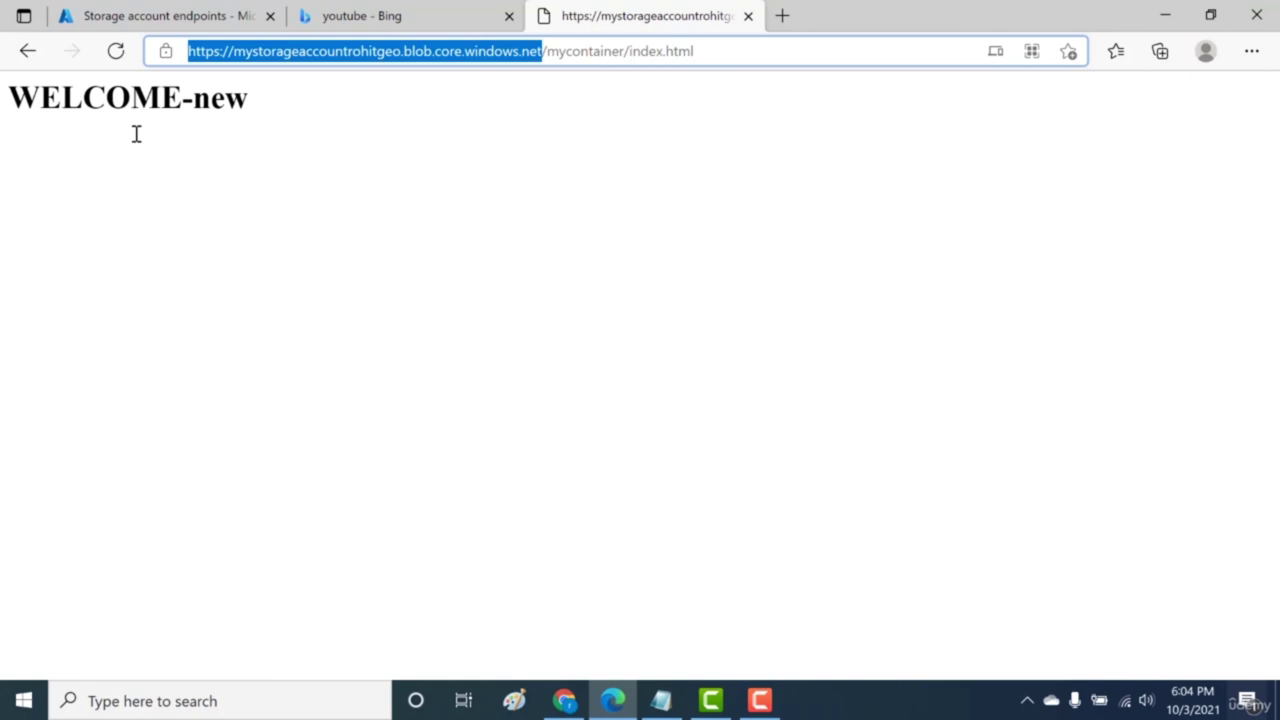
key(ctrl+v)
key(Return)
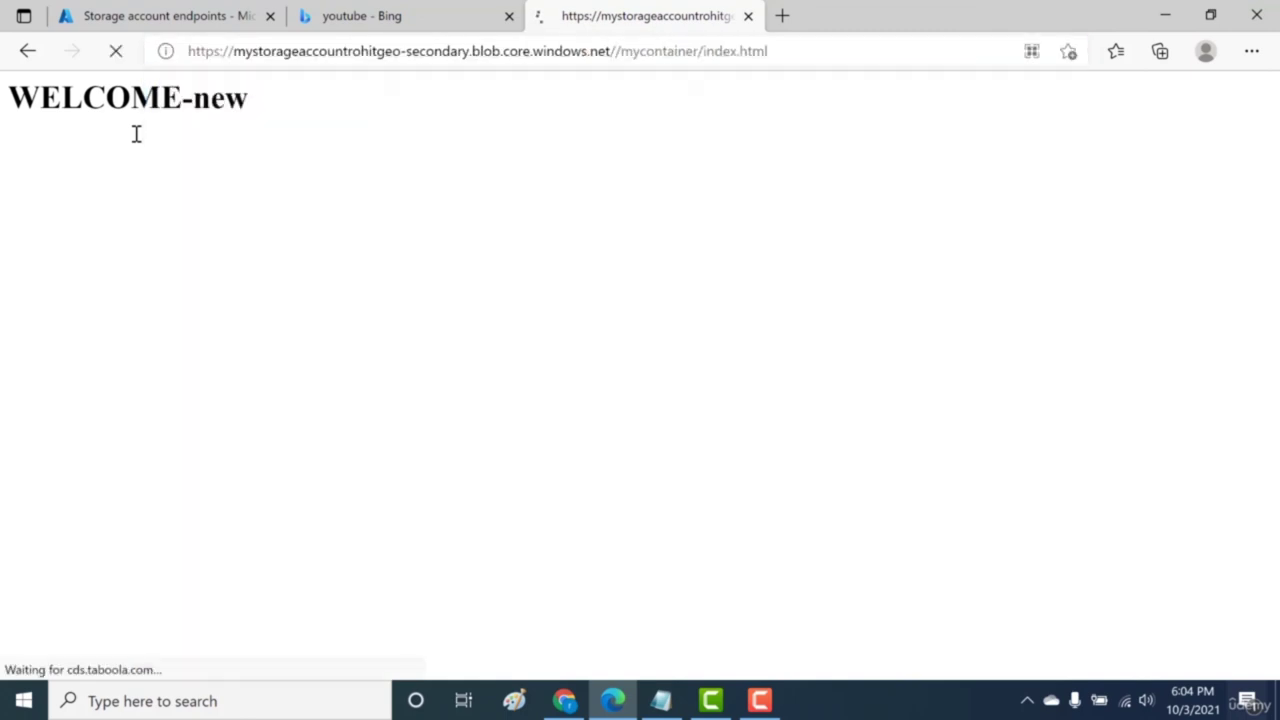
click(620, 55)
click(620, 55)
key(BackSpace)
key(Return)
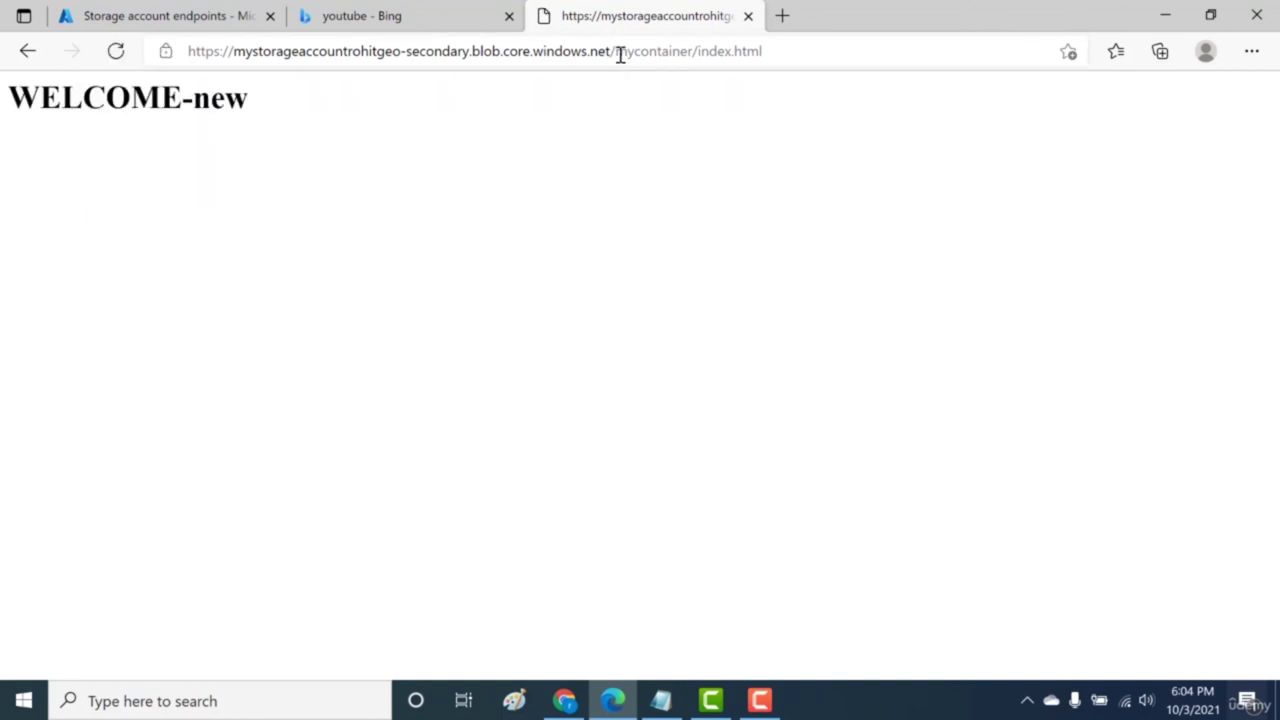
Step: Highlight '-secondary' and 'index.html' in the address, then close the Bing tab
drag(360, 51, 484, 58)
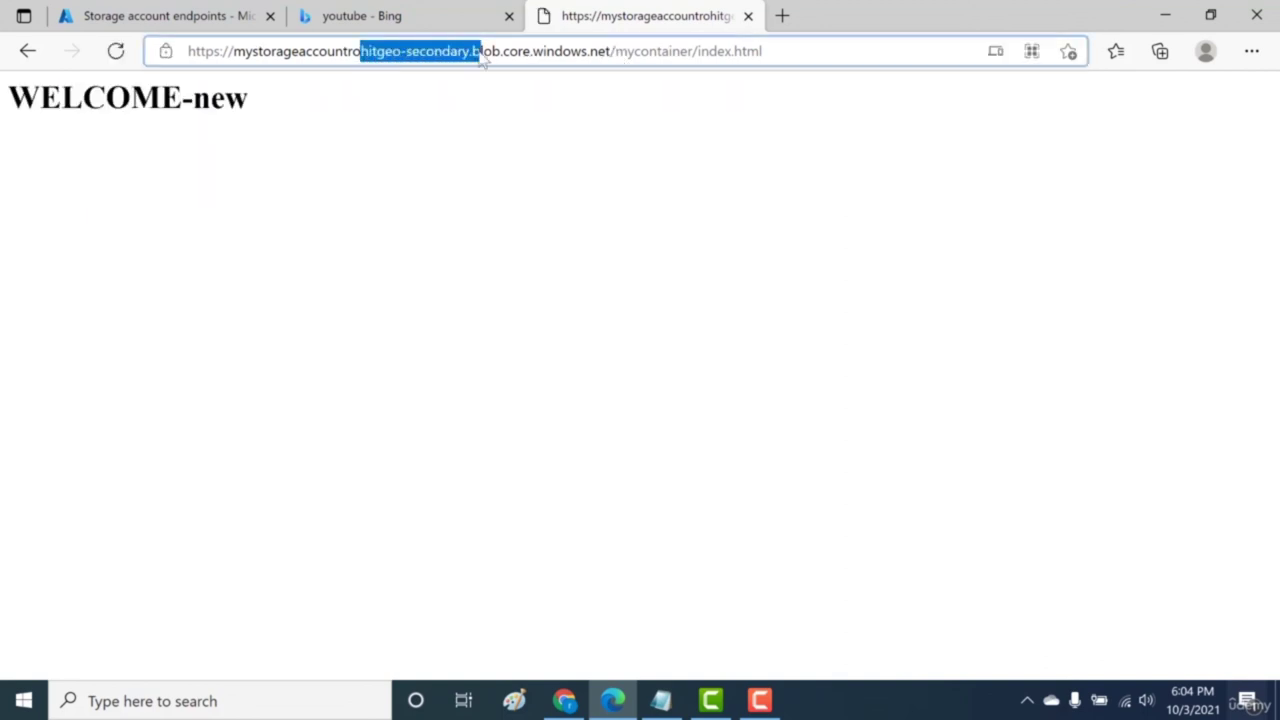
drag(709, 51, 770, 55)
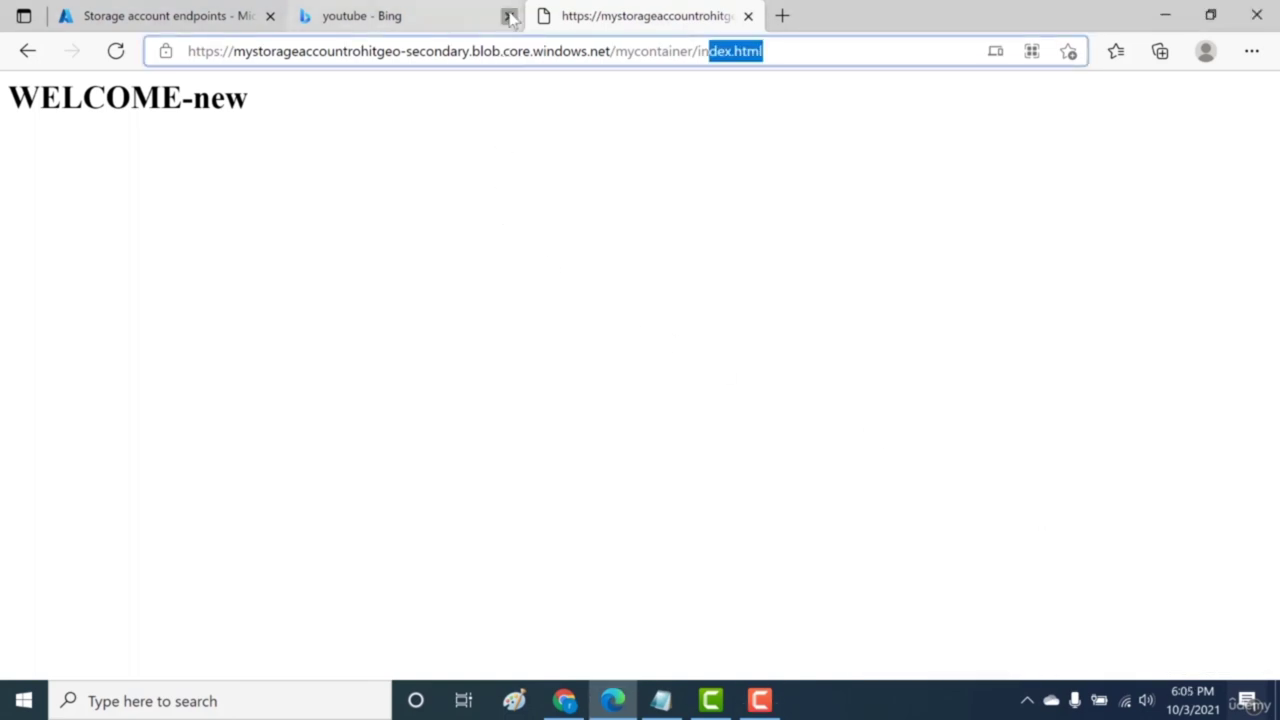
click(509, 16)
click(215, 18)
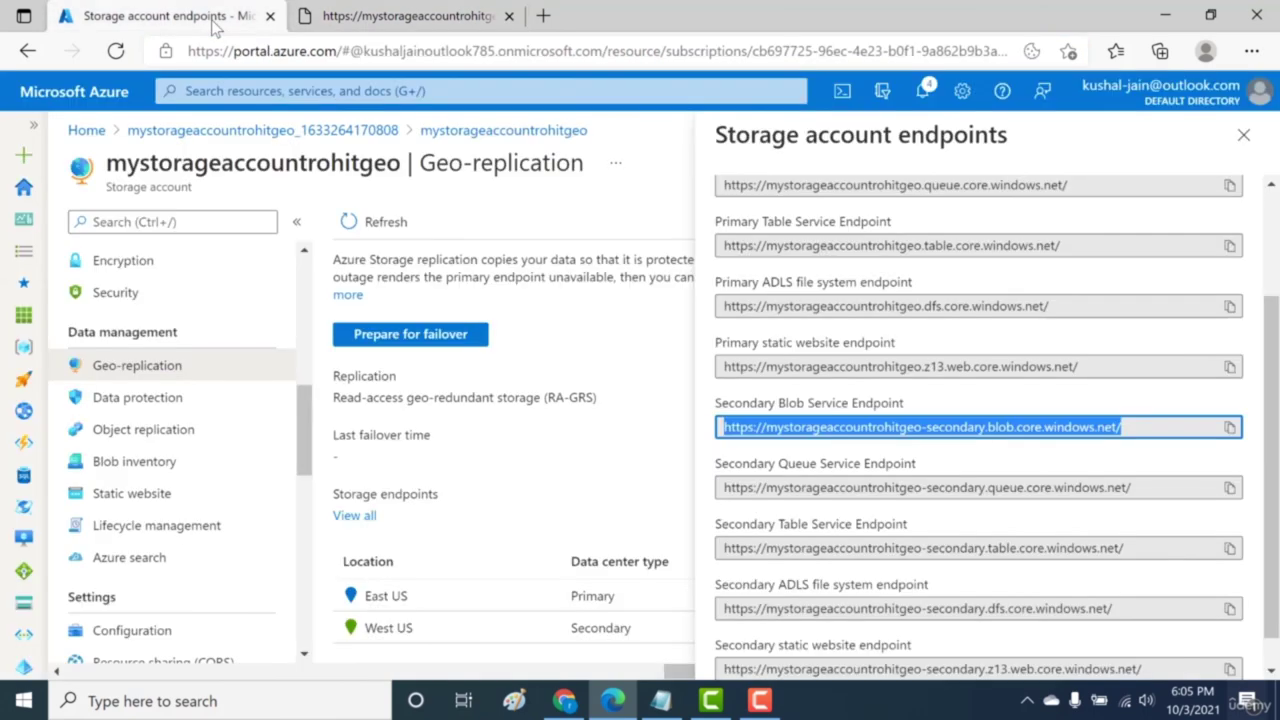
Step: Close the endpoints list and highlight the account name, geo-redundant replication and West US secondary
click(434, 534)
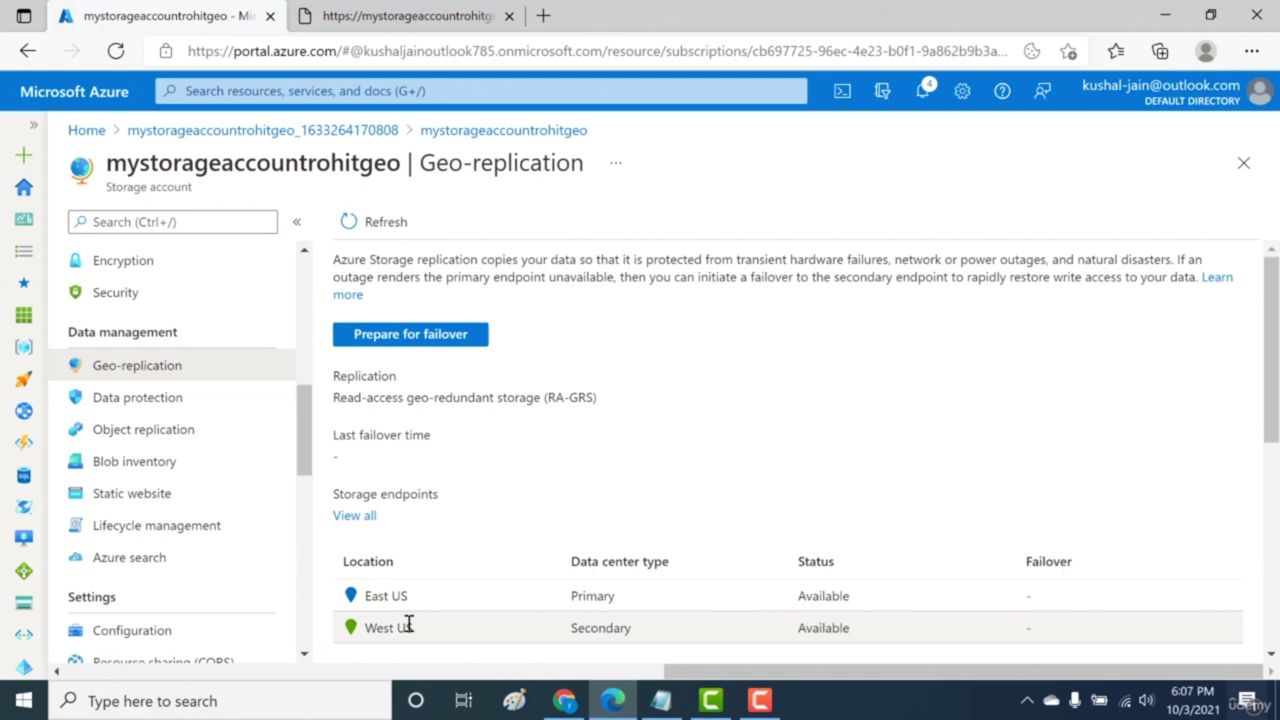
drag(388, 168, 298, 166)
drag(413, 398, 537, 395)
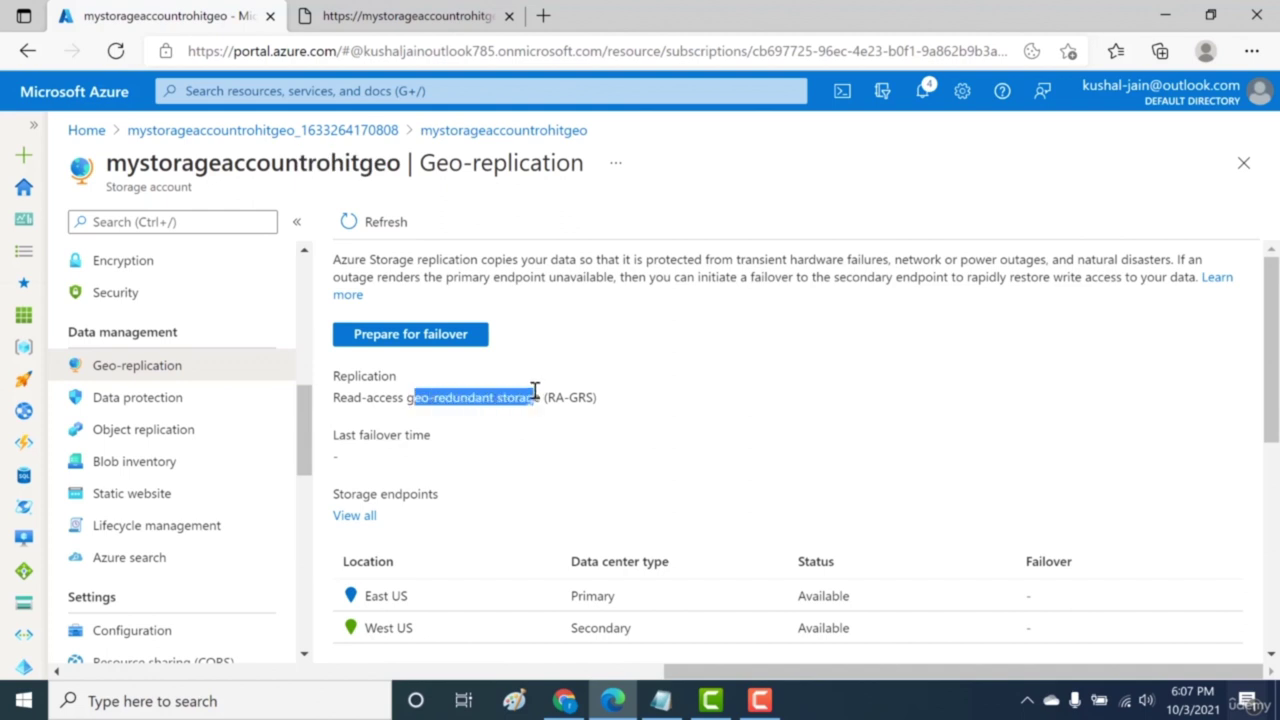
drag(413, 628, 369, 630)
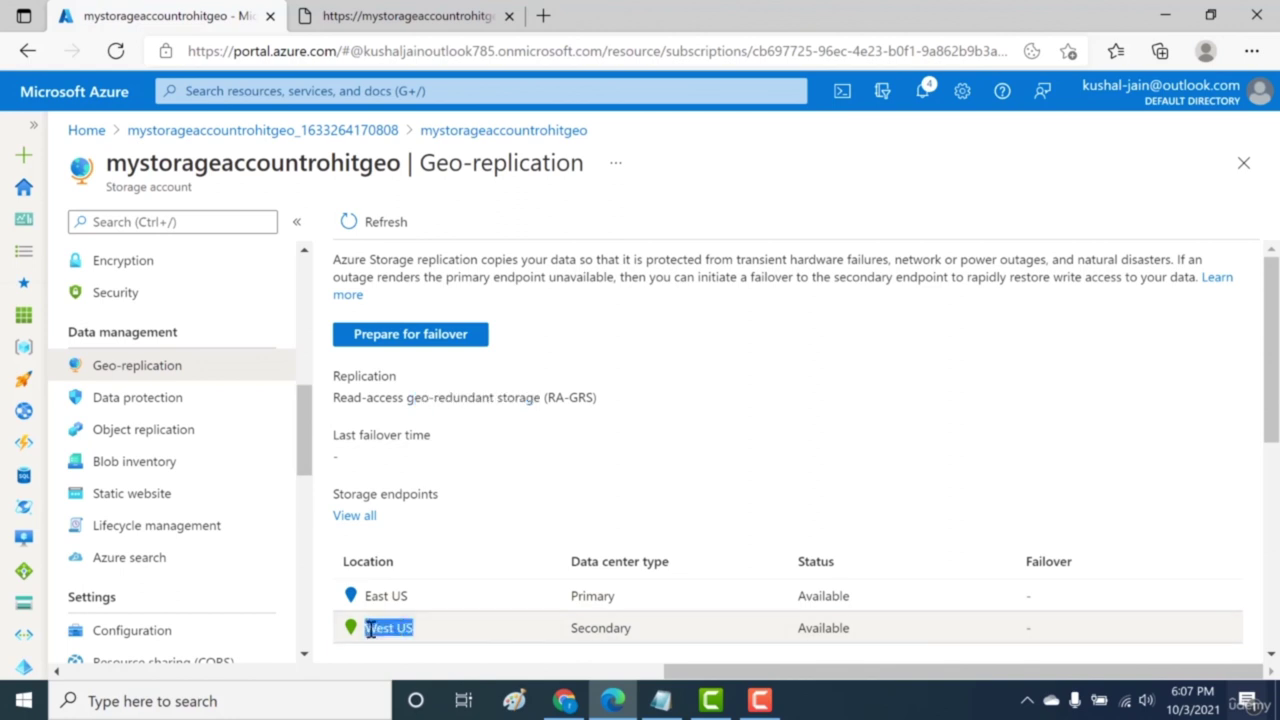
Step: Open the failover panel and review the 6:04 PM last sync time and LRS conversion warning
click(413, 338)
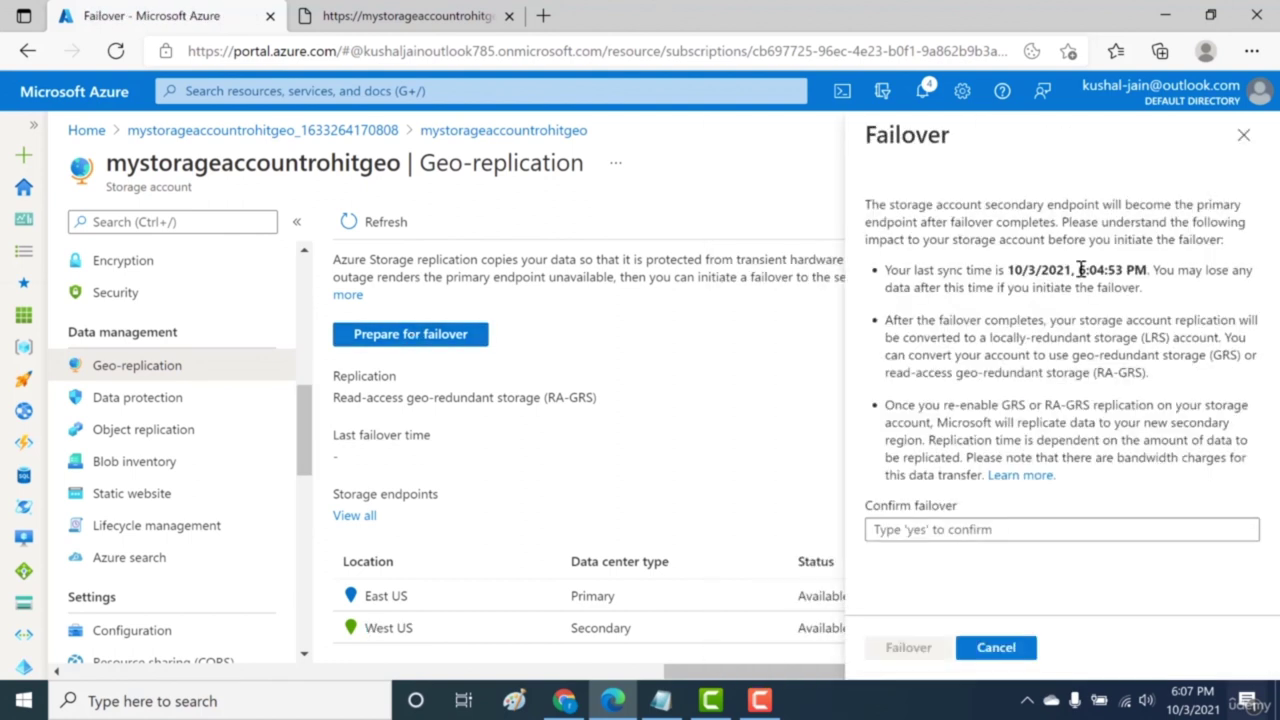
drag(1080, 268, 1108, 266)
mouse_move(1190, 704)
drag(920, 320, 1256, 320)
drag(991, 338, 1160, 330)
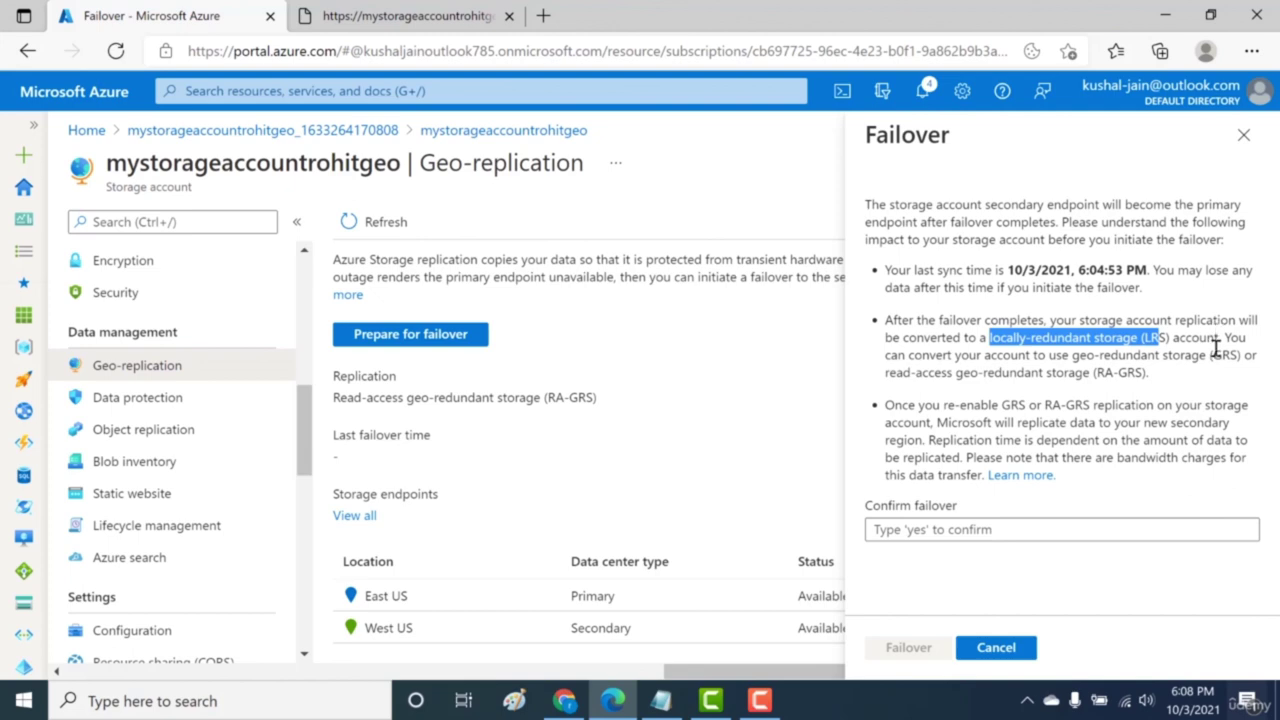
drag(1172, 339, 1195, 356)
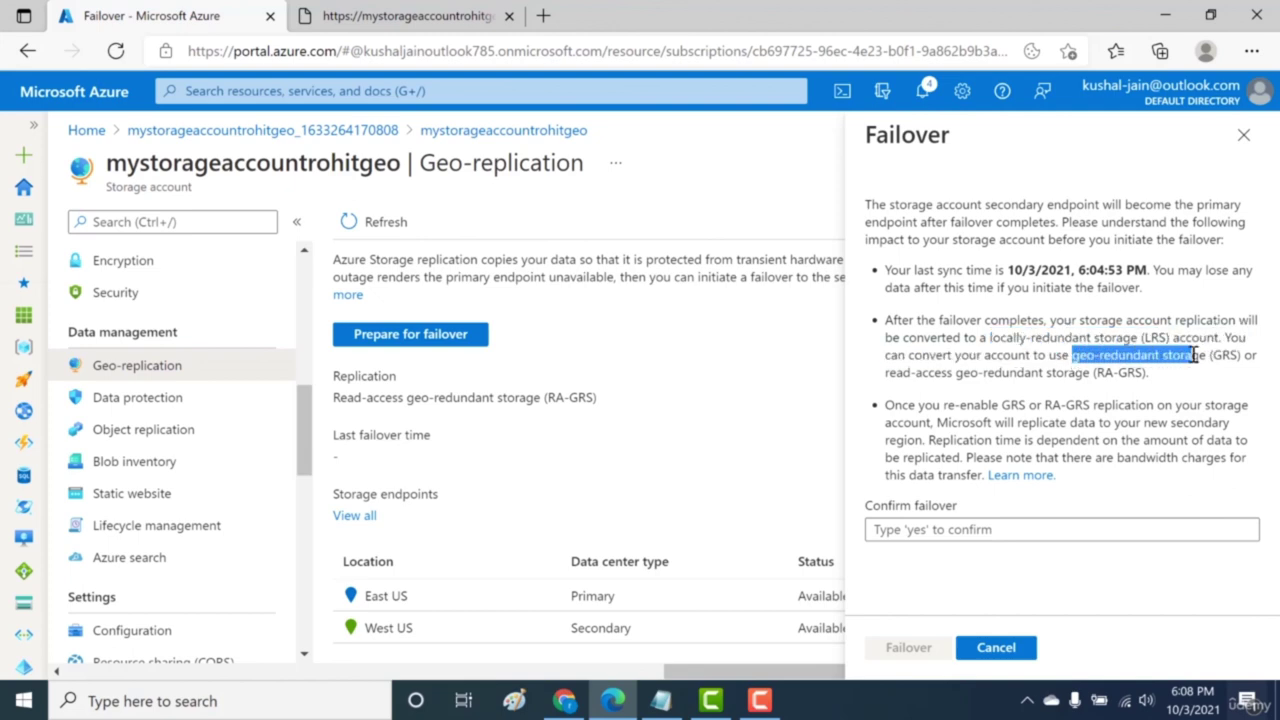
Step: Confirm with 'yes' and start the failover to West US
click(1061, 538)
text(yes)
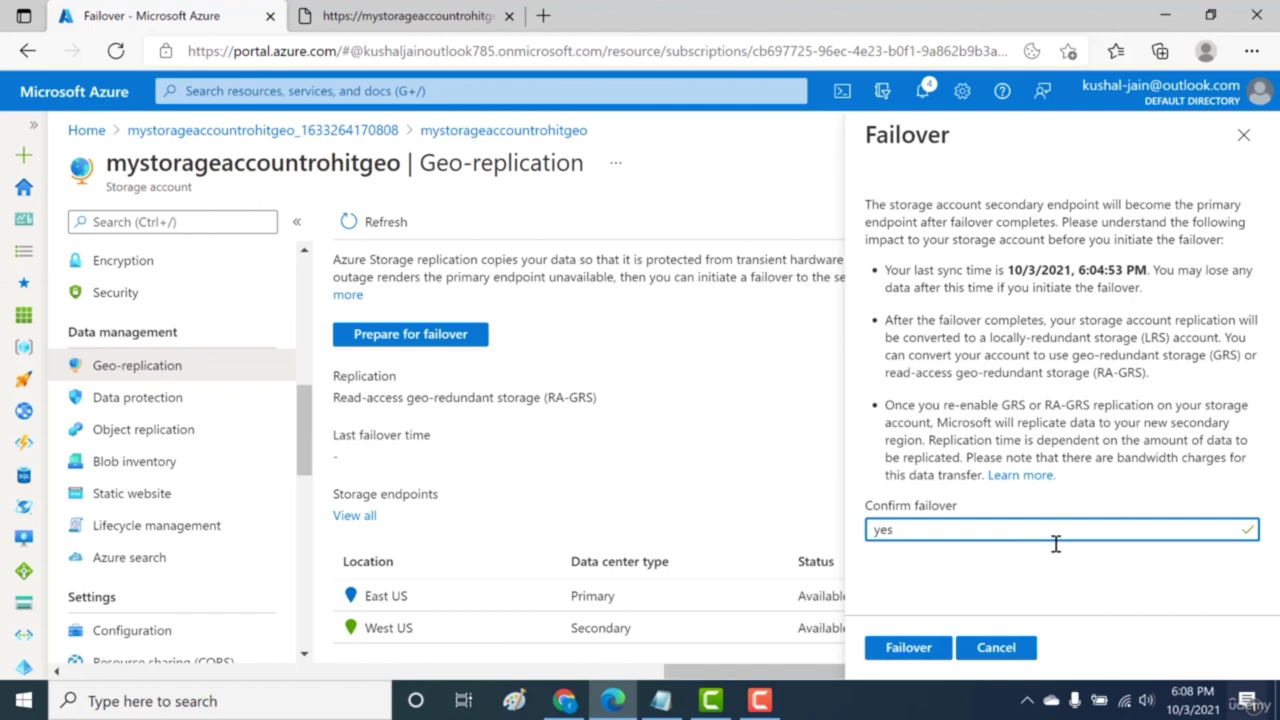
click(912, 649)
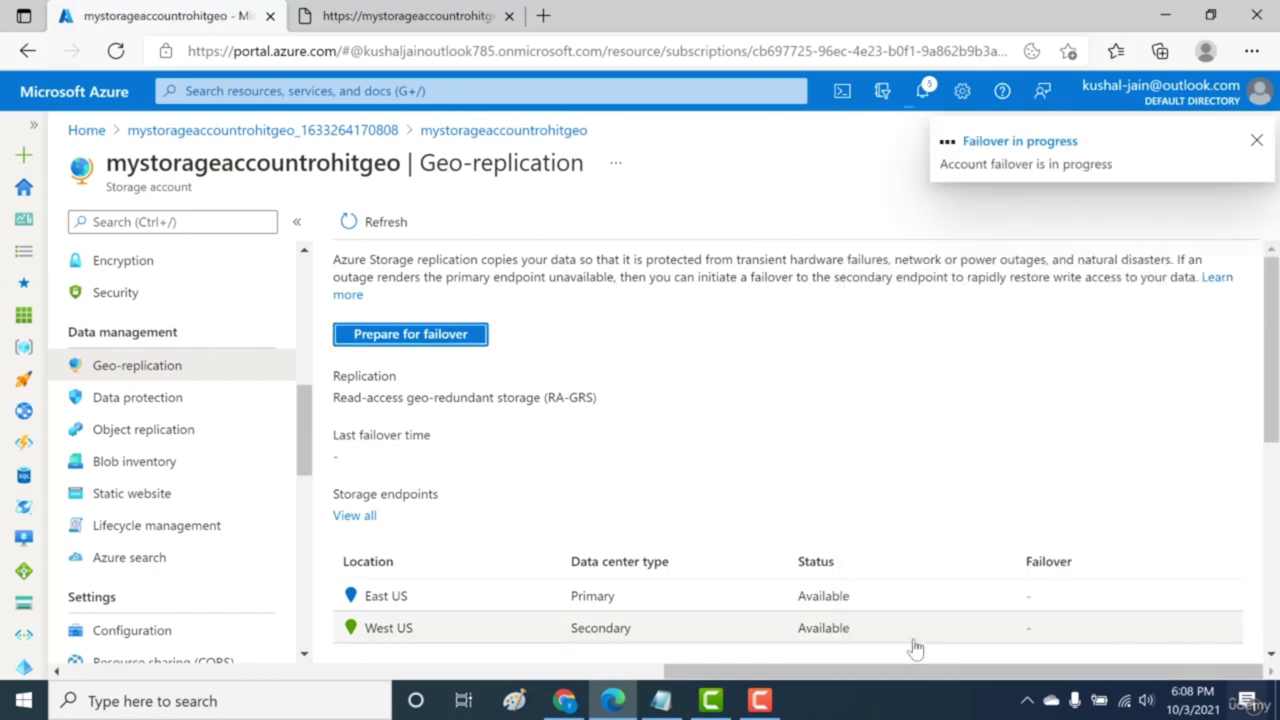
Step: Show all storage endpoints after failover and select the Primary Blob Service Endpoint
scroll(800, 560, down, 3)
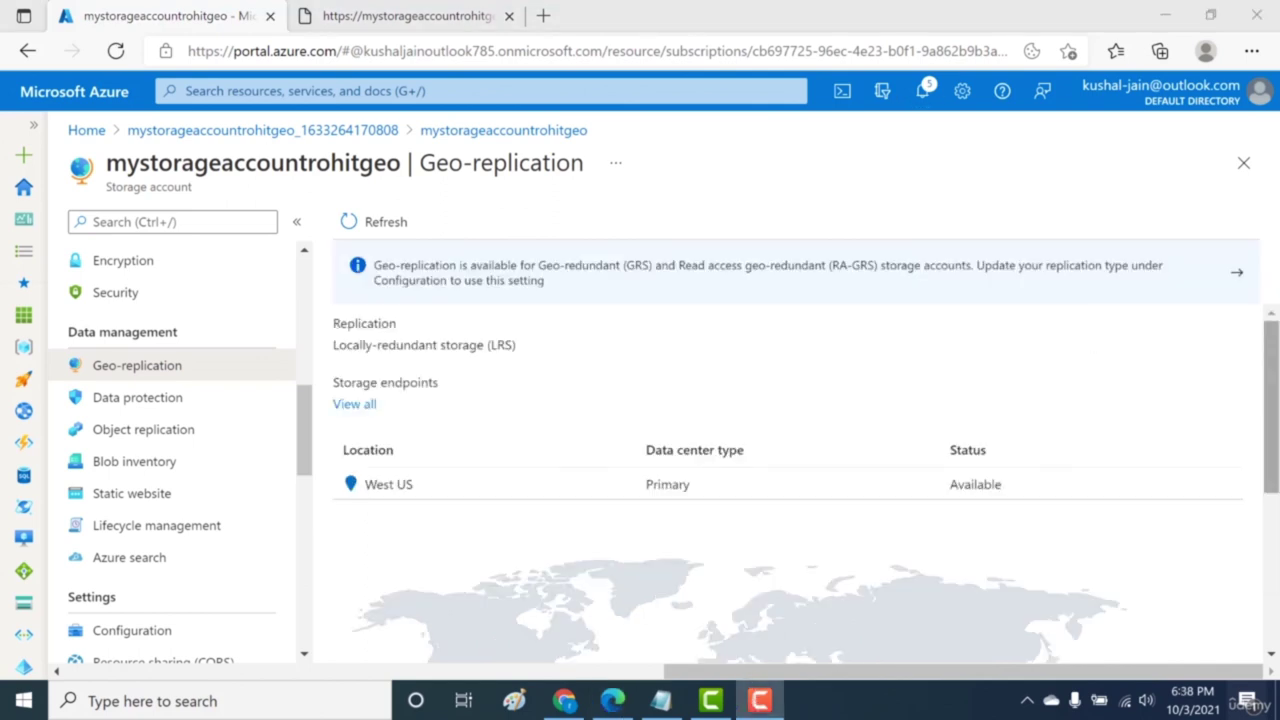
scroll(836, 526, down, 1)
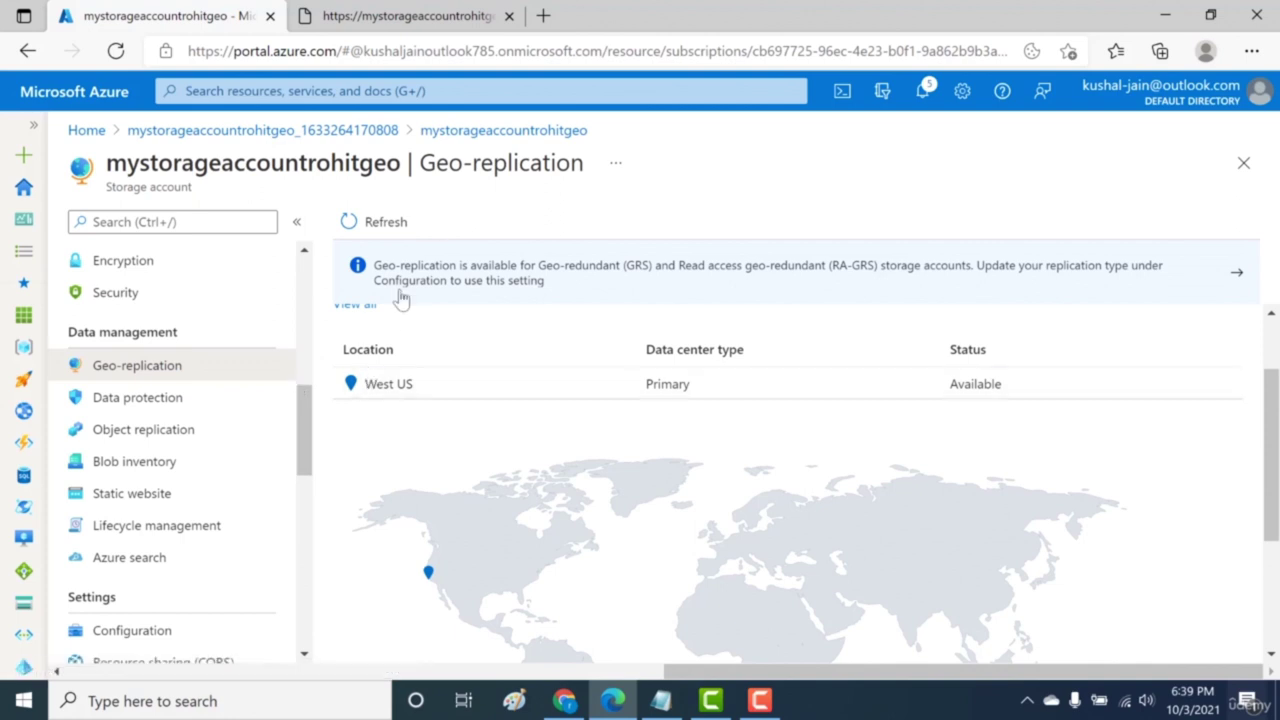
click(364, 306)
key(Return)
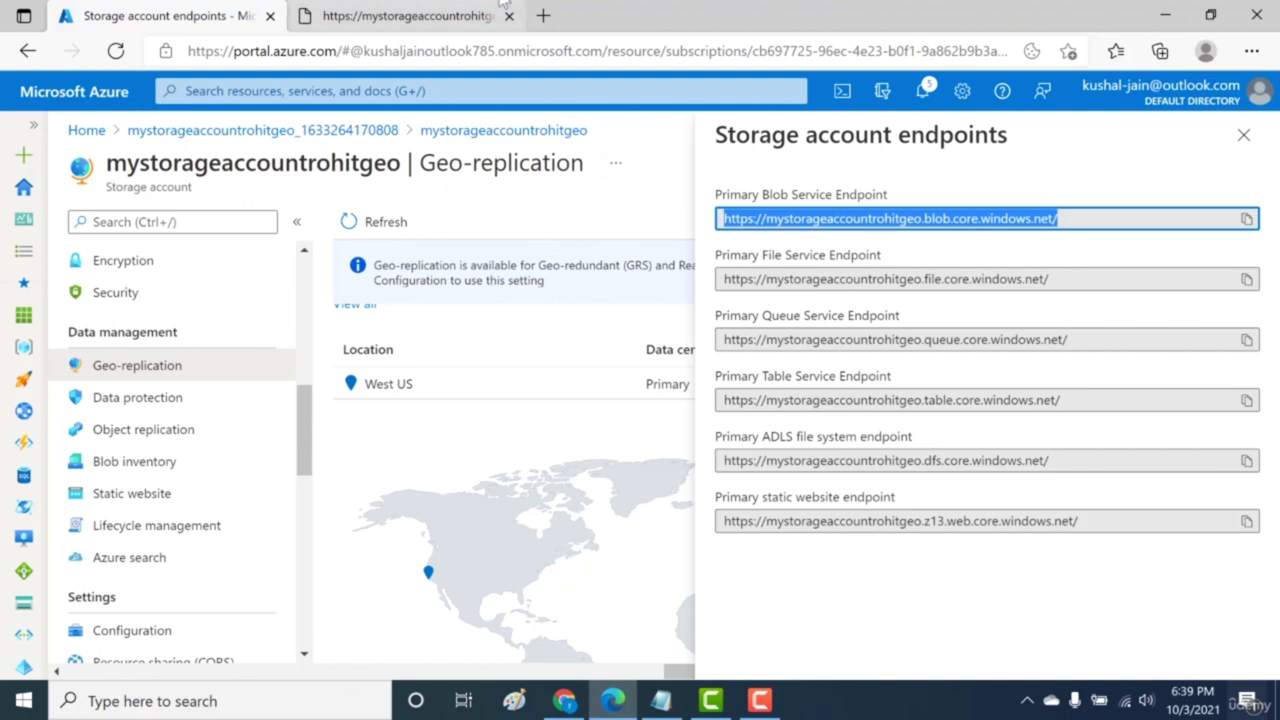
Step: Load index.html from the primary blob endpoint by removing '-secondary' from the address
click(460, 15)
double_click(432, 51)
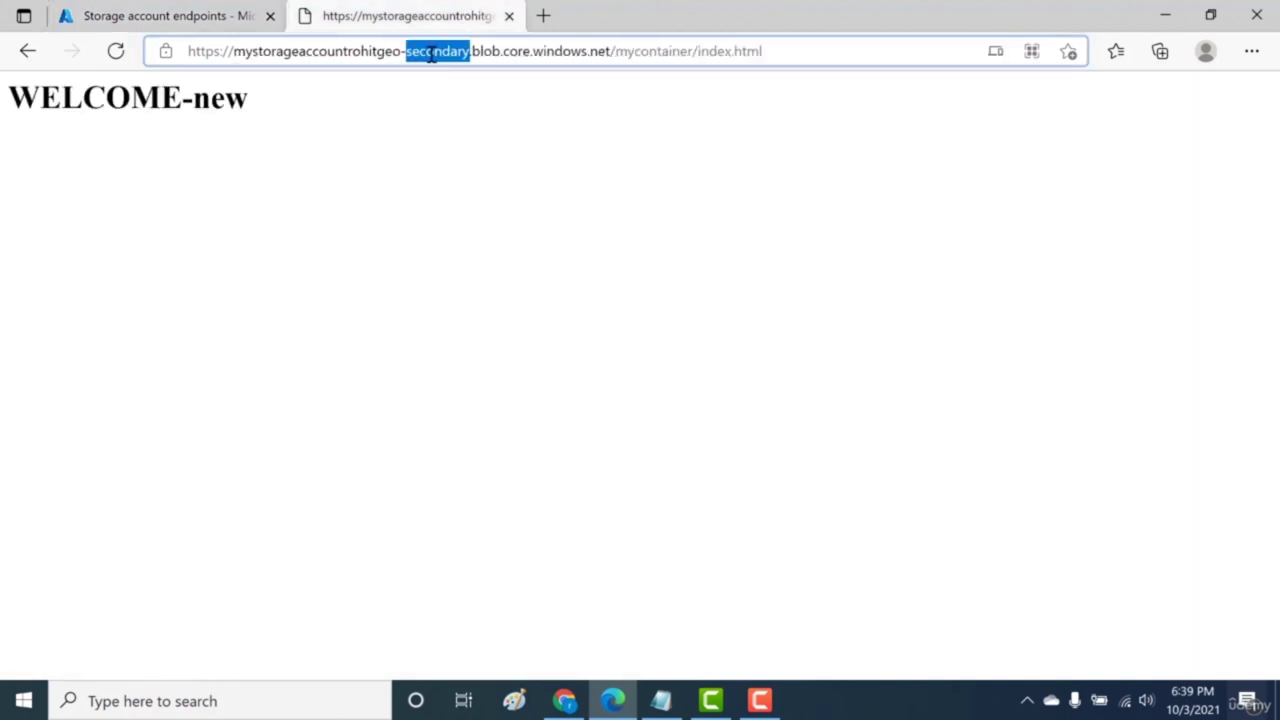
key(BackSpace)
key(BackSpace)
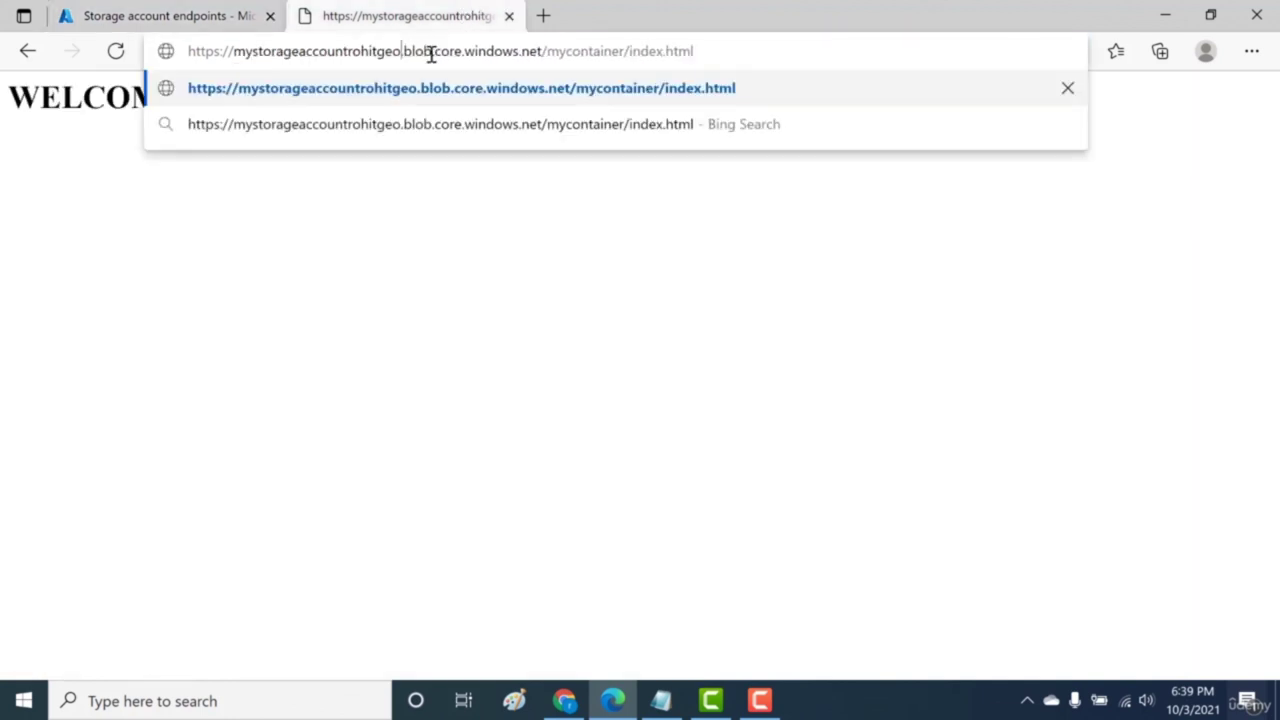
key(Return)
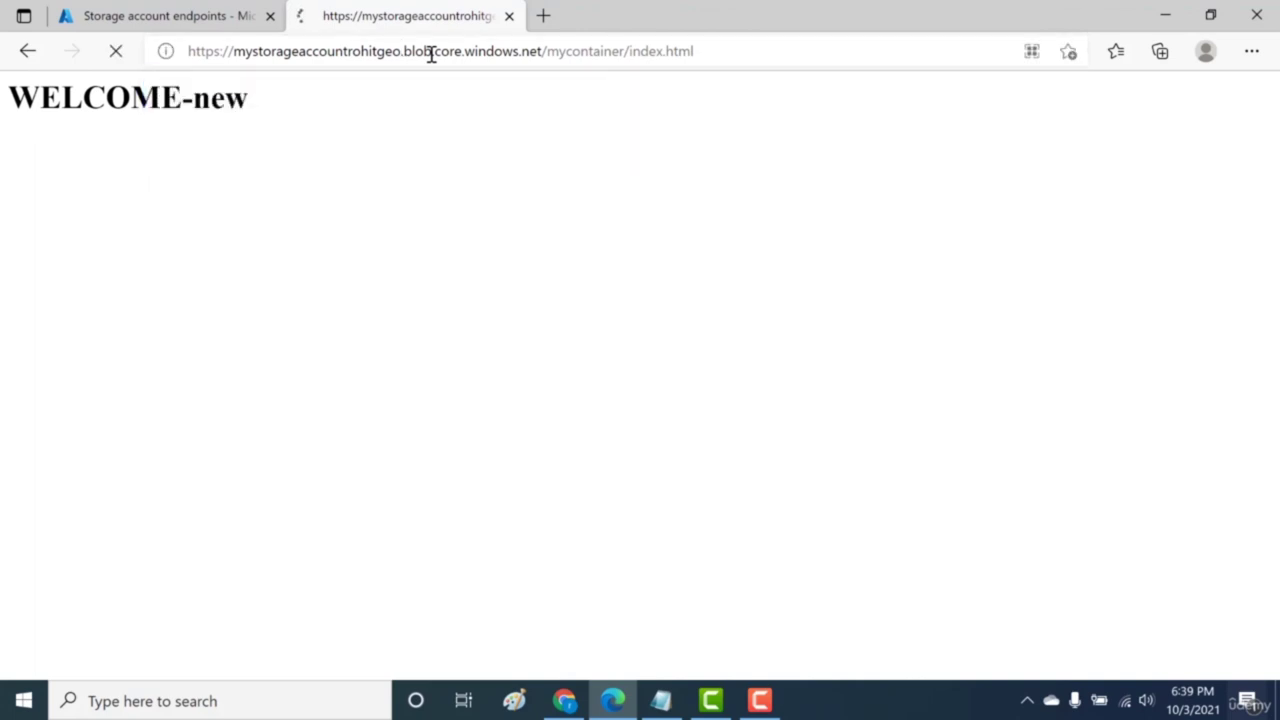
Step: Confirm the page still shows WELCOME-new from the primary address, then go back to the portal
drag(277, 100, 5, 98)
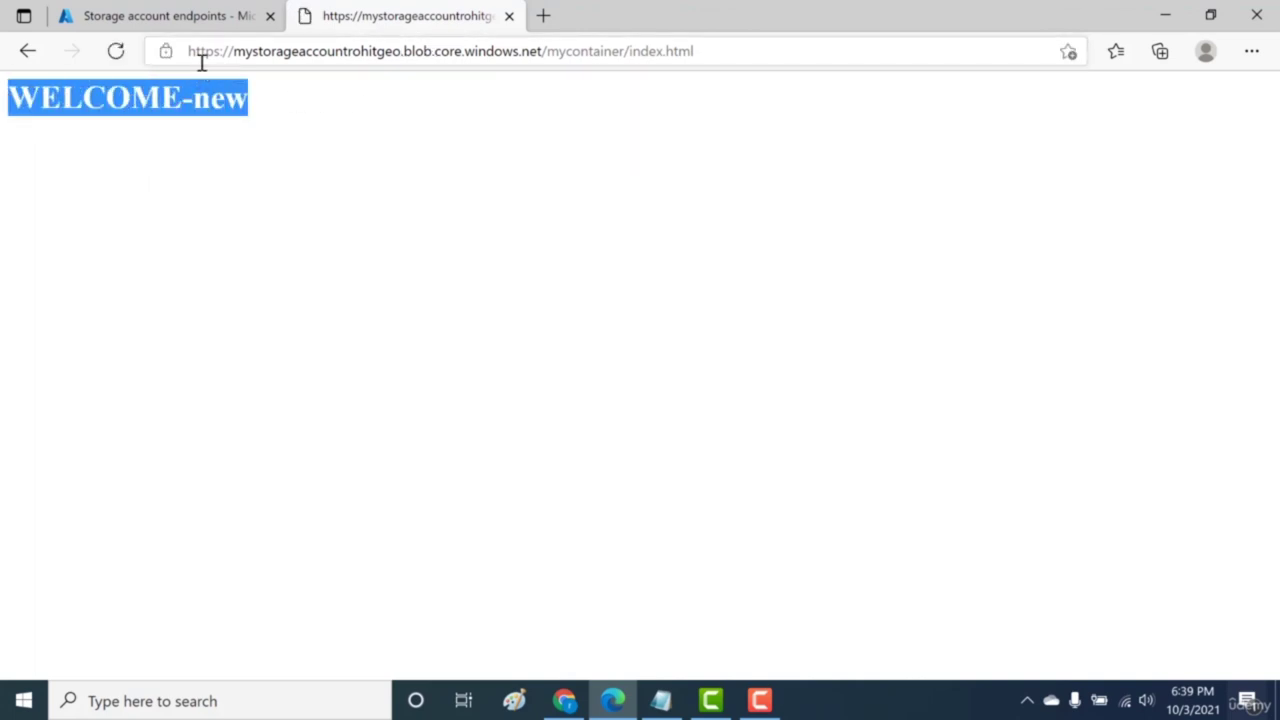
drag(195, 51, 718, 48)
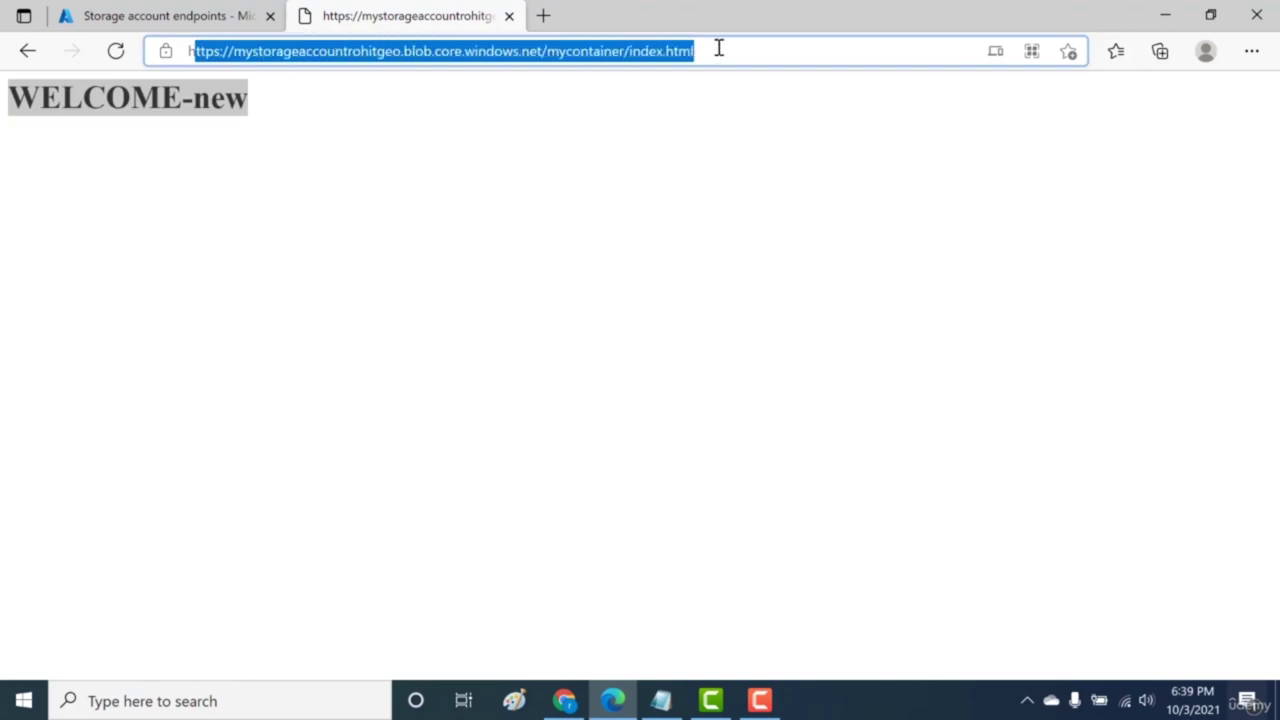
click(244, 16)
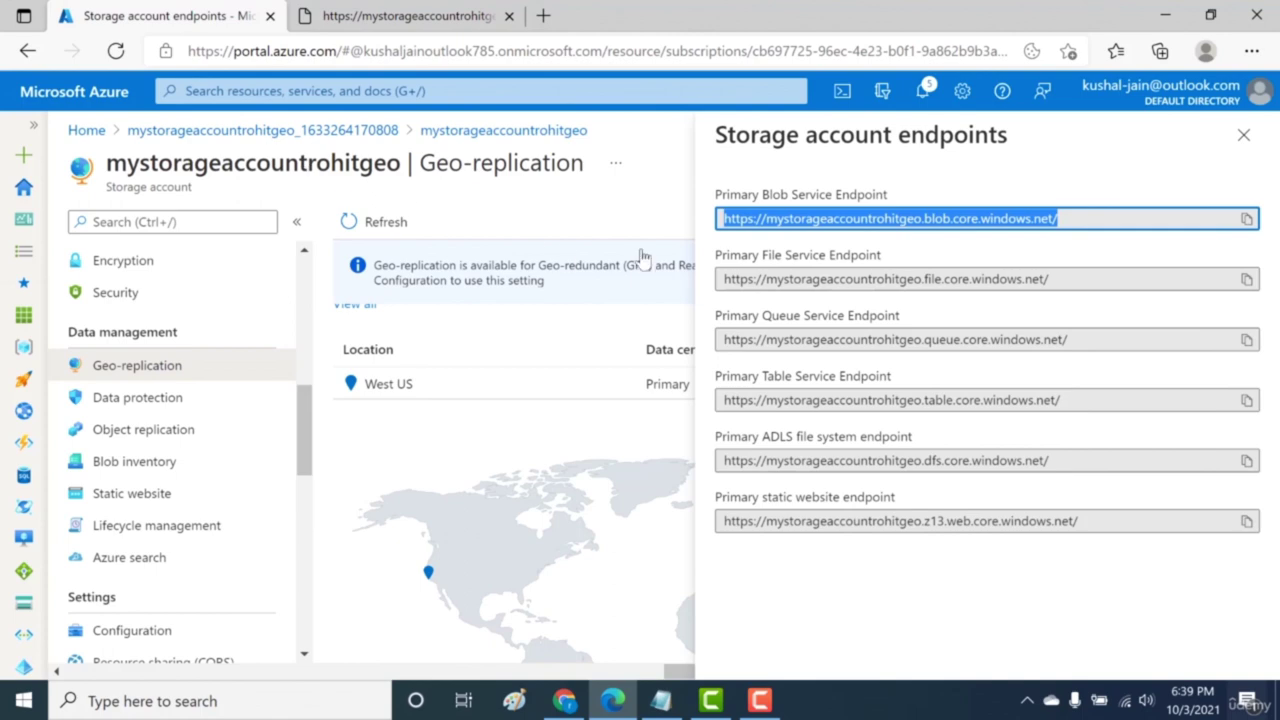
Step: Close the Storage account endpoints list and check replication now reads locally-redundant
click(1243, 134)
scroll(1272, 360, up, 2)
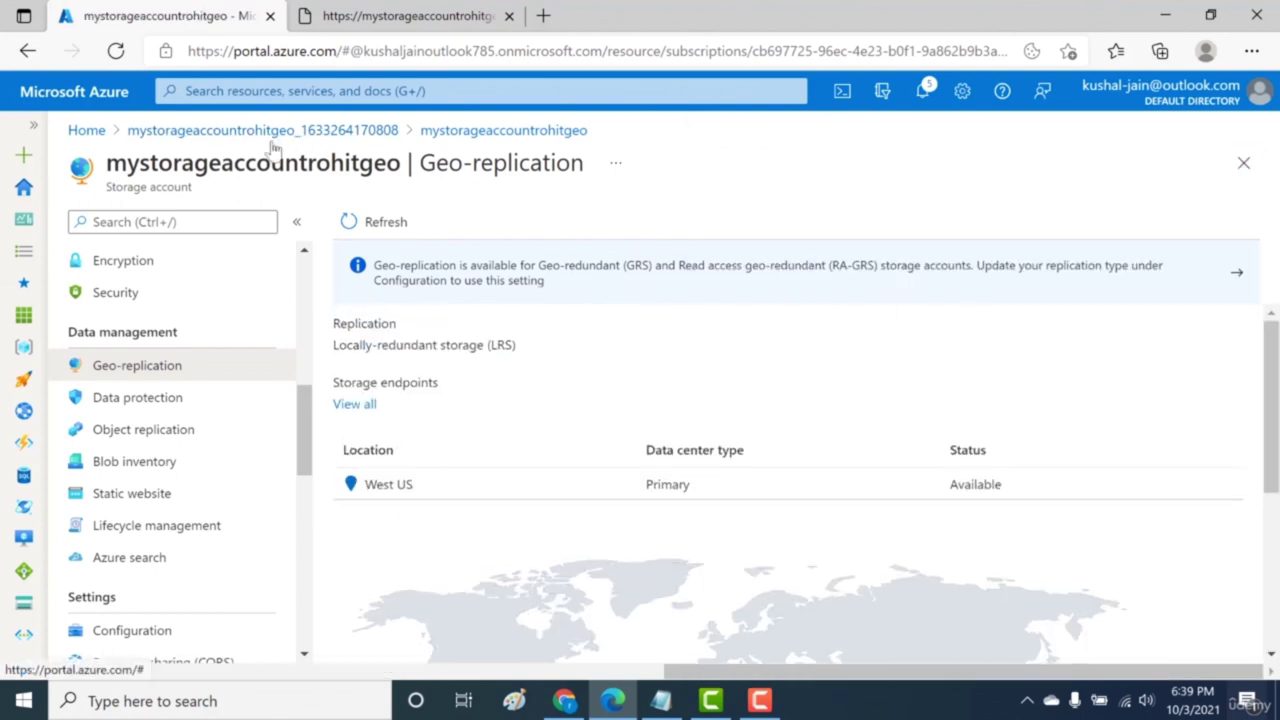
drag(337, 346, 516, 347)
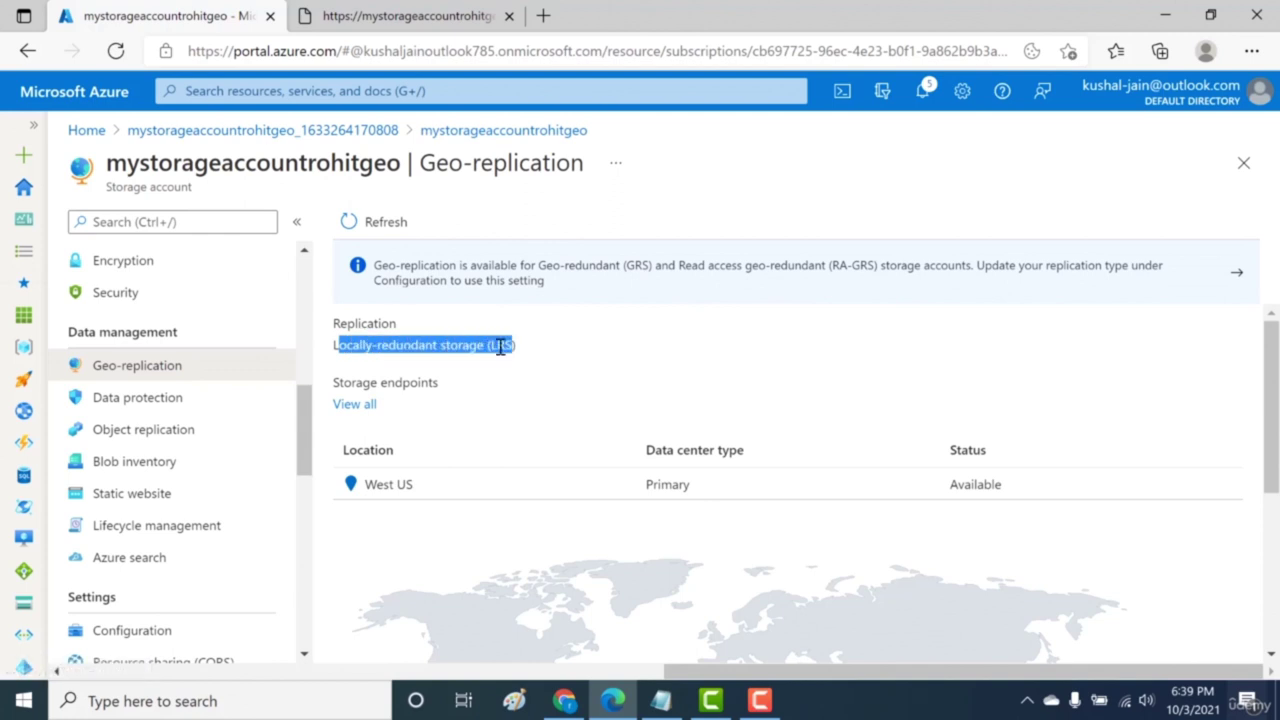
Step: Open the mystorageaccountrohitgeo Overview, showing West US as primary location with LRS replication
scroll(310, 297, up, 3)
scroll(310, 297, up, 3)
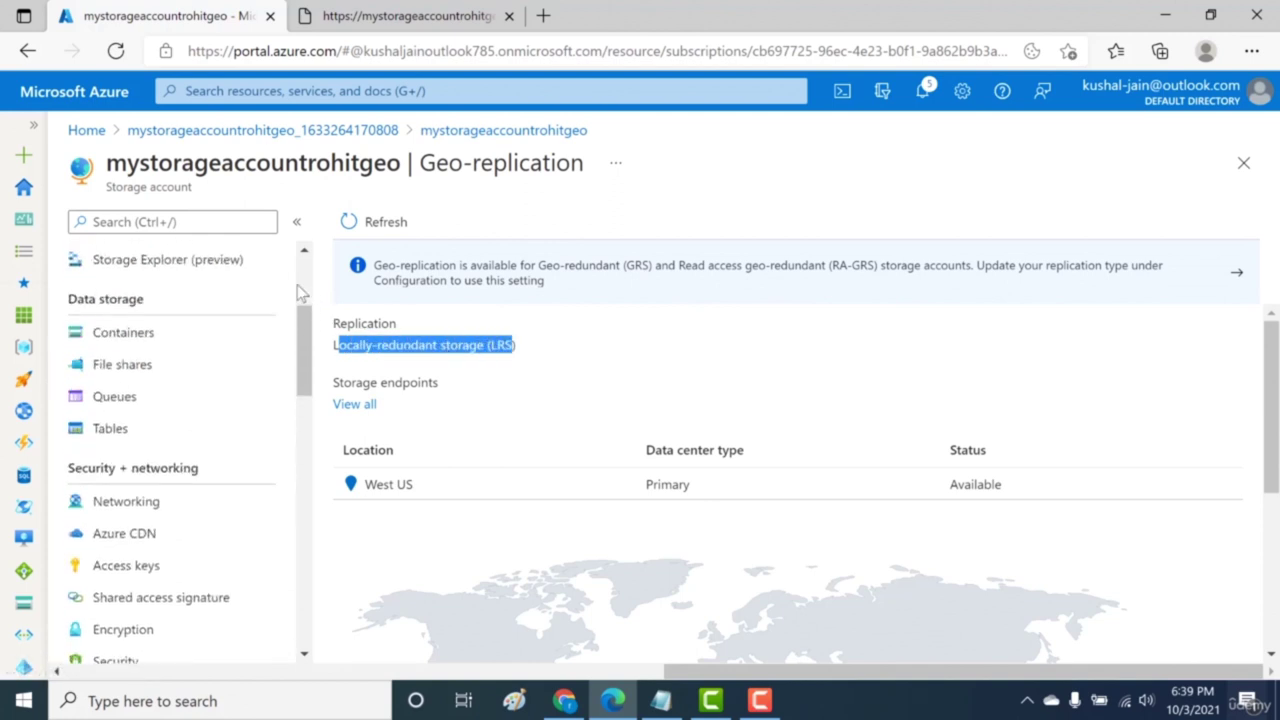
scroll(176, 266, up, 1)
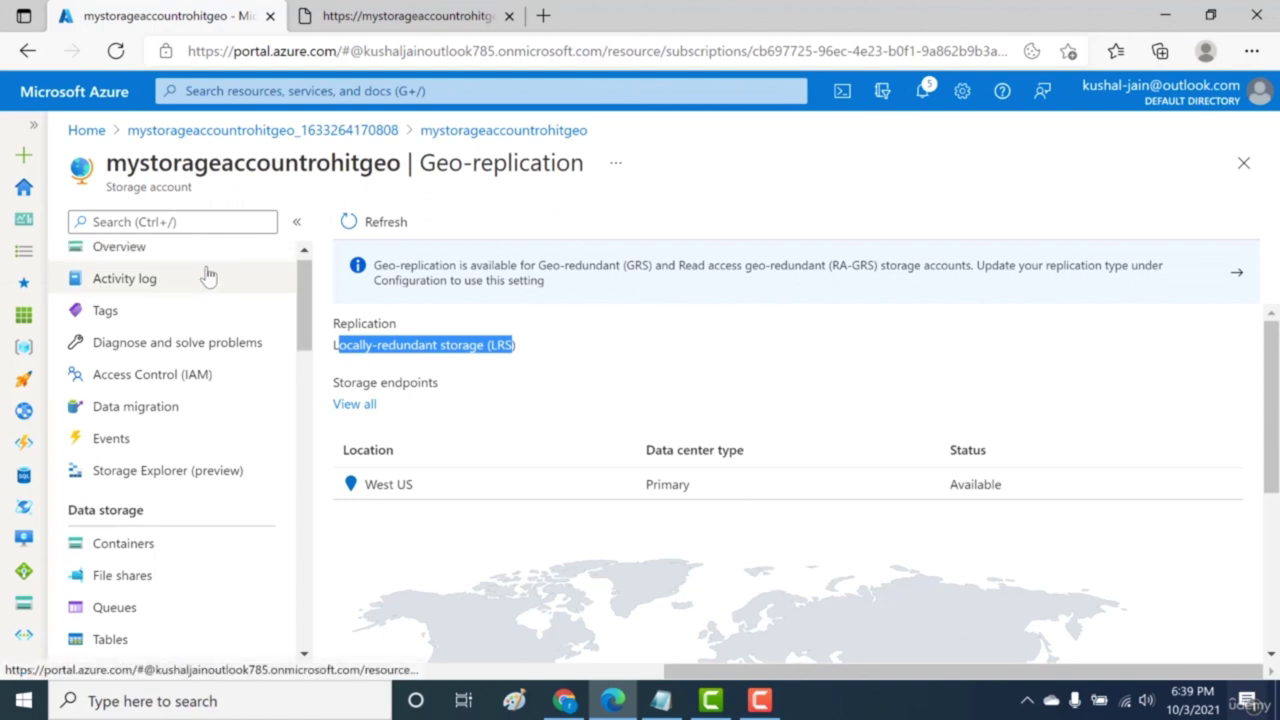
click(207, 262)
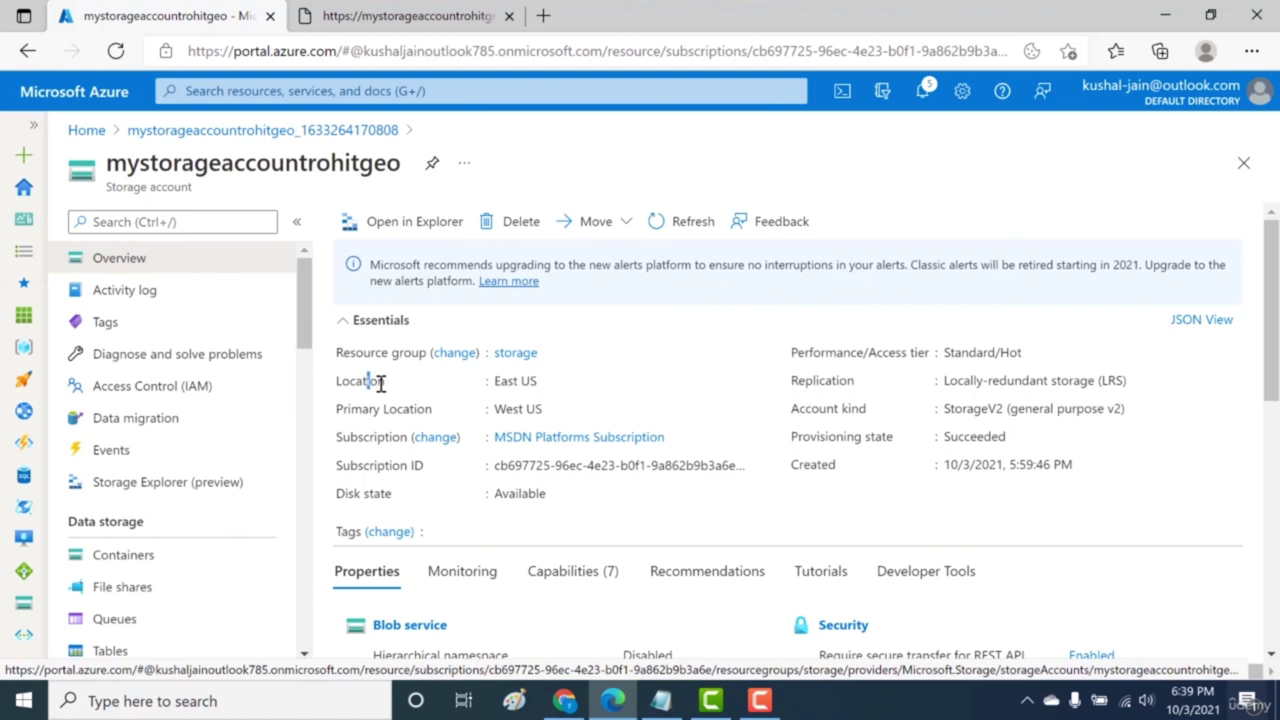
drag(493, 383, 547, 388)
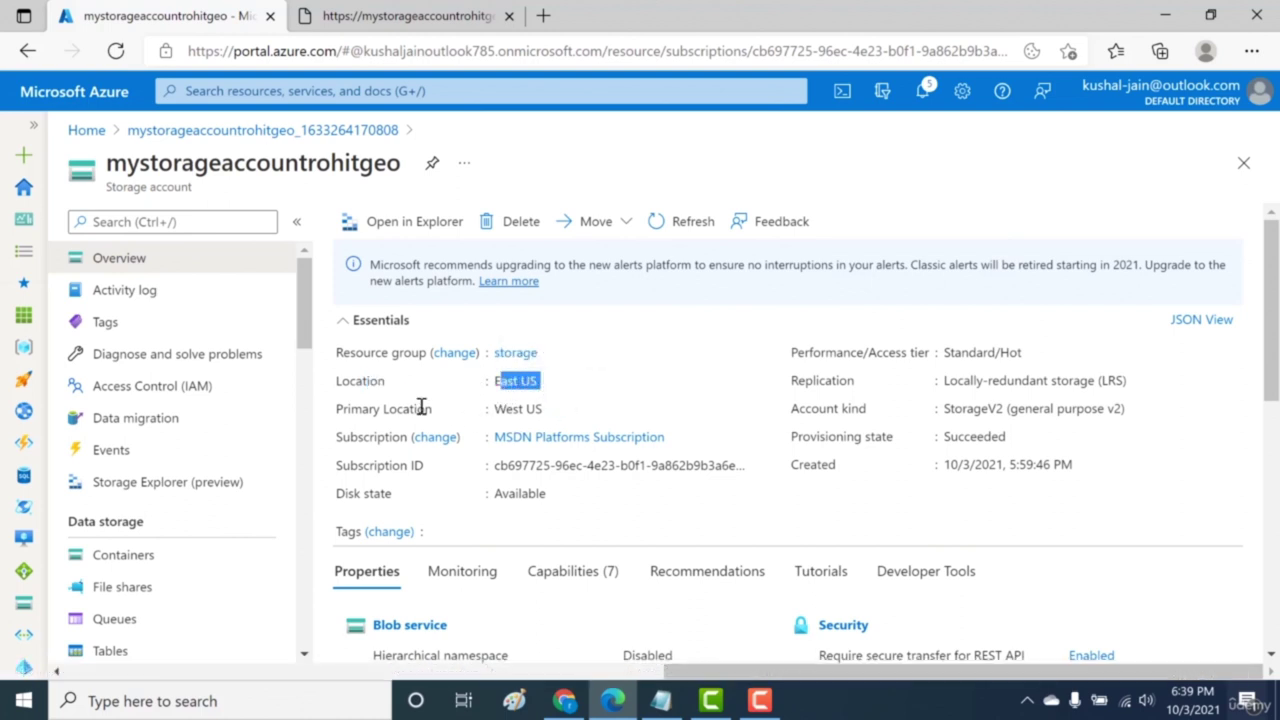
drag(497, 410, 548, 409)
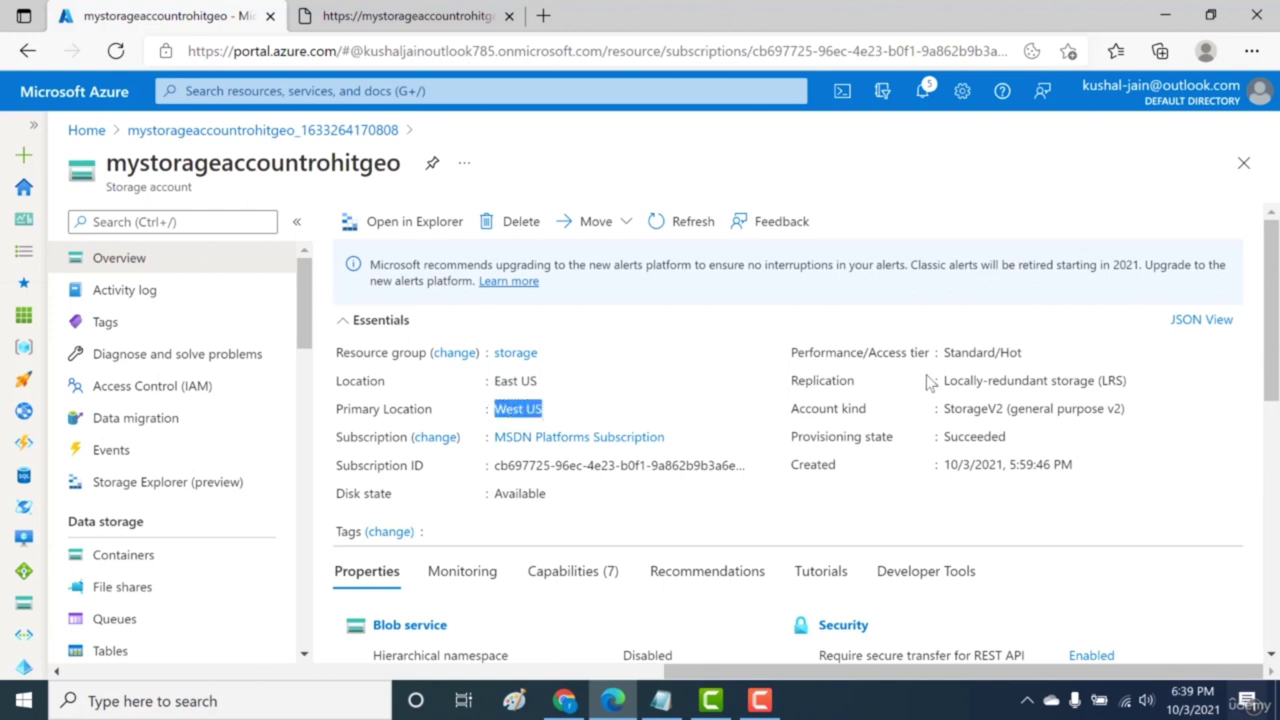
drag(944, 381, 1090, 381)
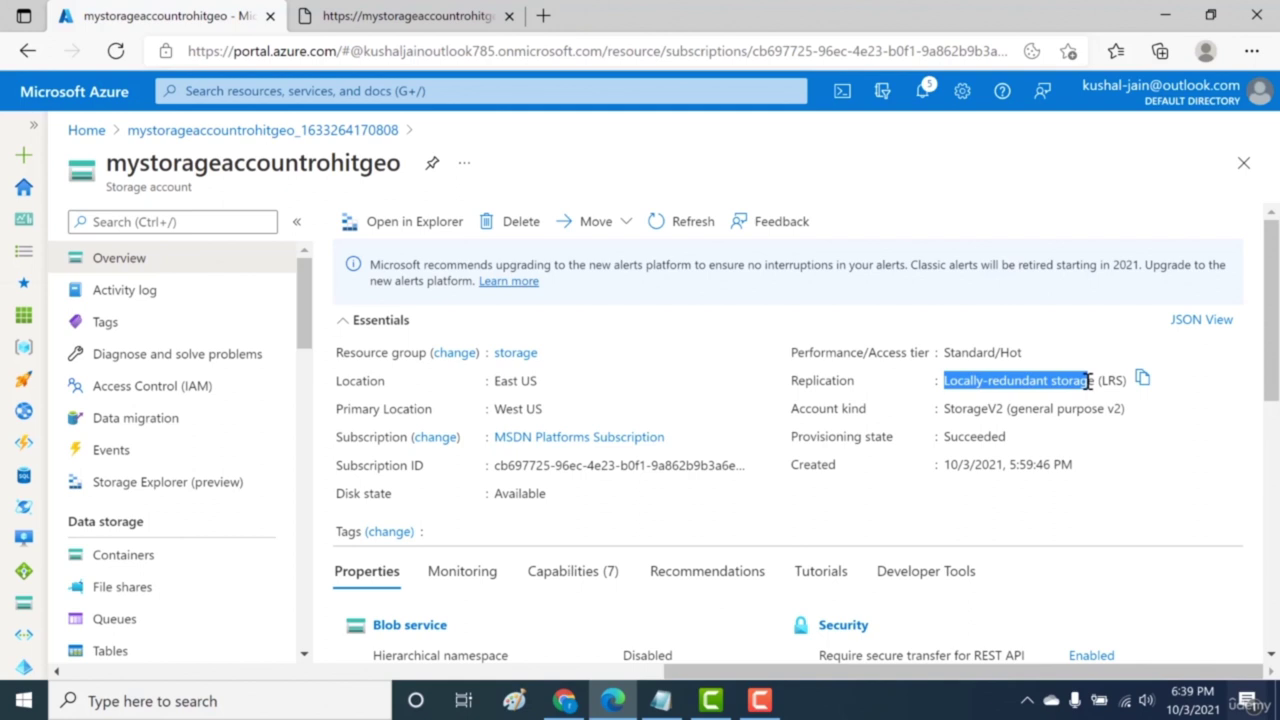
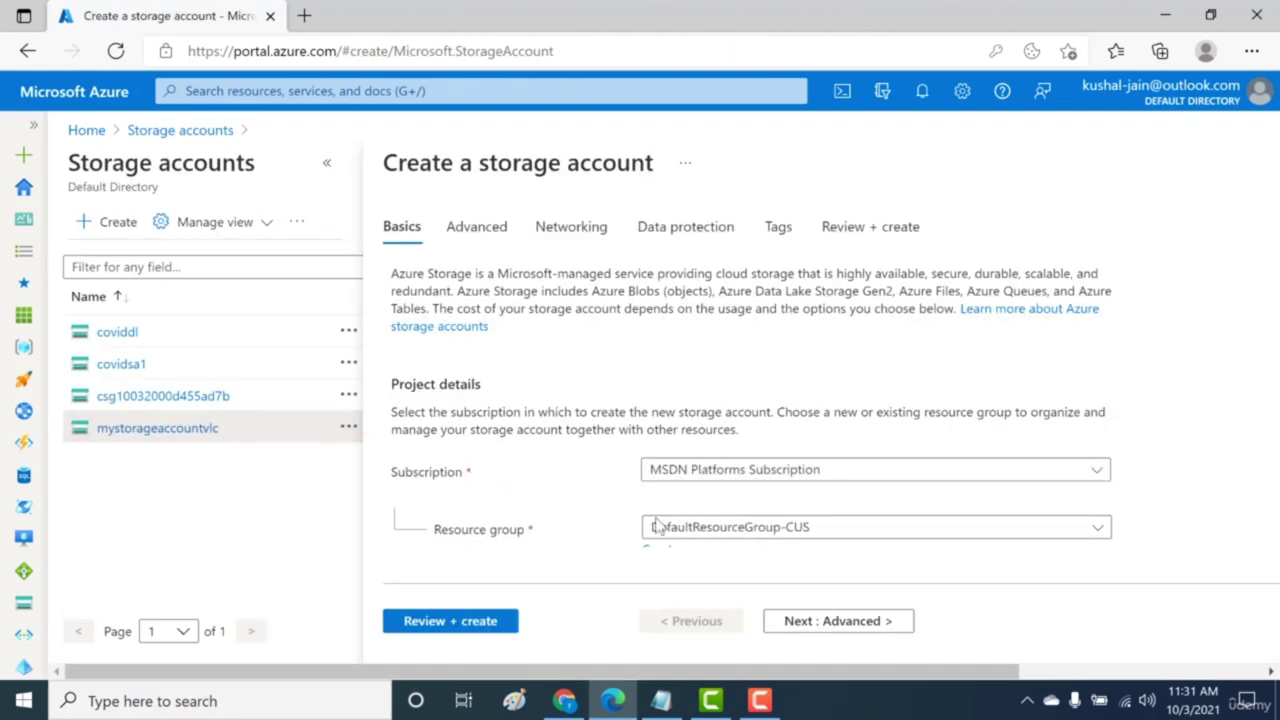
Step: Choose resource group storage and name the new account mystorageaccountre
click(650, 526)
click(680, 502)
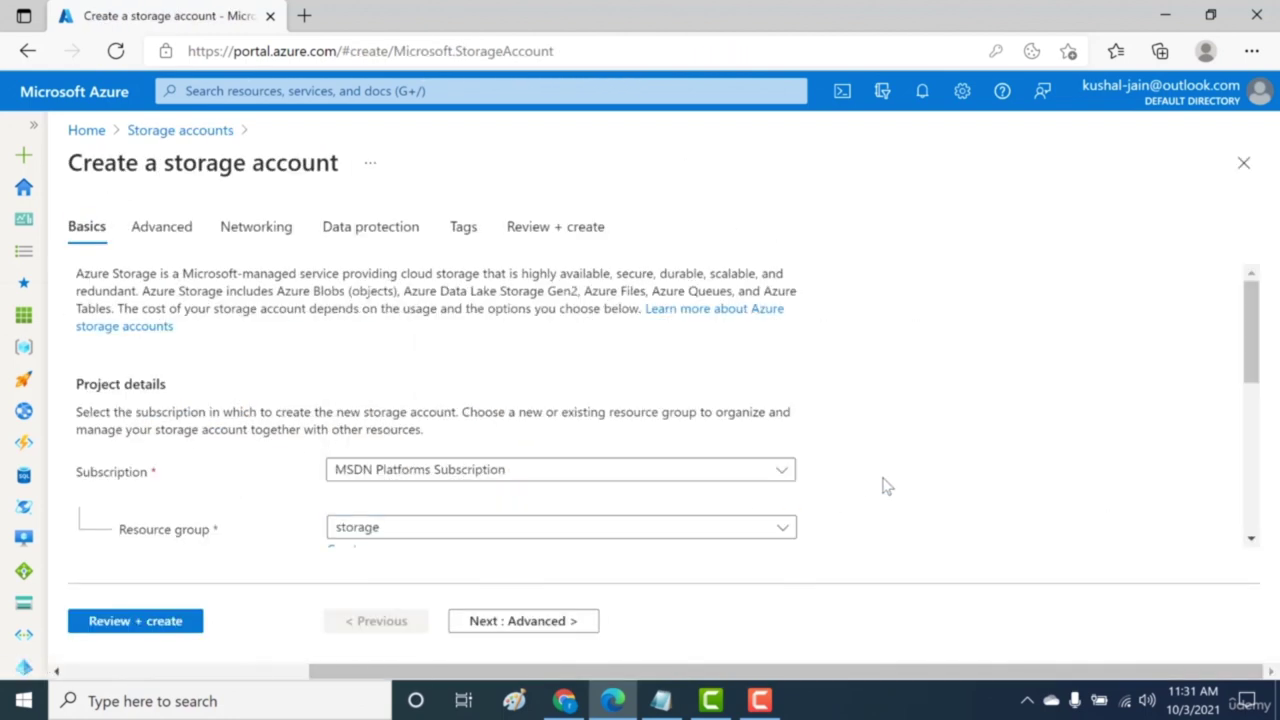
scroll(885, 487, down, 3)
click(702, 434)
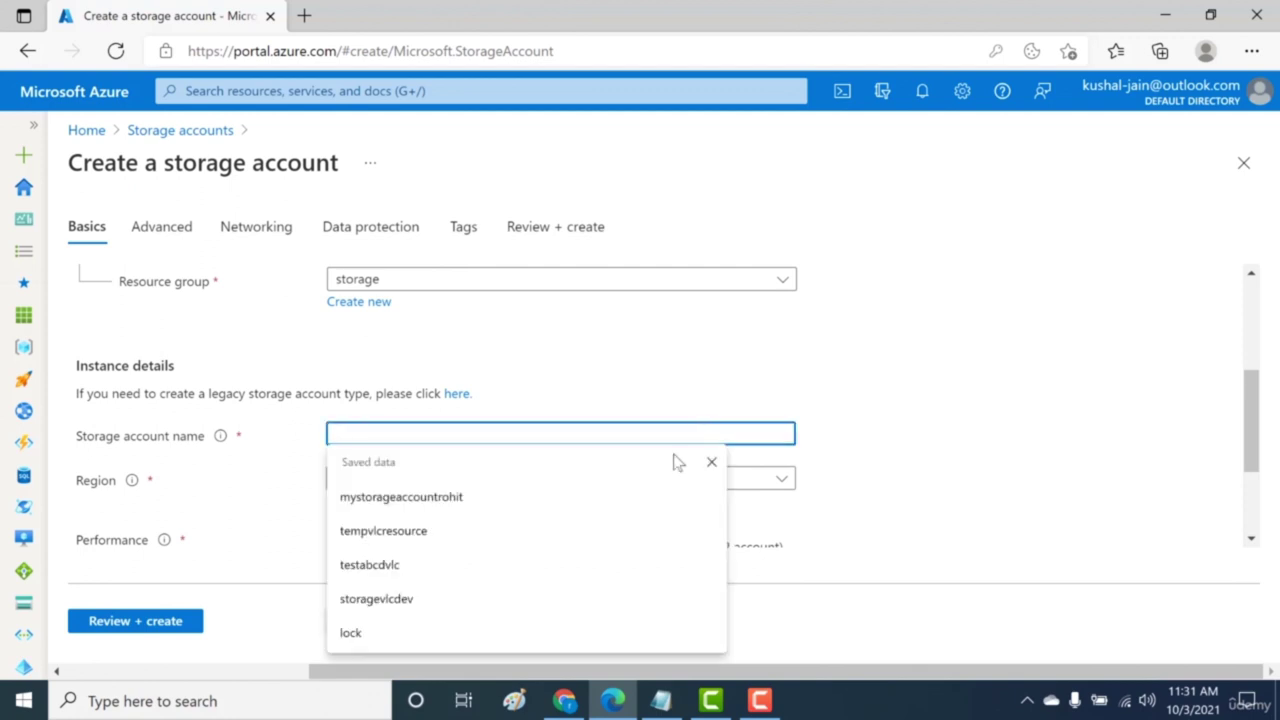
click(621, 496)
key(BackSpace)
key(BackSpace)
key(BackSpace)
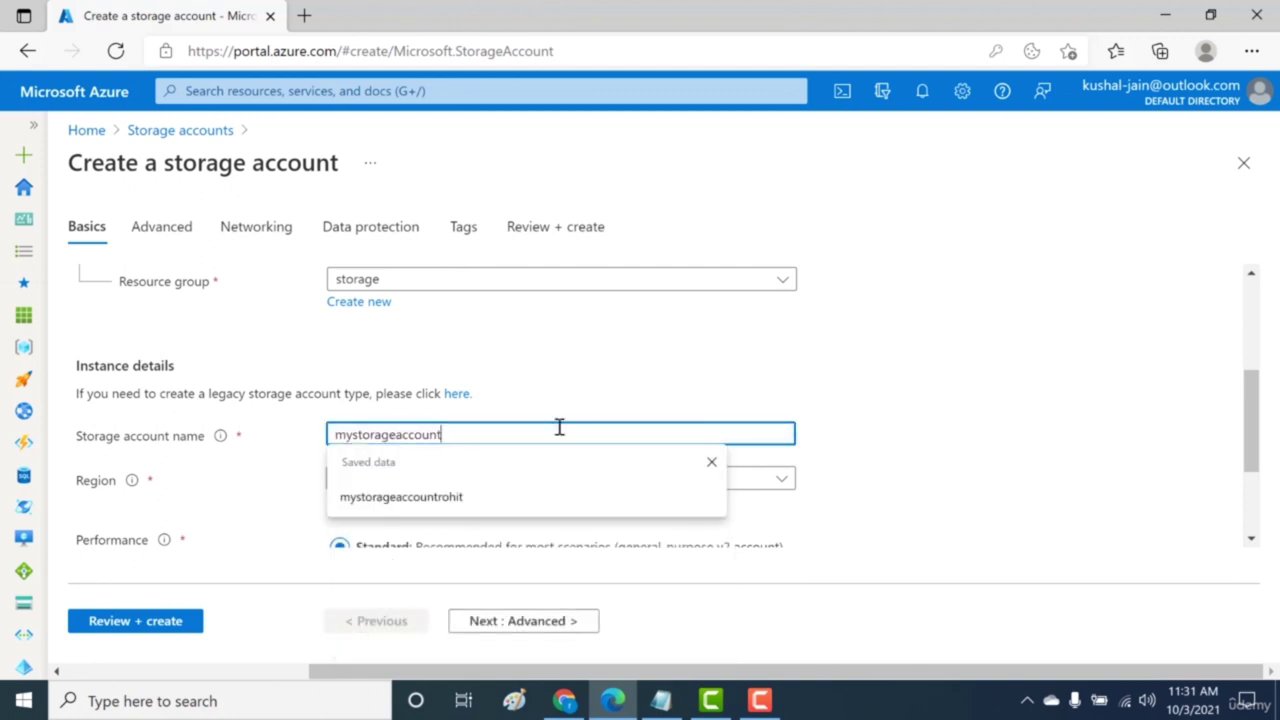
text(1)
key(BackSpace)
text(RE)
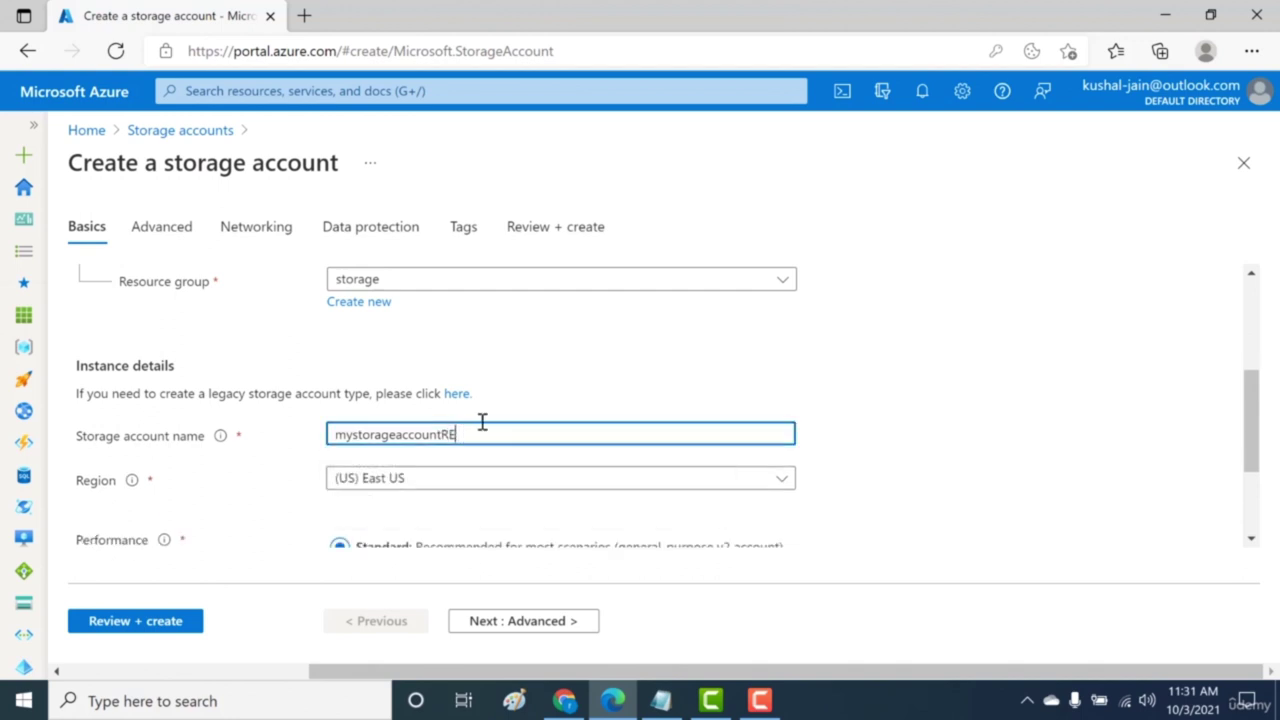
key(BackSpace)
key(BackSpace)
text(re)
Step: Set redundancy to Locally-redundant storage (LRS) and run Review + create validation
scroll(535, 405, down, 2)
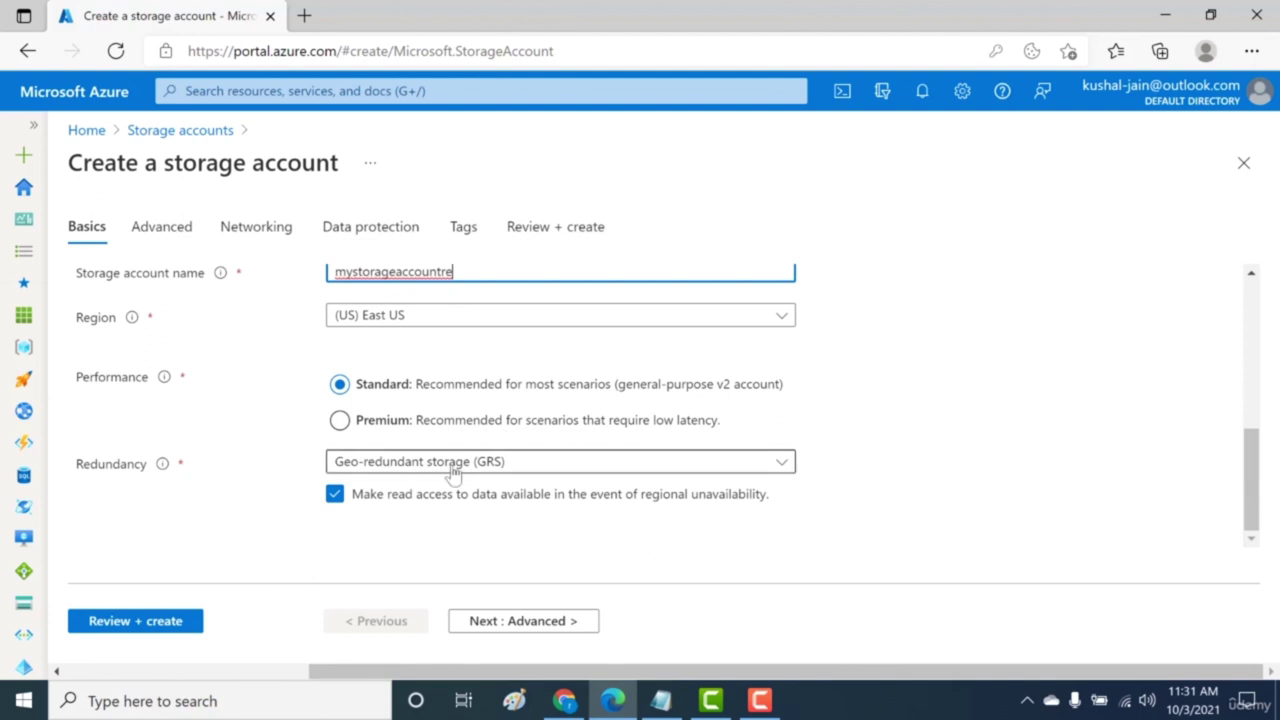
click(482, 461)
click(848, 381)
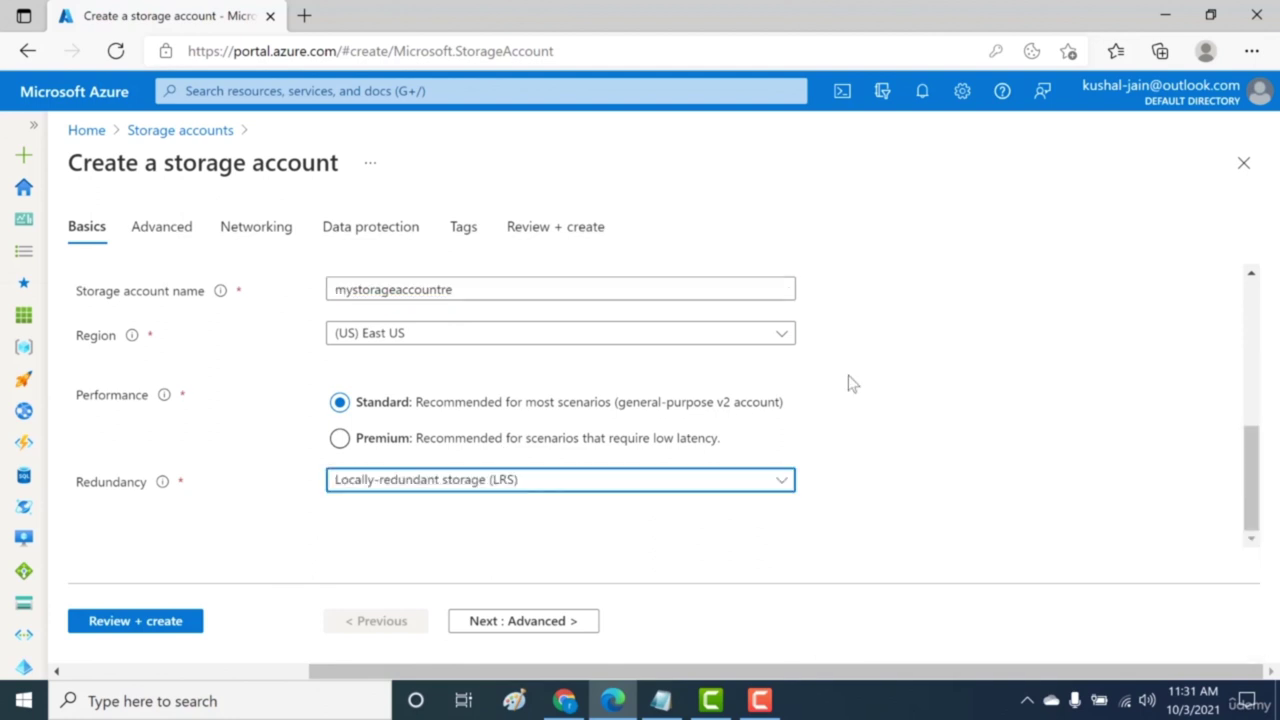
click(131, 621)
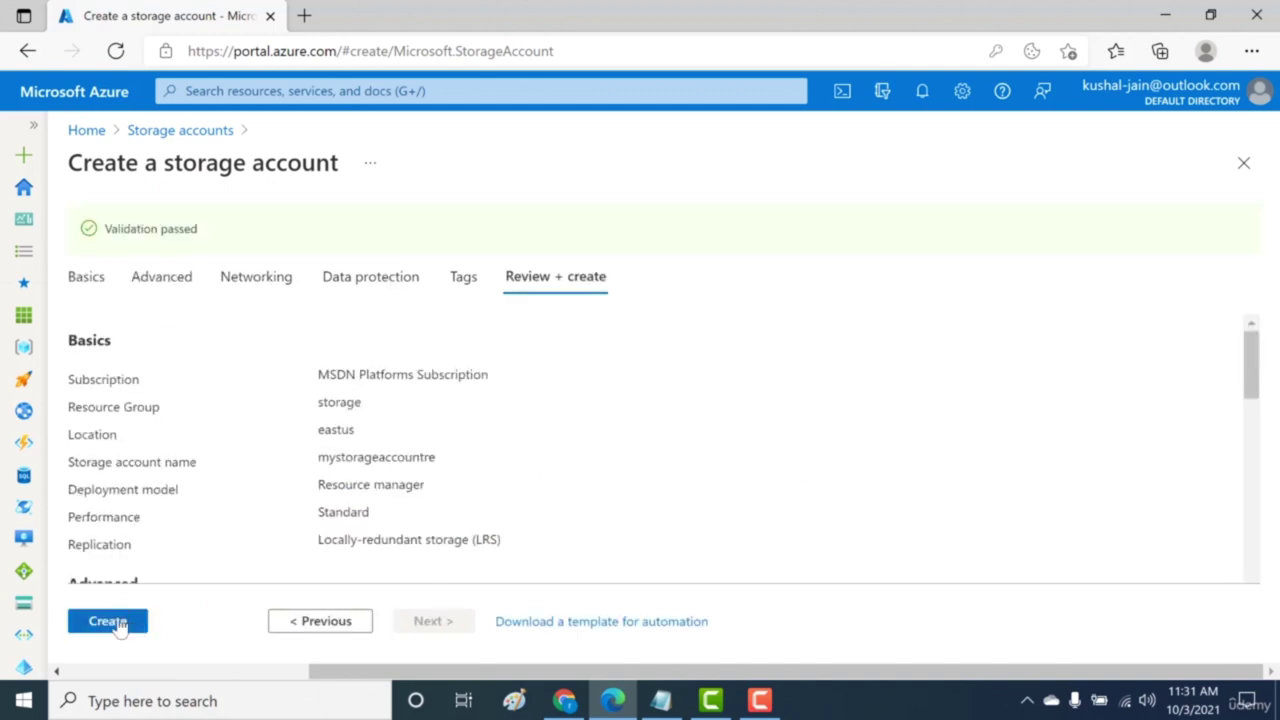
Step: Deploy mystorageaccountre and go to its overview once deployment succeeds
click(108, 621)
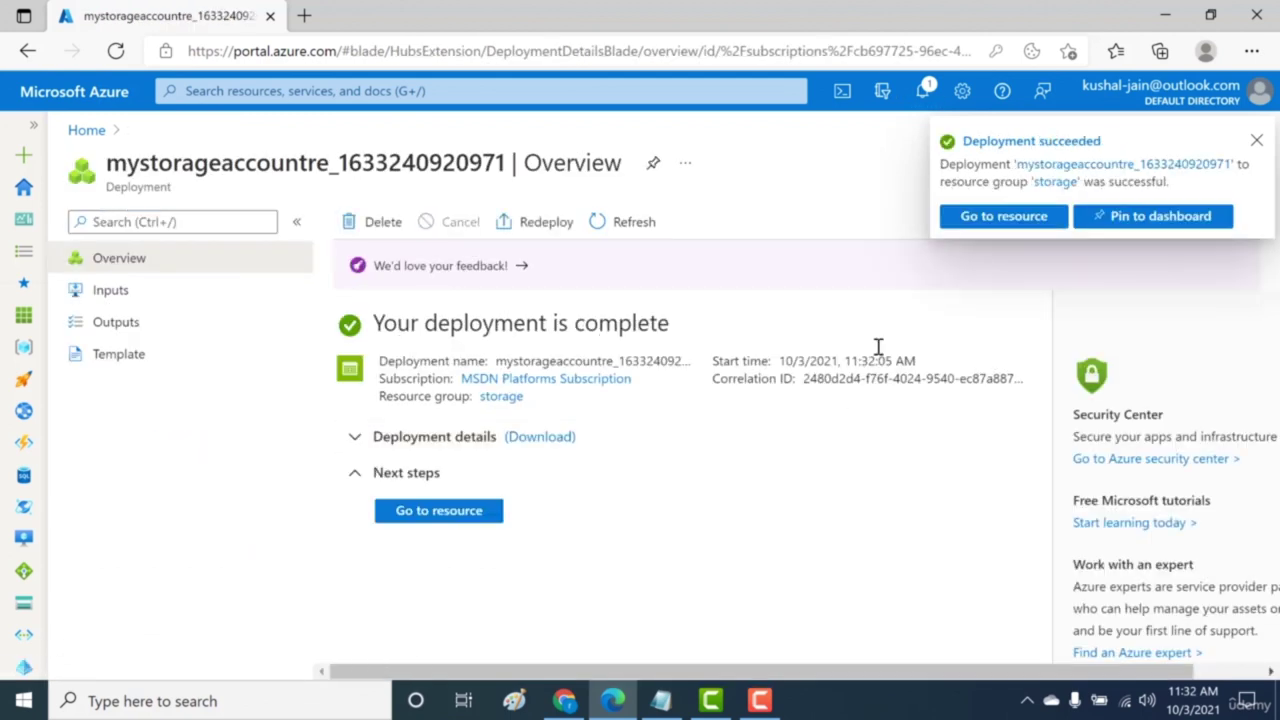
click(1003, 216)
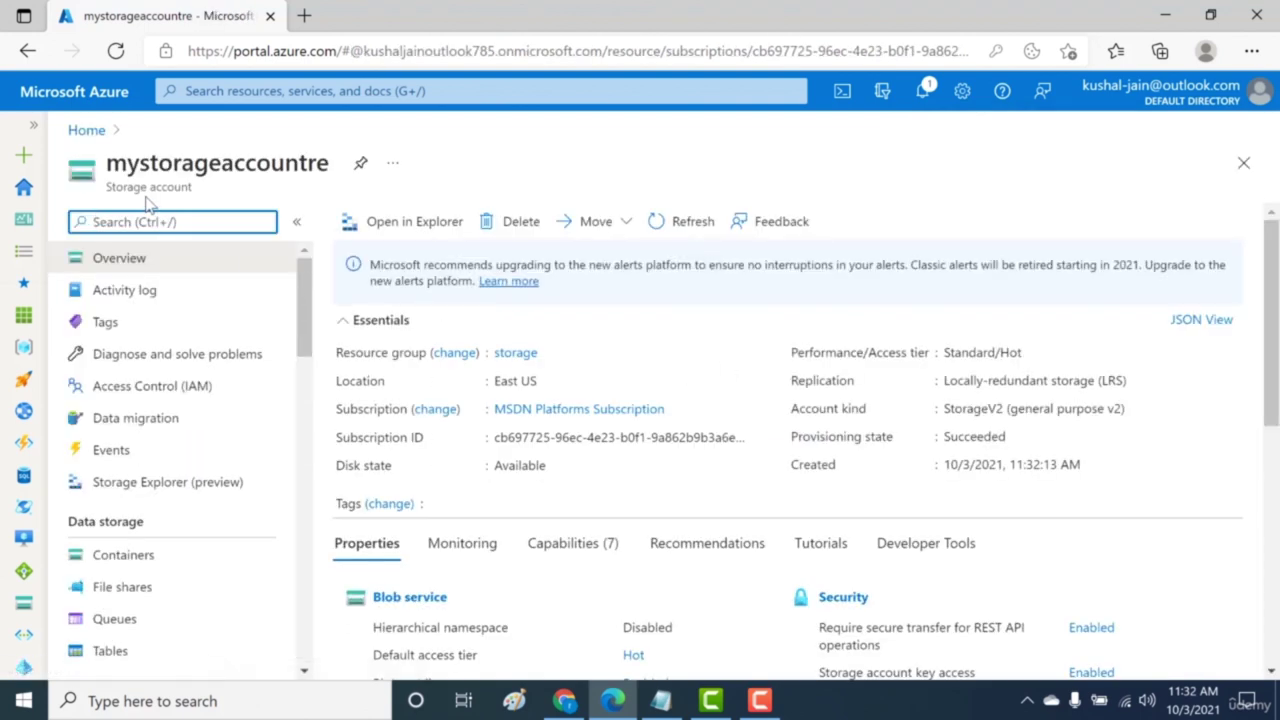
Step: From the refreshed Storage accounts list, open mystorageaccountvlc's Containers, then its Object replication page
click(80, 131)
click(282, 220)
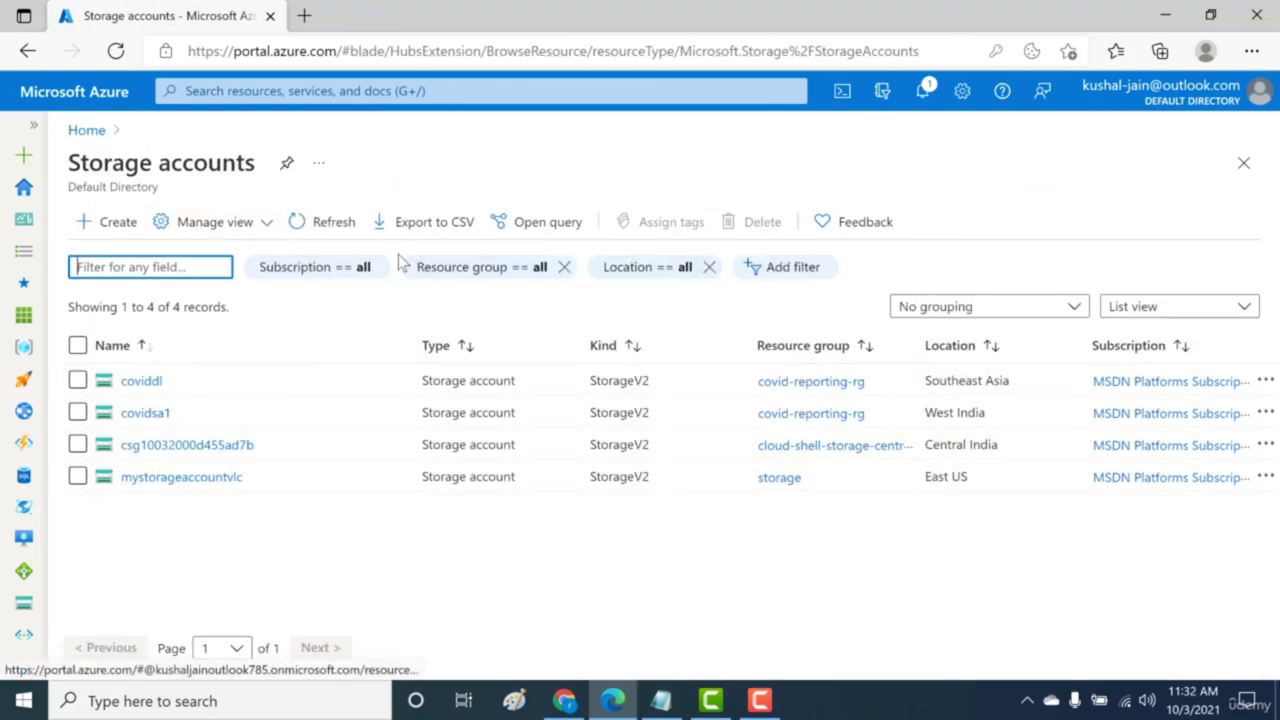
click(318, 222)
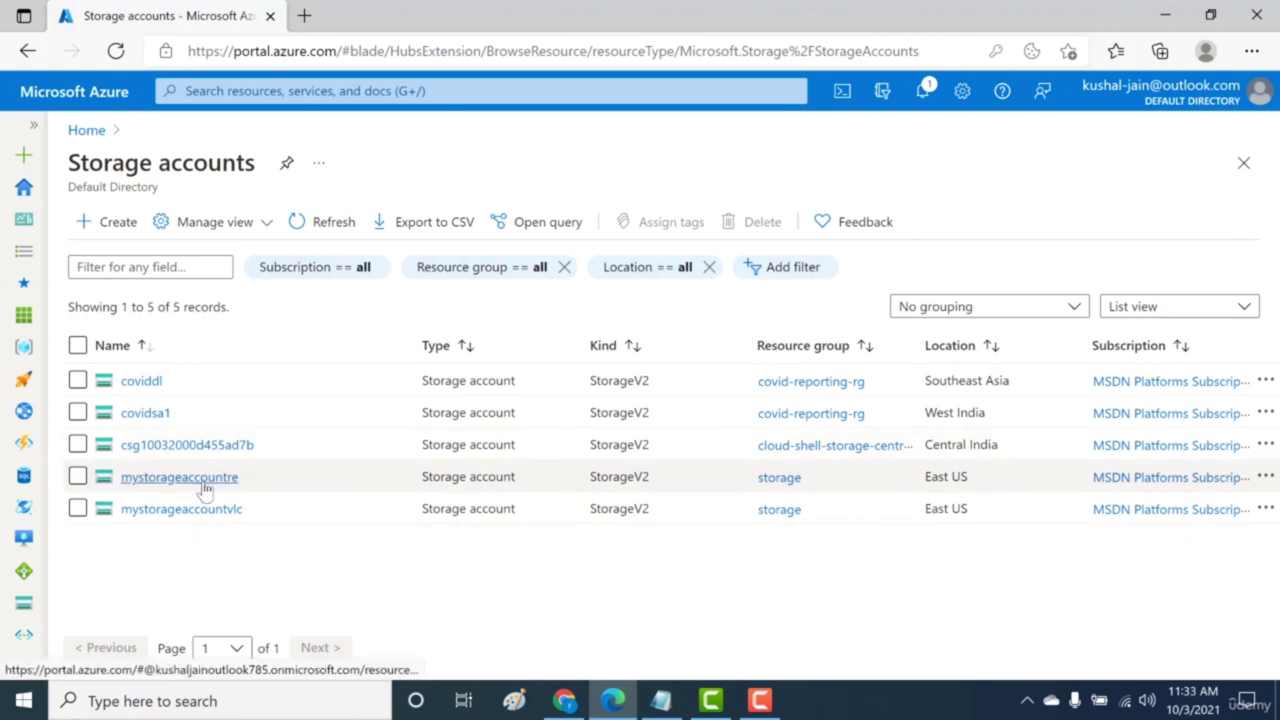
click(202, 511)
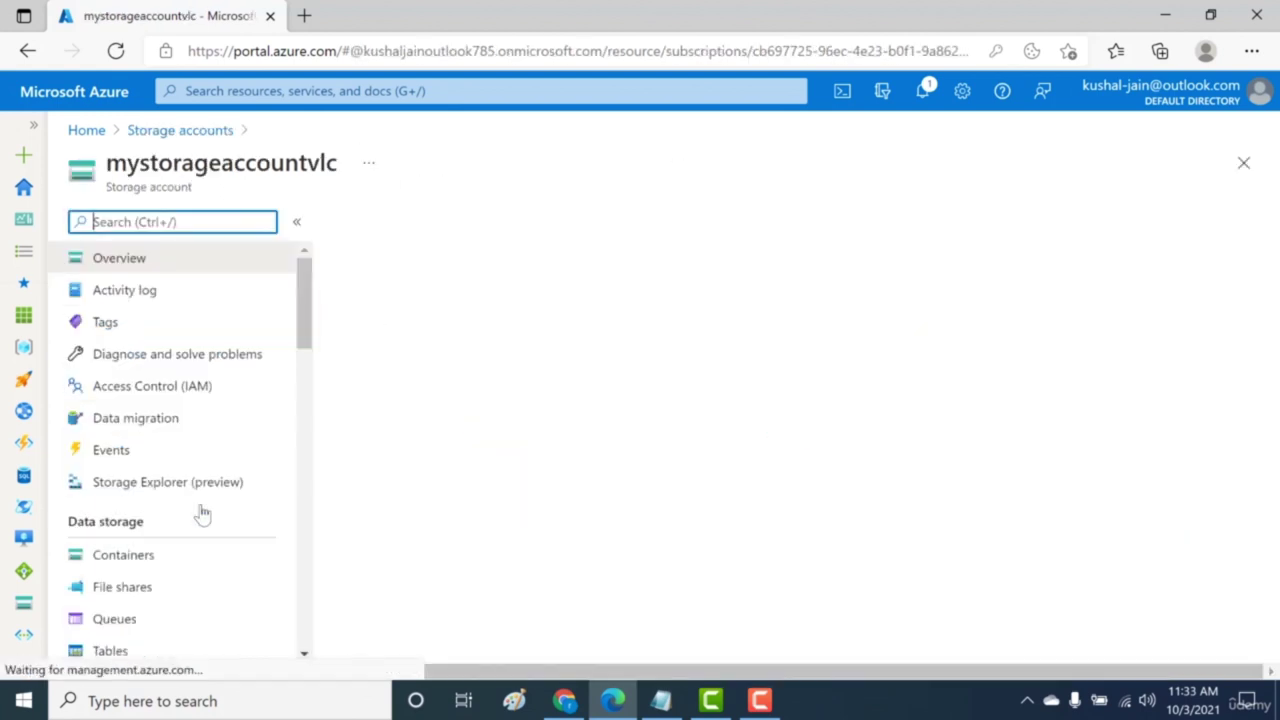
click(186, 558)
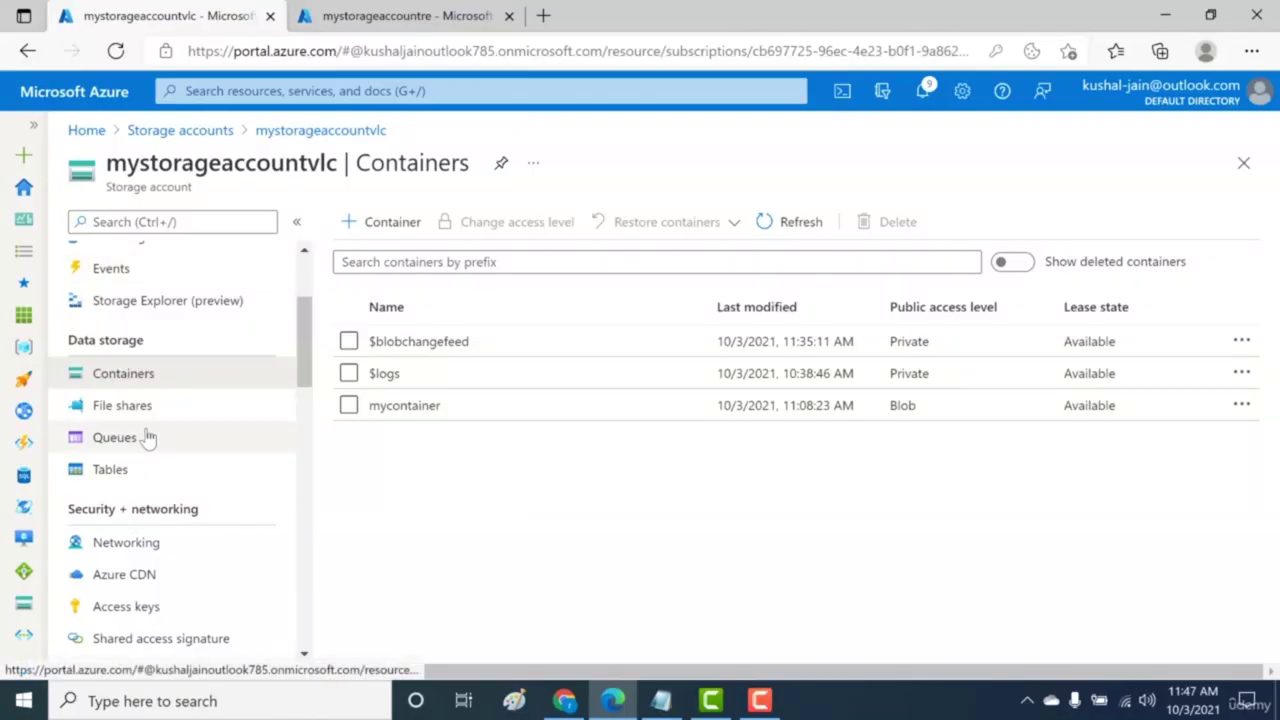
click(352, 407)
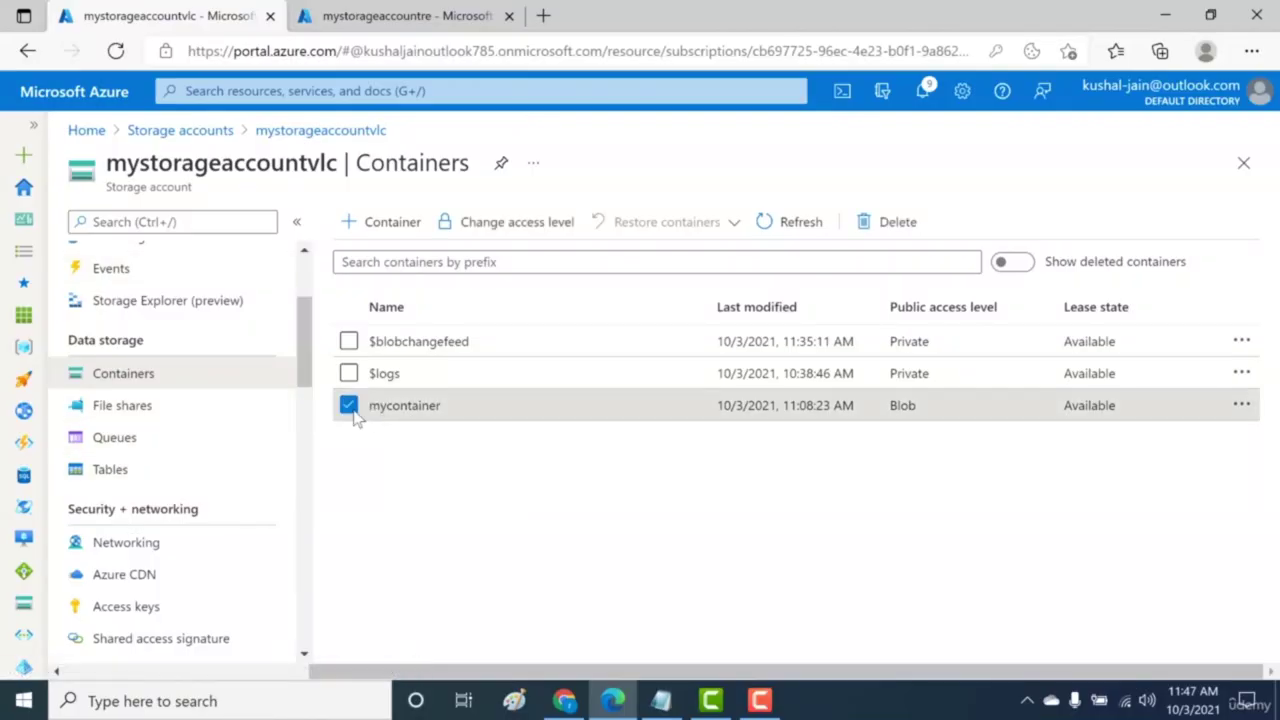
click(350, 409)
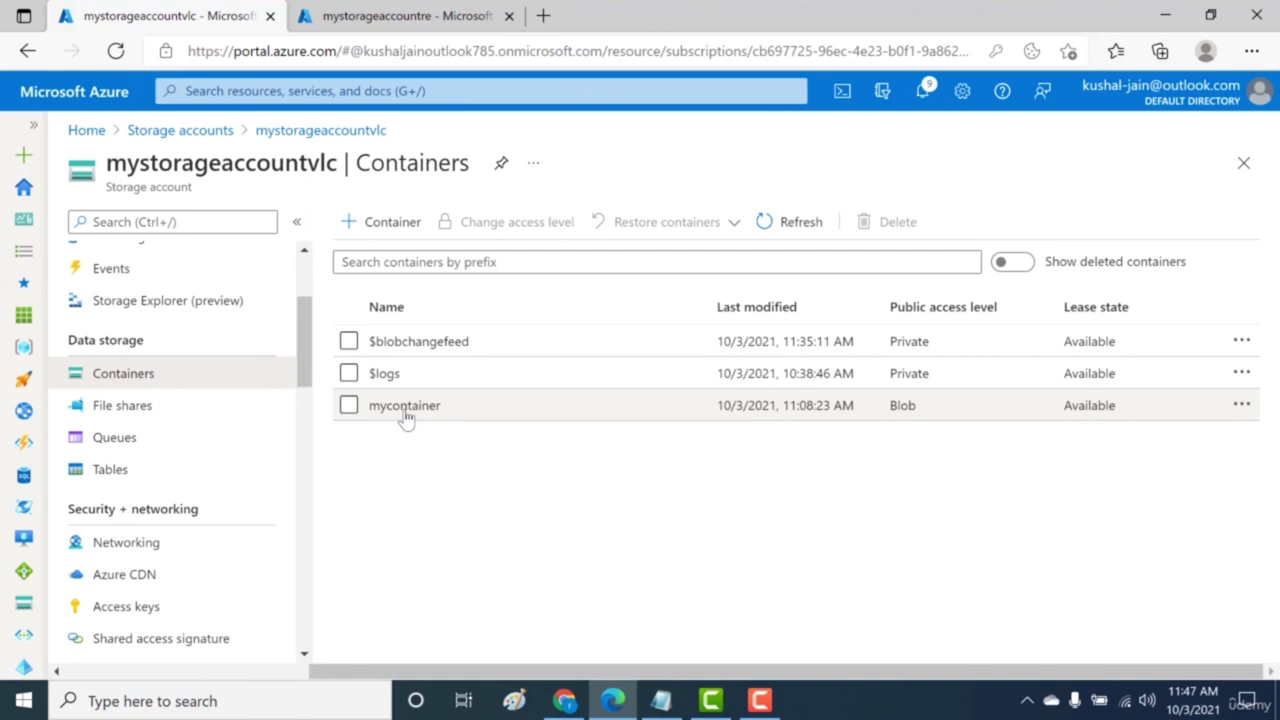
drag(305, 352, 305, 431)
click(197, 464)
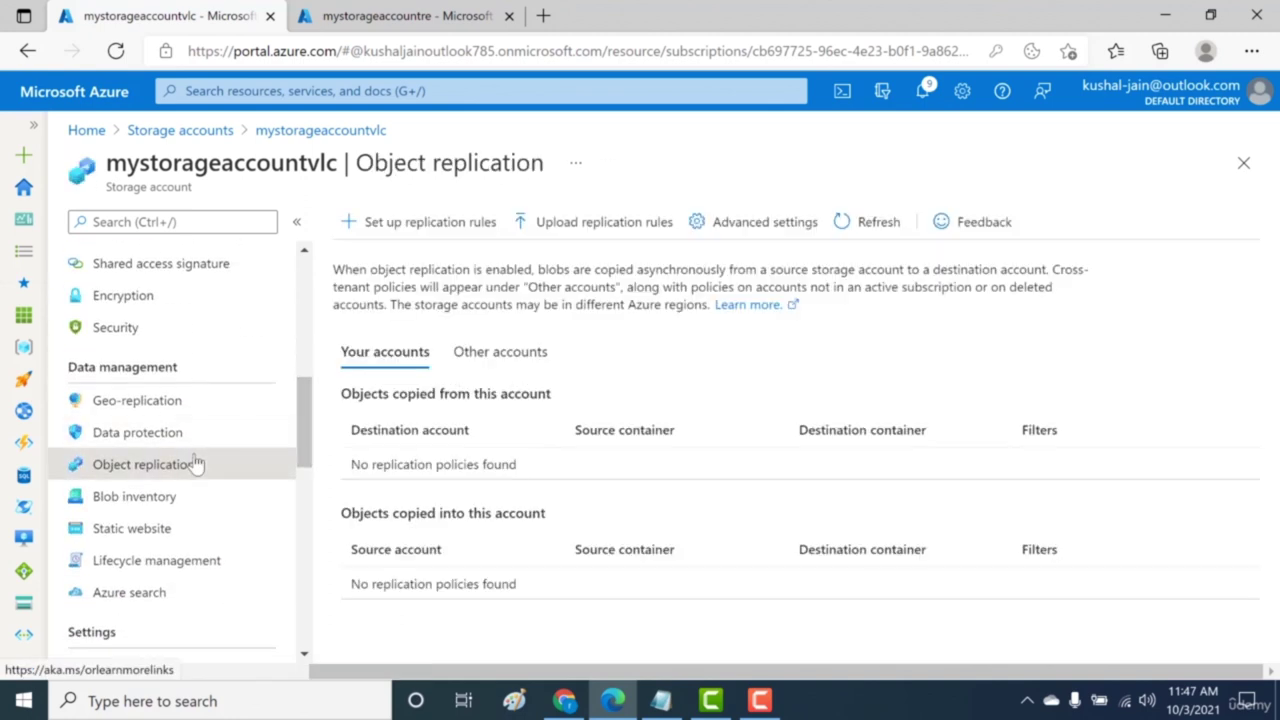
Step: Start a new replication rule with mystorageaccountre as the destination account
click(409, 224)
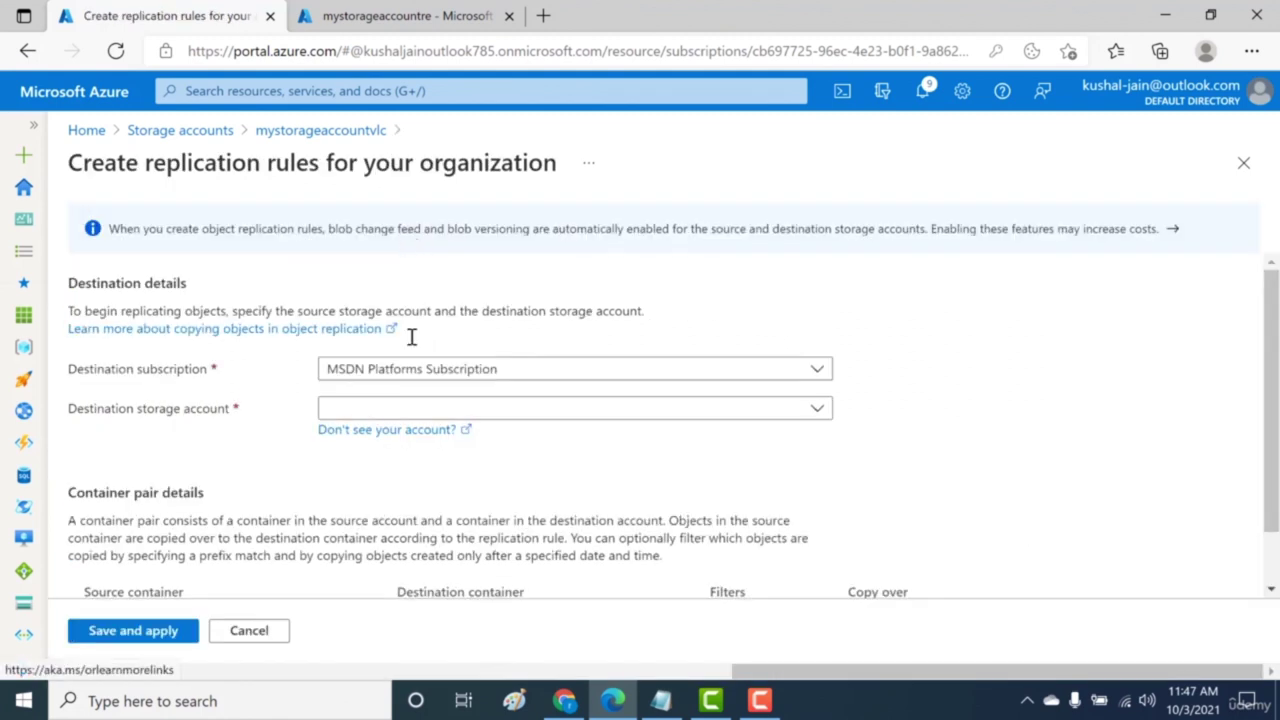
click(413, 409)
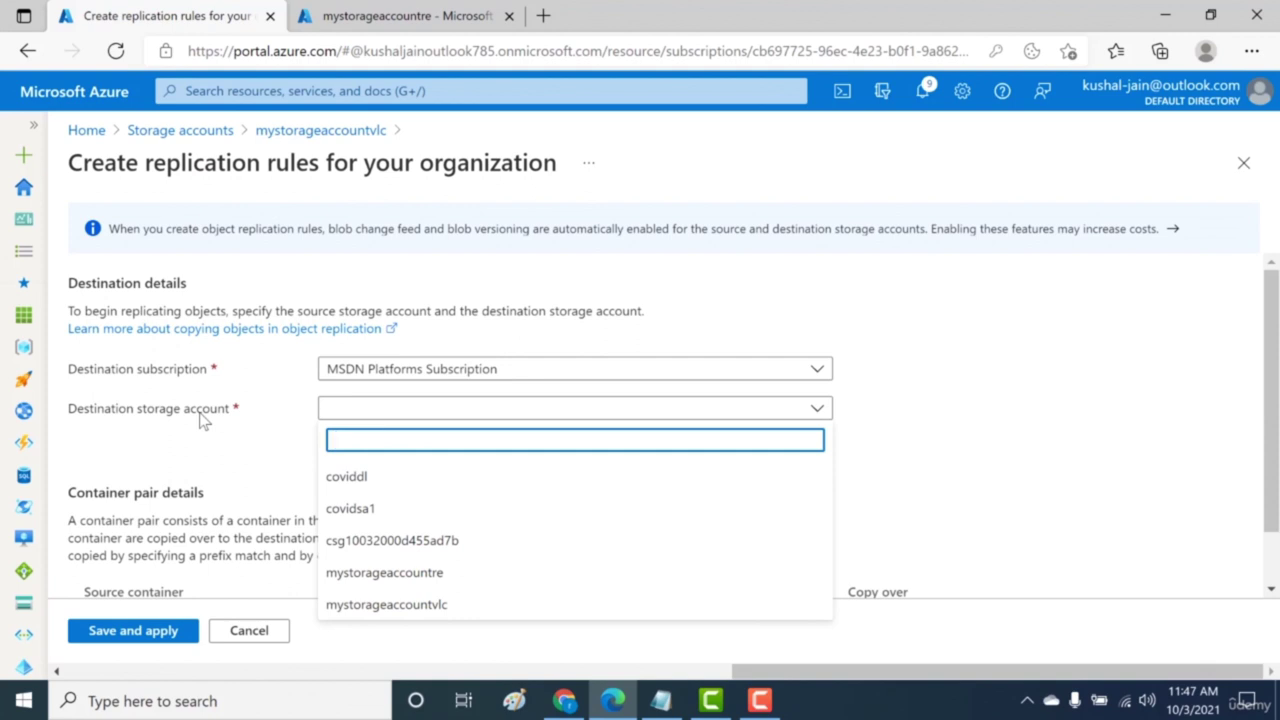
click(380, 572)
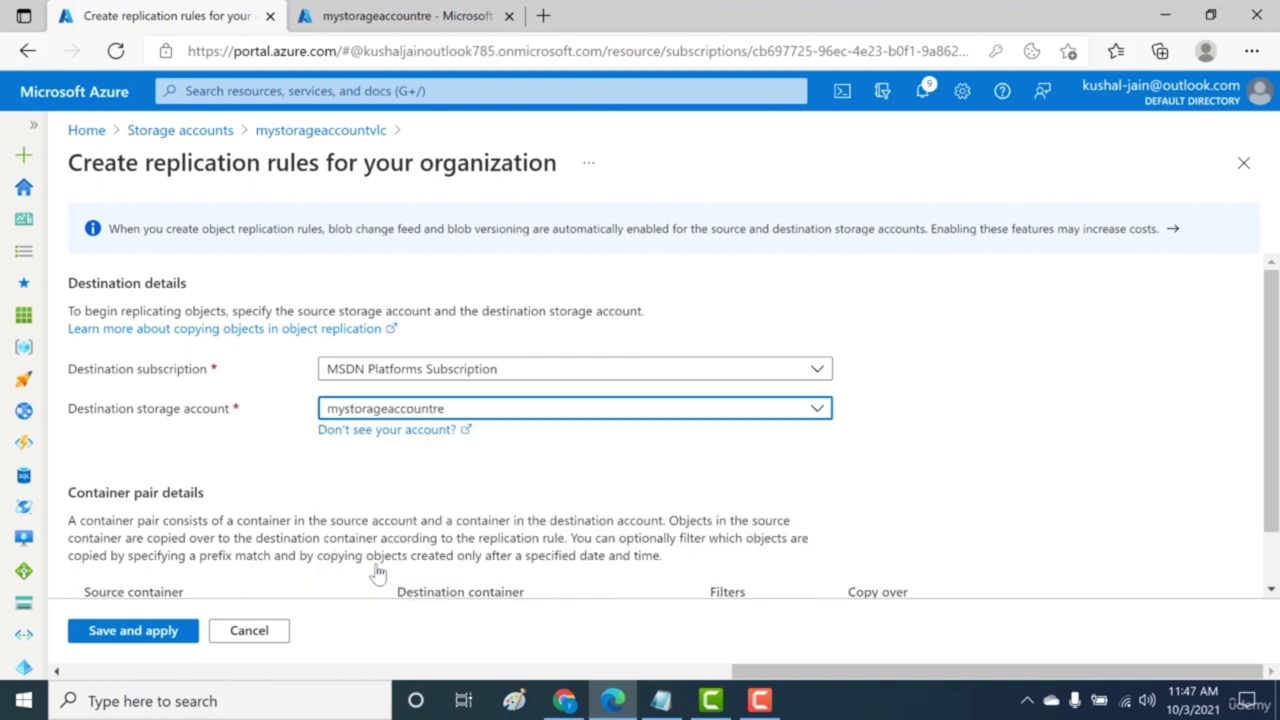
scroll(225, 545, down, 1)
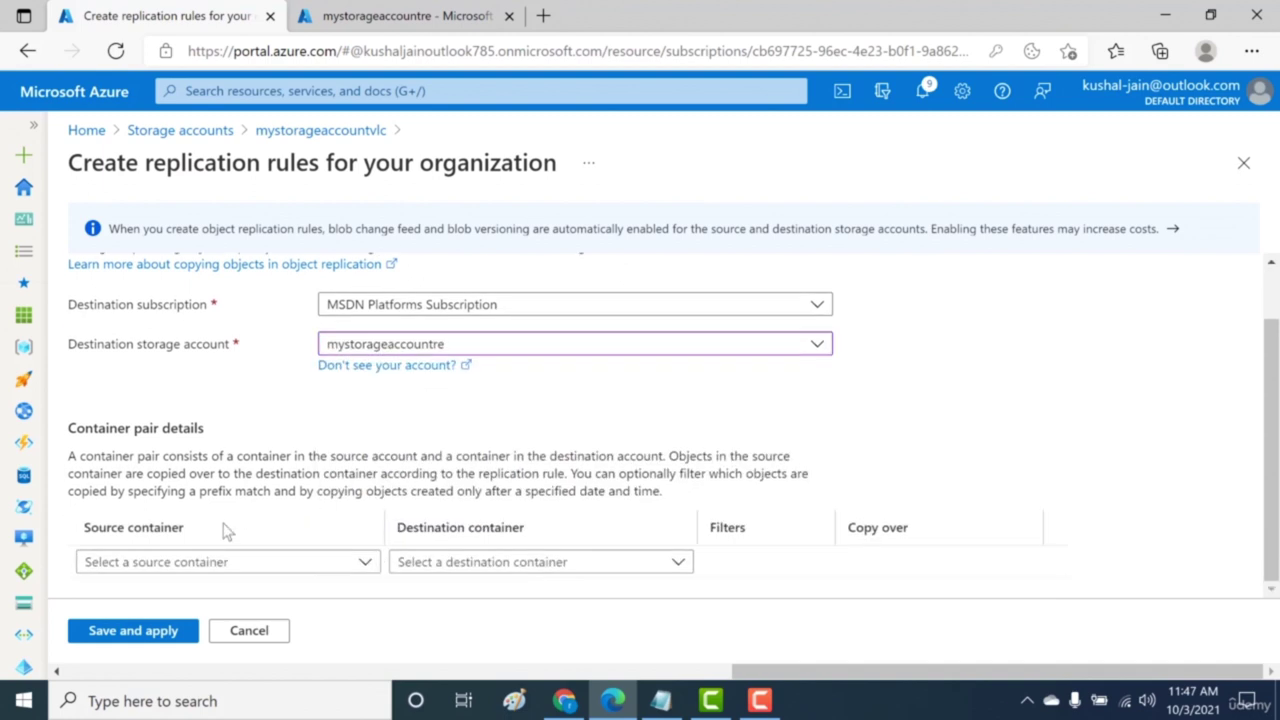
Step: Pick mycontainer as source container, then check mystorageaccountre's containers for a destination
click(223, 566)
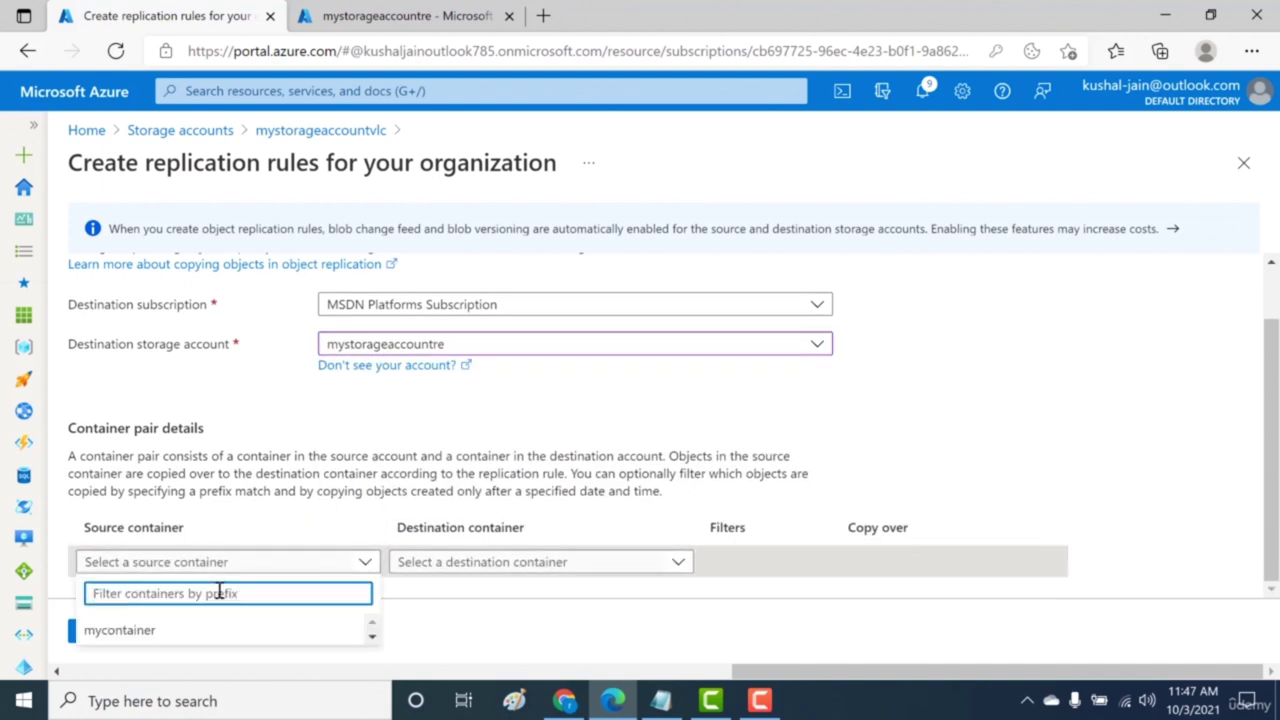
click(215, 630)
click(445, 562)
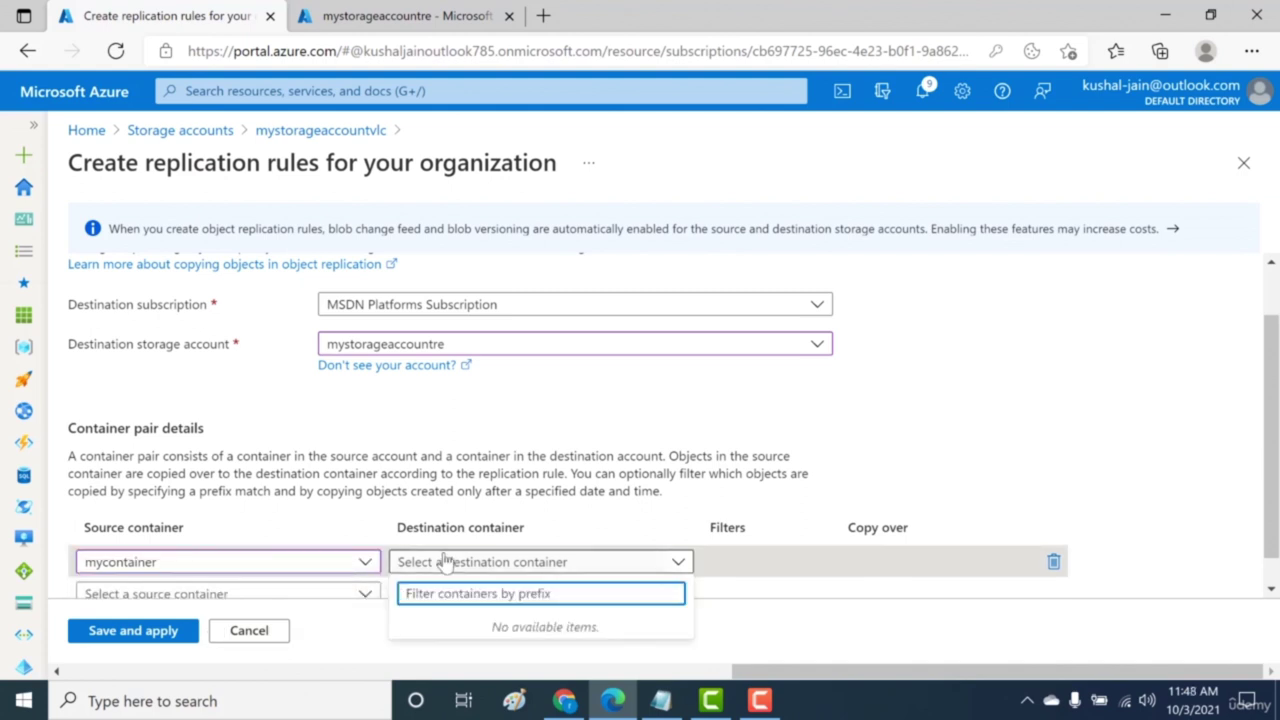
click(400, 16)
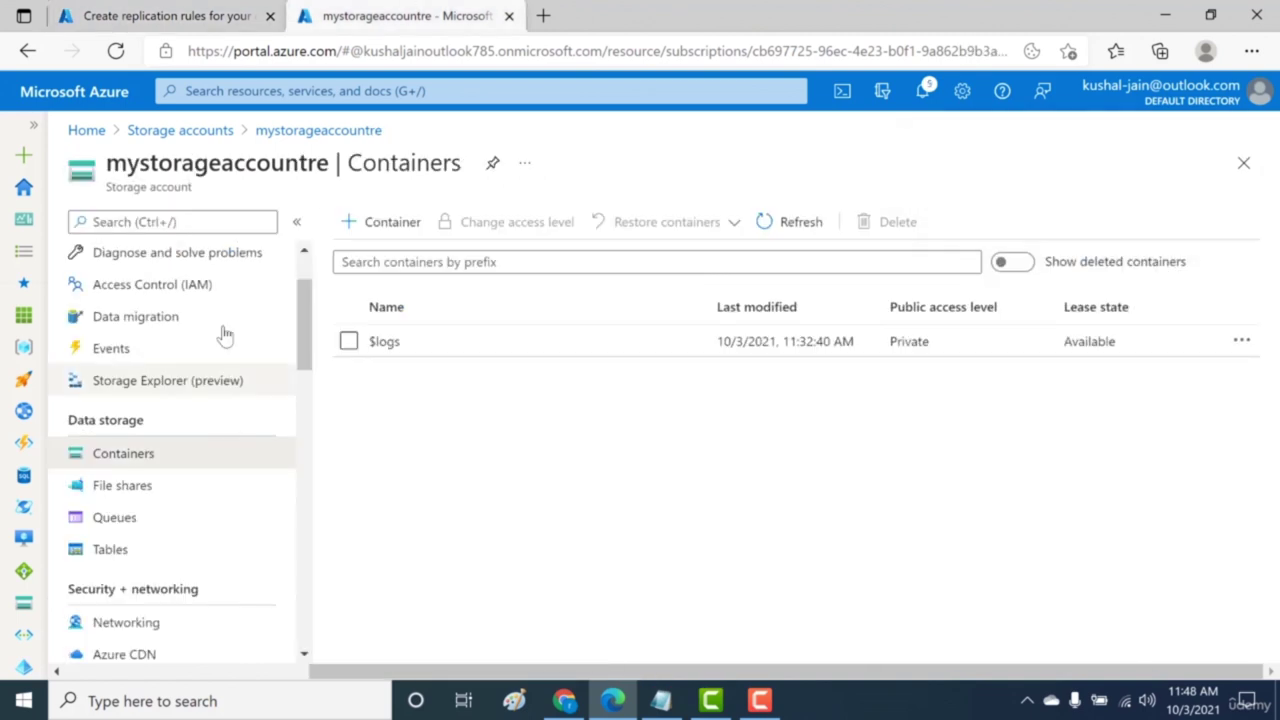
Step: Create a container named mycontainer in mystorageaccountre
click(381, 221)
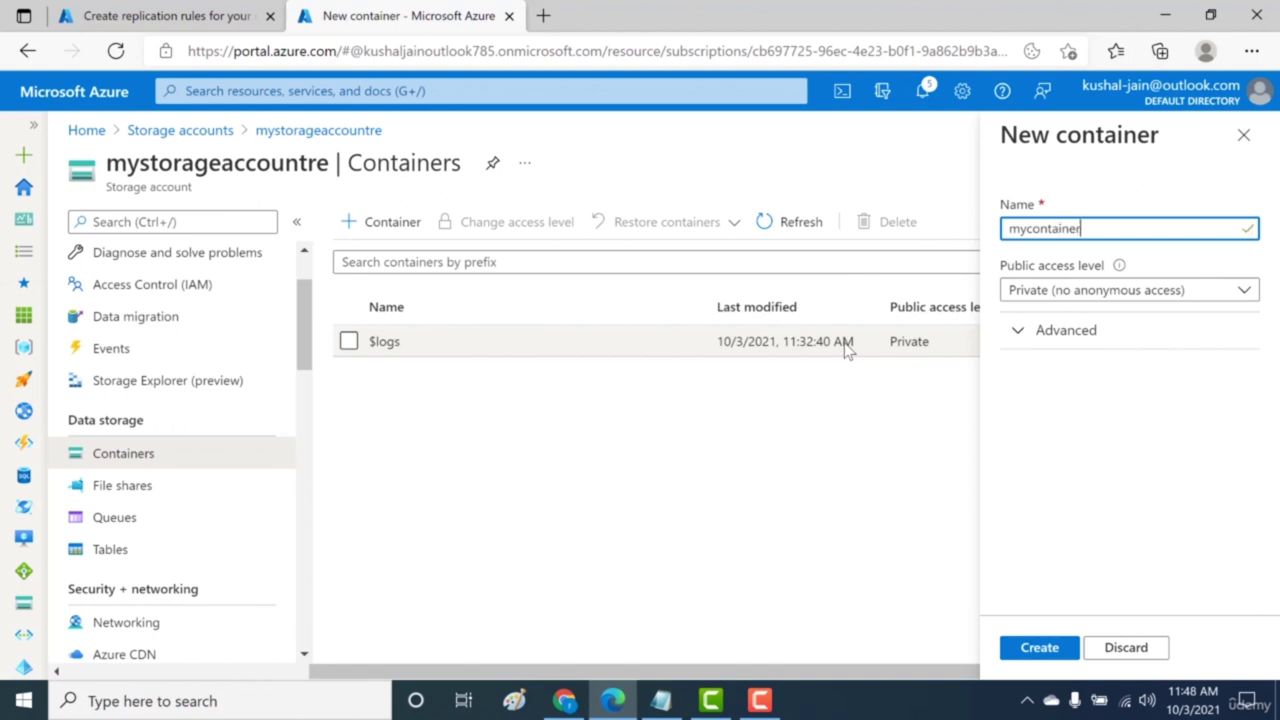
click(1040, 648)
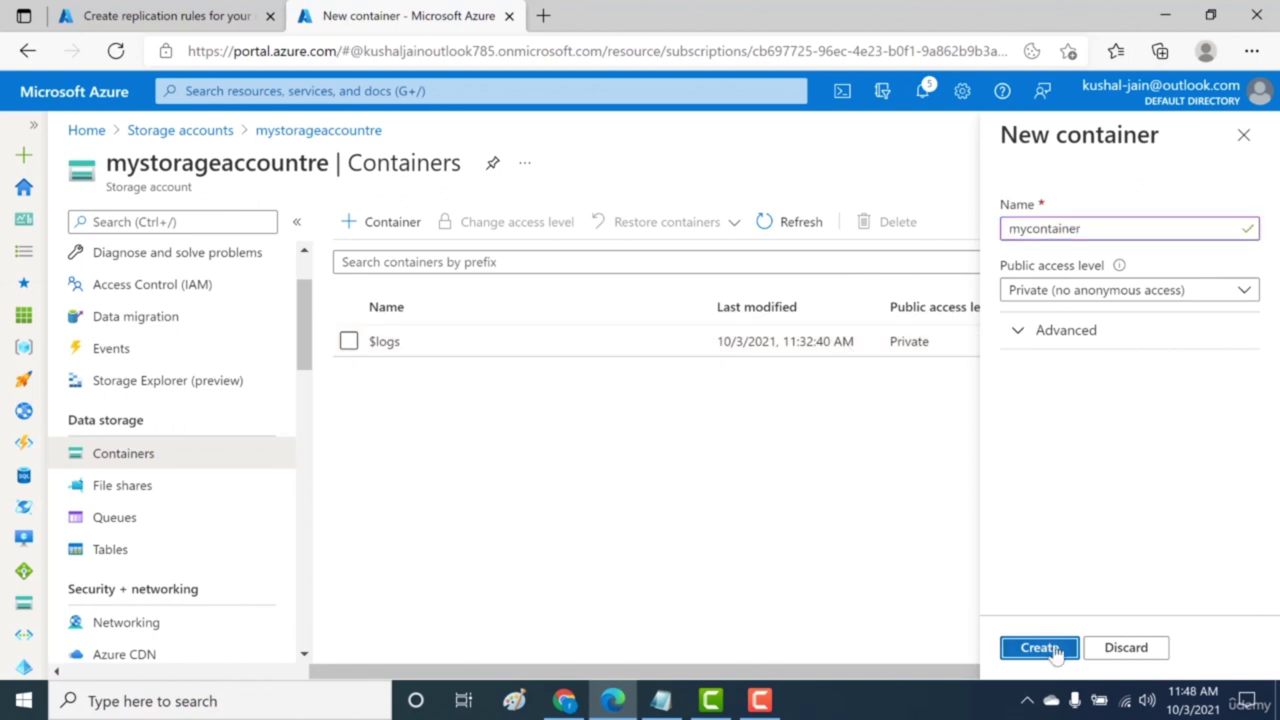
click(172, 12)
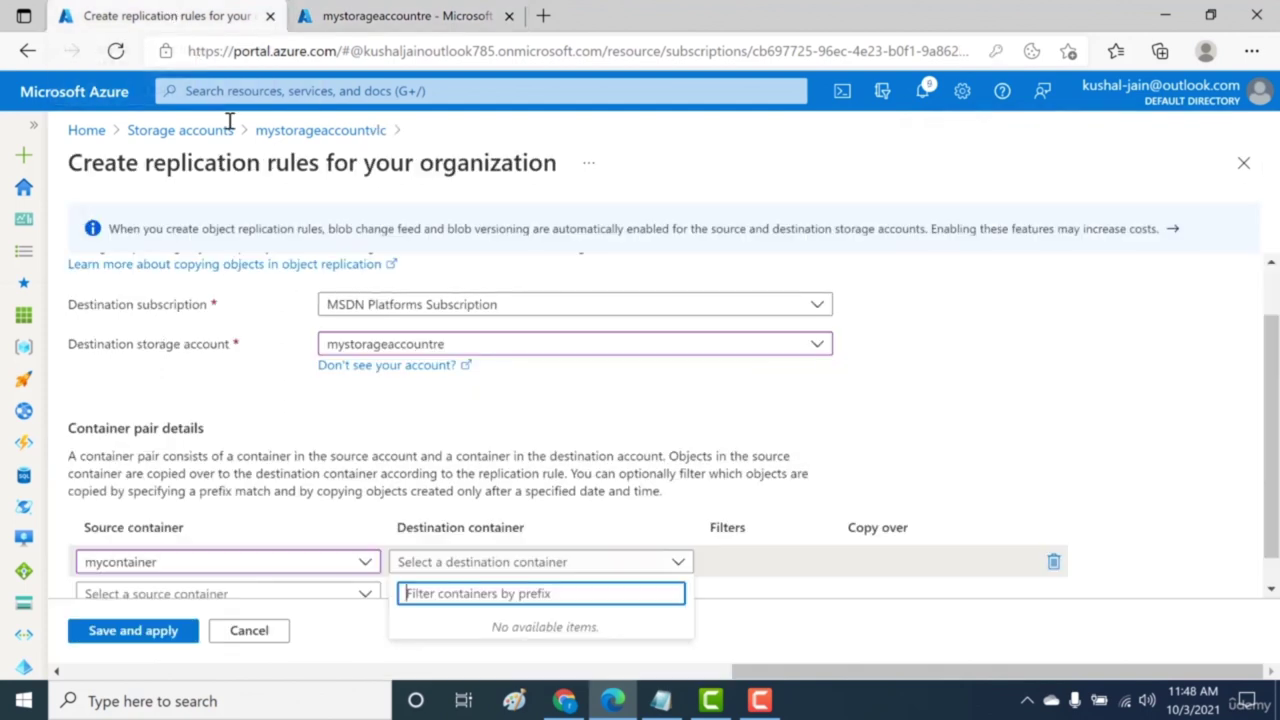
Step: Discard the unsaved replication rule and begin a fresh one for mystorageaccountvlc
click(318, 130)
click(746, 164)
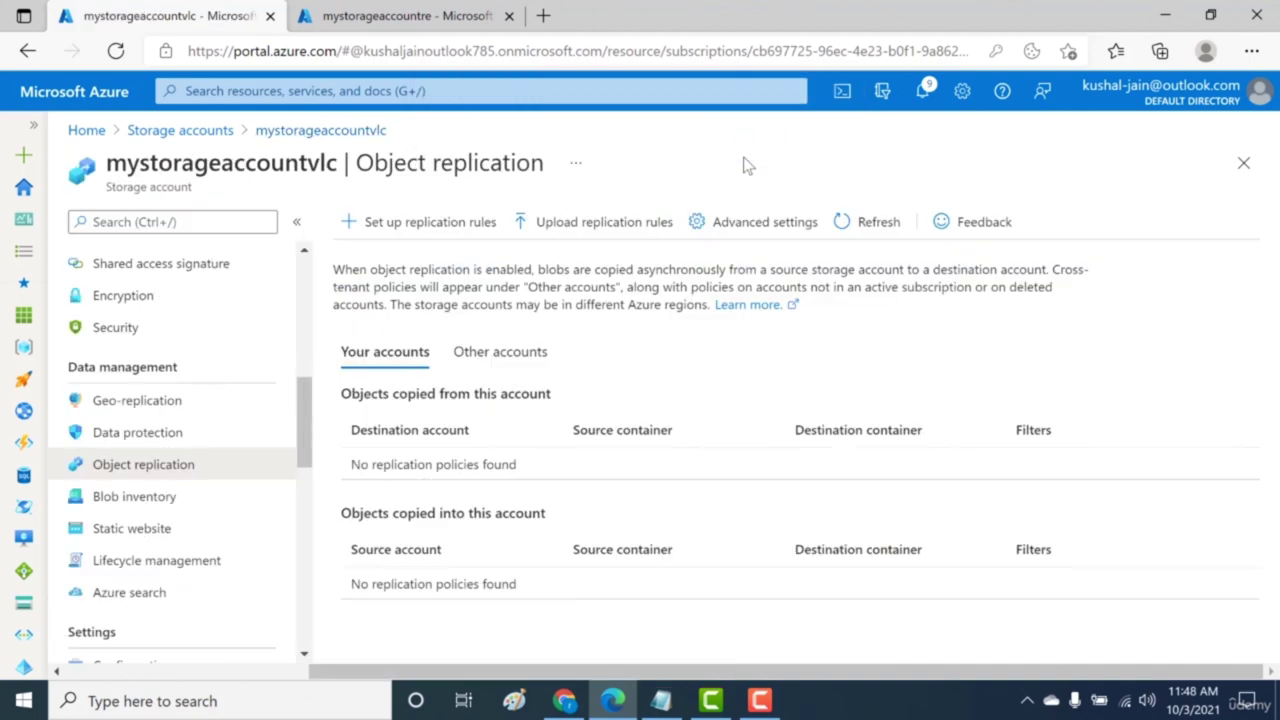
click(479, 240)
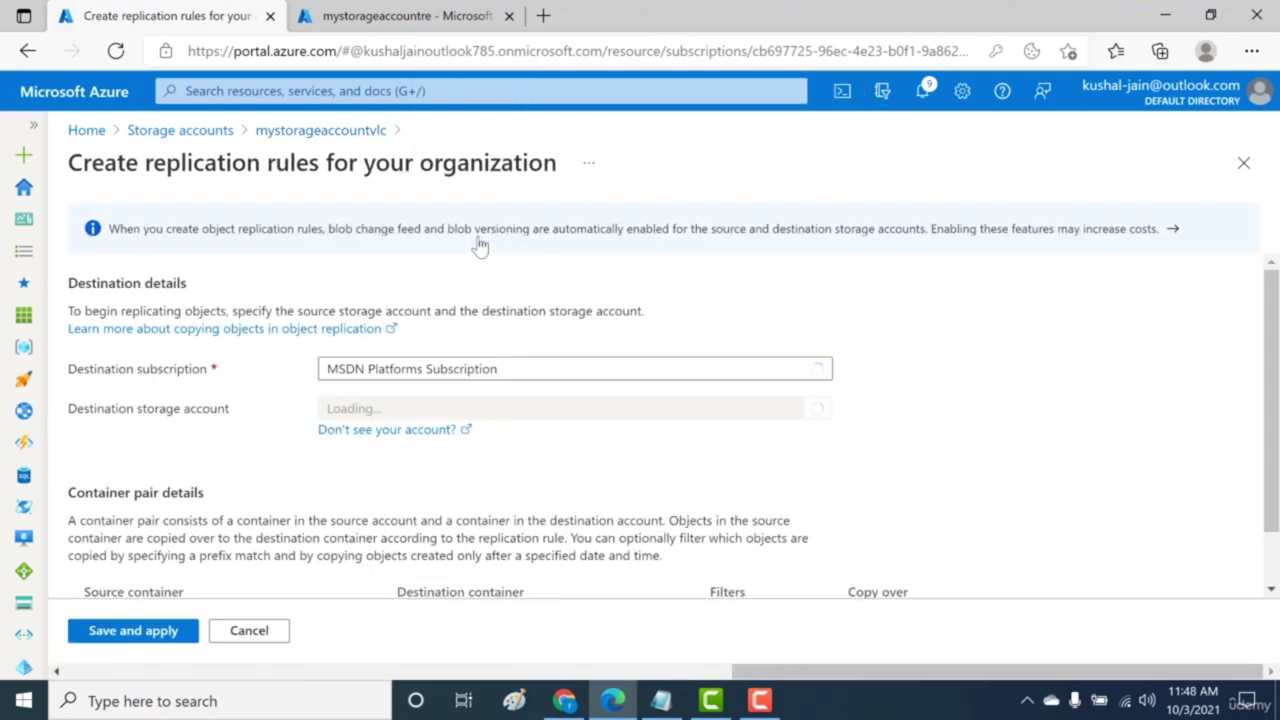
Step: Select mystorageaccountre as destination account and mycontainer as source container
click(521, 412)
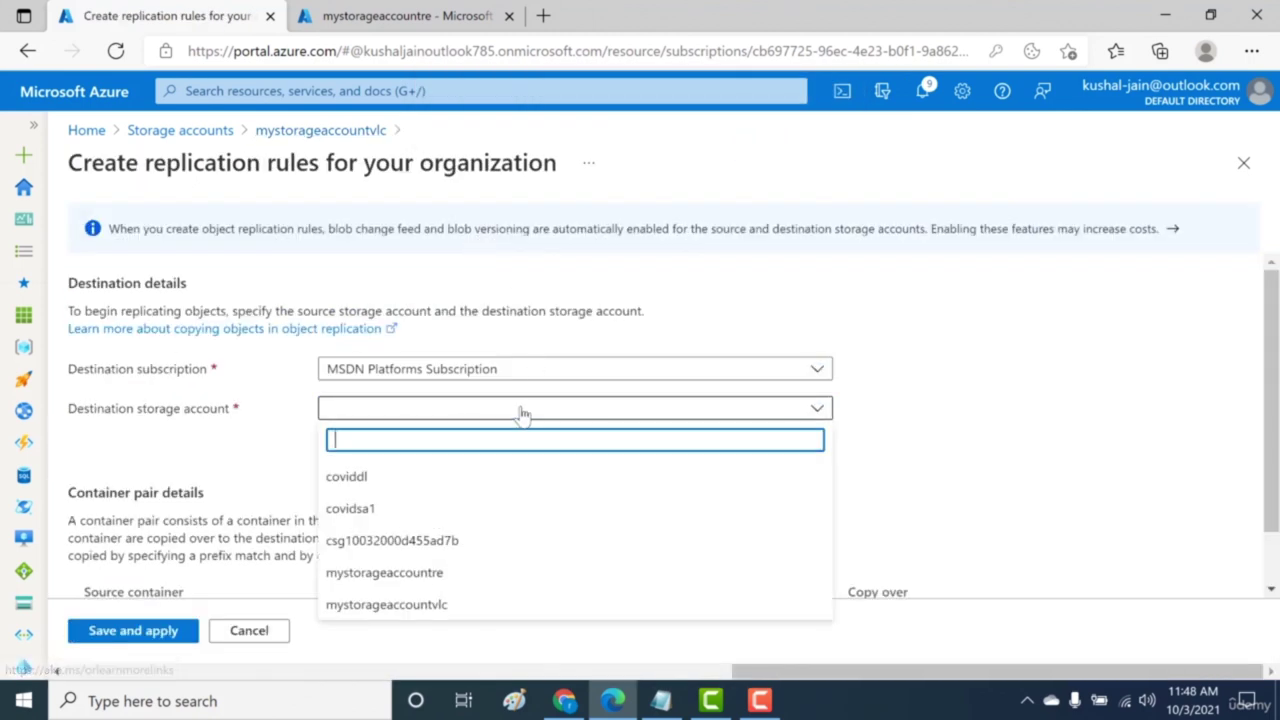
click(484, 578)
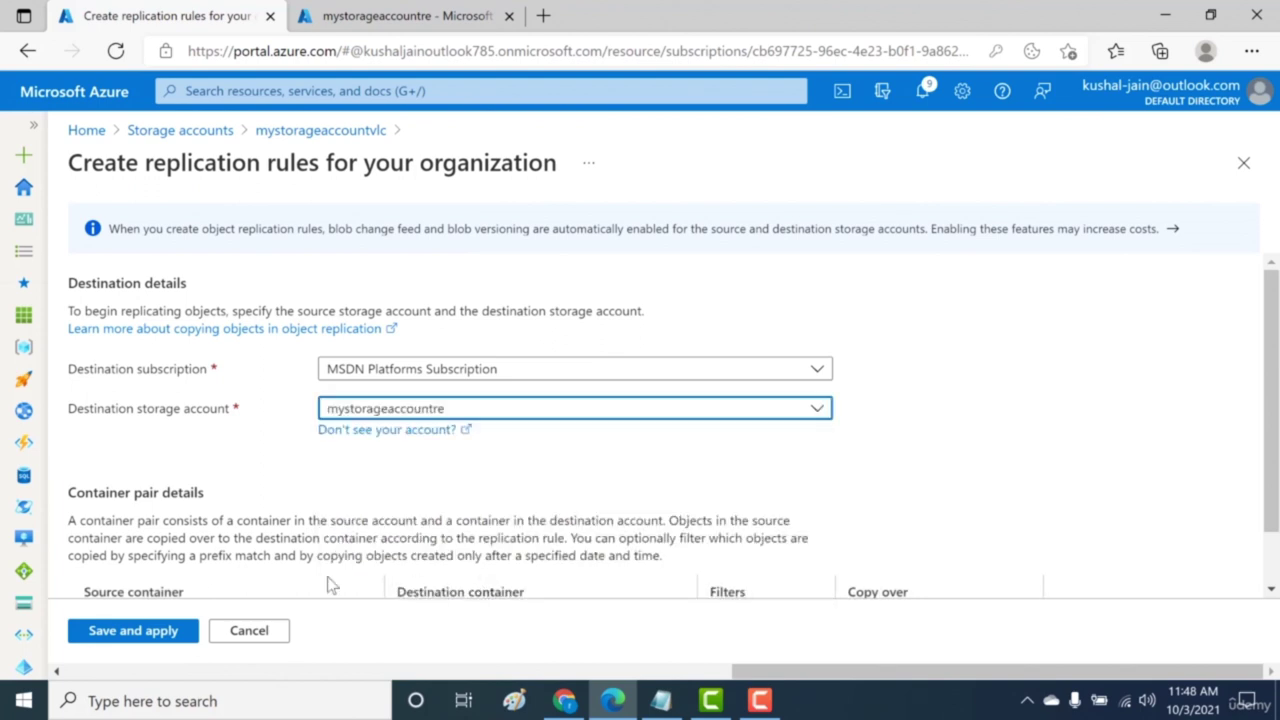
scroll(484, 578, down, 1)
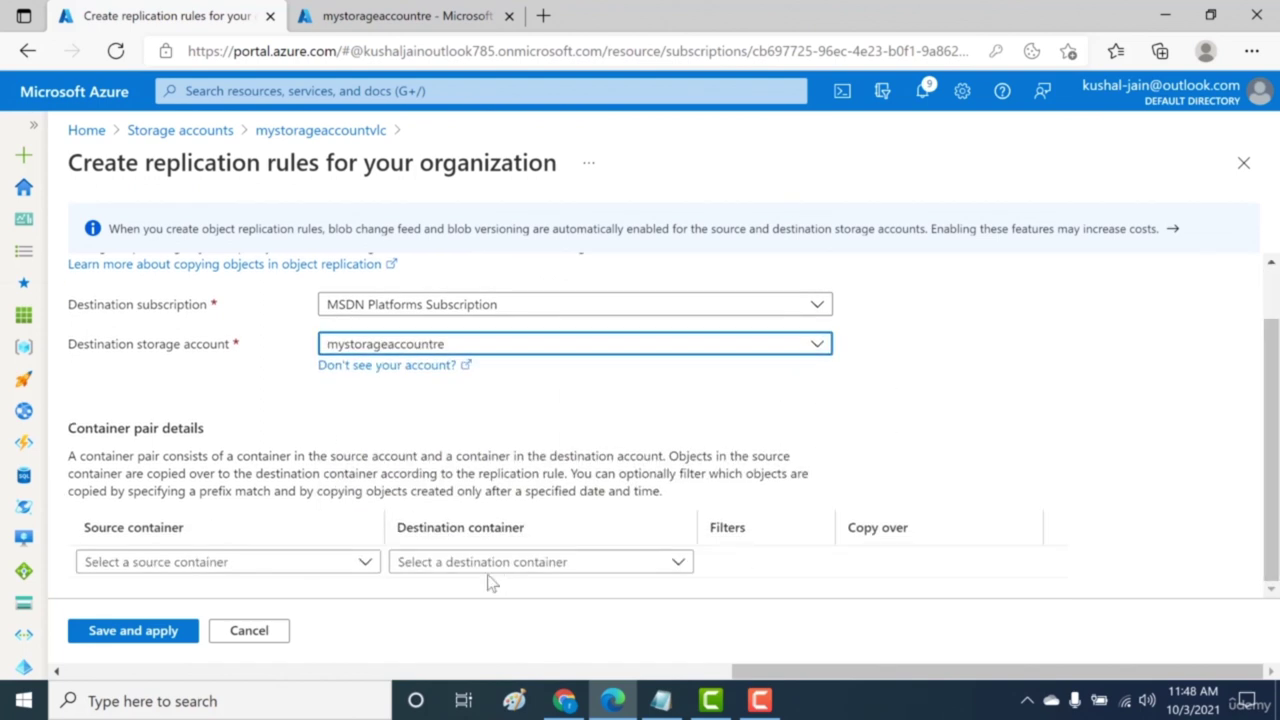
click(260, 565)
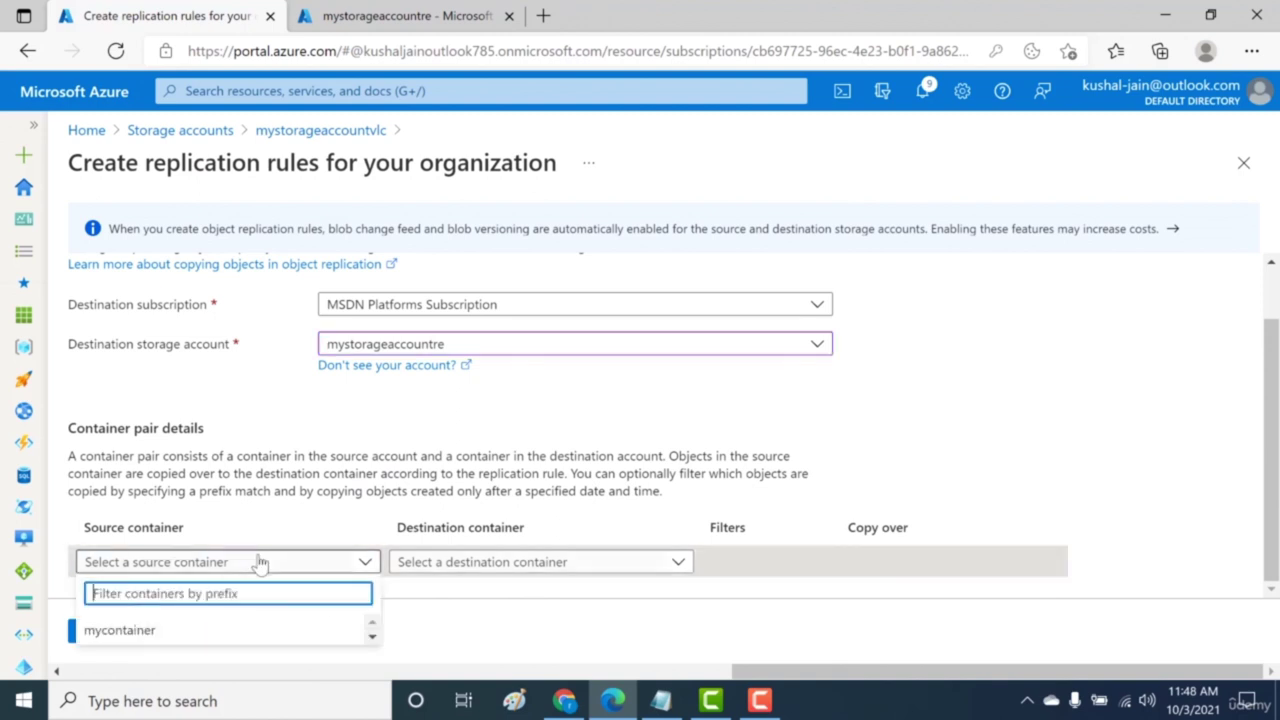
click(243, 634)
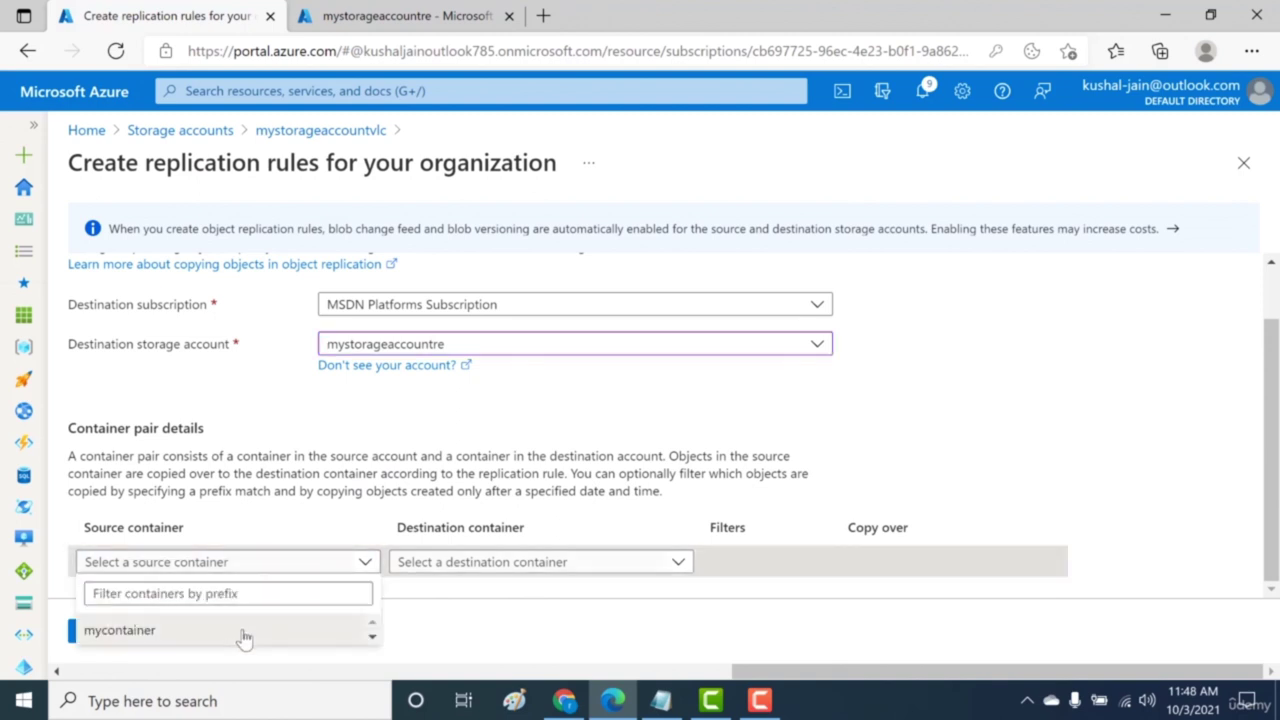
Step: Set mycontainer as the destination container and save the replication rule
click(407, 562)
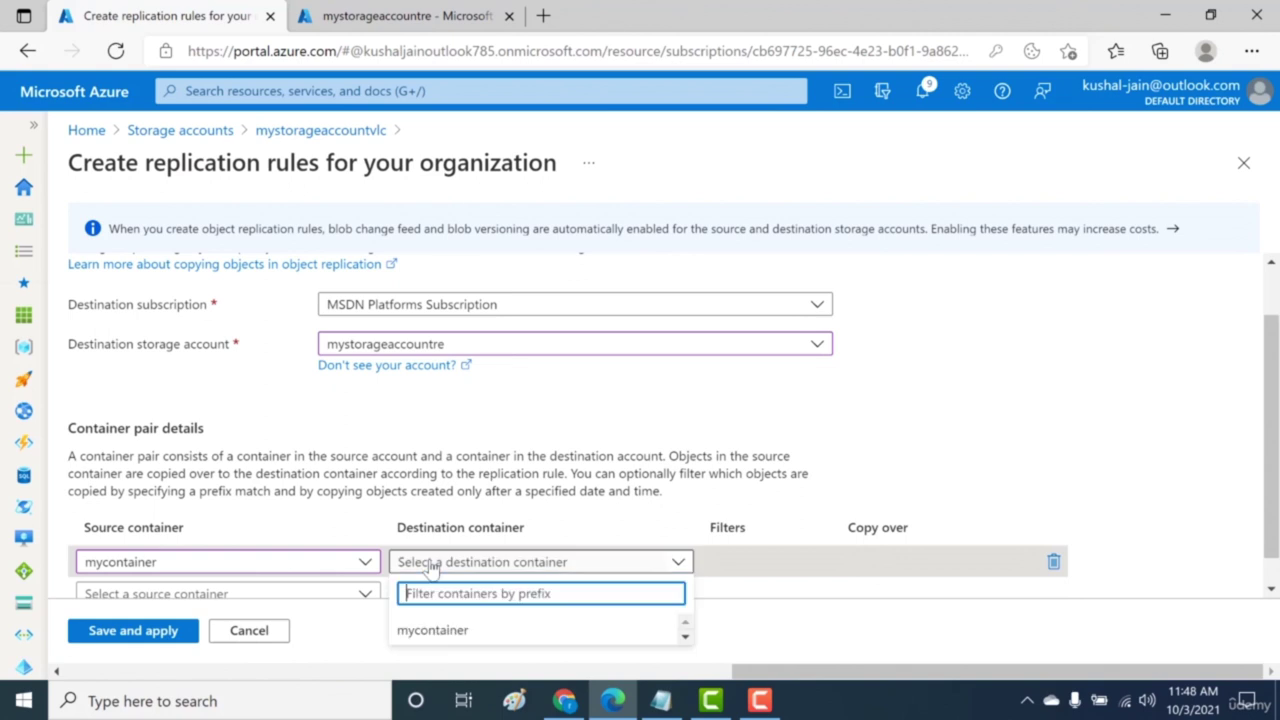
click(318, 14)
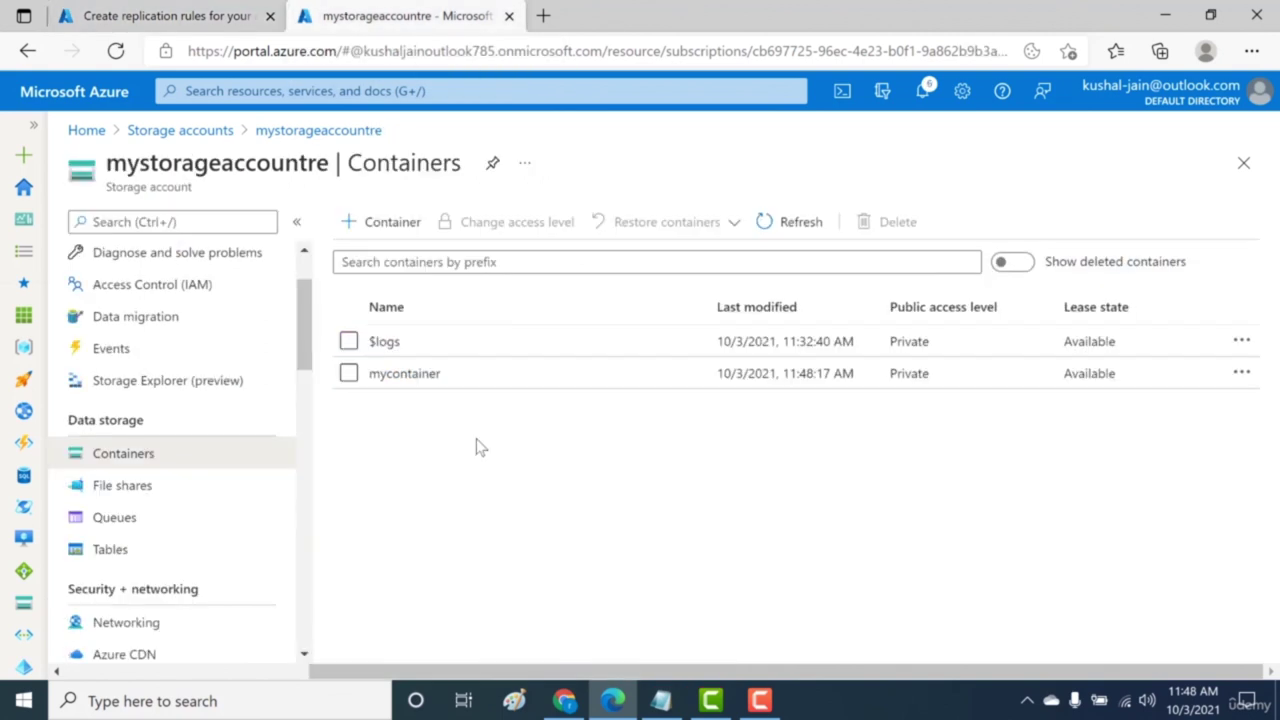
click(190, 16)
click(411, 632)
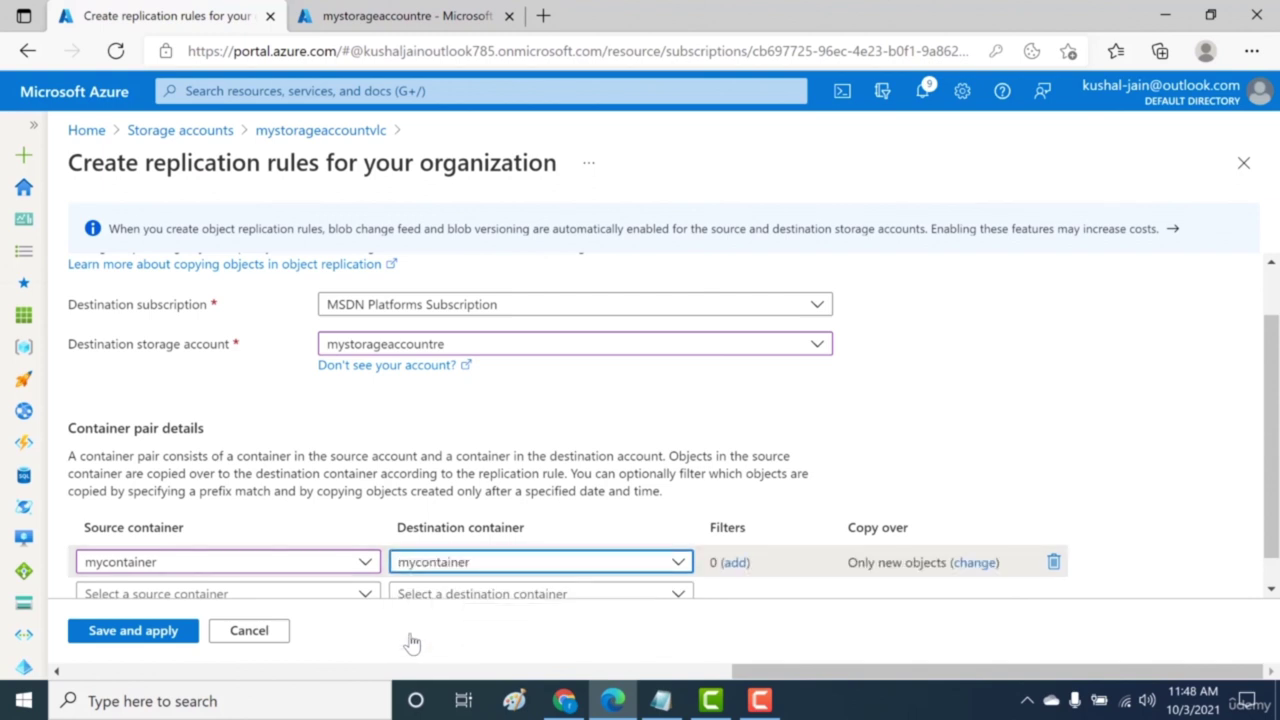
scroll(700, 590, down, 1)
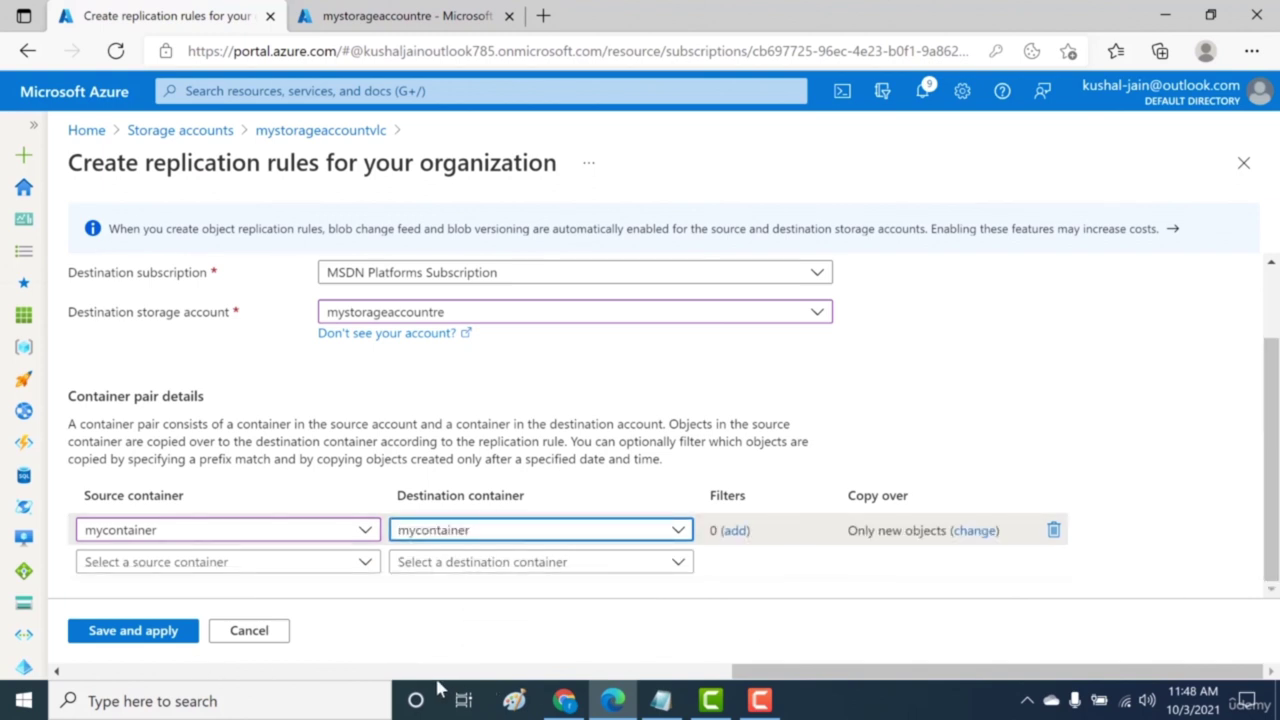
click(140, 634)
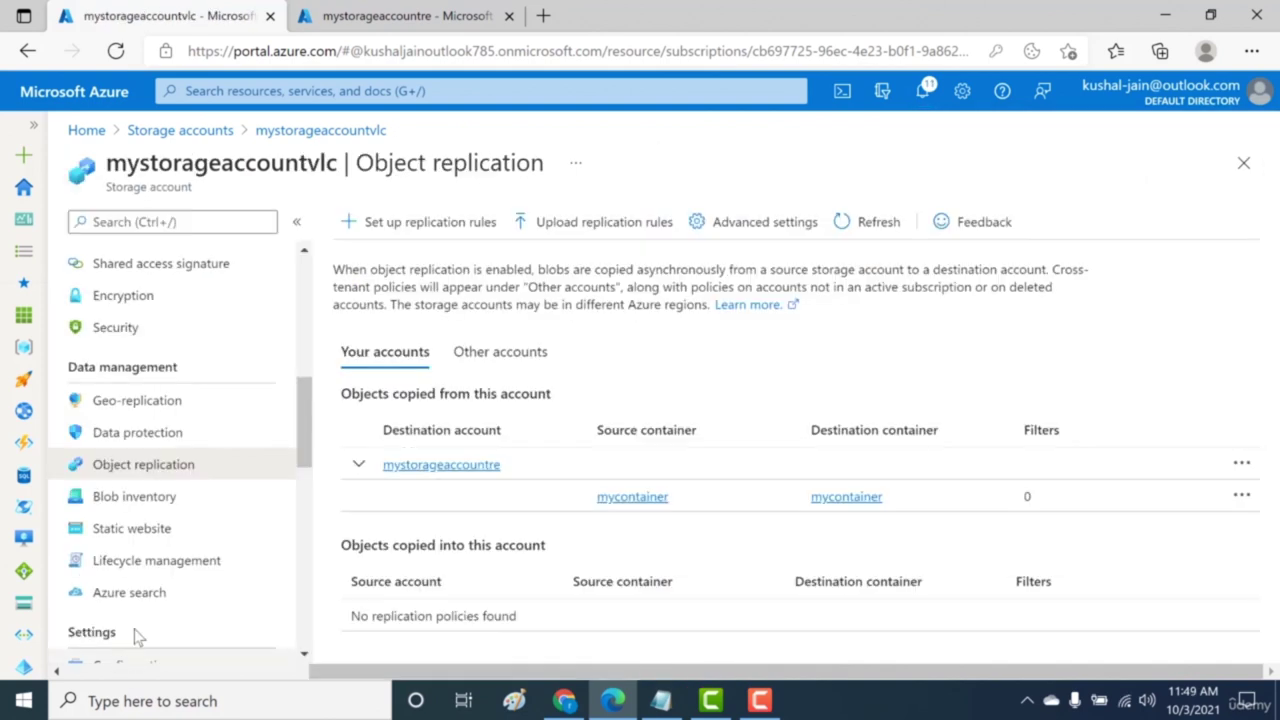
Step: Open mycontainer in mystorageaccountvlc's Containers list
scroll(300, 300, up, 4)
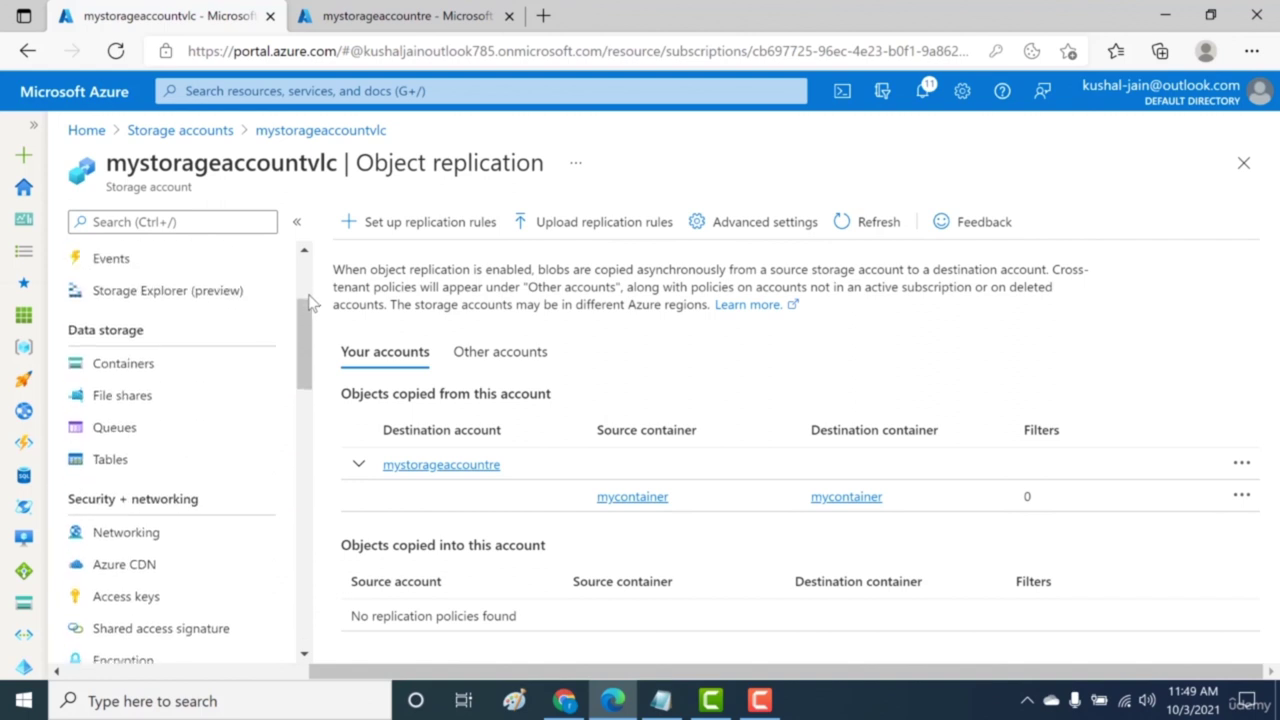
click(214, 368)
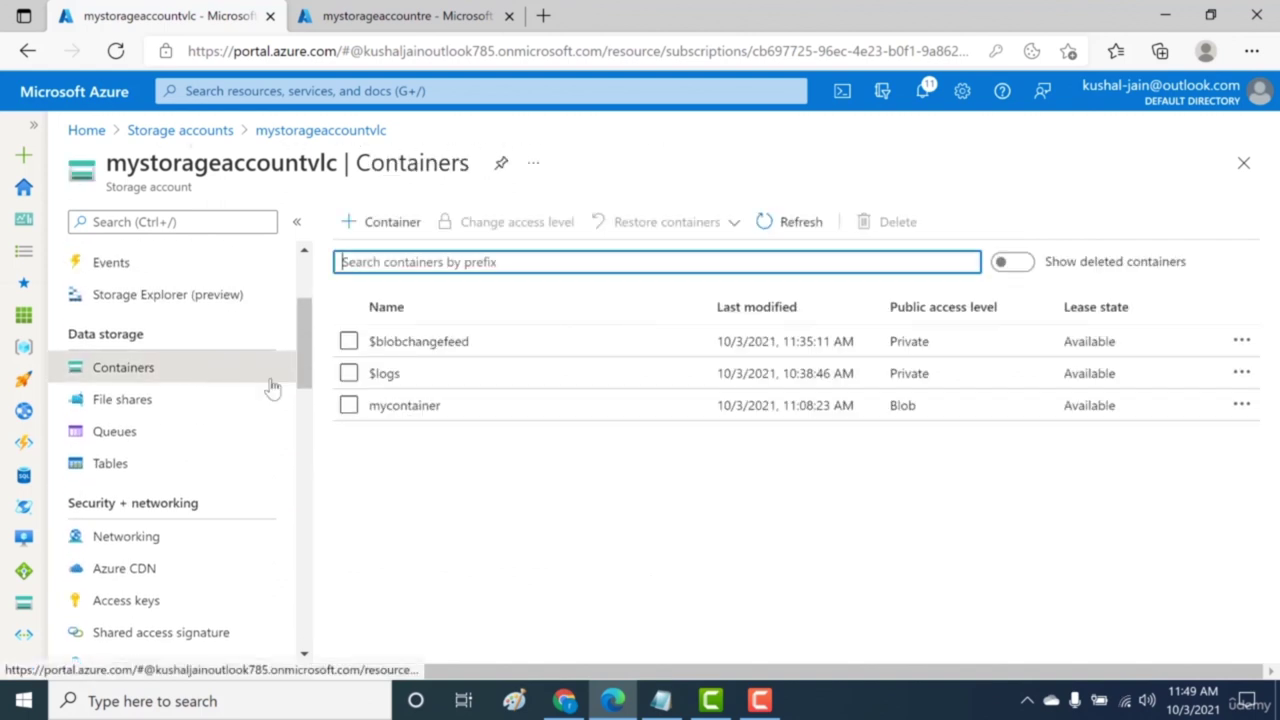
click(404, 406)
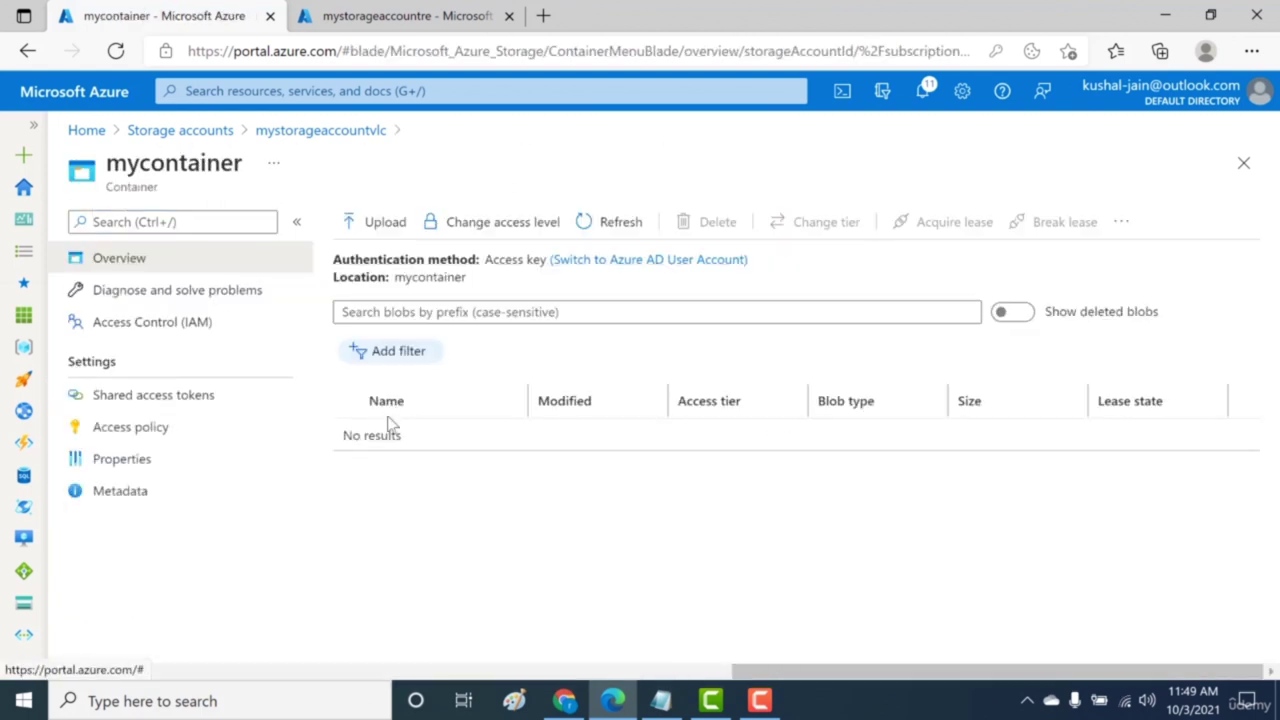
Step: Upload aws+serverless.png into mycontainer and close the Upload blob panel
click(386, 221)
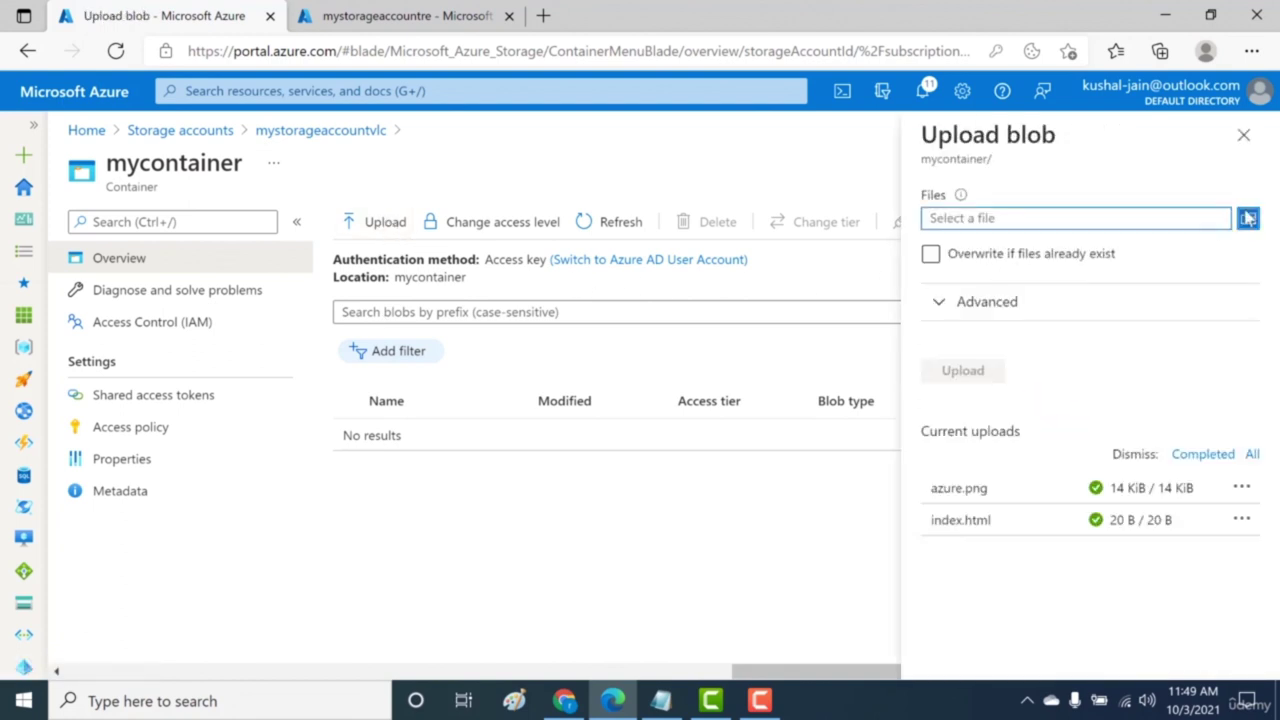
click(1248, 218)
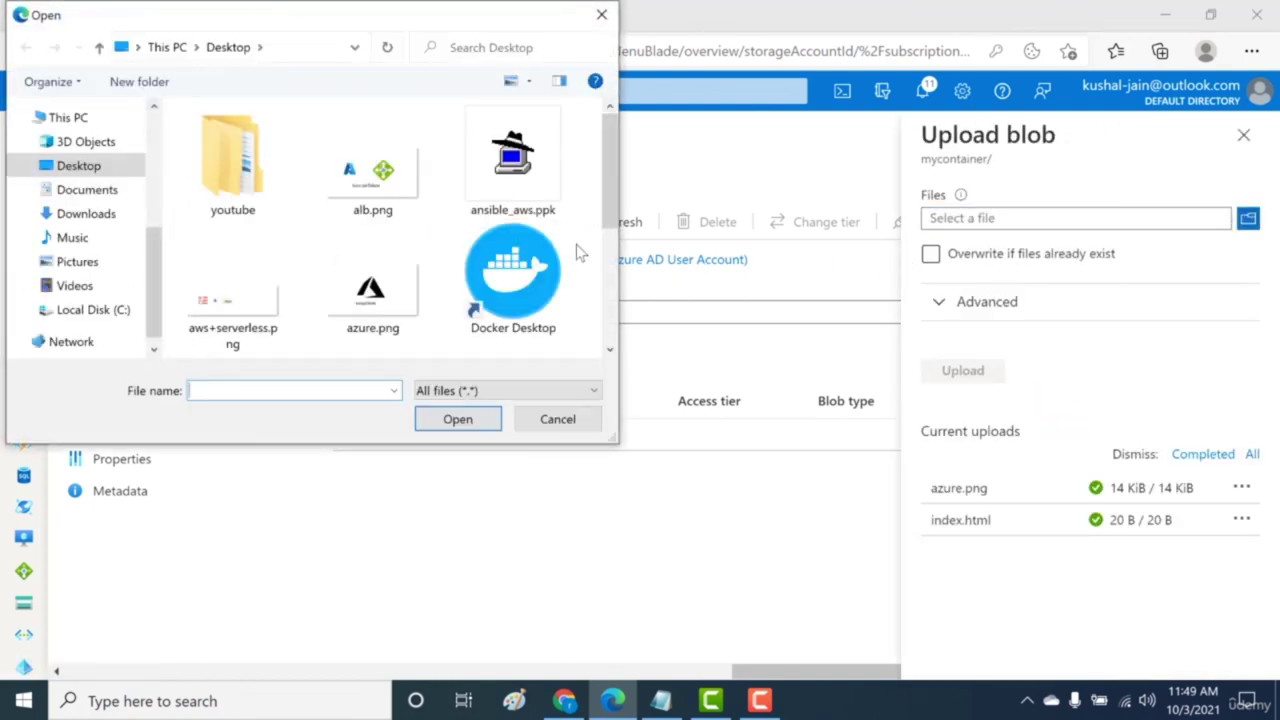
click(250, 312)
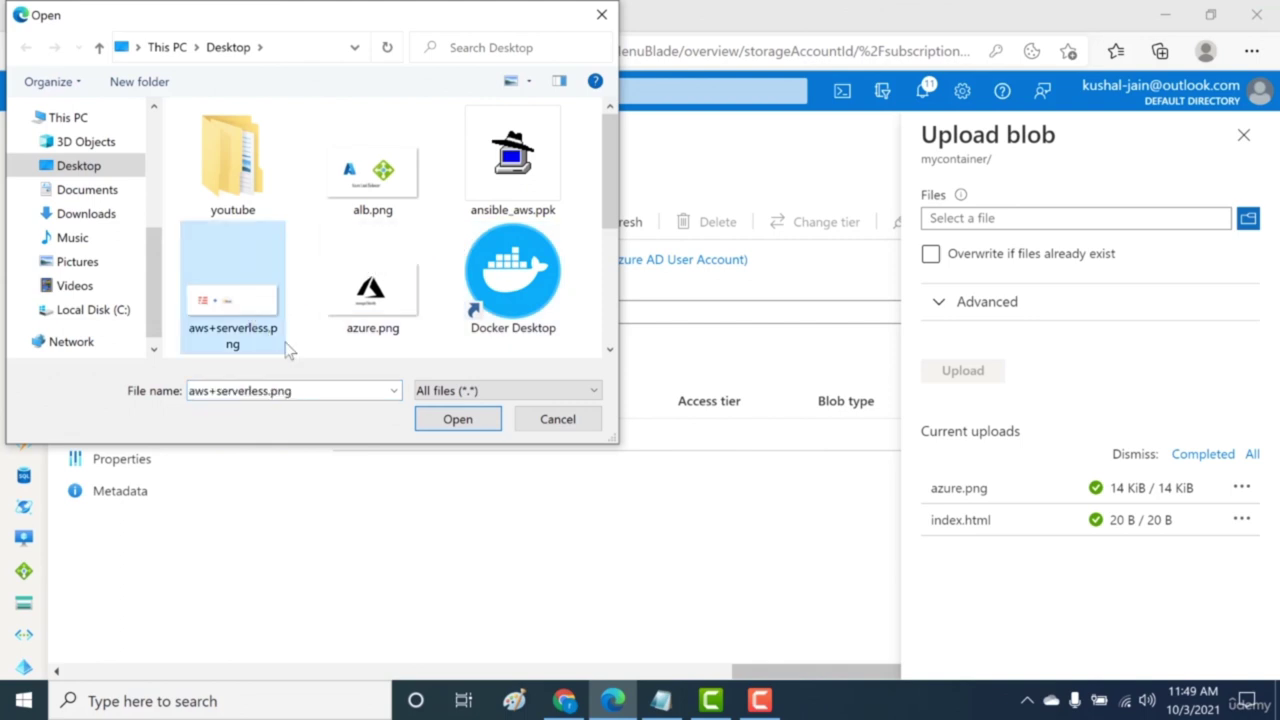
click(432, 415)
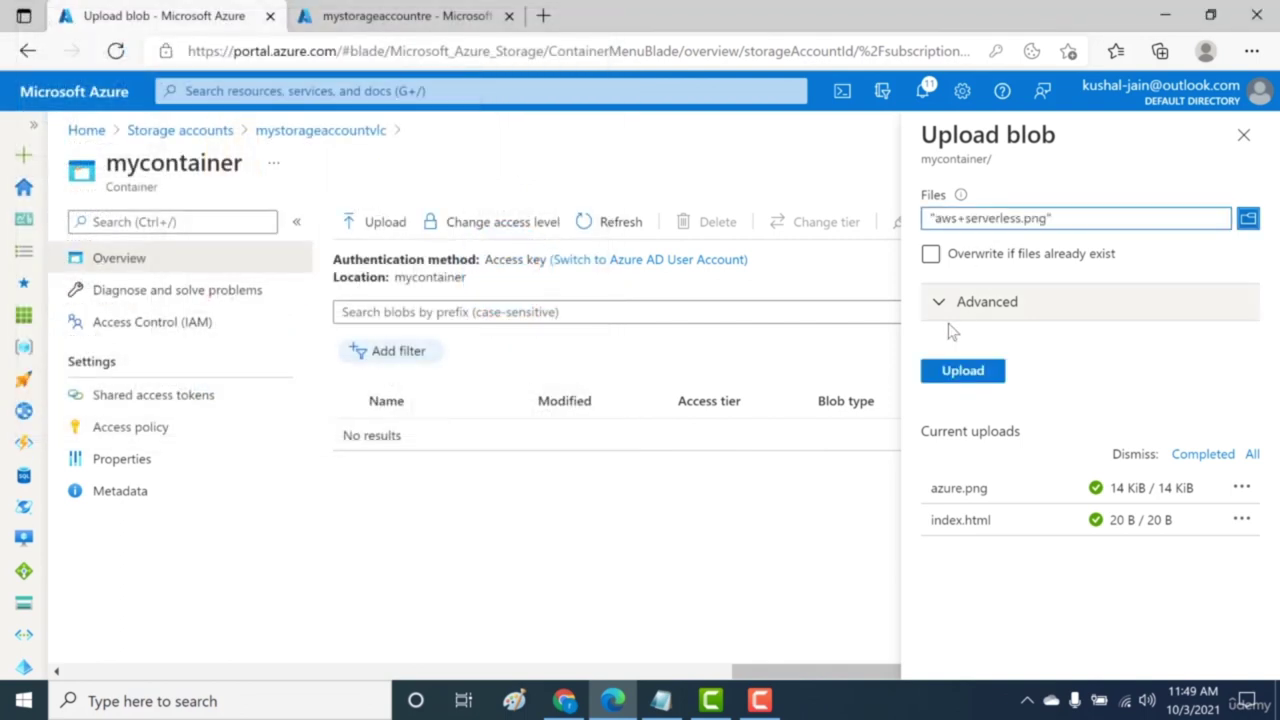
click(950, 378)
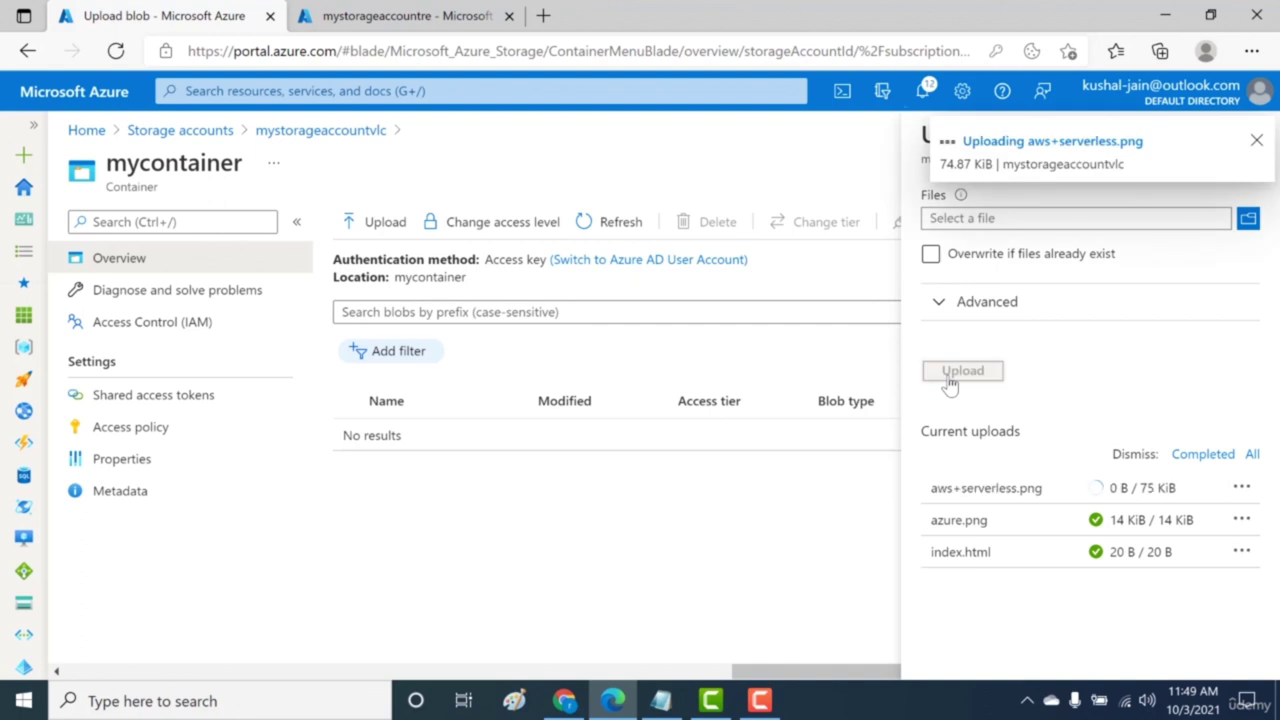
click(1257, 142)
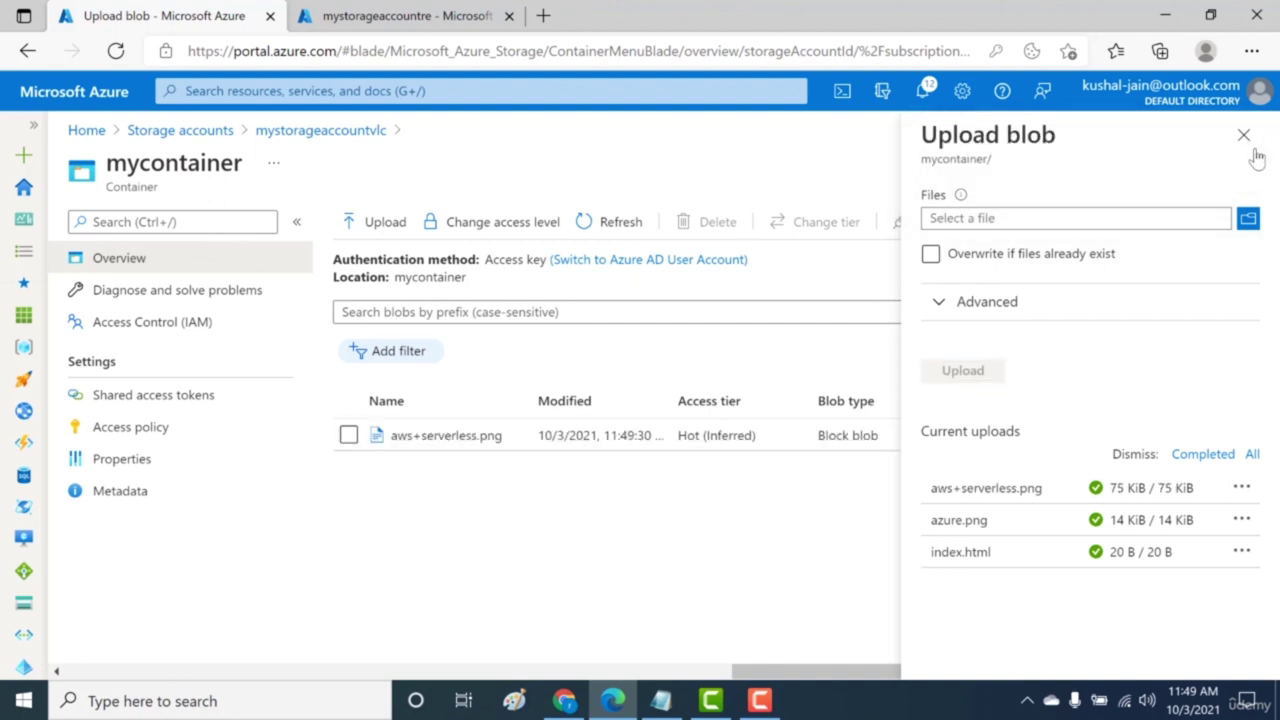
click(1244, 136)
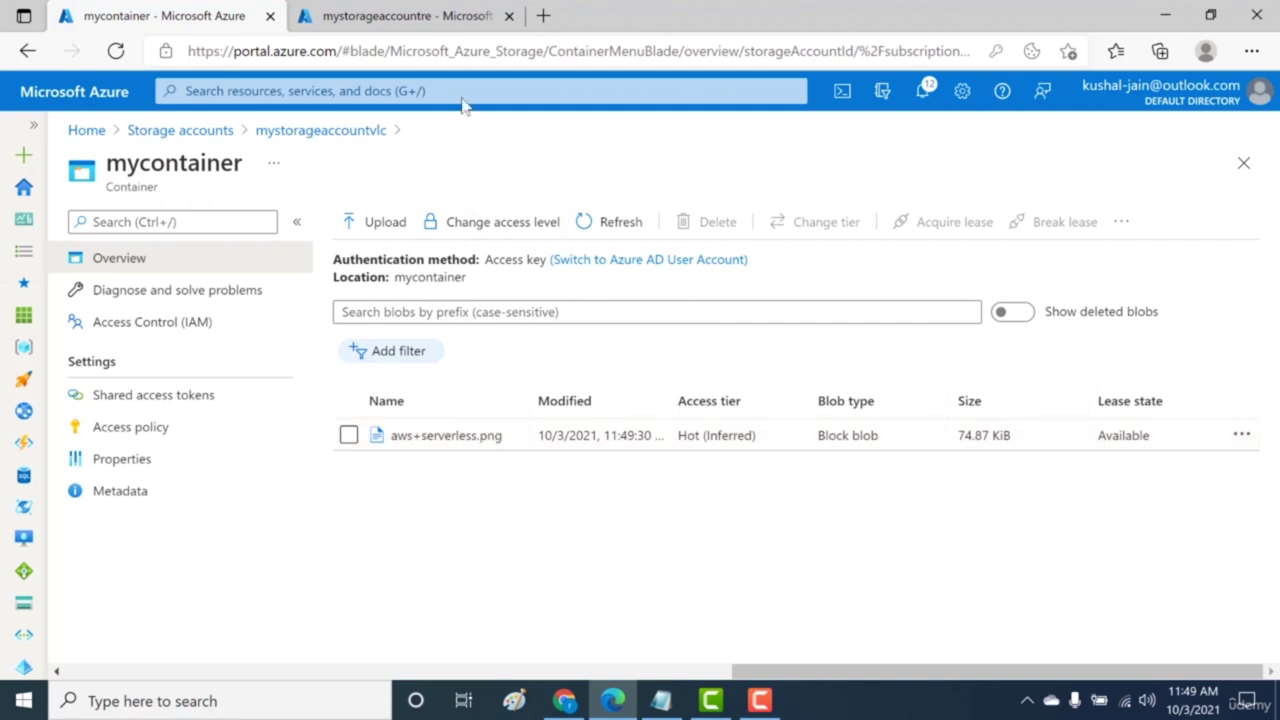
Step: Open mycontainer in mystorageaccountre and refresh until aws+serverless.png (74.87 KiB) appears
click(458, 12)
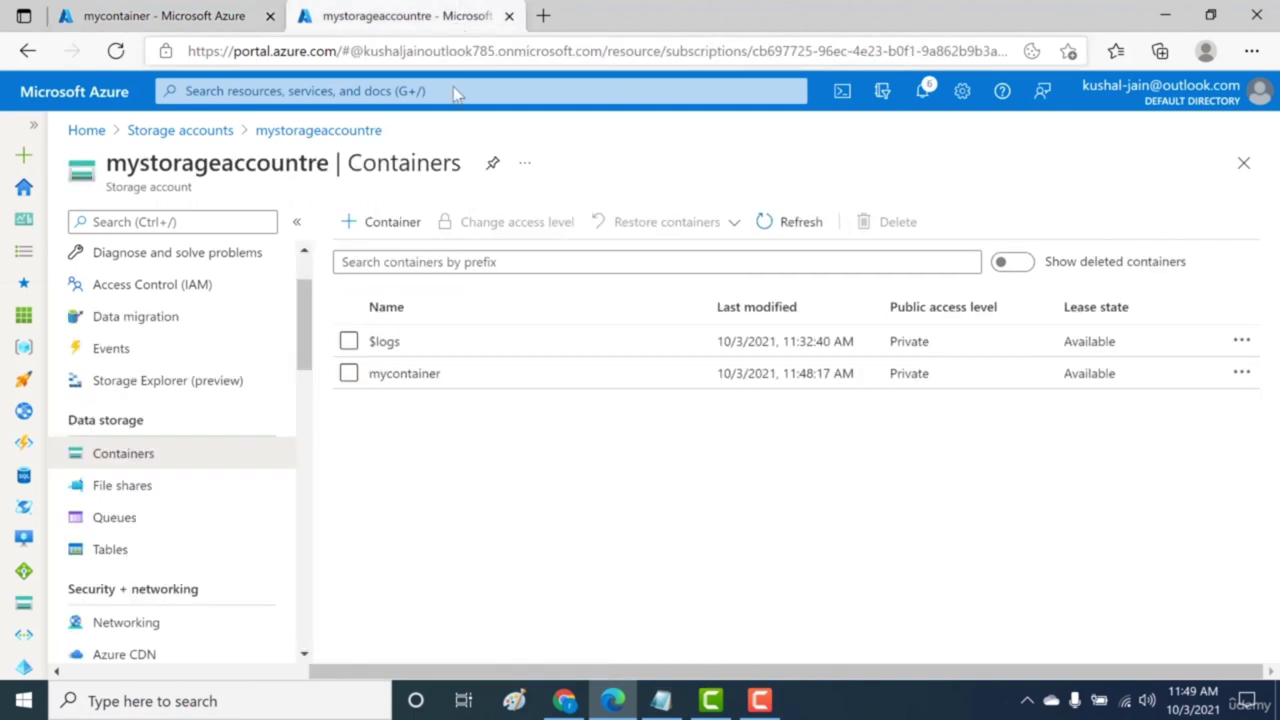
click(424, 376)
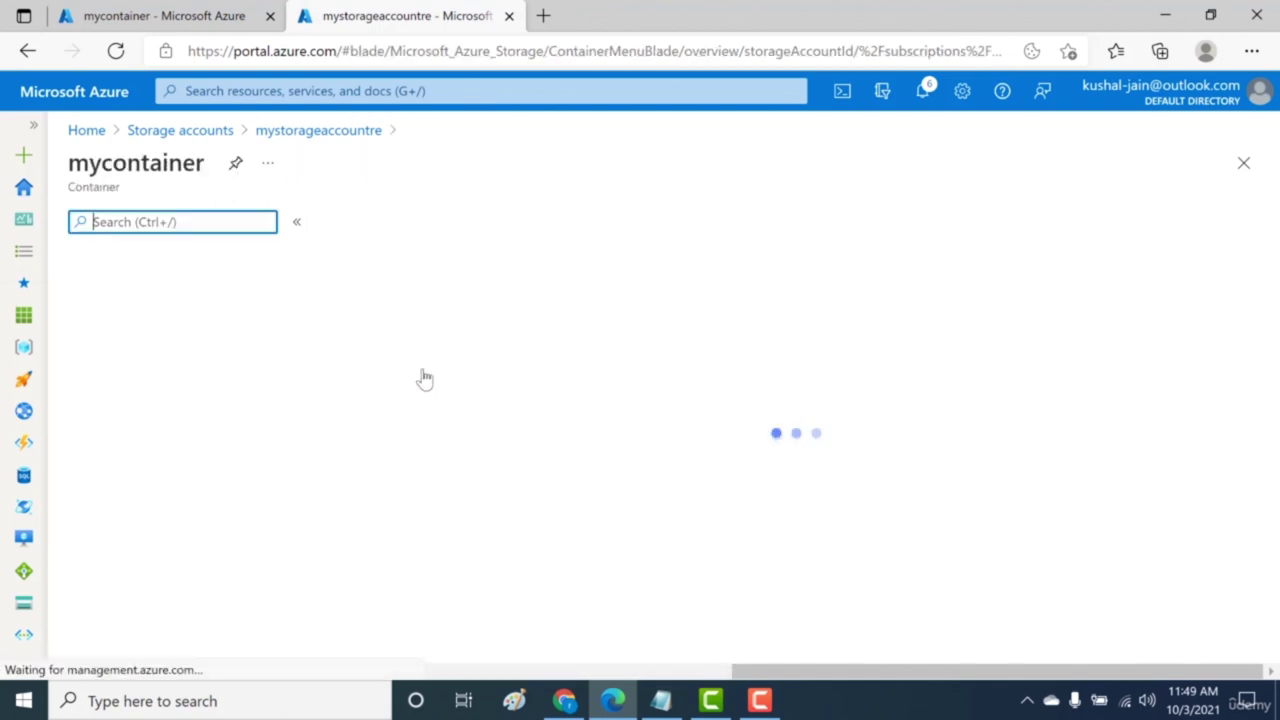
click(617, 236)
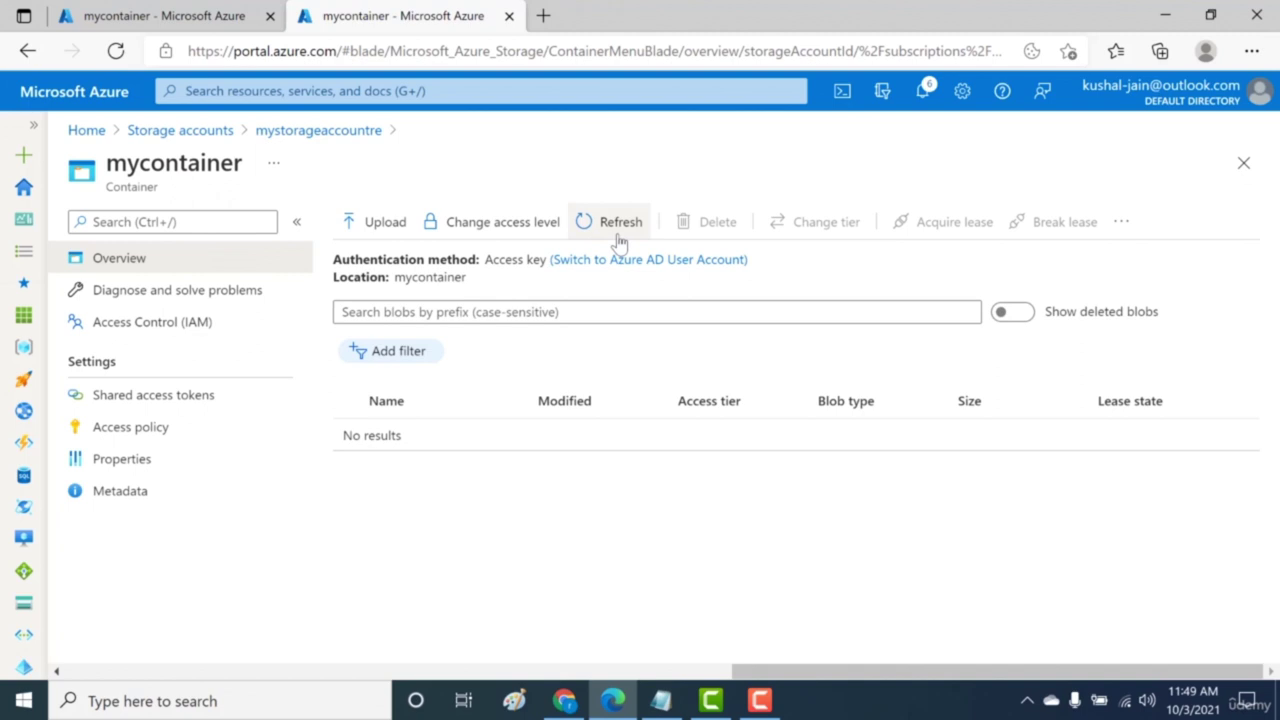
click(619, 240)
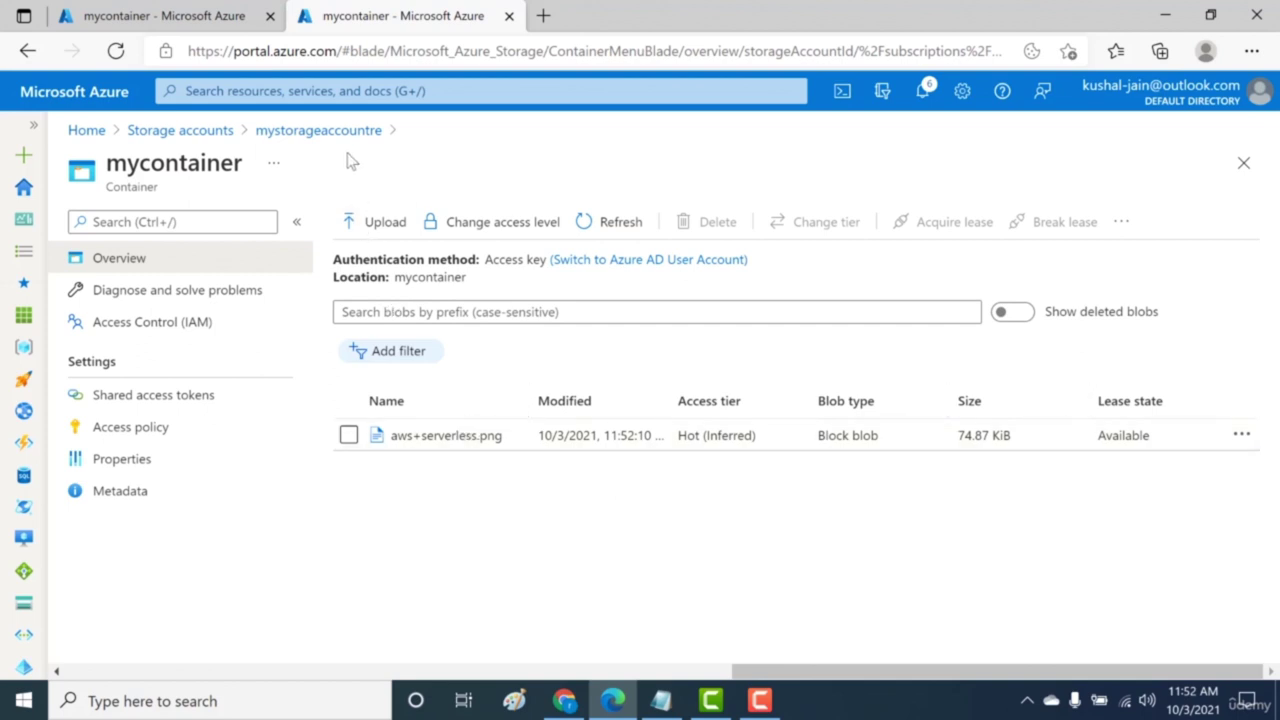
click(318, 130)
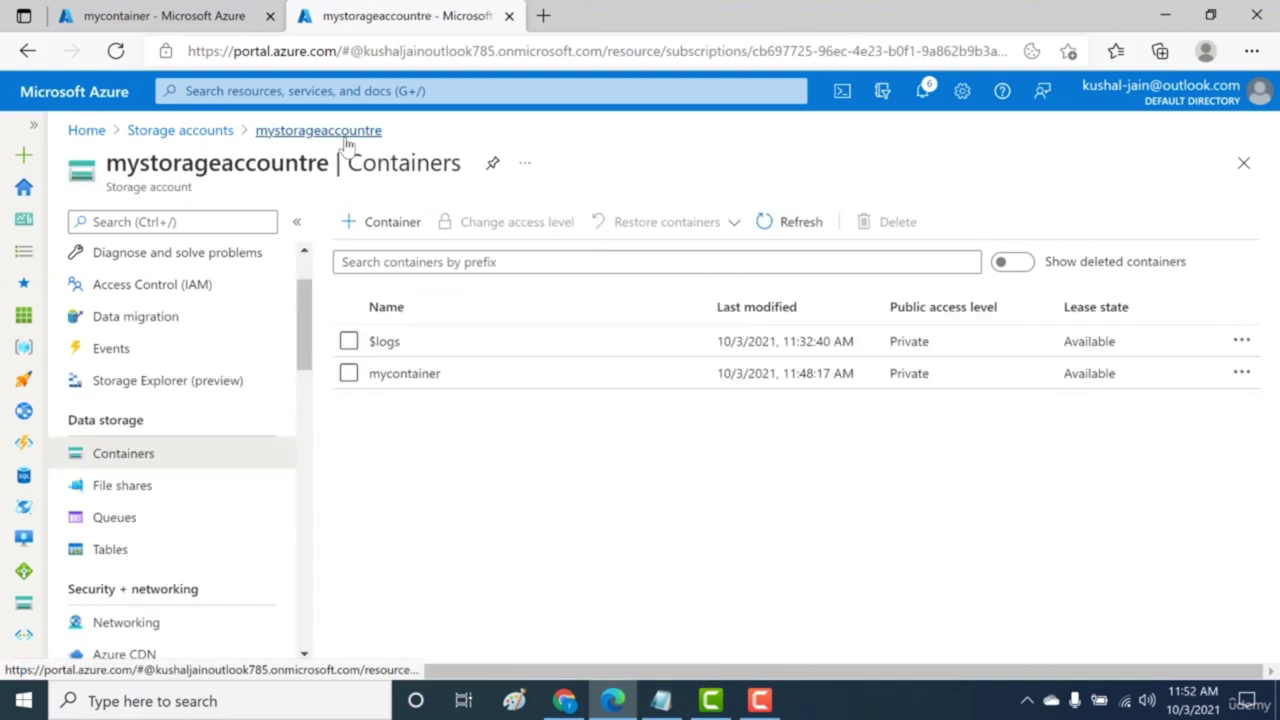
click(405, 373)
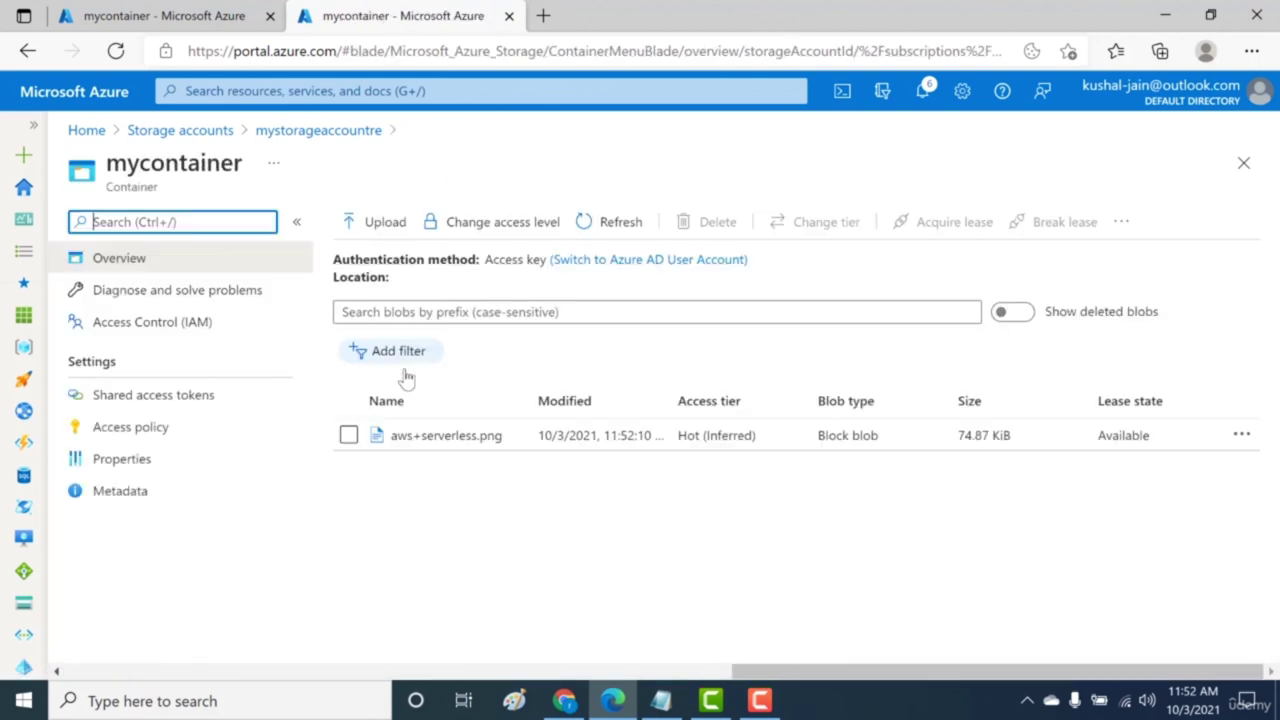
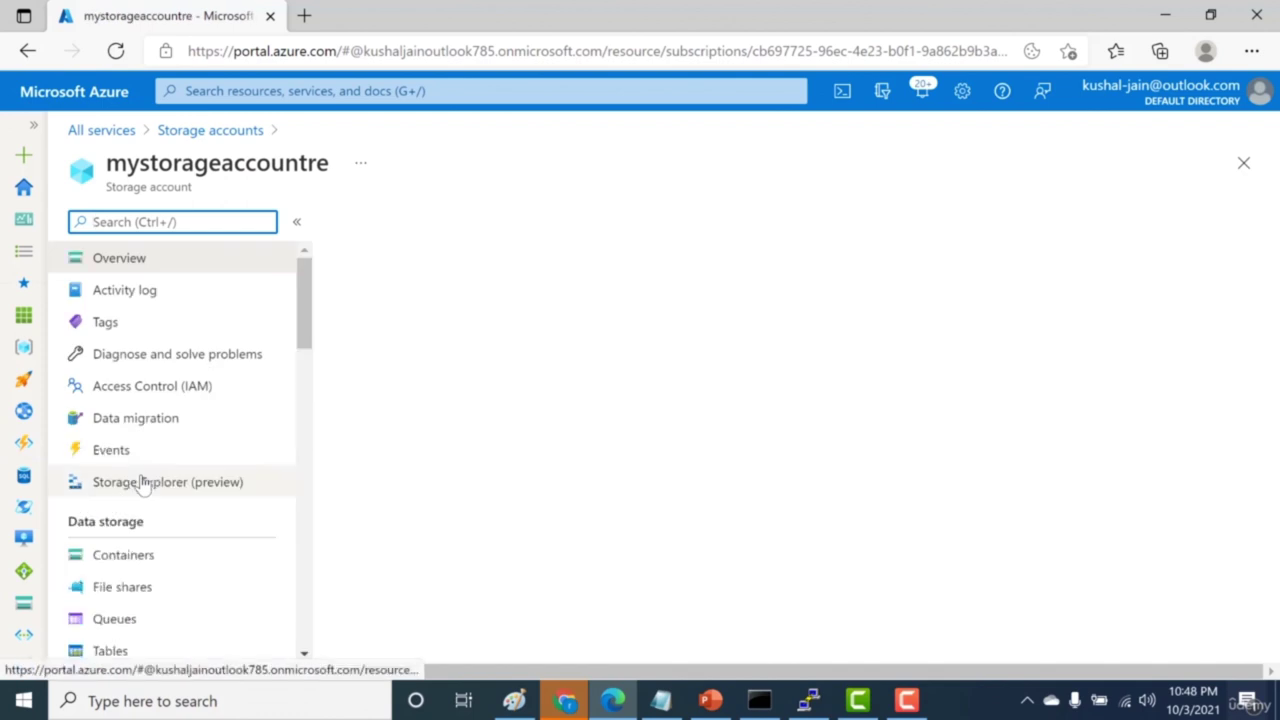
Step: Create a Transaction optimized file share named 'file' with 5 TiB quota, then open it
click(138, 590)
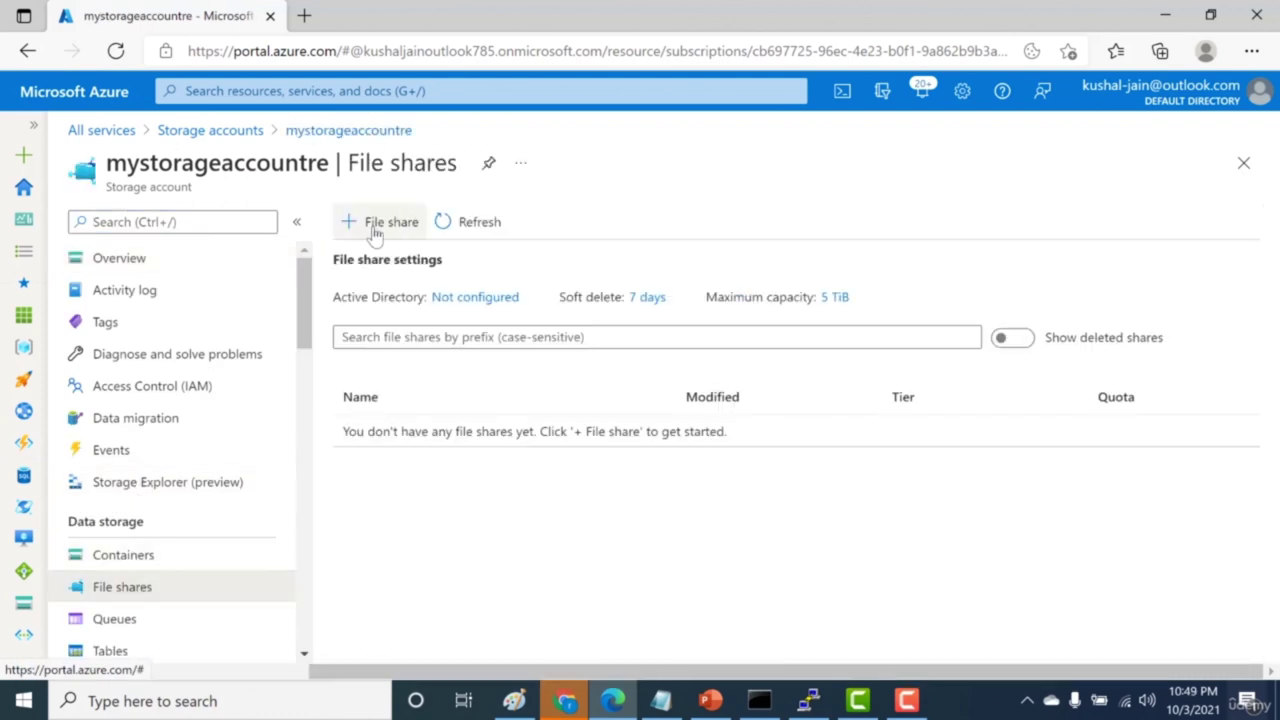
click(375, 228)
text(filefi)
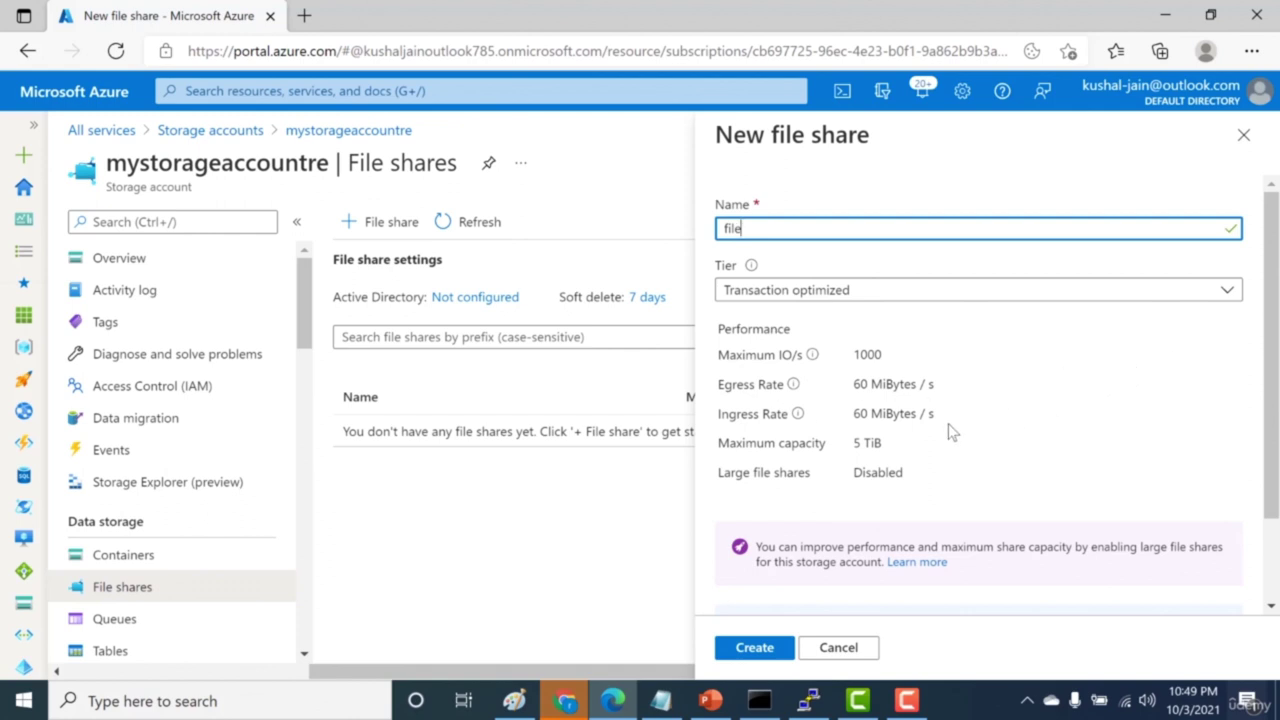
drag(855, 441, 902, 446)
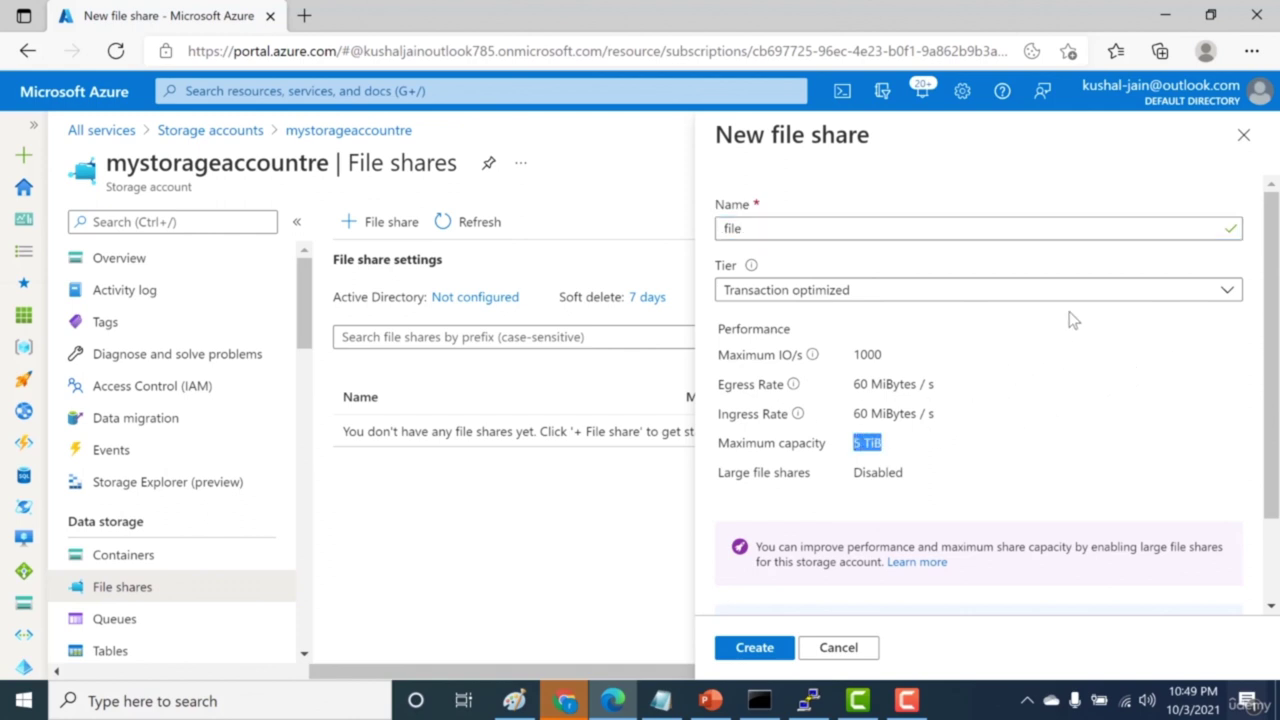
click(1100, 296)
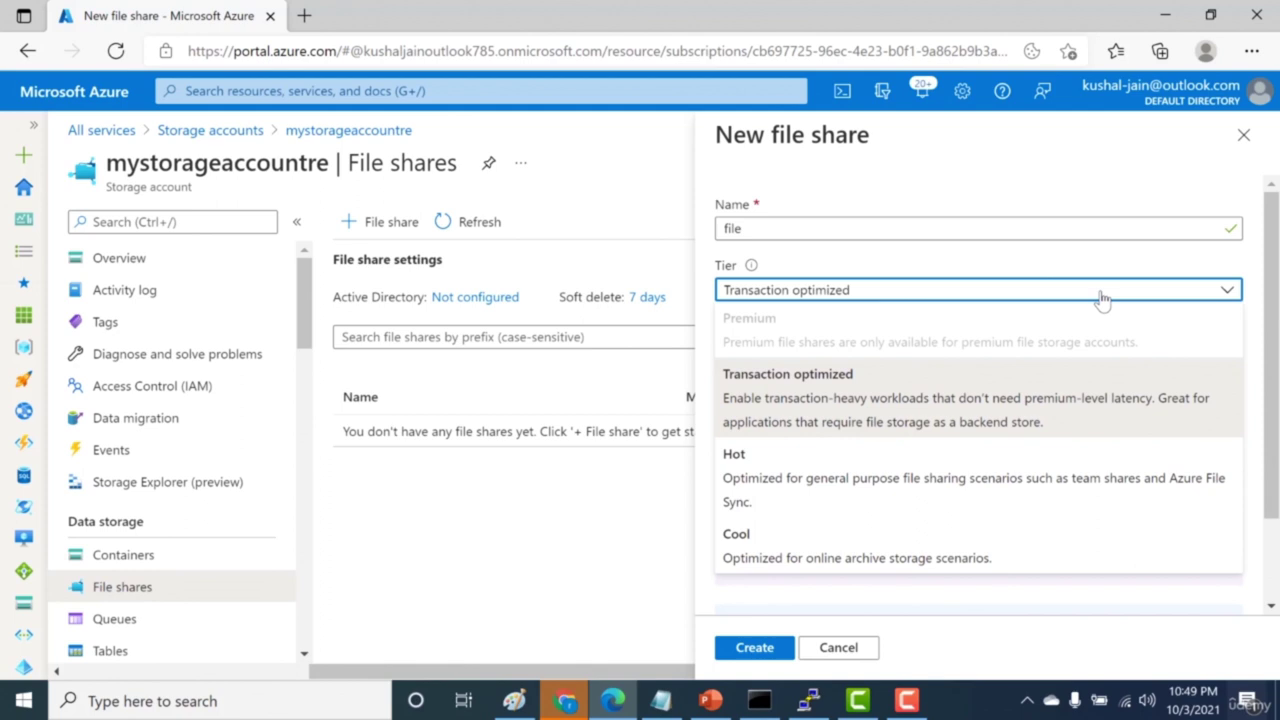
click(868, 398)
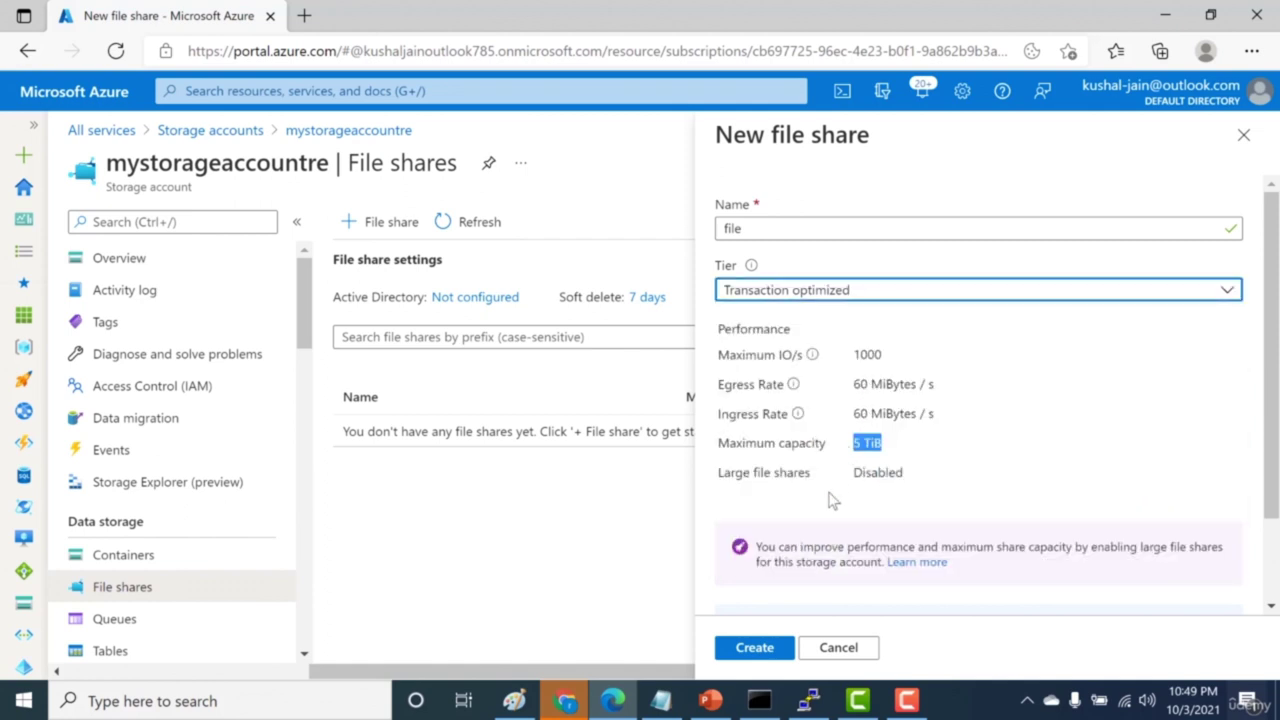
scroll(1260, 537, down, 1)
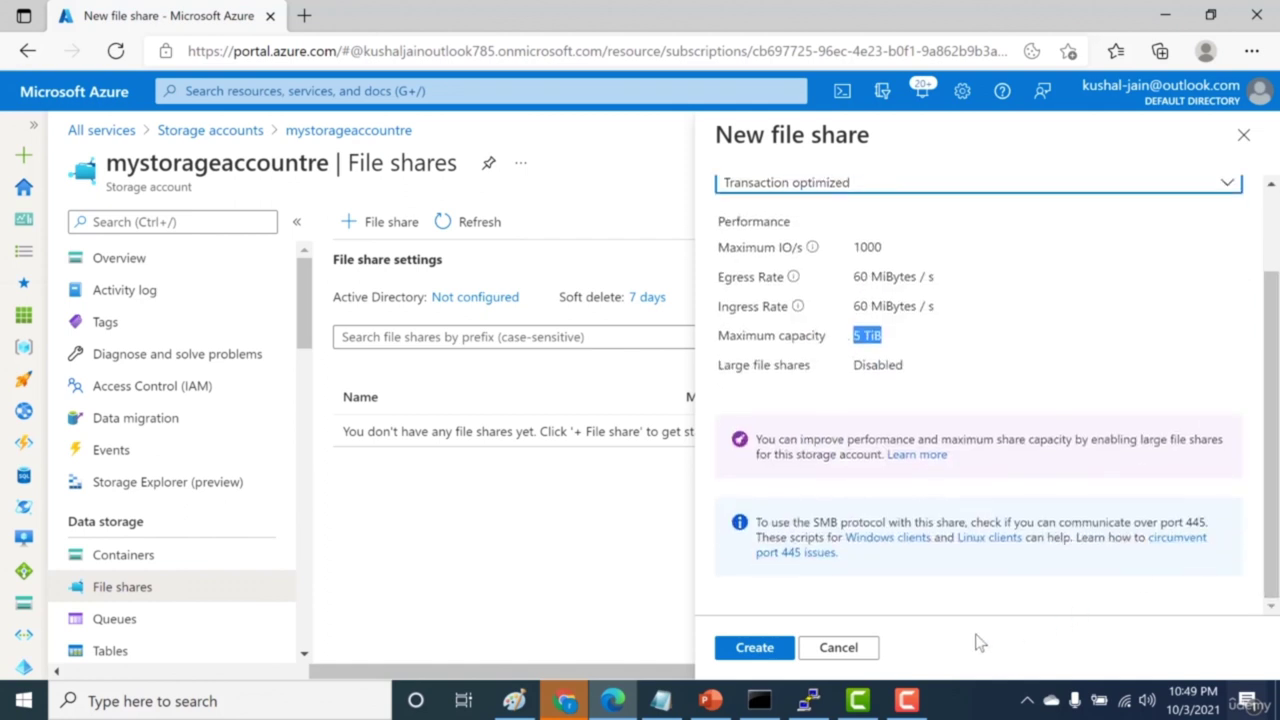
click(784, 650)
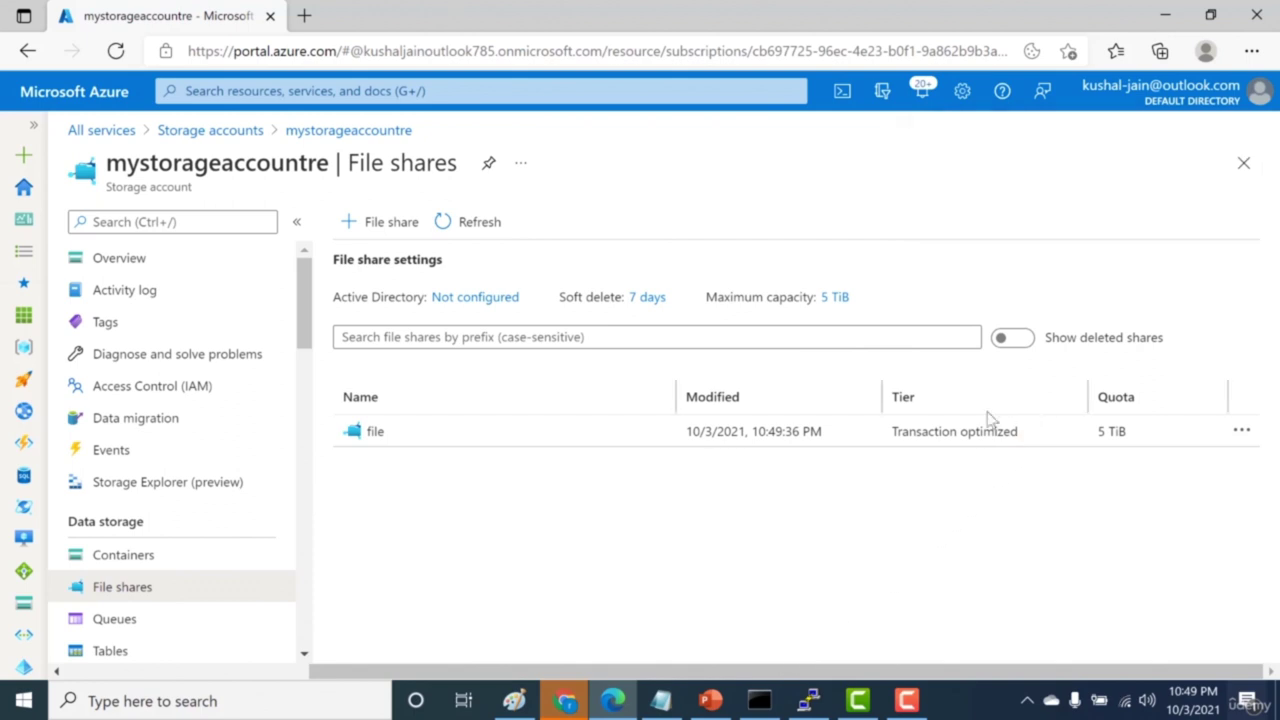
click(368, 431)
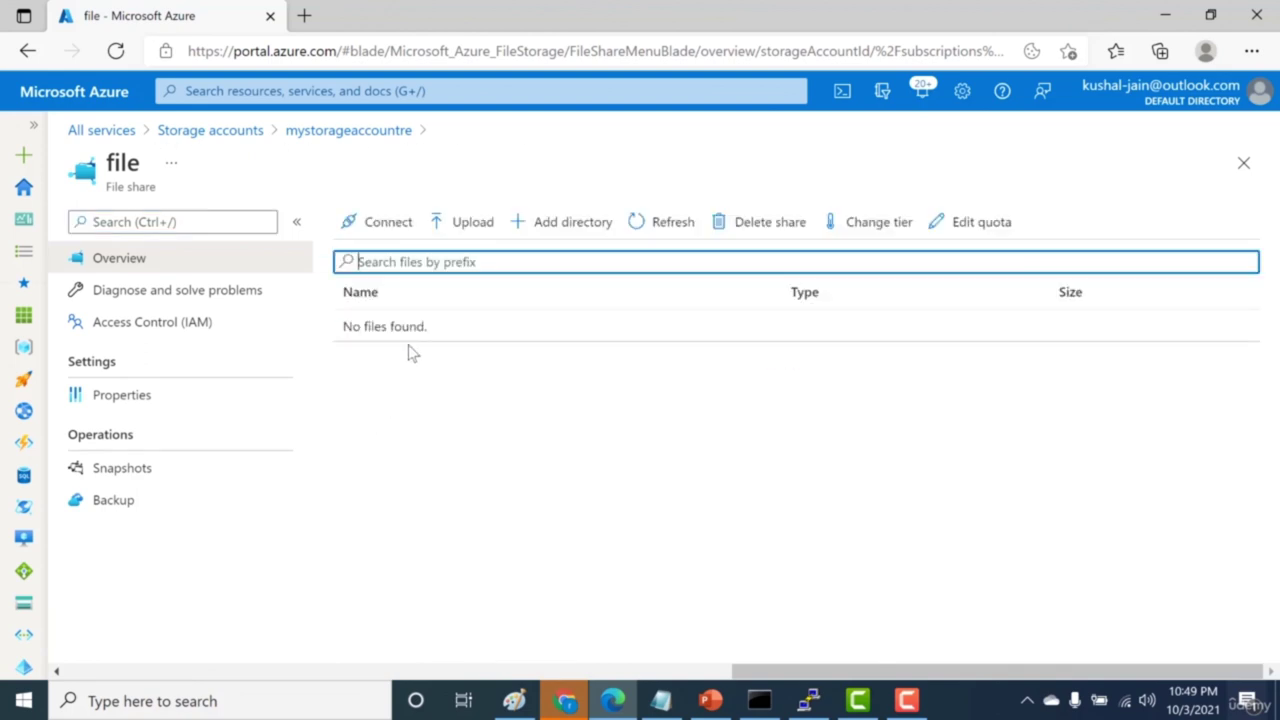
Step: Upload azure.png from the Desktop into the 'file' share and view its properties
click(468, 222)
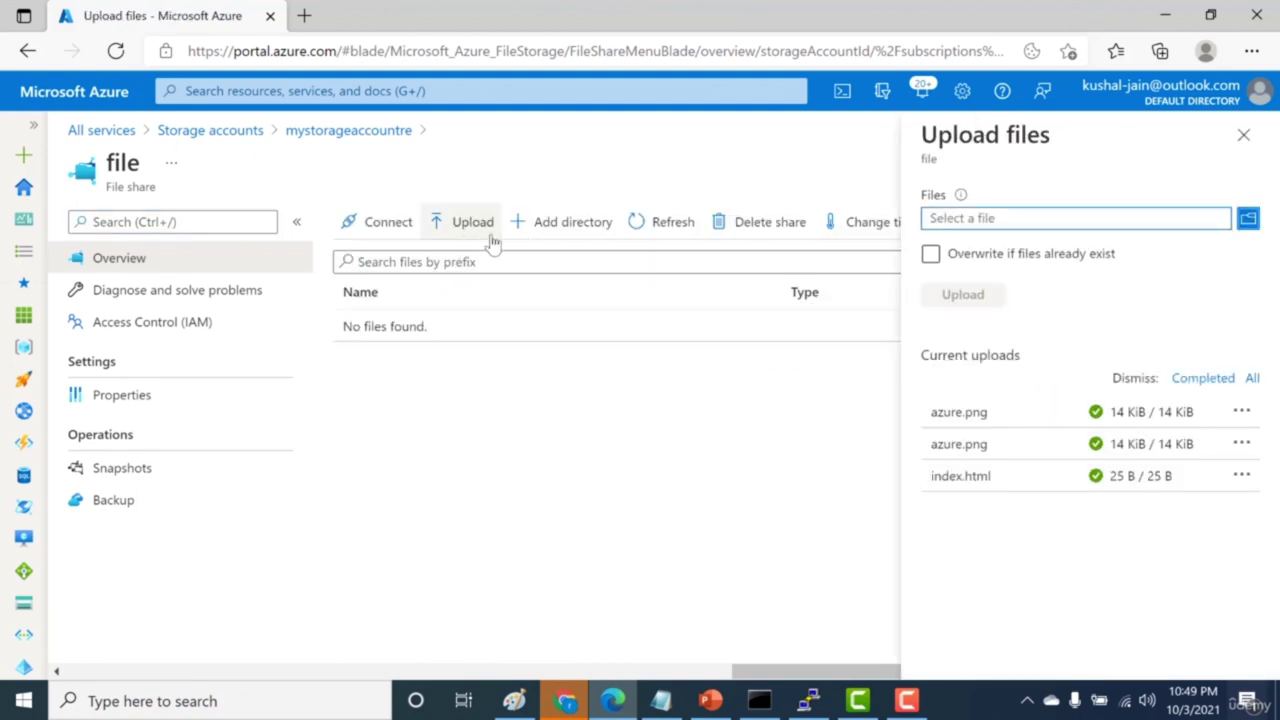
click(1248, 218)
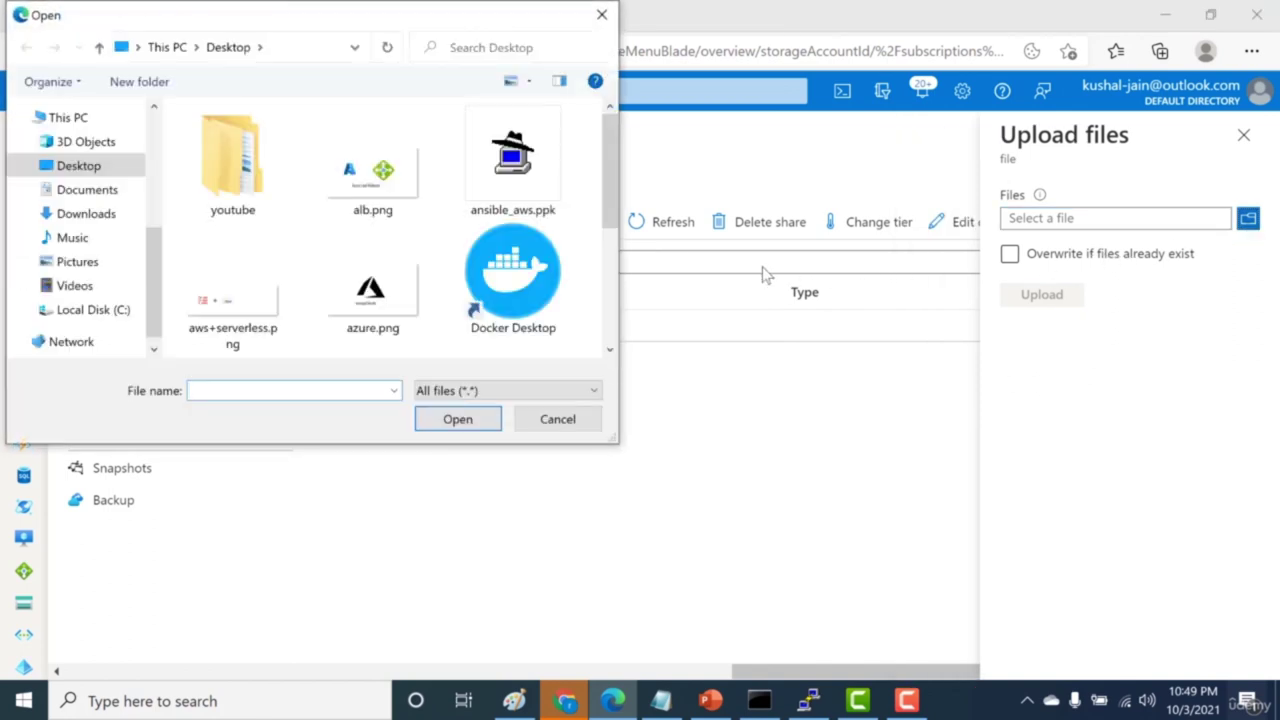
click(372, 300)
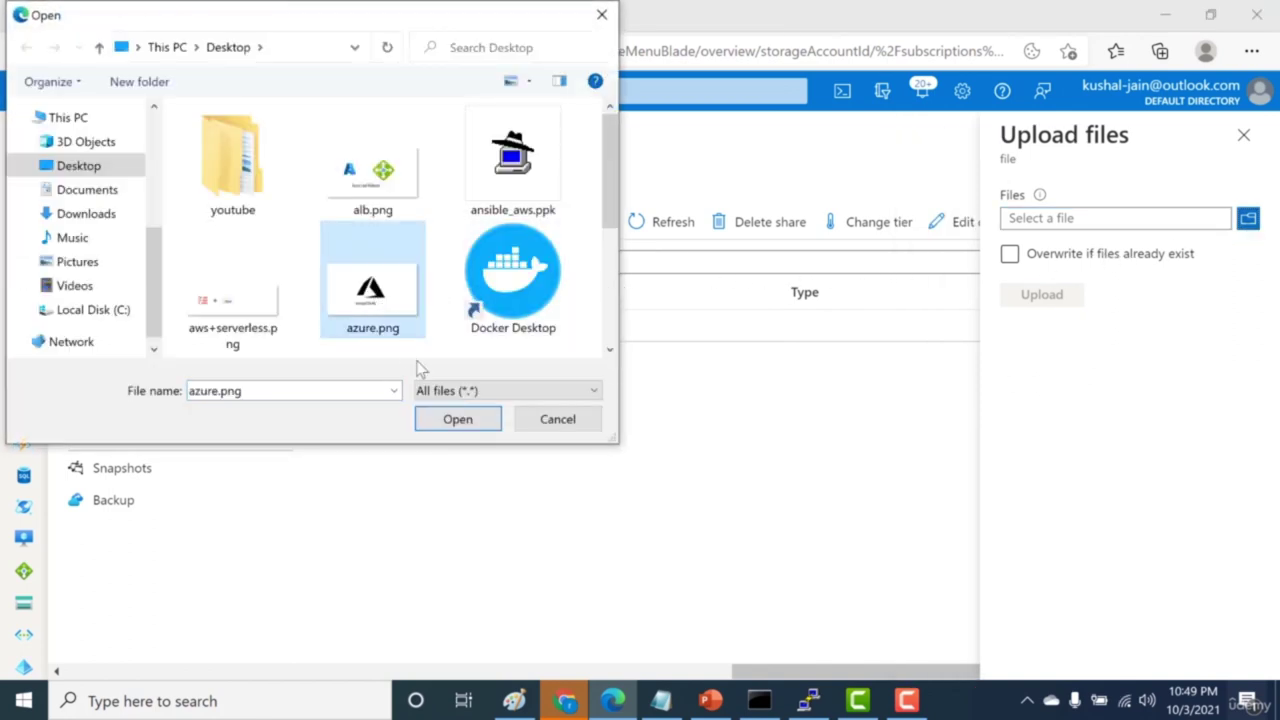
click(450, 419)
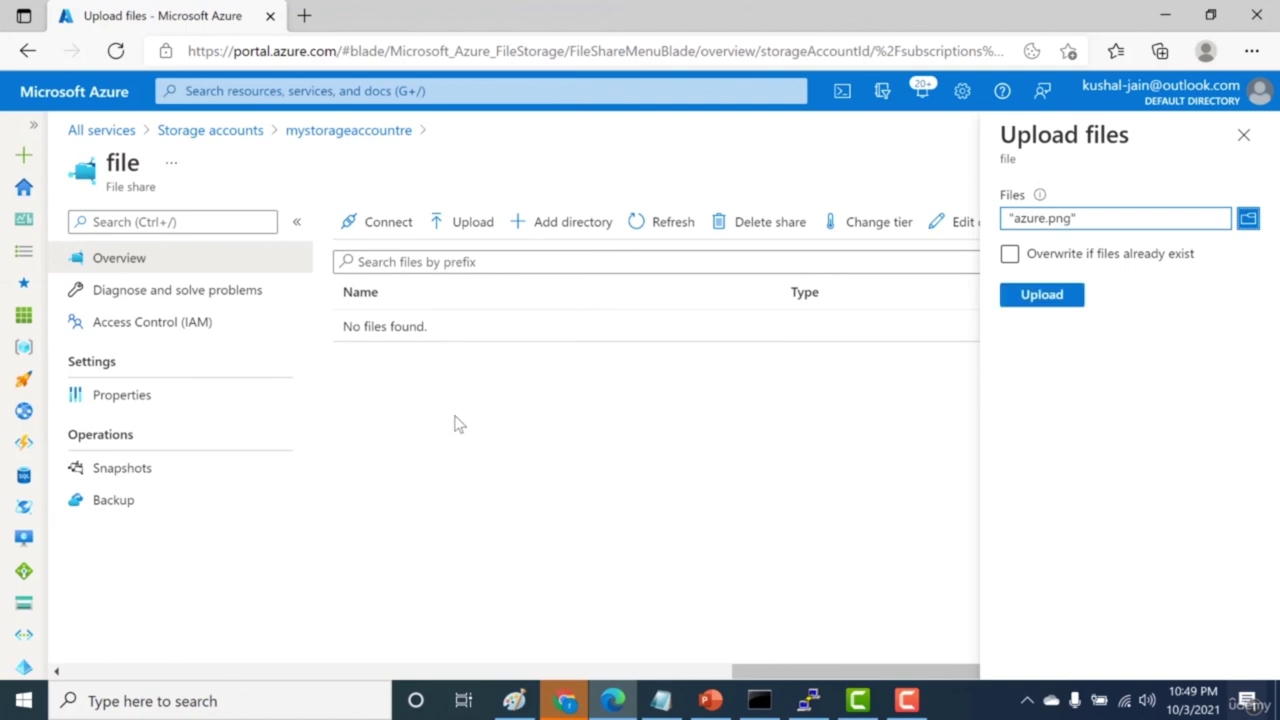
click(1034, 295)
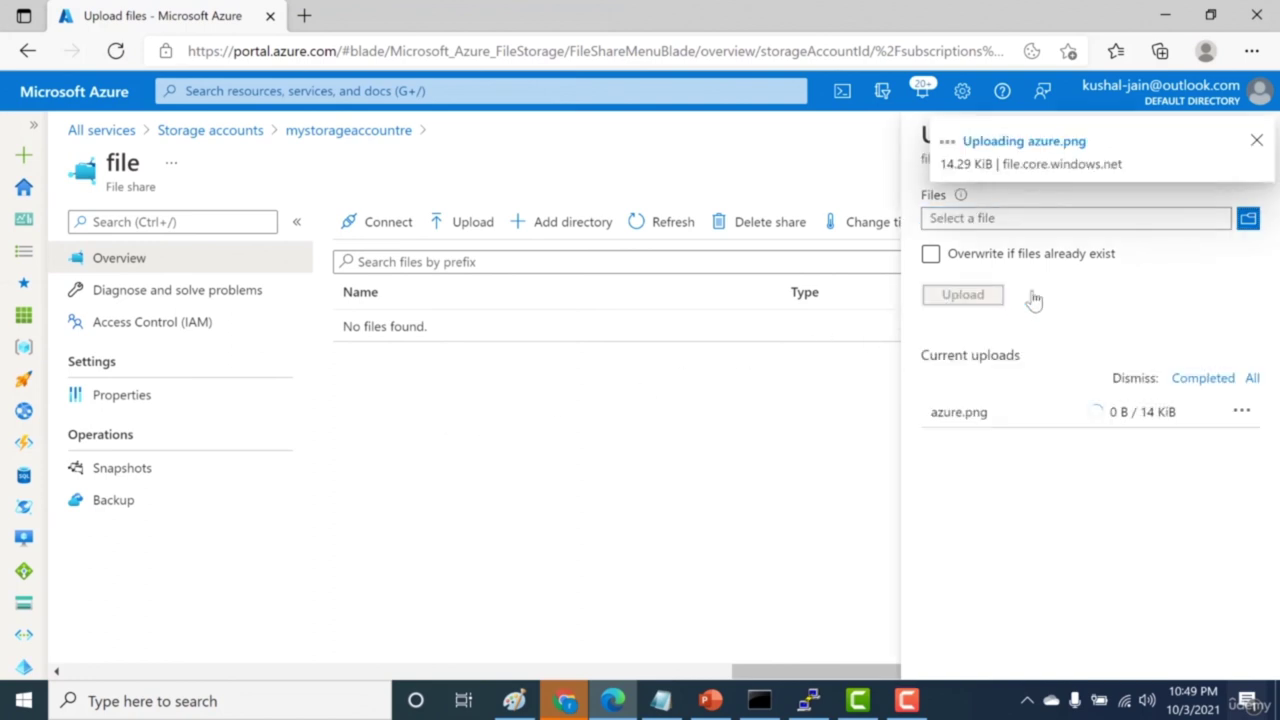
click(1256, 140)
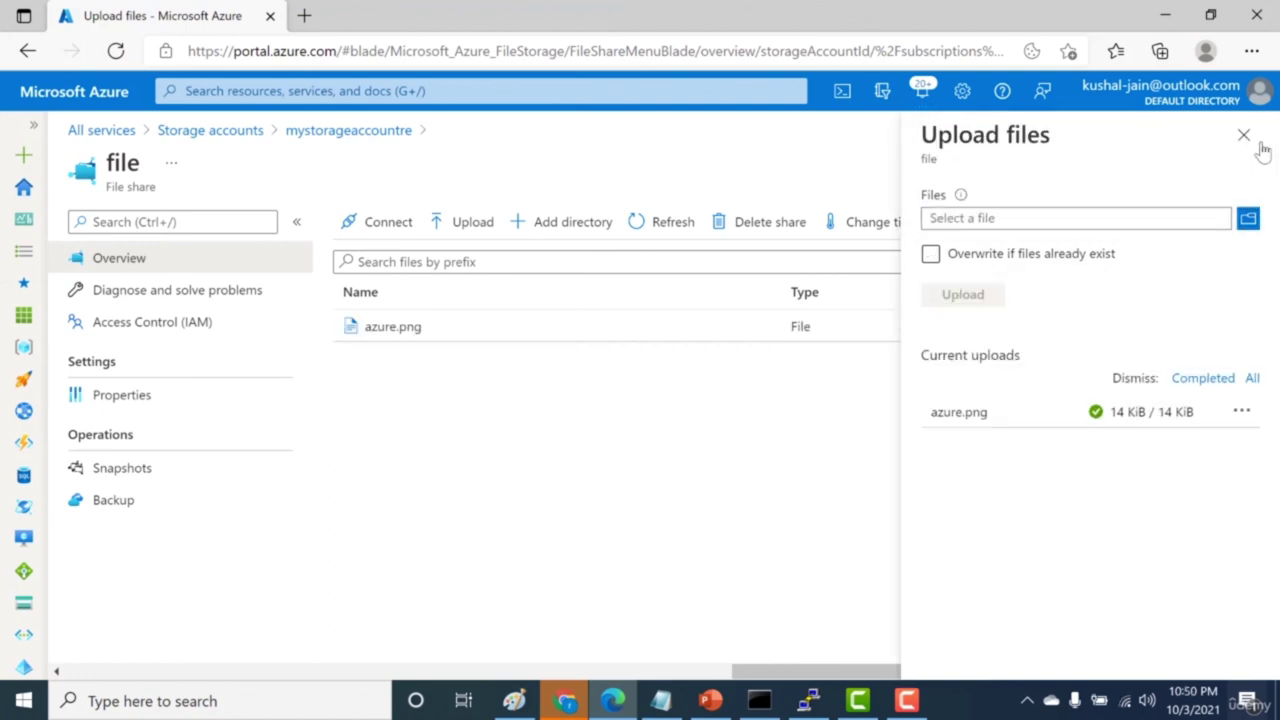
click(1246, 136)
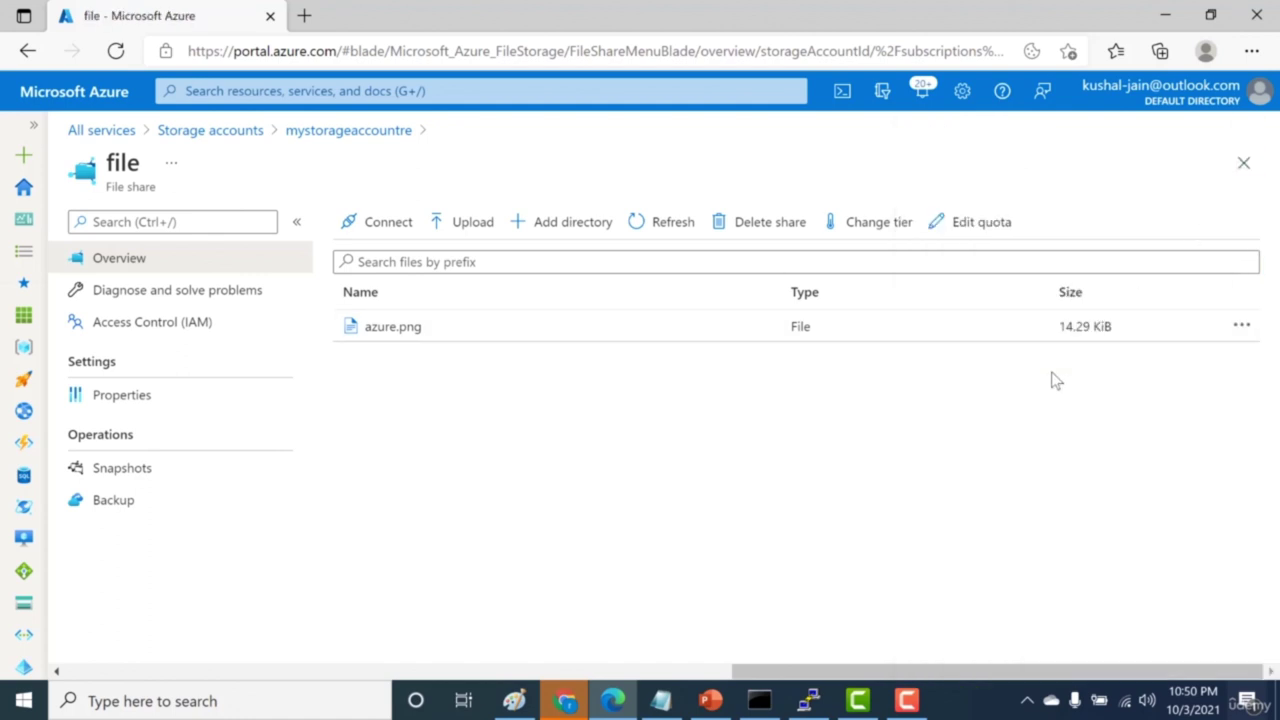
click(378, 336)
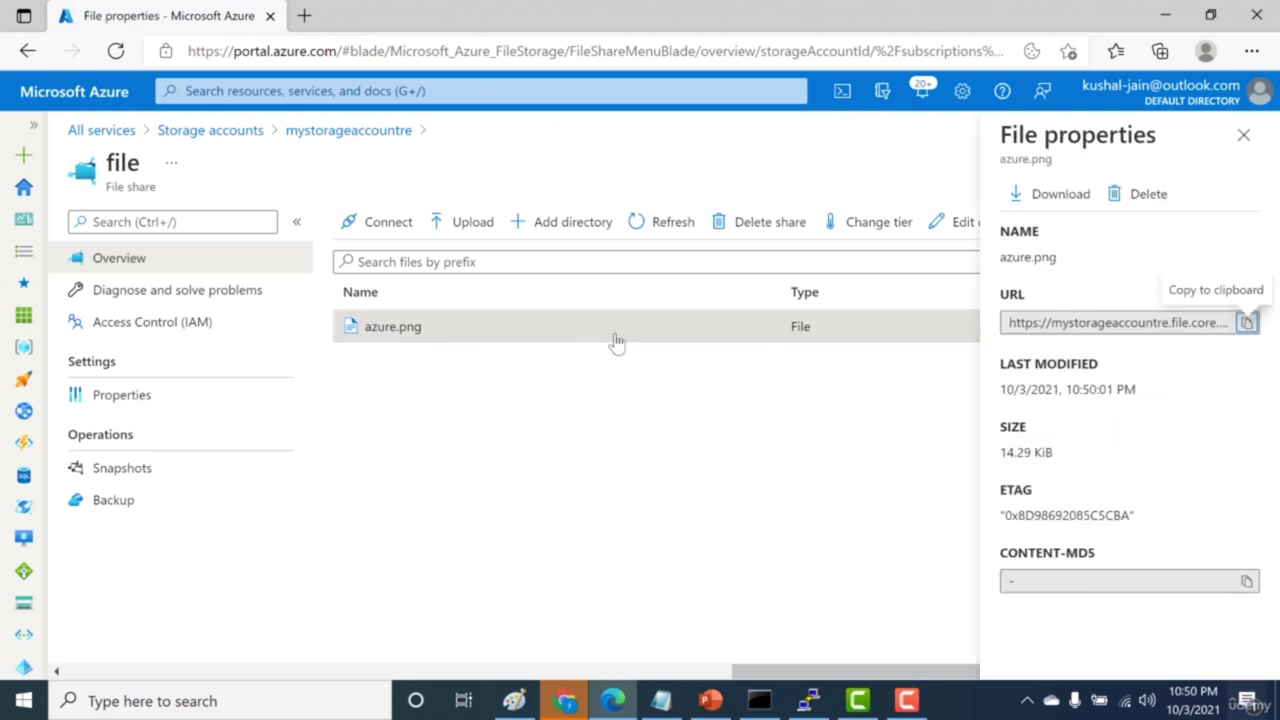
Step: Copy azure.png's URL into a new tab, then go to the account's Shared access signature page
click(1247, 322)
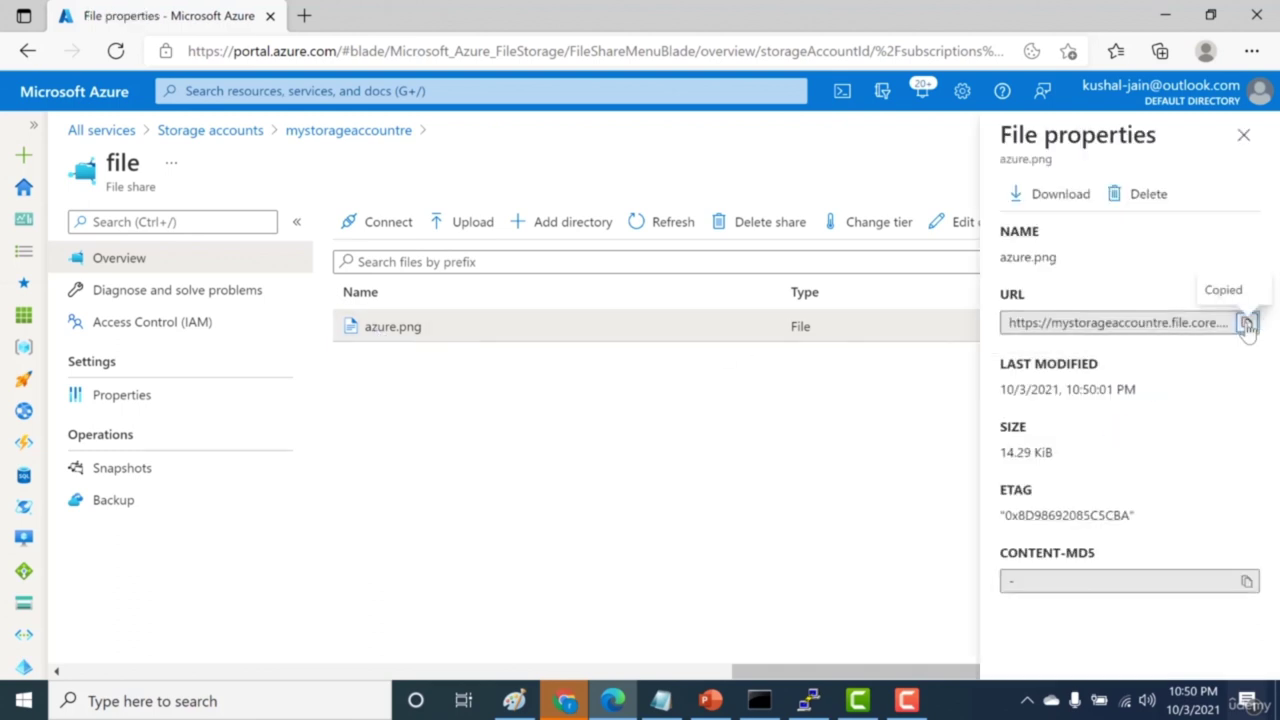
click(304, 16)
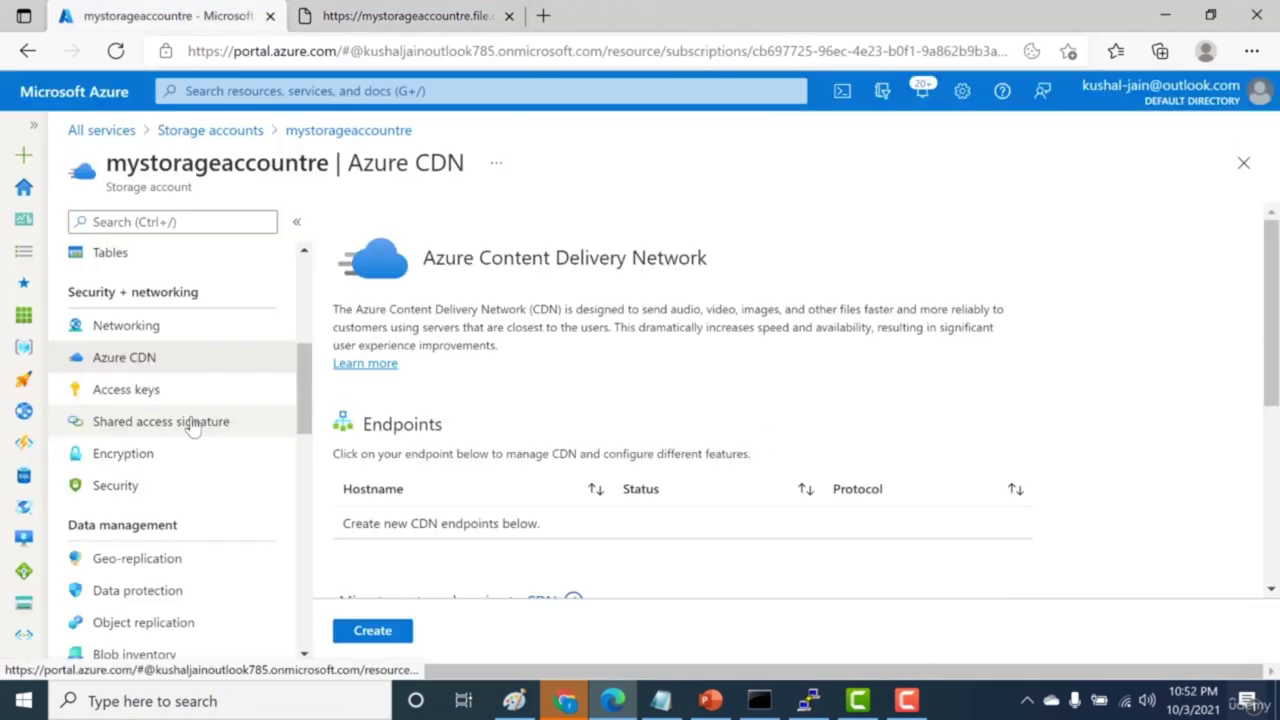
click(188, 421)
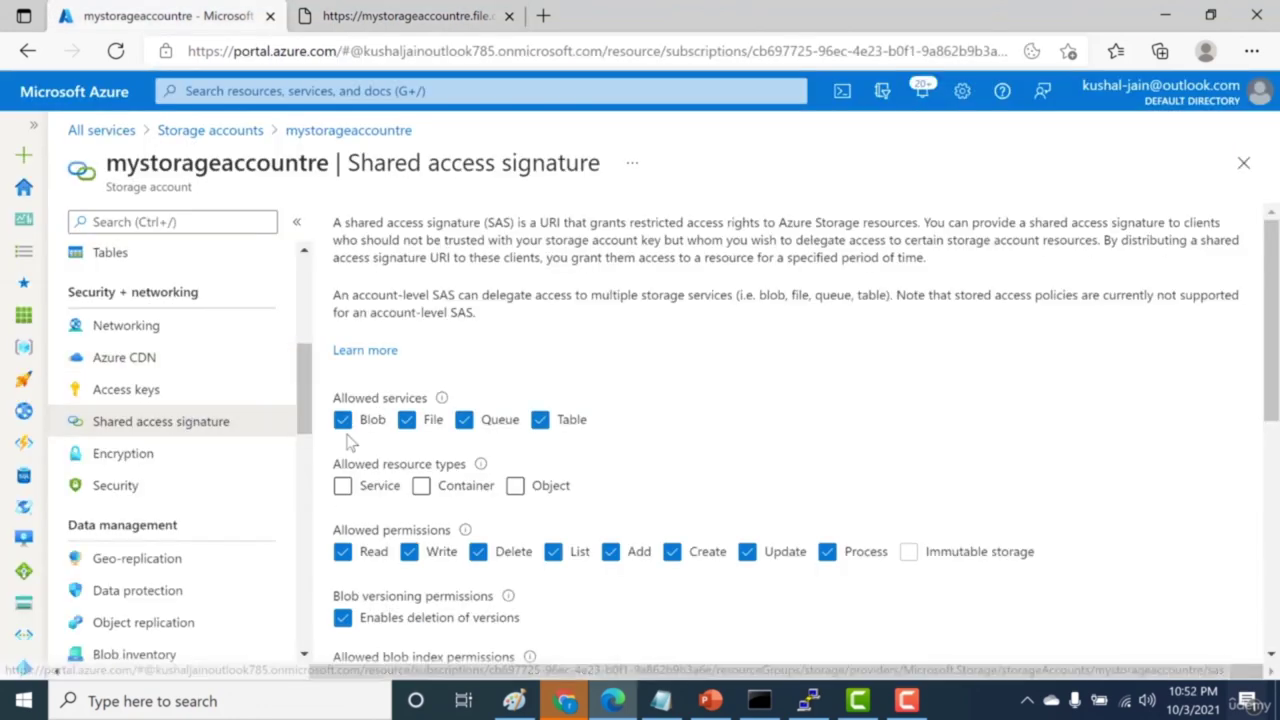
Step: Generate a File-only SAS with Service and Object resource types and copy its token
click(343, 421)
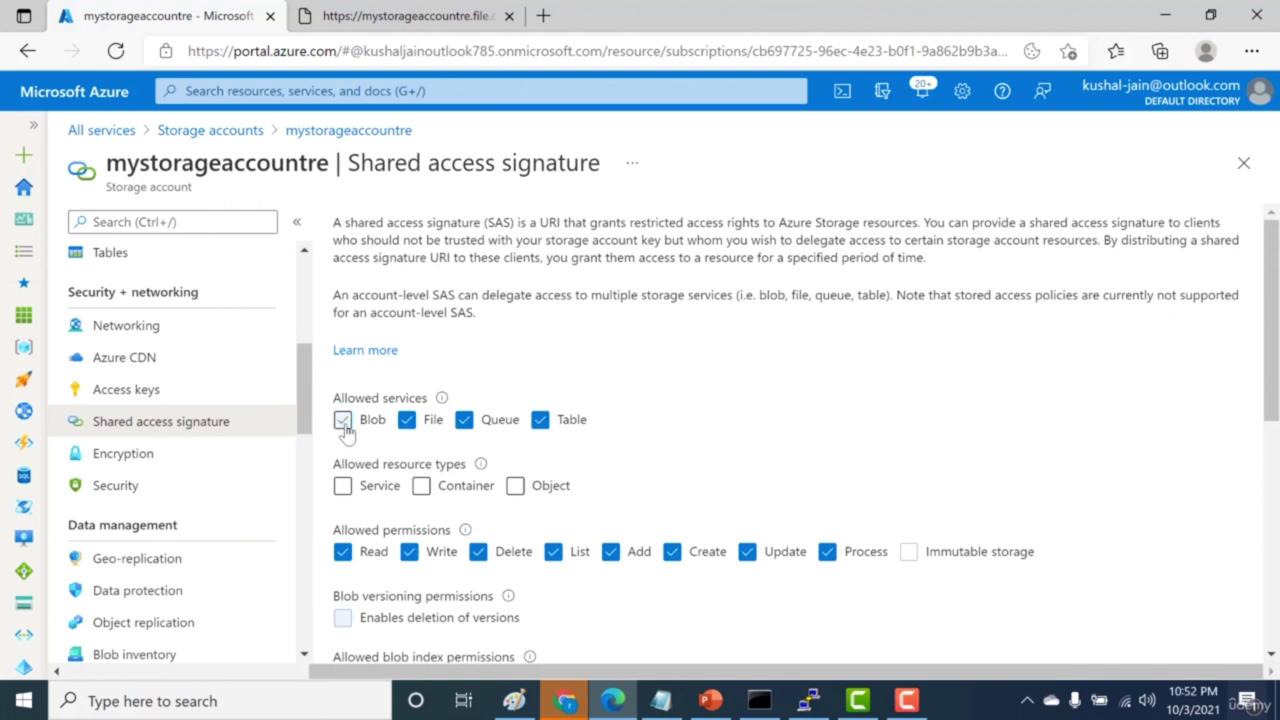
click(466, 421)
click(541, 421)
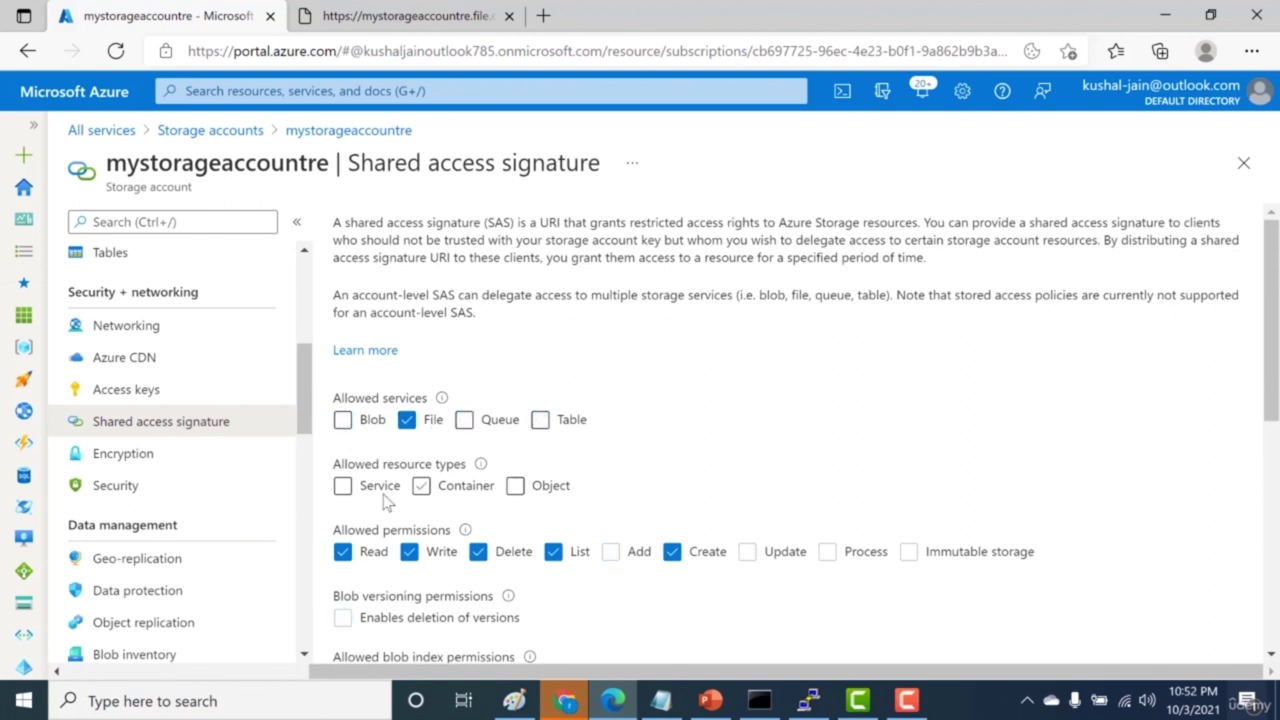
click(343, 487)
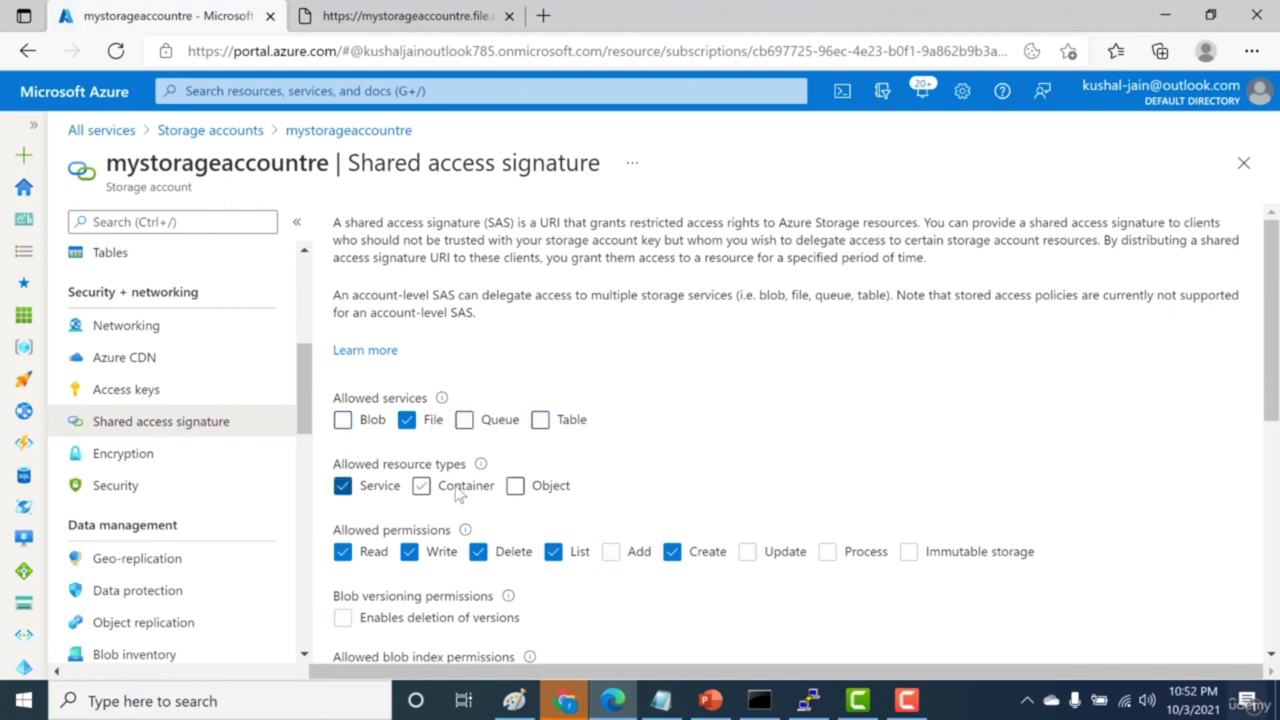
click(515, 487)
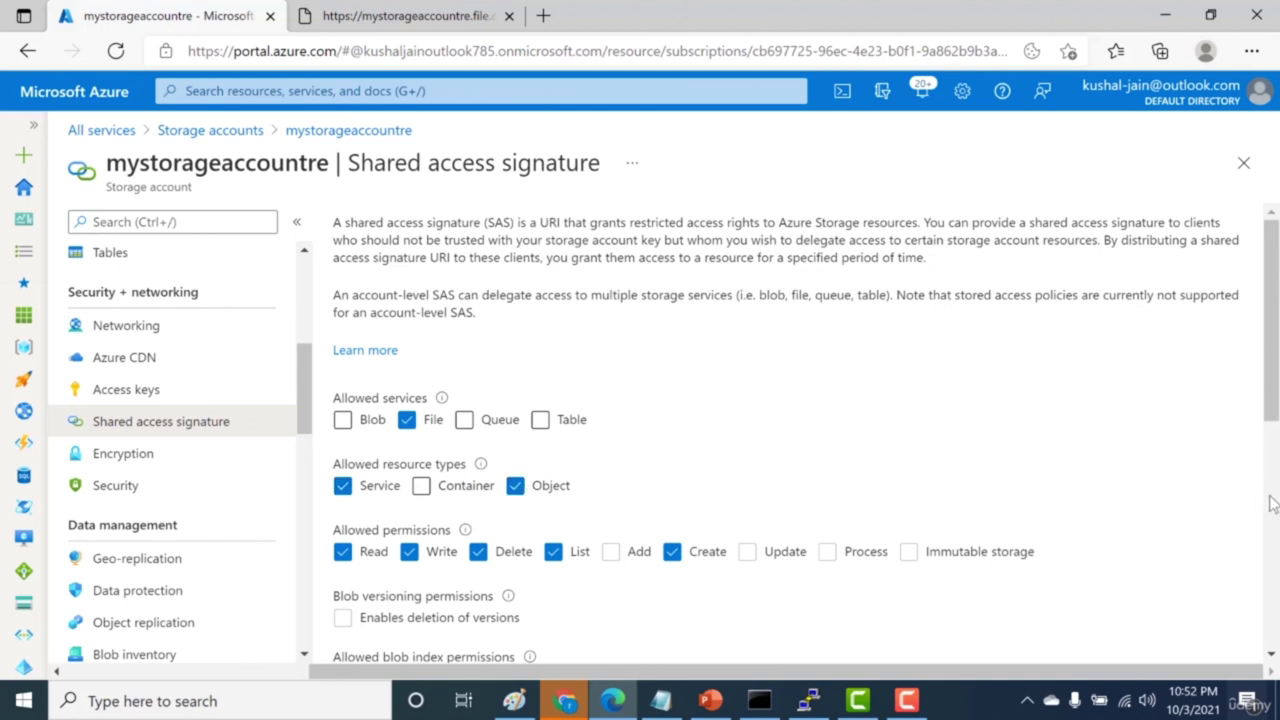
scroll(1268, 503, down, 5)
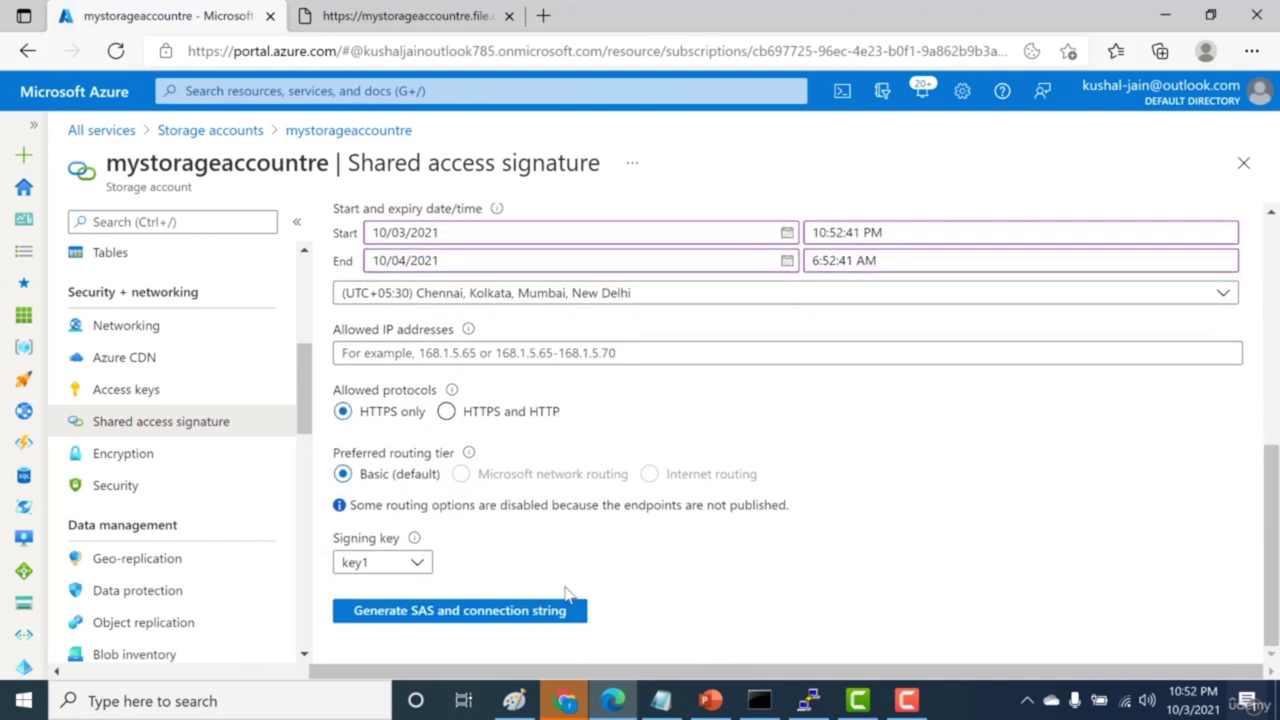
click(476, 620)
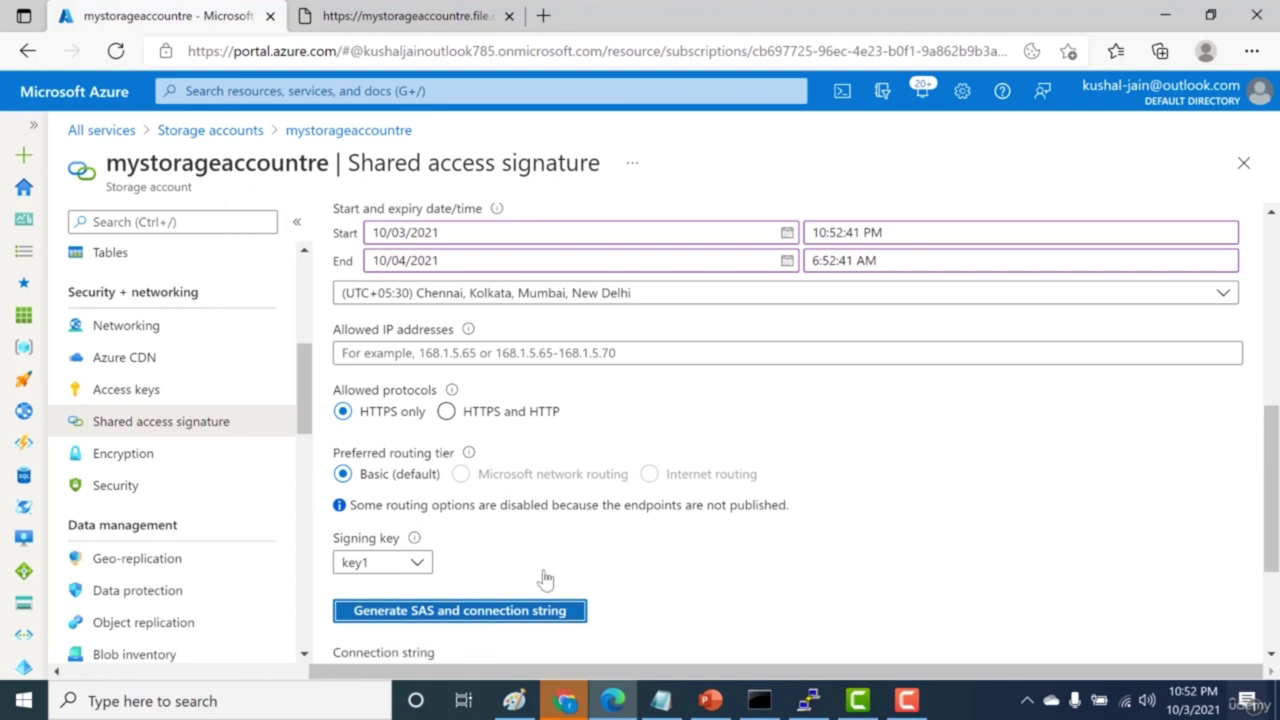
scroll(1222, 530, down, 2)
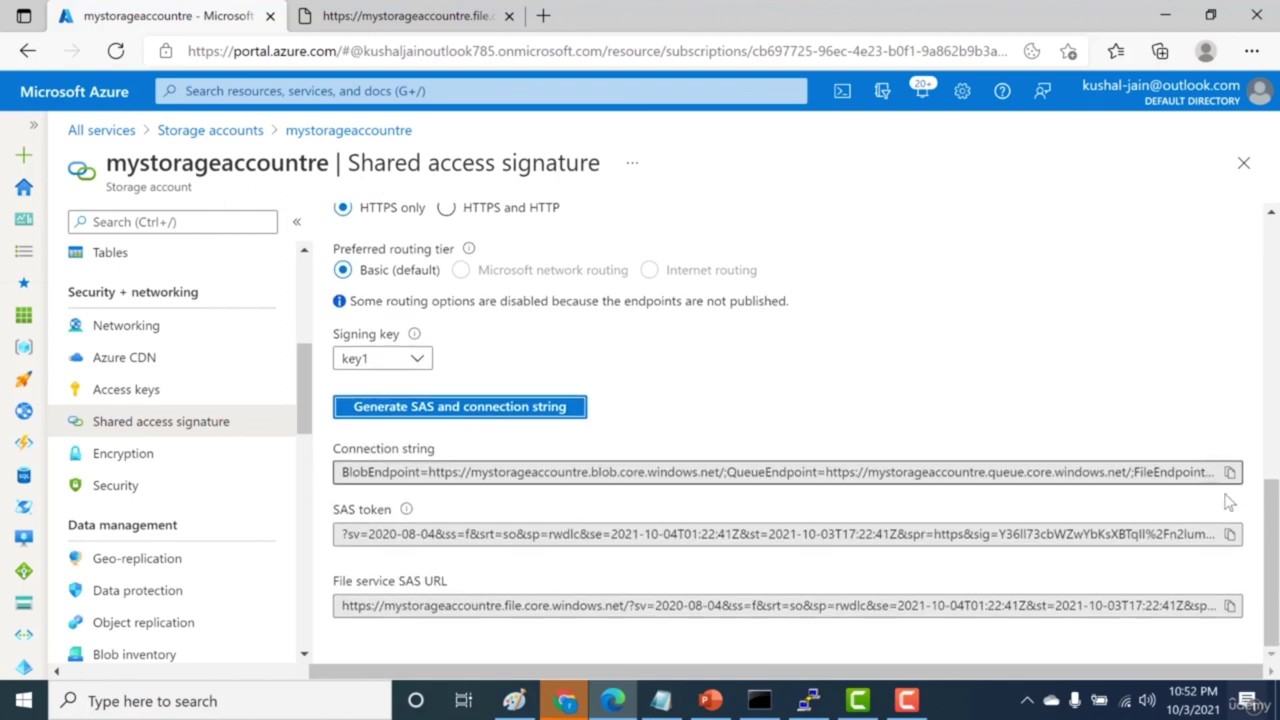
click(1229, 534)
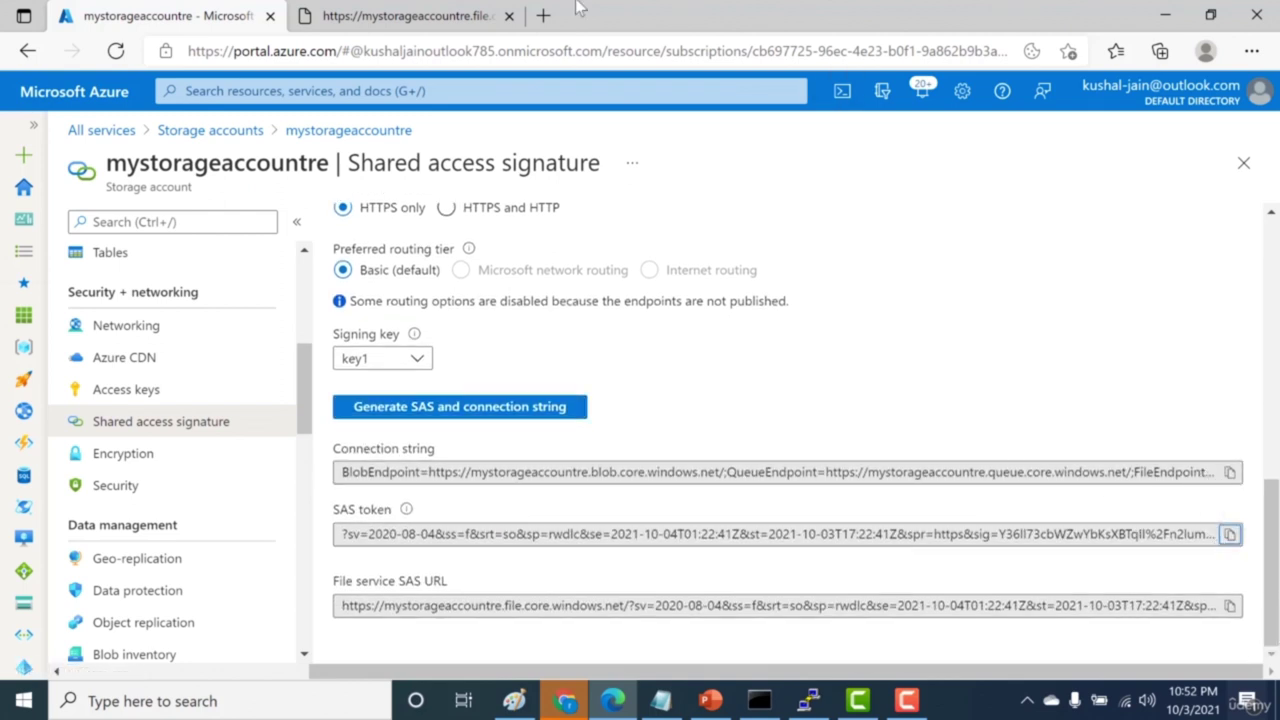
click(518, 12)
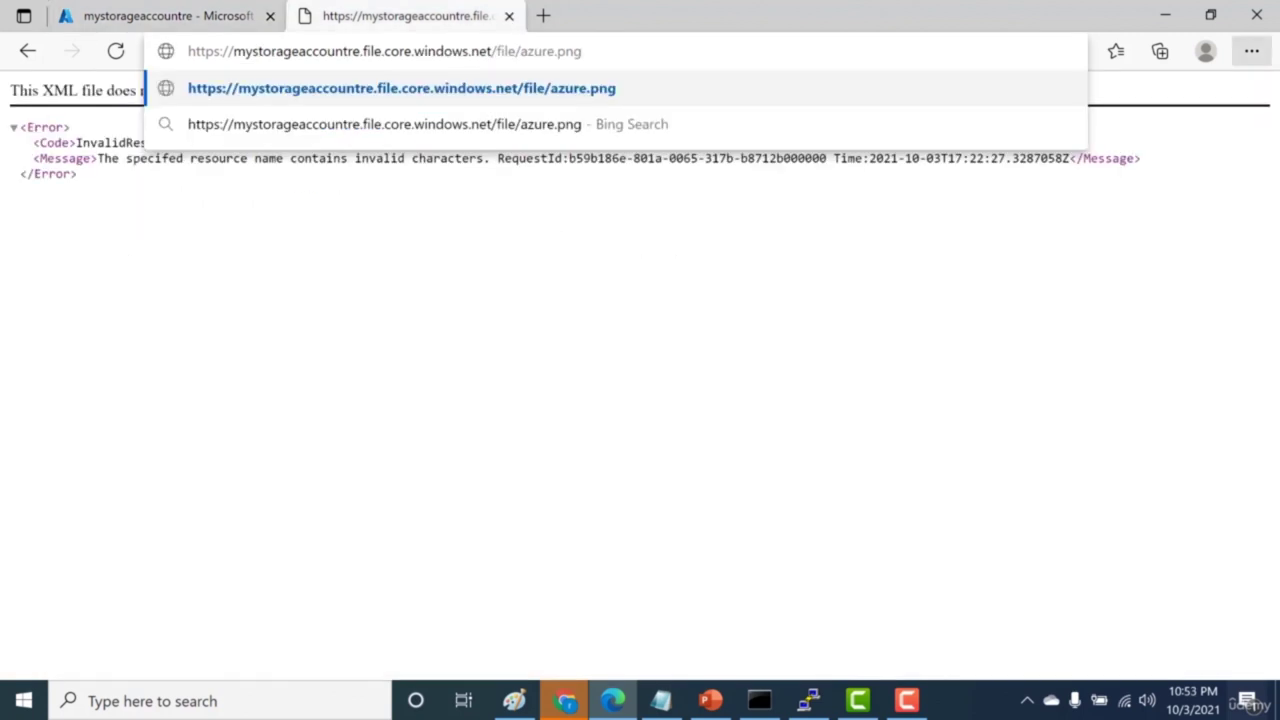
Step: Append the SAS token to the azure.png URL, download it, and open azure (3).png
key(ctrl+v)
key(Return)
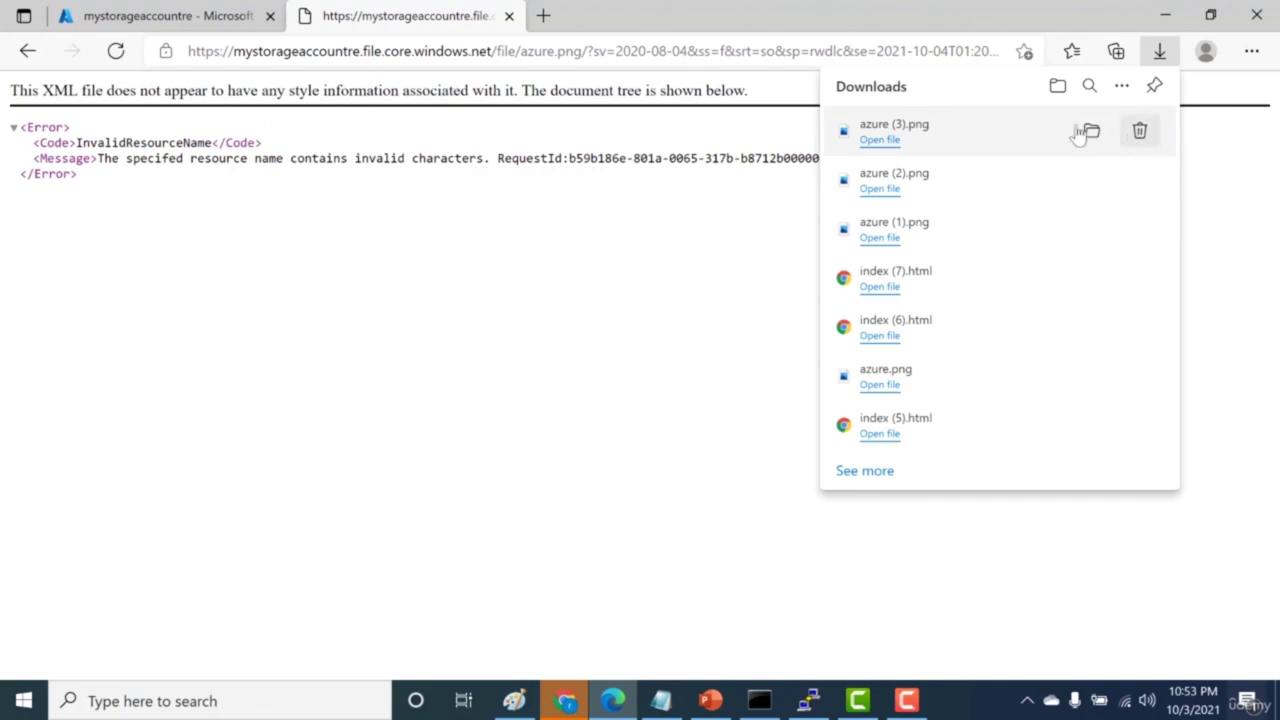
click(868, 145)
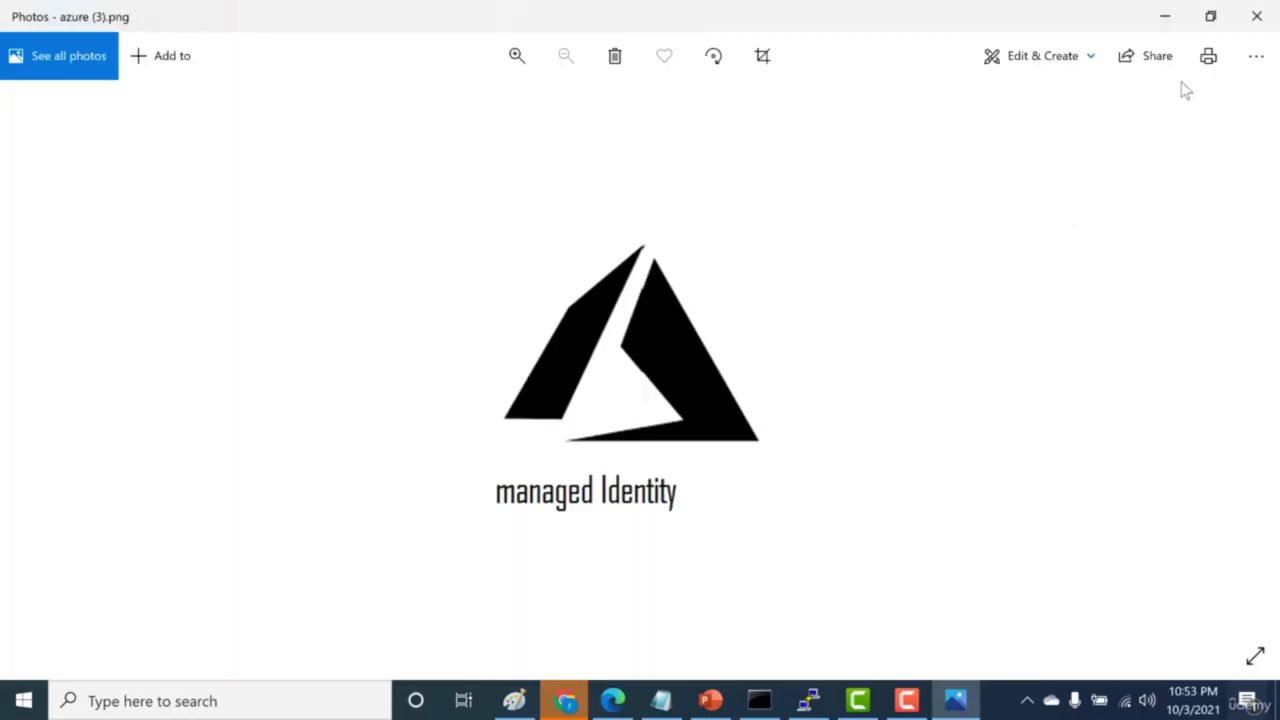
Step: Close the Photos viewer and bring up the file share's Connect pane
click(1257, 16)
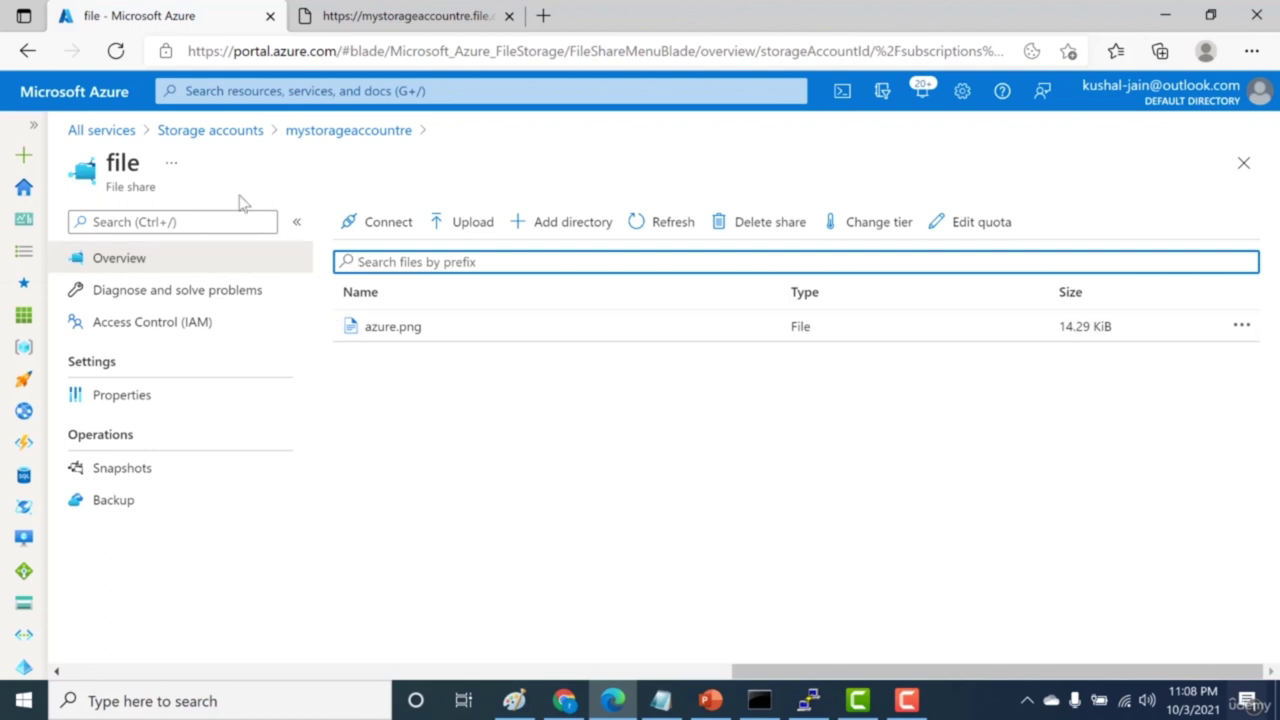
click(378, 222)
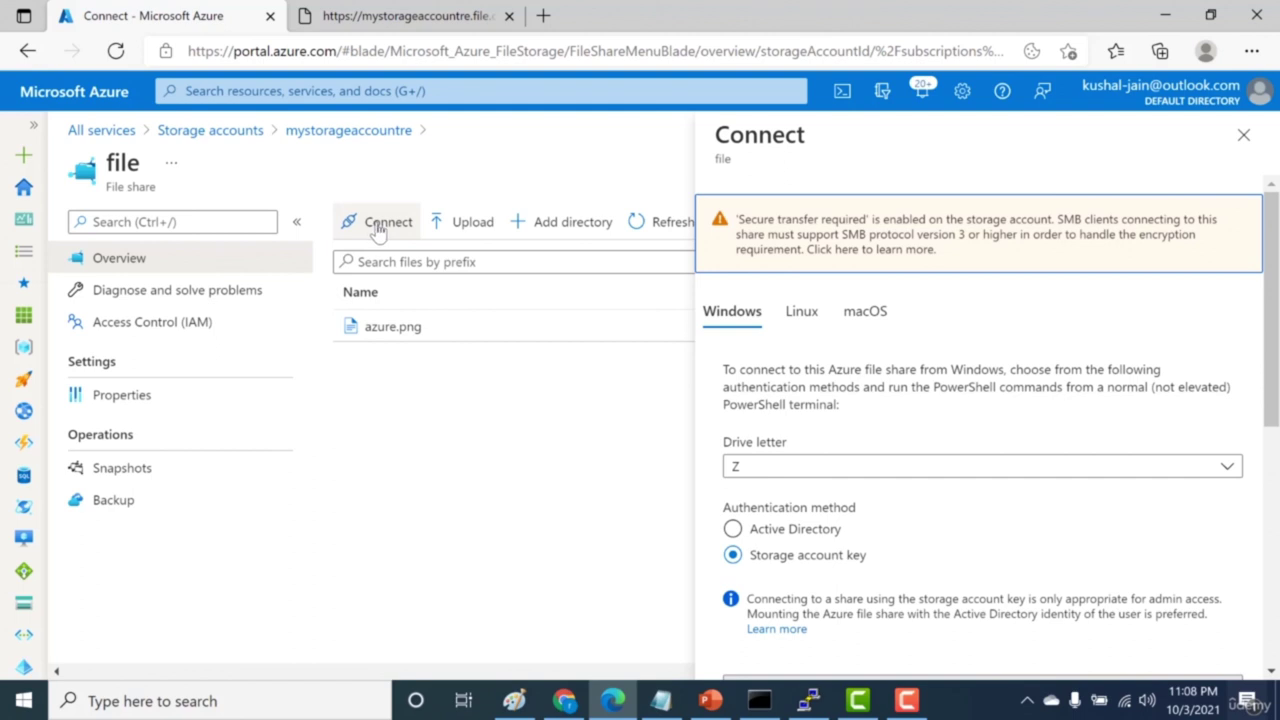
Step: Copy the Linux mount script that mounts the share at /mnt/file
click(790, 327)
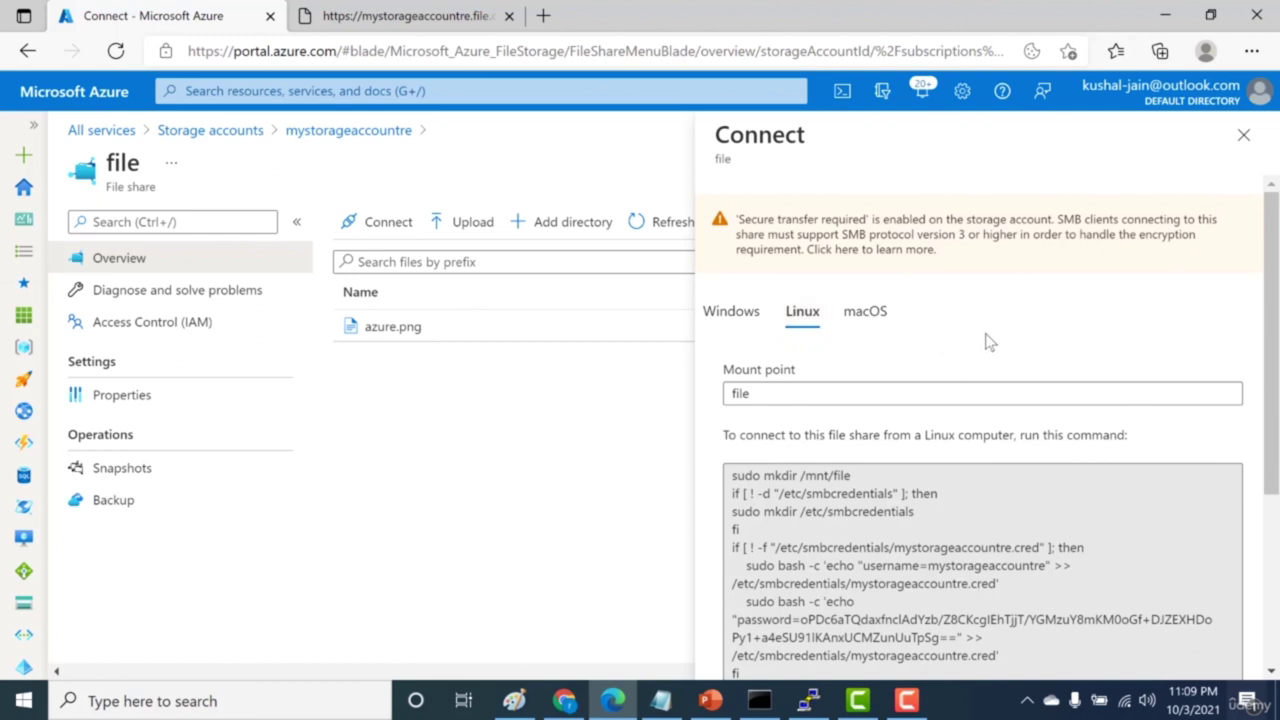
drag(1268, 316, 1268, 484)
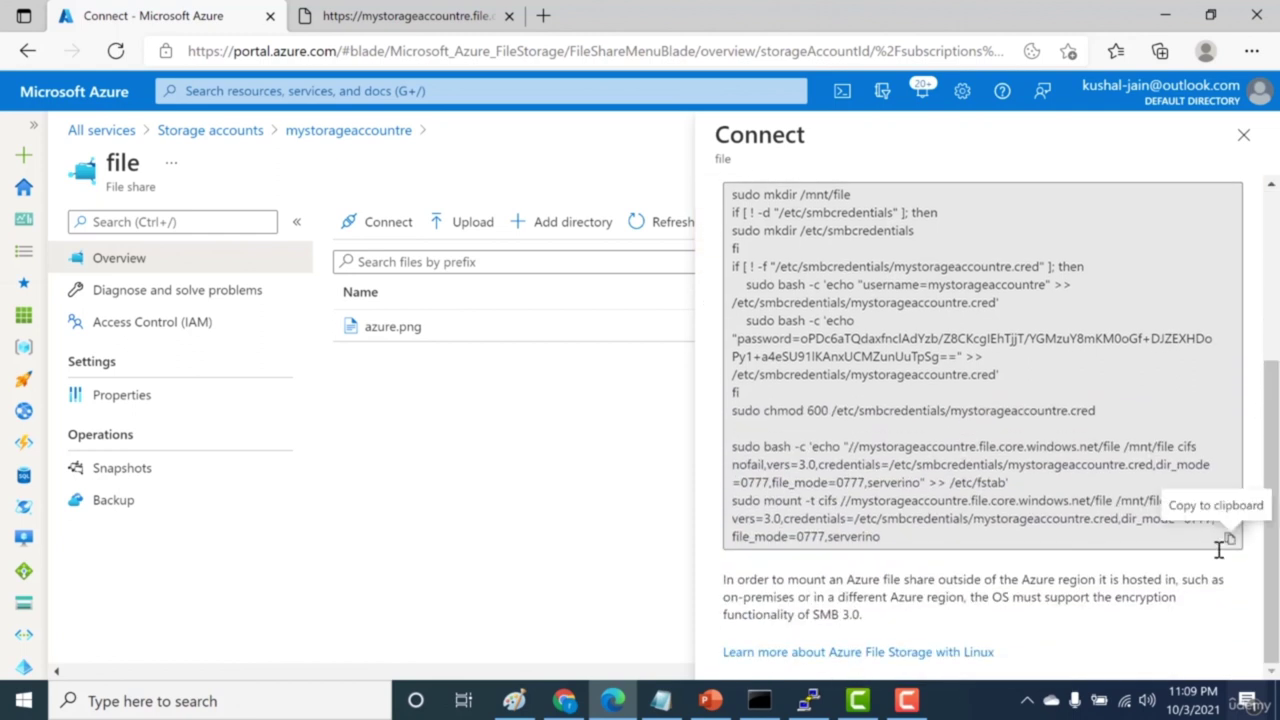
click(1230, 539)
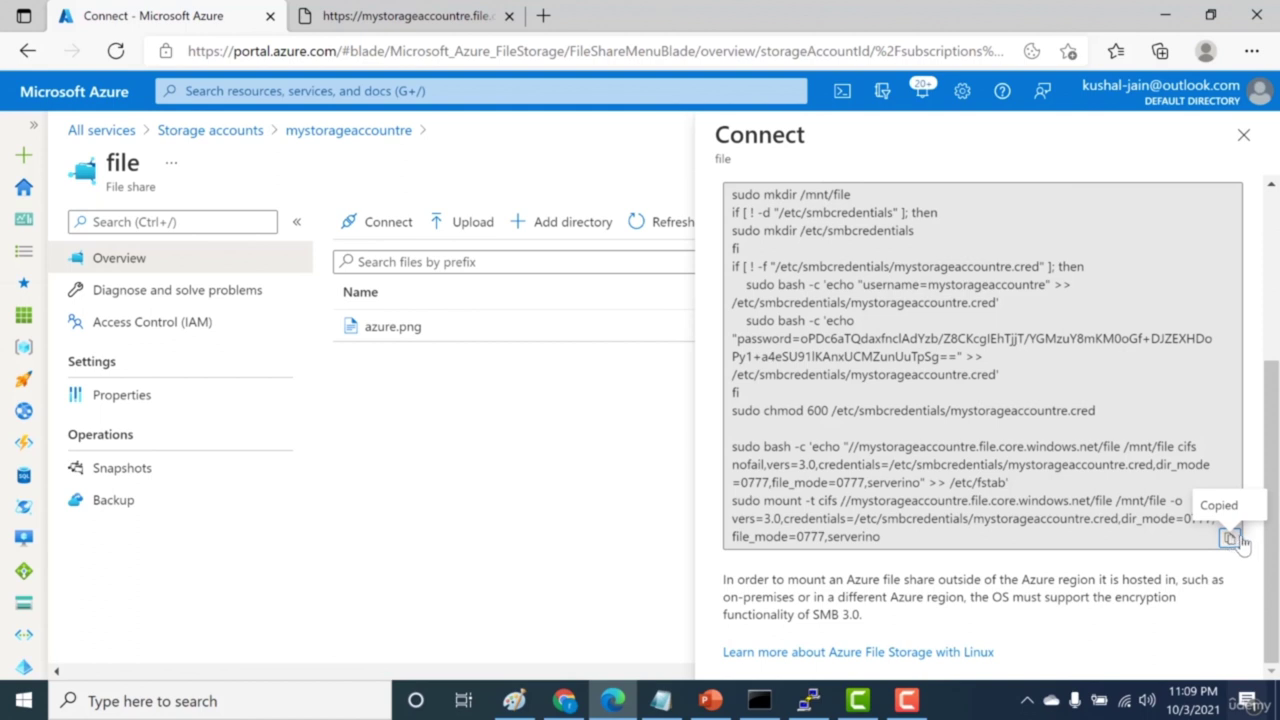
drag(1268, 537, 1275, 425)
scroll(1275, 425, down, 1)
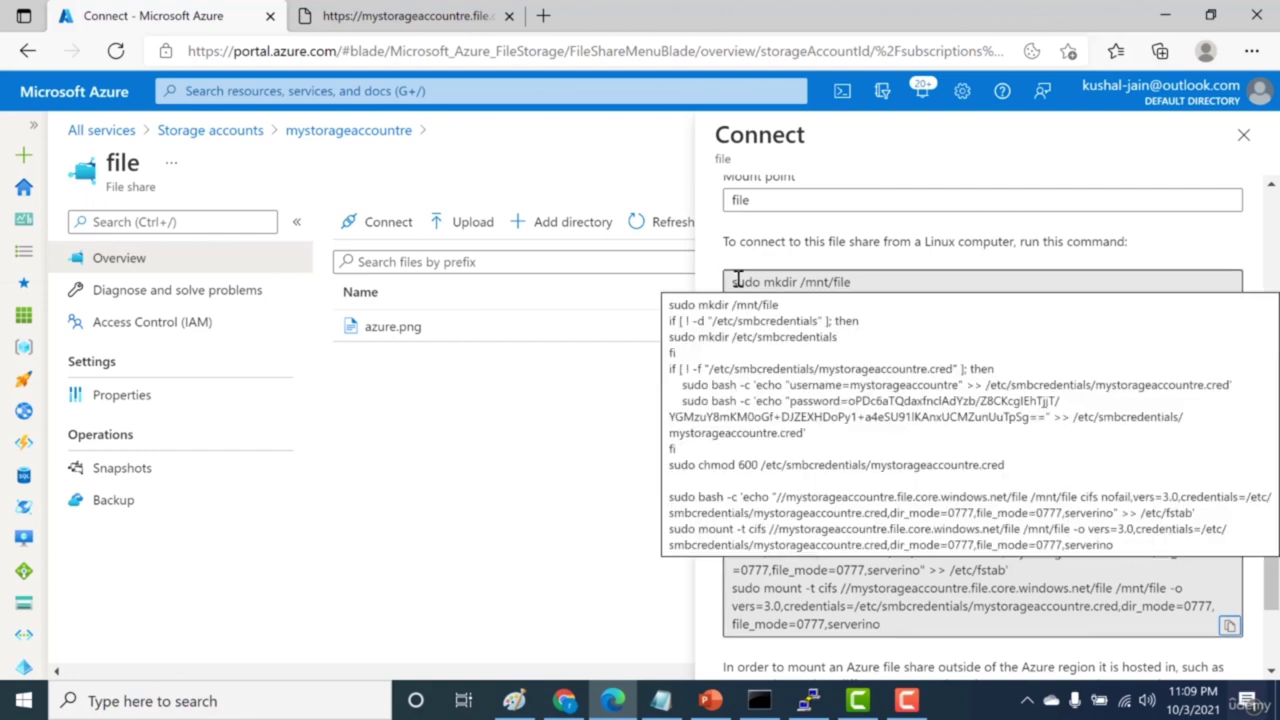
click(627, 89)
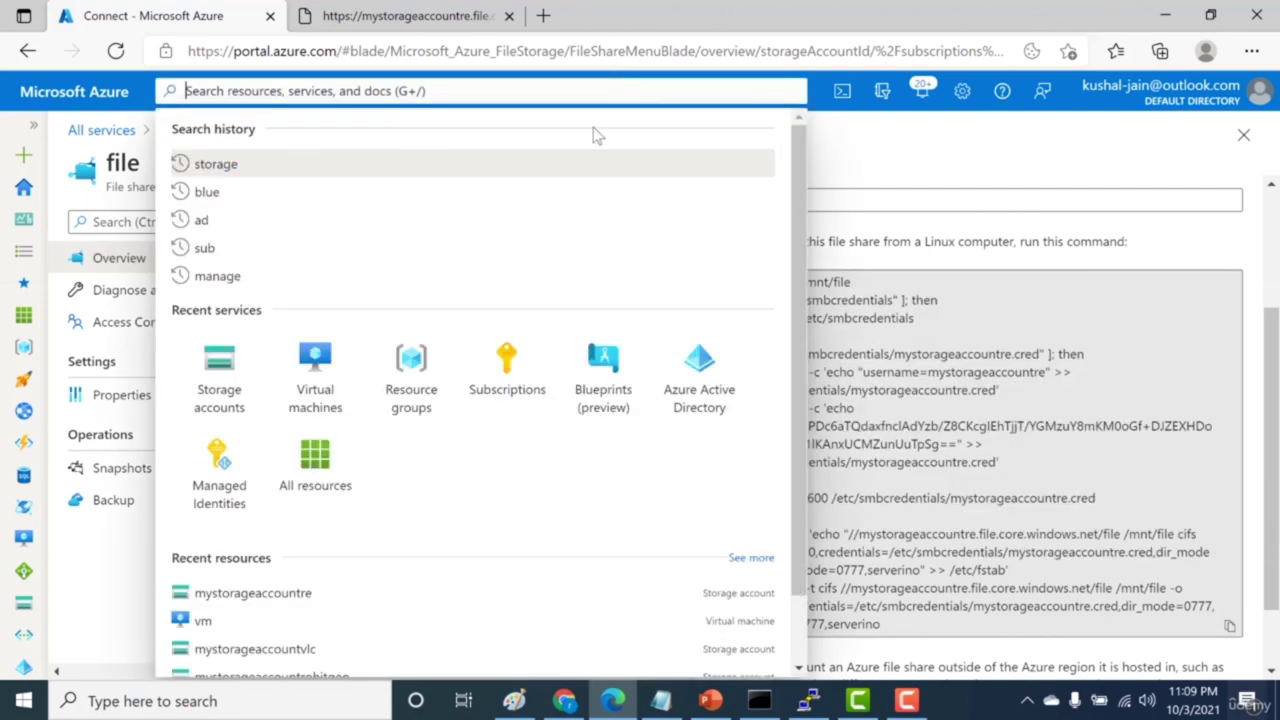
Step: Open the vm virtual machine's overview and copy its public IP 40.71.126.89
click(322, 372)
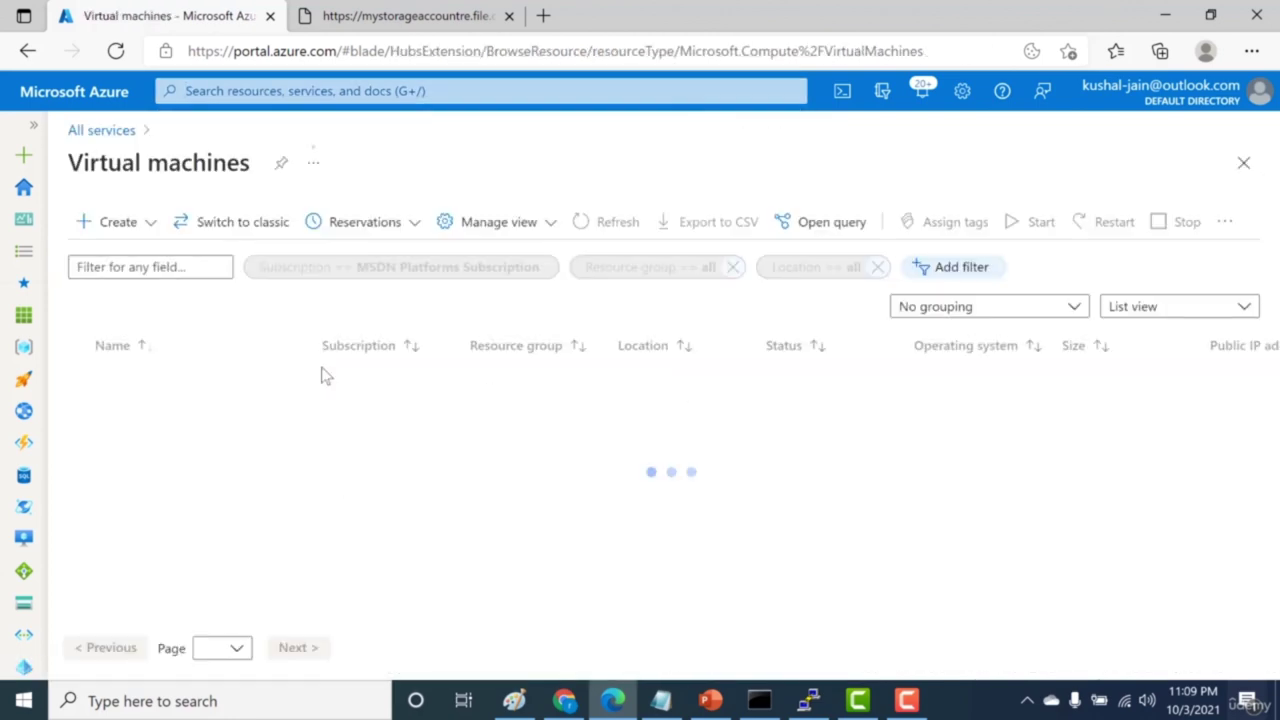
click(125, 382)
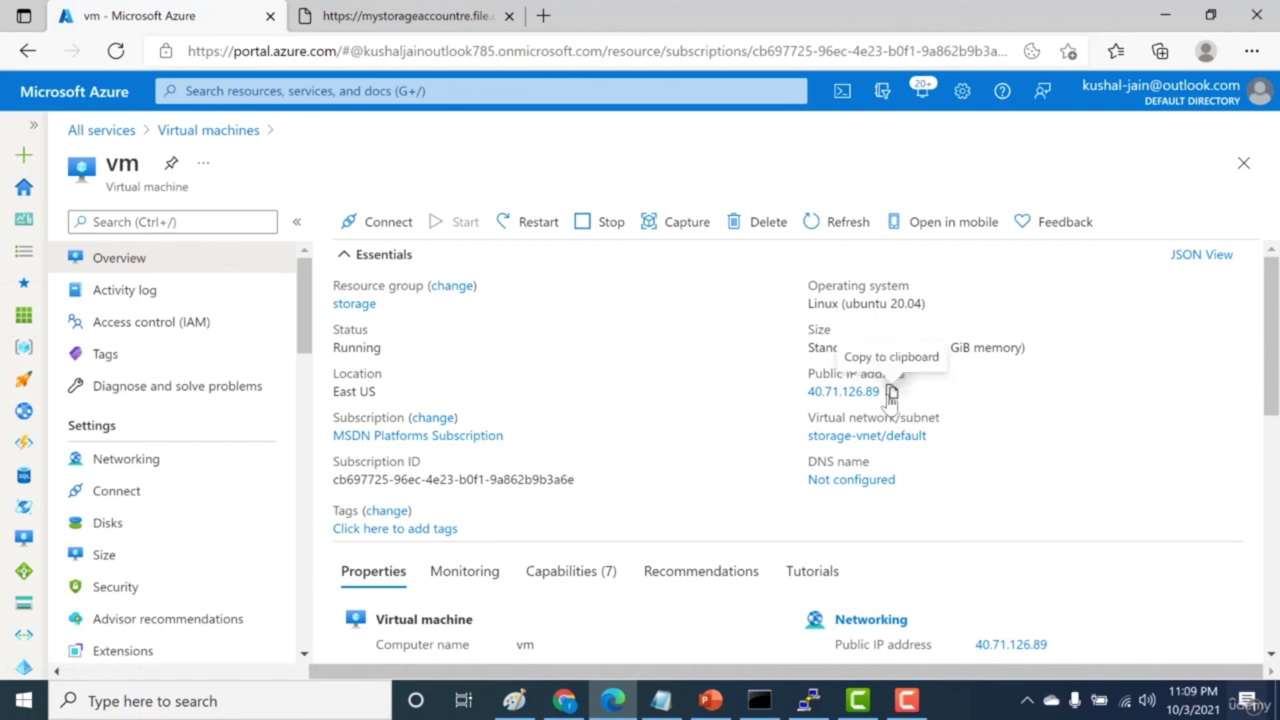
click(890, 391)
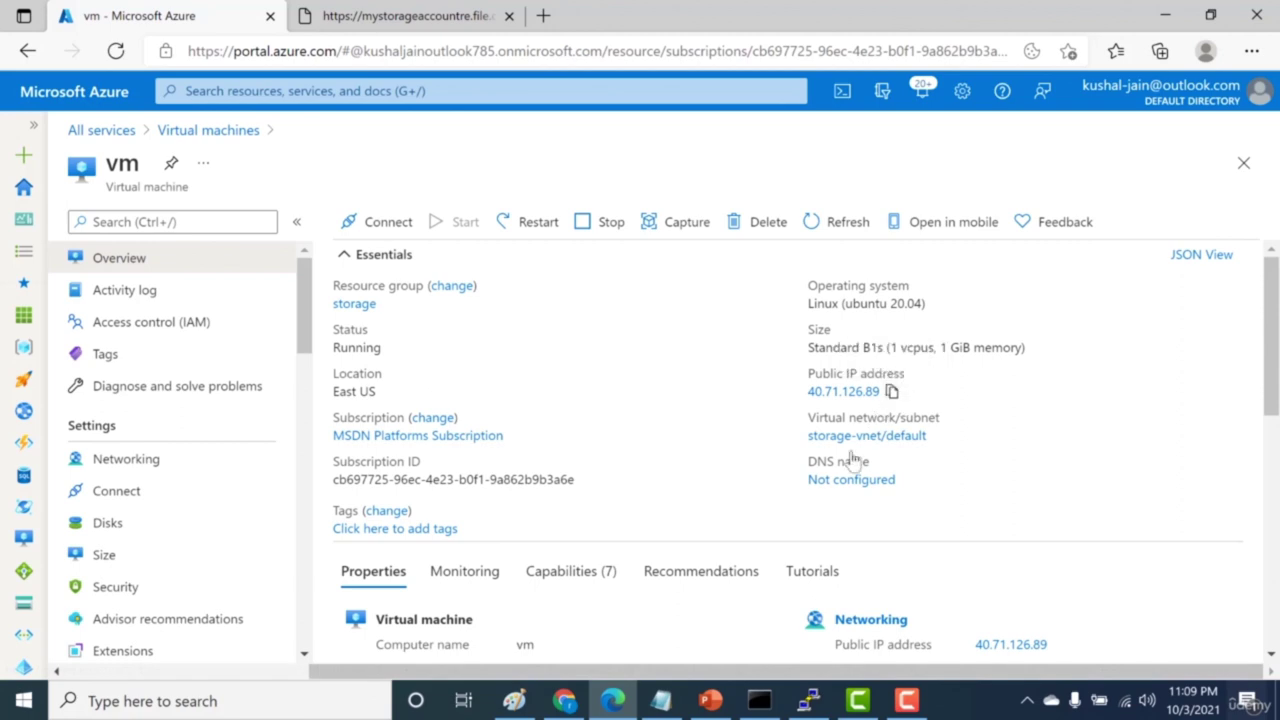
Step: SSH into 40.71.126.89 with PuTTY, log in with the VM user name, and clear the terminal
click(808, 700)
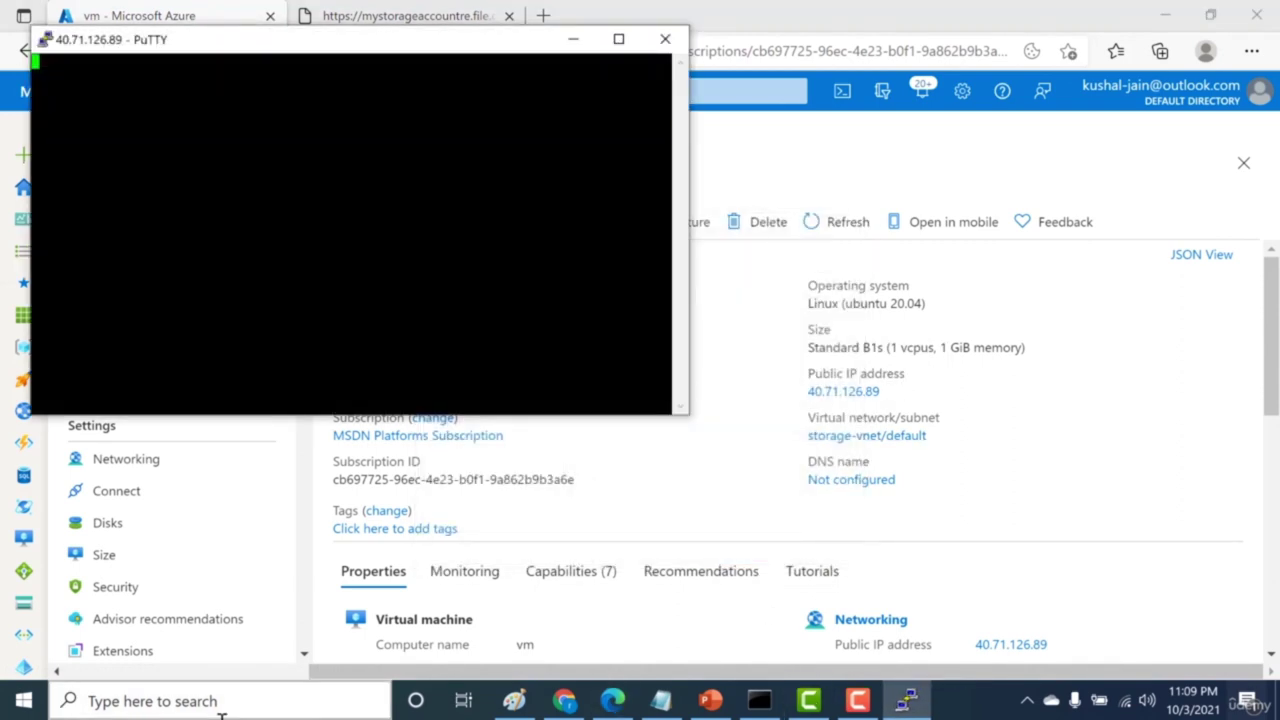
text(azureuser)
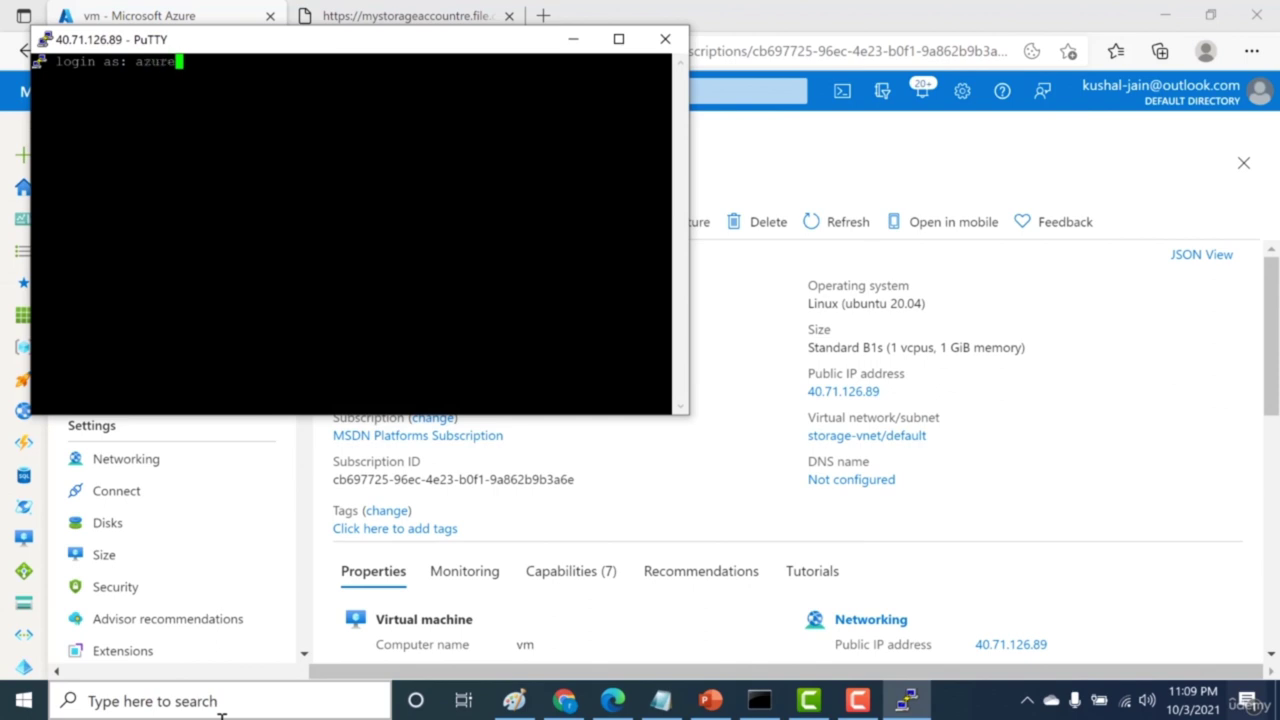
key(Return)
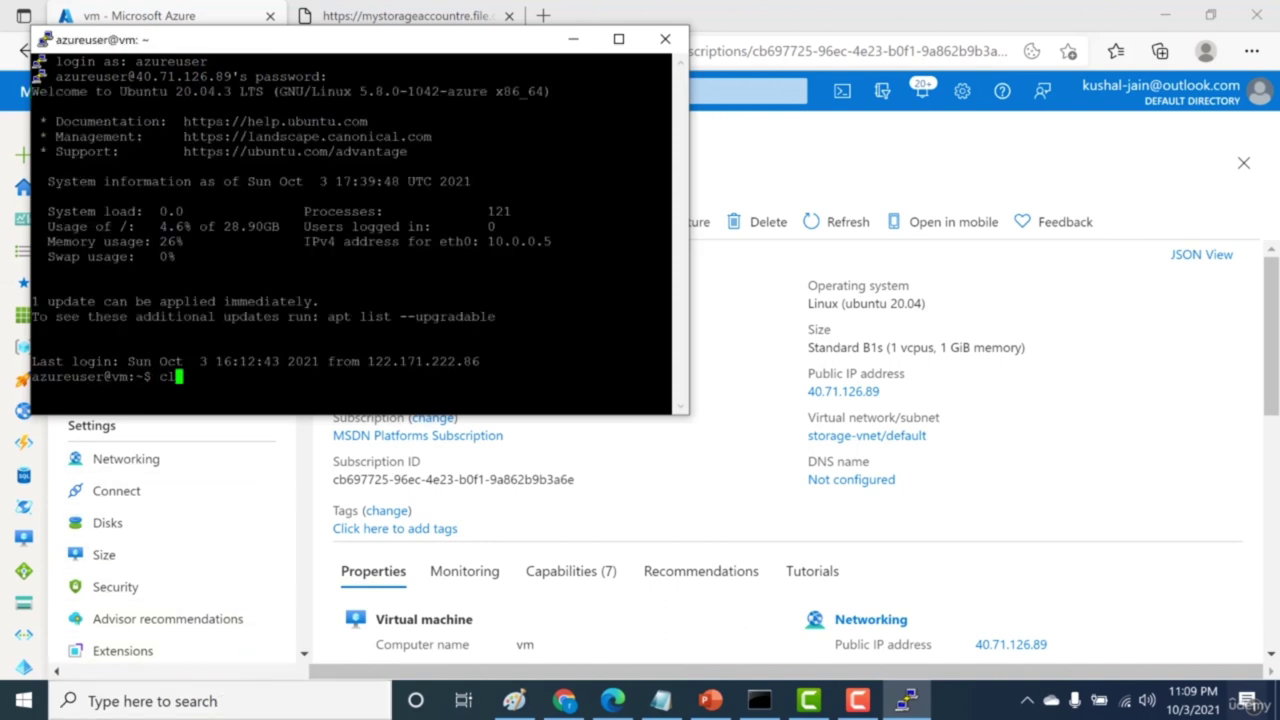
text(ear)
key(Return)
click(785, 190)
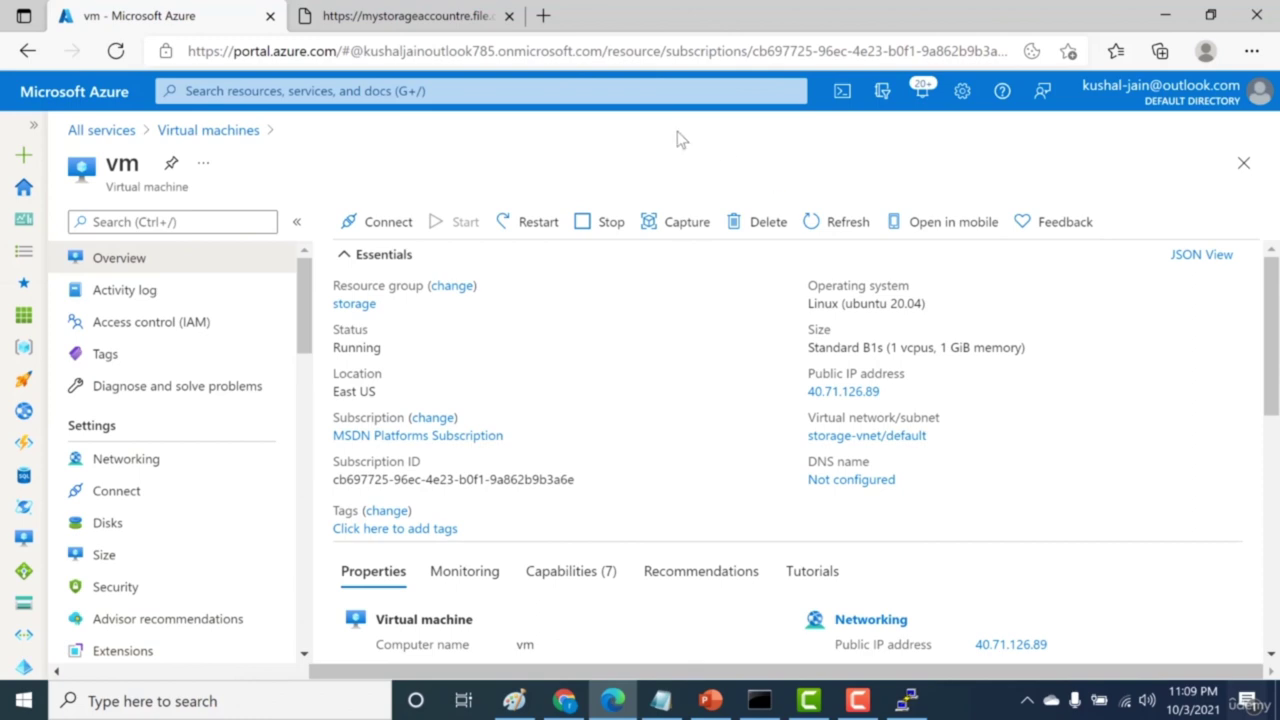
Step: Return to the 'file' share's Connect pane and copy the Linux mount script again
click(447, 12)
click(160, 15)
click(24, 50)
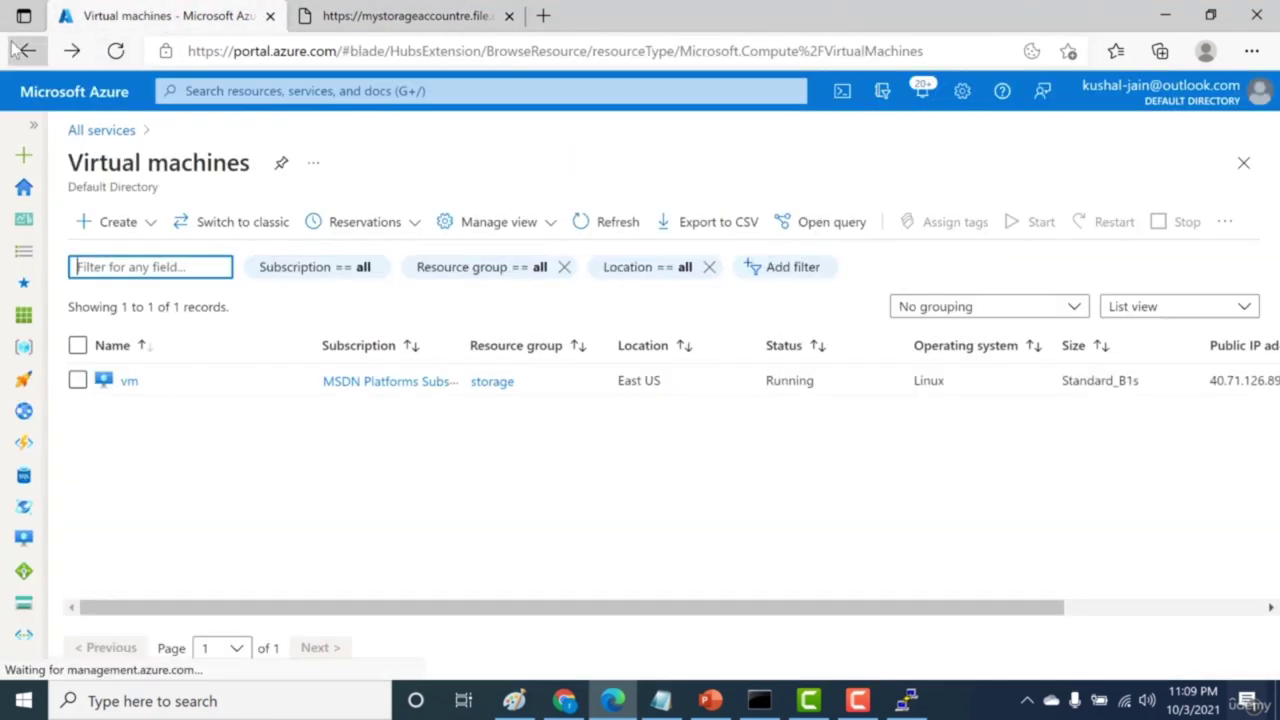
click(22, 50)
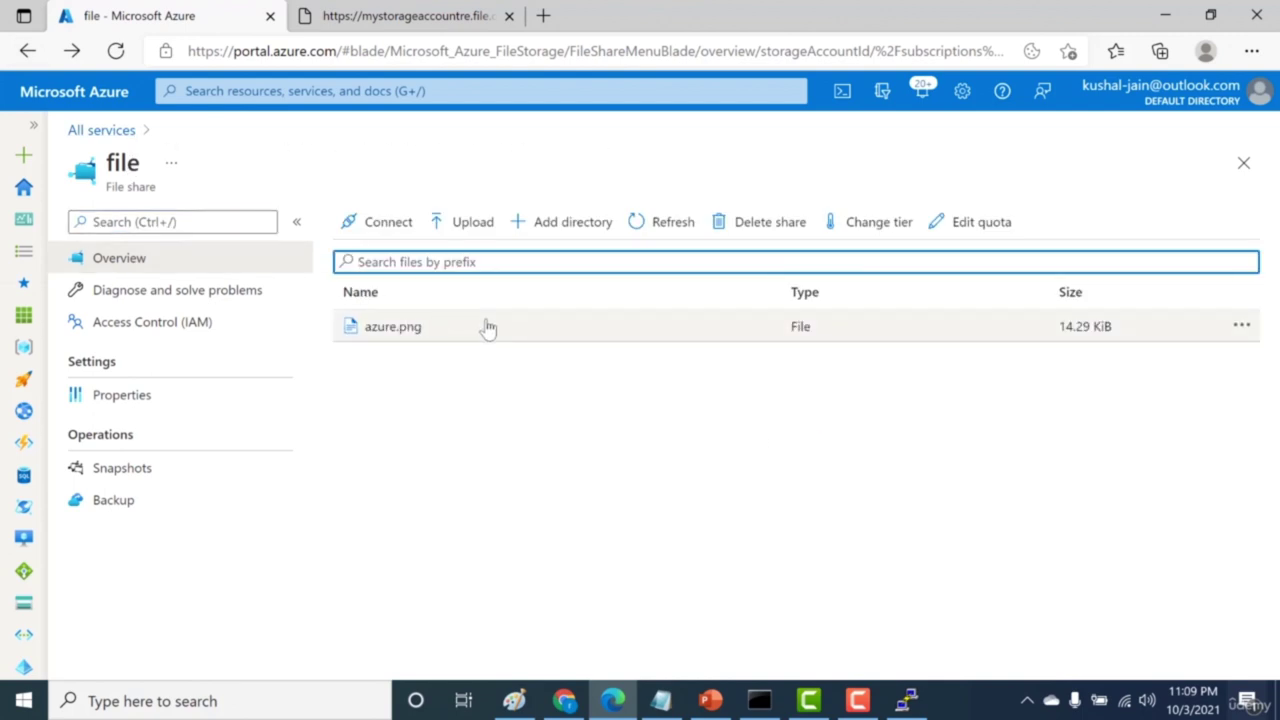
click(382, 222)
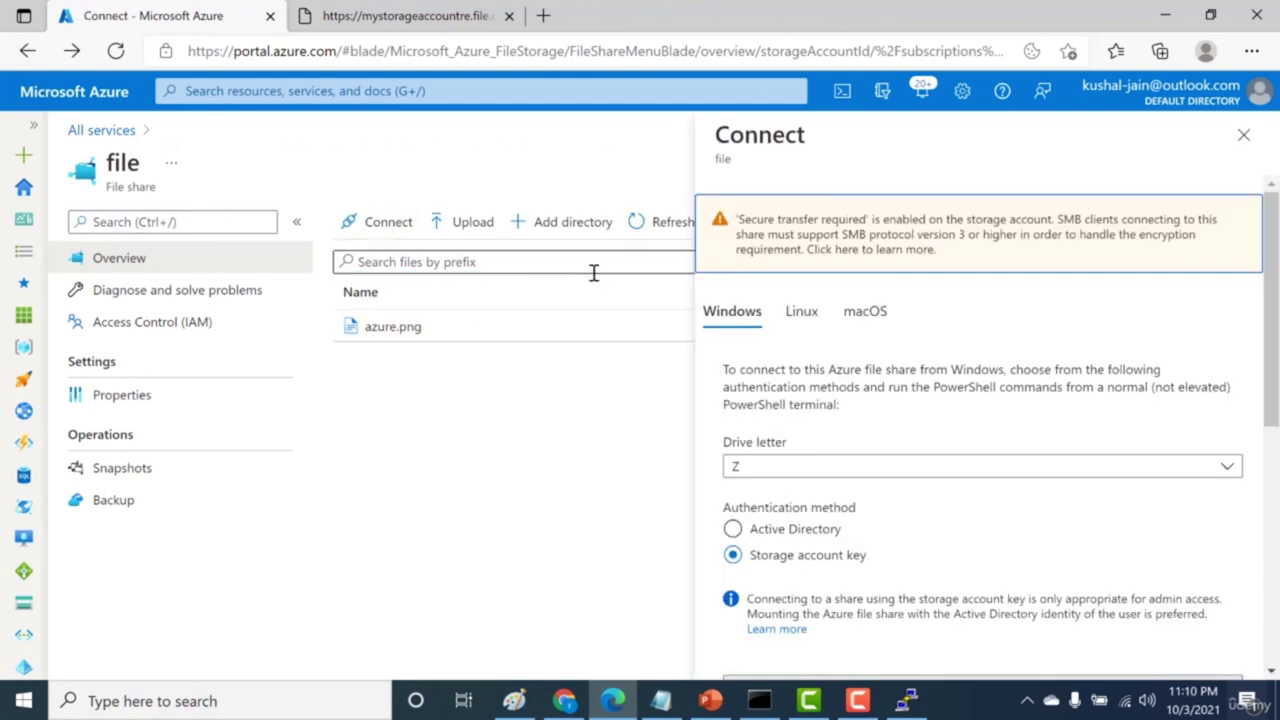
click(805, 311)
scroll(1000, 480, down, 2)
scroll(1000, 480, down, 1)
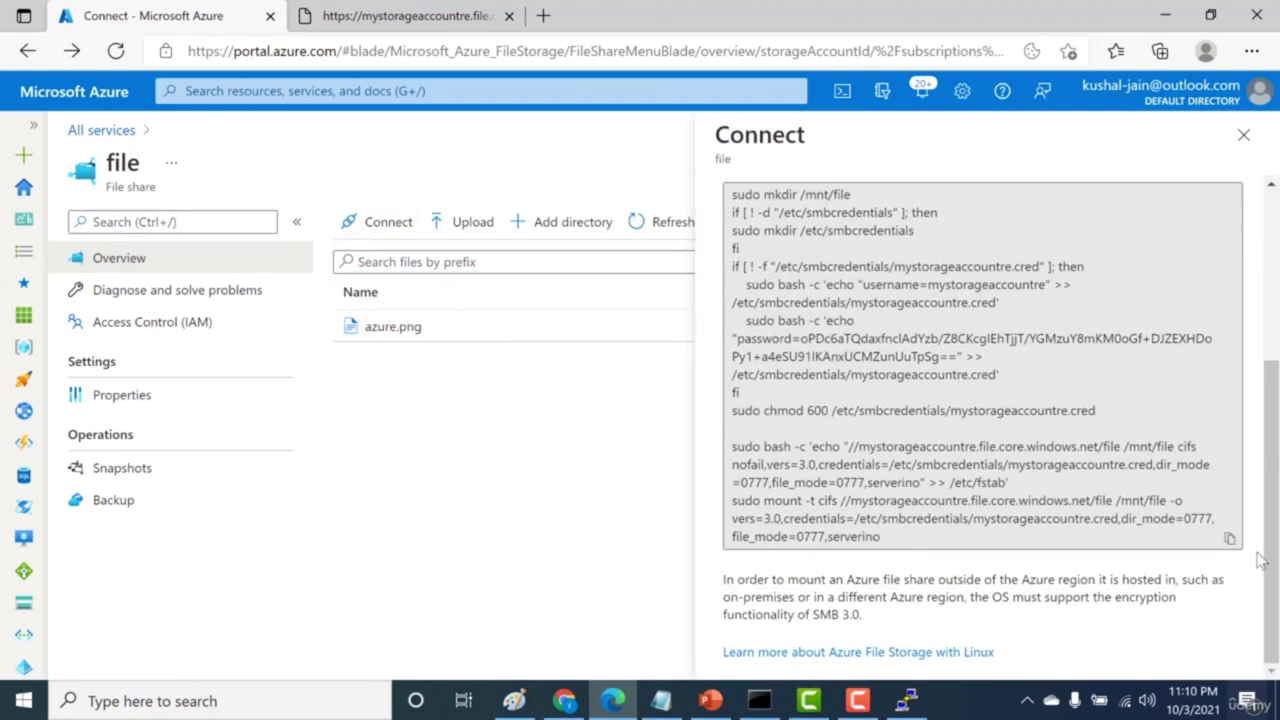
click(1229, 538)
Step: Paste and run the file share mount script in the VM terminal, then clear the screen
click(925, 703)
key(shift+Insert)
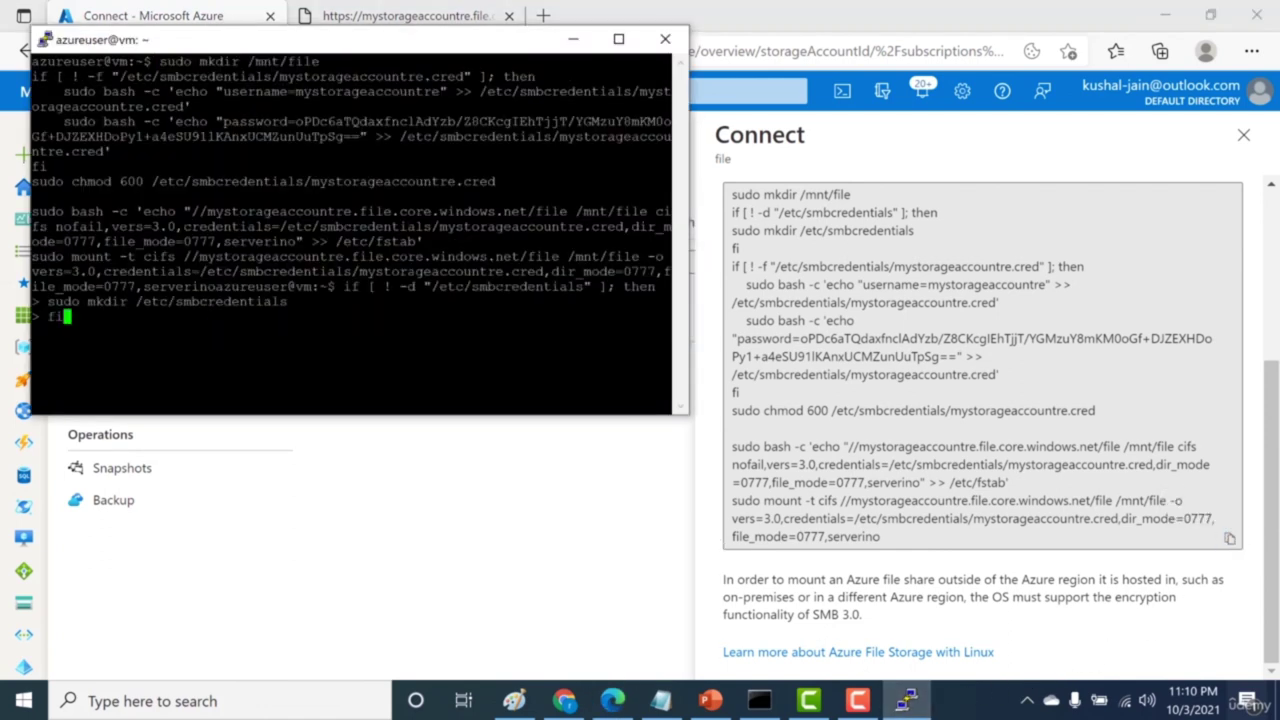
key(Return)
key(Return)
key(Return)
key(Return)
key(Return)
key(Return)
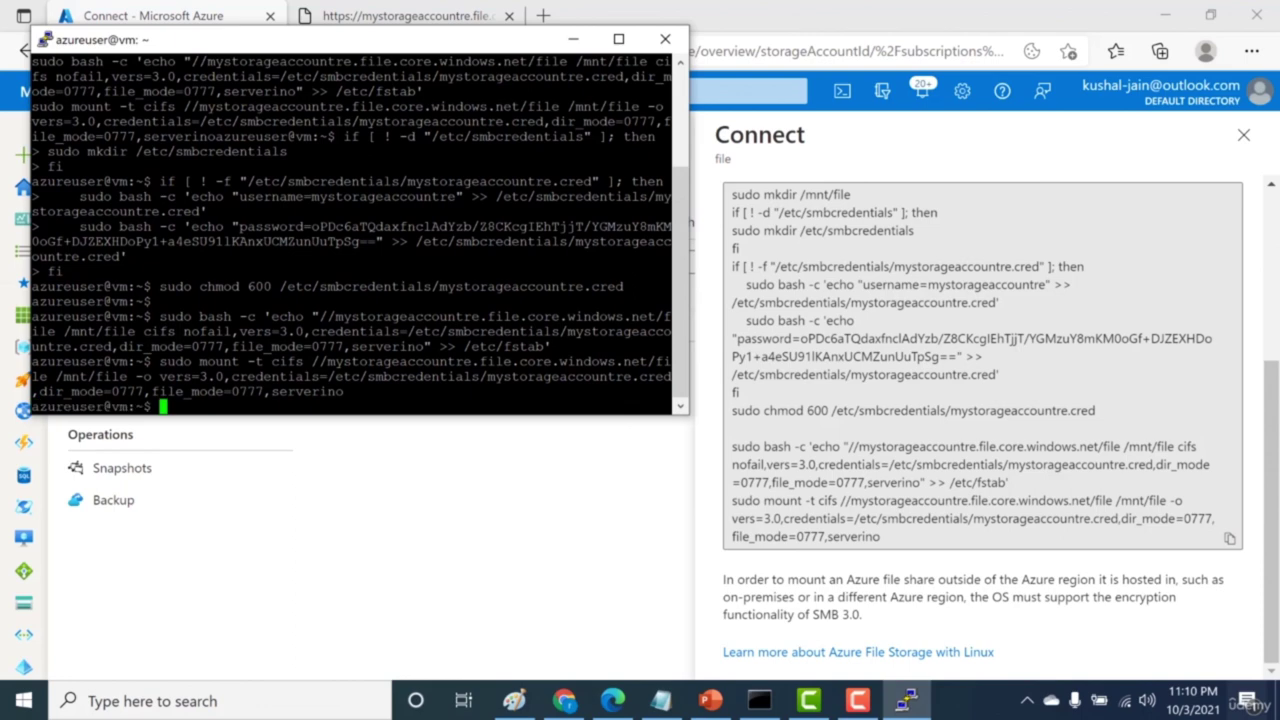
key(Return)
key(Return)
text(cle)
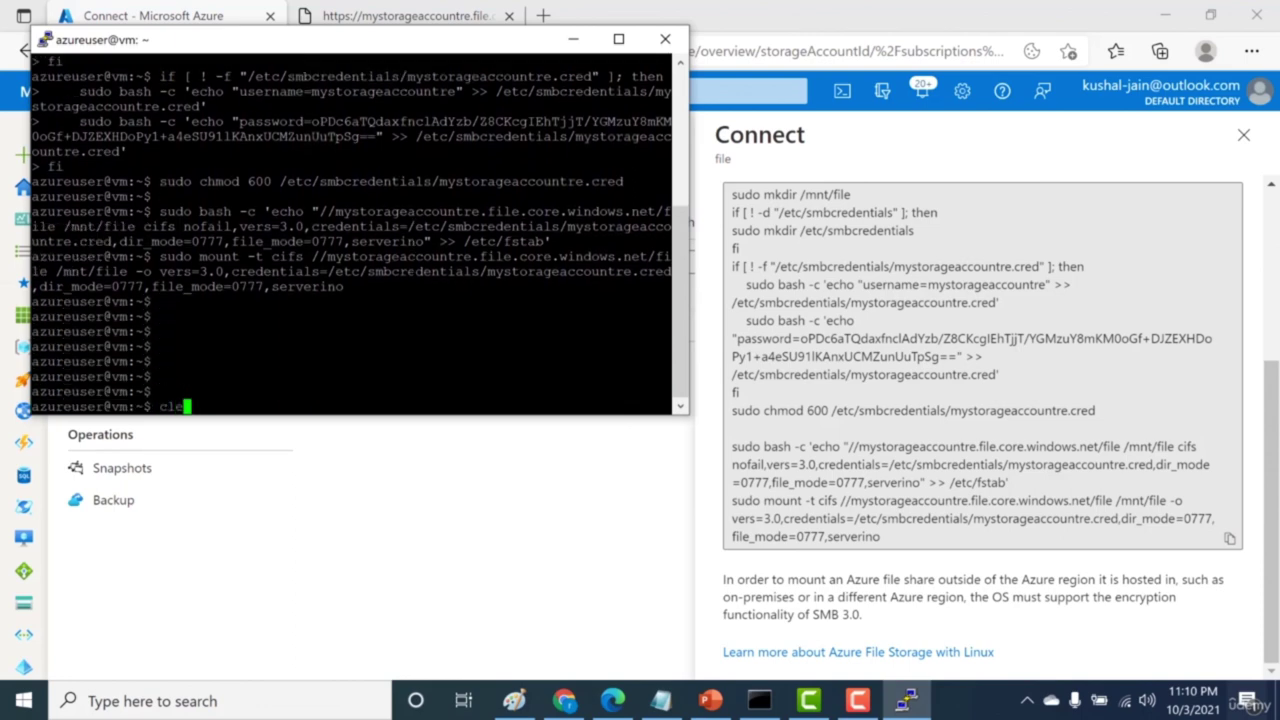
text(ar)
key(Return)
Step: Change to /mnt and list its contents
text(cd /mn)
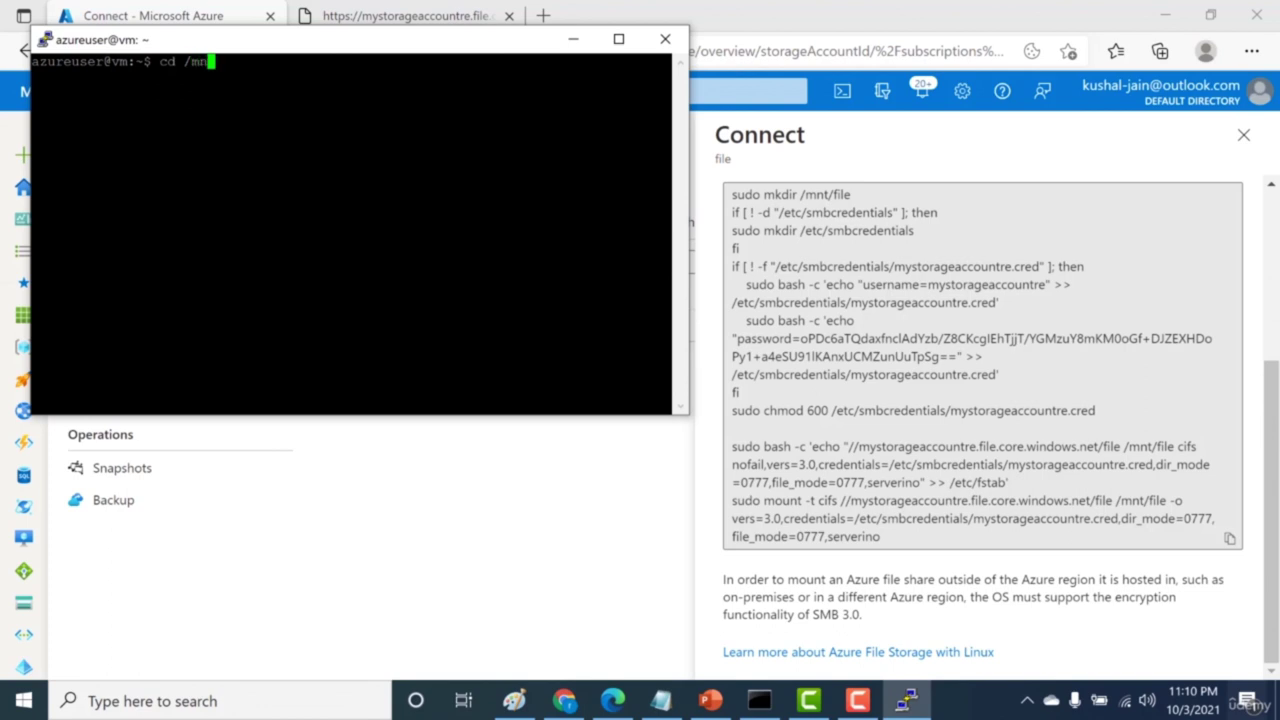
text(t)
key(Return)
key(ctrl+l)
text(ls)
key(Return)
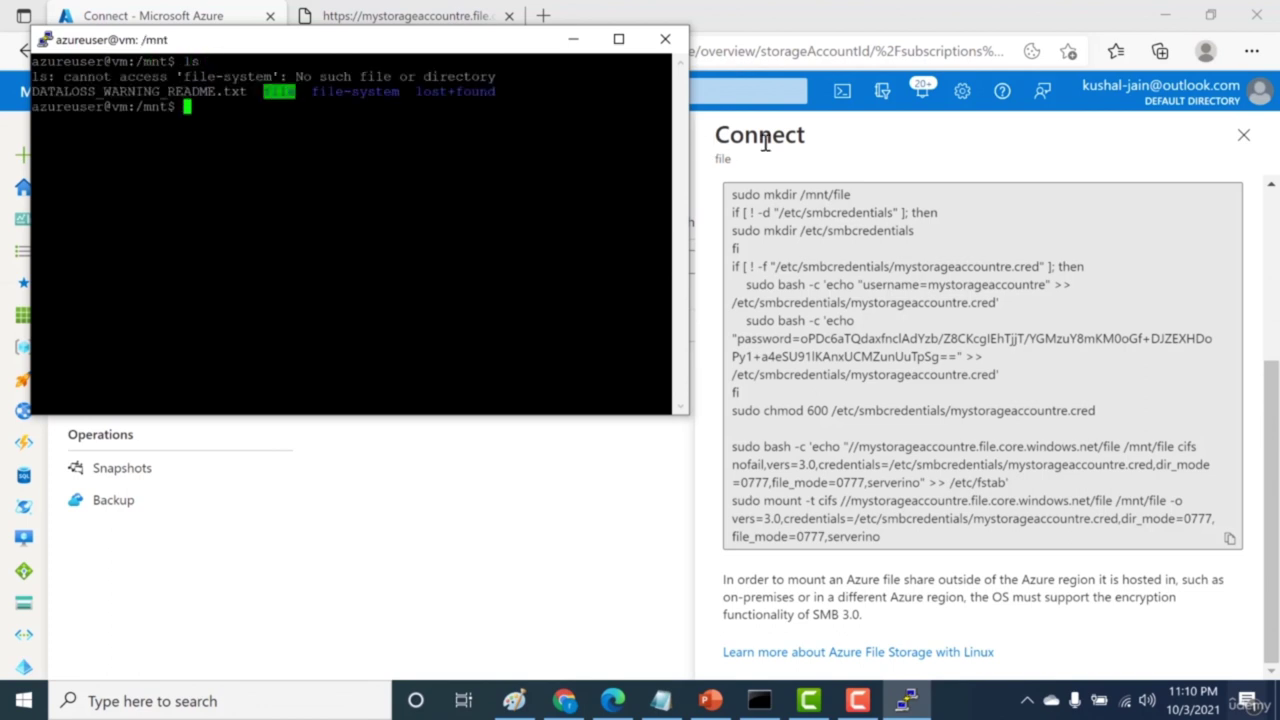
Step: Confirm the mount point name 'file', then list /mnt/file to show azure.png
click(1150, 287)
scroll(1150, 287, up, 3)
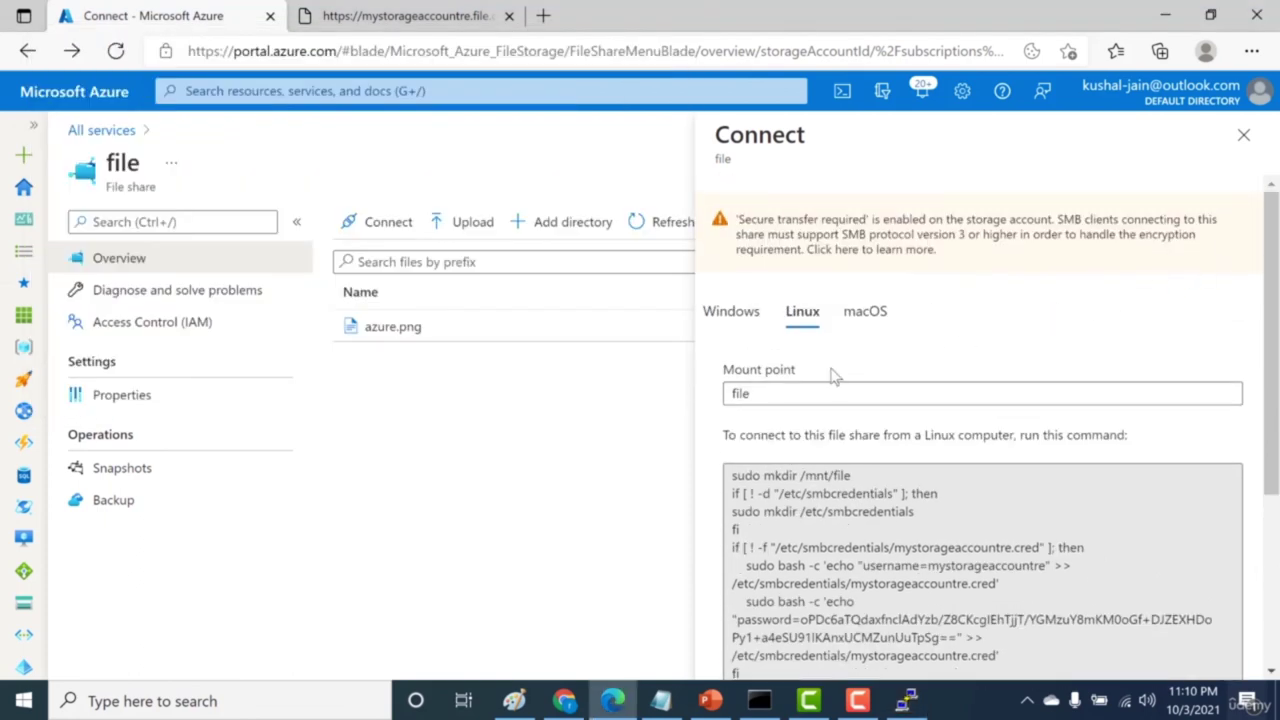
double_click(736, 392)
key(alt+Tab)
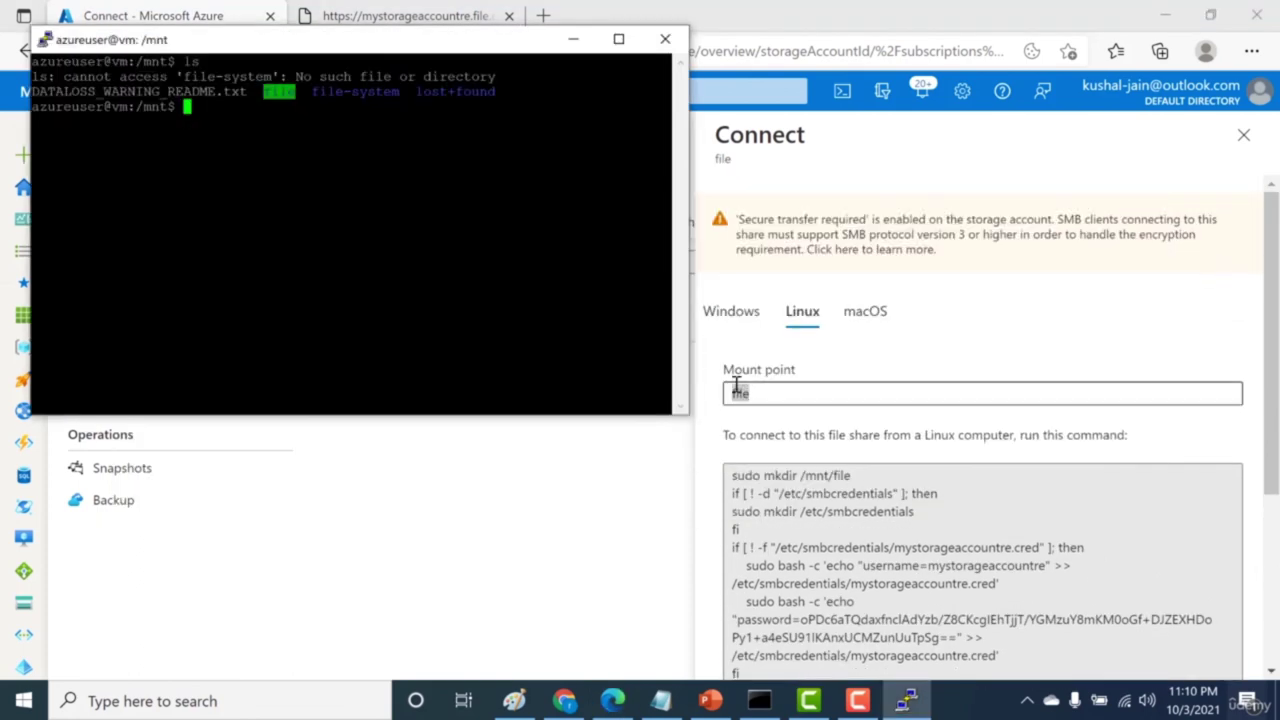
text(cd file)
key(Return)
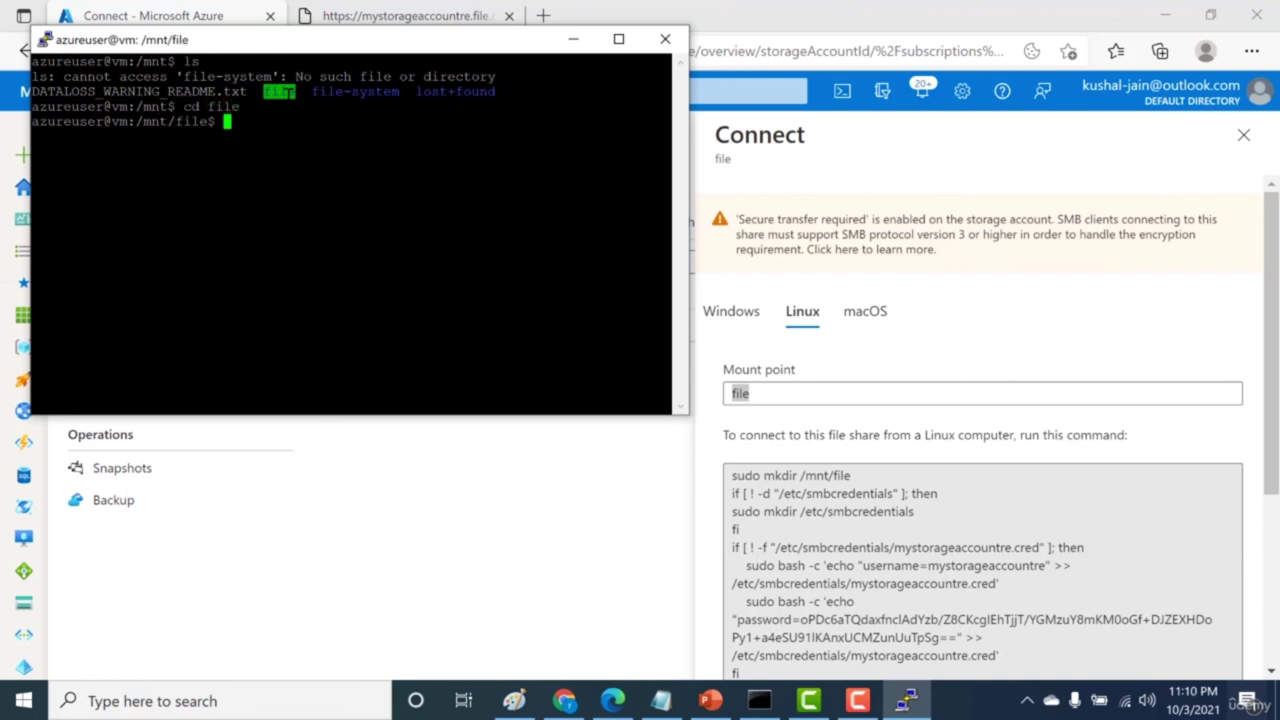
text(ls)
key(Return)
drag(670, 137, 240, 121)
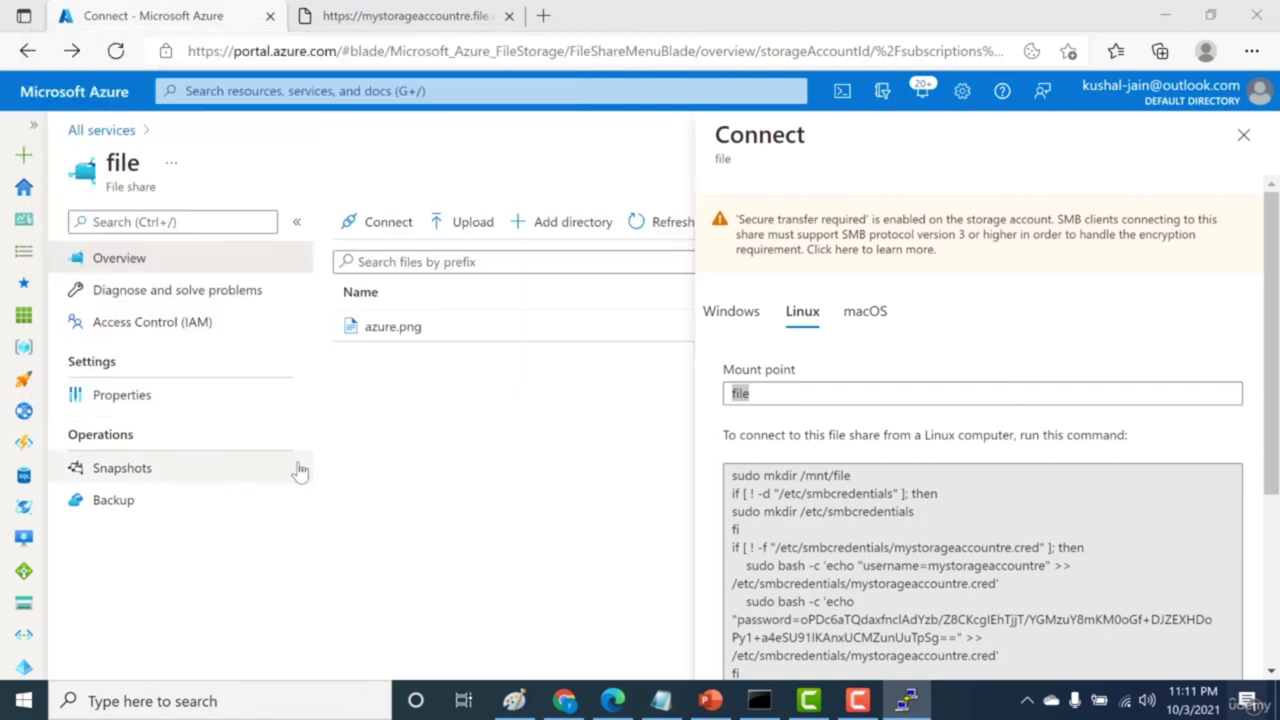
Step: Look over the file share's snapshots and properties pages, then return to its overview
click(300, 468)
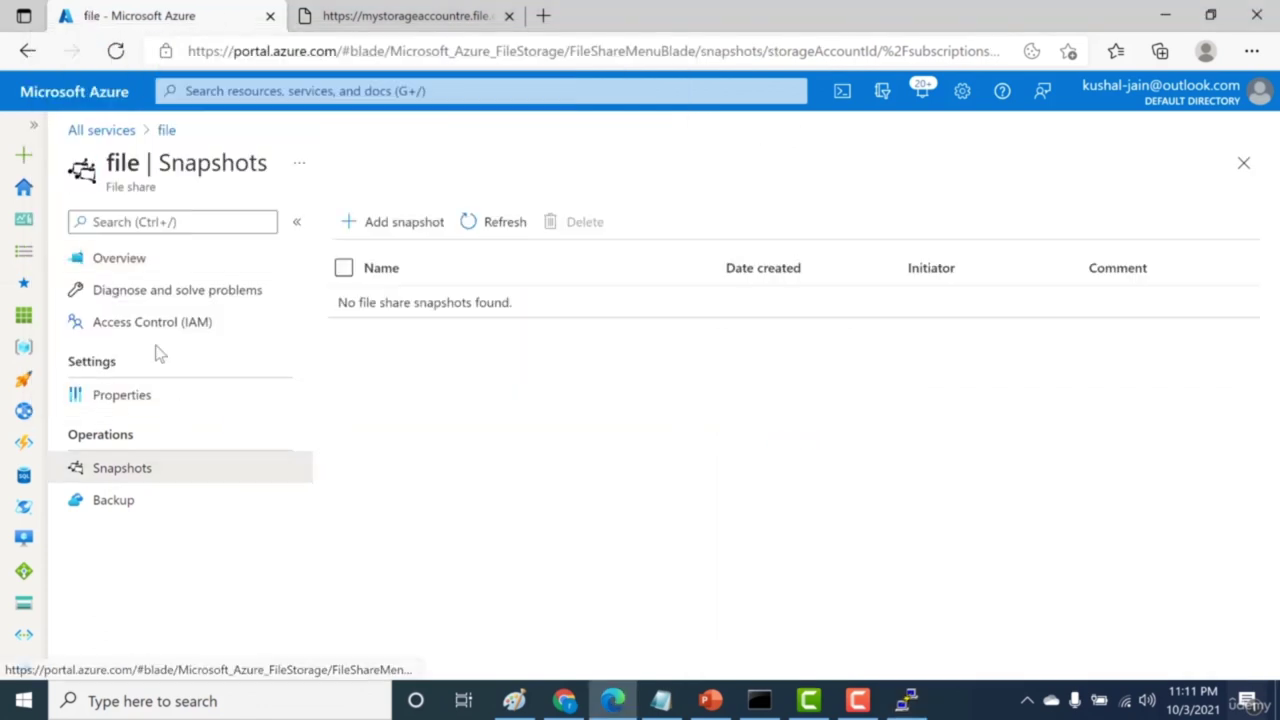
click(145, 395)
click(155, 270)
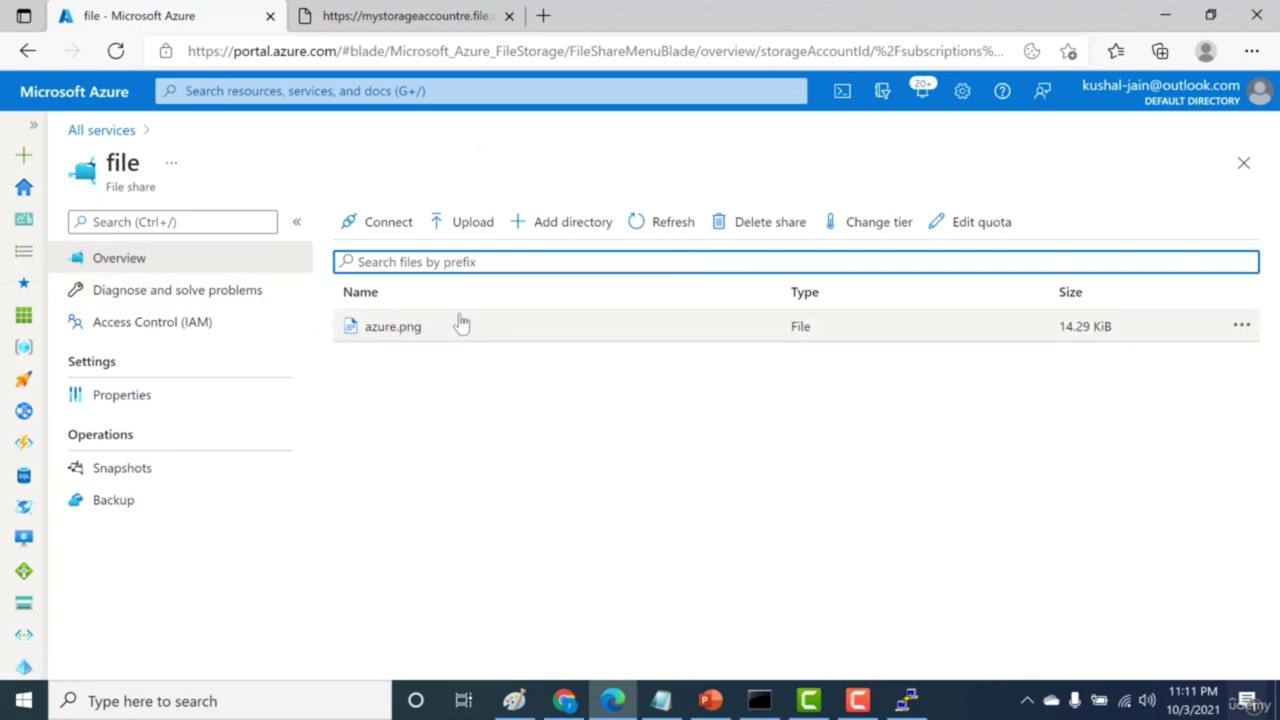
Step: Create a directory named 'folder' in the share and refresh its file list
click(565, 229)
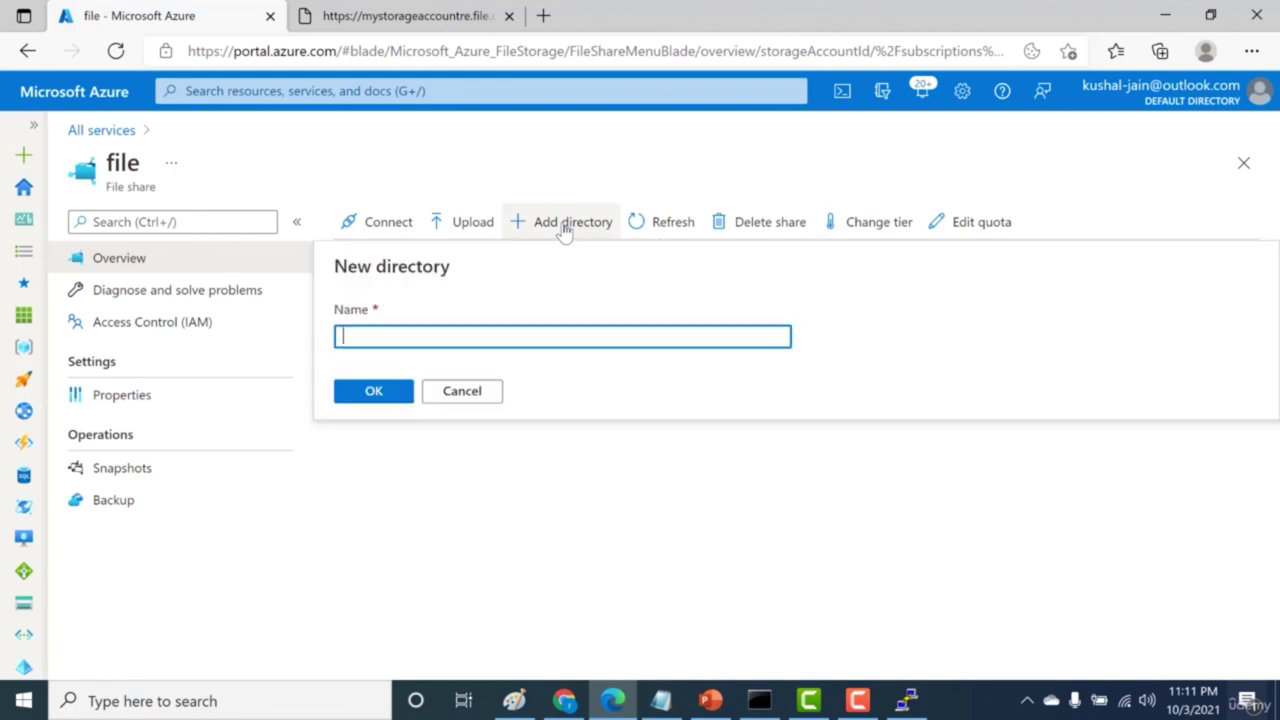
text(file)
key(BackSpace)
key(BackSpace)
text(older)
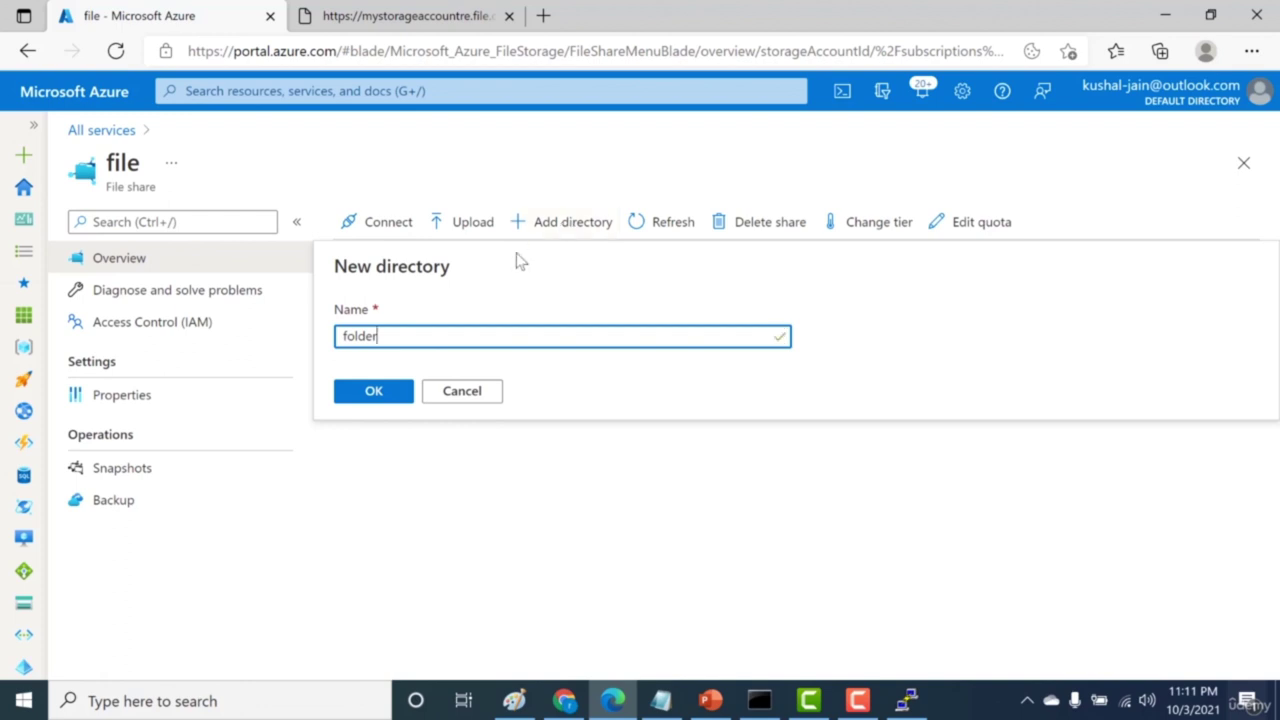
click(375, 391)
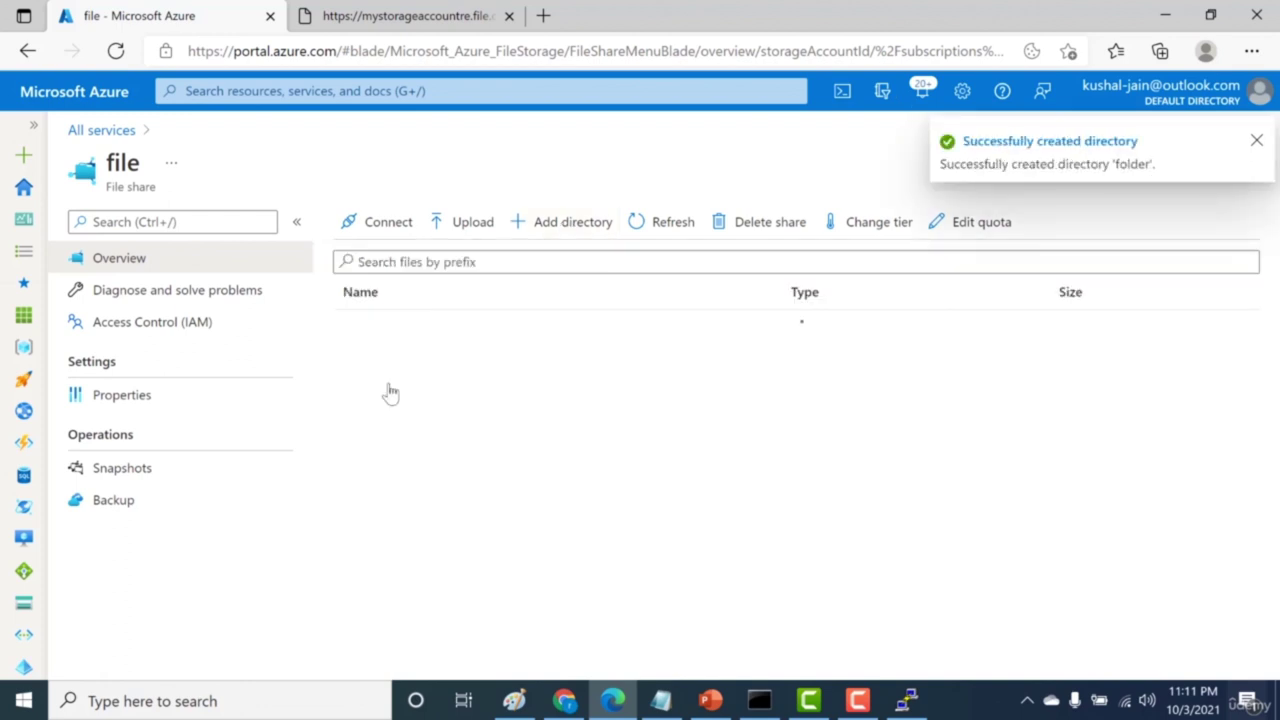
click(652, 222)
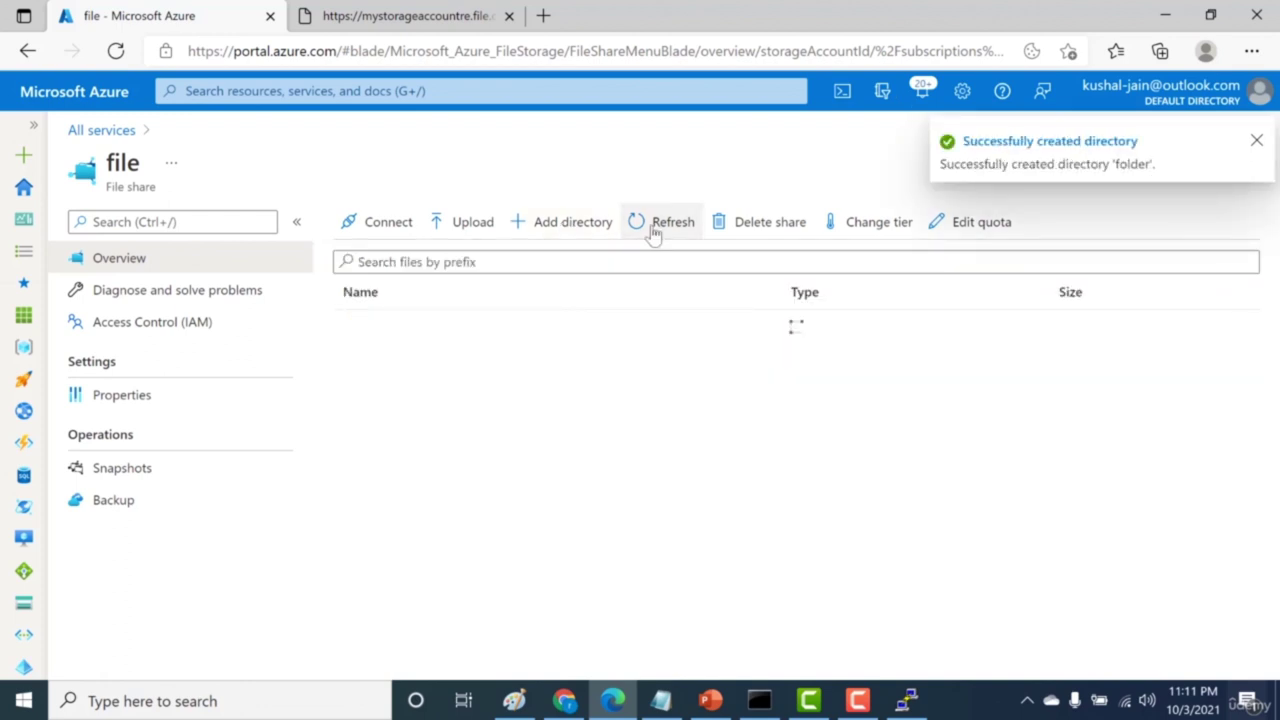
key(alt+Tab)
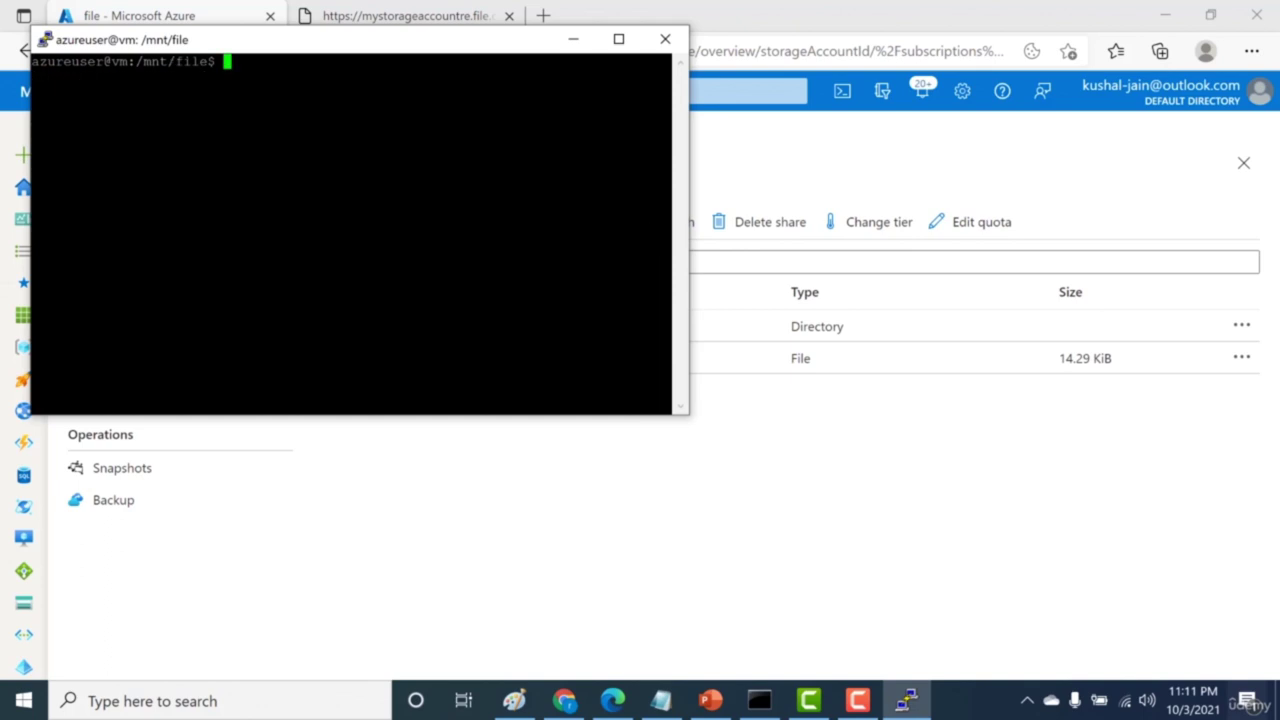
Step: List /mnt/file to spot 'folder', then create 'myfolder' with mkdir myfolder
text(ls)
key(Return)
drag(120, 76, 167, 76)
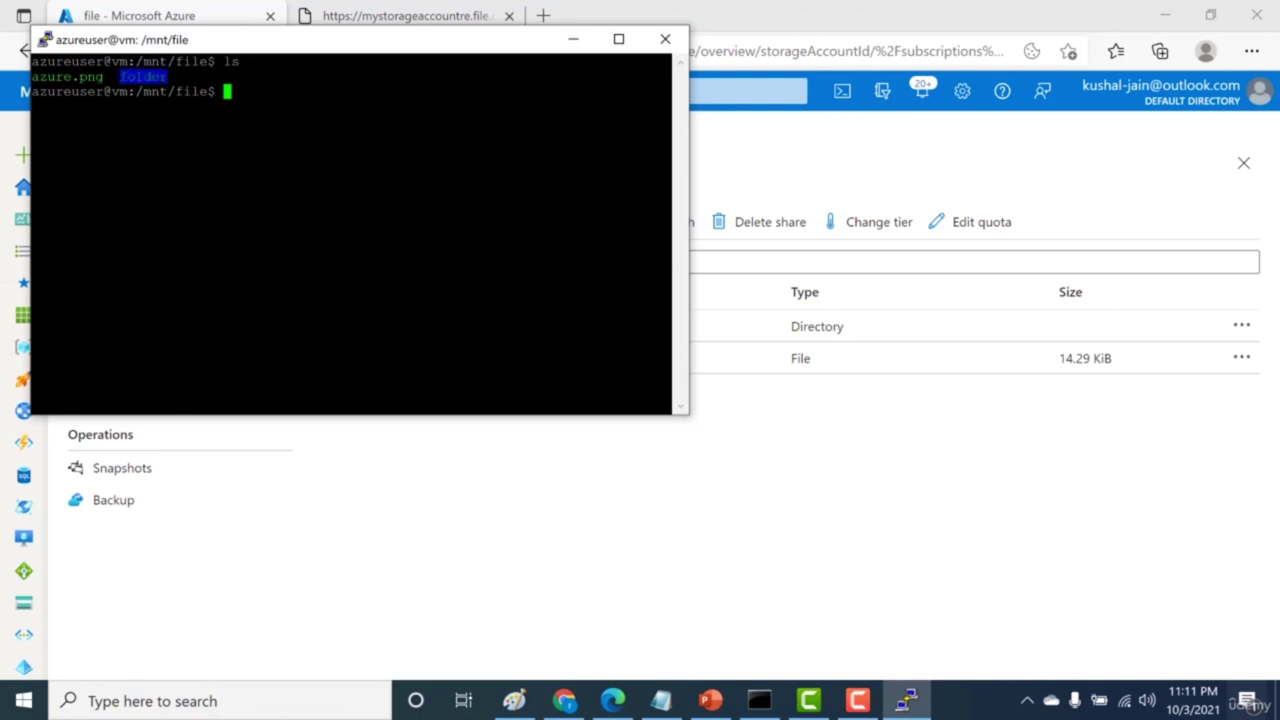
text(mkdir )
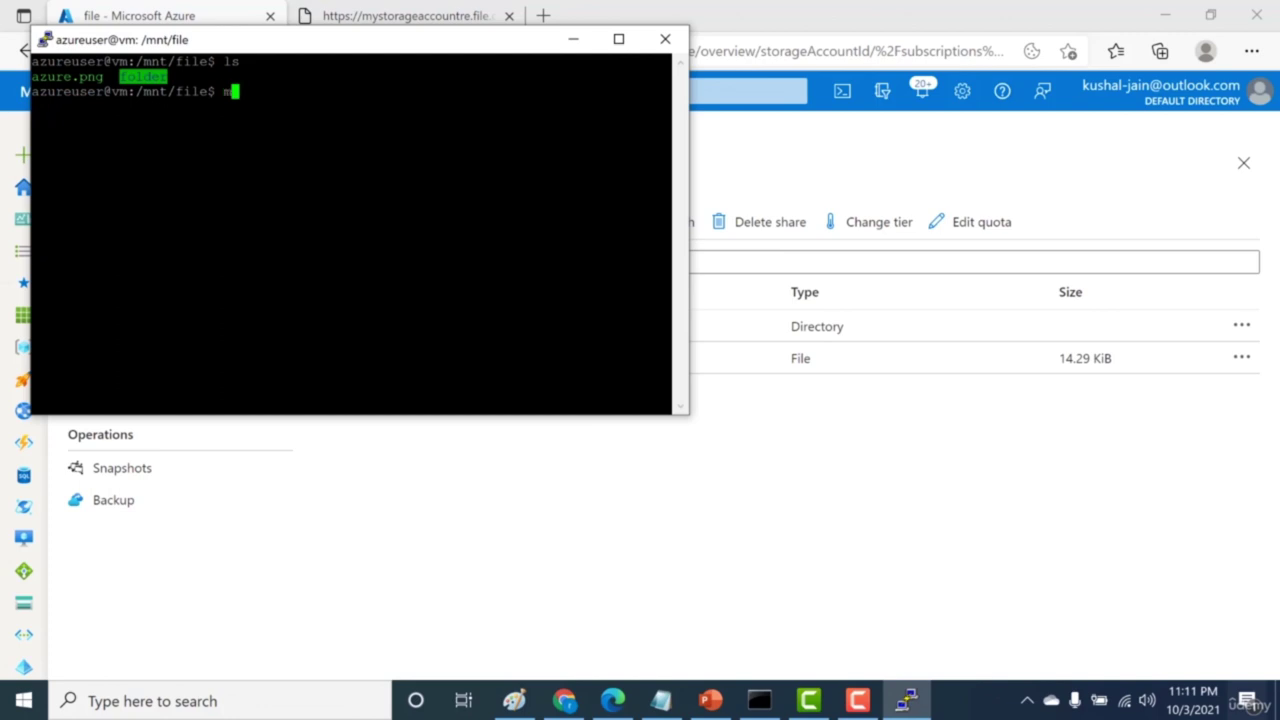
text(myfolder)
key(Return)
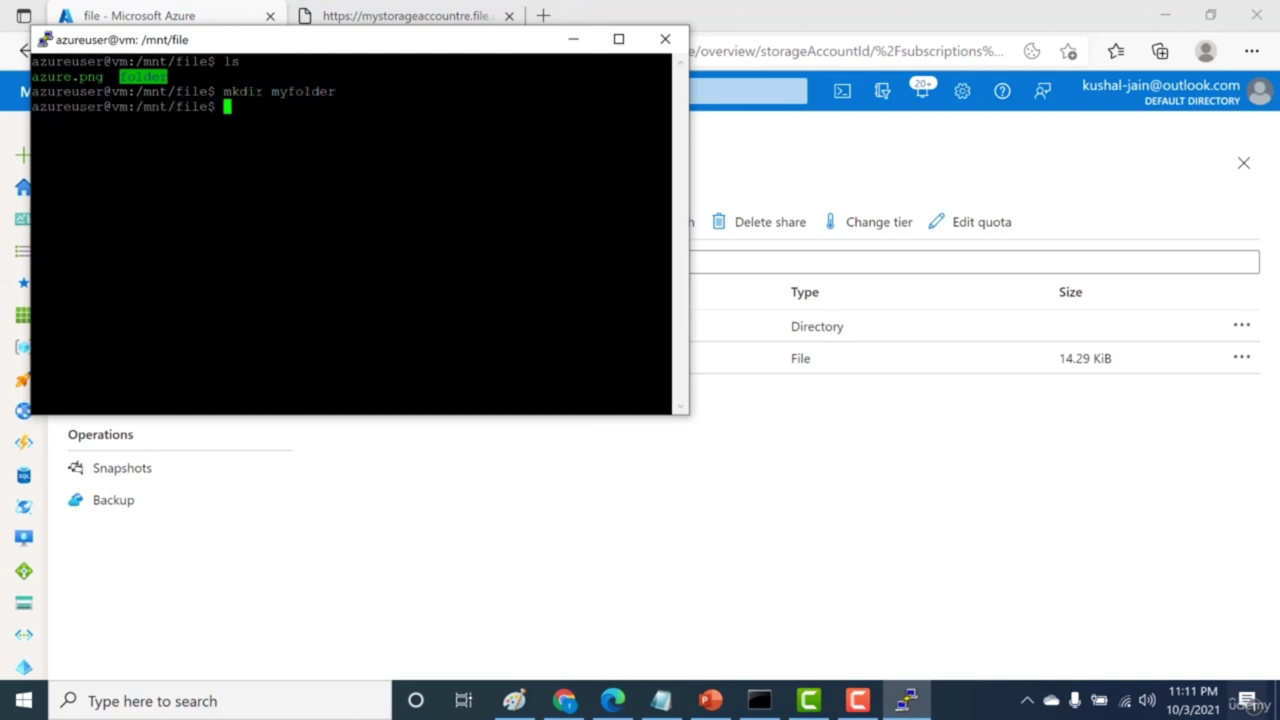
click(530, 552)
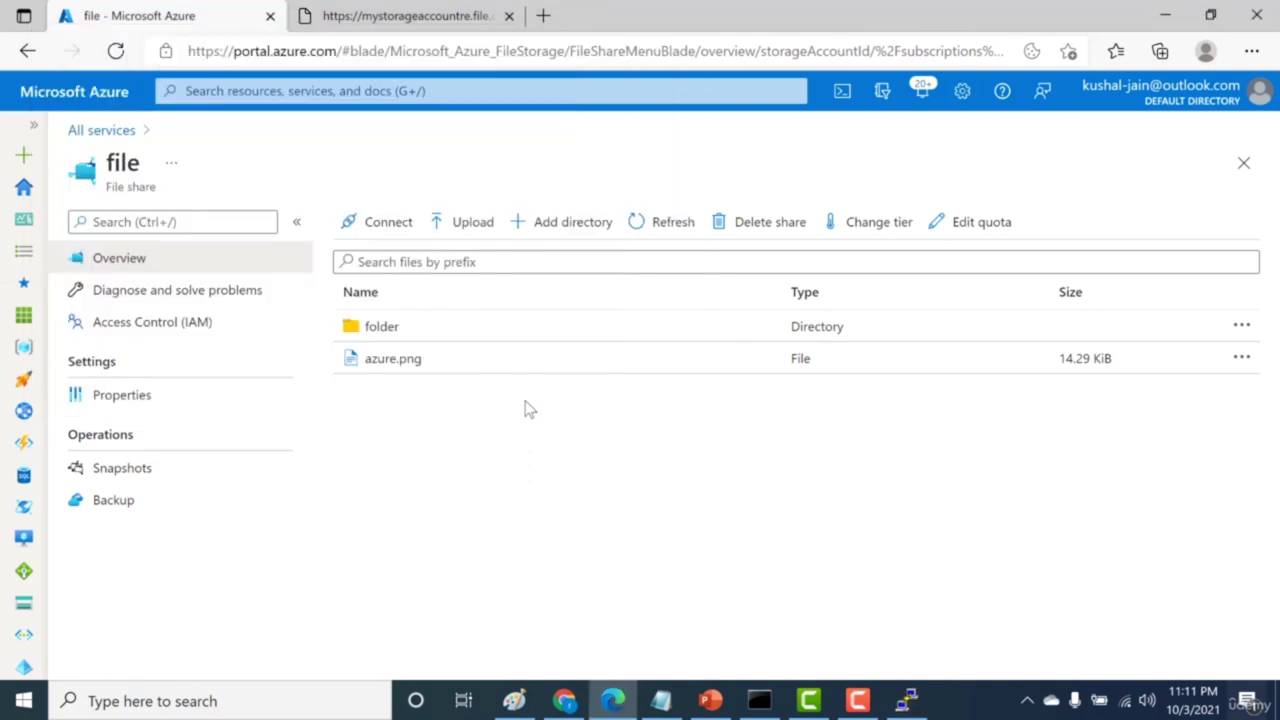
Step: Refresh the share's Overview so myfolder appears beside folder and azure.png
click(655, 225)
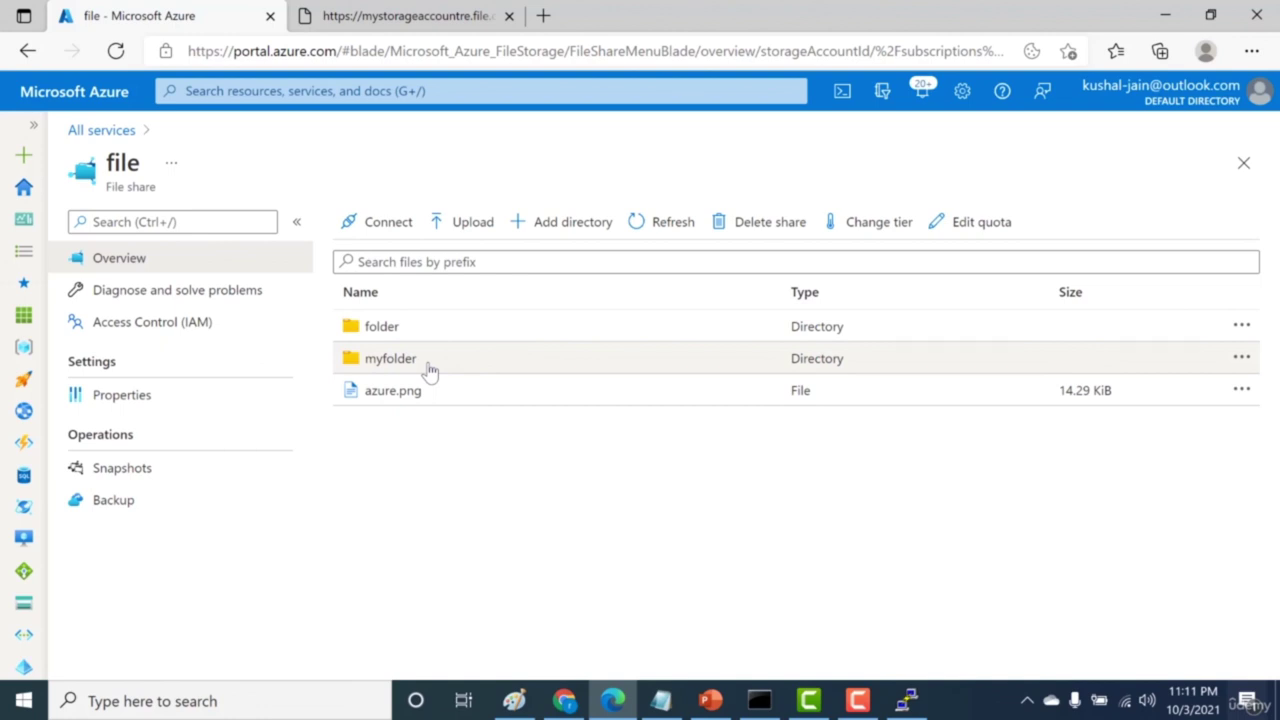
key(alt+Tab)
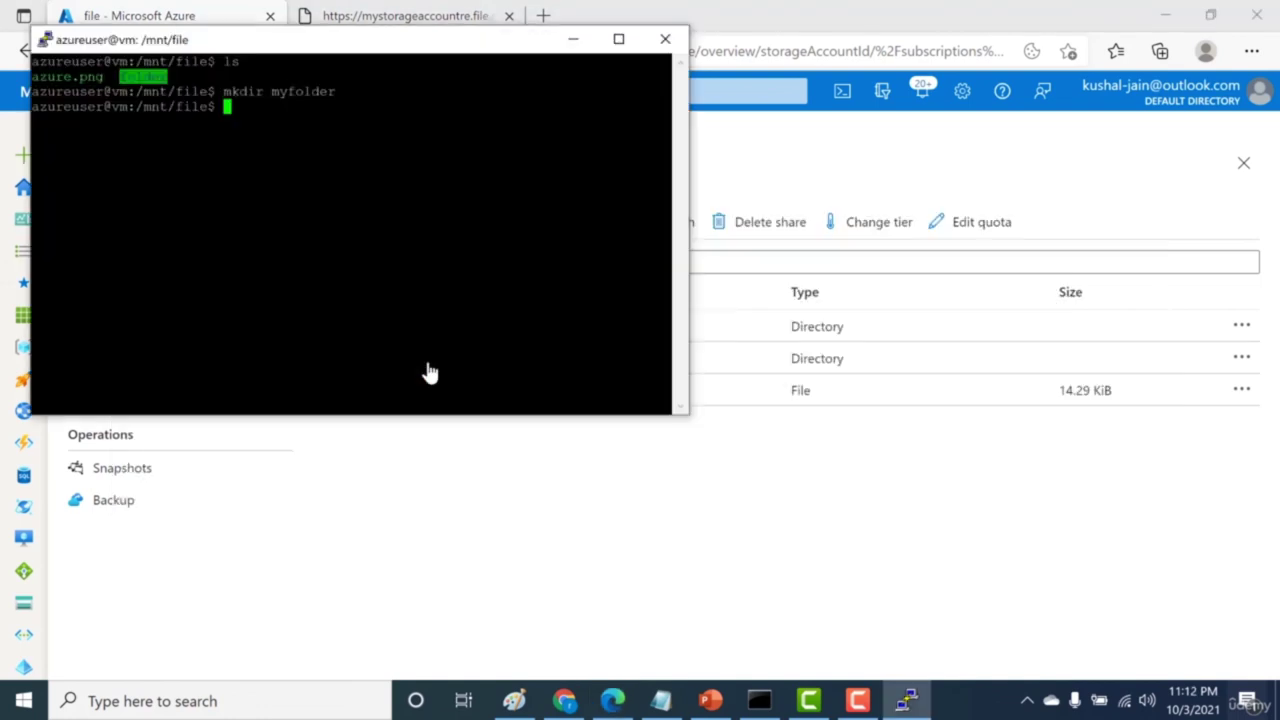
click(455, 497)
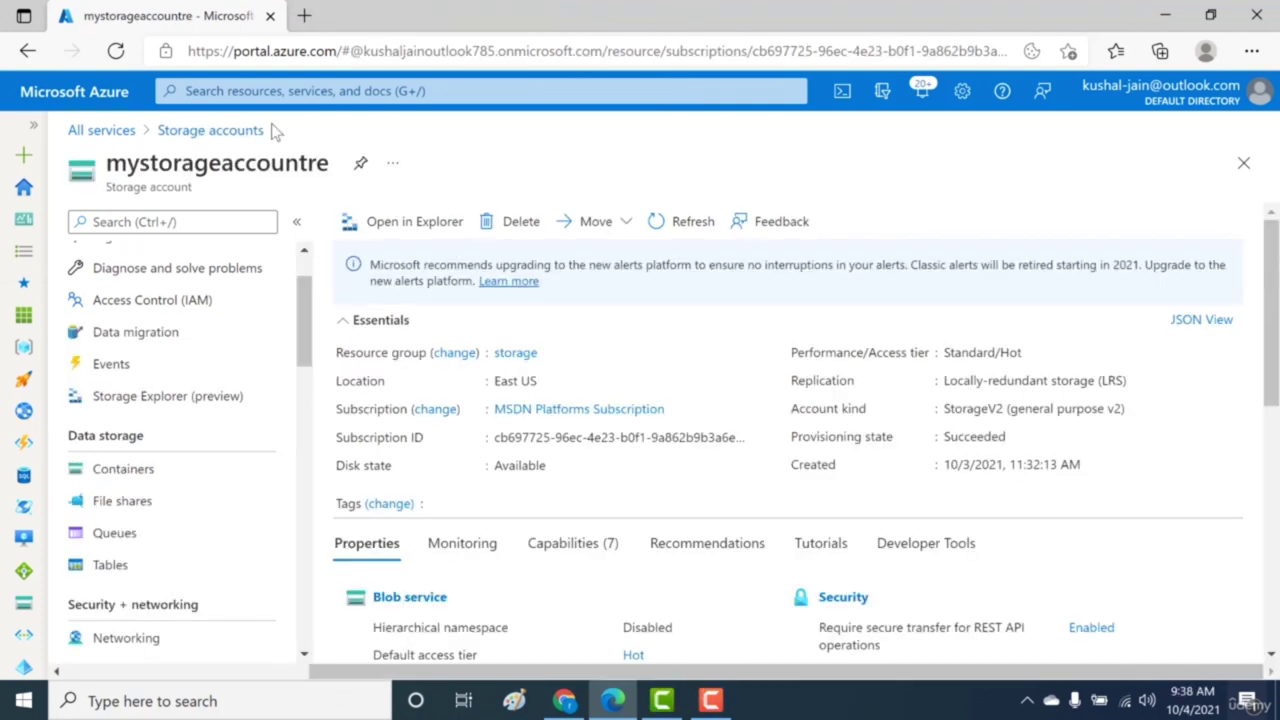
Step: Go to File shares, open the 'file' share, and view its empty Snapshots page
click(122, 501)
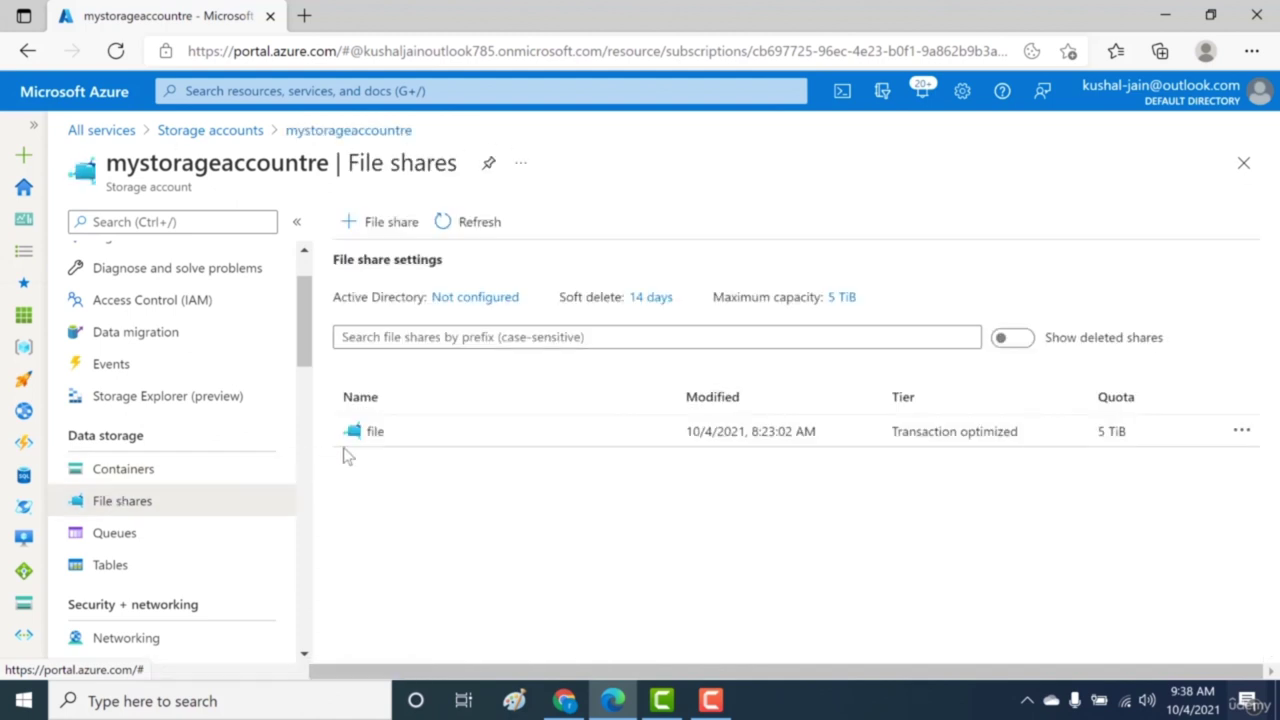
click(405, 442)
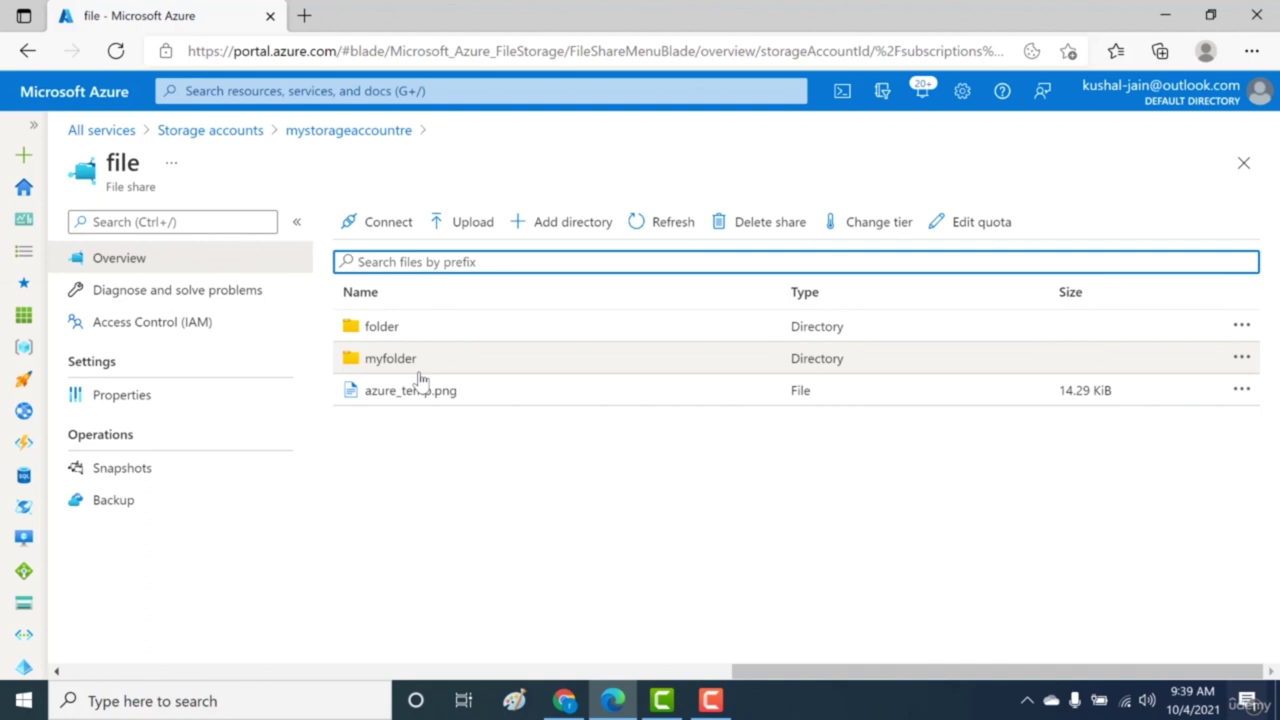
click(182, 479)
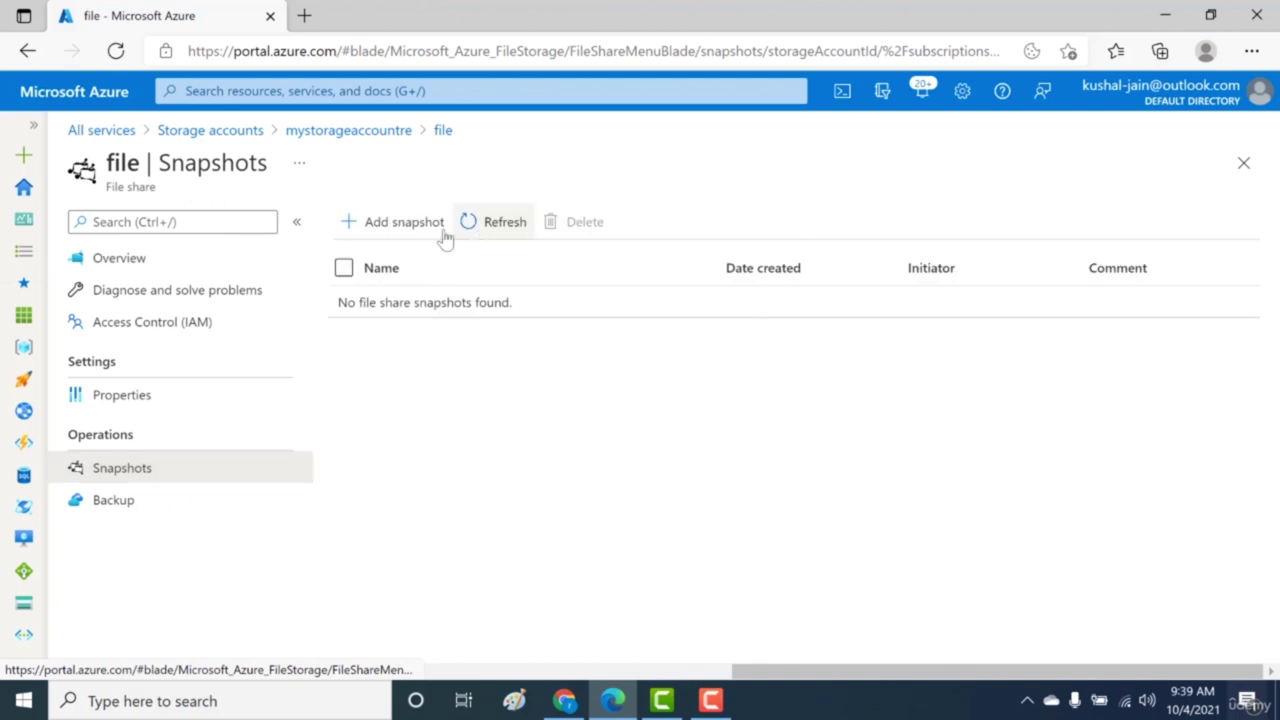
Step: Add a snapshot of the share without a comment, then choose Delete for azure_temp.png
click(356, 224)
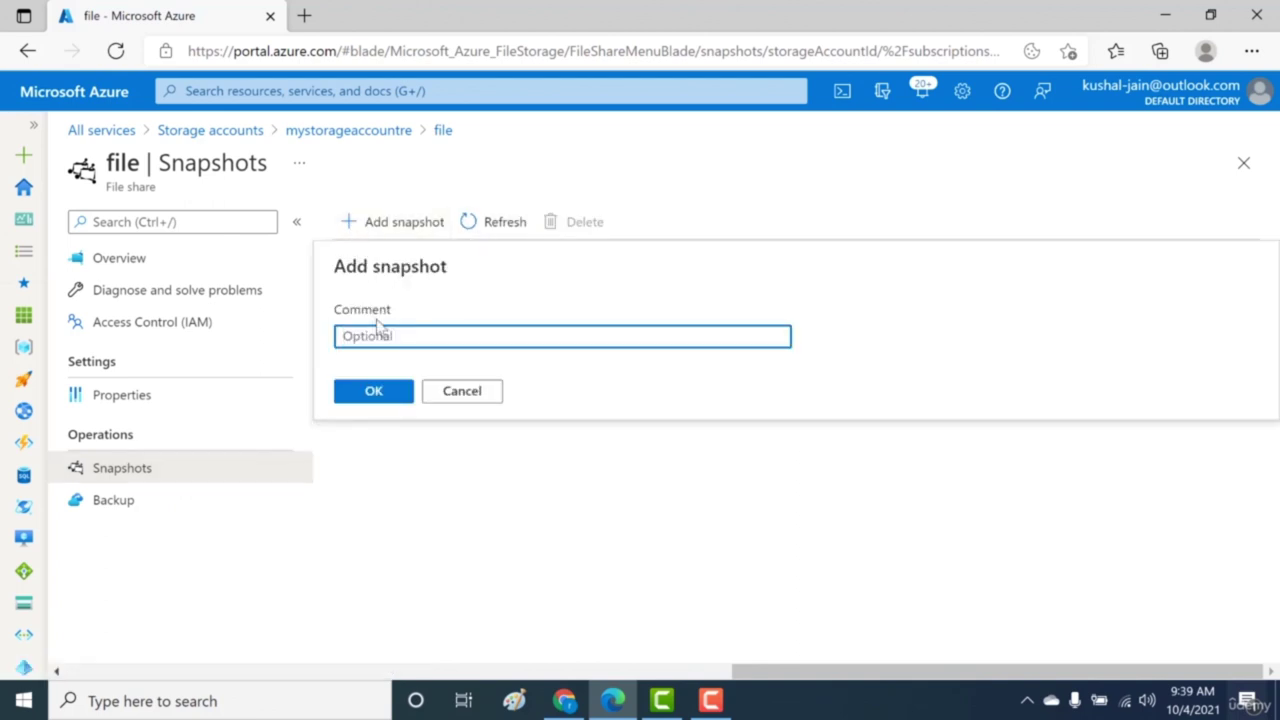
click(370, 392)
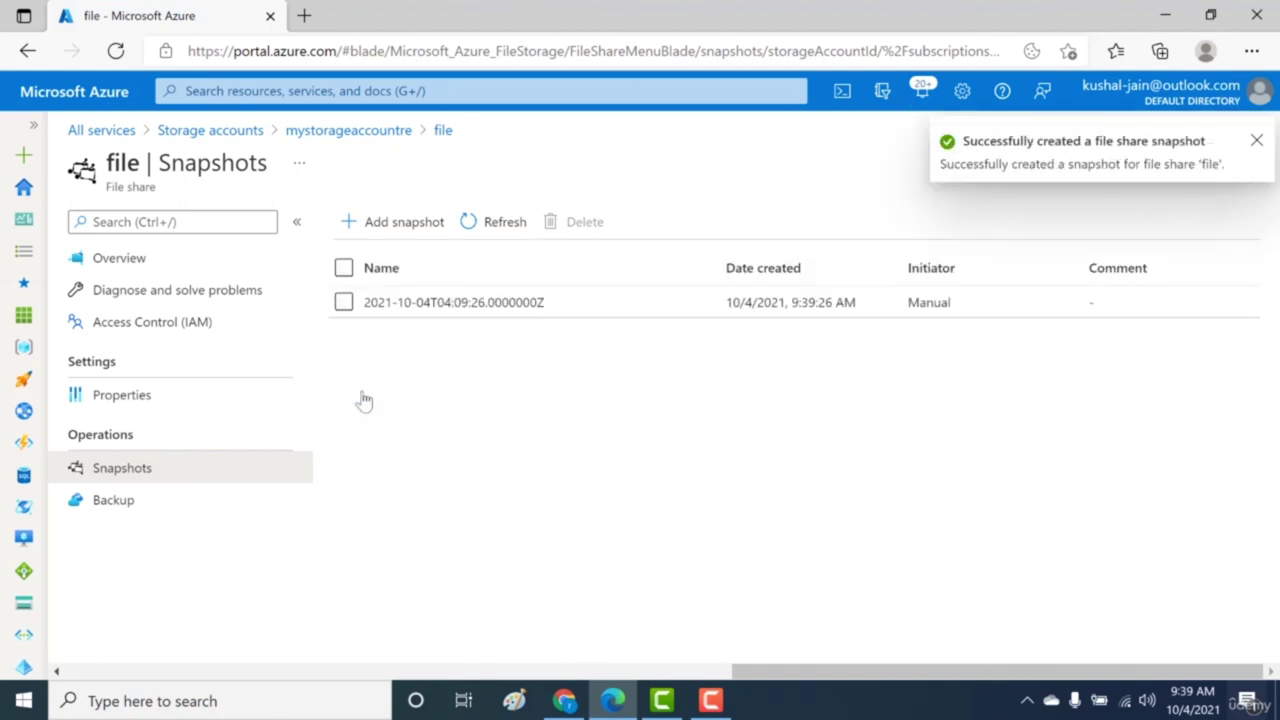
click(446, 133)
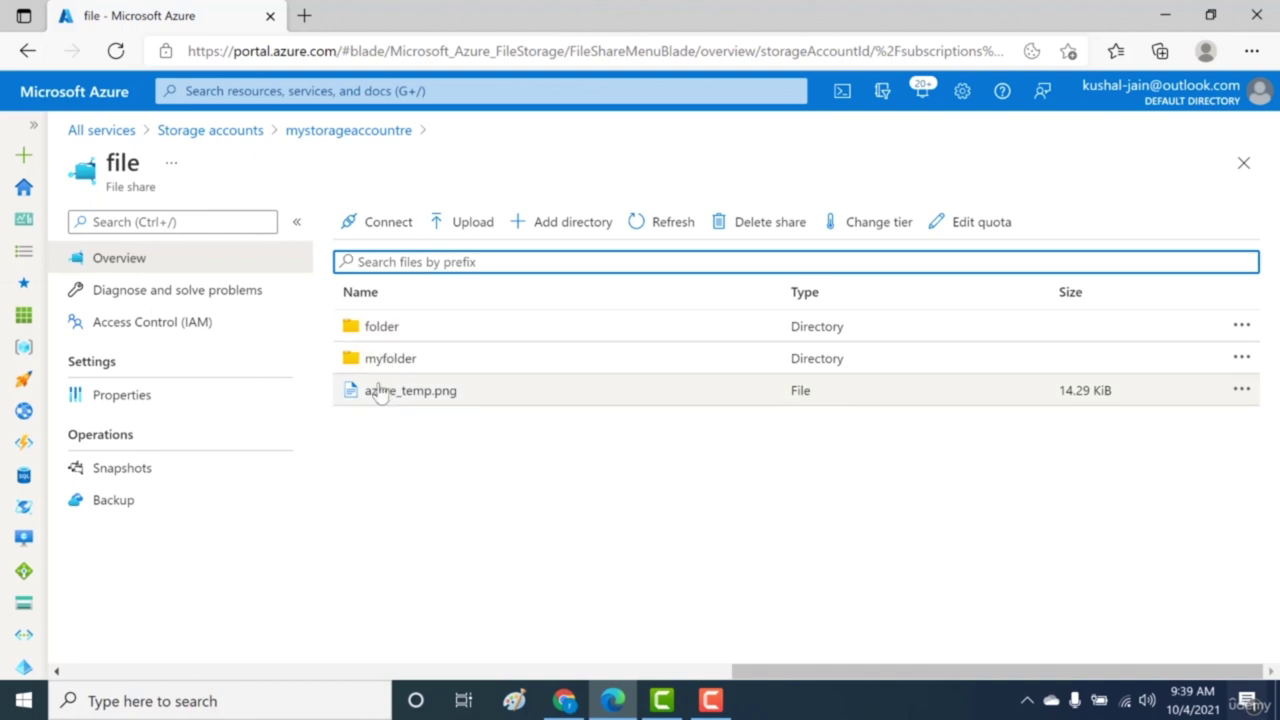
click(1241, 390)
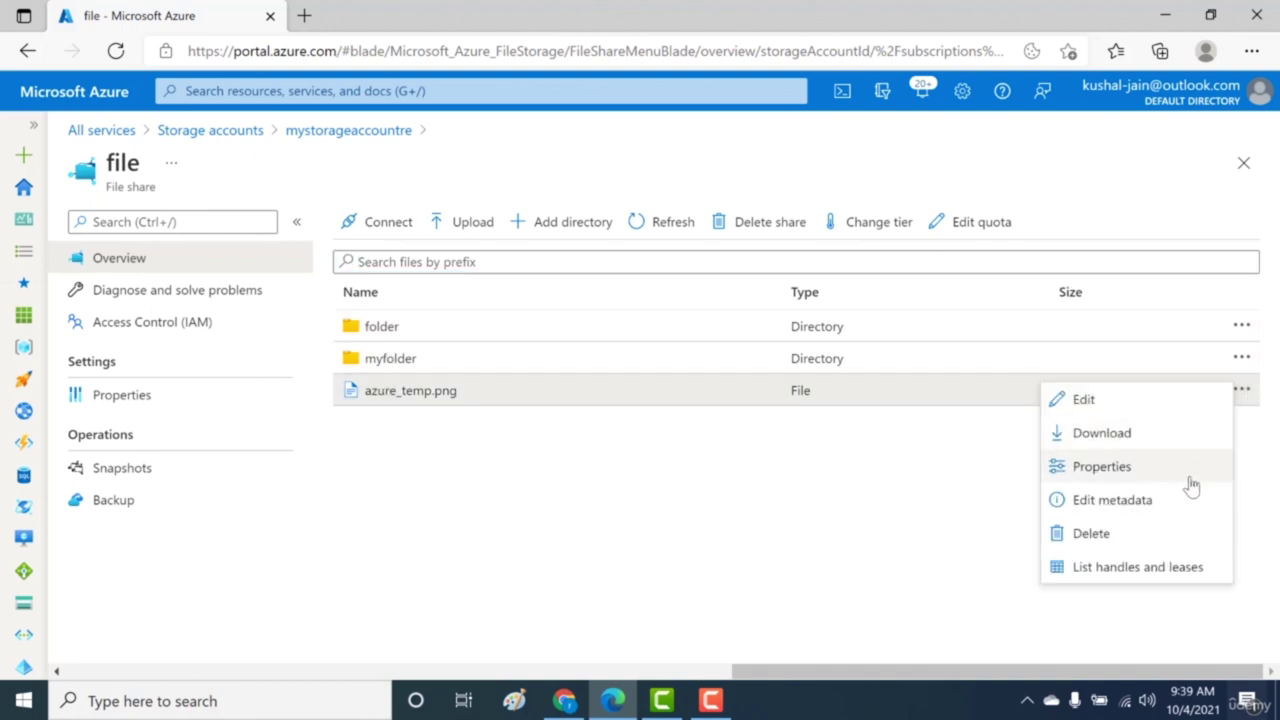
click(1186, 533)
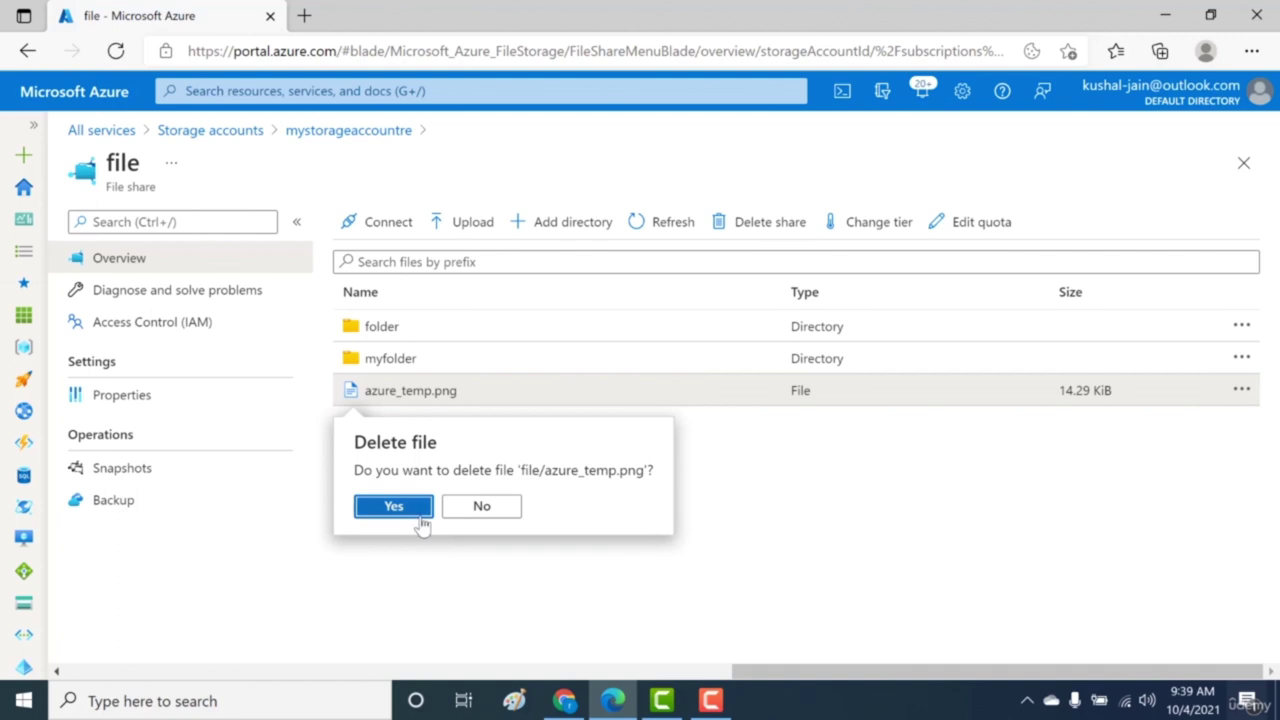
Step: Confirm deleting azure_temp.png and open the new snapshot's contents
click(394, 507)
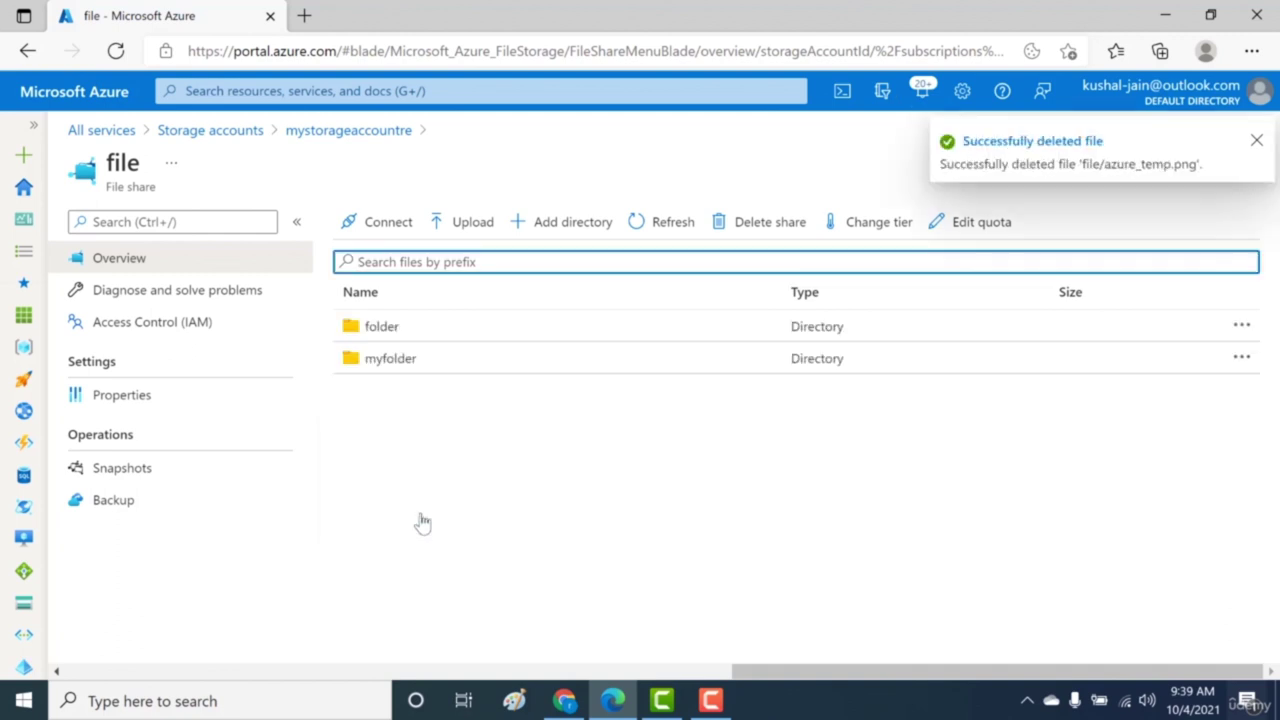
click(121, 470)
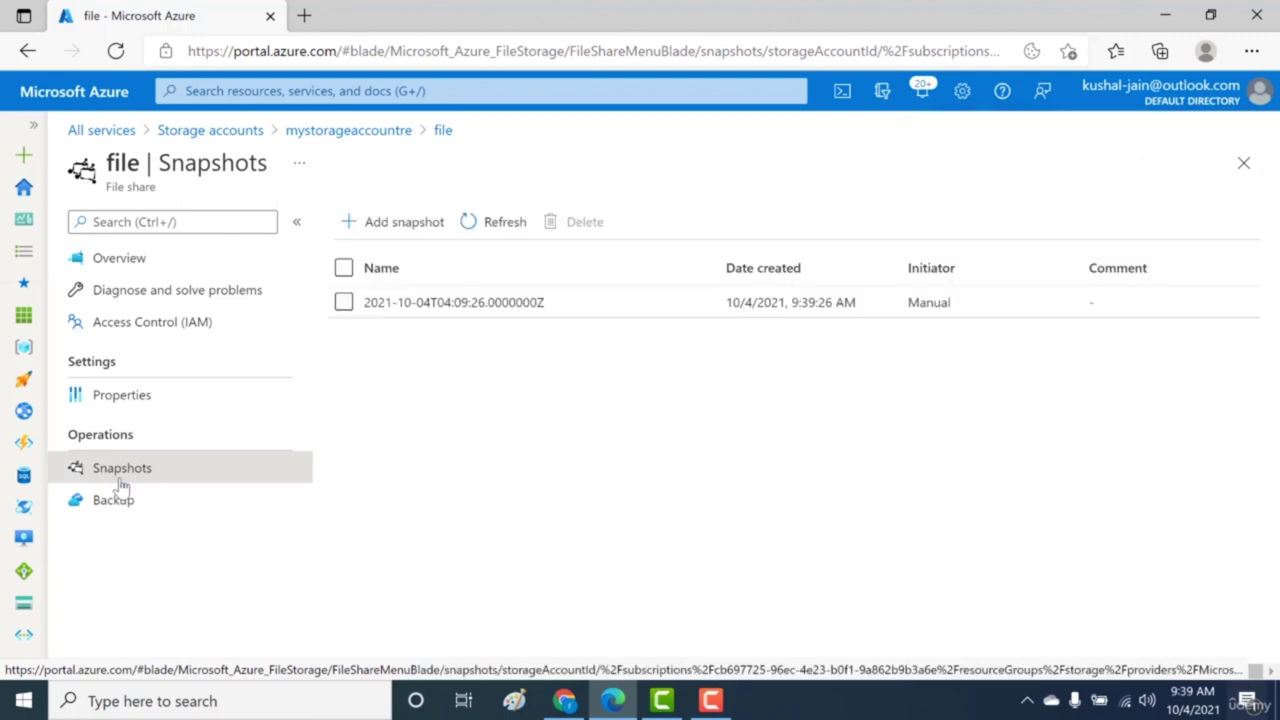
click(442, 310)
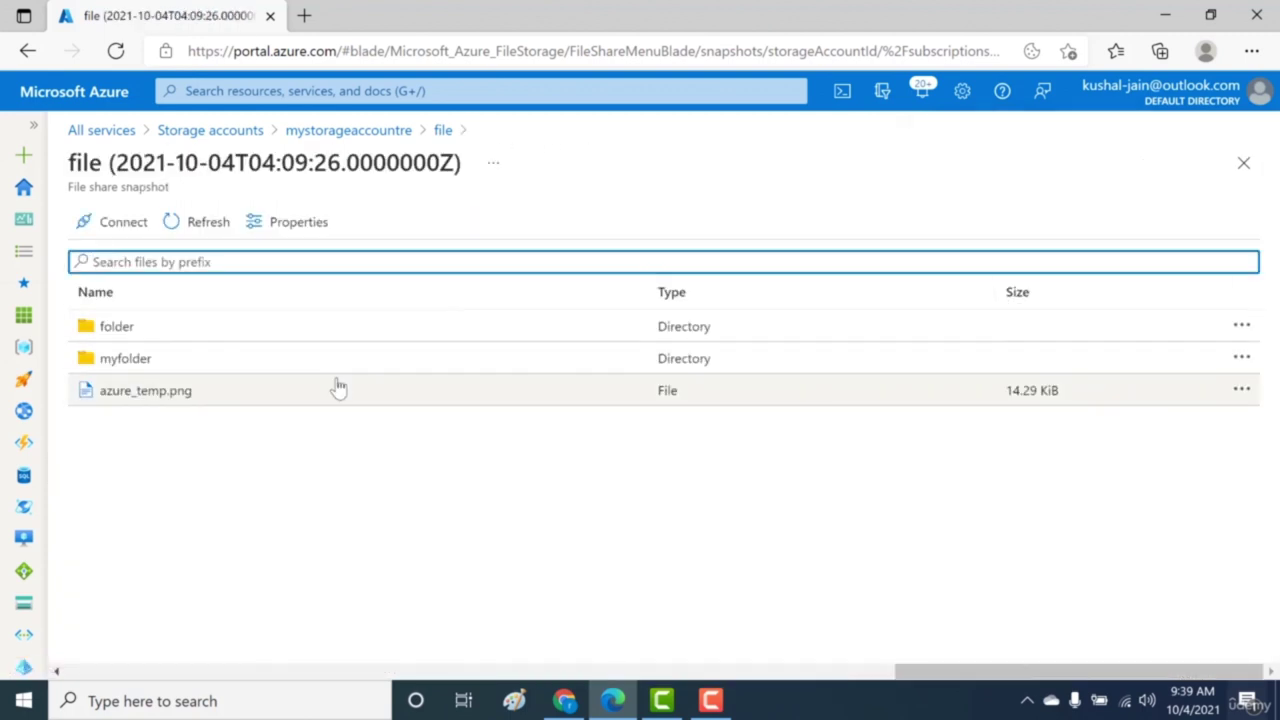
Step: Restore azure_temp.png from the snapshot under the name azure_temp.png
click(1241, 396)
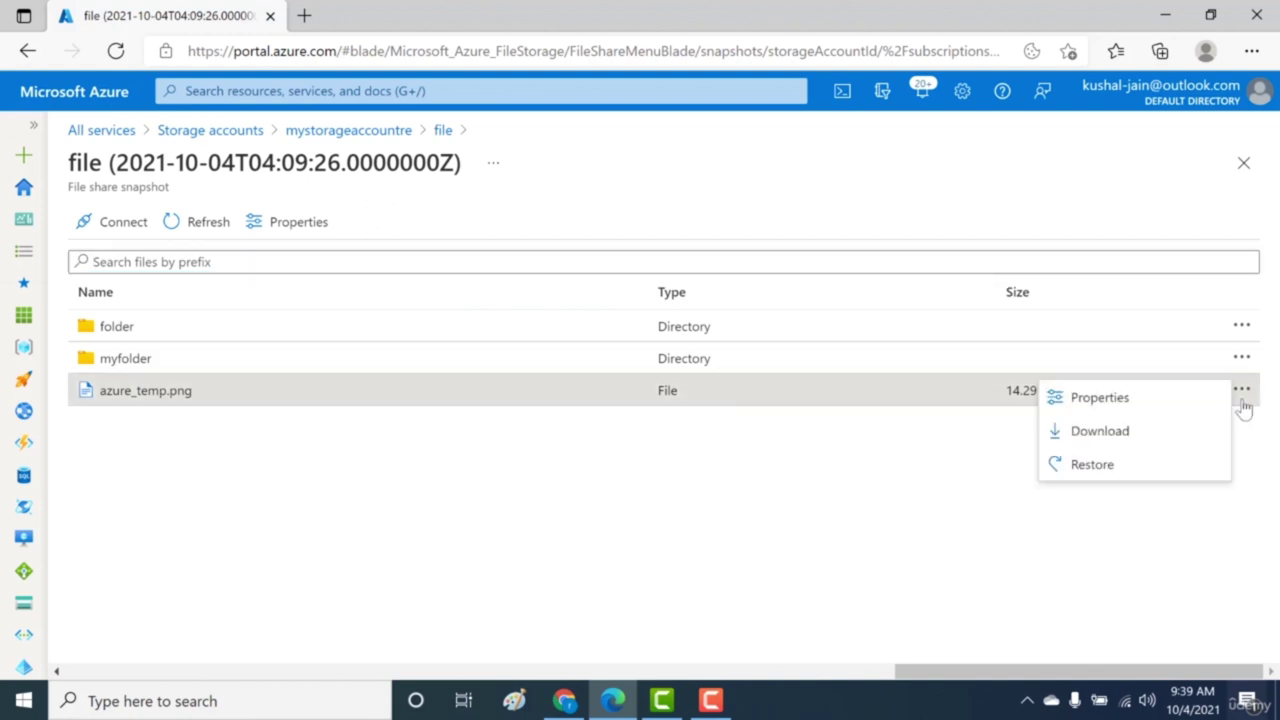
click(1160, 474)
click(457, 328)
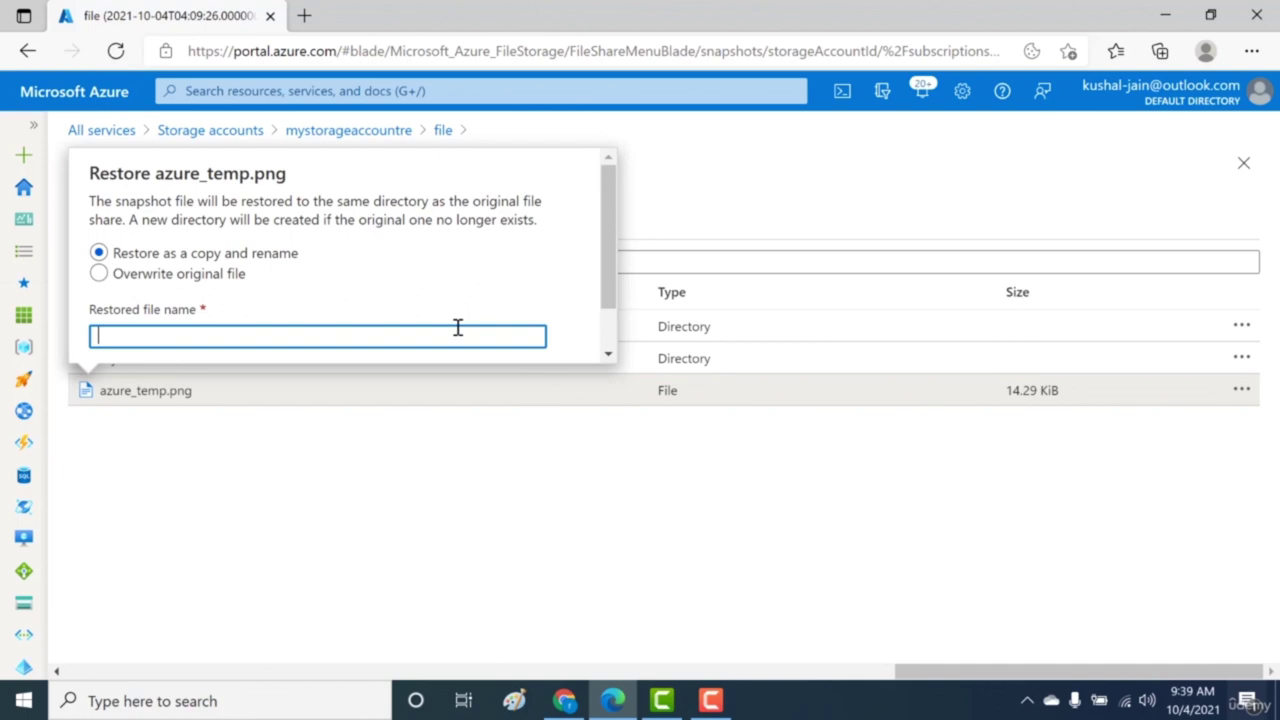
text(azure_temp.png)
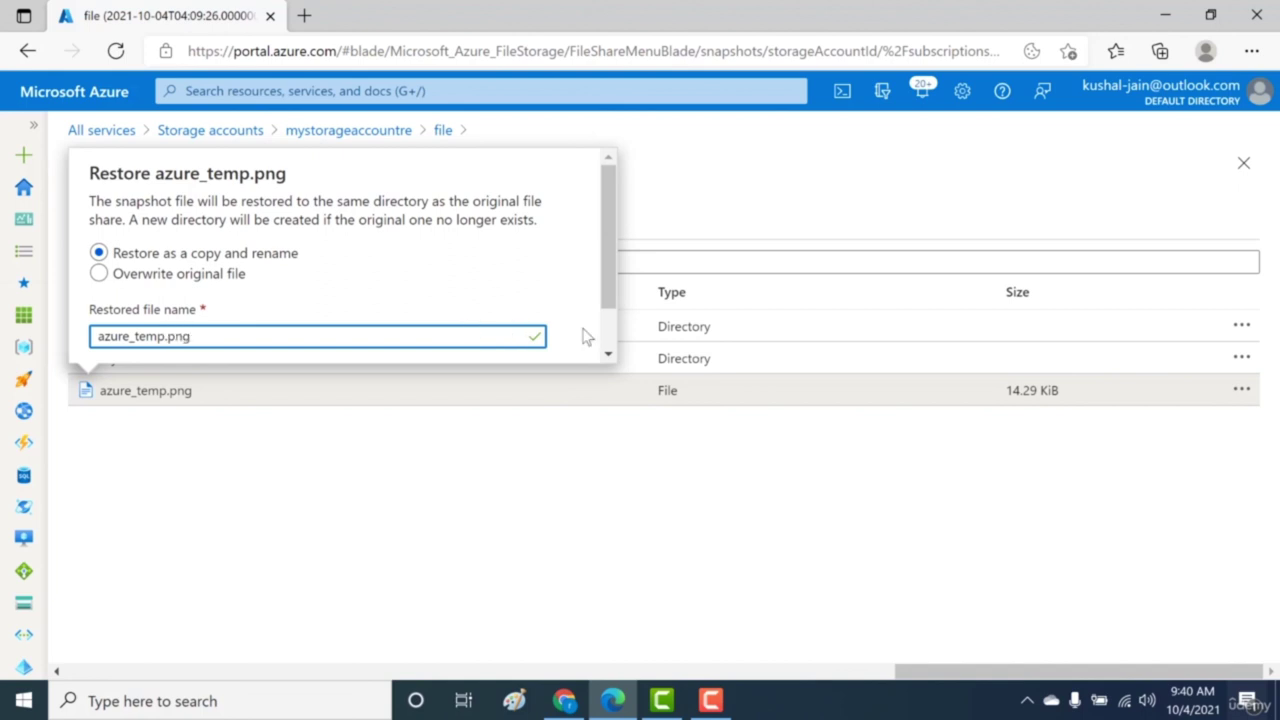
scroll(610, 335, down, 1)
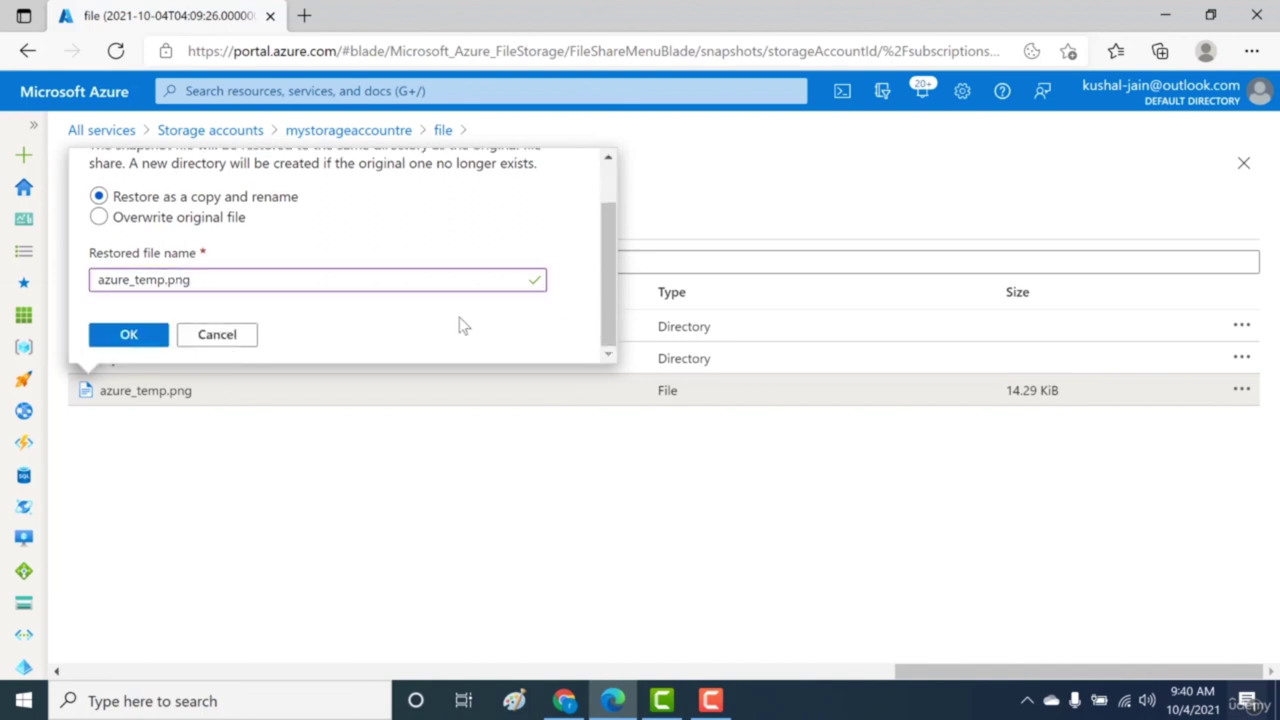
click(127, 334)
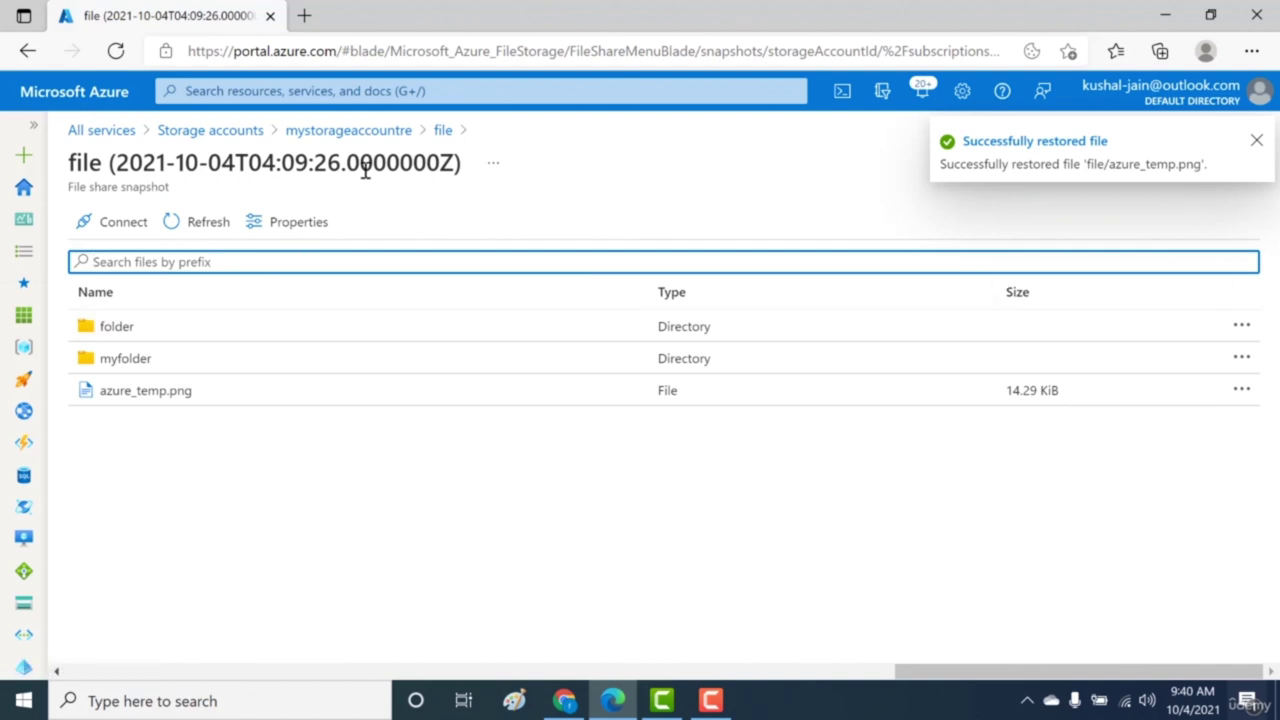
click(390, 131)
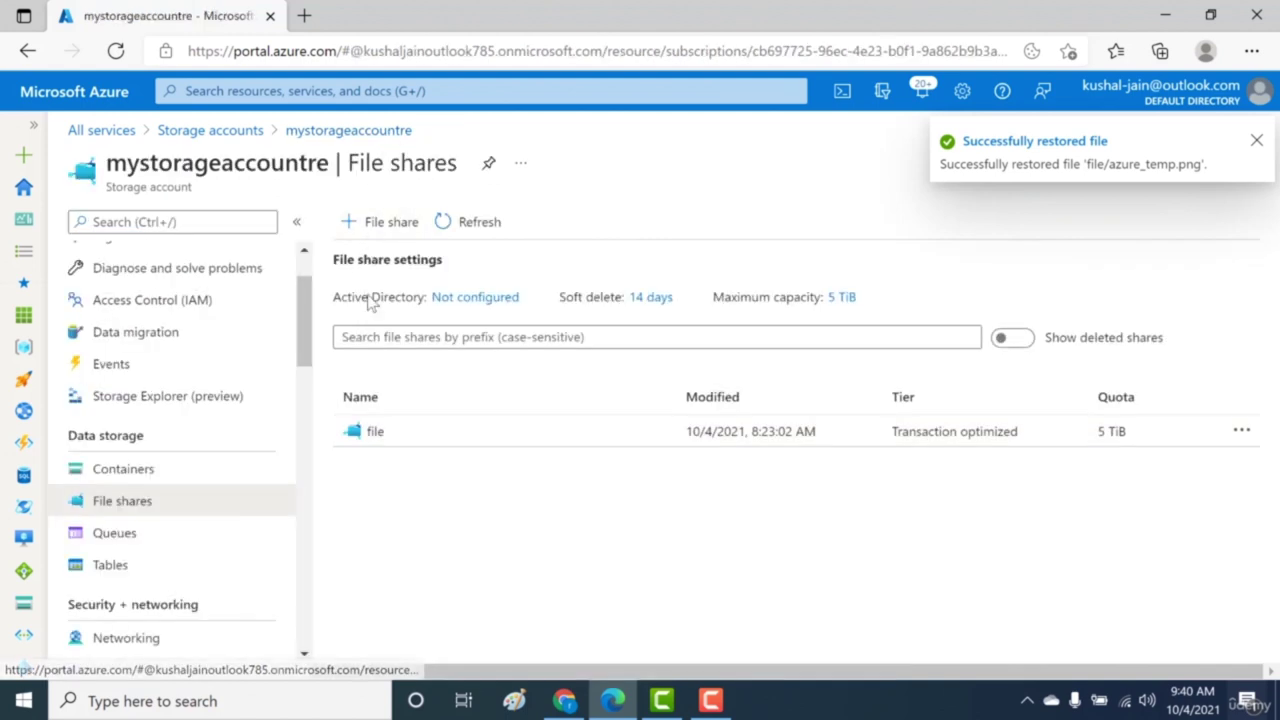
Step: Start backup for the 'file' share with new vault vault817 in the storage resource group
click(375, 436)
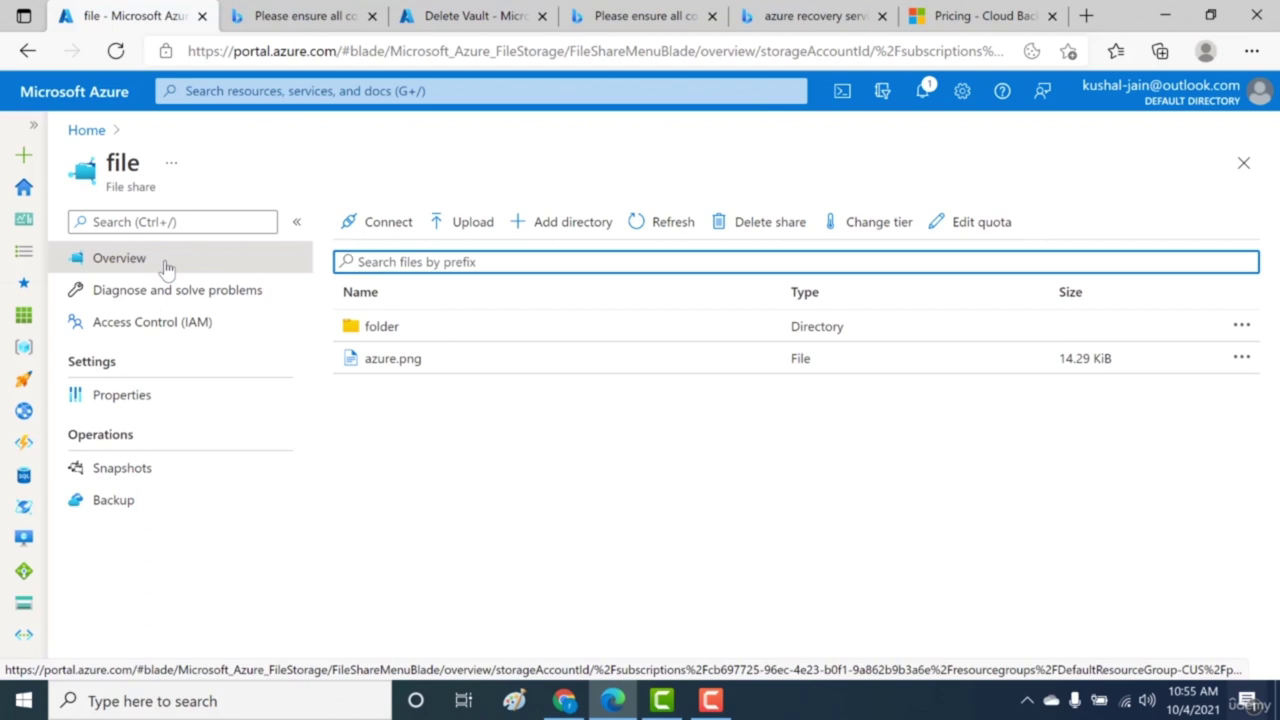
click(125, 503)
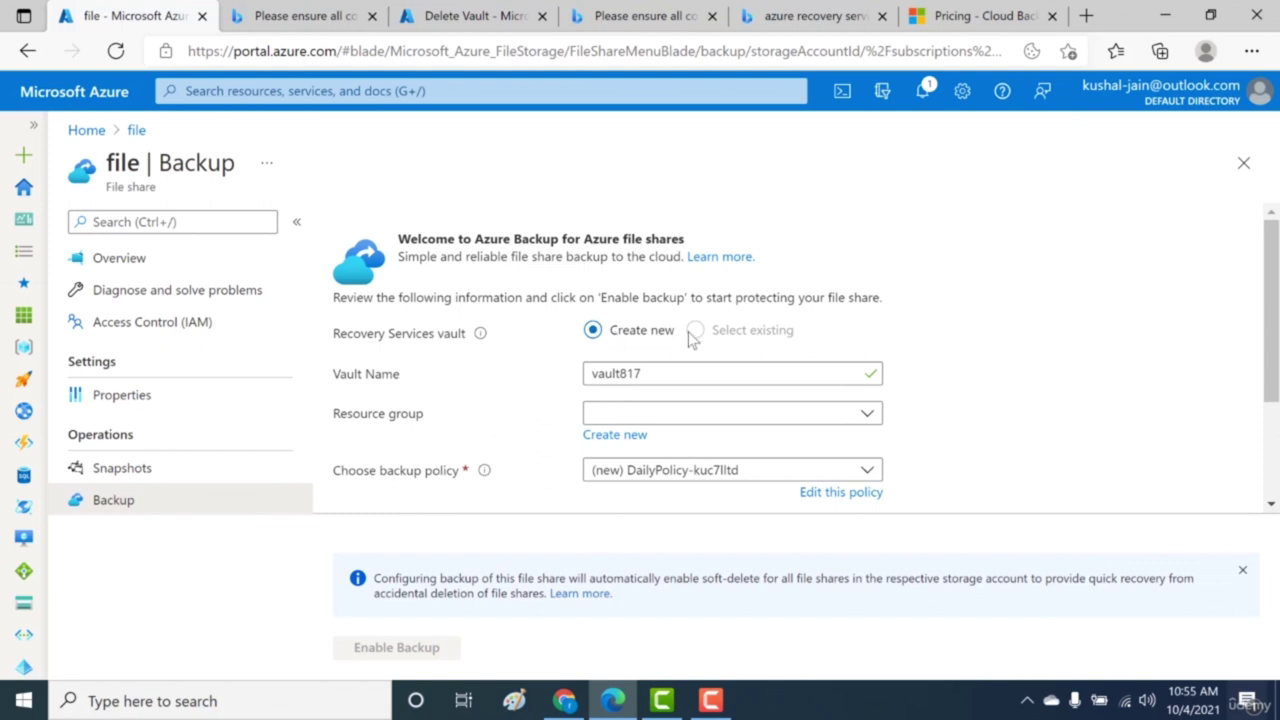
click(623, 374)
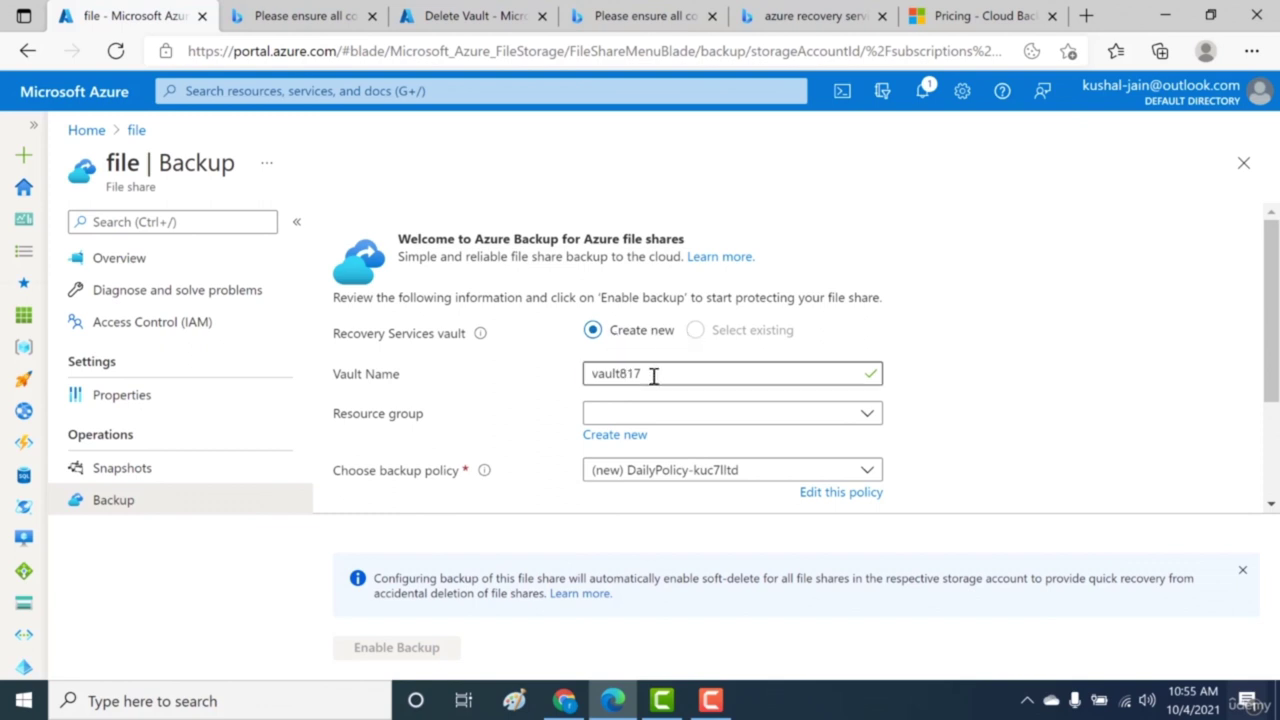
drag(651, 374, 521, 386)
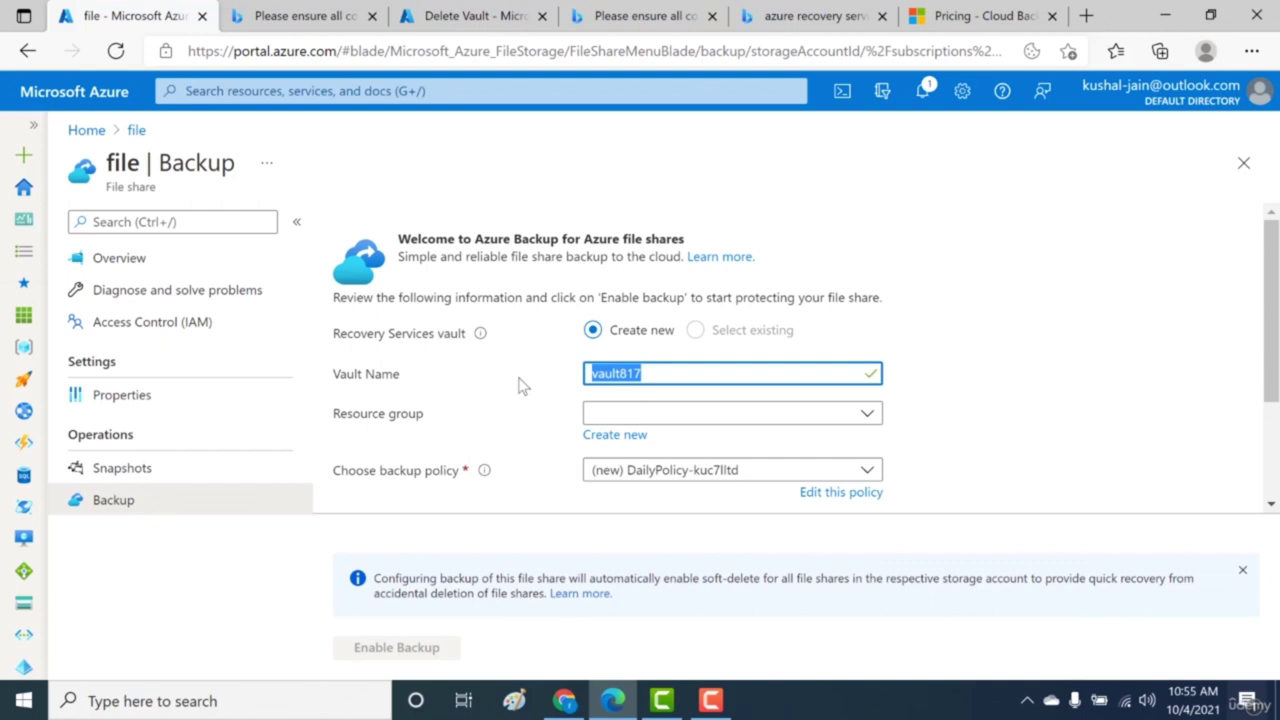
click(606, 415)
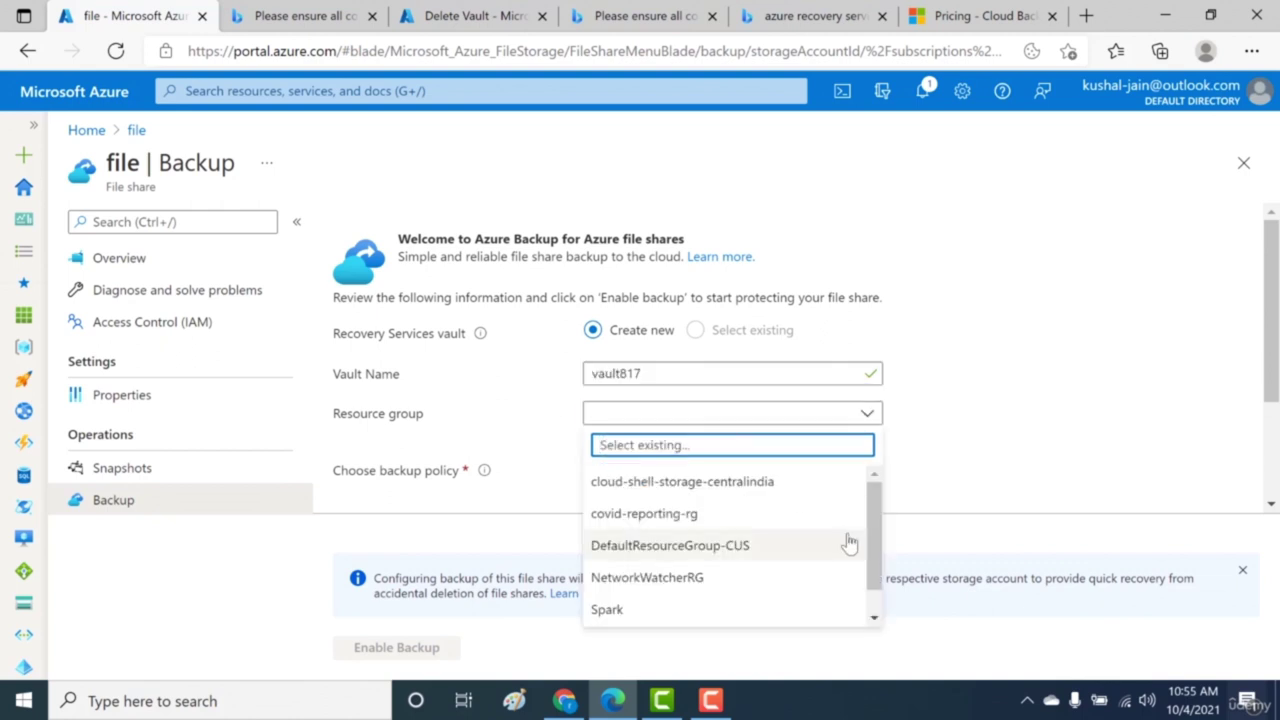
drag(874, 572, 811, 634)
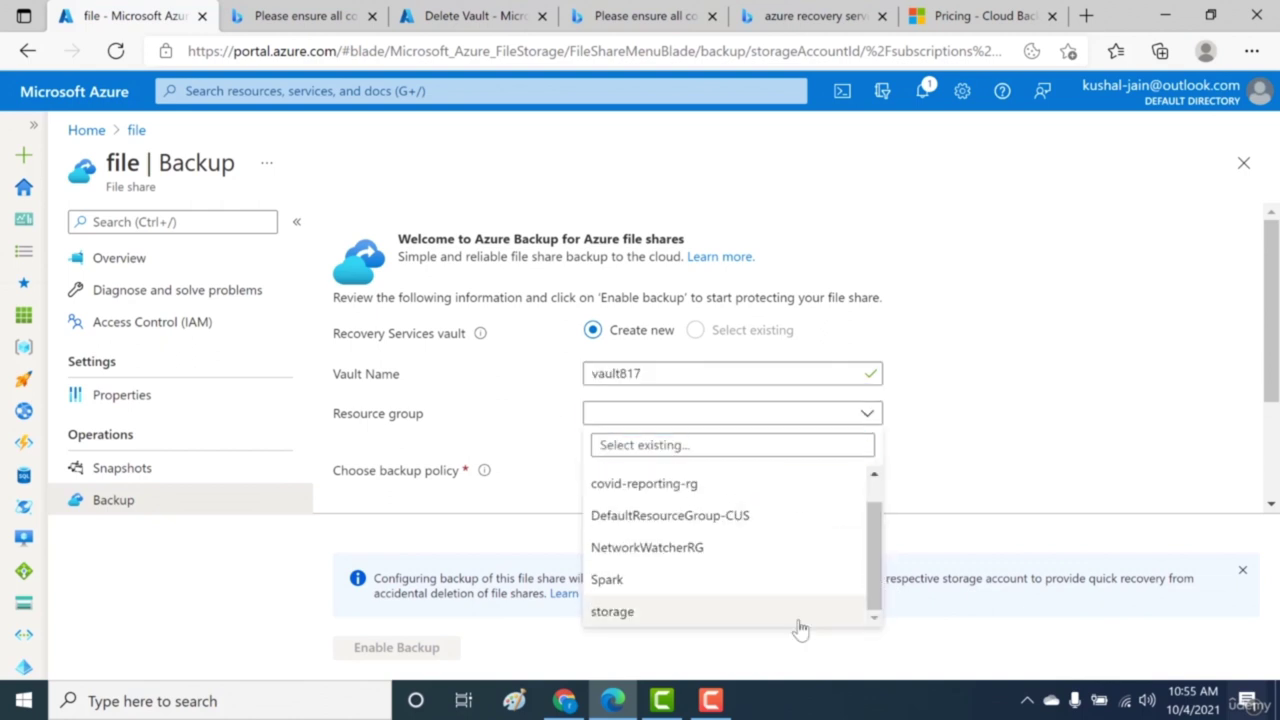
click(800, 627)
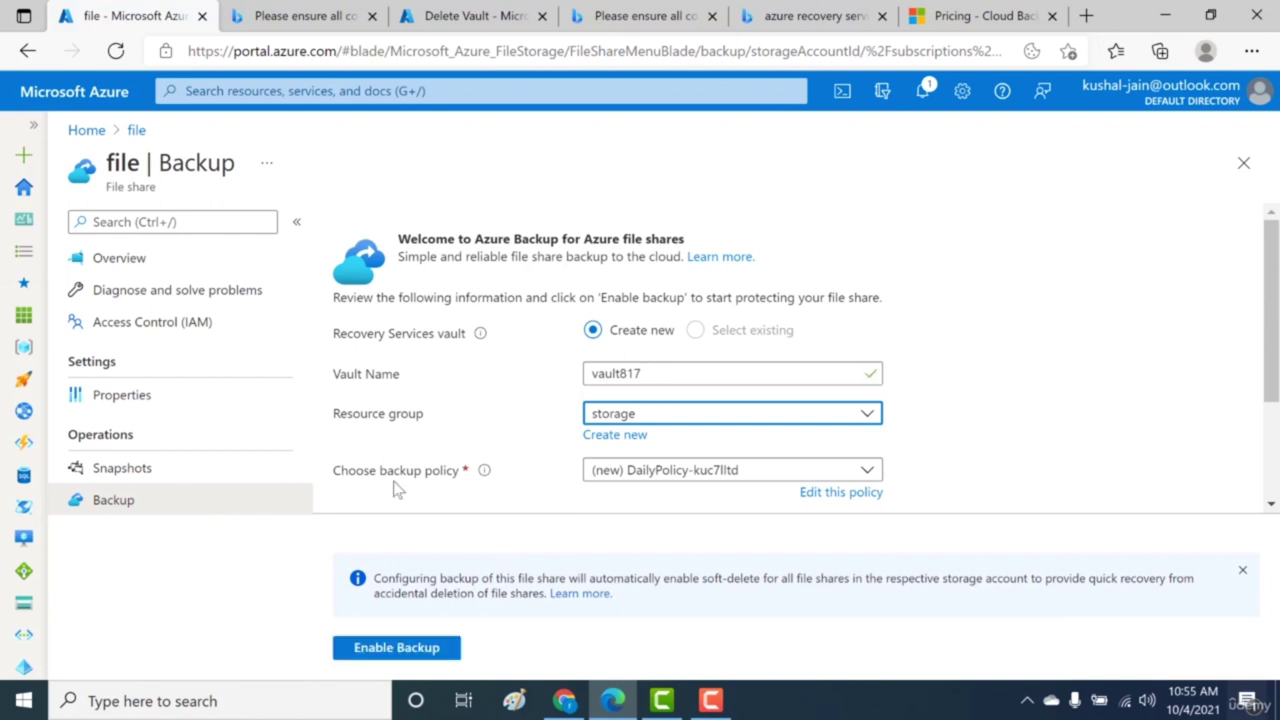
Step: Accept the daily 7:30 PM backup policy and enable backup
click(811, 496)
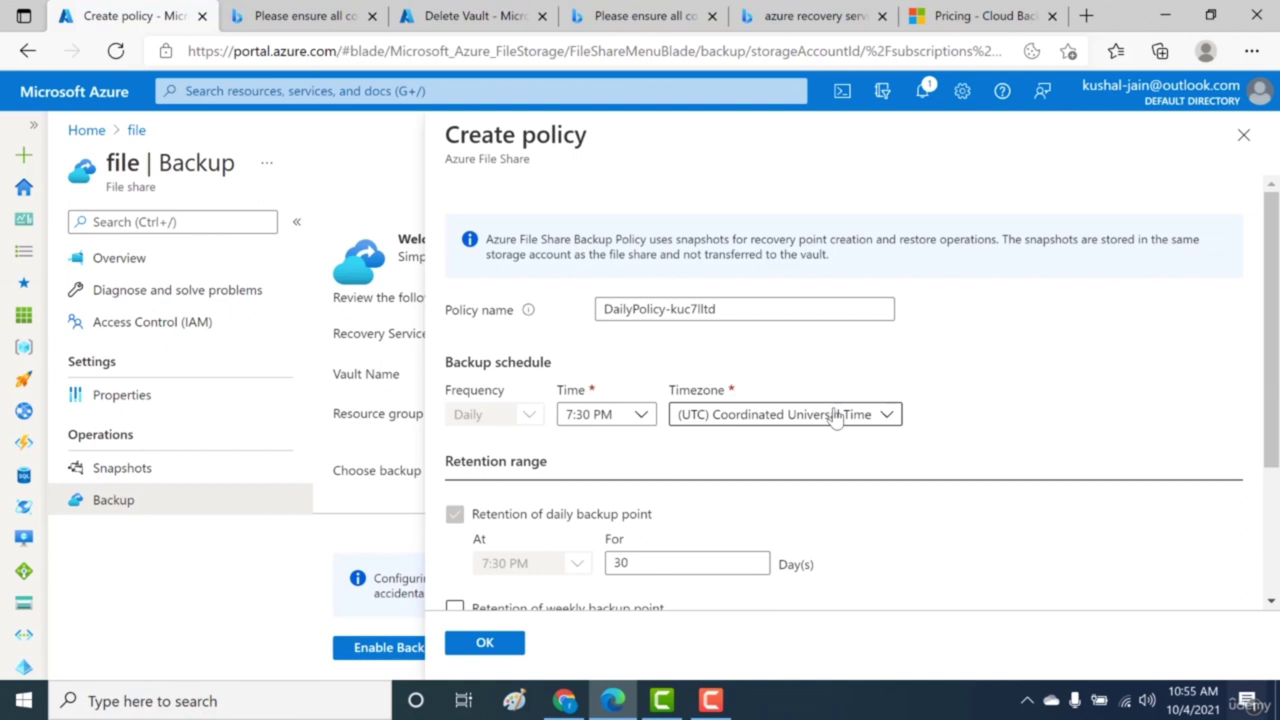
scroll(1278, 347, down, 1)
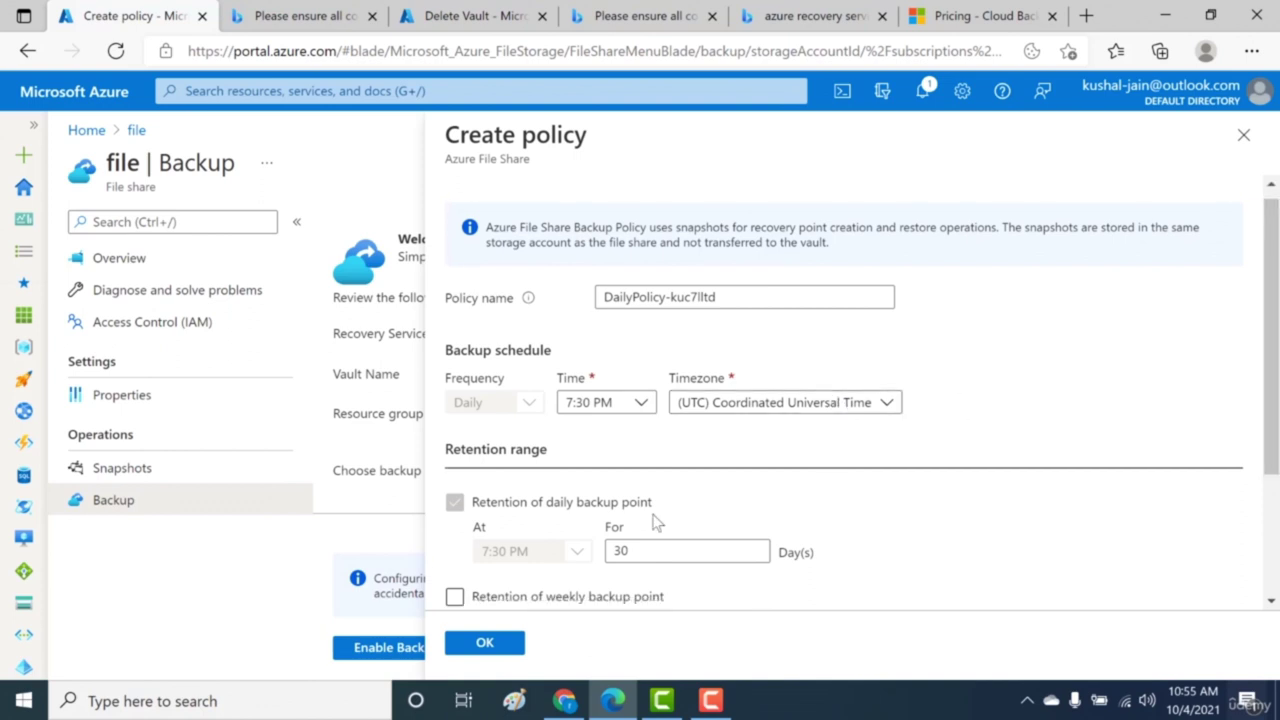
click(482, 644)
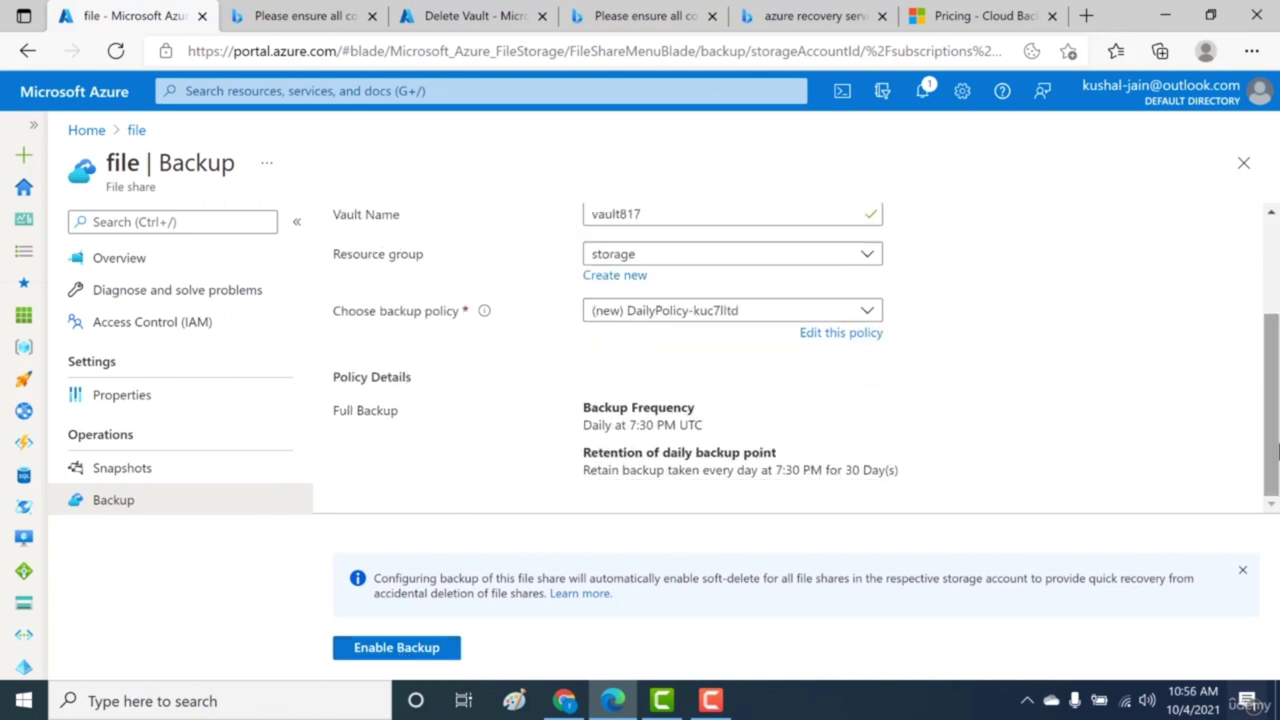
click(392, 650)
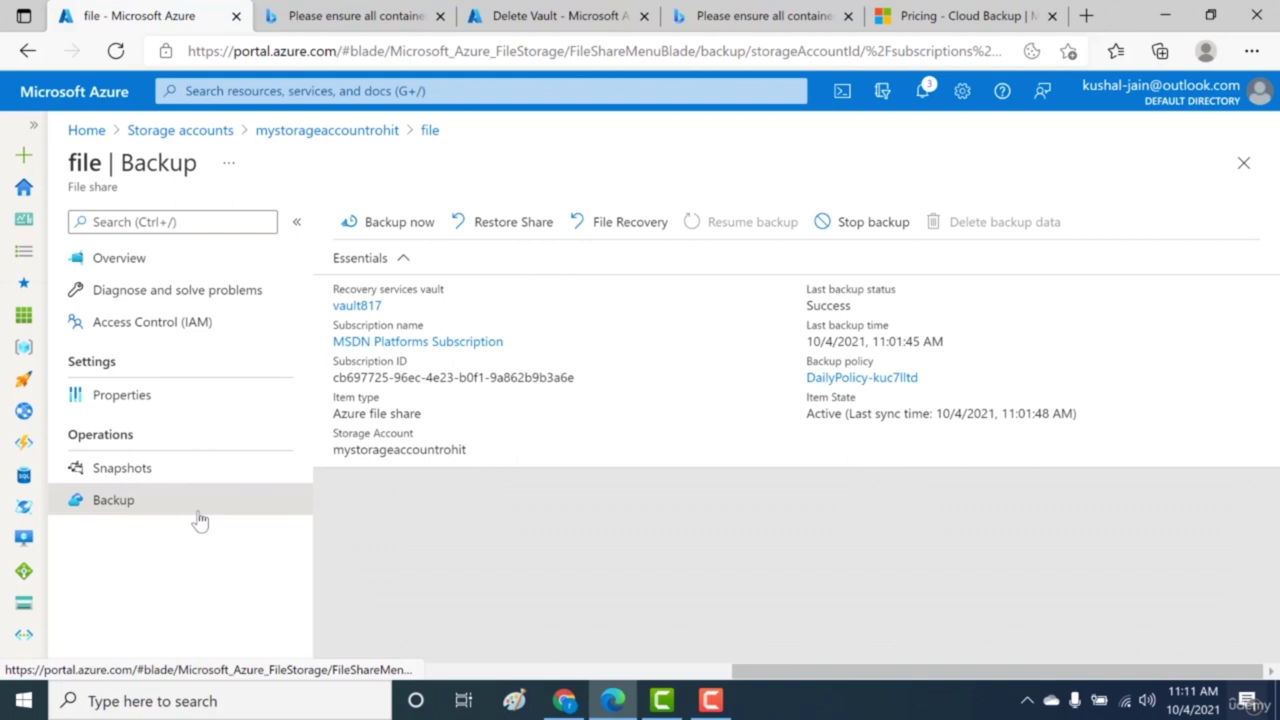
Step: Check vault817's Azure Files backup items for the share's successful backup, then return to the share
click(358, 306)
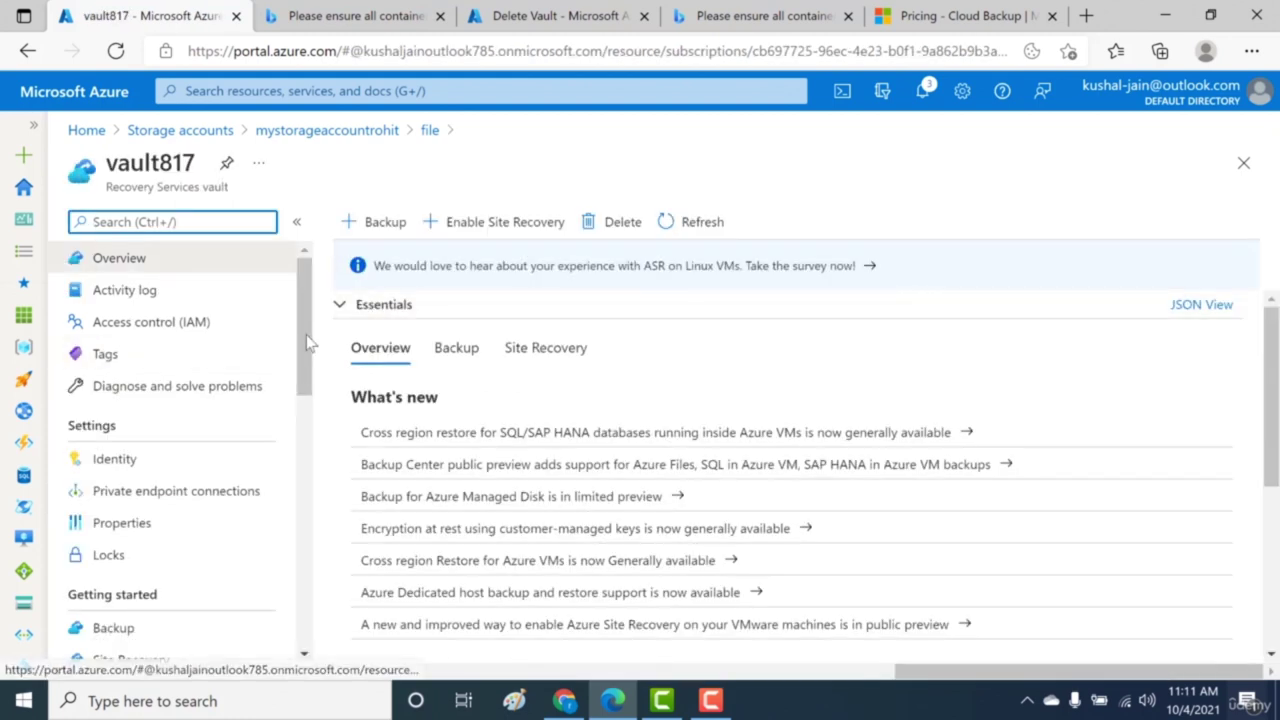
scroll(310, 343, down, 3)
click(188, 512)
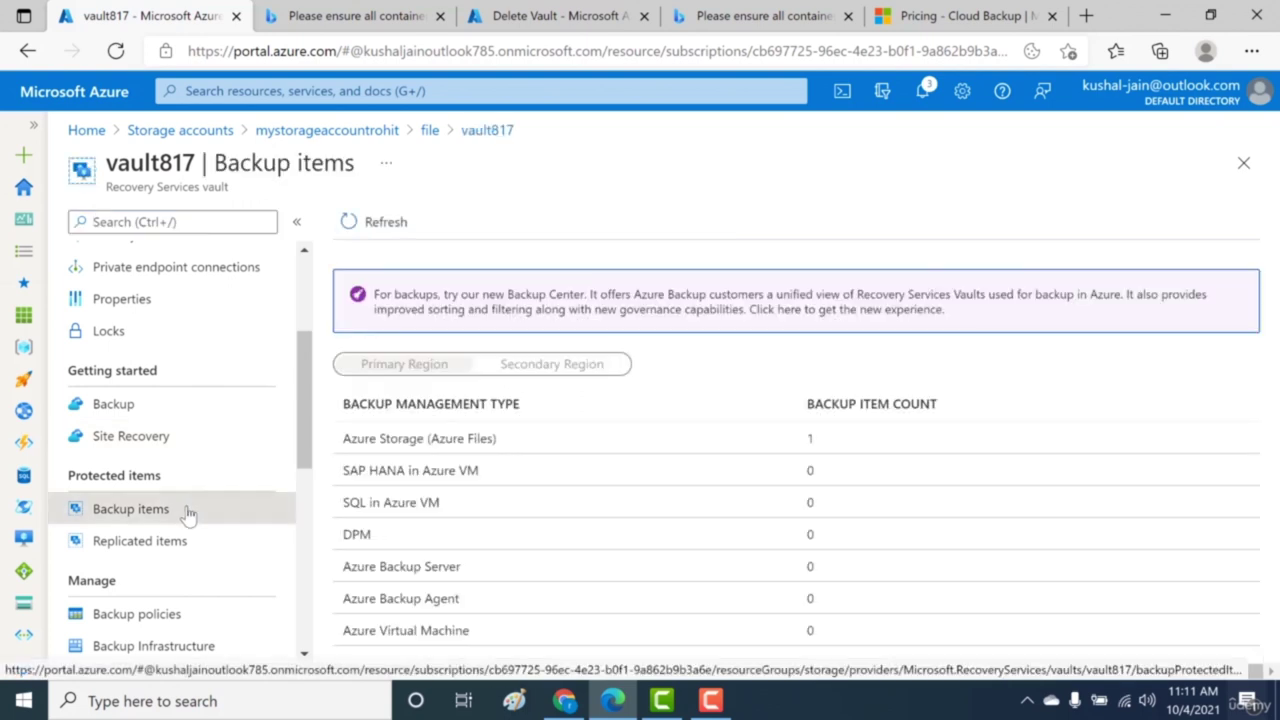
click(358, 438)
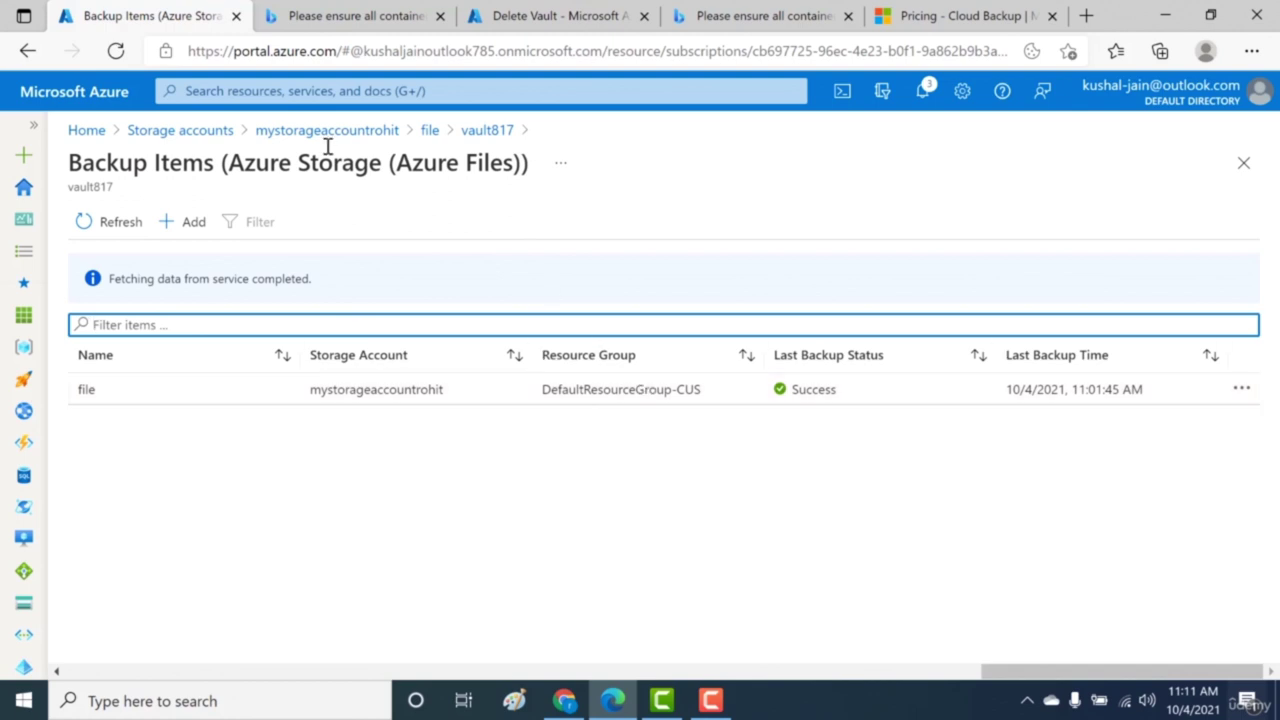
click(427, 131)
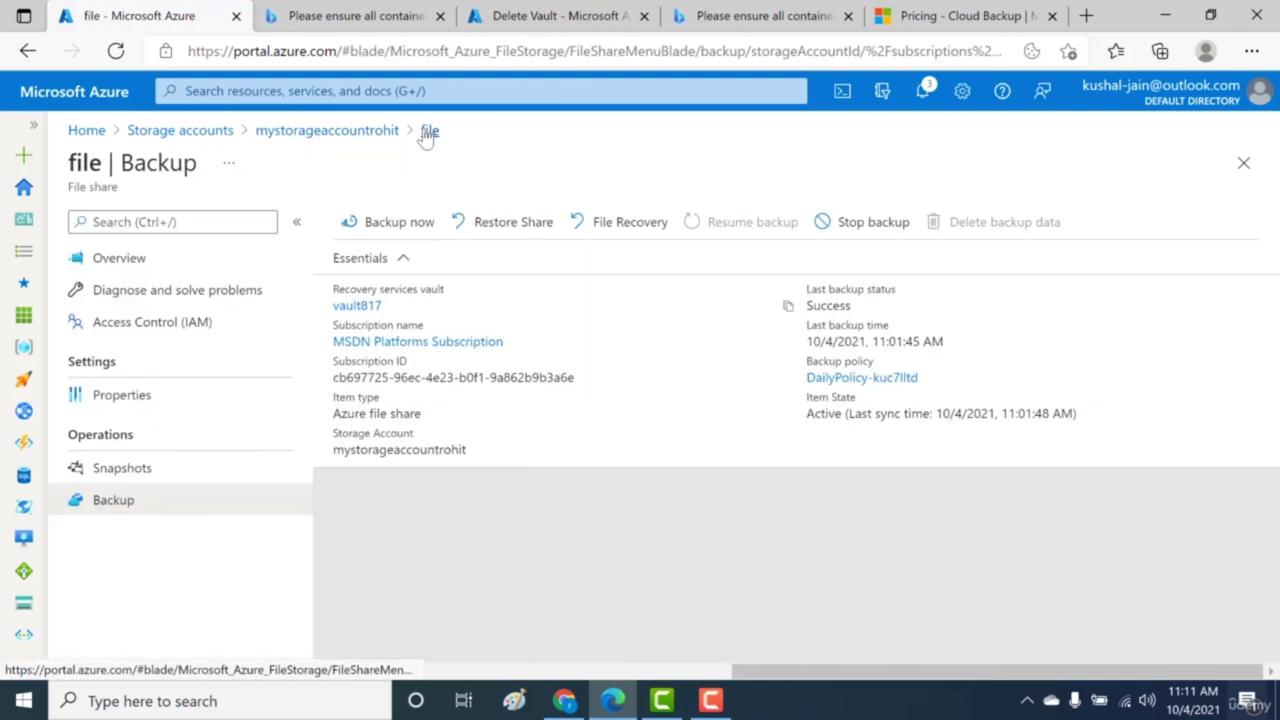
click(140, 262)
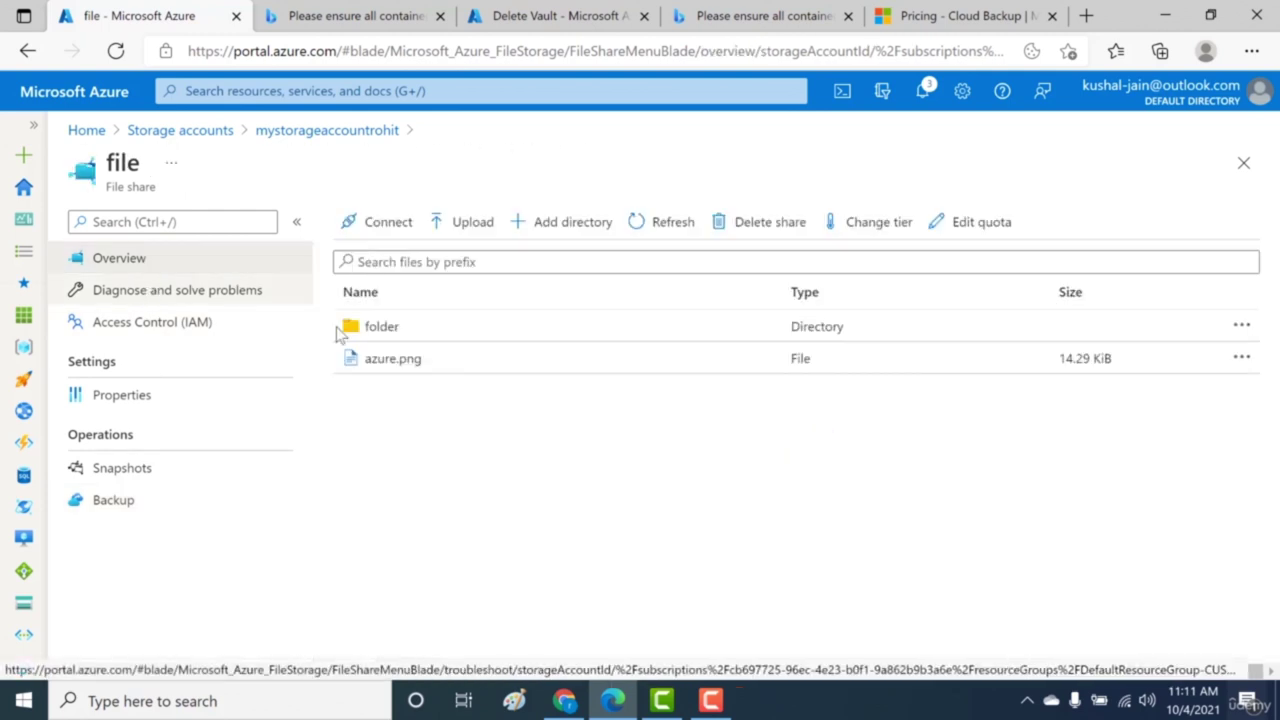
Step: Delete azure.png from the file share
click(1241, 358)
click(1143, 500)
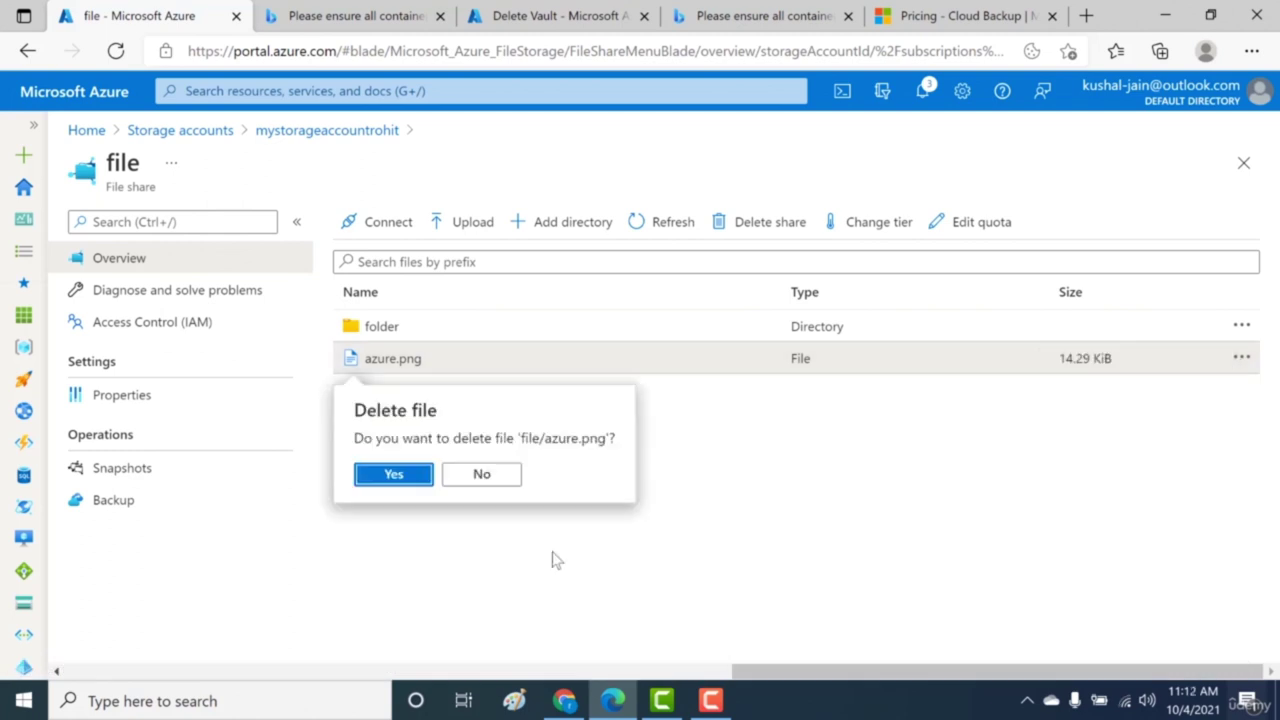
click(393, 474)
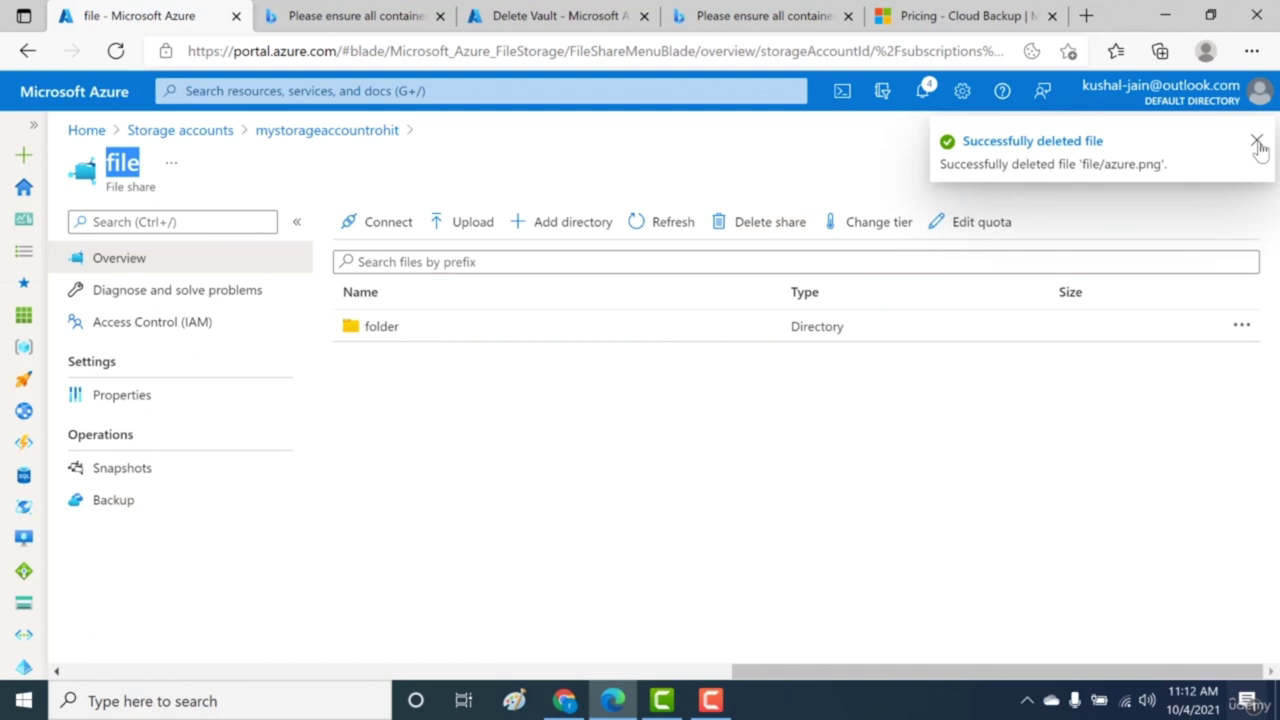
Step: Restore the share to its original location from the 10/4/2021 11:01:46 AM restore point
click(90, 510)
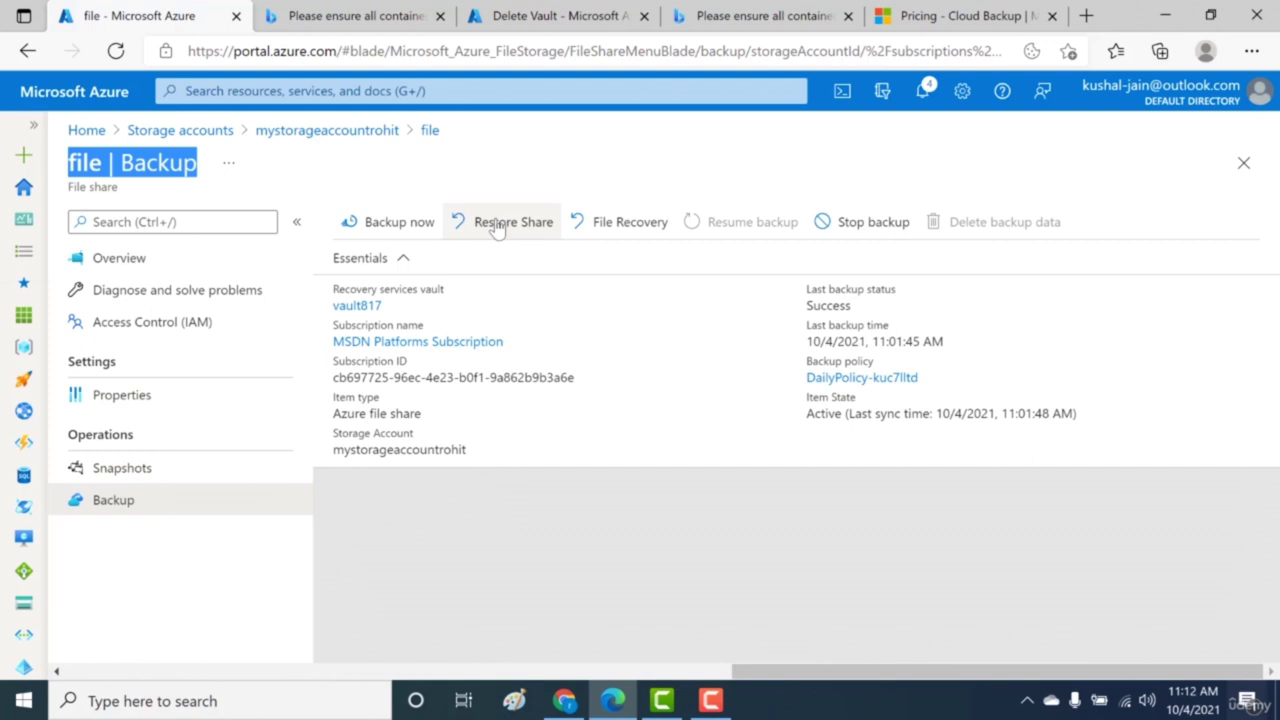
click(505, 222)
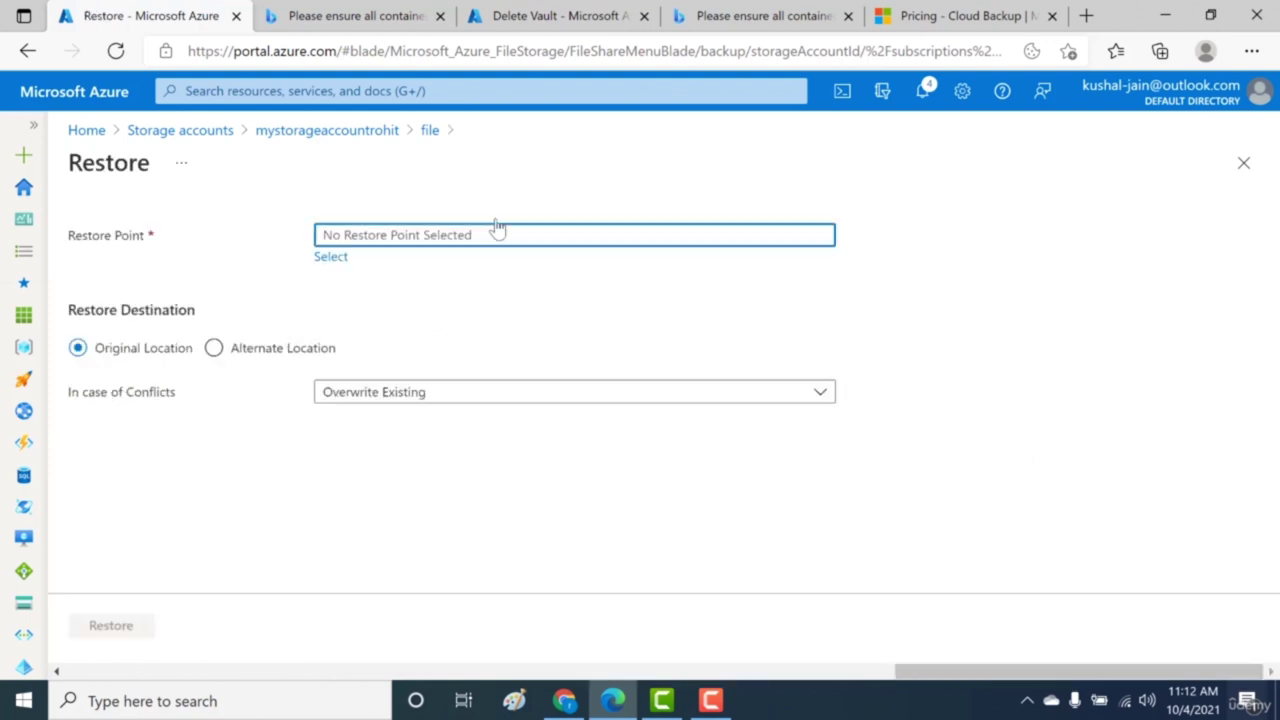
click(328, 260)
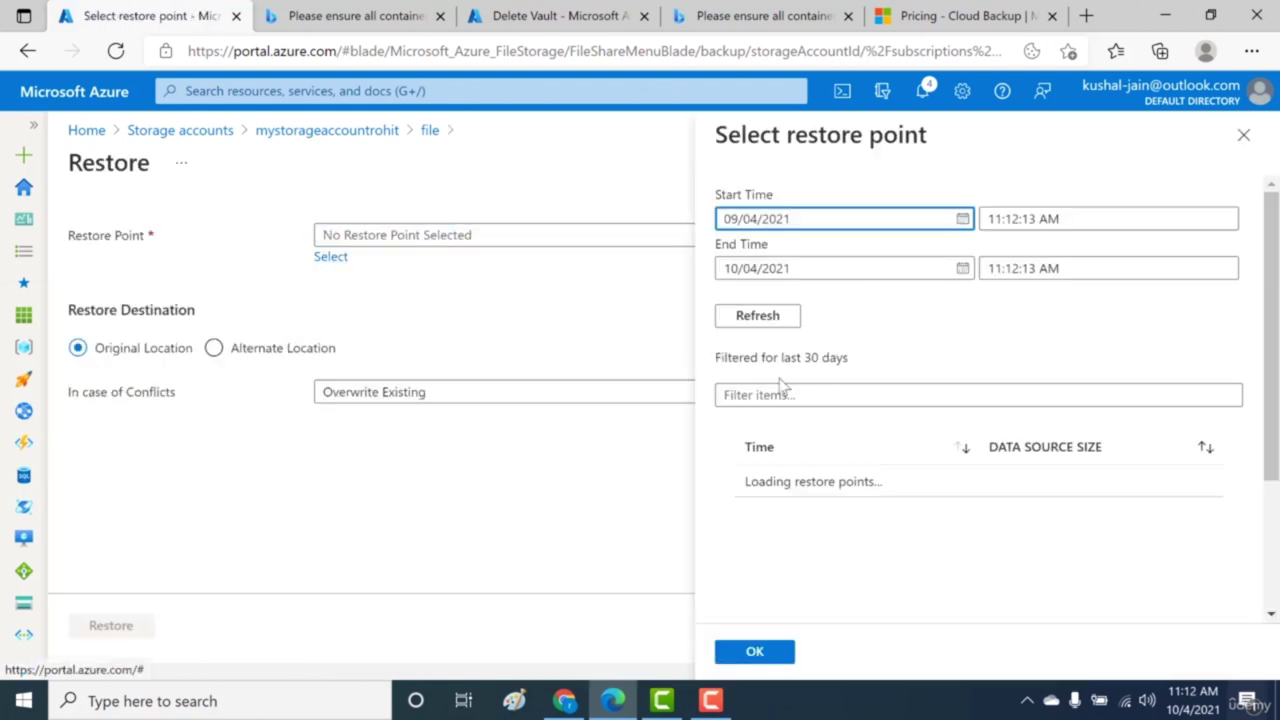
click(762, 480)
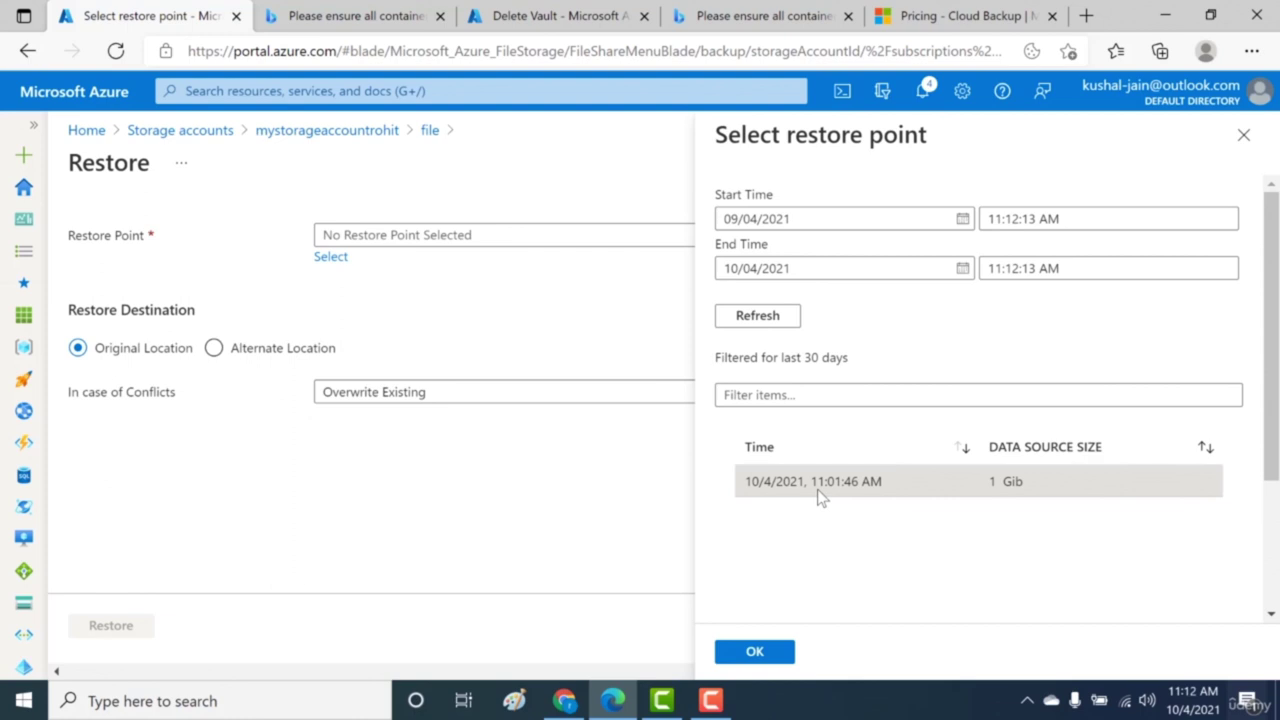
click(757, 651)
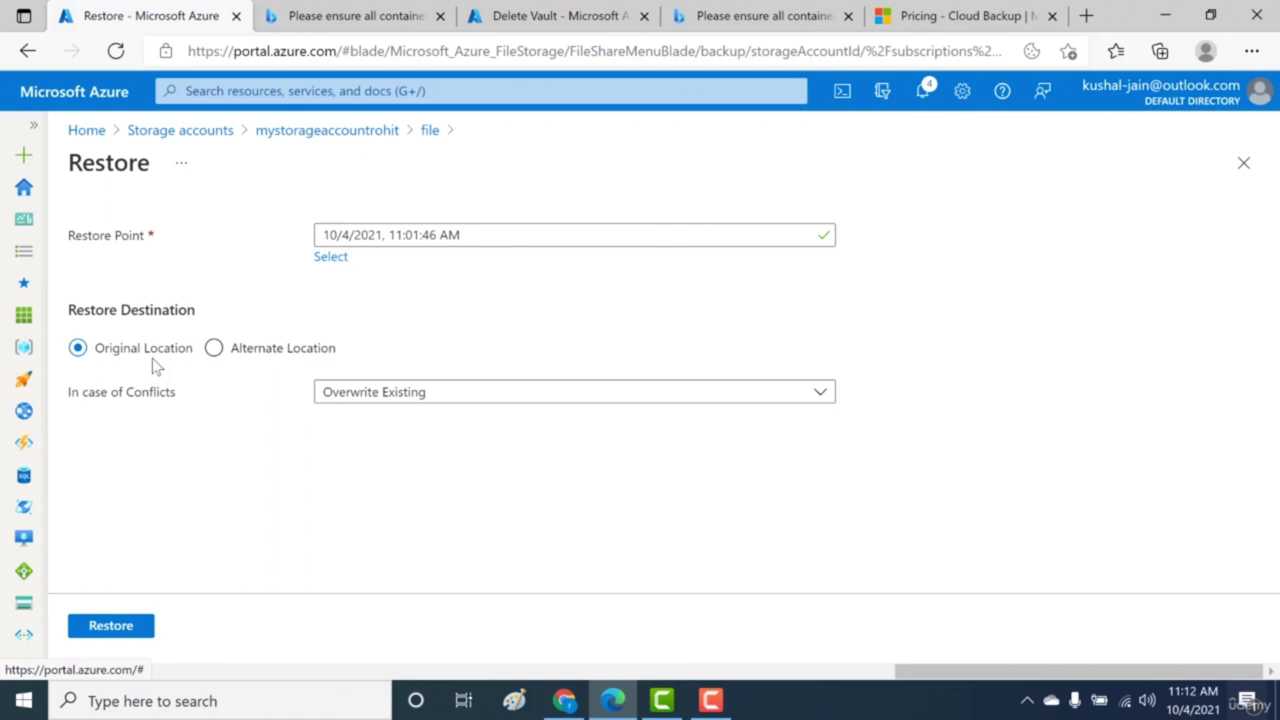
click(104, 626)
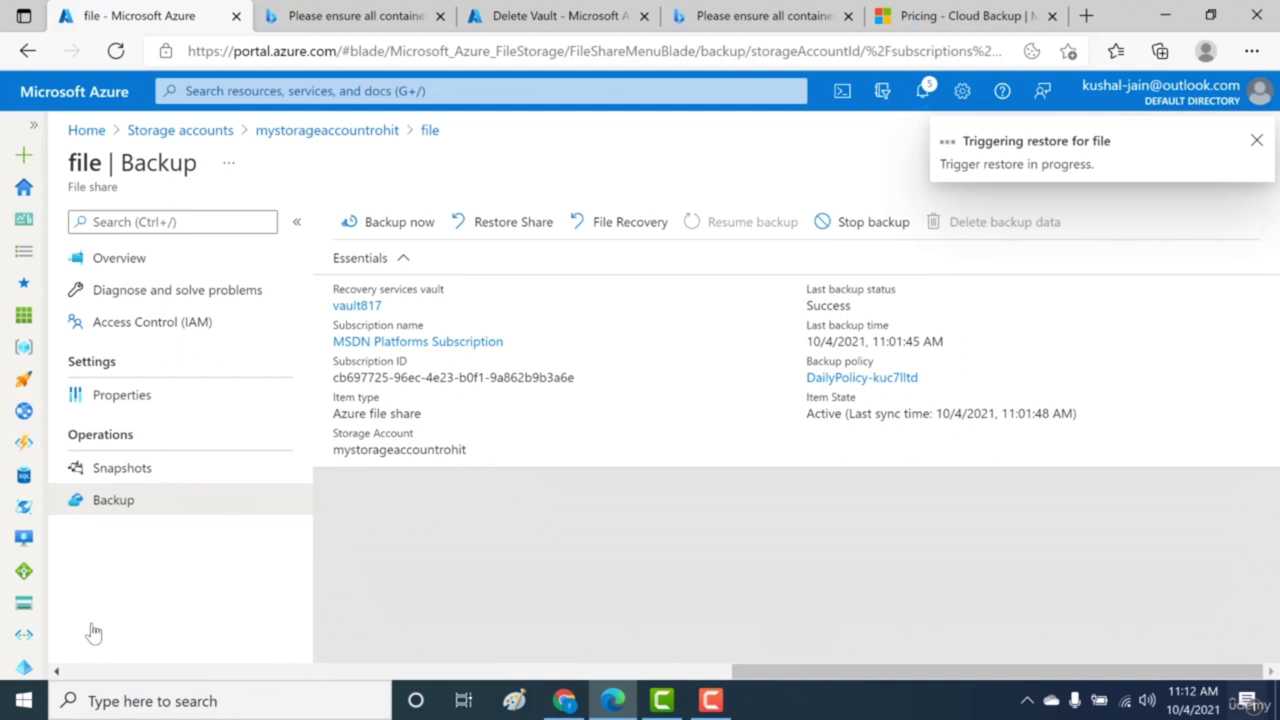
click(180, 268)
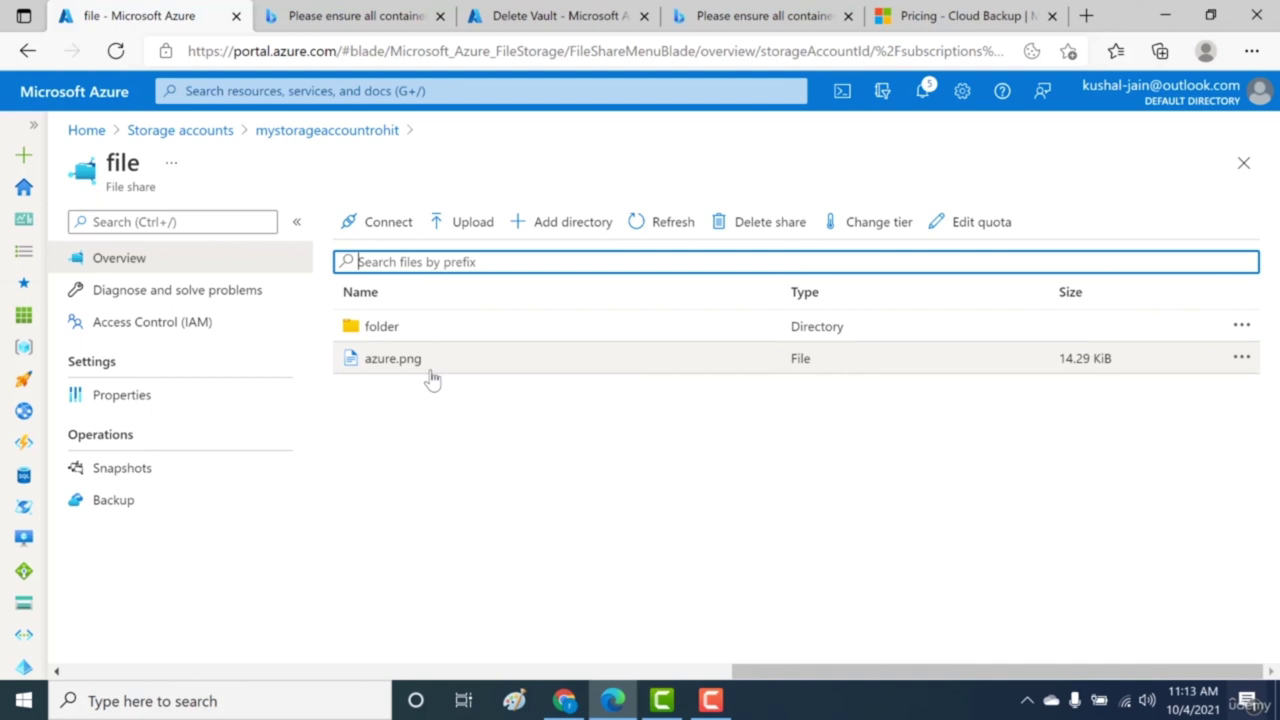
Step: Review the file share's Backup and Snapshots pages, ending back on Backup
click(190, 505)
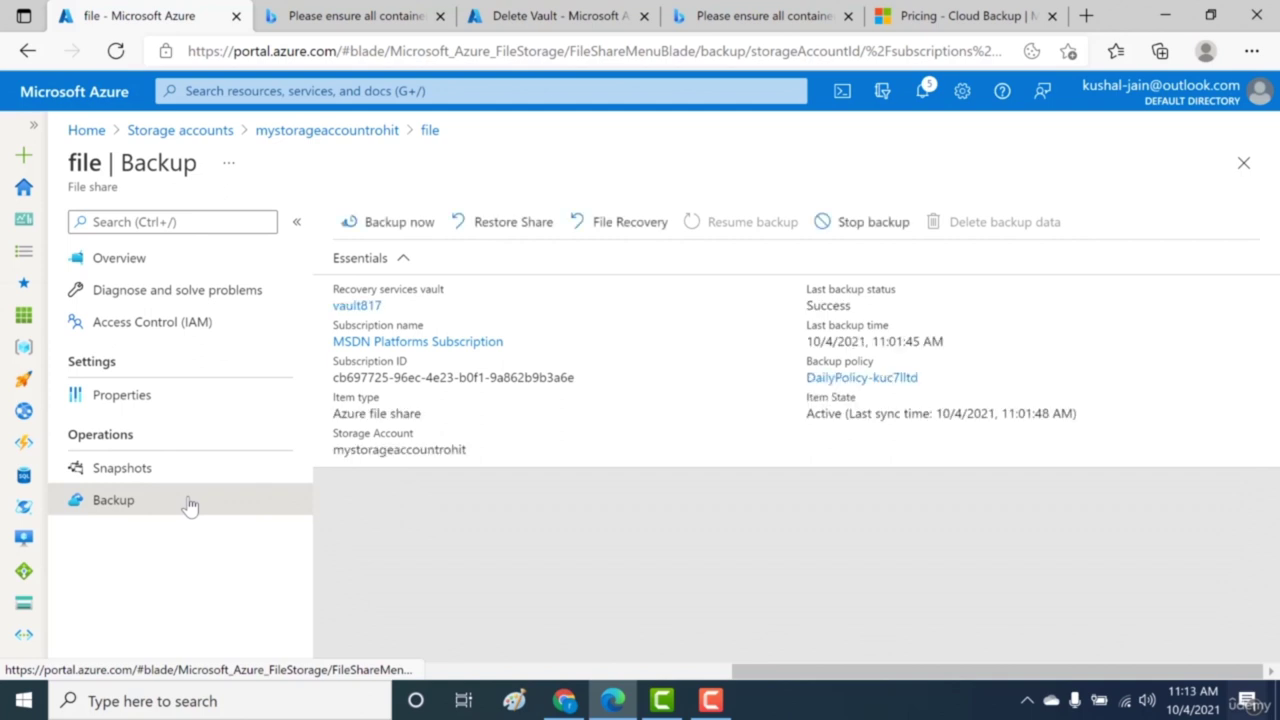
click(196, 472)
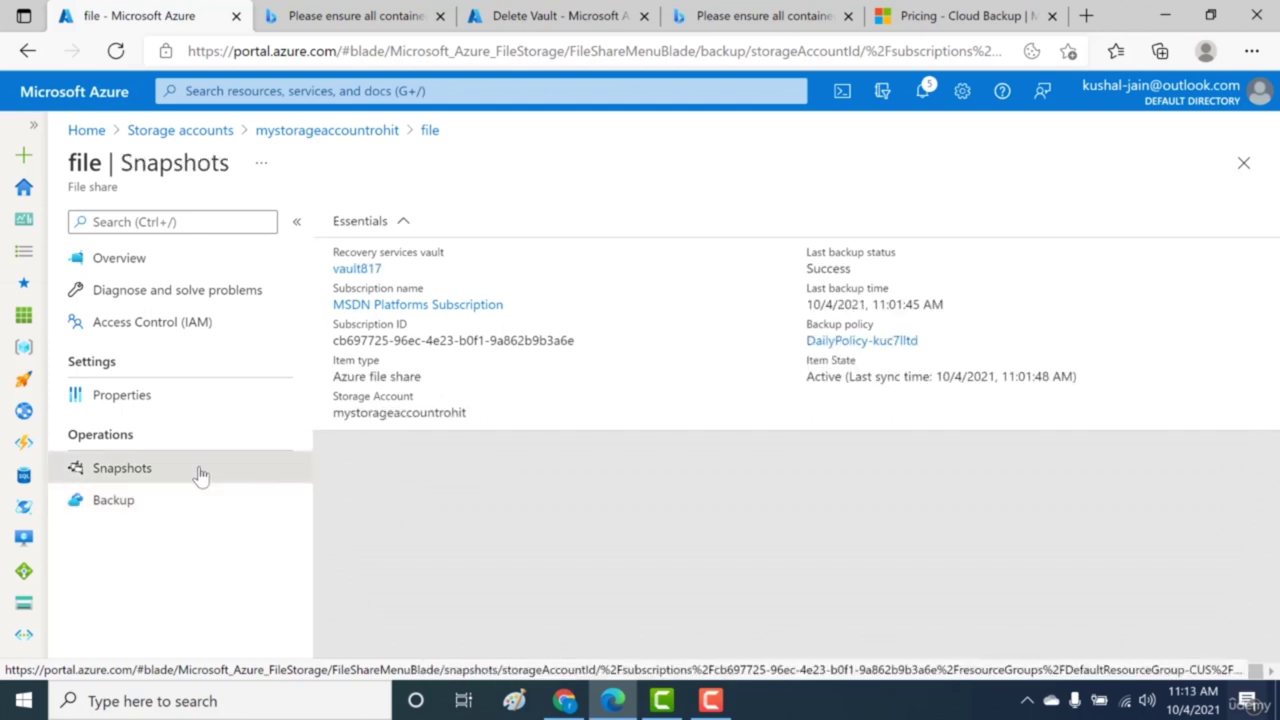
click(189, 512)
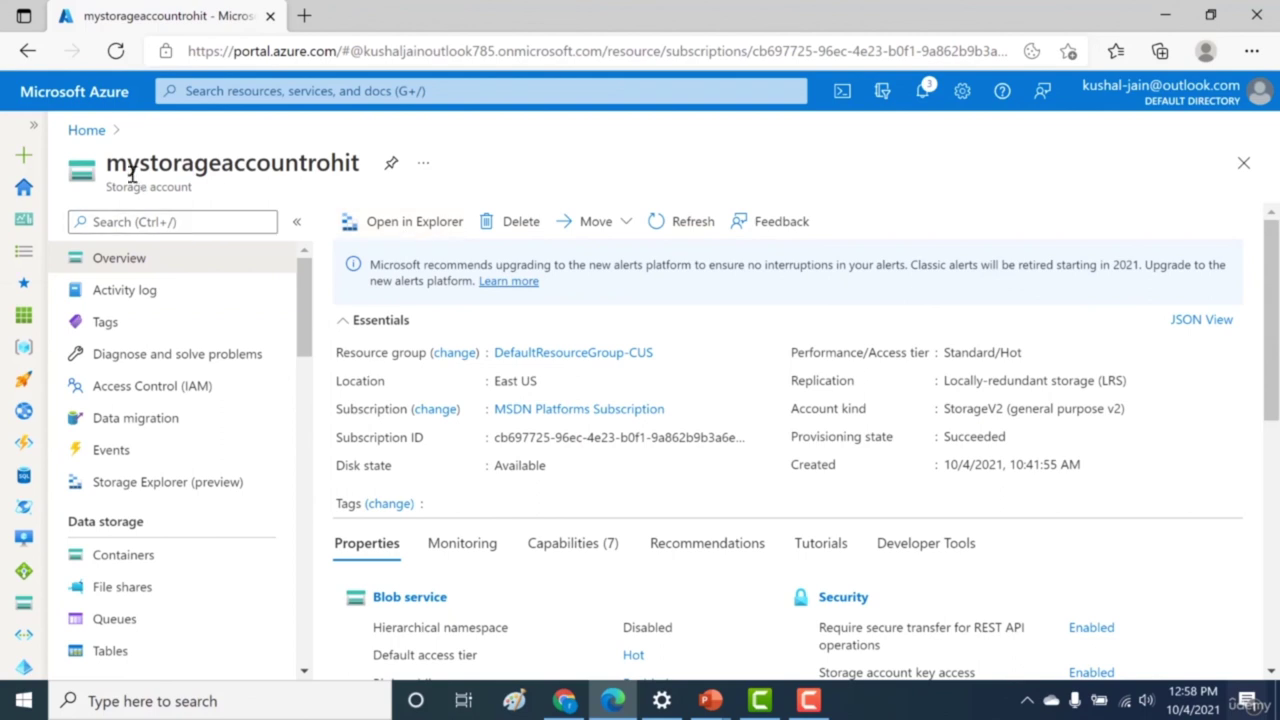
Step: Add a new queue named 'my-queue' in the Queues list and open it
click(128, 625)
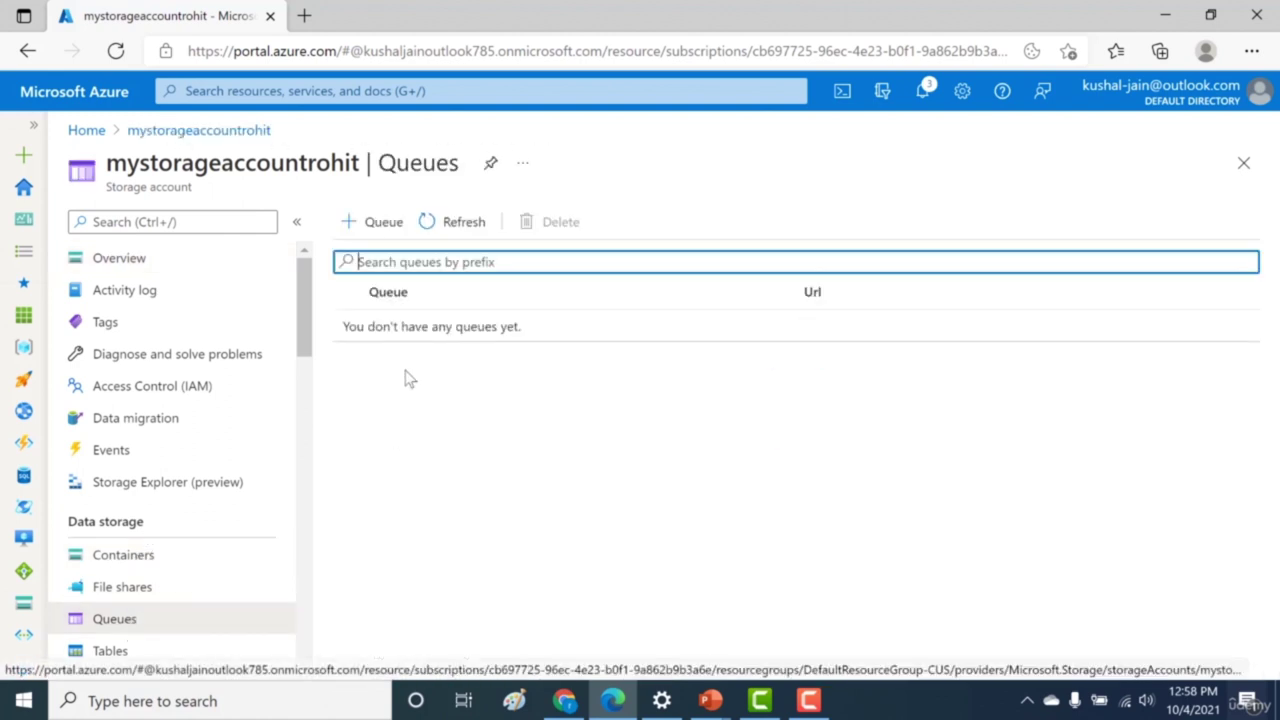
click(378, 221)
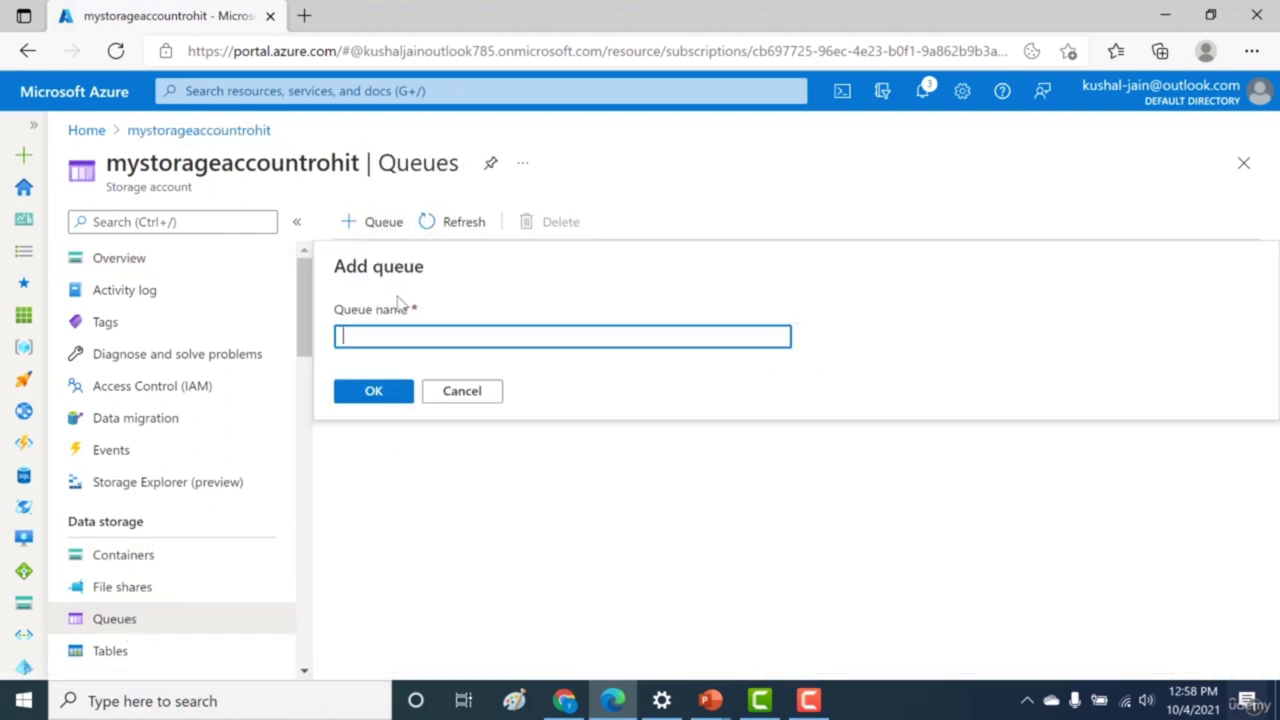
text(que)
key(BackSpace)
key(BackSpace)
text(my-queue)
click(373, 393)
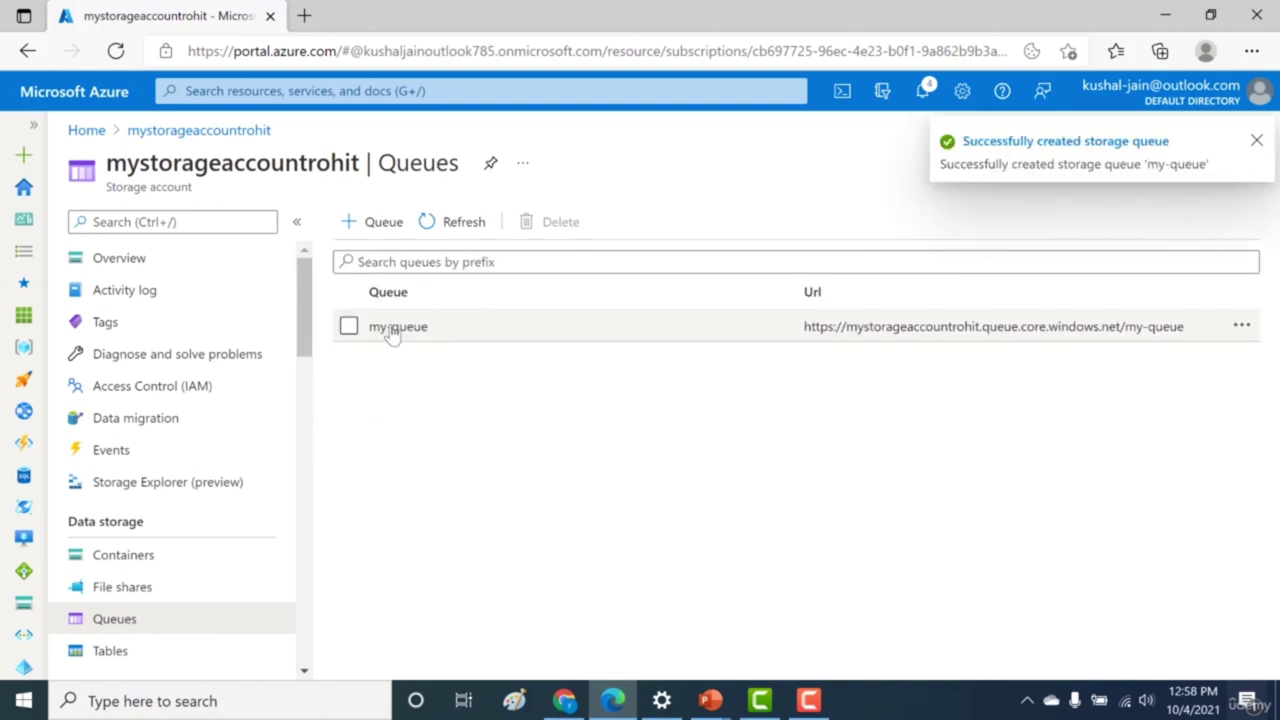
click(397, 327)
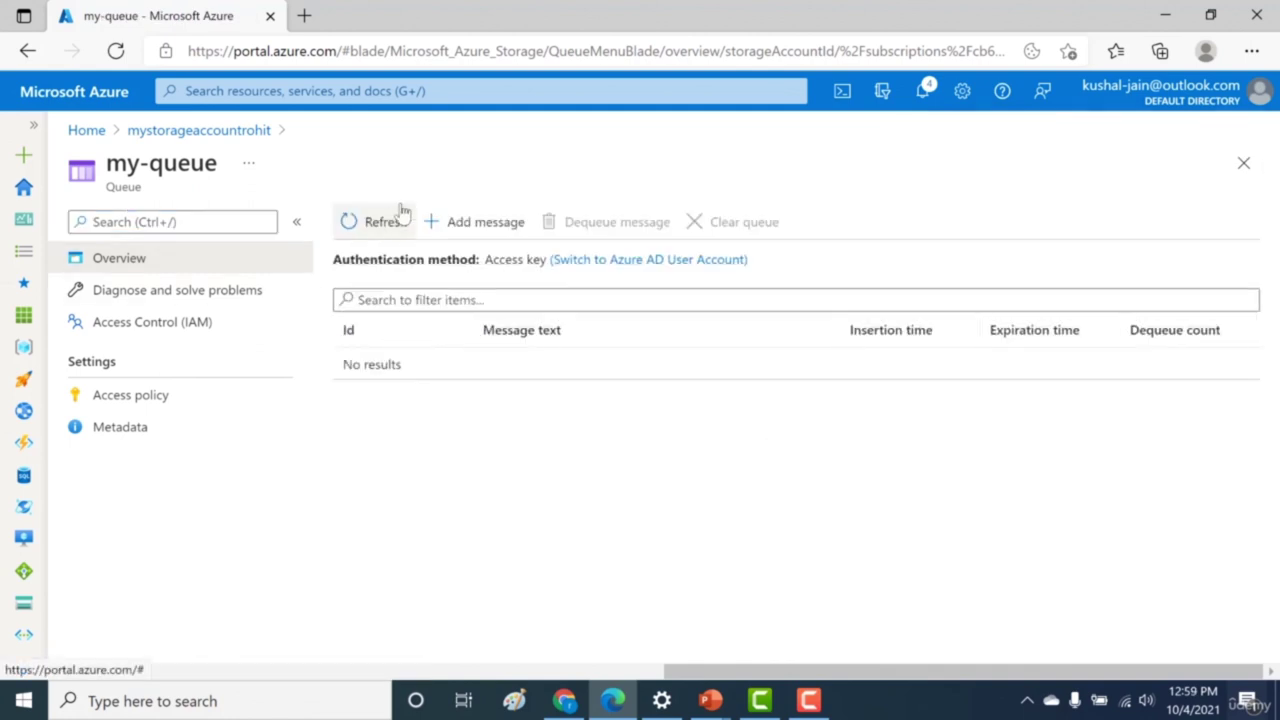
Step: Add the message 'hi the is a message' to my-queue
click(461, 225)
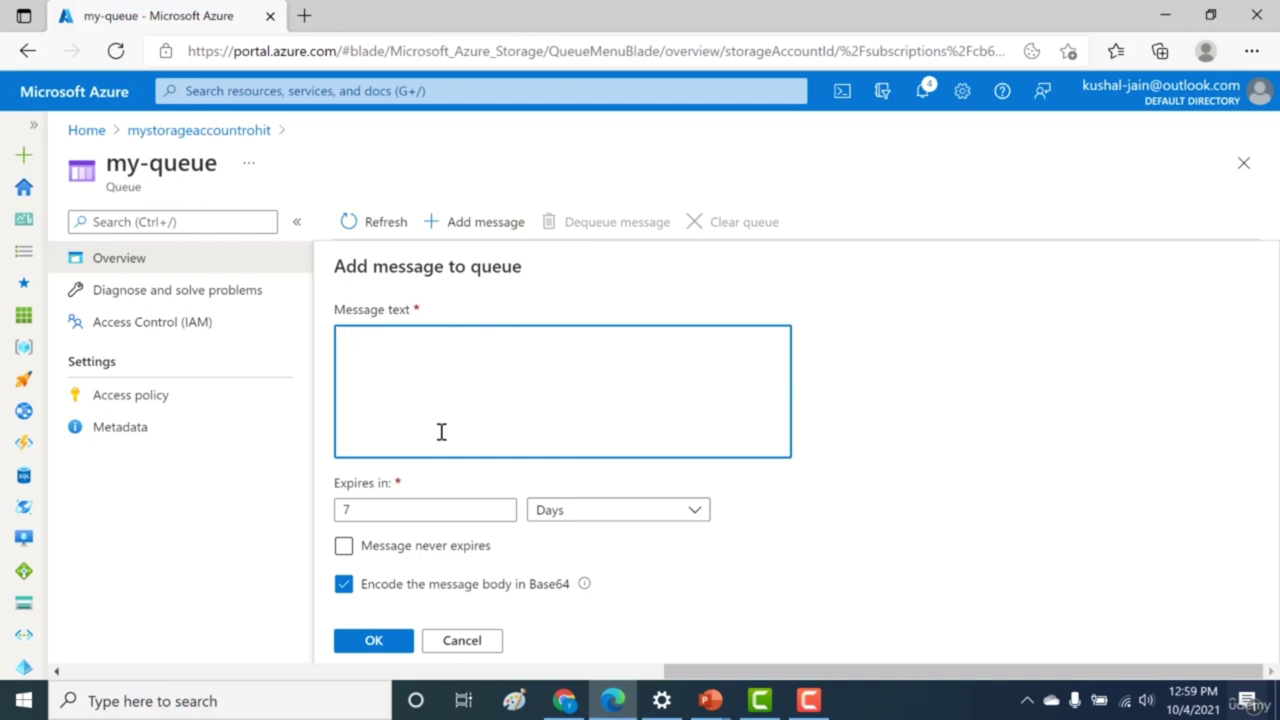
text(hi the is a message)
key(BackSpace)
key(BackSpace)
text(ge)
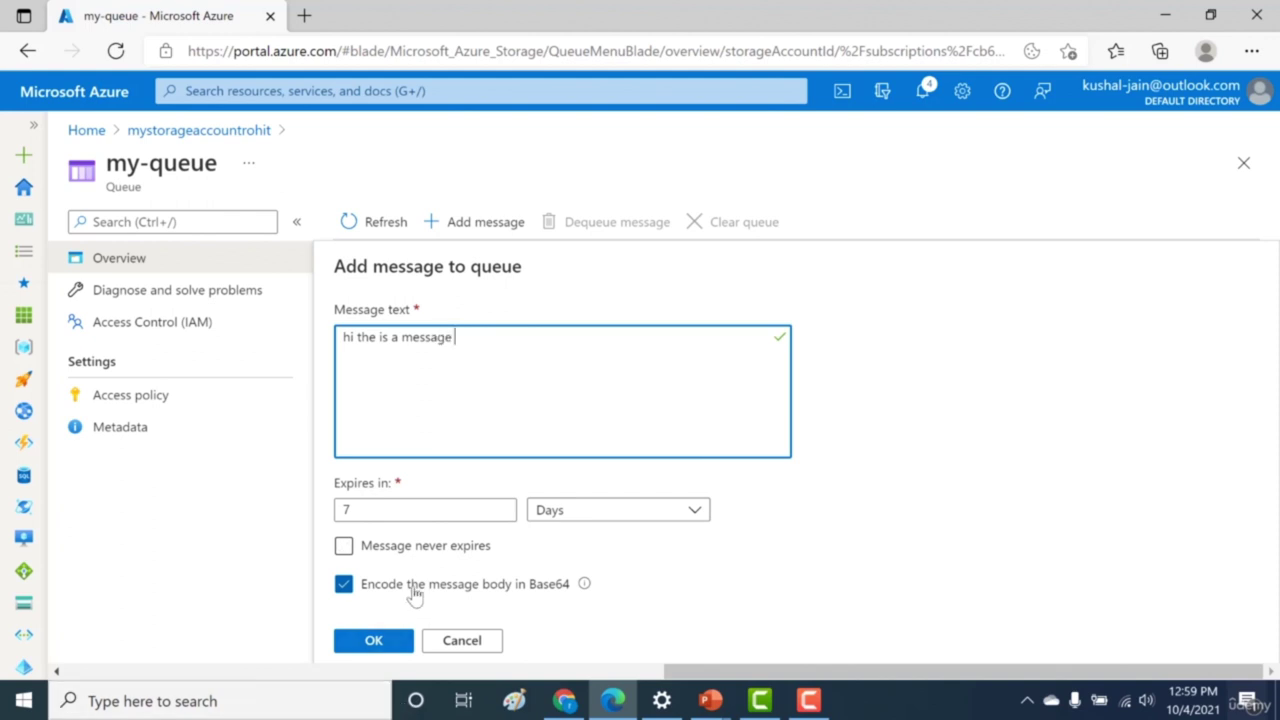
click(374, 641)
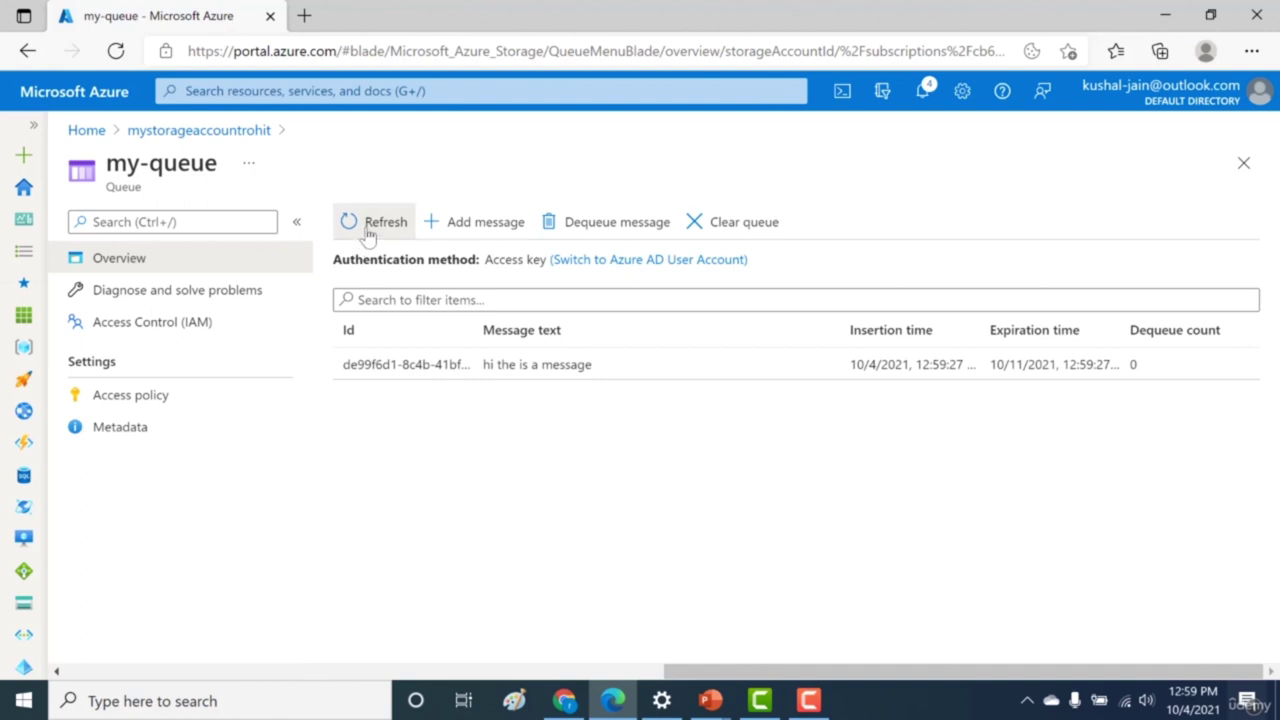
Step: Inspect the message's properties, then request dequeuing the front message
click(404, 362)
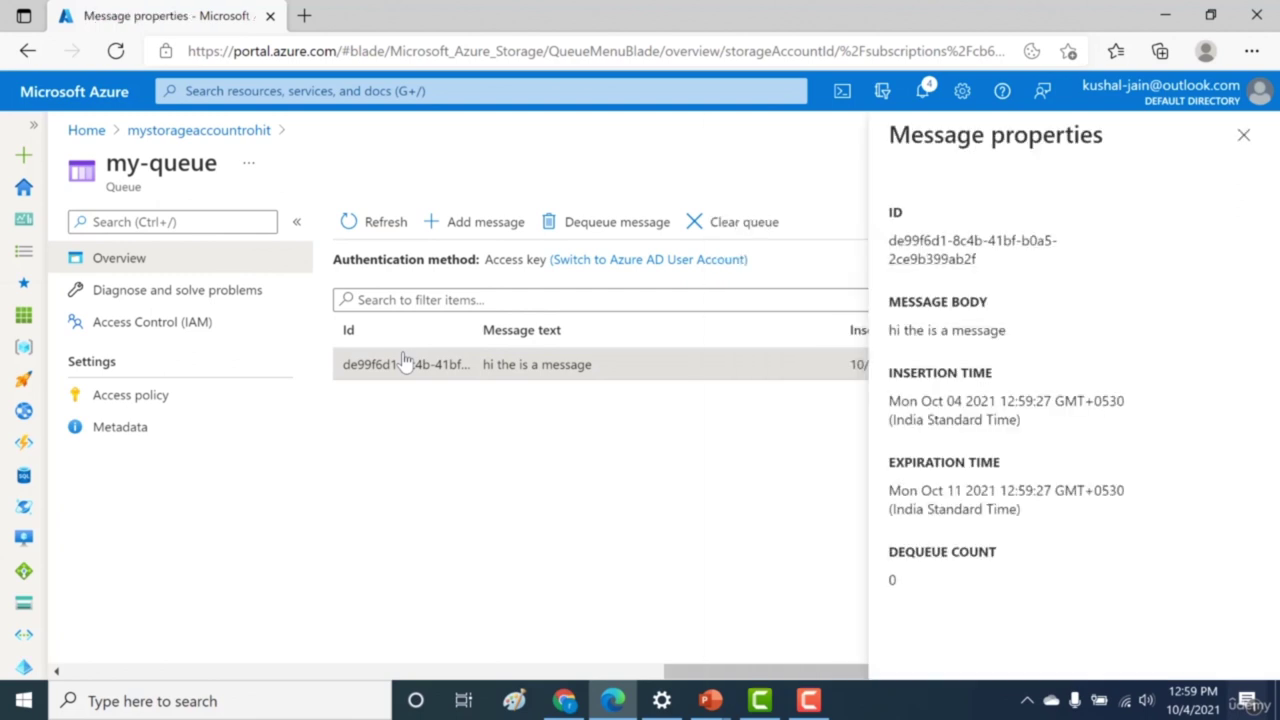
drag(885, 340, 1035, 330)
click(1243, 134)
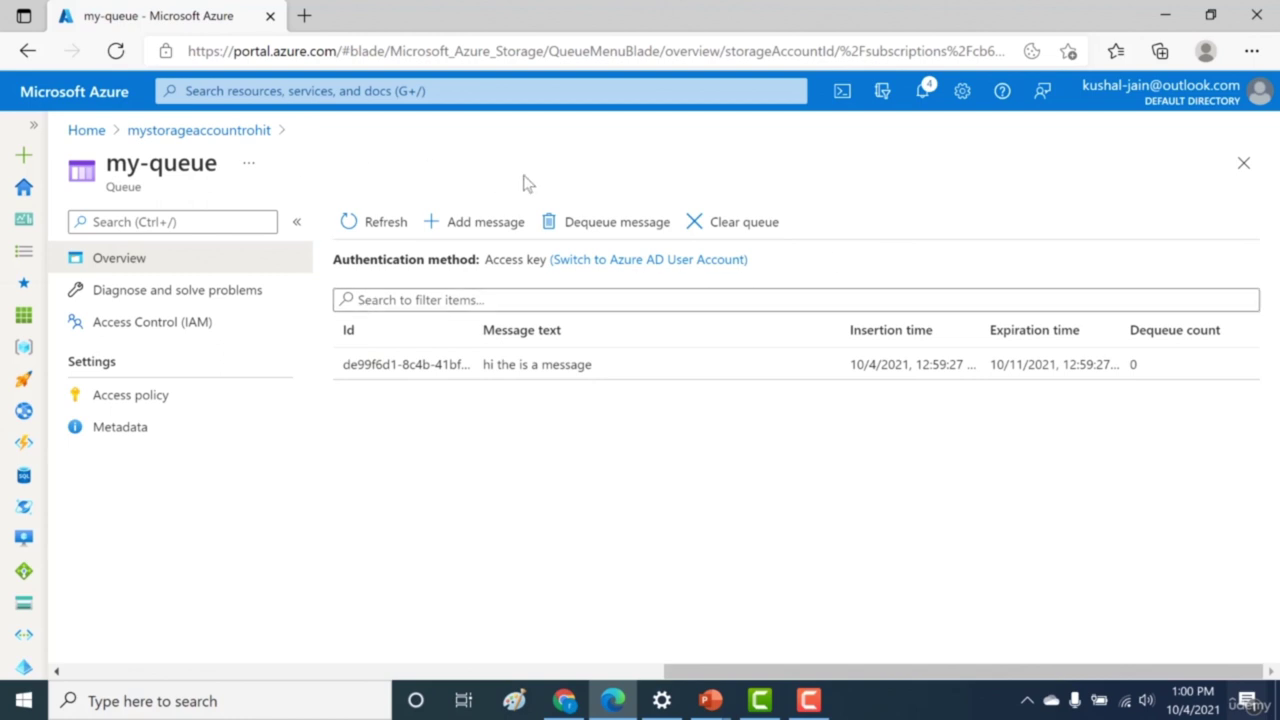
click(552, 221)
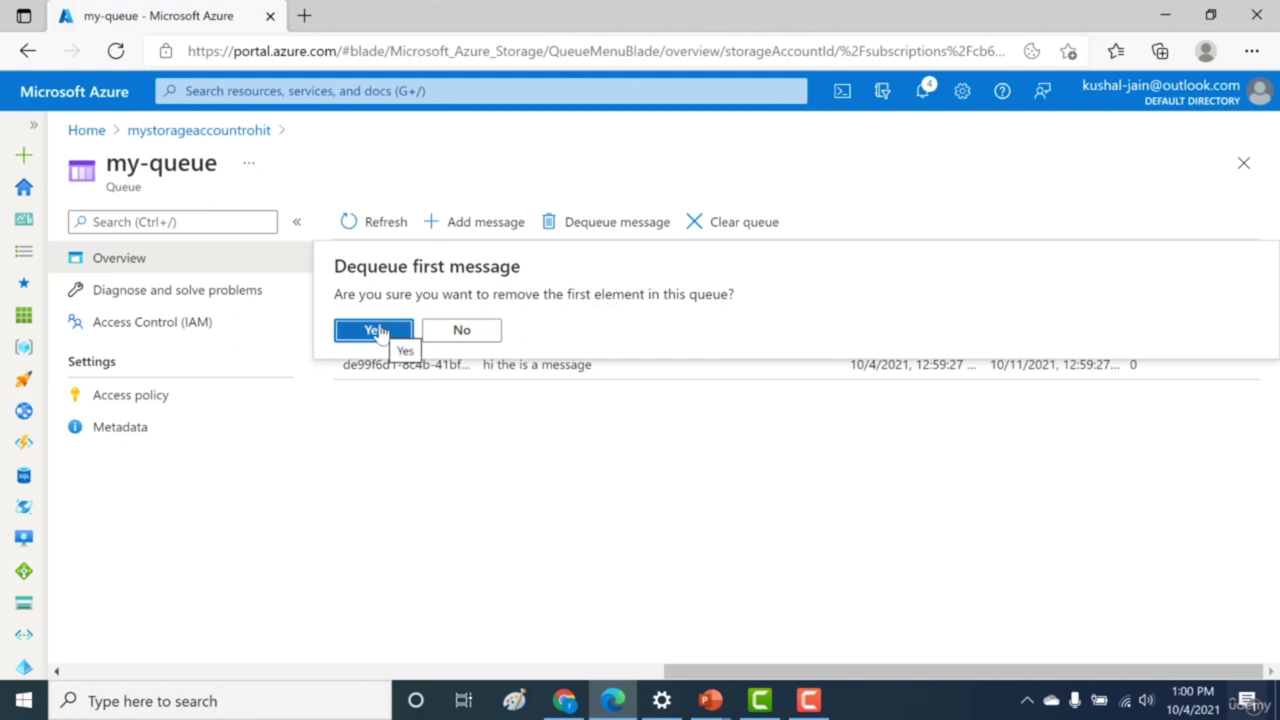
Step: Confirm the dequeue and add 'first message' to my-queue
click(374, 330)
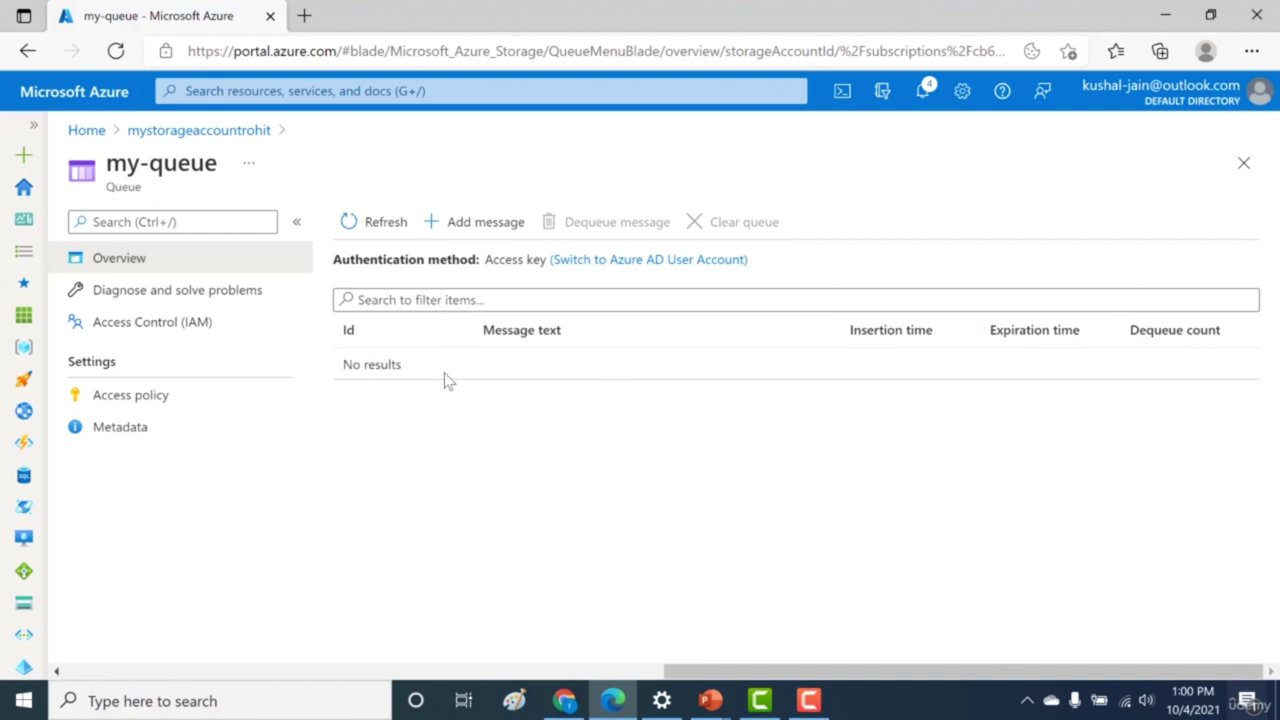
click(484, 224)
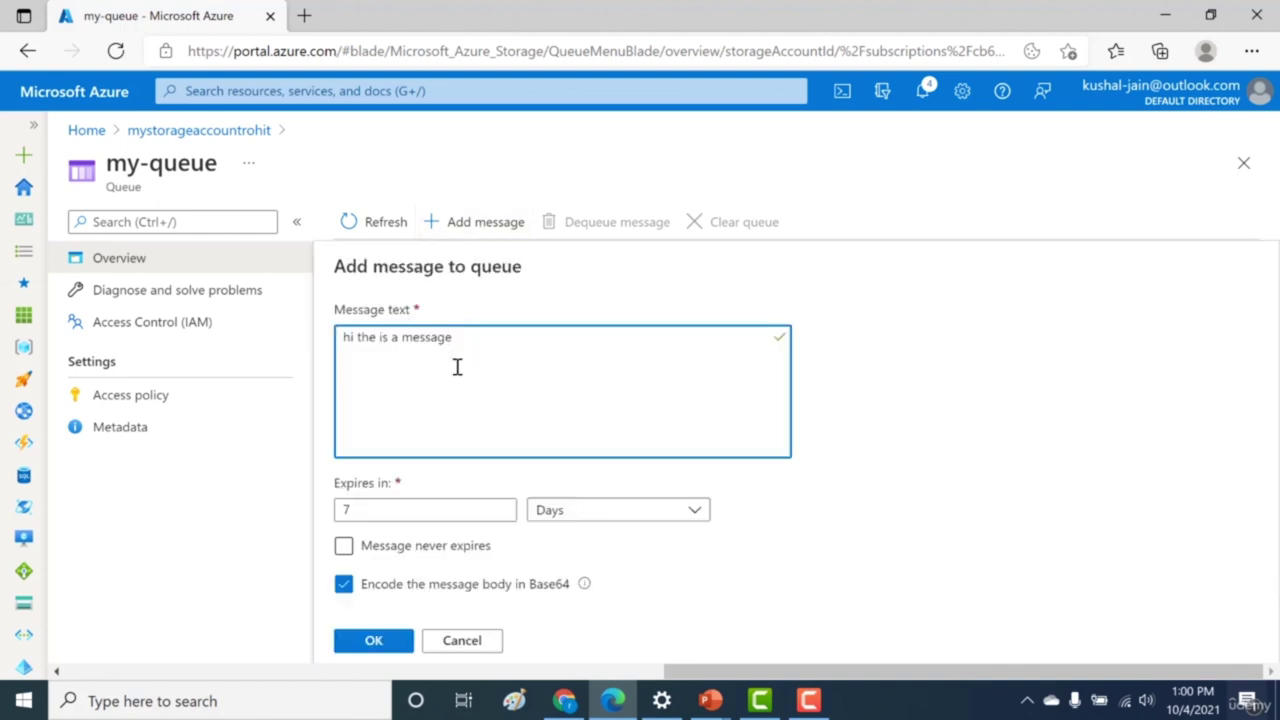
drag(486, 349, 240, 346)
text(first message)
click(380, 641)
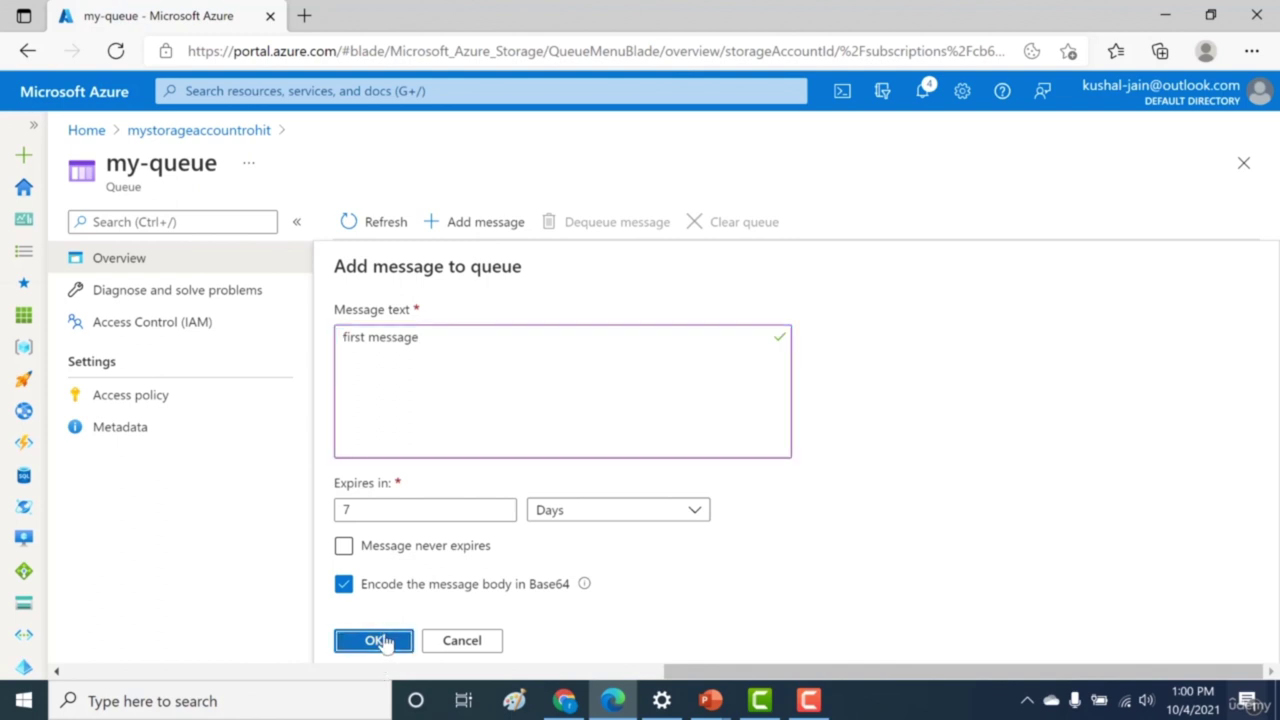
Step: Add 'second message' to my-queue
click(481, 238)
key(BackSpace)
key(BackSpace)
key(BackSpace)
key(BackSpace)
key(BackSpace)
key(BackSpace)
key(BackSpace)
key(BackSpace)
key(BackSpace)
key(BackSpace)
key(BackSpace)
key(BackSpace)
key(BackSpace)
text(second message)
click(377, 640)
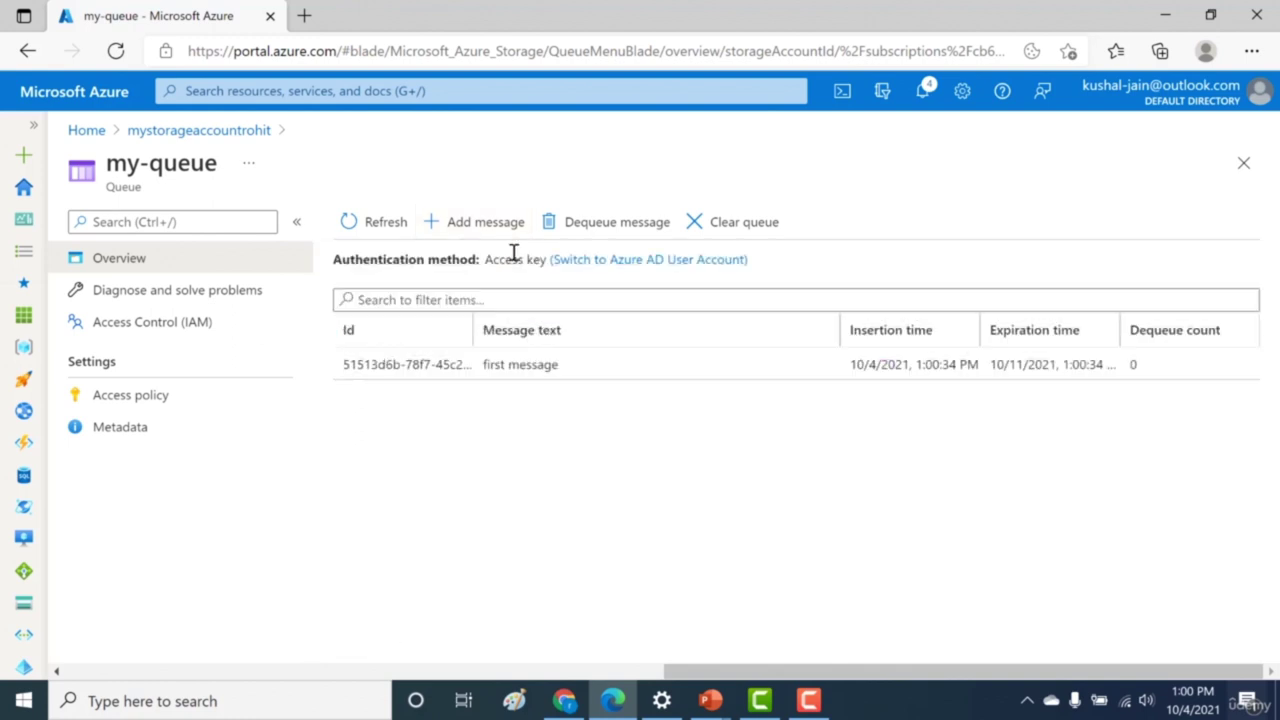
Step: Add 'third message' to my-queue
click(514, 221)
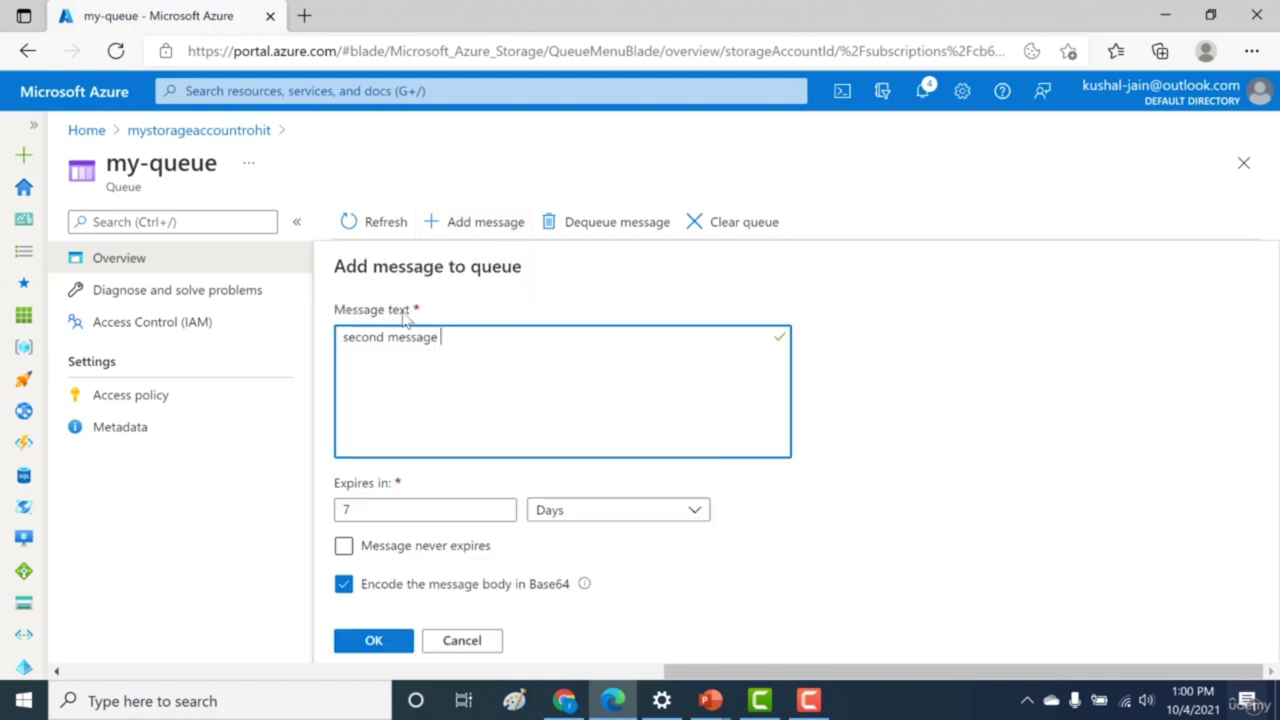
double_click(369, 338)
text(third)
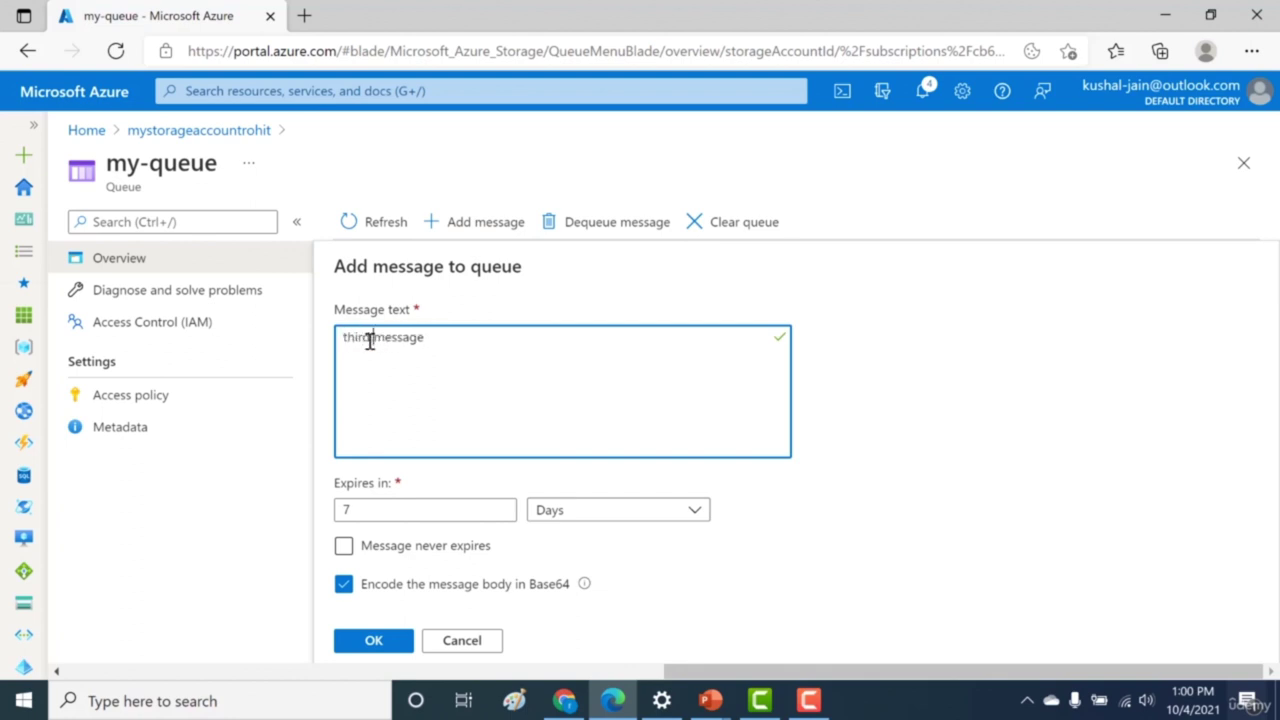
click(362, 640)
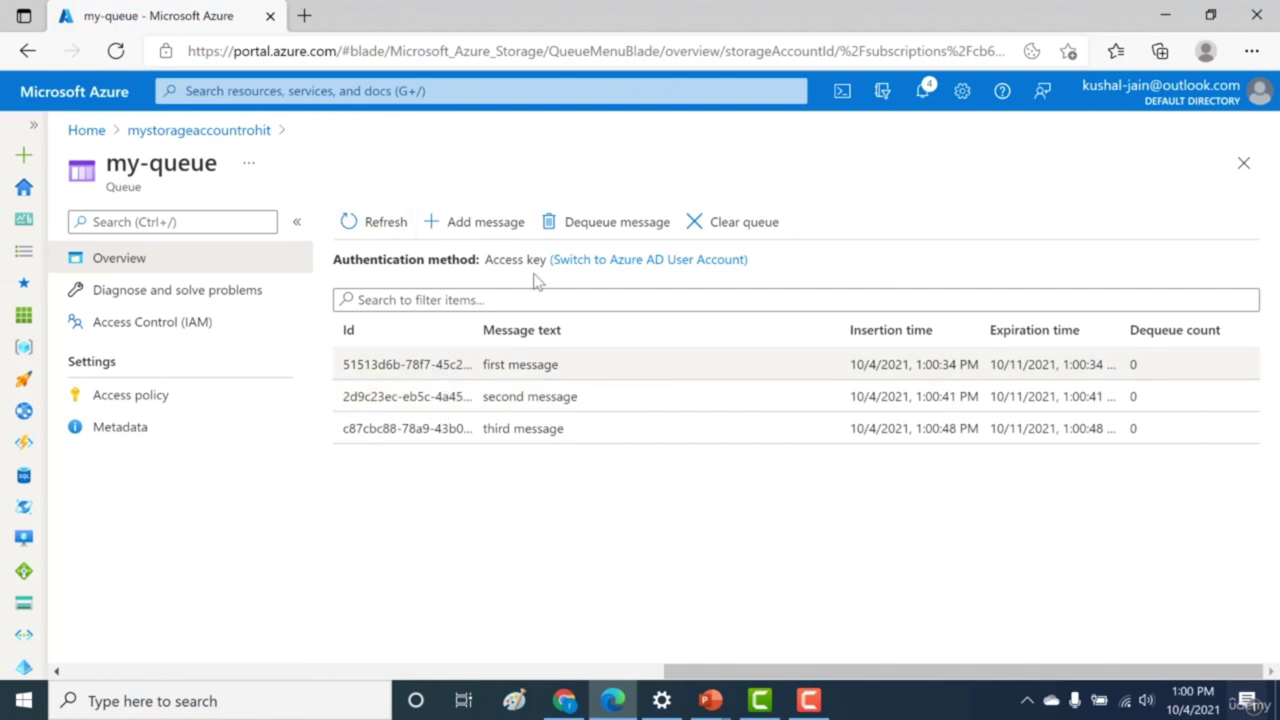
Step: Dequeue 'first message', then clear all messages from my-queue
click(573, 226)
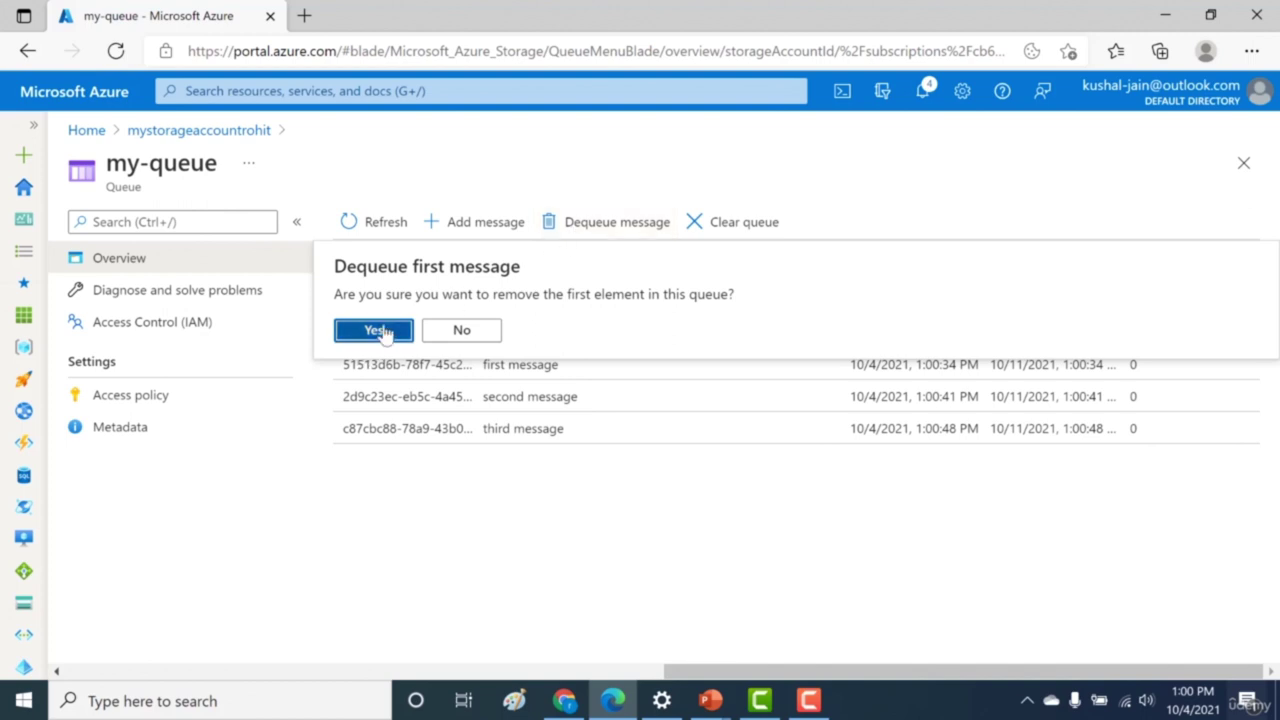
click(376, 330)
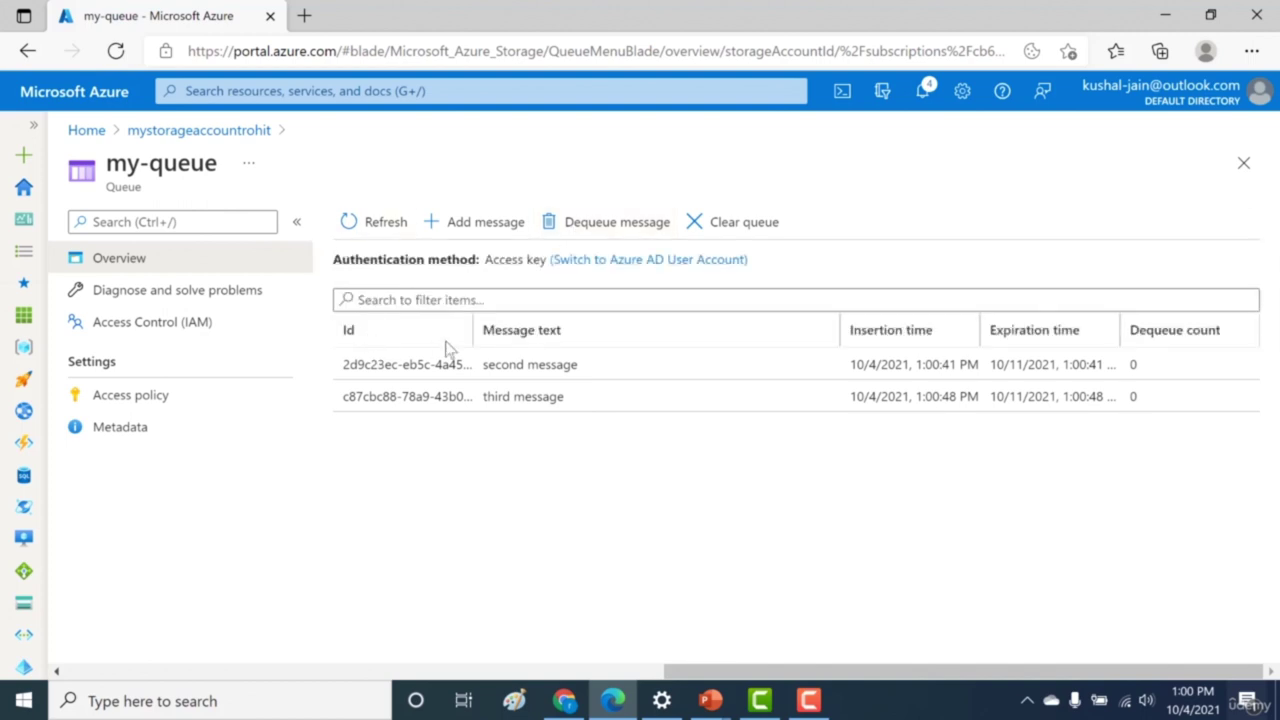
click(728, 225)
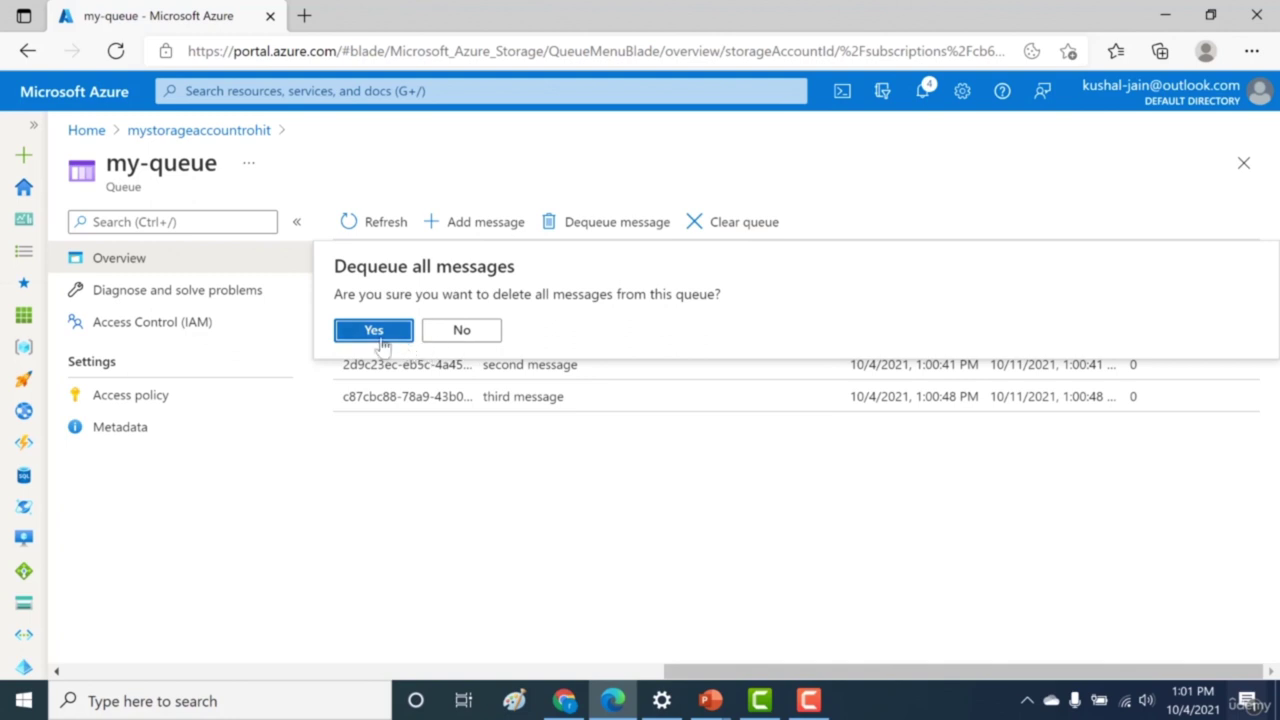
click(376, 336)
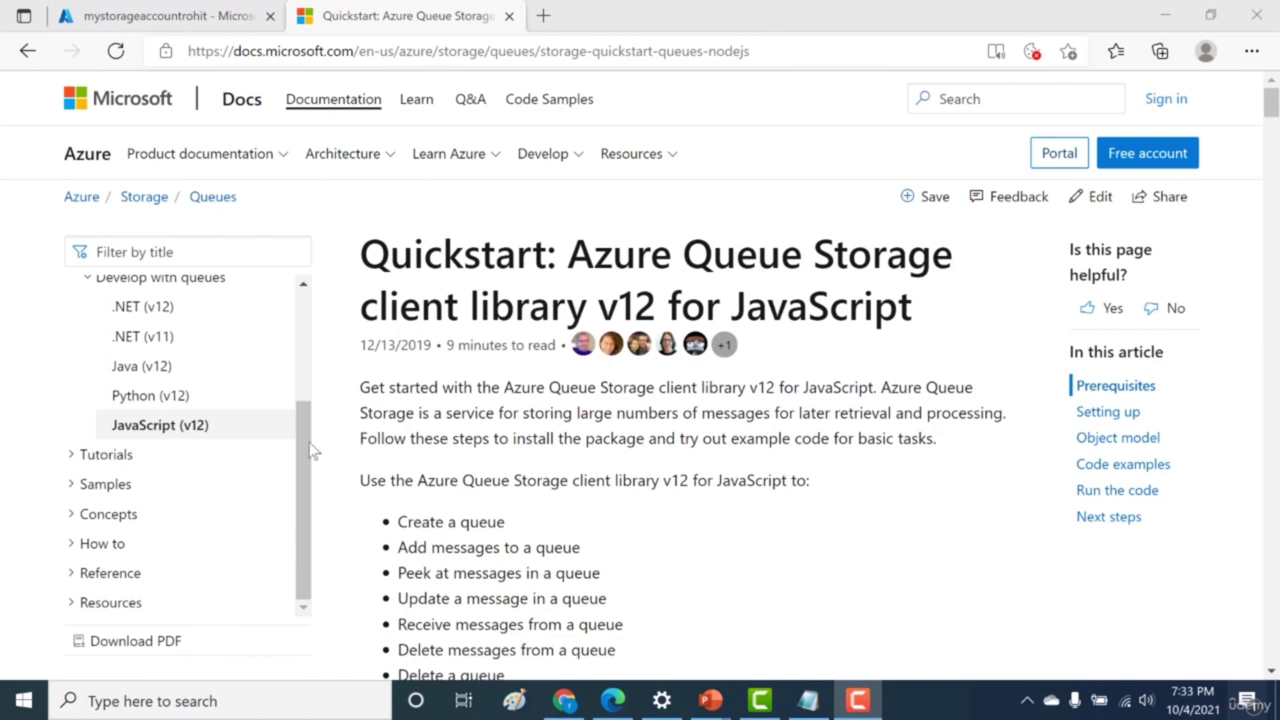
Step: Skim the Queue Storage JavaScript quickstart, then return to the mystorageaccountrohit tab
click(435, 432)
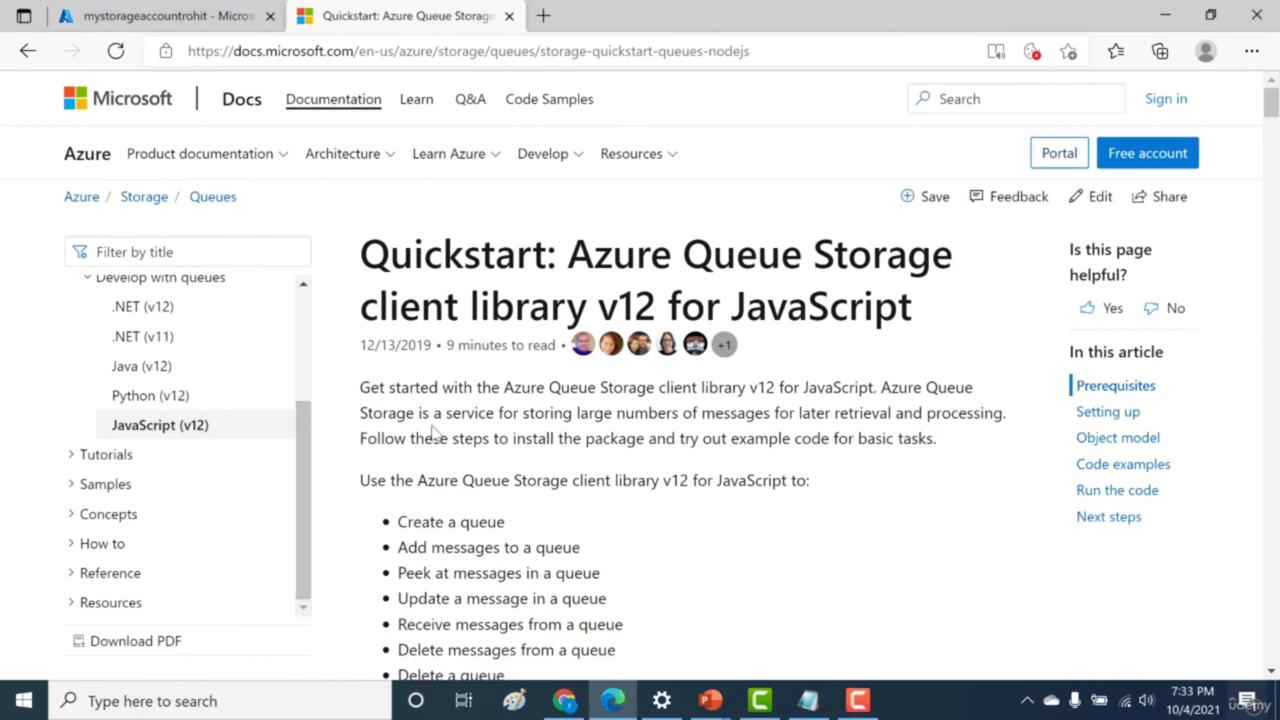
scroll(435, 432, down, 5)
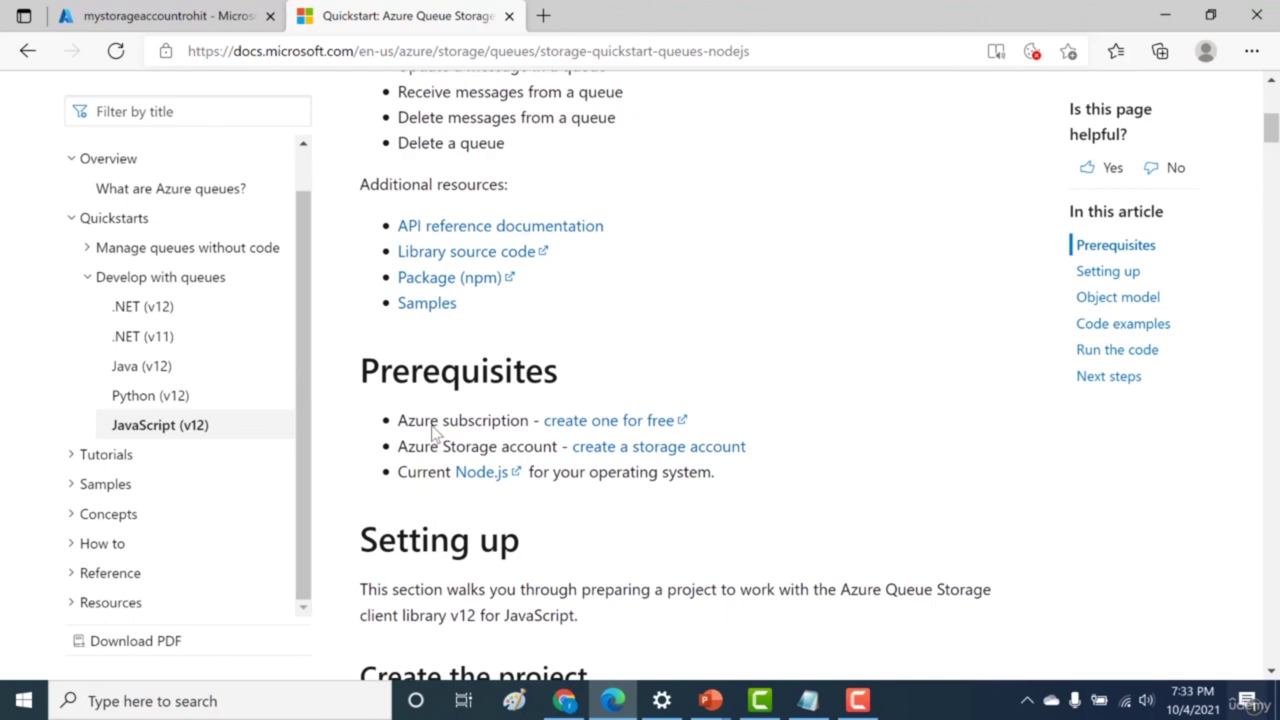
scroll(433, 428, down, 5)
scroll(432, 427, down, 4)
scroll(431, 430, up, 15)
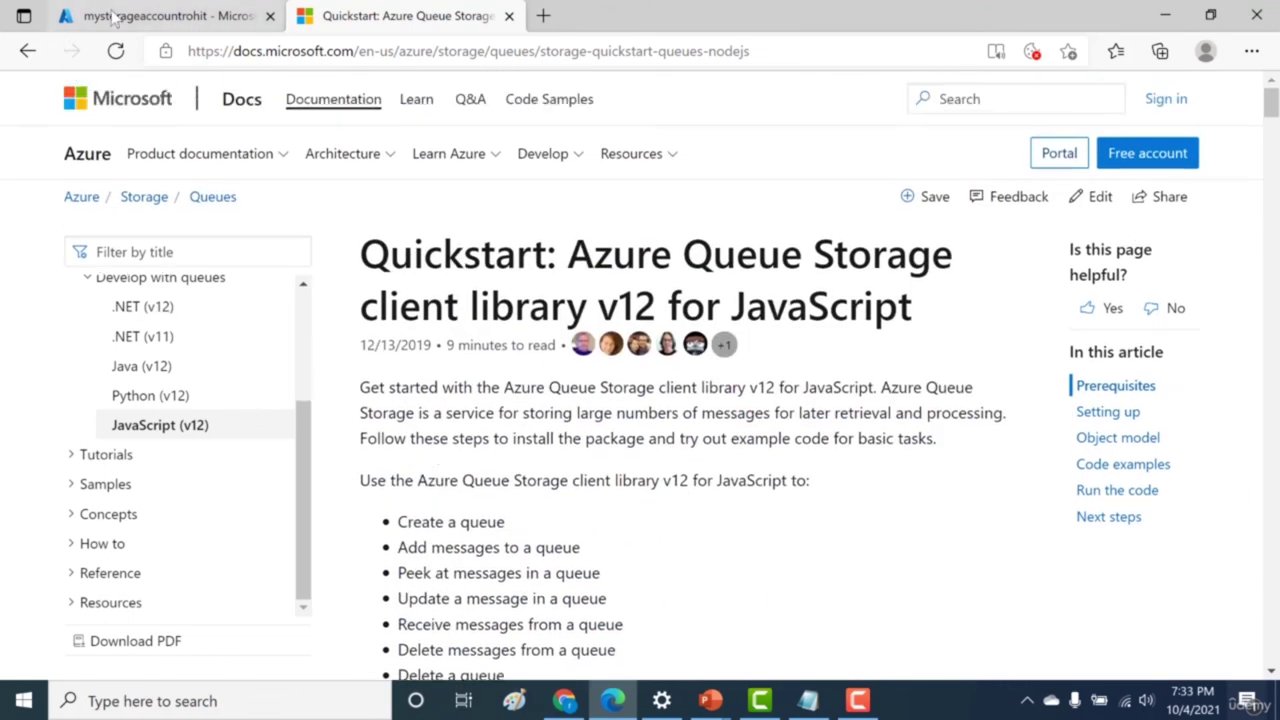
click(113, 20)
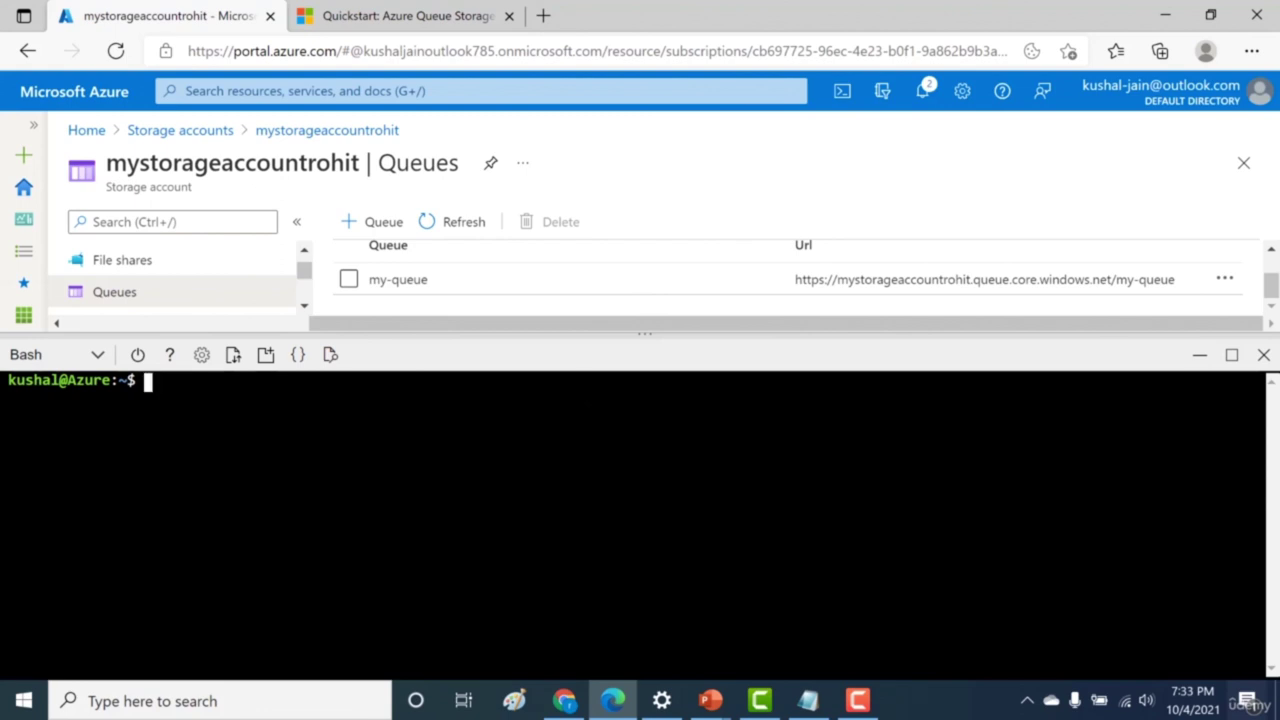
Step: Create the example-queue folder in Cloud Shell and move into it
text(mk)
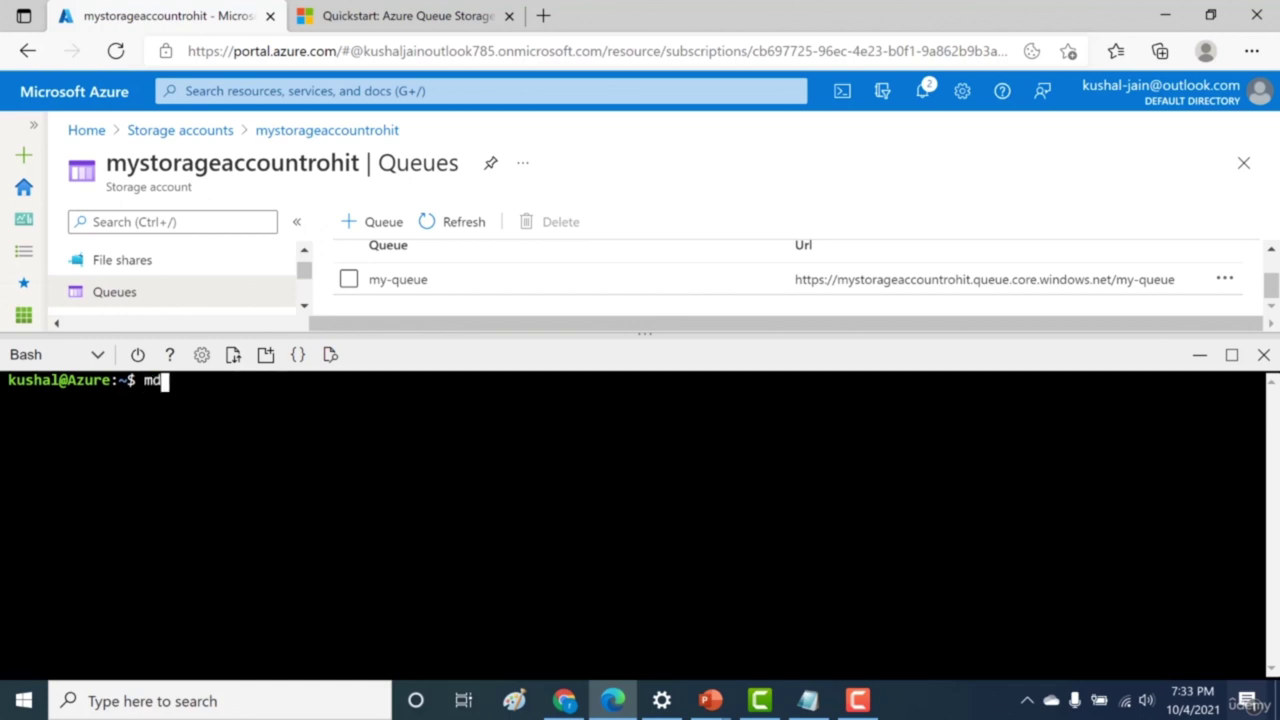
text(dir exam)
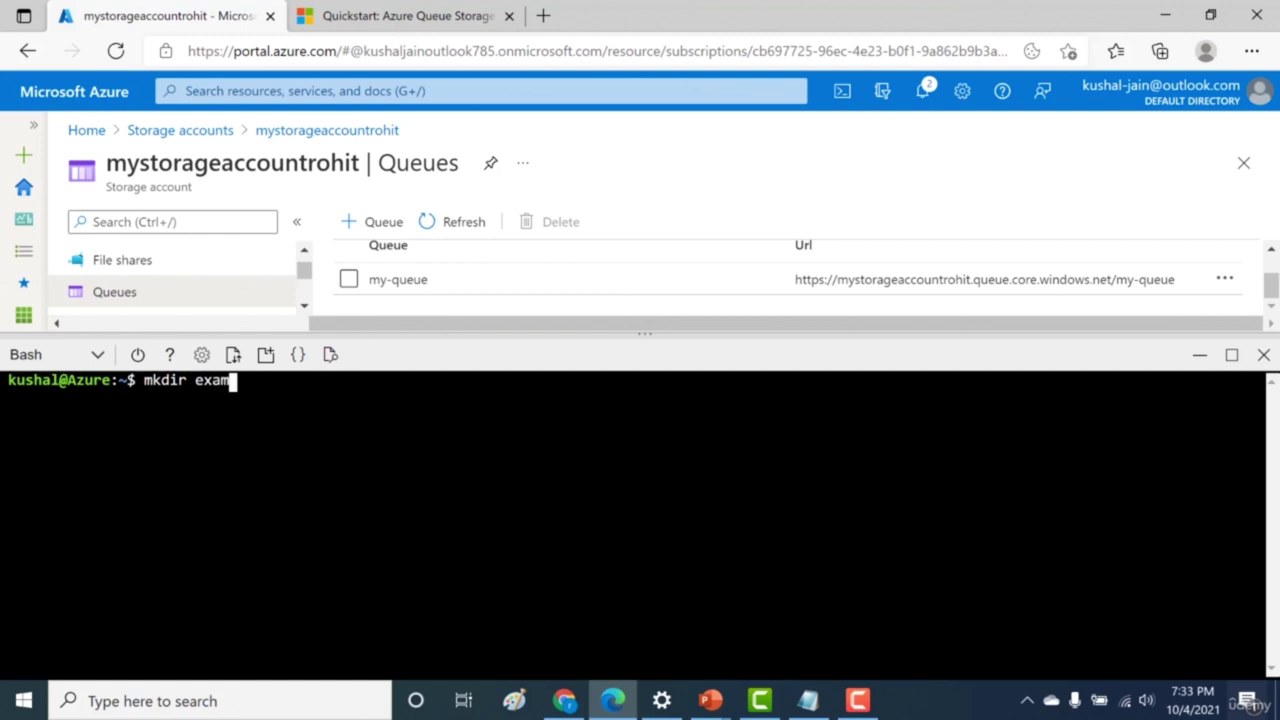
text(ple-queue)
key(Return)
text(cd)
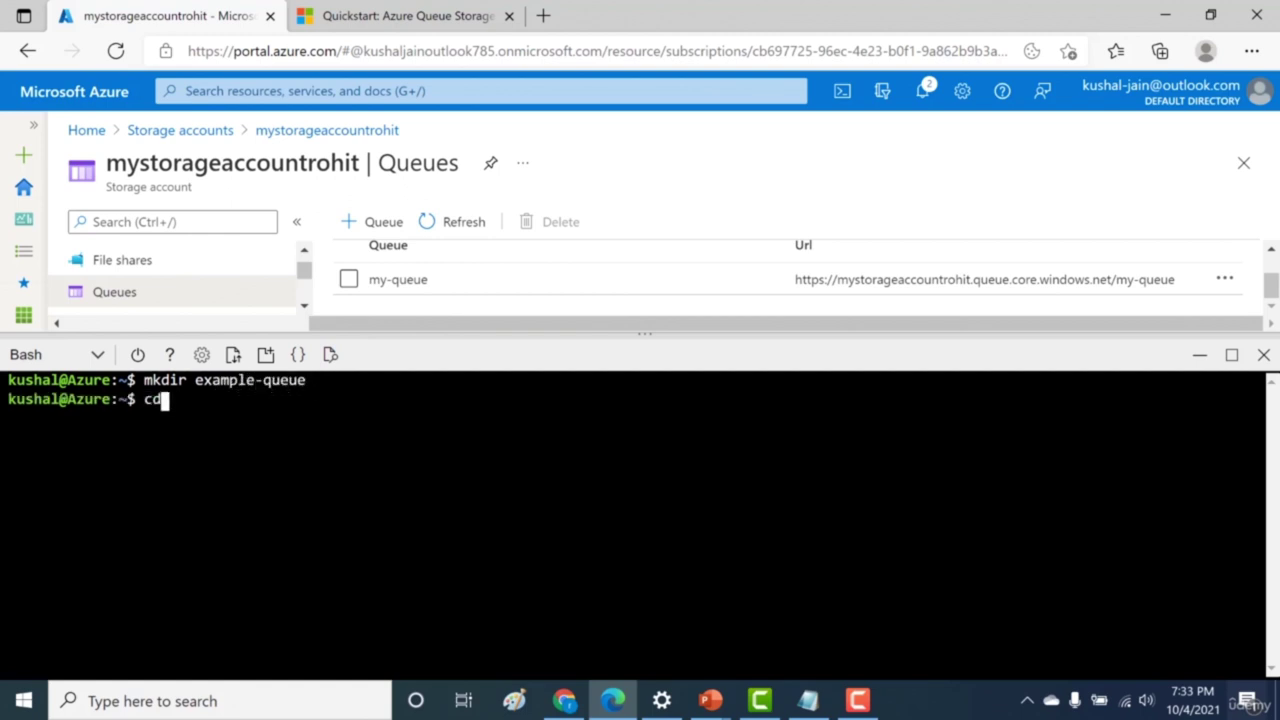
text( wx*)
key(Return)
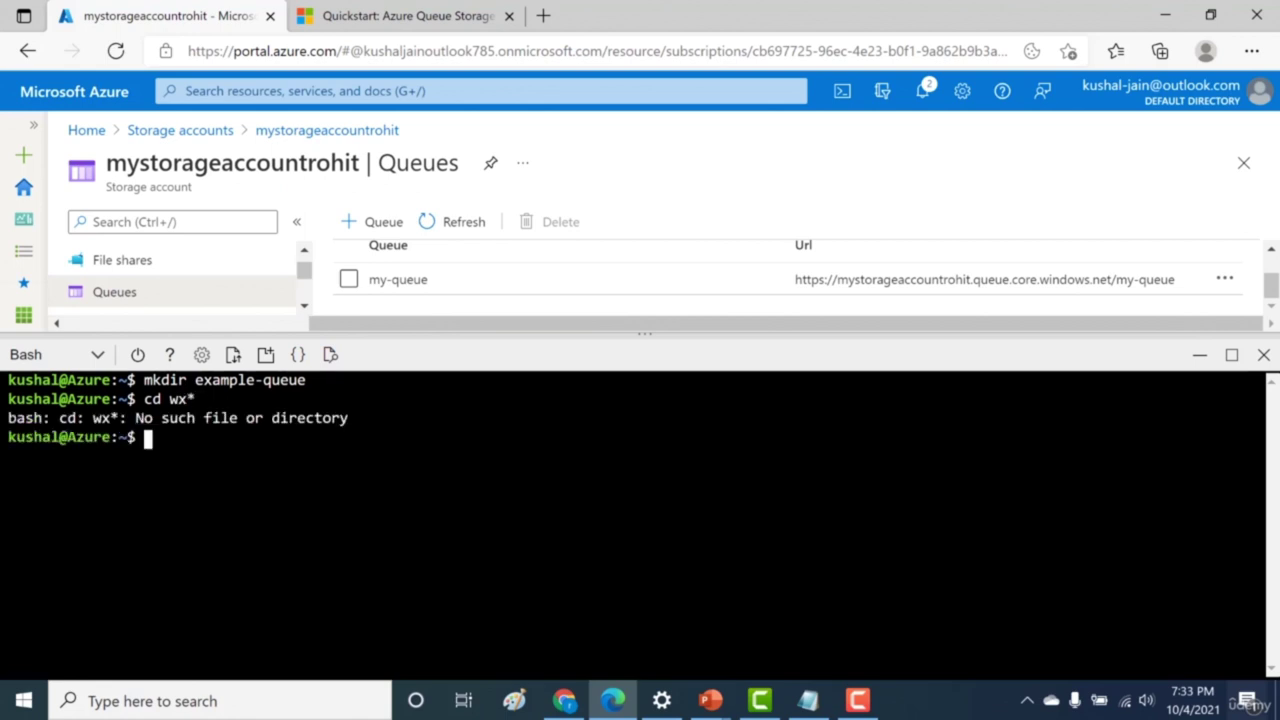
text(cd ex*)
key(Return)
Step: Create sender and reciever subfolders, then move into sender
text(mkdir)
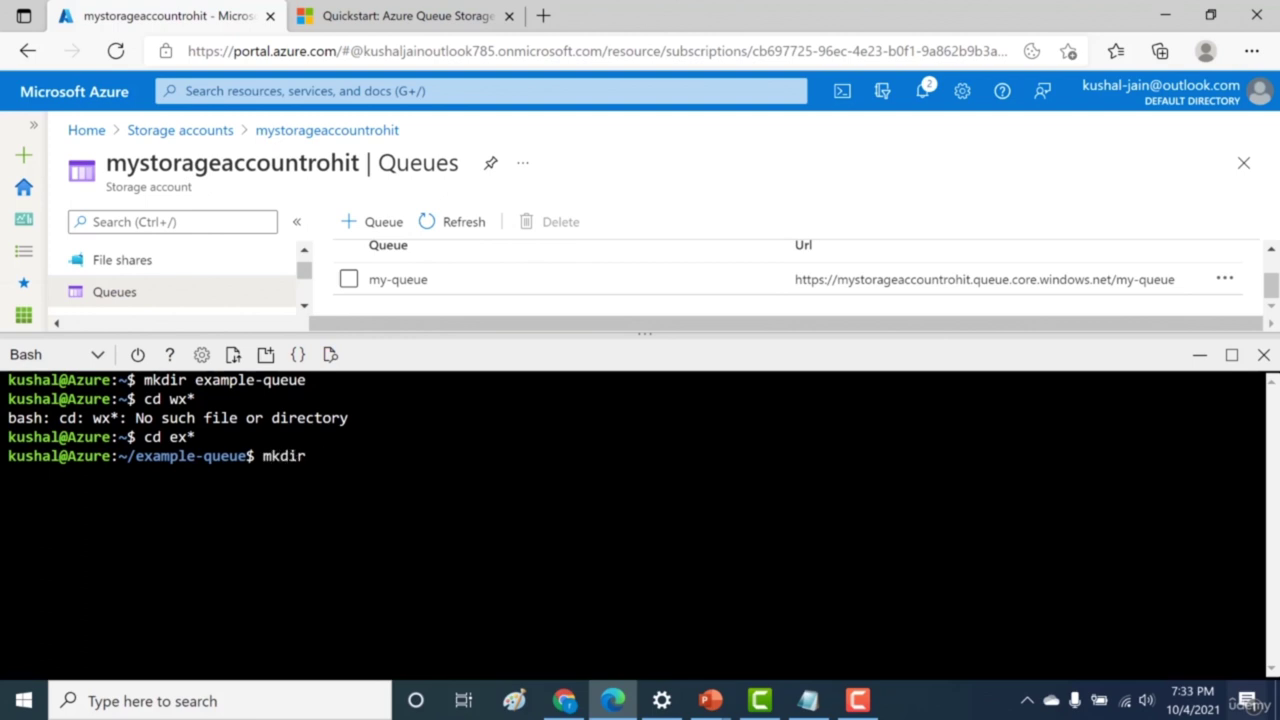
text( sender)
key(Return)
text(m)
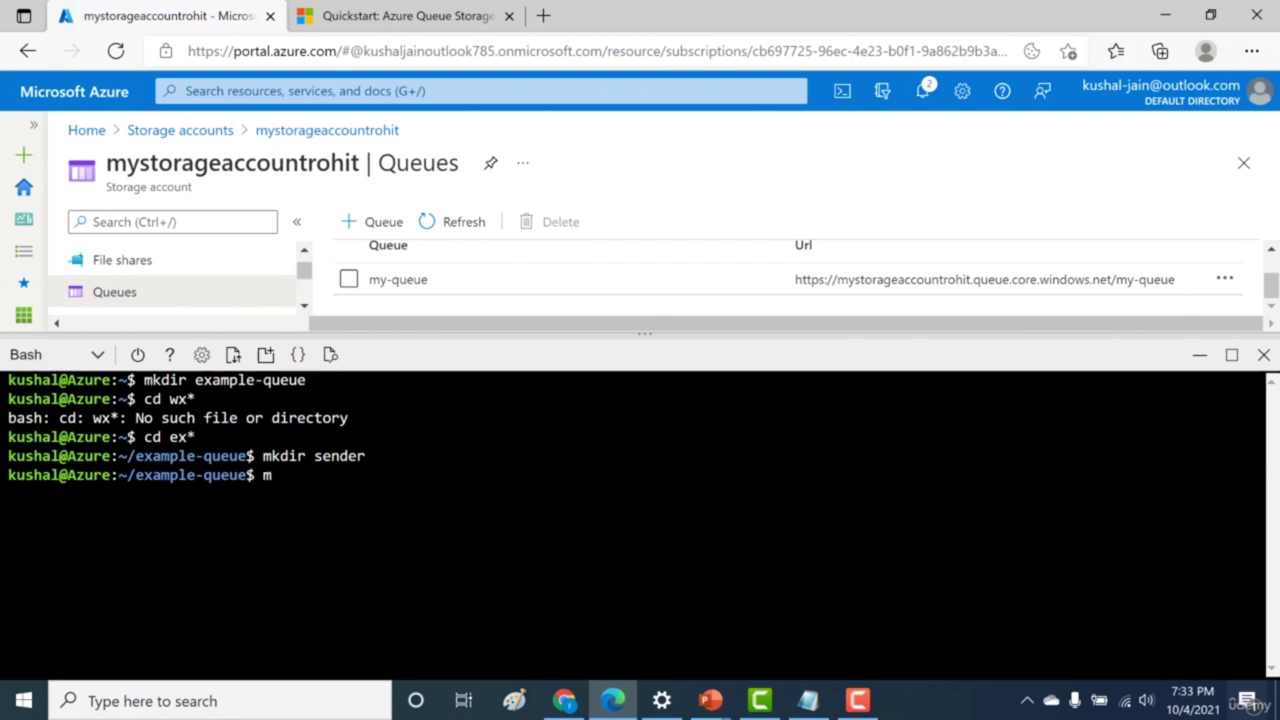
text(kdir reciever)
key(Return)
text(cd )
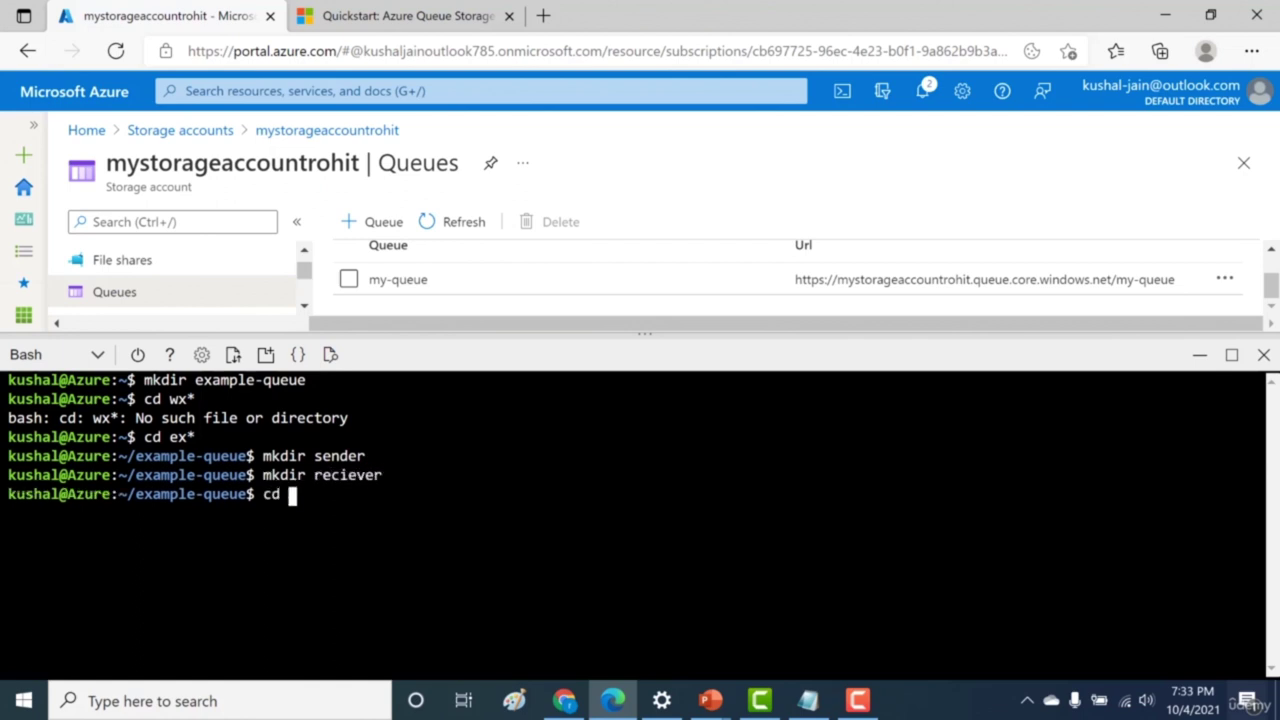
text(sender)
key(Return)
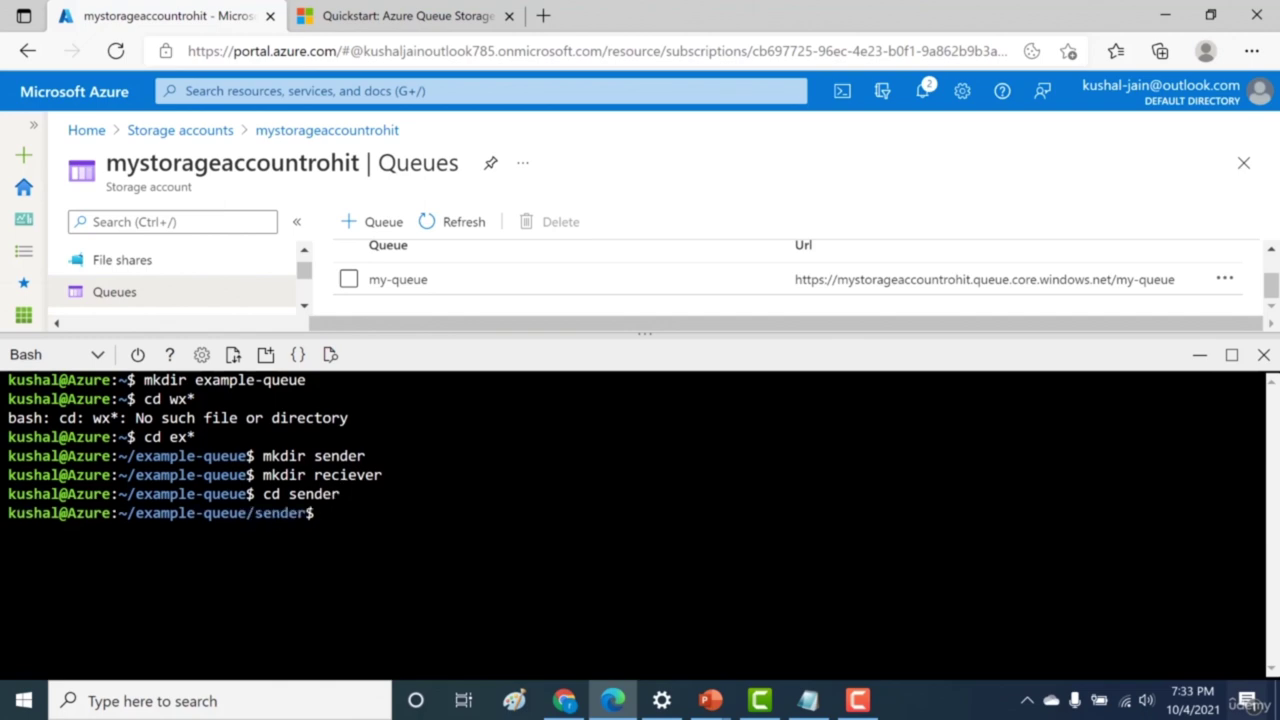
click(430, 14)
scroll(594, 208, down, 6)
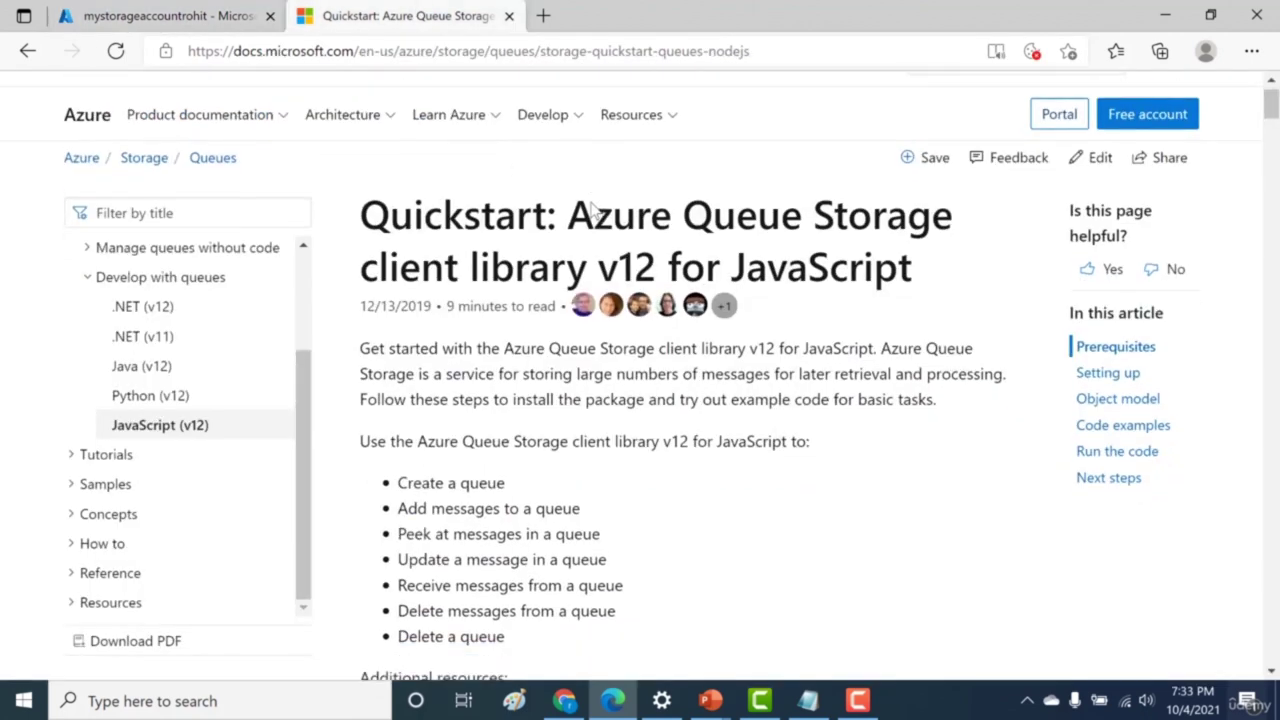
scroll(594, 208, down, 5)
scroll(800, 236, up, 2)
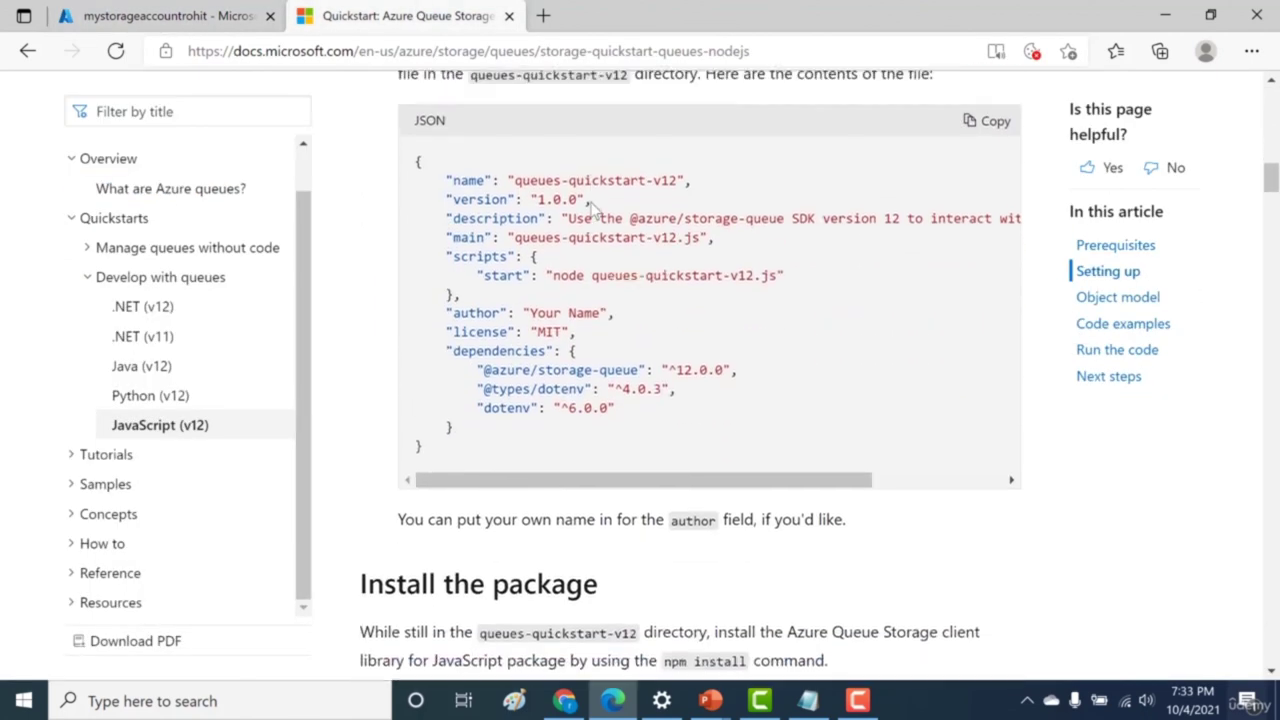
click(985, 245)
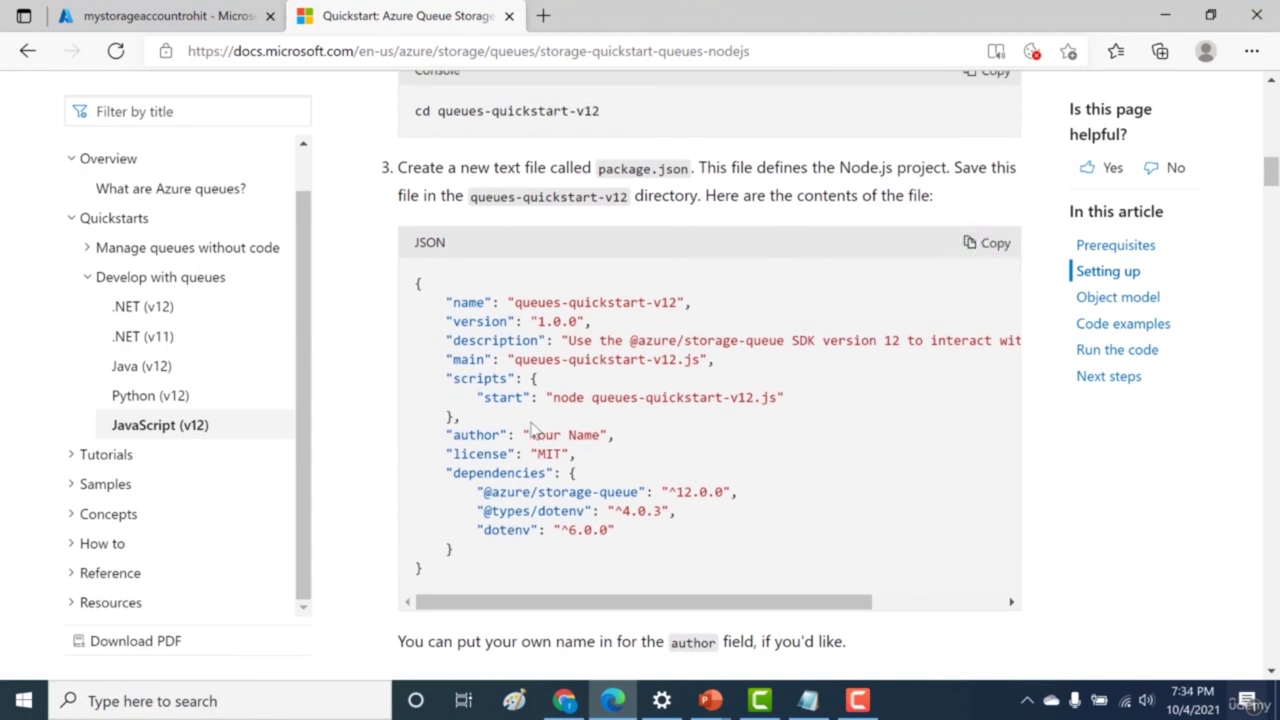
drag(497, 491, 640, 497)
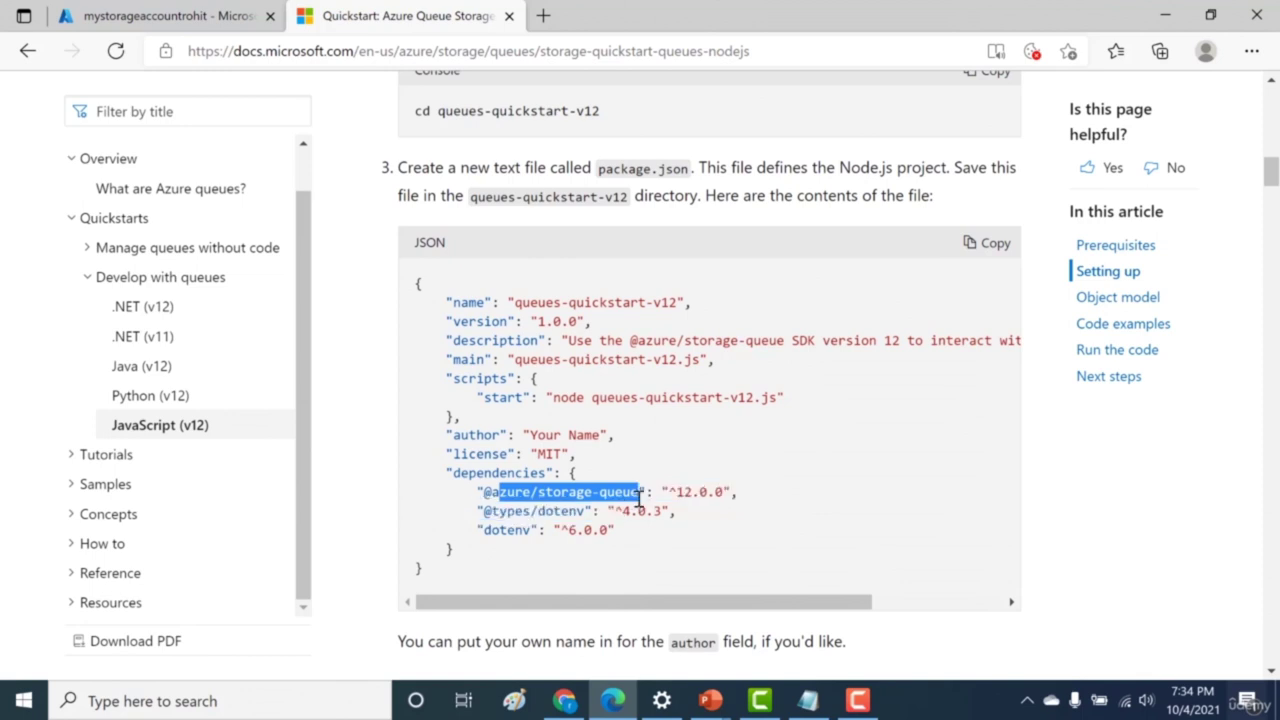
click(640, 500)
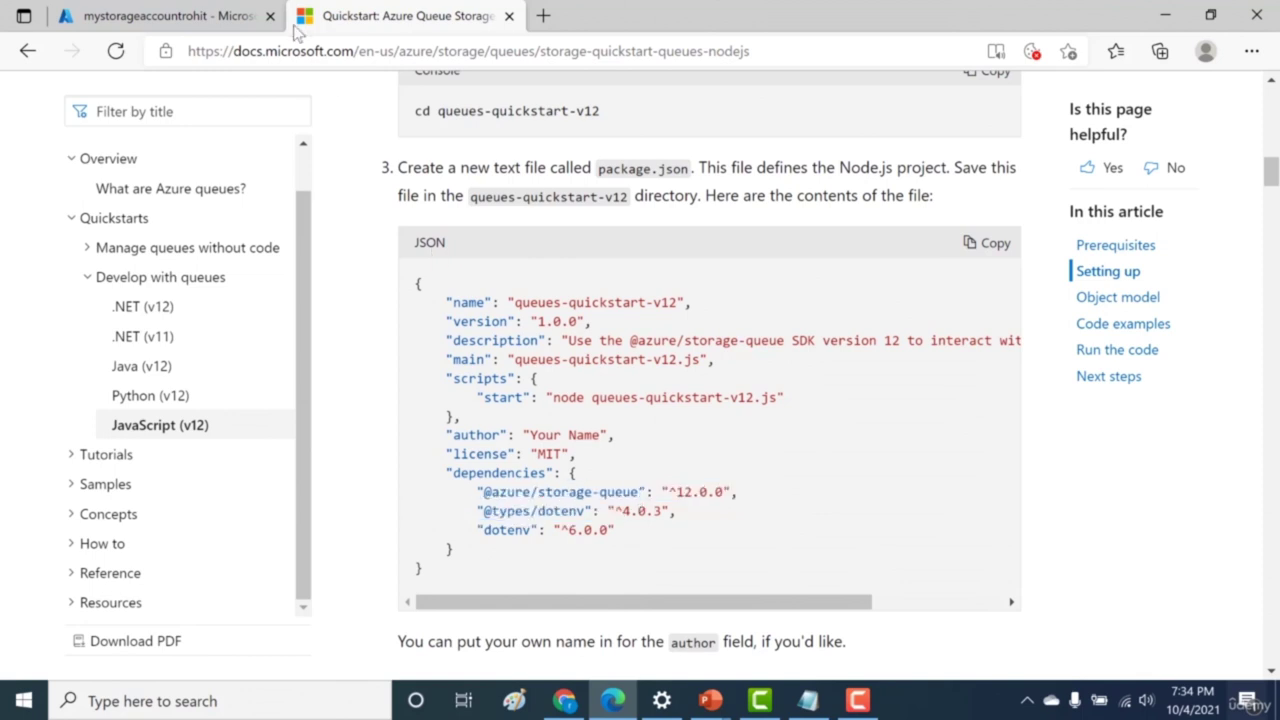
click(975, 242)
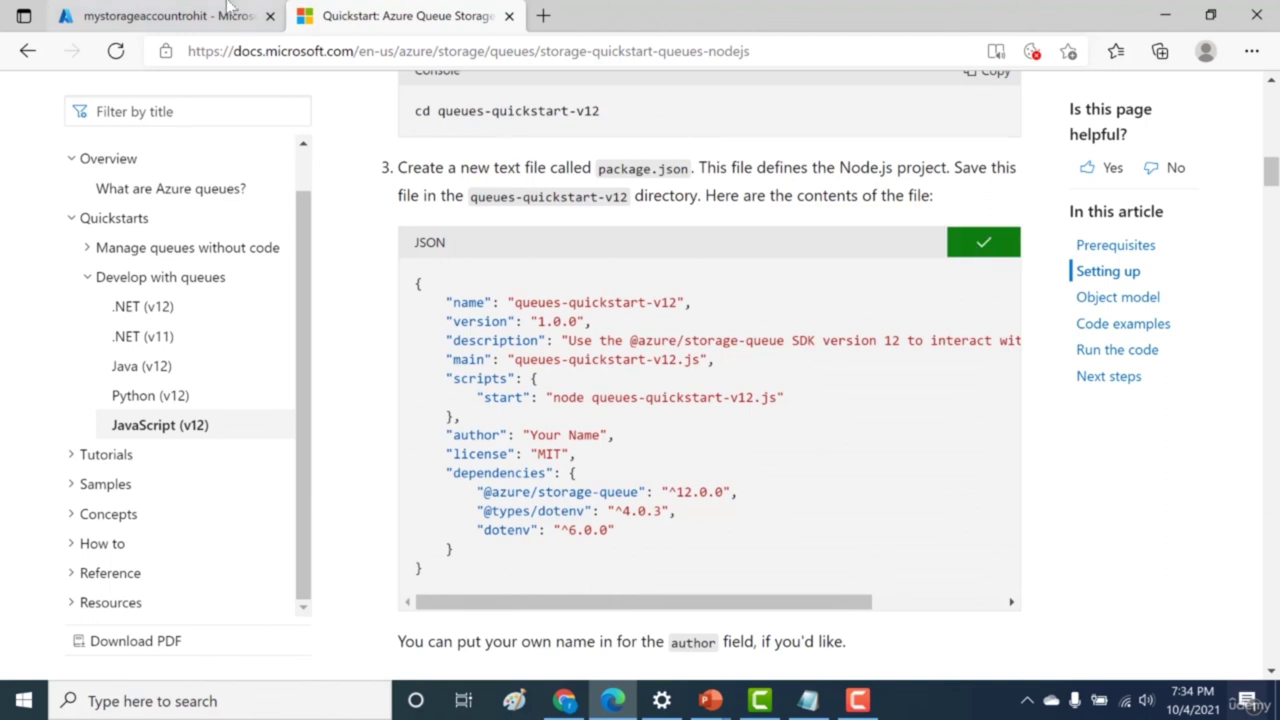